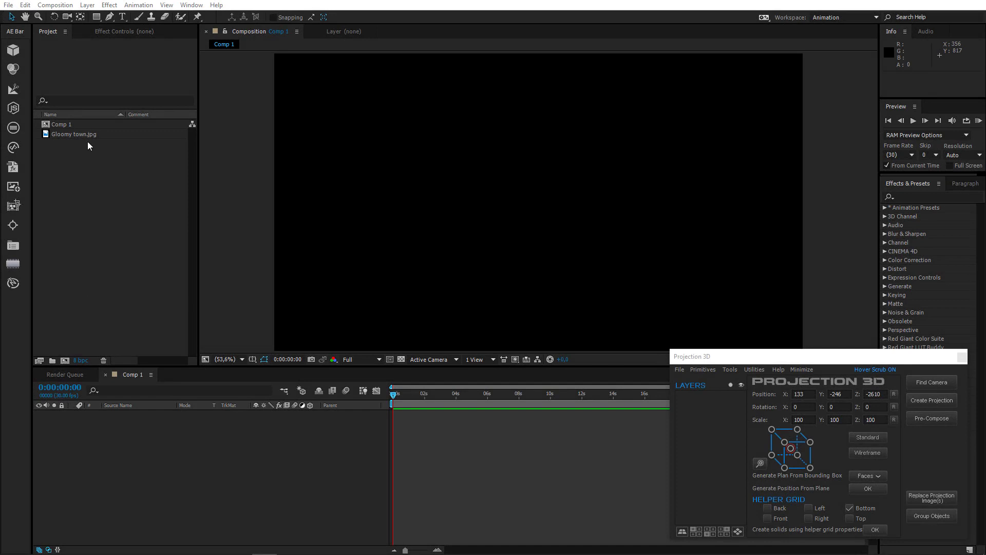
# Add Gloomy town.jpg to Comp 1 and create its camera and helper grid with Find Camera
pyautogui.moveTo(77, 135); pyautogui.dragTo(125, 465)
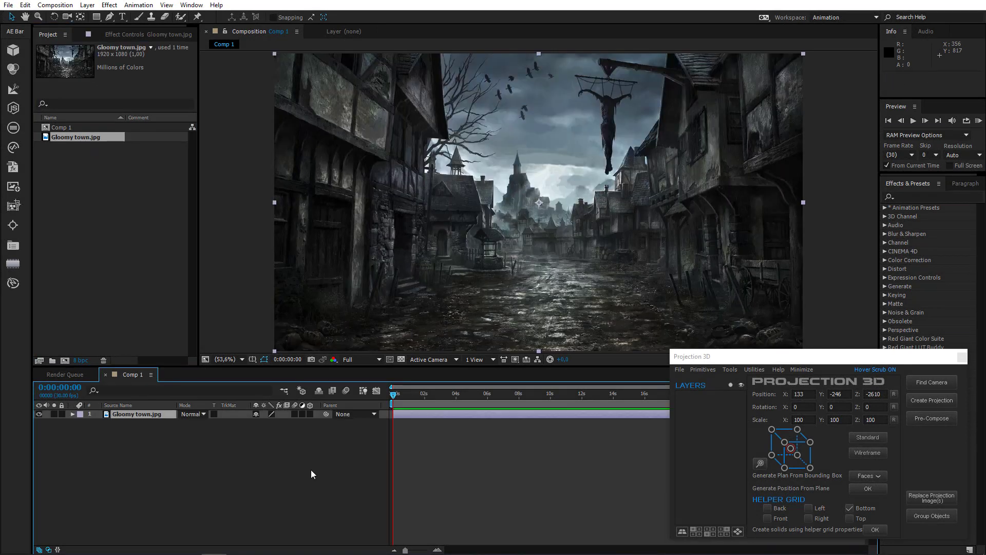
pyautogui.click(932, 383)
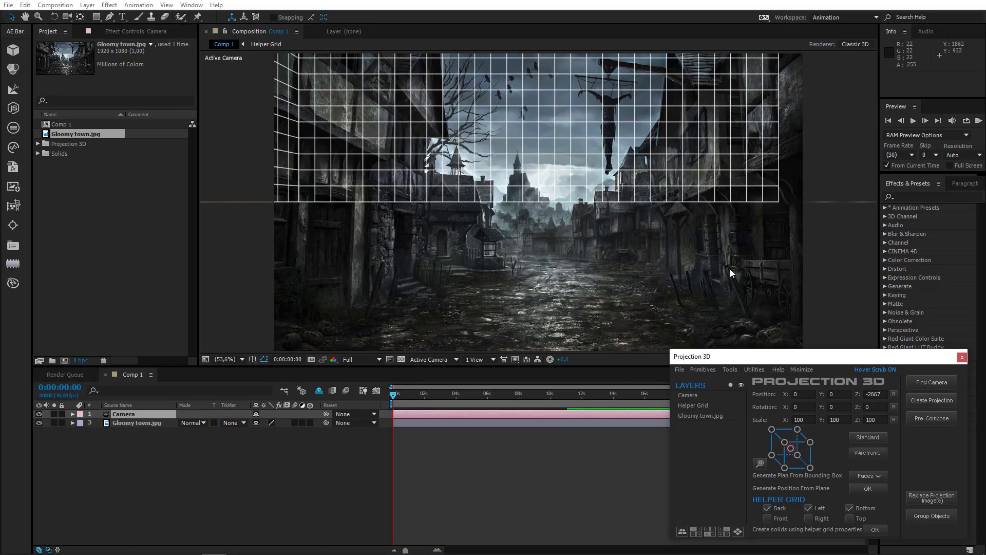
# Orbit the camera to lay the grid floor along the street and set the Helper Grid's X scale to 100%
pyautogui.click(67, 17)
pyautogui.moveTo(524, 159); pyautogui.dragTo(531, 264)
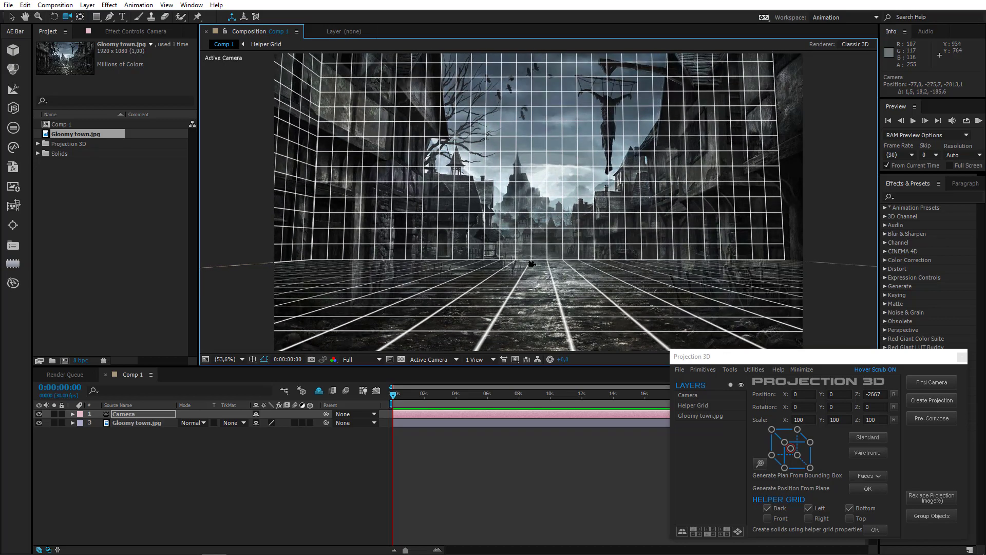
pyautogui.click(318, 391)
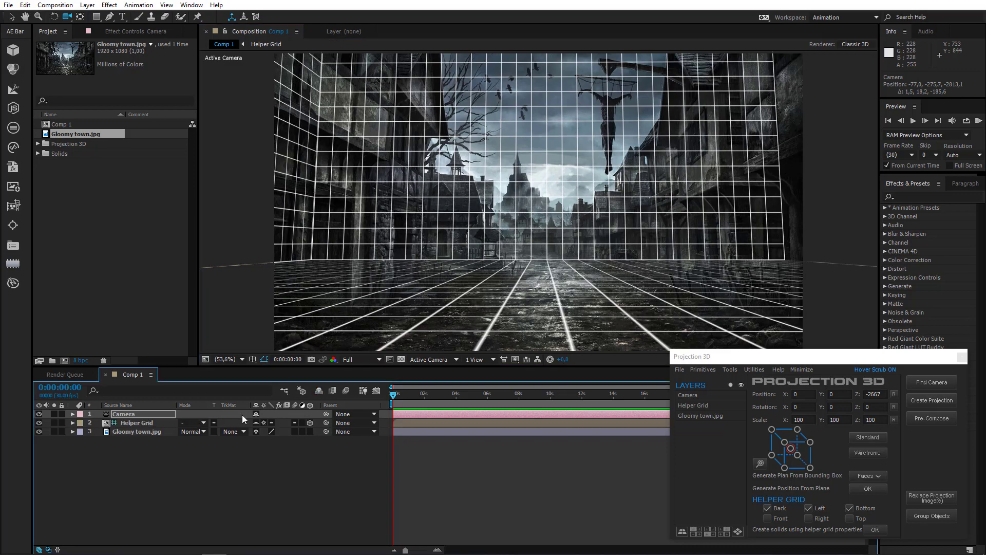
pyautogui.click(147, 423)
pyautogui.press('s')
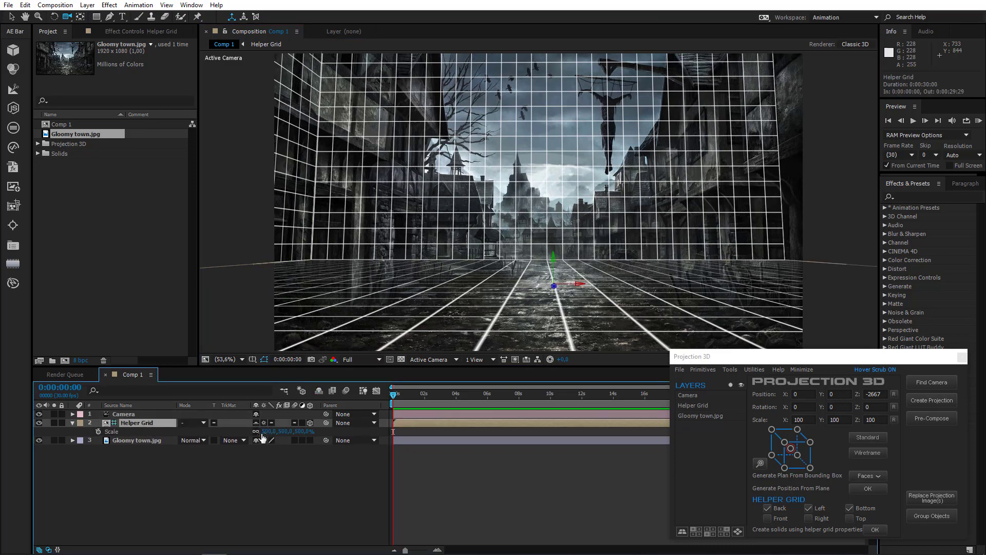
pyautogui.moveTo(259, 433); pyautogui.dragTo(205, 433)
pyautogui.moveTo(37, 410); pyautogui.dragTo(38, 411)
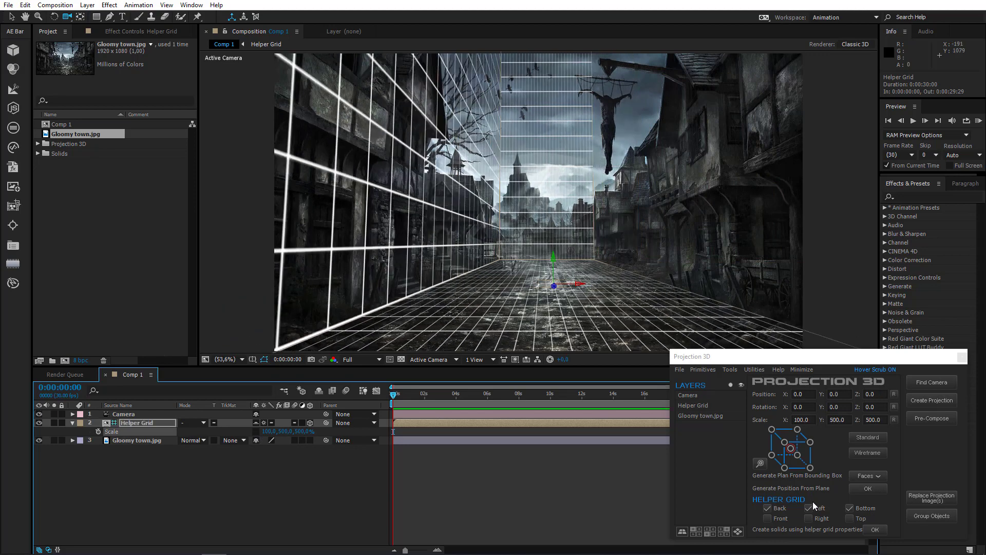
# Enable the helper grid's Right wall and set the grid's Y scale to 243%, re-orbiting the camera to fit
pyautogui.click(809, 519)
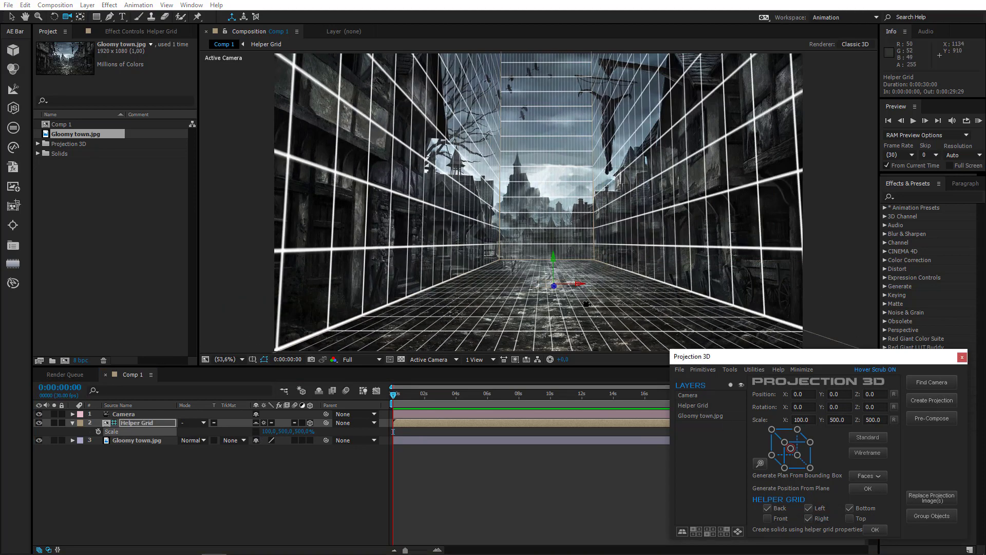
pyautogui.moveTo(577, 285); pyautogui.dragTo(557, 282)
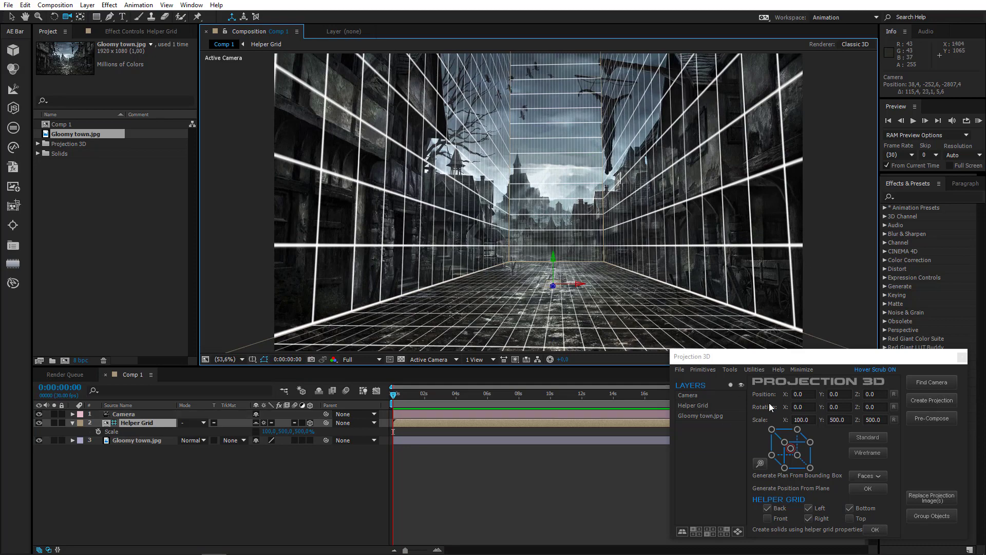
pyautogui.moveTo(287, 438); pyautogui.dragTo(165, 445)
pyautogui.moveTo(503, 283)
pyautogui.mouseDown()
pyautogui.moveTo(518, 278)
pyautogui.moveTo(502, 291)
pyautogui.mouseUp()
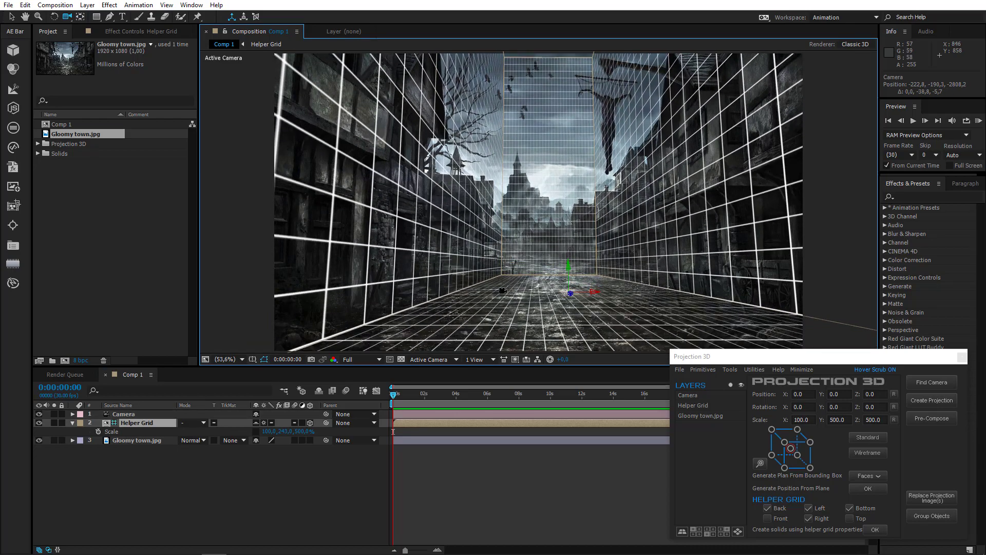
# Set the Helper Grid's scale to 133% in X and 907% in Z while orbiting the camera to match the street's perspective
pyautogui.moveTo(266, 436); pyautogui.dragTo(283, 436)
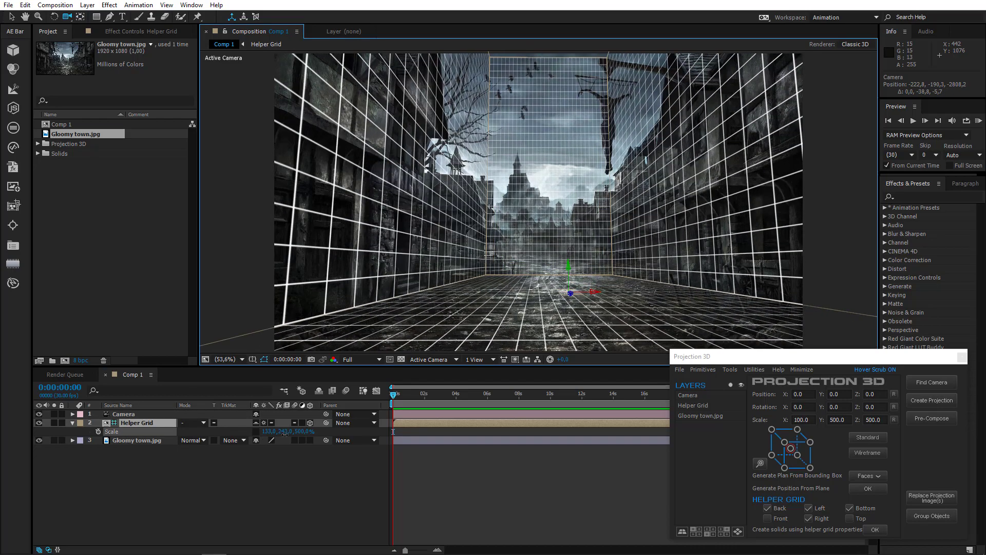
pyautogui.moveTo(452, 316); pyautogui.dragTo(458, 324)
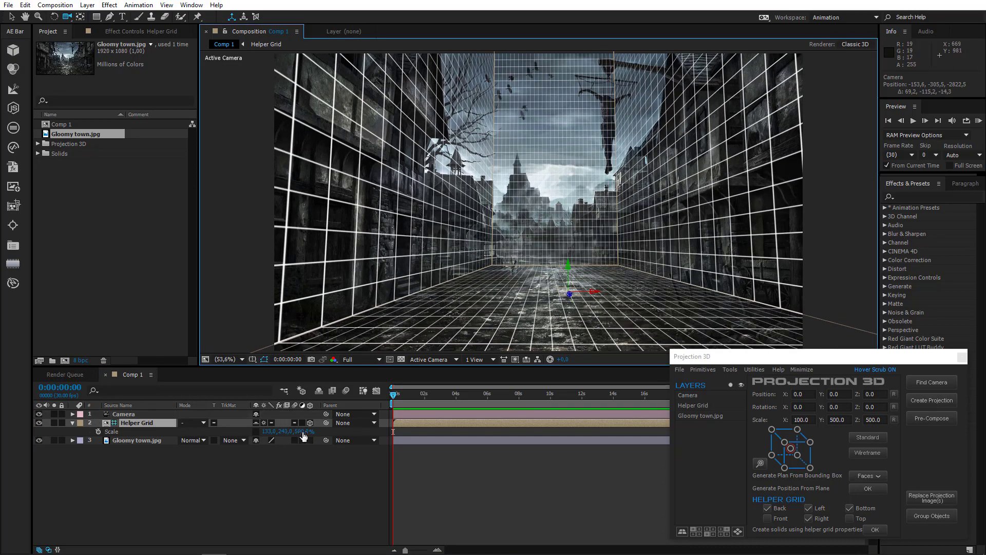
pyautogui.moveTo(303, 436); pyautogui.dragTo(409, 439)
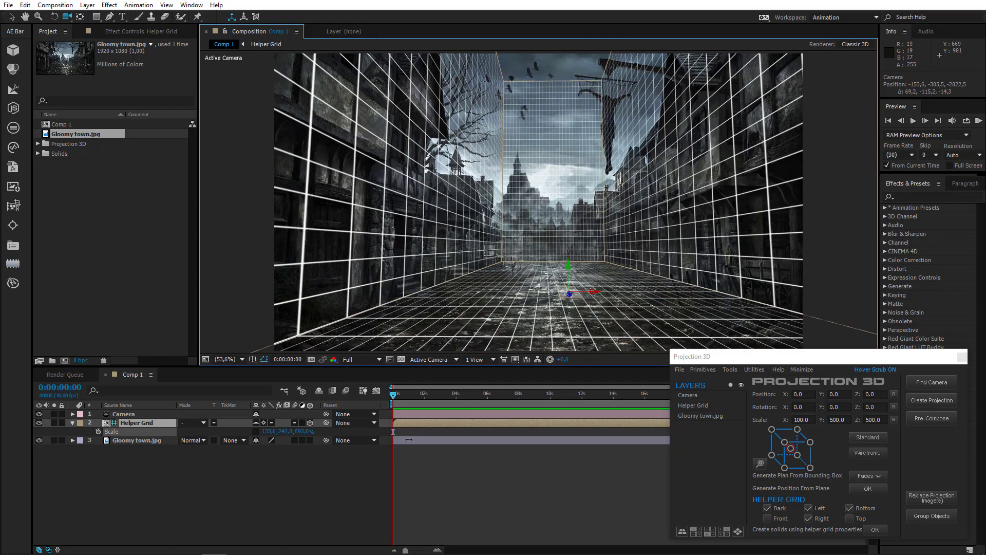
pyautogui.moveTo(475, 294); pyautogui.dragTo(495, 290)
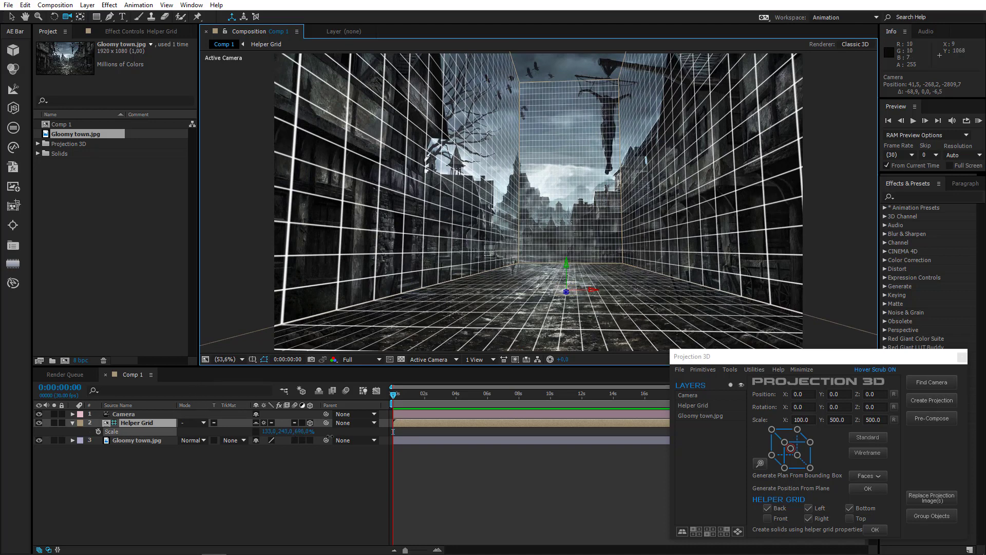
pyautogui.moveTo(297, 433); pyautogui.dragTo(424, 445)
pyautogui.moveTo(581, 313); pyautogui.dragTo(547, 297)
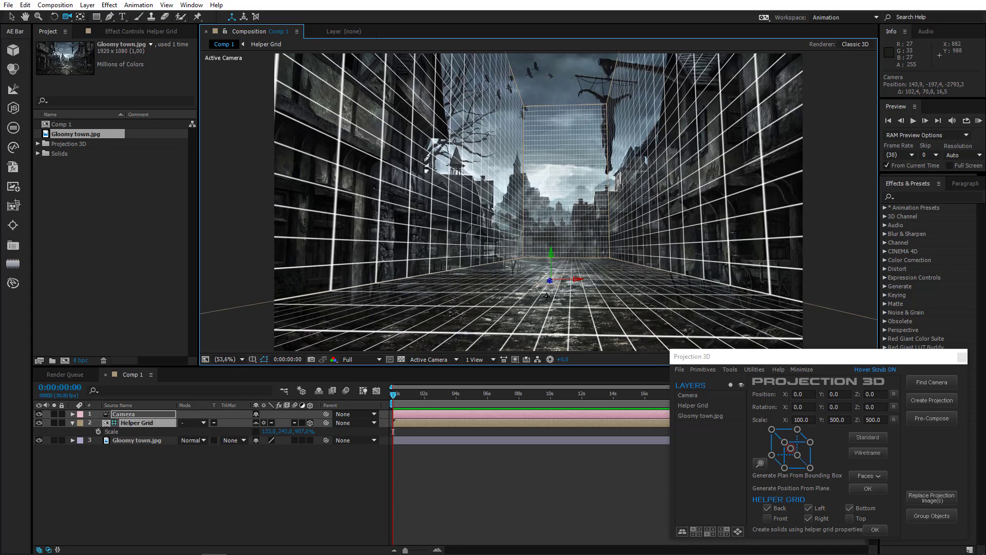
# Hide the shy layers and create a projection from the Camera and Gloomy town.jpg layers
pyautogui.click(217, 464)
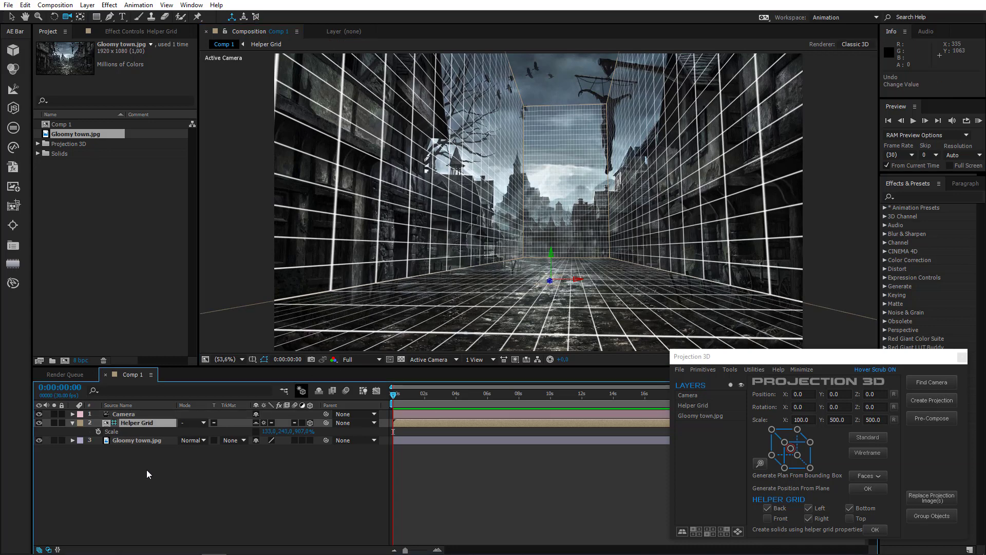
pyautogui.click(318, 393)
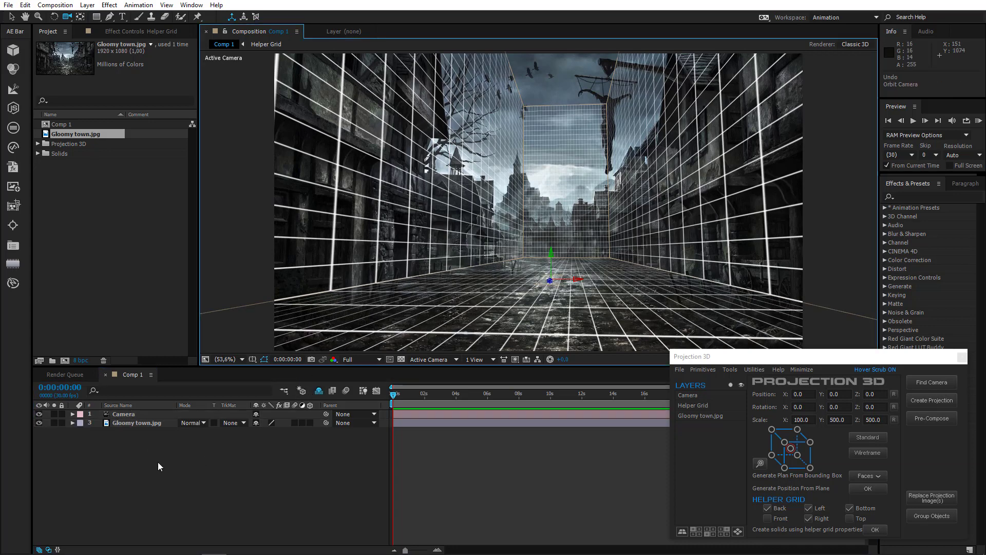
pyautogui.moveTo(146, 422); pyautogui.dragTo(145, 413)
pyautogui.click(927, 403)
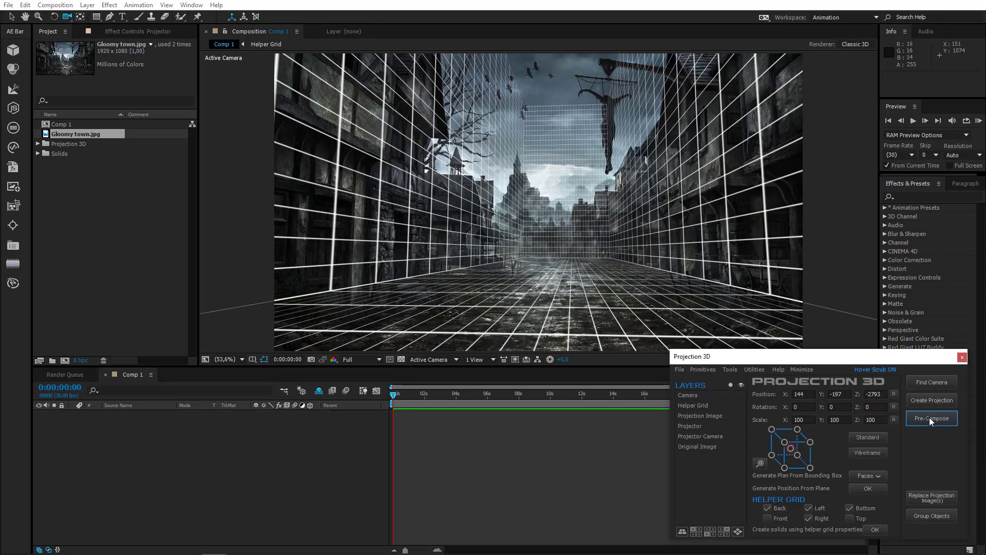
# Pre-compose the projection into five copies and open Projection Scene 5
pyautogui.click(929, 418)
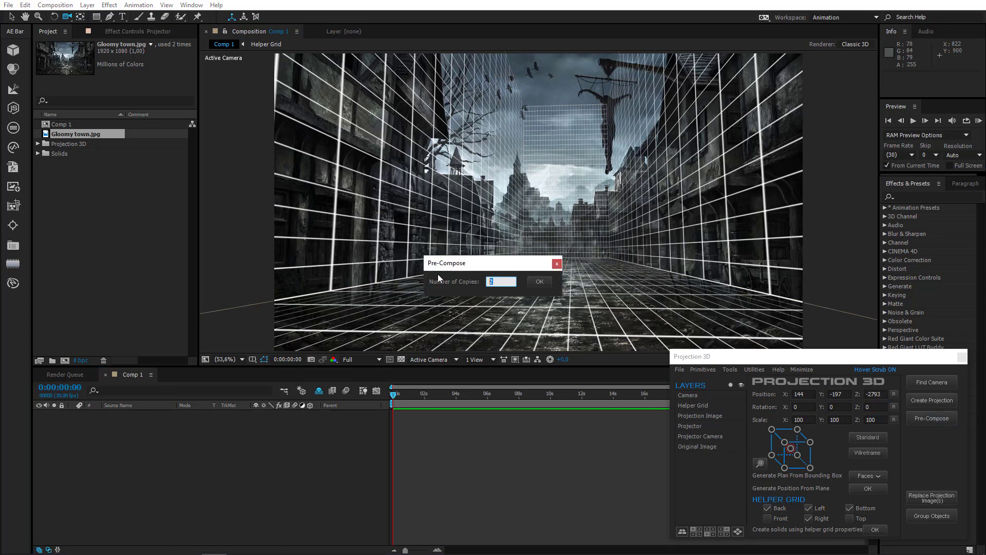
pyautogui.click(540, 281)
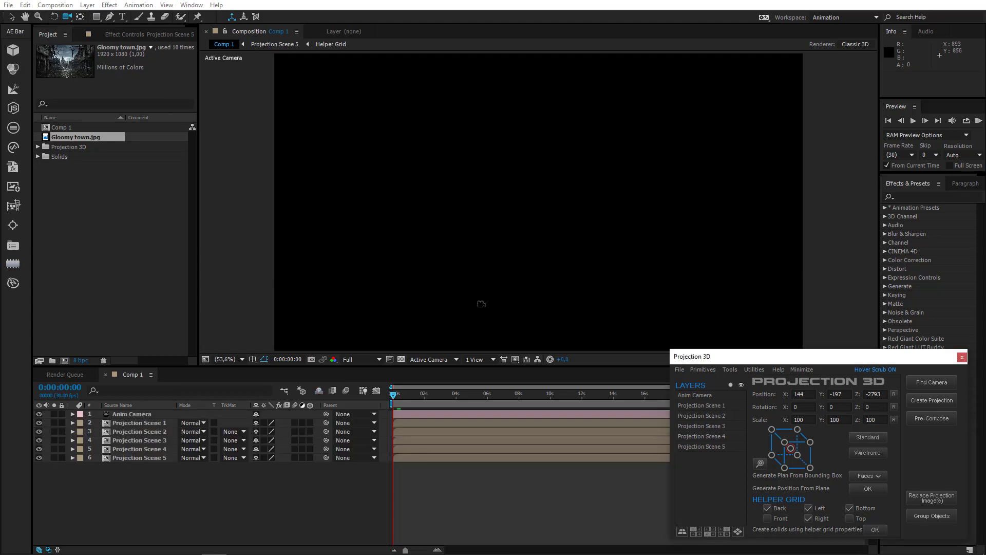
pyautogui.doubleClick(137, 458)
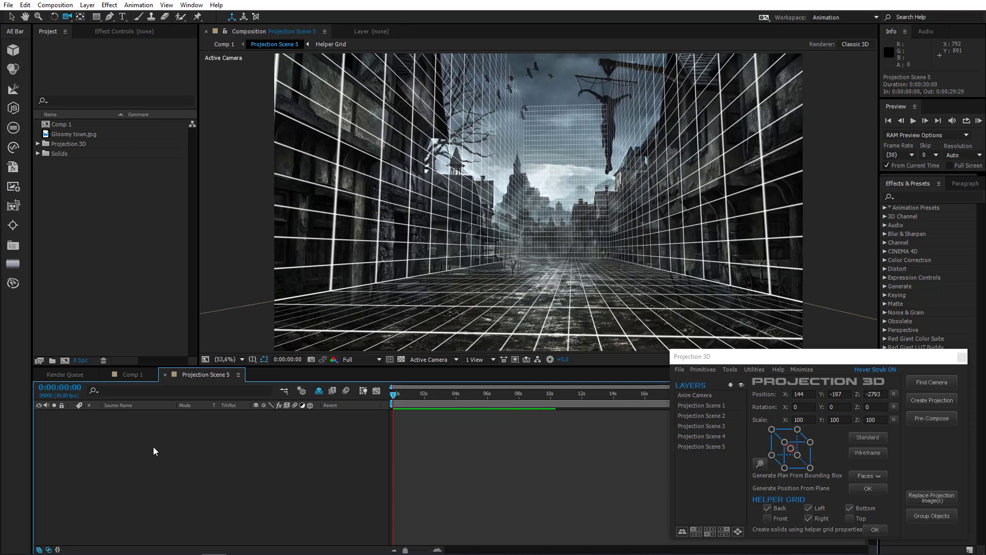
# Limit the helper grid to its Bottom face and create a solid from it
pyautogui.click(820, 509)
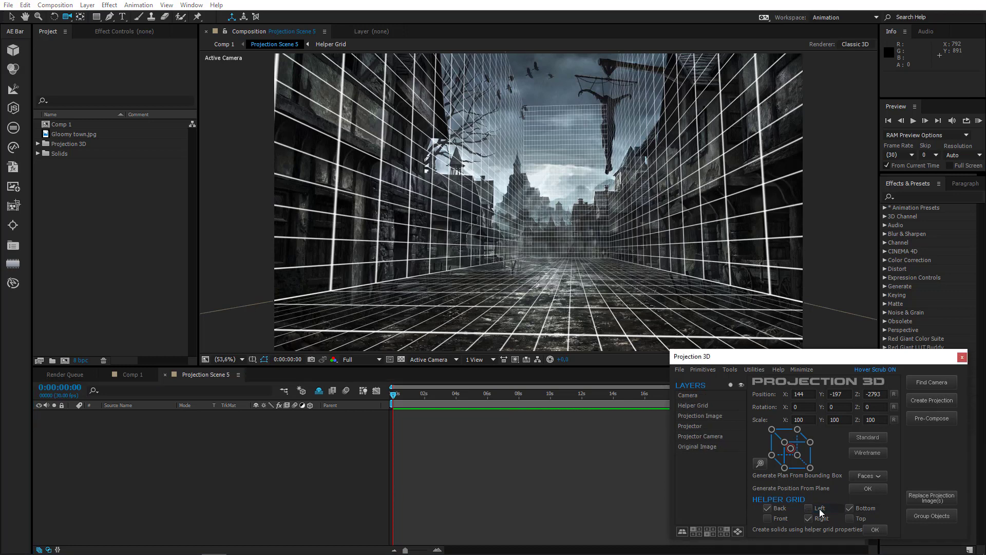
pyautogui.click(821, 518)
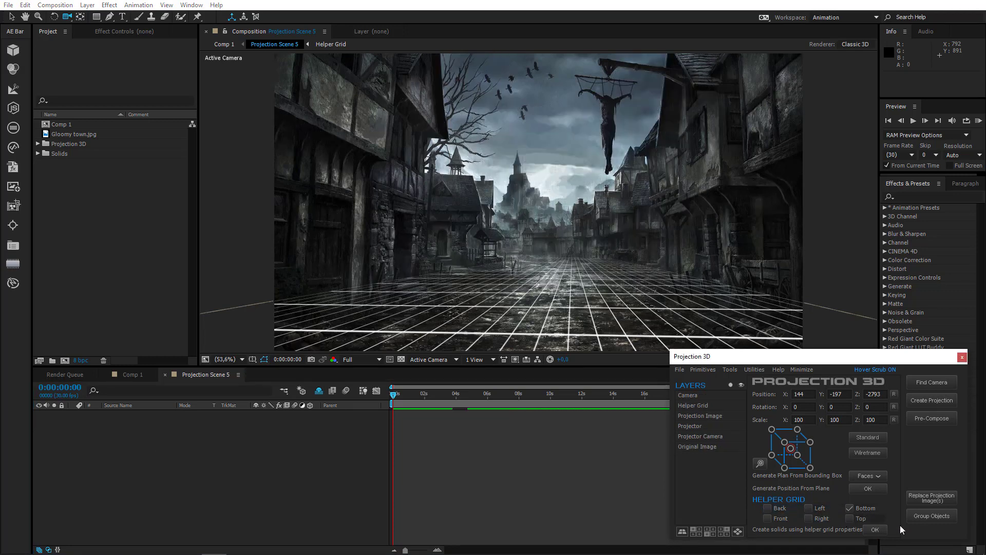
pyautogui.click(883, 532)
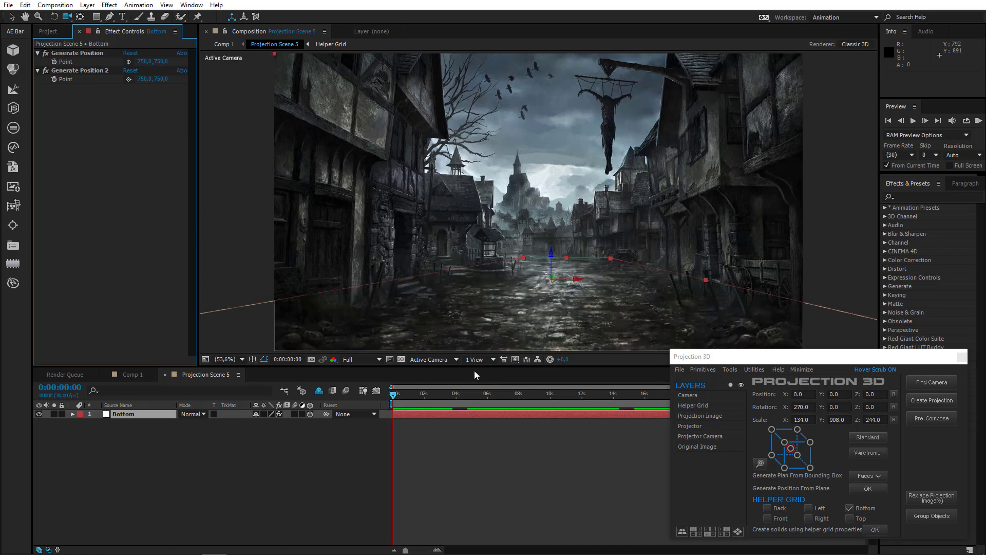
# Scale the Bottom solid up proportionally to 529.0, 3584.6, 963.3%, and collapse its scale property
pyautogui.press('s')
pyautogui.moveTo(273, 427); pyautogui.dragTo(494, 447)
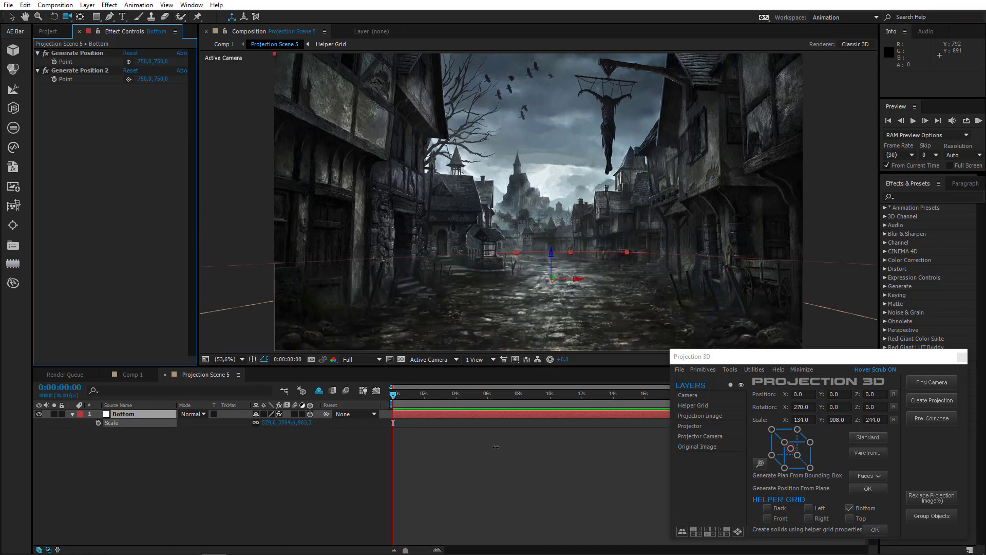
pyautogui.click(119, 449)
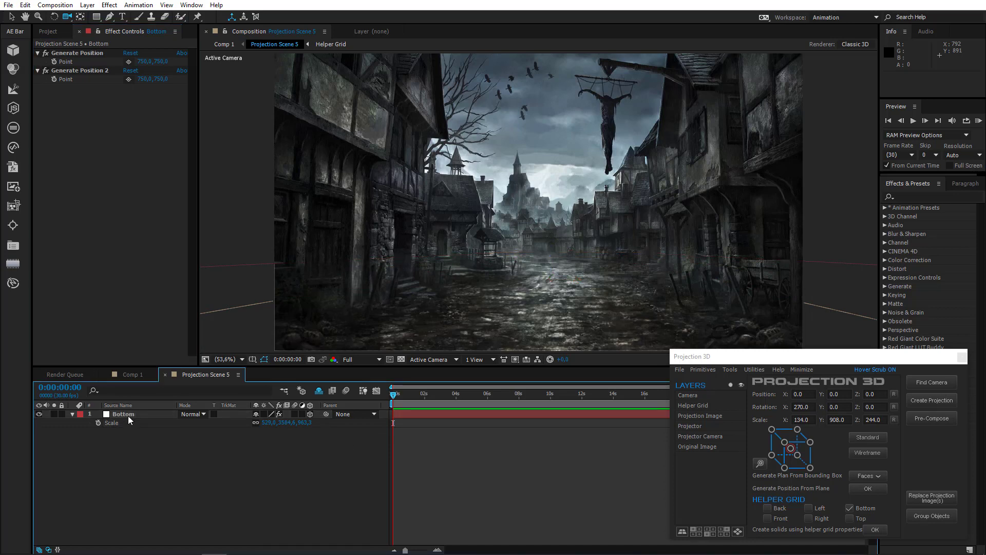
pyautogui.press('s')
pyautogui.click(121, 415)
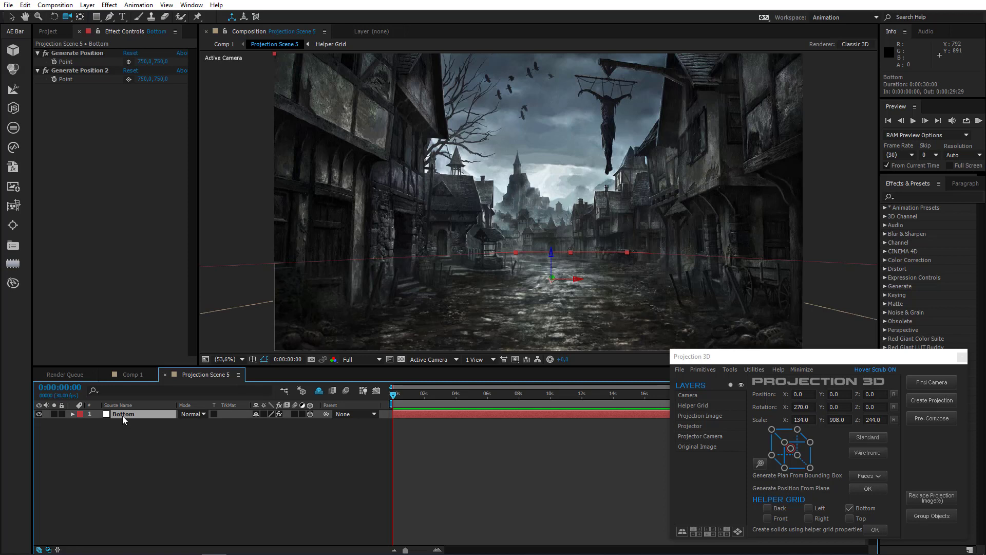
# Place the Bottom solid's two Generate Position points along the left houses' base, at the image edge and by the stone steps
pyautogui.click(129, 61)
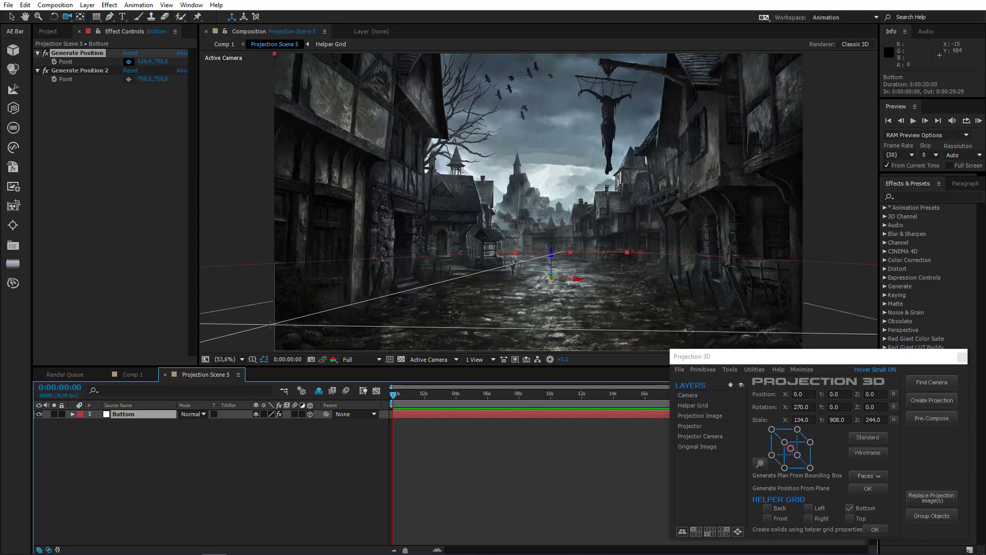
pyautogui.click(271, 327)
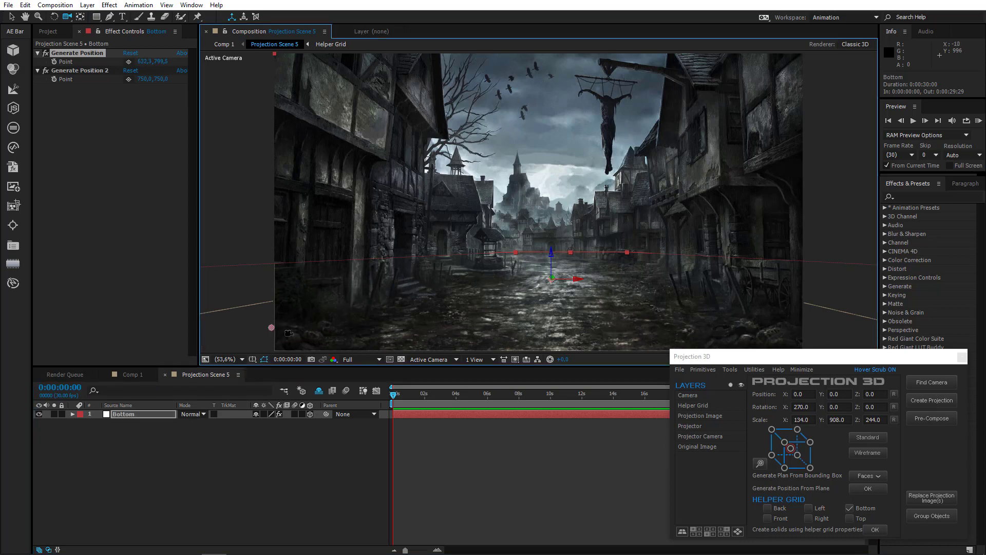
pyautogui.click(129, 79)
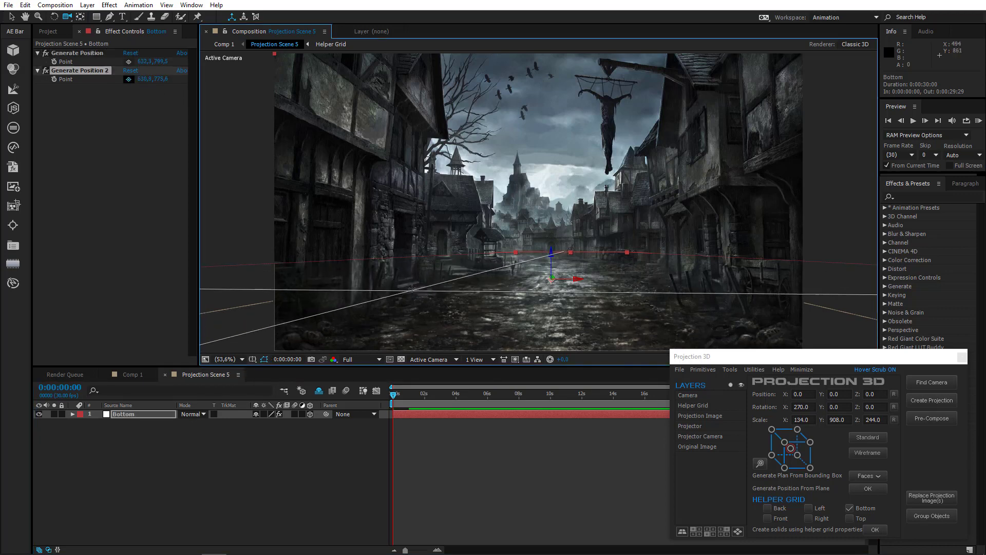
pyautogui.click(425, 282)
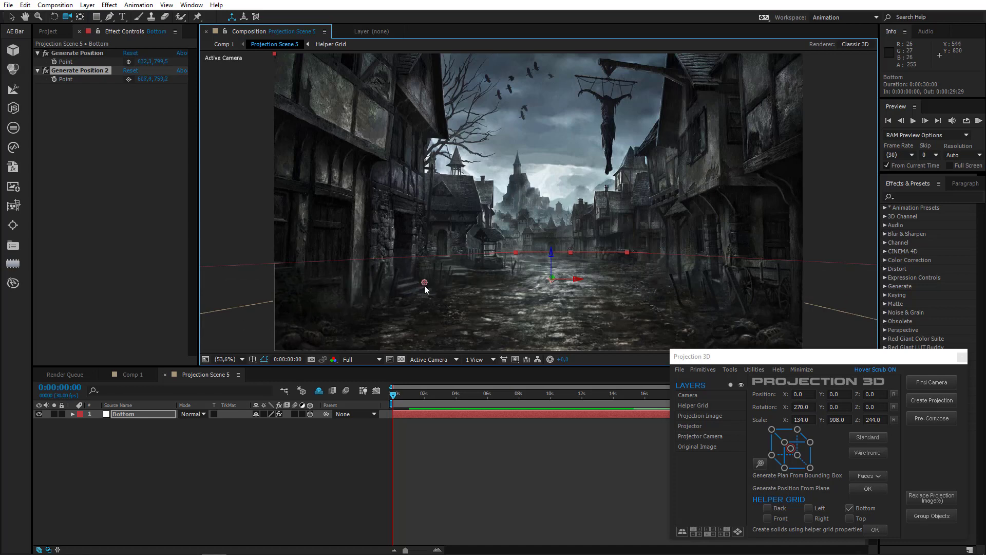
# Fine-tune the Generate Position 2 point to about 611.7, 760.8 at the foot of the stone steps
pyautogui.click(11, 17)
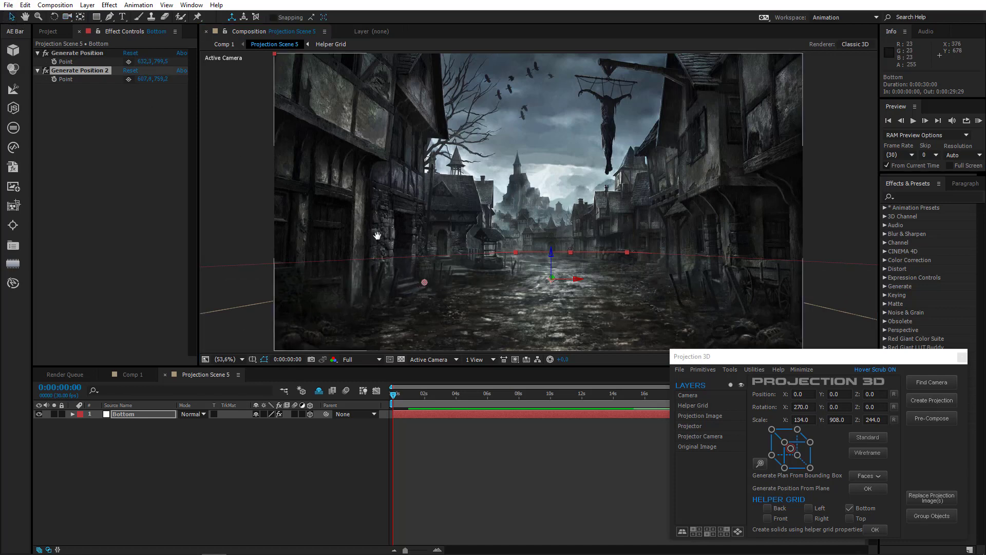
pyautogui.moveTo(380, 244); pyautogui.dragTo(401, 190)
pyautogui.press('/')
pyautogui.moveTo(367, 249); pyautogui.dragTo(365, 252)
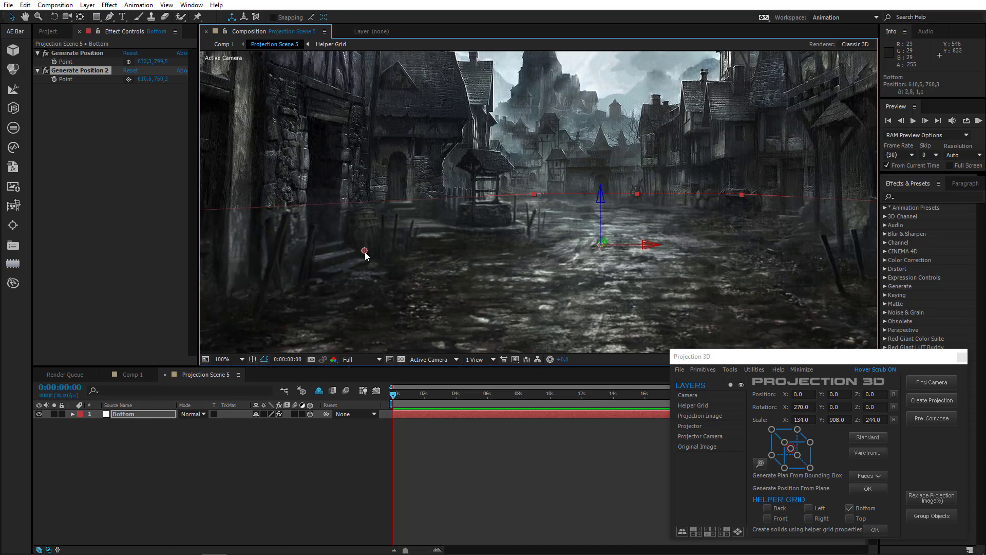
# Generate an upright plane for the left house wall from both Generate Position points of the Bottom solid
pyautogui.click(71, 54)
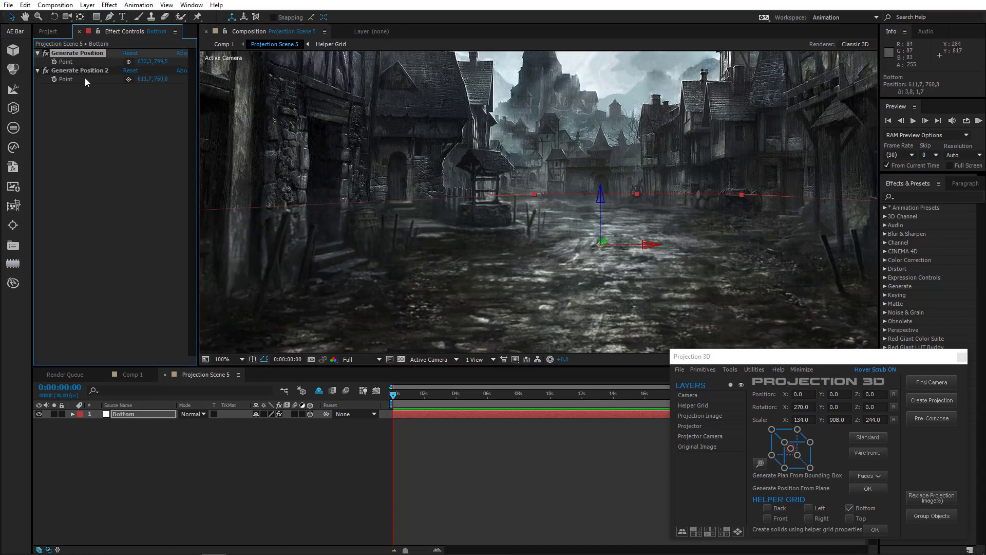
pyautogui.keyDown('ctrl'); pyautogui.click(94, 70); pyautogui.keyUp('ctrl')
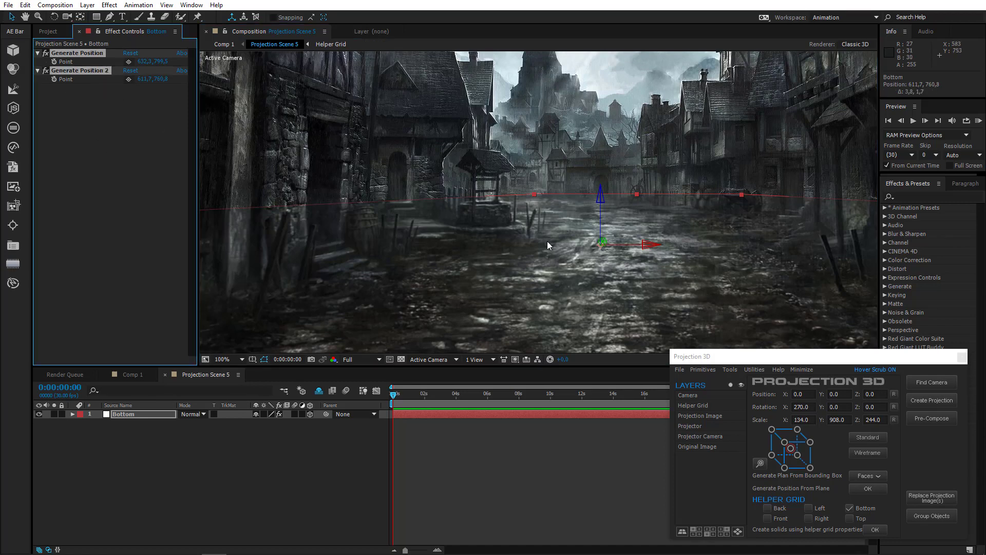
pyautogui.click(730, 369)
pyautogui.click(755, 450)
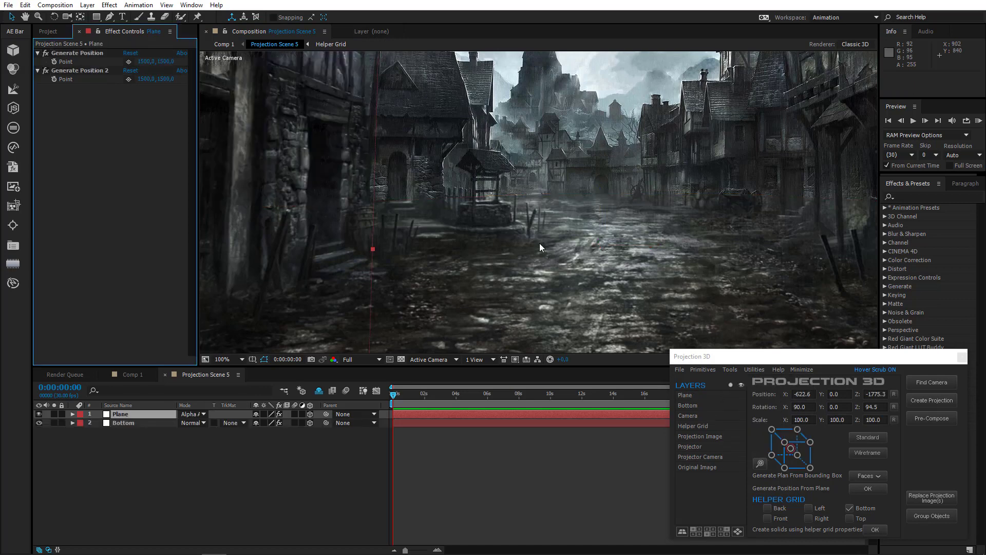
# Stretch the upright wall plane horizontally to 138%, leaving its other scale axes at 100%
pyautogui.scroll(-4, 473, 214)
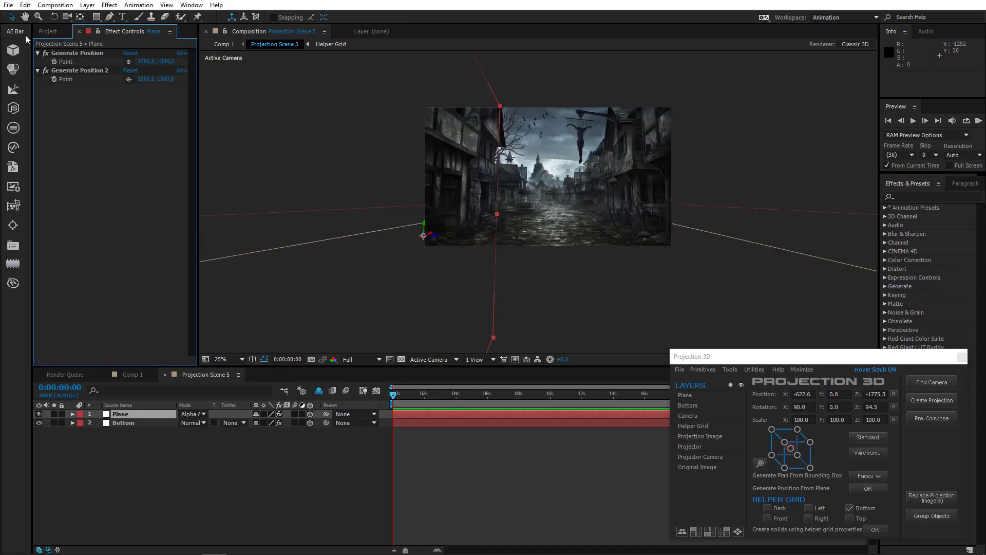
pyautogui.click(12, 17)
pyautogui.moveTo(498, 213); pyautogui.dragTo(505, 215)
pyautogui.scroll(2, 428, 207)
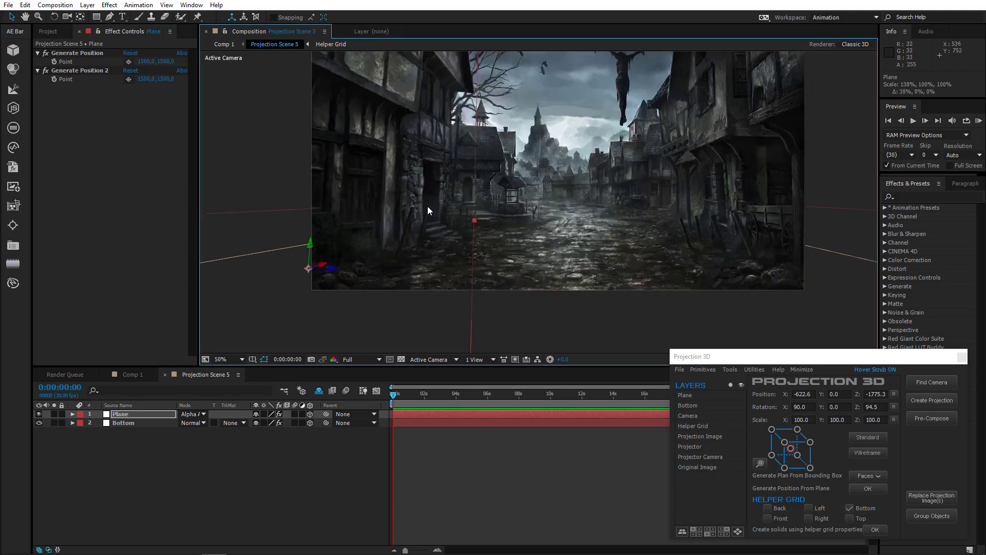
# Start a Pen-tool mask on the wall plane at the foot of the stone steps and trace up the house's corner beside the doorway
pyautogui.moveTo(427, 206); pyautogui.dragTo(531, 261)
pyautogui.click(105, 20)
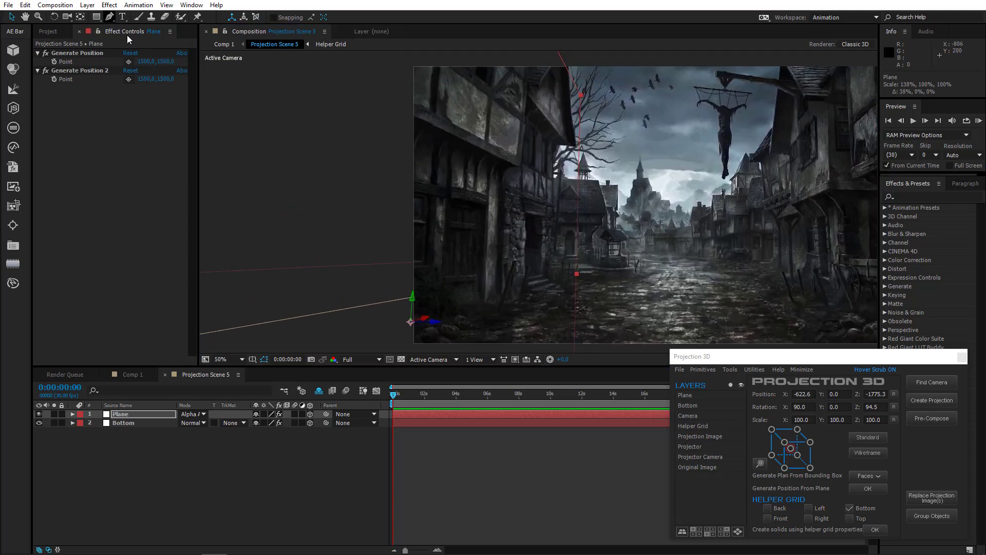
pyautogui.moveTo(455, 233); pyautogui.dragTo(438, 153)
pyautogui.scroll(1, 522, 209)
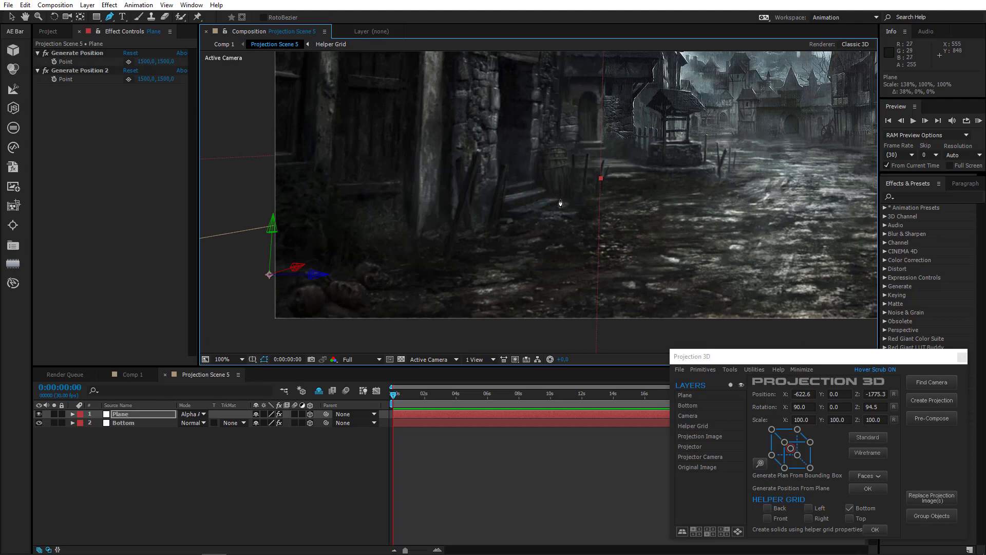
pyautogui.click(560, 199)
pyautogui.scroll(1, 560, 132)
pyautogui.click(443, 203)
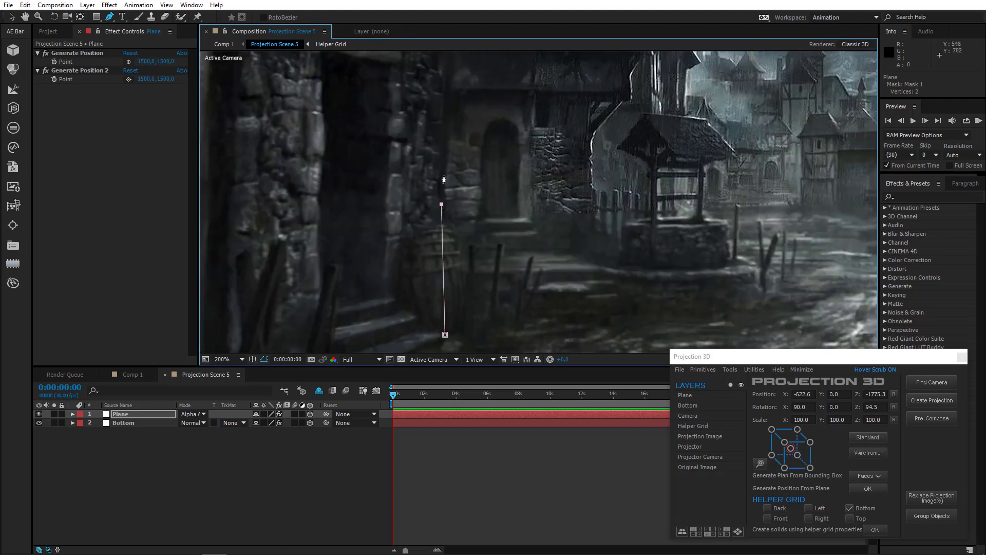
pyautogui.click(439, 182)
pyautogui.click(444, 132)
pyautogui.moveTo(445, 76); pyautogui.dragTo(443, 216)
pyautogui.click(438, 211)
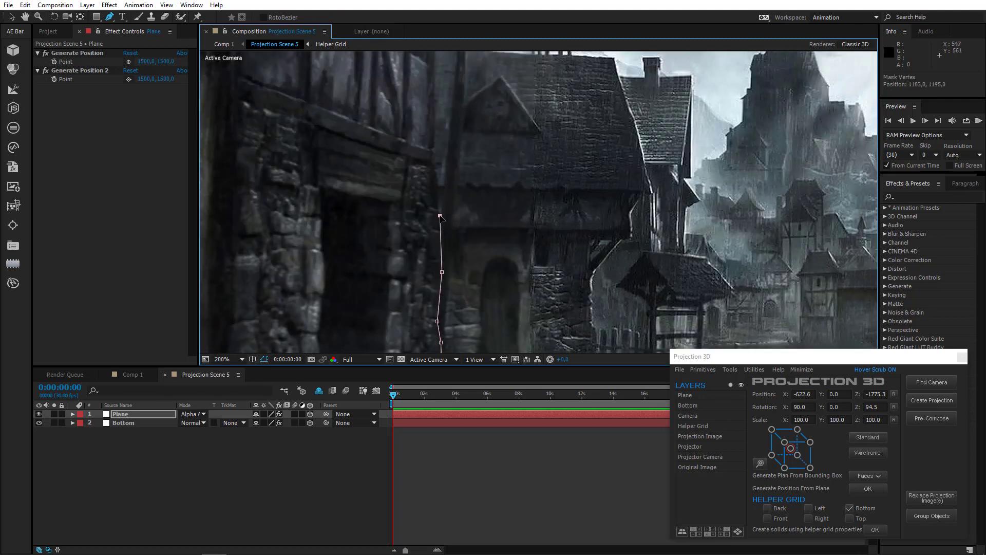
# Continue the mask up the left house's corner edge to just beneath the overhanging roof
pyautogui.click(434, 197)
pyautogui.click(432, 150)
pyautogui.moveTo(428, 110); pyautogui.dragTo(420, 261)
pyautogui.click(423, 186)
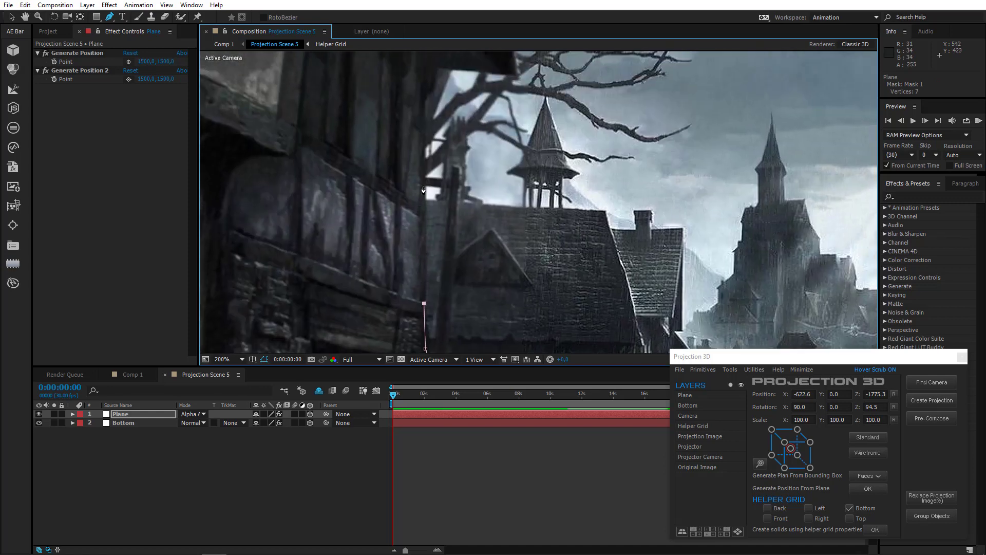
pyautogui.moveTo(428, 100); pyautogui.dragTo(412, 220)
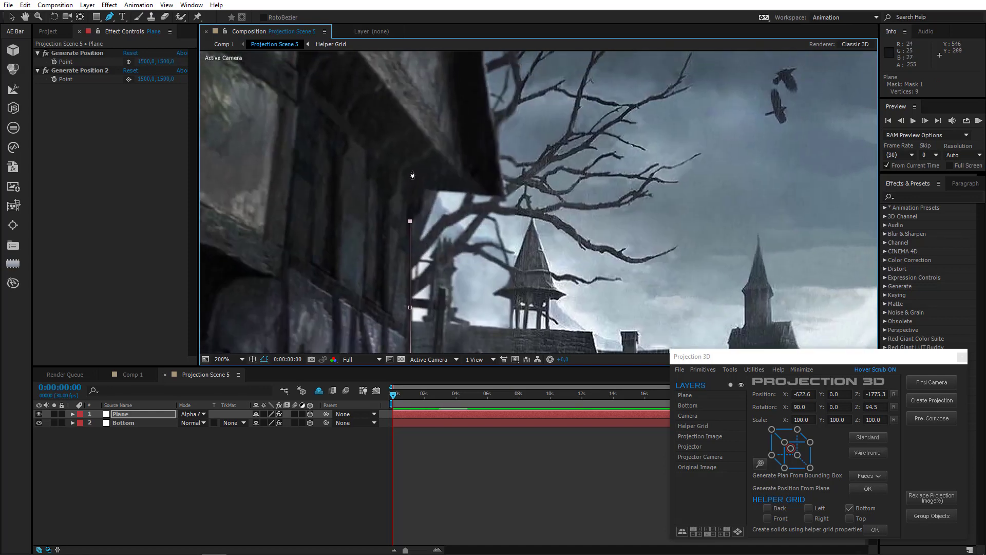
pyautogui.click(412, 124)
pyautogui.scroll(-2, 385, 130)
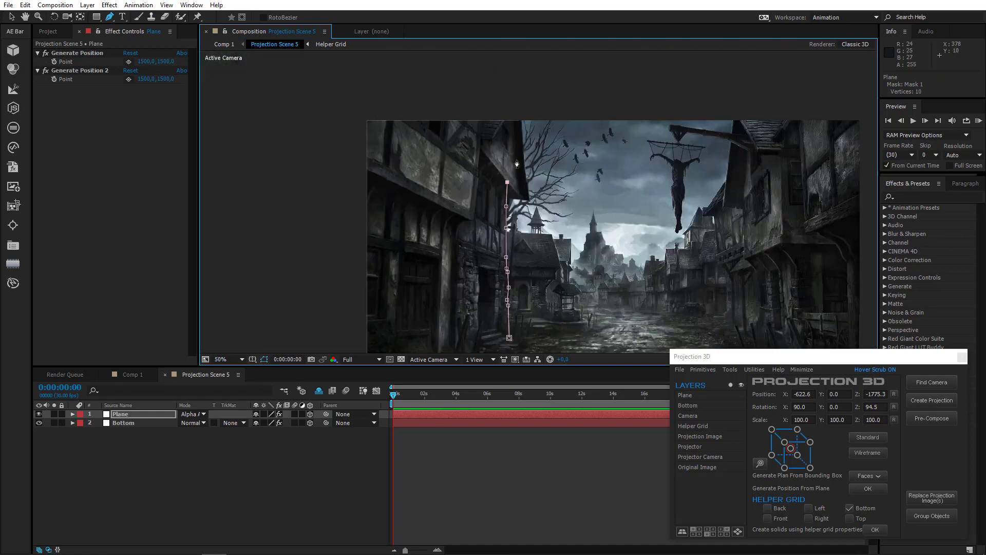
pyautogui.moveTo(507, 182); pyautogui.dragTo(507, 167)
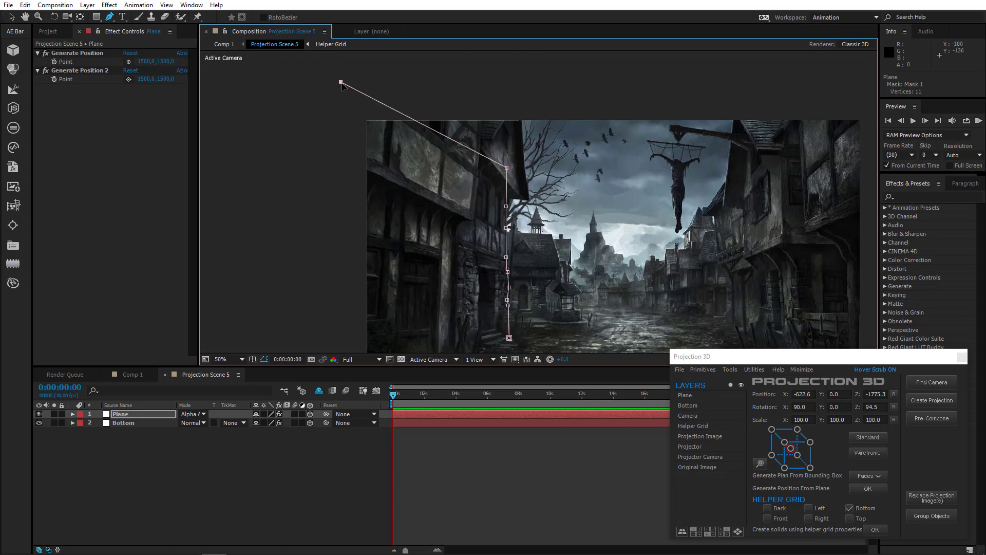
# Carry the mask around outside the image's left edge and close it along the house base at the stone steps
pyautogui.click(396, 61)
pyautogui.click(334, 140)
pyautogui.moveTo(343, 334); pyautogui.dragTo(345, 205)
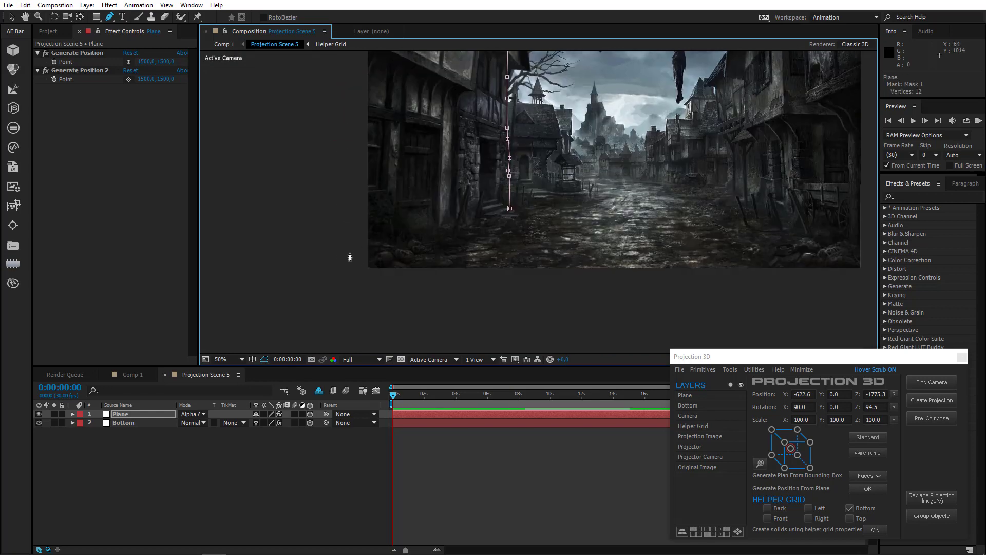
pyautogui.click(351, 254)
pyautogui.scroll(1, 497, 254)
pyautogui.moveTo(385, 262); pyautogui.dragTo(381, 349)
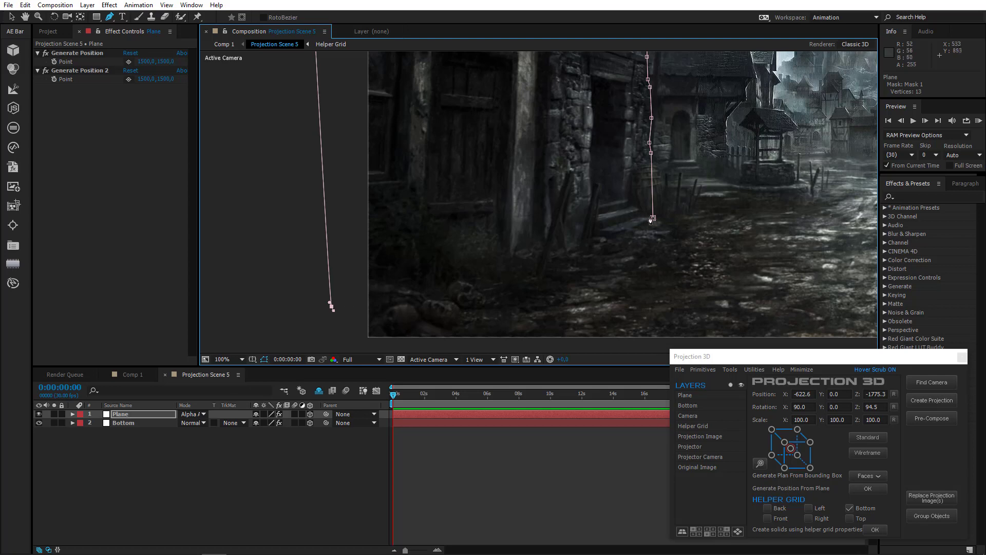
pyautogui.click(653, 218)
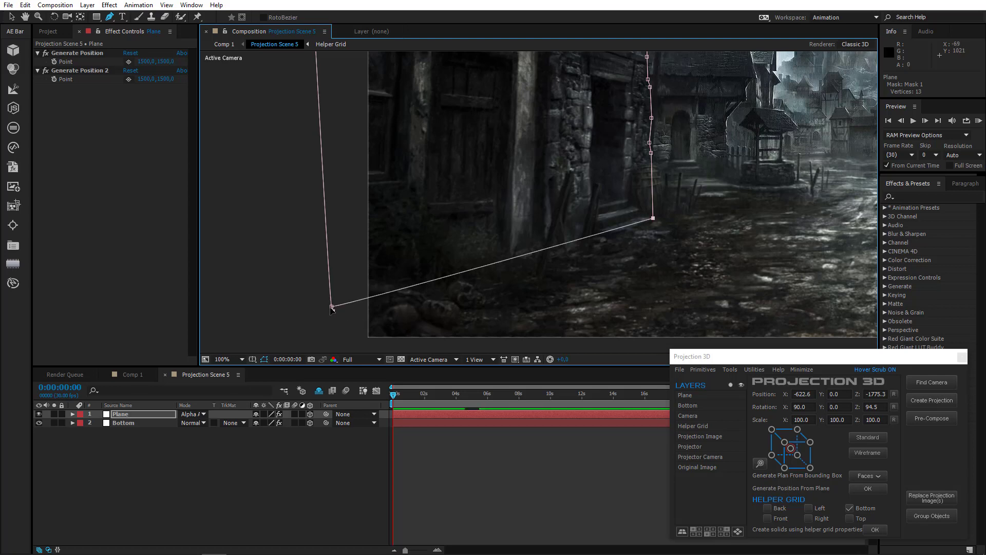
pyautogui.moveTo(332, 308); pyautogui.dragTo(328, 305)
pyautogui.scroll(-1, 334, 306)
pyautogui.moveTo(475, 221); pyautogui.dragTo(399, 324)
pyautogui.moveTo(399, 250)
pyautogui.mouseDown()
pyautogui.moveTo(392, 268)
pyautogui.moveTo(401, 247)
pyautogui.mouseUp()
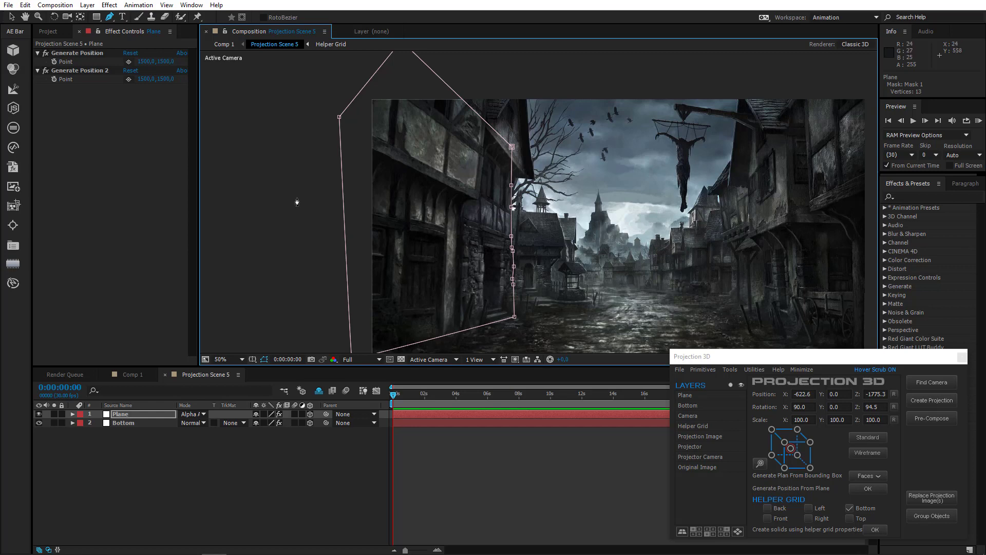
# Place the wall plane's first Generate Position point beneath the overhanging beam and generate a new plane there
pyautogui.click(85, 51)
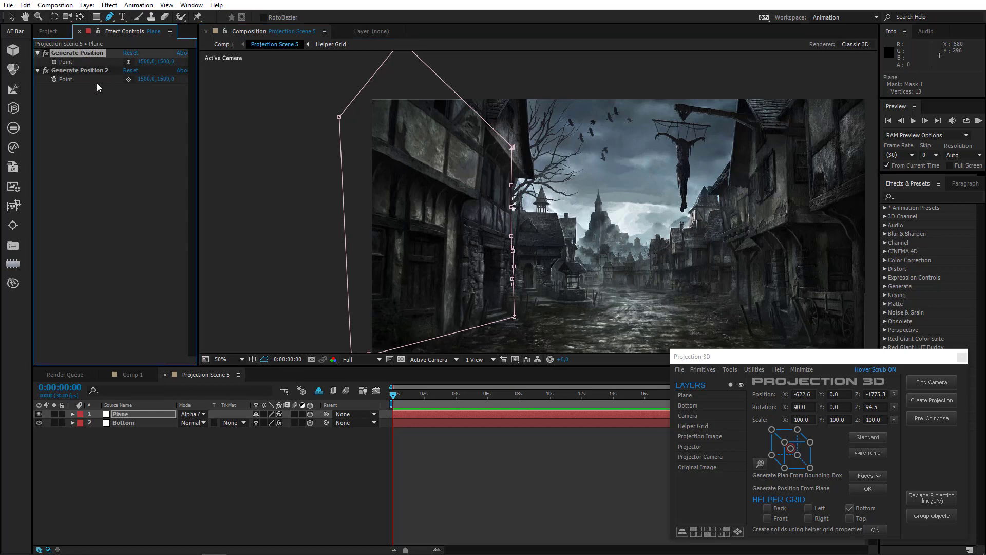
pyautogui.press('.')
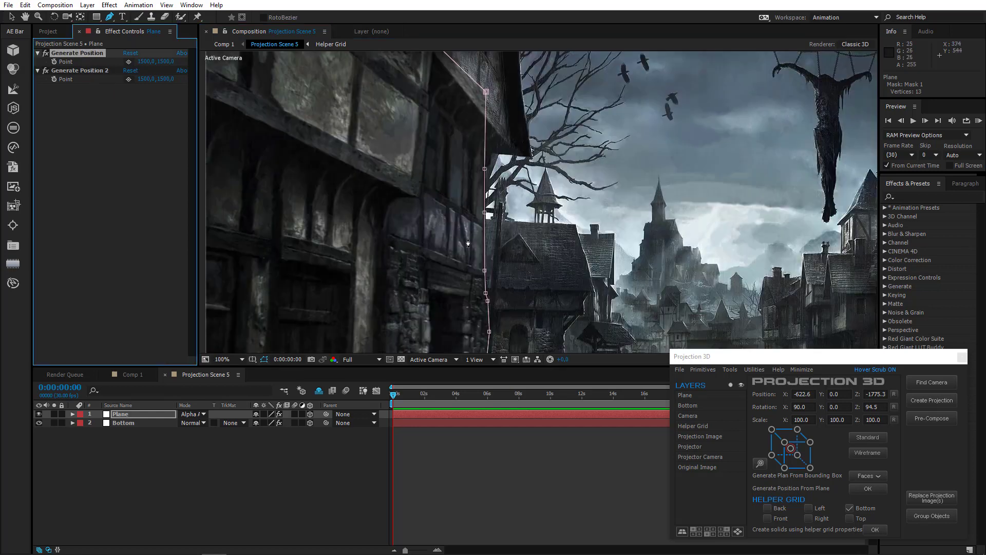
pyautogui.click(128, 62)
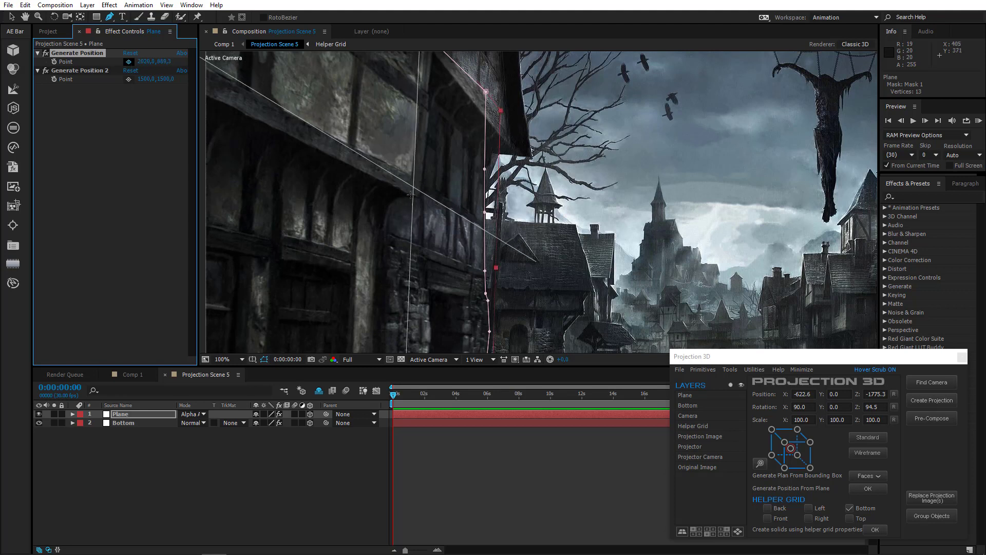
pyautogui.click(377, 211)
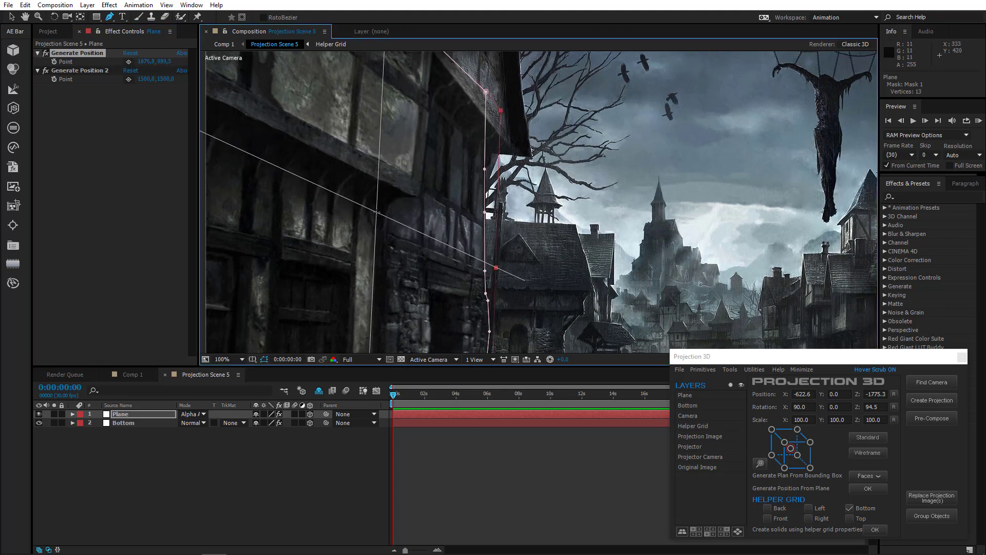
pyautogui.click(729, 369)
pyautogui.click(754, 449)
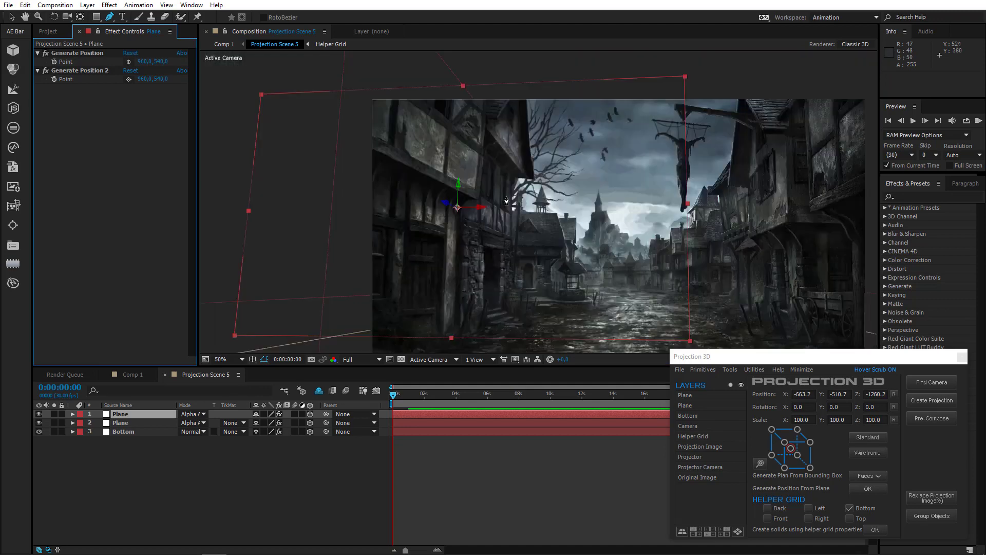
# Copy the orientation and X, Y and Z rotation values from the masked wall plane onto the new plane
pyautogui.scroll(-2, 507, 200)
pyautogui.click(127, 422)
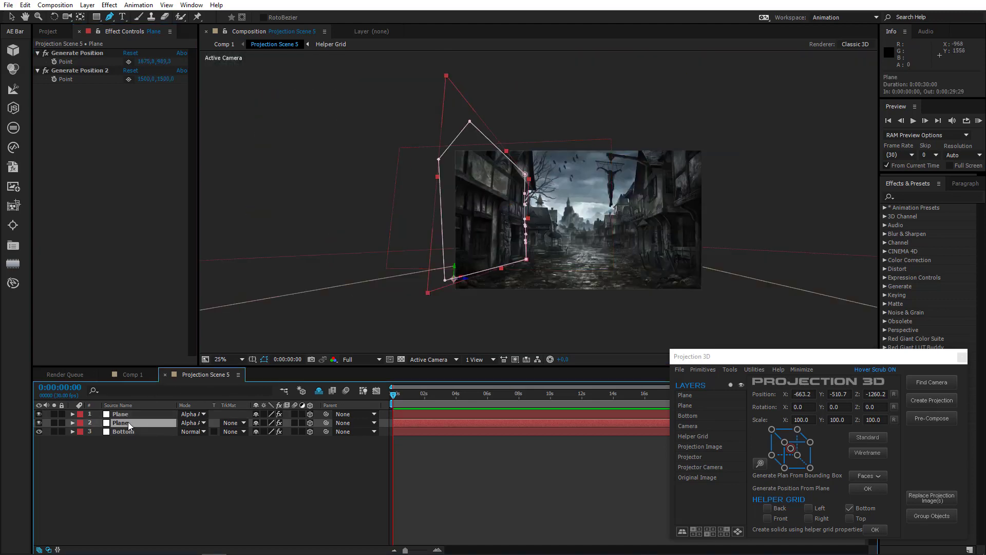
pyautogui.press('r')
pyautogui.keyDown('shift'); pyautogui.click(126, 457); pyautogui.keyUp('shift')
pyautogui.hotkey('ctrl', 'c')
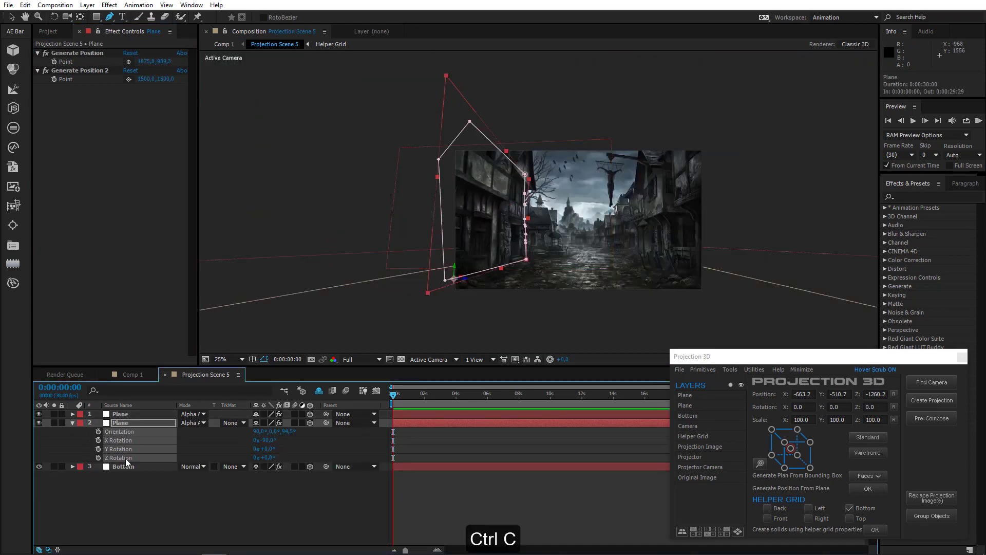
pyautogui.click(123, 414)
pyautogui.hotkey('ctrl', 'v')
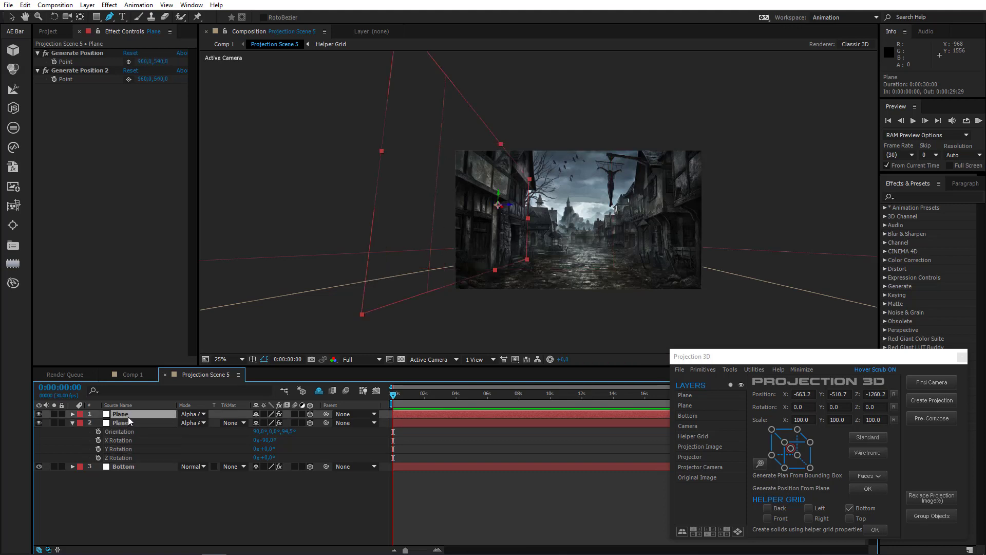
# Set the new plane's Y Rotation to 90° so it stands perpendicular to the wall
pyautogui.press('r')
pyautogui.click(267, 440)
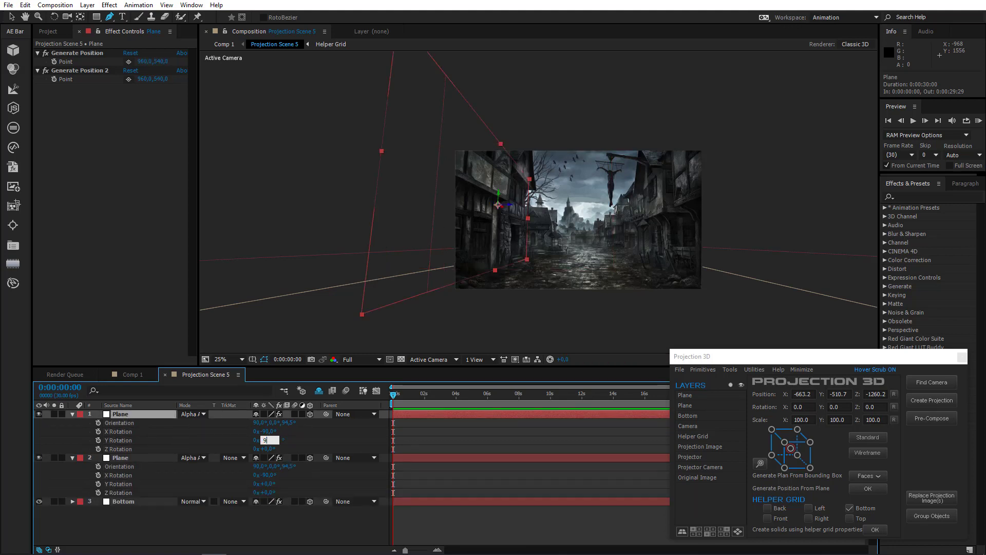
pyautogui.click(110, 440)
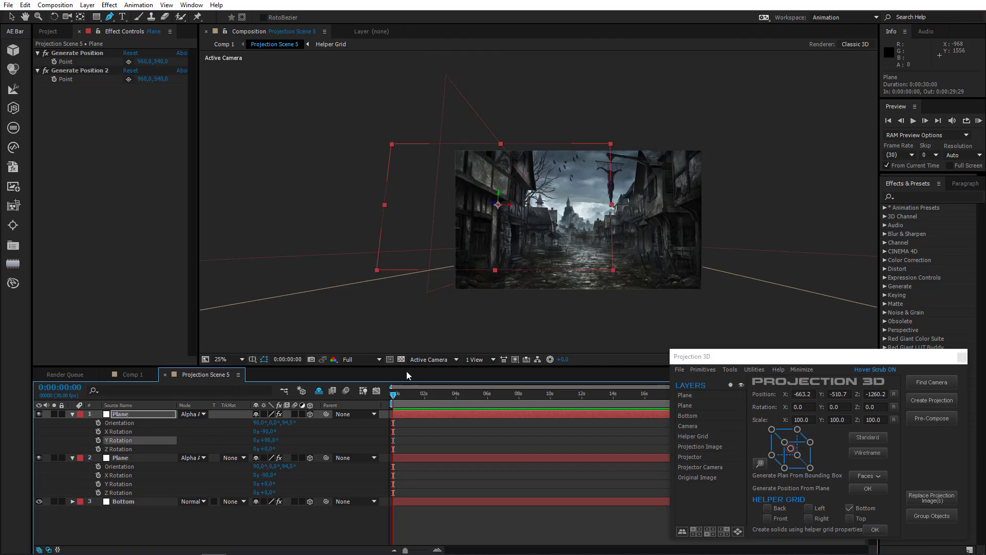
# Draw a closed five-point mask on the perpendicular plane around the curved bracket under the beam, adjusting its outer tip
pyautogui.scroll(6, 490, 302)
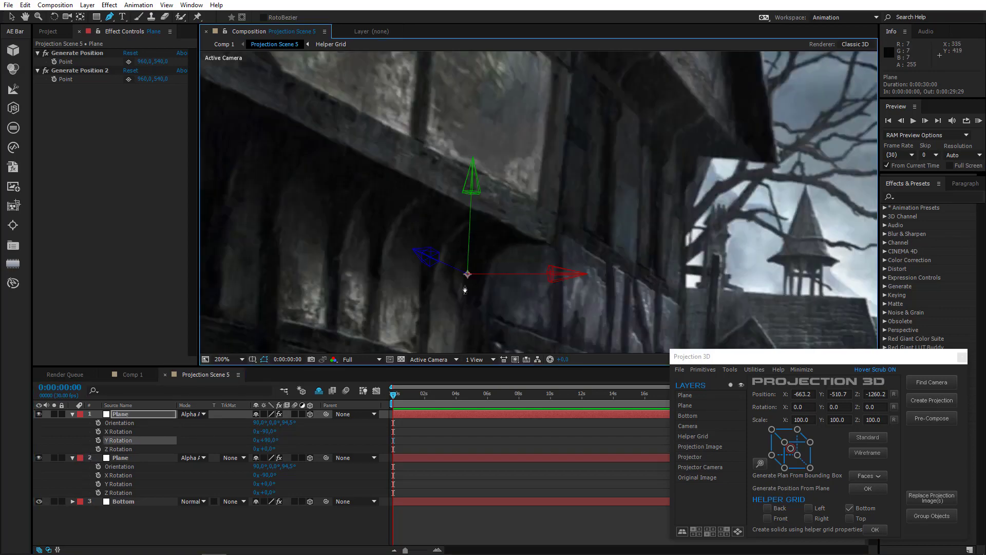
pyautogui.click(465, 277)
pyautogui.click(500, 250)
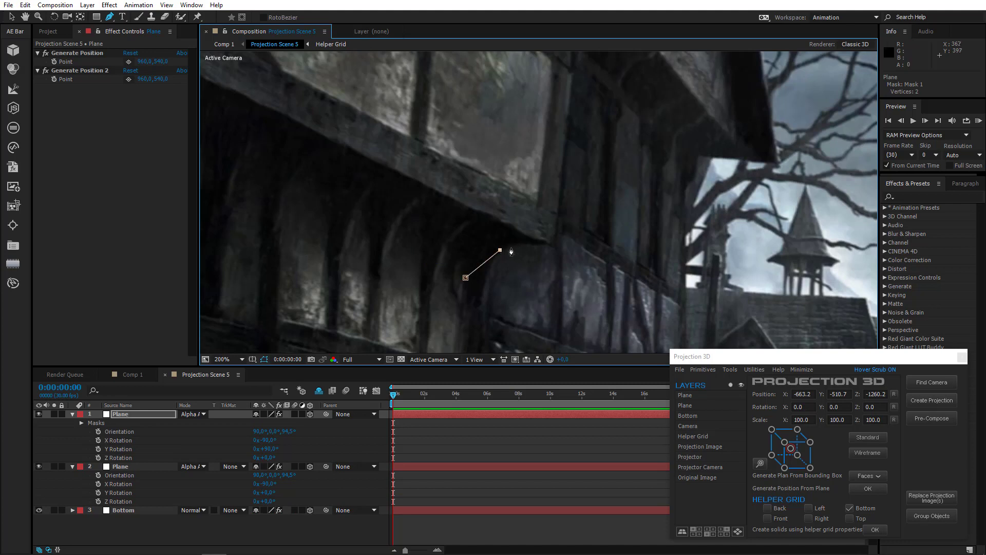
pyautogui.moveTo(519, 244); pyautogui.dragTo(529, 244)
pyautogui.click(469, 209)
pyautogui.click(465, 278)
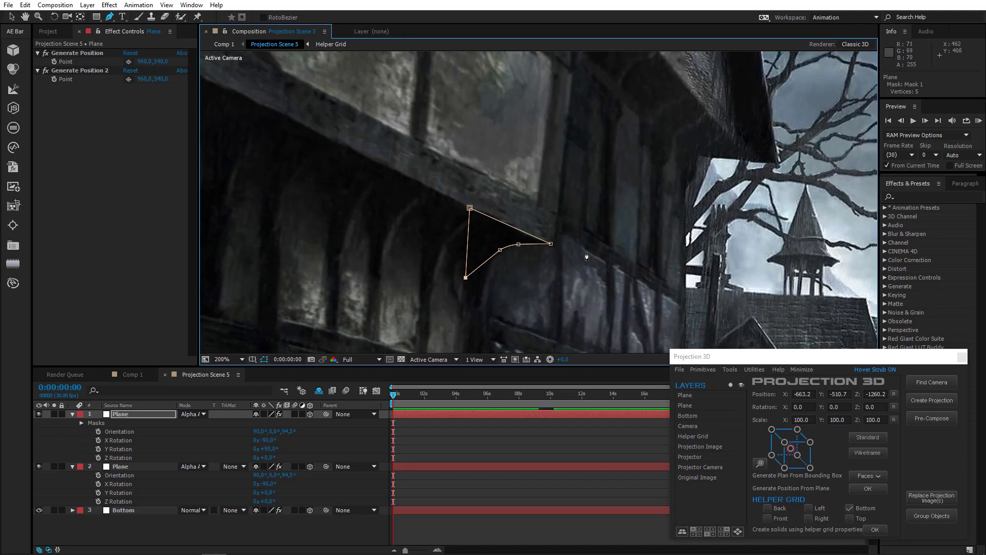
pyautogui.click(551, 244)
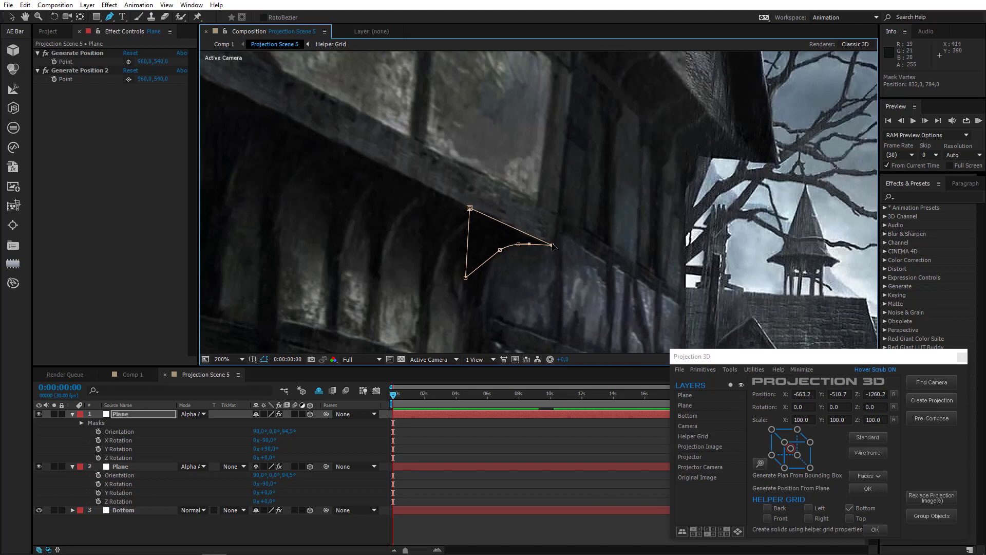
pyautogui.click(552, 246)
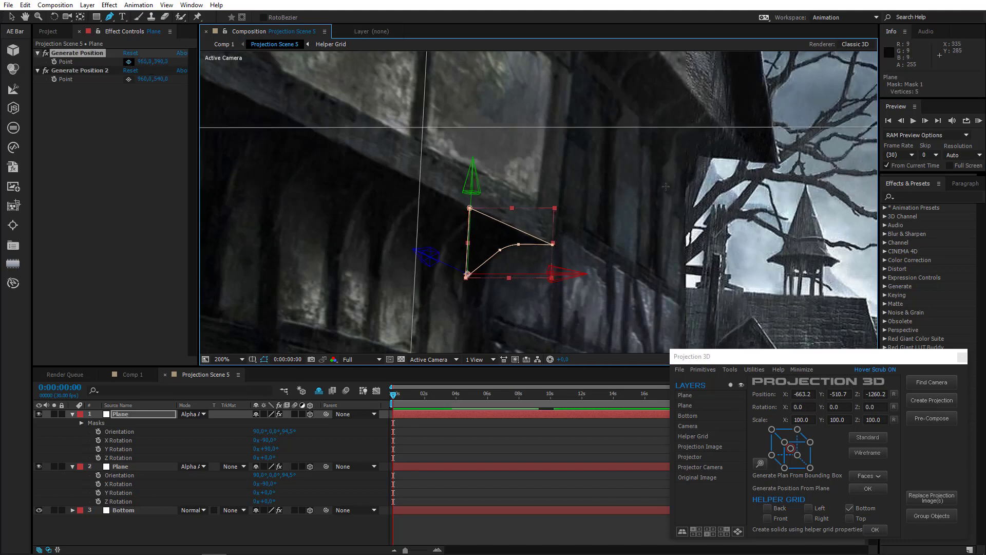
# Place the bracket plane's first Generate Position point at the mask's outer tip, about 1048, 508, and generate another plane there
pyautogui.click(128, 61)
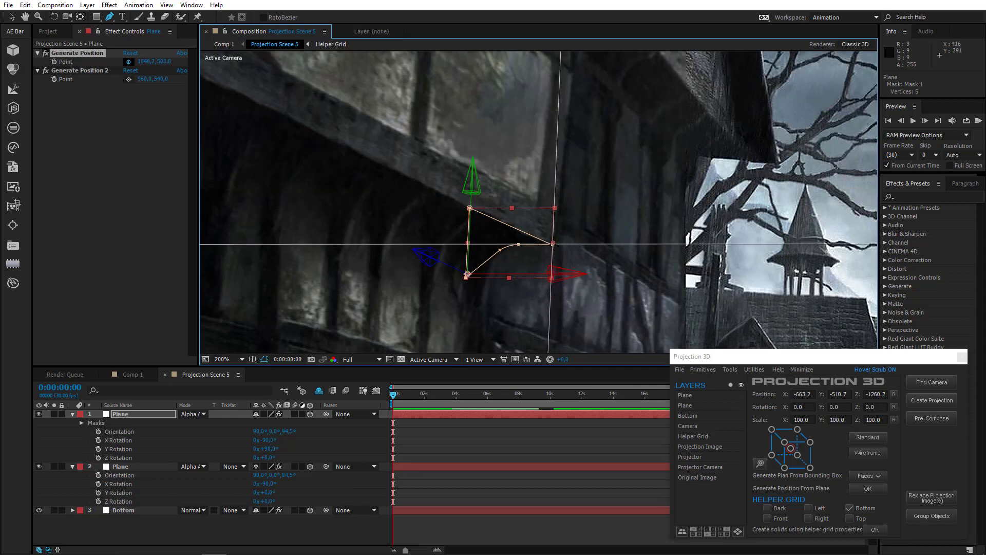
pyautogui.click(554, 244)
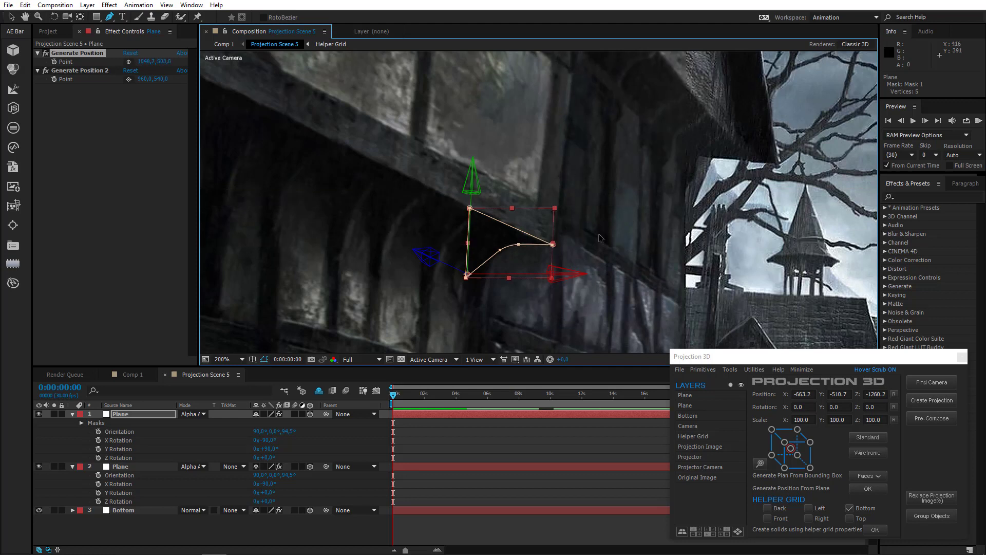
pyautogui.click(730, 370)
pyautogui.click(746, 452)
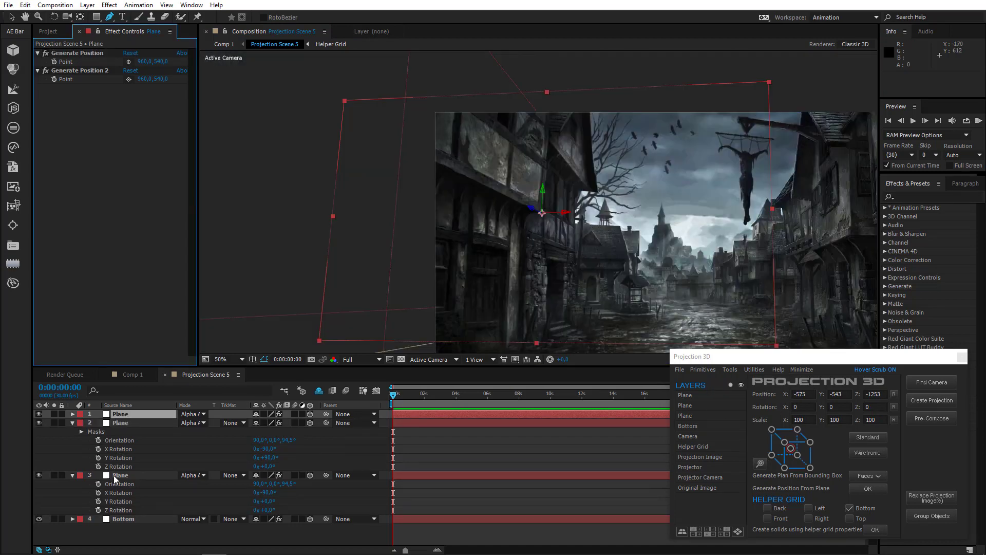
# Copy the original wall plane's orientation and rotation values onto the plane generated at the bracket tip
pyautogui.click(115, 477)
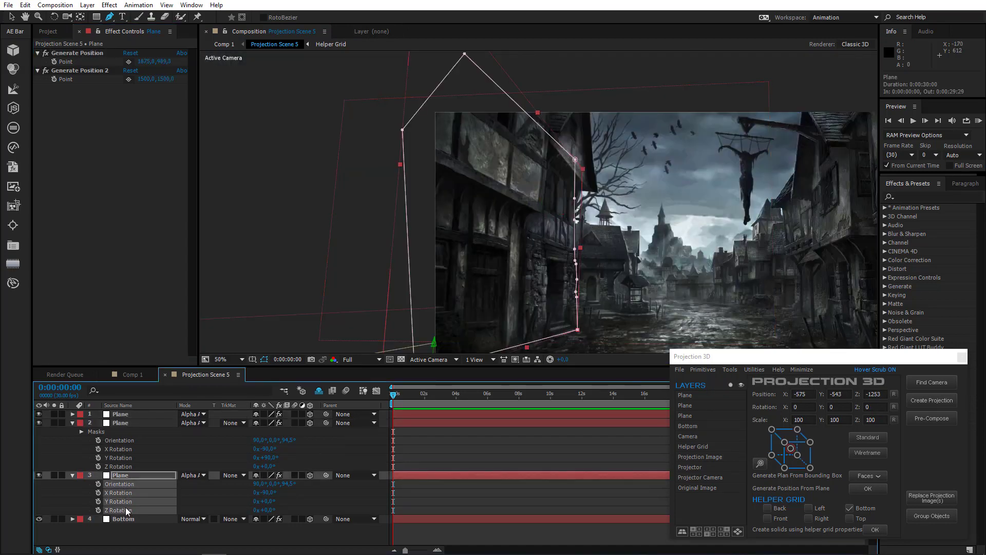
pyautogui.click(116, 415)
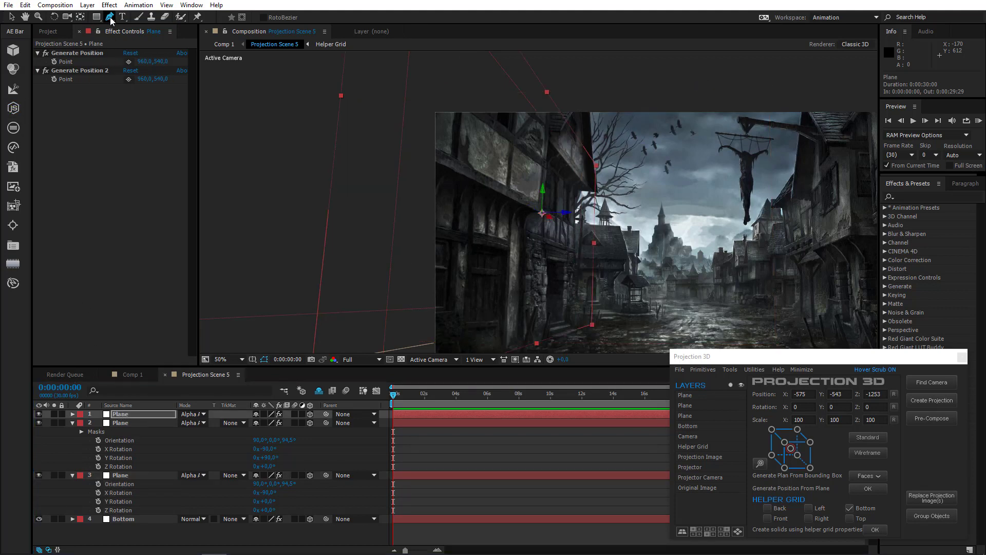
# Start a mask on the bracket-tip plane at the overhanging upper wall's lower corner and trace up its corner post
pyautogui.press('.')
pyautogui.press('.')
pyautogui.press('.')
pyautogui.click(568, 286)
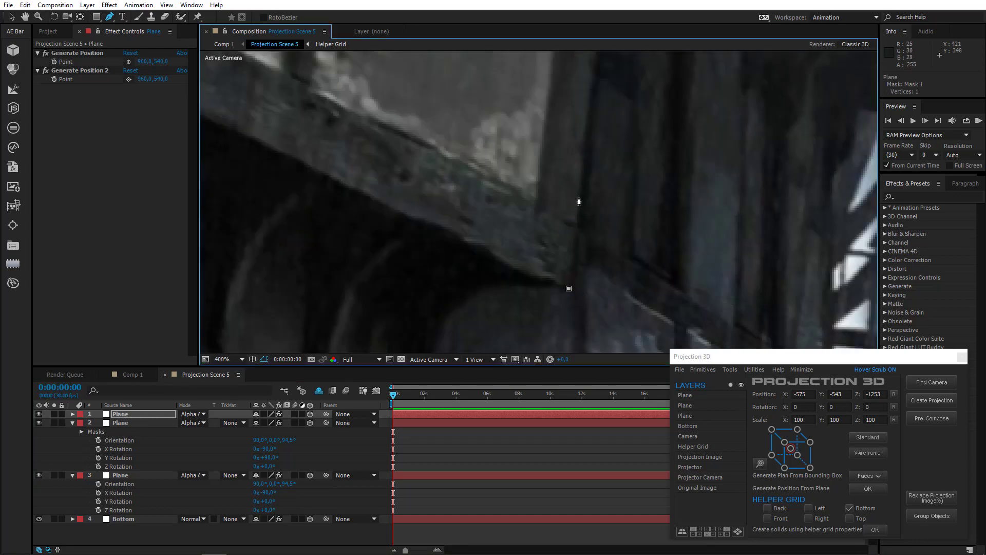
pyautogui.click(579, 198)
pyautogui.click(581, 147)
pyautogui.moveTo(590, 154); pyautogui.dragTo(545, 321)
pyautogui.click(559, 144)
pyautogui.press(',')
pyautogui.moveTo(559, 147); pyautogui.dragTo(547, 272)
pyautogui.click(538, 242)
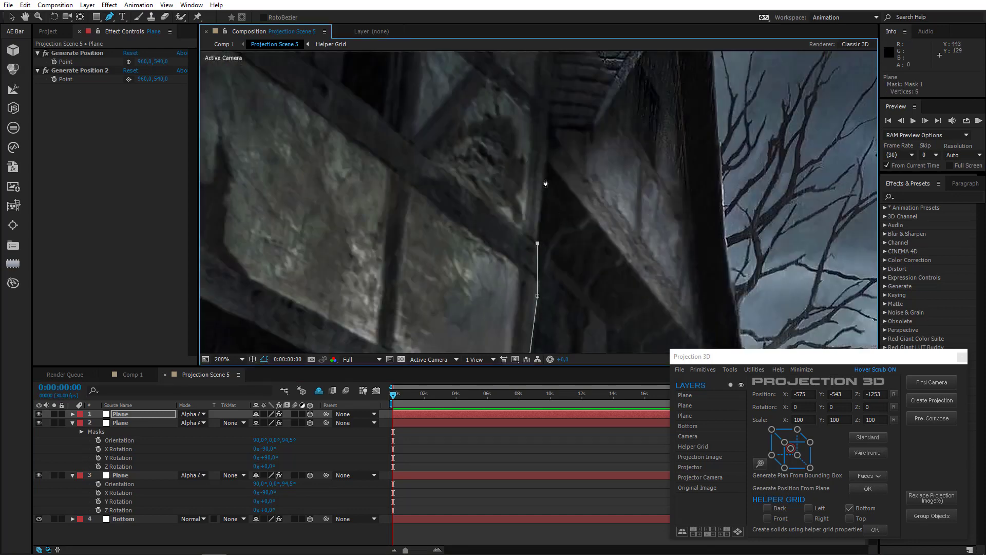
# Continue the mask past the image's upper edge and close it around the upper-storey wall, extending beyond the image's outer edge
pyautogui.click(543, 169)
pyautogui.moveTo(546, 101); pyautogui.dragTo(519, 257)
pyautogui.click(519, 254)
pyautogui.click(526, 192)
pyautogui.press(',')
pyautogui.press(',')
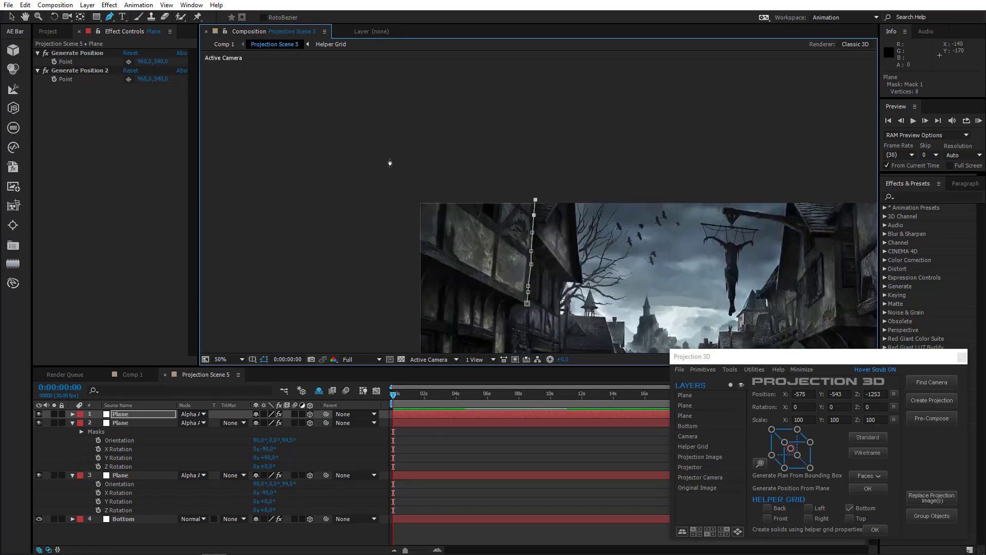
pyautogui.click(394, 163)
pyautogui.click(527, 303)
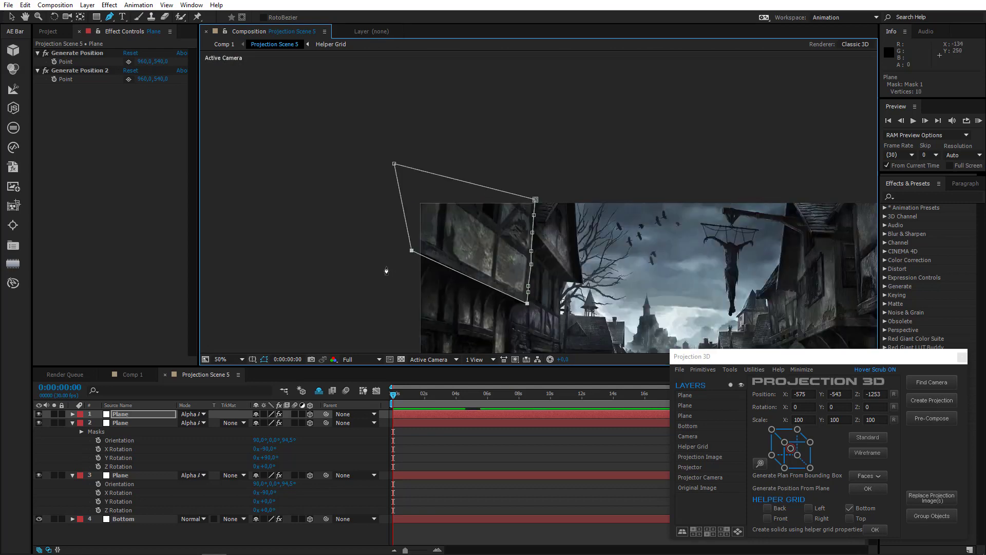
# Adjust the upper-wall mask's lower outer vertex so its lower edge follows the underside of the beam
pyautogui.moveTo(386, 267); pyautogui.dragTo(460, 241)
pyautogui.press('.')
pyautogui.press('.')
pyautogui.moveTo(418, 266); pyautogui.dragTo(438, 191)
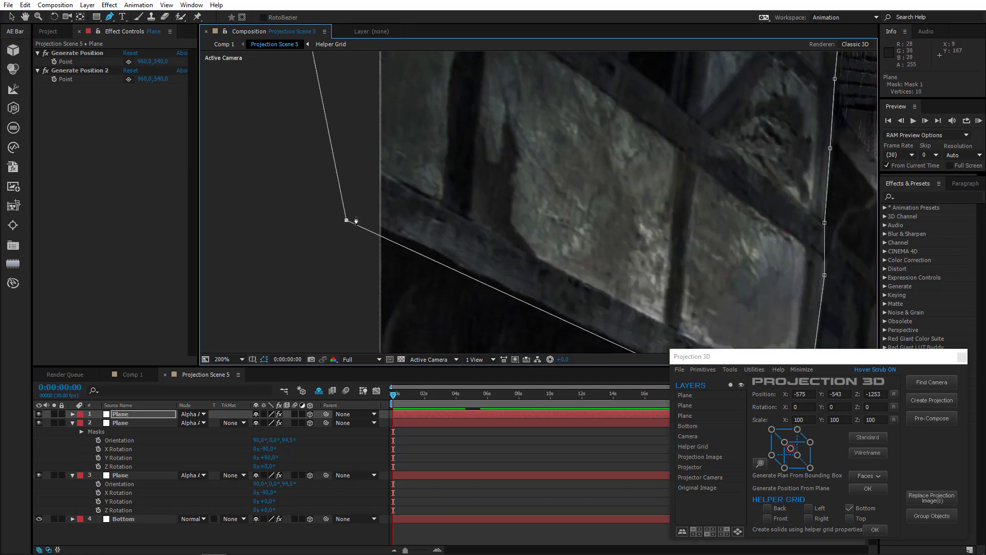
pyautogui.click(347, 220)
pyautogui.moveTo(346, 218); pyautogui.dragTo(343, 210)
pyautogui.press(',')
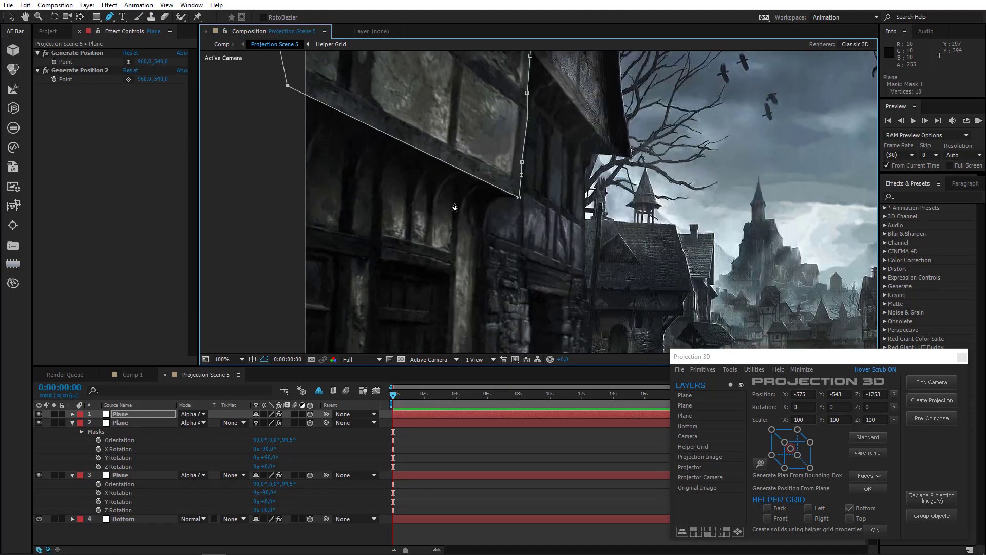
# Place the upper-wall plane's first Generate Position point on the corner post, about 990, 205, and generate a plane there
pyautogui.scroll(1, 442, 243)
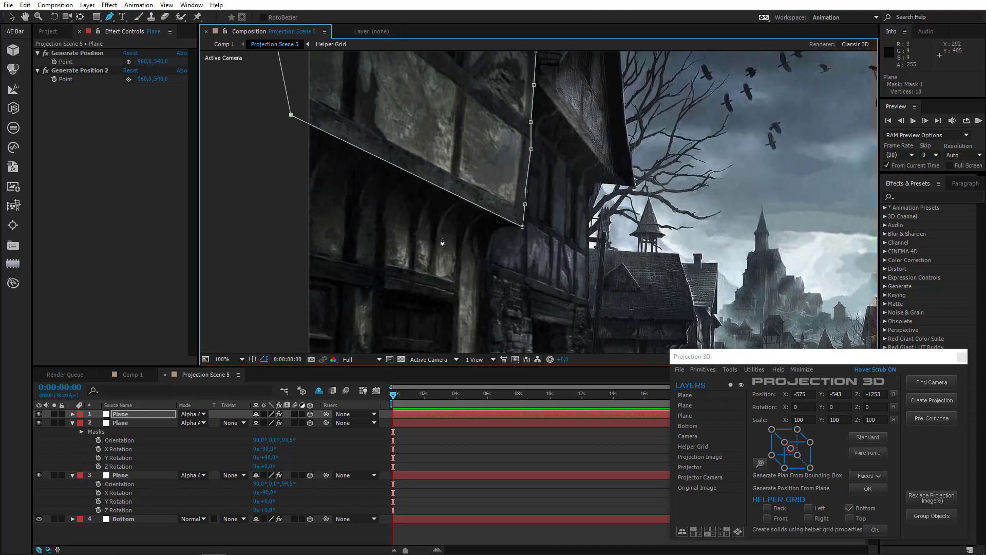
pyautogui.click(72, 424)
pyautogui.moveTo(452, 170); pyautogui.dragTo(419, 261)
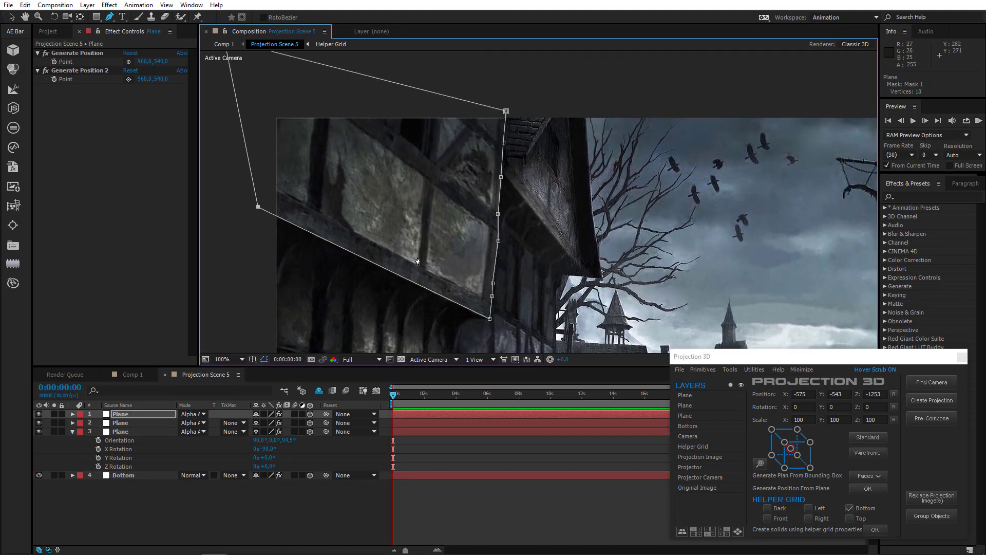
pyautogui.click(128, 62)
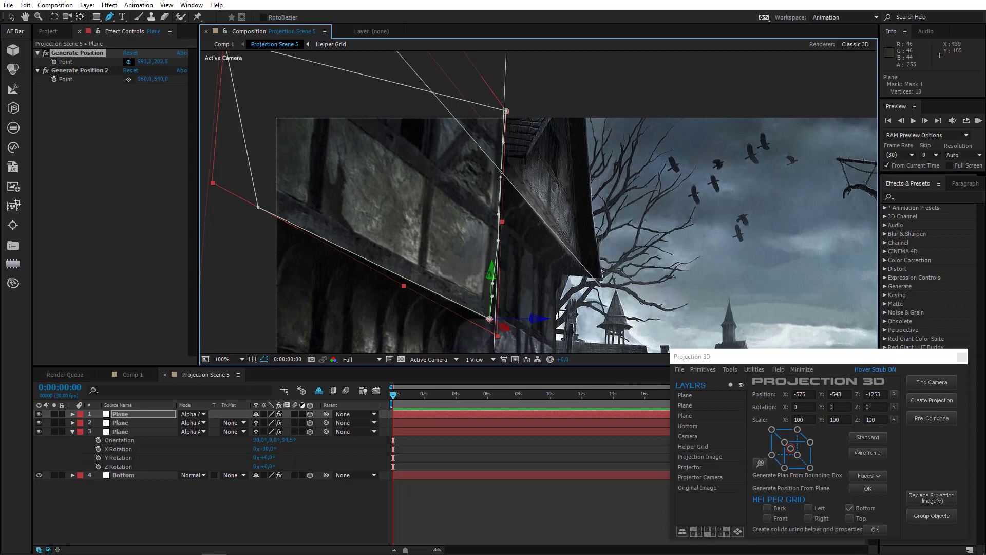
pyautogui.click(501, 173)
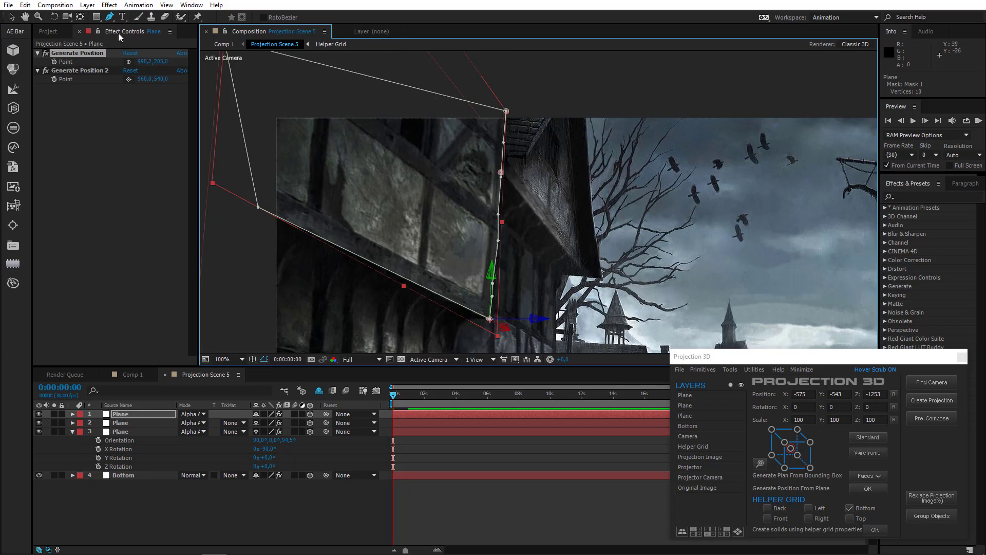
pyautogui.click(736, 370)
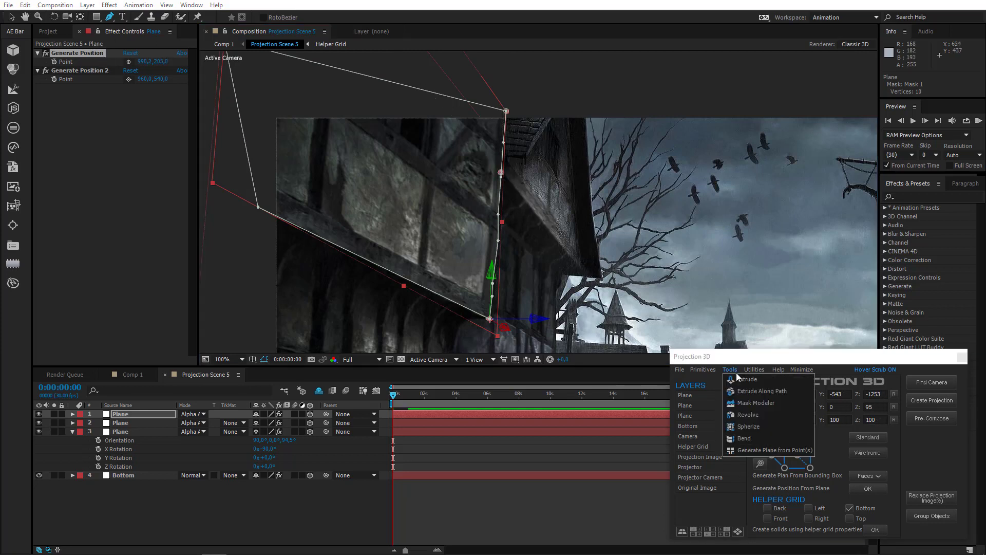
pyautogui.click(754, 449)
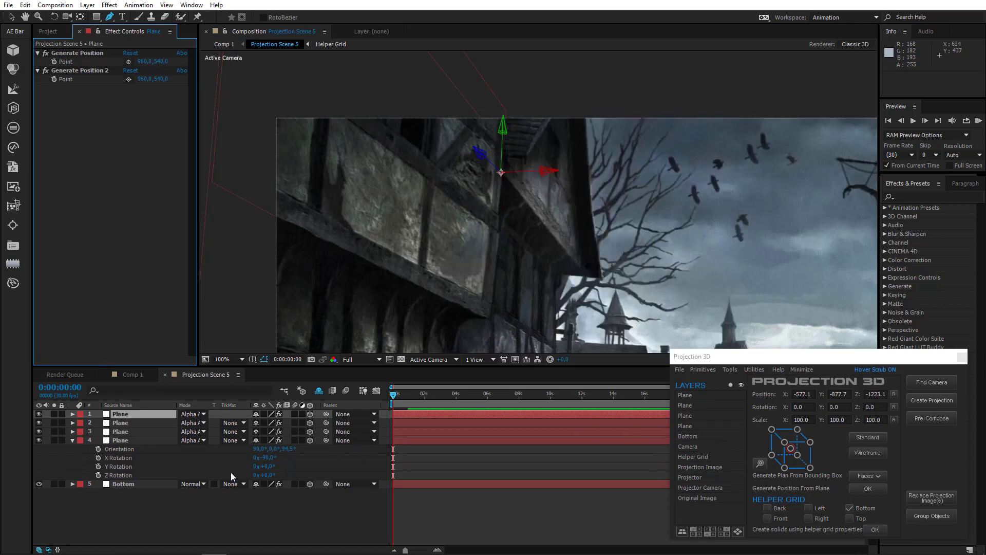
# Copy the original wall plane's orientation and rotation values onto the plane generated at the corner post
pyautogui.click(134, 448)
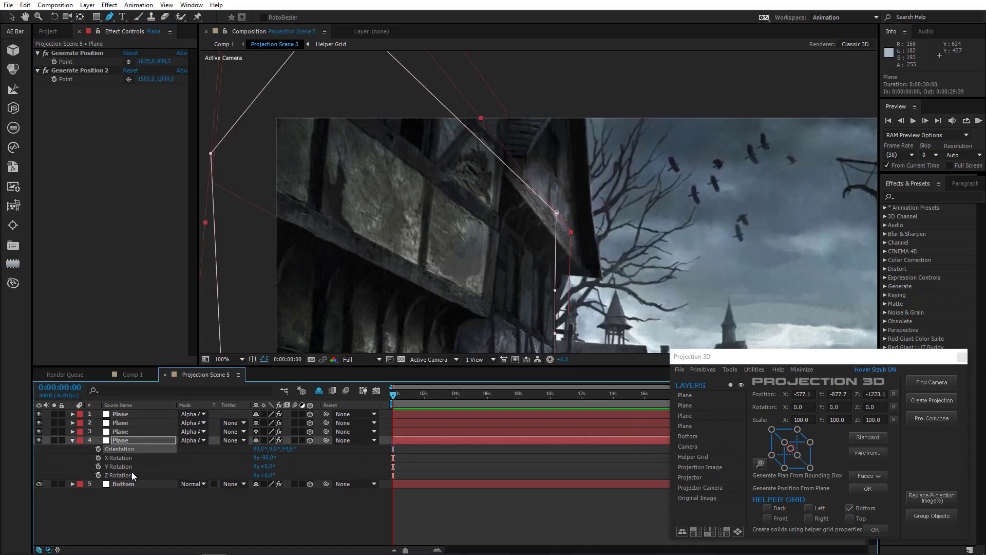
pyautogui.keyDown('shift'); pyautogui.click(133, 473); pyautogui.keyUp('shift')
pyautogui.hotkey('ctrl', 'c')
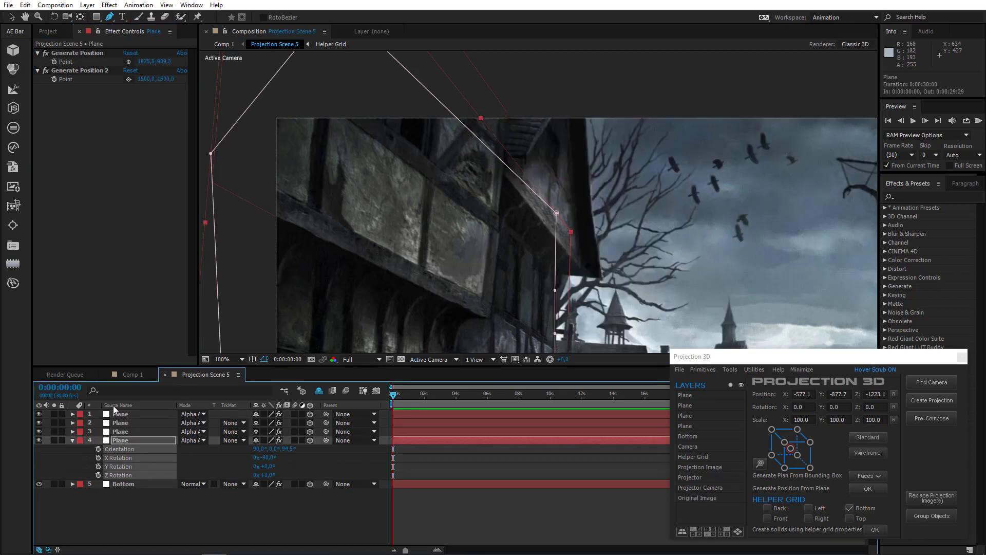
pyautogui.click(127, 414)
pyautogui.hotkey('ctrl', 'v')
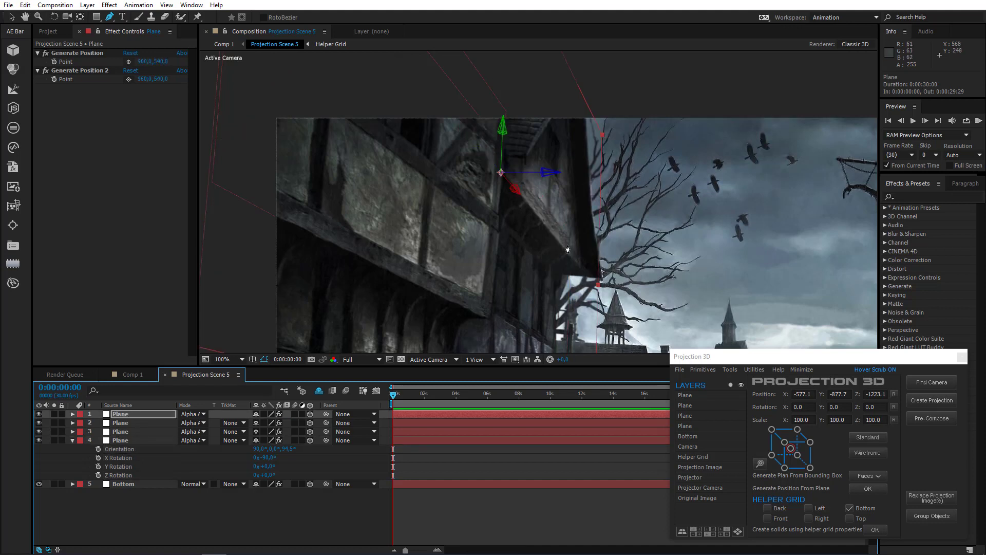
# Move the corner-post plane deeper into the street to about -609.3, -877.7, -813.1, in line with the gable under the roof
pyautogui.scroll(-2, 566, 254)
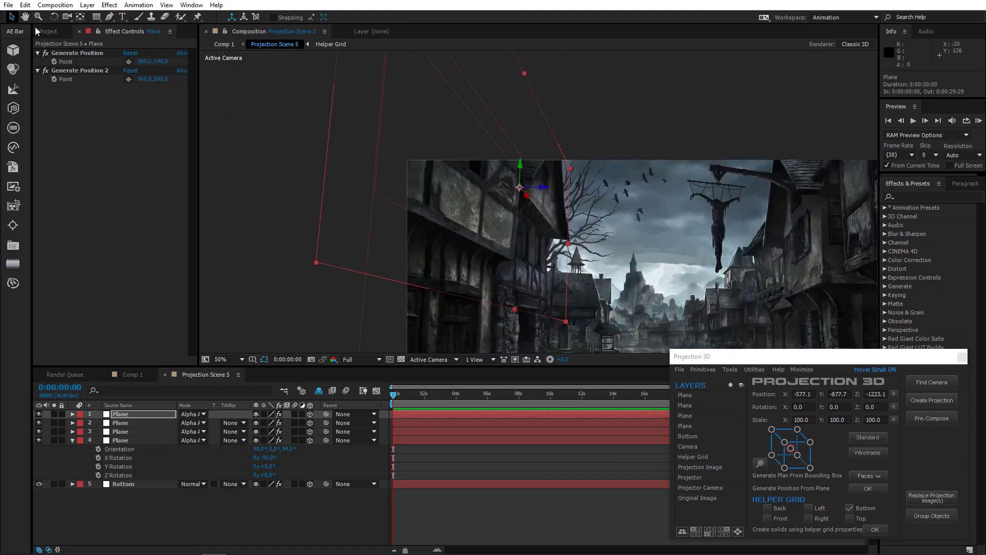
pyautogui.press('v')
pyautogui.moveTo(526, 199); pyautogui.dragTo(625, 253)
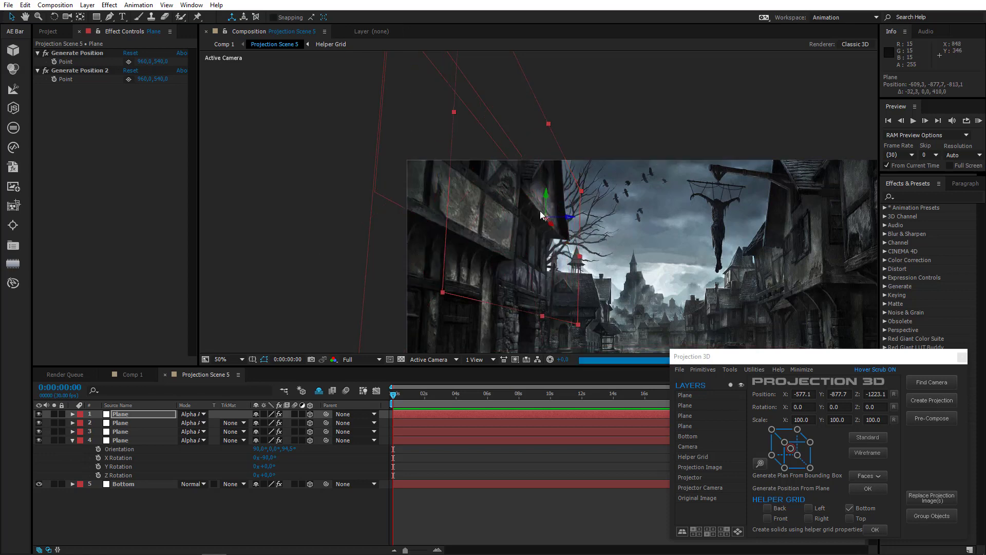
pyautogui.scroll(2, 540, 211)
pyautogui.moveTo(498, 204); pyautogui.dragTo(390, 208)
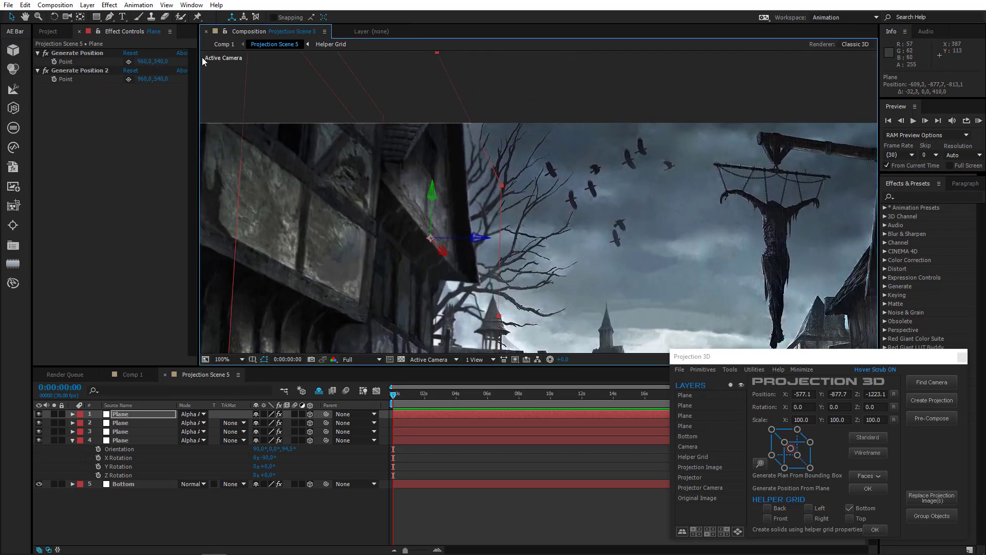
# Draw a closed six-point mask on the moved plane around the gable wall beneath the roof overhang
pyautogui.click(109, 17)
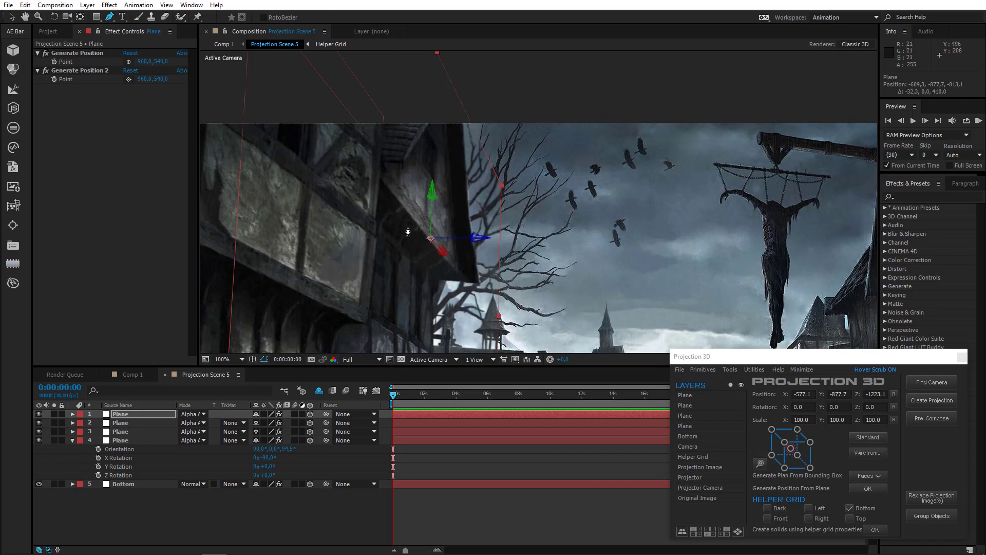
pyautogui.moveTo(408, 232); pyautogui.dragTo(408, 187)
pyautogui.click(382, 136)
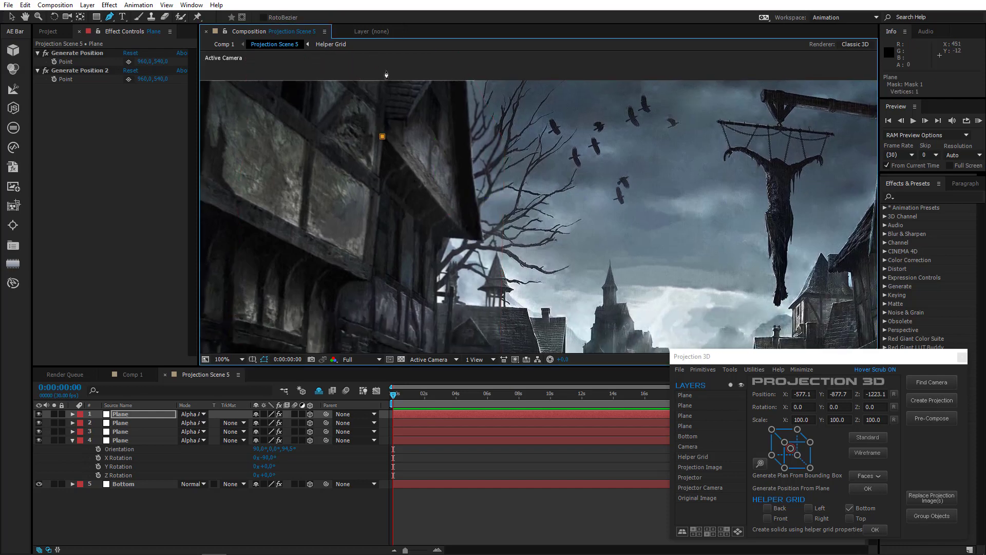
pyautogui.scroll(1, 455, 176)
pyautogui.click(411, 238)
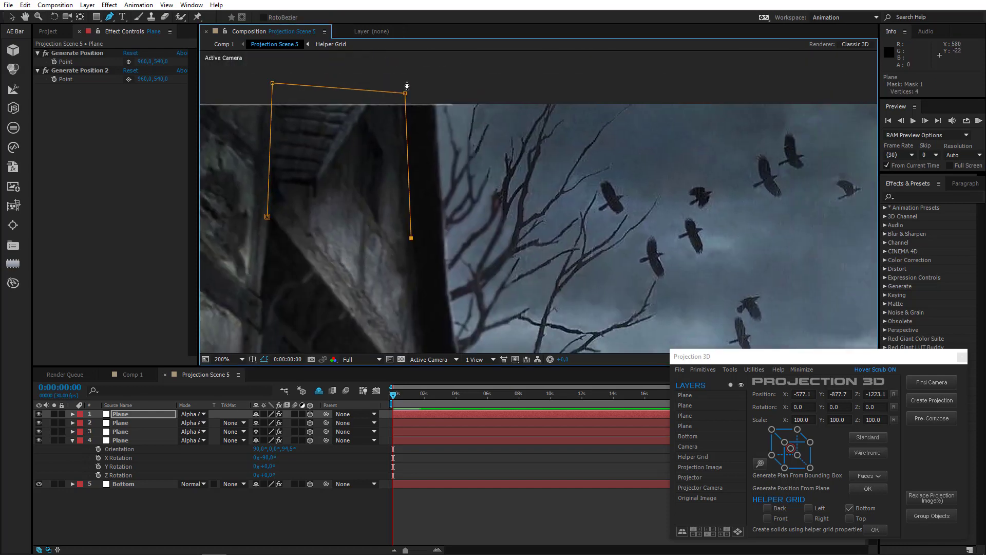
pyautogui.moveTo(411, 238); pyautogui.dragTo(377, 110)
pyautogui.click(394, 249)
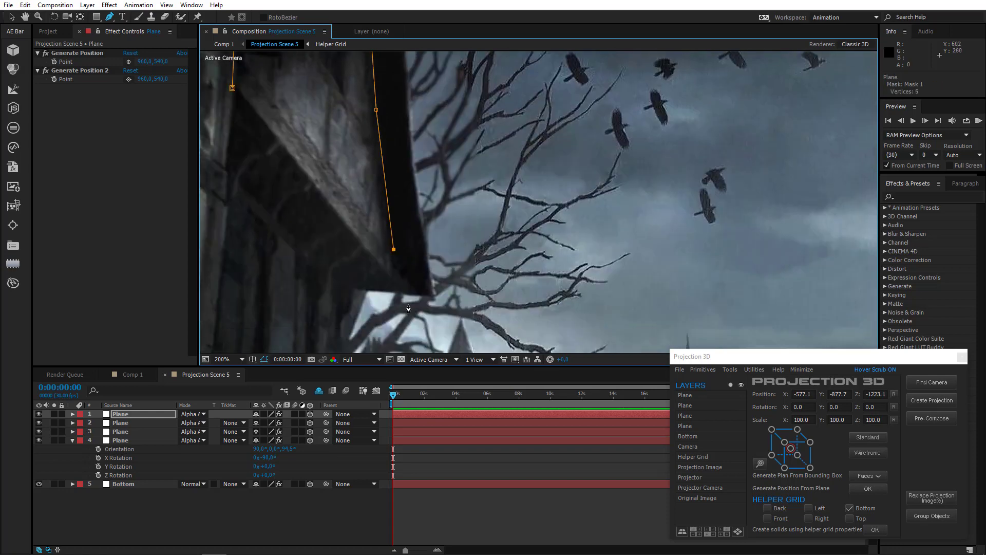
pyautogui.click(402, 291)
pyautogui.click(234, 89)
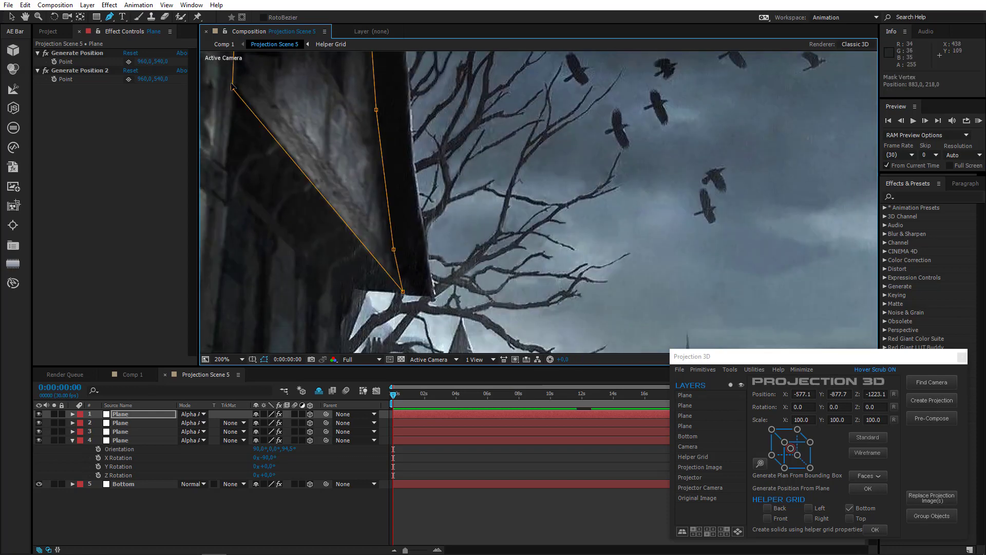
# Place the original wall plane's first Generate Position point on the wall's far edge beneath the eave and generate a plane there
pyautogui.scroll(-1, 331, 174)
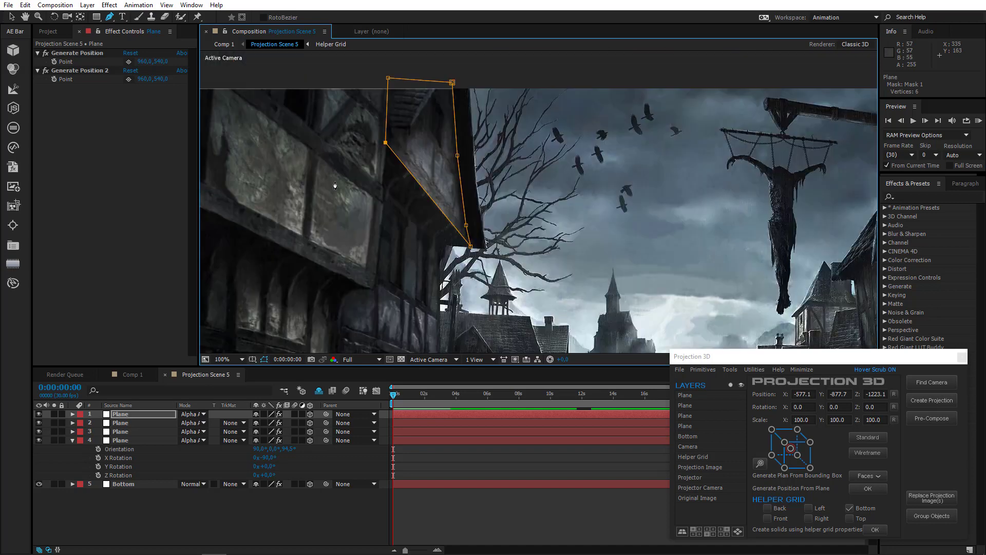
pyautogui.moveTo(350, 268); pyautogui.dragTo(479, 150)
pyautogui.scroll(2, 429, 260)
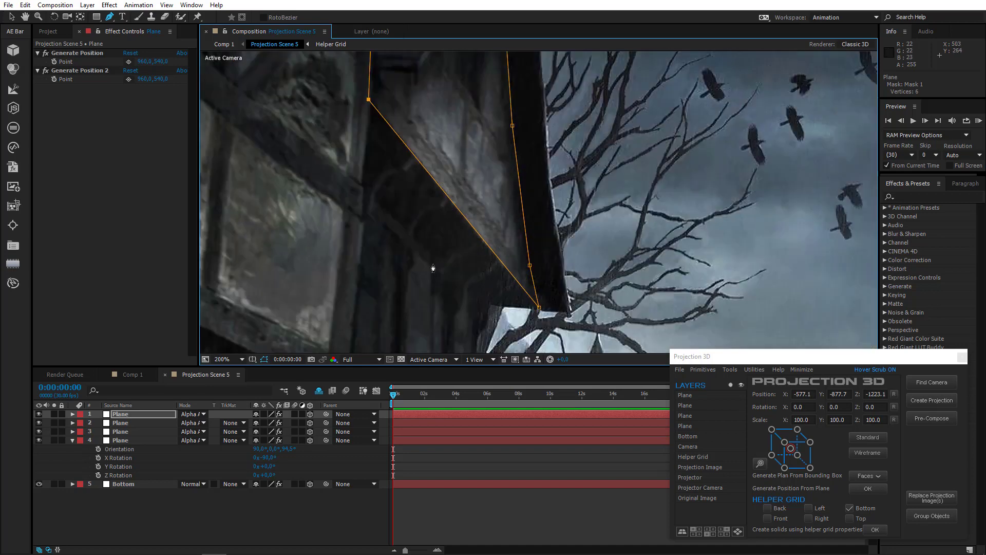
pyautogui.moveTo(431, 266); pyautogui.dragTo(452, 222)
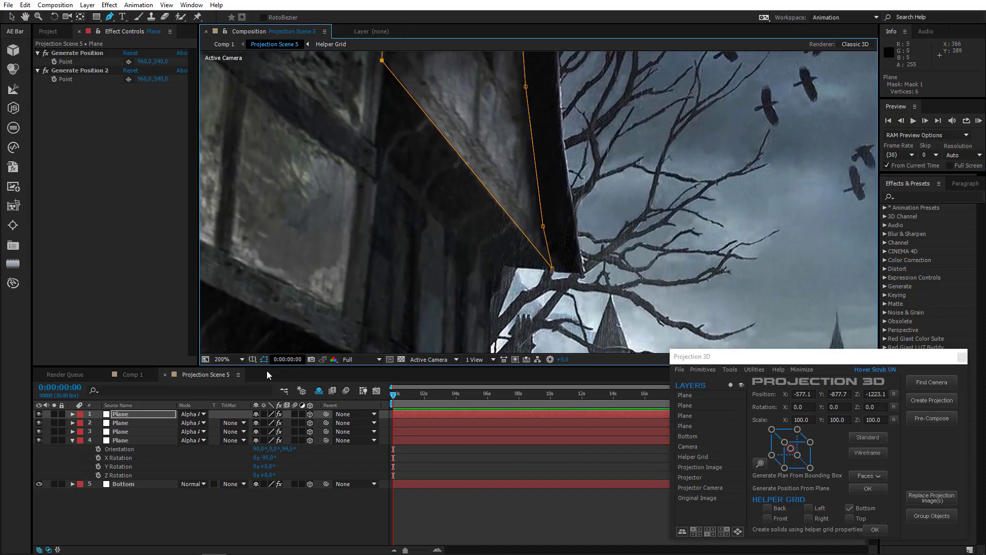
pyautogui.click(122, 423)
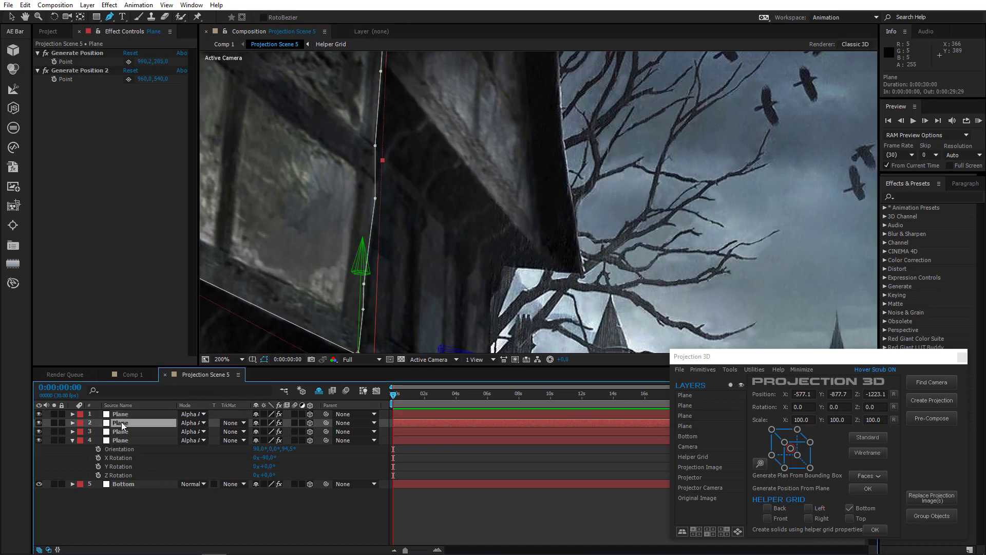
pyautogui.click(129, 431)
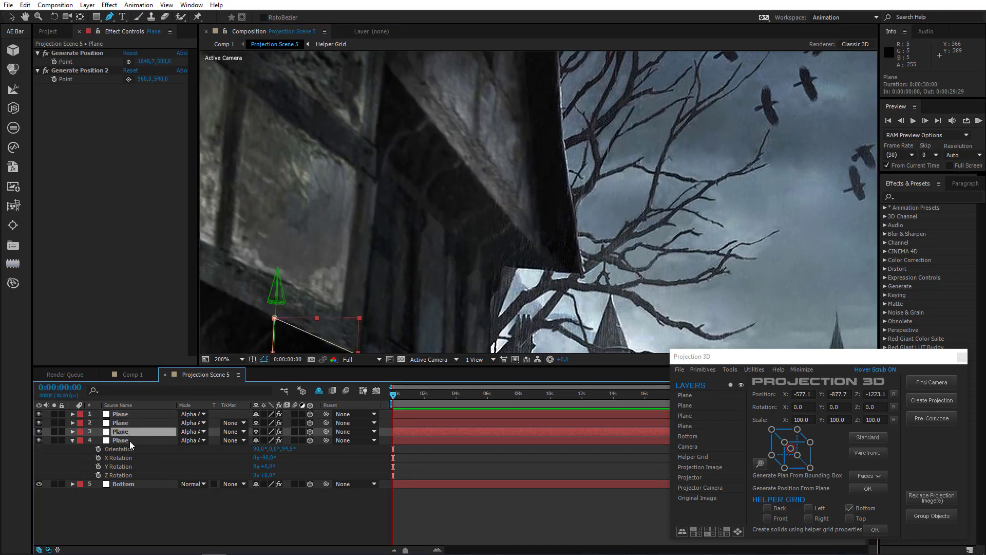
pyautogui.click(130, 441)
pyautogui.click(128, 62)
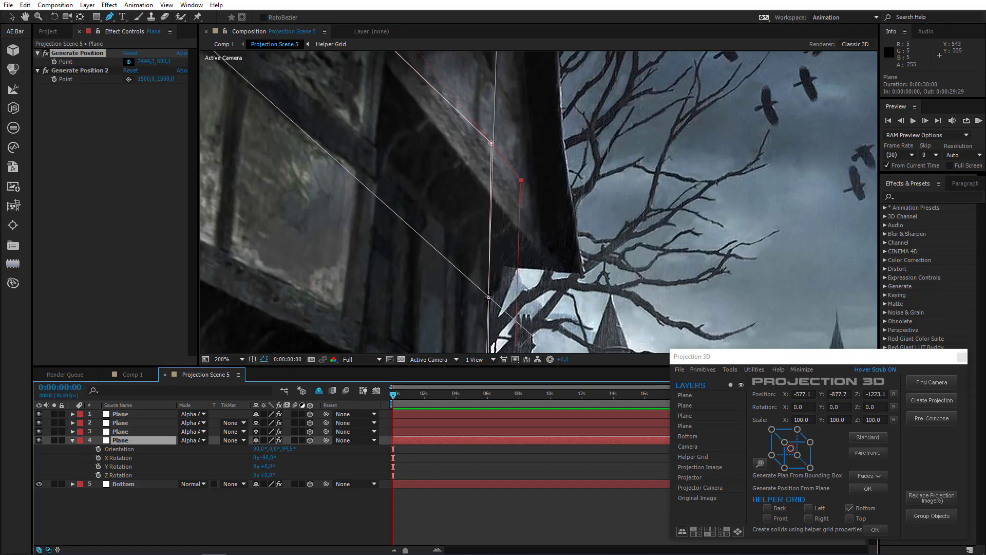
pyautogui.click(488, 297)
pyautogui.click(728, 369)
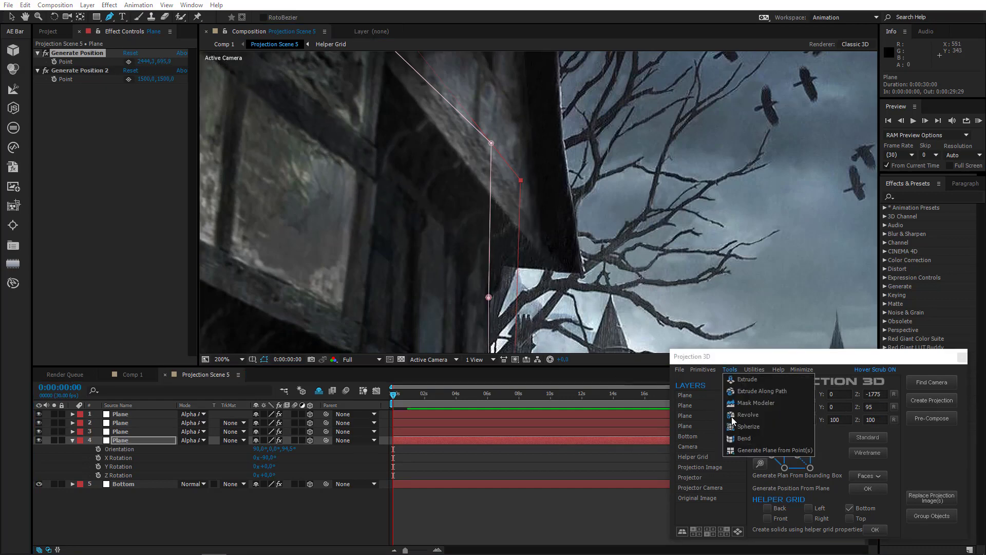
pyautogui.click(751, 451)
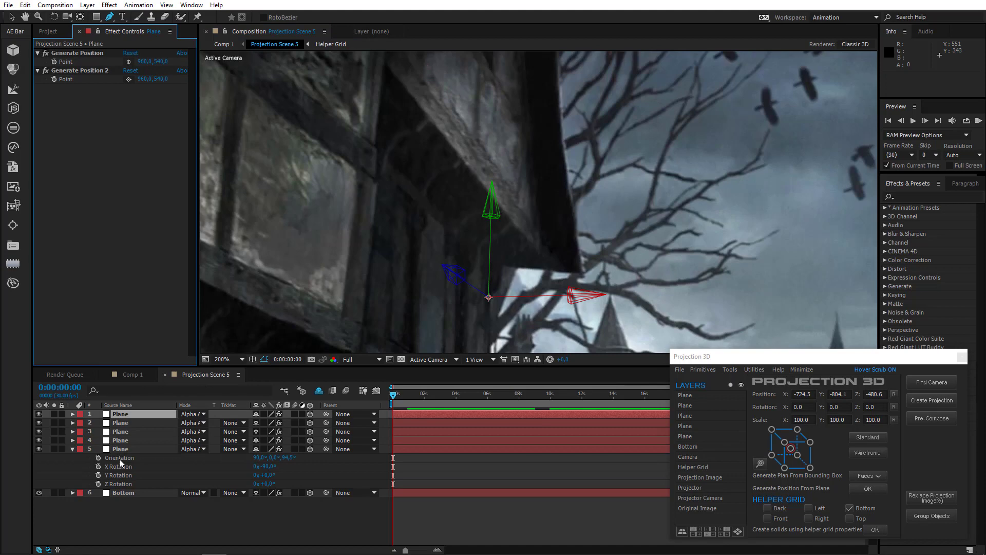
# Copy the original wall plane's orientation and rotation values onto the plane generated at the wall's far edge
pyautogui.click(120, 458)
pyautogui.keyDown('shift'); pyautogui.click(128, 485); pyautogui.keyUp('shift')
pyautogui.hotkey('ctrl', 'c')
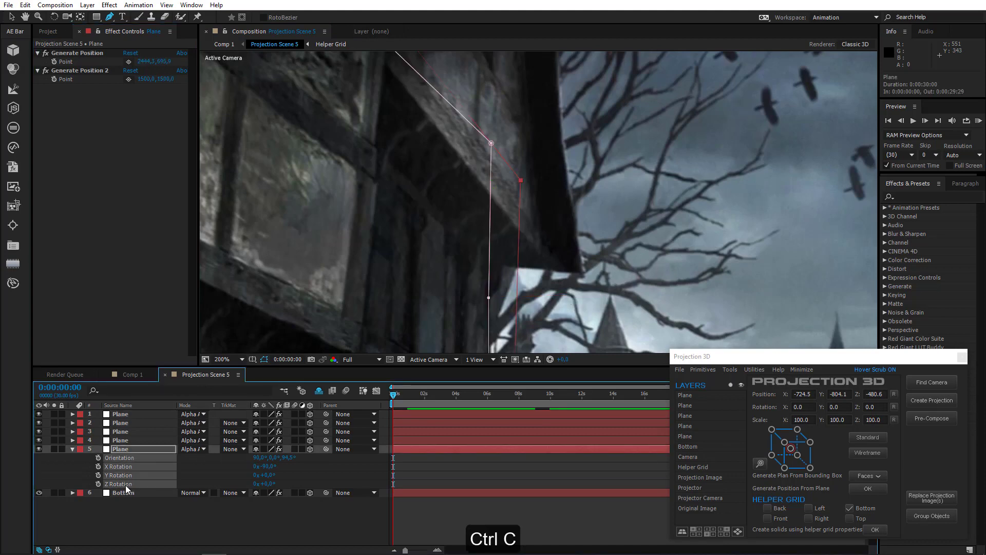
pyautogui.click(123, 414)
pyautogui.hotkey('ctrl', 'v')
# Set the newest plane's Y Rotation to 90° and anchor it at its front lower-left corner with Reposition Only Anchor Point enabled
pyautogui.press(',')
pyautogui.press(',')
pyautogui.press(',')
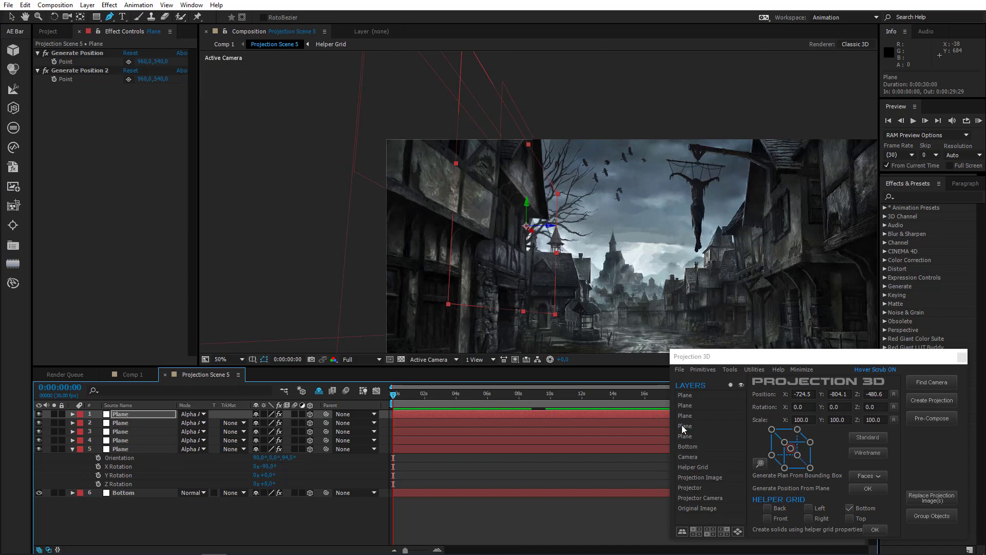
pyautogui.click(790, 448)
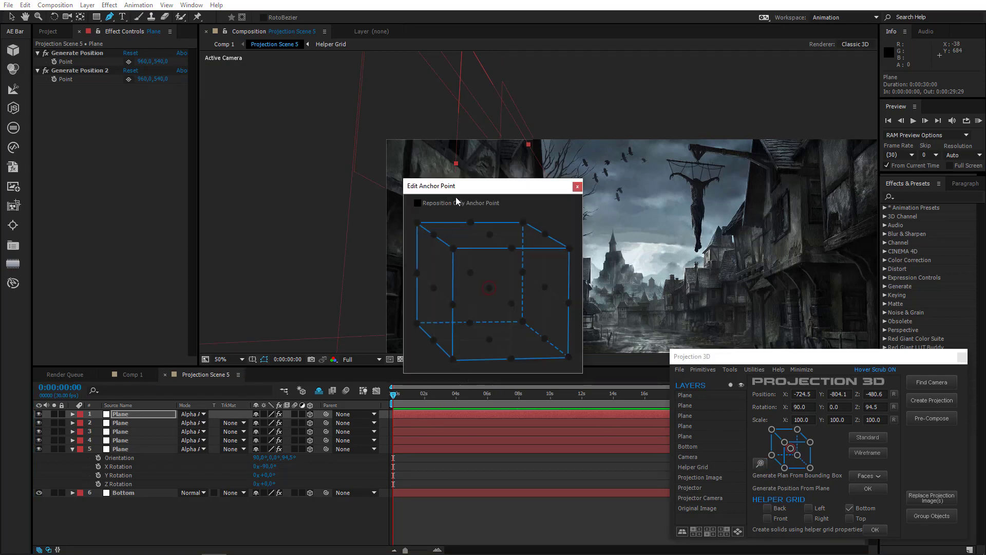
pyautogui.moveTo(455, 196); pyautogui.dragTo(837, 165)
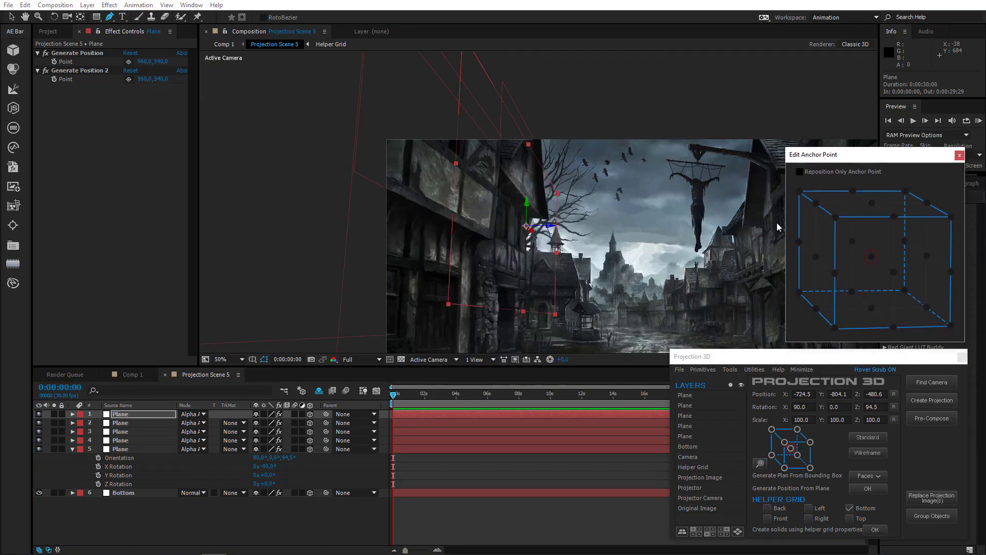
pyautogui.click(137, 417)
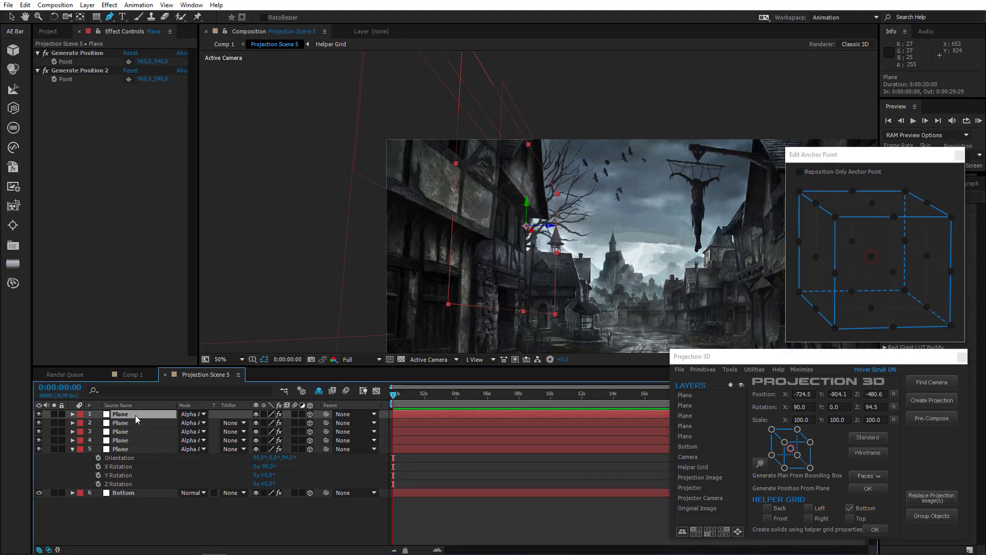
pyautogui.press('r')
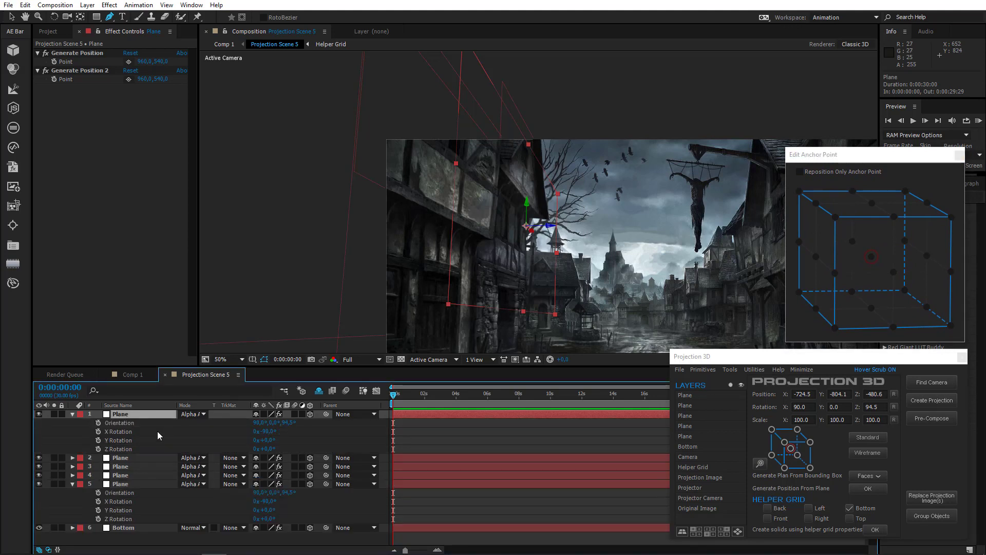
pyautogui.click(270, 440)
pyautogui.write('90')
pyautogui.press('Return')
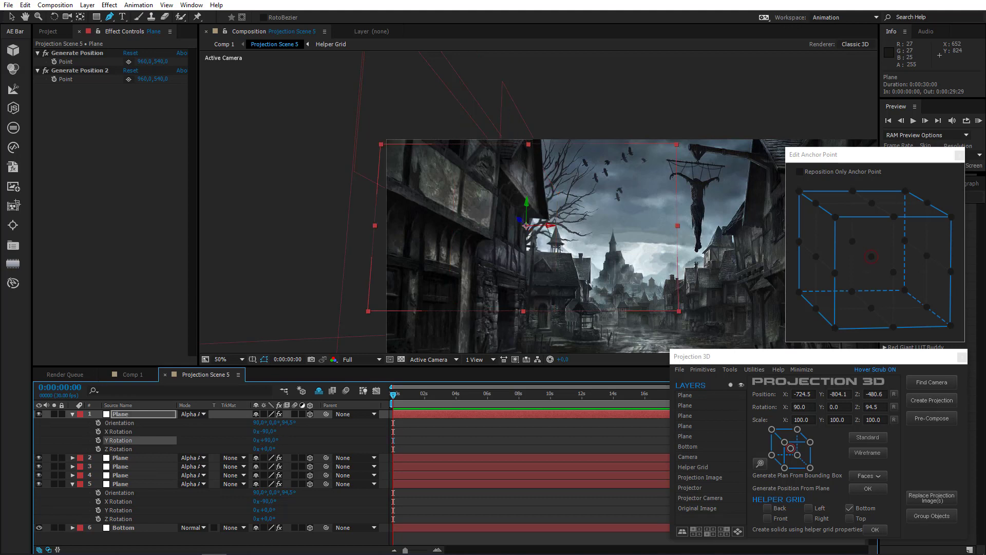
pyautogui.click(832, 303)
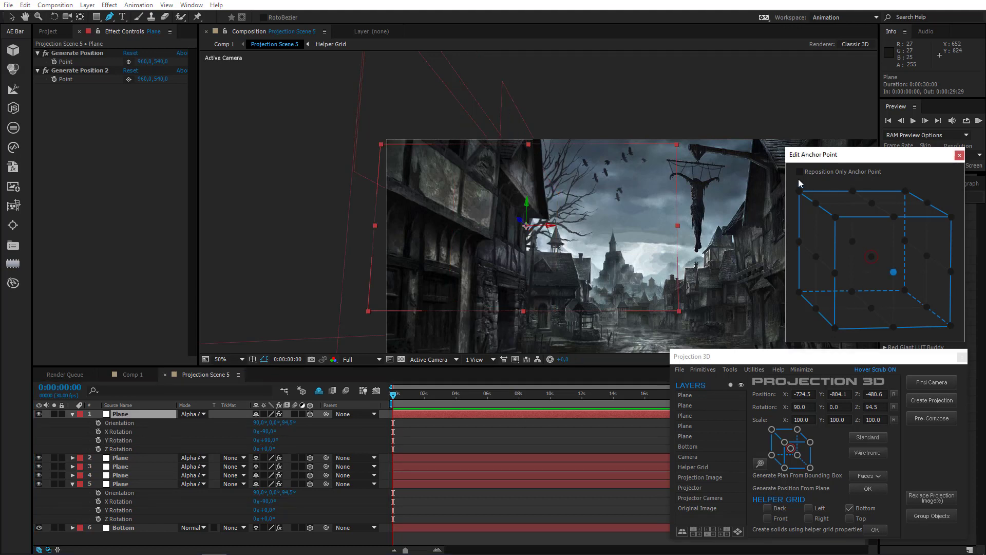
pyautogui.click(834, 328)
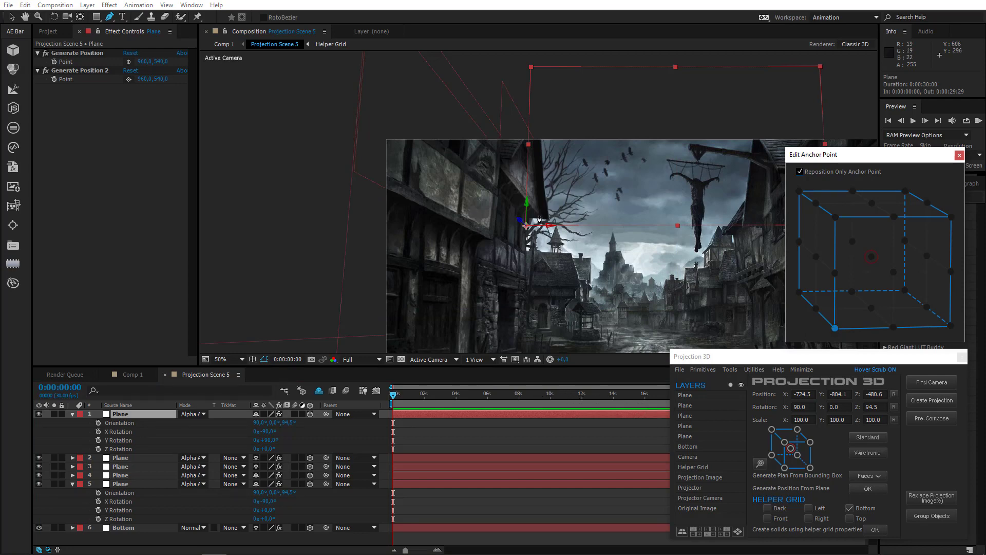
# Start a mask on the rotated plane with three points up the bracket at the wall's far edge beneath the eave
pyautogui.scroll(4, 535, 224)
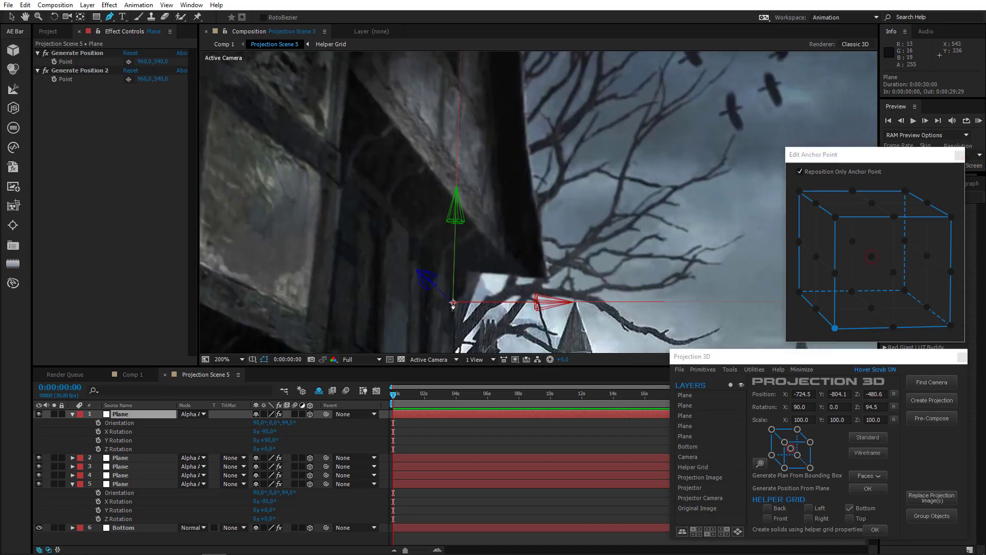
pyautogui.click(452, 304)
pyautogui.scroll(2, 453, 304)
pyautogui.click(476, 210)
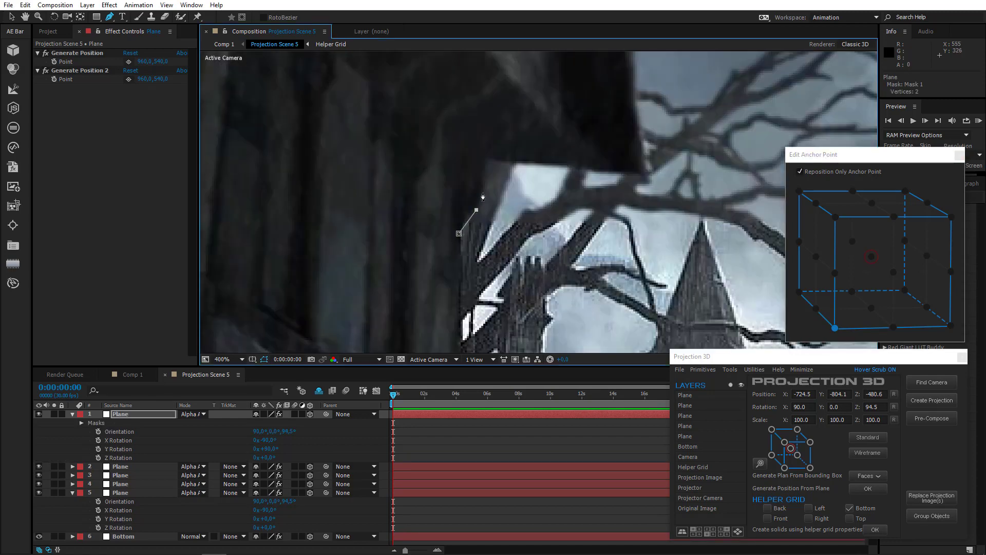
# Set the Classic 3D renderer's Shadow Map Resolution to 4000 for Projection Scene 5
pyautogui.rightClick(335, 435)
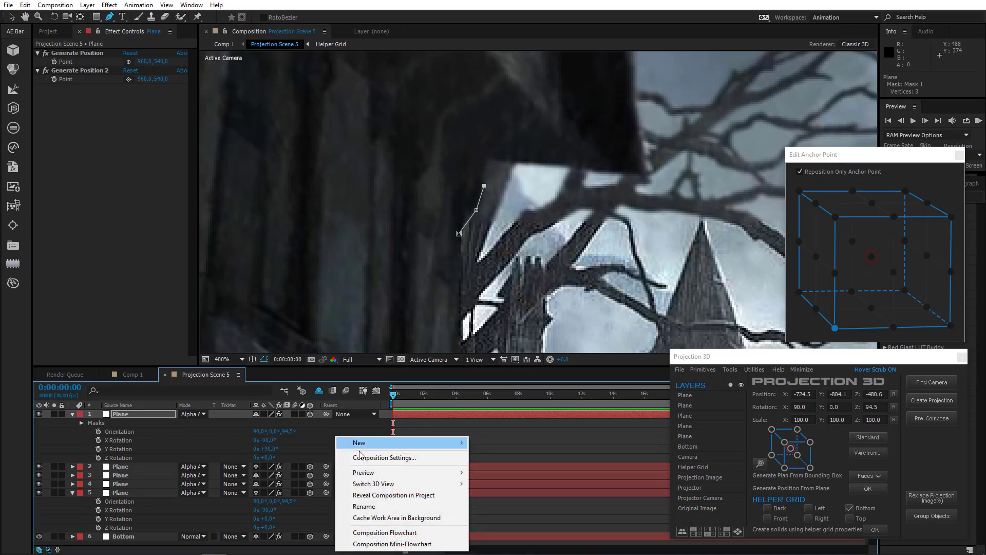
pyautogui.click(369, 455)
pyautogui.click(419, 178)
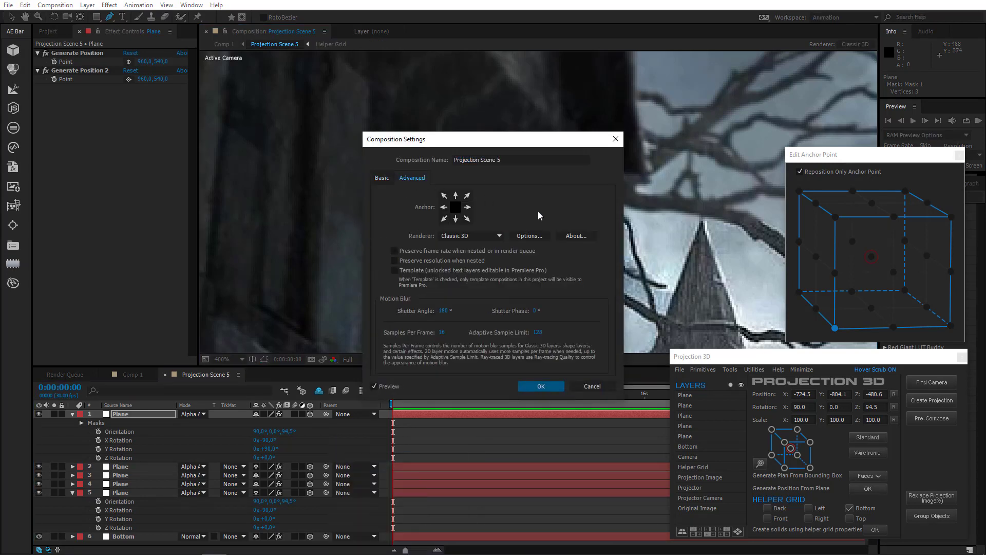
pyautogui.click(525, 237)
pyautogui.click(508, 263)
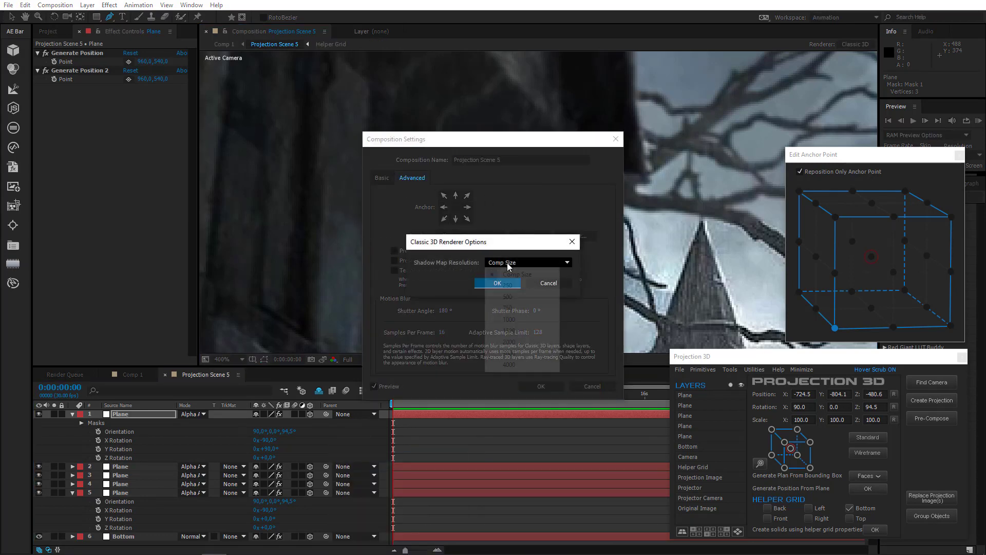
pyautogui.click(509, 365)
pyautogui.click(497, 283)
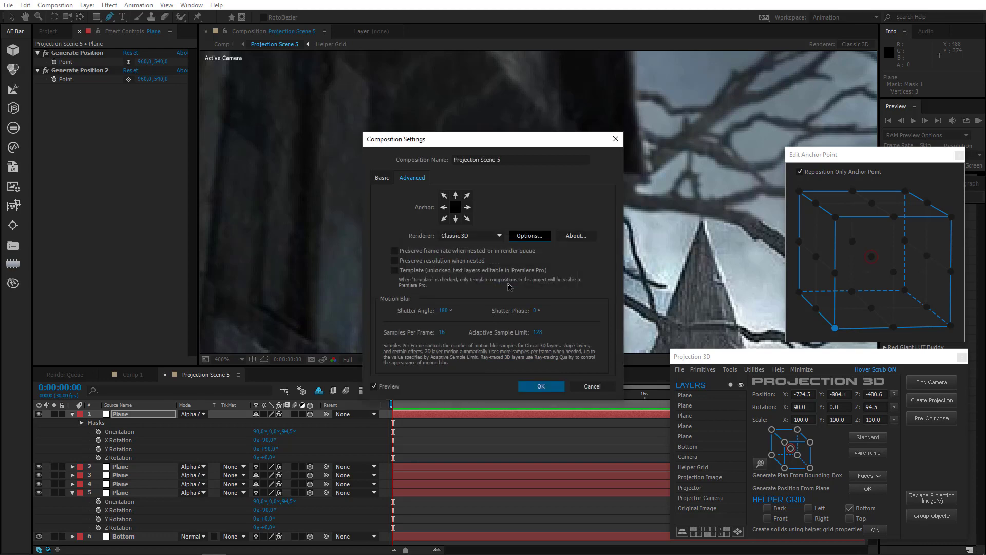
pyautogui.click(537, 386)
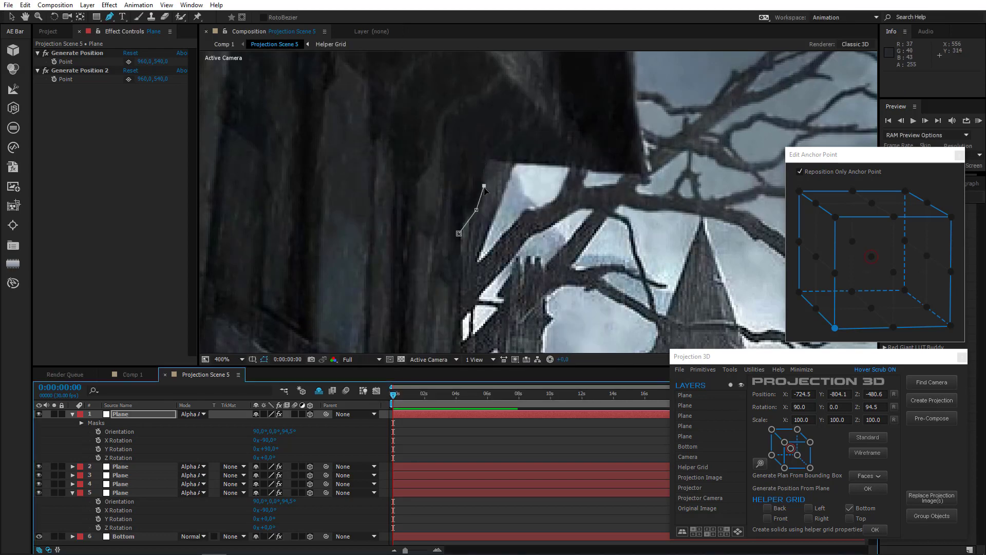
# Continue the mask along the underside of the roof overhang and close it as a six-point shape at the starting point
pyautogui.click(487, 160)
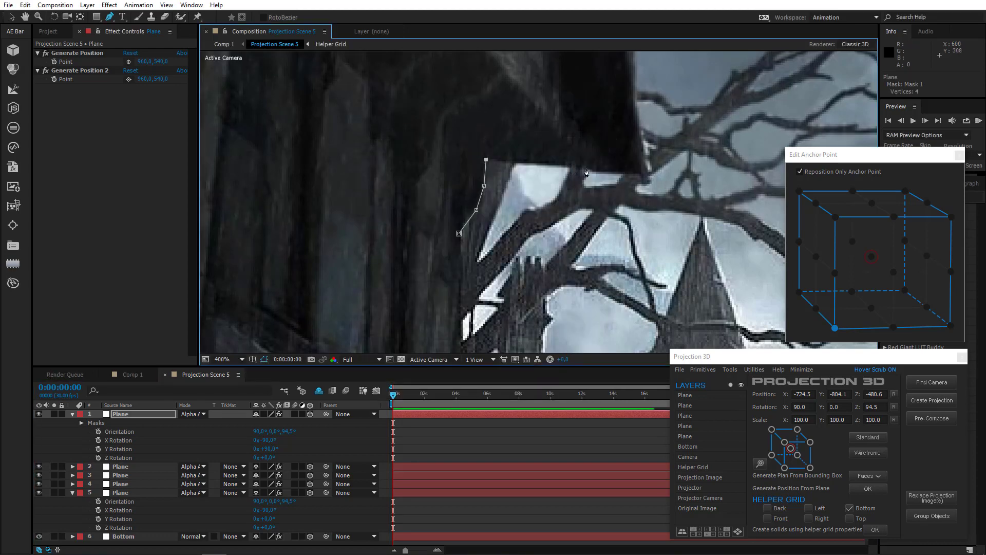
pyautogui.scroll(-1, 586, 173)
pyautogui.click(517, 258)
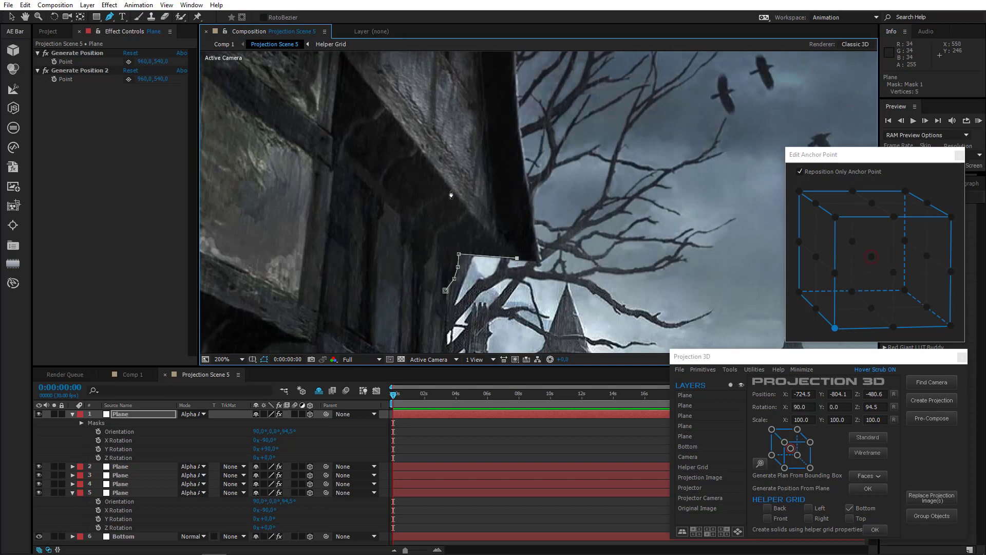
pyautogui.click(450, 189)
pyautogui.click(445, 290)
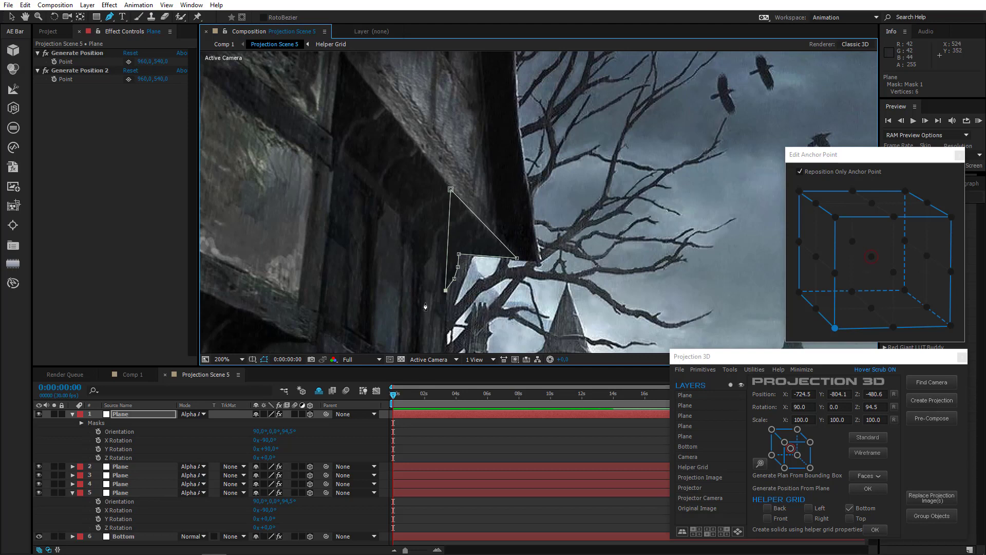
# Place the gable plane's first Generate Position point on the gable's lower corner at the eave and generate a plane there
pyautogui.click(137, 468)
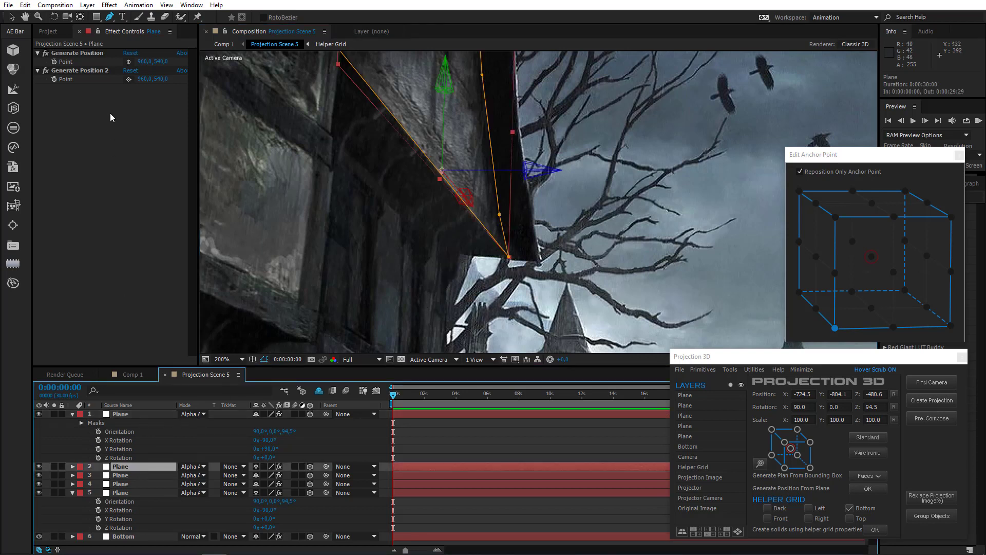
pyautogui.click(129, 62)
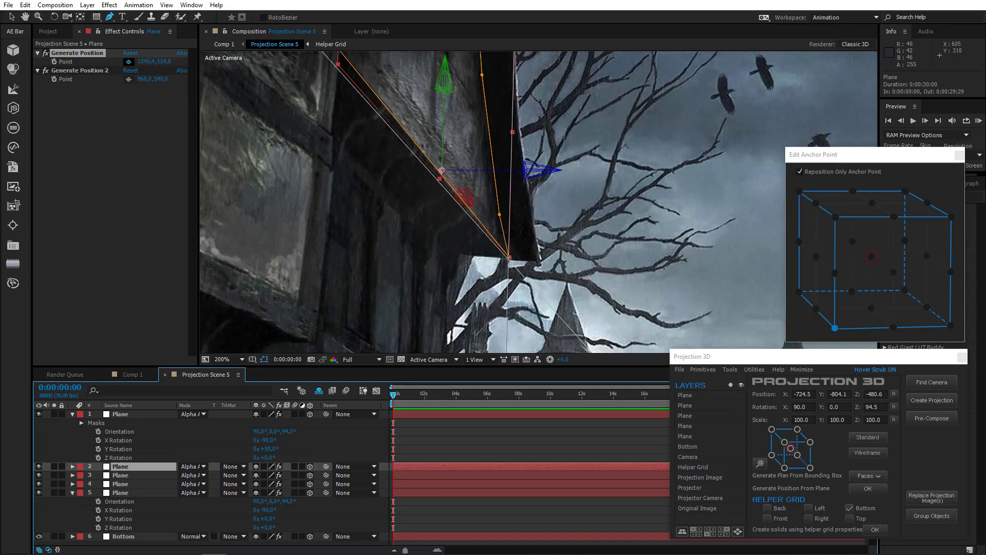
pyautogui.click(509, 257)
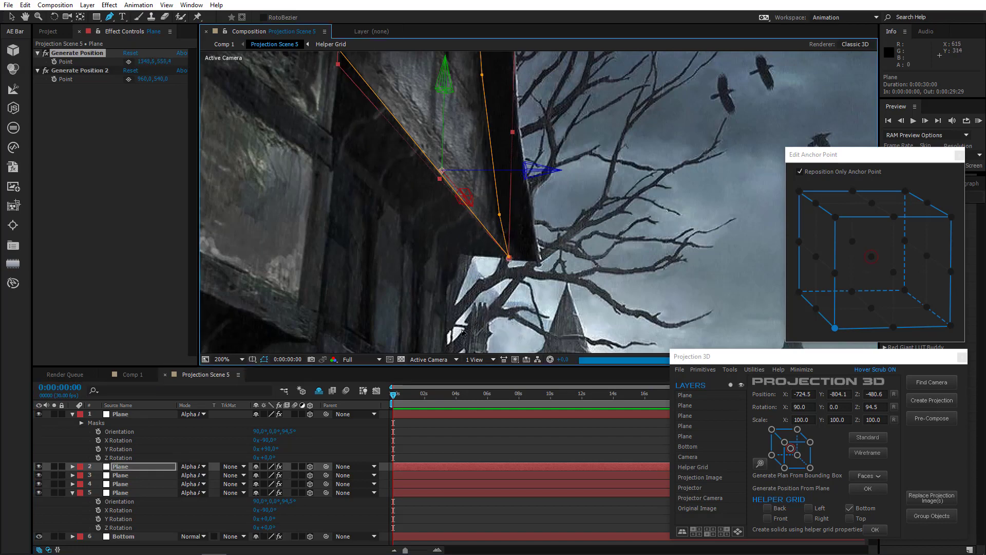
pyautogui.click(731, 370)
pyautogui.click(736, 439)
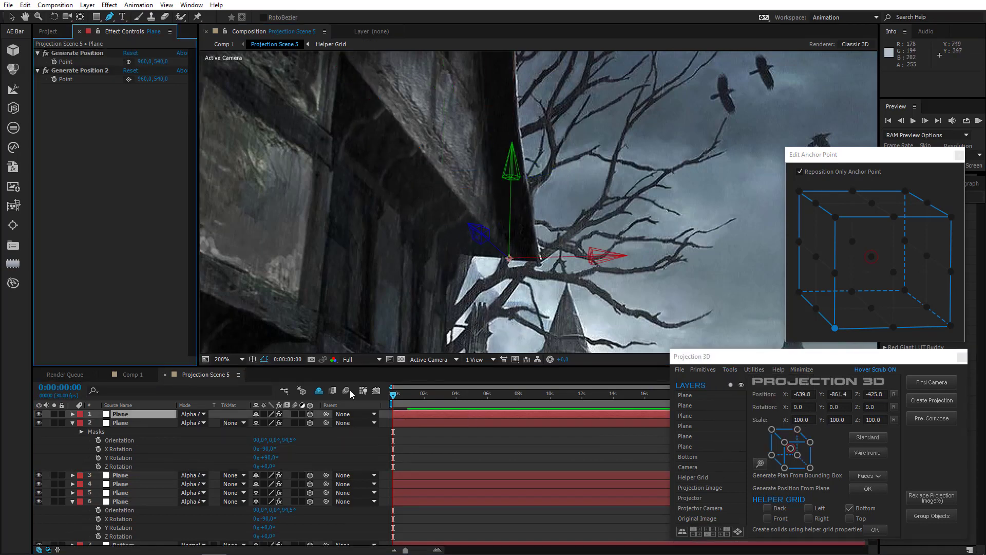
# Copy the gable plane's orientation and rotation values onto the plane generated at the eave corner
pyautogui.click(128, 424)
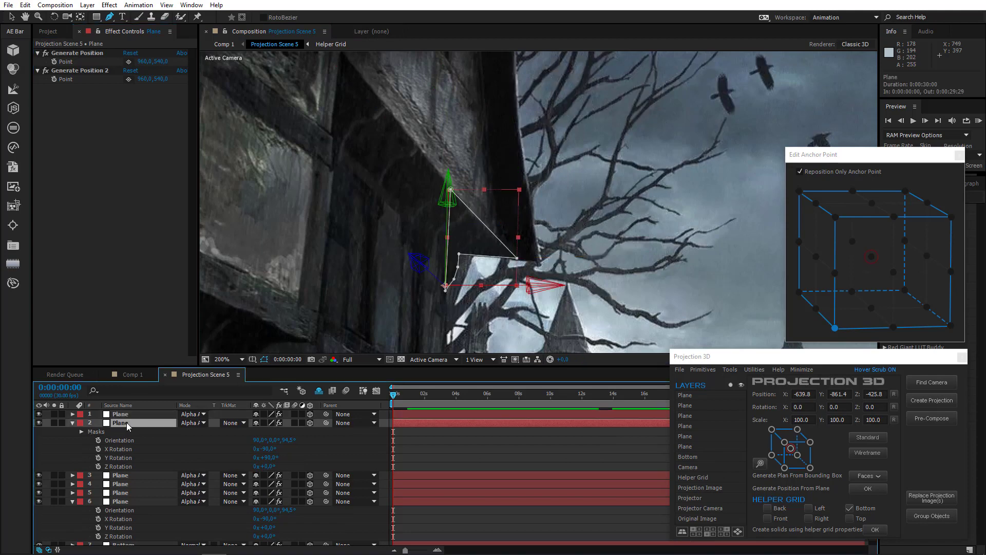
pyautogui.click(73, 424)
pyautogui.click(128, 432)
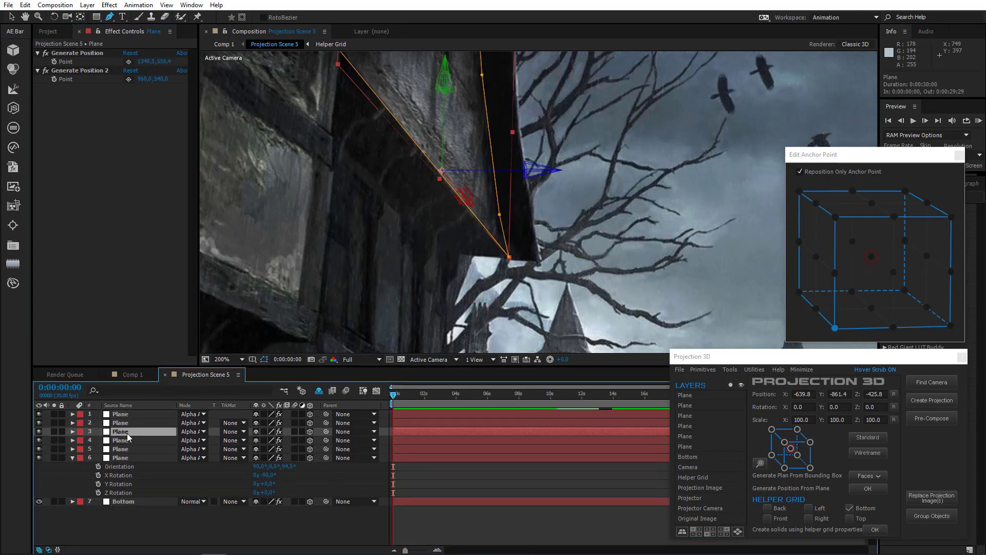
pyautogui.press('r')
pyautogui.click(119, 442)
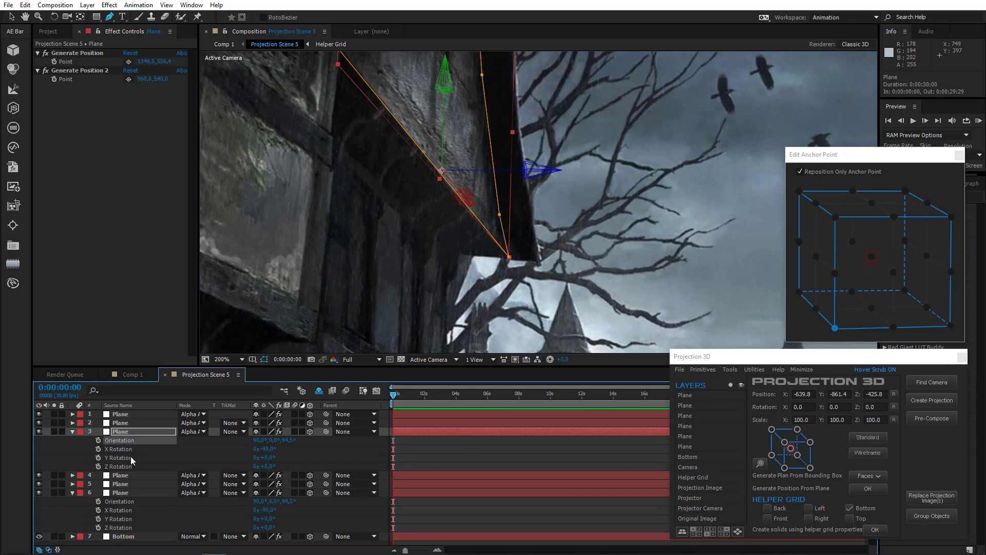
pyautogui.keyDown('shift'); pyautogui.click(127, 467); pyautogui.keyUp('shift')
pyautogui.hotkey('ctrl', 'c')
pyautogui.click(122, 415)
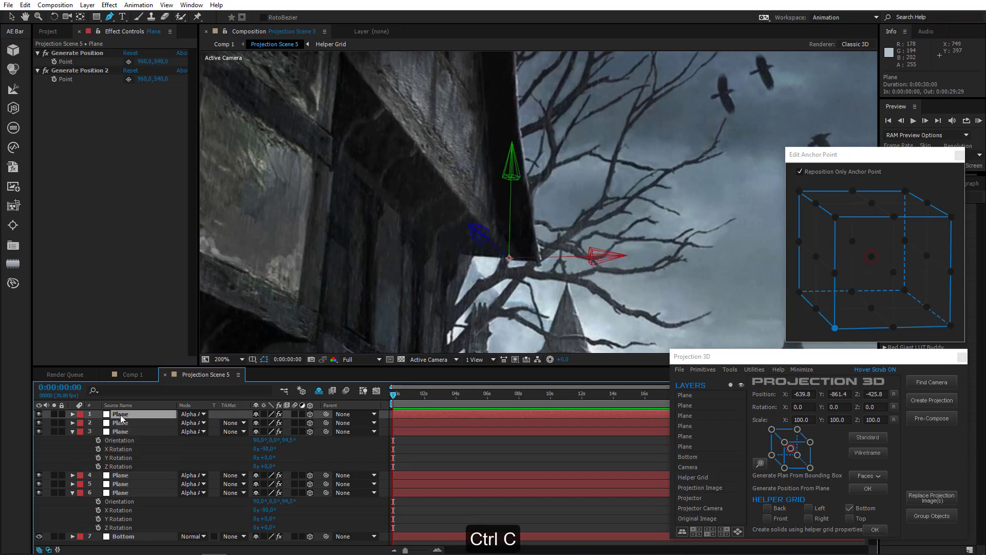
pyautogui.hotkey('ctrl', 'v')
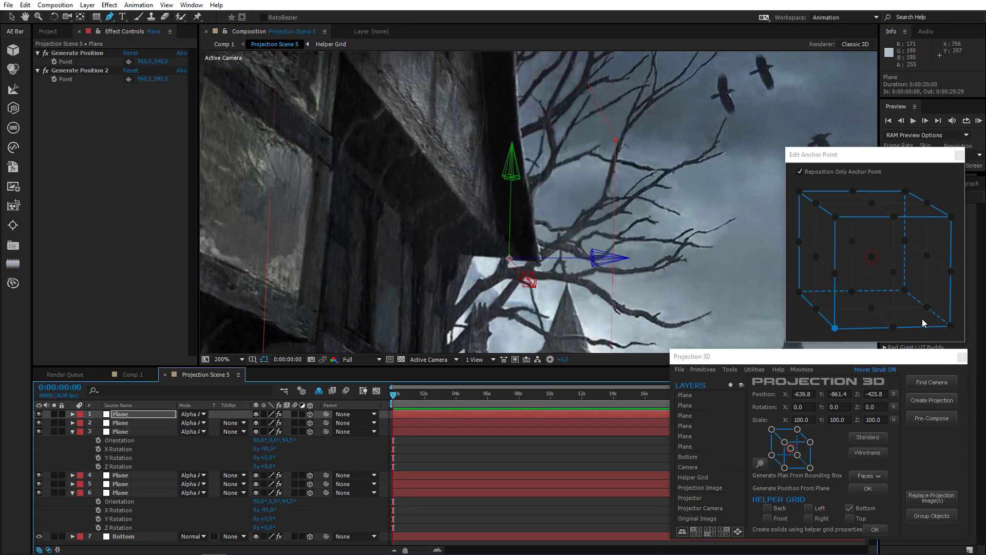
# Anchor the eave plane at its front lower-right corner and rotate it to an orientation of about 120.9°, 278.7°, 121.2° under the overhang
pyautogui.click(951, 326)
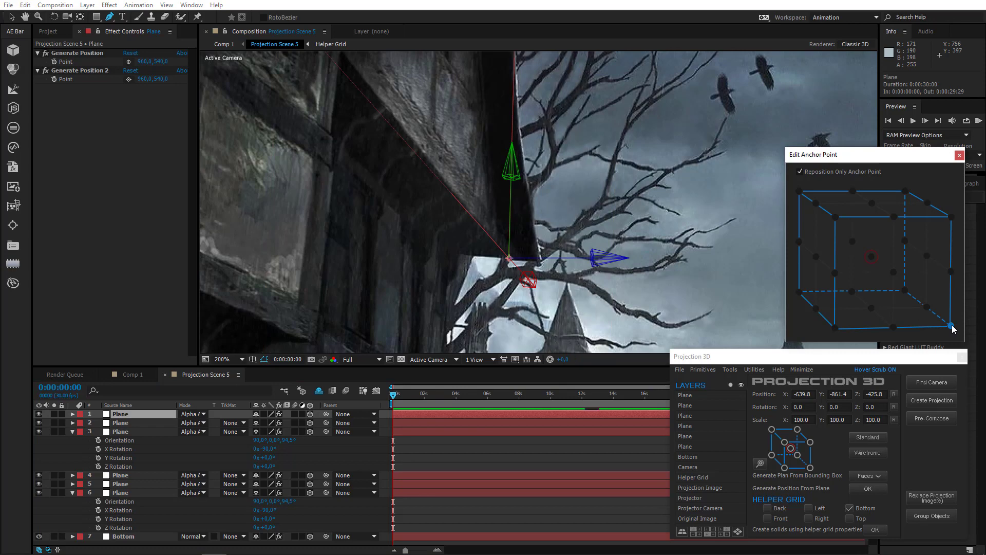
pyautogui.press(',')
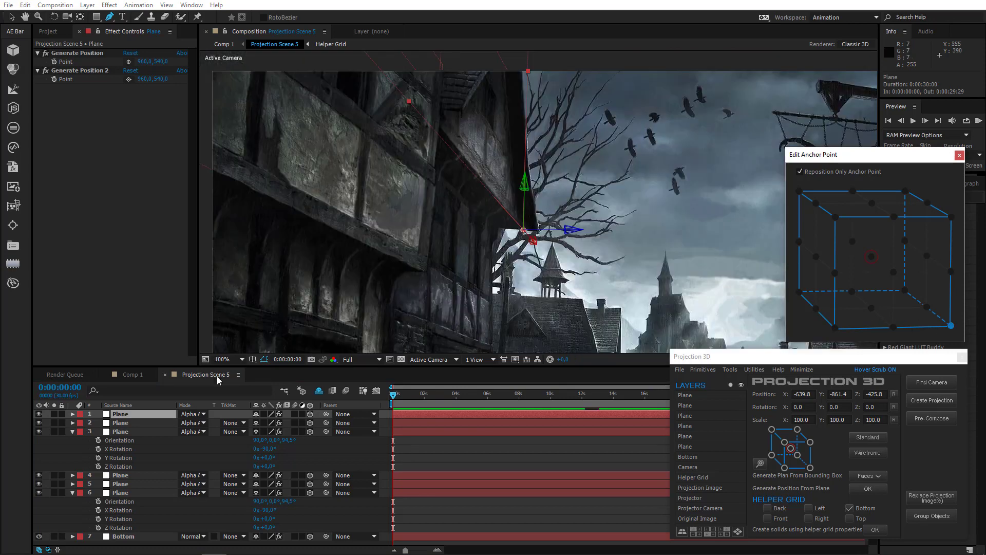
pyautogui.click(138, 414)
pyautogui.press('r')
pyautogui.click(54, 18)
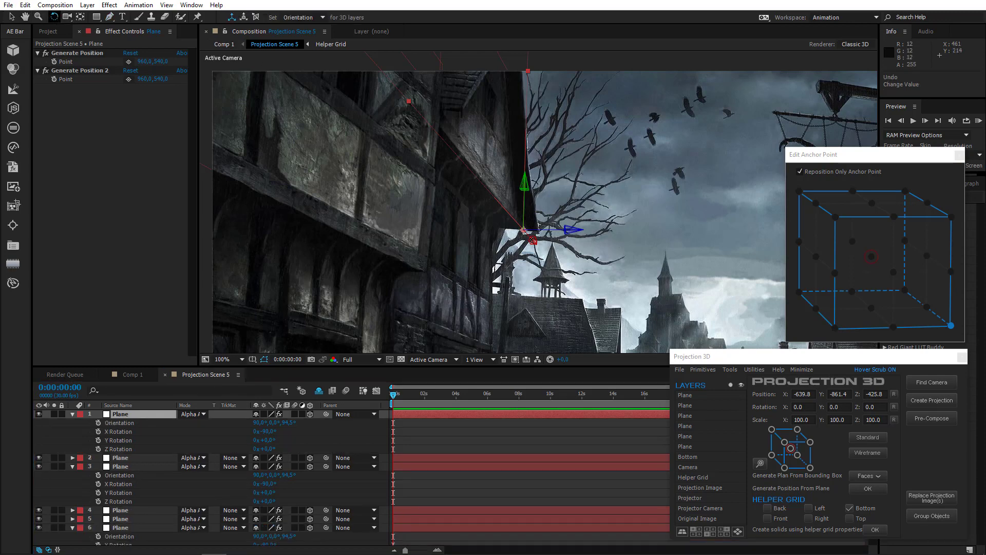
pyautogui.moveTo(532, 240); pyautogui.dragTo(553, 199)
pyautogui.press('v')
# Scale the eave plane down to about 43% by 11% so it covers the strip beneath the roof overhang
pyautogui.press(',')
pyautogui.press(',')
pyautogui.press(',')
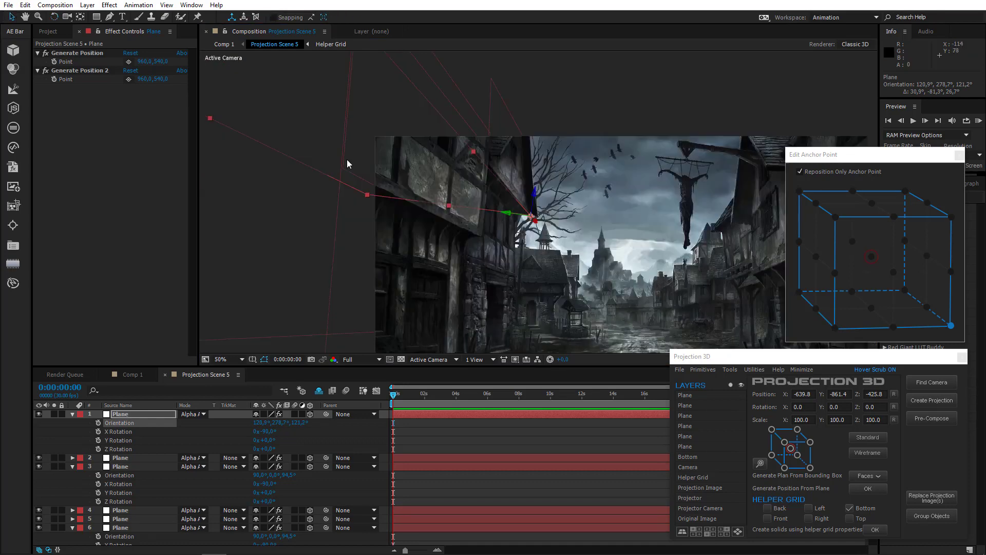
pyautogui.moveTo(374, 162); pyautogui.dragTo(488, 168)
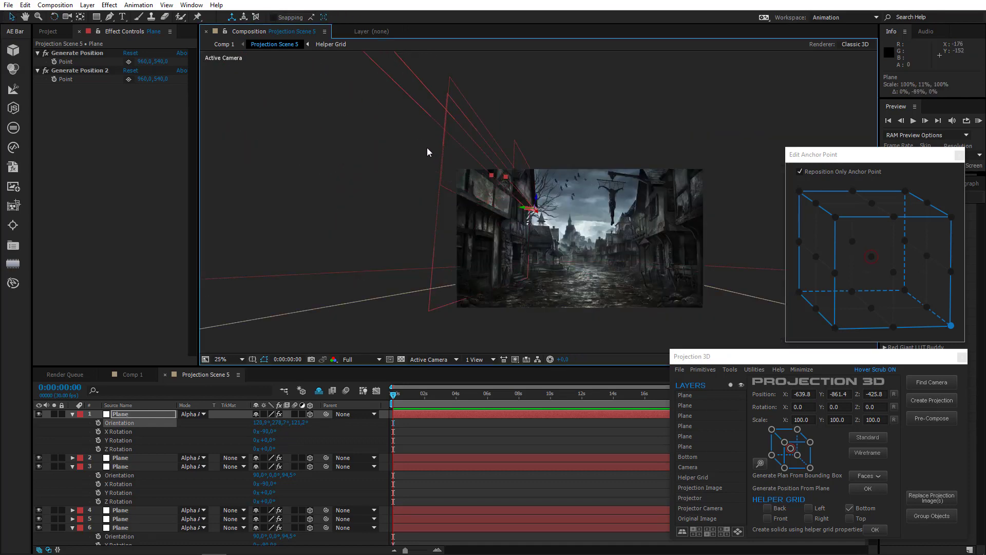
pyautogui.moveTo(429, 156); pyautogui.dragTo(473, 245)
pyautogui.moveTo(408, 127); pyautogui.dragTo(475, 238)
pyautogui.scroll(4, 497, 194)
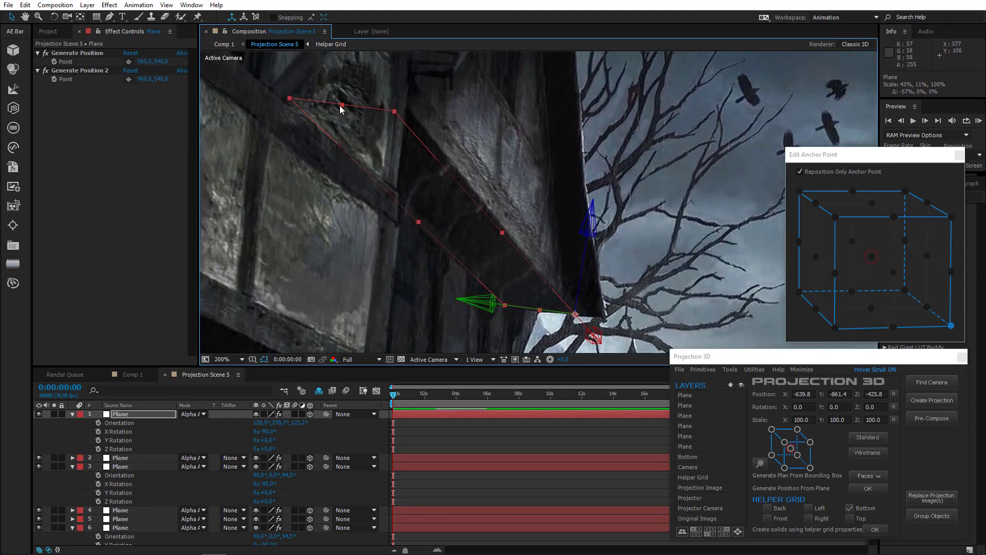
pyautogui.moveTo(447, 152); pyautogui.dragTo(428, 122)
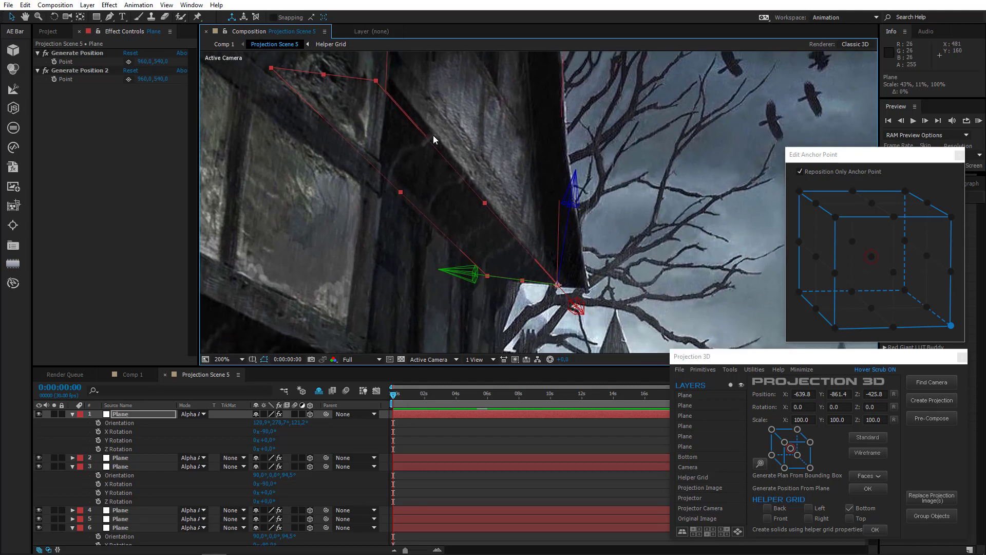
pyautogui.press('w')
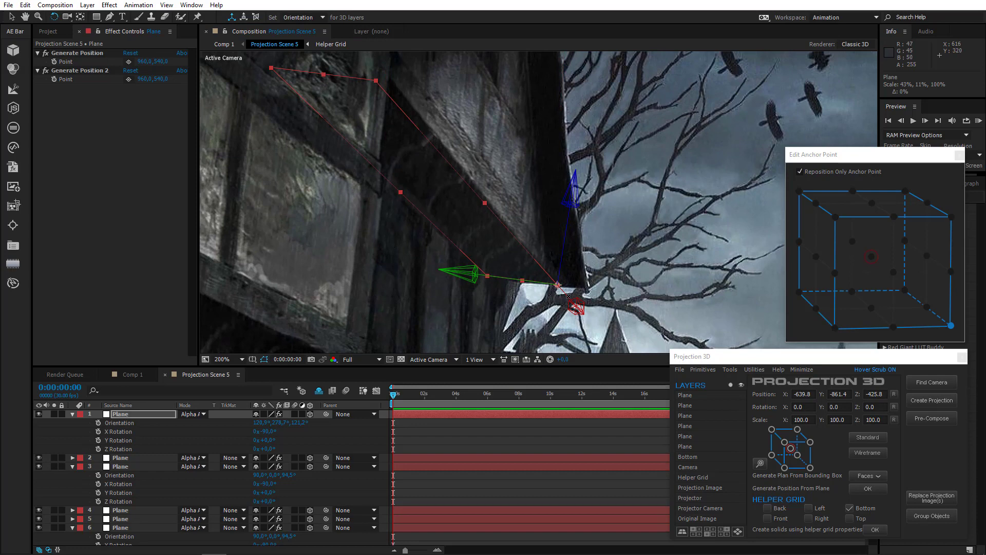
# Rotate the eave plane to about 125.0°, 277.8°, 126.8° and mask it with a closed four-point path around the dark underside strip
pyautogui.moveTo(569, 295); pyautogui.dragTo(472, 286)
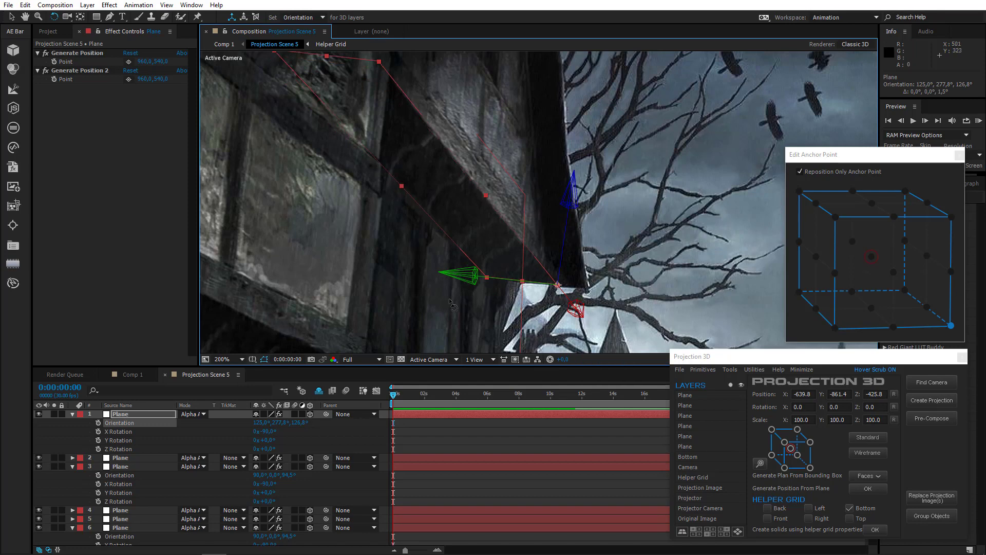
pyautogui.click(111, 17)
pyautogui.click(558, 284)
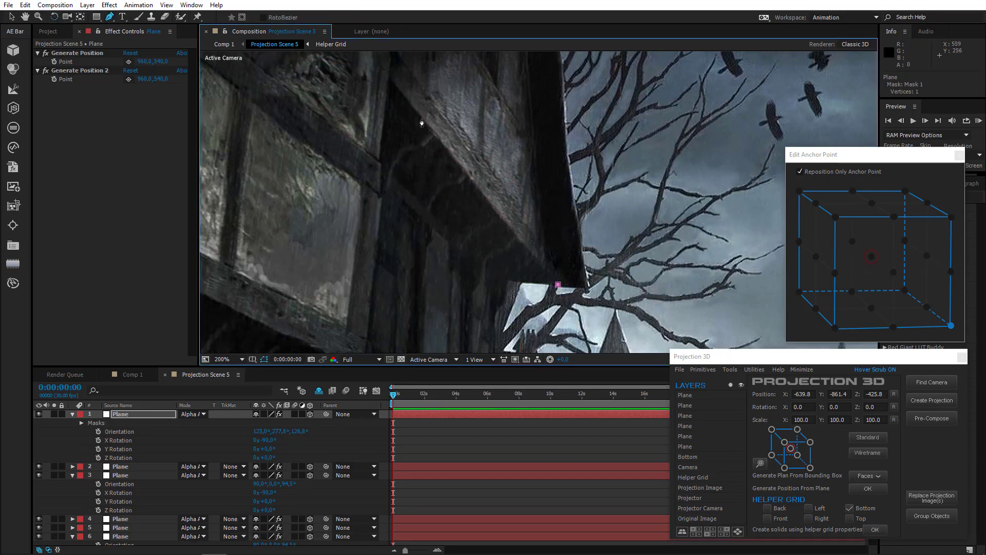
pyautogui.click(388, 76)
pyautogui.click(362, 150)
pyautogui.click(506, 281)
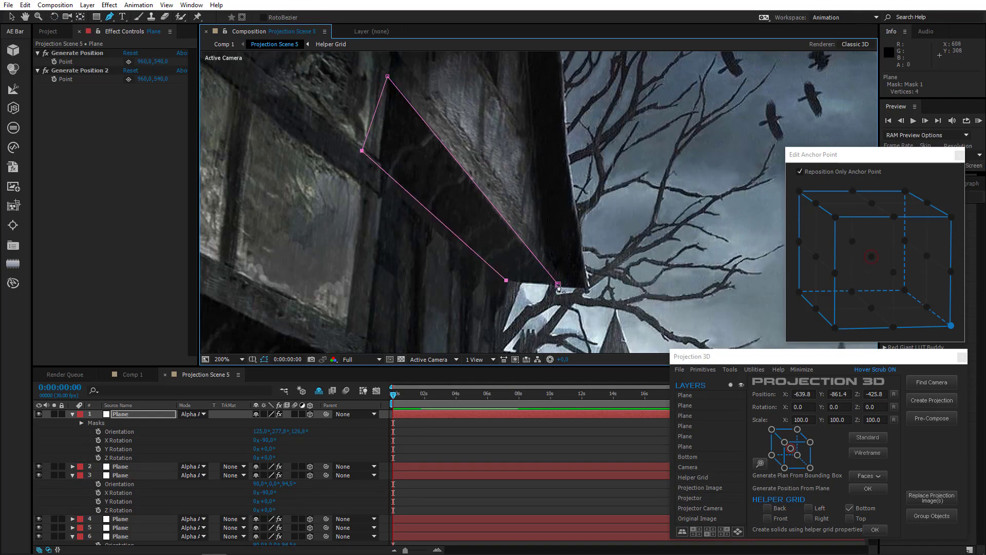
pyautogui.click(558, 284)
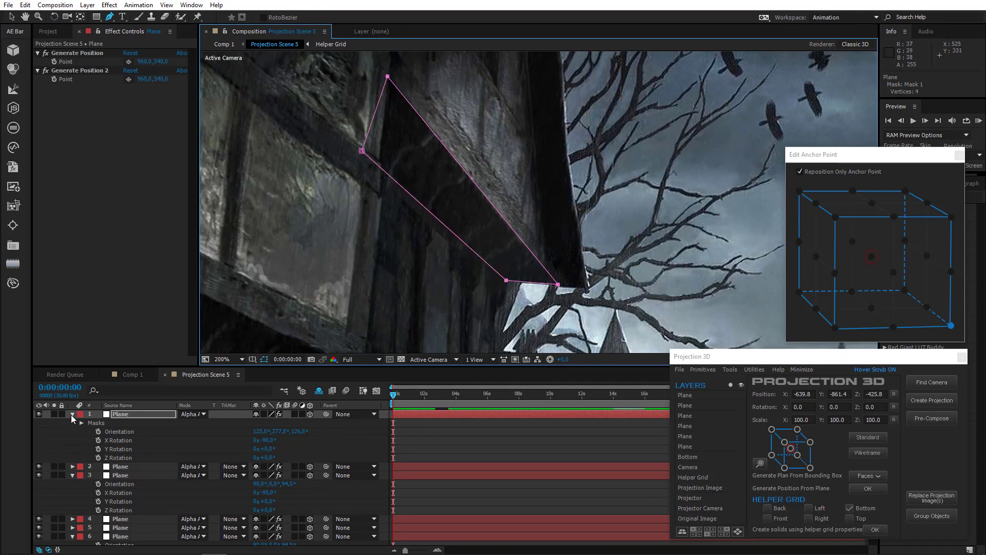
# Place the gable plane's first Generate Position point where its inner edge meets the base of the slatted roof underside, and generate a plane there
pyautogui.click(123, 418)
pyautogui.scroll(5, 426, 290)
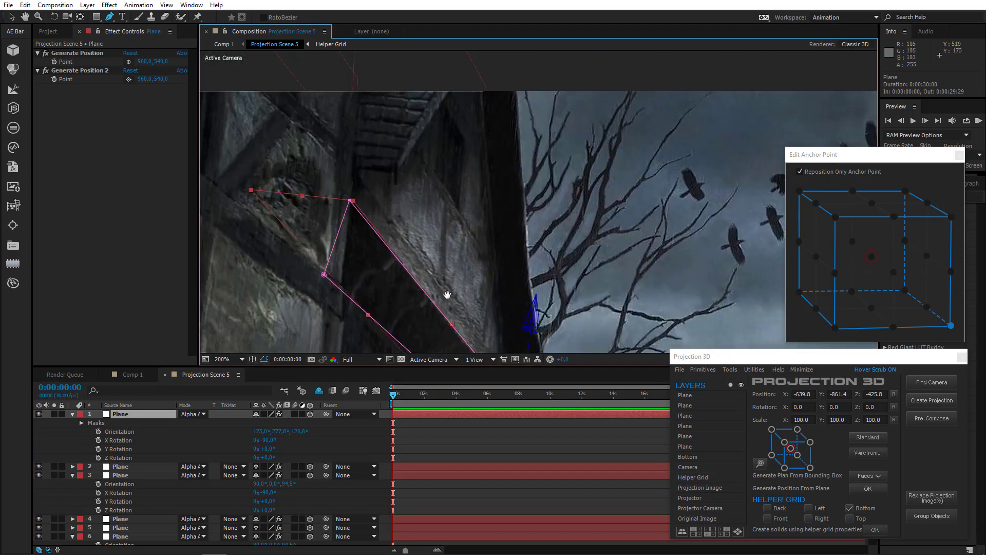
pyautogui.click(122, 467)
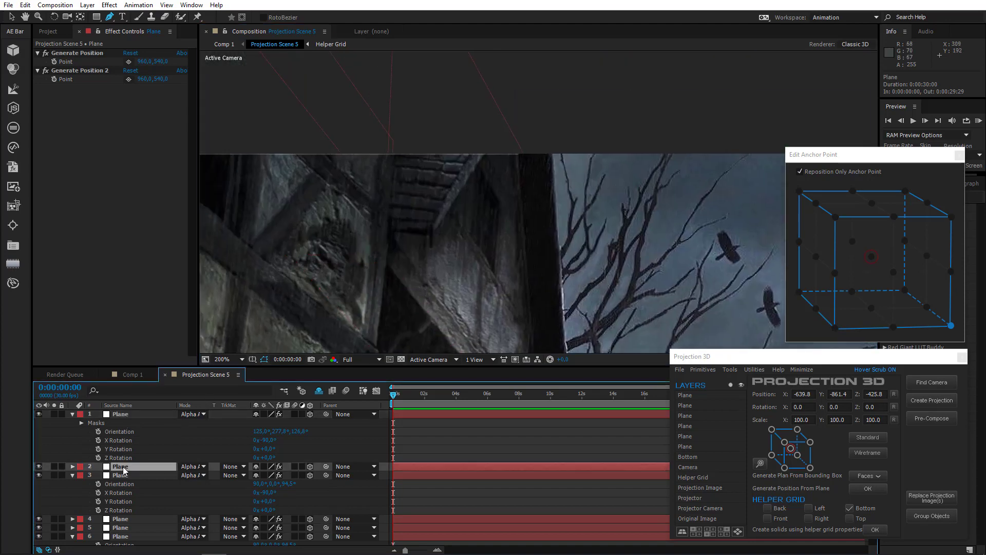
pyautogui.click(126, 475)
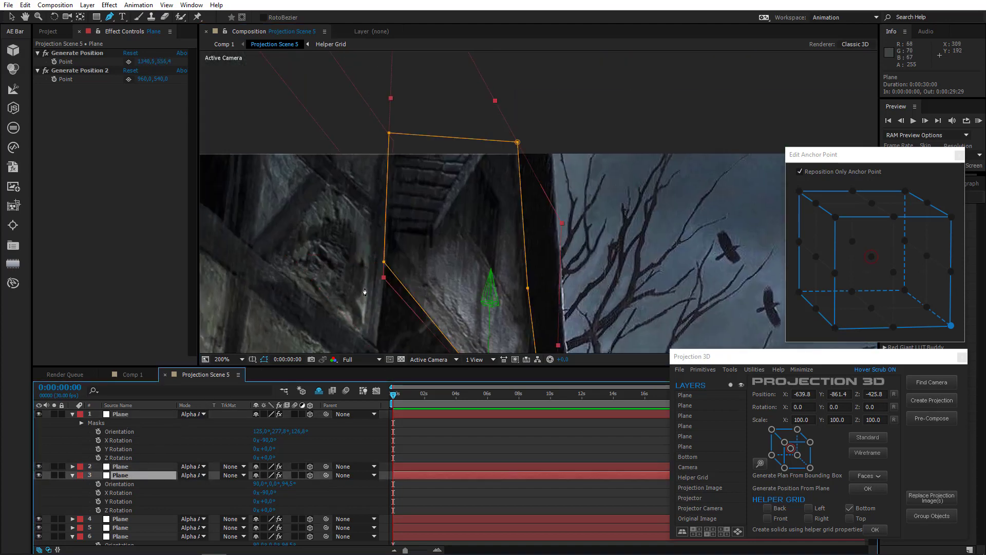
pyautogui.moveTo(419, 217); pyautogui.dragTo(409, 177)
pyautogui.click(129, 62)
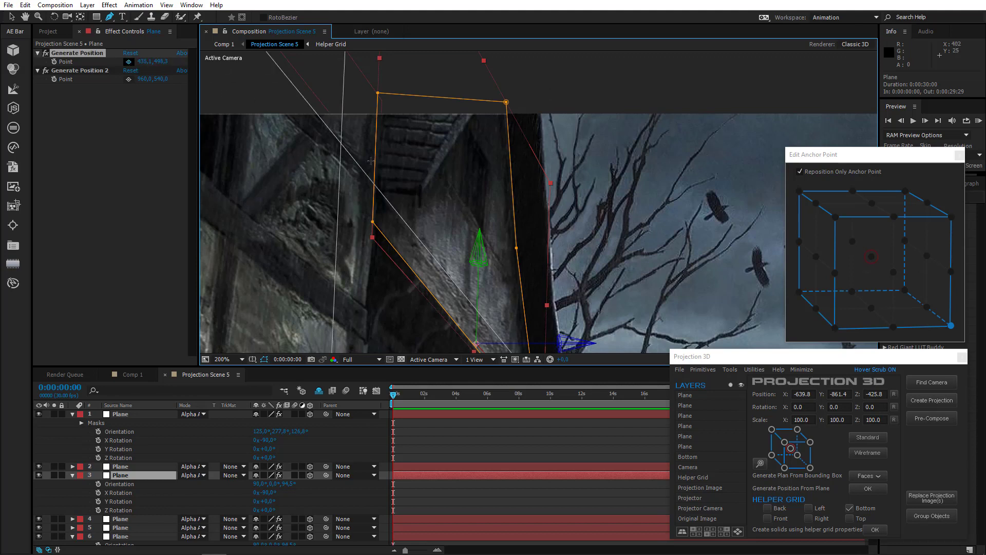
pyautogui.click(374, 190)
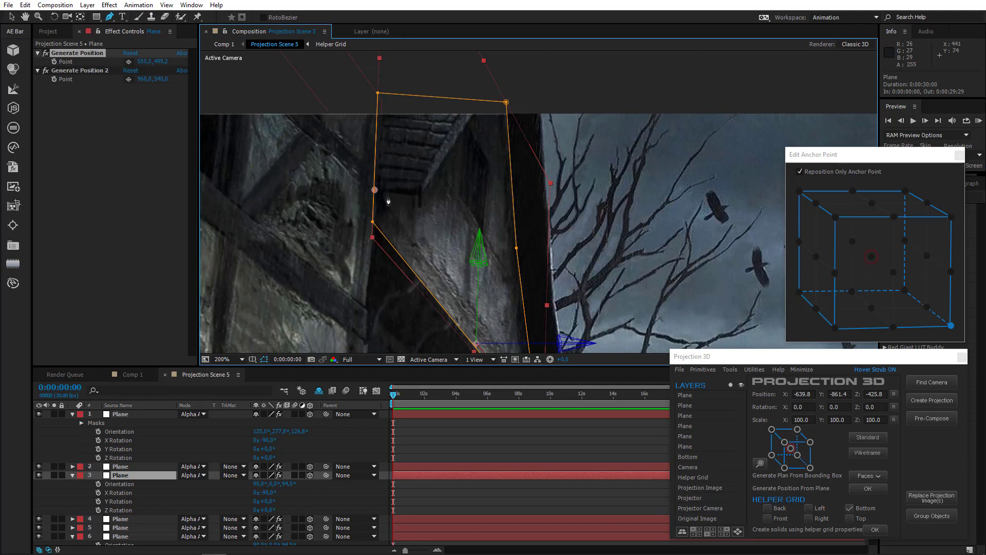
pyautogui.click(734, 373)
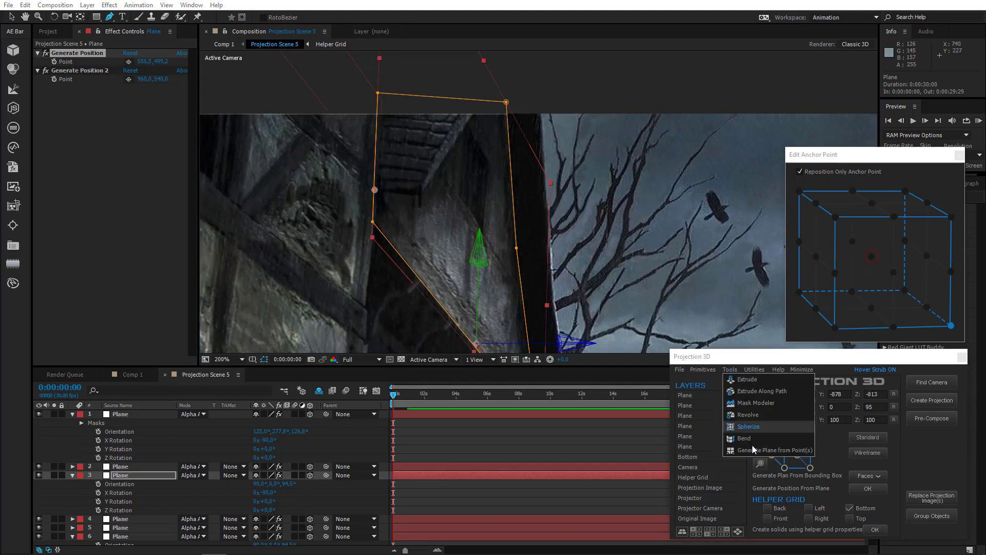
pyautogui.click(752, 451)
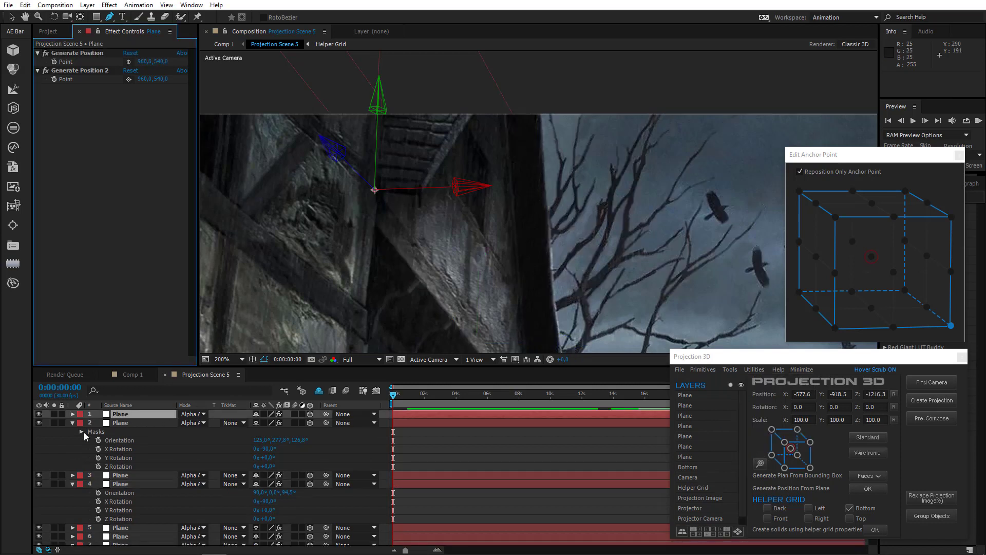
# Copy the gable plane's orientation and X, Y and Z rotation values onto the plane generated at the slatted underside
pyautogui.click(120, 484)
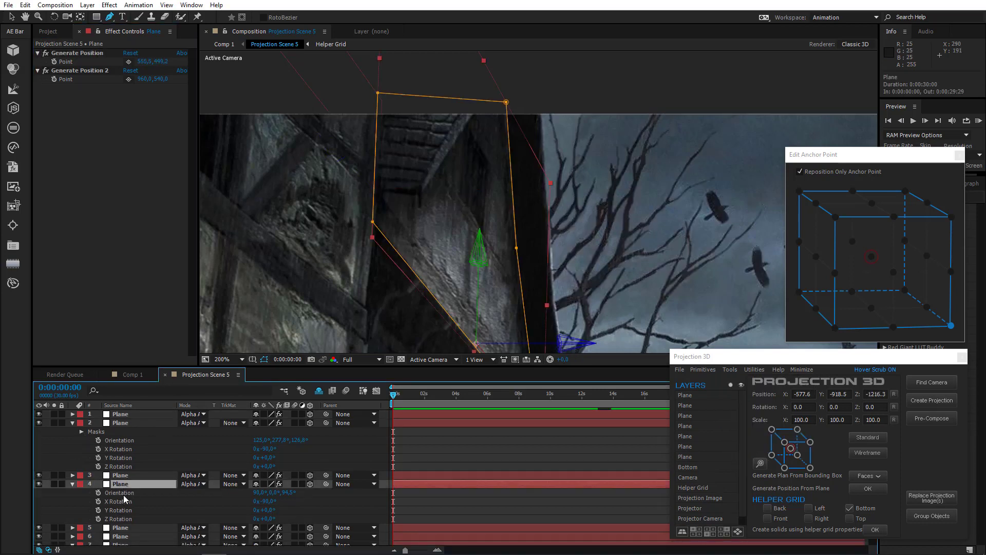
pyautogui.click(124, 493)
pyautogui.keyDown('shift'); pyautogui.click(131, 519); pyautogui.keyUp('shift')
pyautogui.hotkey('ctrl', 'c')
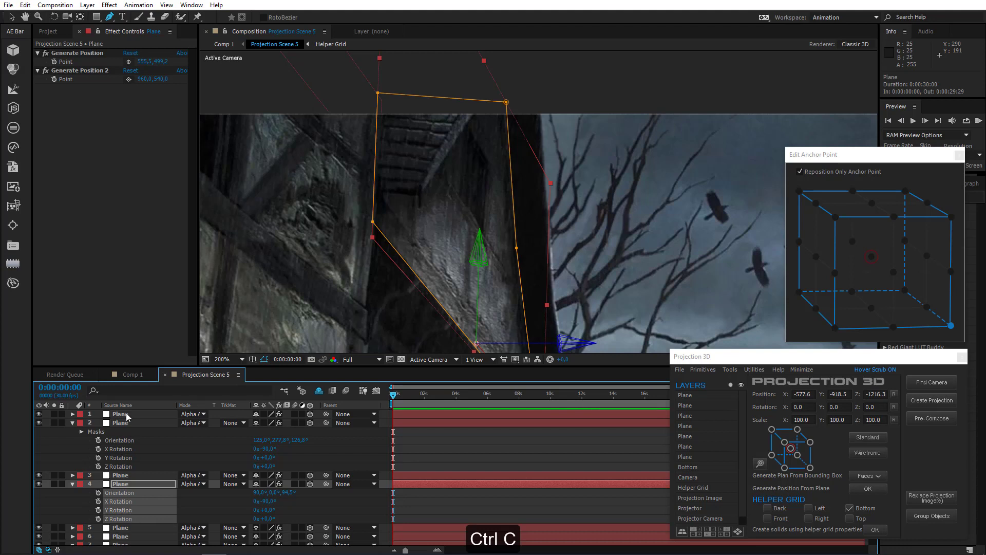
pyautogui.click(127, 415)
pyautogui.hotkey('ctrl', 'v')
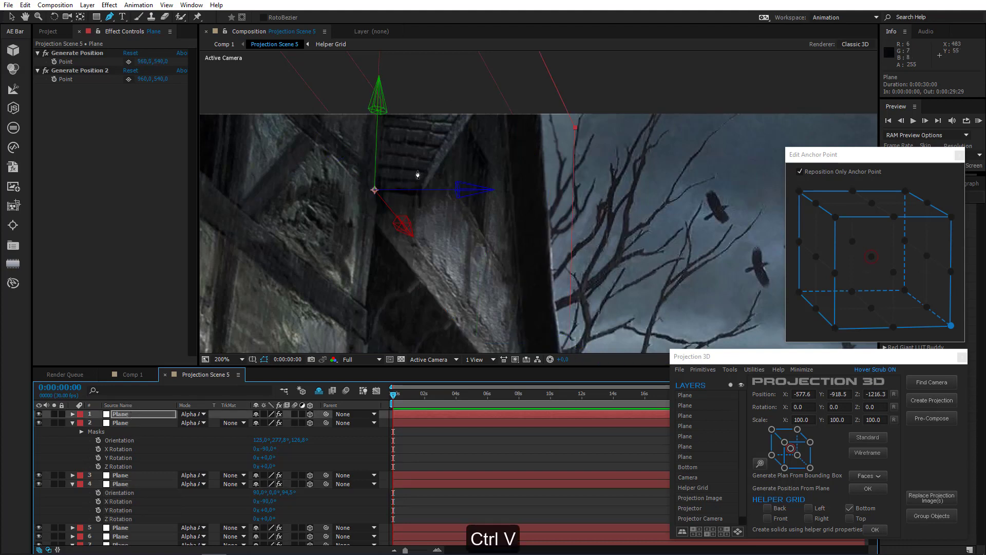
# Set the new underside plane's Y rotation to 90°
pyautogui.press('r')
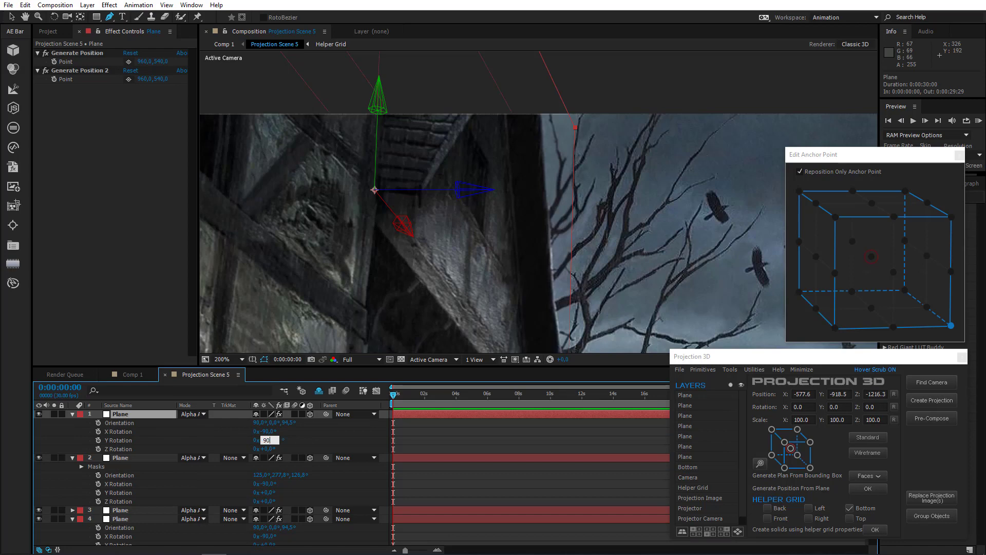
pyautogui.press('Return')
pyautogui.click(497, 194)
pyautogui.hotkey('ctrl', 'z')
pyautogui.scroll(-2, 432, 258)
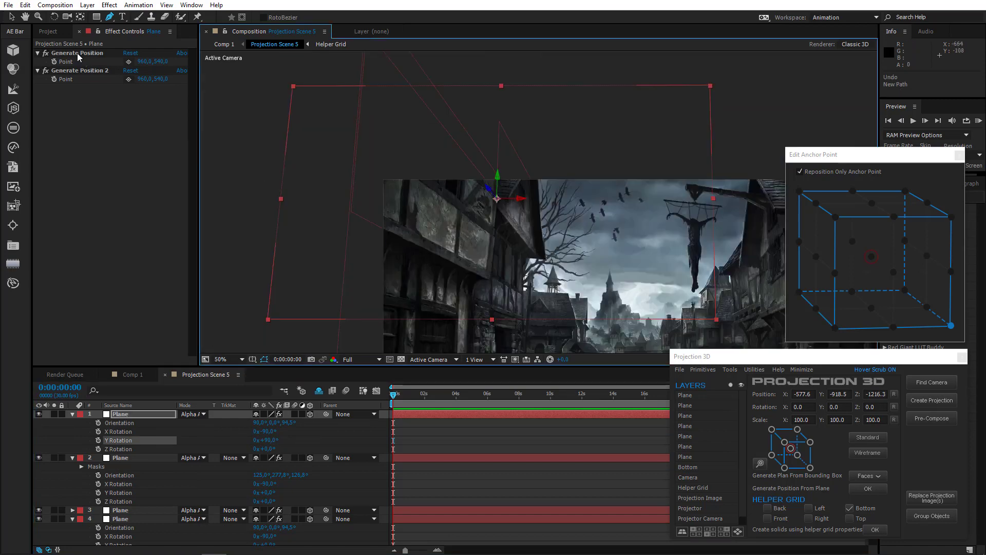
# Anchor the new plane at its front lower-left corner and scale its X dimension down to about 5%
pyautogui.click(54, 17)
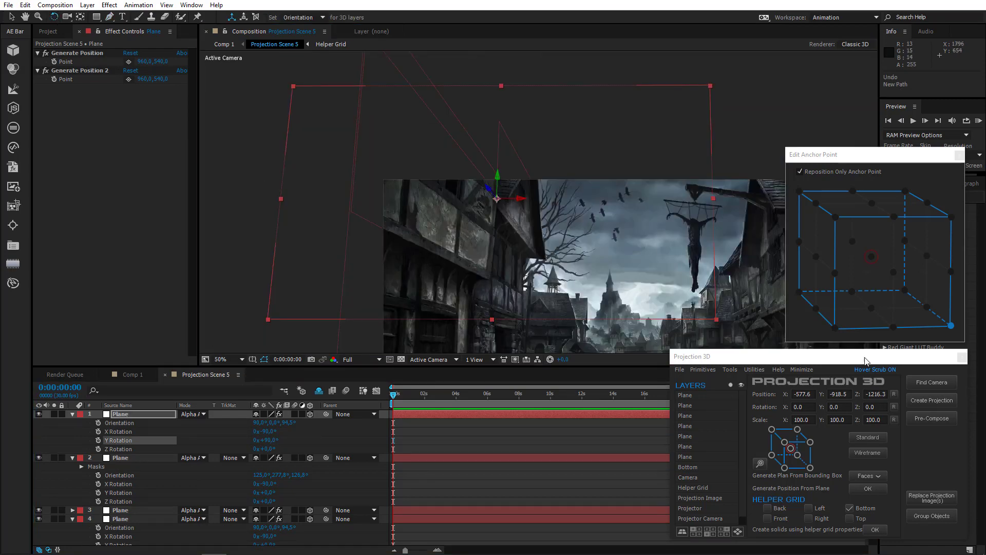
pyautogui.click(835, 327)
pyautogui.moveTo(452, 210); pyautogui.dragTo(344, 246)
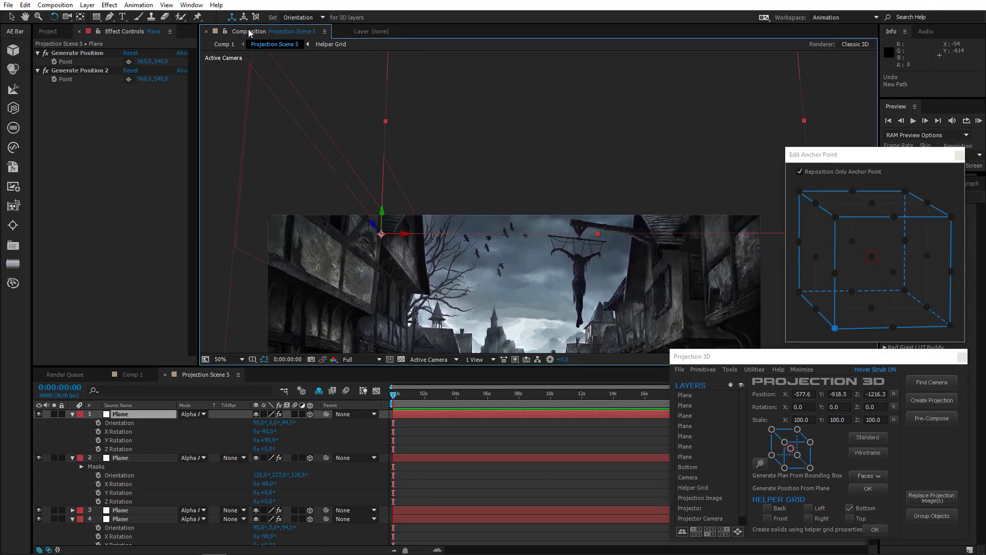
pyautogui.click(11, 17)
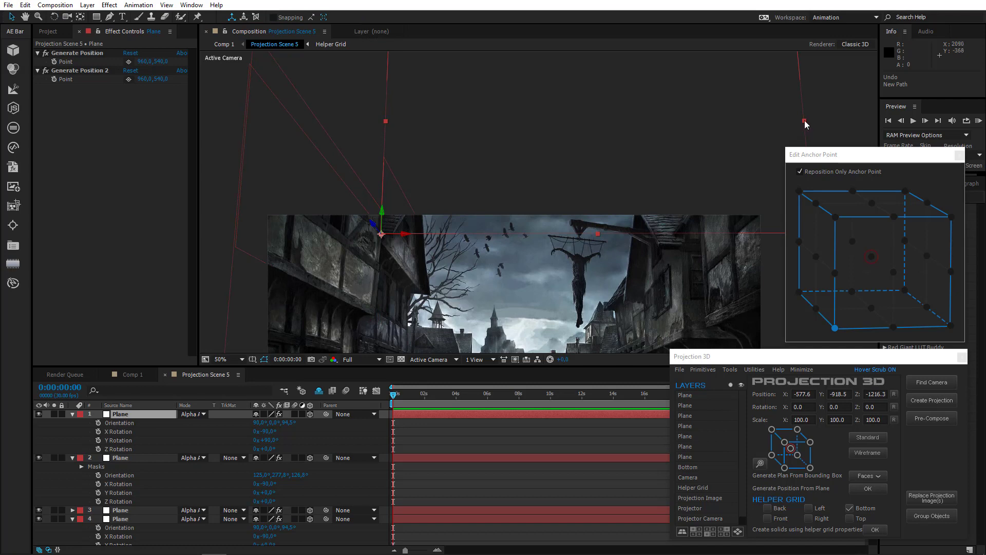
pyautogui.moveTo(804, 121); pyautogui.dragTo(371, 221)
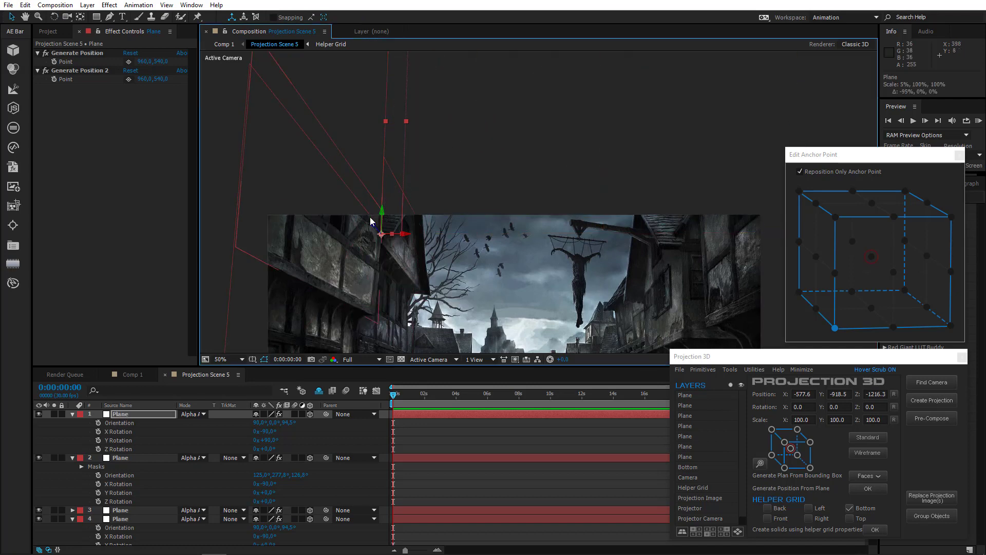
# Tilt the plane to about 46.1°, 356.9°, 93.2° and fit it over the slatted roof underside with an X scale of about 8%
pyautogui.scroll(4, 371, 221)
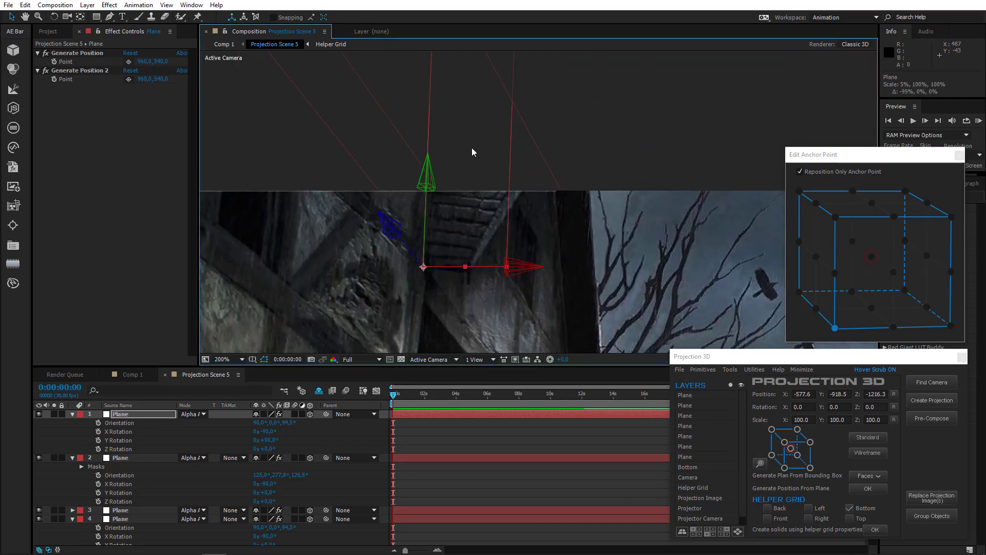
pyautogui.click(53, 17)
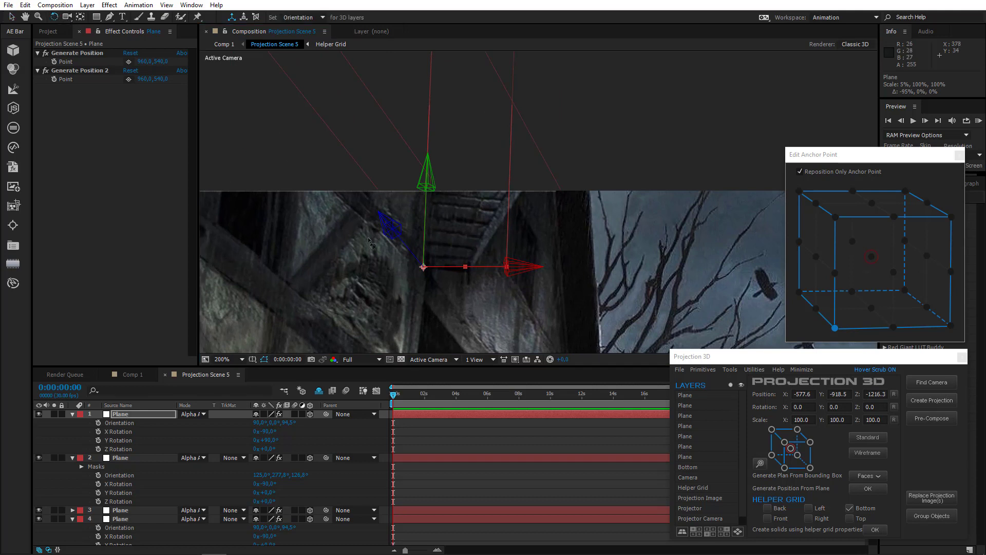
pyautogui.moveTo(495, 275); pyautogui.dragTo(496, 221)
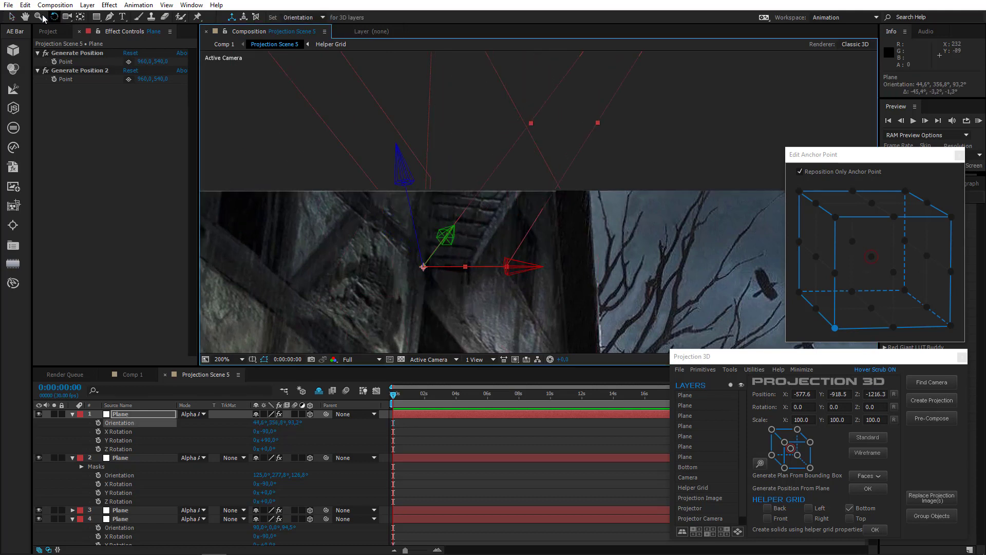
pyautogui.click(12, 17)
pyautogui.press('w')
pyautogui.moveTo(482, 267); pyautogui.dragTo(433, 271)
pyautogui.press('v')
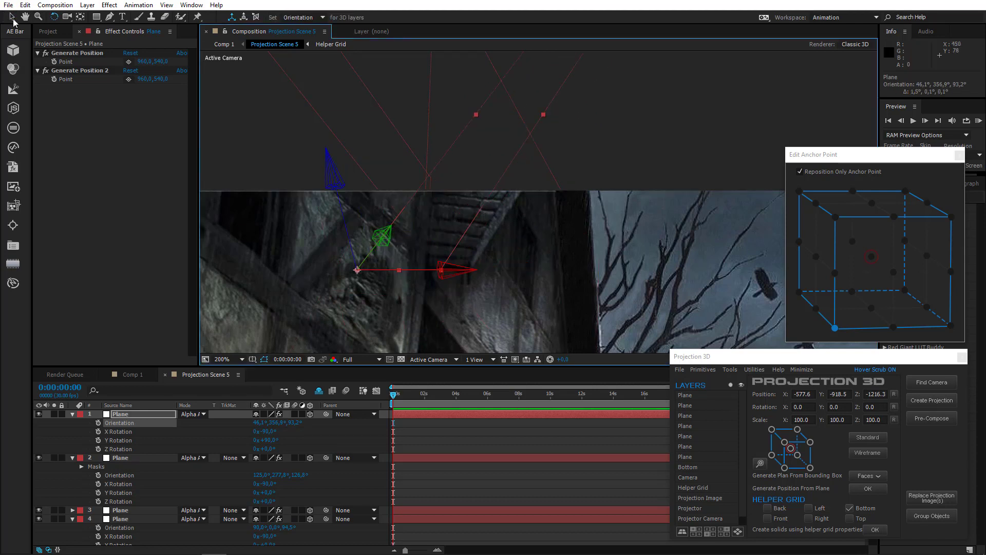
pyautogui.moveTo(539, 112); pyautogui.dragTo(576, 126)
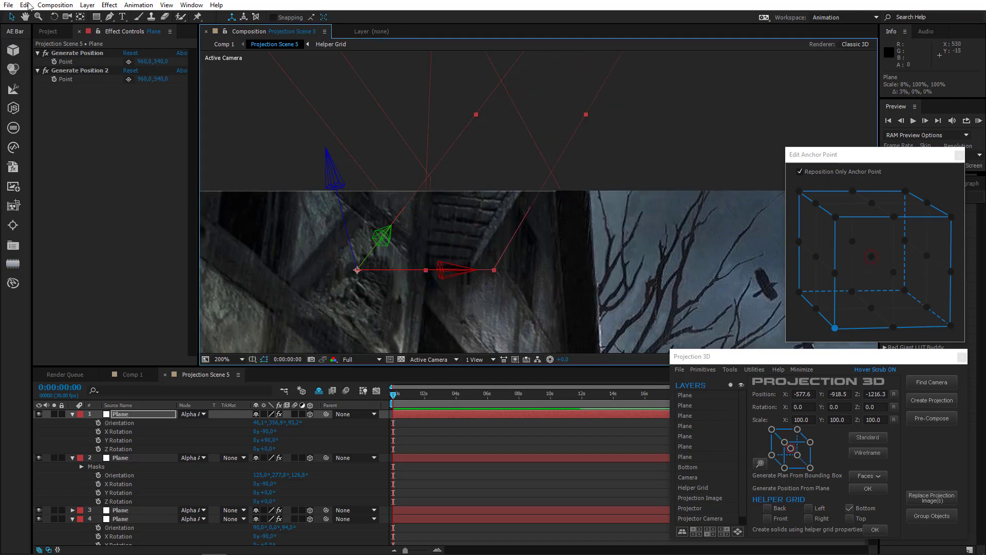
# Mask the plane with a closed four-point path around the slatted roof underside, extending slightly above the image's upper edge
pyautogui.click(112, 21)
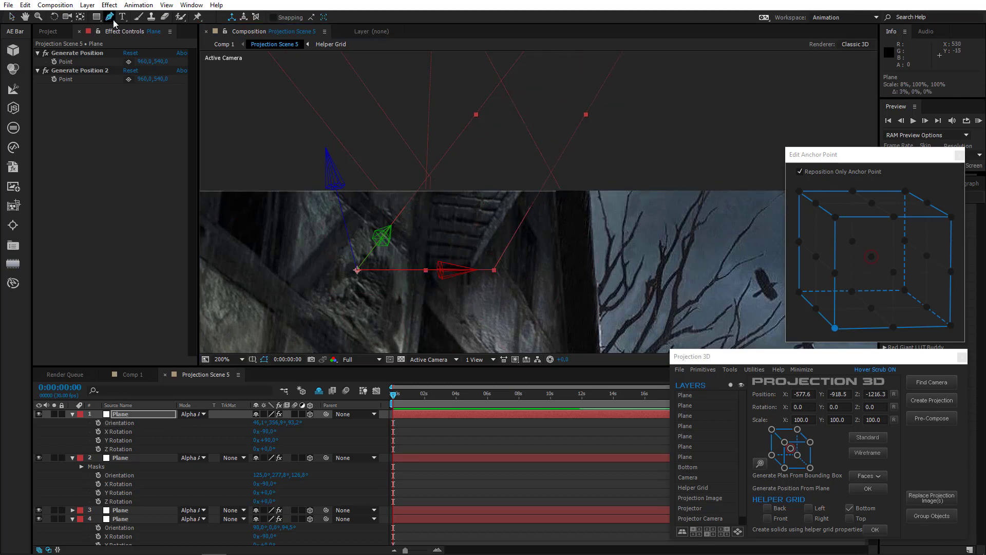
pyautogui.click(425, 266)
pyautogui.click(432, 181)
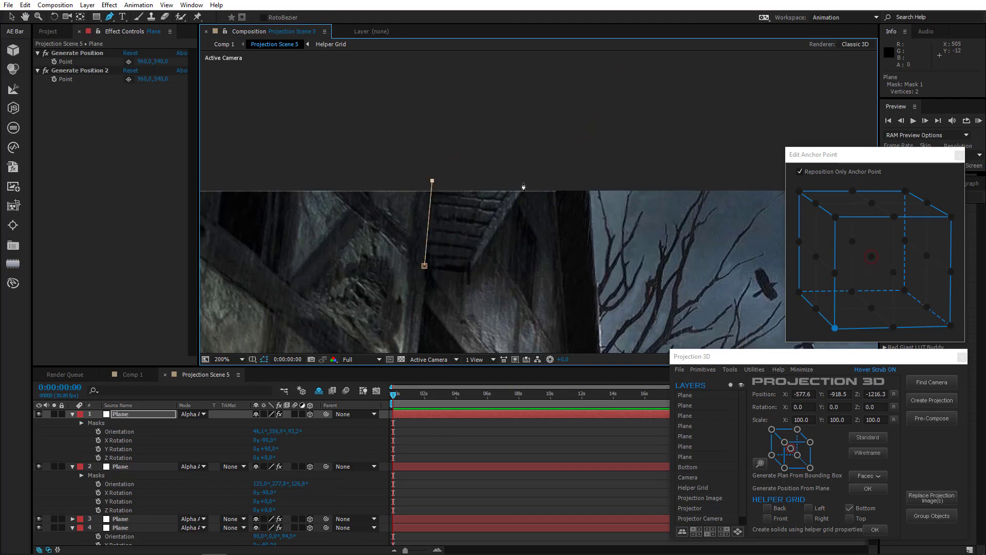
pyautogui.click(536, 182)
pyautogui.click(468, 273)
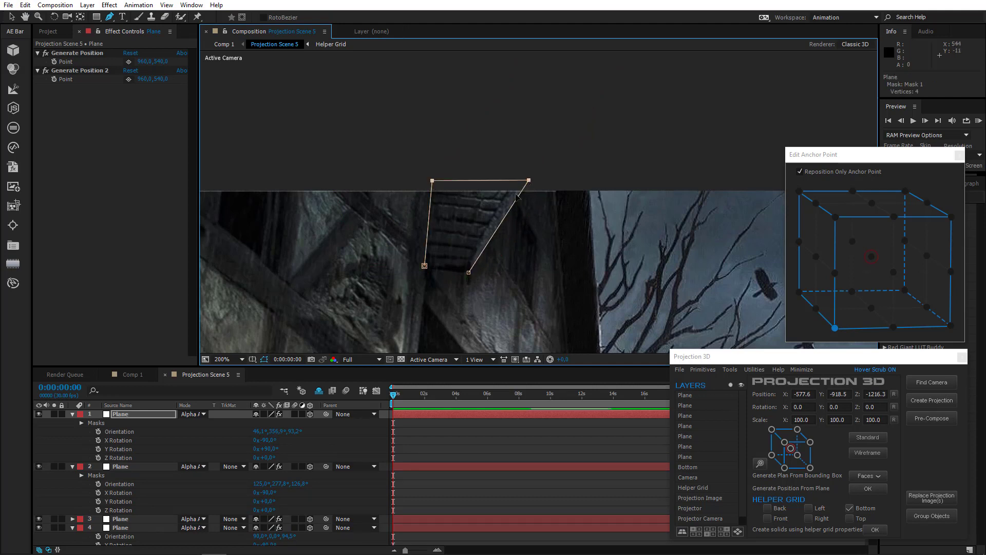
pyautogui.click(424, 266)
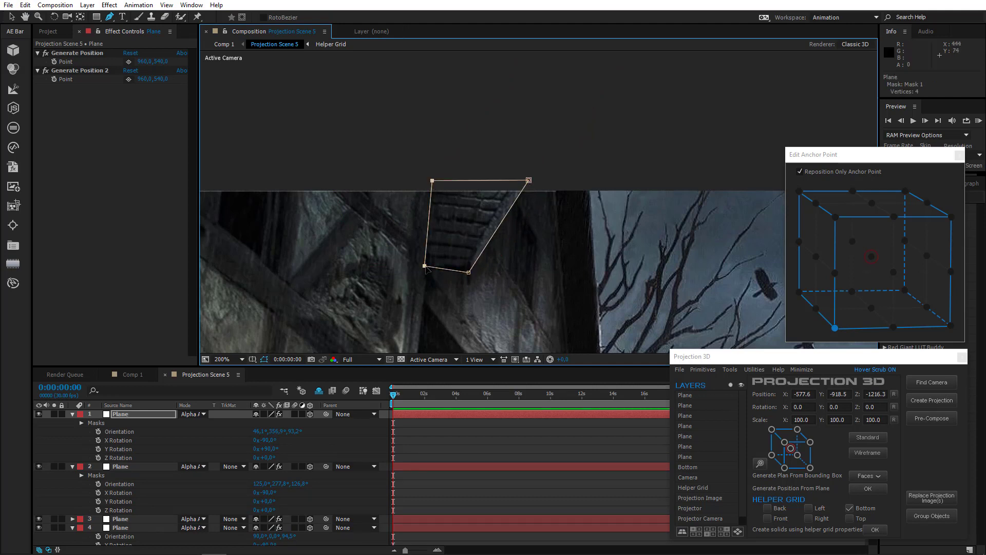
pyautogui.click(53, 414)
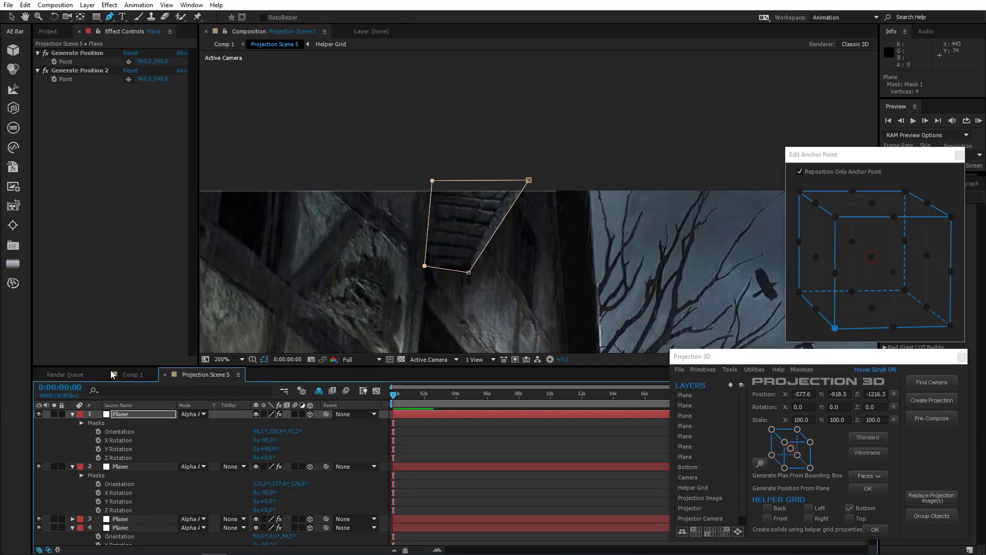
# Place the eave plane's first Generate Position point on its front lower-right corner and generate a plane there
pyautogui.scroll(-1, 508, 250)
pyautogui.moveTo(515, 244); pyautogui.dragTo(391, 128)
pyautogui.scroll(1, 381, 246)
pyautogui.moveTo(381, 246); pyautogui.dragTo(329, 241)
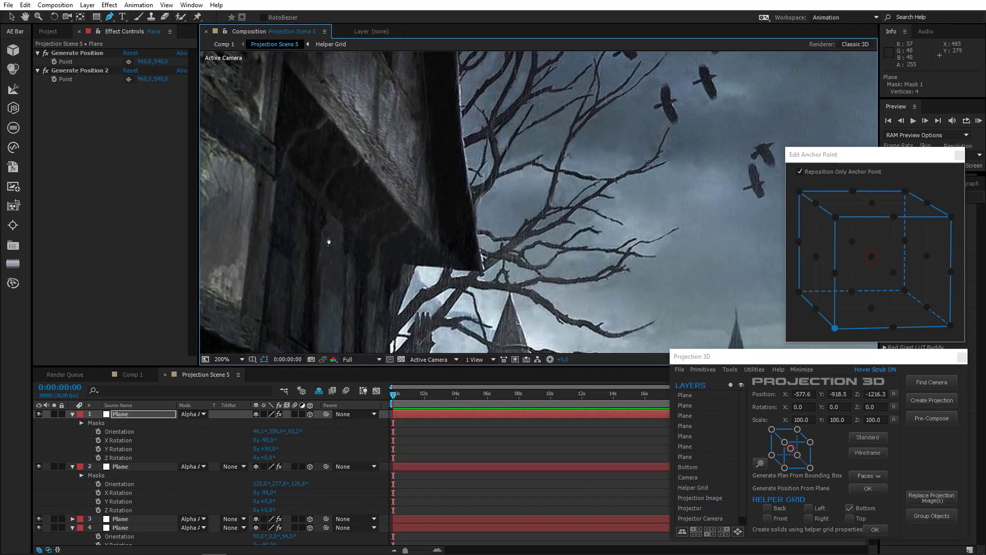
pyautogui.click(119, 467)
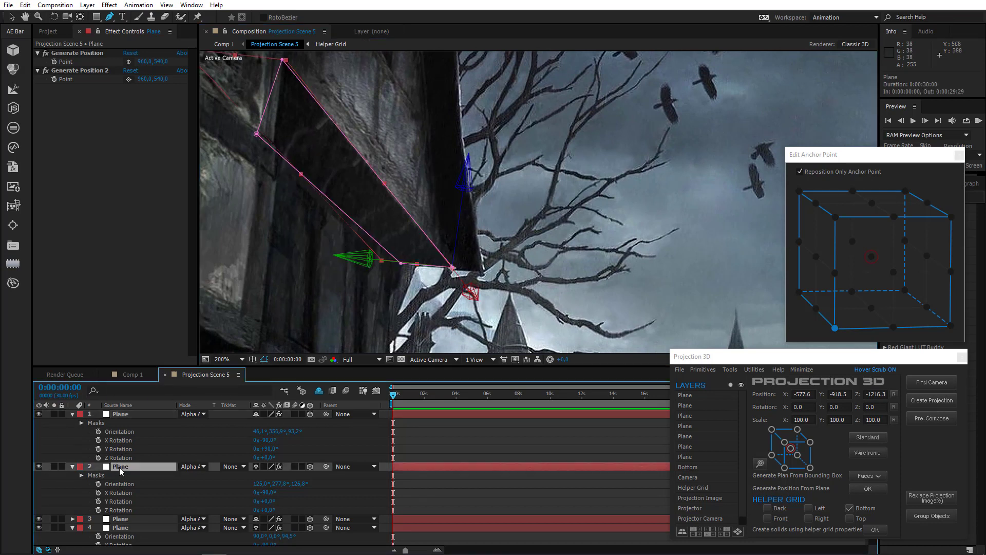
pyautogui.click(128, 62)
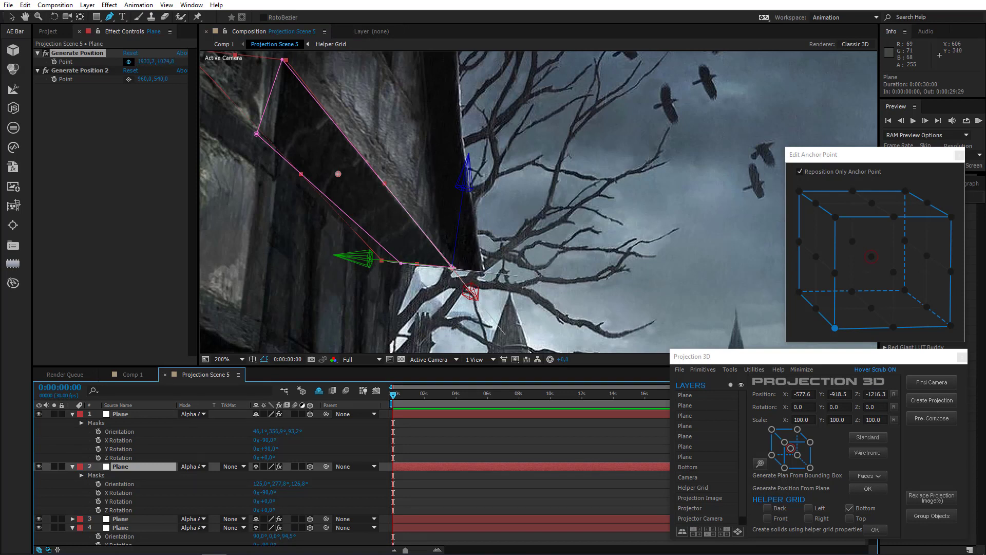
pyautogui.click(453, 269)
pyautogui.click(731, 371)
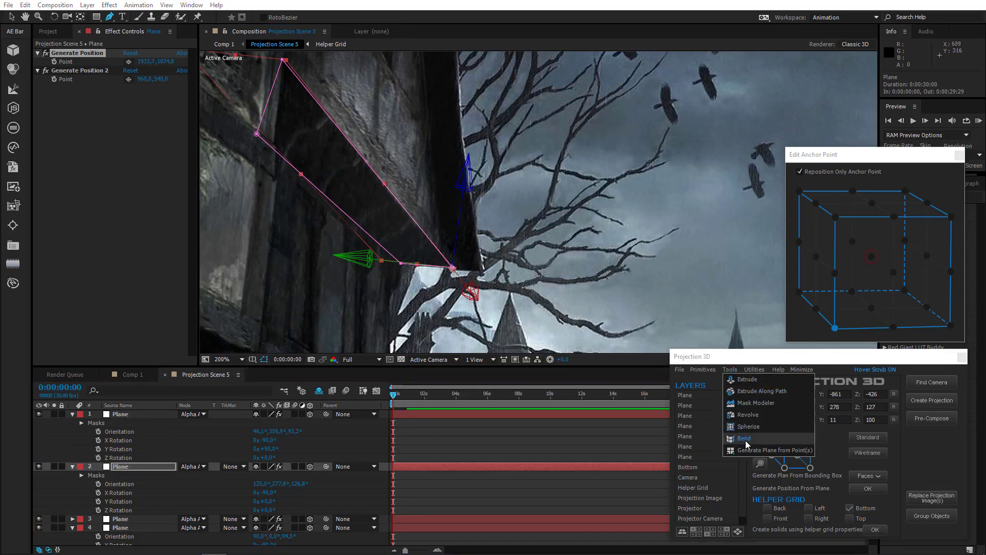
pyautogui.click(747, 450)
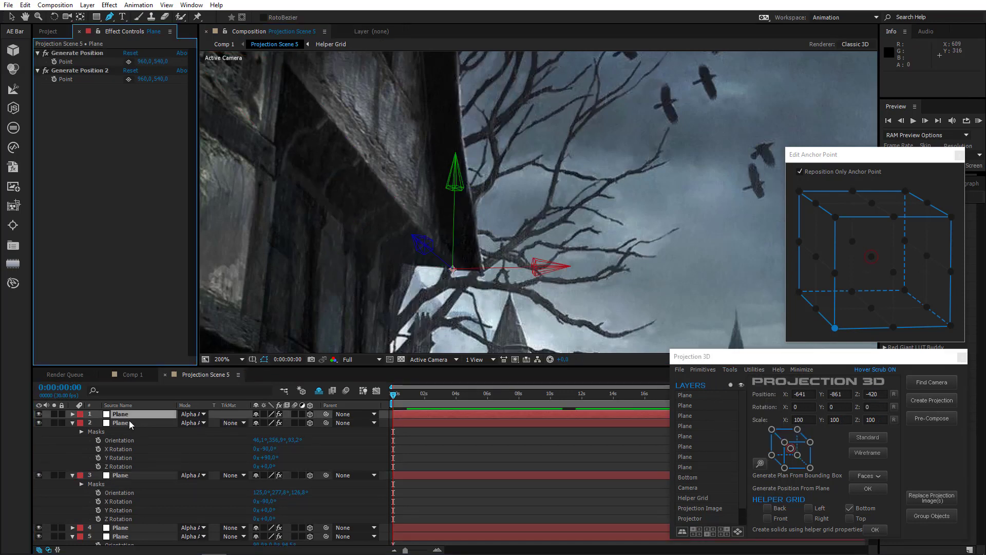
# Copy the gable plane's orientation and rotation values onto the newly generated plane and anchor that plane at its front lower-left corner
pyautogui.click(129, 422)
pyautogui.click(122, 475)
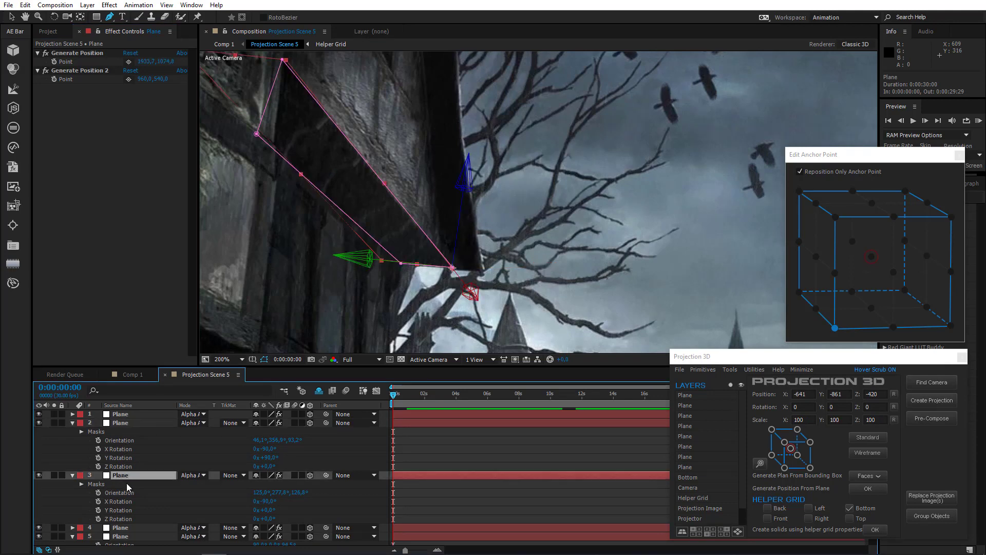
pyautogui.click(126, 528)
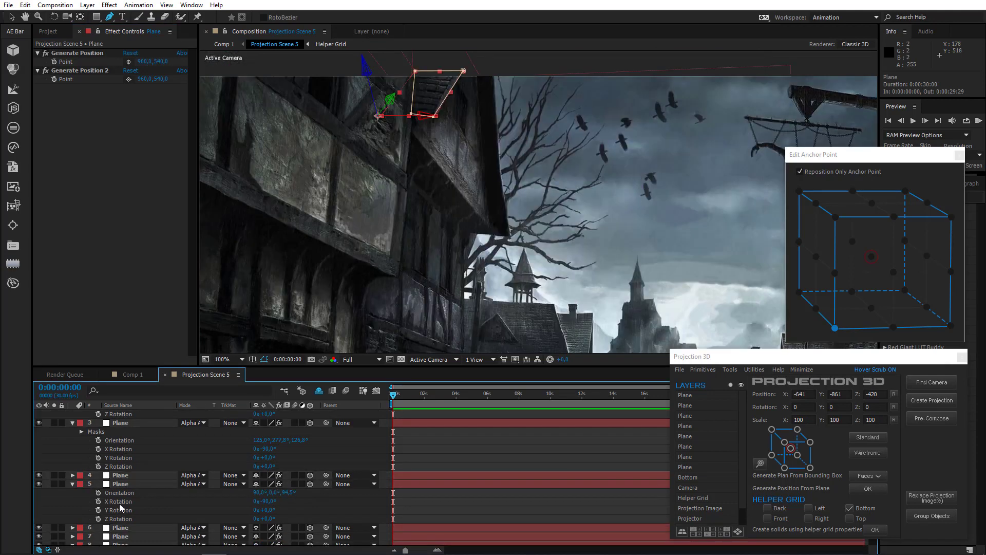
pyautogui.click(121, 484)
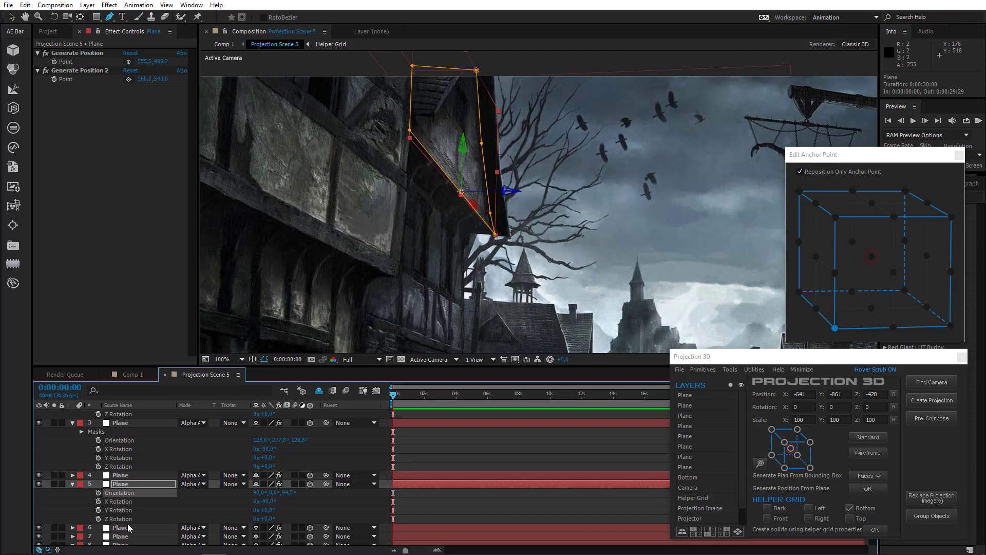
pyautogui.keyDown('shift'); pyautogui.click(127, 521); pyautogui.keyUp('shift')
pyautogui.hotkey('ctrl', 'c')
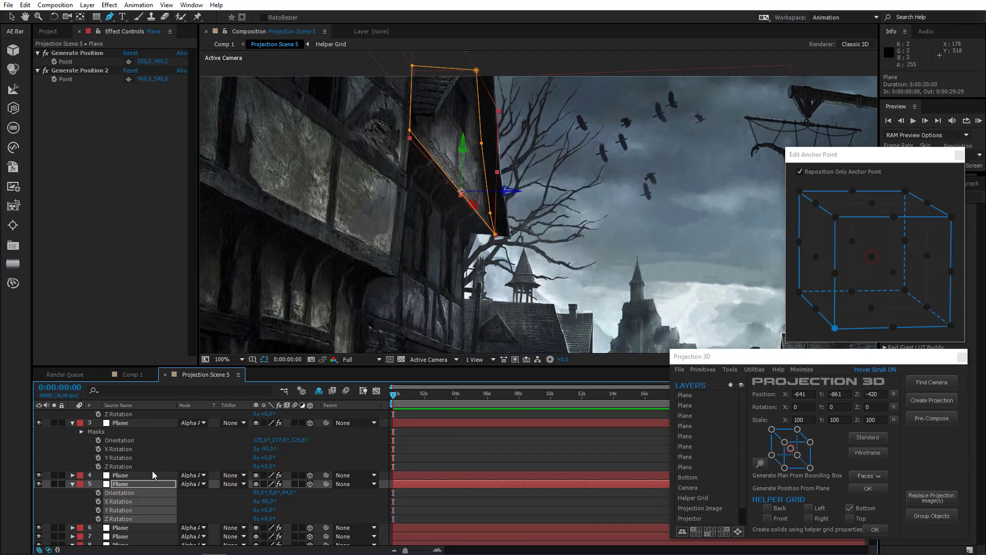
pyautogui.scroll(2, 141, 448)
pyautogui.click(124, 415)
pyautogui.hotkey('ctrl', 'v')
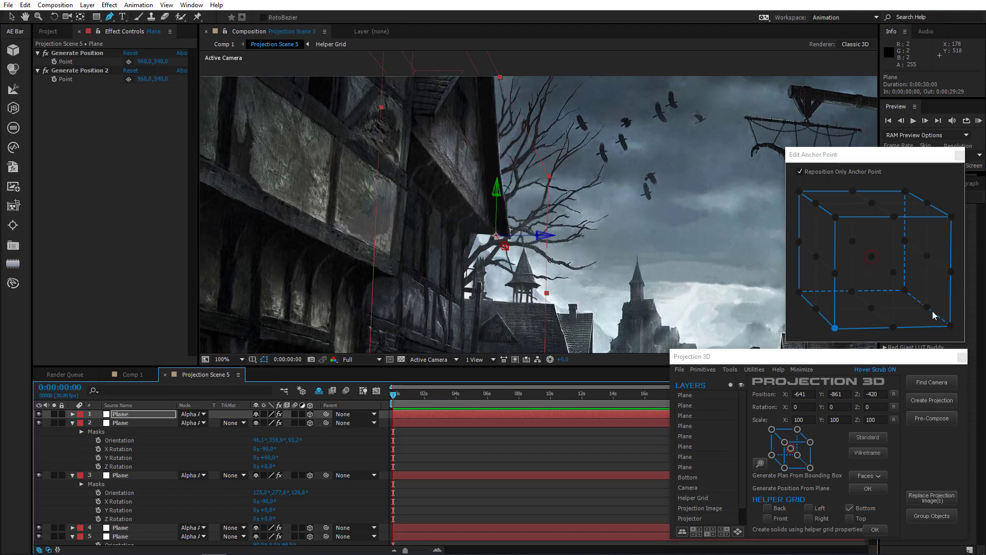
pyautogui.click(834, 328)
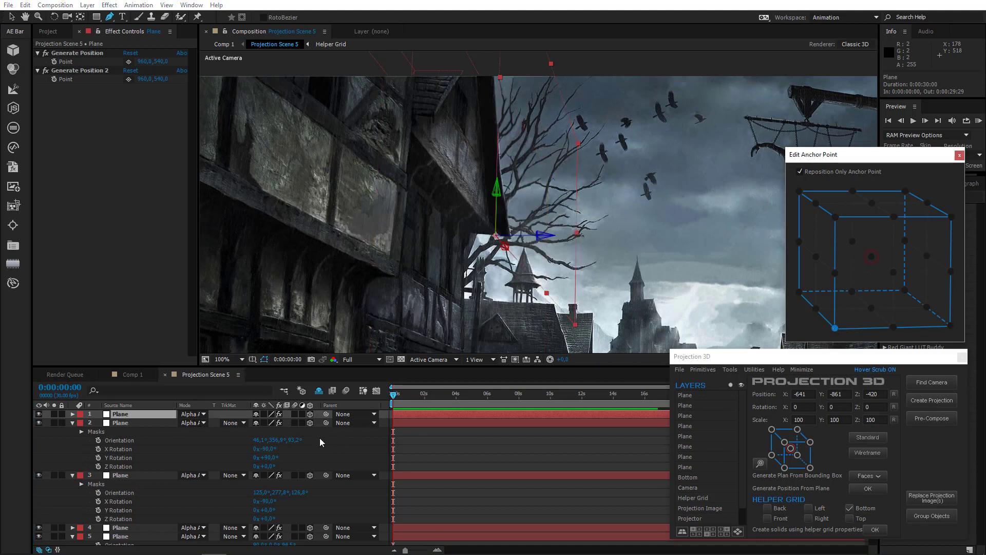
# Set the new plane's Y Rotation to 90° and scale its X dimension down to about 6%
pyautogui.press('r')
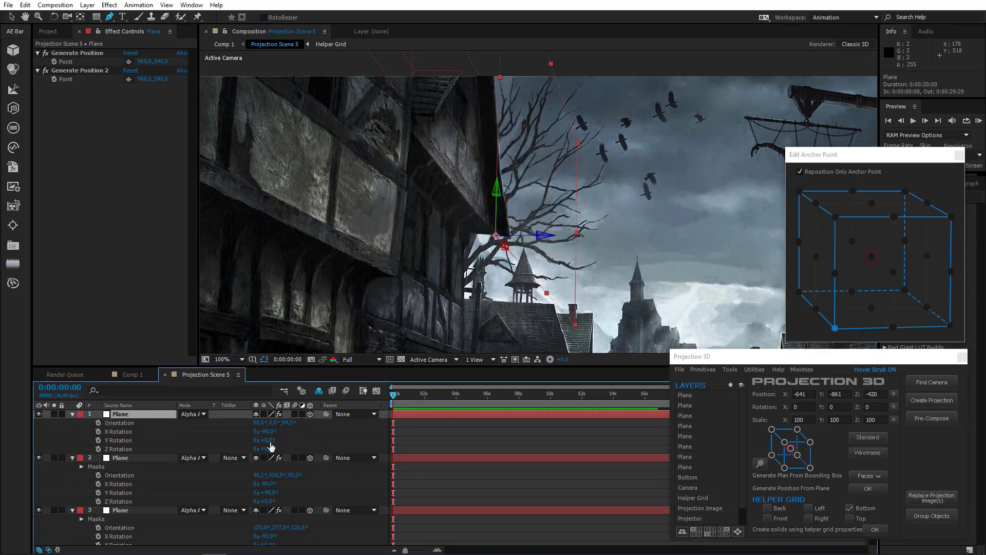
pyautogui.click(269, 440)
pyautogui.write('90')
pyautogui.press('Return')
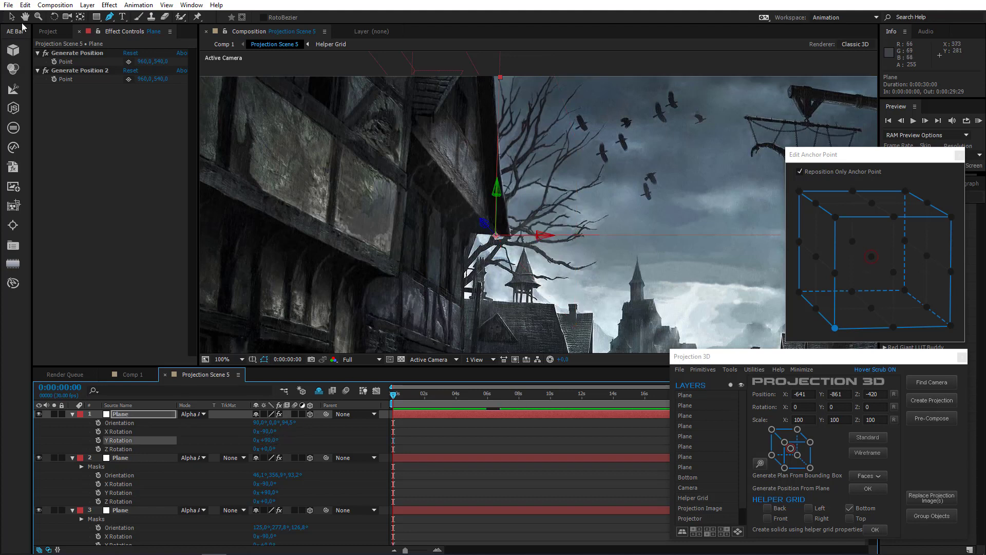
pyautogui.scroll(-4, 522, 245)
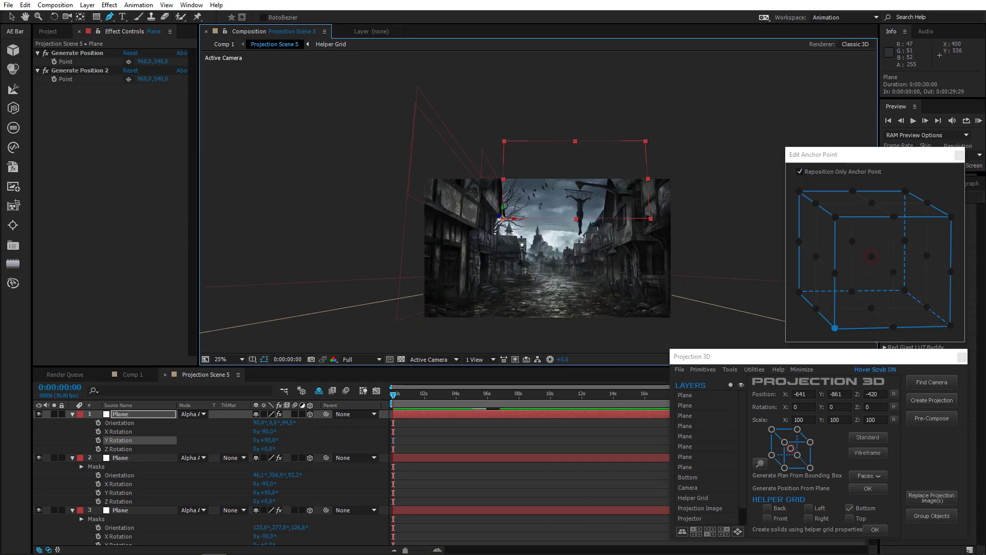
pyautogui.click(11, 16)
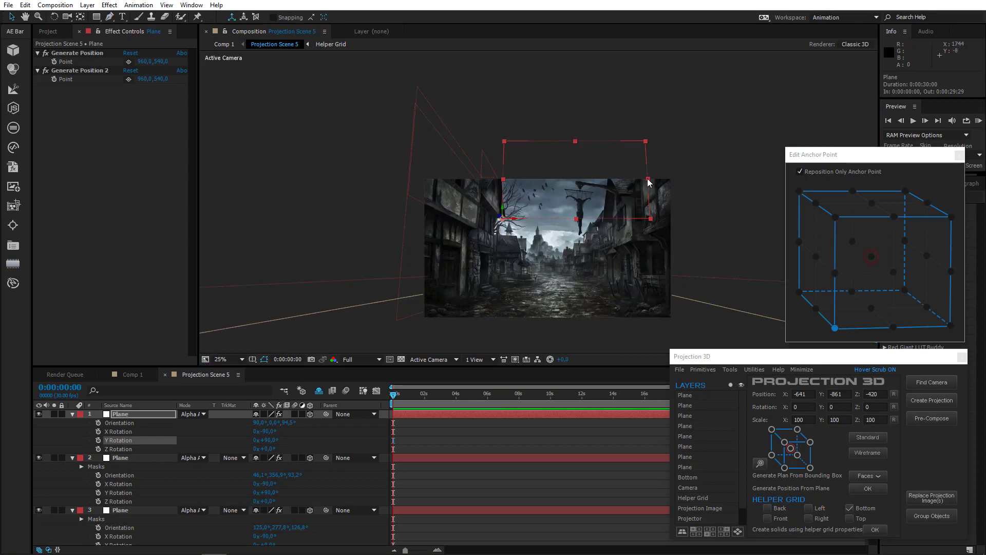
pyautogui.moveTo(649, 182); pyautogui.dragTo(511, 196)
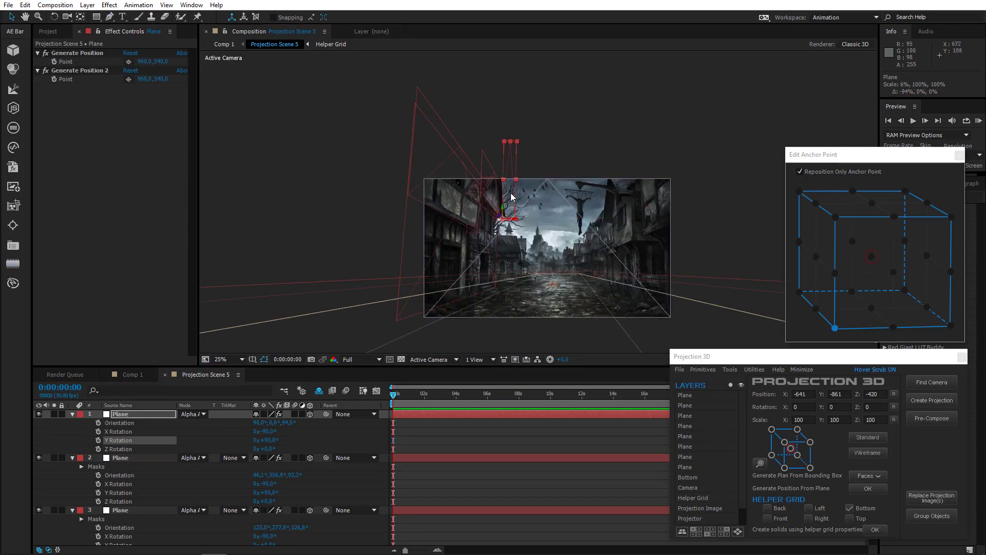
pyautogui.scroll(6, 500, 206)
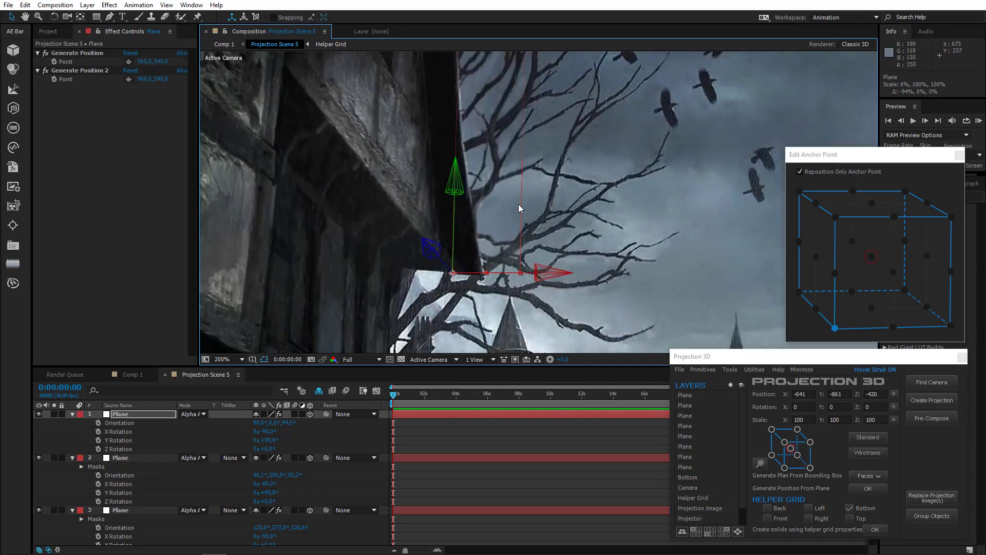
# Tilt the plane to about 131.9°, 3.0°, 93.3° and move it to about -659.8, -852.3, -421.1 over the dark roof edge
pyautogui.click(54, 16)
pyautogui.moveTo(474, 274); pyautogui.dragTo(490, 319)
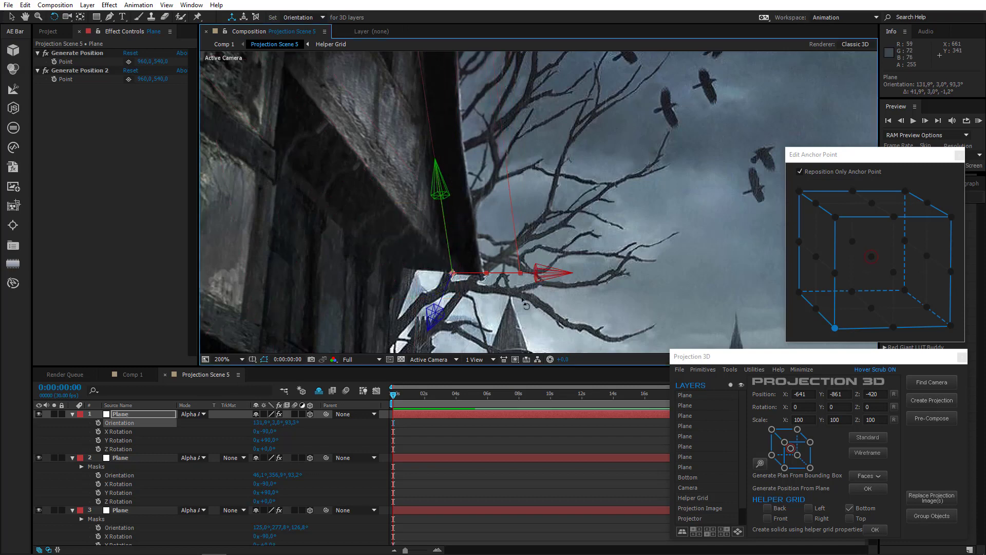
pyautogui.click(11, 16)
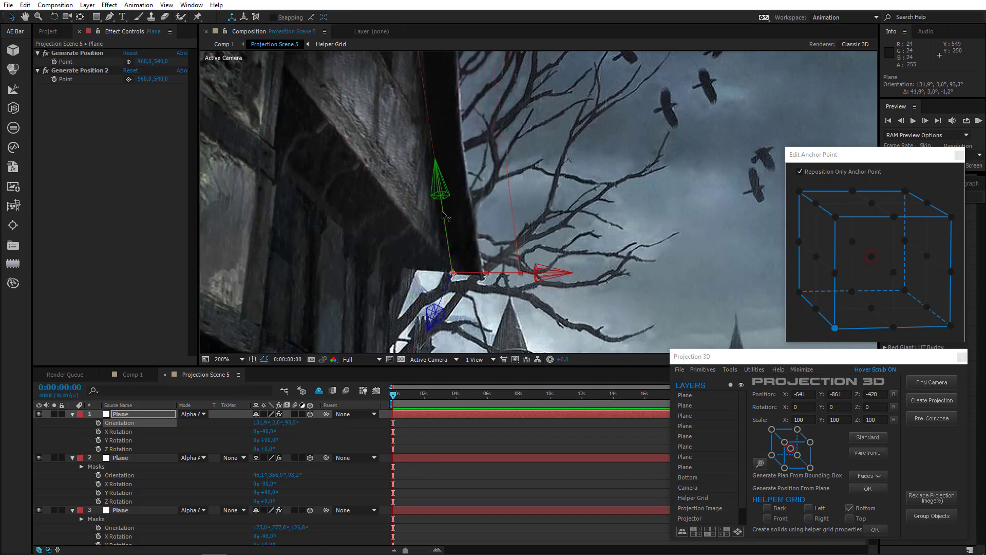
pyautogui.moveTo(448, 251); pyautogui.dragTo(444, 291)
pyautogui.moveTo(501, 278); pyautogui.dragTo(481, 282)
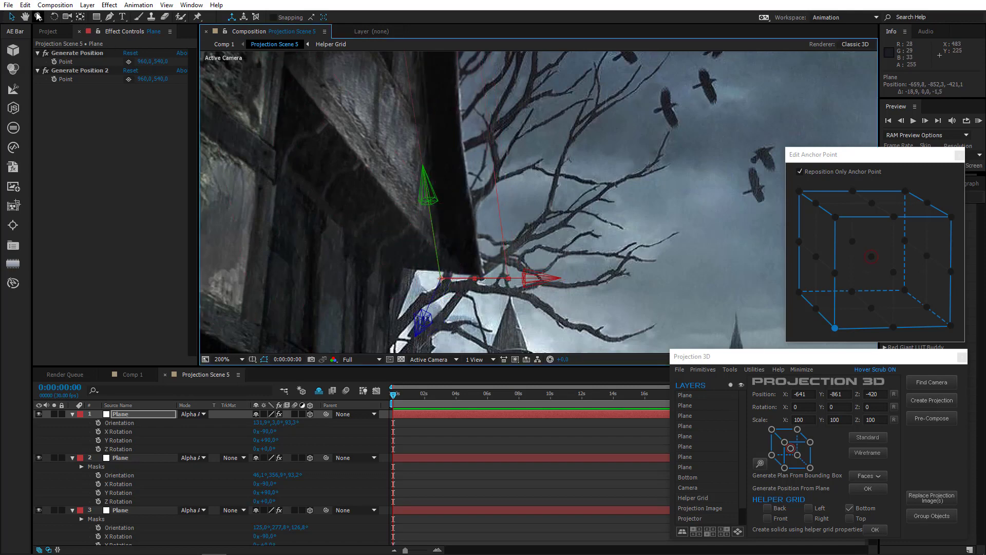
# Mask the plane with a closed ten-point path around the dark roof edge, extending slightly above the image's upper border
pyautogui.click(109, 16)
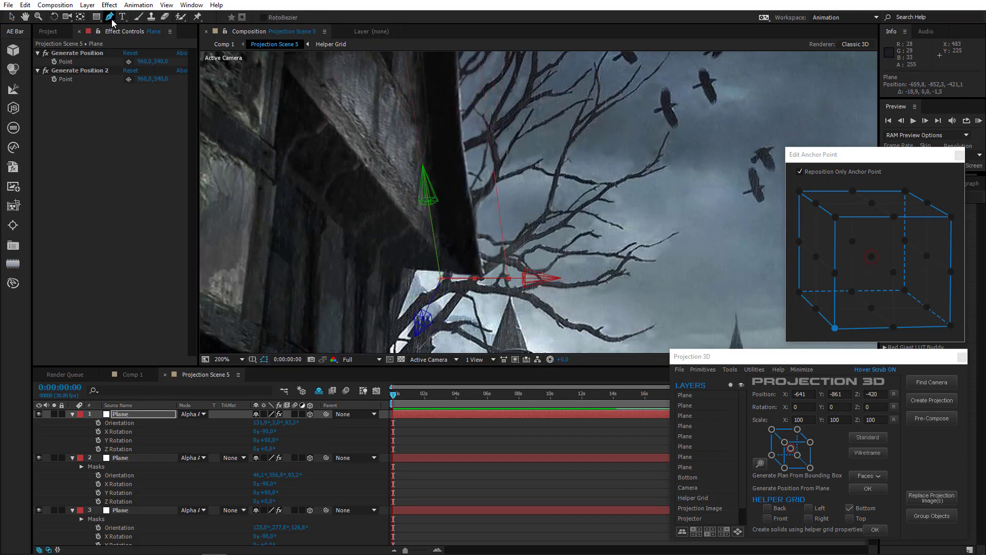
pyautogui.click(443, 271)
pyautogui.click(475, 275)
pyautogui.click(484, 279)
pyautogui.click(475, 217)
pyautogui.moveTo(430, 176); pyautogui.dragTo(402, 260)
pyautogui.click(433, 212)
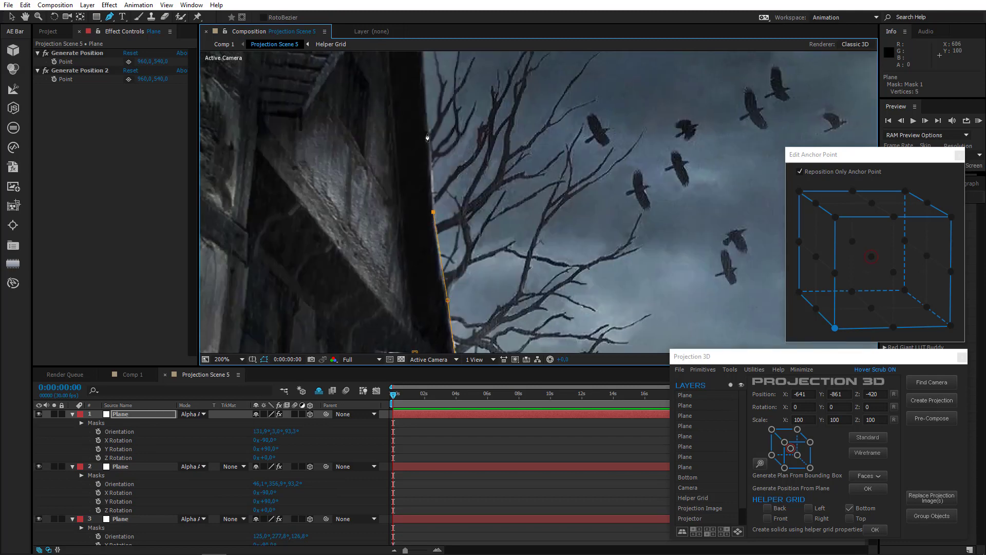
pyautogui.moveTo(426, 121); pyautogui.dragTo(385, 282)
pyautogui.click(379, 195)
pyautogui.click(343, 187)
pyautogui.moveTo(354, 336); pyautogui.dragTo(352, 208)
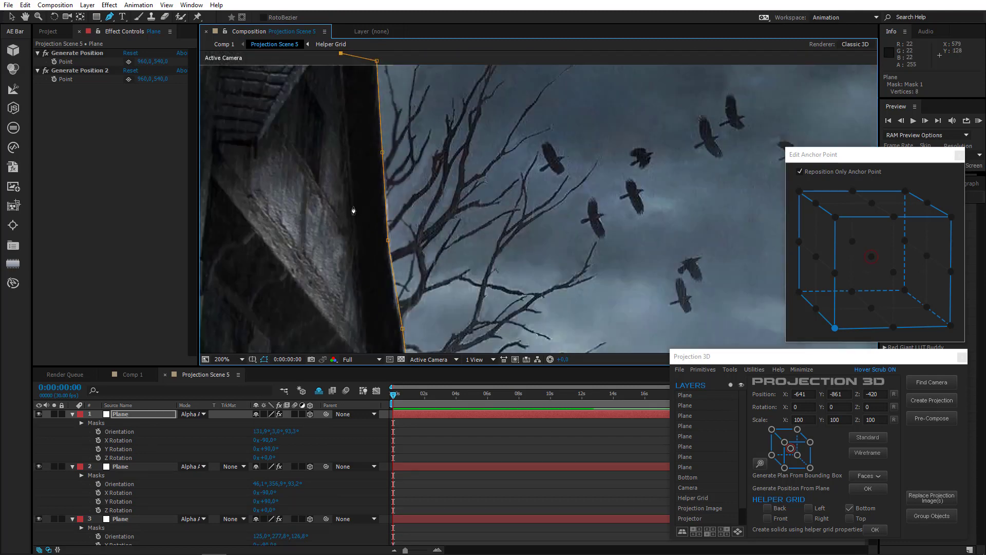
pyautogui.click(354, 213)
pyautogui.moveTo(352, 298); pyautogui.dragTo(339, 183)
pyautogui.click(352, 230)
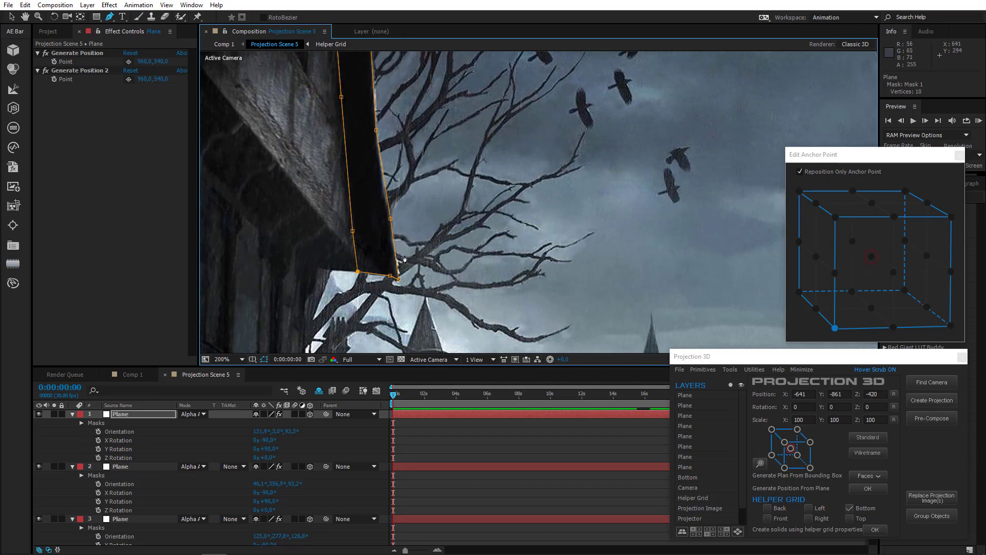
pyautogui.moveTo(357, 272); pyautogui.dragTo(370, 276)
pyautogui.press(',')
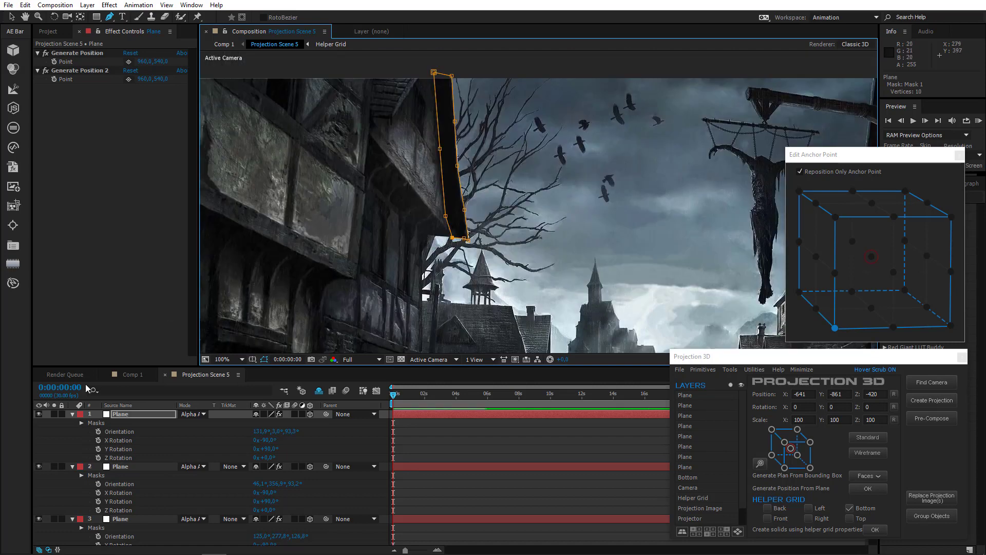
# Collapse the expanded properties of the upper plane layers in the timeline, from layer 1 through layer 5
pyautogui.click(71, 414)
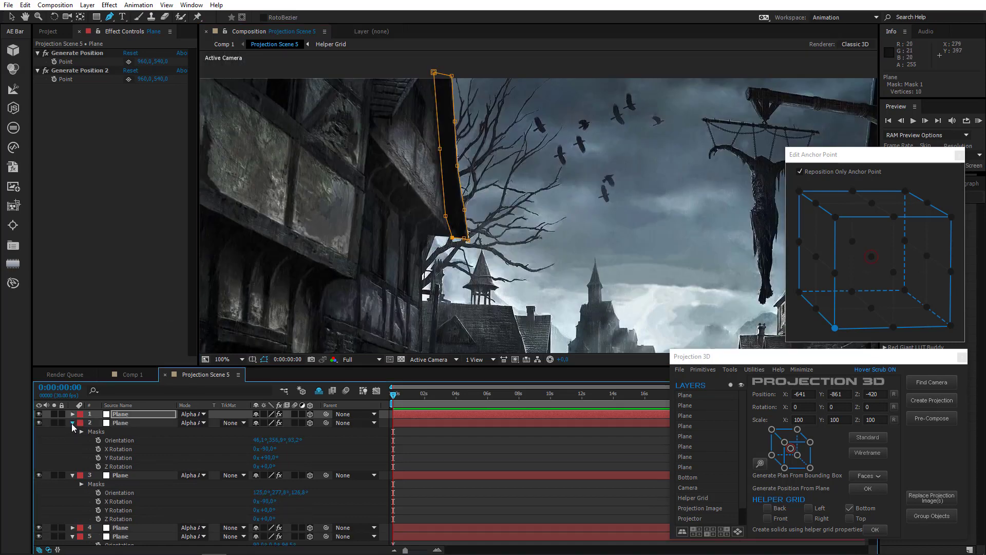
pyautogui.click(71, 423)
pyautogui.click(72, 432)
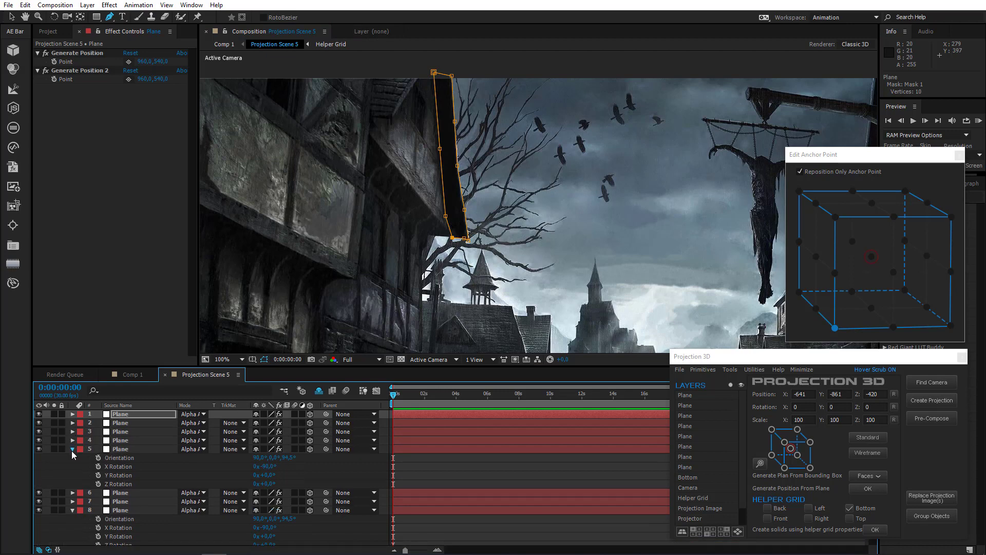
pyautogui.click(72, 450)
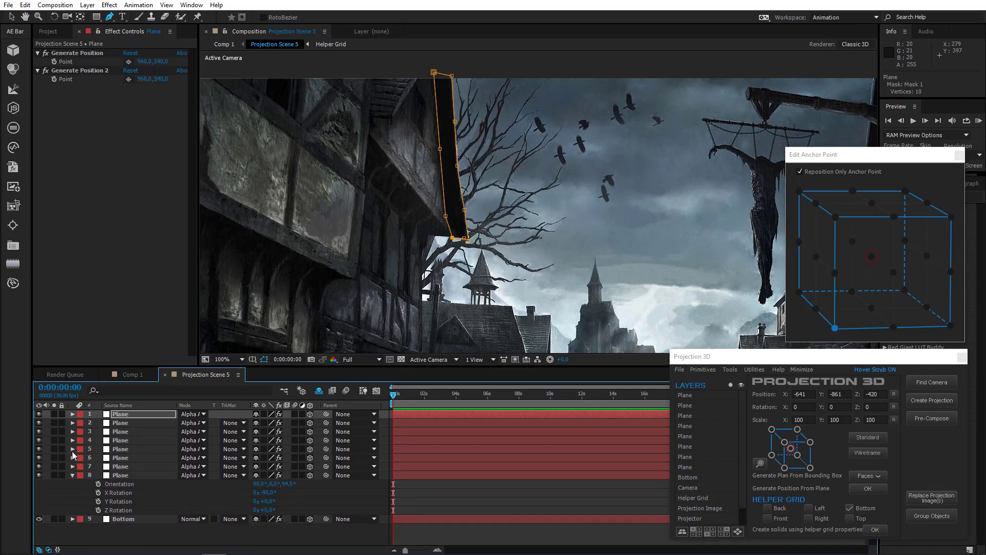
# Add a second mask to the lower house wall plane, layer 8, tracing the dark doorway as a closed 27-point path
pyautogui.click(123, 475)
pyautogui.scroll(-1, 428, 287)
pyautogui.moveTo(425, 293); pyautogui.dragTo(439, 146)
pyautogui.scroll(2, 411, 205)
pyautogui.moveTo(357, 275); pyautogui.dragTo(485, 253)
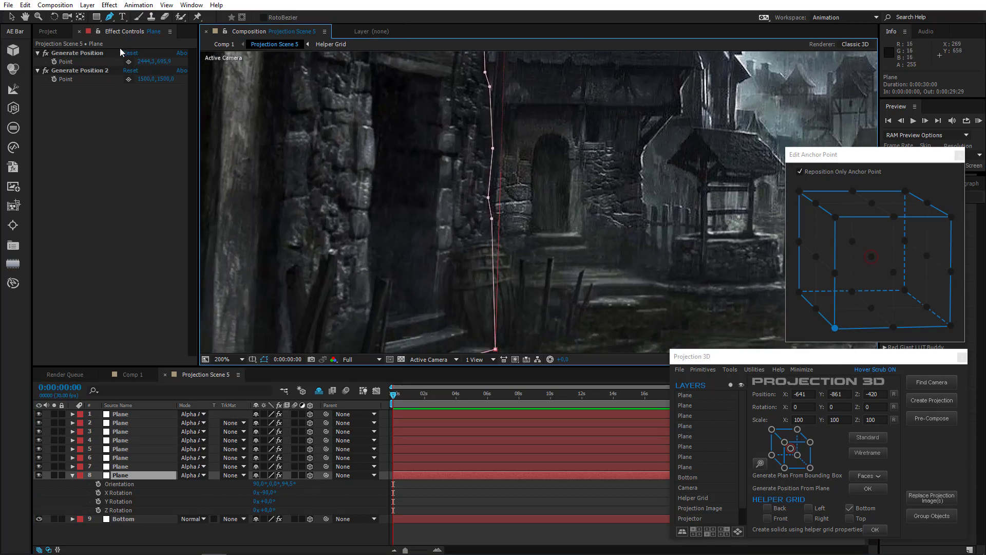
pyautogui.click(432, 309)
pyautogui.click(437, 268)
pyautogui.click(440, 165)
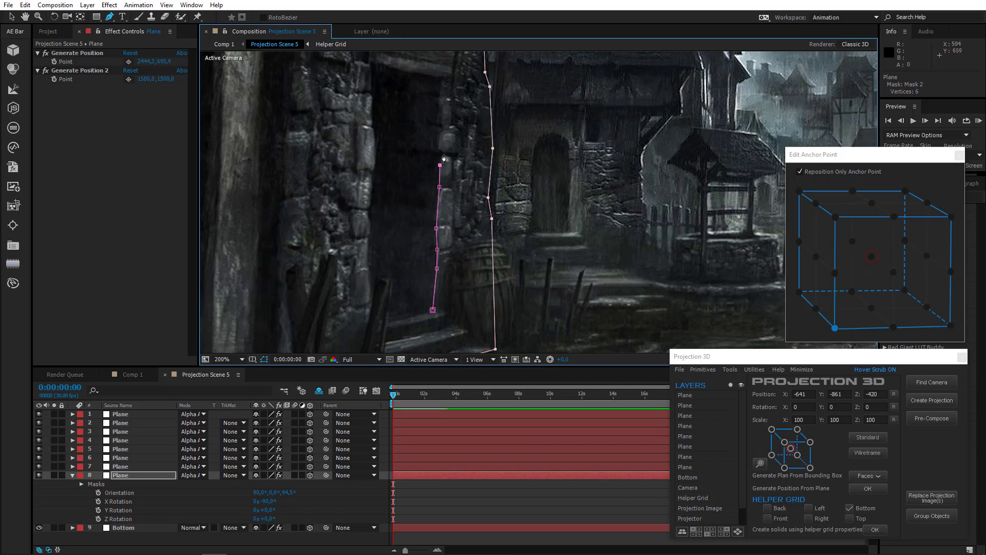
pyautogui.click(444, 154)
pyautogui.click(438, 149)
pyautogui.scroll(1, 421, 139)
pyautogui.moveTo(421, 139); pyautogui.dragTo(508, 238)
pyautogui.click(546, 223)
pyautogui.click(549, 212)
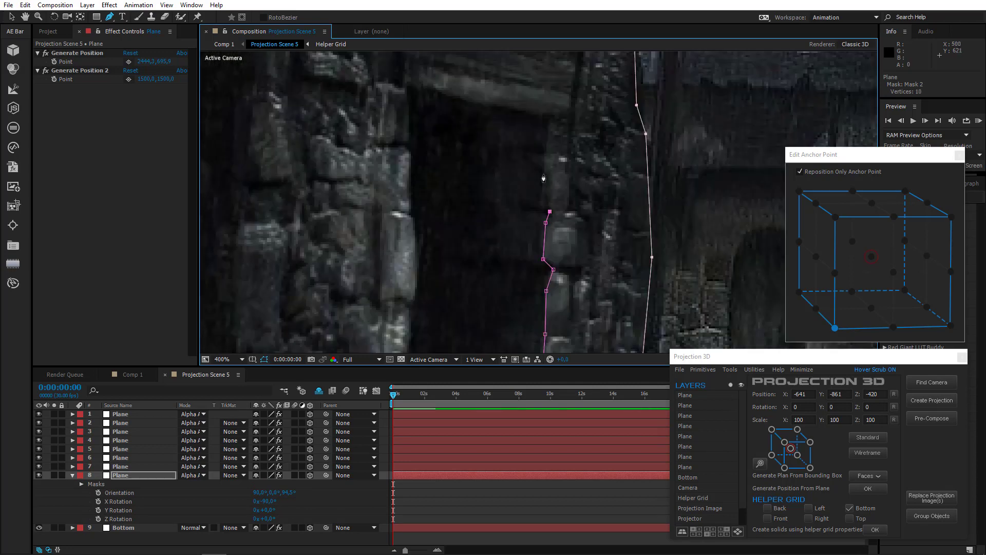
pyautogui.click(551, 115)
pyautogui.click(485, 104)
pyautogui.click(410, 81)
pyautogui.click(407, 142)
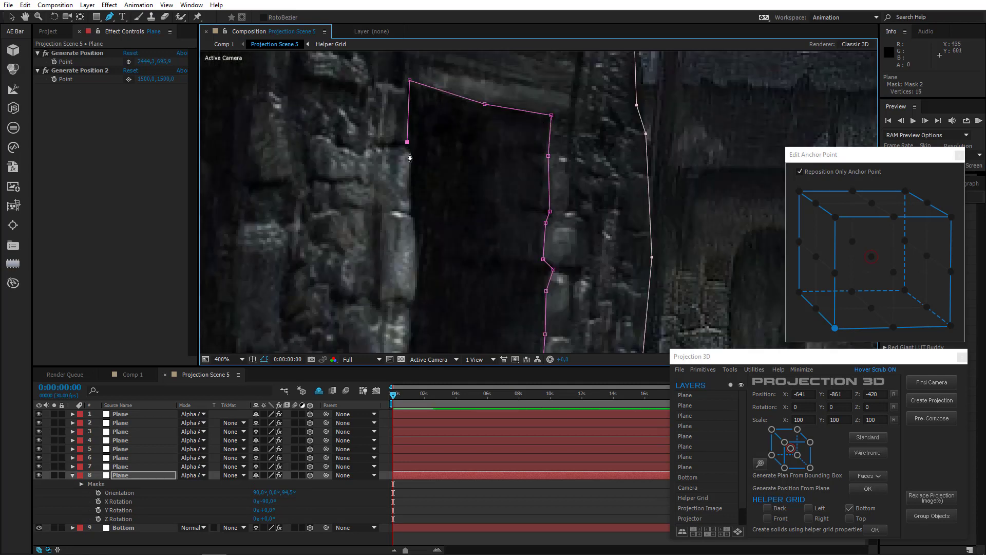
pyautogui.click(410, 154)
pyautogui.click(412, 216)
pyautogui.click(417, 271)
pyautogui.click(412, 302)
pyautogui.click(410, 318)
pyautogui.moveTo(410, 325); pyautogui.dragTo(390, 152)
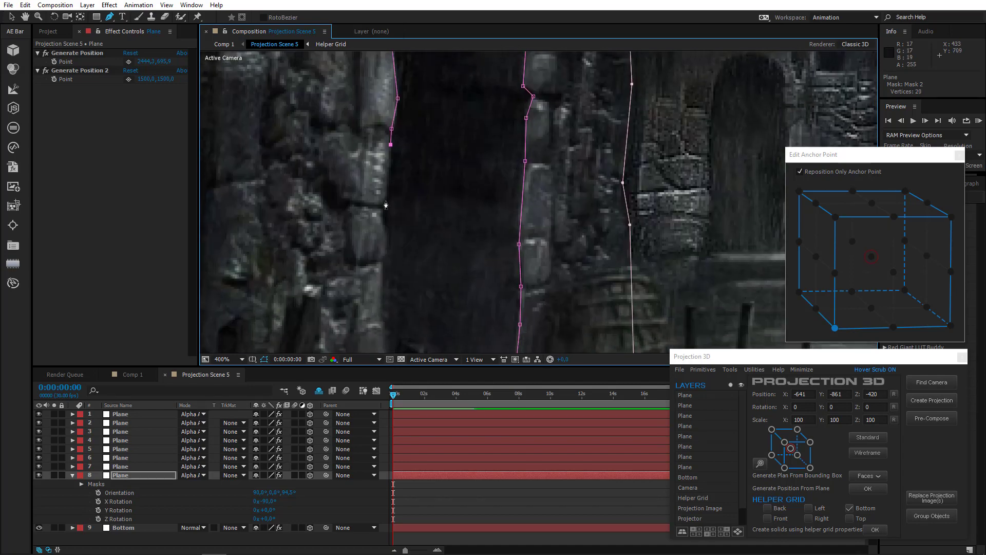
pyautogui.click(385, 199)
pyautogui.click(381, 217)
pyautogui.click(387, 232)
pyautogui.click(385, 255)
pyautogui.click(384, 277)
pyautogui.scroll(-5, 385, 267)
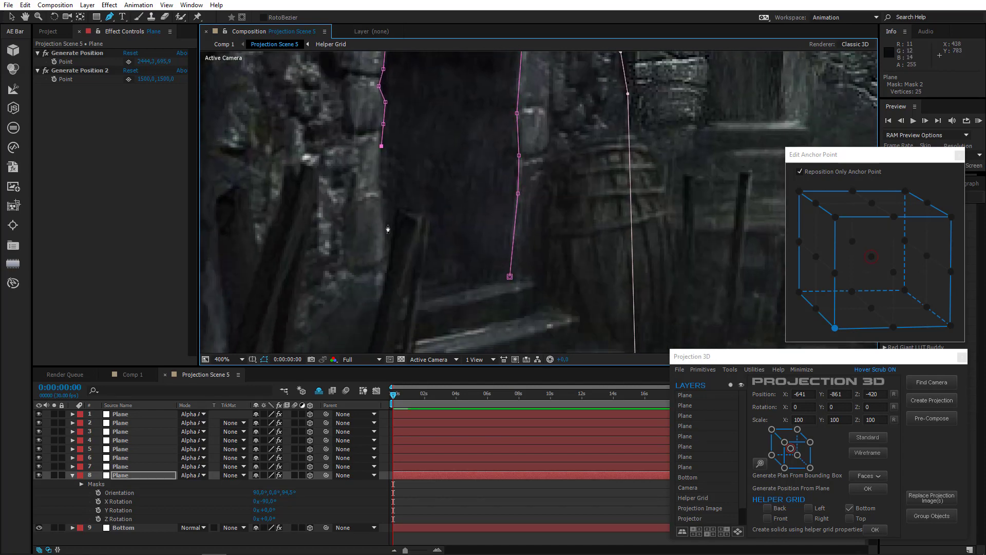
pyautogui.click(387, 252)
pyautogui.click(388, 304)
pyautogui.click(510, 276)
pyautogui.hotkey('ctrl', 'z')
pyautogui.scroll(-2, 412, 254)
pyautogui.moveTo(442, 221); pyautogui.dragTo(328, 267)
# Extrude the doorway mask, Mask 2, into a surface with a depth size of -300 and a mask offset of 0.3
pyautogui.press('m')
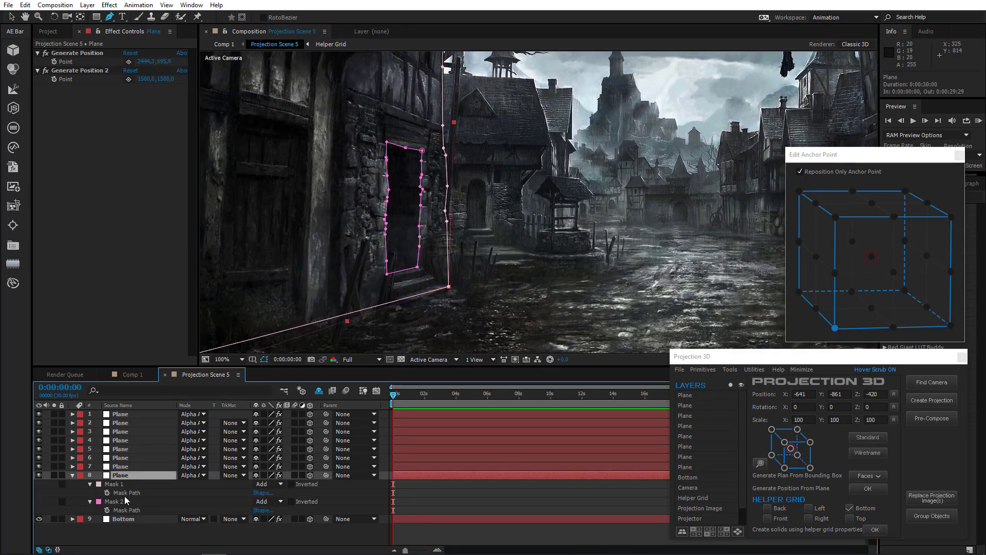
pyautogui.click(128, 501)
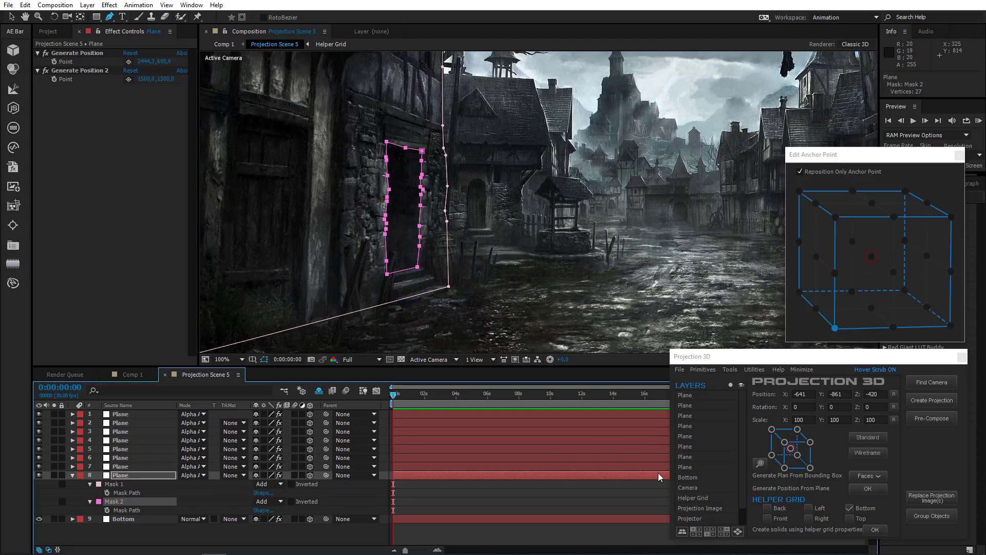
pyautogui.click(730, 370)
pyautogui.click(741, 377)
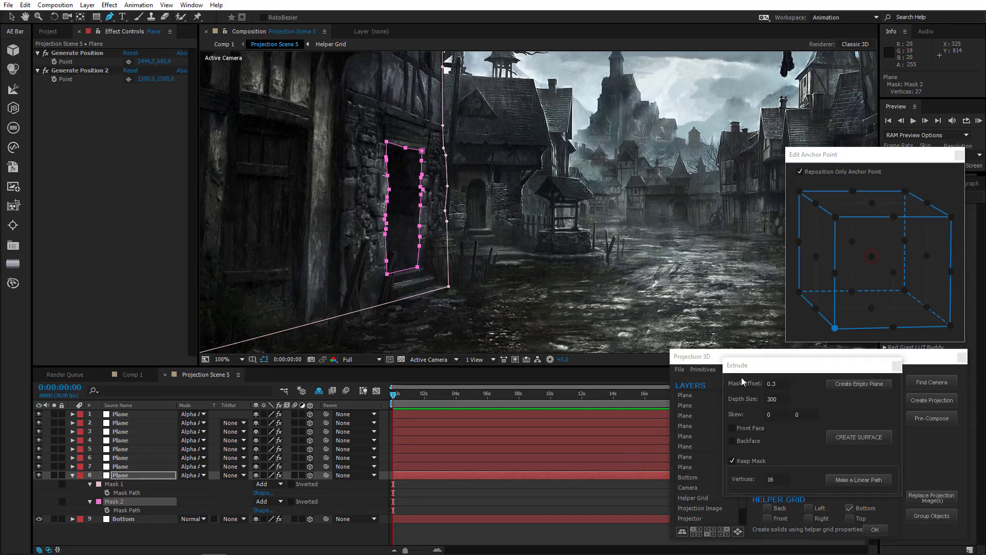
pyautogui.click(767, 397)
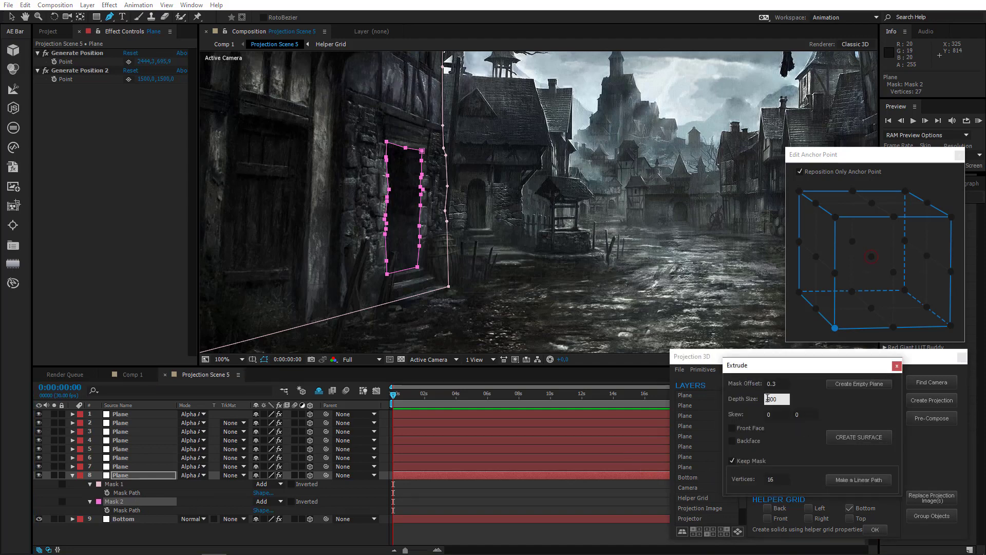
pyautogui.click(864, 439)
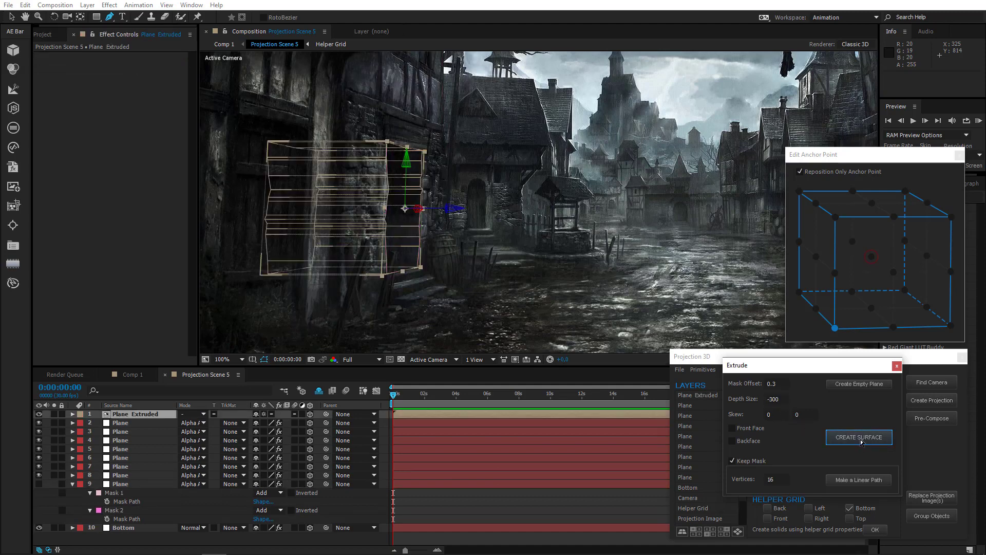
pyautogui.click(897, 366)
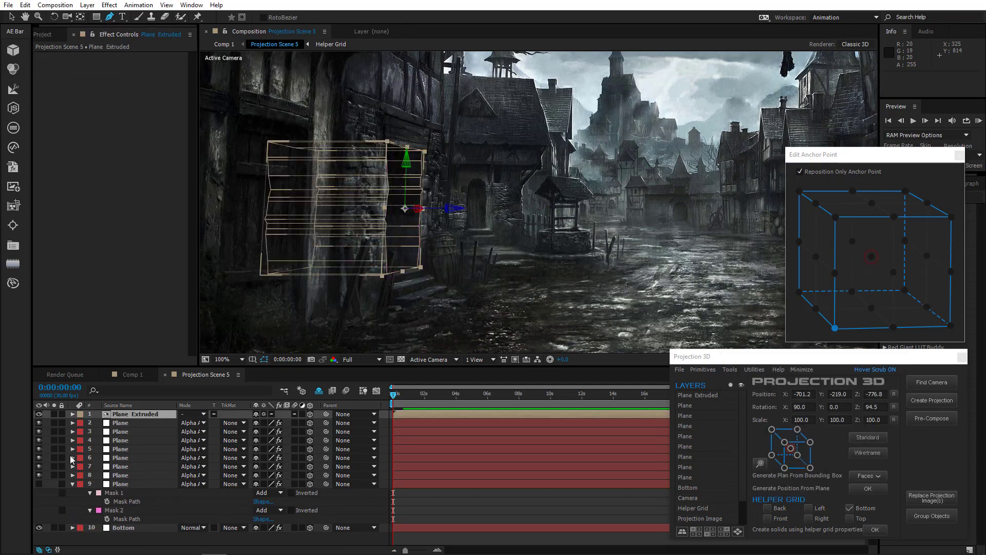
# Turn the doorway wall plane's visibility back on and move the Plane Extruded layer directly above Bottom
pyautogui.click(124, 483)
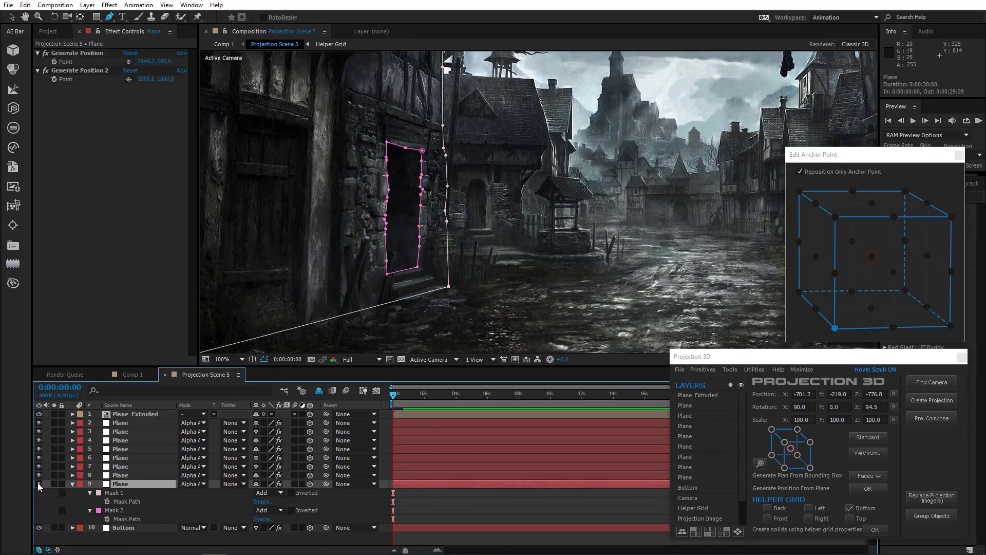
pyautogui.click(128, 414)
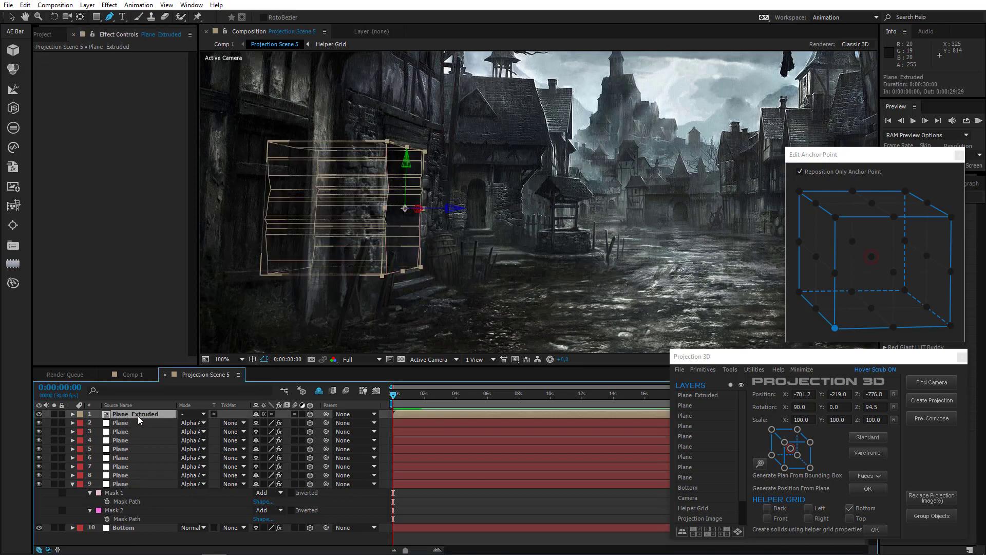
pyautogui.moveTo(138, 419); pyautogui.dragTo(168, 523)
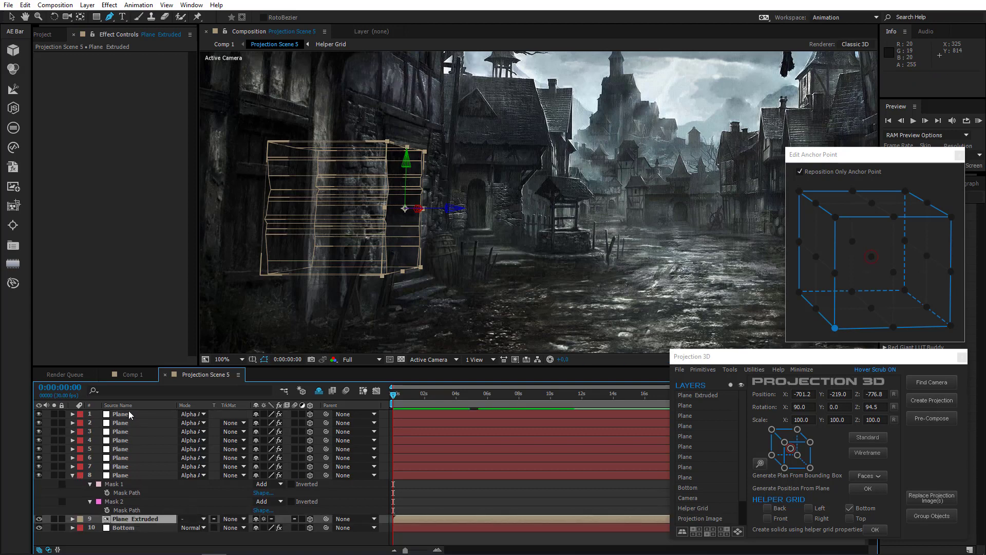
# Select all eight house plane layers and toggle their isolated view
pyautogui.click(129, 414)
pyautogui.keyDown('shift'); pyautogui.click(119, 475); pyautogui.keyUp('shift')
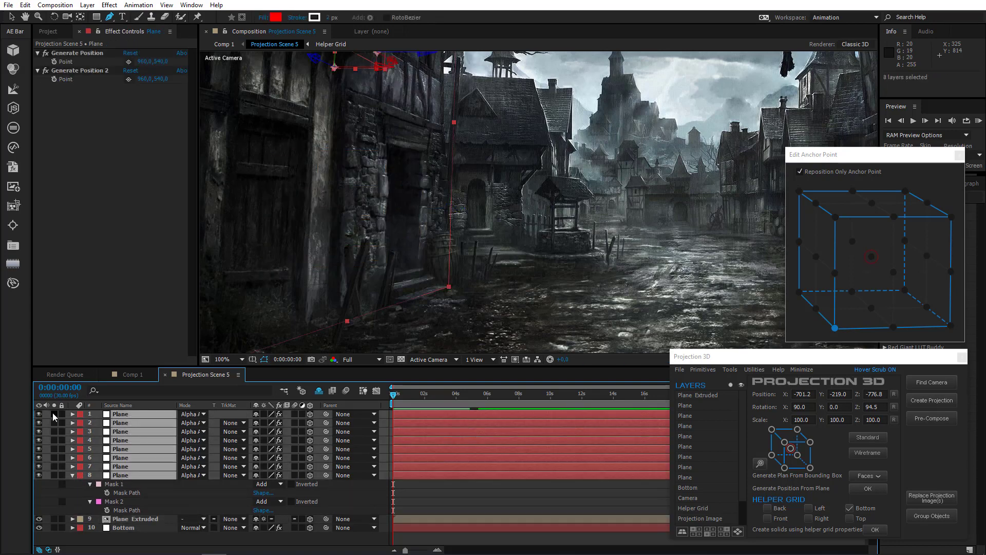
pyautogui.click(53, 413)
pyautogui.click(53, 415)
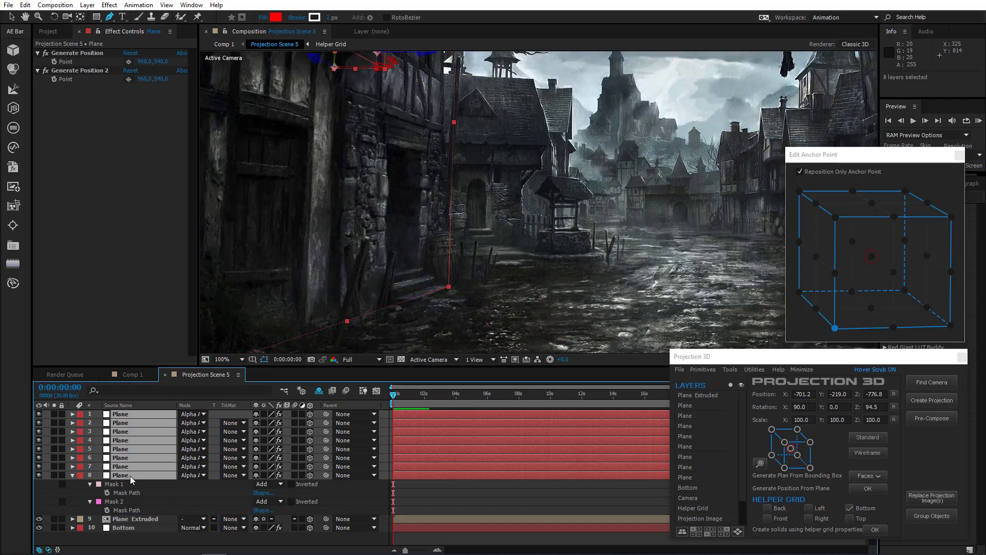
# Set the mode of the doorway mask, Mask 2, to Subtract and collapse the wall plane's properties
pyautogui.click(125, 483)
pyautogui.click(114, 502)
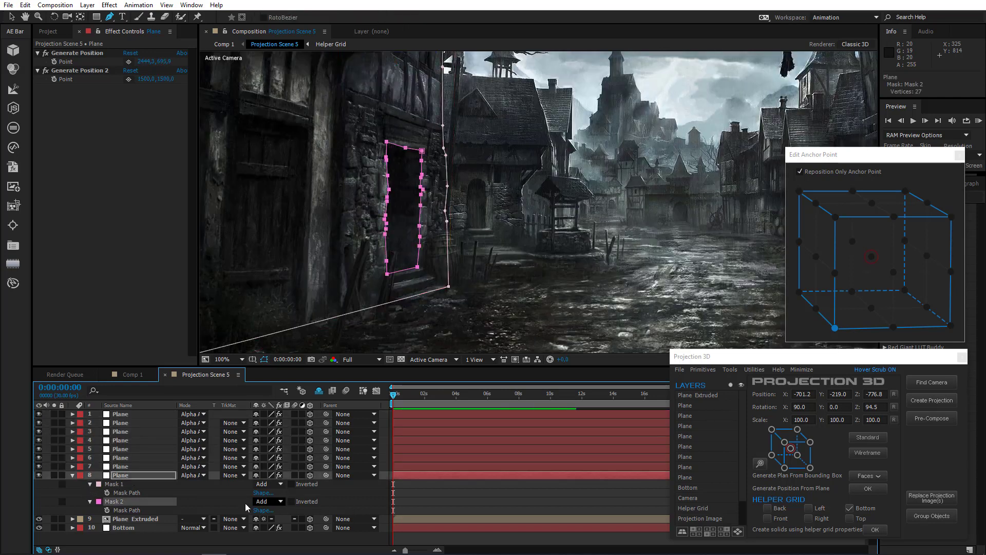
pyautogui.click(267, 501)
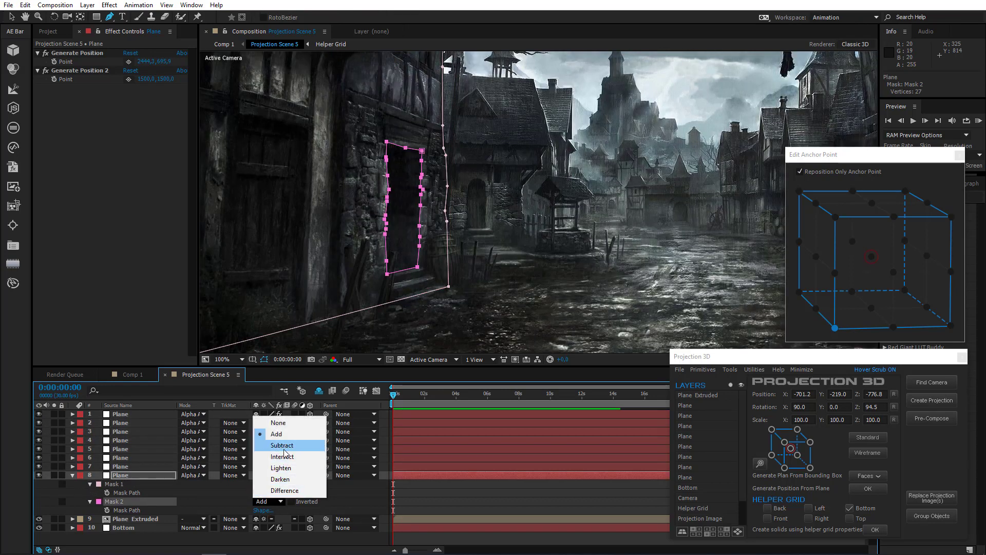
pyautogui.click(282, 445)
pyautogui.click(73, 475)
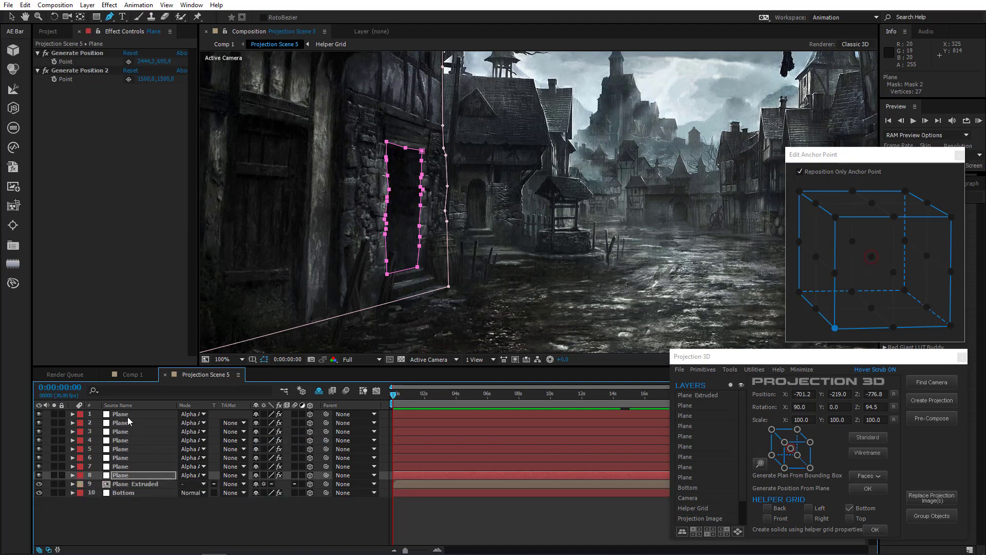
# Check the silhouette of the eight house planes in isolation and group them into one object
pyautogui.click(129, 413)
pyautogui.keyDown('shift'); pyautogui.click(127, 473); pyautogui.keyUp('shift')
pyautogui.click(55, 414)
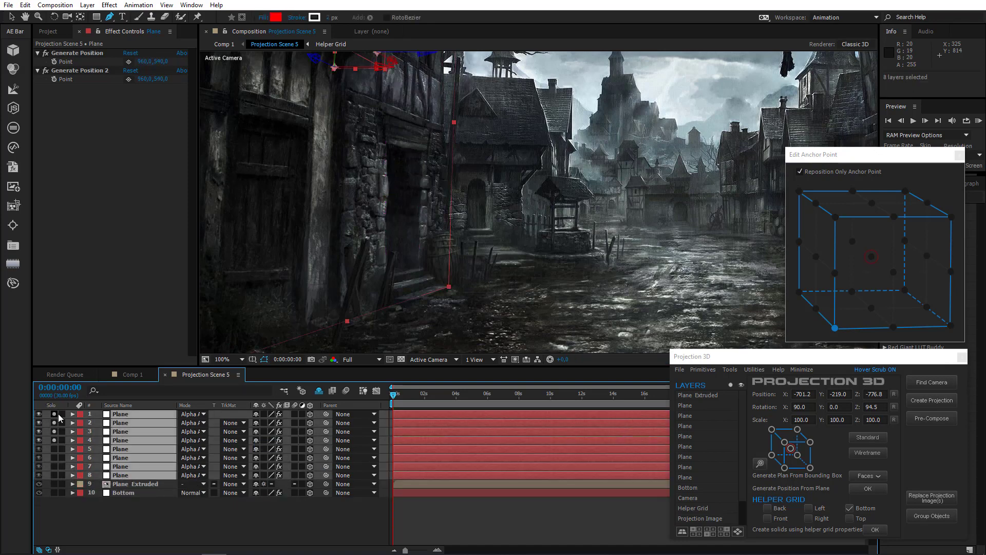
pyautogui.scroll(-1, 461, 244)
pyautogui.moveTo(449, 267); pyautogui.dragTo(514, 281)
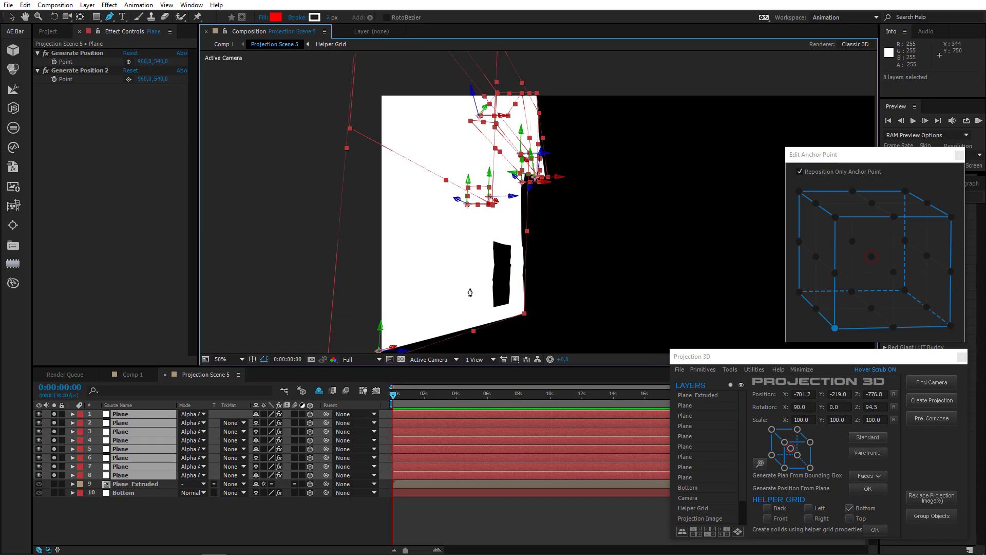
pyautogui.click(55, 418)
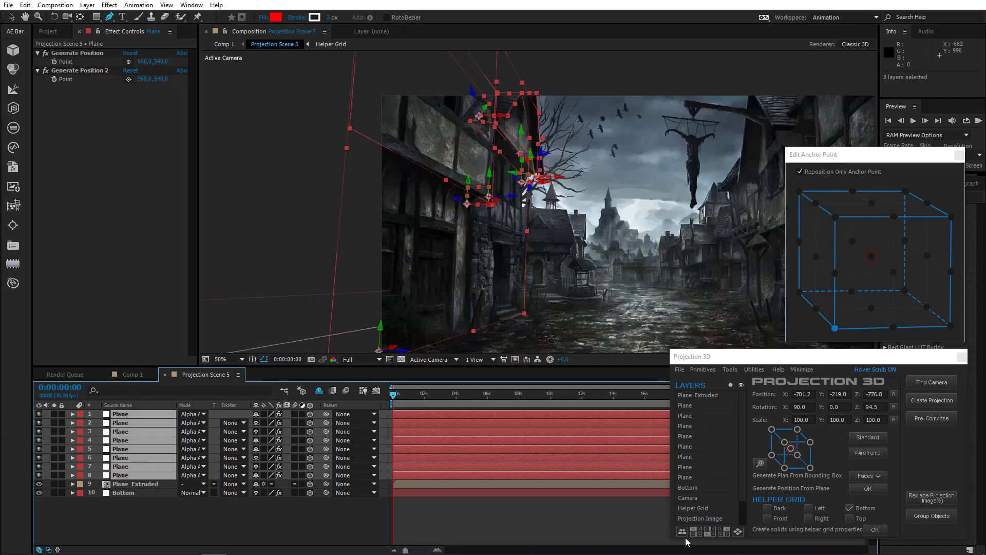
pyautogui.click(932, 516)
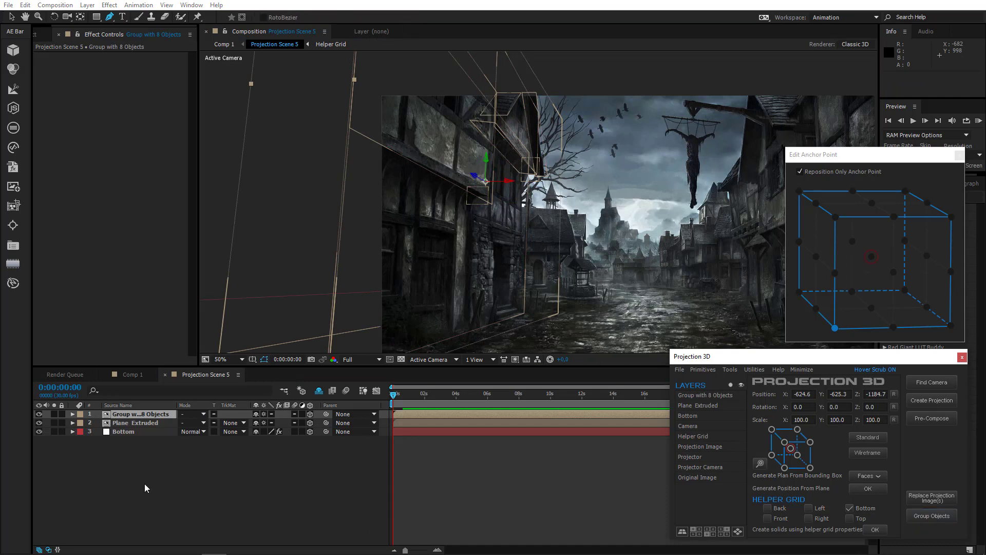
# Isolate the house group and the extruded doorway one at a time to inspect their silhouettes
pyautogui.click(56, 413)
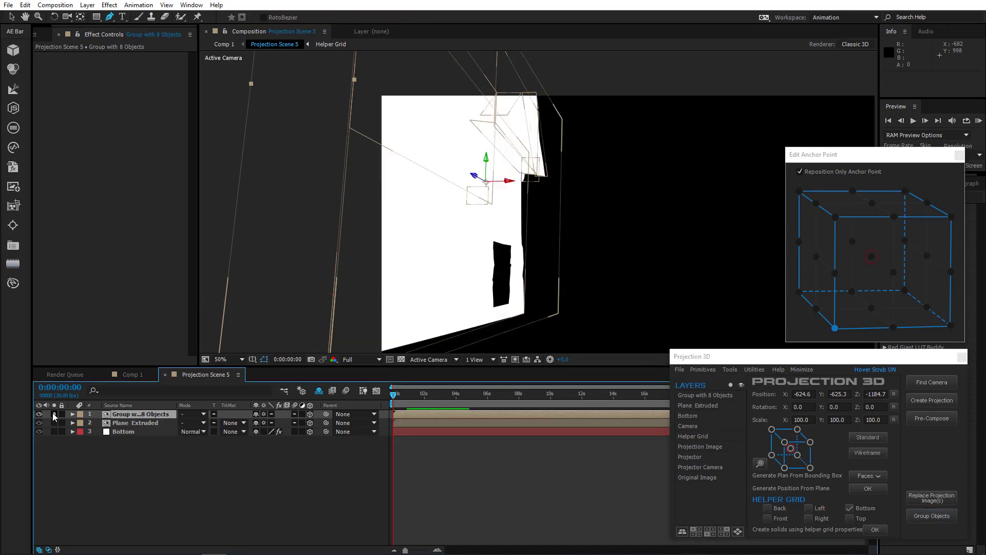
pyautogui.click(56, 413)
pyautogui.click(54, 423)
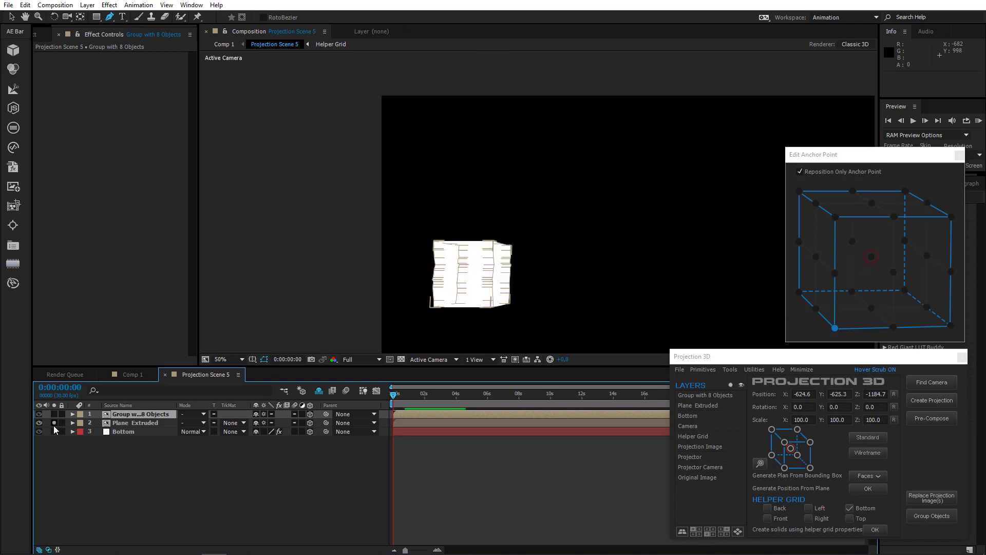
pyautogui.click(54, 424)
pyautogui.click(123, 457)
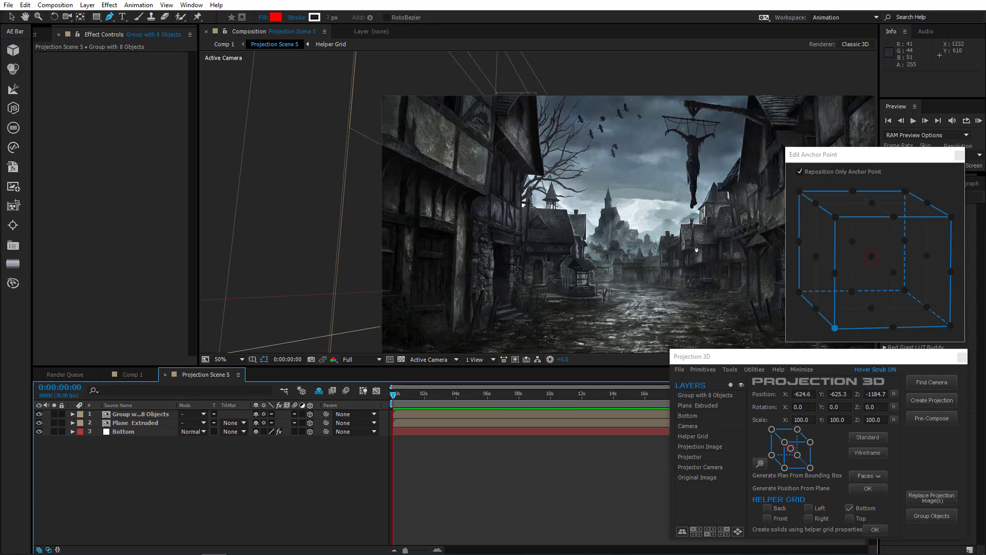
# Open Comp 1, select Anim Camera, try a Track Z Camera move and undo it
pyautogui.click(224, 359)
pyautogui.click(233, 371)
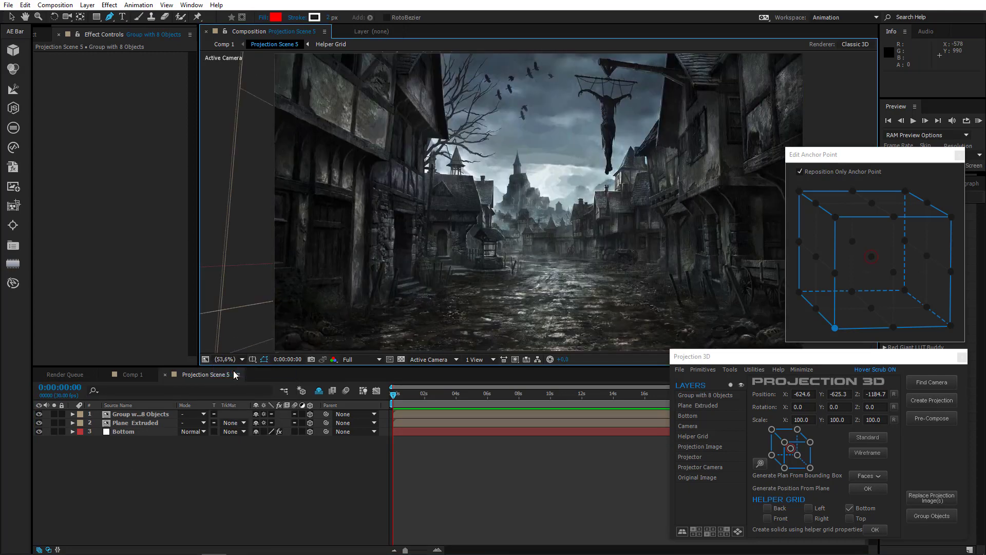
pyautogui.click(128, 376)
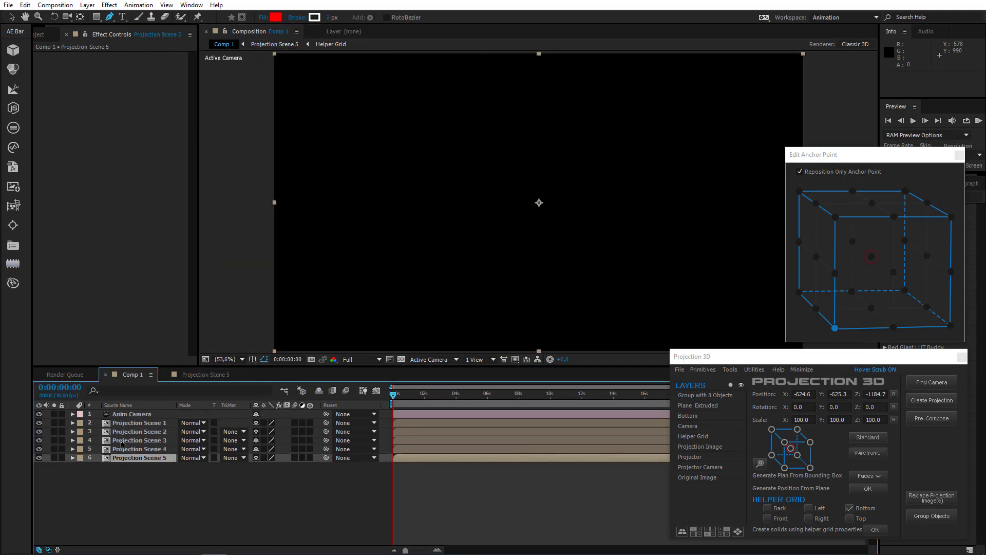
pyautogui.click(135, 414)
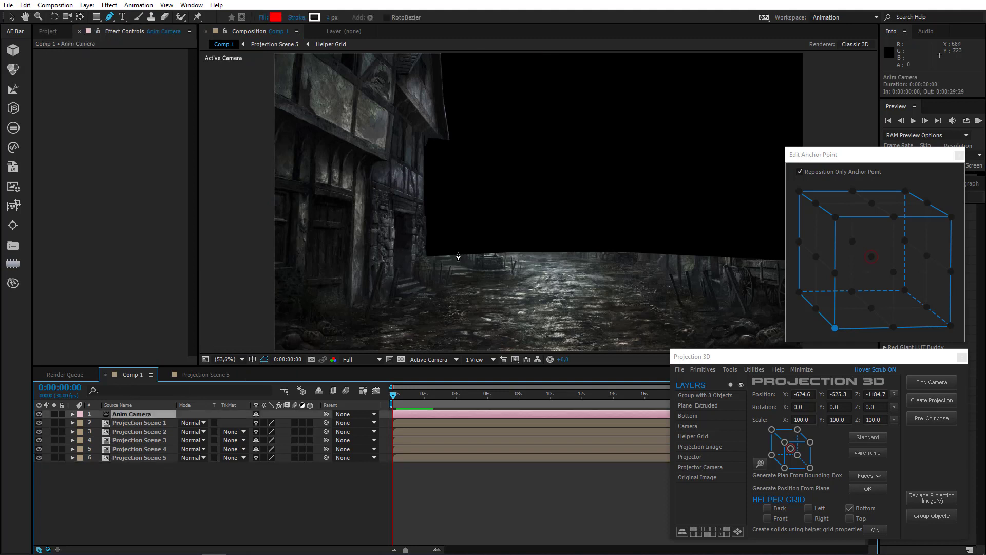
pyautogui.click(68, 17)
pyautogui.hotkey('ctrl', 'z')
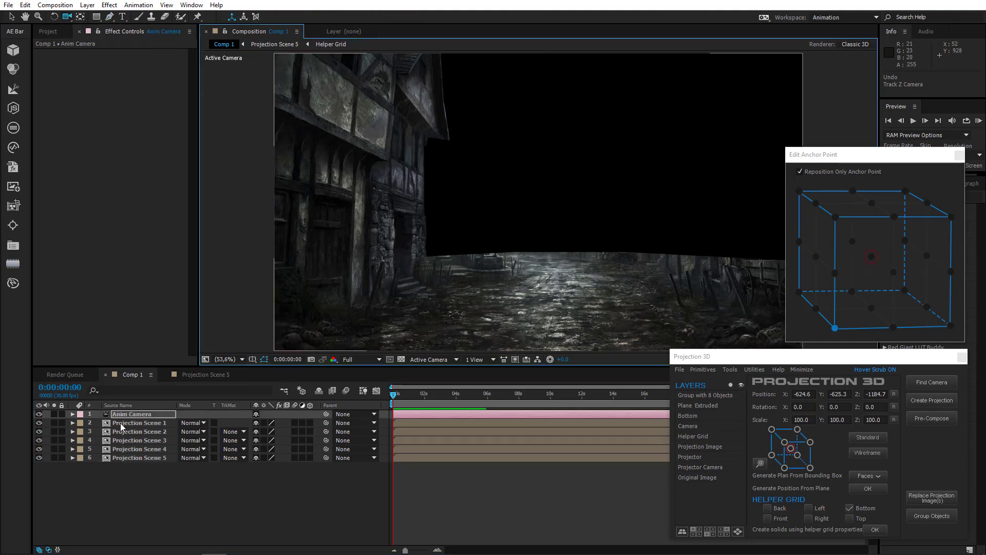
# Keyframe Anim Camera's position at 0:00:00:00, move it forward to about 122, -228.2, -2525.1 at 0:00:03:29, and preview the animation
pyautogui.press('p')
pyautogui.click(97, 423)
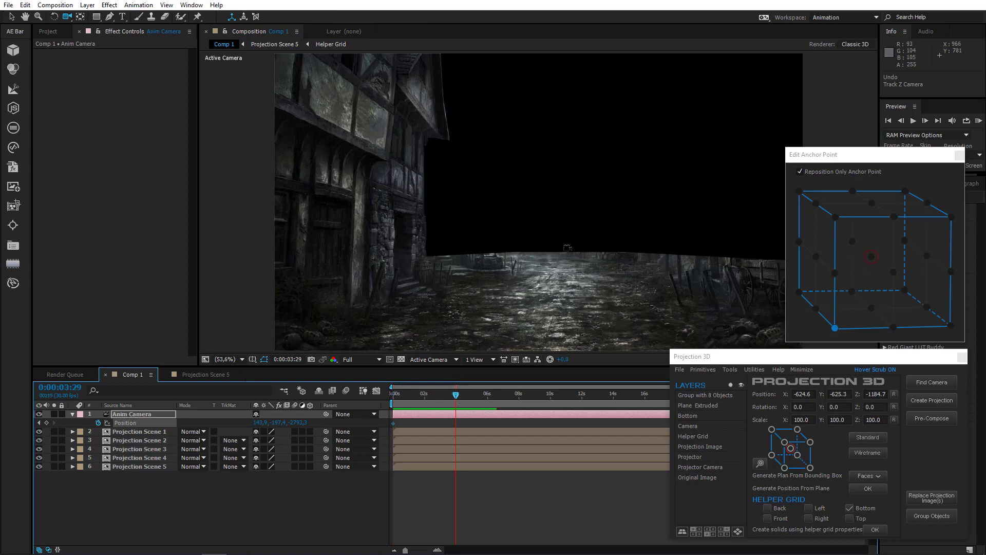
pyautogui.moveTo(568, 247); pyautogui.dragTo(569, 220)
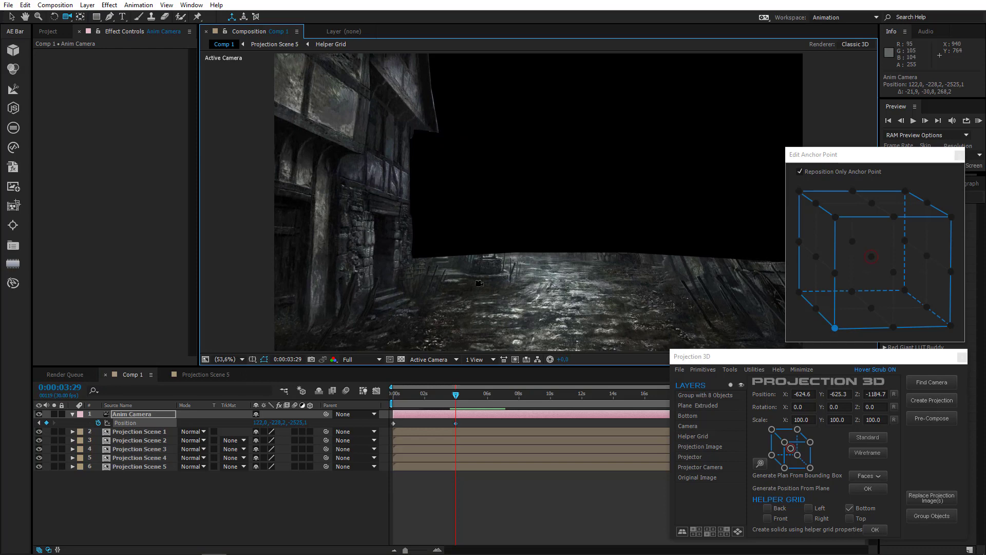
pyautogui.click(979, 121)
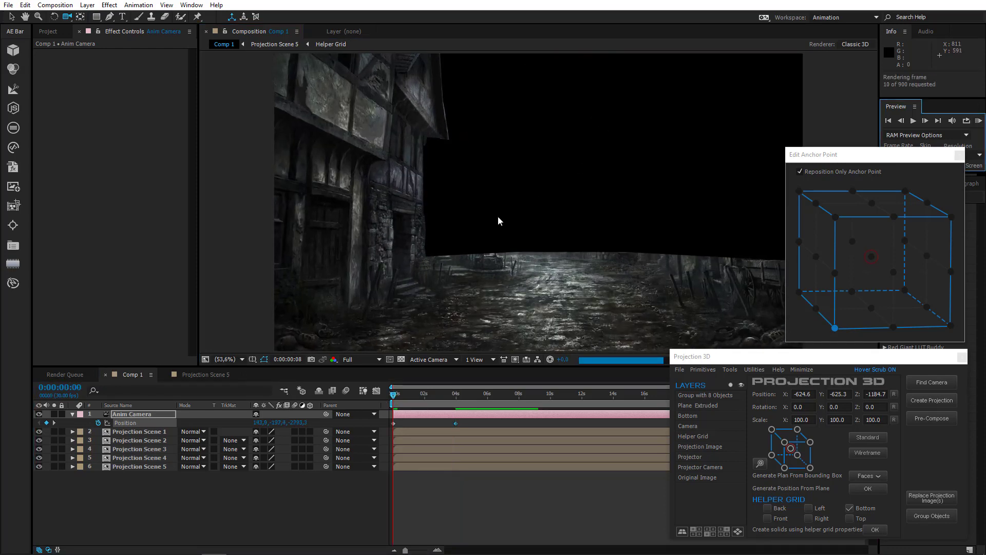
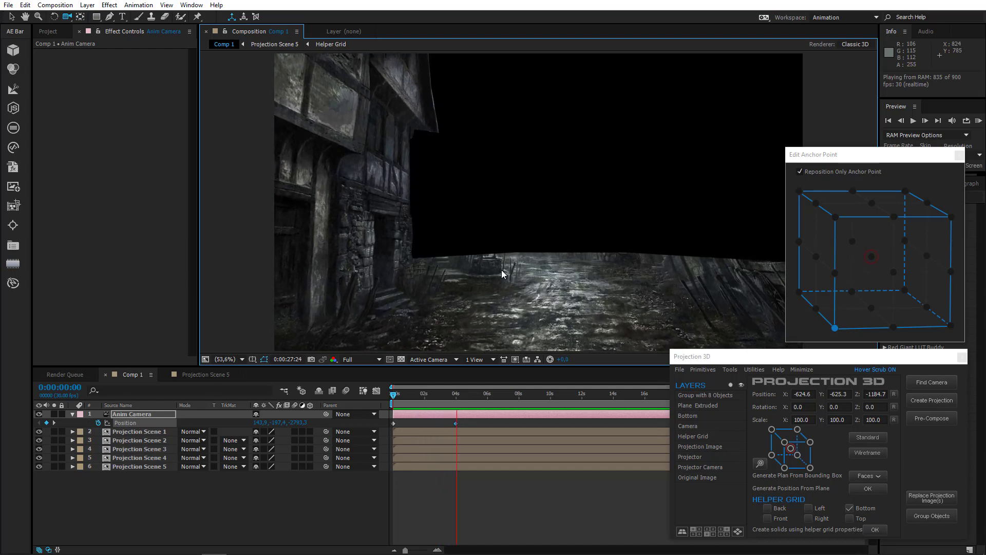
pyautogui.press('space')
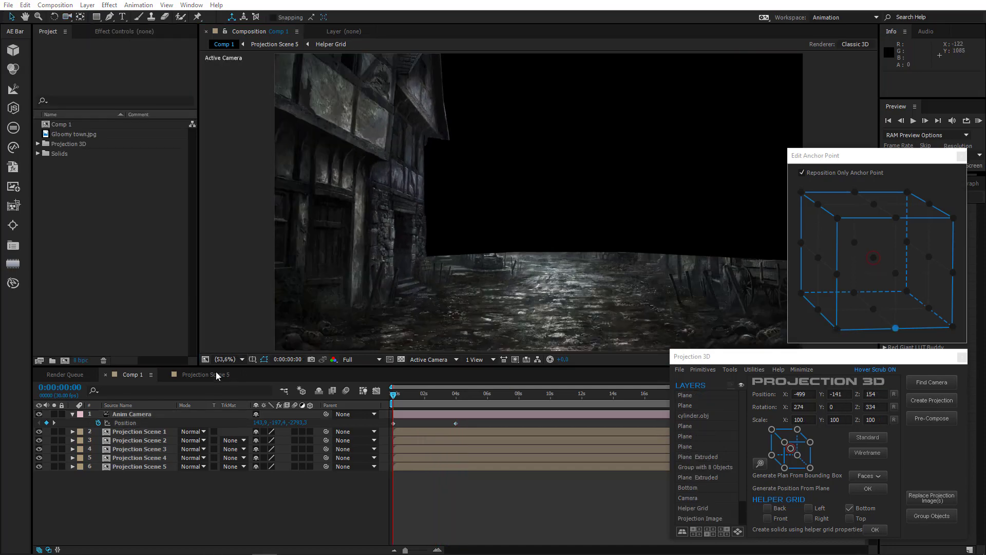
# In Projection Scene 5, place the Bottom layer's first Generate Position point on the ground in front of the well
pyautogui.click(215, 374)
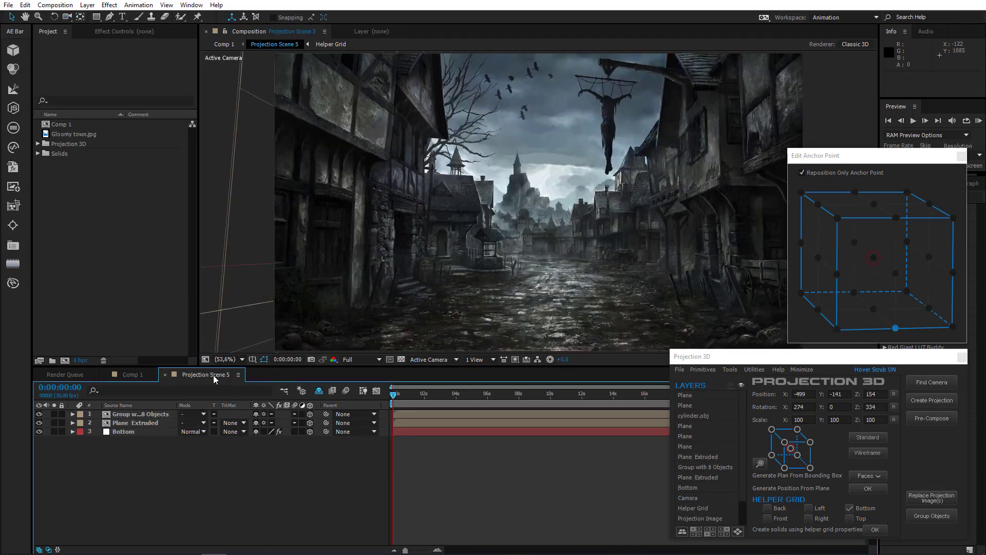
pyautogui.click(126, 432)
pyautogui.scroll(2, 489, 266)
pyautogui.moveTo(488, 266); pyautogui.dragTo(493, 221)
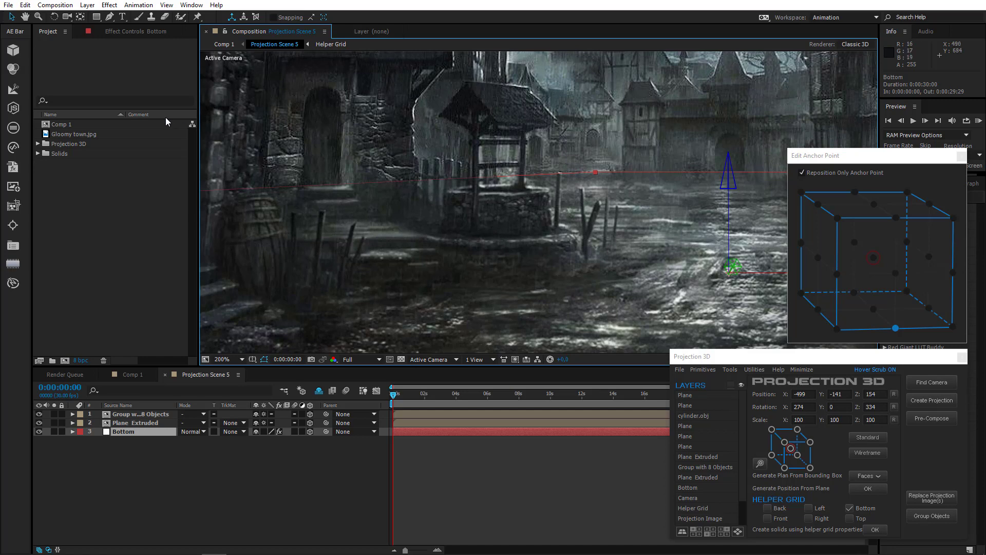
pyautogui.click(137, 31)
pyautogui.click(128, 61)
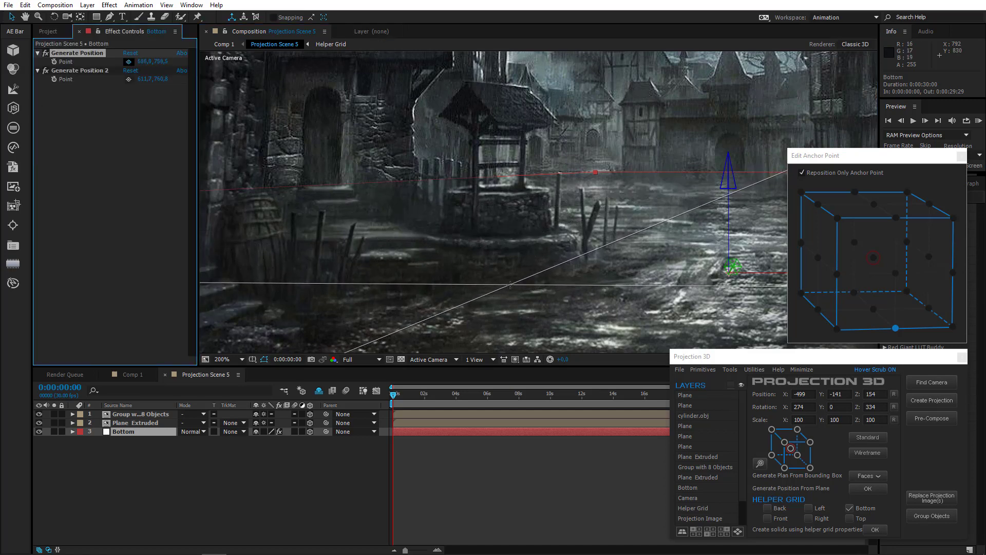
pyautogui.click(510, 285)
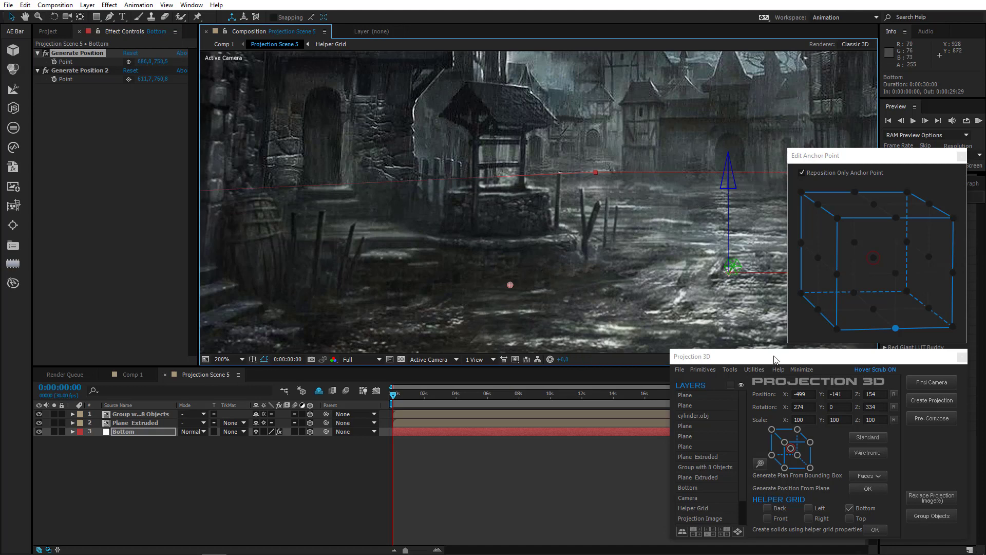
# Create a plane at the generated ground position and set its X Rotation to 90°
pyautogui.click(735, 370)
pyautogui.click(734, 449)
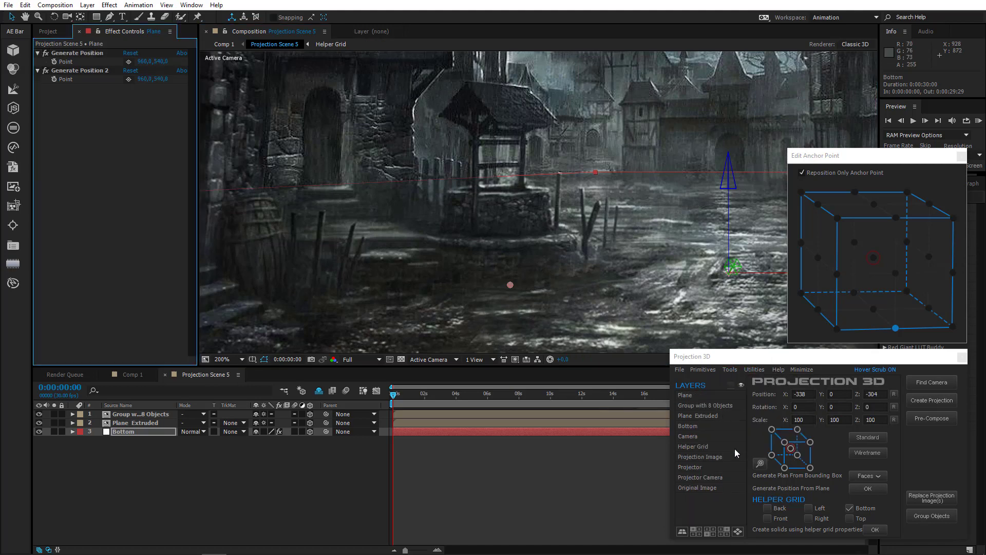
pyautogui.scroll(-4, 513, 284)
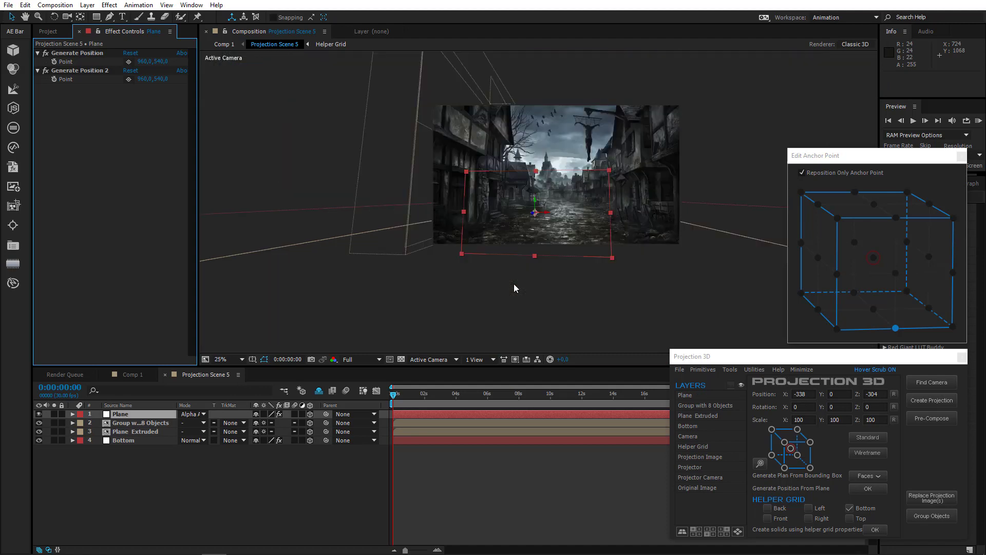
pyautogui.click(133, 415)
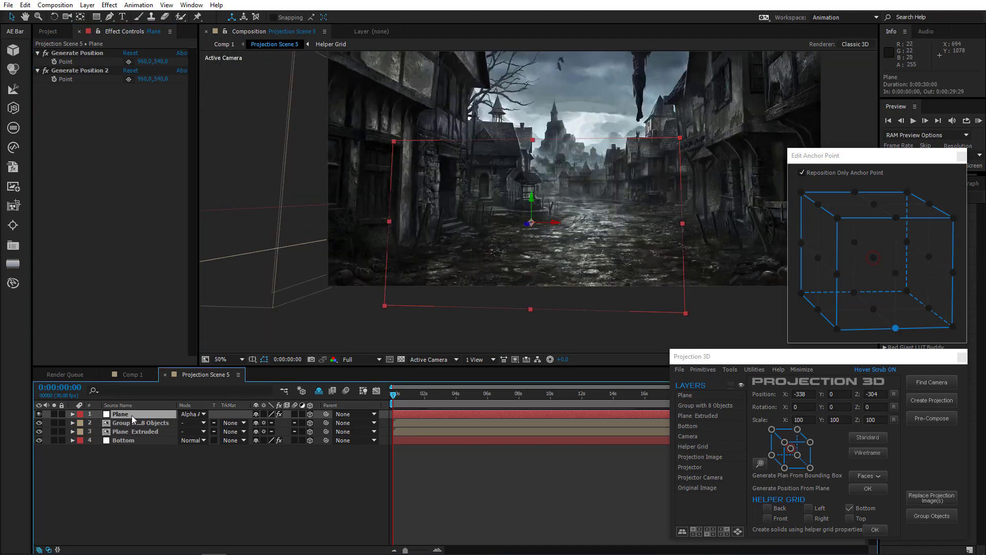
pyautogui.press('r')
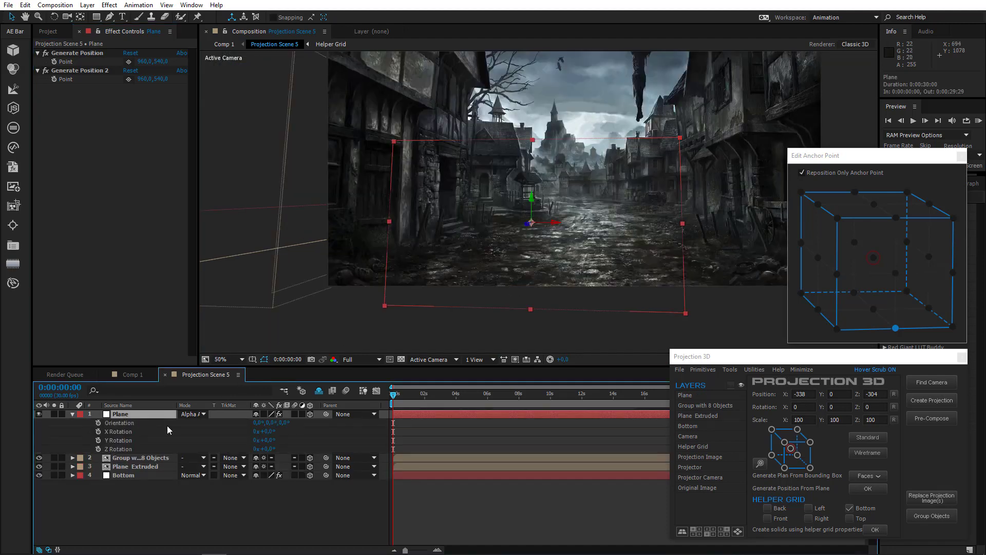
pyautogui.click(274, 435)
pyautogui.write('90')
pyautogui.press('Return')
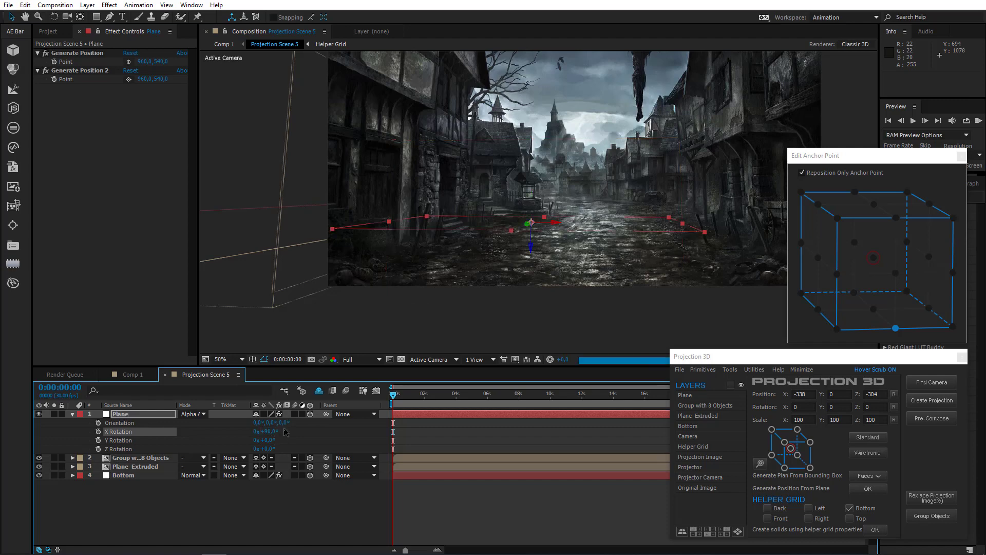
# Try the new plane's anchor at the front lower edge midpoint, and set it to the front upper edge midpoint
pyautogui.click(895, 327)
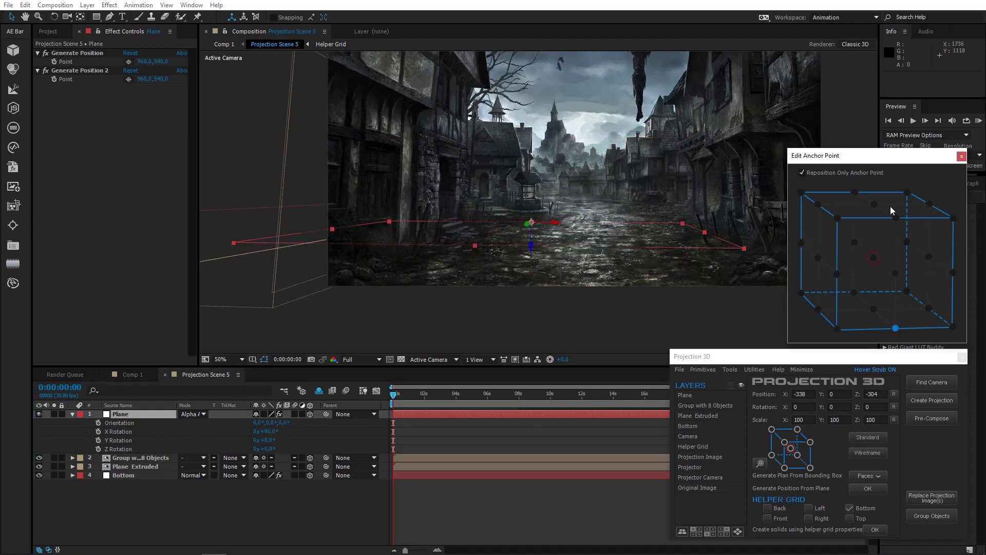
pyautogui.click(895, 218)
pyautogui.press('.')
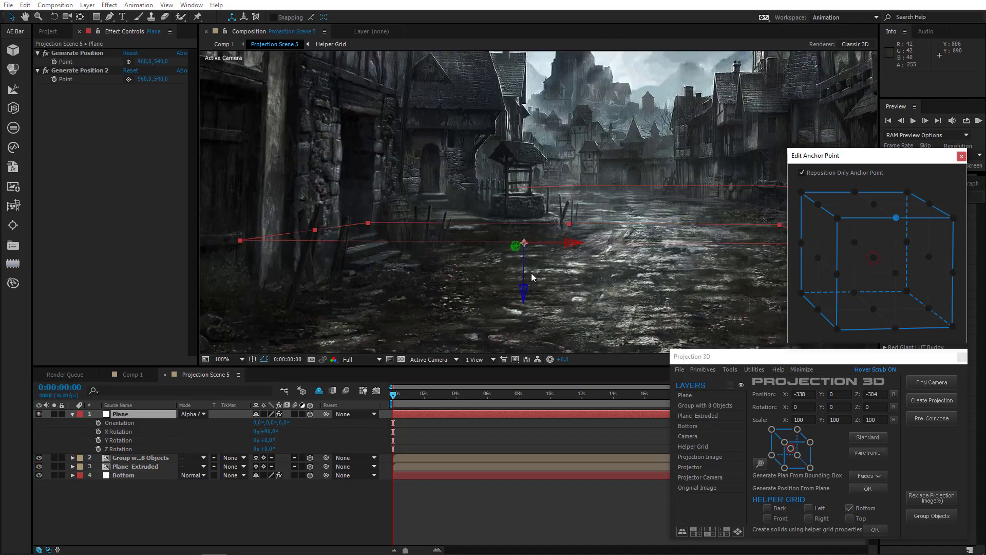
# Raise the horizontal plane in front of the well to about Y -58.9 and stretch its Y scale to 141%
pyautogui.scroll(1, 531, 283)
pyautogui.moveTo(531, 283); pyautogui.dragTo(559, 228)
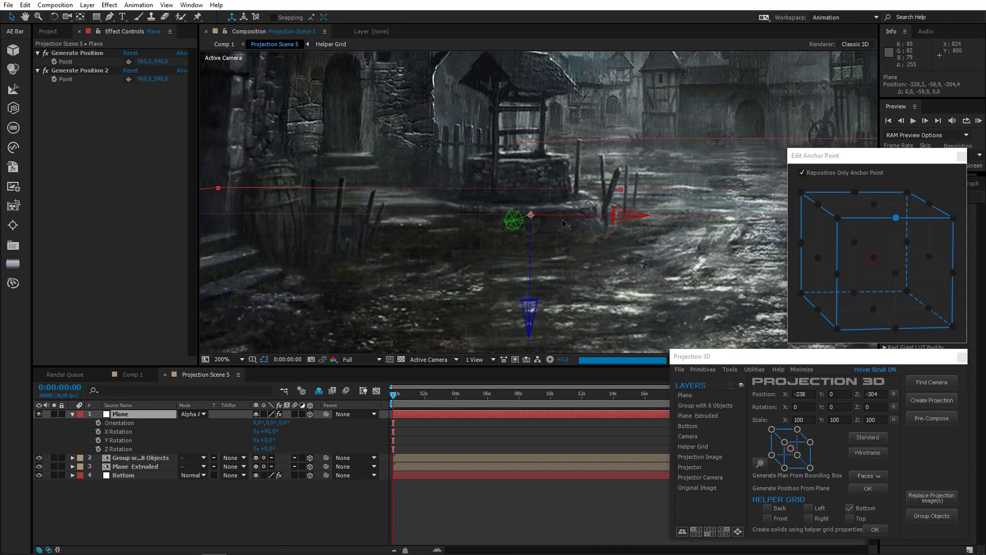
pyautogui.moveTo(478, 231); pyautogui.dragTo(407, 287)
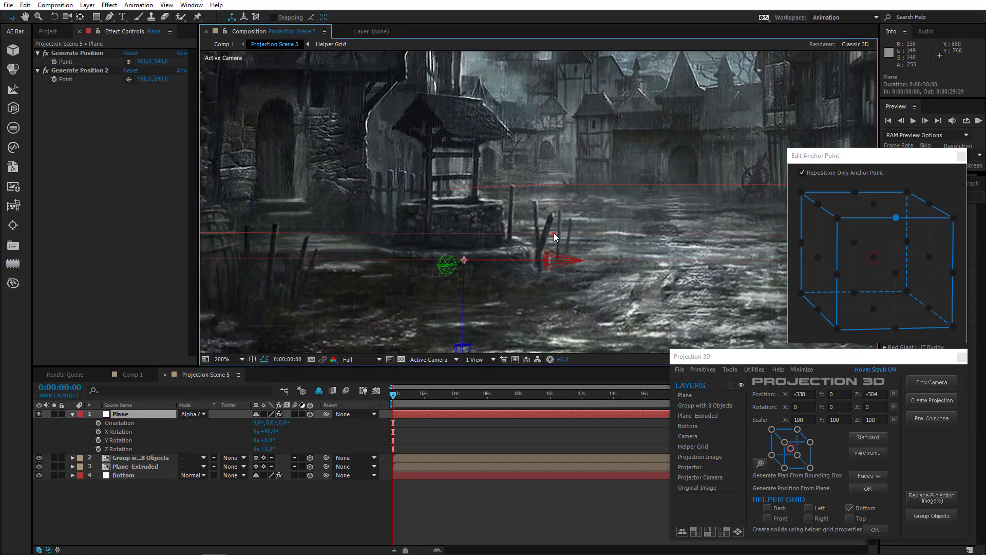
pyautogui.moveTo(559, 239); pyautogui.dragTo(556, 226)
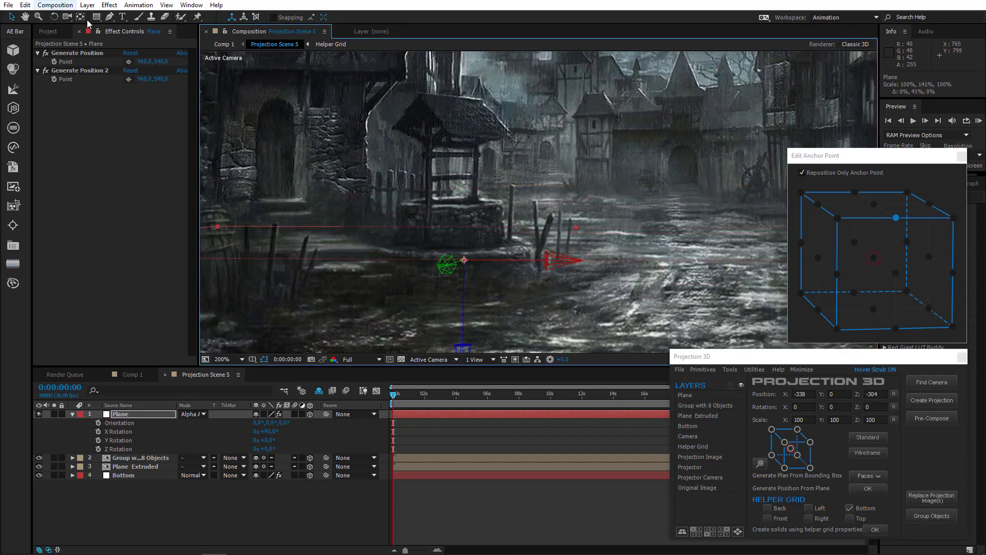
# Draw a closed 13-point mask on the plane around the raised ground at the well's base and the house steps, and refine its back edge
pyautogui.click(109, 18)
pyautogui.click(464, 260)
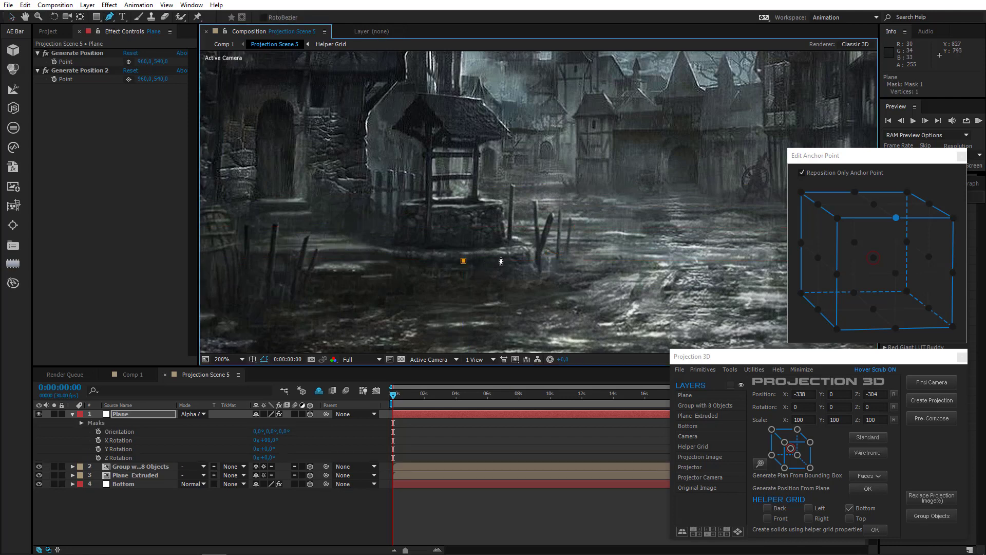
pyautogui.click(531, 252)
pyautogui.click(400, 225)
pyautogui.click(370, 223)
pyautogui.click(242, 229)
pyautogui.moveTo(381, 218); pyautogui.dragTo(558, 185)
pyautogui.click(337, 207)
pyautogui.click(427, 220)
pyautogui.click(554, 217)
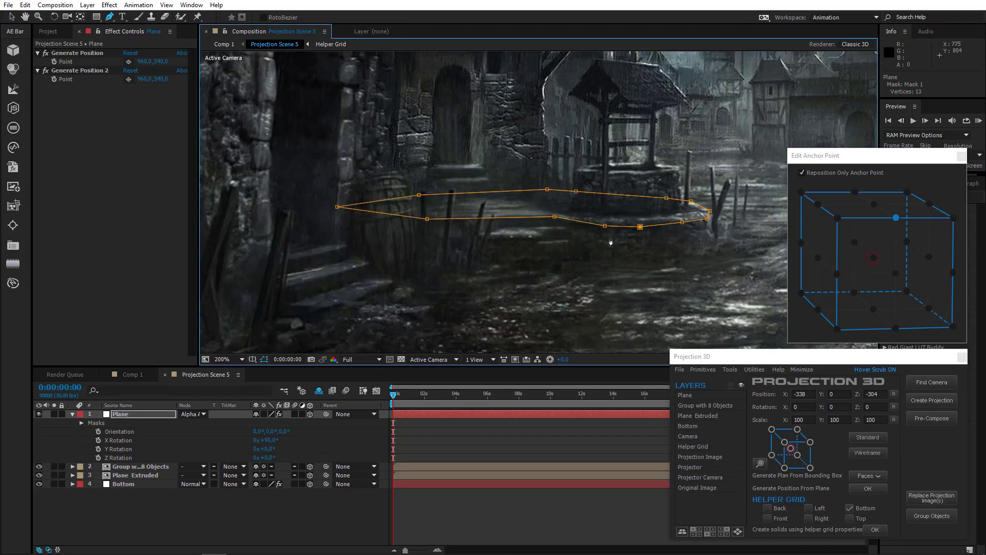
pyautogui.keyDown('ctrl'); pyautogui.moveTo(547, 189); pyautogui.dragTo(547, 191); pyautogui.keyUp('ctrl')
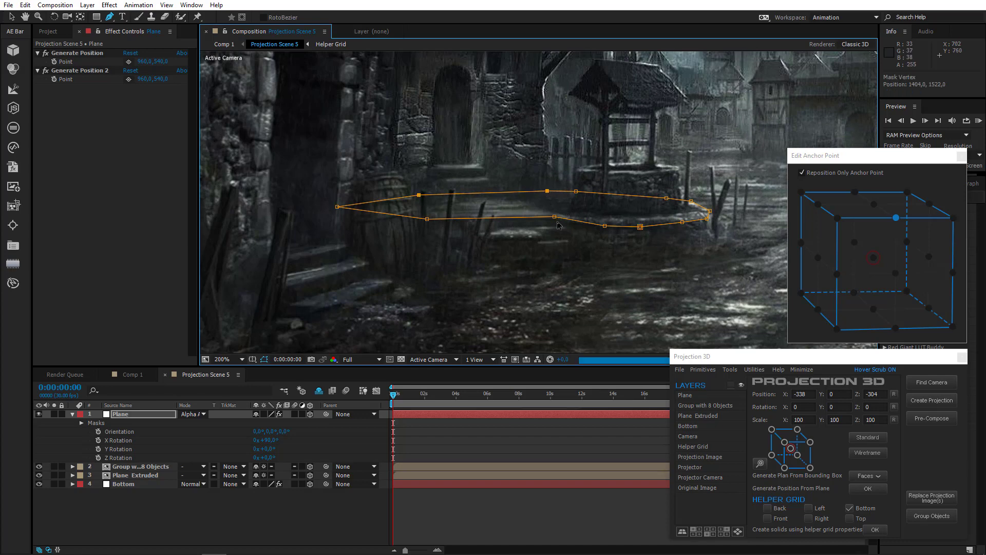
# Extrude Mask 1 of the plane with a depth size of 100, keeping the mask
pyautogui.click(124, 414)
pyautogui.press('m')
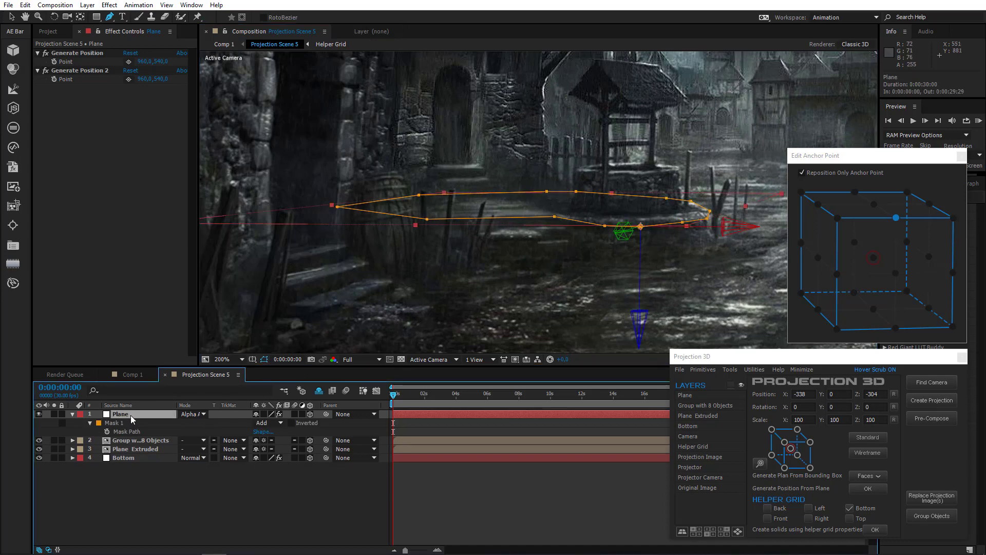
pyautogui.click(122, 423)
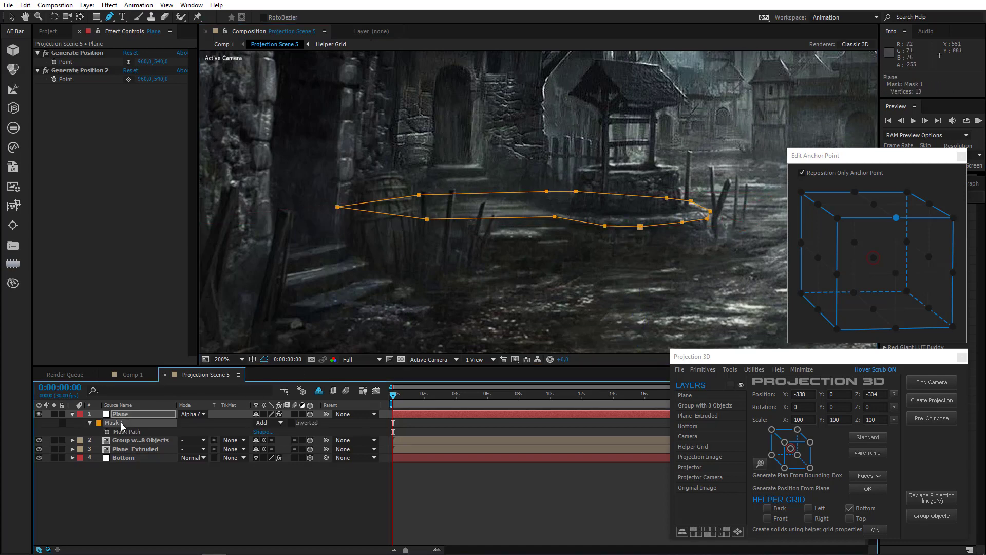
pyautogui.click(730, 370)
pyautogui.click(741, 381)
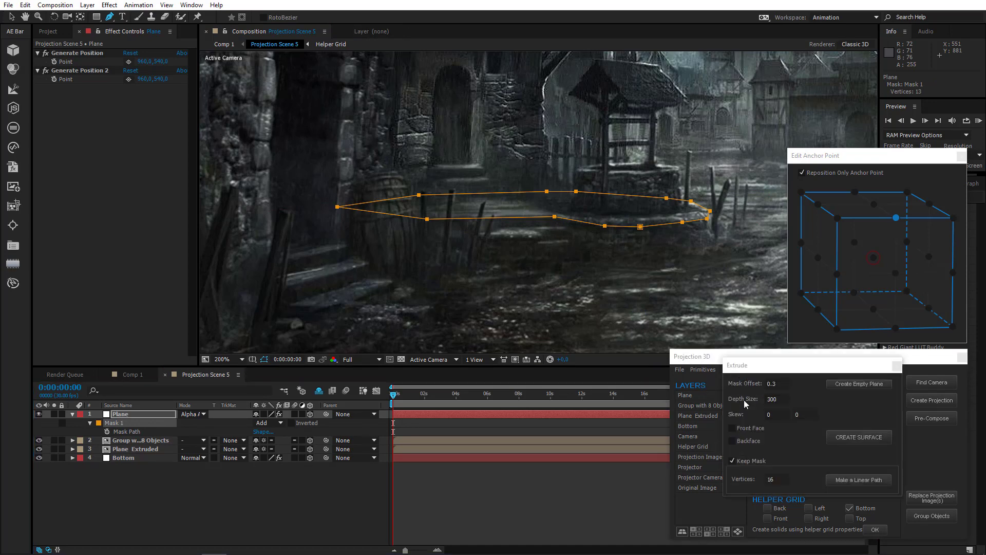
pyautogui.click(781, 399)
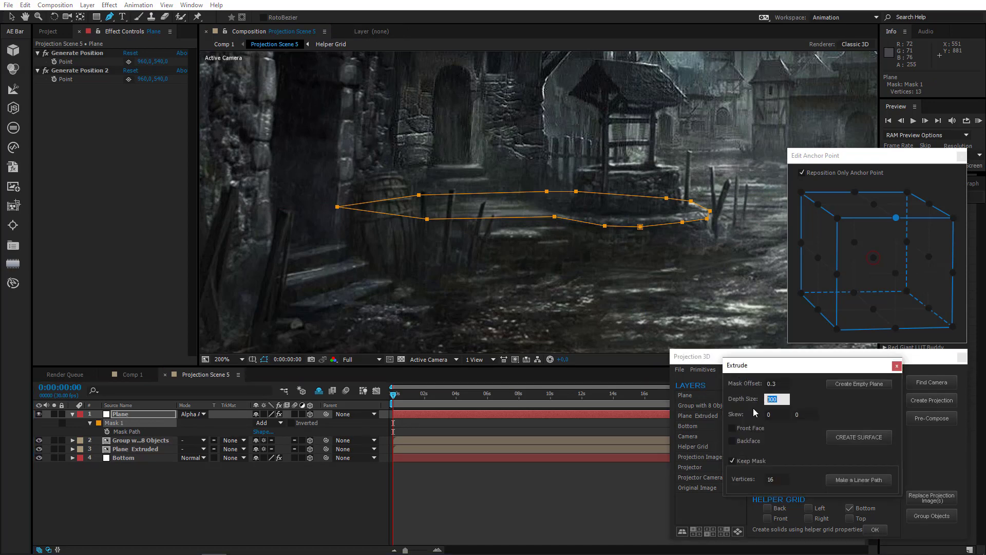
pyautogui.write('100')
pyautogui.click(867, 436)
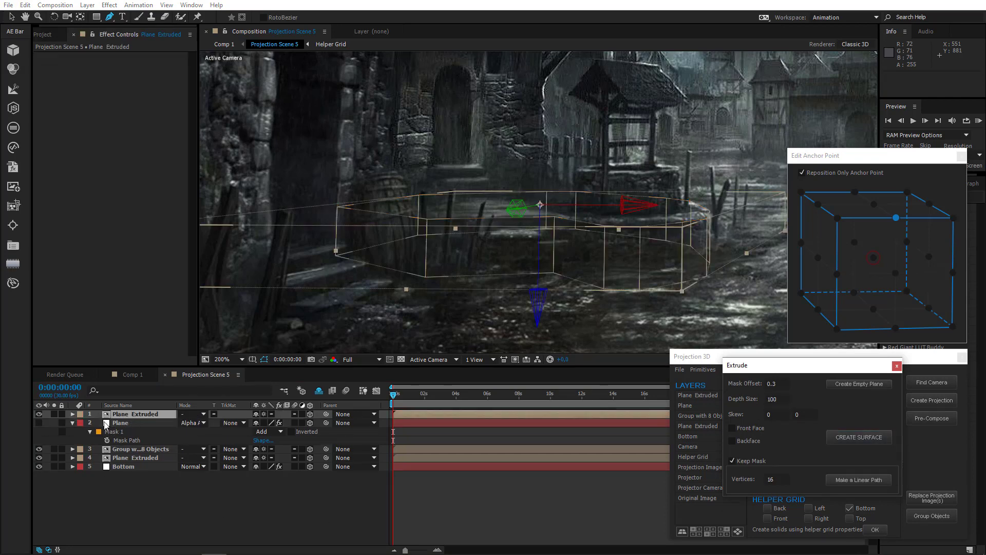
# Move the masked Plane layer above its extrusion, turn on its visibility, and inspect the raised ground in Custom View 1
pyautogui.moveTo(128, 430); pyautogui.dragTo(128, 415)
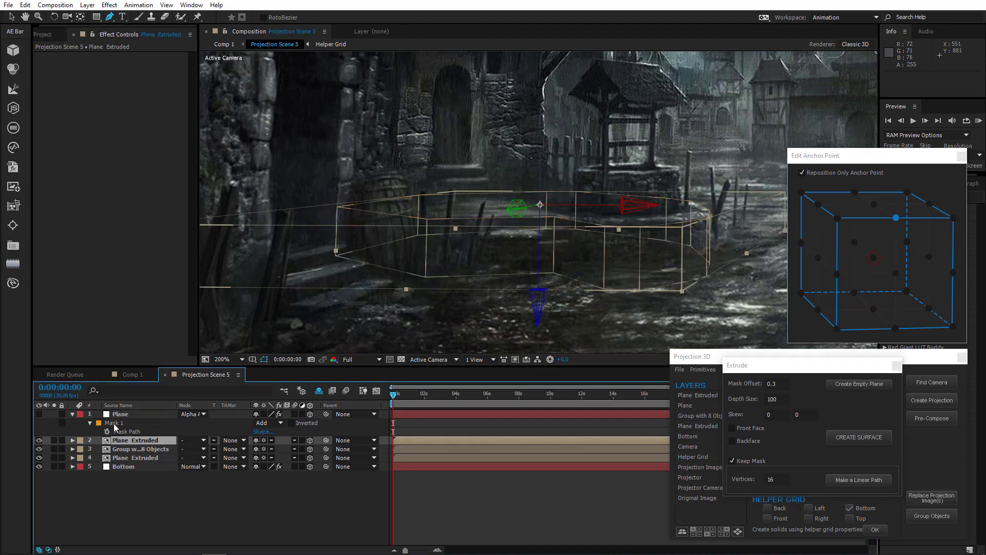
pyautogui.click(128, 415)
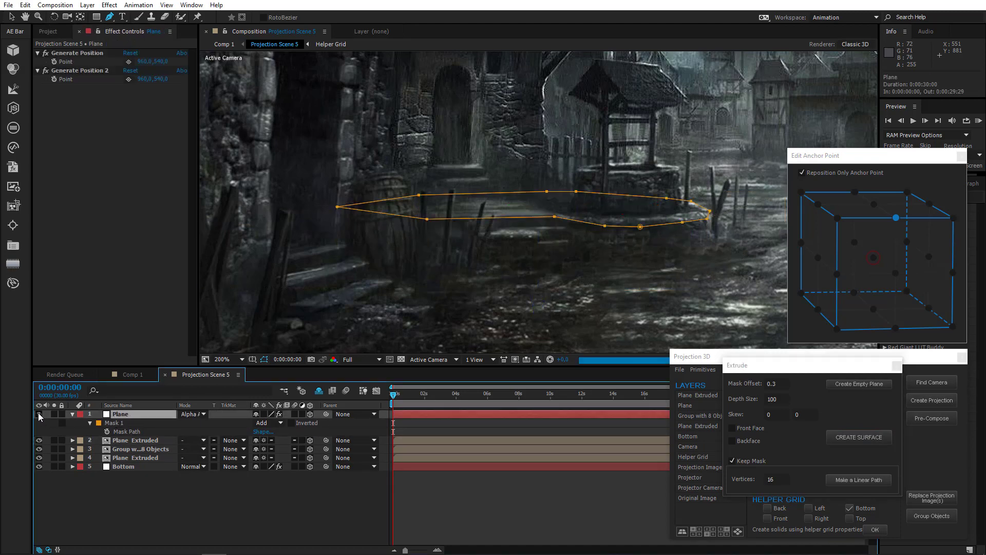
pyautogui.click(426, 354)
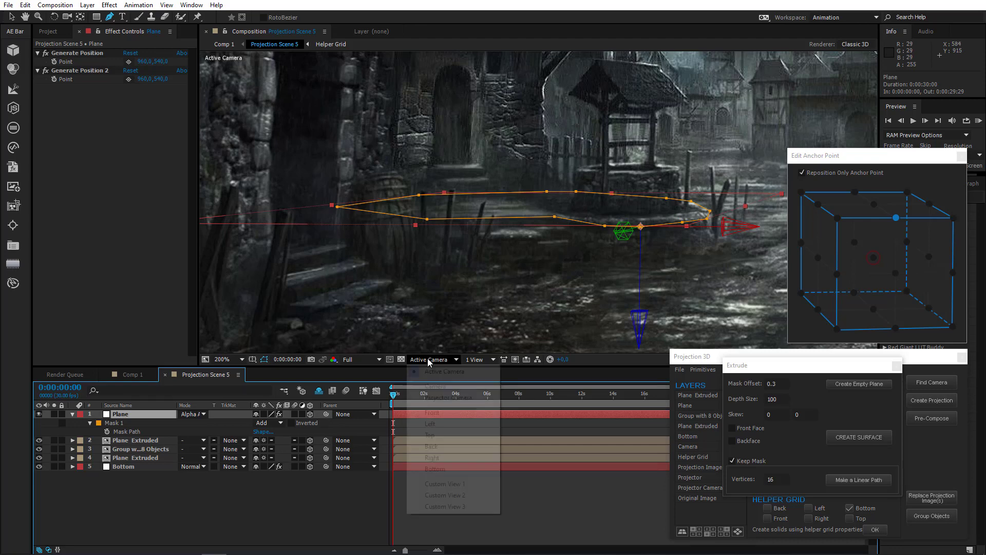
pyautogui.click(426, 484)
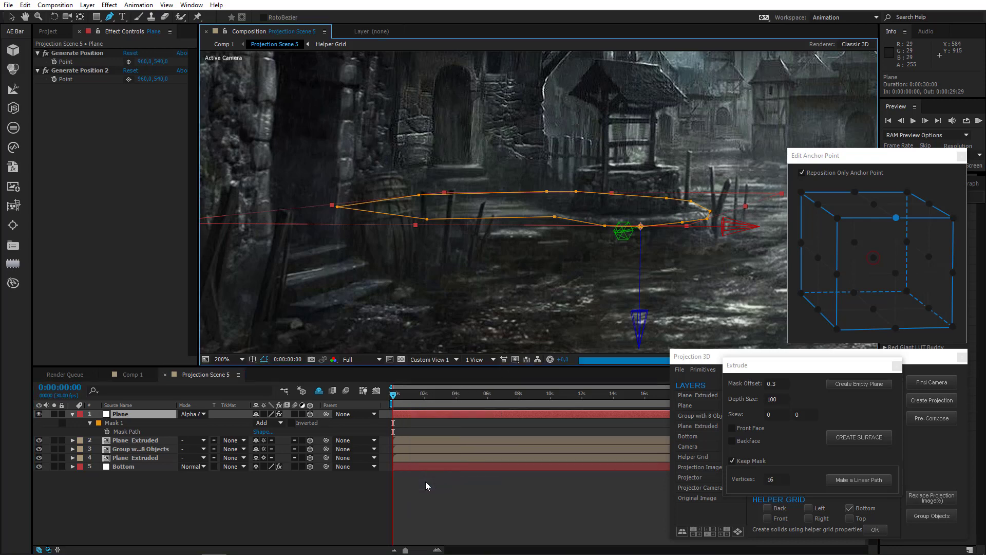
pyautogui.press('c')
pyautogui.moveTo(633, 164); pyautogui.dragTo(525, 260)
pyautogui.scroll(1, 512, 256)
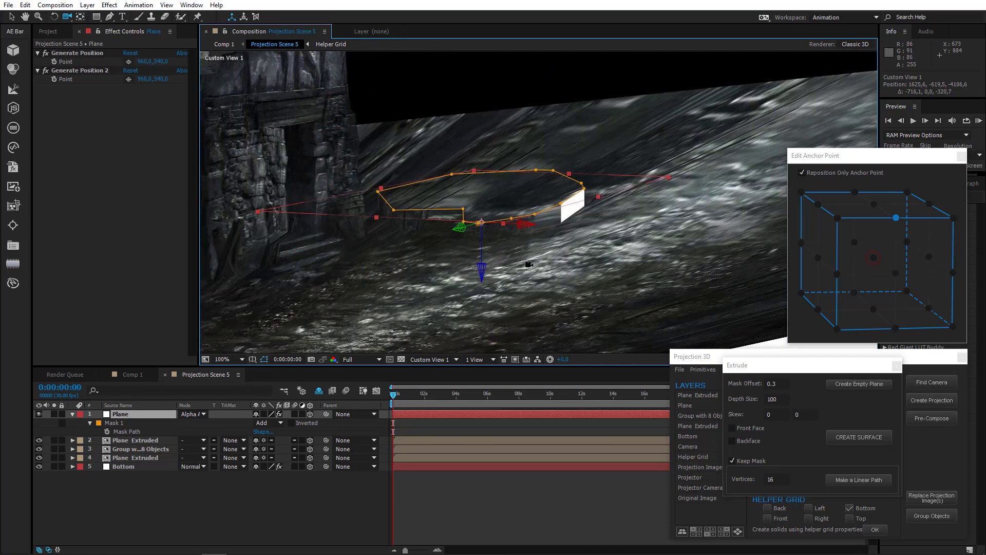
pyautogui.click(434, 359)
pyautogui.click(439, 372)
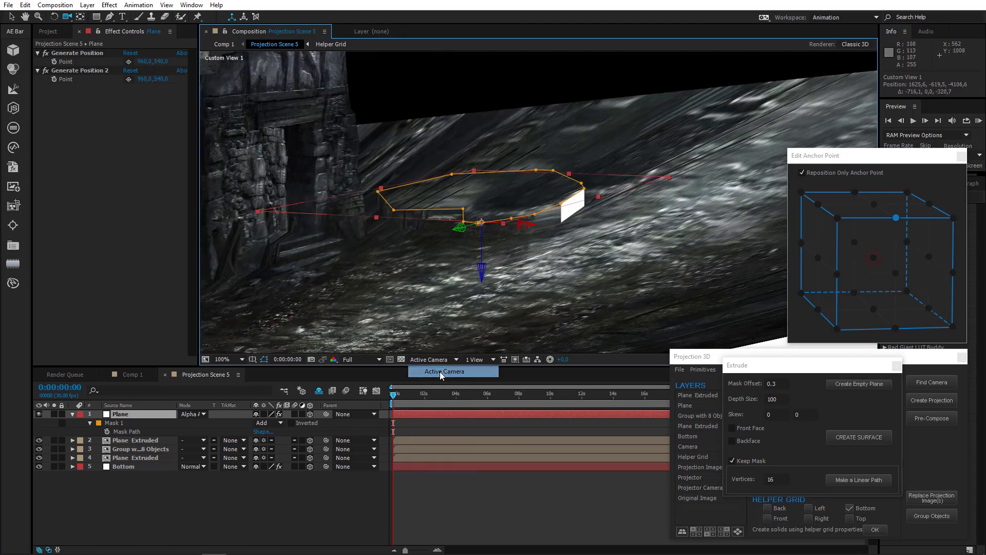
# Extend the mask's far-left point outward behind the barrel to the left house's wall
pyautogui.press('v')
pyautogui.scroll(1, 471, 285)
pyautogui.moveTo(471, 283); pyautogui.dragTo(415, 328)
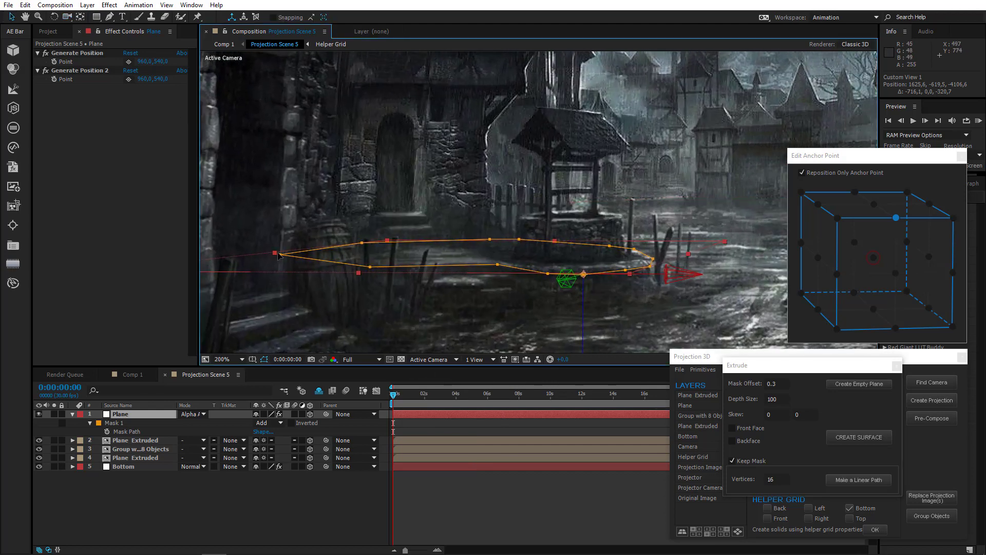
pyautogui.moveTo(281, 254); pyautogui.dragTo(232, 247)
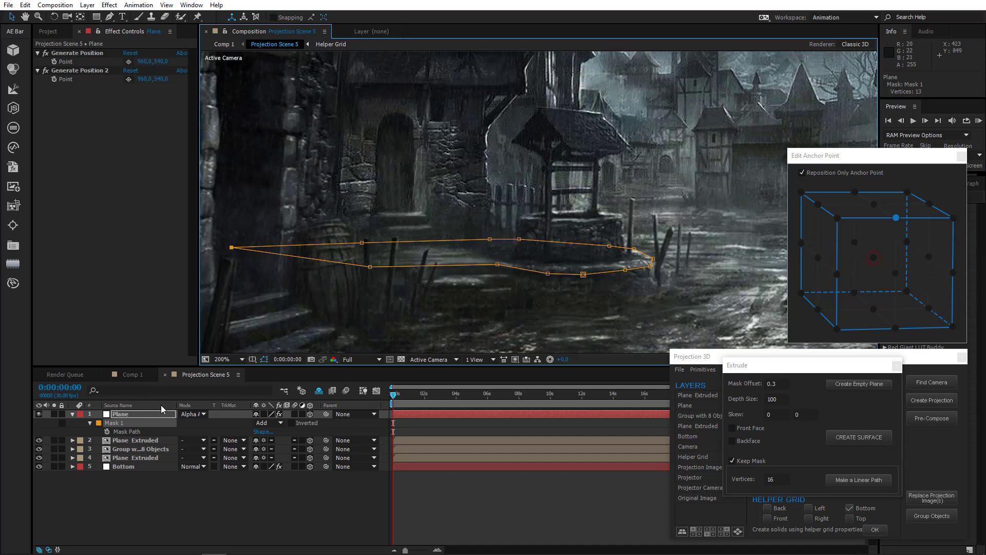
# Place the masked plane's first Generate Position point on the mask's back edge at 437.8, 1010.3 and generate a plane from it
pyautogui.click(129, 61)
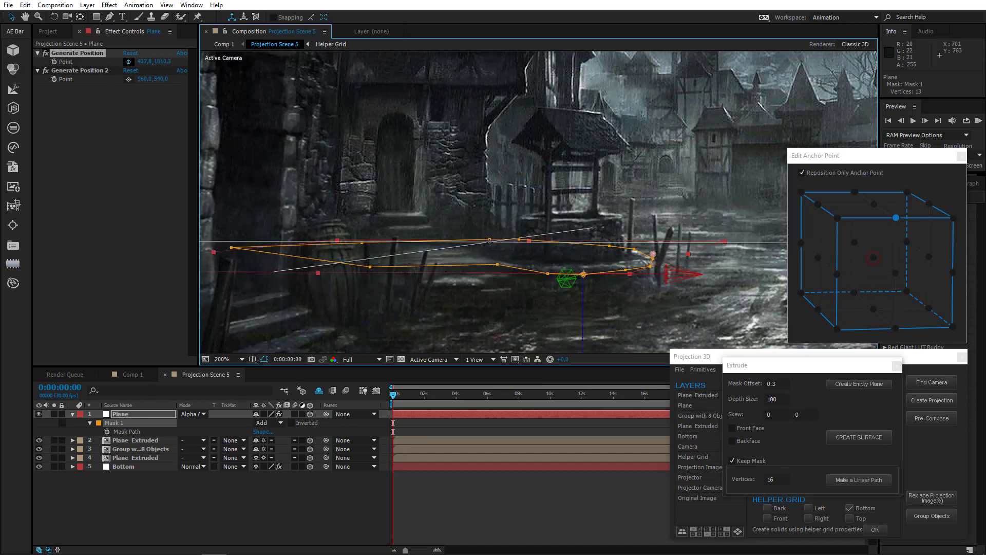
pyautogui.click(489, 242)
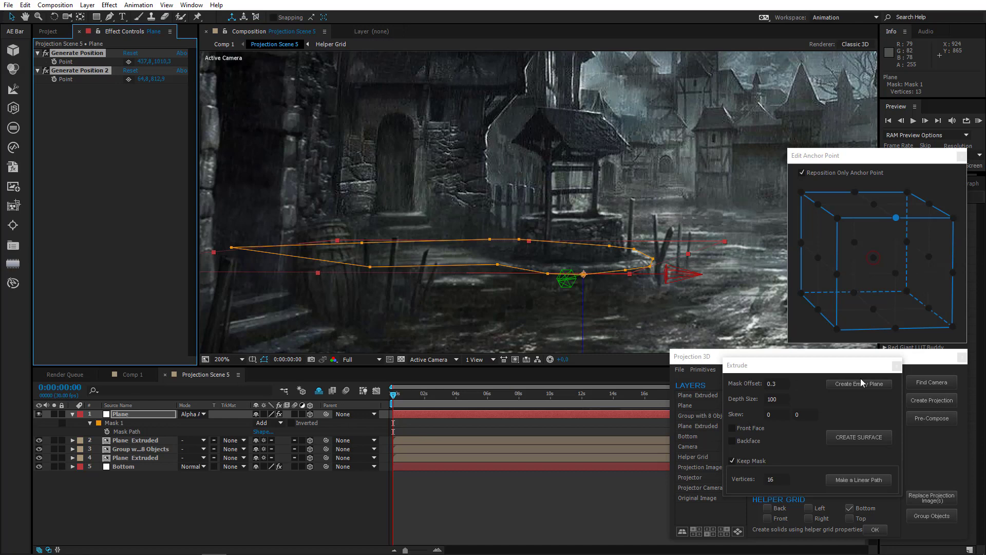
pyautogui.click(897, 365)
pyautogui.click(729, 369)
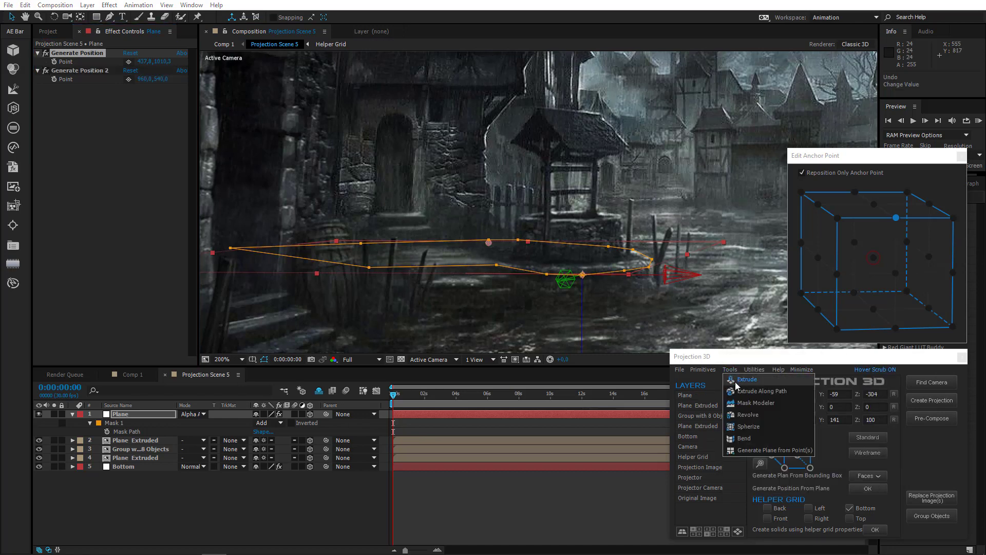
pyautogui.click(751, 450)
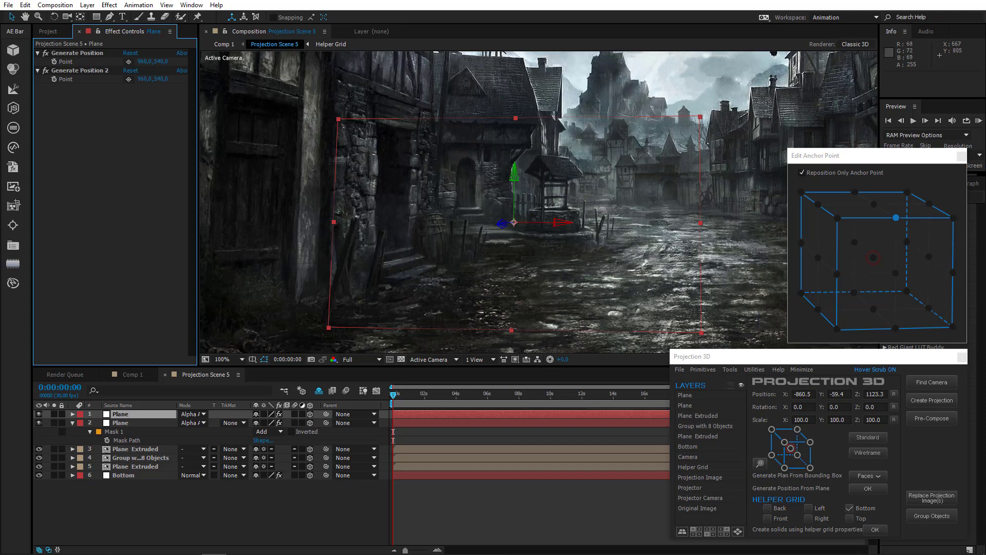
# Try the new upright plane's anchor at the front lower edge midpoint, and set it to the front lower-right corner
pyautogui.click(896, 327)
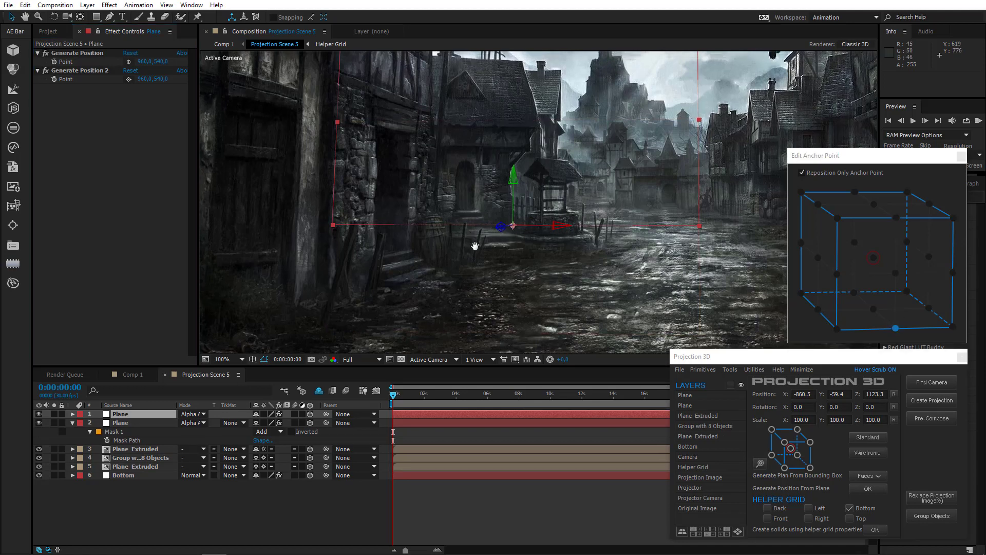
pyautogui.click(953, 326)
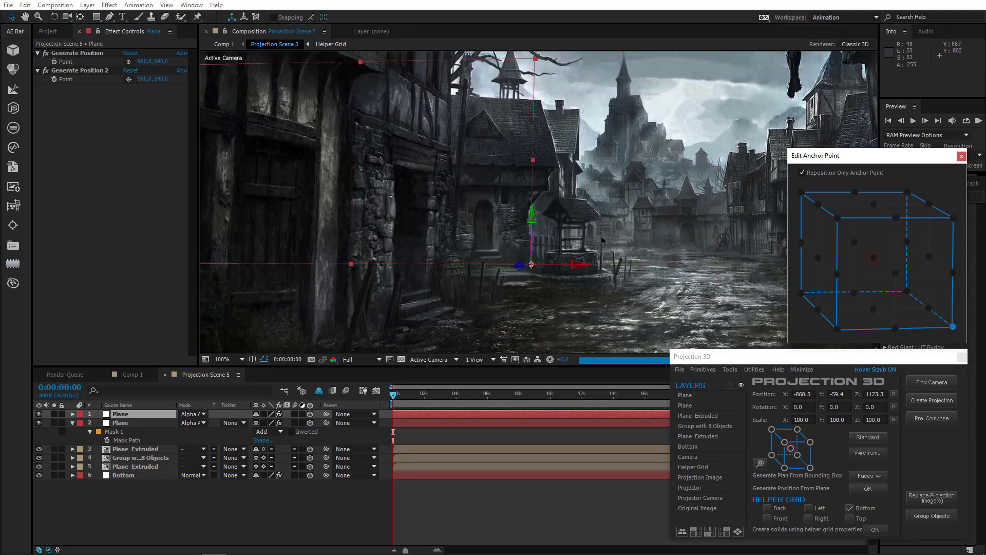
pyautogui.scroll(1, 564, 237)
pyautogui.moveTo(548, 177); pyautogui.dragTo(578, 113)
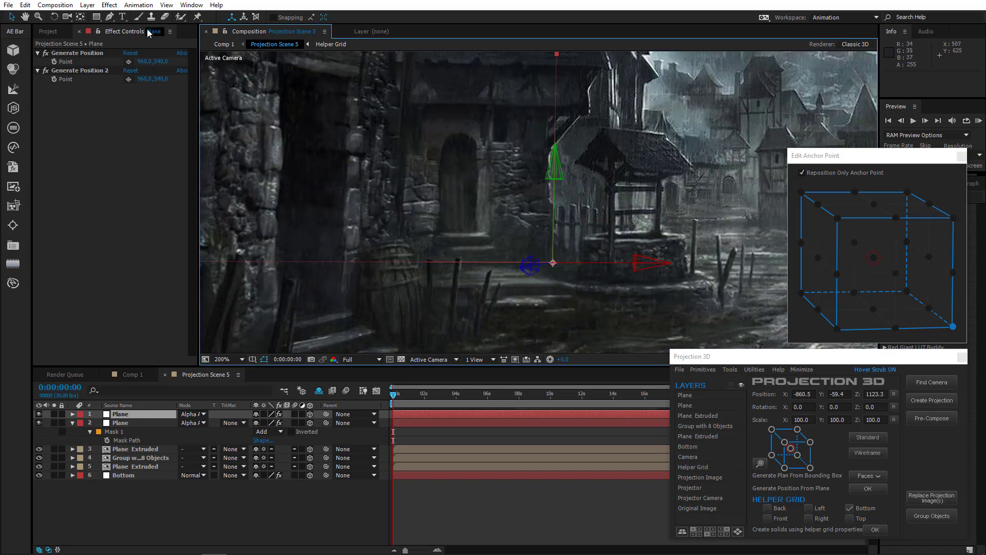
# Rotate the upright plane slightly about its vertical axis and lower it to about Y -52.4
pyautogui.click(54, 16)
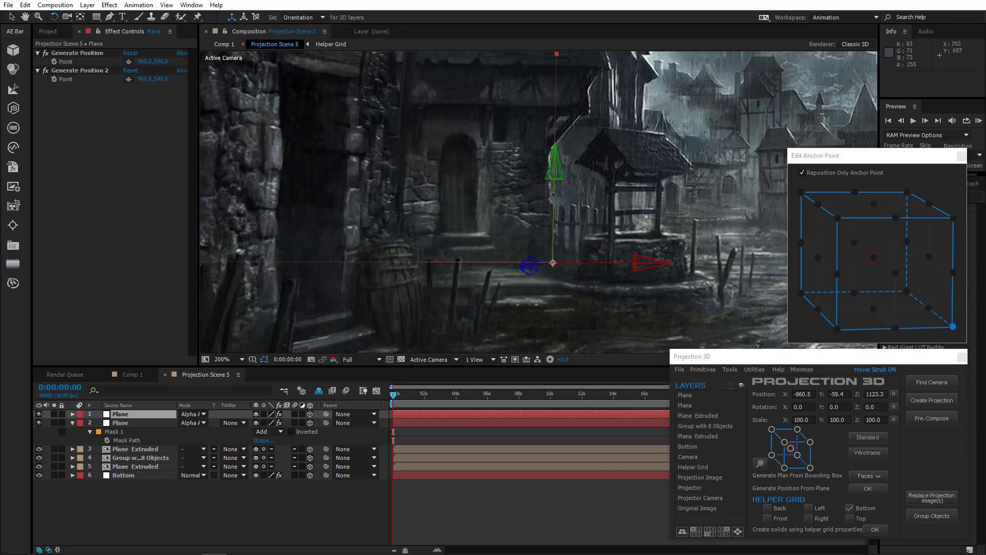
pyautogui.moveTo(554, 194)
pyautogui.mouseDown()
pyautogui.moveTo(521, 190)
pyautogui.moveTo(555, 200)
pyautogui.mouseUp()
pyautogui.click(12, 16)
# Check the upright plane in Custom View 1, and slide it along its X axis to about -696.4, -52.4, 1140.1
pyautogui.click(432, 359)
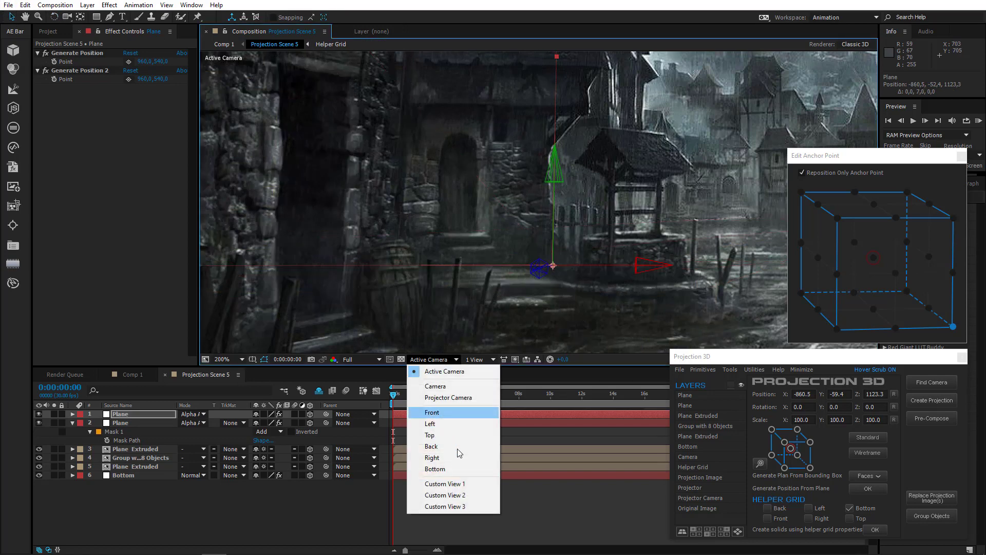
pyautogui.click(462, 484)
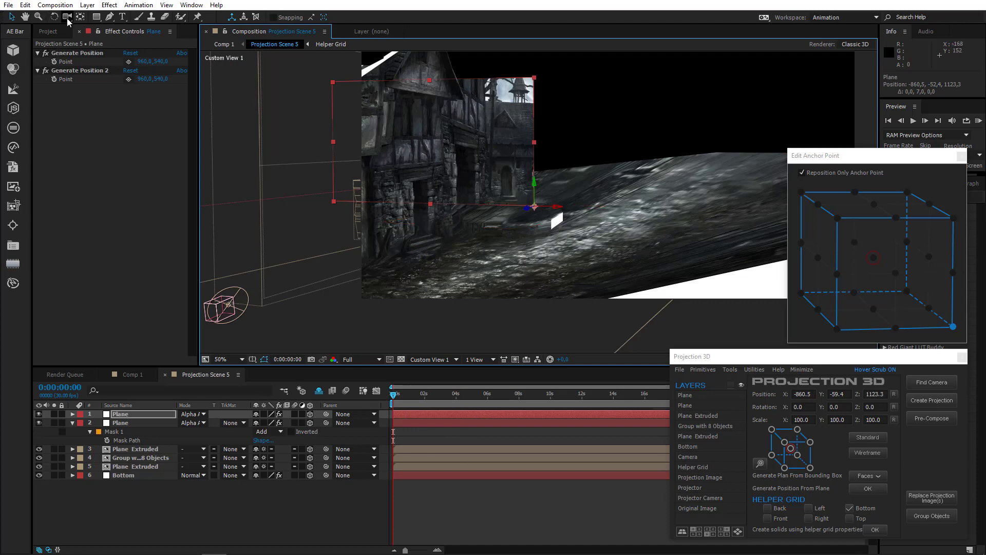
pyautogui.click(66, 16)
pyautogui.moveTo(499, 285); pyautogui.dragTo(430, 260)
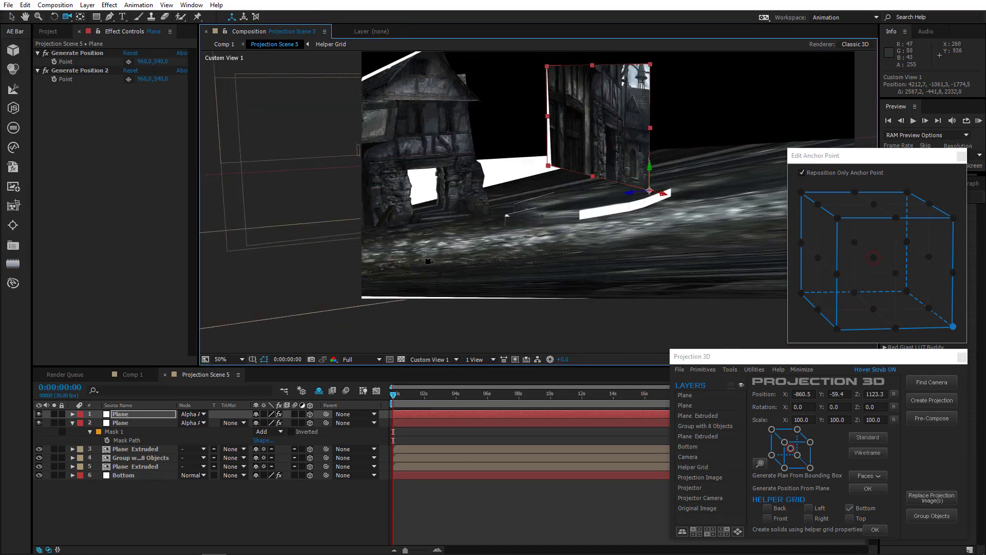
pyautogui.click(429, 359)
pyautogui.click(436, 370)
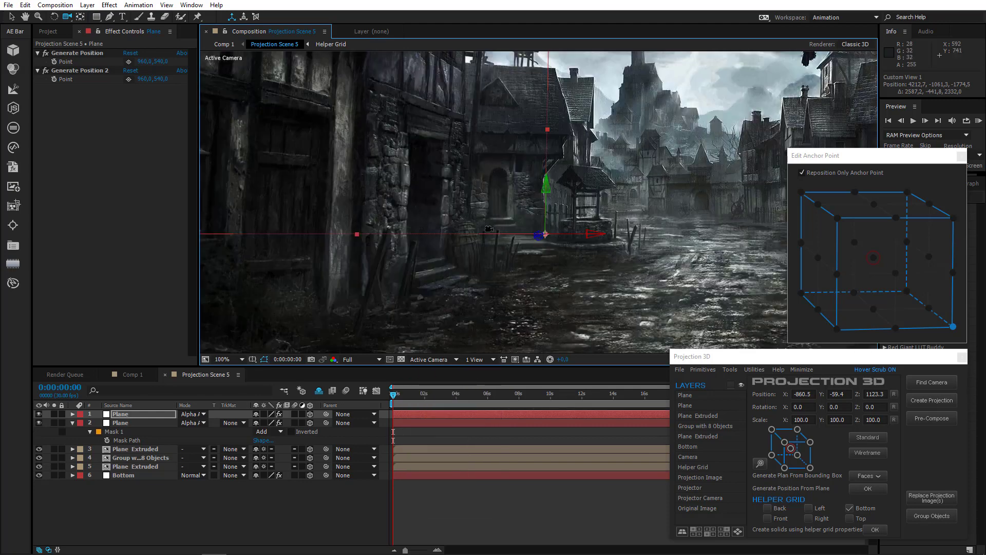
pyautogui.click(12, 17)
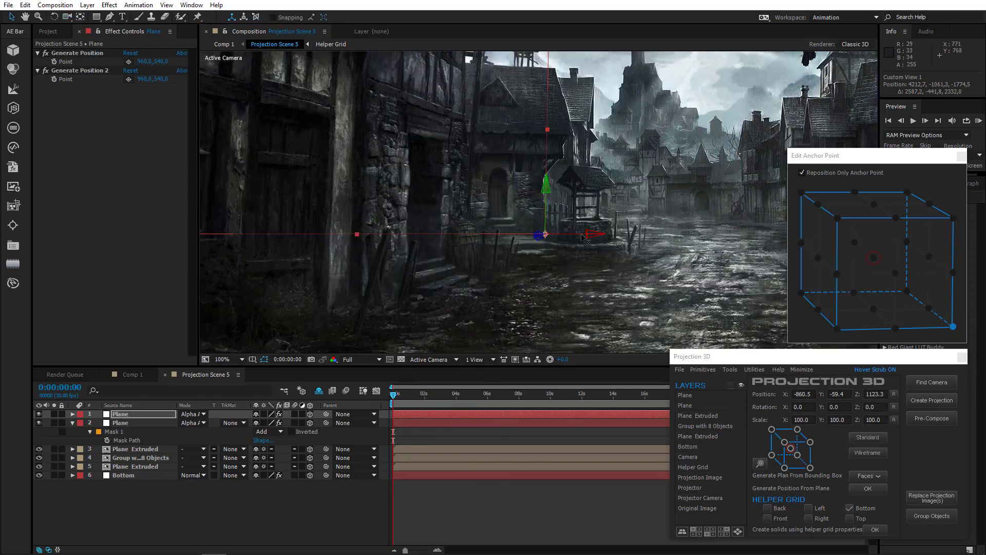
pyautogui.moveTo(600, 232); pyautogui.dragTo(668, 233)
# Start a mask on the upright plane with the Pen tool, tracing the house wall's edge upward from the ground beside the well
pyautogui.scroll(1, 512, 242)
pyautogui.moveTo(520, 247); pyautogui.dragTo(525, 257)
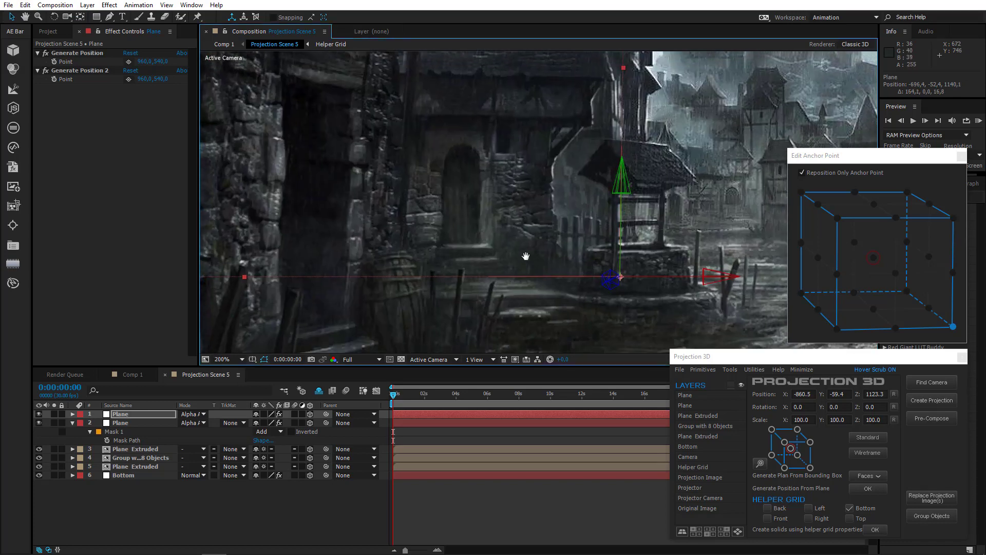
pyautogui.click(110, 17)
pyautogui.scroll(2, 474, 227)
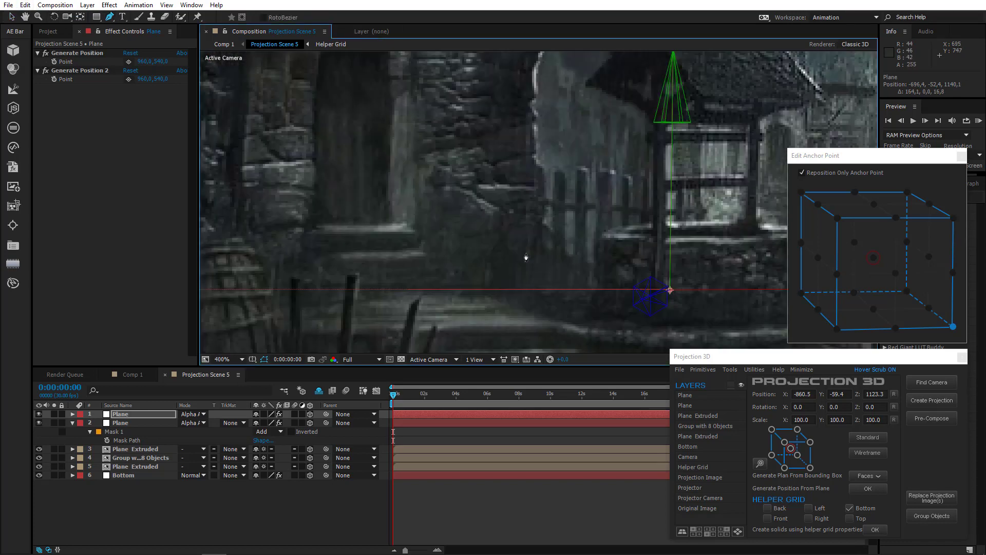
pyautogui.click(488, 252)
pyautogui.click(496, 173)
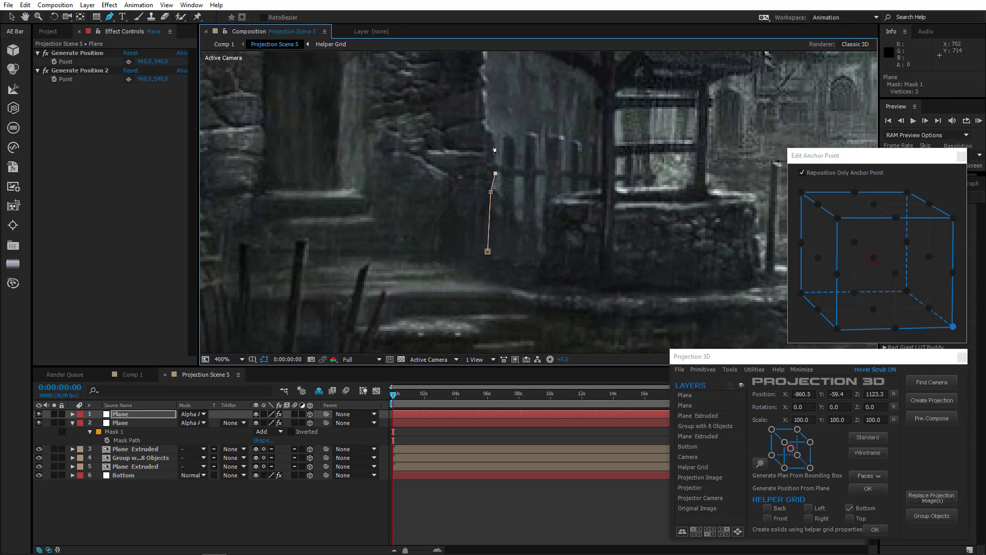
pyautogui.click(493, 135)
pyautogui.click(487, 121)
pyautogui.click(489, 81)
pyautogui.click(485, 72)
# Continue the wall mask up along the outer edge of the wooden bracket toward the roof's eave
pyautogui.moveTo(475, 93); pyautogui.dragTo(451, 272)
pyautogui.click(464, 214)
pyautogui.click(501, 163)
pyautogui.click(524, 138)
pyautogui.click(540, 135)
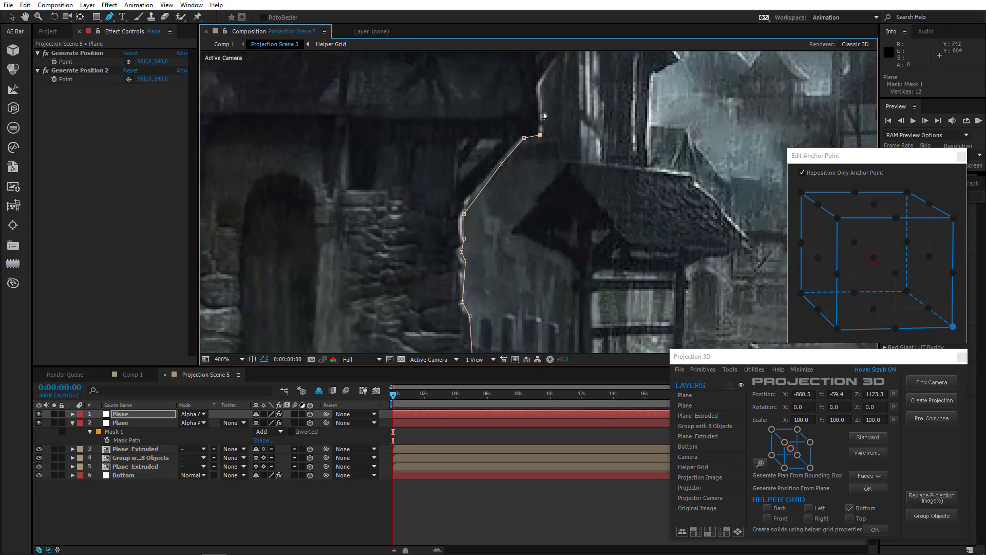
pyautogui.moveTo(543, 116); pyautogui.dragTo(521, 224)
pyautogui.click(521, 224)
pyautogui.click(519, 193)
# Close the wall mask by running it along the eave, down behind the foreground house, and back along the ground line
pyautogui.moveTo(548, 153); pyautogui.dragTo(944, 180)
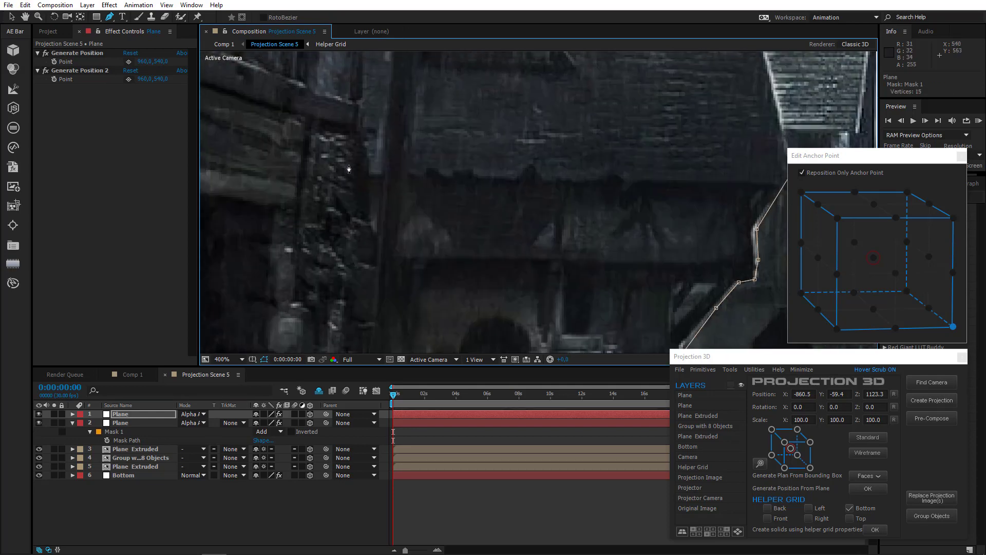
pyautogui.click(345, 167)
pyautogui.scroll(-1, 360, 195)
pyautogui.moveTo(425, 307); pyautogui.dragTo(315, 172)
pyautogui.click(336, 256)
pyautogui.click(396, 257)
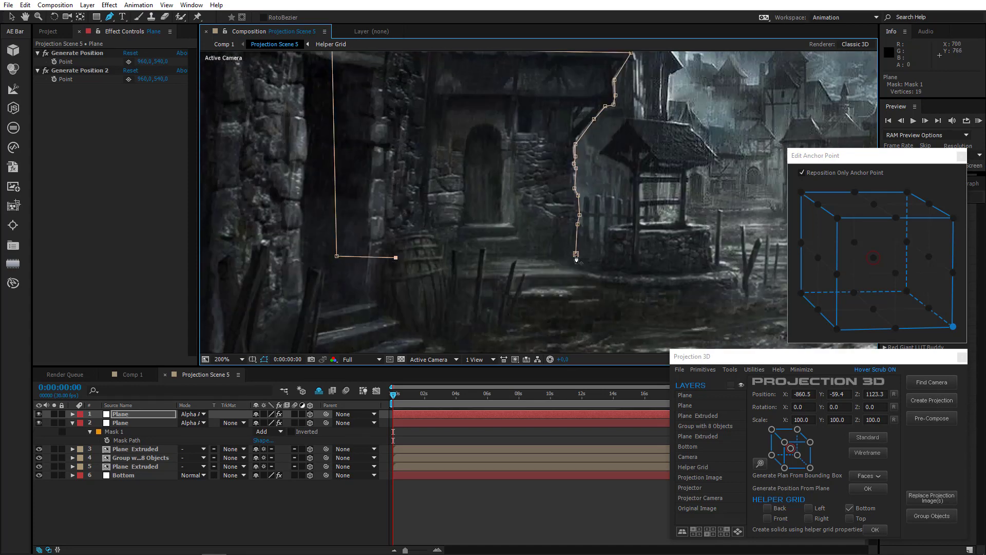
pyautogui.click(576, 254)
pyautogui.press(',')
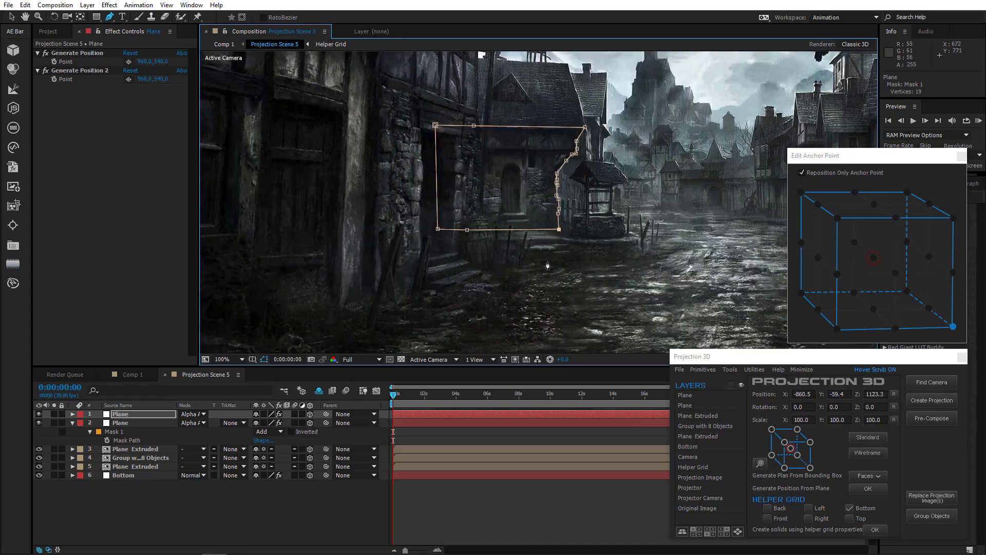
# Draw two small four-point masks around the gaps behind the wooden bracket under the eave
pyautogui.moveTo(537, 269); pyautogui.dragTo(410, 269)
pyautogui.moveTo(468, 168); pyautogui.dragTo(518, 219)
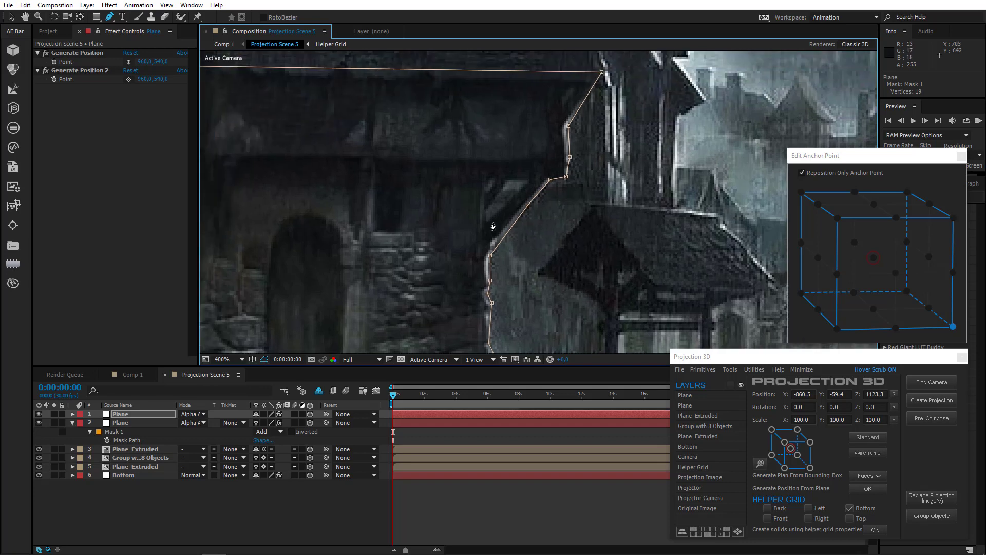
pyautogui.click(486, 223)
pyautogui.click(529, 181)
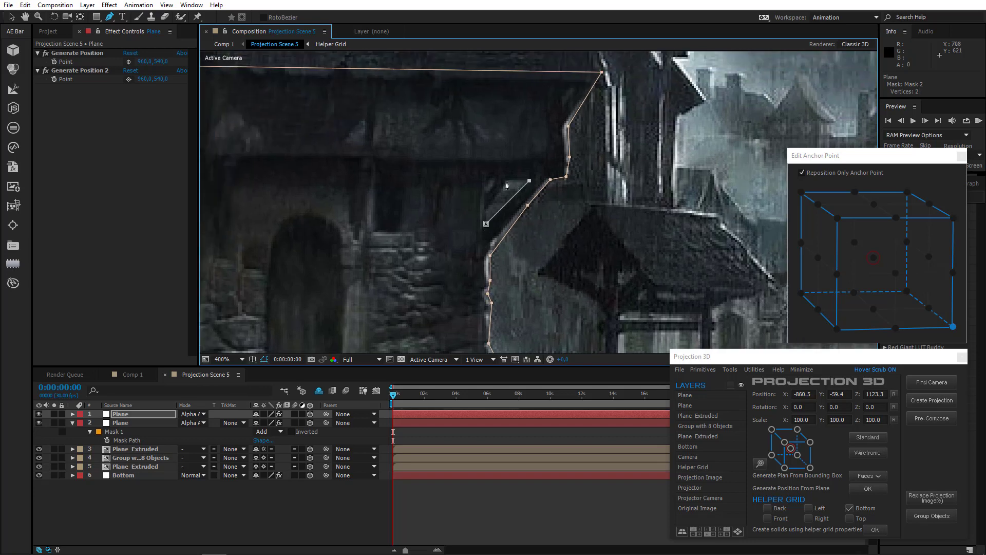
pyautogui.click(485, 211)
pyautogui.press('.')
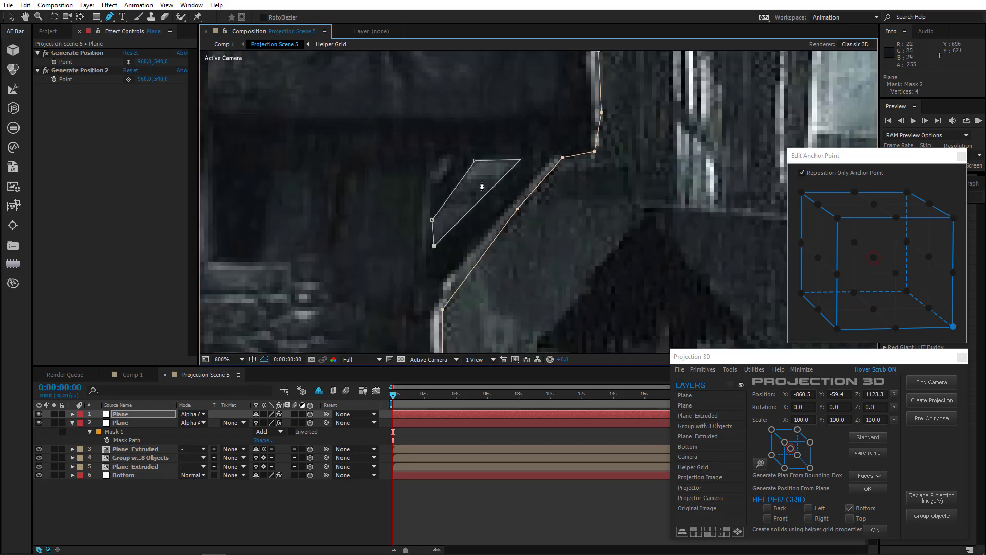
pyautogui.click(431, 183)
pyautogui.click(445, 170)
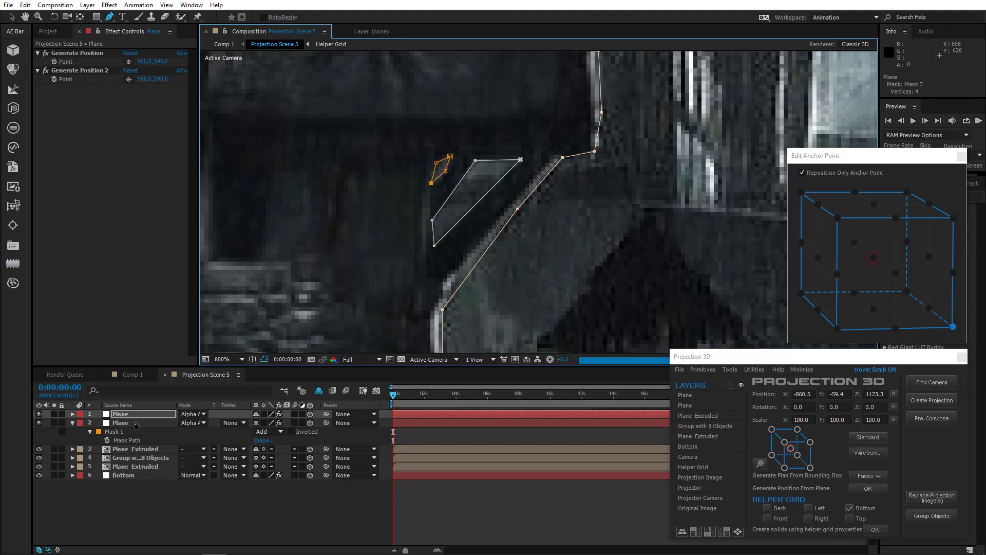
# Set Mask 2 and Mask 3 of the wall plane to Subtract, and check the cut-out with the layer soloed
pyautogui.click(127, 414)
pyautogui.press('m')
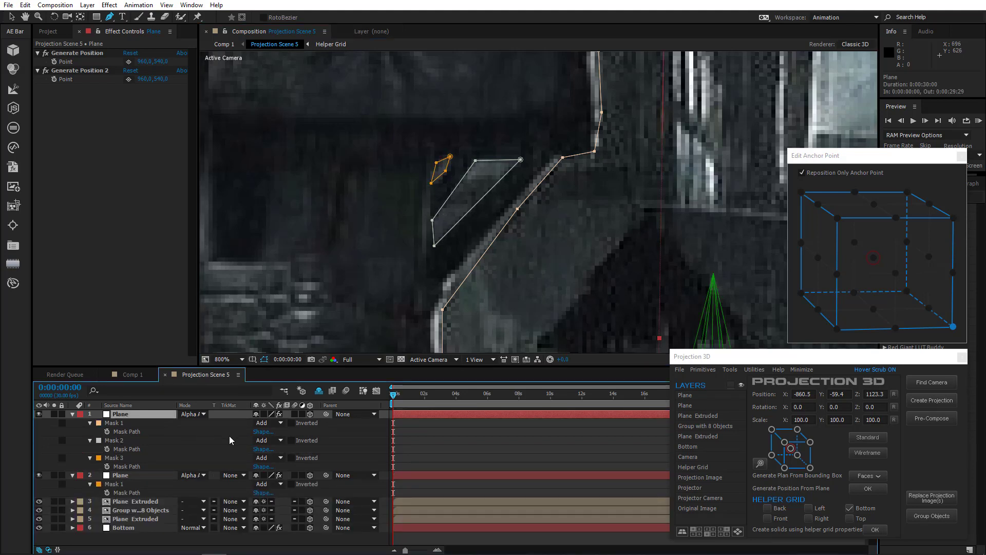
pyautogui.click(154, 442)
pyautogui.keyDown('shift'); pyautogui.click(146, 457); pyautogui.keyUp('shift')
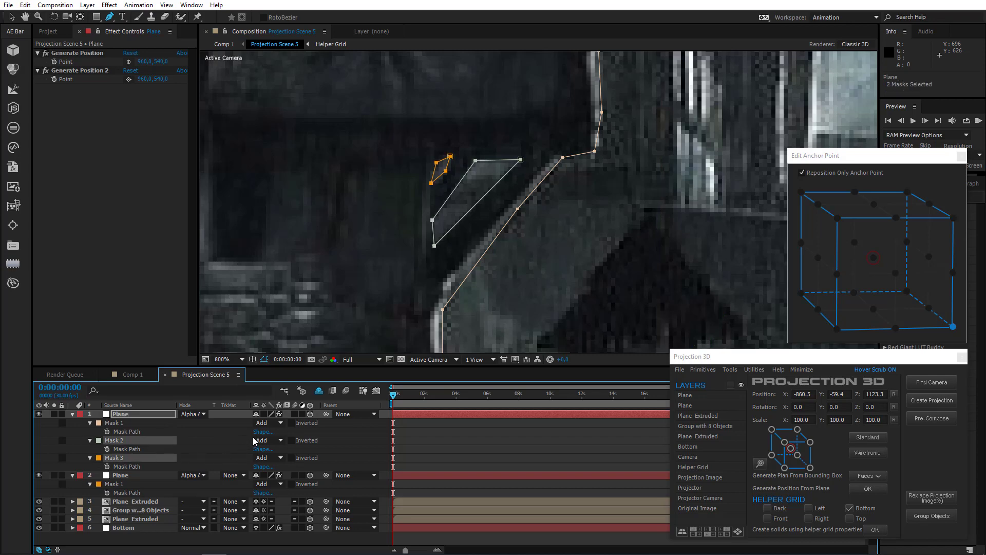
pyautogui.click(254, 441)
pyautogui.click(272, 475)
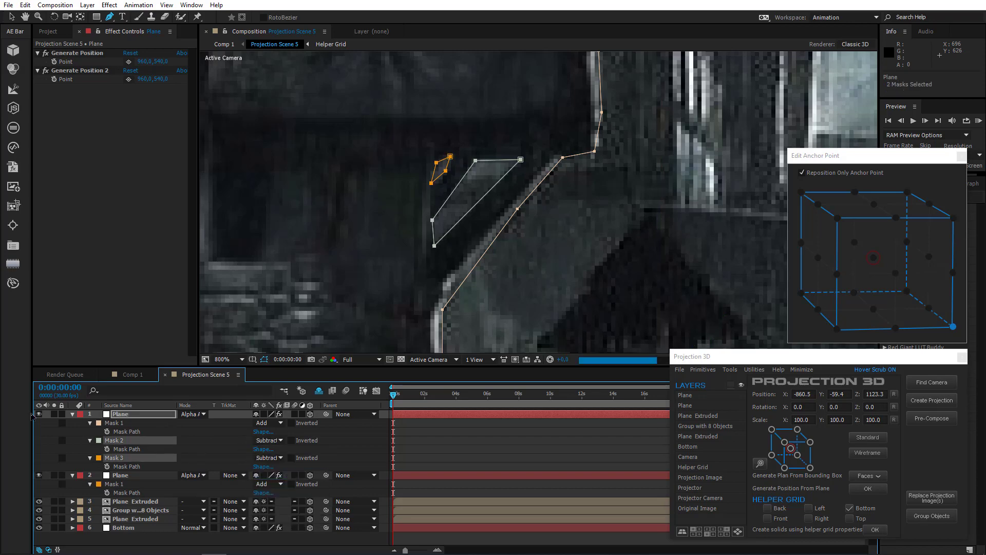
pyautogui.click(73, 414)
pyautogui.scroll(-3, 367, 262)
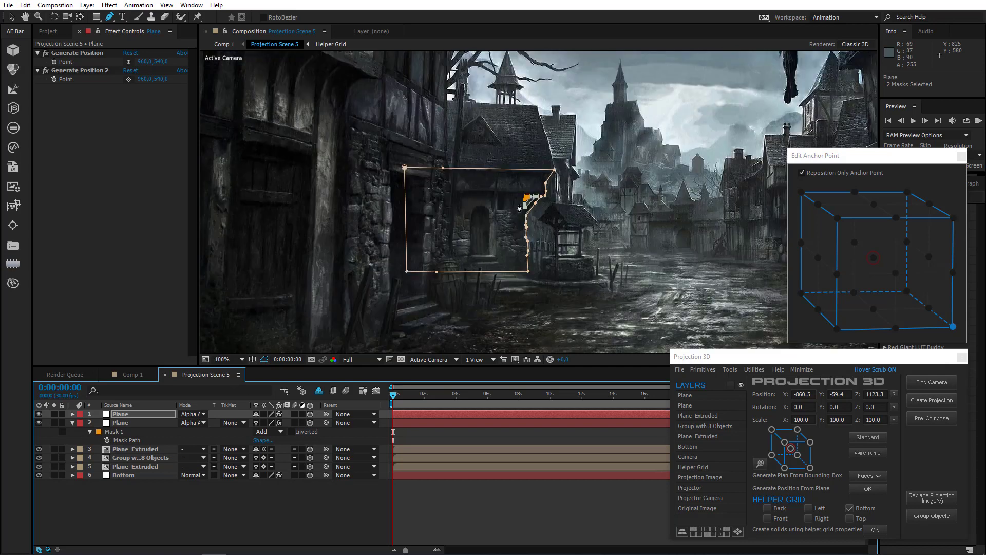
pyautogui.click(54, 414)
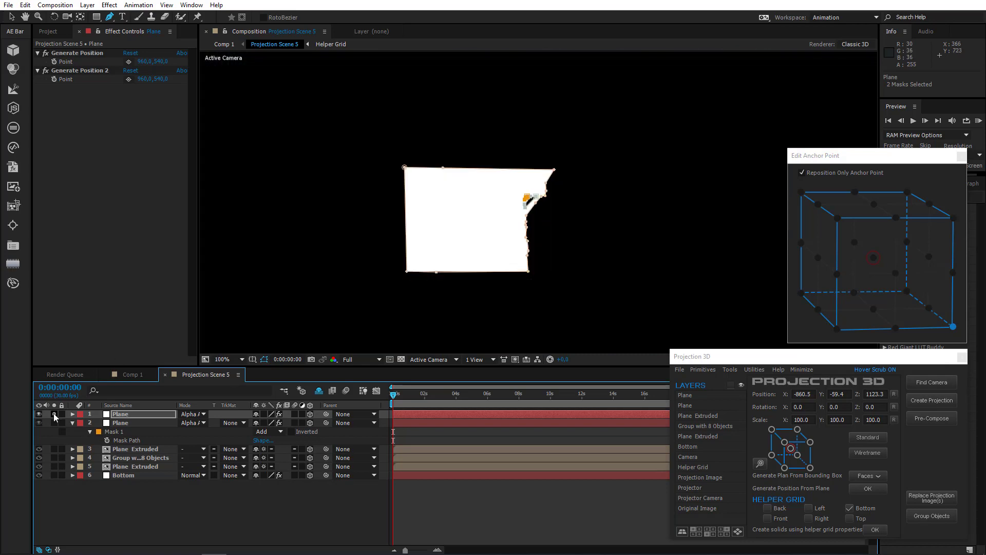
pyautogui.click(54, 414)
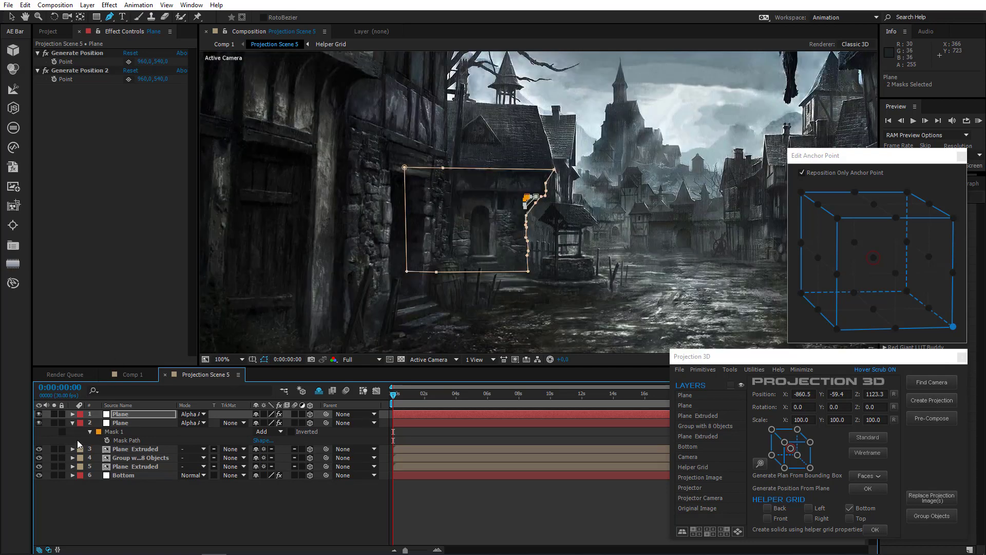
# Place the wall plane's first Generate Position point on the mask's eave corner at 1885.2, 555.6 and generate a plane from it
pyautogui.scroll(3, 500, 162)
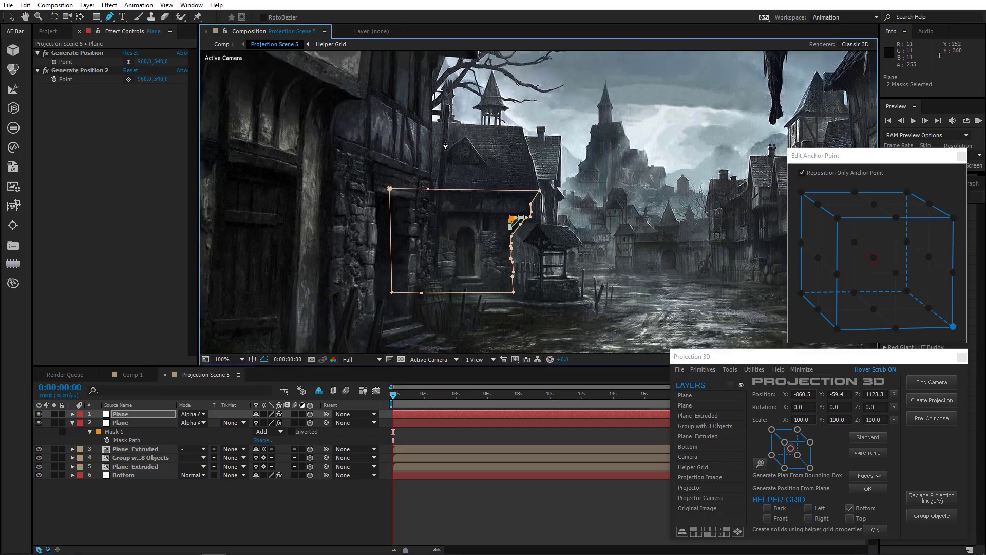
pyautogui.moveTo(465, 220); pyautogui.dragTo(591, 222)
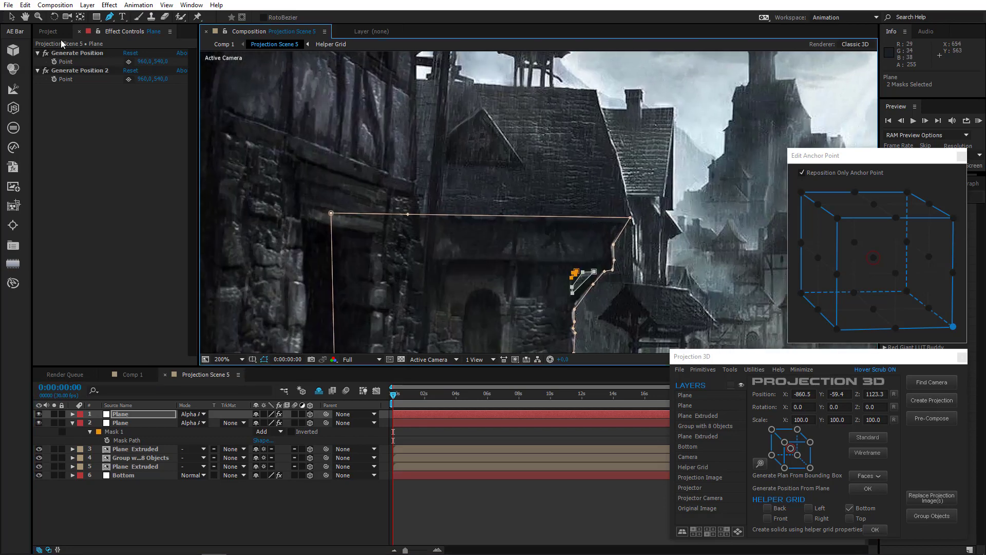
pyautogui.click(128, 61)
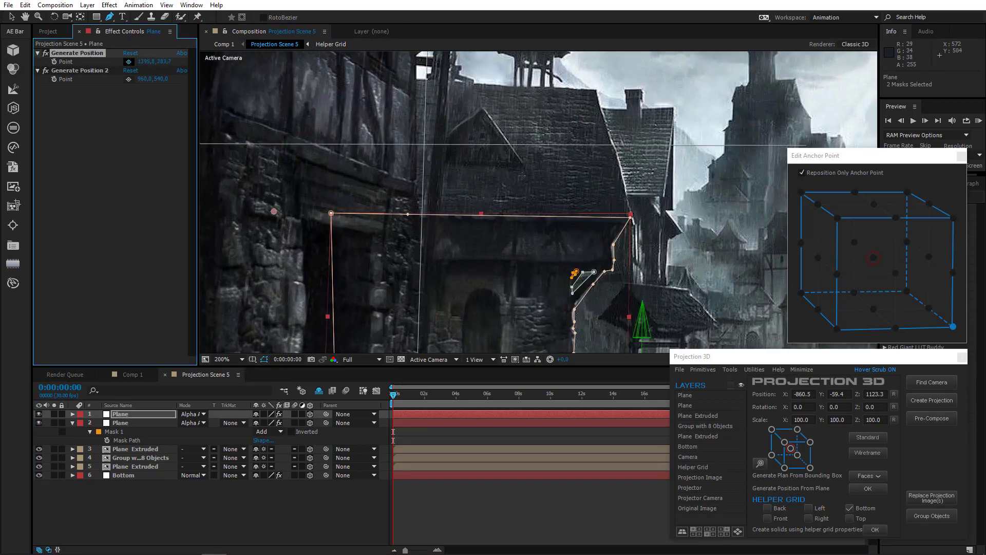
pyautogui.click(631, 216)
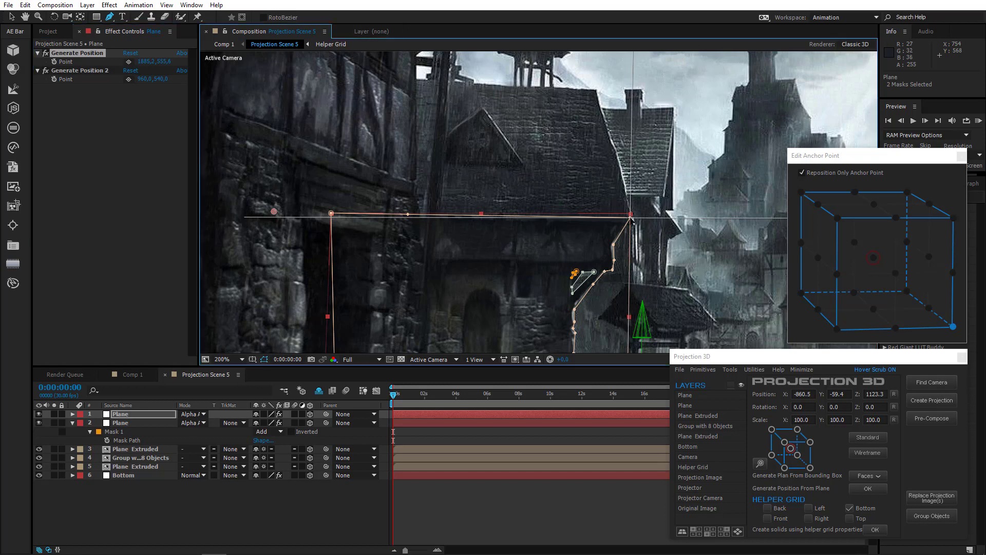
pyautogui.click(729, 369)
pyautogui.click(775, 450)
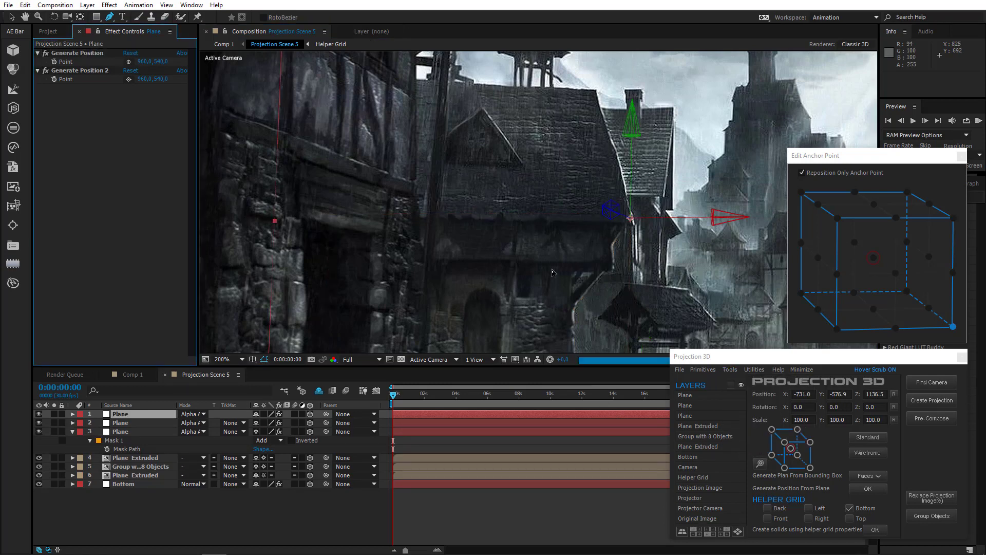
# Set the new plane's anchor to the front lower-right corner and copy the wall plane's orientation and rotation values onto it
pyautogui.scroll(-2, 551, 271)
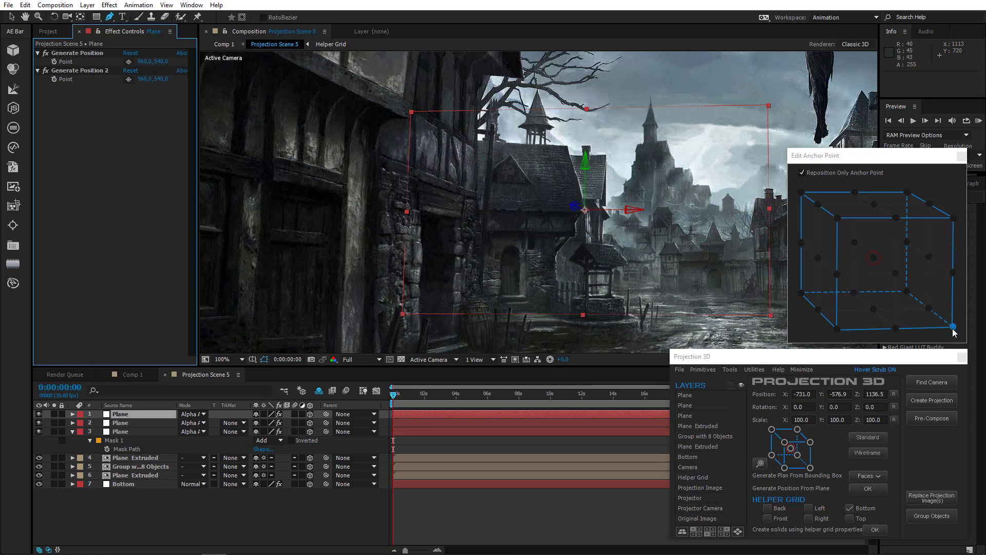
pyautogui.click(953, 327)
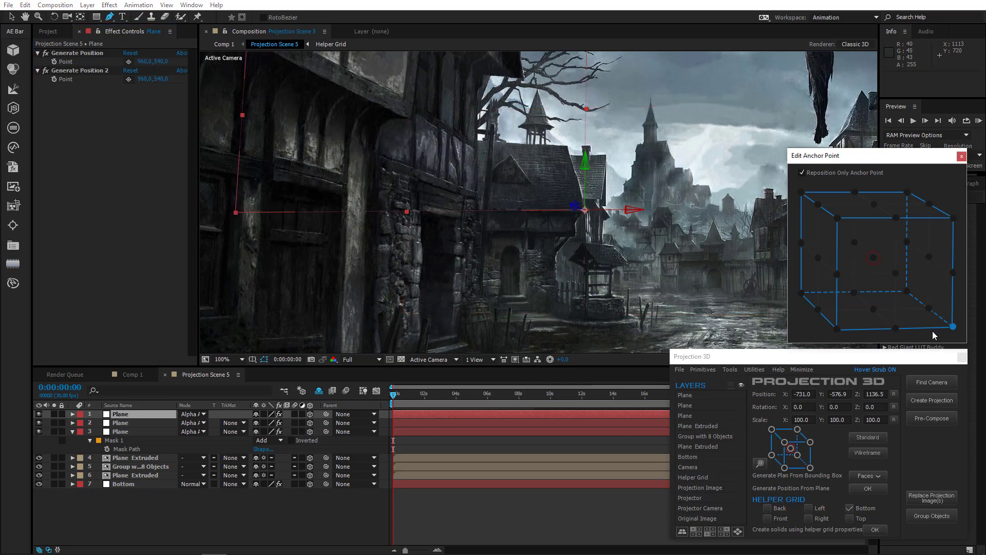
pyautogui.click(123, 422)
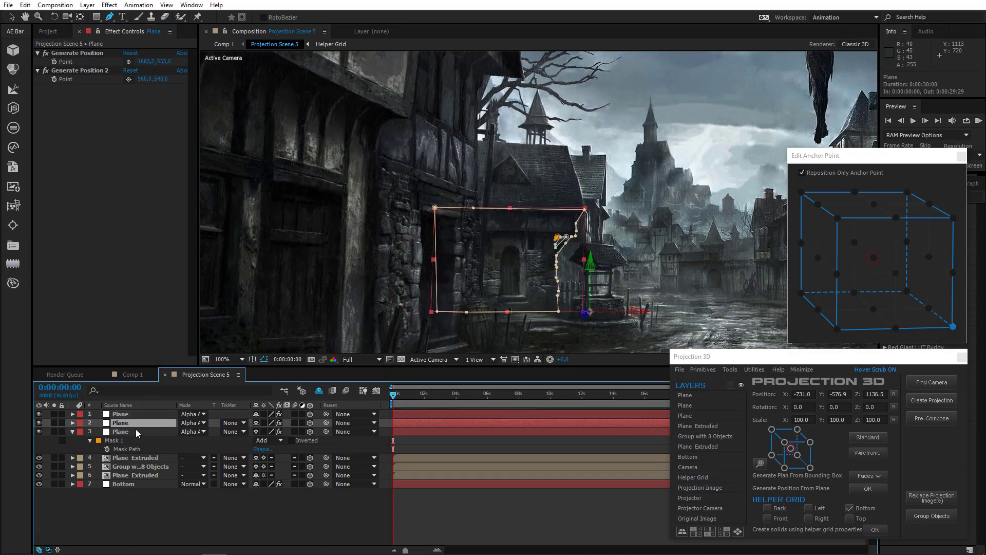
pyautogui.press('r')
pyautogui.click(129, 432)
pyautogui.keyDown('shift'); pyautogui.click(128, 457); pyautogui.keyUp('shift')
pyautogui.hotkey('ctrl', 'c')
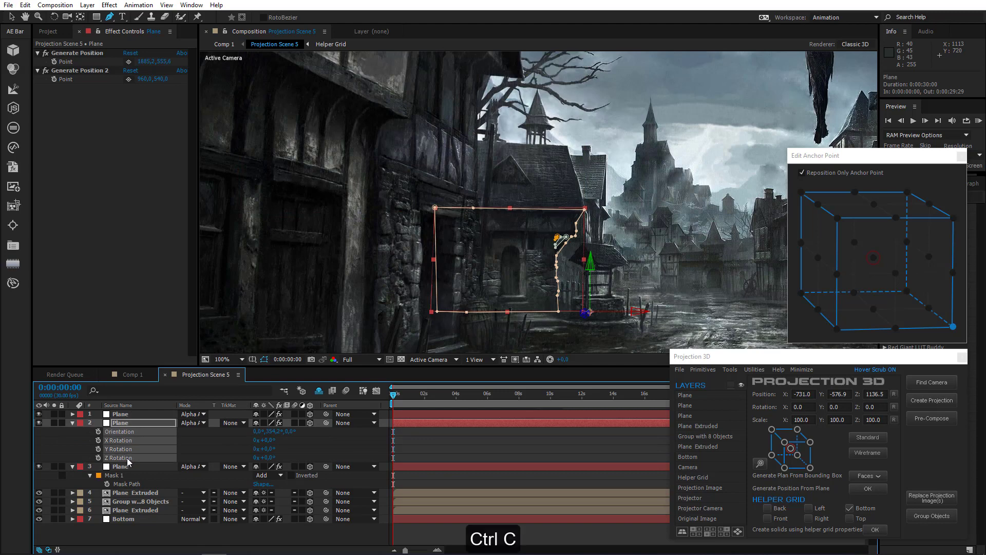
pyautogui.click(123, 414)
pyautogui.hotkey('ctrl', 'v')
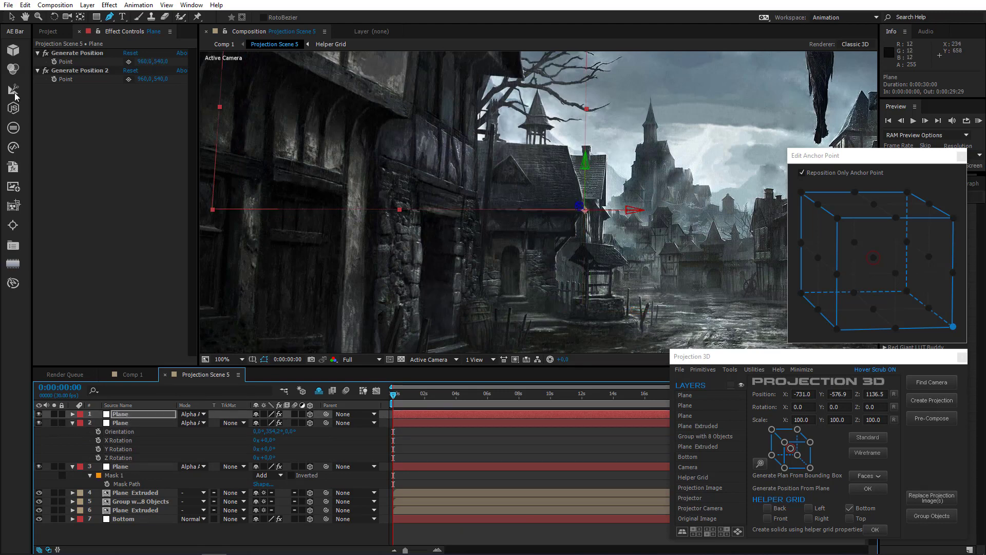
# Tilt the new plane back about its X axis to an orientation of about 309.9°, 356.3°, 355.5°, and check it in Custom View 1
pyautogui.click(54, 17)
pyautogui.scroll(2, 559, 145)
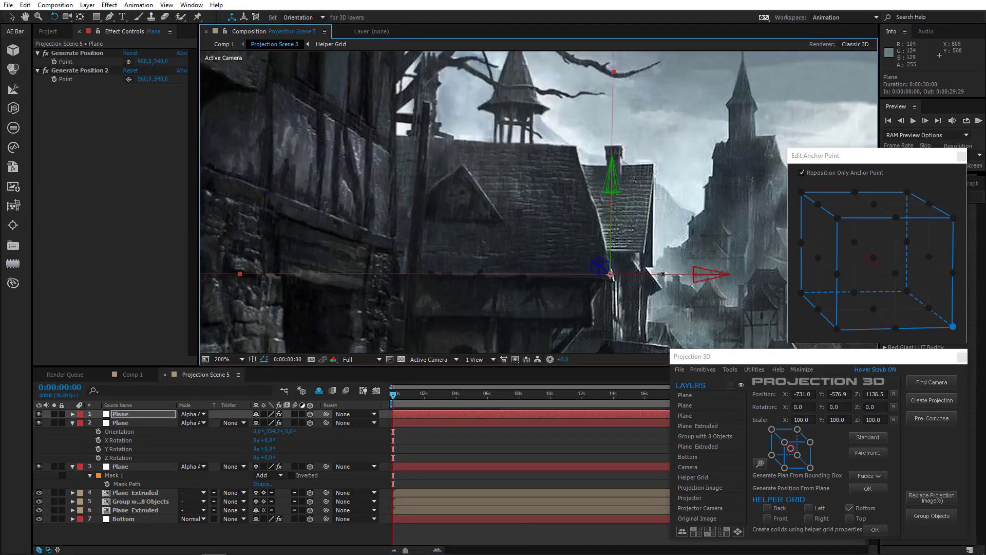
pyautogui.moveTo(663, 274); pyautogui.dragTo(662, 223)
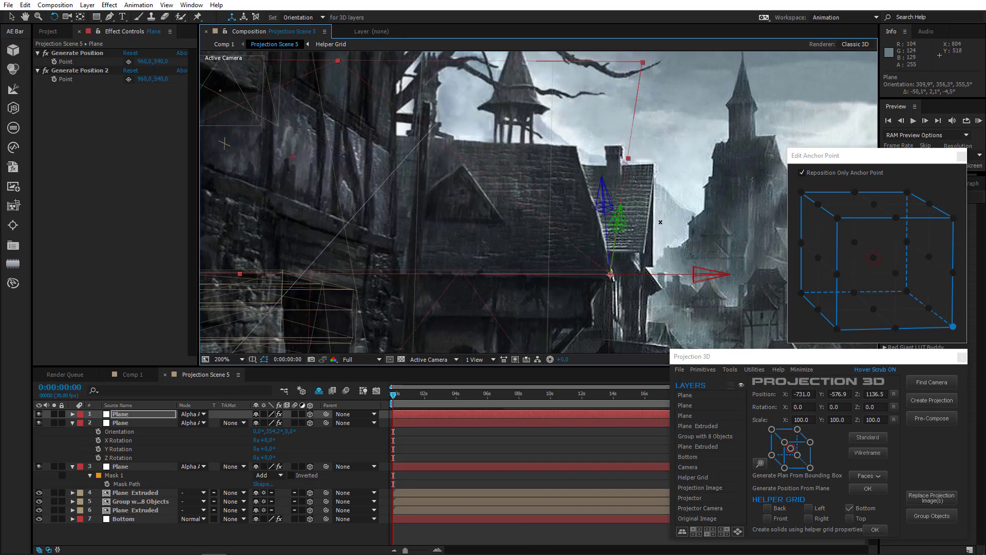
pyautogui.click(437, 362)
pyautogui.click(444, 484)
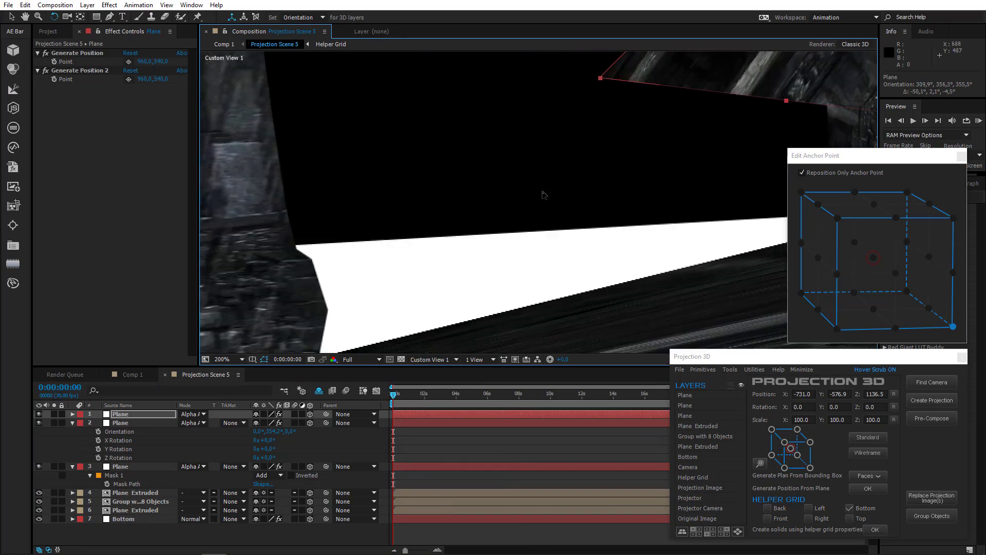
pyautogui.scroll(-3, 543, 195)
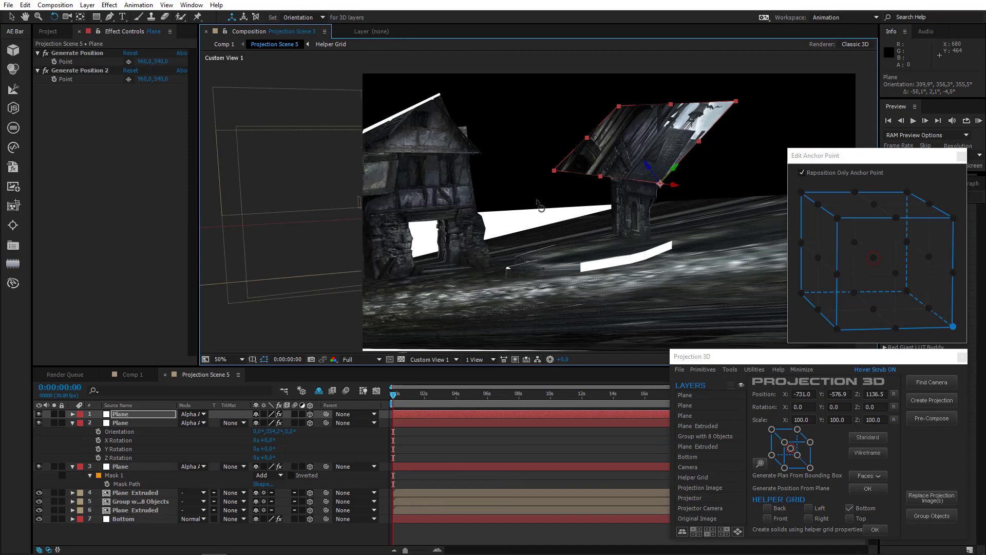
pyautogui.click(434, 359)
pyautogui.click(443, 373)
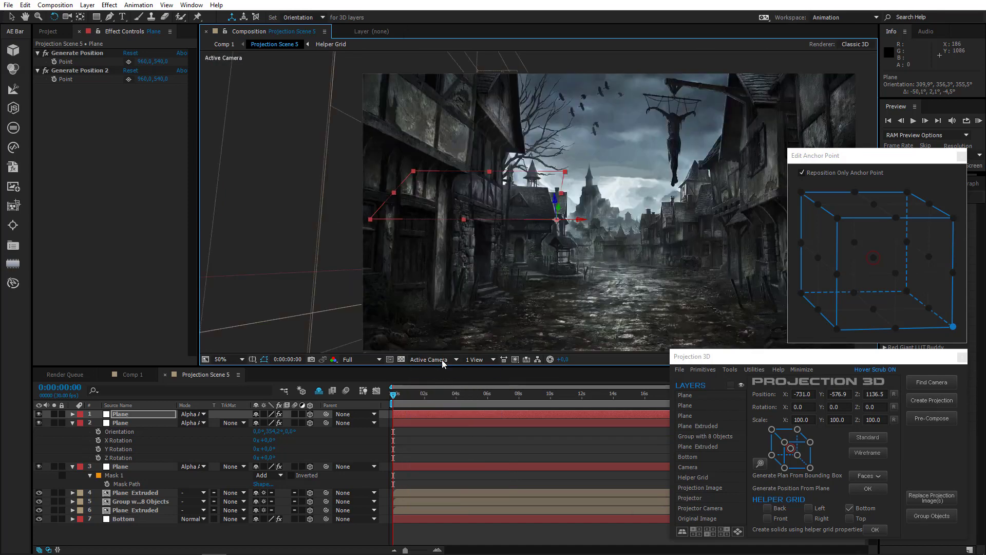
# Move the tilted roof plane to about -717.5, -563.5, 1161.5 so its anchor sits on the roof's lower corner
pyautogui.scroll(4, 554, 217)
pyautogui.press('v')
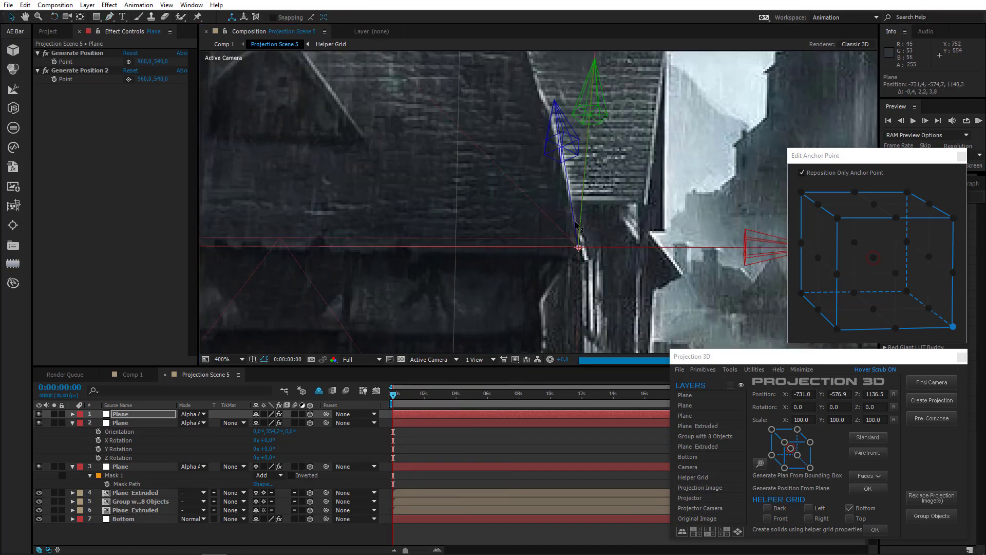
pyautogui.moveTo(575, 224); pyautogui.dragTo(557, 248)
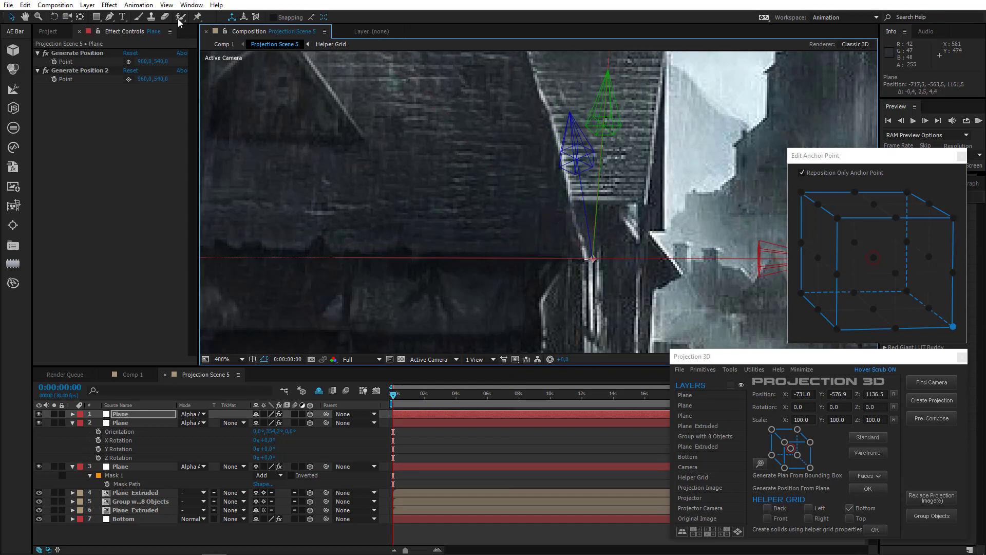
# Mask the tilted roof plane with a closed Pen path from the lower eave corner up the gable edge, along the ridge and back along the eave
pyautogui.click(109, 17)
pyautogui.click(588, 259)
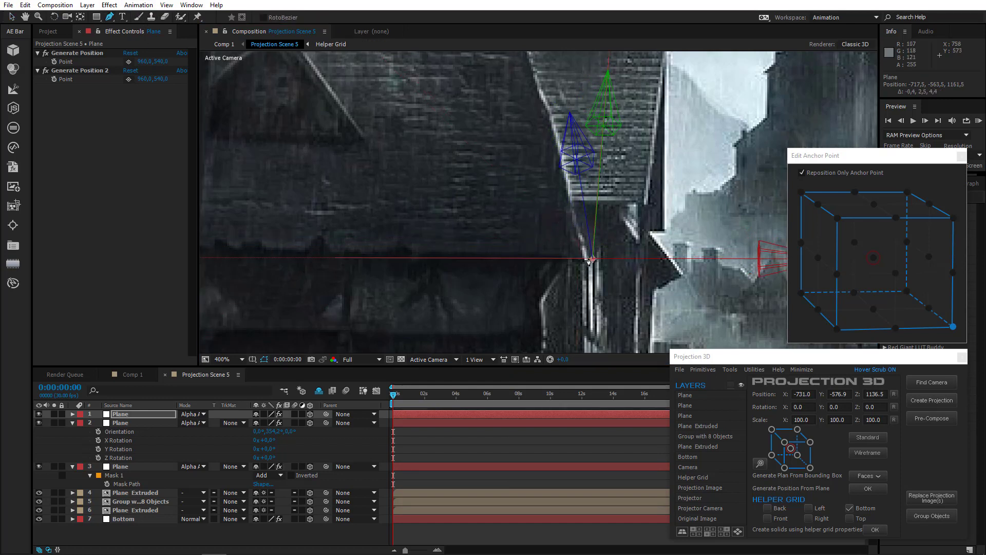
pyautogui.click(573, 207)
pyautogui.click(561, 149)
pyautogui.click(547, 104)
pyautogui.click(473, 211)
pyautogui.click(456, 160)
pyautogui.click(451, 140)
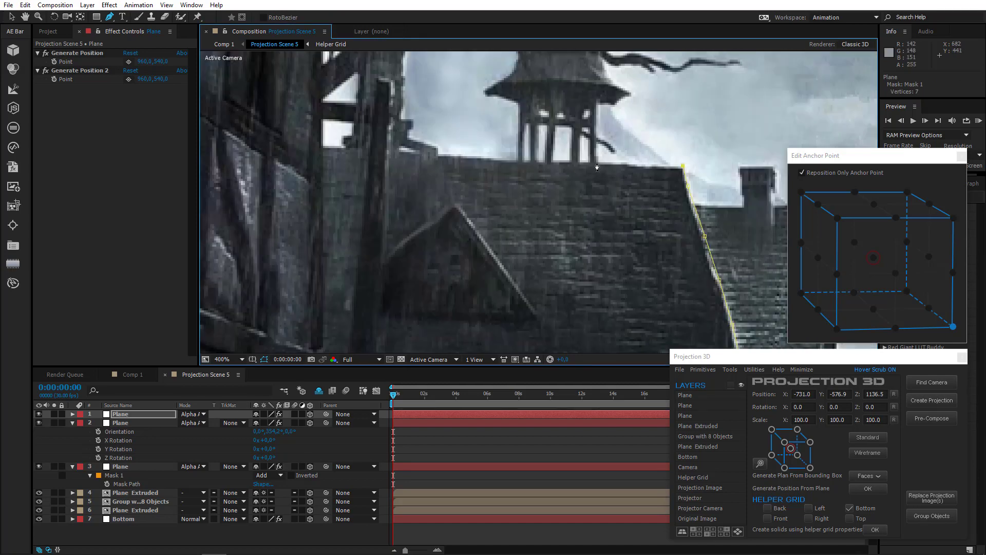
pyautogui.click(596, 163)
pyautogui.click(508, 159)
pyautogui.click(408, 152)
pyautogui.click(280, 146)
pyautogui.moveTo(280, 147); pyautogui.dragTo(485, 153)
pyautogui.click(371, 150)
pyautogui.scroll(-1, 373, 152)
pyautogui.click(394, 269)
pyautogui.moveTo(394, 270); pyautogui.dragTo(237, 218)
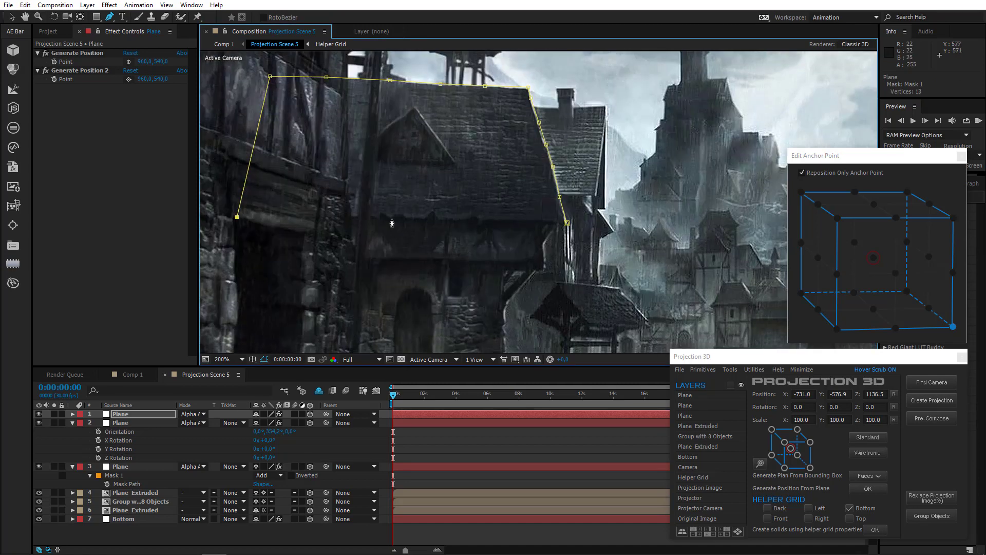
pyautogui.click(566, 223)
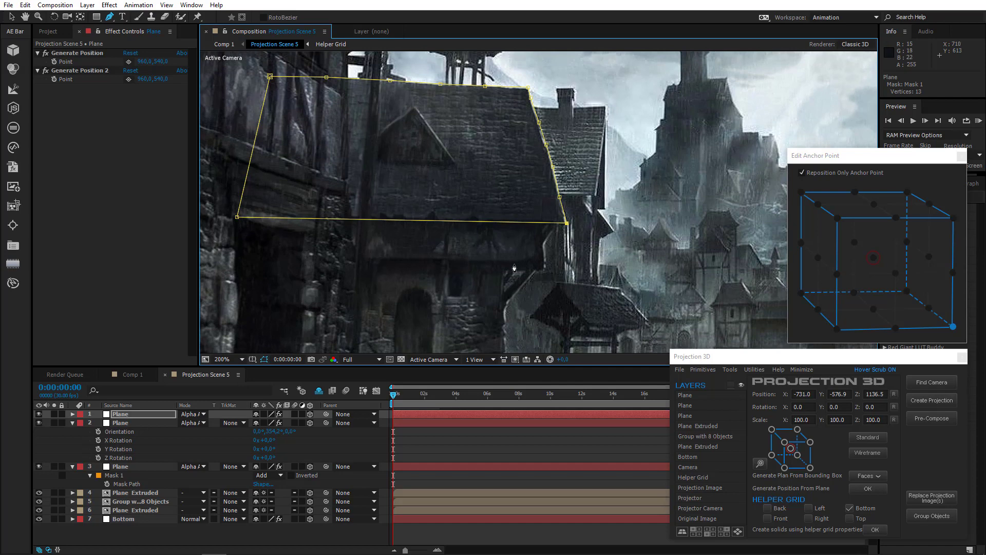
# Check the masked roof plane in Custom View 1 and return to the Active Camera view
pyautogui.scroll(-3, 419, 267)
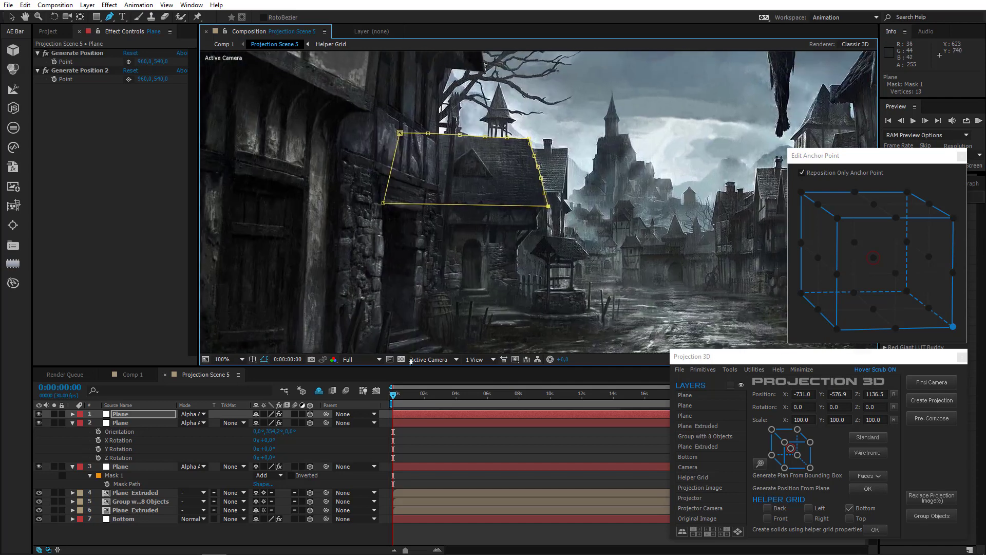
pyautogui.click(433, 359)
pyautogui.click(443, 483)
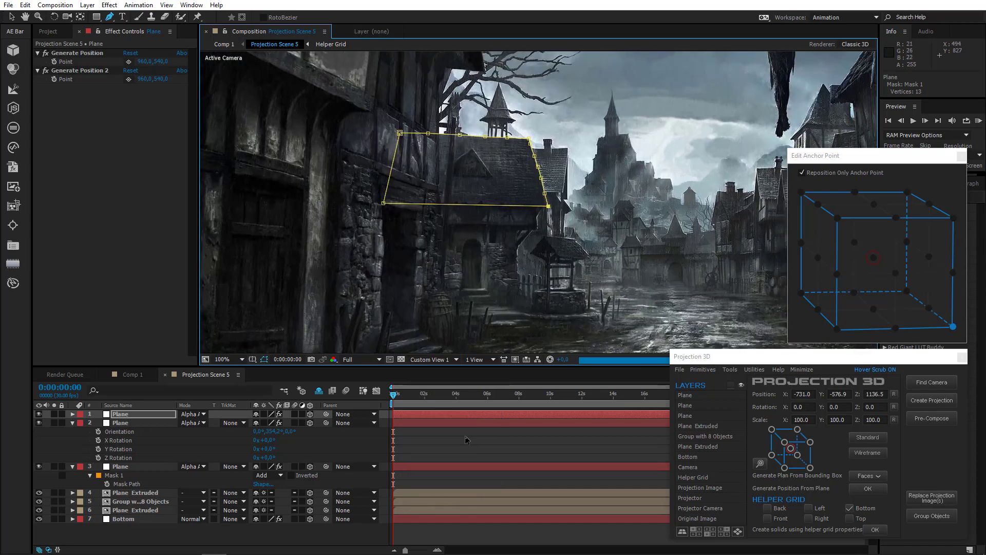
pyautogui.scroll(-2, 551, 267)
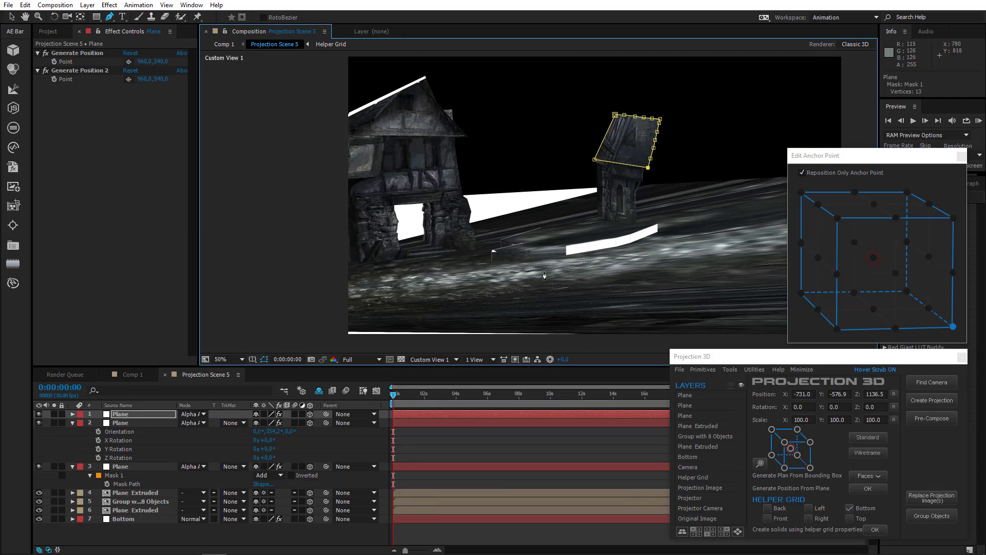
pyautogui.click(433, 359)
pyautogui.click(437, 373)
pyautogui.scroll(2, 502, 262)
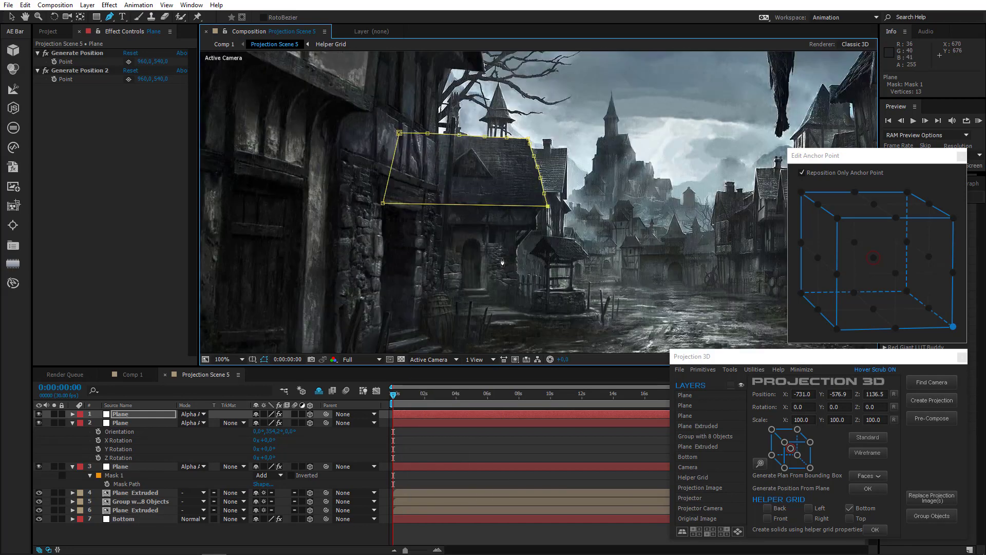
# Place the roof plane's first Generate Position point on the mask's ridge edge just below the bell tower
pyautogui.scroll(2, 493, 251)
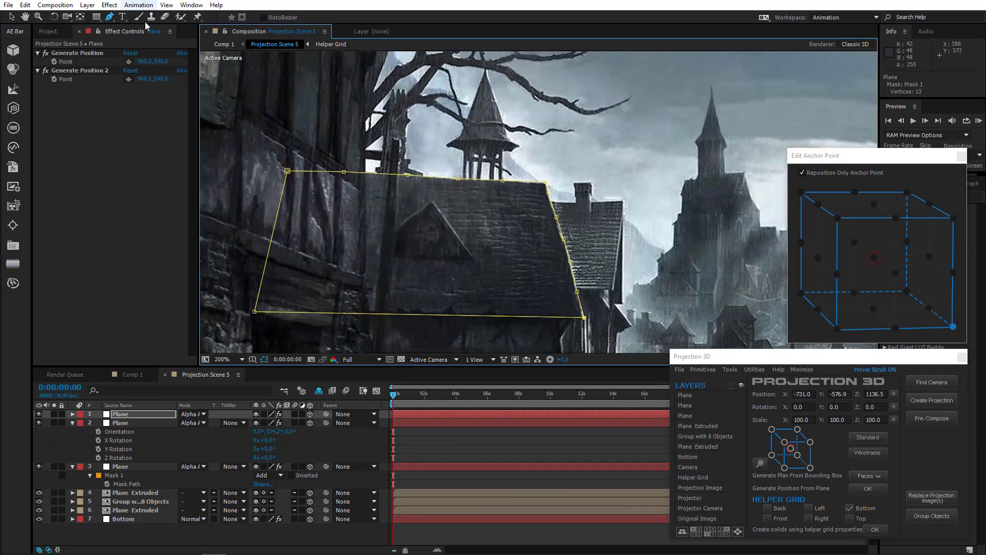
pyautogui.moveTo(499, 166); pyautogui.dragTo(524, 137)
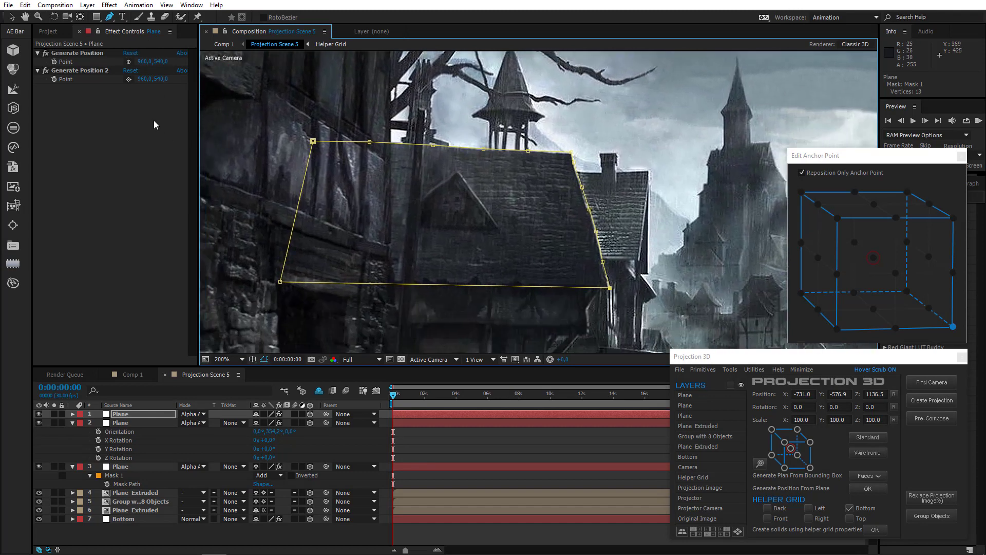
pyautogui.click(129, 62)
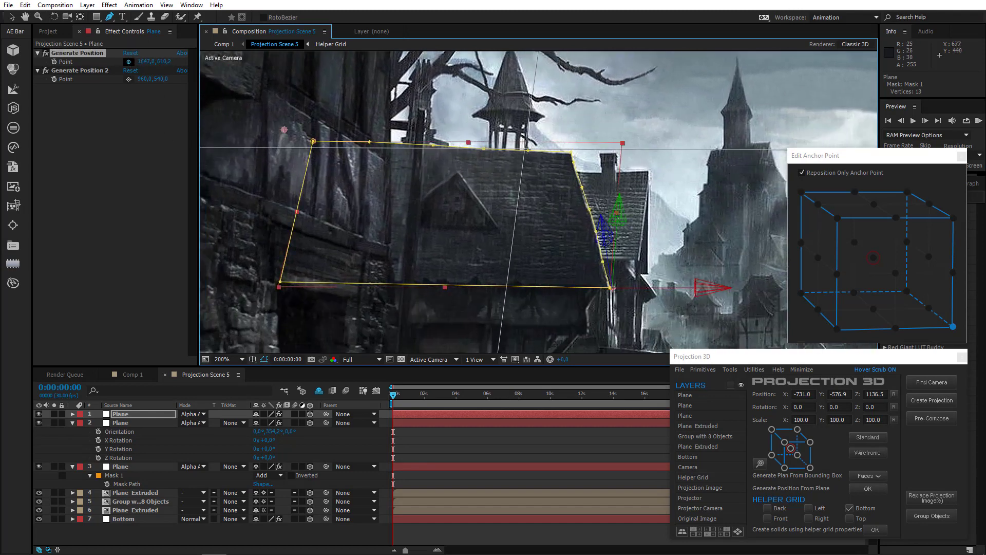
pyautogui.click(528, 150)
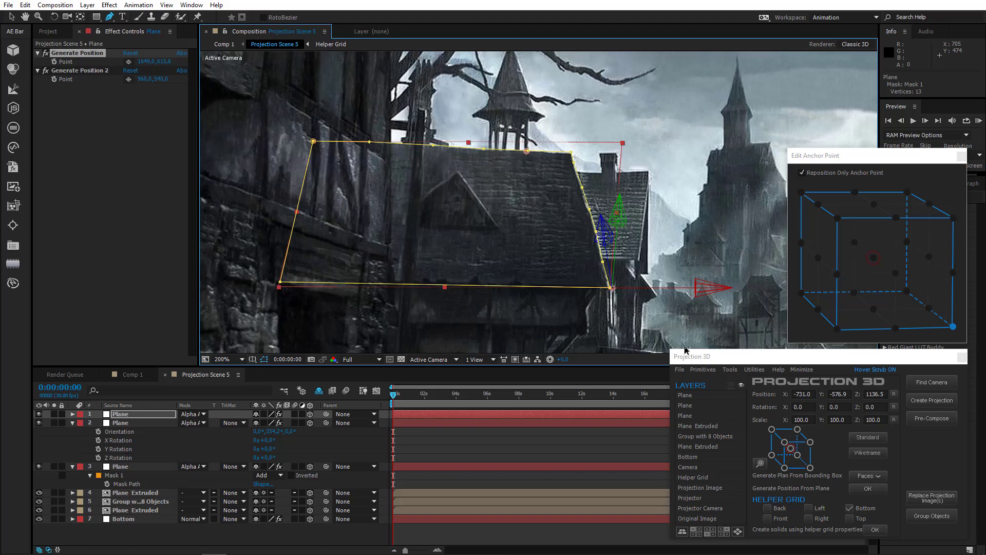
# Create a new plane at the roof ridge's Generate Position point and copy the lower house wall plane's orientation and rotation values to it
pyautogui.click(729, 369)
pyautogui.click(742, 450)
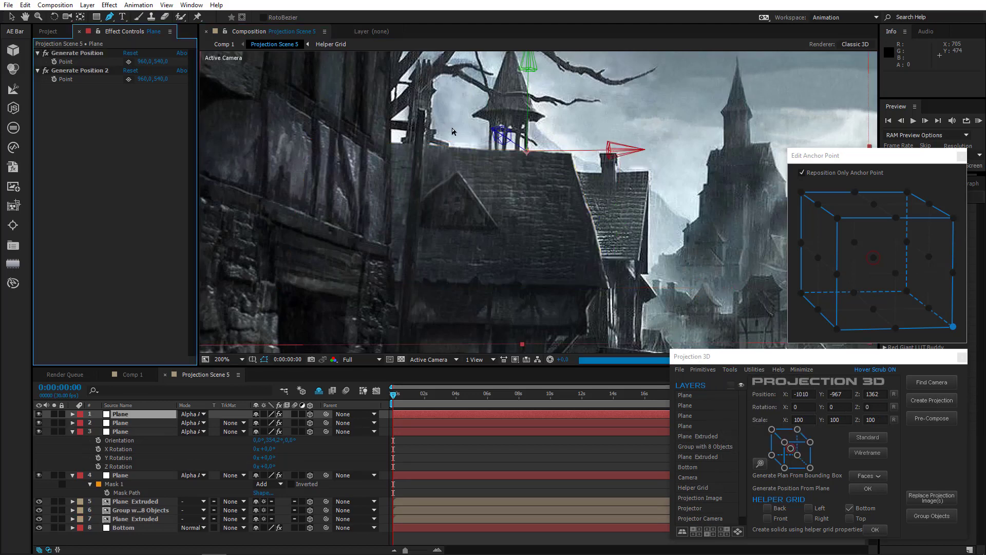
pyautogui.moveTo(454, 131); pyautogui.dragTo(477, 239)
pyautogui.scroll(-2, 461, 233)
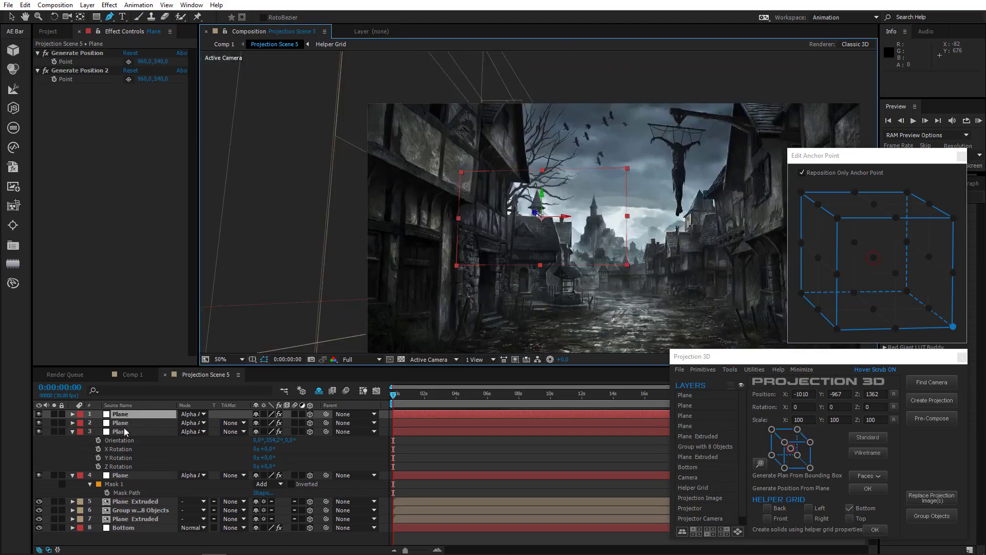
pyautogui.moveTo(128, 446); pyautogui.dragTo(127, 467)
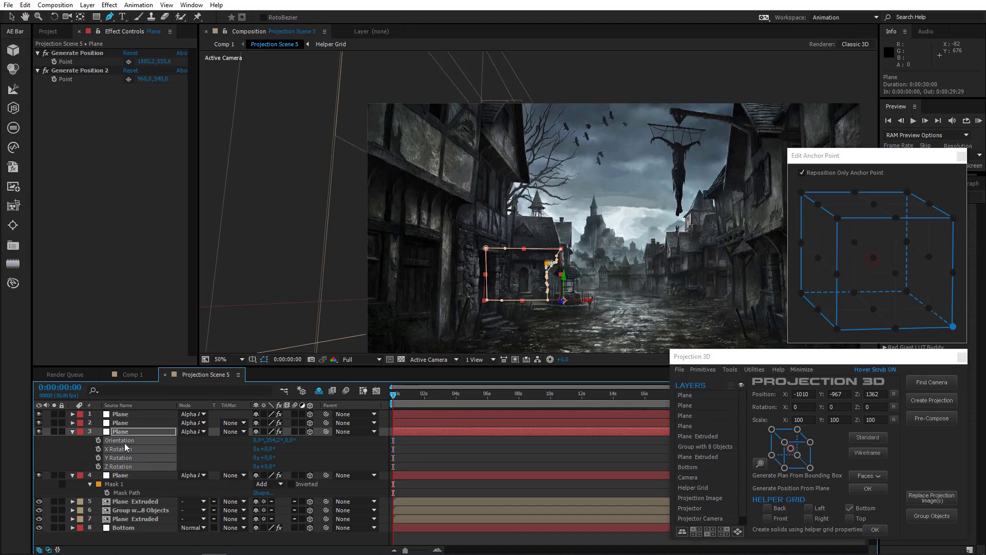
pyautogui.click(125, 416)
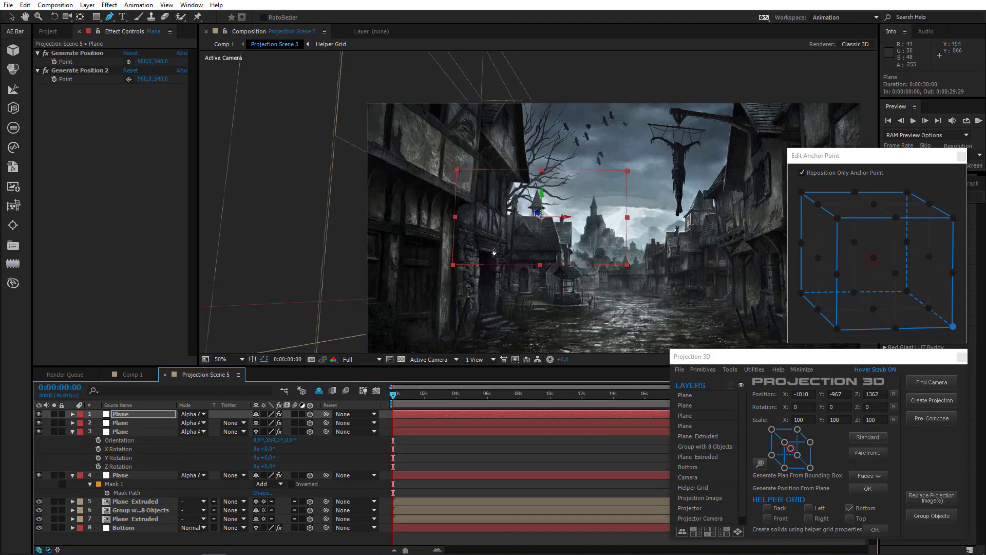
# Start a mask on the new plane at the turret's right base, tracing up the right post, around the eave and onto the roof edge
pyautogui.press('.')
pyautogui.press('.')
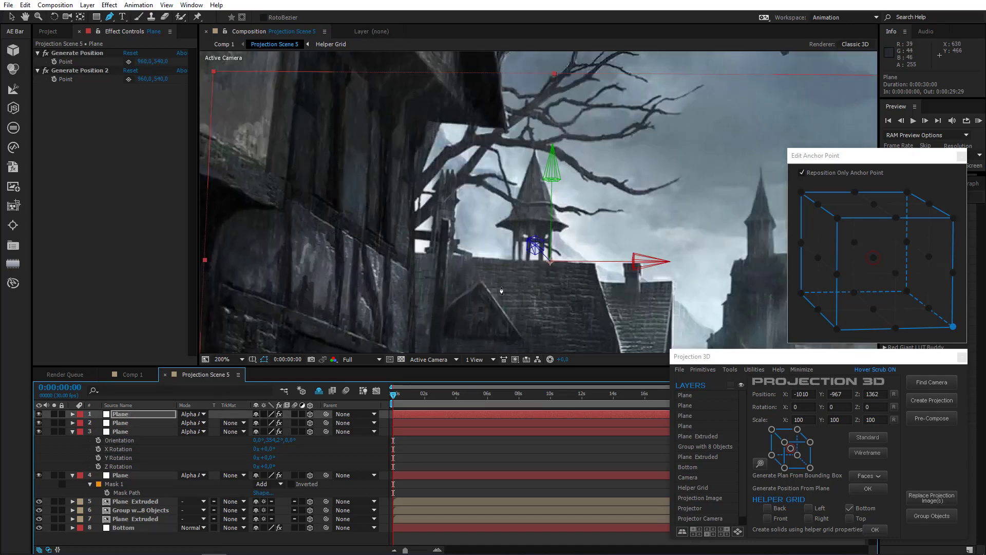
pyautogui.press('.')
pyautogui.moveTo(562, 321); pyautogui.dragTo(481, 243)
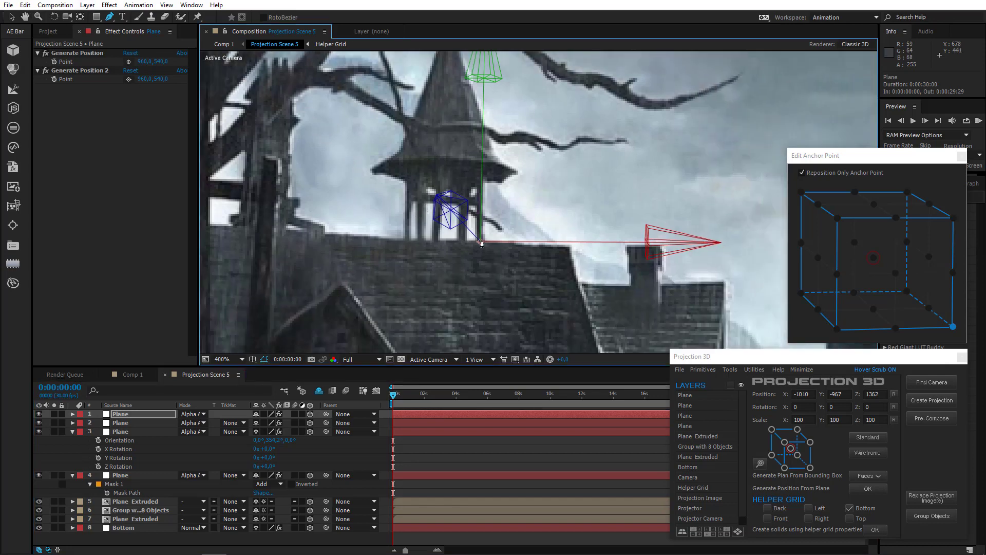
pyautogui.press('.')
pyautogui.moveTo(514, 170); pyautogui.dragTo(487, 278)
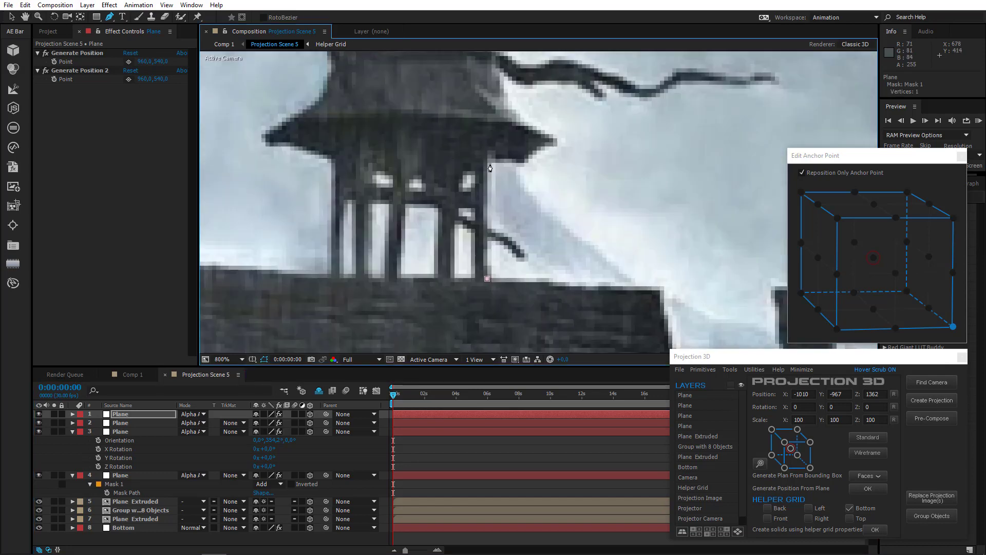
pyautogui.click(487, 278)
pyautogui.click(490, 161)
pyautogui.click(527, 163)
pyautogui.click(543, 149)
pyautogui.click(557, 142)
pyautogui.moveTo(522, 120); pyautogui.dragTo(491, 229)
pyautogui.click(491, 229)
pyautogui.click(468, 176)
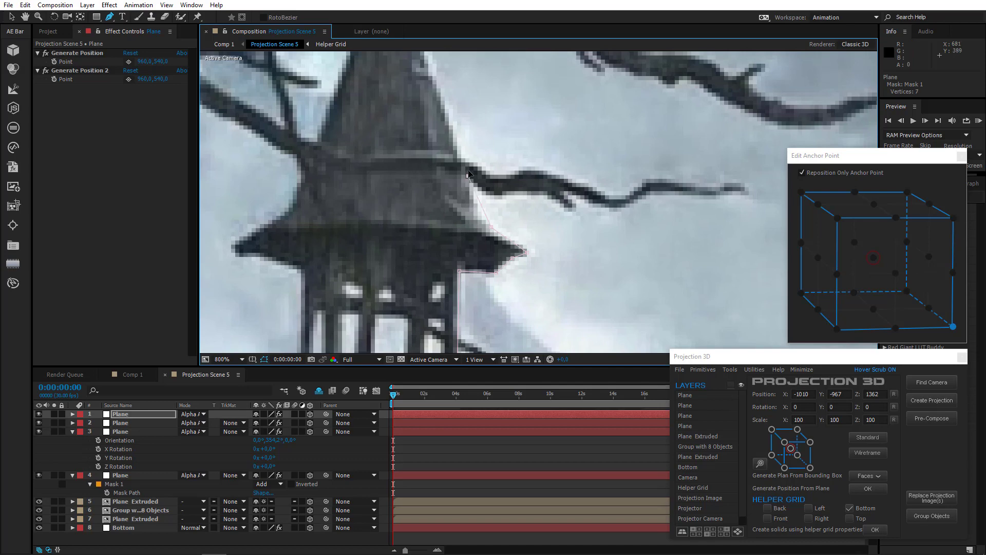
# Continue the turret mask up the right slope, over the spire's tip and down its left slope
pyautogui.moveTo(447, 111); pyautogui.dragTo(448, 224)
pyautogui.click(424, 146)
pyautogui.moveTo(381, 111); pyautogui.dragTo(374, 231)
pyautogui.click(388, 190)
pyautogui.click(381, 148)
pyautogui.click(353, 243)
pyautogui.moveTo(349, 311); pyautogui.dragTo(408, 124)
pyautogui.click(371, 168)
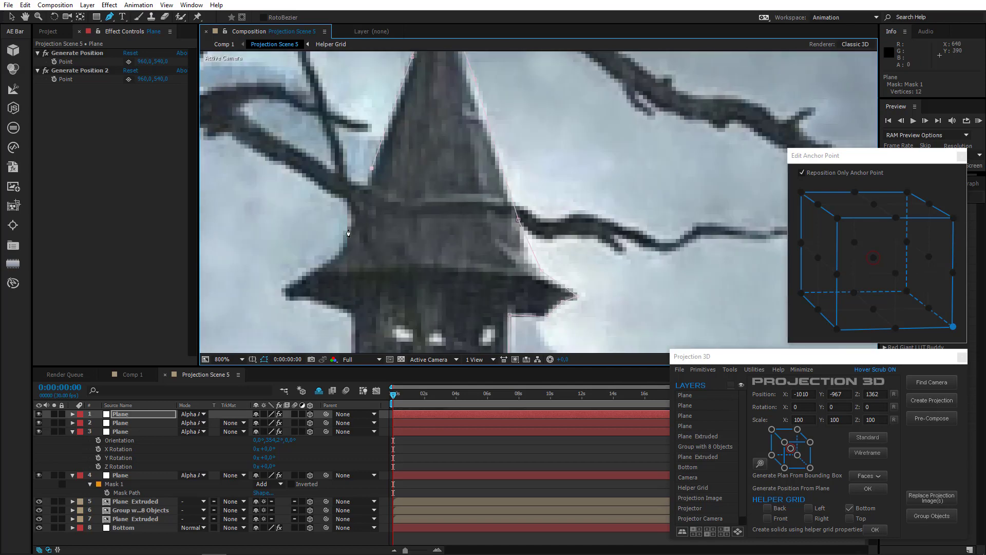
# Trace the mask down the turret's lower left roof slope and around the left eave to the outer post
pyautogui.click(346, 236)
pyautogui.click(328, 261)
pyautogui.click(282, 291)
pyautogui.click(305, 301)
pyautogui.click(352, 313)
pyautogui.scroll(-4, 352, 313)
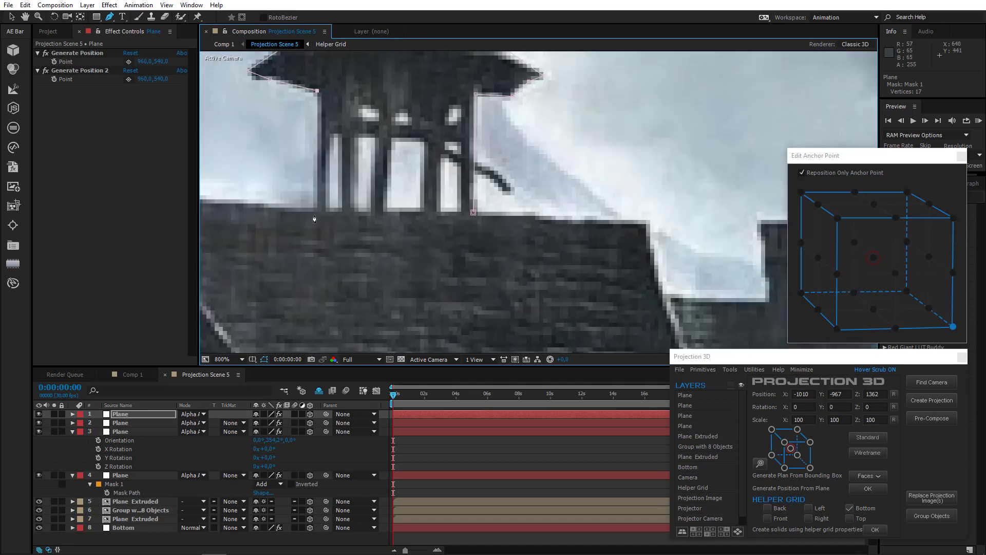
# Extend the mask down the left outer post and around the first narrow gap to the second post's base
pyautogui.click(314, 214)
pyautogui.click(328, 213)
pyautogui.click(329, 134)
pyautogui.click(341, 134)
pyautogui.click(340, 212)
pyautogui.click(356, 213)
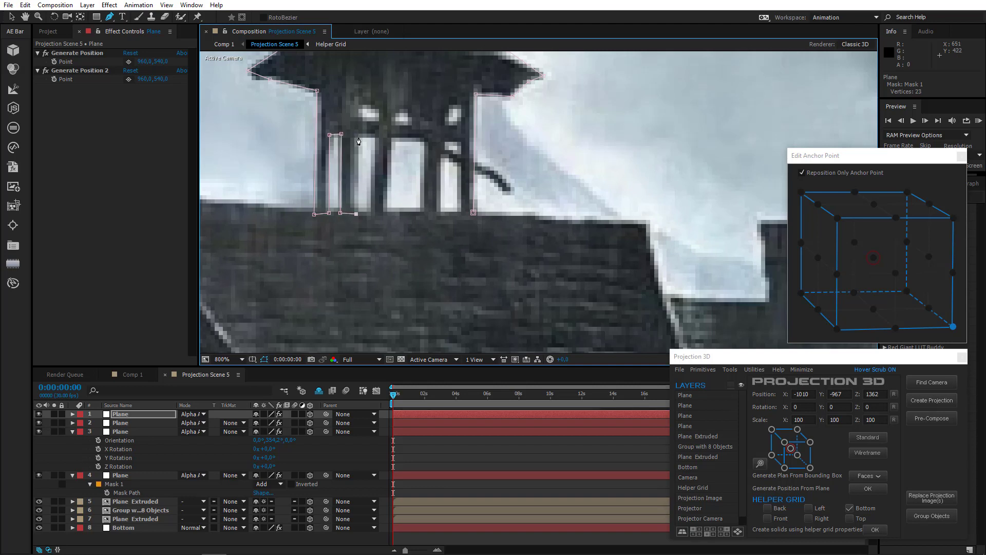
# Trace the mask around the remaining gaps between the turret's posts and close it at its starting point
pyautogui.click(357, 136)
pyautogui.click(375, 134)
pyautogui.click(369, 212)
pyautogui.click(383, 215)
pyautogui.click(392, 139)
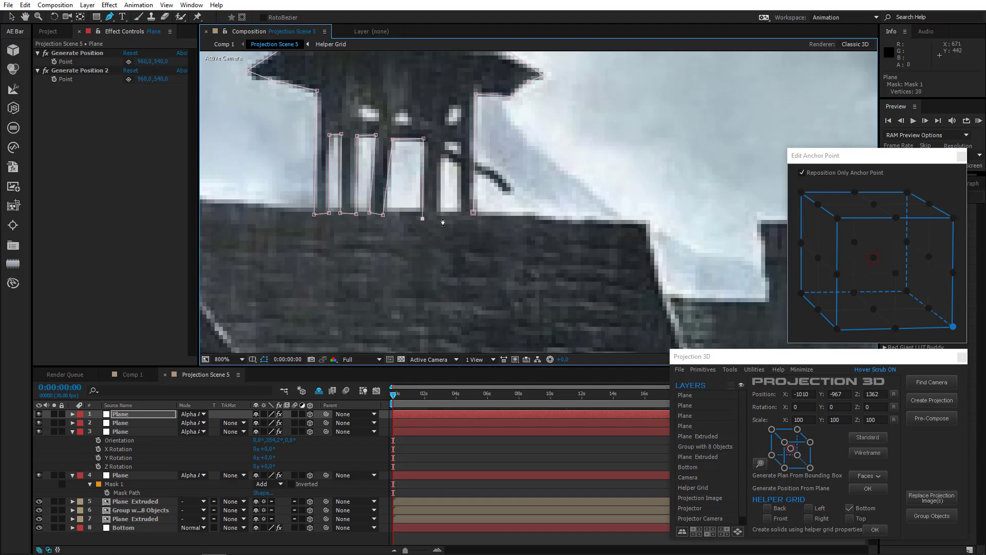
pyautogui.click(460, 215)
pyautogui.click(473, 212)
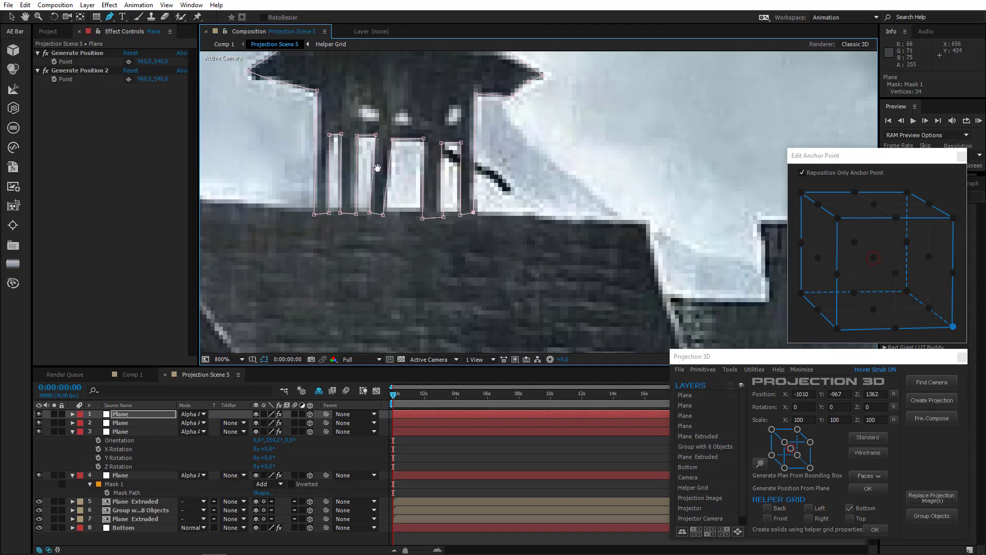
# Draw three small separate masks around the bright openings above the turret's posts
pyautogui.moveTo(376, 167); pyautogui.dragTo(352, 252)
pyautogui.click(426, 207)
pyautogui.click(437, 199)
pyautogui.click(434, 190)
pyautogui.click(388, 209)
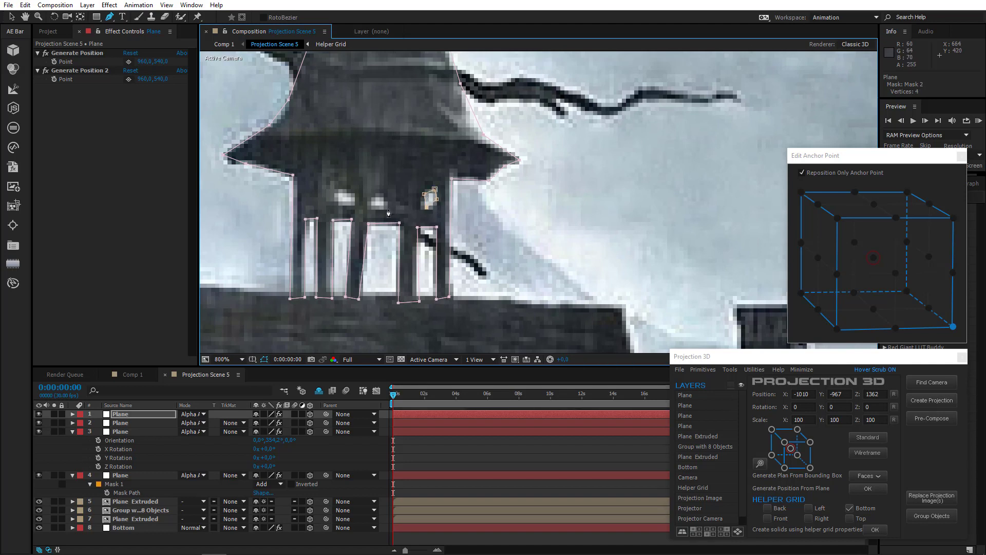
pyautogui.click(381, 195)
pyautogui.click(370, 199)
pyautogui.click(369, 207)
pyautogui.click(355, 204)
pyautogui.click(353, 193)
pyautogui.click(340, 191)
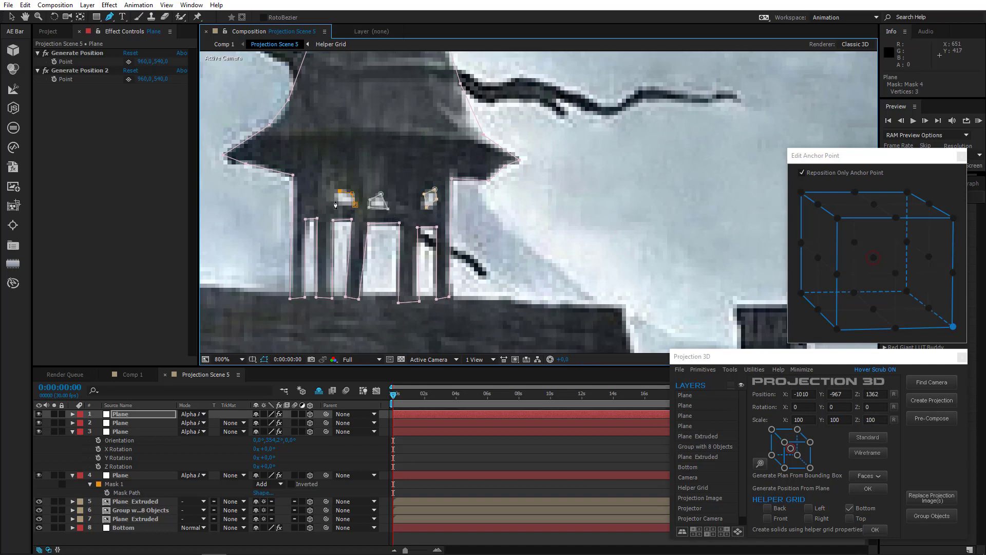
# Set Mask 2, Mask 3 and Mask 4 of the turret plane to Subtract and collapse the expanded plane properties
pyautogui.click(131, 414)
pyautogui.press('m')
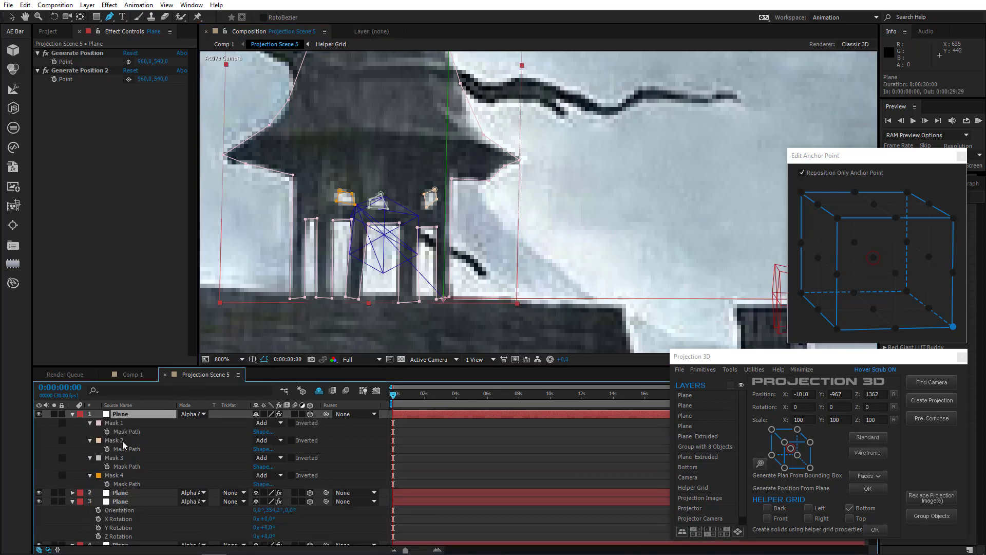
pyautogui.click(123, 442)
pyautogui.keyDown('shift'); pyautogui.click(147, 476); pyautogui.keyUp('shift')
pyautogui.click(260, 458)
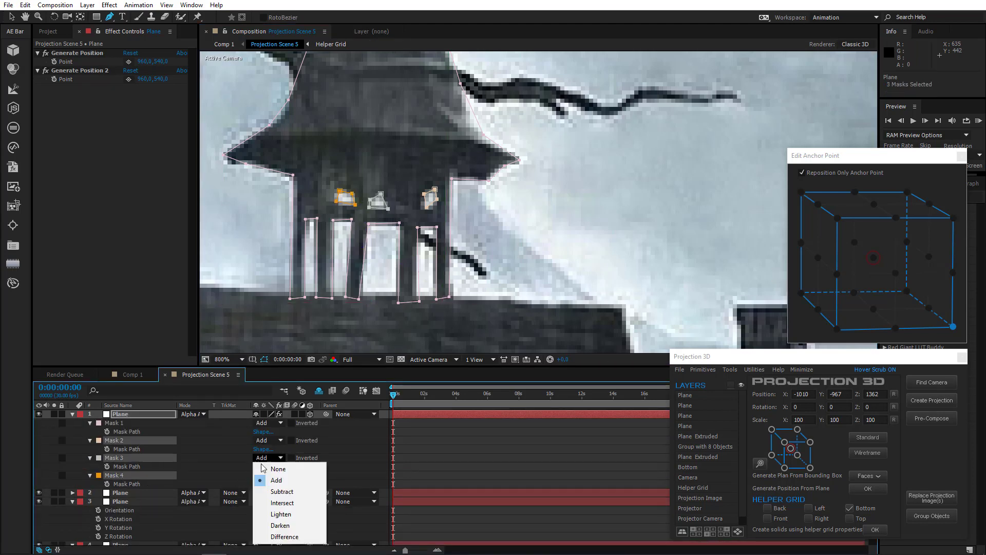
pyautogui.click(275, 492)
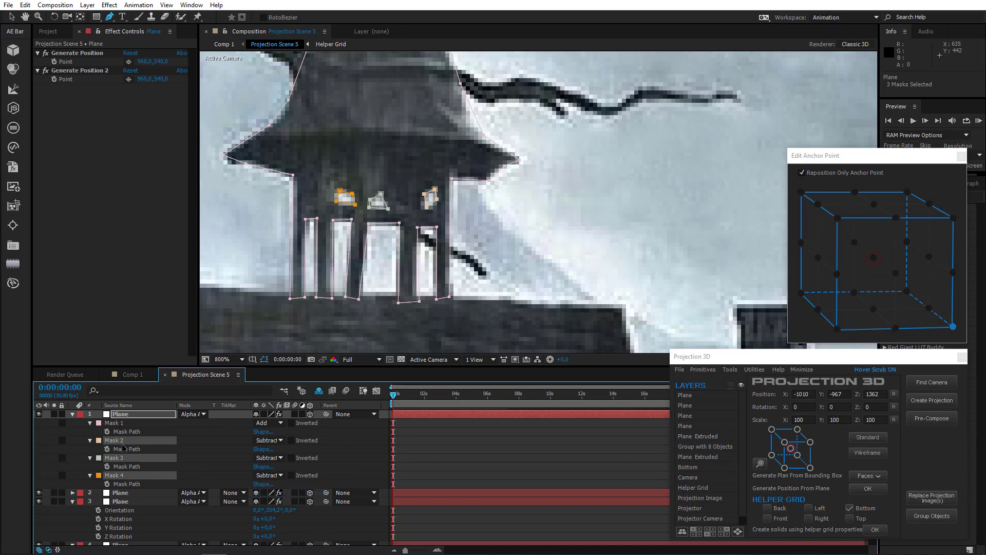
pyautogui.click(73, 415)
pyautogui.scroll(-4, 416, 185)
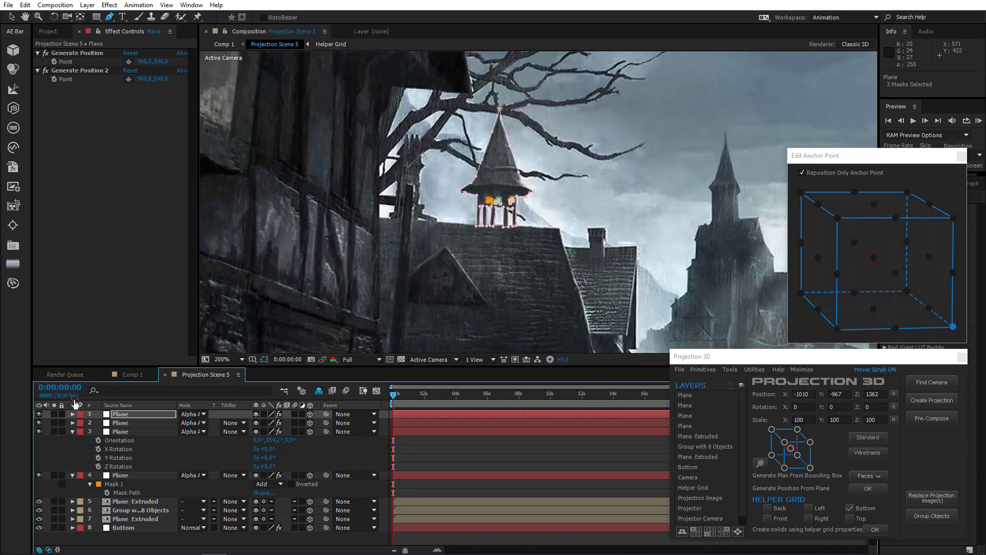
pyautogui.click(73, 431)
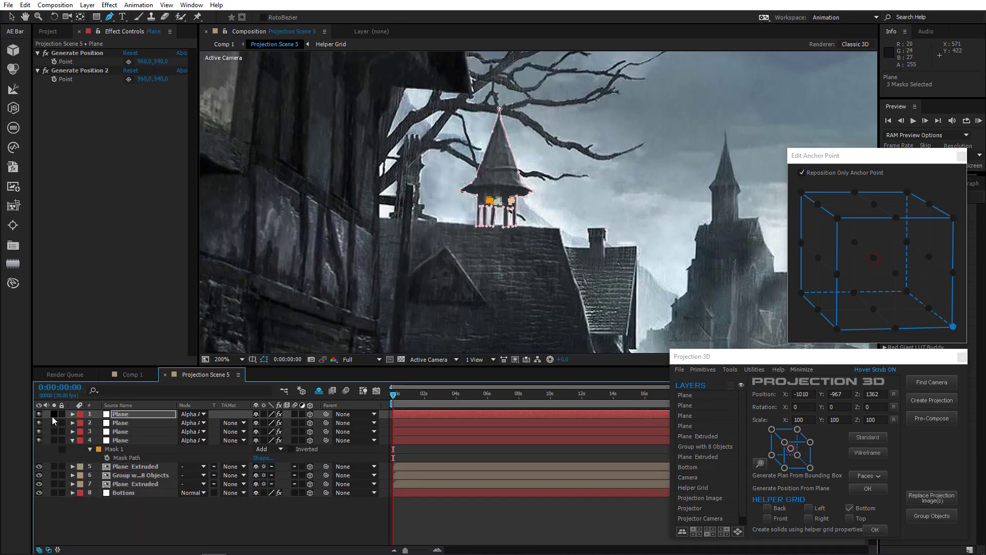
# Solo the turret, roof and wall planes to examine their masked shapes, and turn solo off again
pyautogui.moveTo(54, 414); pyautogui.dragTo(55, 431)
pyautogui.scroll(-4, 437, 251)
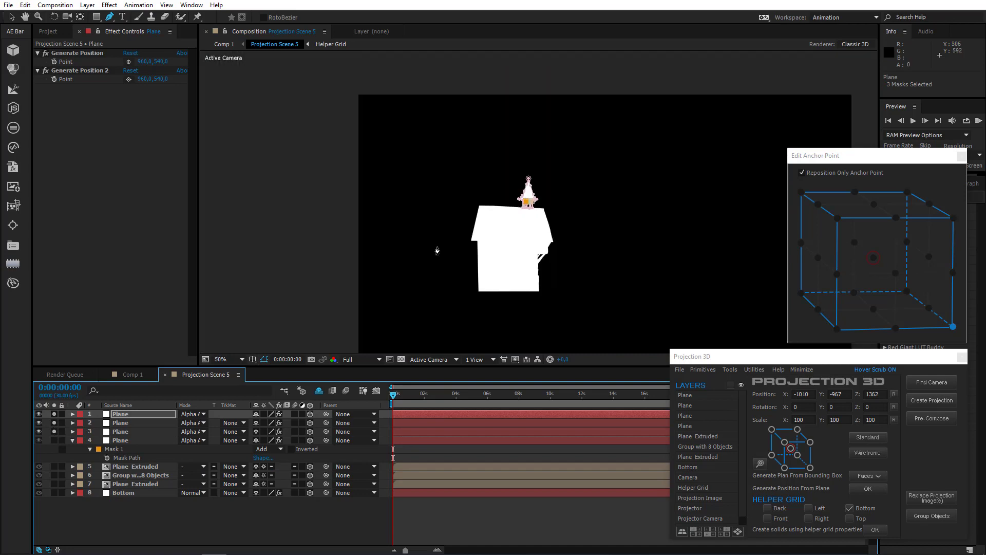
pyautogui.moveTo(55, 414); pyautogui.dragTo(55, 431)
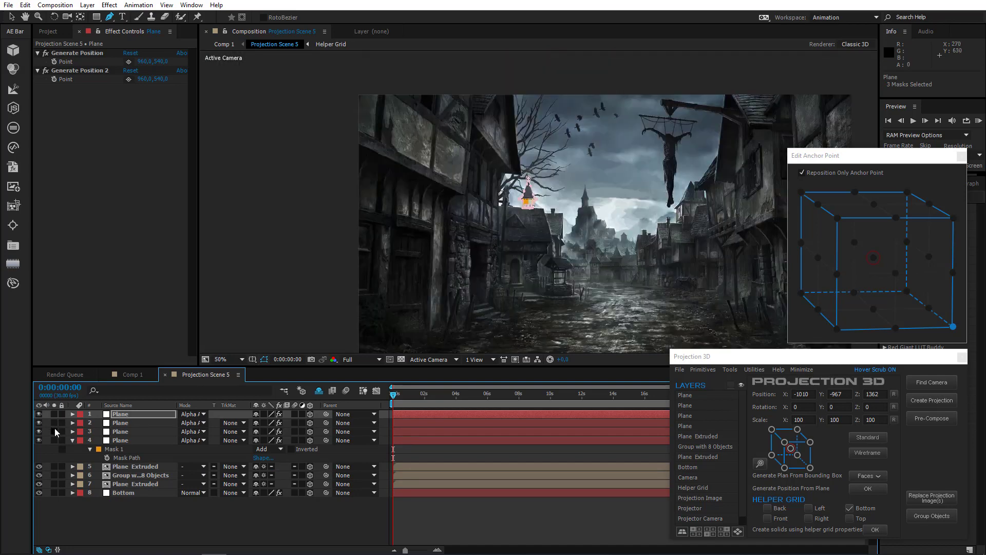
# Place the masked ground plane's first Generate Position point at the middle of the stone well's base
pyautogui.click(131, 441)
pyautogui.scroll(4, 410, 257)
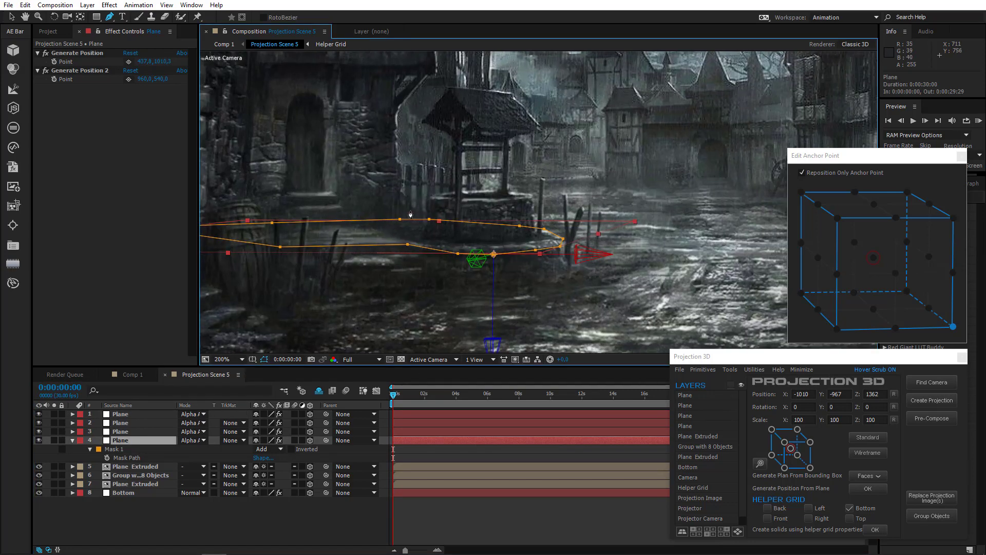
pyautogui.scroll(2, 407, 221)
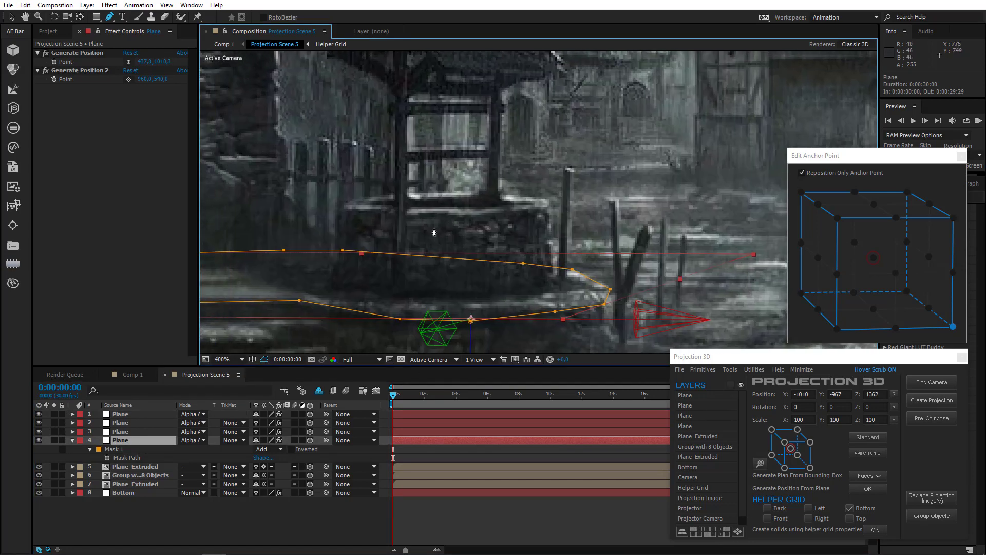
pyautogui.click(128, 62)
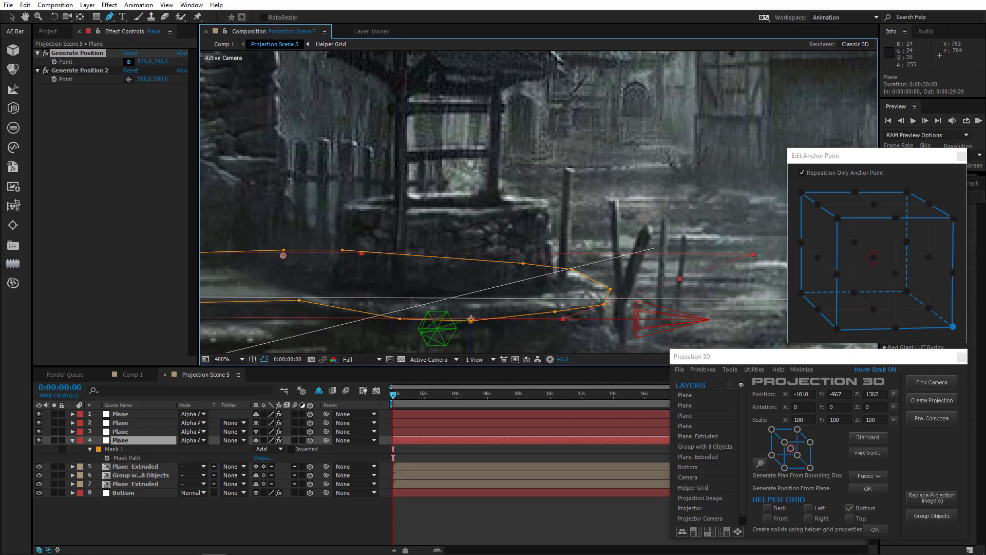
pyautogui.click(452, 297)
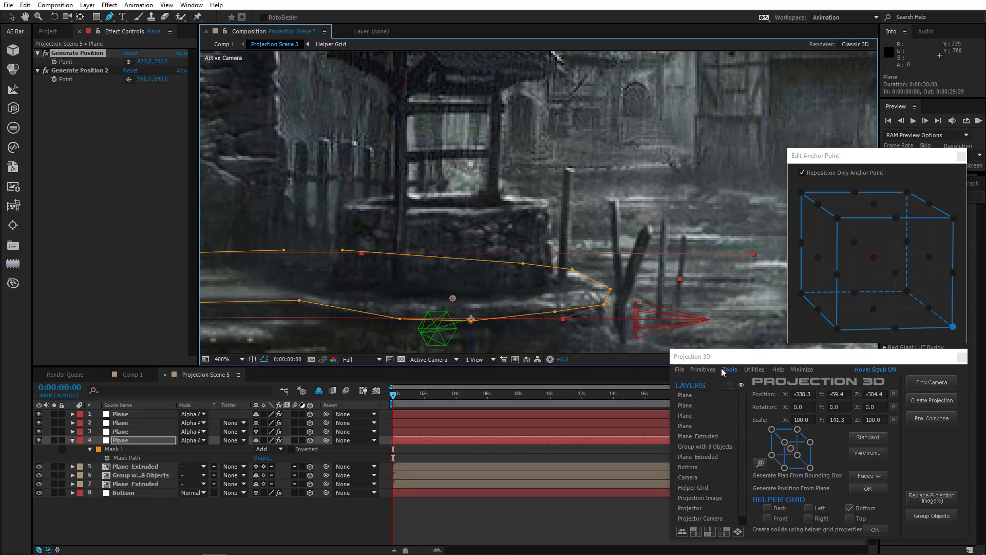
# Create a cylinder primitive at the well's generated position and set its anchor point to the middle of the front bottom edge
pyautogui.click(703, 370)
pyautogui.click(784, 384)
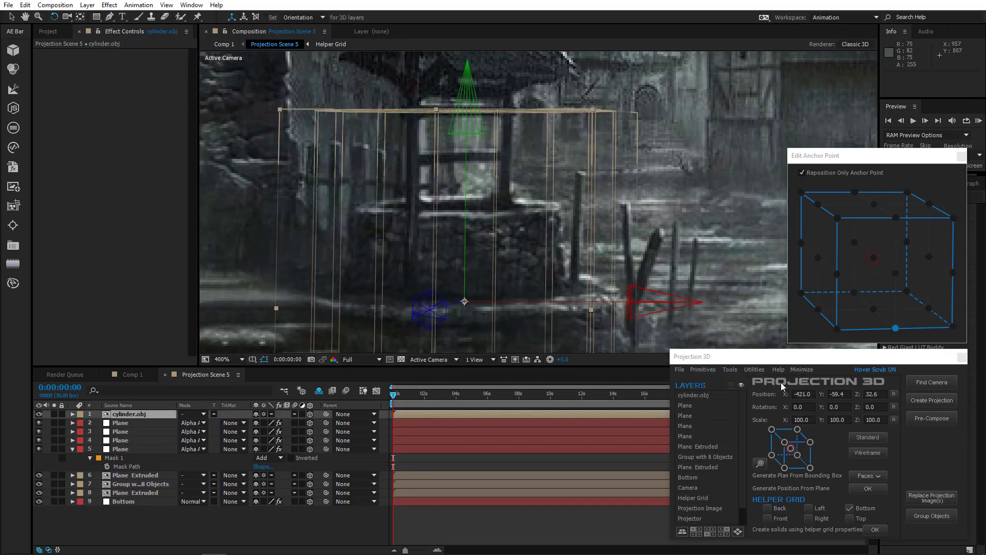
pyautogui.click(897, 328)
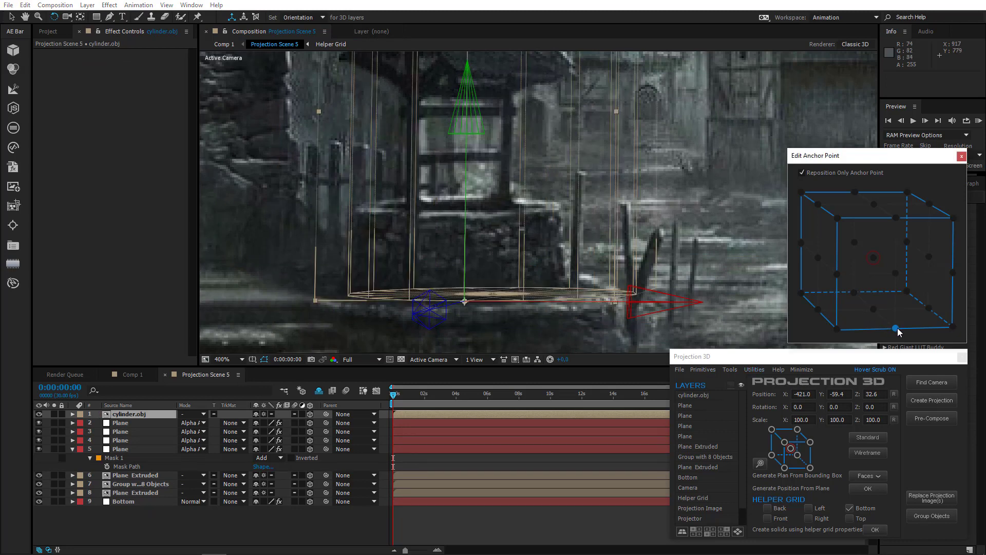
# Set the cylinder's Y rotation to -14° to align it with the well
pyautogui.click(139, 414)
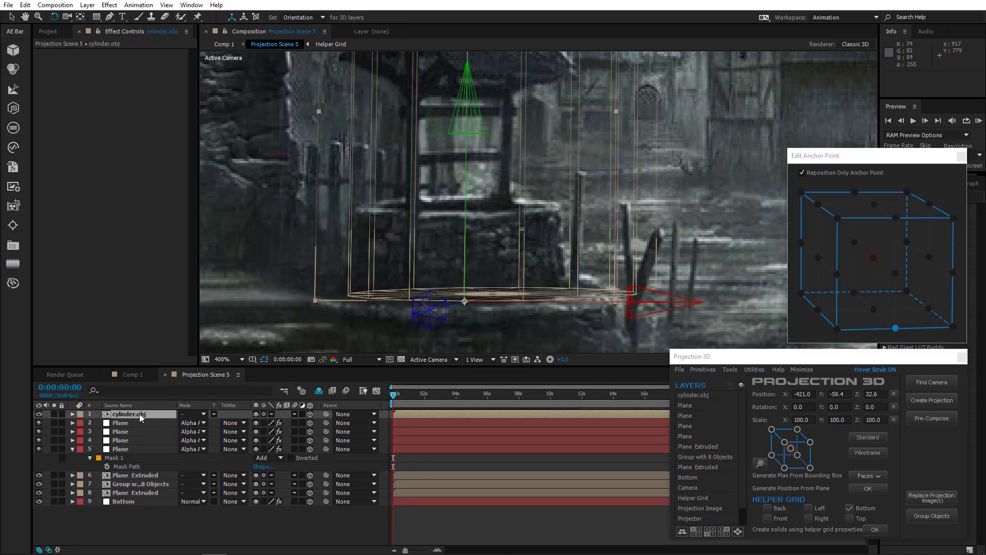
pyautogui.press('r')
pyautogui.moveTo(271, 440); pyautogui.dragTo(257, 432)
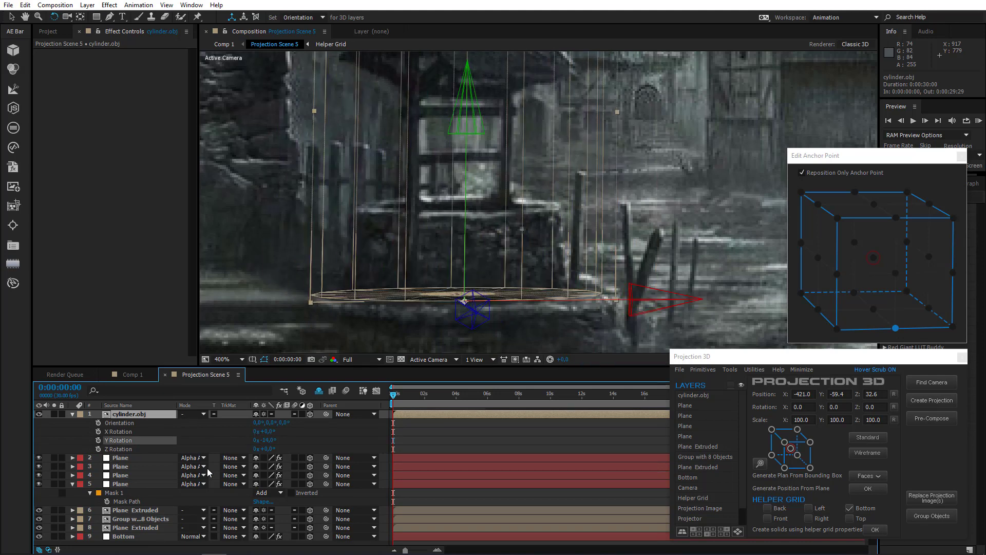
# Fit the cylinder to the well's stone base with a scale of 70% on X and Z and 24% on Y
pyautogui.click(133, 414)
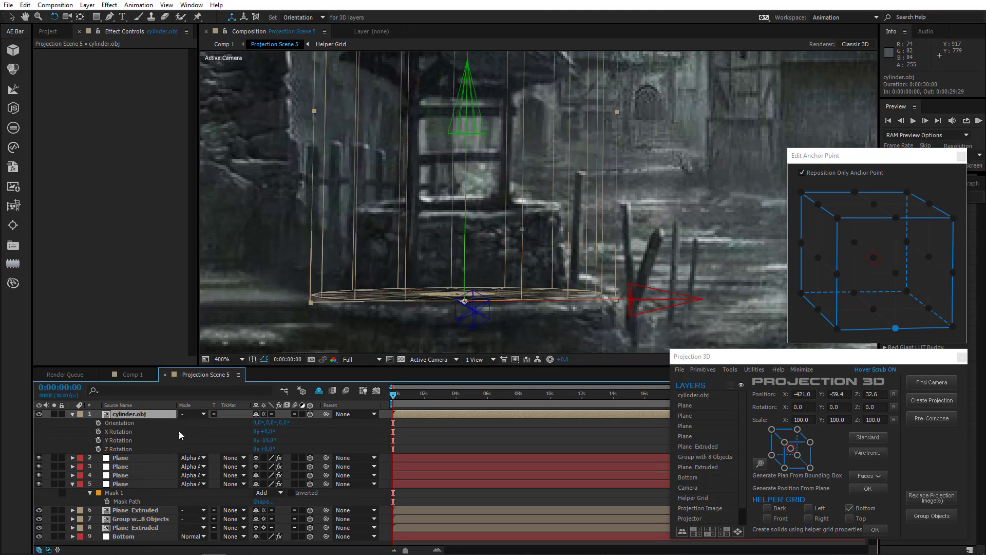
pyautogui.press('s')
pyautogui.click(270, 422)
pyautogui.write('70')
pyautogui.press('Return')
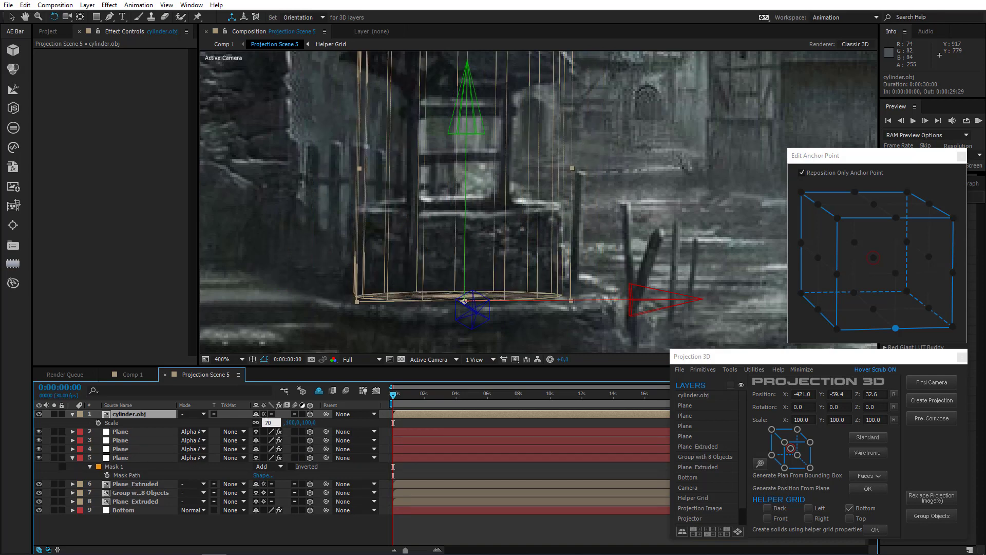
pyautogui.click(54, 414)
pyautogui.click(54, 414)
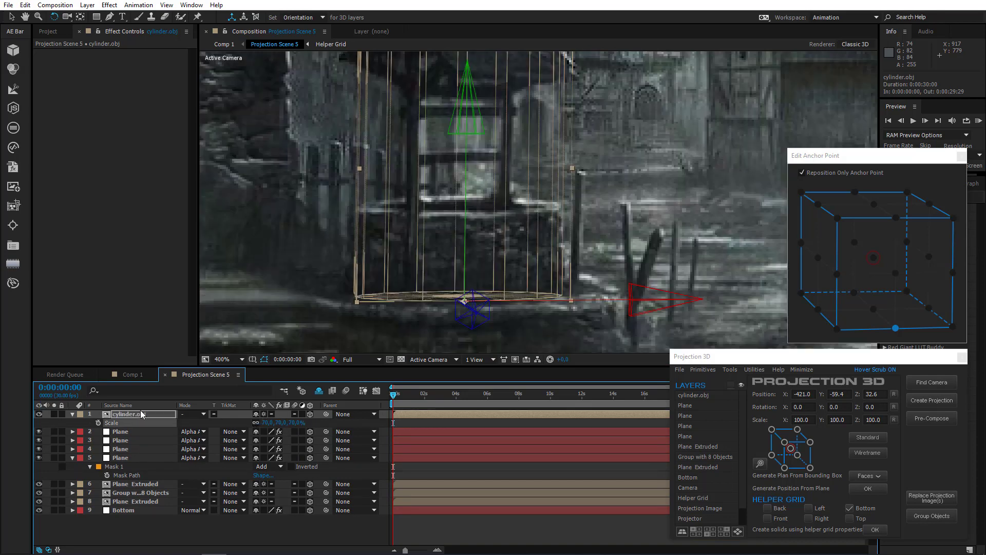
pyautogui.click(280, 422)
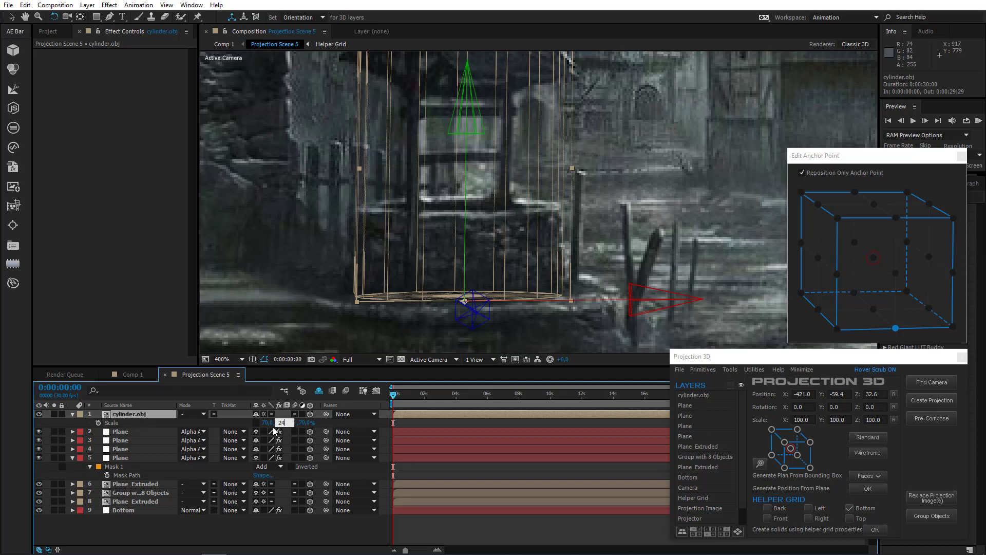
pyautogui.press('Return')
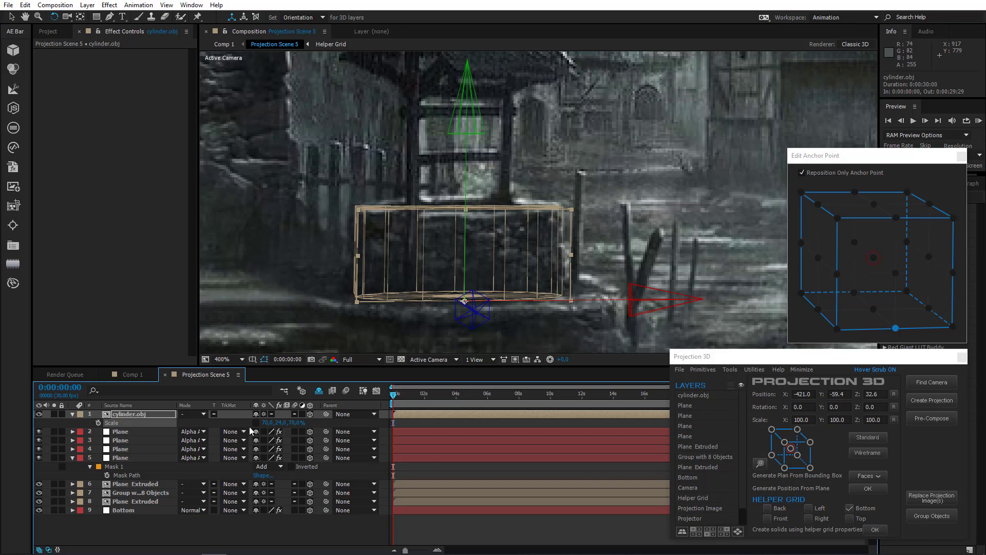
# Set the well cylinder's Y scale to 23% and its X rotation to 4°
pyautogui.click(277, 423)
pyautogui.write('23')
pyautogui.press('Return')
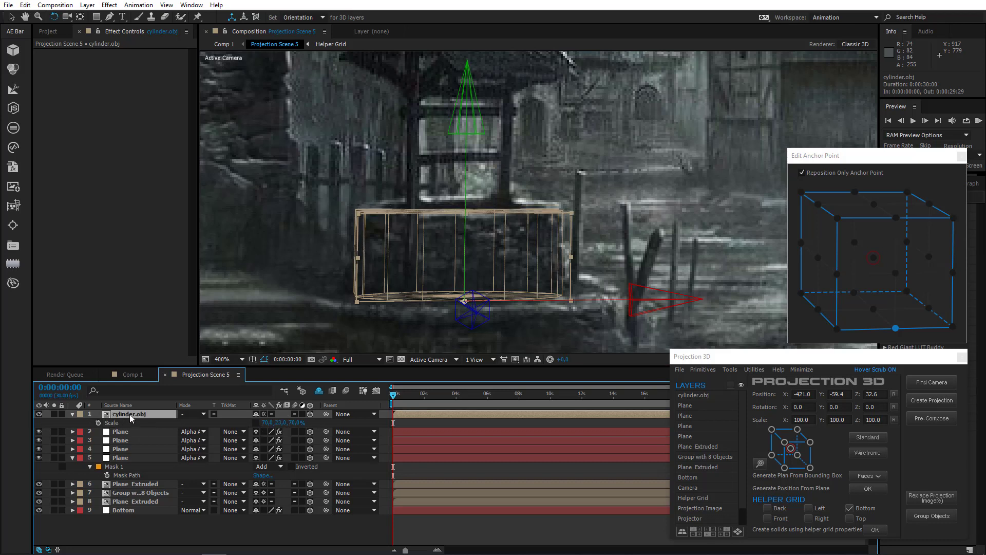
pyautogui.press('r')
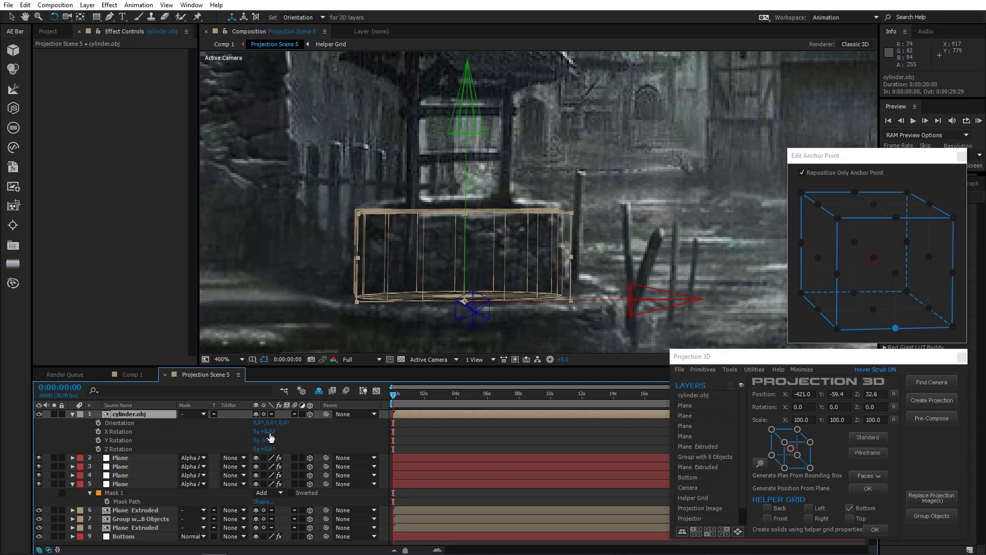
pyautogui.moveTo(271, 432); pyautogui.dragTo(274, 433)
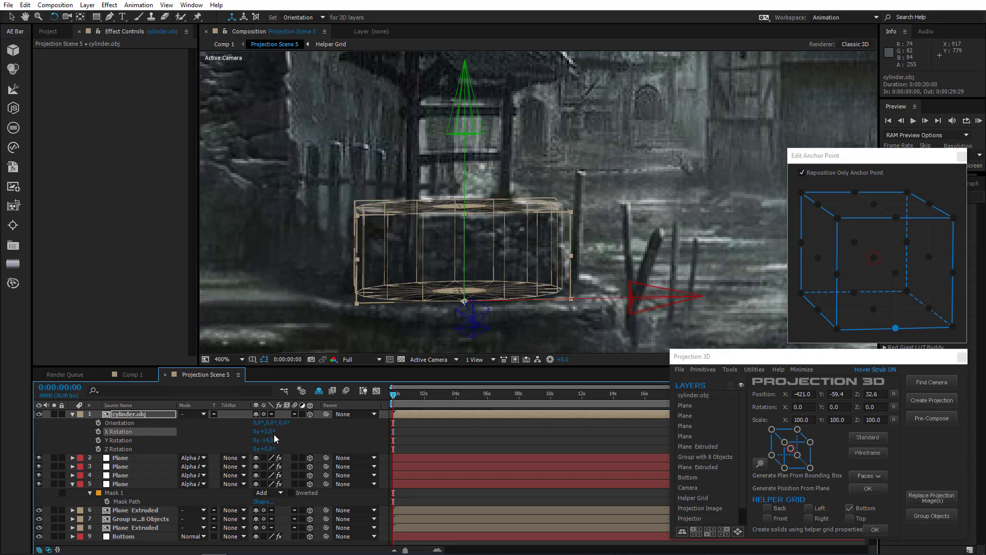
pyautogui.hotkey('ctrl', 'z')
pyautogui.click(266, 431)
pyautogui.write('4')
pyautogui.press('Return')
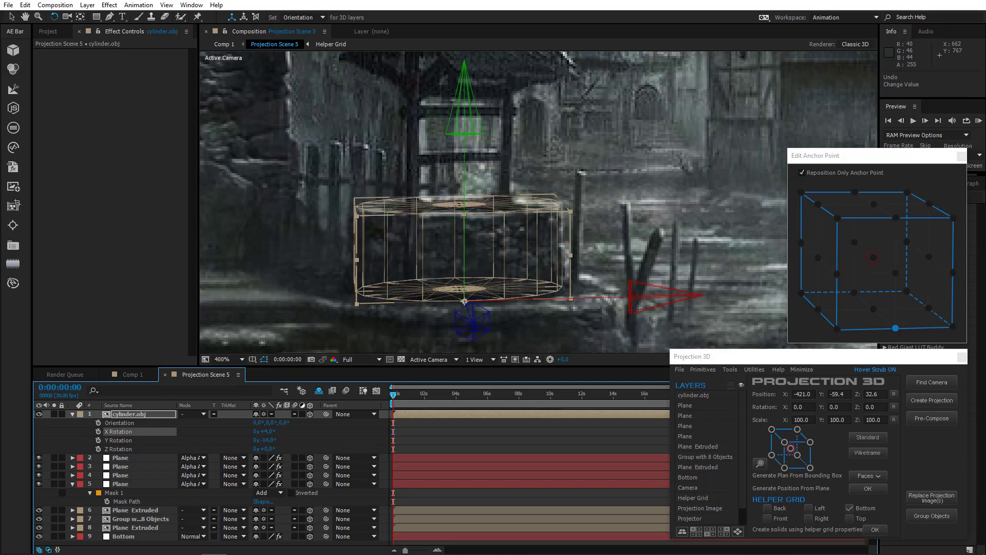
# Generate a plane from the cylinder's bounding box on the top face of the well
pyautogui.scroll(1, 458, 230)
pyautogui.scroll(-1, 458, 230)
pyautogui.click(867, 479)
pyautogui.click(866, 488)
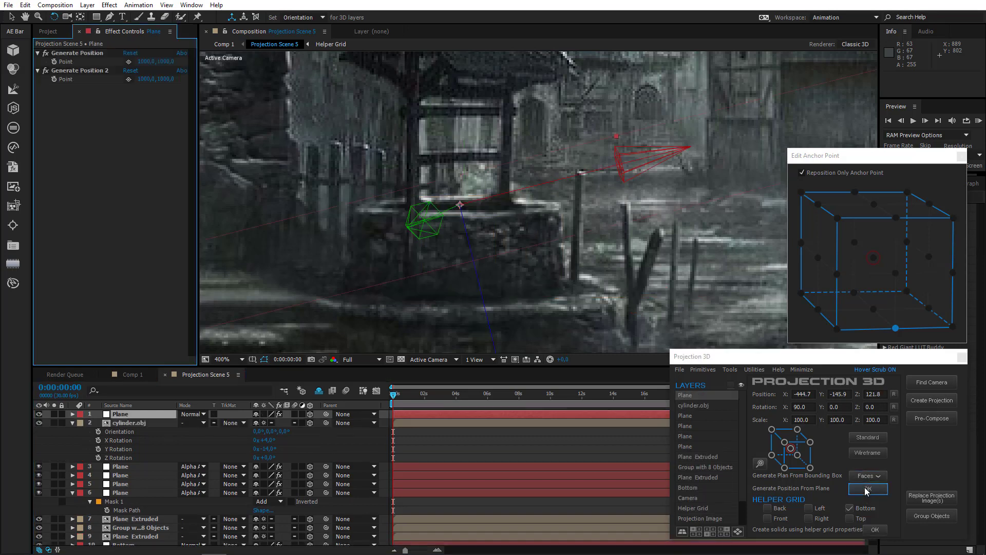
# Set the Y rotation of the plane on top of the well to 0°
pyautogui.click(131, 414)
pyautogui.press('r')
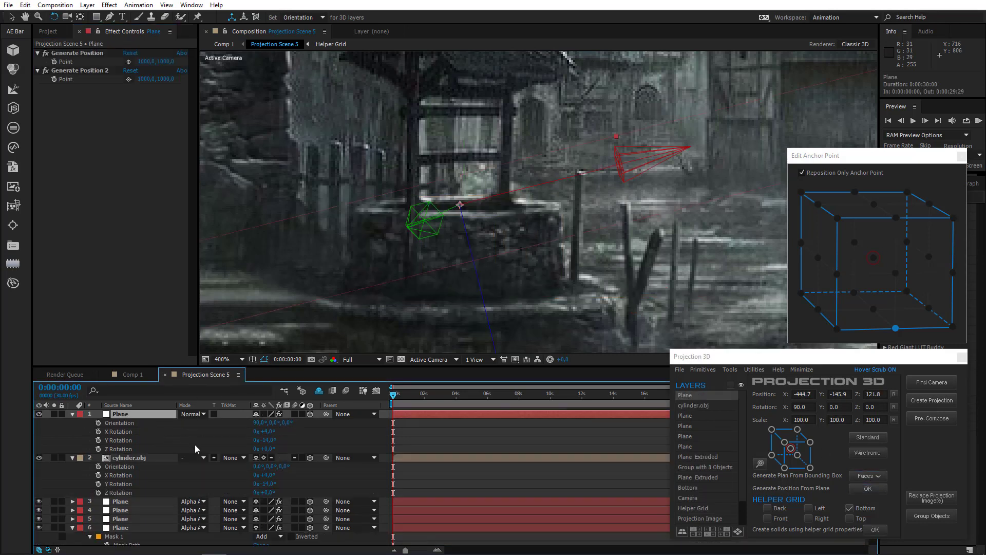
pyautogui.hotkey('ctrl', 'z')
pyautogui.click(267, 440)
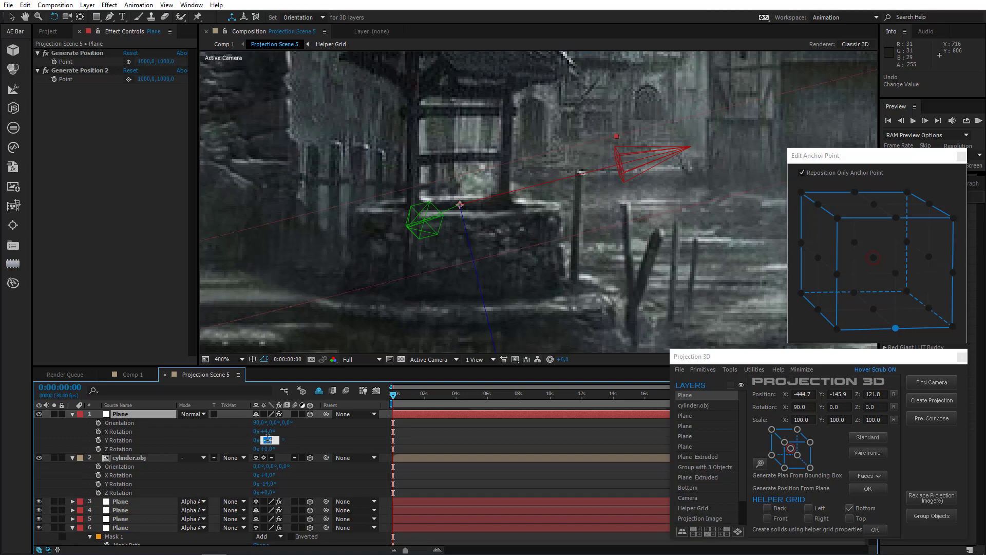
pyautogui.write('0')
pyautogui.press('Return')
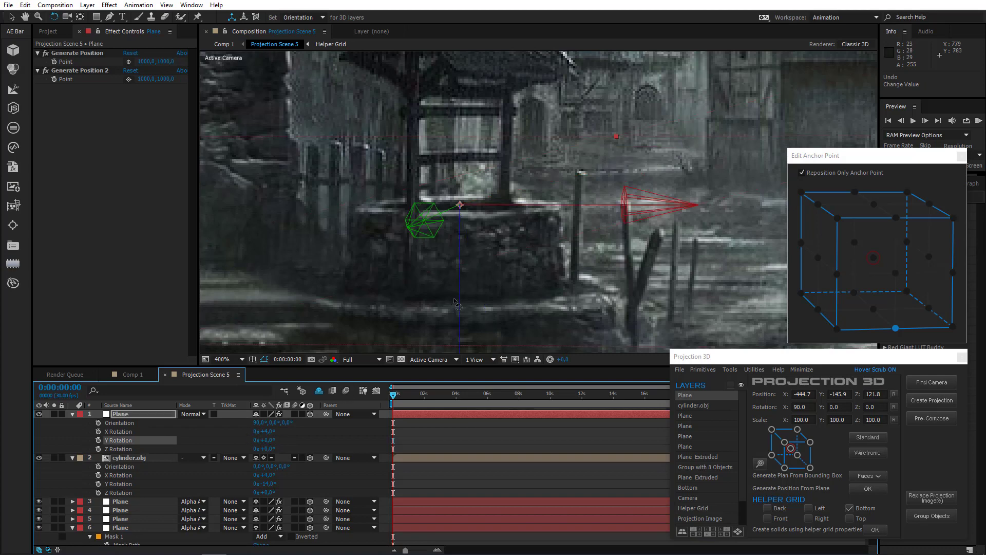
# Place the plane's two Generate Position points at the feet of the well's two roof posts
pyautogui.scroll(-1, 454, 299)
pyautogui.scroll(1, 449, 226)
pyautogui.click(128, 62)
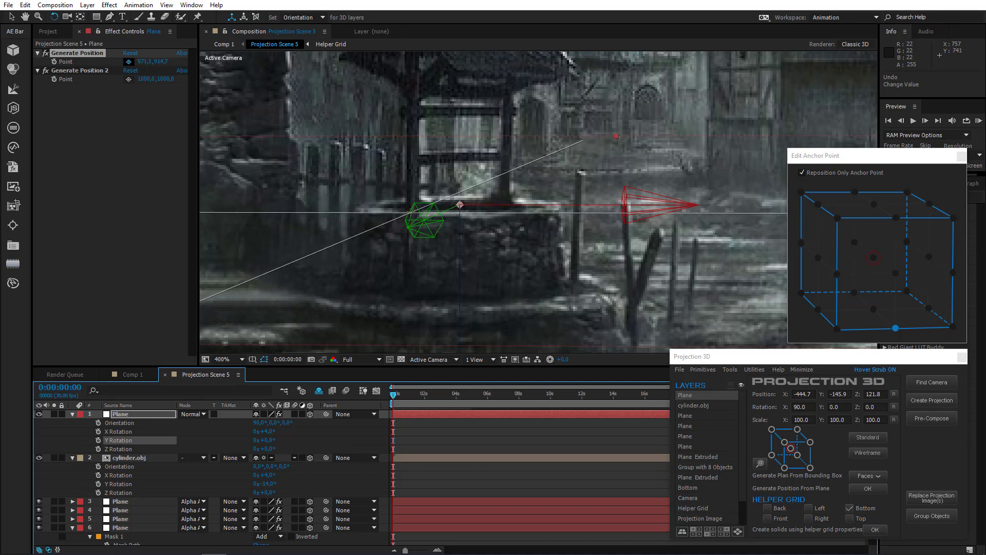
pyautogui.click(411, 210)
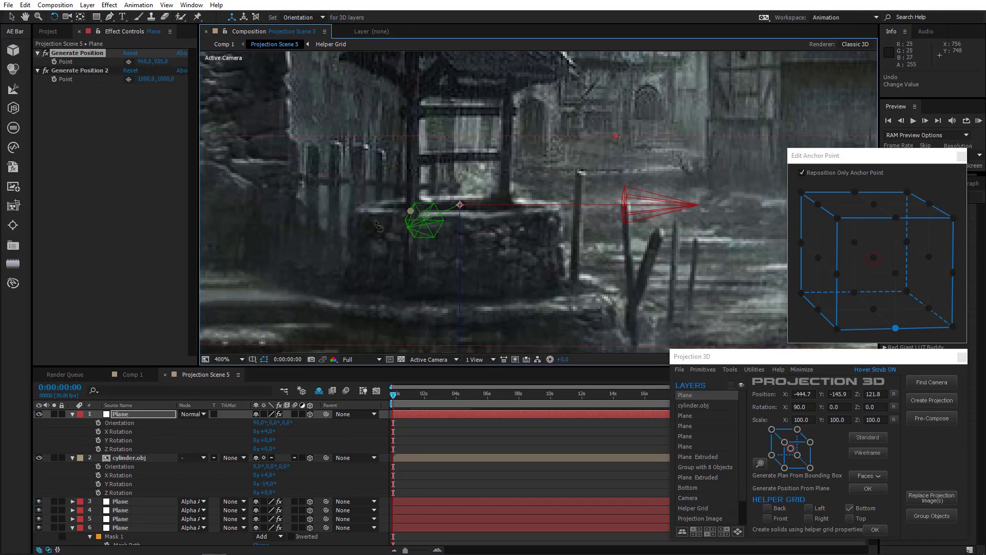
pyautogui.click(129, 79)
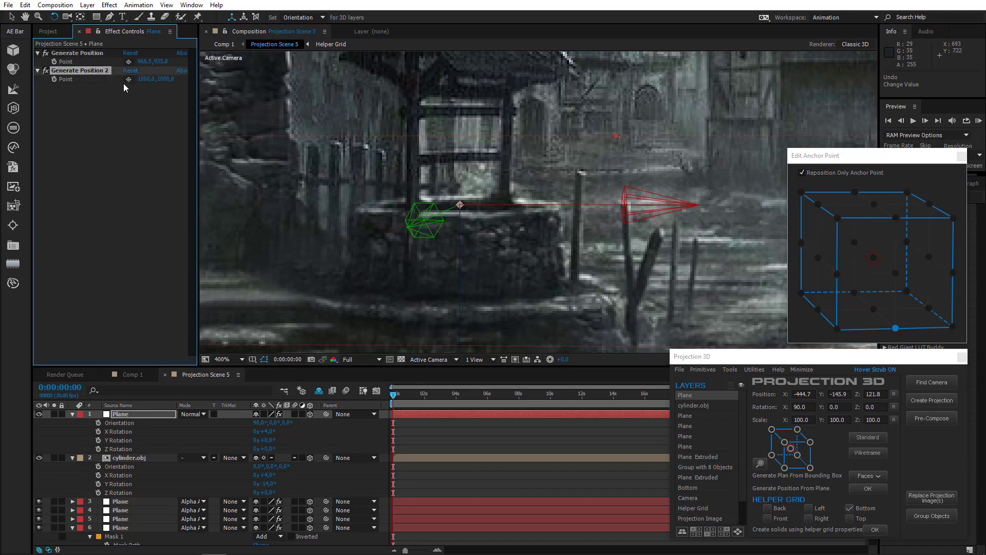
pyautogui.click(506, 203)
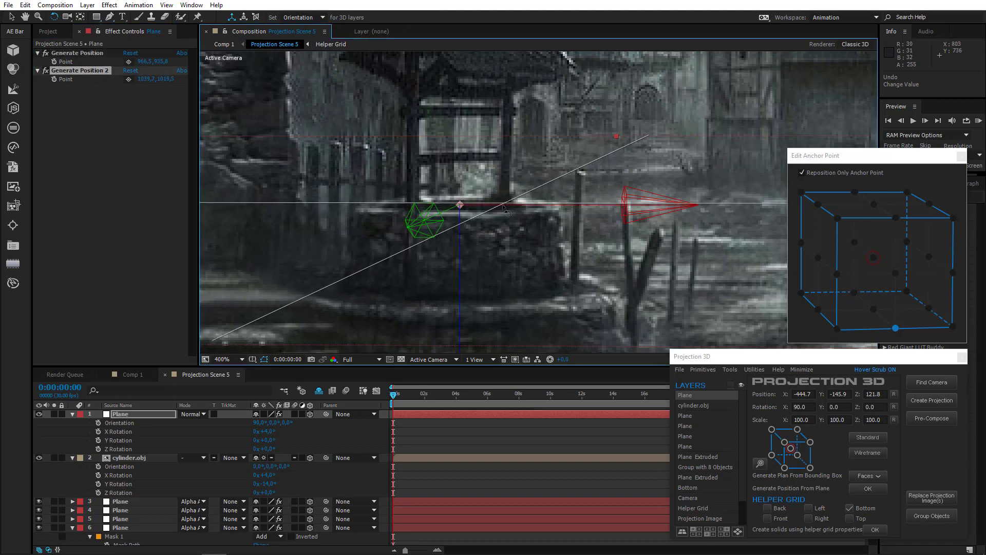
pyautogui.moveTo(504, 205); pyautogui.dragTo(504, 207)
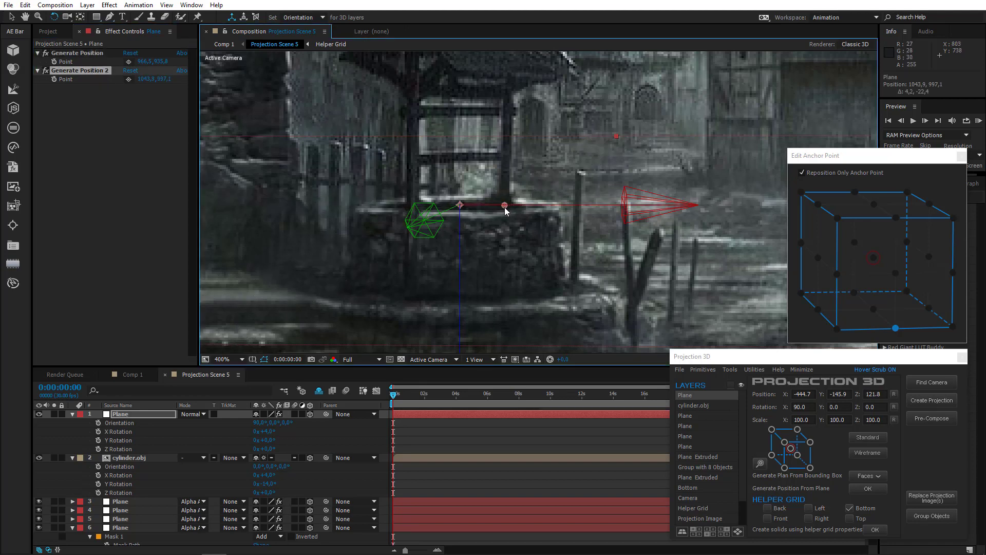
# Generate an upright plane through the two Generate Position points at the post feet
pyautogui.click(84, 54)
pyautogui.keyDown('shift'); pyautogui.click(85, 70); pyautogui.keyUp('shift')
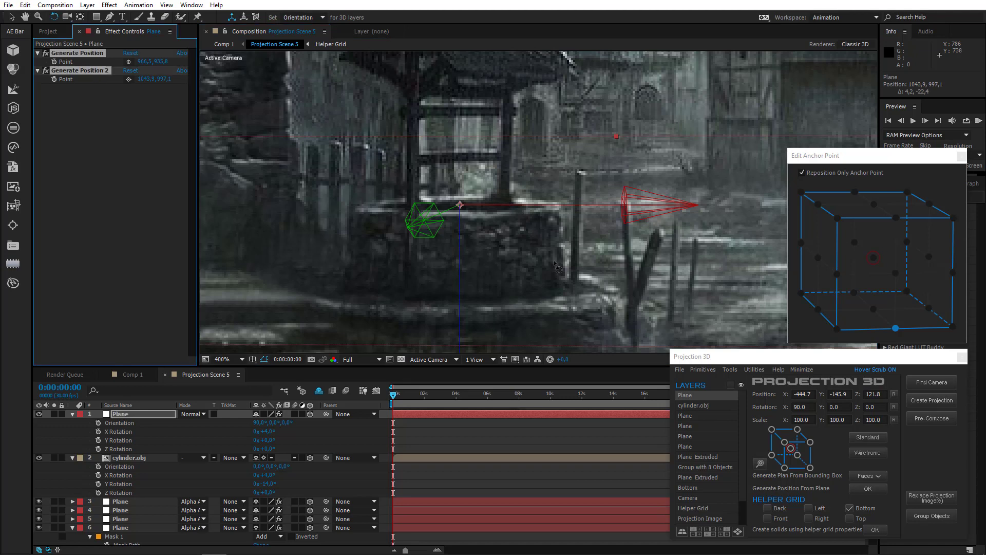
pyautogui.click(760, 450)
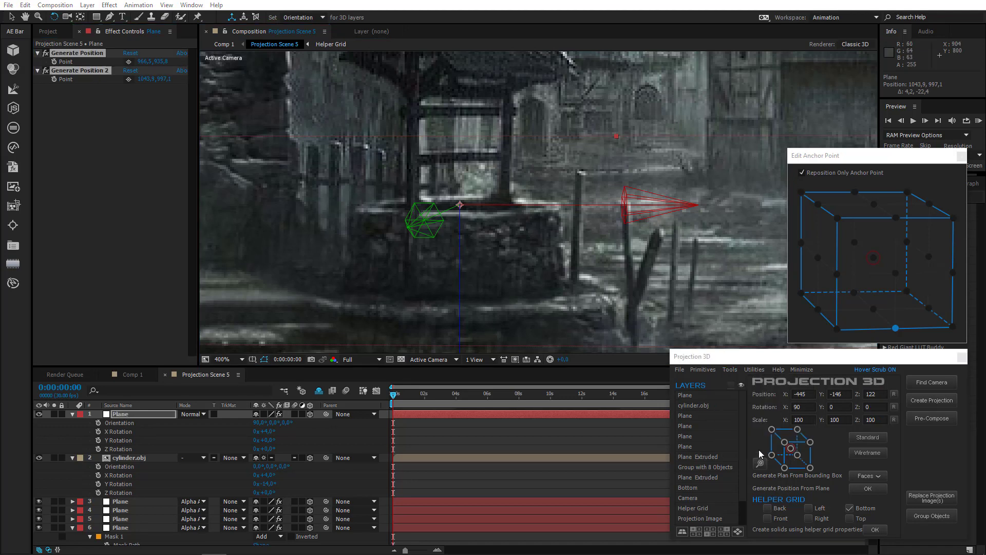
pyautogui.scroll(-6, 556, 205)
pyautogui.scroll(-4, 556, 206)
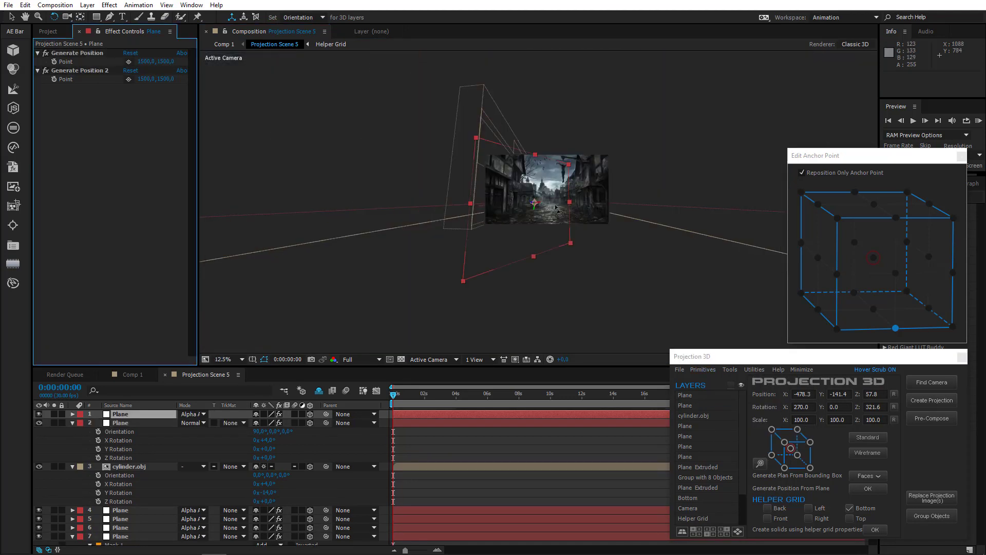
# Draw a closed Pen tool mask on the upright plane around the well's roof and both support posts
pyautogui.scroll(4, 557, 207)
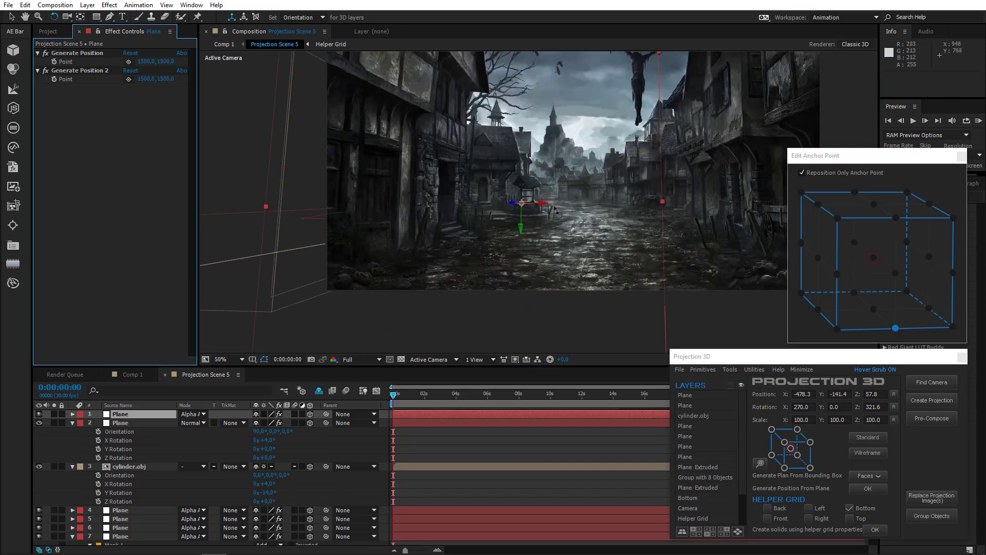
pyautogui.scroll(6, 555, 209)
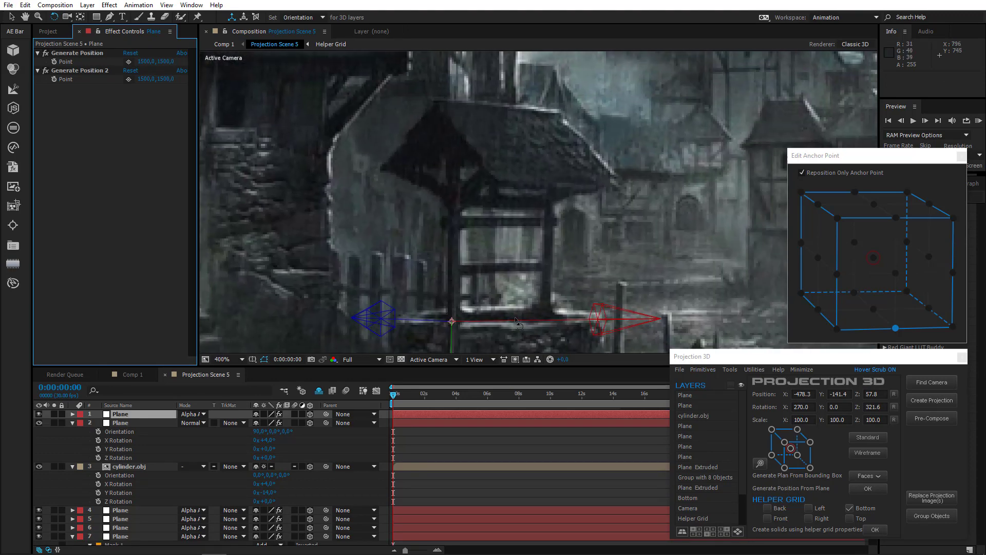
pyautogui.press('g')
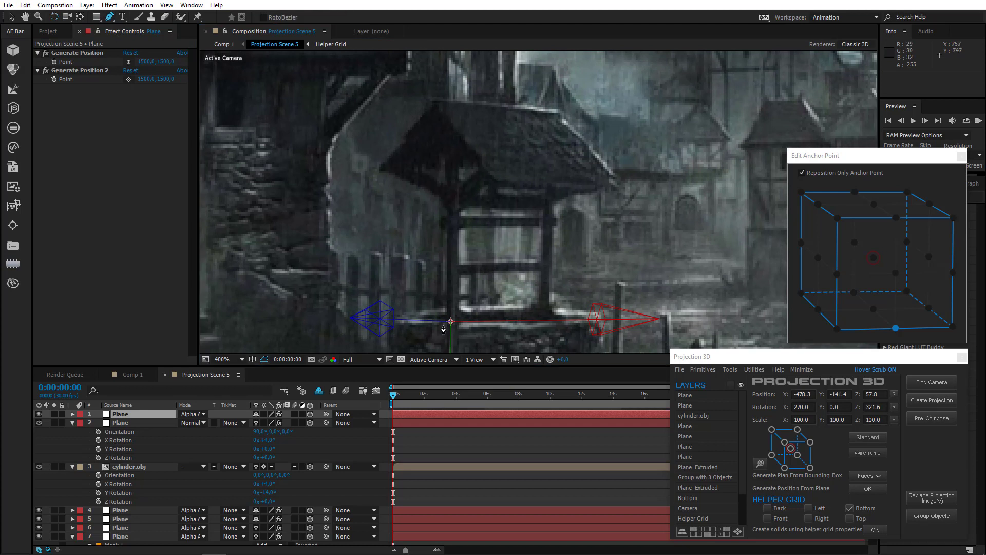
pyautogui.click(446, 320)
pyautogui.click(447, 230)
pyautogui.click(442, 216)
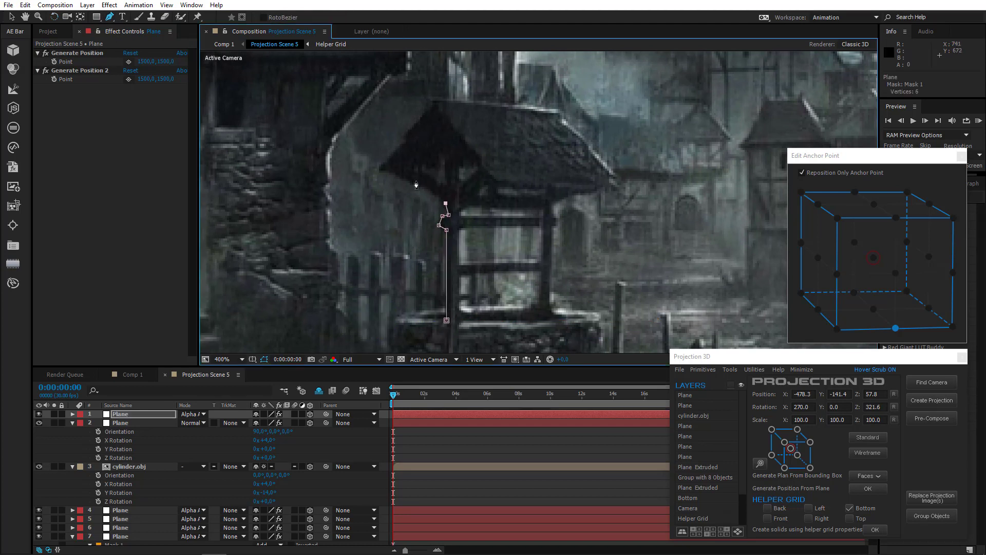
pyautogui.click(412, 184)
pyautogui.click(379, 170)
pyautogui.click(410, 130)
pyautogui.click(430, 98)
pyautogui.click(557, 110)
pyautogui.scroll(1, 578, 136)
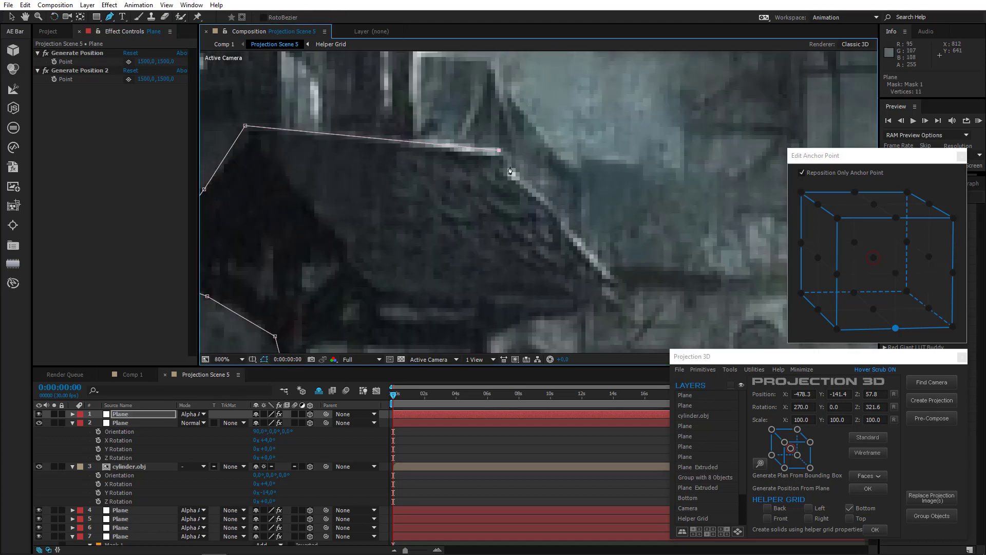
pyautogui.click(510, 167)
pyautogui.click(565, 218)
pyautogui.click(573, 232)
pyautogui.click(614, 279)
pyautogui.click(622, 307)
pyautogui.moveTo(509, 279); pyautogui.dragTo(440, 218)
pyautogui.scroll(-1, 434, 211)
pyautogui.click(522, 212)
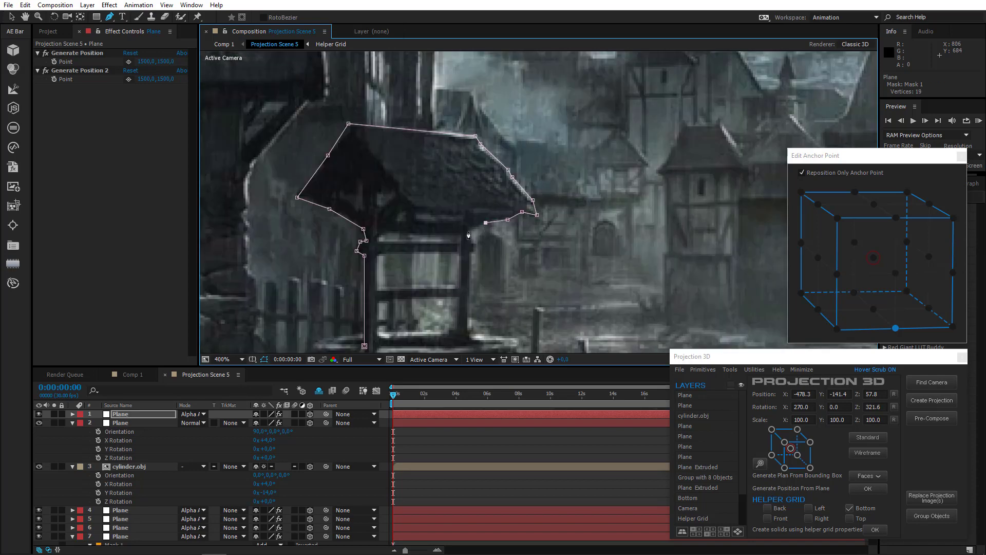
pyautogui.click(471, 229)
pyautogui.scroll(2, 471, 236)
pyautogui.click(471, 243)
pyautogui.scroll(-1, 458, 219)
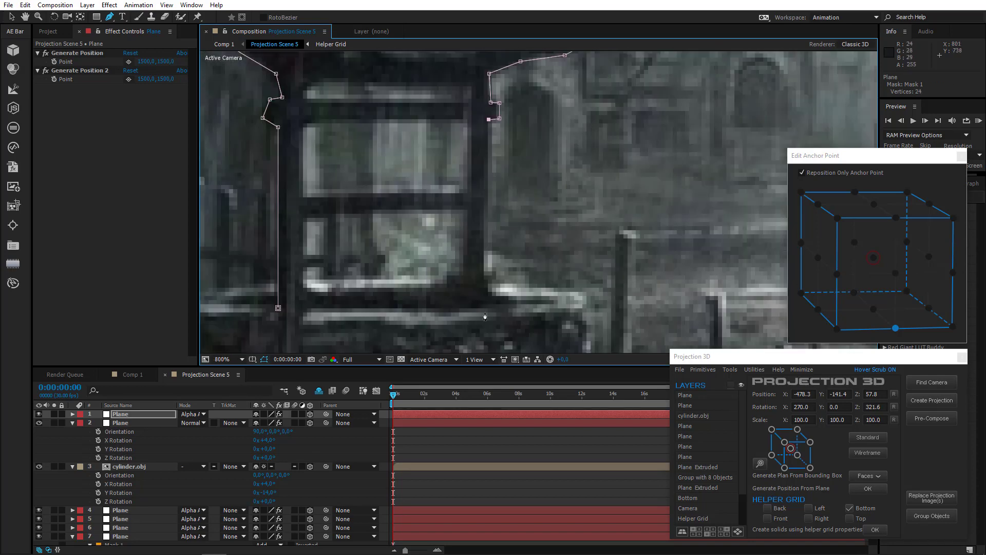
pyautogui.click(481, 310)
pyautogui.click(278, 308)
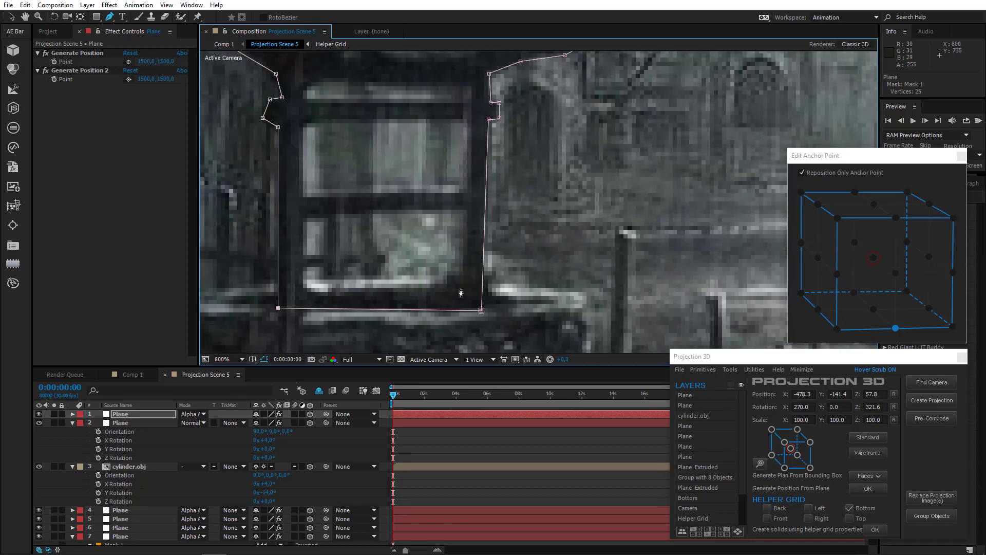
# Draw separate masks around the three rectangular openings between the well's posts and crossbars
pyautogui.click(468, 211)
pyautogui.click(351, 211)
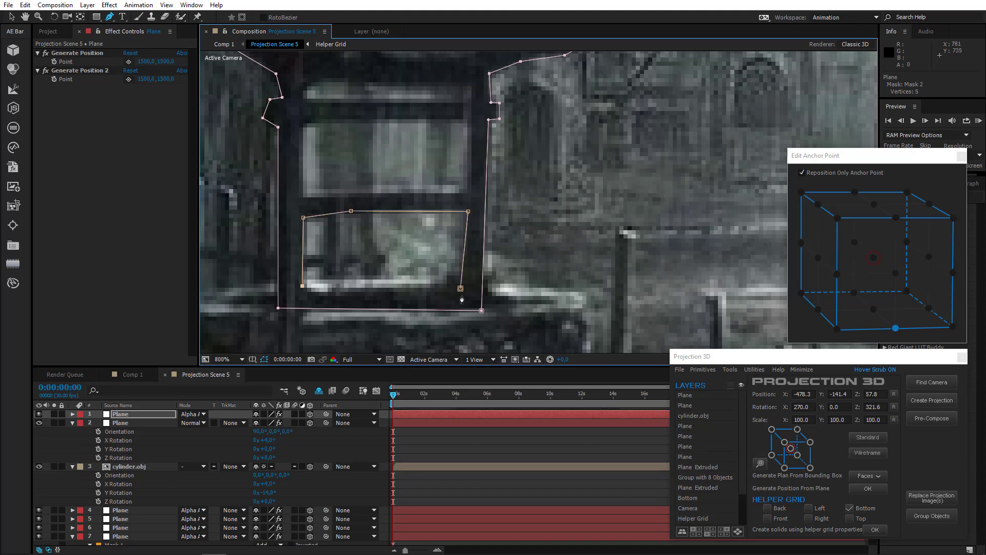
pyautogui.click(461, 288)
pyautogui.click(467, 192)
pyautogui.click(467, 120)
pyautogui.click(312, 121)
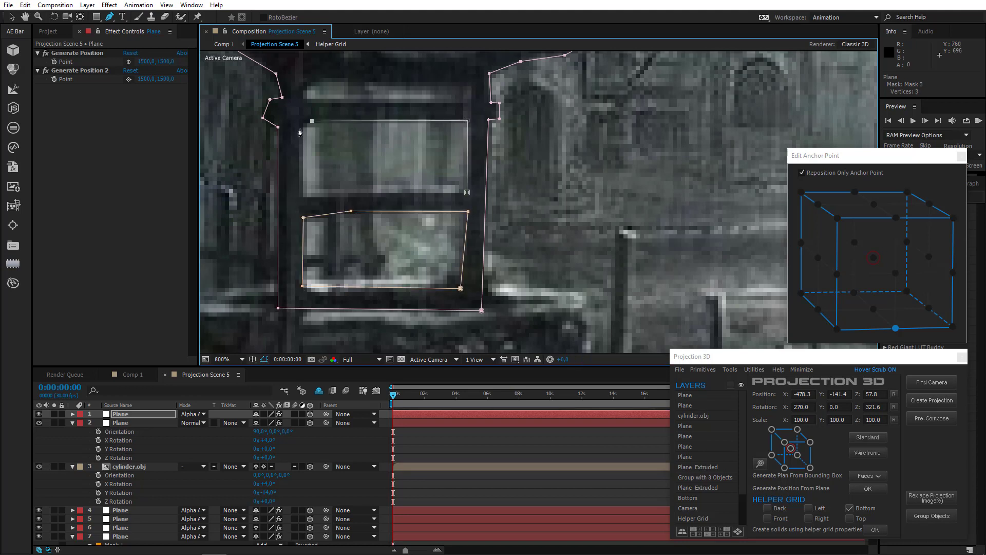
pyautogui.click(467, 193)
pyautogui.scroll(3, 467, 196)
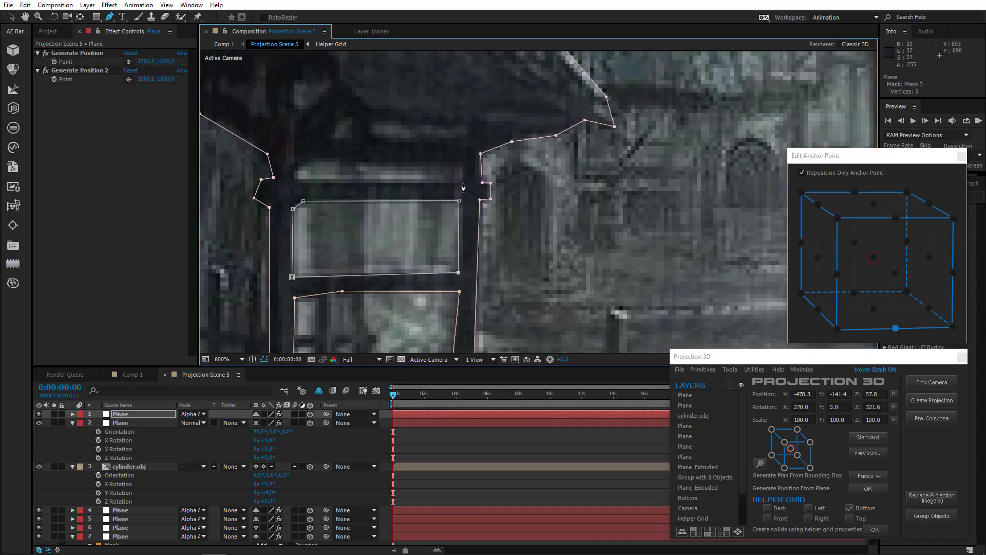
pyautogui.click(463, 184)
pyautogui.click(464, 164)
pyautogui.click(314, 158)
pyautogui.click(464, 184)
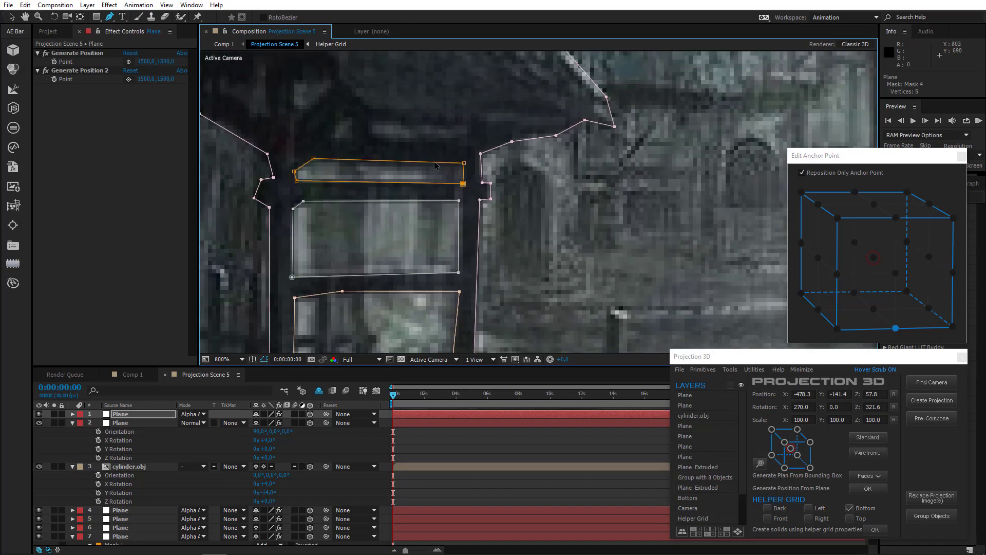
# Draw four more masks around the small see-through gaps beneath the well's roof
pyautogui.press(',')
pyautogui.scroll(3, 409, 167)
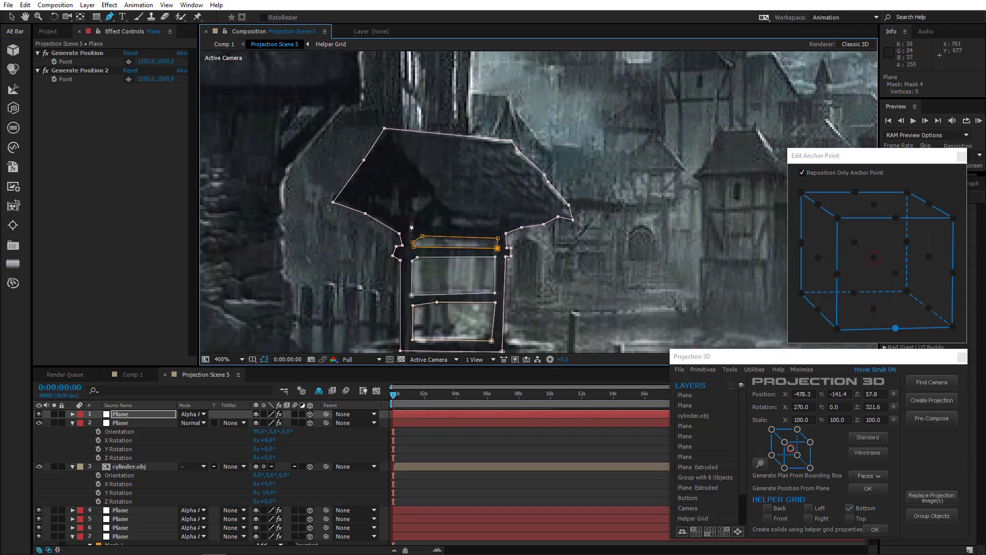
pyautogui.press('.')
pyautogui.click(386, 187)
pyautogui.click(358, 166)
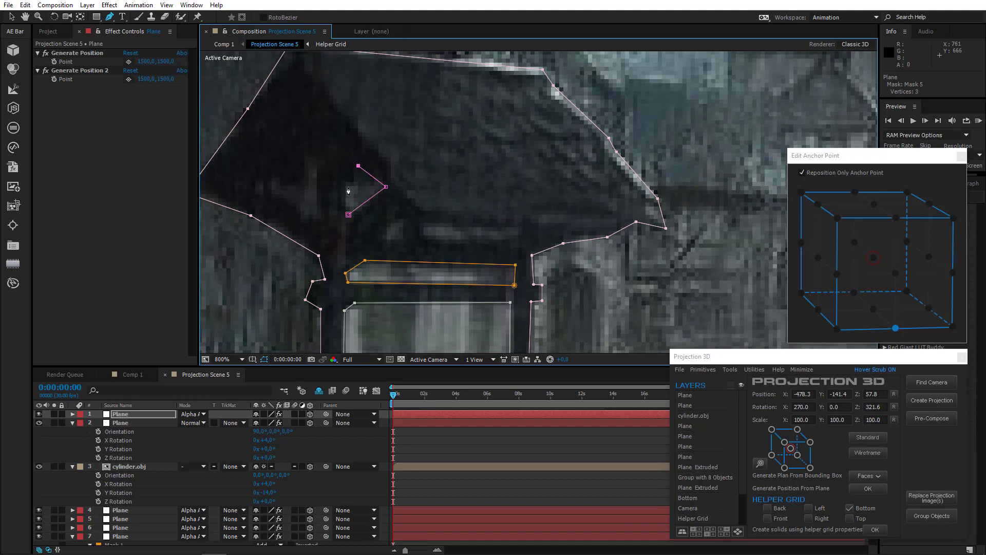
pyautogui.click(317, 218)
pyautogui.click(314, 159)
pyautogui.click(306, 155)
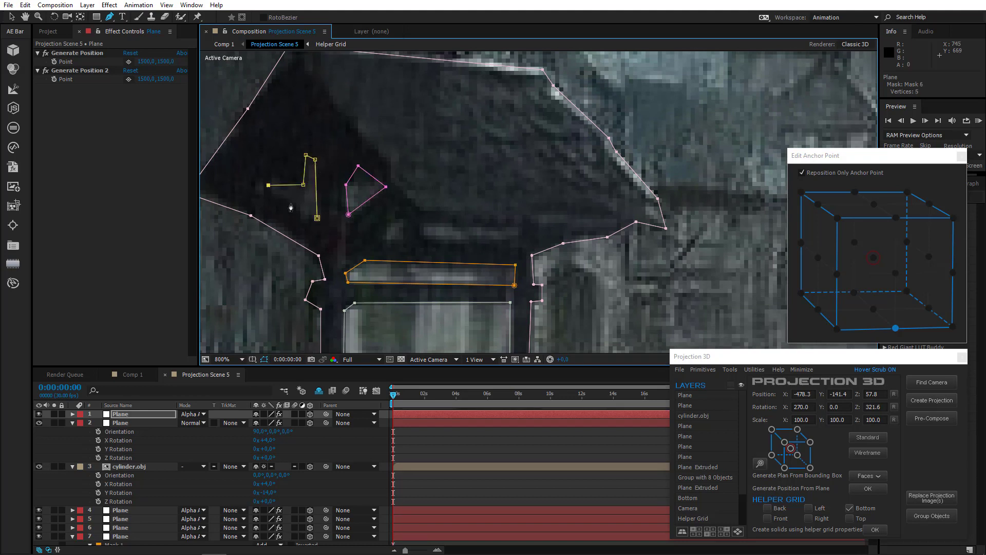
pyautogui.click(317, 217)
pyautogui.click(487, 240)
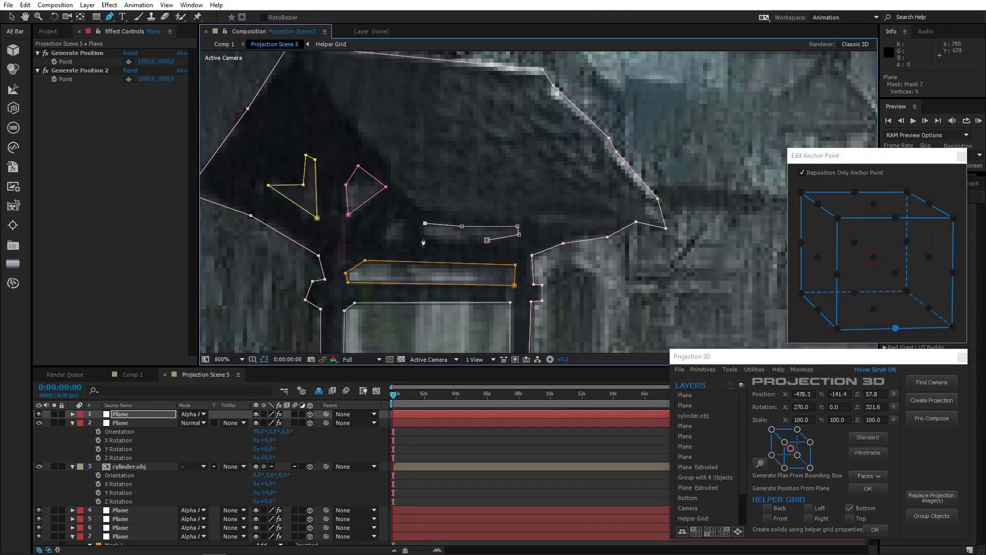
pyautogui.click(424, 238)
pyautogui.click(487, 240)
pyautogui.click(403, 237)
pyautogui.click(402, 222)
pyautogui.click(381, 238)
pyautogui.click(403, 237)
# Set Mask 2 through Mask 8 on the upright plane to Subtract mode
pyautogui.click(126, 414)
pyautogui.press('m')
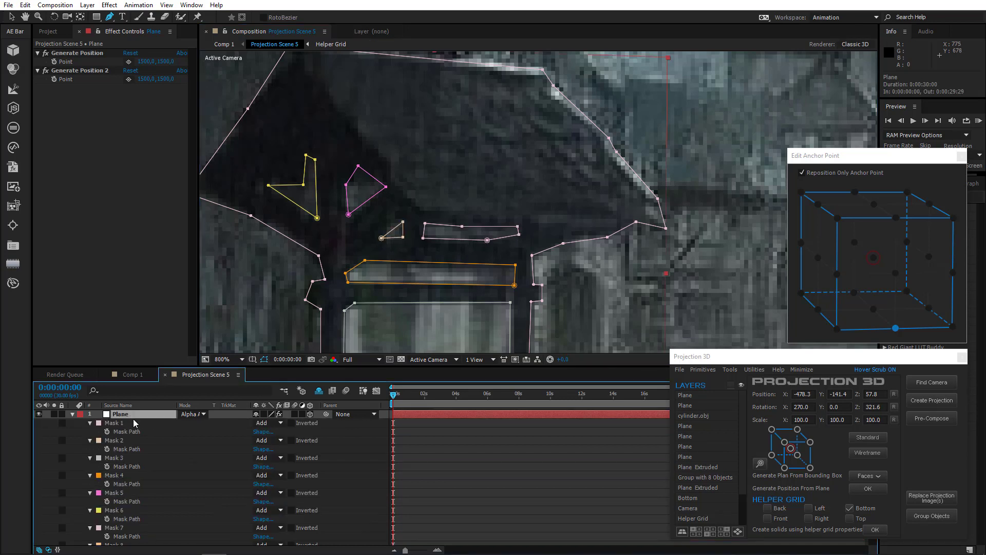
pyautogui.click(114, 440)
pyautogui.scroll(-3, 130, 522)
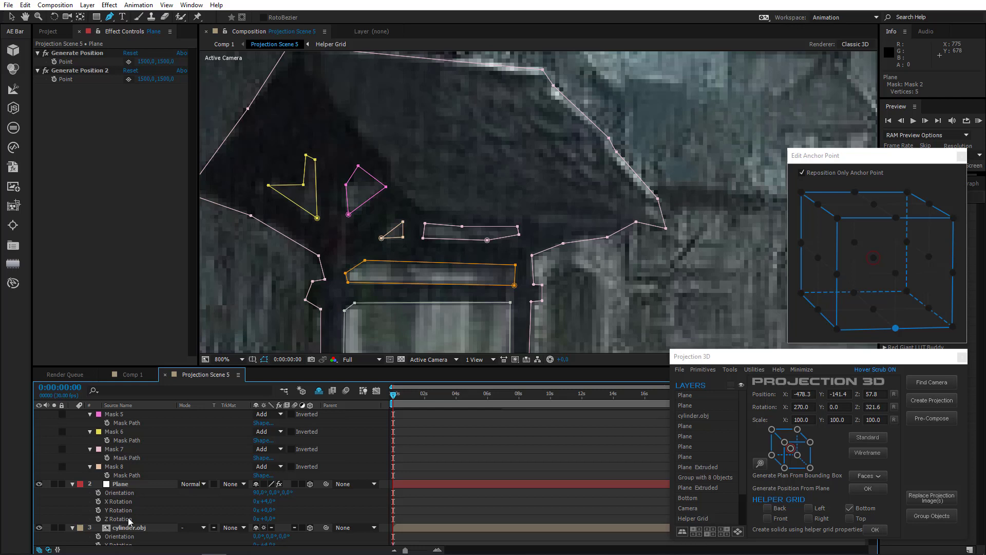
pyautogui.keyDown('shift'); pyautogui.click(116, 467); pyautogui.keyUp('shift')
pyautogui.click(263, 466)
pyautogui.click(284, 498)
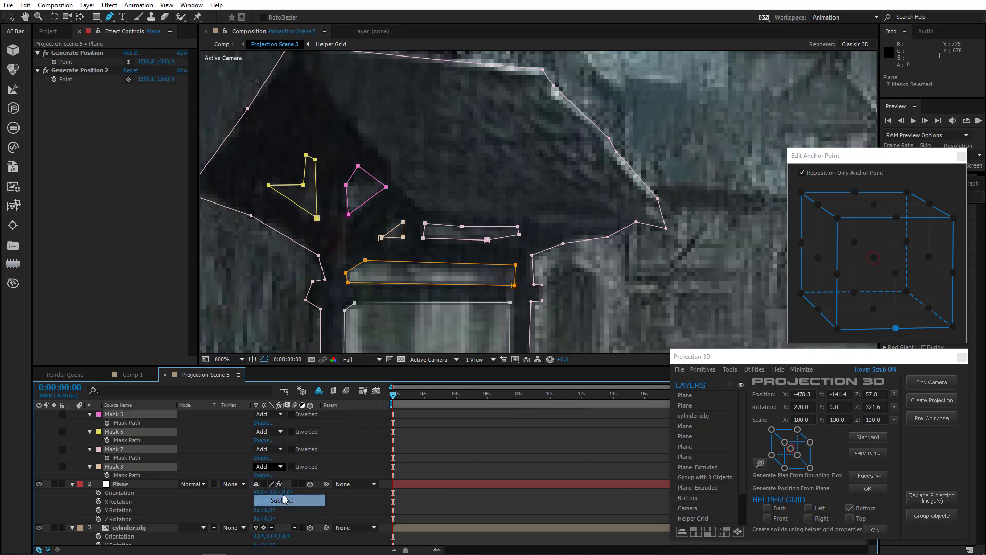
# Collapse the expanded properties of the two topmost plane layers and the cylinder layer
pyautogui.scroll(3, 81, 425)
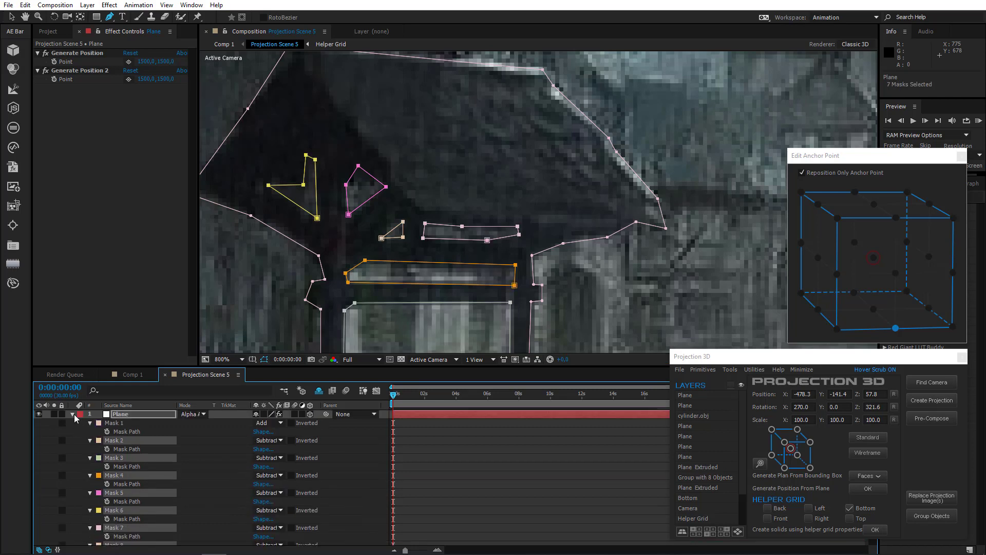
pyautogui.scroll(-3, 419, 220)
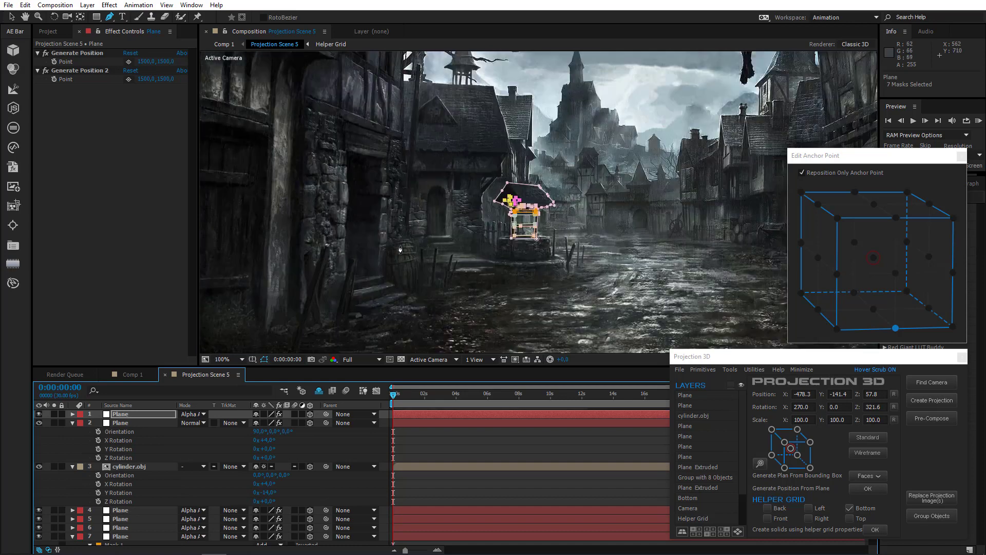
pyautogui.scroll(1, 455, 266)
pyautogui.moveTo(437, 285); pyautogui.dragTo(410, 231)
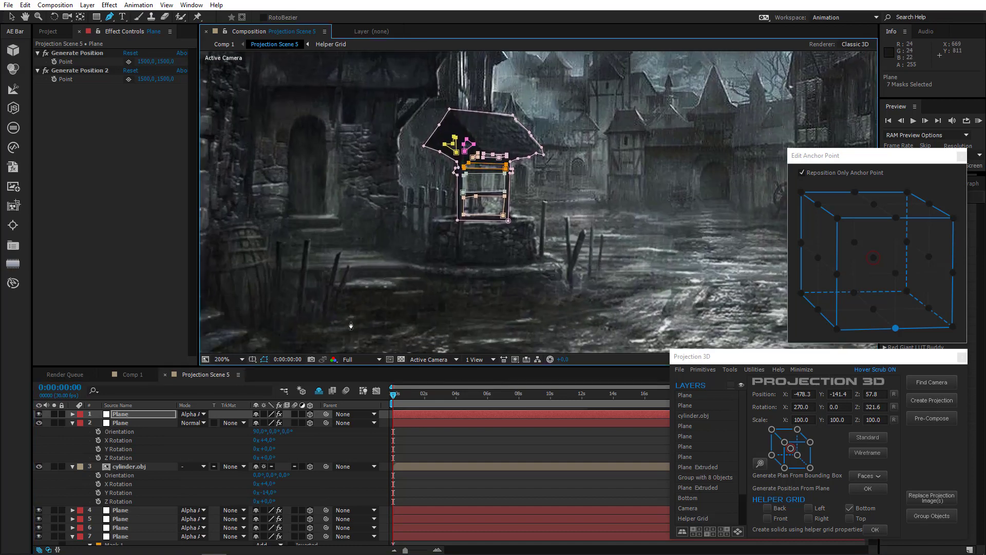
pyautogui.click(72, 422)
pyautogui.click(128, 431)
pyautogui.click(72, 431)
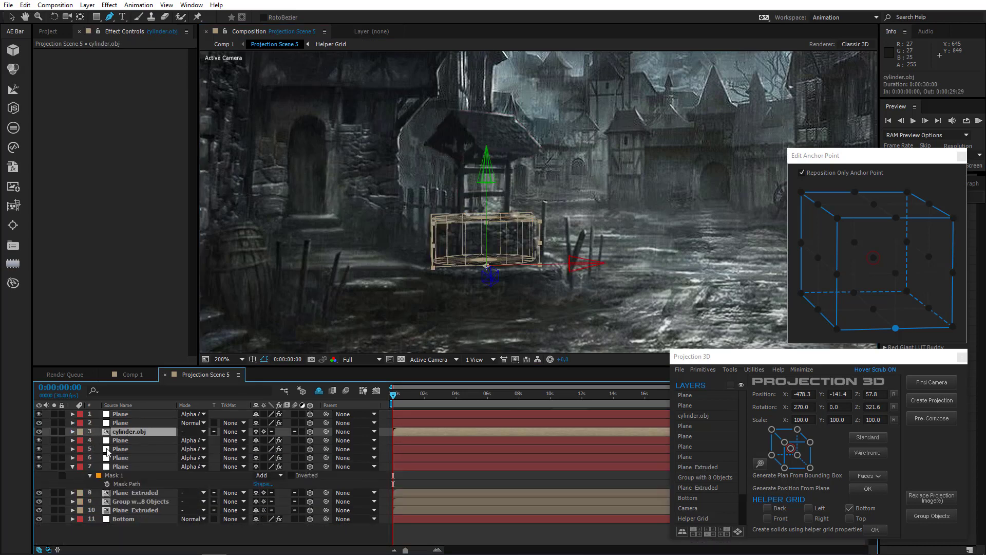
# Set the masked well-base plane's Generate Position point at the foot of the stake beside the well and generate a plane from it
pyautogui.click(126, 440)
pyautogui.click(124, 467)
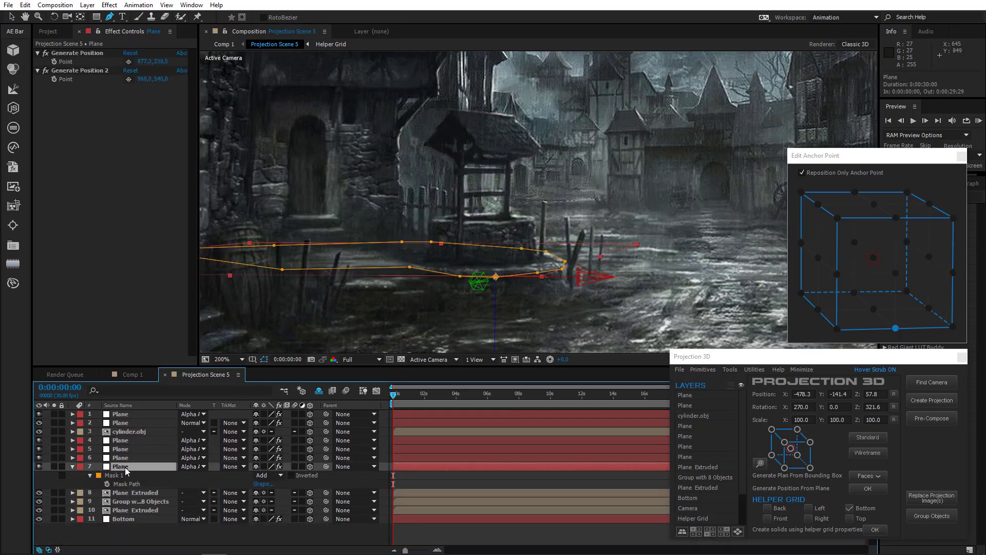
pyautogui.moveTo(537, 311); pyautogui.dragTo(436, 304)
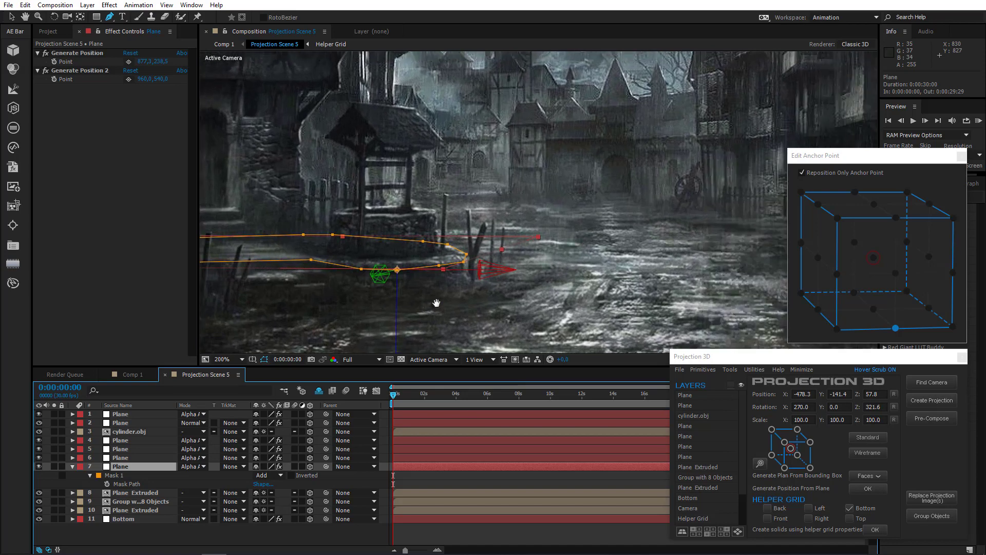
pyautogui.scroll(1, 430, 285)
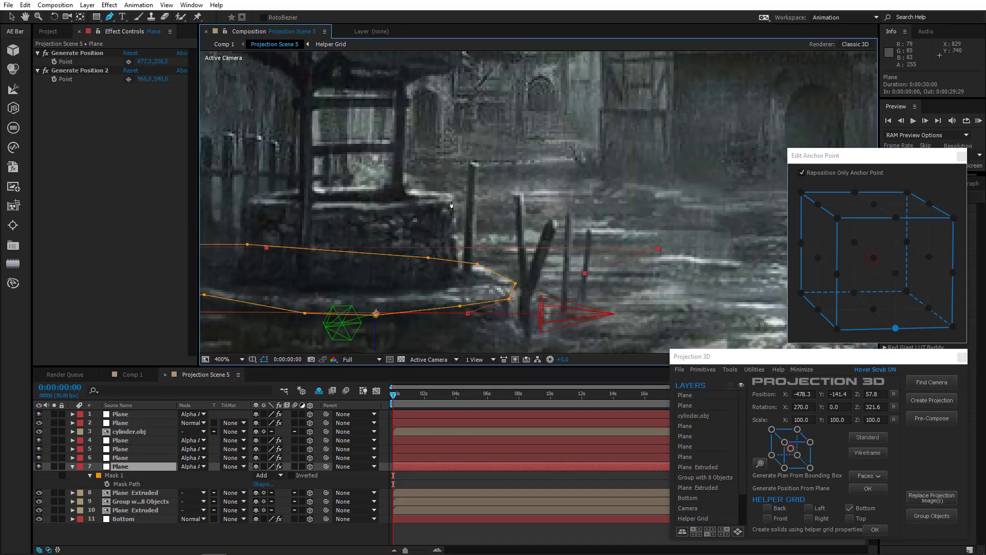
pyautogui.click(129, 62)
pyautogui.click(466, 277)
pyautogui.moveTo(466, 276); pyautogui.dragTo(467, 275)
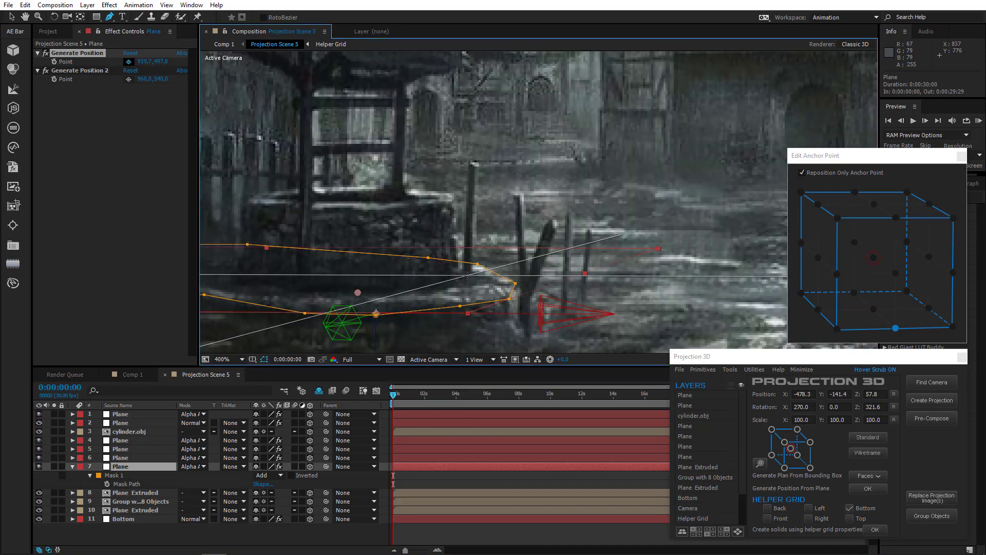
pyautogui.click(729, 369)
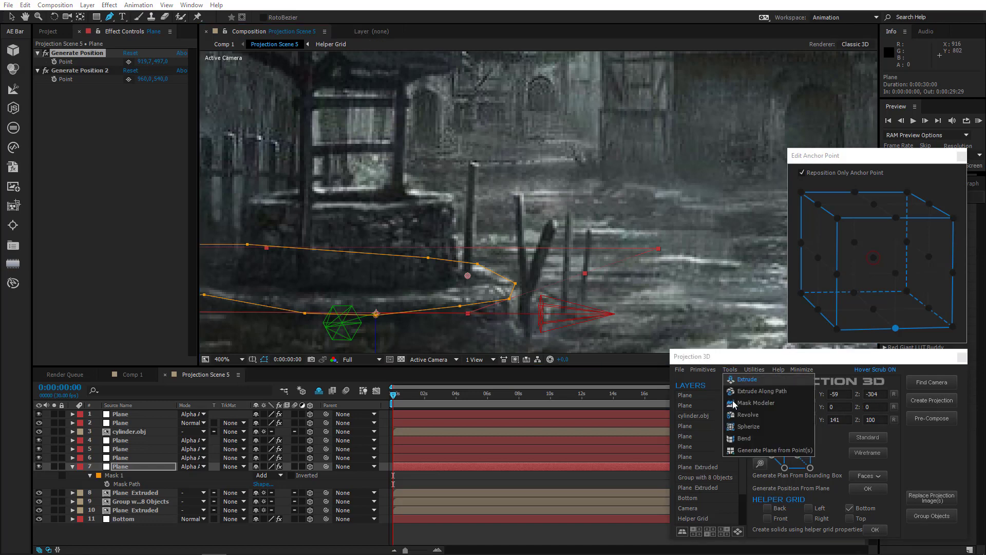
pyautogui.click(744, 451)
# Draw a closed Pen tool mask on the new plane around the thin wooden stake beside the well
pyautogui.scroll(-4, 486, 260)
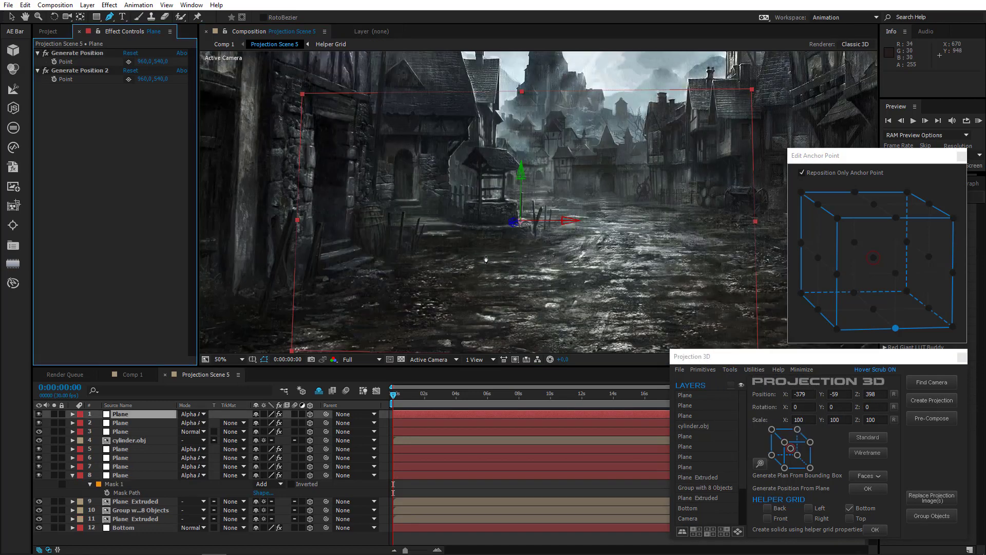
pyautogui.scroll(2, 485, 260)
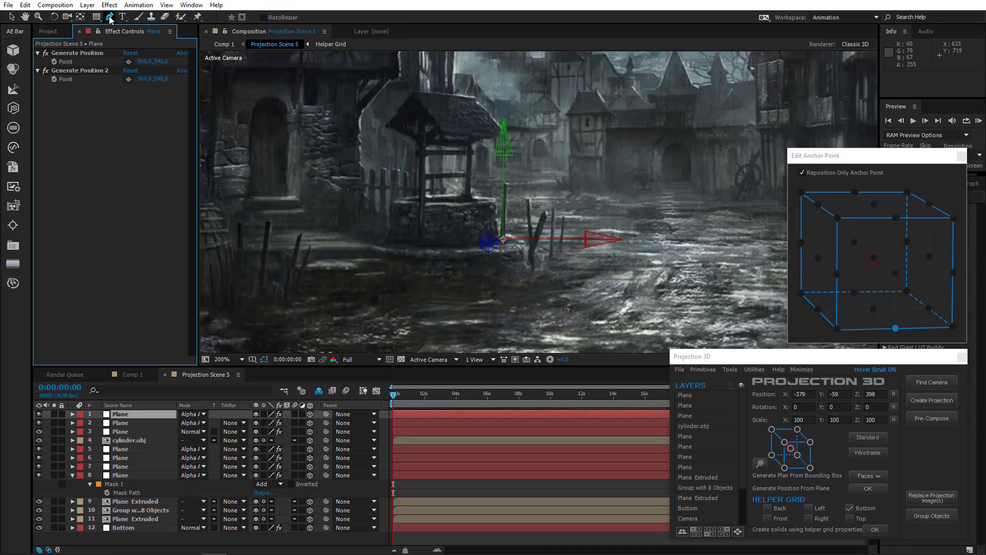
pyautogui.scroll(1, 511, 263)
pyautogui.click(472, 278)
pyautogui.click(473, 210)
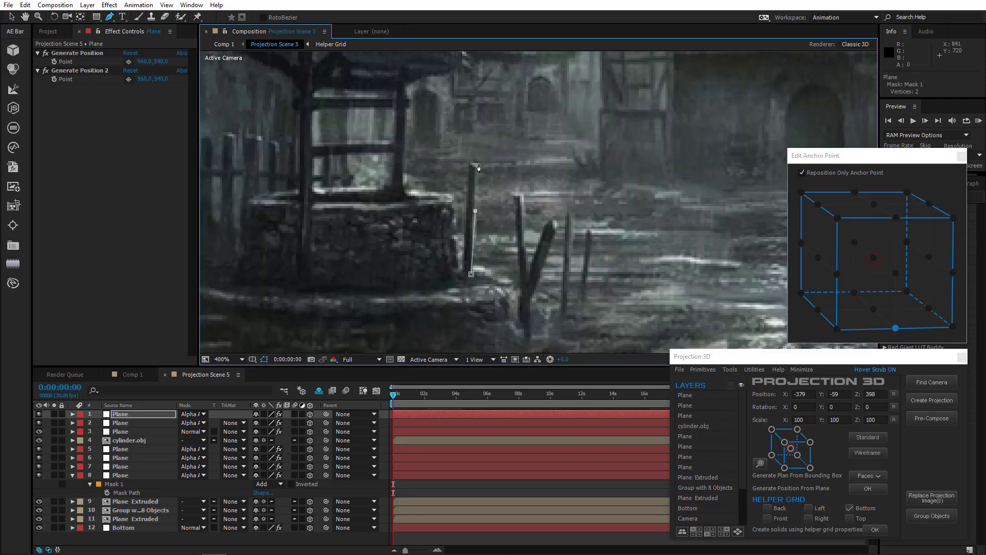
pyautogui.click(476, 164)
pyautogui.scroll(1, 481, 178)
pyautogui.click(537, 212)
pyautogui.click(530, 221)
pyautogui.moveTo(530, 221); pyautogui.dragTo(475, 28)
pyautogui.click(466, 211)
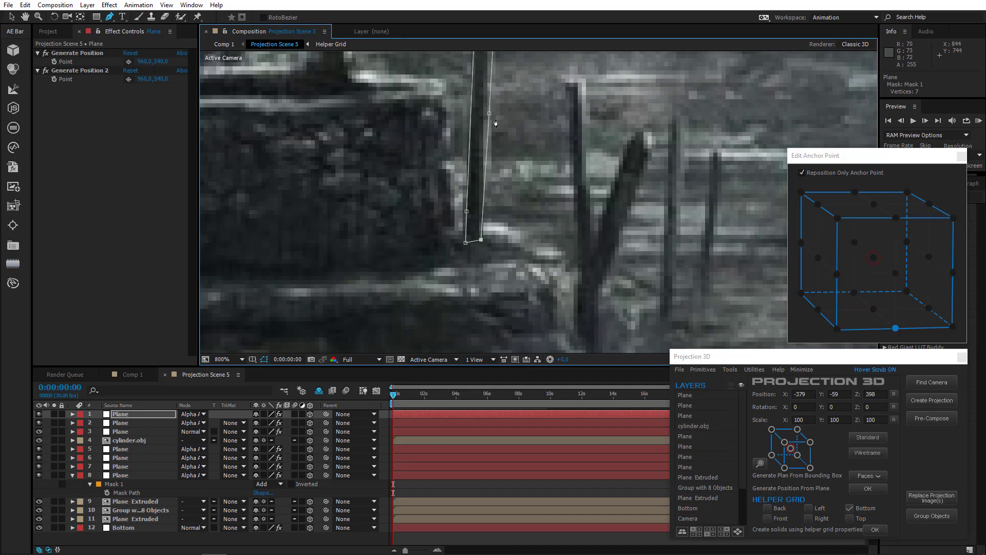
# Set the masked well-base plane's Generate Position point where the fence meets the house corner and generate another plane there
pyautogui.scroll(-4, 496, 123)
pyautogui.moveTo(422, 214); pyautogui.dragTo(516, 240)
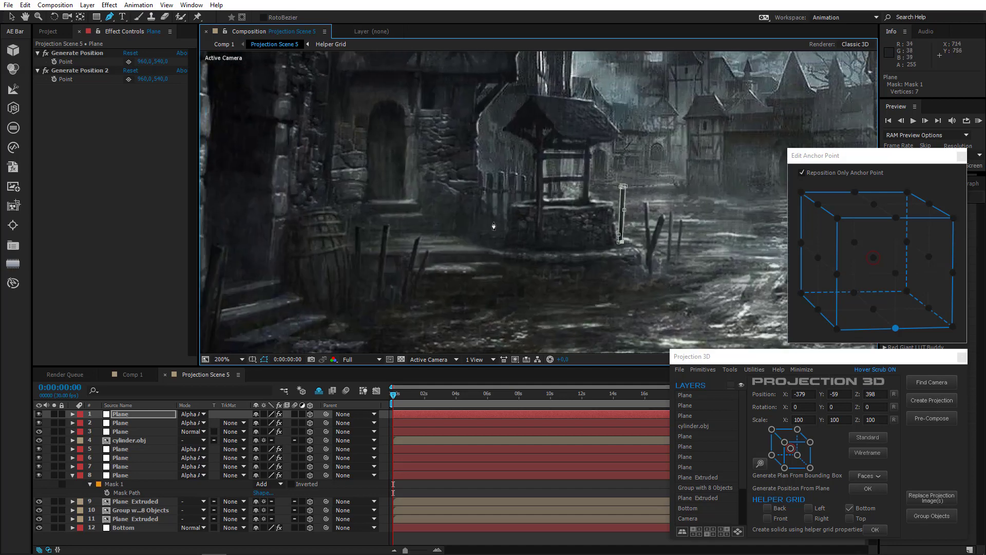
pyautogui.click(125, 474)
pyautogui.click(112, 62)
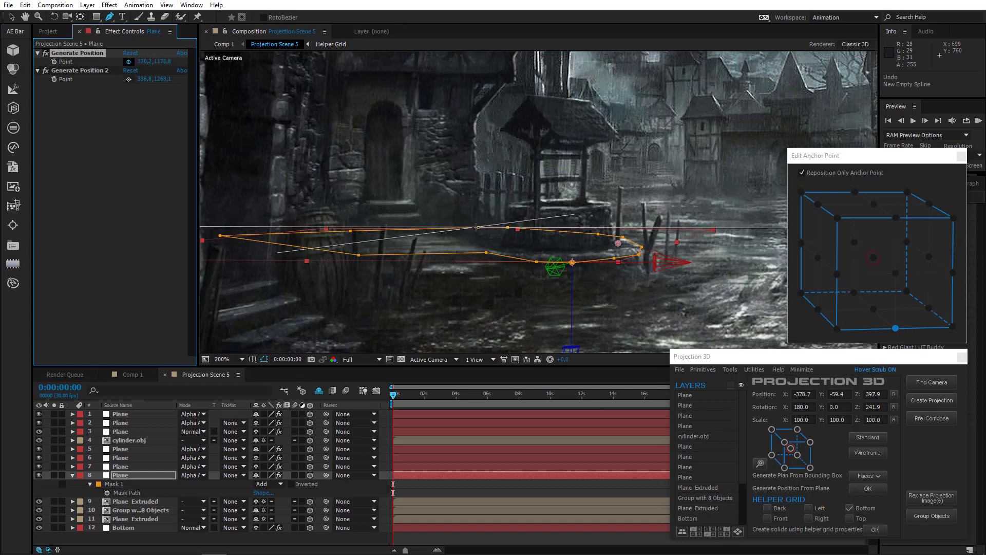
pyautogui.click(476, 227)
pyautogui.click(729, 369)
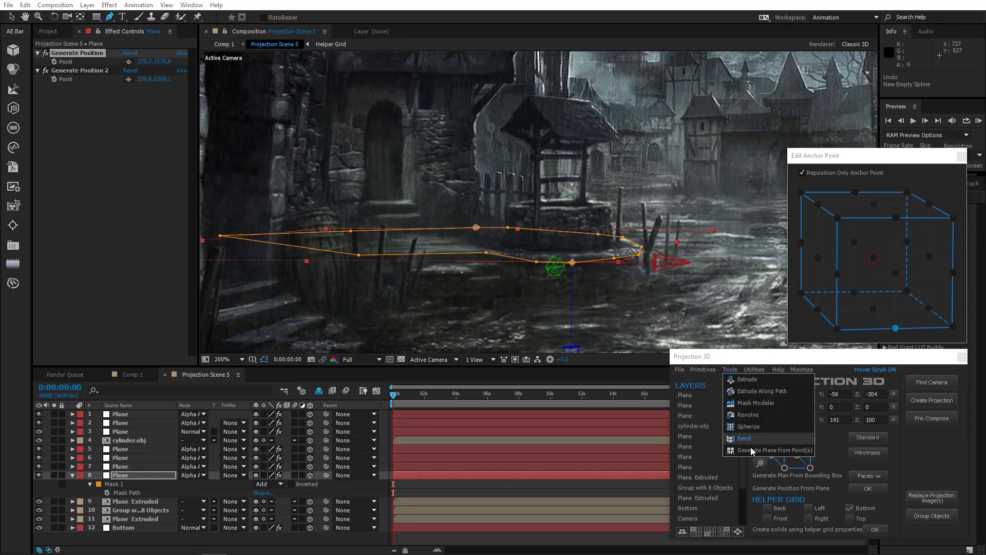
pyautogui.click(742, 445)
# Reposition the new plane's anchor point to its lower front left corner and rotate the plane to a Y orientation of 50.8°
pyautogui.scroll(-2, 593, 256)
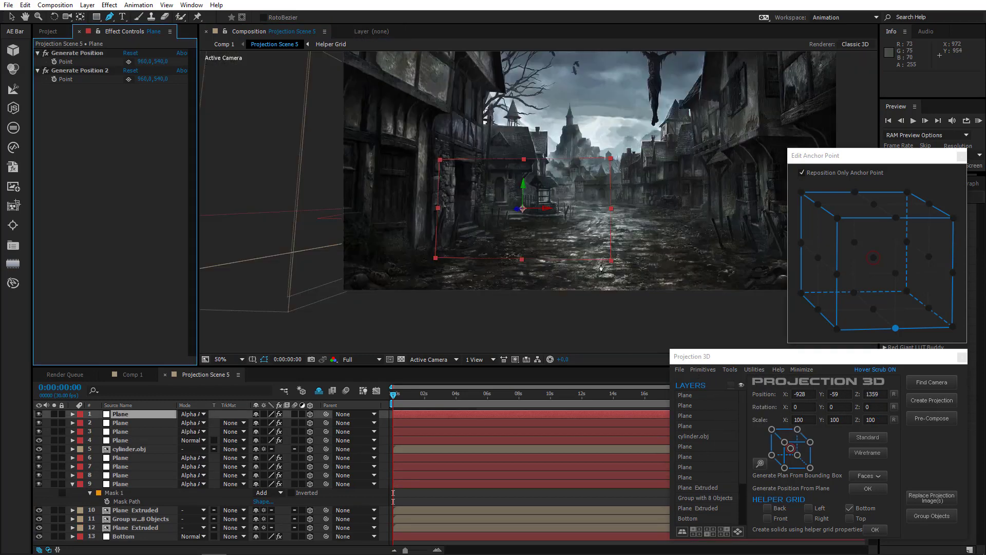
pyautogui.click(837, 329)
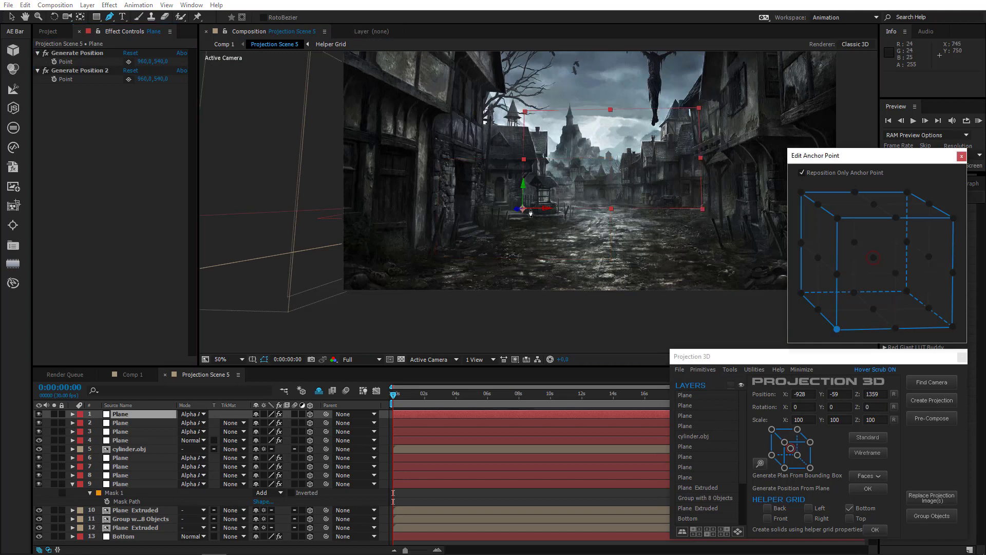
pyautogui.scroll(2, 531, 213)
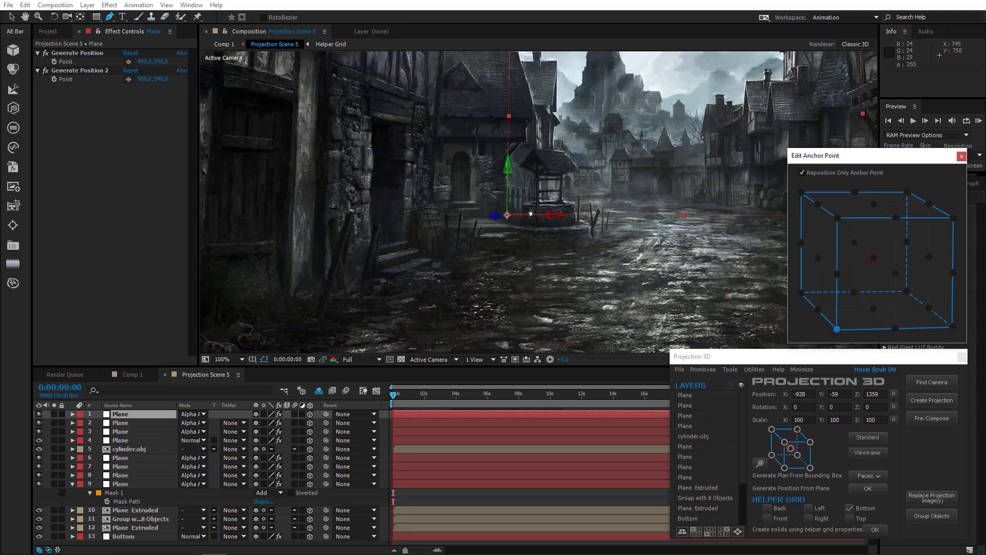
pyautogui.click(54, 17)
pyautogui.moveTo(507, 175); pyautogui.dragTo(480, 179)
# From an orbited Custom View 1, turn the fence plane further to a Y orientation of 61.8°
pyautogui.click(426, 359)
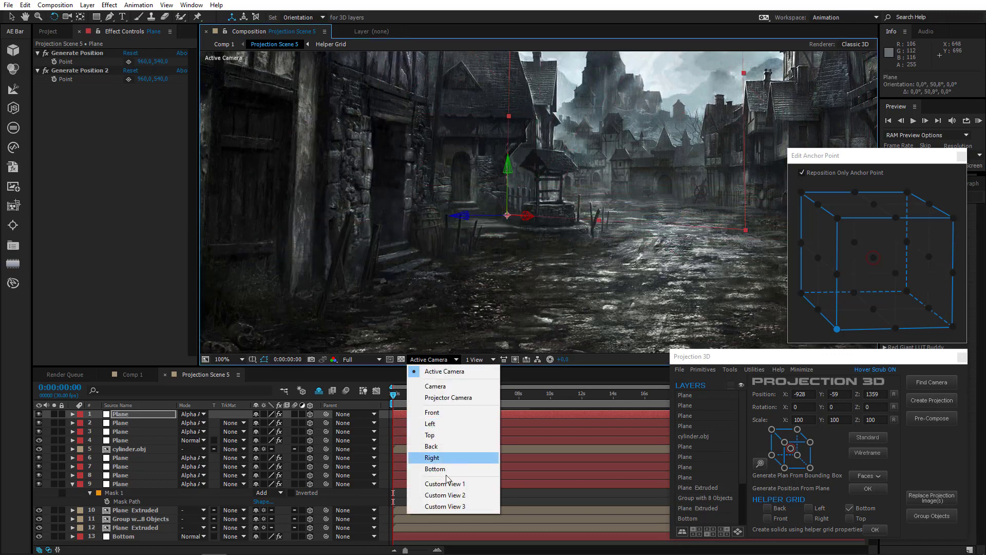
pyautogui.click(431, 483)
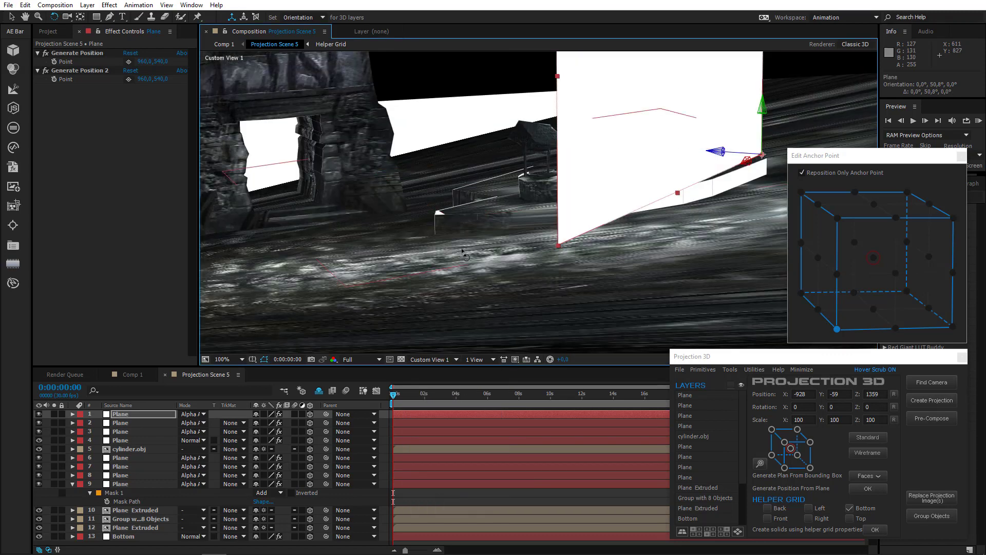
pyautogui.press('c')
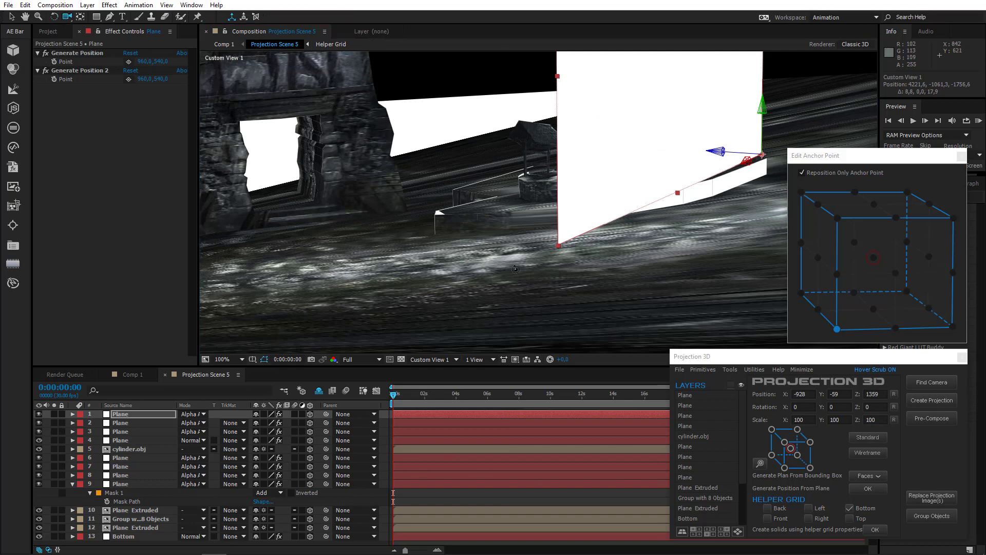
pyautogui.moveTo(515, 268); pyautogui.dragTo(479, 252)
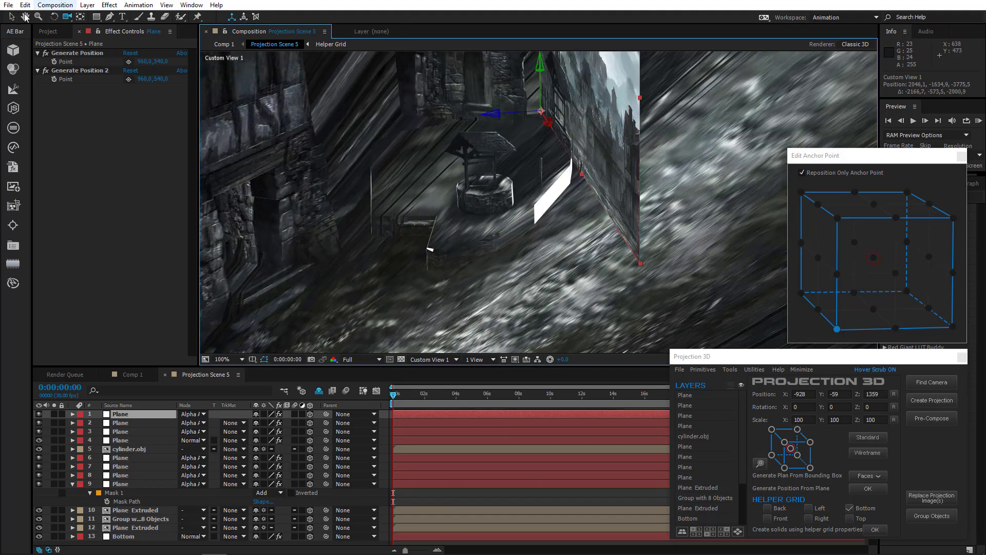
pyautogui.click(54, 17)
pyautogui.moveTo(542, 97); pyautogui.dragTo(534, 101)
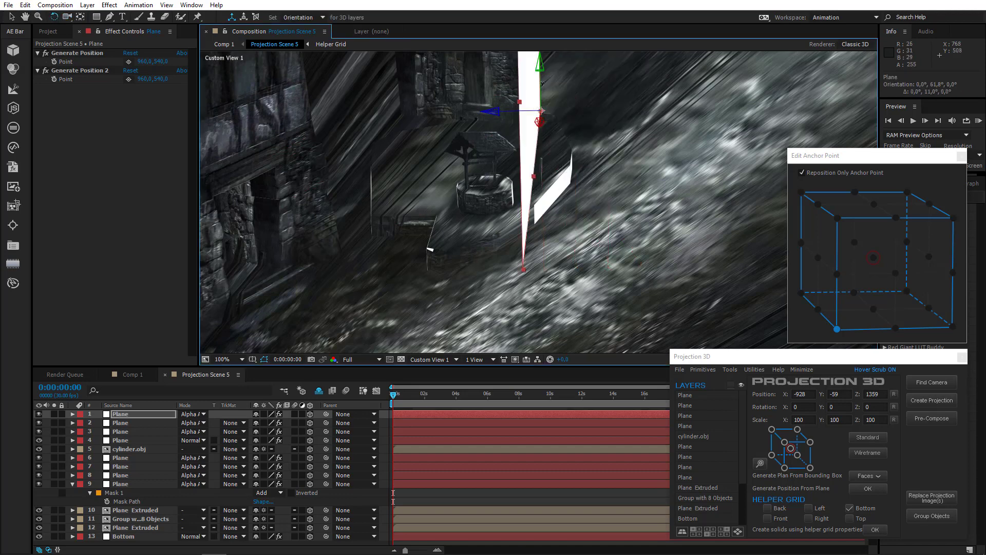
# Return to the Active Camera view and nudge the fence plane slightly along its Z axis
pyautogui.click(433, 359)
pyautogui.click(439, 372)
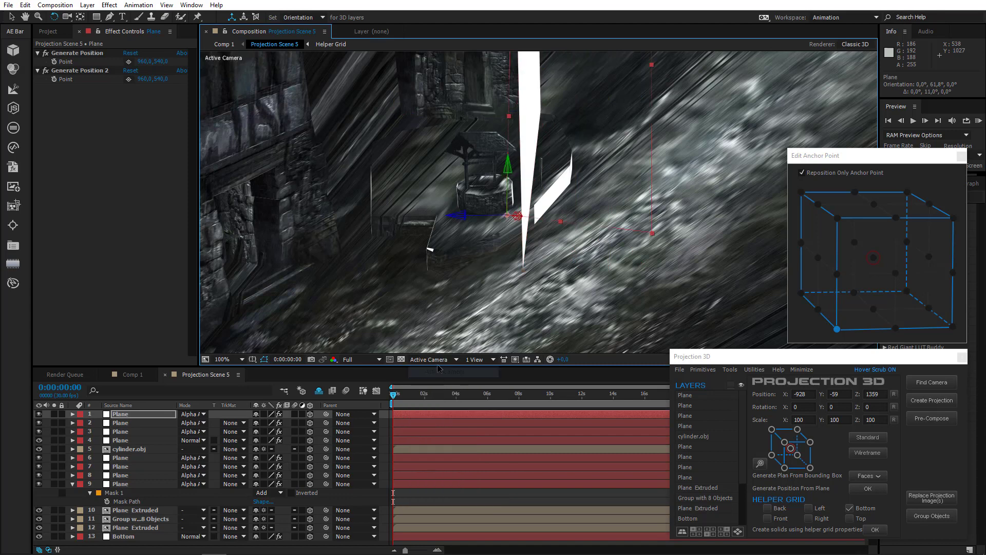
pyautogui.scroll(4, 486, 307)
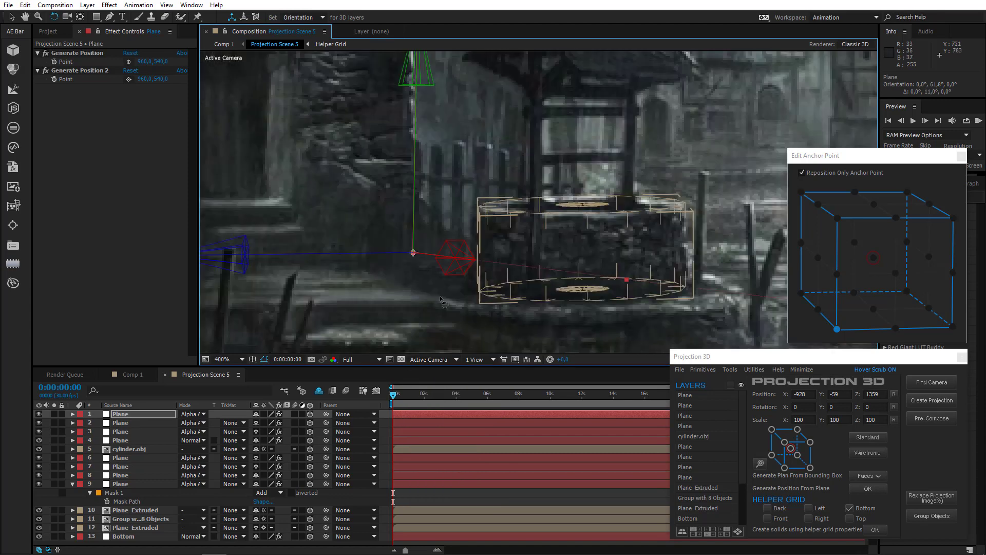
pyautogui.press('v')
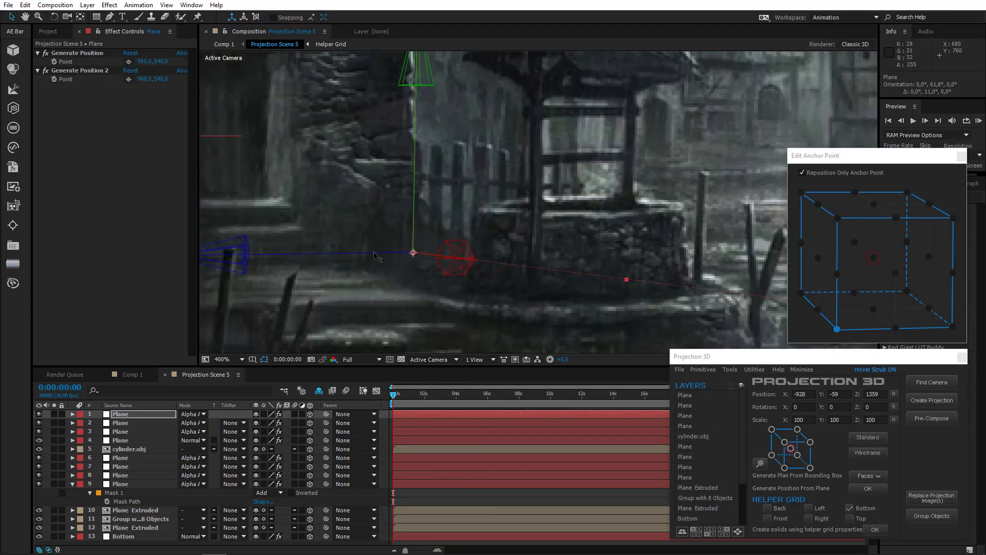
pyautogui.moveTo(376, 255); pyautogui.dragTo(360, 256)
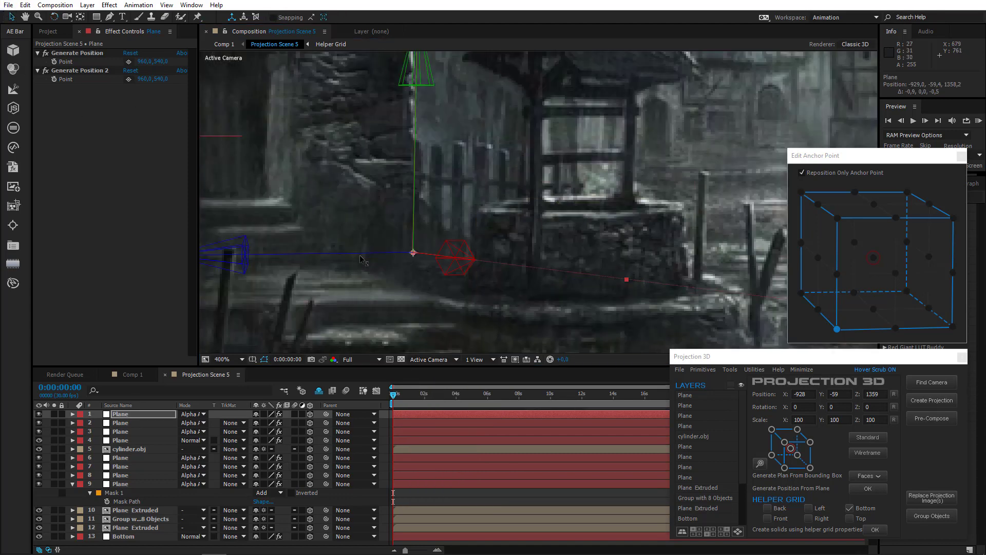
# Start a Pen tool mask on the fence plane, tracing the fence's outer edge and the tops of its first pickets beside the house
pyautogui.click(109, 18)
pyautogui.click(409, 252)
pyautogui.click(416, 146)
pyautogui.scroll(1, 416, 146)
pyautogui.moveTo(296, 153); pyautogui.dragTo(484, 189)
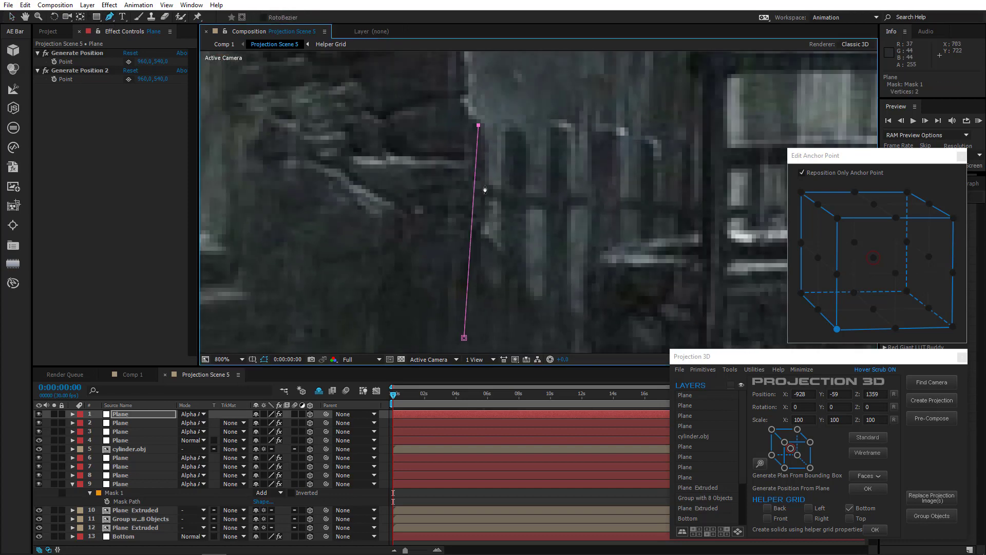
pyautogui.click(485, 185)
pyautogui.click(503, 184)
pyautogui.click(506, 128)
pyautogui.click(564, 122)
pyautogui.click(574, 133)
pyautogui.click(568, 194)
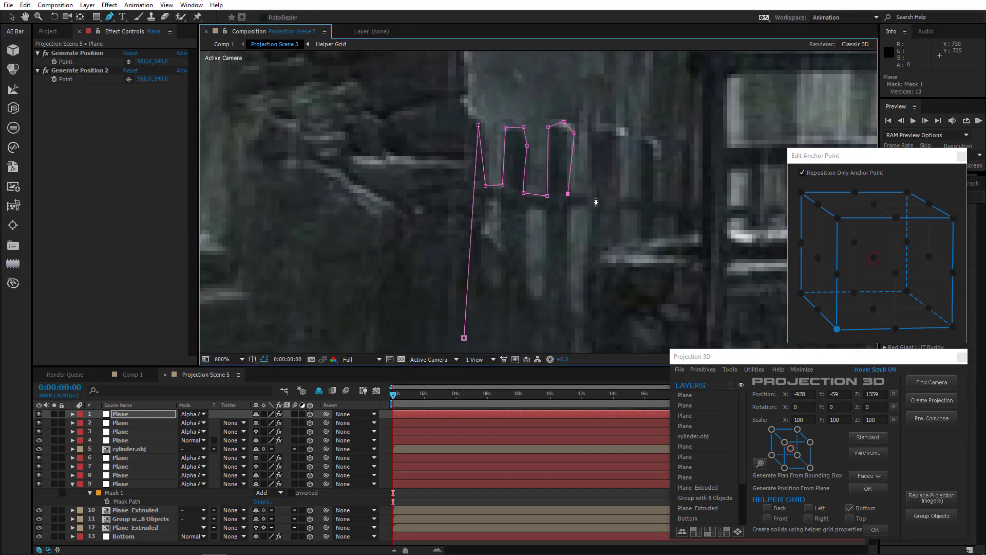
pyautogui.click(593, 197)
pyautogui.click(593, 125)
pyautogui.click(622, 126)
pyautogui.click(620, 197)
pyautogui.click(639, 198)
pyautogui.moveTo(655, 197); pyautogui.dragTo(470, 206)
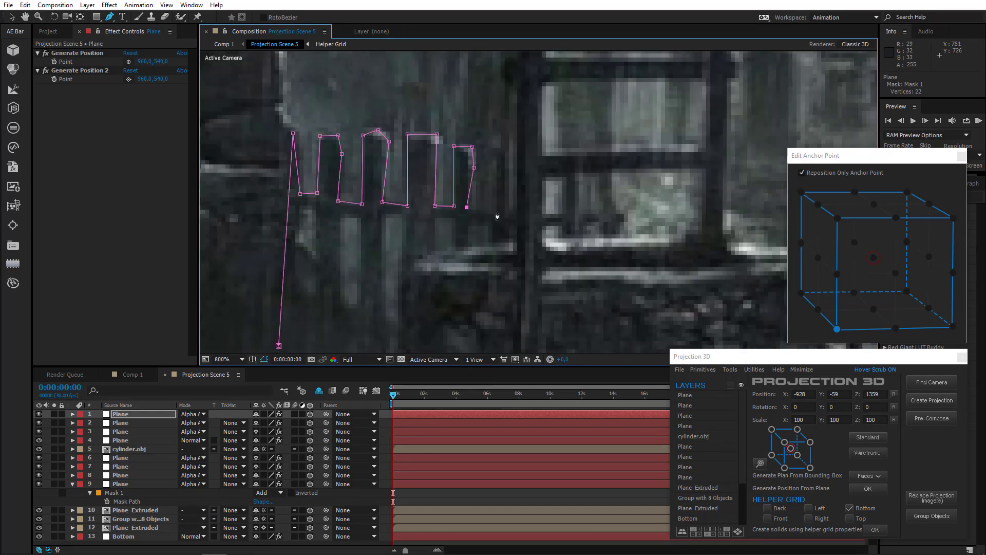
# Continue the fence mask along the remaining picket tops, behind the well post and through the opening between the posts
pyautogui.click(467, 207)
pyautogui.click(497, 212)
pyautogui.click(498, 153)
pyautogui.click(510, 153)
pyautogui.click(507, 210)
pyautogui.click(565, 213)
pyautogui.click(564, 172)
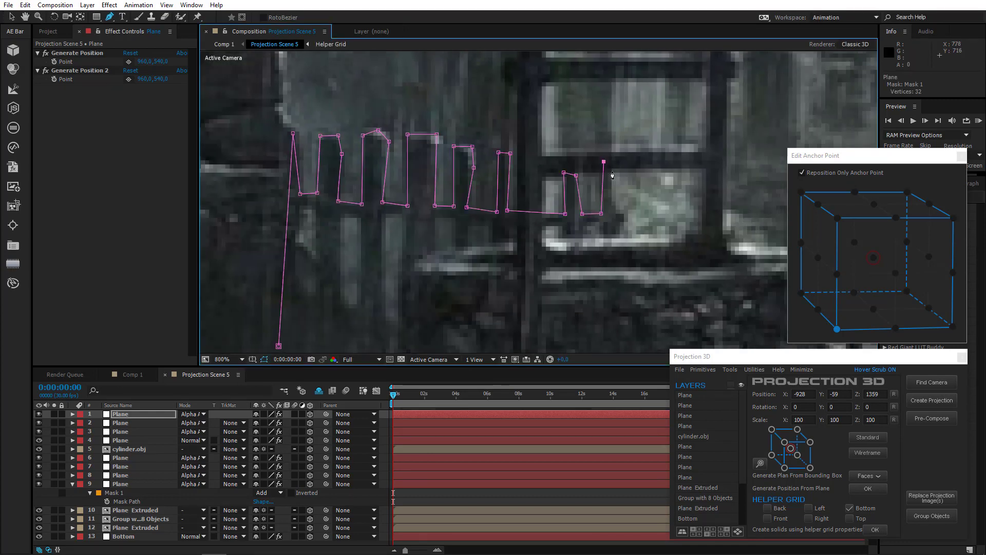
pyautogui.moveTo(620, 254); pyautogui.dragTo(567, 164)
# Trace the fence mask down around the lower parts of the pickets behind the well, below the crossrail
pyautogui.moveTo(567, 161); pyautogui.dragTo(564, 227)
pyautogui.click(553, 224)
pyautogui.click(547, 134)
pyautogui.click(532, 138)
pyautogui.click(525, 242)
pyautogui.click(514, 236)
pyautogui.click(508, 137)
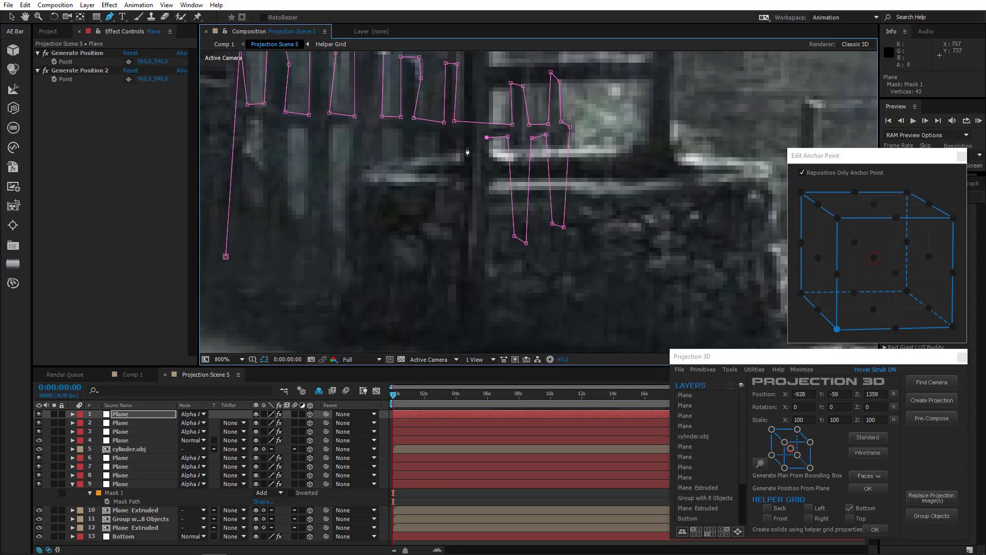
# Continue the fence mask below the crossrail, from the well post around the lower parts of the nearest pickets toward the house
pyautogui.click(456, 137)
pyautogui.click(448, 248)
pyautogui.click(436, 248)
pyautogui.click(438, 137)
pyautogui.click(417, 136)
pyautogui.click(419, 249)
pyautogui.click(400, 250)
pyautogui.click(401, 130)
pyautogui.click(382, 129)
pyautogui.click(374, 267)
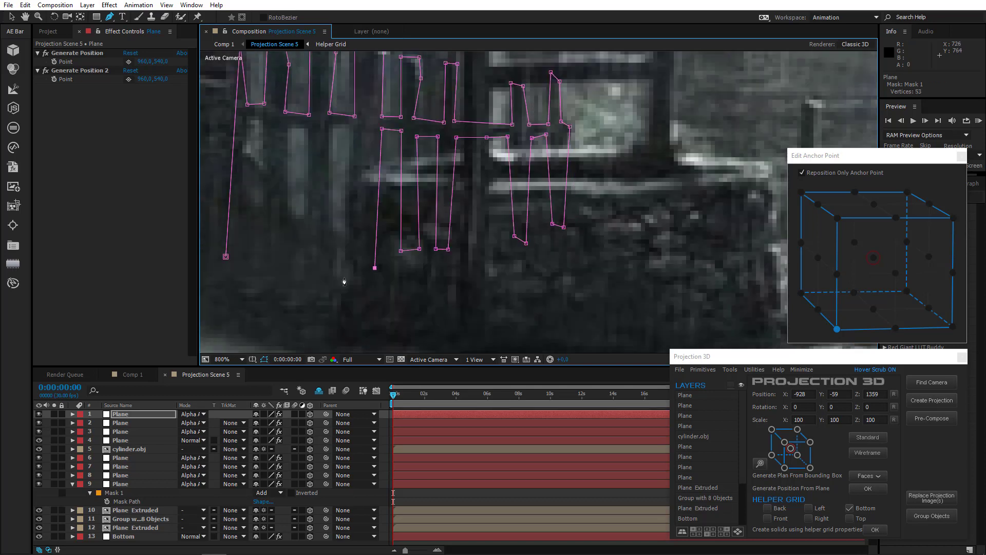
# Trace the lower parts of the remaining pickets toward the house and close the fence mask at its starting vertex
pyautogui.click(343, 265)
pyautogui.click(351, 129)
pyautogui.click(330, 127)
pyautogui.click(305, 252)
pyautogui.click(308, 128)
pyautogui.click(286, 128)
pyautogui.click(290, 267)
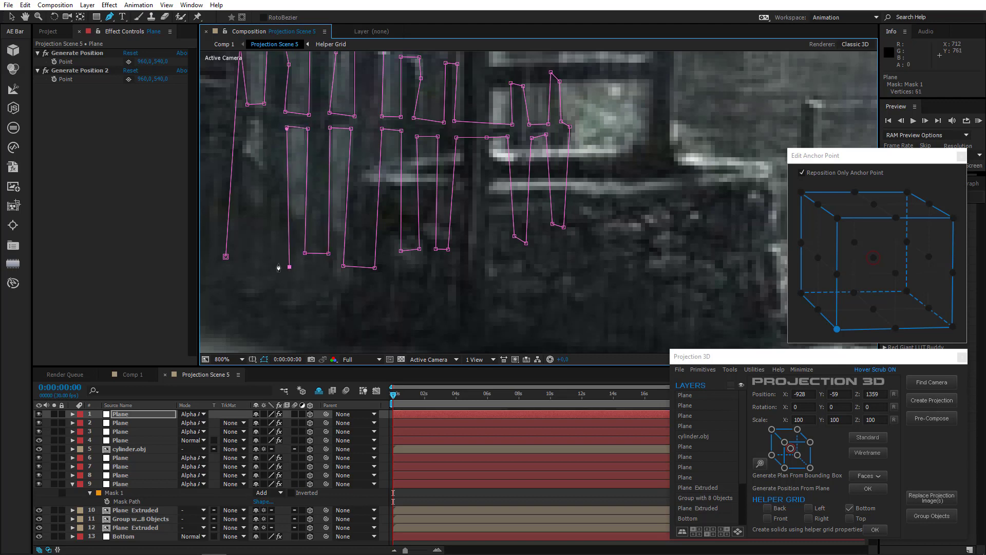
pyautogui.click(260, 261)
pyautogui.click(263, 118)
pyautogui.click(245, 117)
pyautogui.click(246, 184)
pyautogui.click(246, 240)
pyautogui.click(226, 257)
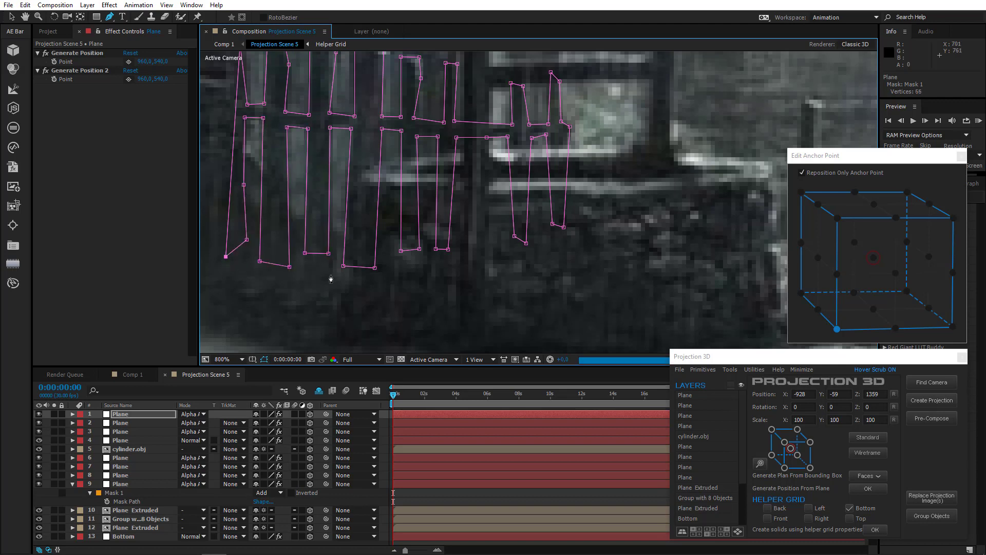
# Place the Bottom plane's Generate Position point on the ground at the base of the barrel beside the house steps
pyautogui.scroll(-2, 512, 219)
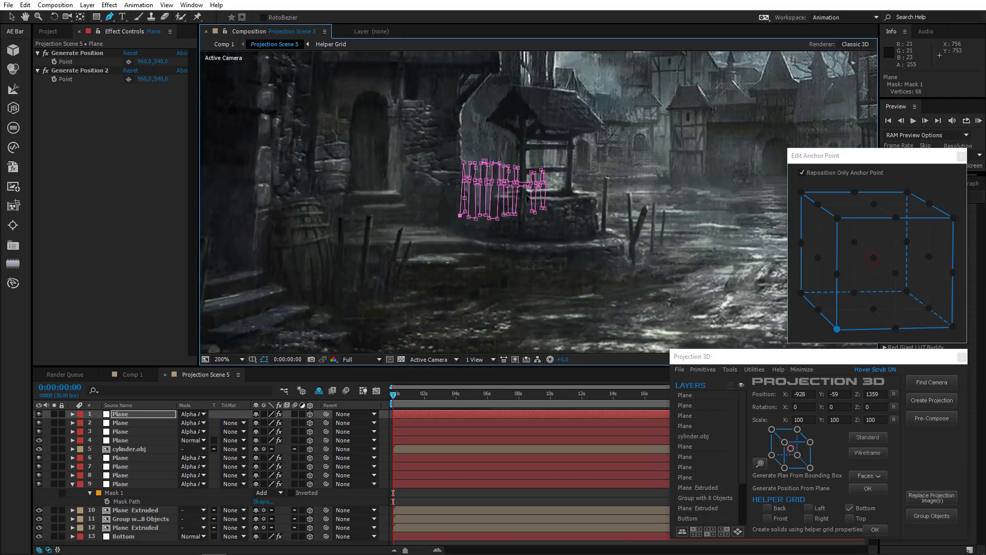
pyautogui.moveTo(532, 200); pyautogui.dragTo(555, 276)
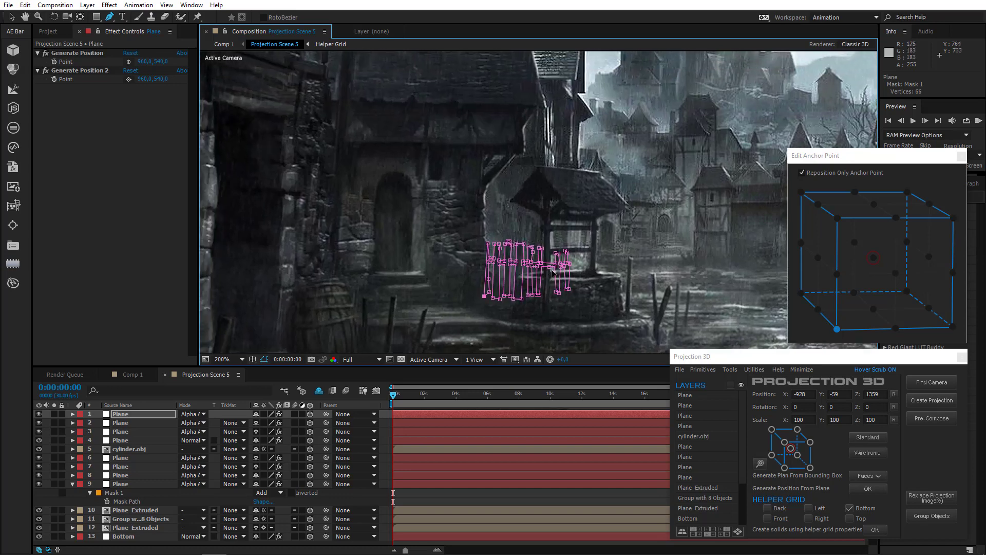
pyautogui.scroll(-1, 555, 274)
pyautogui.scroll(2, 555, 268)
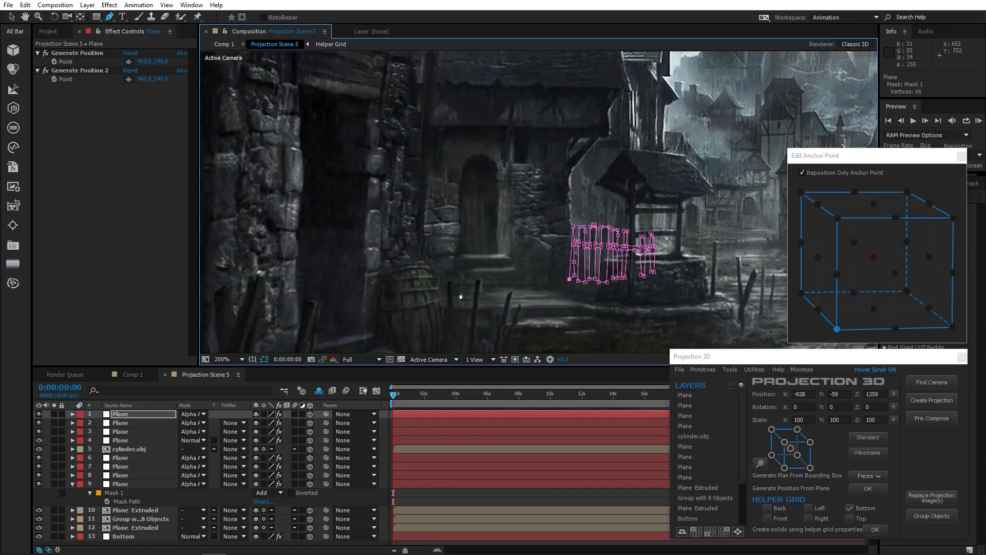
pyautogui.click(136, 485)
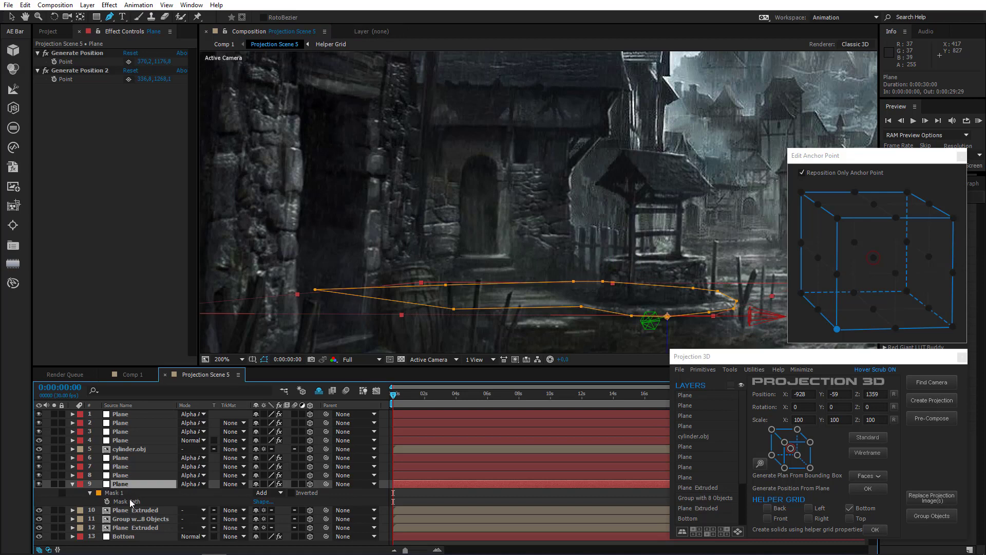
pyautogui.click(127, 536)
pyautogui.scroll(-4, 418, 229)
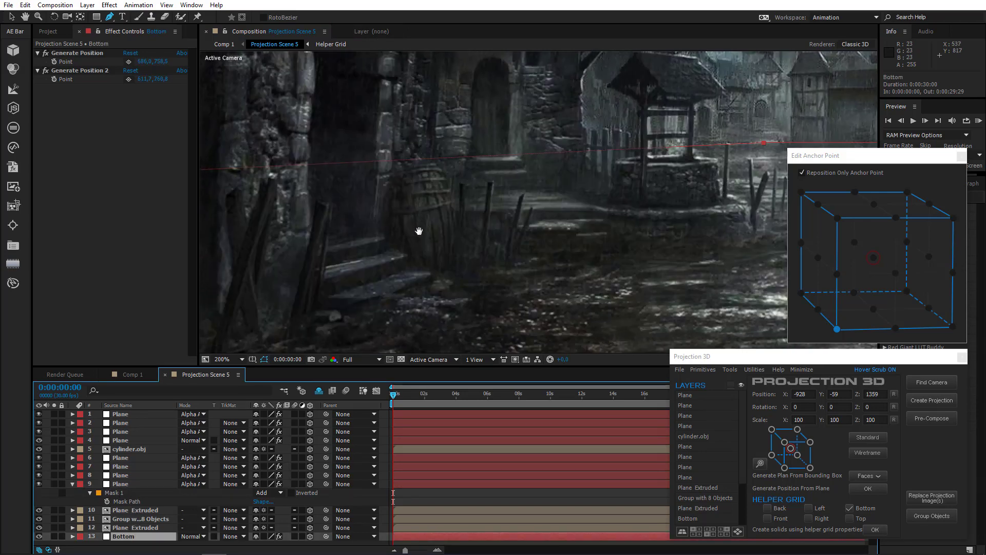
pyautogui.click(129, 62)
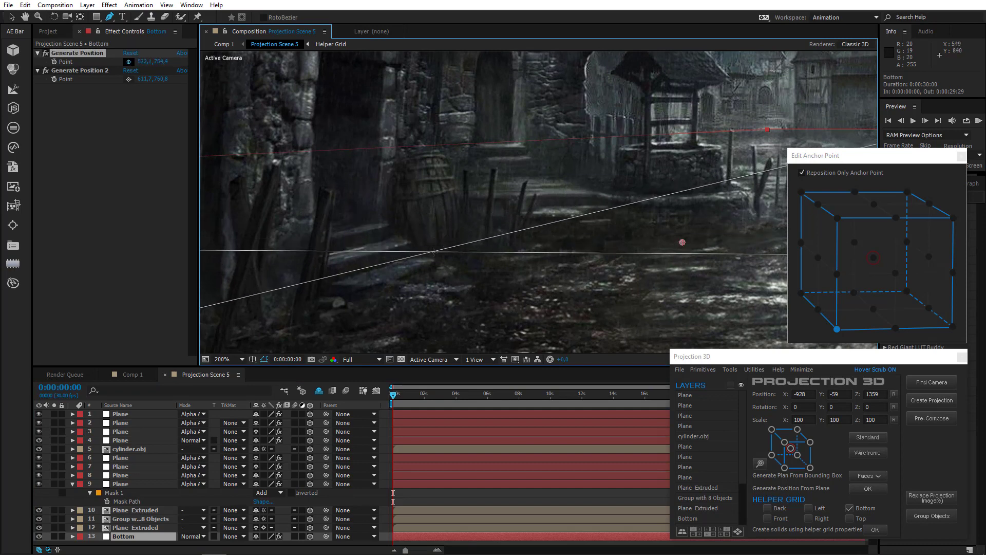
pyautogui.click(438, 257)
pyautogui.click(437, 256)
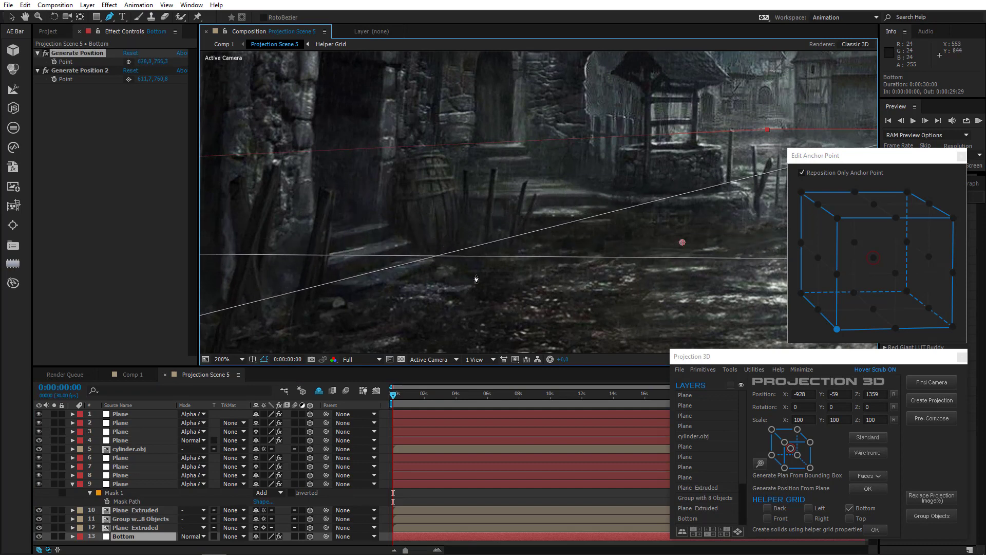
# Generate a plane from the barrel's ground point and move only its anchor point to the middle of its front bottom edge
pyautogui.click(731, 370)
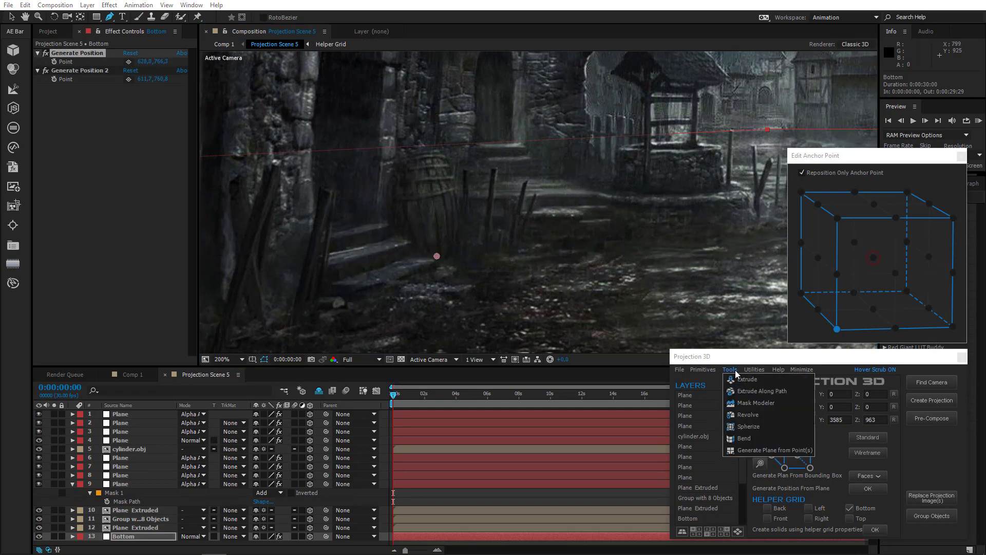
pyautogui.click(744, 451)
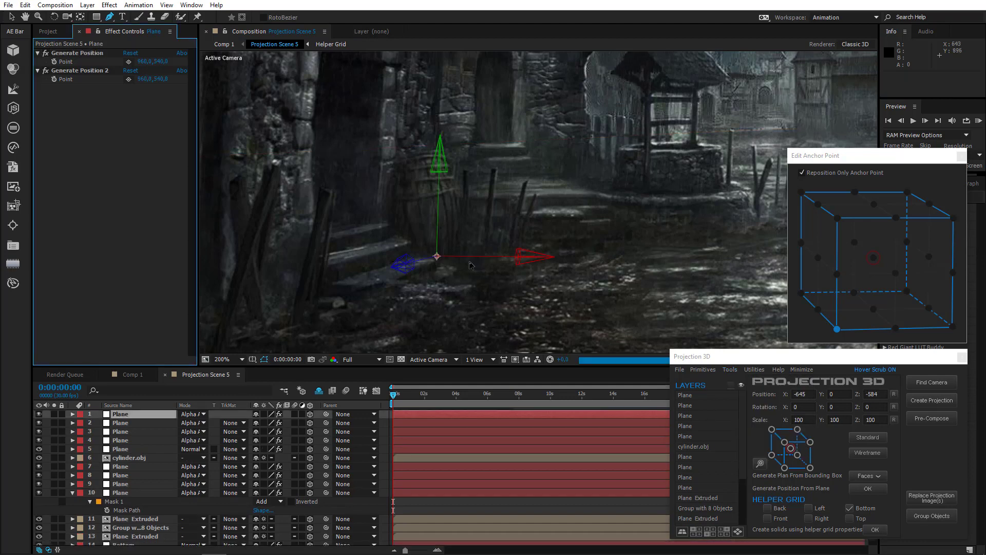
pyautogui.scroll(-4, 470, 265)
pyautogui.scroll(2, 470, 264)
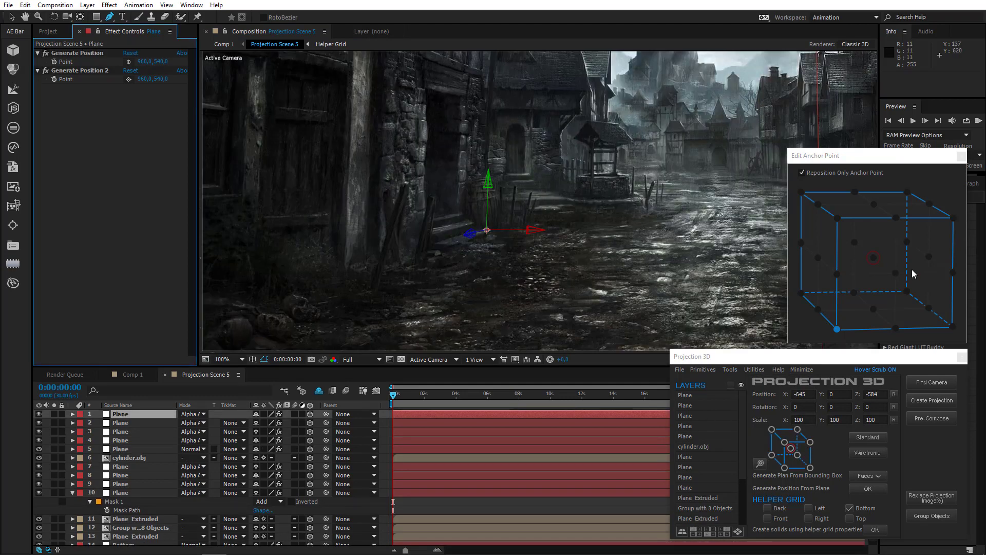
pyautogui.click(895, 328)
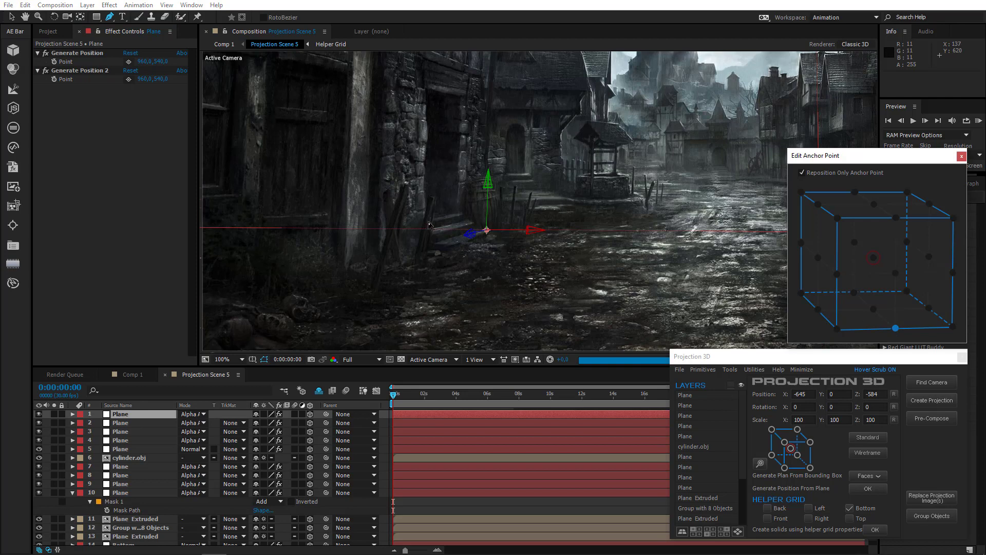
pyautogui.scroll(2, 443, 233)
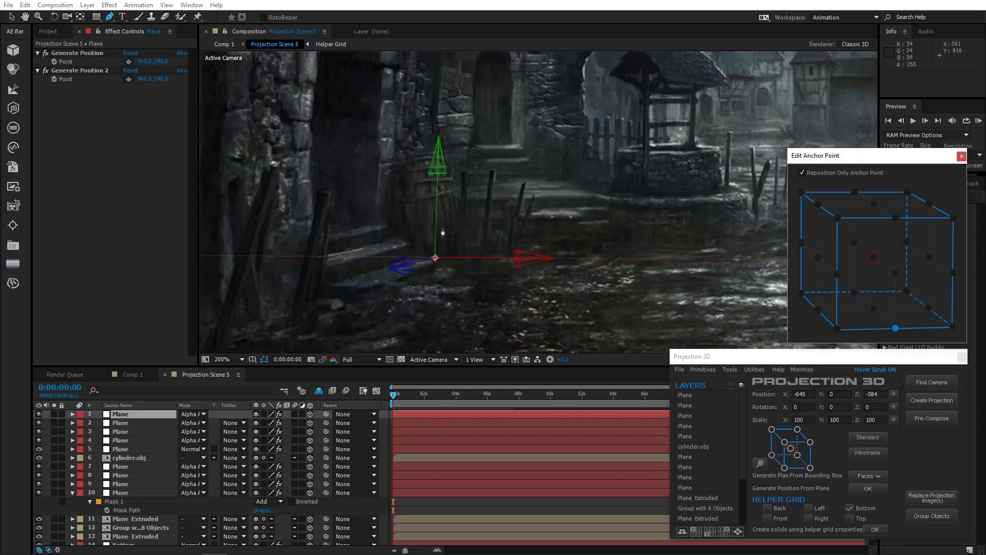
# Scale the new barrel plane to 30% and rotate its orientation by about -45° around the Y axis
pyautogui.click(140, 416)
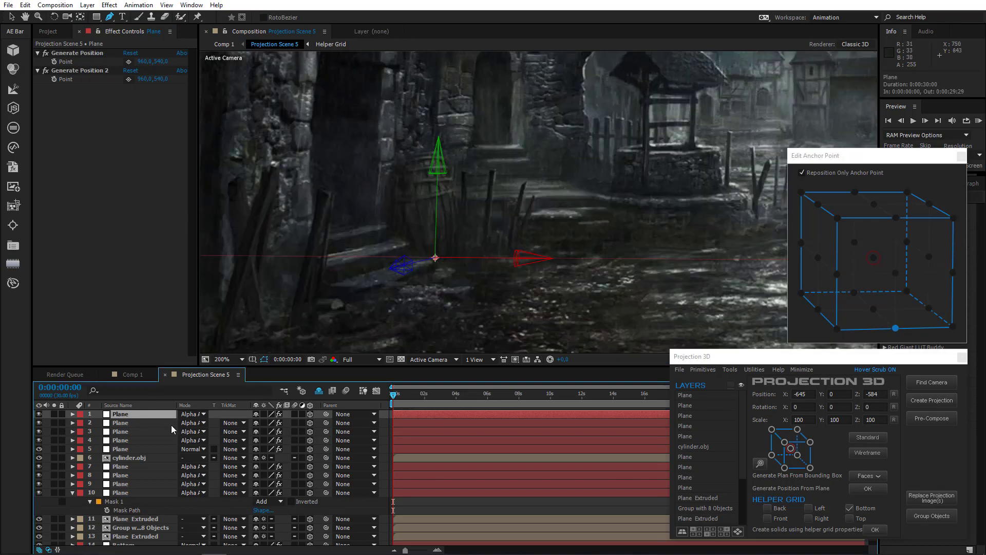
pyautogui.press('s')
pyautogui.click(265, 422)
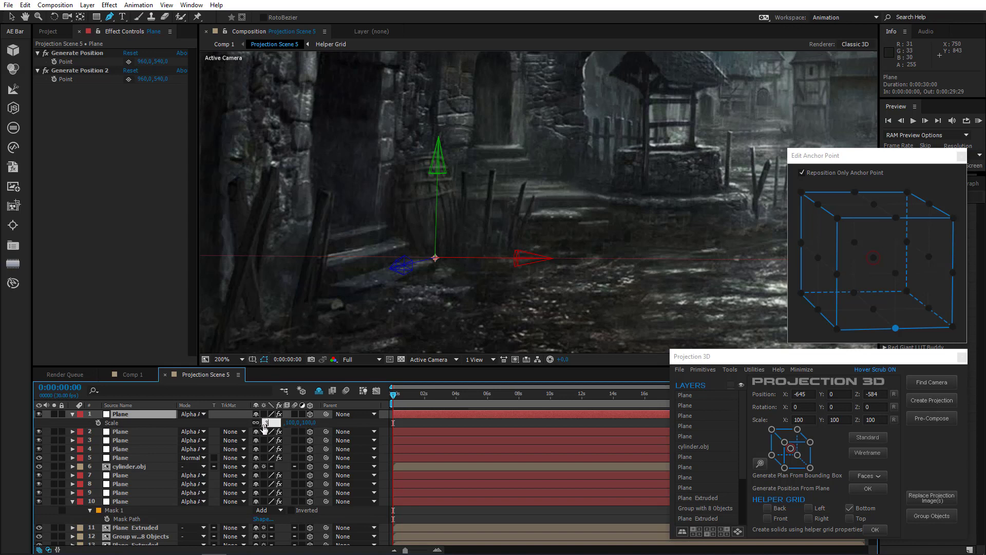
pyautogui.press('Return')
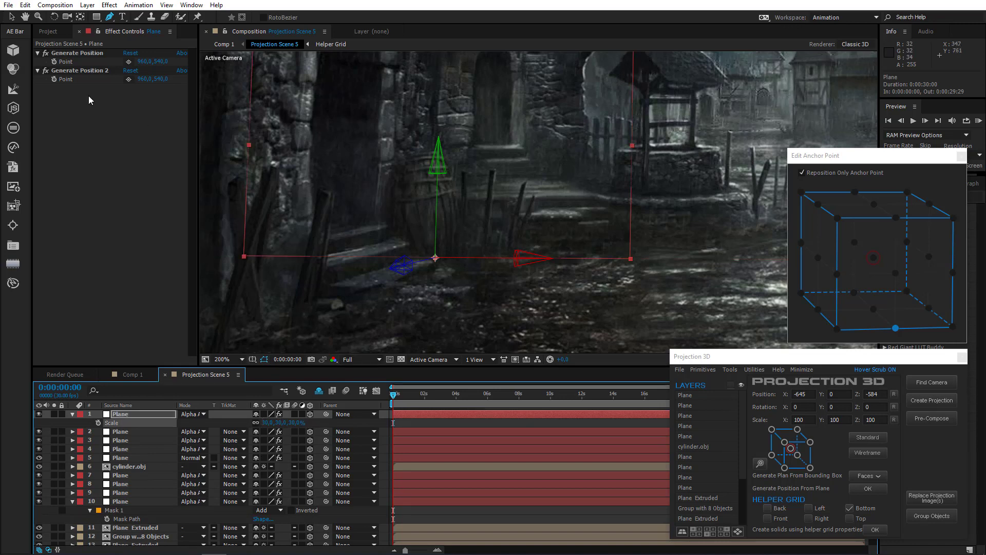
pyautogui.click(55, 16)
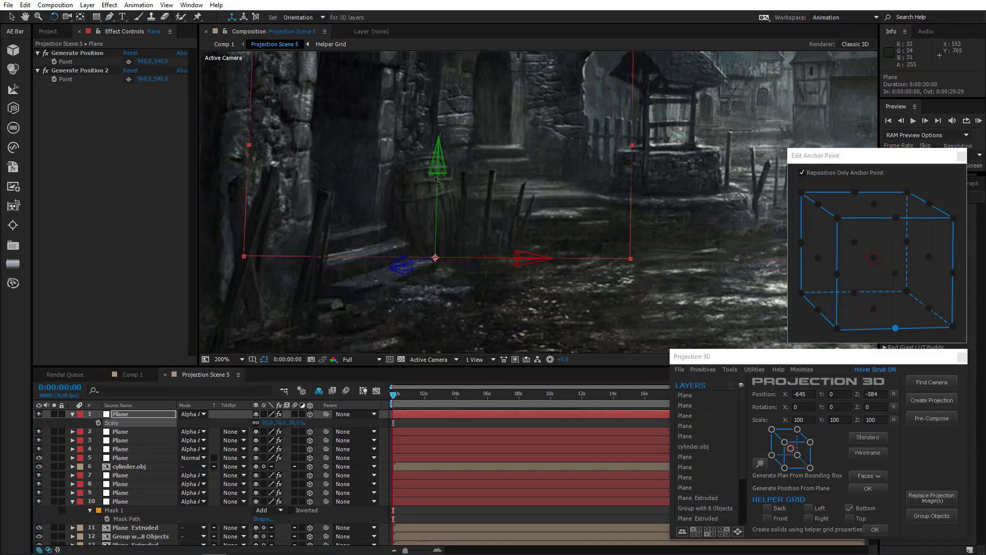
pyautogui.moveTo(438, 184); pyautogui.dragTo(398, 201)
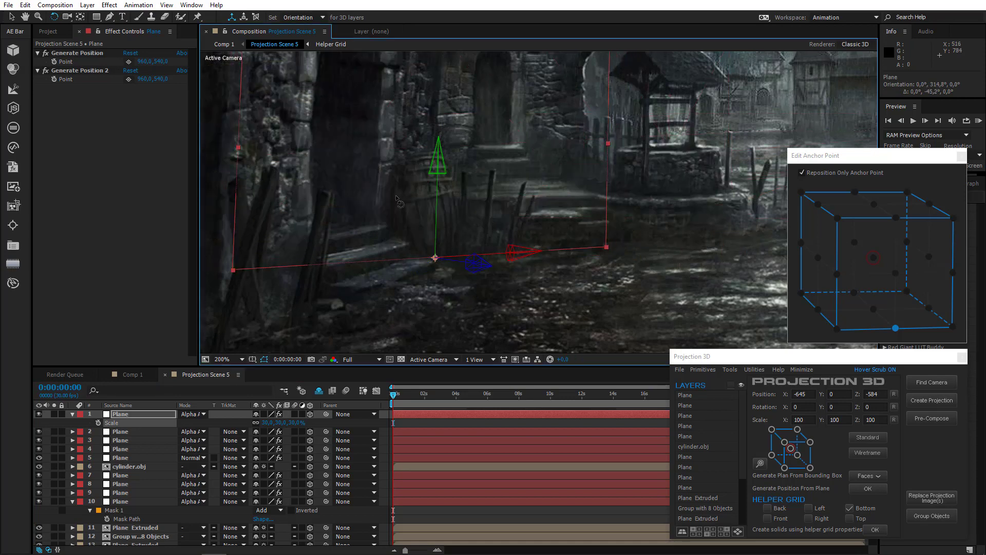
# Start a Pen tool mask on the barrel plane, tracing from the barrel's base around the adjacent stake and onto the barrel's upper side
pyautogui.click(110, 16)
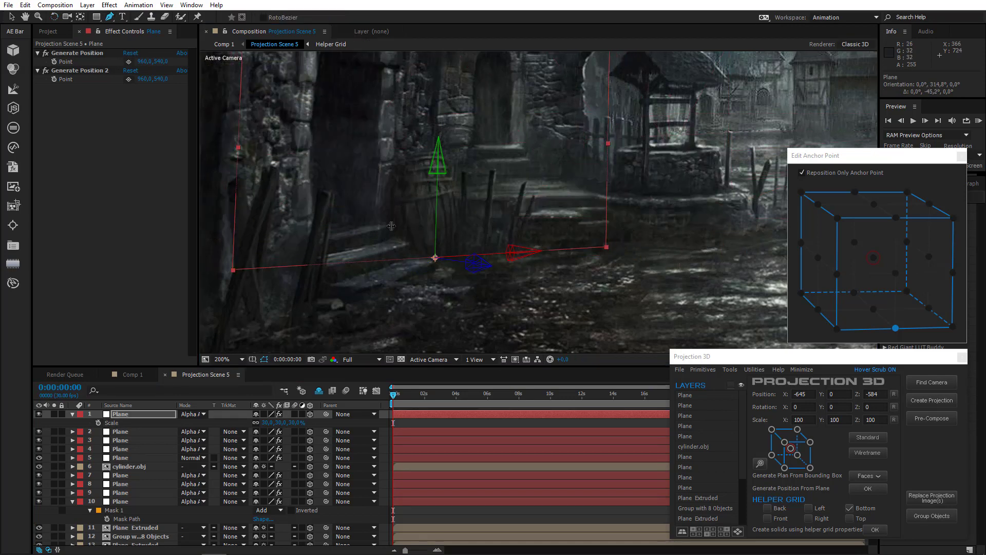
pyautogui.click(436, 258)
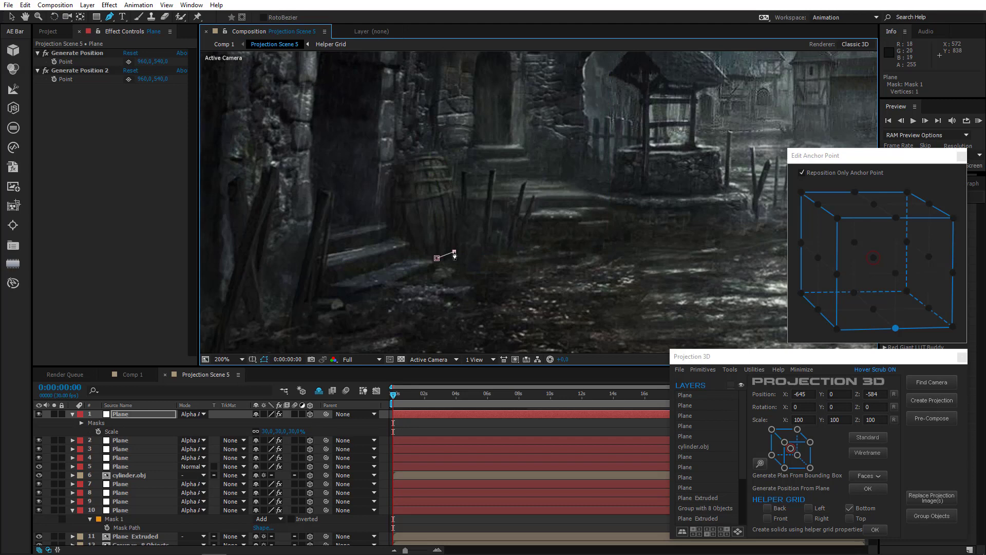
pyautogui.scroll(2, 452, 221)
pyautogui.click(479, 283)
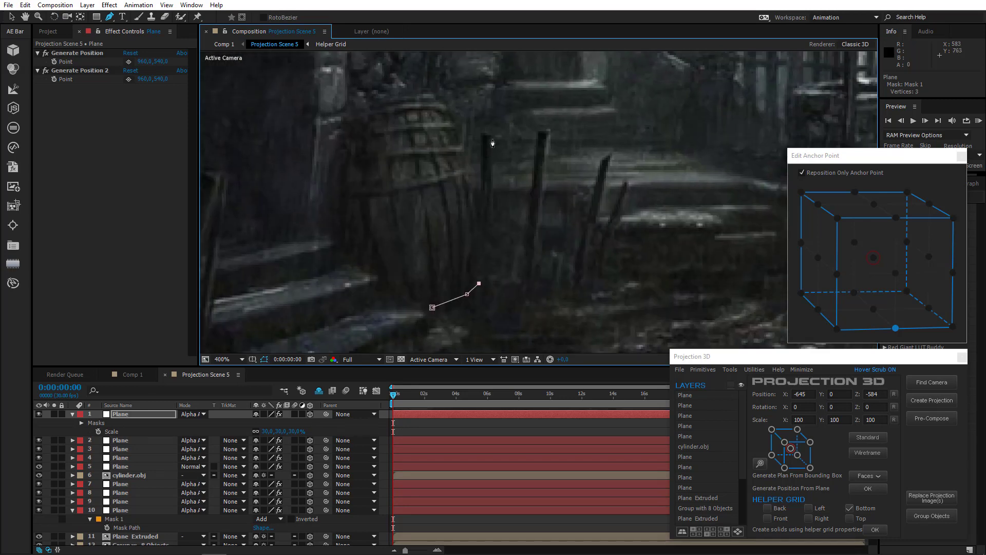
pyautogui.click(482, 133)
pyautogui.click(494, 135)
pyautogui.click(475, 210)
pyautogui.click(466, 170)
pyautogui.click(459, 155)
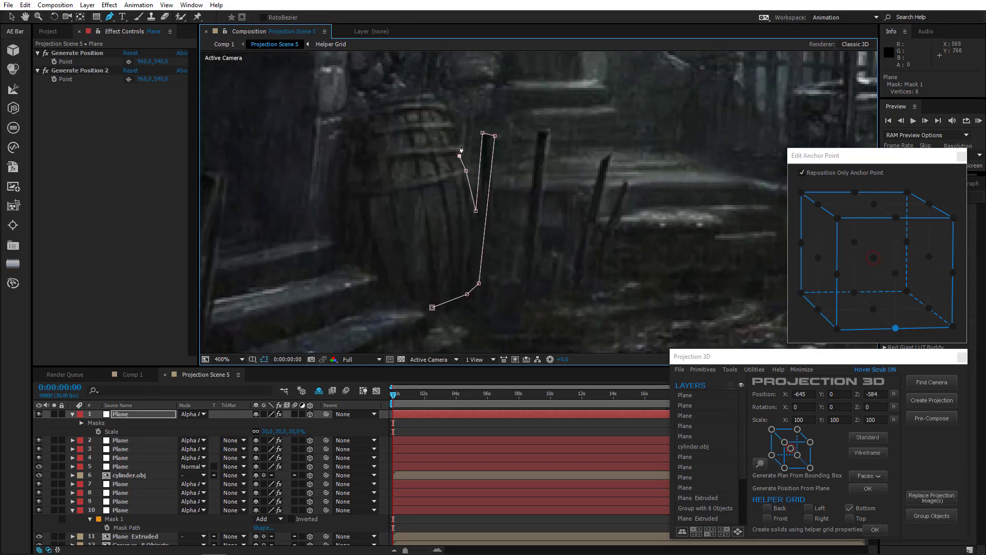
# Continue the barrel mask over the barrel's top and down its side facing the house steps
pyautogui.click(444, 112)
pyautogui.moveTo(444, 112); pyautogui.dragTo(480, 289)
pyautogui.click(473, 277)
pyautogui.click(464, 269)
pyautogui.click(404, 282)
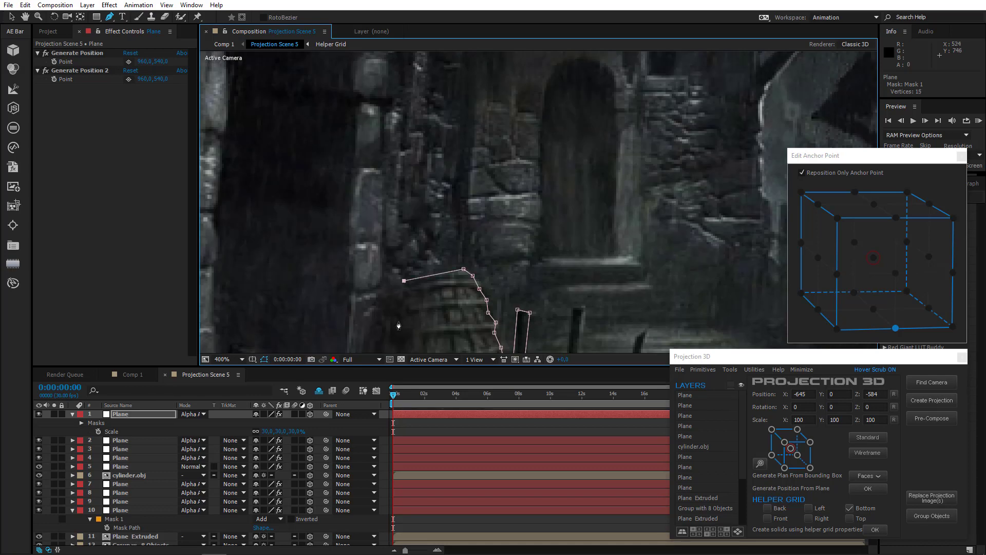
pyautogui.moveTo(391, 337); pyautogui.dragTo(398, 207)
pyautogui.click(393, 221)
pyautogui.click(390, 285)
pyautogui.click(402, 317)
# Close the mask along the barrel's base, fit the whole painting in view and collapse the barrel plane's properties
pyautogui.moveTo(402, 317); pyautogui.dragTo(362, 213)
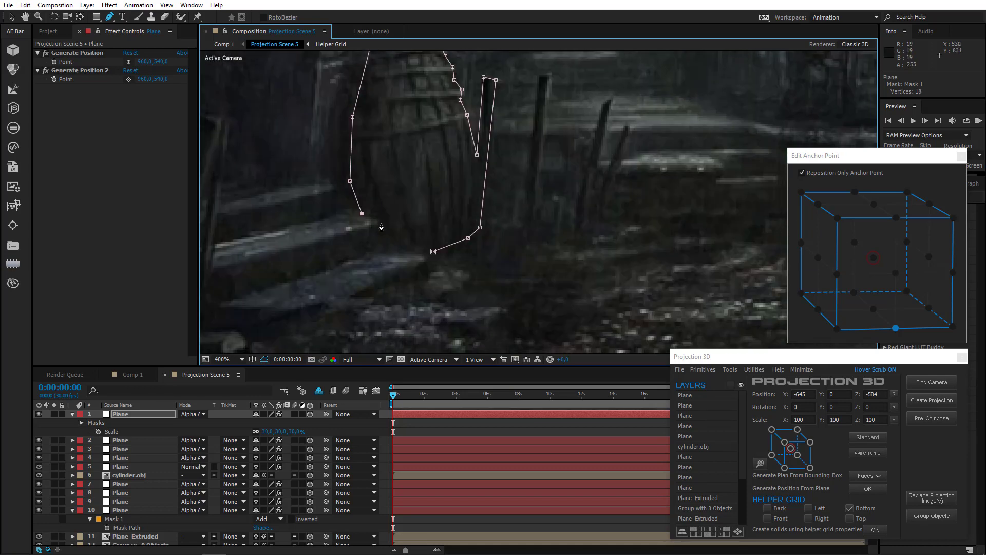
pyautogui.click(381, 223)
pyautogui.click(380, 251)
pyautogui.click(434, 257)
pyautogui.scroll(-4, 526, 286)
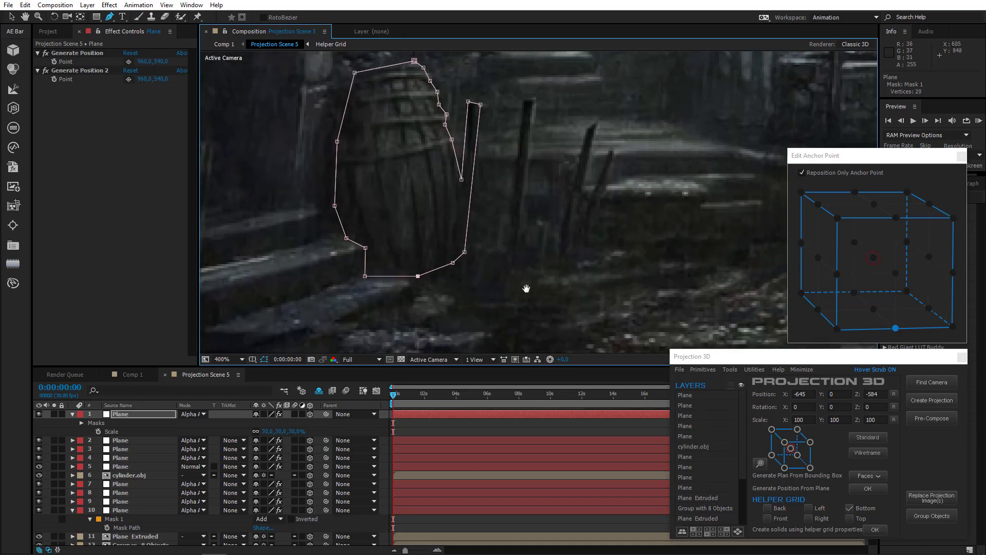
pyautogui.moveTo(458, 255); pyautogui.dragTo(363, 268)
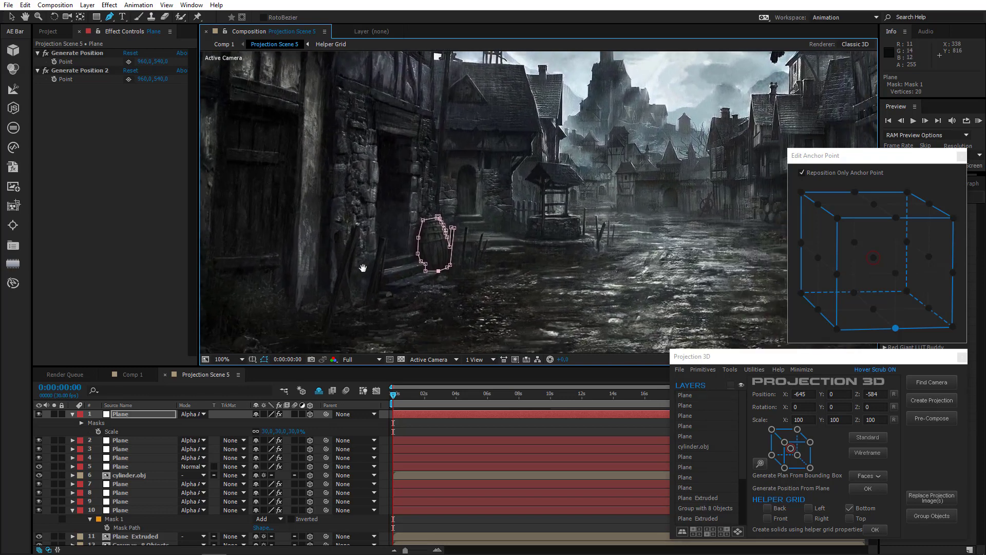
pyautogui.click(216, 359)
pyautogui.click(218, 372)
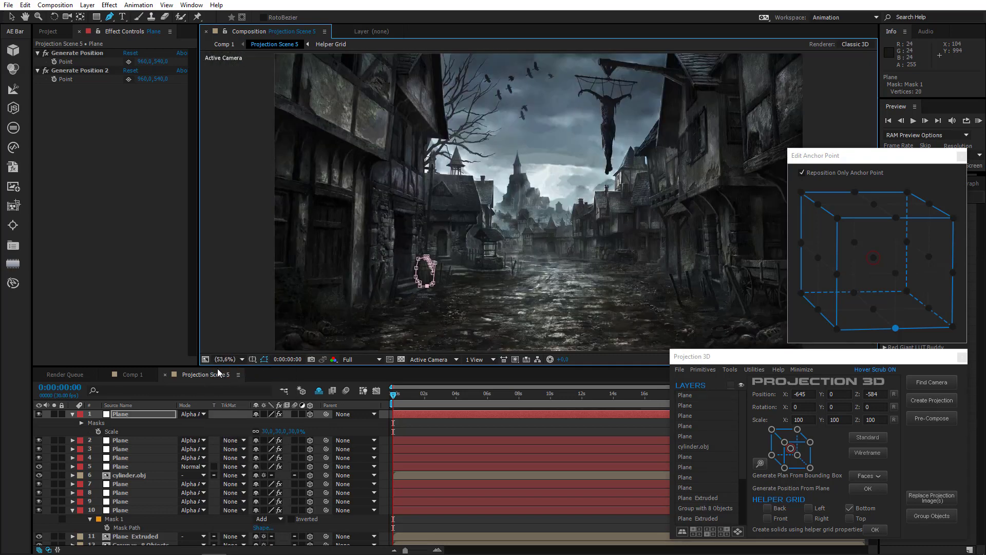
pyautogui.click(73, 413)
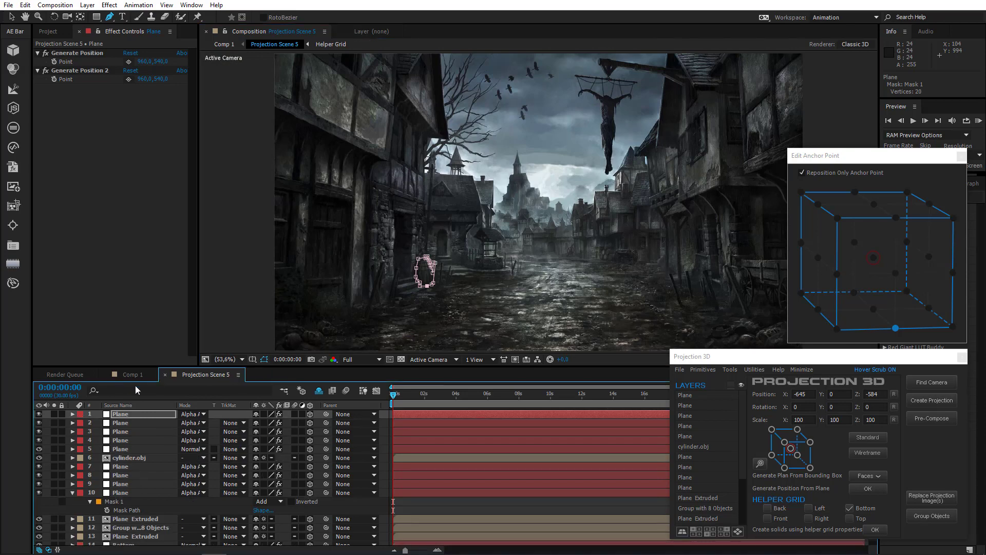
# Check the unnamed plane layers one by one and delete the extra horizontal ground plane directly above cylinder.obj
pyautogui.click(131, 489)
pyautogui.click(125, 483)
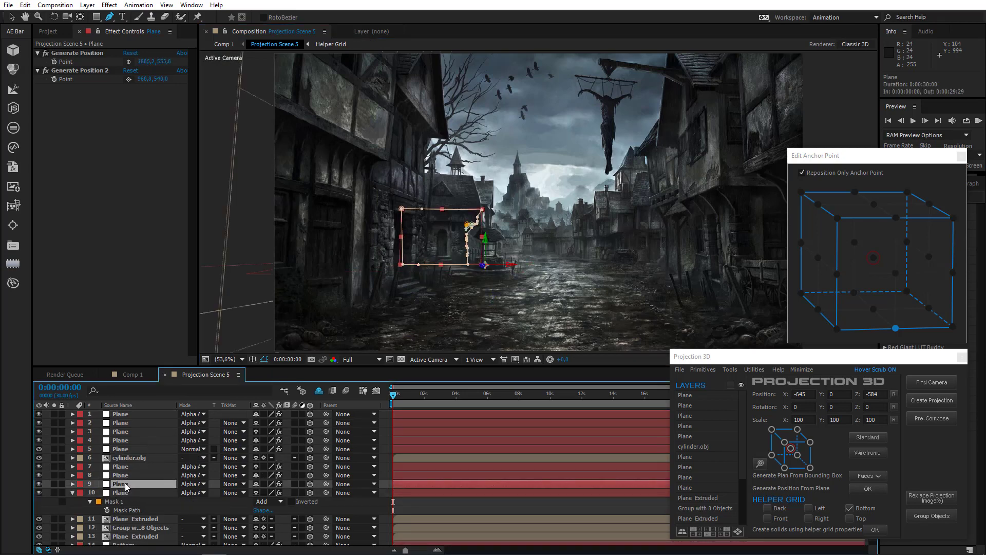
pyautogui.click(125, 477)
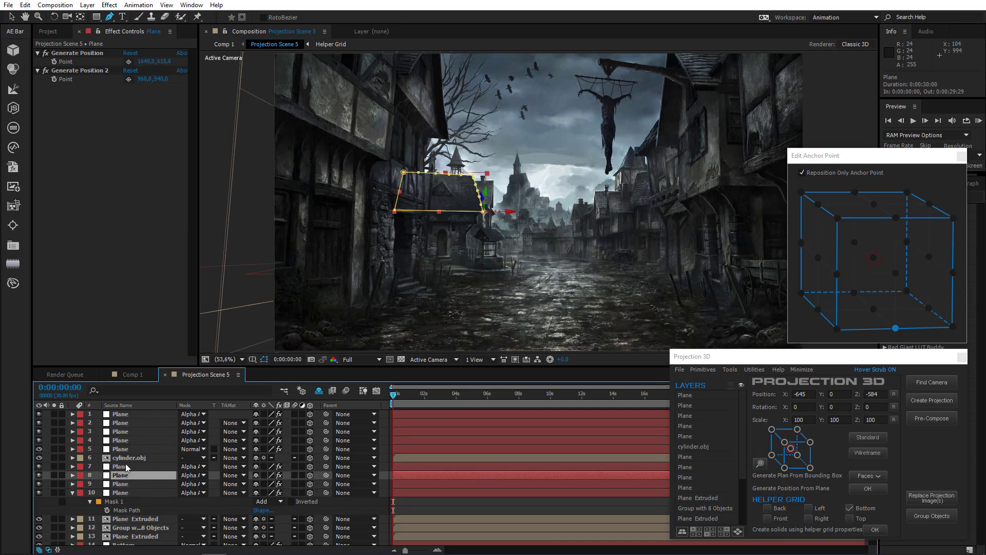
pyautogui.click(126, 458)
pyautogui.click(120, 450)
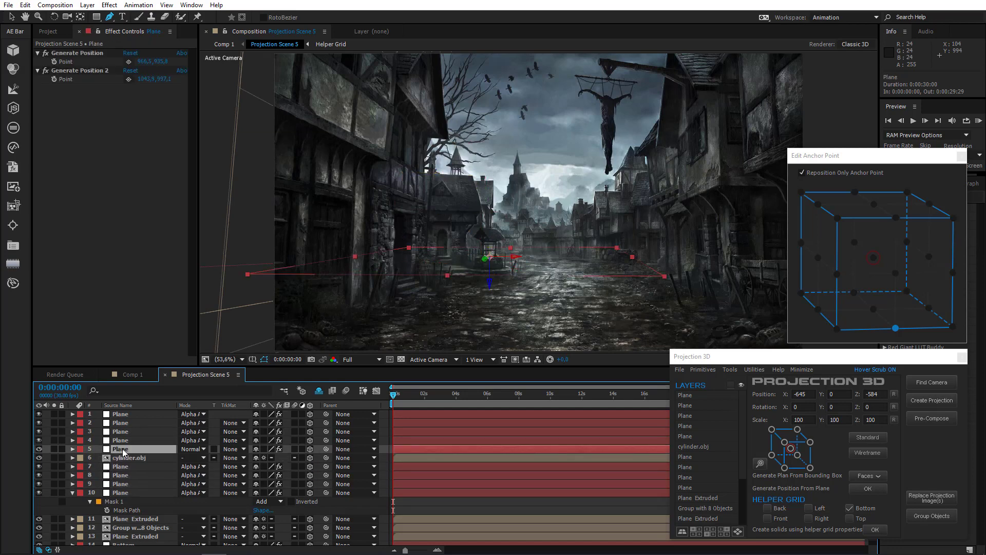
pyautogui.press('Delete')
pyautogui.click(124, 441)
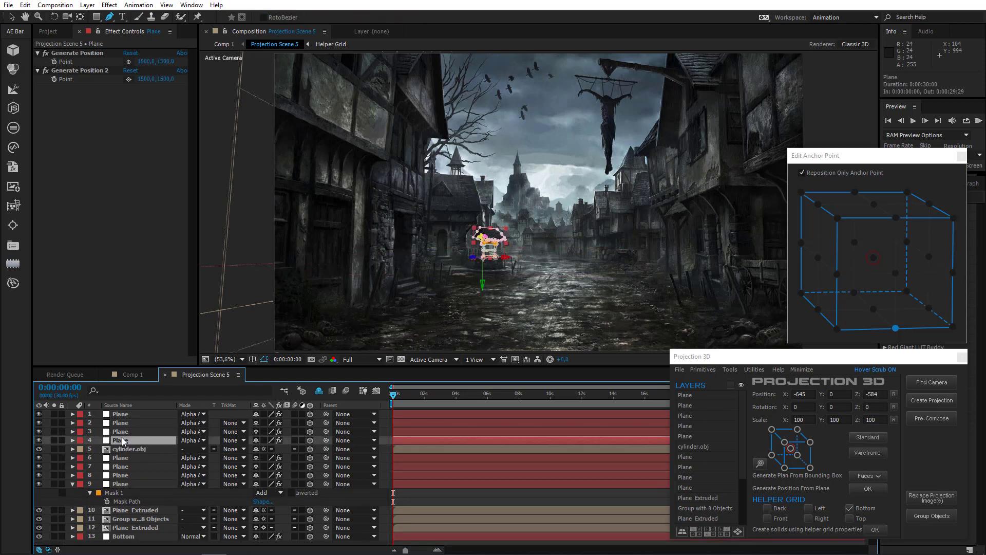
pyautogui.click(125, 430)
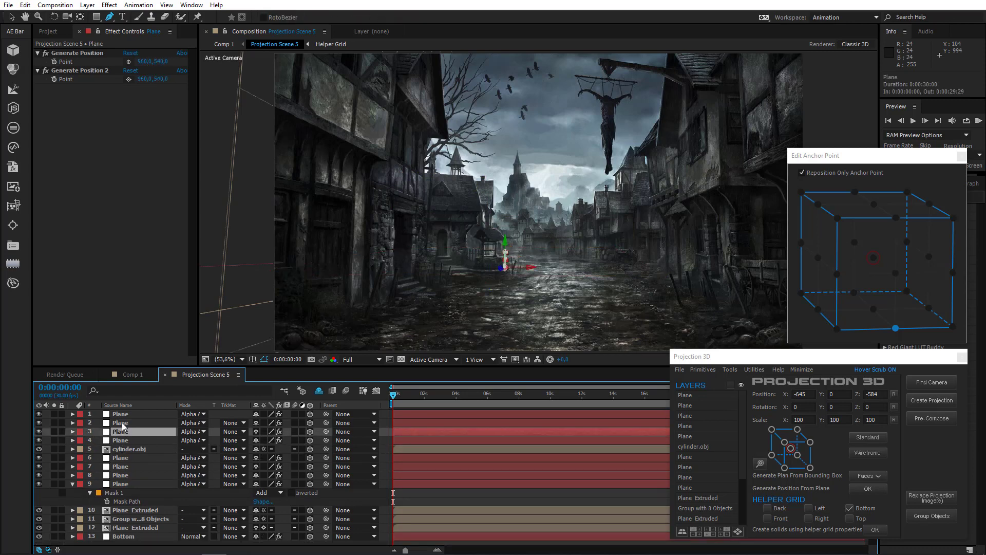
# Check the upper plane layers and group layers 2 through 9, the house, well and fence planes plus cylinder.obj, leaving out the barrel plane
pyautogui.click(122, 423)
pyautogui.click(121, 414)
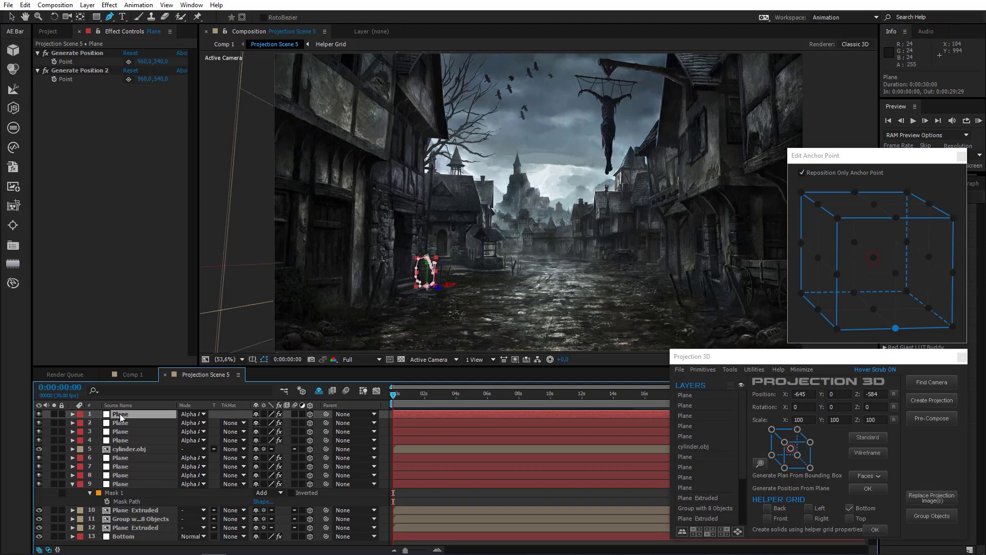
pyautogui.click(119, 424)
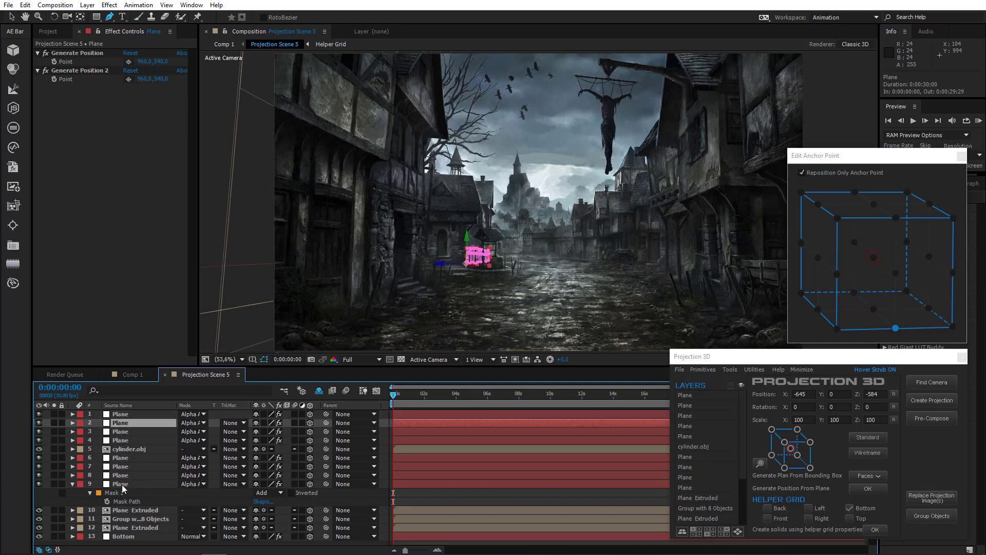
pyautogui.keyDown('shift'); pyautogui.click(122, 485); pyautogui.keyUp('shift')
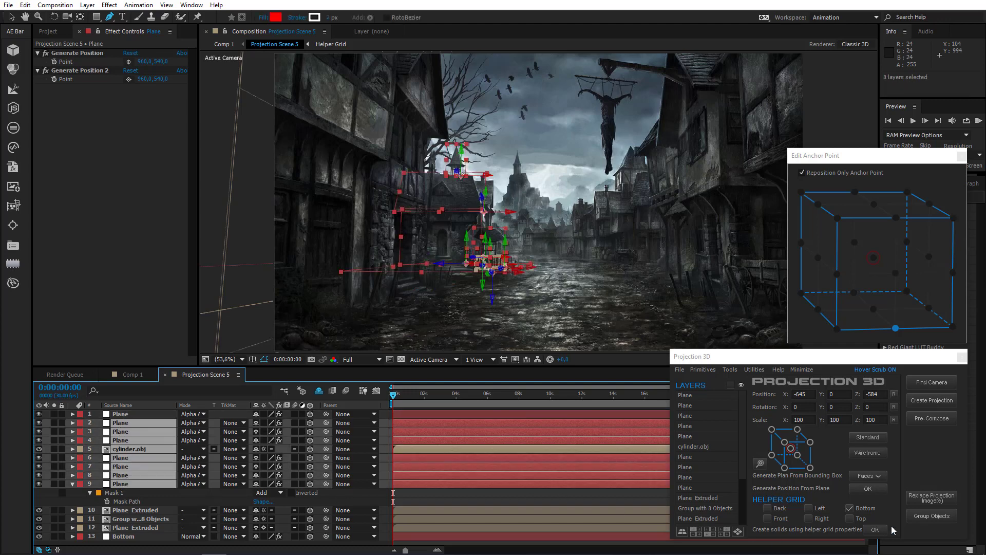
pyautogui.click(929, 514)
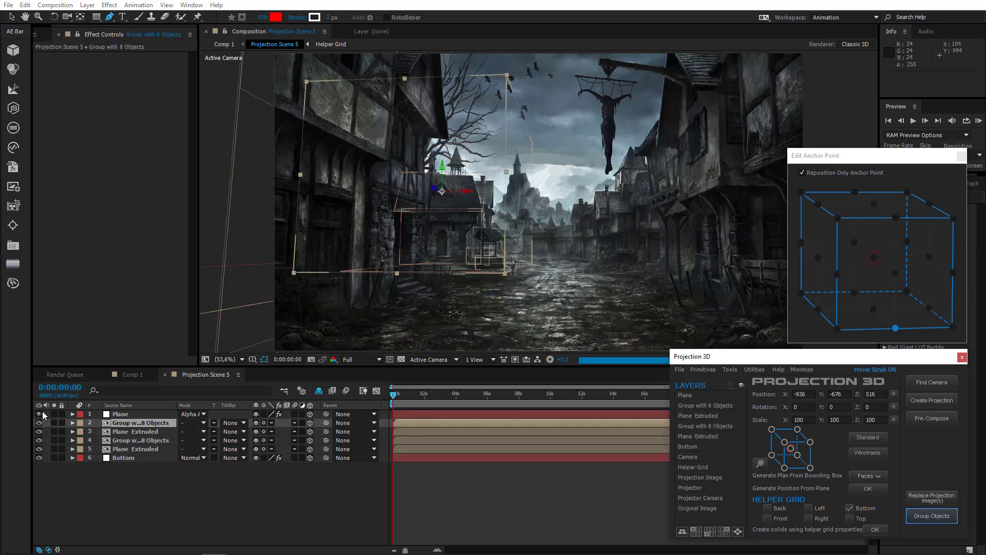
# Isolate the new object group and the barrel plane in turn to inspect them, restore the full scene and clear the selection
pyautogui.click(55, 423)
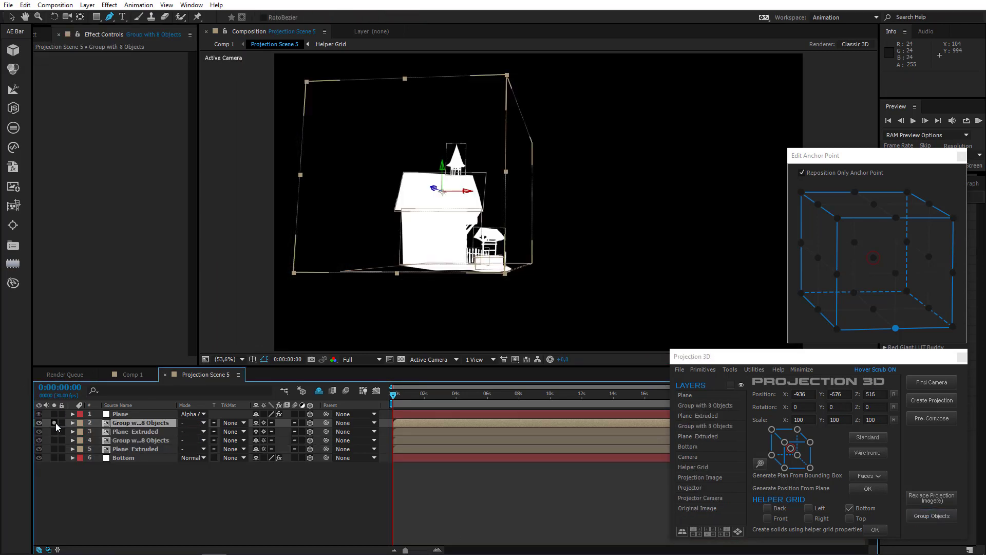
pyautogui.click(55, 422)
pyautogui.click(54, 423)
pyautogui.click(54, 423)
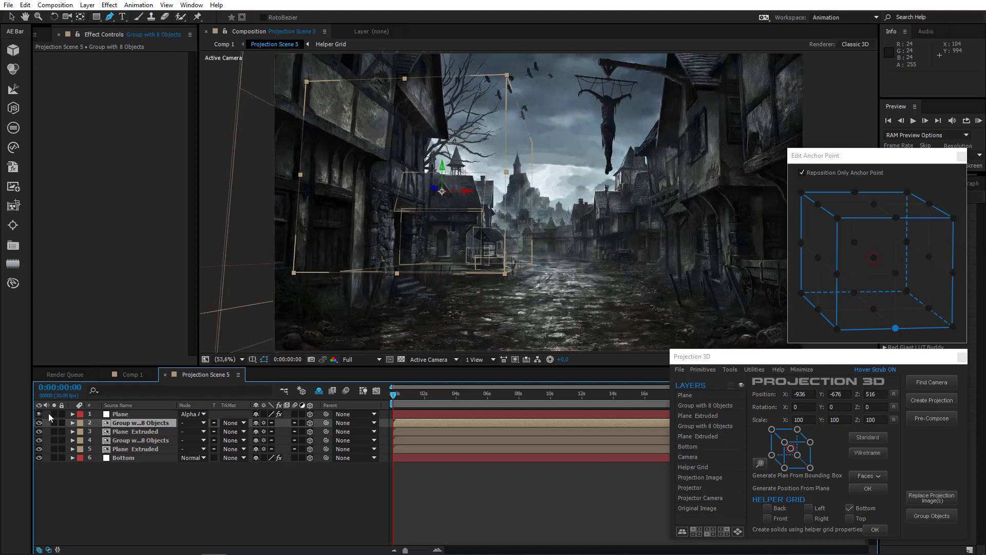
pyautogui.click(54, 414)
pyautogui.click(54, 414)
pyautogui.click(73, 488)
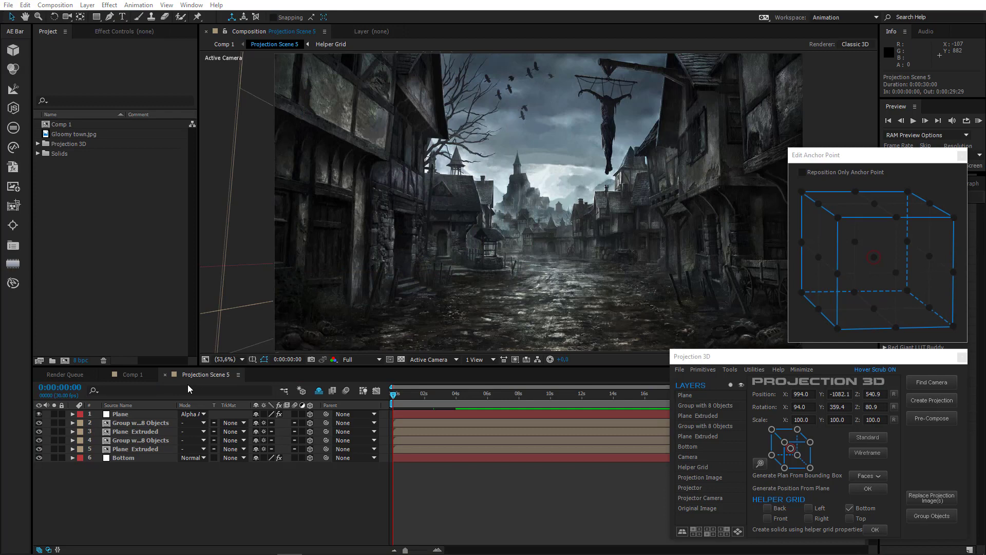
# On the Bottom layer, place the two Generate Position points along the base of the house wall behind the cart
pyautogui.click(128, 458)
pyautogui.moveTo(480, 267); pyautogui.dragTo(319, 261)
pyautogui.moveTo(484, 286); pyautogui.dragTo(375, 242)
pyautogui.scroll(1, 460, 265)
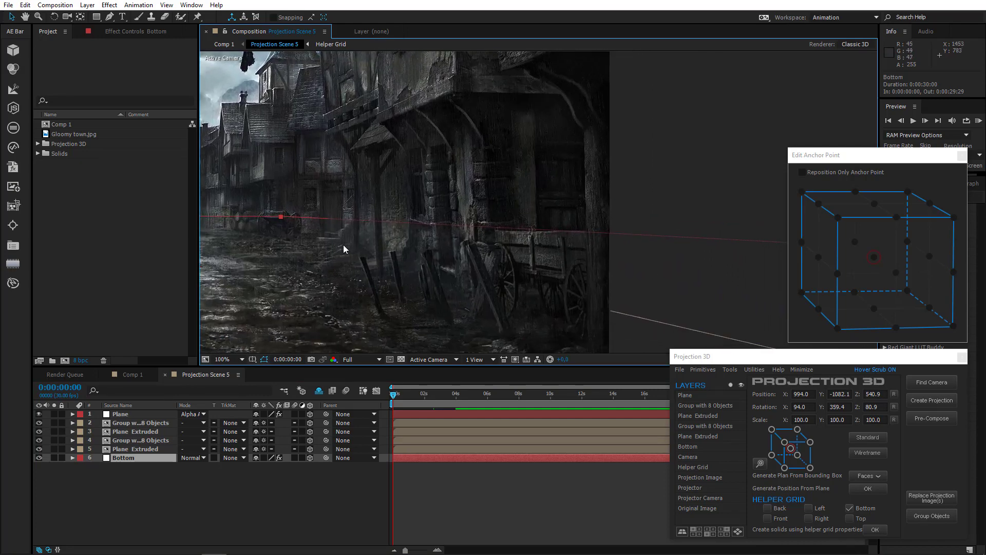
pyautogui.click(127, 33)
pyautogui.click(77, 50)
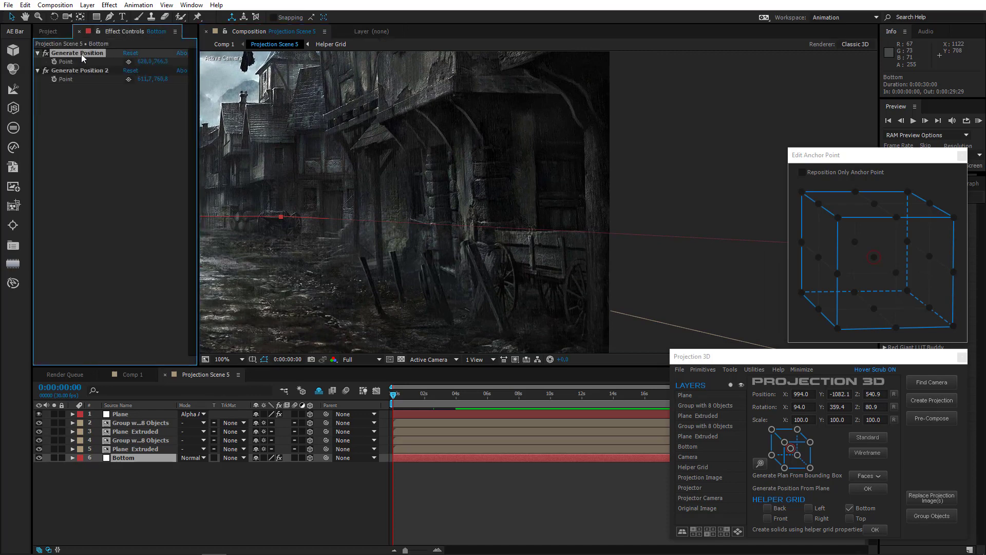
pyautogui.click(129, 62)
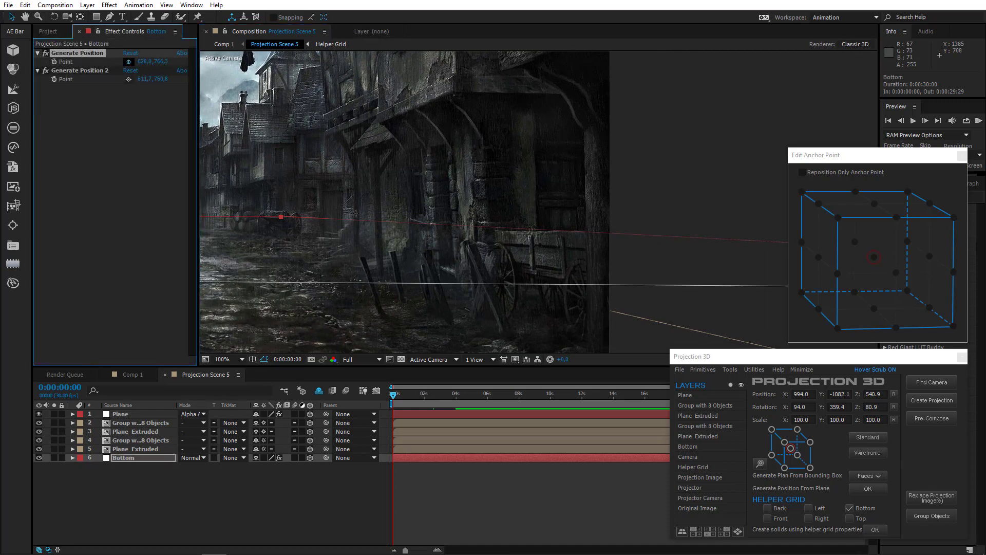
pyautogui.click(411, 279)
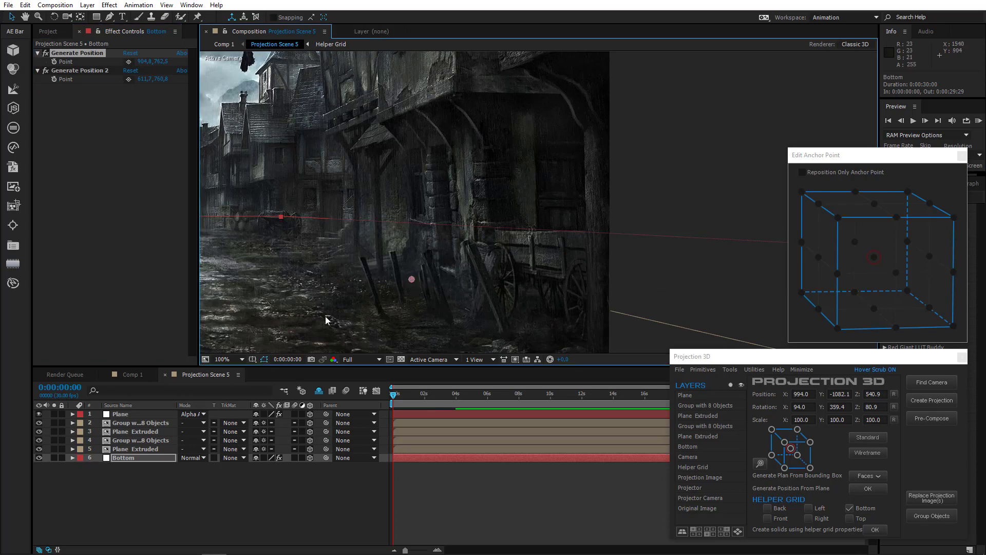
pyautogui.click(129, 79)
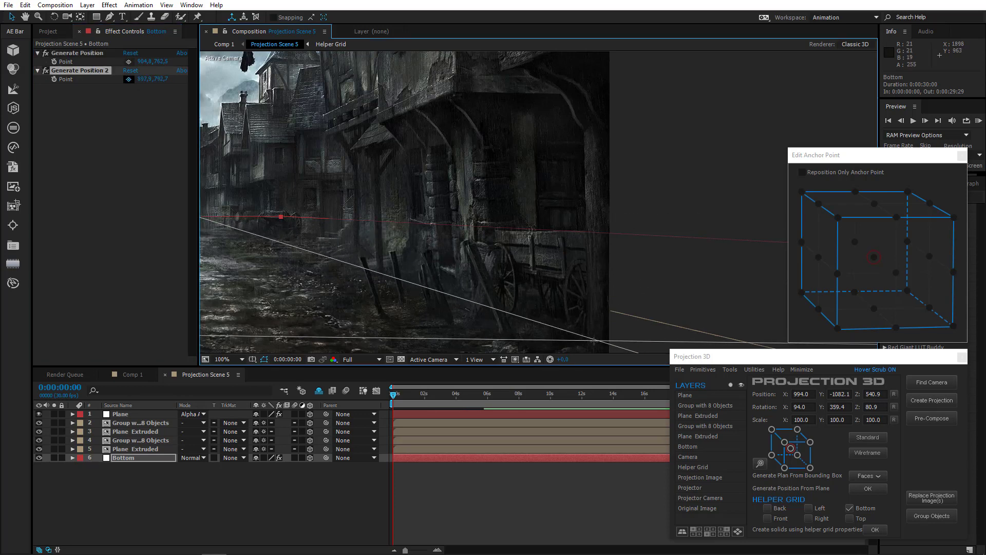
pyautogui.click(582, 342)
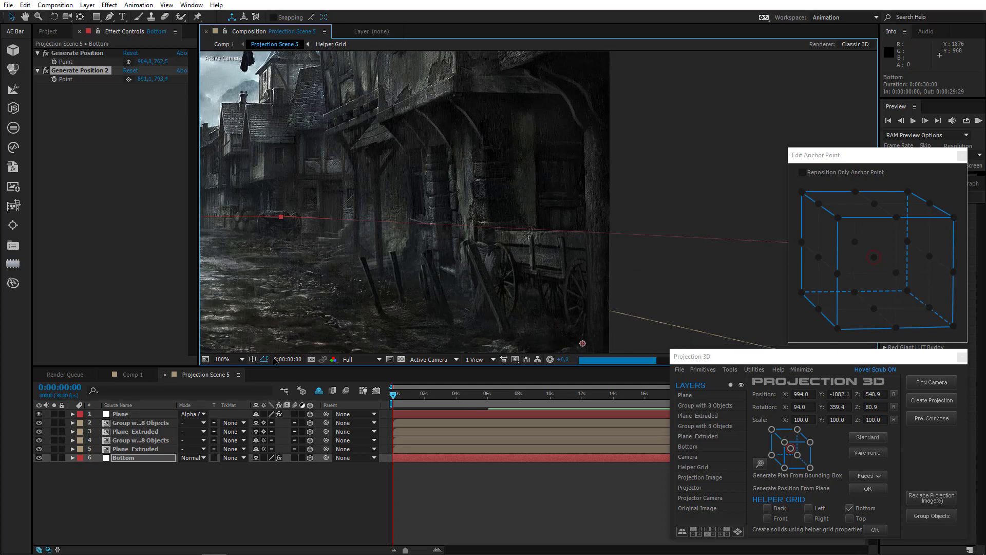
# Generate an upright plane from both Generate Position points of the Bottom layer
pyautogui.click(86, 54)
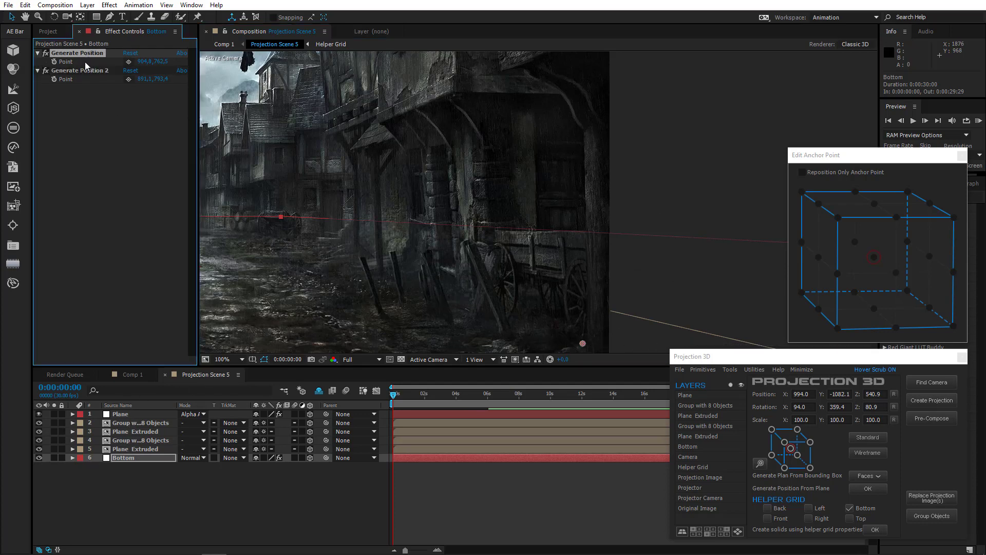
pyautogui.keyDown('shift'); pyautogui.click(89, 71); pyautogui.keyUp('shift')
pyautogui.click(733, 371)
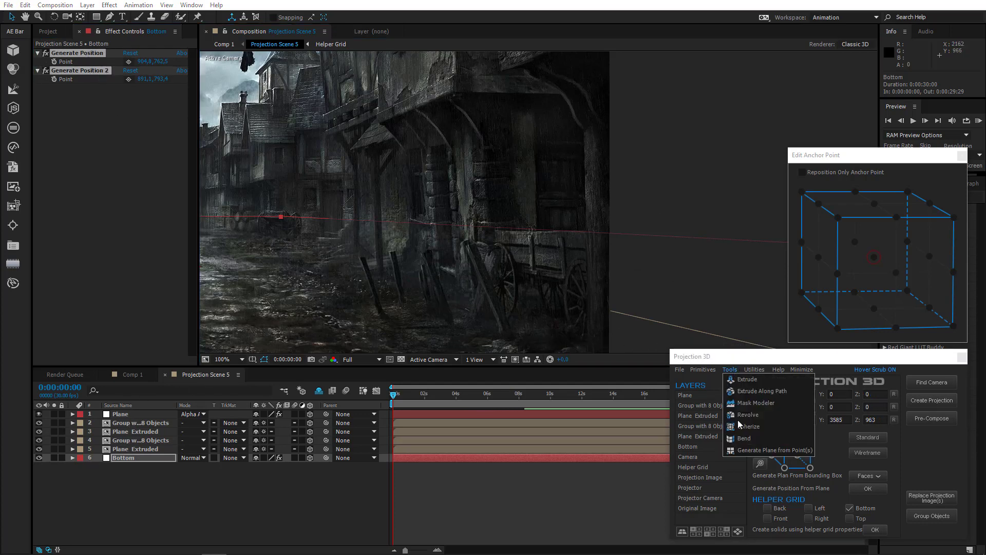
pyautogui.click(751, 448)
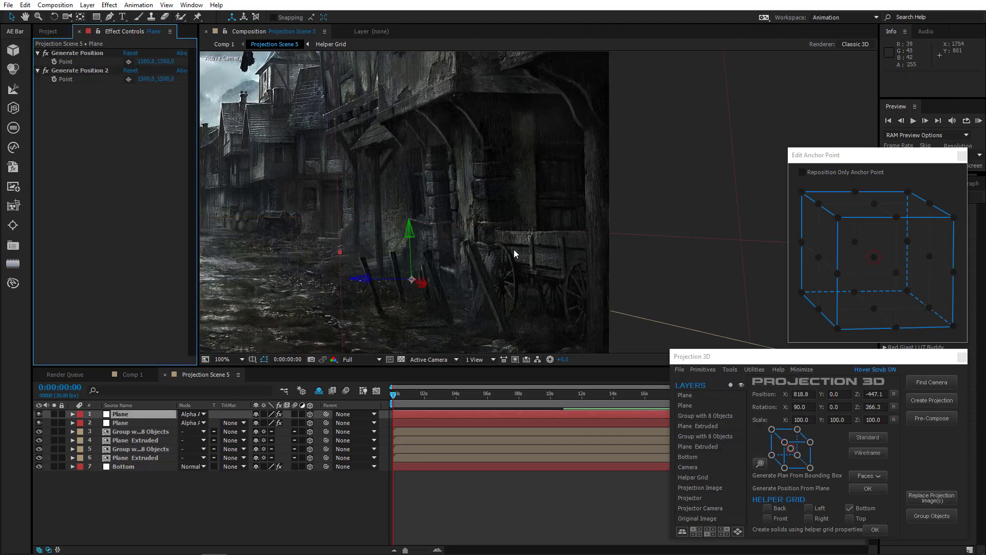
# Start a Pen tool mask on the new plane, tracing the cart's rear wheel, its underside and around the front wheel
pyautogui.scroll(-4, 506, 245)
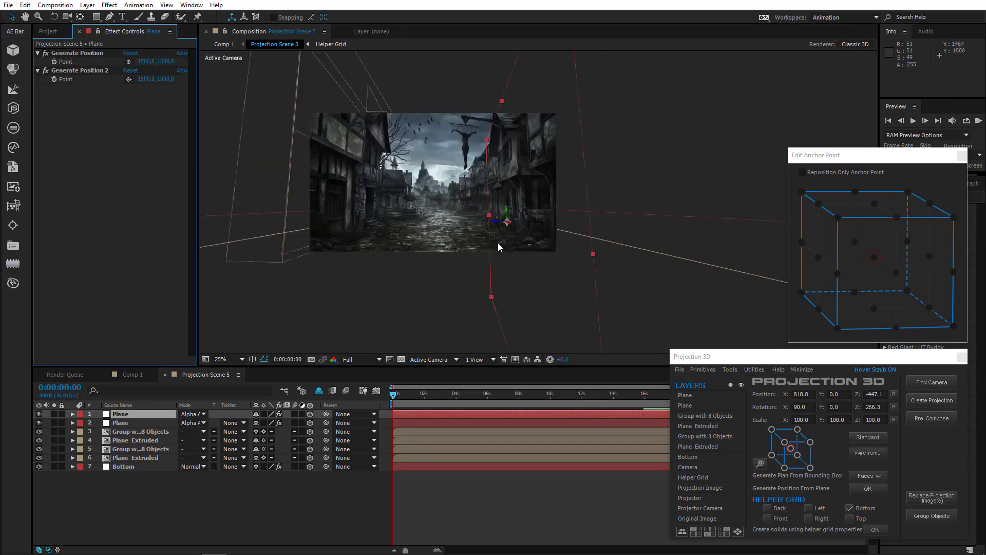
pyautogui.scroll(2, 498, 243)
pyautogui.scroll(2, 483, 237)
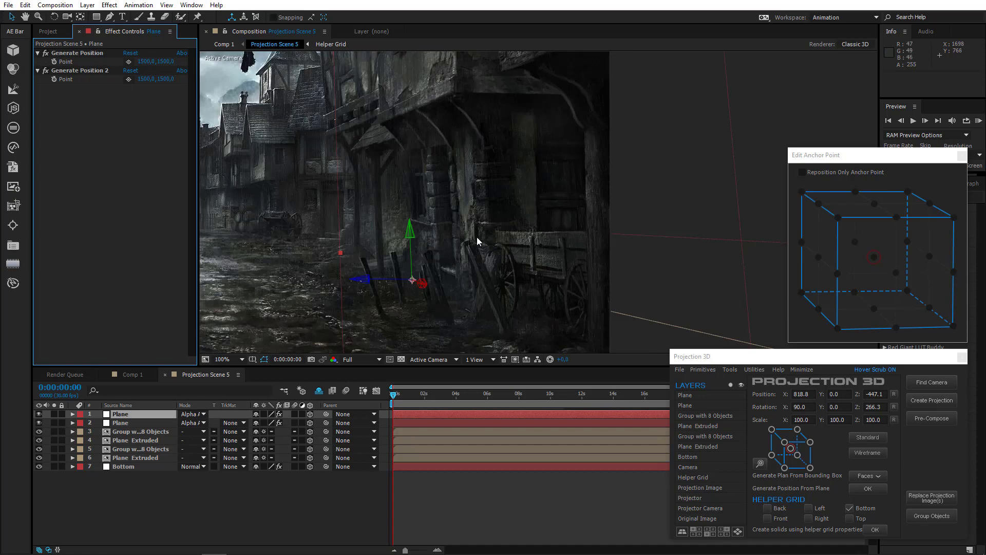
pyautogui.click(109, 17)
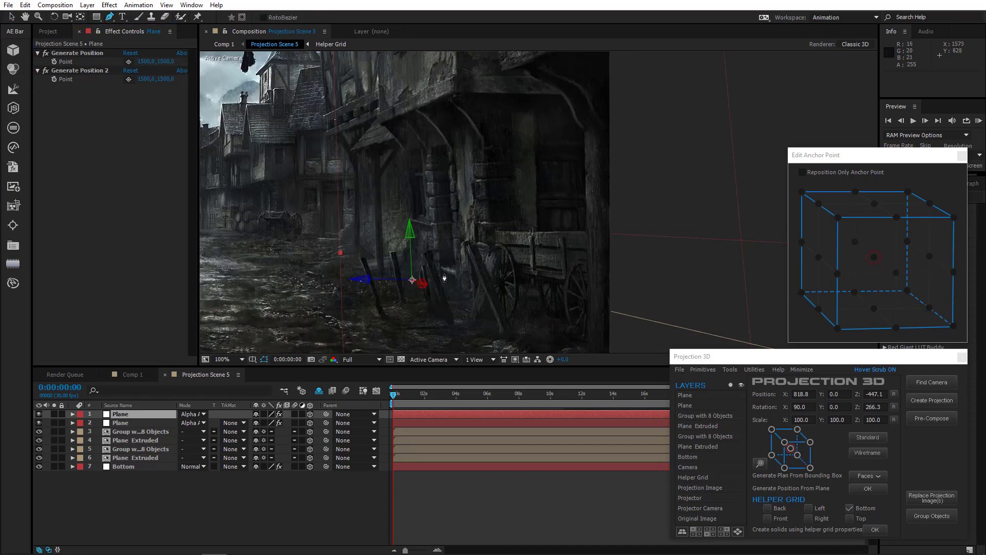
pyautogui.scroll(1, 607, 281)
pyautogui.click(610, 278)
pyautogui.moveTo(586, 303); pyautogui.dragTo(548, 275)
pyautogui.moveTo(537, 229); pyautogui.dragTo(538, 220)
pyautogui.click(539, 189)
pyautogui.click(448, 172)
pyautogui.click(445, 227)
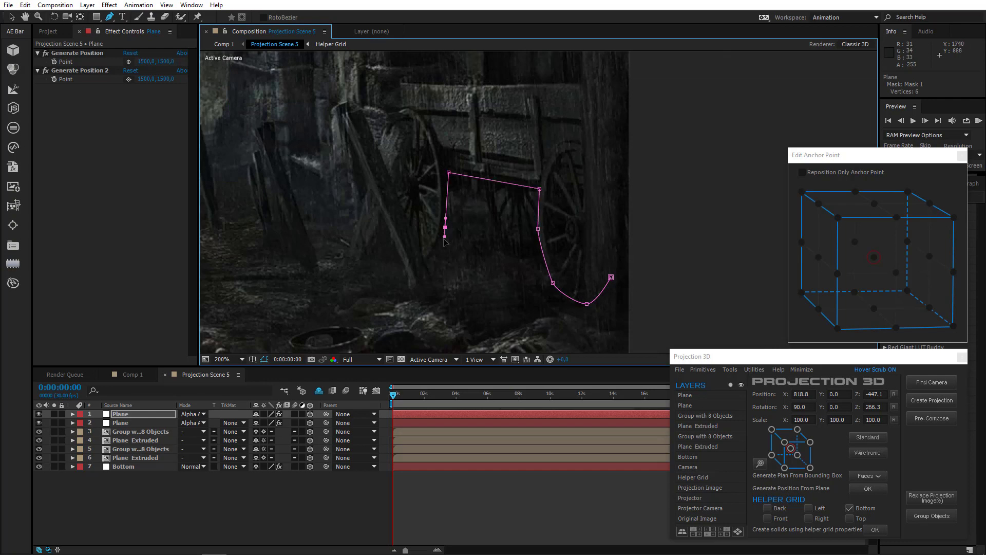
pyautogui.click(415, 262)
pyautogui.click(368, 250)
pyautogui.click(335, 213)
# Continue the mask along the wall's base behind the broken stakes and up the house's far edge to the small awning
pyautogui.moveTo(235, 201); pyautogui.dragTo(379, 284)
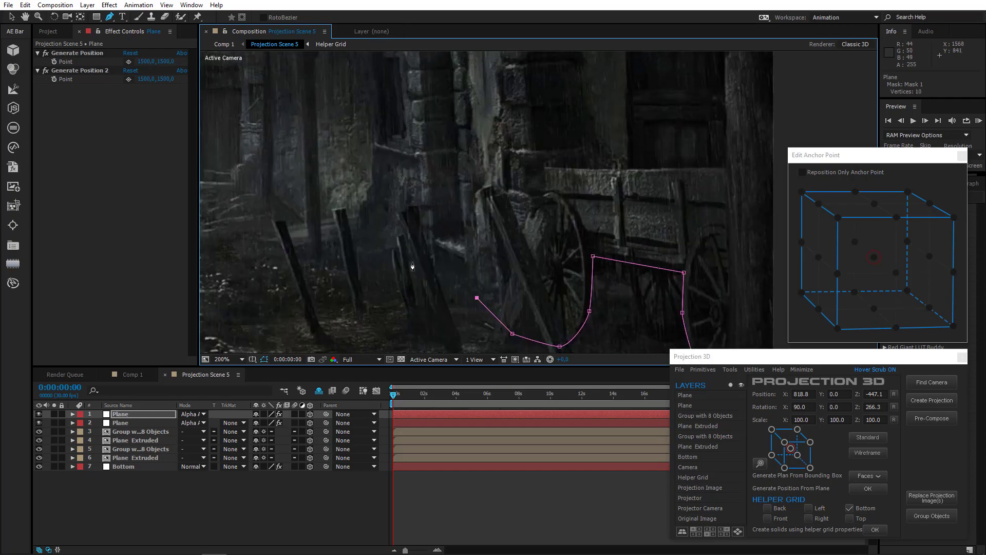
pyautogui.scroll(-1, 412, 267)
pyautogui.click(449, 217)
pyautogui.scroll(1, 449, 219)
pyautogui.click(483, 261)
pyautogui.click(488, 247)
pyautogui.click(490, 205)
pyautogui.moveTo(479, 84); pyautogui.dragTo(461, 164)
pyautogui.click(461, 153)
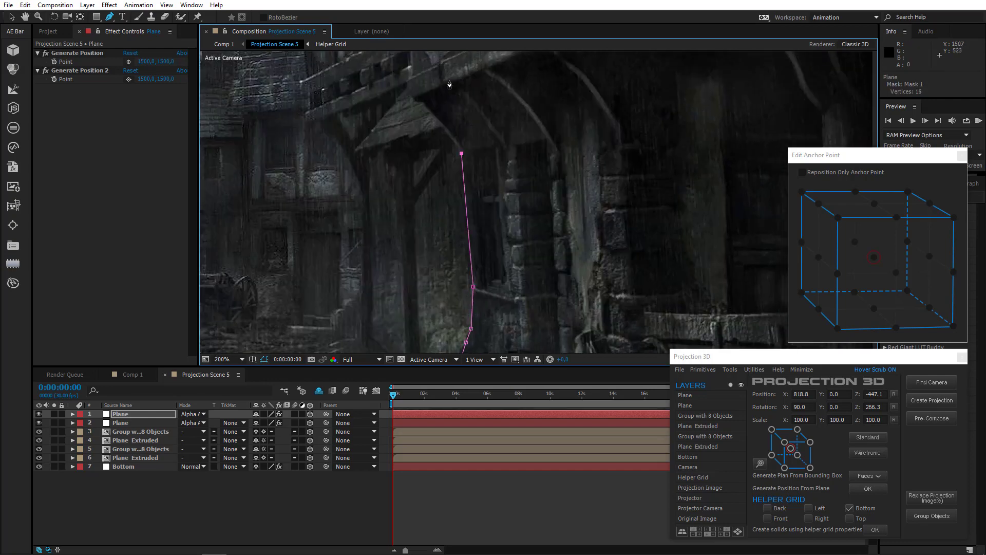
# Continue the mask along the beam under the upper storey, down the house corner and across the cart's top edge
pyautogui.moveTo(449, 85); pyautogui.dragTo(410, 176)
pyautogui.click(412, 159)
pyautogui.click(586, 90)
pyautogui.moveTo(572, 305); pyautogui.dragTo(534, 163)
pyautogui.moveTo(566, 259); pyautogui.dragTo(535, 173)
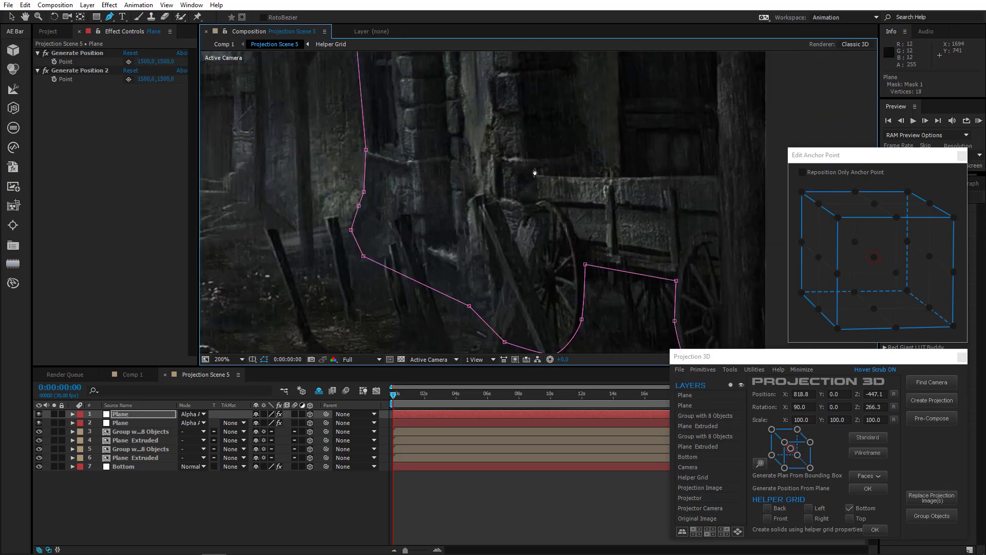
pyautogui.click(542, 174)
pyautogui.click(623, 179)
pyautogui.click(730, 175)
# Close the mask around the cart's outer end and rear wheel, moving one vertex slightly outward above the wheel
pyautogui.moveTo(714, 263); pyautogui.dragTo(643, 173)
pyautogui.click(679, 84)
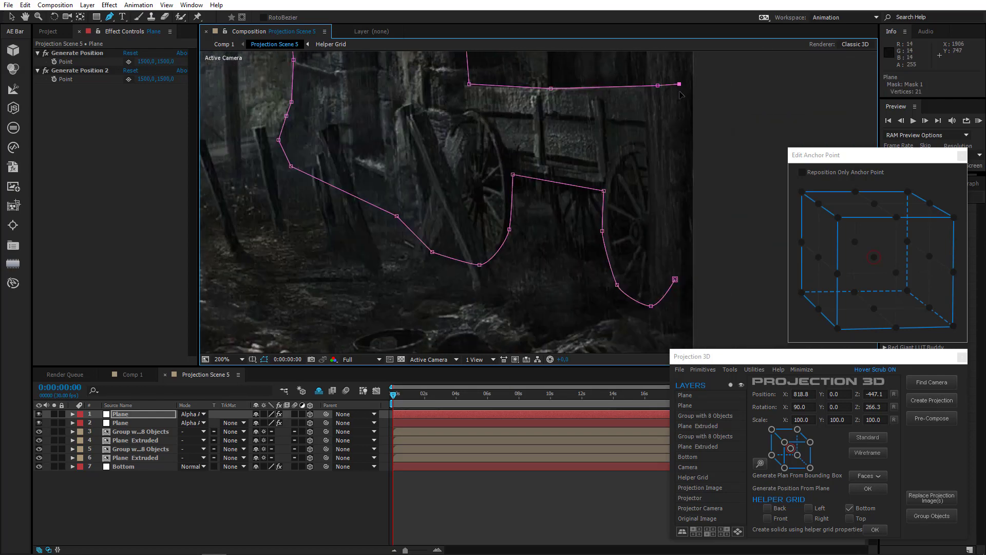
pyautogui.click(700, 84)
pyautogui.click(694, 196)
pyautogui.click(679, 198)
pyautogui.click(678, 252)
pyautogui.click(675, 279)
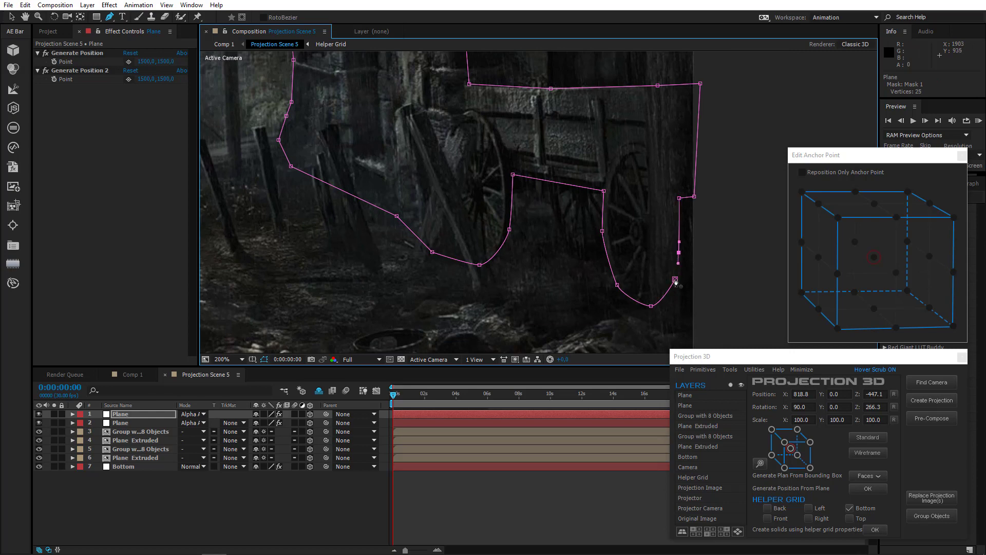
pyautogui.moveTo(679, 199); pyautogui.dragTo(685, 200)
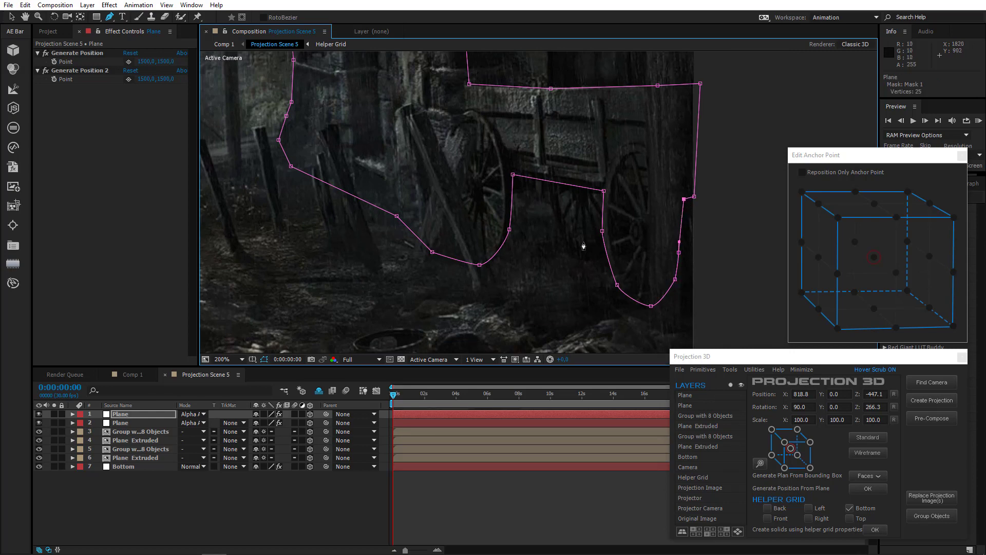
# Shift the mask's vertices at the top of the house corner and at its junction with the cart to match the wall edge
pyautogui.scroll(-2, 486, 236)
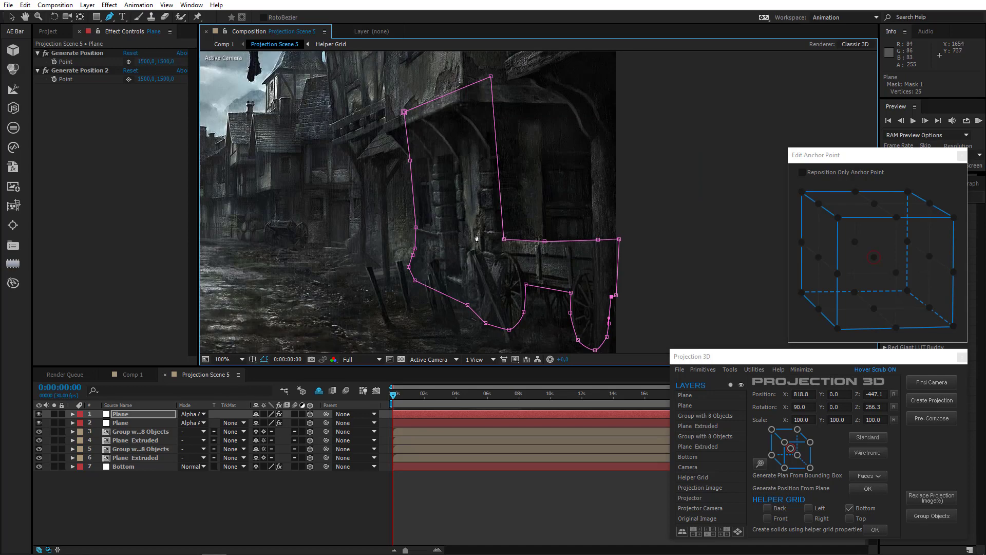
pyautogui.scroll(1, 476, 238)
pyautogui.moveTo(470, 252); pyautogui.dragTo(506, 267)
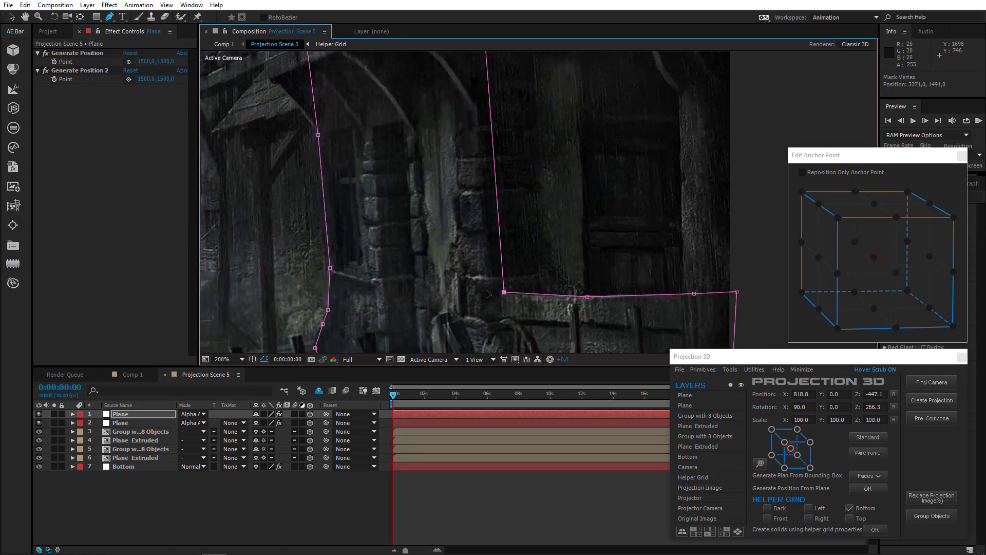
pyautogui.moveTo(499, 98); pyautogui.dragTo(471, 99)
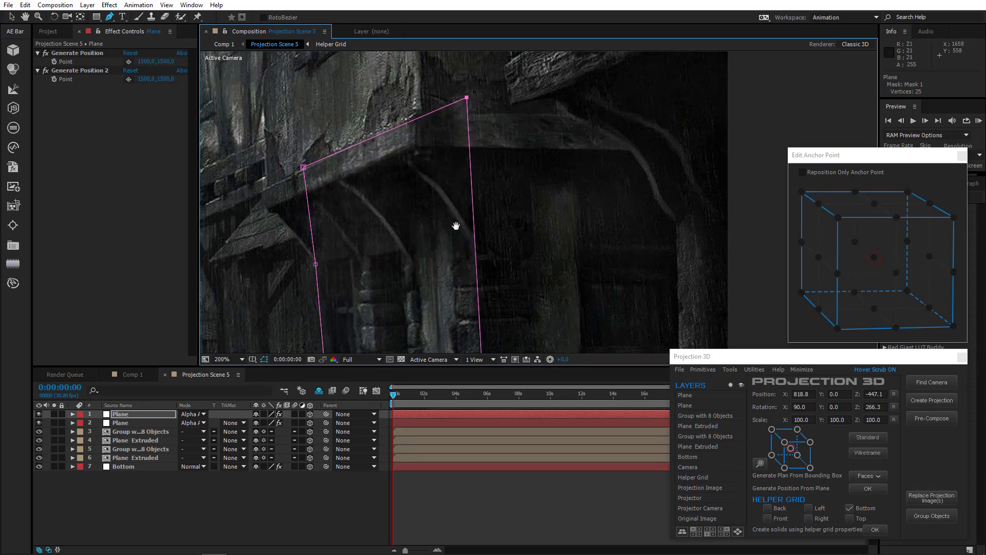
pyautogui.moveTo(460, 250); pyautogui.dragTo(447, 145)
pyautogui.moveTo(452, 198); pyautogui.dragTo(449, 203)
pyautogui.scroll(-2, 448, 205)
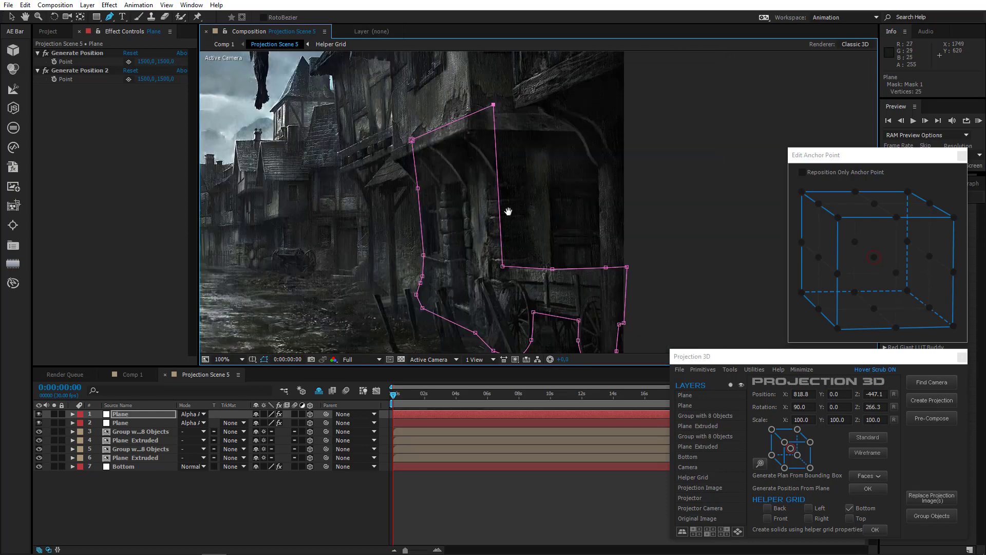
# Place the masked wall plane's first Generate Position point at the house corner above the cart and generate a plane from it
pyautogui.moveTo(508, 211); pyautogui.dragTo(469, 224)
pyautogui.click(128, 62)
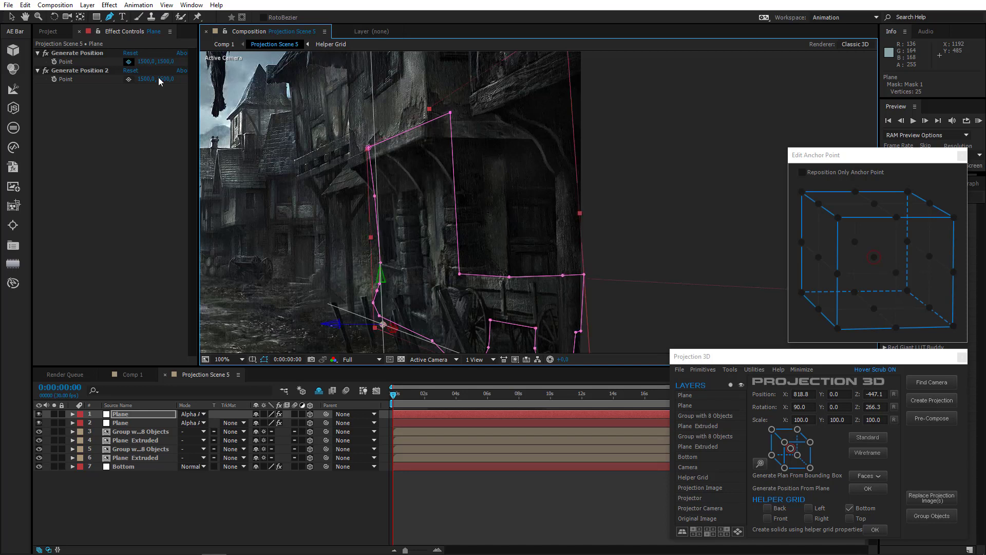
pyautogui.click(458, 273)
pyautogui.click(734, 374)
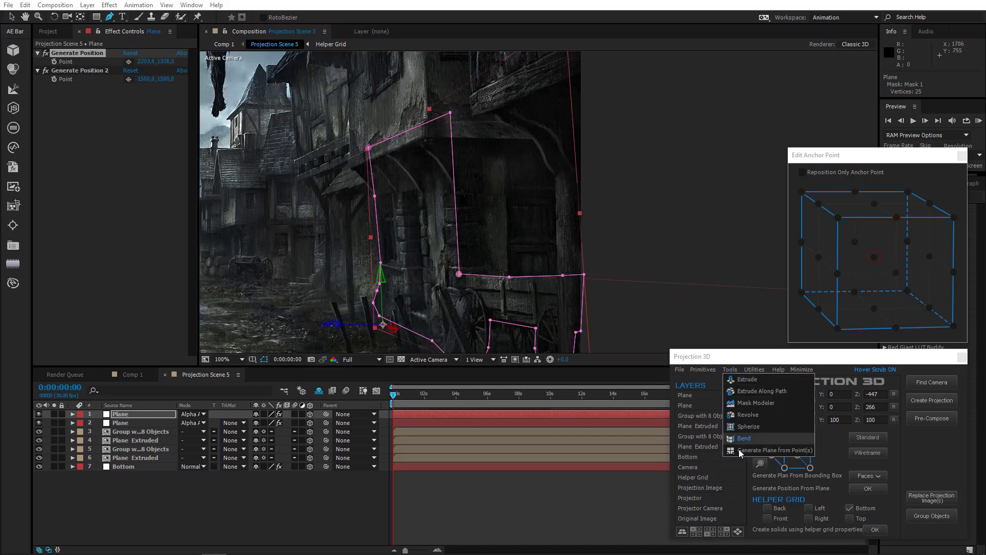
pyautogui.click(741, 451)
pyautogui.scroll(-4, 497, 246)
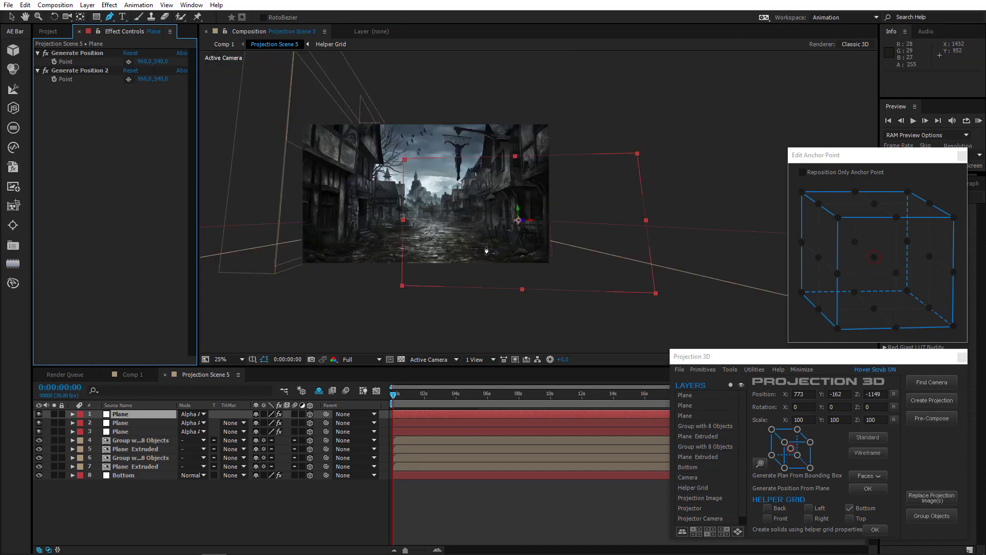
pyautogui.scroll(2, 486, 251)
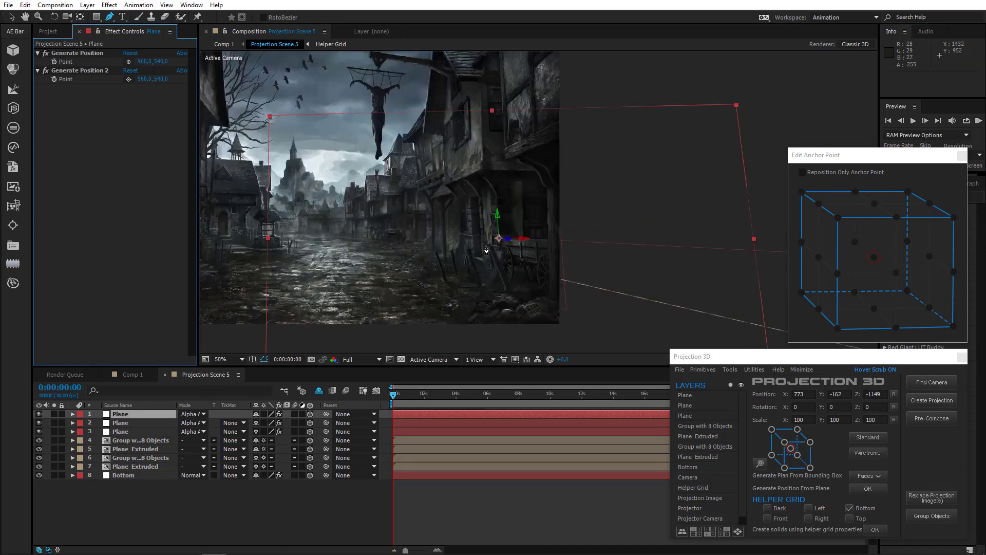
# Copy the orientation and rotation values of the masked wall plane to the plane generated at the house corner
pyautogui.click(124, 423)
pyautogui.press('r')
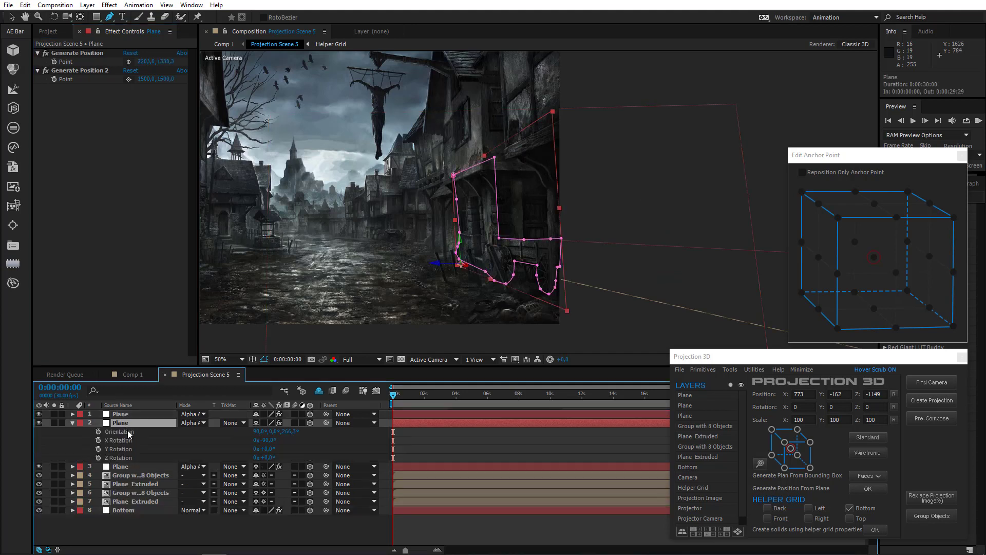
pyautogui.keyDown('shift'); pyautogui.click(130, 458); pyautogui.keyUp('shift')
pyautogui.hotkey('ctrl', 'c')
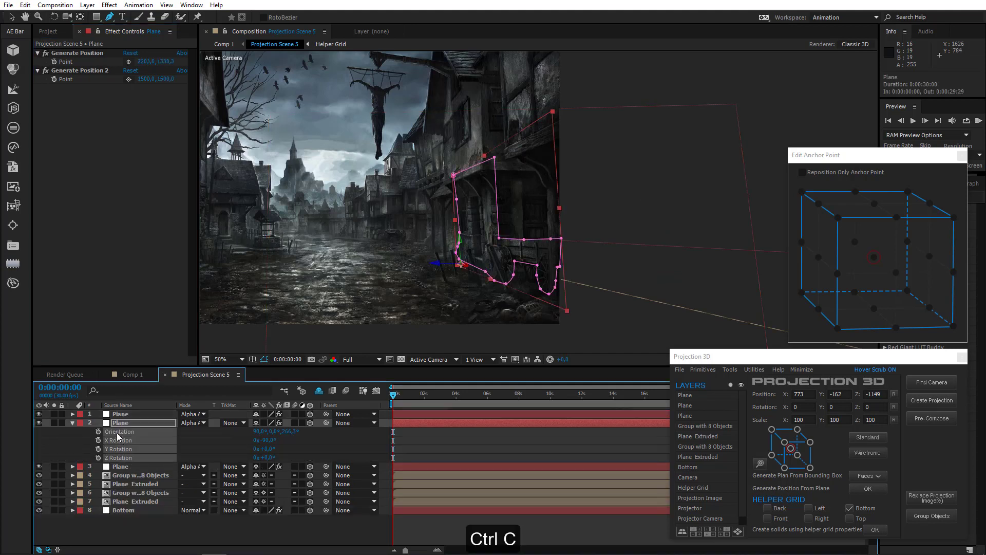
pyautogui.click(126, 415)
pyautogui.hotkey('ctrl', 'v')
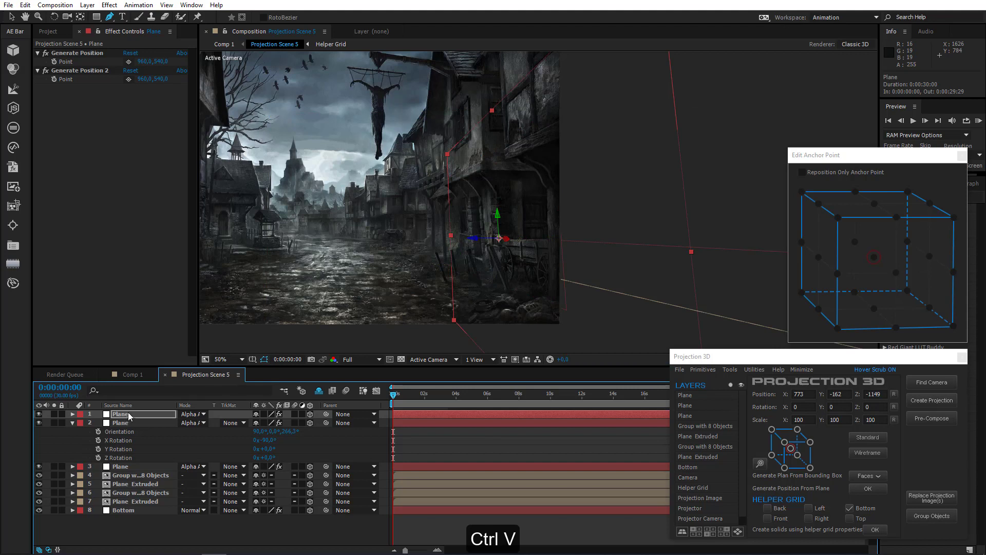
# Set the Y Rotation of the house corner plane to 90°
pyautogui.click(124, 414)
pyautogui.press('r')
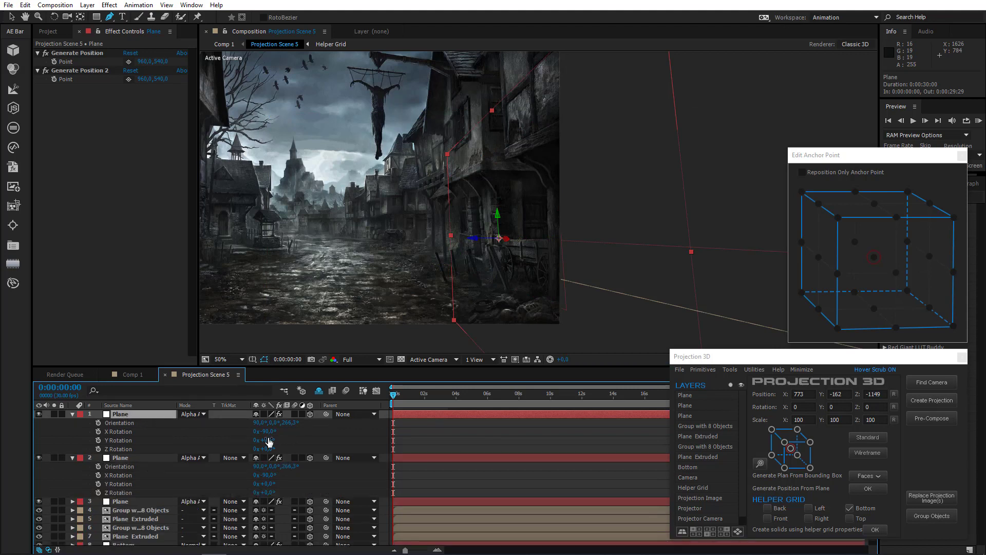
pyautogui.click(268, 441)
pyautogui.write('90')
pyautogui.press('Return')
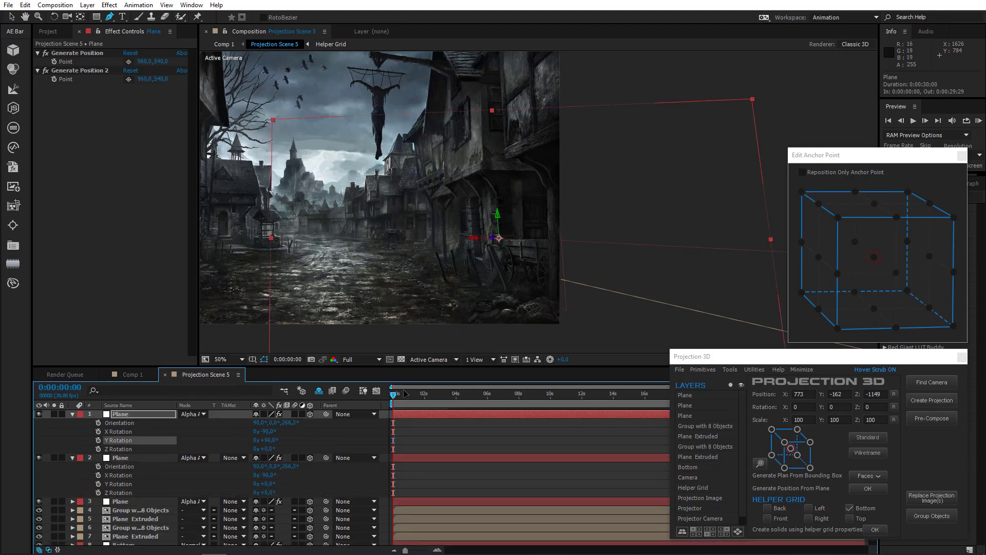
# Start a mask on the rotated plane with the Pen tool, from the cart's top edge up the house corner and along the bracket to the beam
pyautogui.click(111, 19)
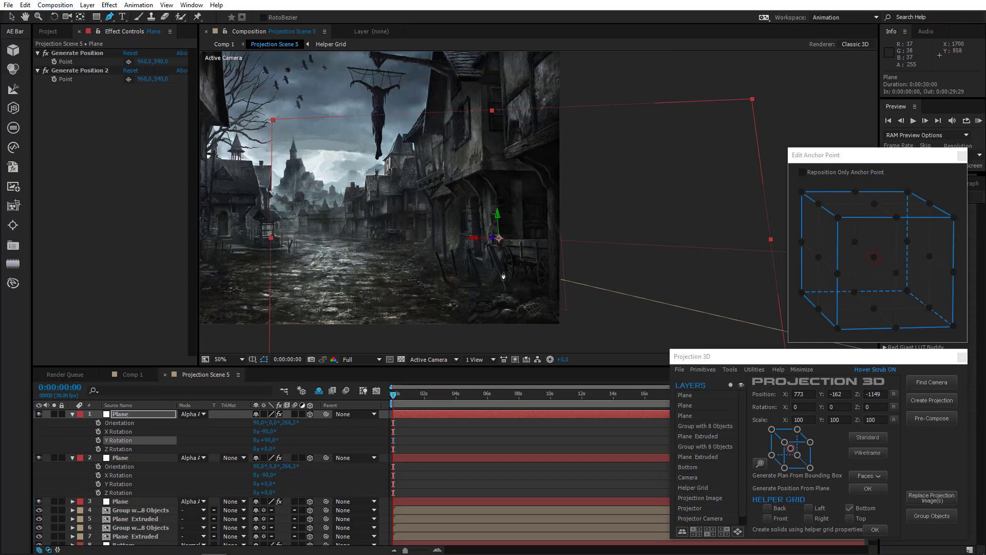
pyautogui.scroll(2, 497, 276)
pyautogui.scroll(1, 460, 278)
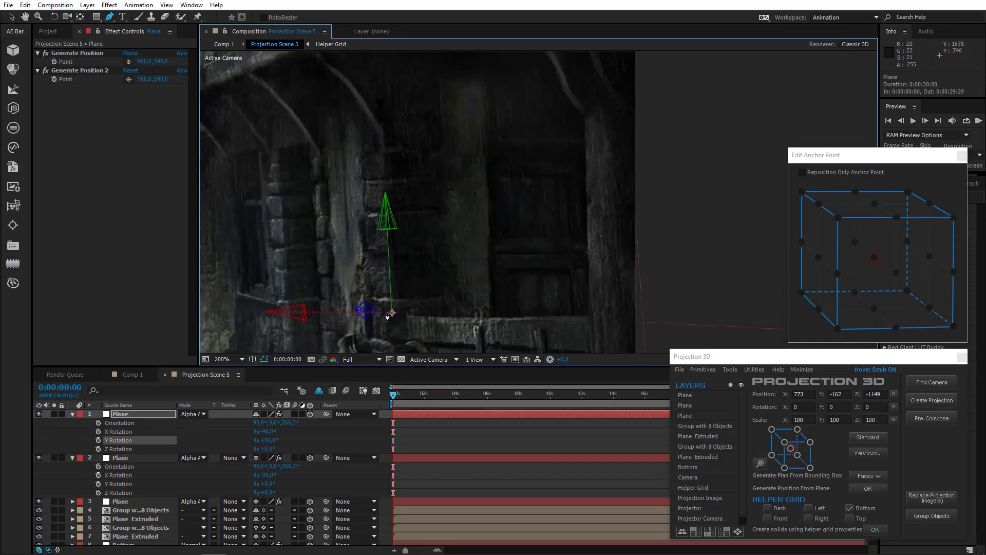
pyautogui.click(388, 317)
pyautogui.click(378, 132)
pyautogui.moveTo(379, 132); pyautogui.dragTo(341, 249)
pyautogui.click(294, 161)
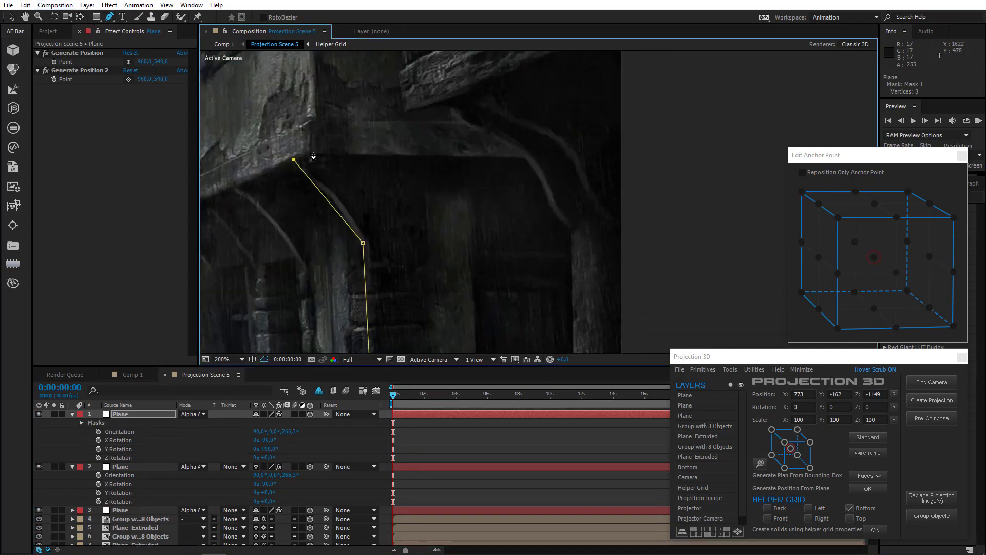
pyautogui.click(313, 149)
# Extend the mask beneath the upper storey past the painting's edge, down and back behind the cart, and close it at its starting vertex
pyautogui.click(660, 156)
pyautogui.moveTo(656, 257); pyautogui.dragTo(569, 76)
pyautogui.click(618, 272)
pyautogui.moveTo(583, 289); pyautogui.dragTo(560, 180)
pyautogui.click(578, 249)
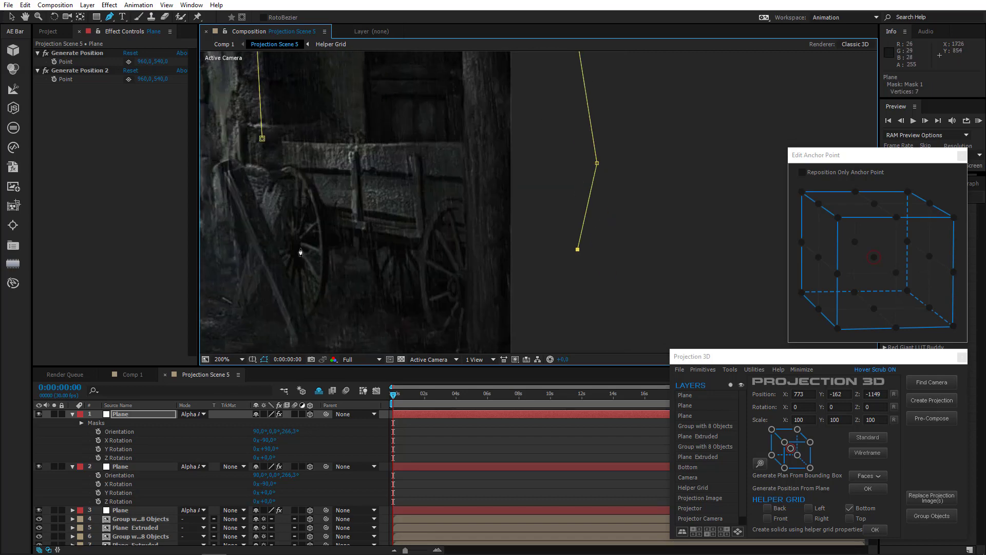
pyautogui.click(264, 246)
pyautogui.click(262, 138)
pyautogui.scroll(-3, 267, 165)
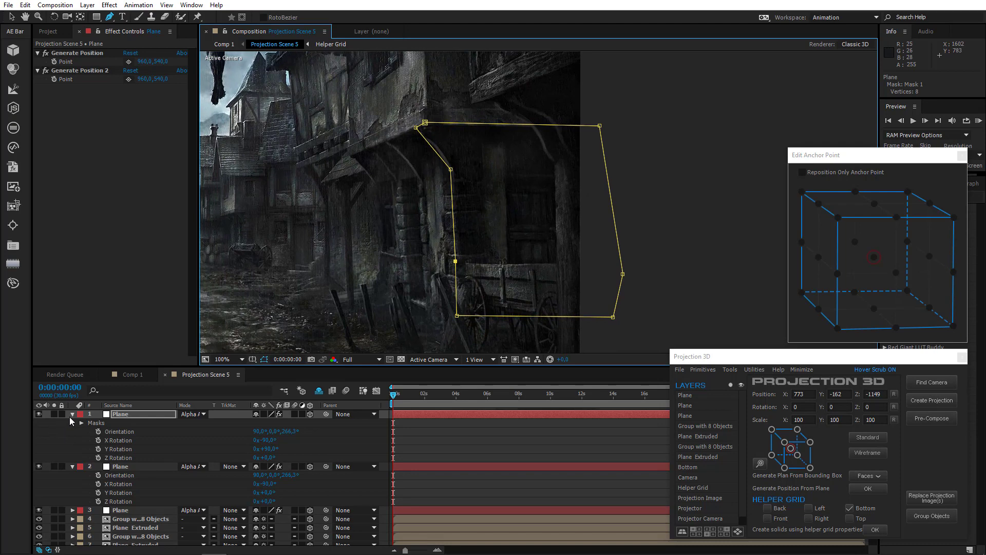
pyautogui.click(72, 414)
# Place the masked wall plane's first Generate Position point at the mask vertex below the beam, beside the small roof, and generate a plane from it
pyautogui.click(126, 422)
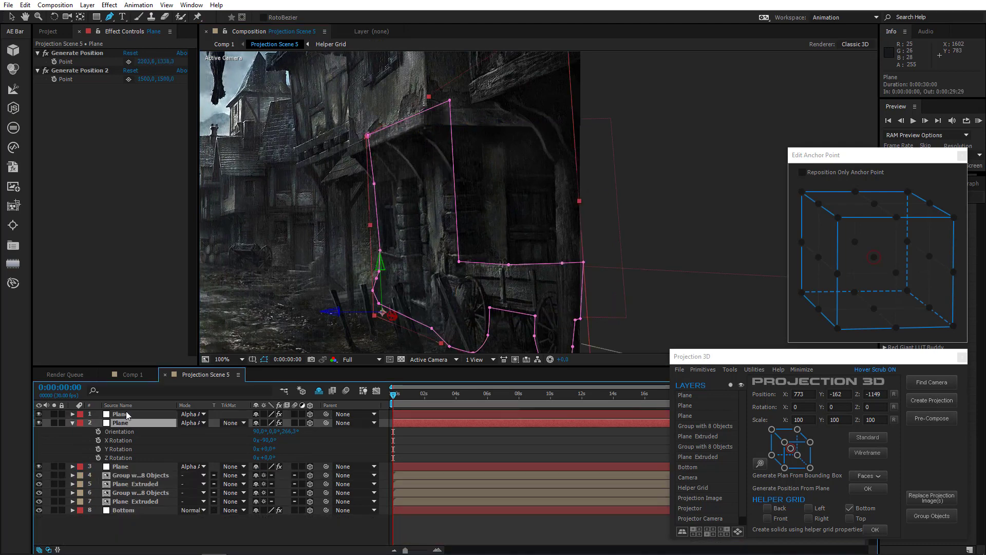
pyautogui.click(127, 415)
pyautogui.click(118, 423)
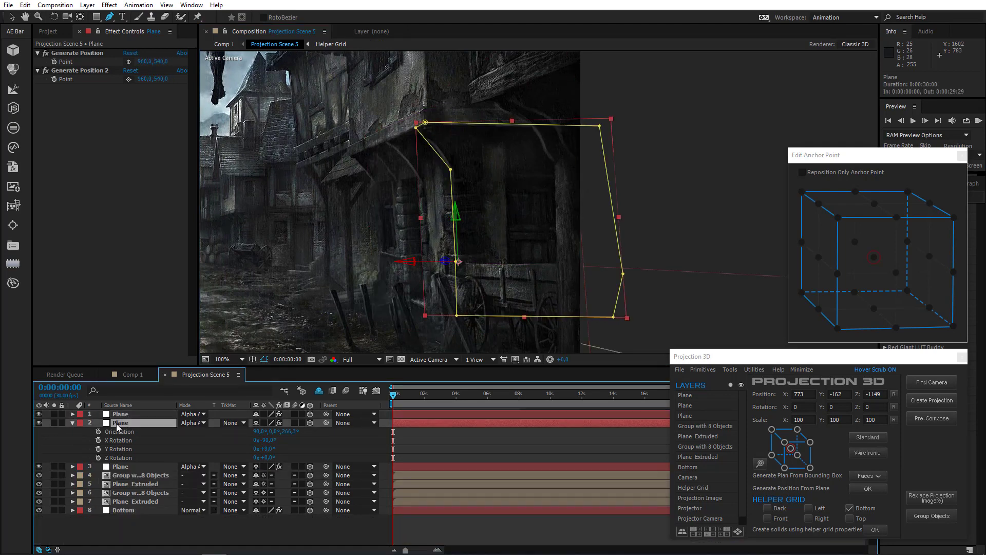
pyautogui.moveTo(238, 287); pyautogui.dragTo(255, 308)
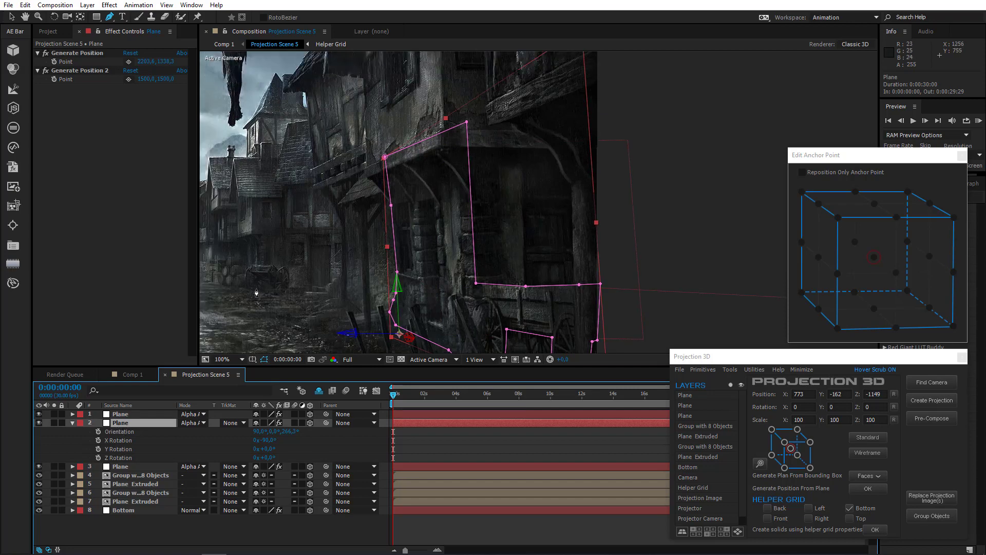
pyautogui.scroll(3, 403, 220)
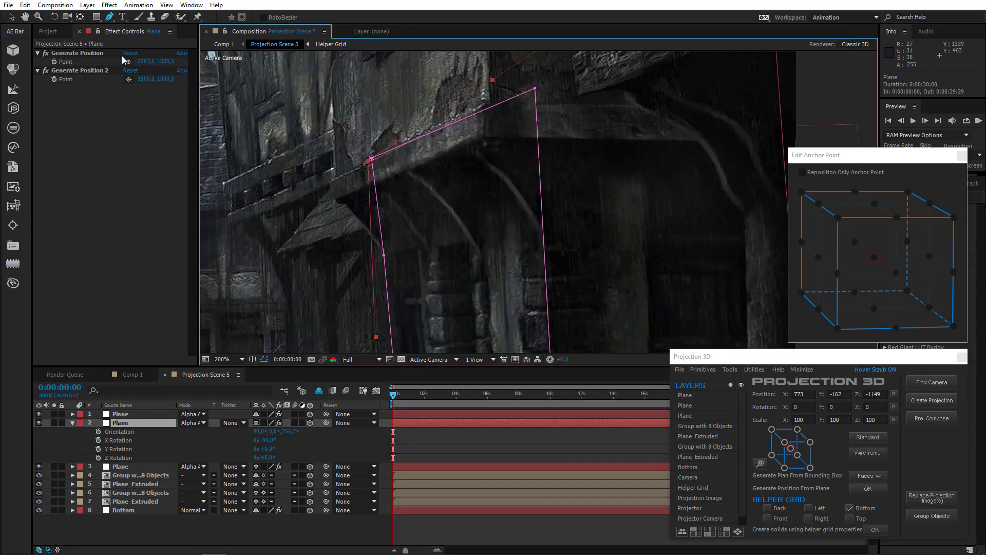
pyautogui.click(129, 62)
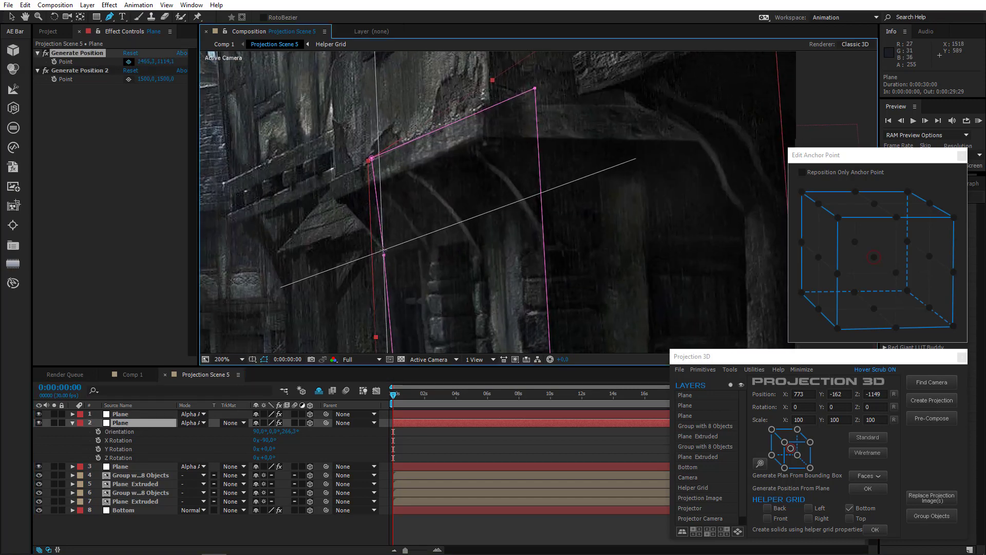
pyautogui.click(384, 252)
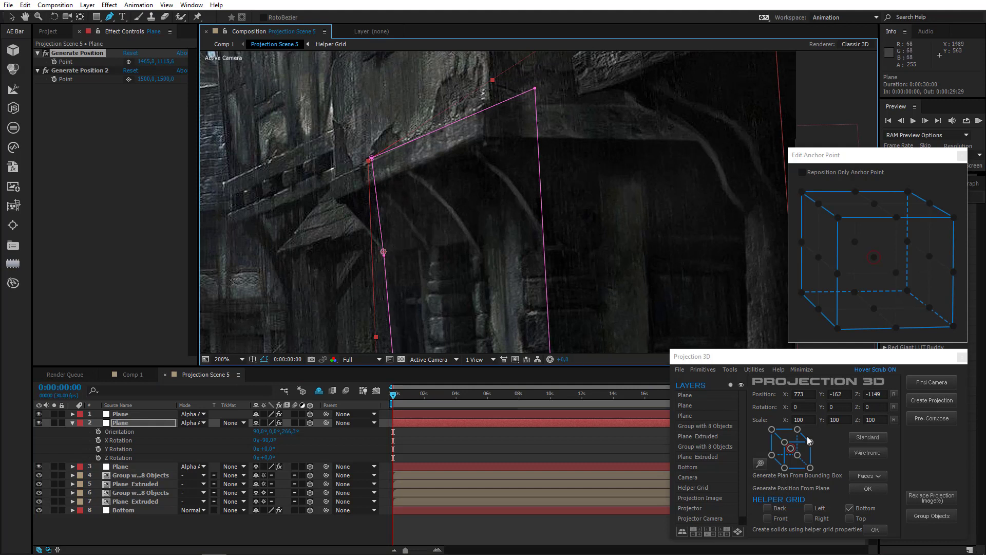
pyautogui.click(729, 369)
pyautogui.click(758, 448)
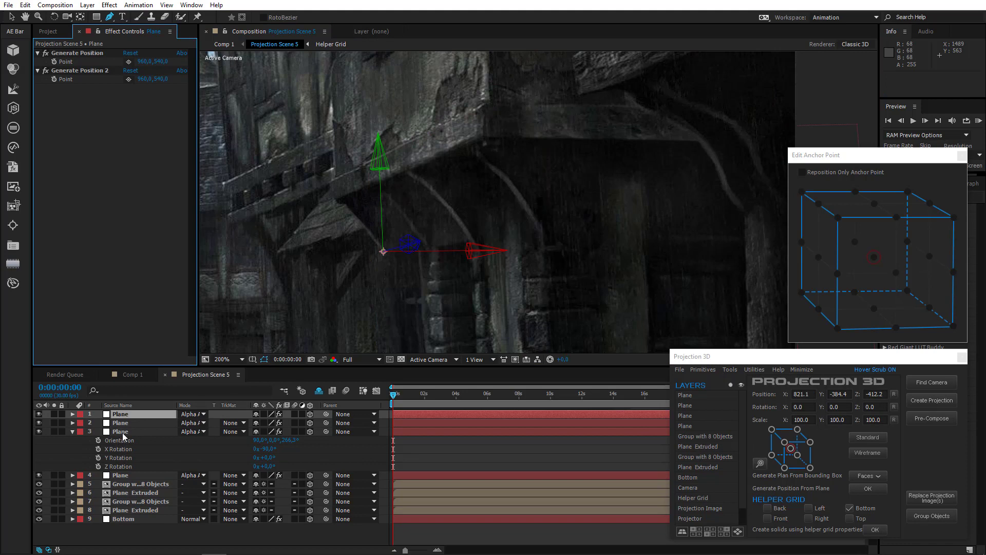
# Copy the wall plane's orientation and rotation values to the plane generated beside the small roof
pyautogui.click(122, 433)
pyautogui.click(129, 438)
pyautogui.keyDown('shift'); pyautogui.click(130, 467); pyautogui.keyUp('shift')
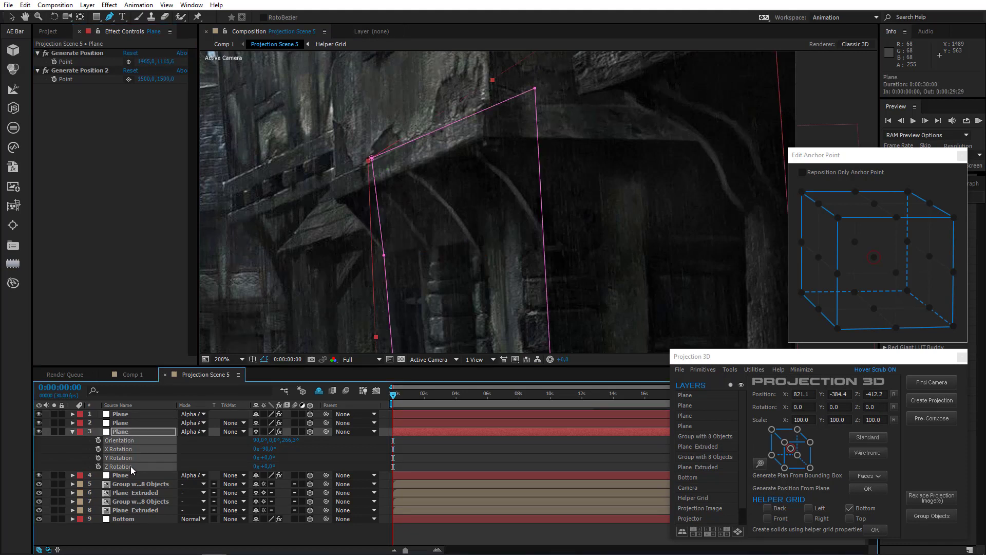
pyautogui.click(125, 415)
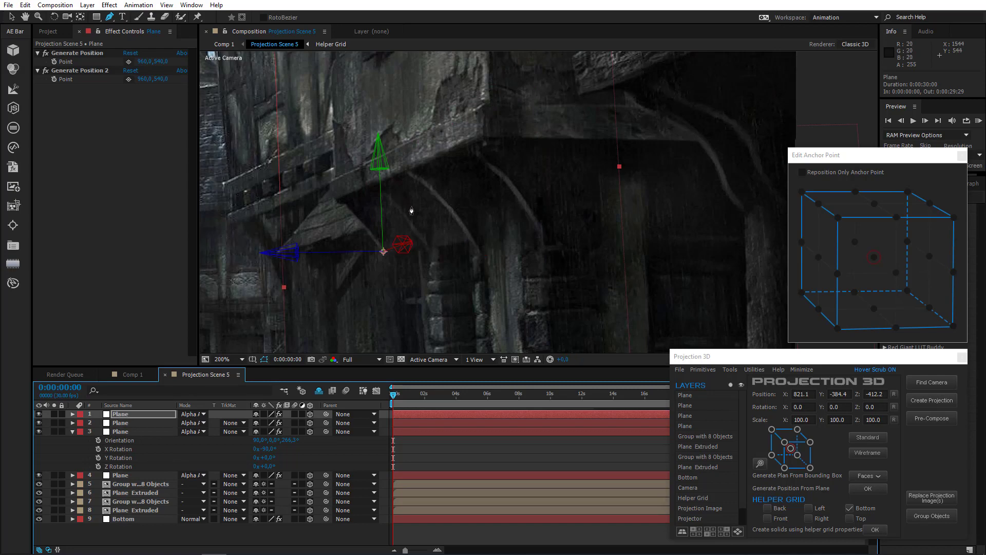
# Enable Reposition Only Anchor Point and anchor the plane beside the small roof at the middle of its bottom front edge
pyautogui.scroll(-1, 411, 211)
pyautogui.click(802, 172)
pyautogui.click(896, 328)
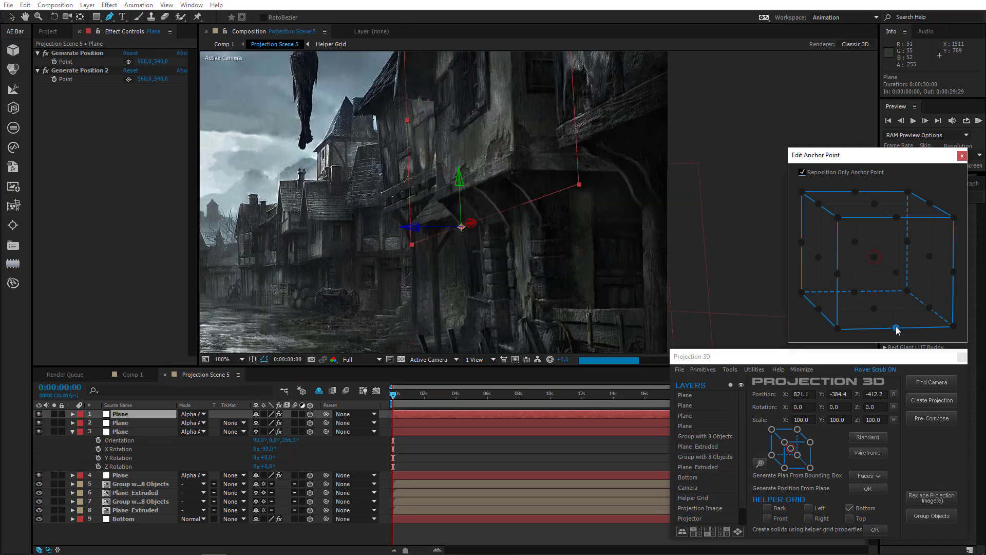
# Set the Y Rotation of the plane beside the small roof to 90°
pyautogui.moveTo(450, 260); pyautogui.dragTo(442, 288)
pyautogui.press('r')
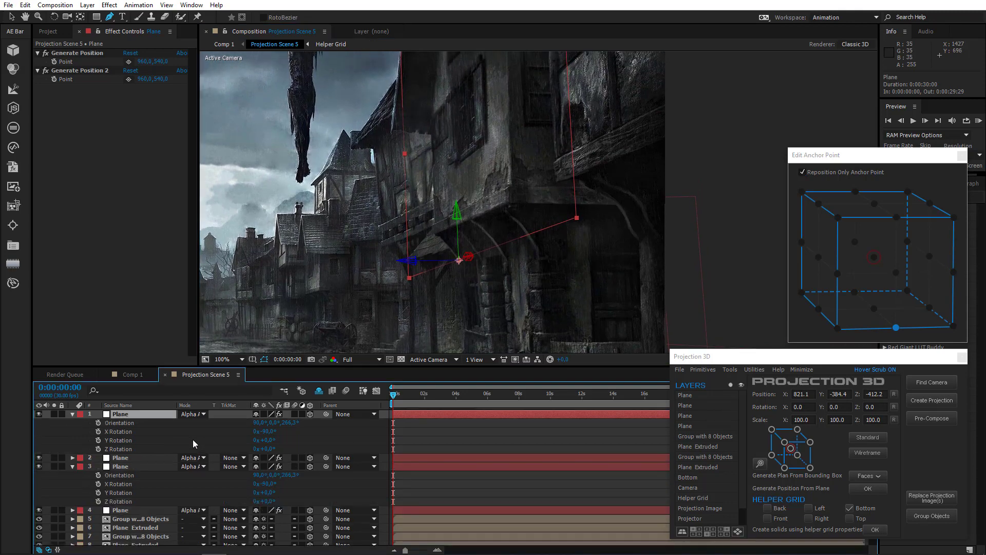
pyautogui.click(266, 440)
pyautogui.press('Return')
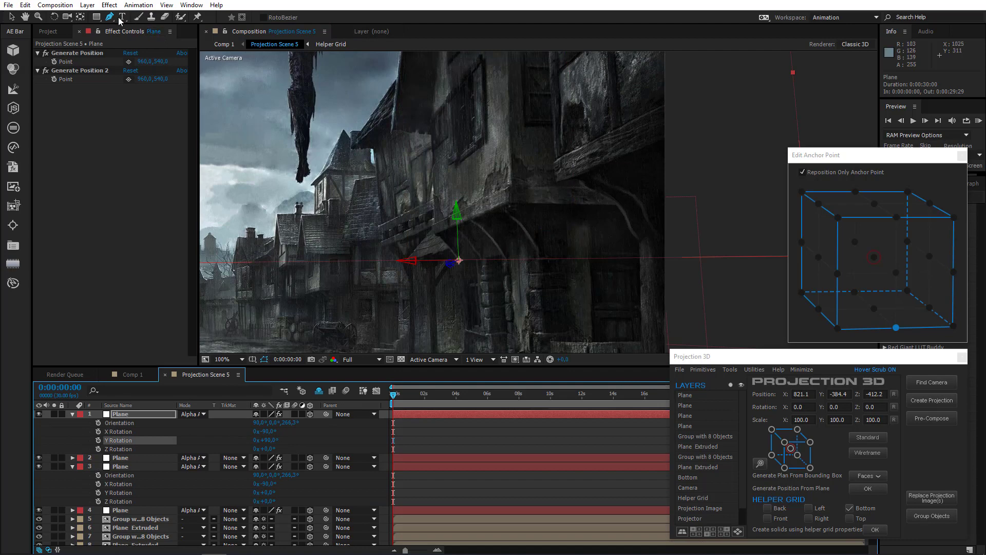
# Draw a closed five-vertex mask on this plane around the dark triangular area between the beam and the small roof's sloping edge
pyautogui.press('.')
pyautogui.moveTo(378, 322); pyautogui.dragTo(460, 261)
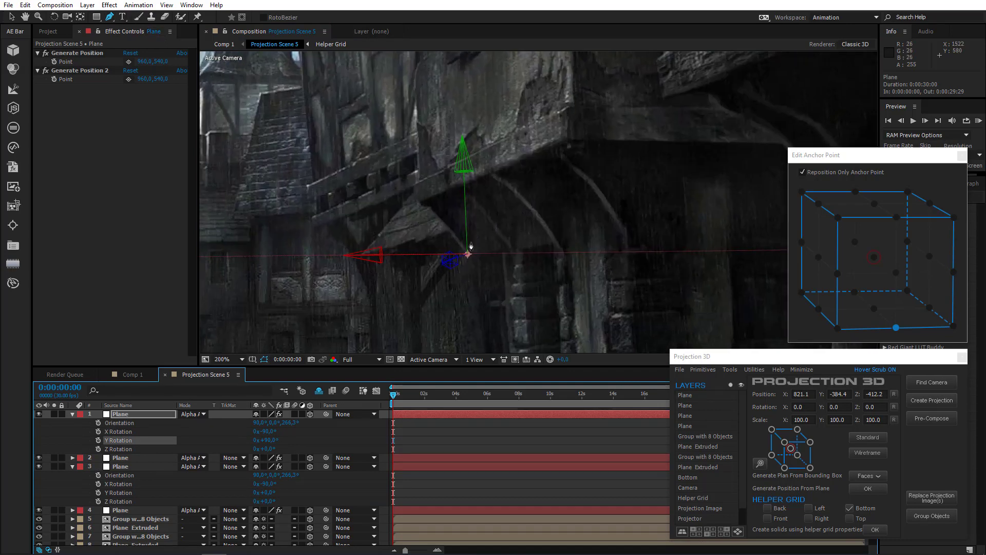
pyautogui.click(468, 253)
pyautogui.click(462, 187)
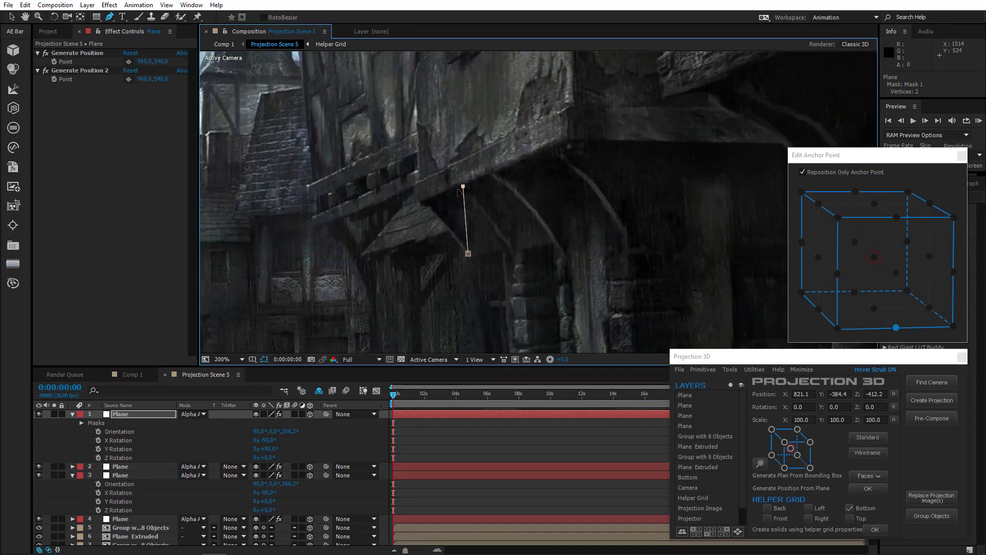
pyautogui.click(421, 203)
pyautogui.click(424, 206)
pyautogui.press('.')
pyautogui.click(621, 287)
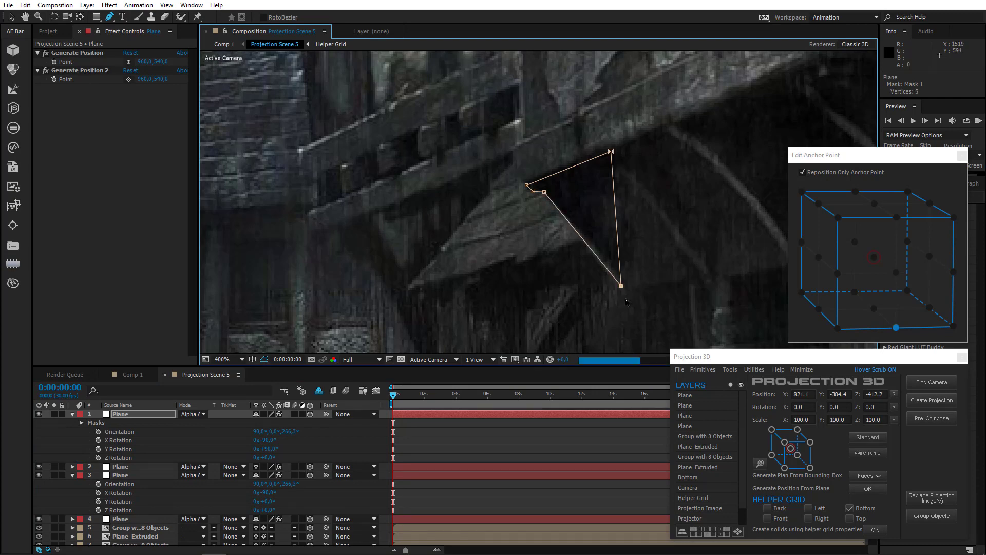
pyautogui.scroll(-1, 591, 267)
pyautogui.moveTo(563, 272); pyautogui.dragTo(516, 299)
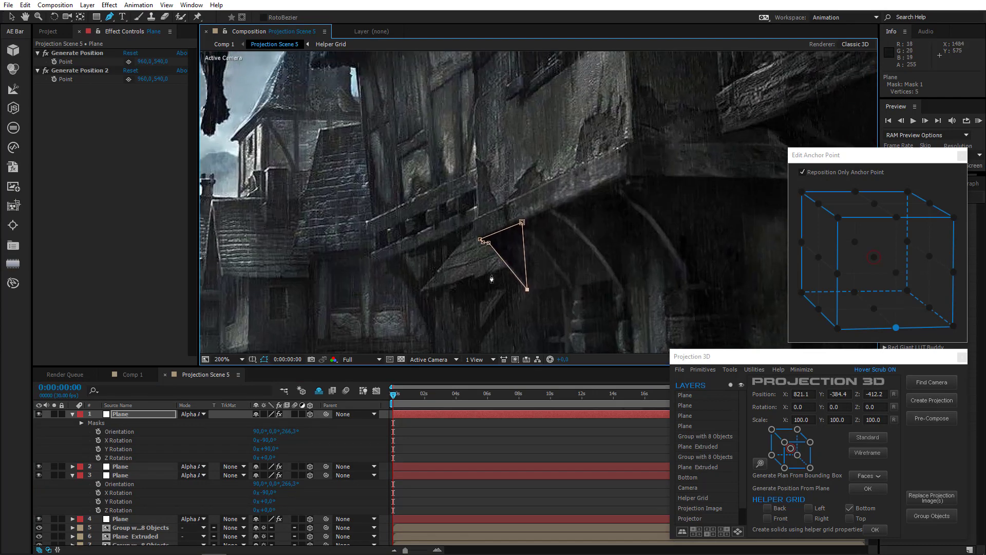
pyautogui.press('.')
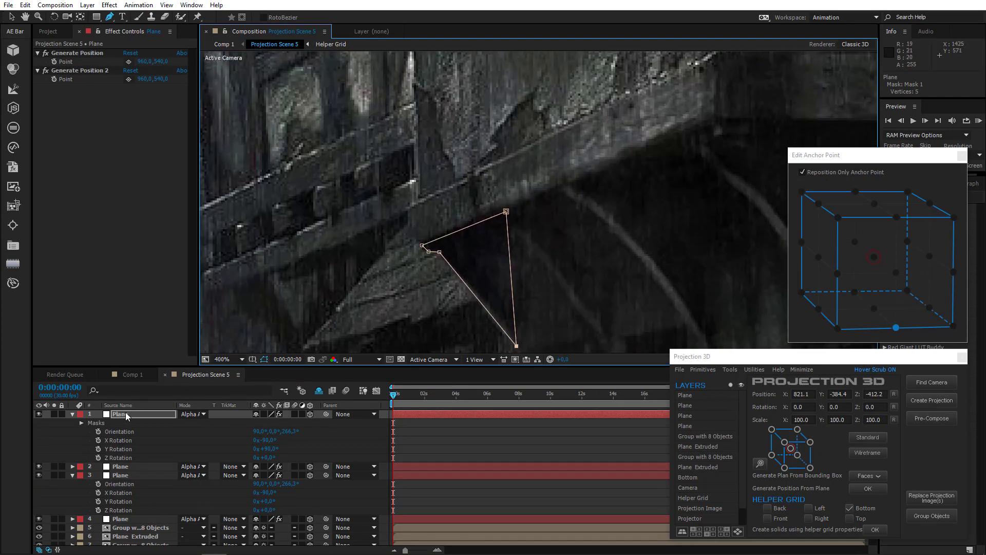
# Place the triangular plane's first Generate Position point at the small roof's peak and generate a plane from it
pyautogui.click(127, 415)
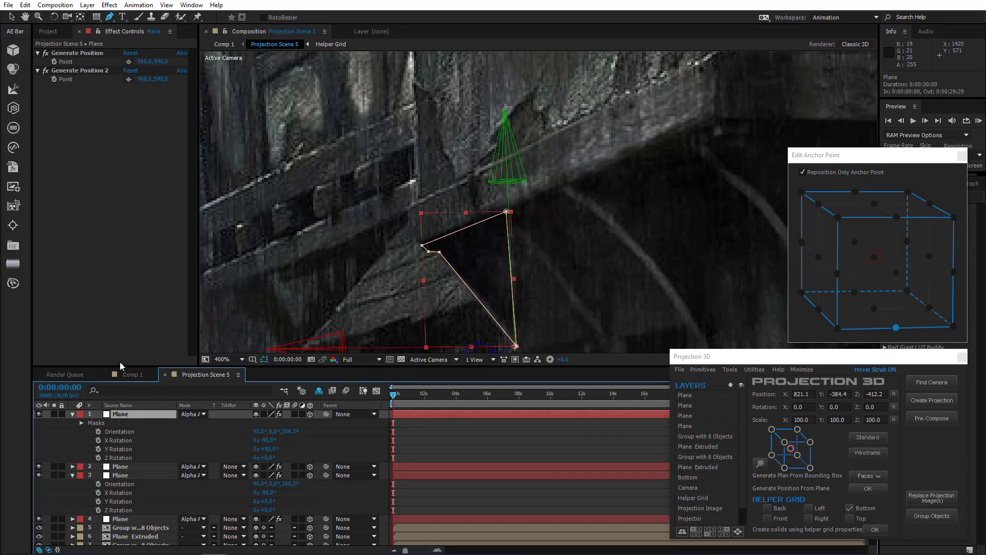
pyautogui.click(73, 415)
pyautogui.click(128, 62)
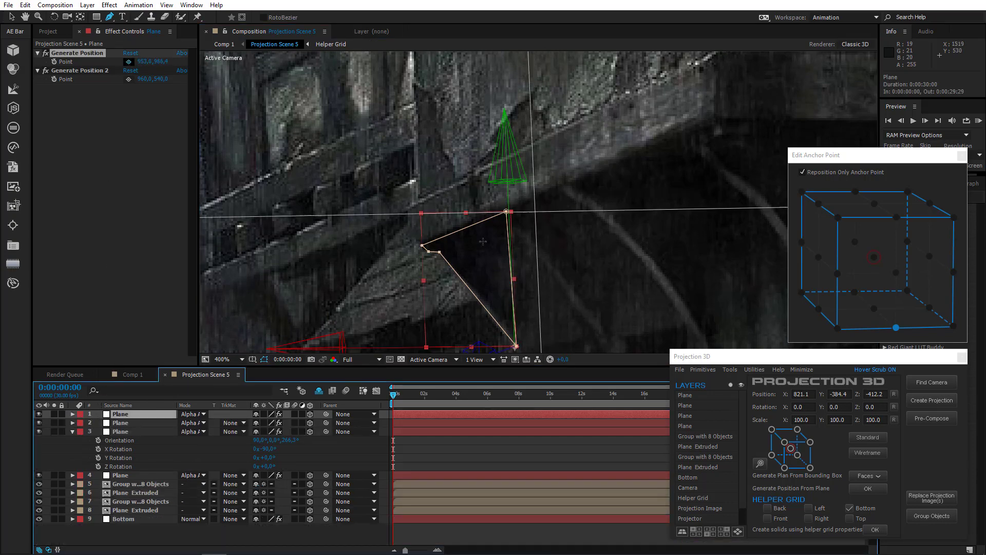
pyautogui.click(421, 246)
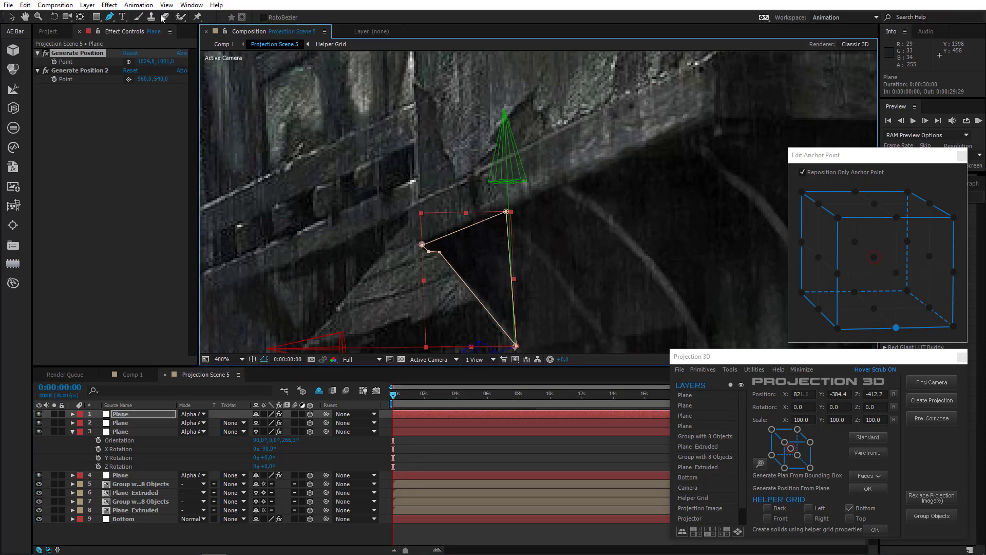
pyautogui.click(729, 369)
pyautogui.click(742, 445)
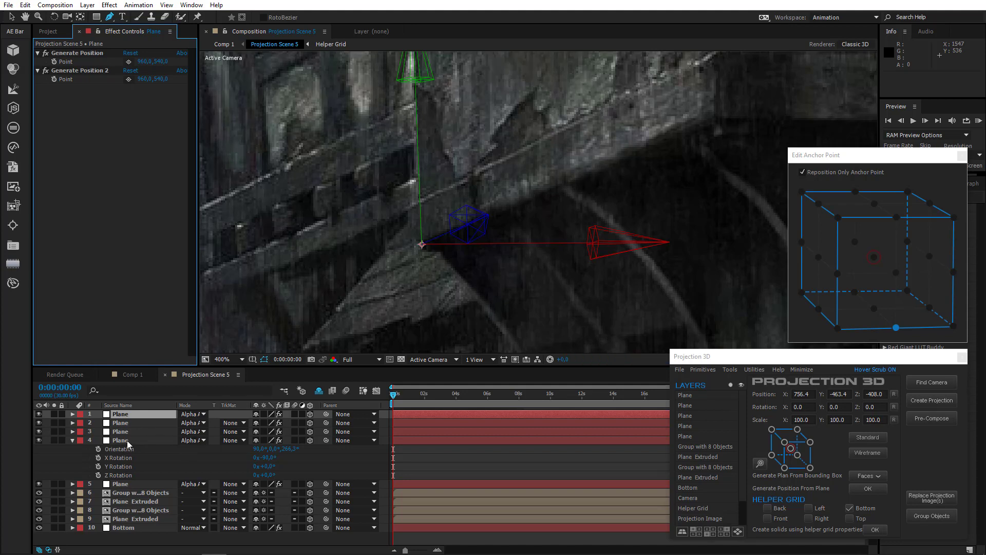
# Copy the wall plane's orientation and rotation values to the plane generated at the small roof's peak
pyautogui.click(121, 451)
pyautogui.keyDown('shift'); pyautogui.click(127, 474); pyautogui.keyUp('shift')
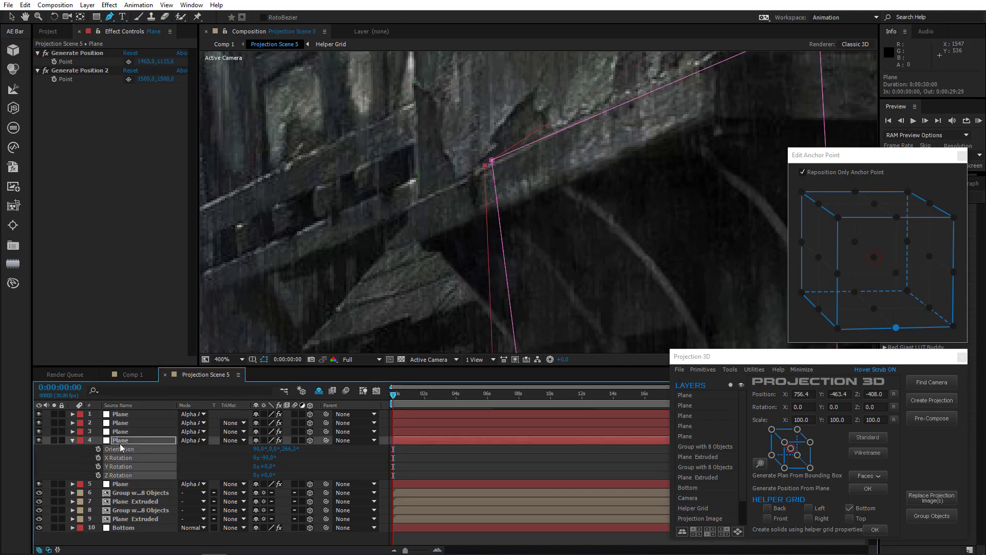
pyautogui.click(119, 414)
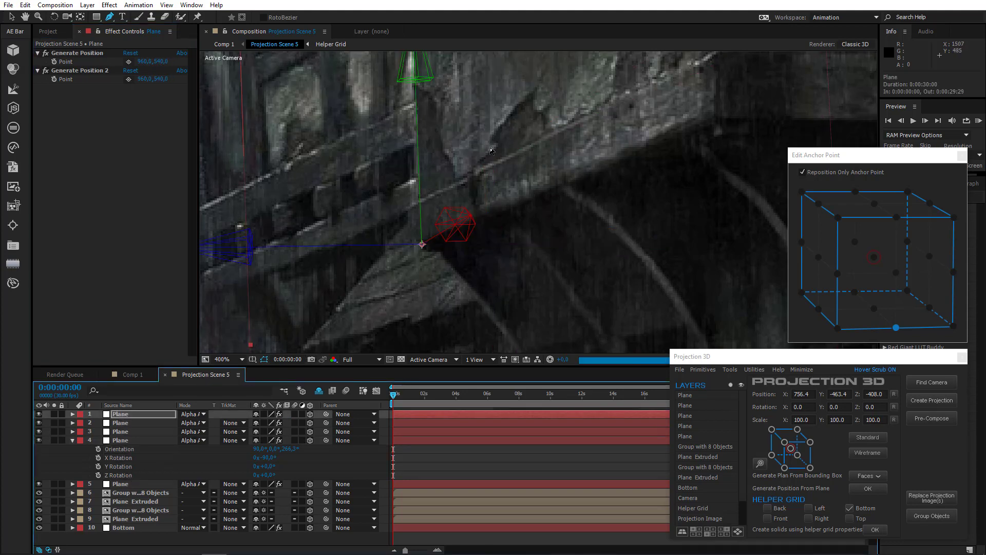
# Anchor the plane at the small roof's peak to its bottom front-left corner
pyautogui.scroll(-4, 477, 188)
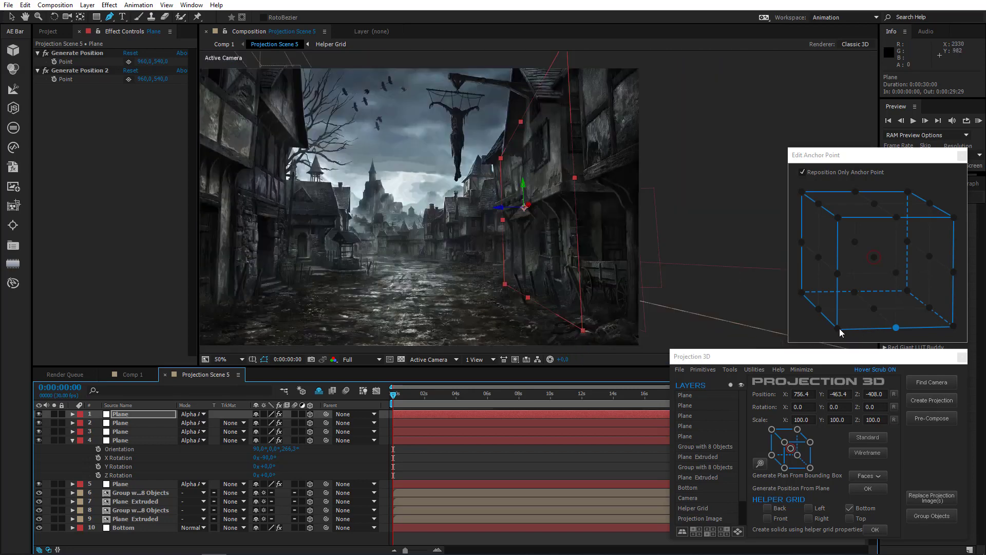
pyautogui.click(839, 330)
pyautogui.moveTo(477, 240); pyautogui.dragTo(396, 299)
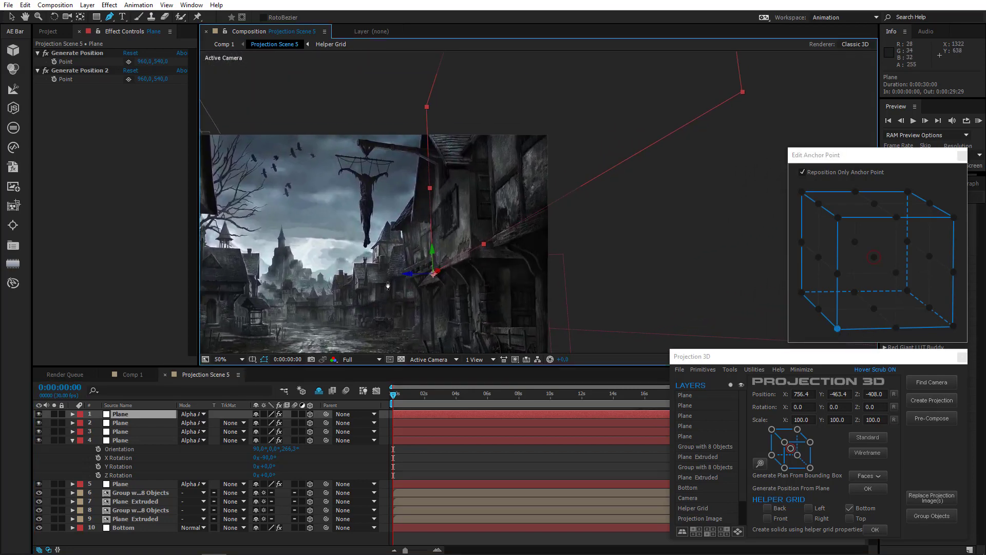
# Rotate the plane at the small roof's peak to orientation 90°, 0°, 270.3° so it follows the wall's lower beam
pyautogui.click(55, 18)
pyautogui.scroll(1, 447, 296)
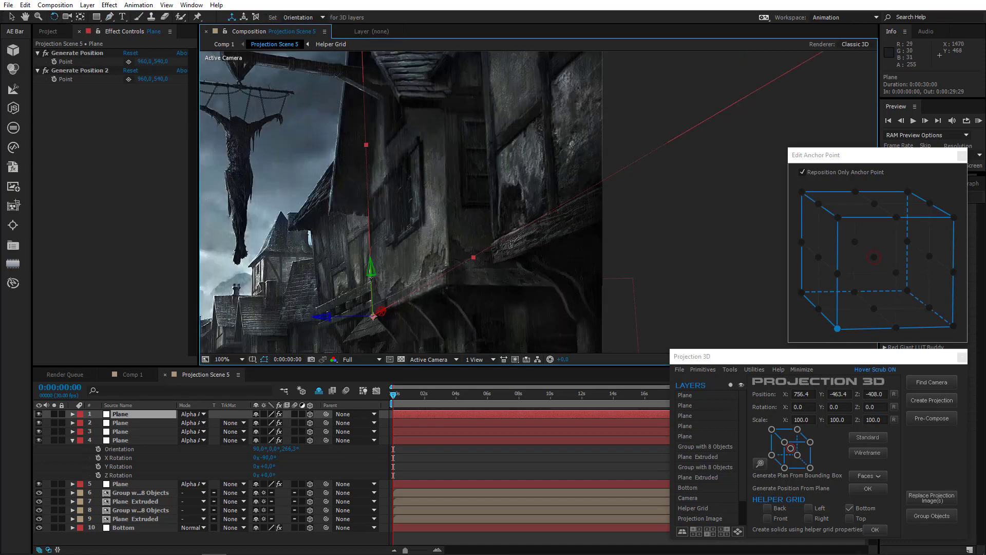
pyautogui.moveTo(372, 275); pyautogui.dragTo(386, 297)
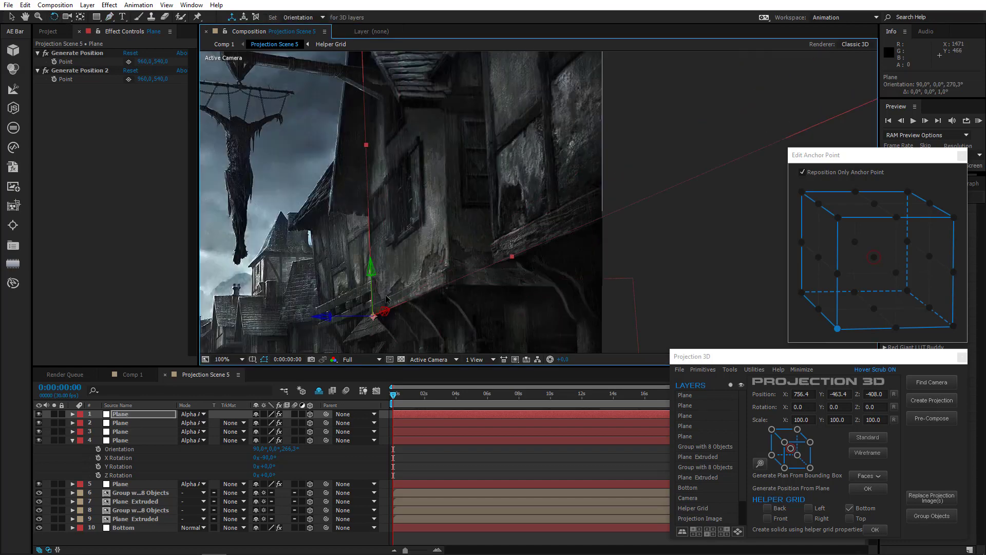
# Move the plane along its Y and Z axes to about 756.3, -453.3, -391.3 to fit the wall's lower corner
pyautogui.click(11, 17)
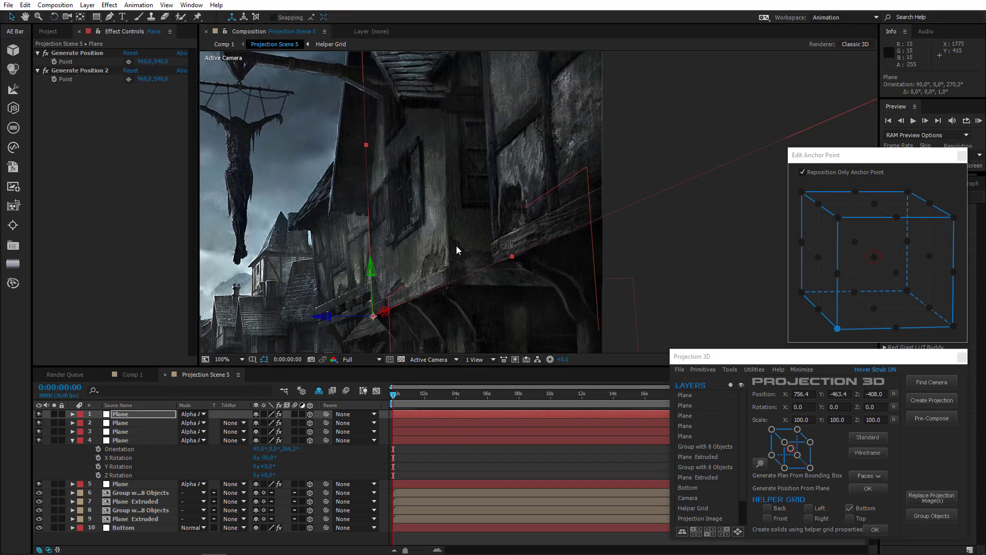
pyautogui.moveTo(371, 266); pyautogui.dragTo(372, 273)
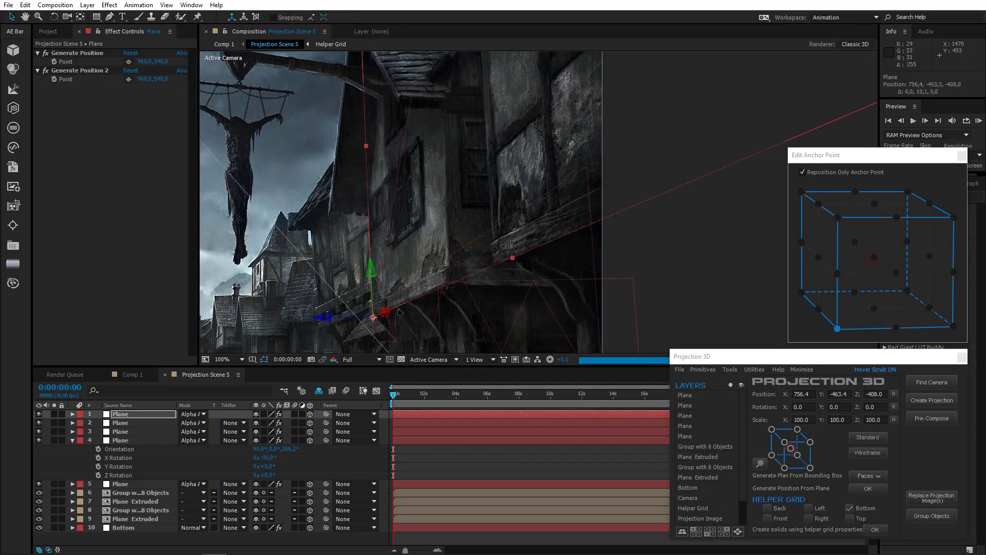
pyautogui.click(381, 325)
pyautogui.moveTo(383, 318); pyautogui.dragTo(381, 318)
pyautogui.scroll(-1, 462, 215)
pyautogui.scroll(-1, 462, 216)
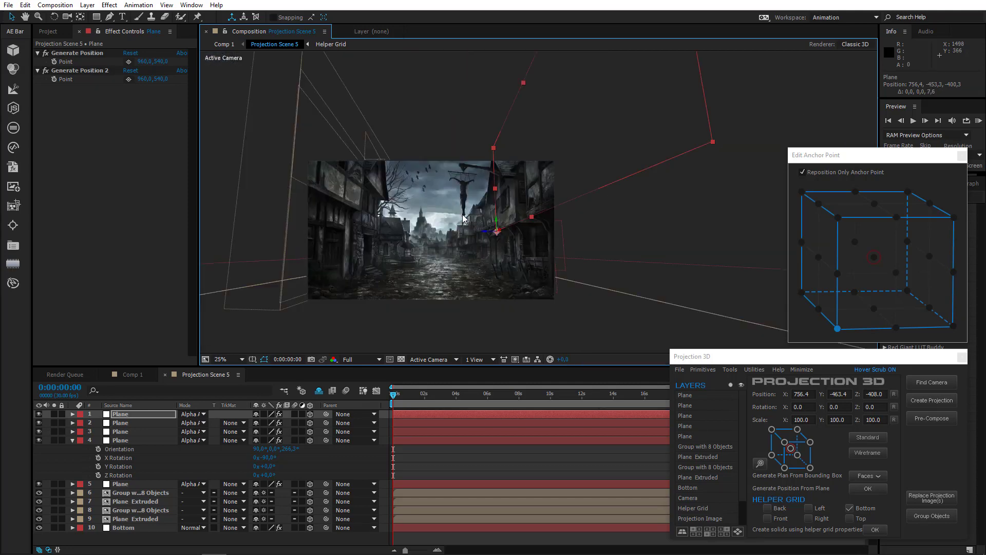
pyautogui.scroll(4, 462, 216)
# Start a mask on the duplicate wall plane, tracing the wall's left edge upward from its bottom corner above the small roof
pyautogui.click(109, 16)
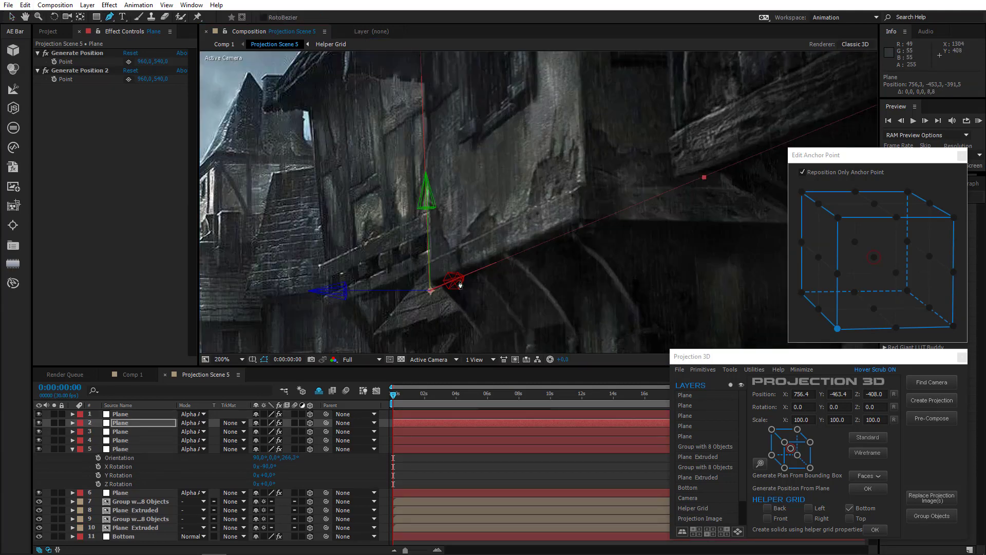
pyautogui.click(430, 284)
pyautogui.click(430, 269)
pyautogui.click(429, 253)
pyautogui.click(427, 196)
pyautogui.click(423, 129)
pyautogui.moveTo(423, 128); pyautogui.dragTo(401, 280)
pyautogui.click(400, 206)
pyautogui.moveTo(404, 167); pyautogui.dragTo(384, 301)
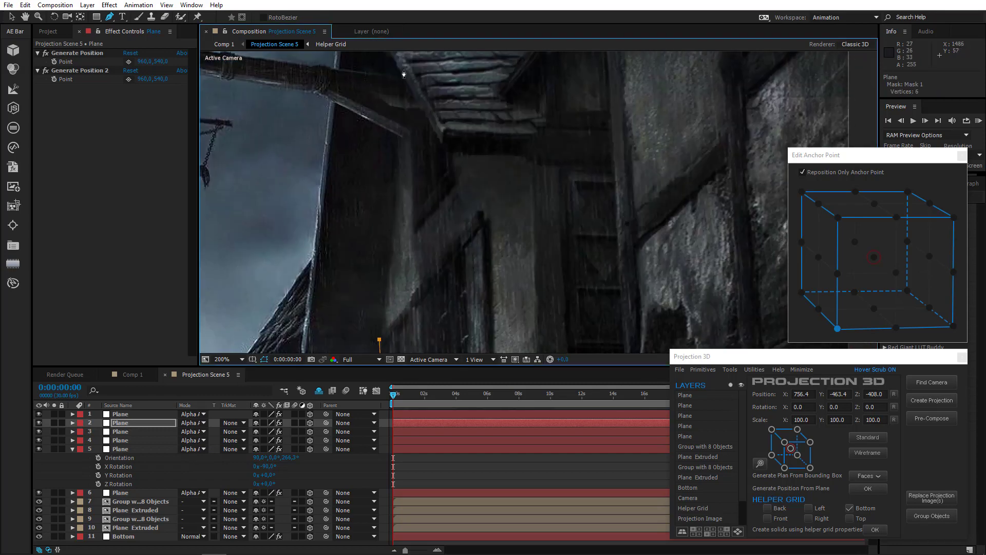
# Complete the nine-vertex wall mask around the roof peak, the wall's right edge and the lower beam
pyautogui.moveTo(408, 56); pyautogui.dragTo(394, 135)
pyautogui.click(396, 77)
pyautogui.click(521, 232)
pyautogui.scroll(-1, 501, 312)
pyautogui.moveTo(521, 335); pyautogui.dragTo(488, 197)
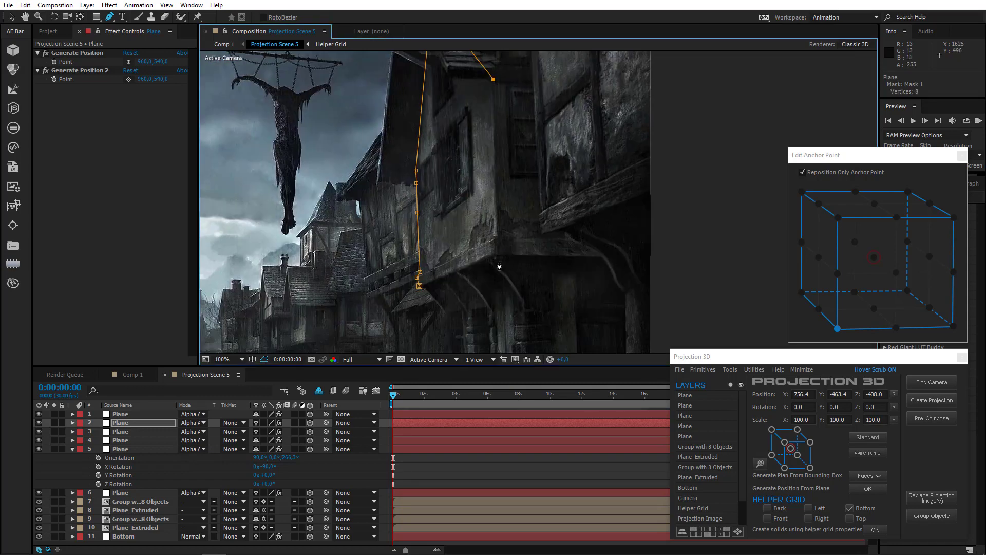
pyautogui.scroll(2, 502, 288)
pyautogui.click(387, 230)
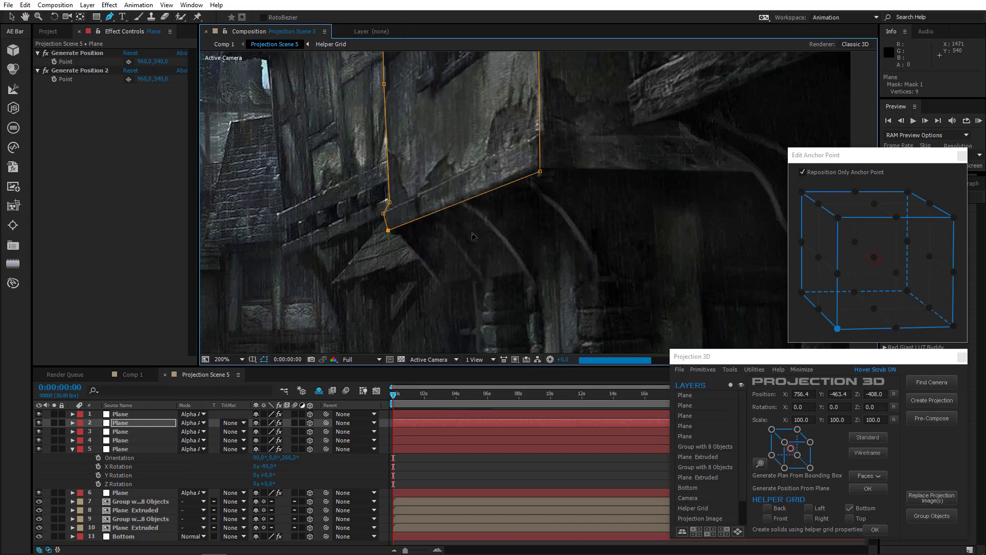
pyautogui.scroll(-2, 426, 241)
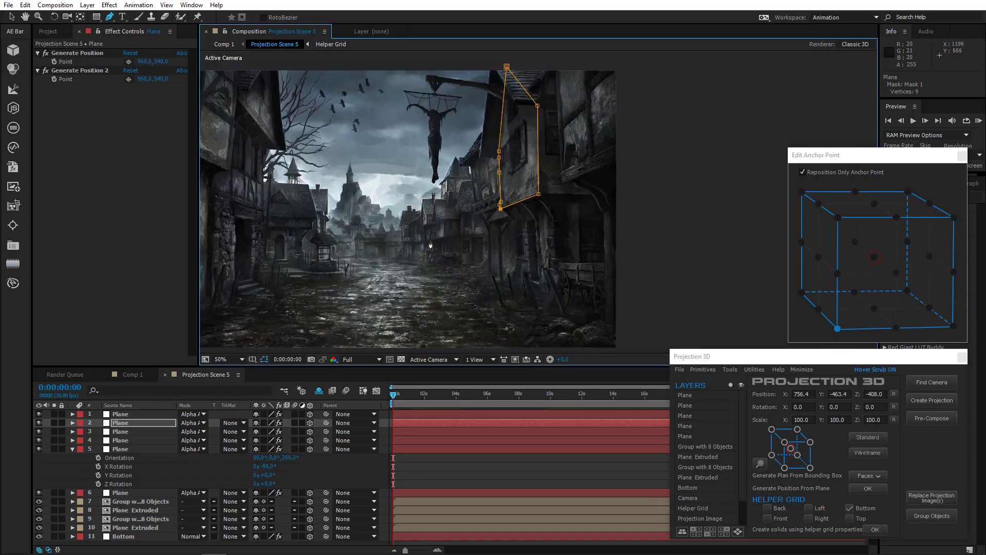
pyautogui.scroll(2, 431, 246)
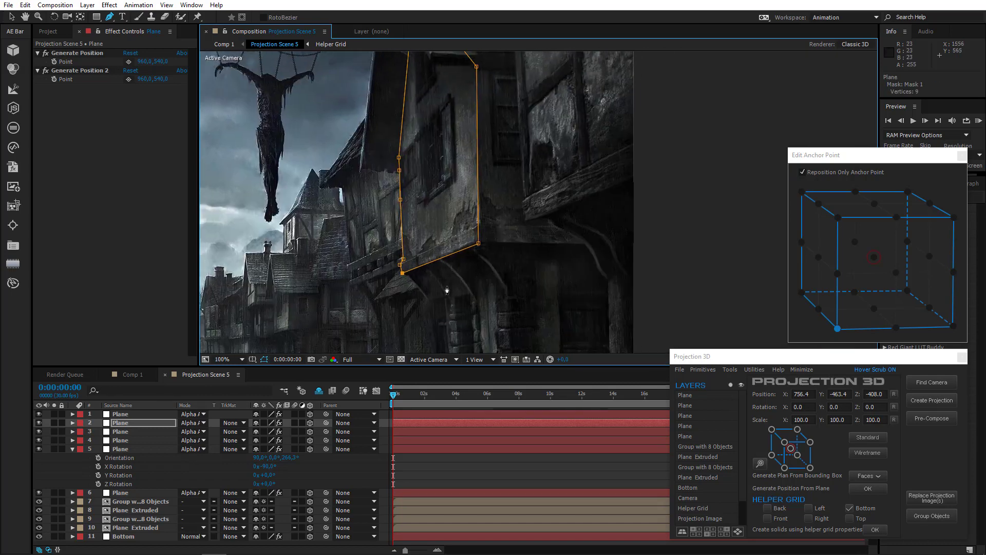
# Place the wall plane's first Generate Position point at the wall's upper right corner under the roof and generate a plane from it
pyautogui.click(436, 423)
pyautogui.scroll(-1, 437, 213)
pyautogui.moveTo(464, 173); pyautogui.dragTo(455, 242)
pyautogui.scroll(1, 471, 213)
pyautogui.click(129, 61)
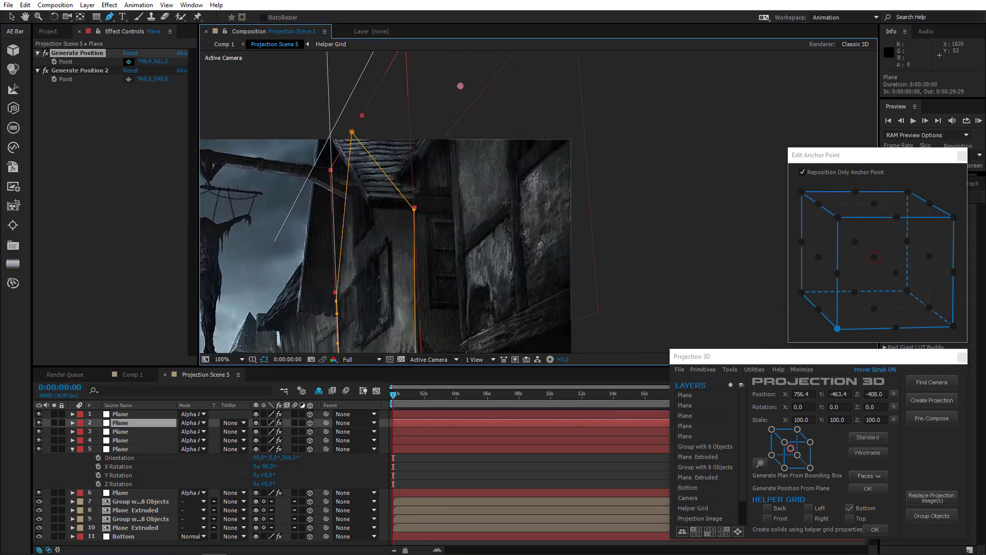
pyautogui.click(414, 210)
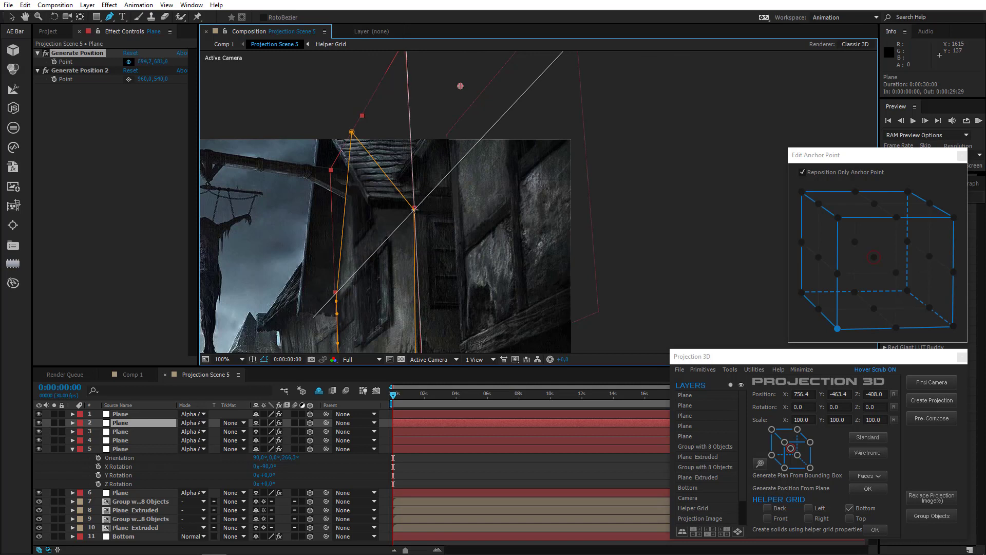
pyautogui.click(730, 369)
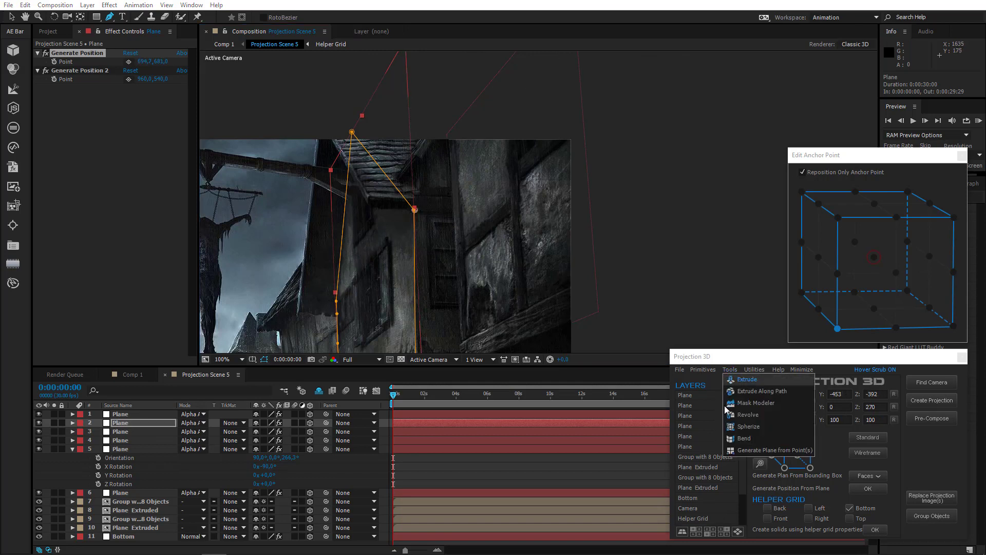
pyautogui.click(752, 449)
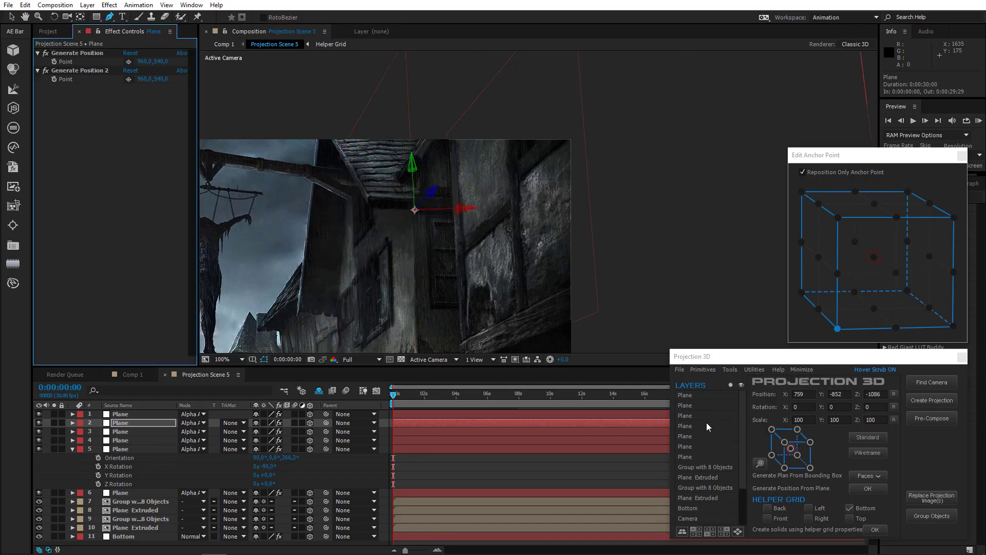
# Copy the wall plane's orientation and rotation values to the plane generated at the upper right corner
pyautogui.click(133, 433)
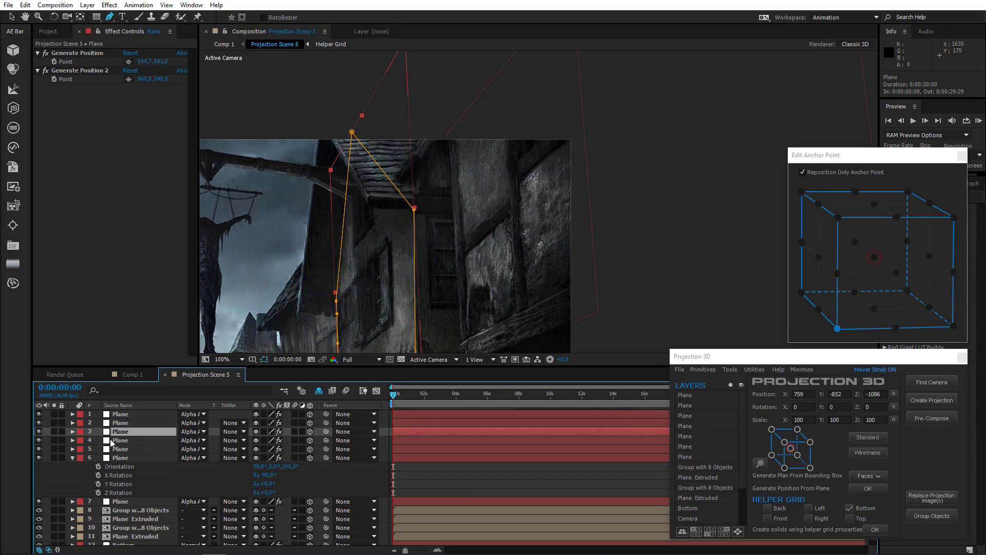
pyautogui.press('r')
pyautogui.click(119, 441)
pyautogui.keyDown('shift'); pyautogui.click(122, 466); pyautogui.keyUp('shift')
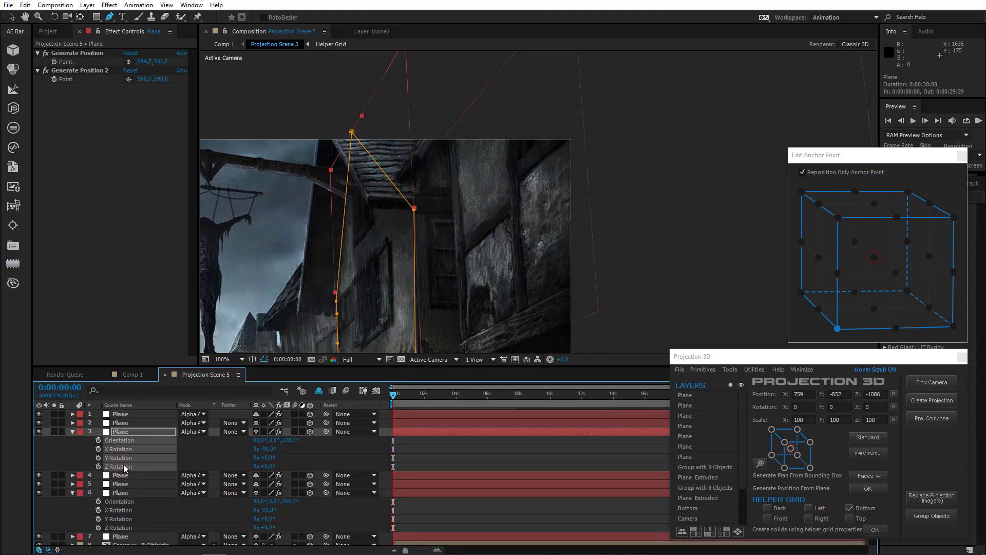
pyautogui.click(123, 414)
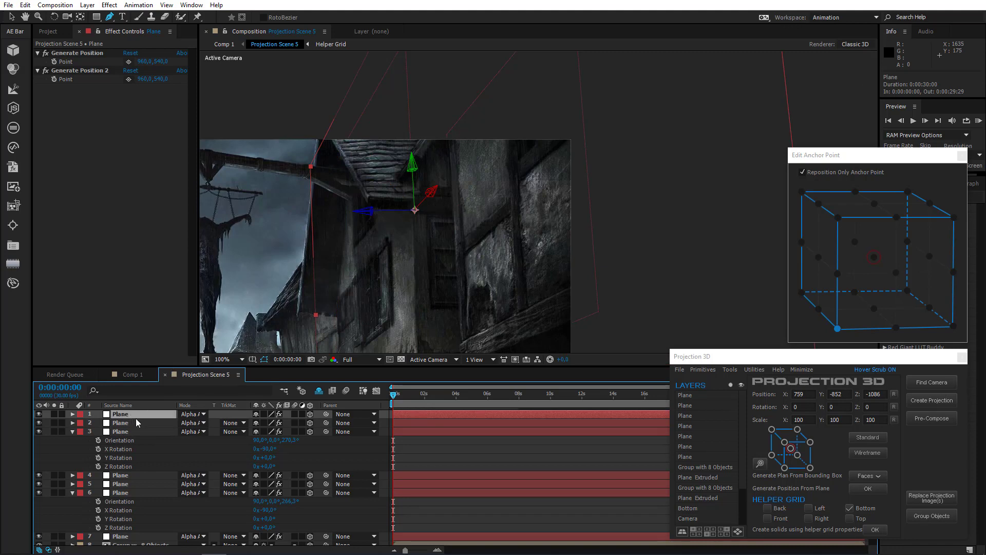
# Set the new plane's Y rotation to 90°
pyautogui.press('r')
pyautogui.click(269, 441)
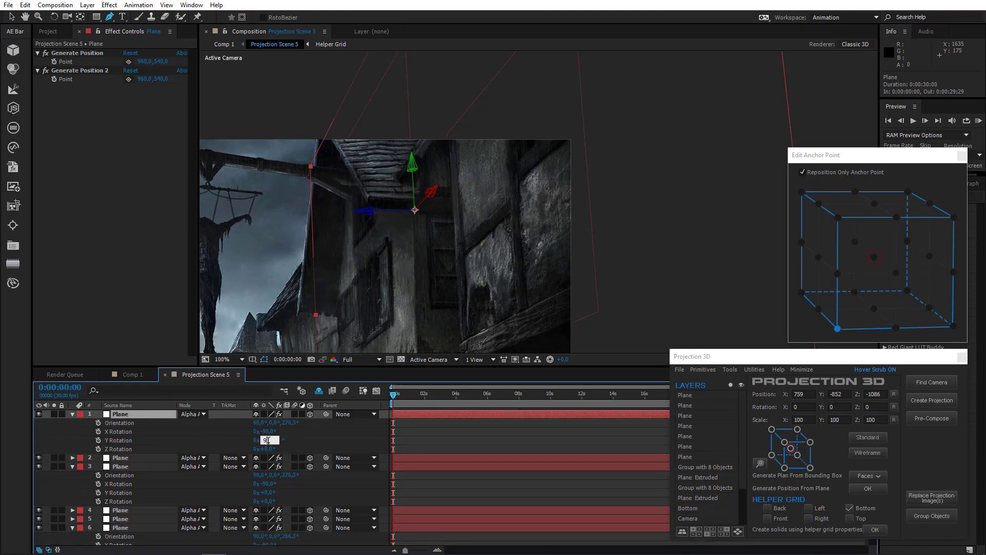
pyautogui.write('90')
pyautogui.press('Return')
# Anchor the new plane to its bottom front-right corner
pyautogui.scroll(-4, 445, 234)
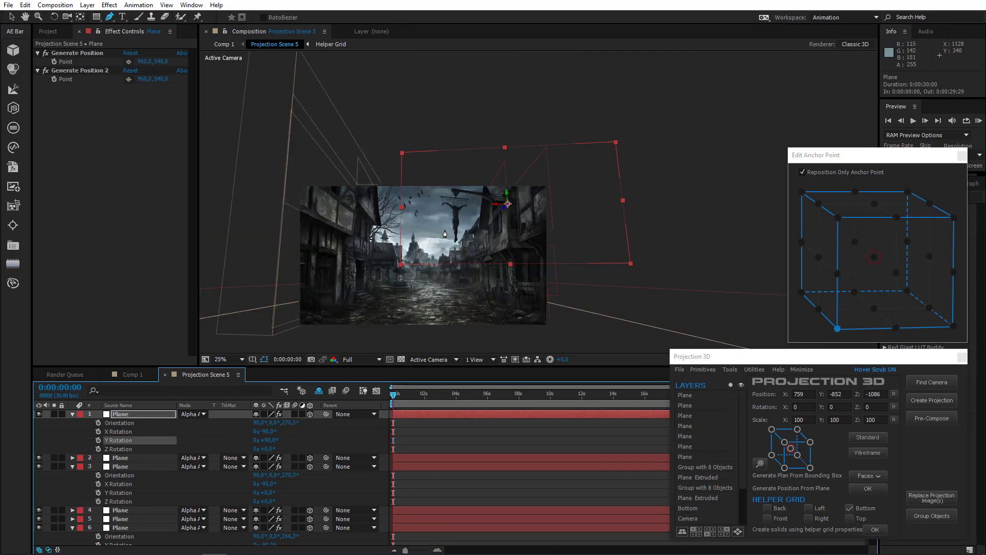
pyautogui.click(837, 331)
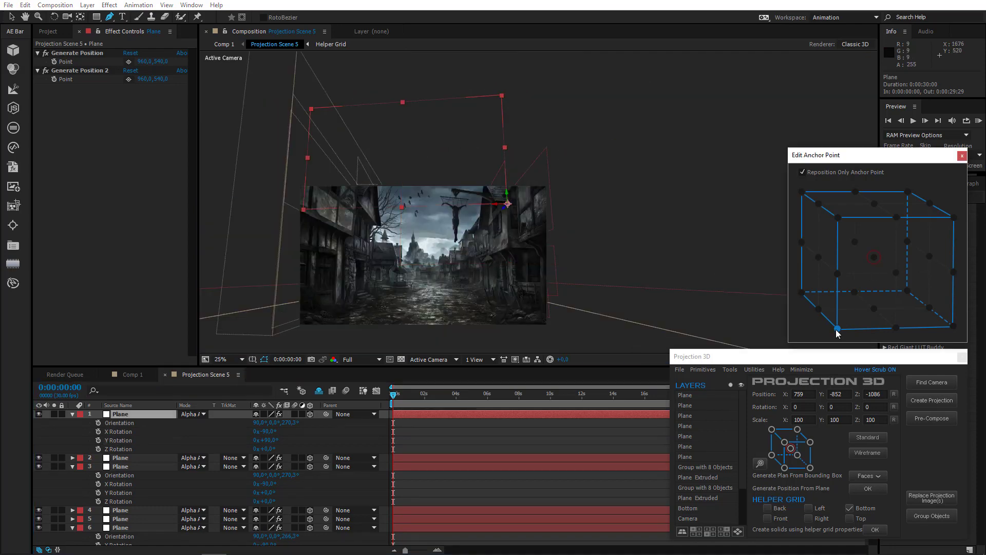
pyautogui.click(953, 326)
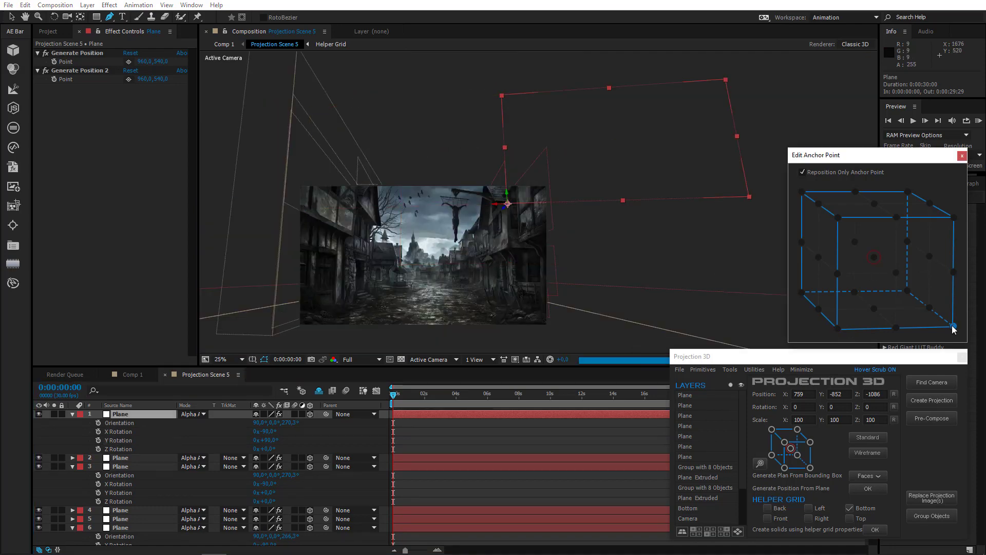
# Shift the new plane about 93 px sideways along its X axis, toward the lower left corner of the roof slope
pyautogui.scroll(4, 560, 193)
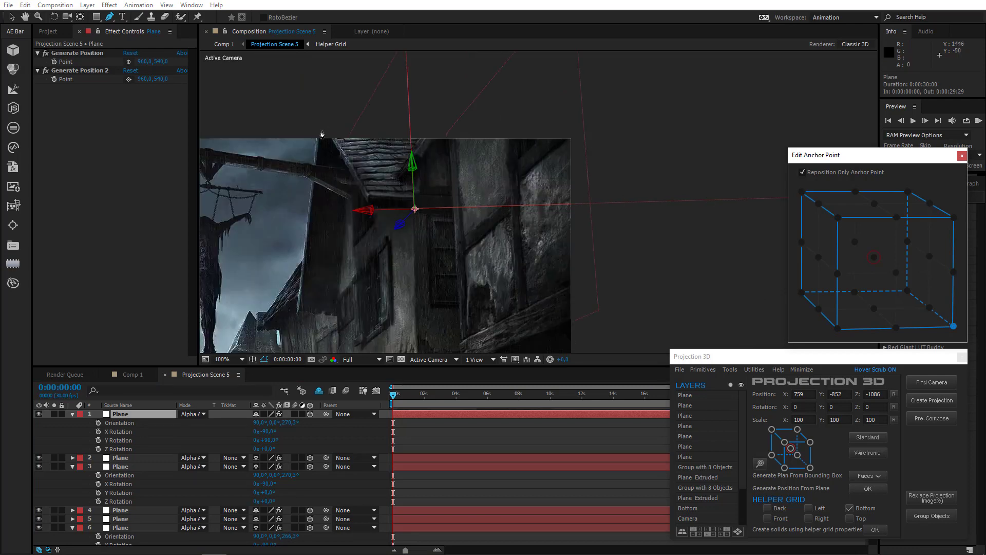
pyautogui.click(13, 17)
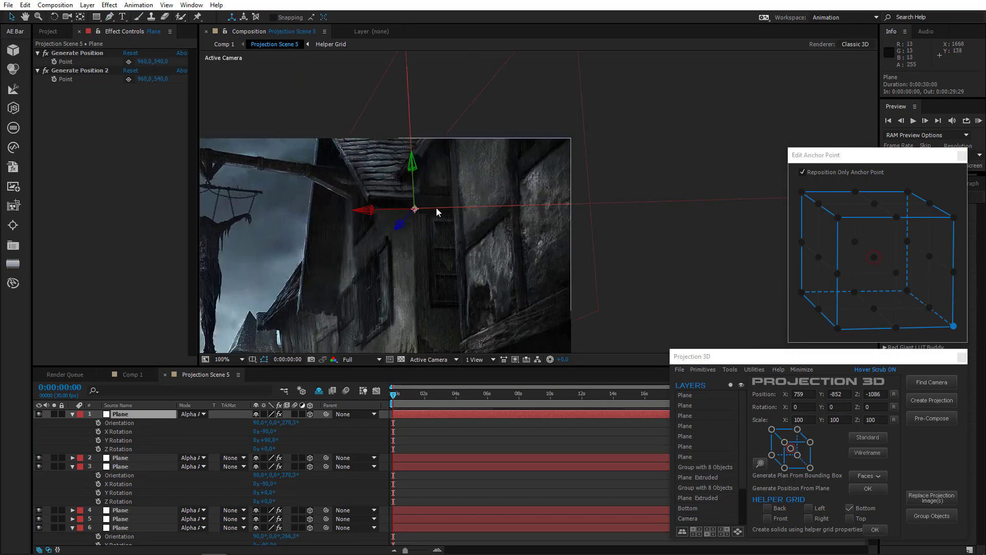
pyautogui.moveTo(385, 210); pyautogui.dragTo(337, 212)
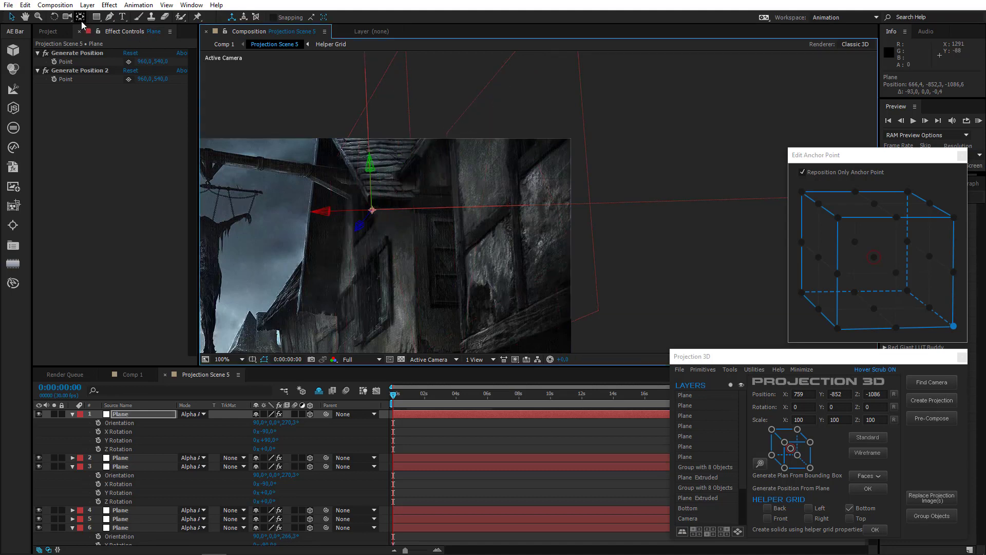
# Tilt the plane to orientation 46.1°, 359.8°, 270.2° so it follows the roof's sloping left edge
pyautogui.click(54, 17)
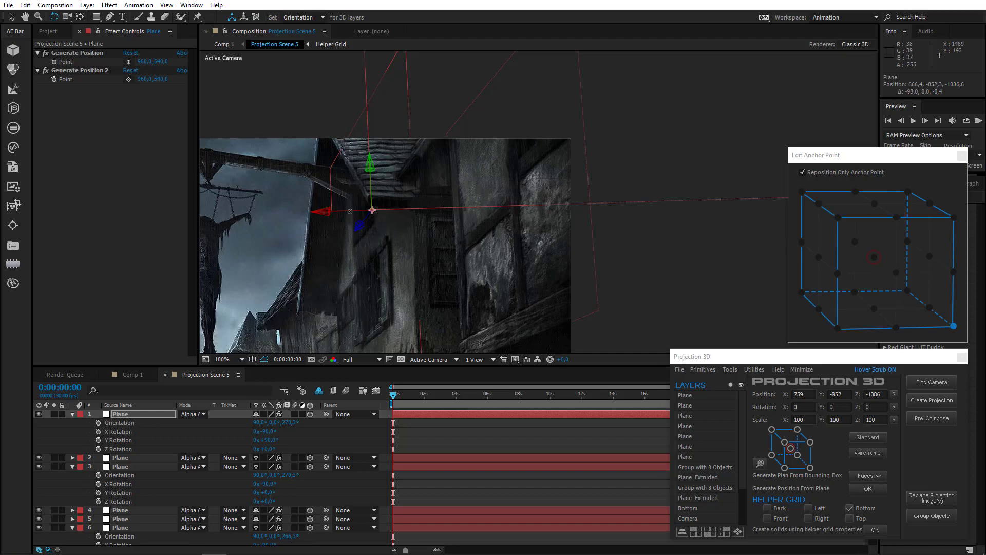
pyautogui.moveTo(350, 211); pyautogui.dragTo(352, 185)
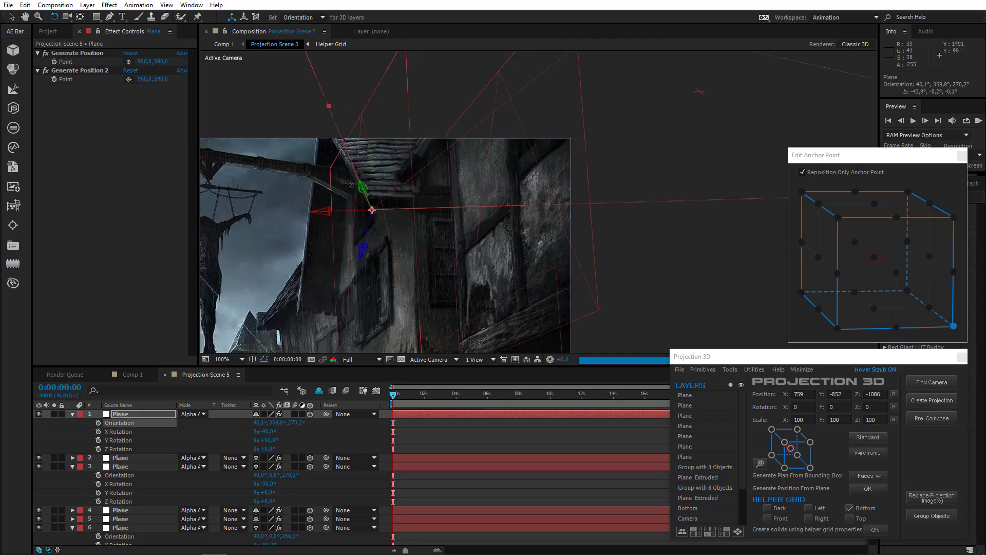
pyautogui.scroll(-2, 437, 199)
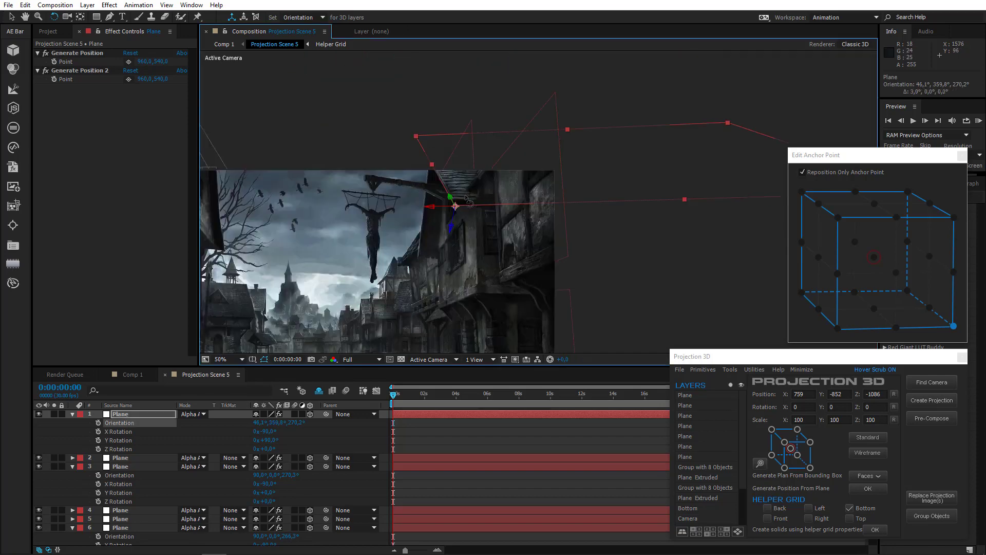
pyautogui.scroll(1, 462, 198)
pyautogui.moveTo(436, 198); pyautogui.dragTo(429, 233)
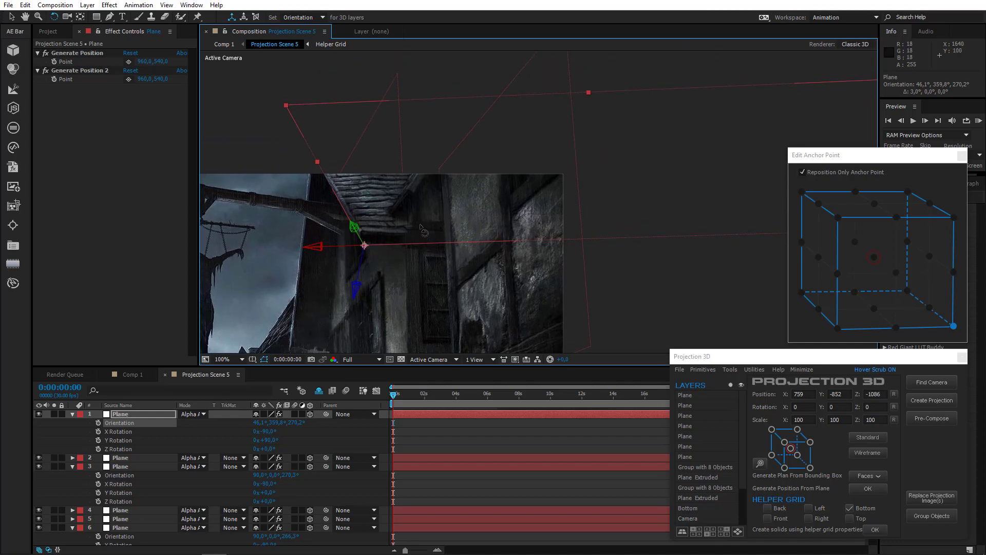
# Draw a closed four-vertex mask on the tilted plane around the roof slope, then adjust its upper right vertex
pyautogui.click(114, 18)
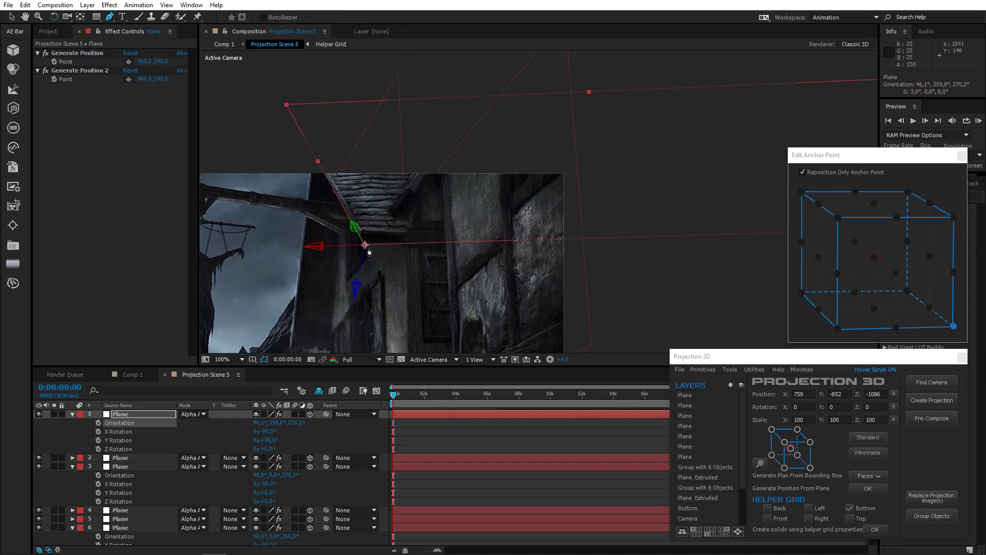
pyautogui.scroll(2, 367, 253)
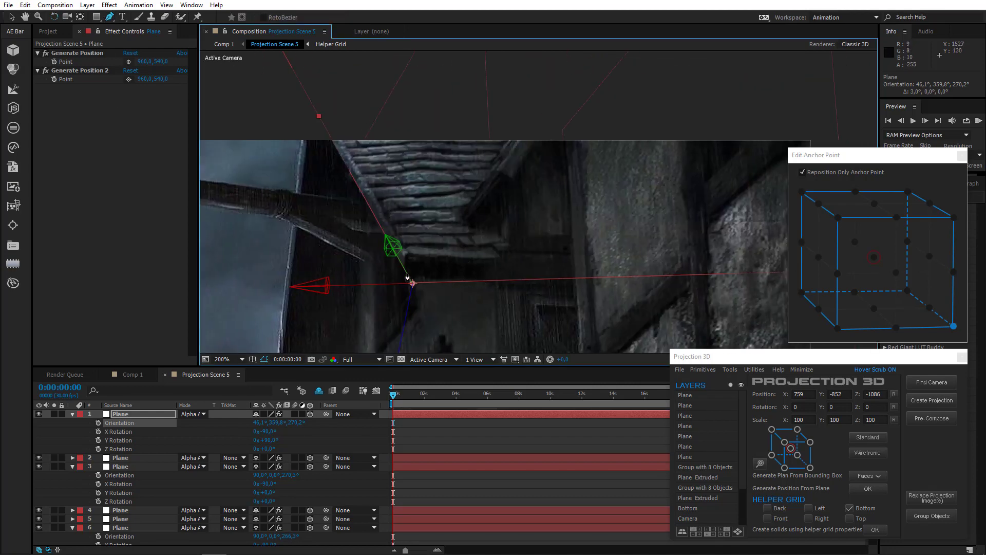
pyautogui.click(407, 273)
pyautogui.click(311, 103)
pyautogui.click(662, 85)
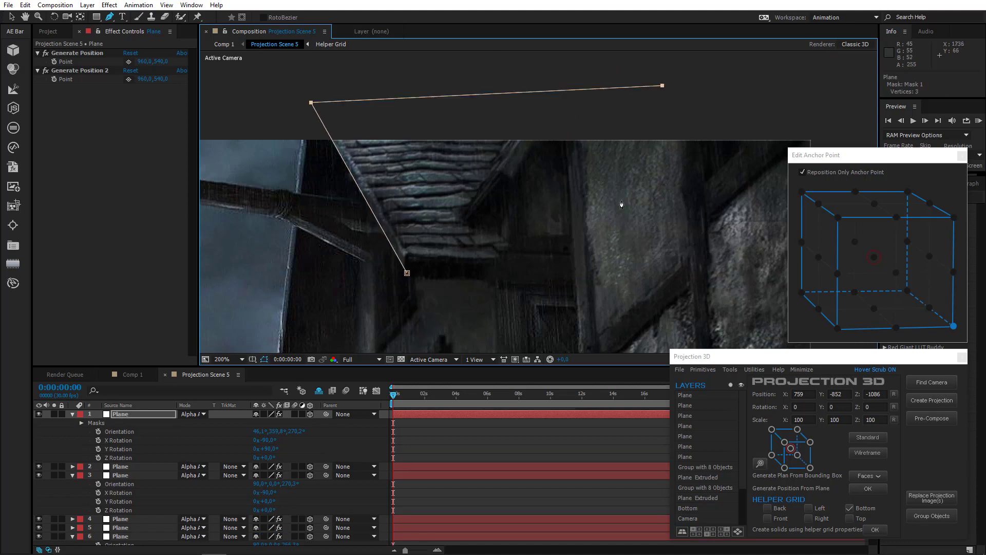
pyautogui.click(777, 273)
pyautogui.click(406, 272)
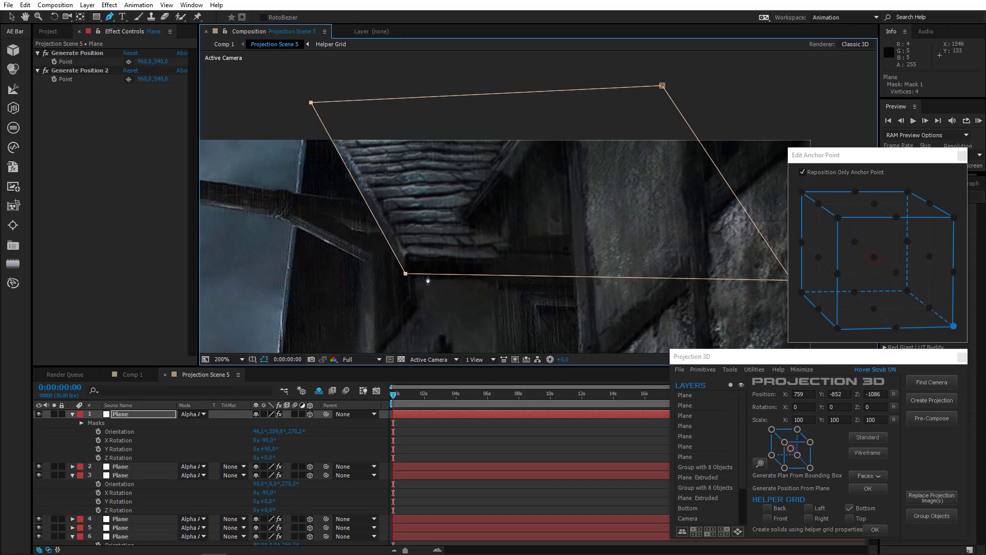
pyautogui.scroll(-2, 540, 265)
pyautogui.scroll(-2, 541, 265)
pyautogui.moveTo(569, 173); pyautogui.dragTo(591, 176)
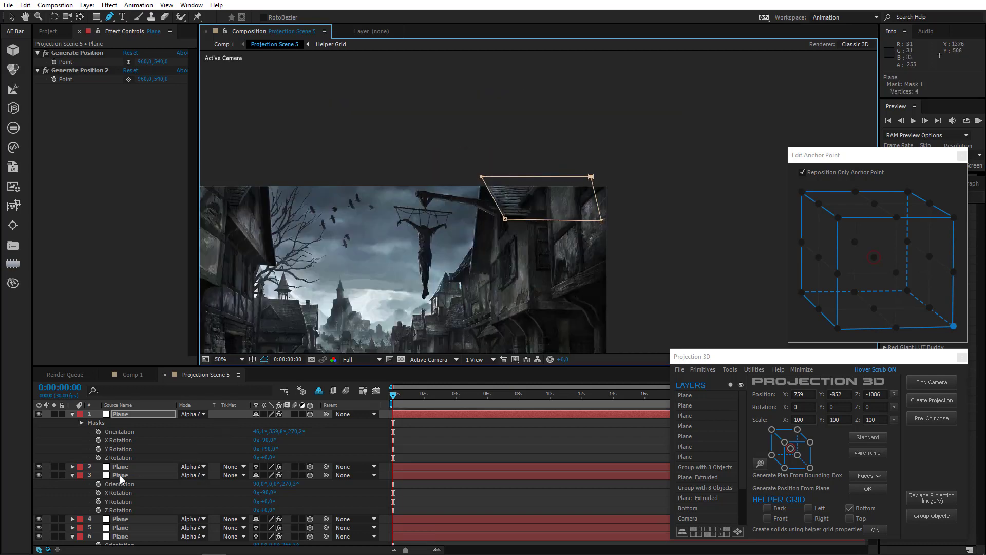
# Place the side wall plane's first Generate Position point on its right edge and nudge the mask's lower right vertex onto the wall corner
pyautogui.click(121, 475)
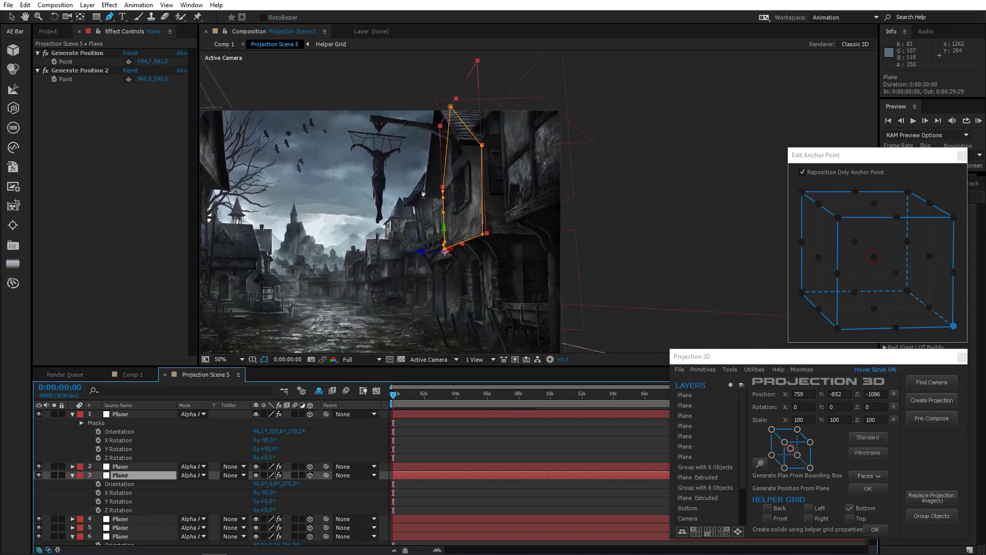
pyautogui.press('.')
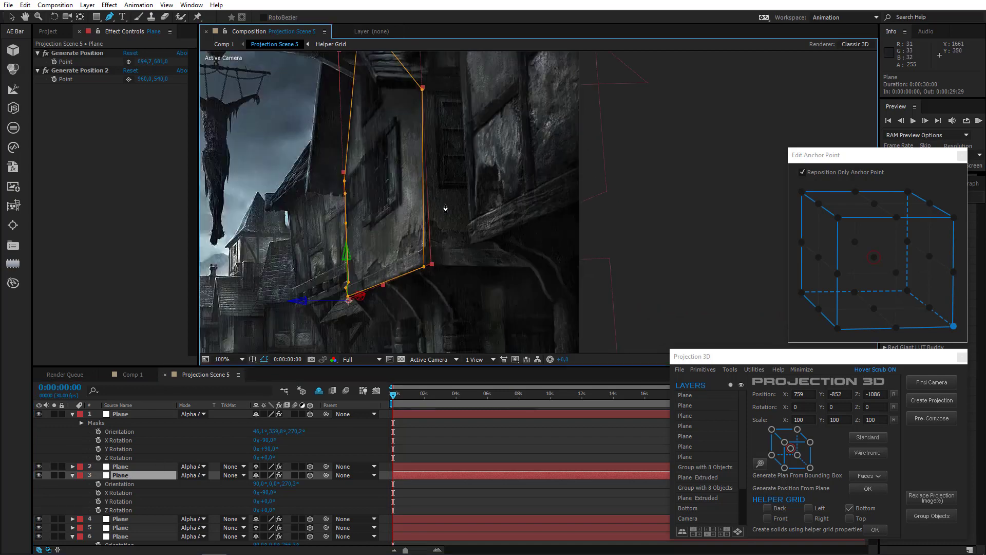
pyautogui.click(128, 61)
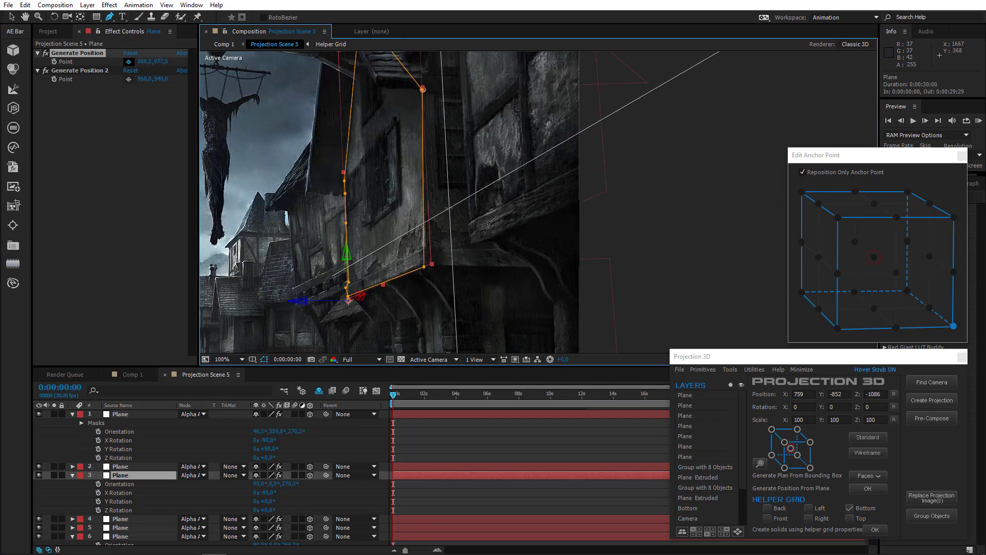
pyautogui.click(424, 207)
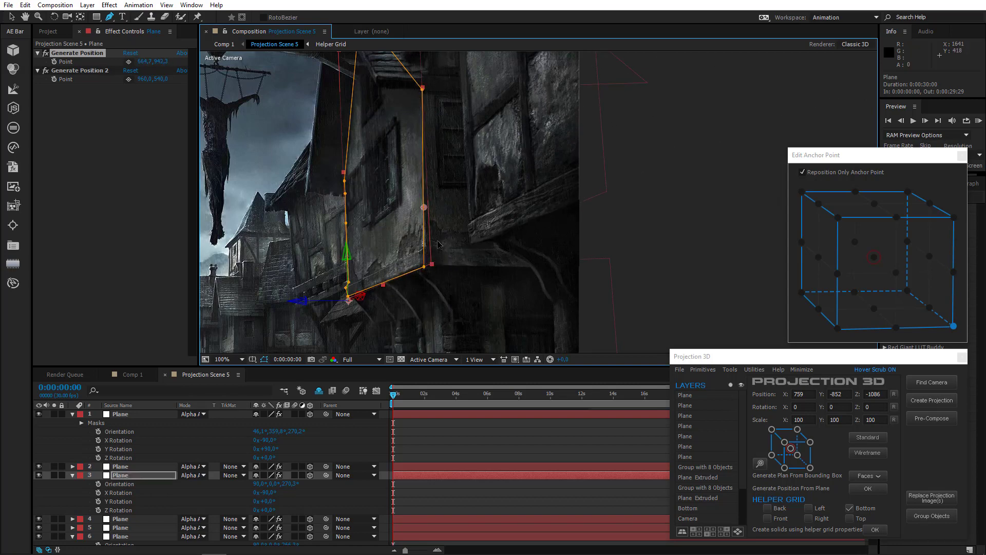
pyautogui.press('.')
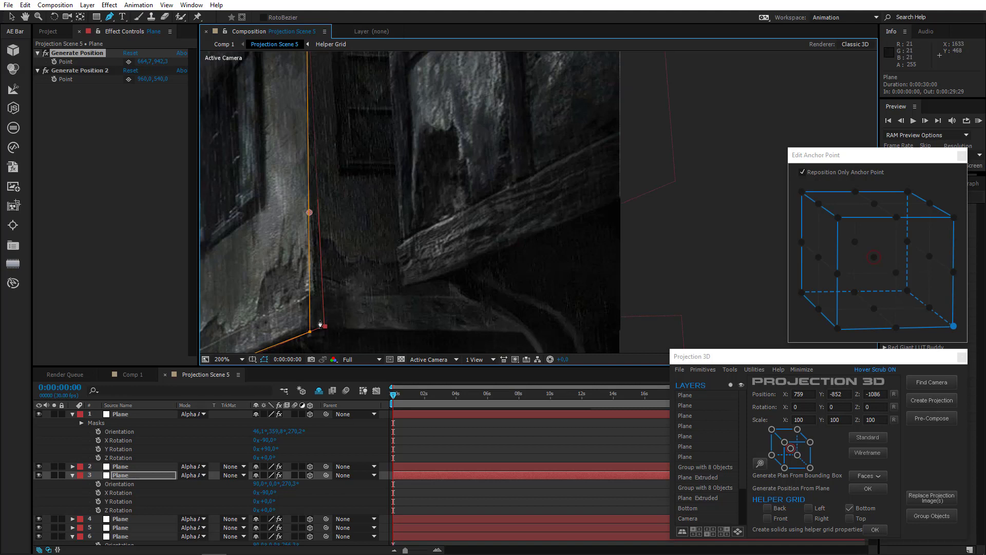
pyautogui.moveTo(310, 332); pyautogui.dragTo(315, 329)
# Move the side wall plane's first Generate Position point onto the mask vertex at the wall's lower right corner
pyautogui.click(117, 414)
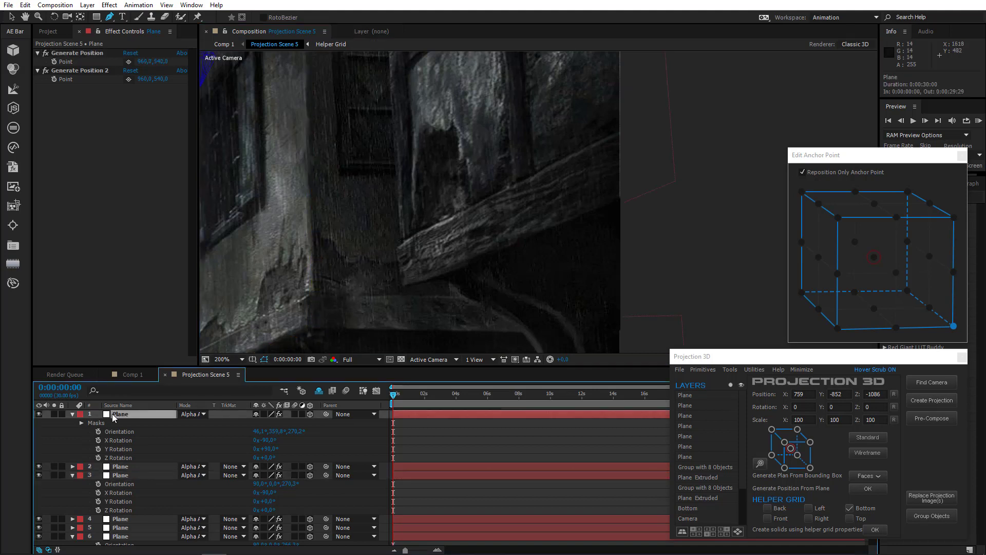
pyautogui.click(121, 476)
pyautogui.click(129, 63)
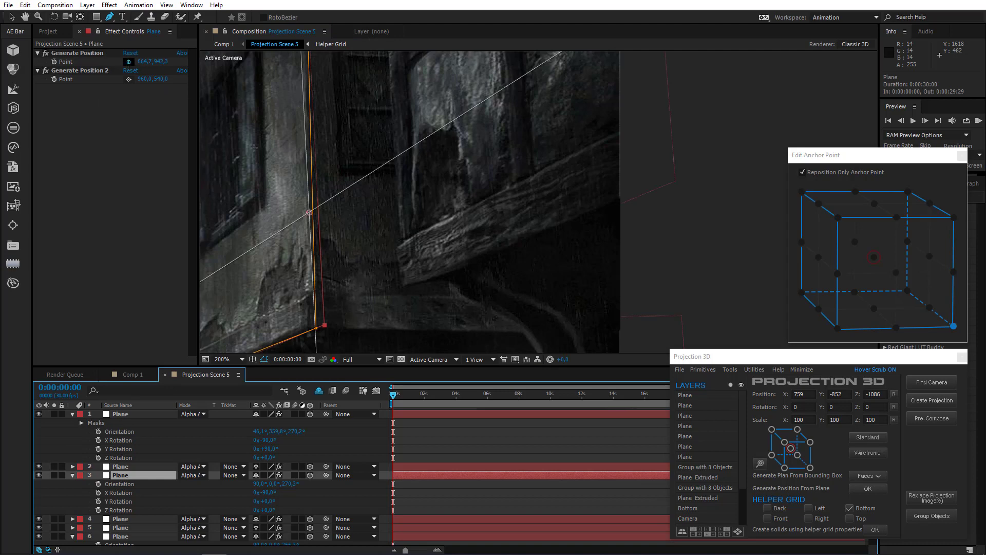
pyautogui.click(316, 327)
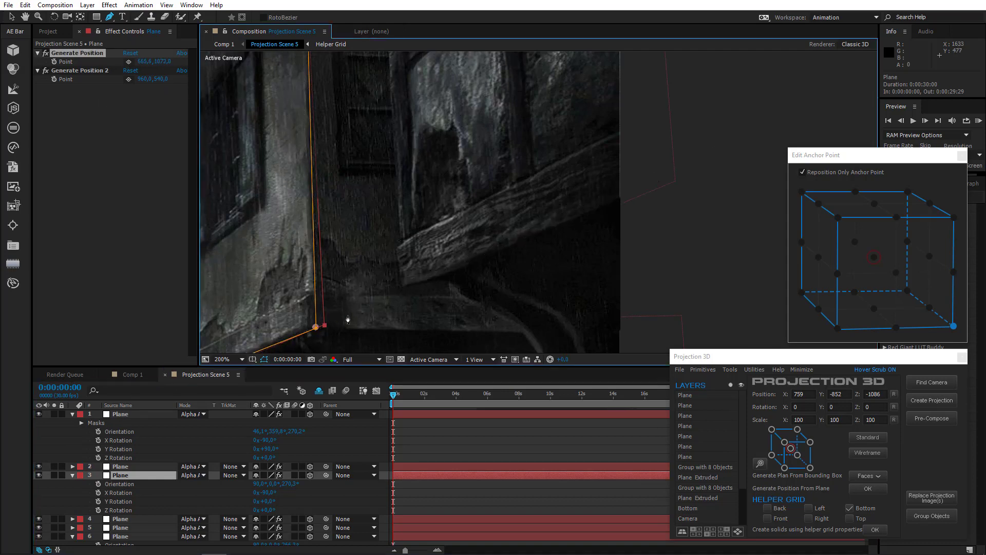
# Generate a new plane from the position point at the wall's lower right corner
pyautogui.scroll(-1, 348, 256)
pyautogui.moveTo(425, 249); pyautogui.dragTo(247, 285)
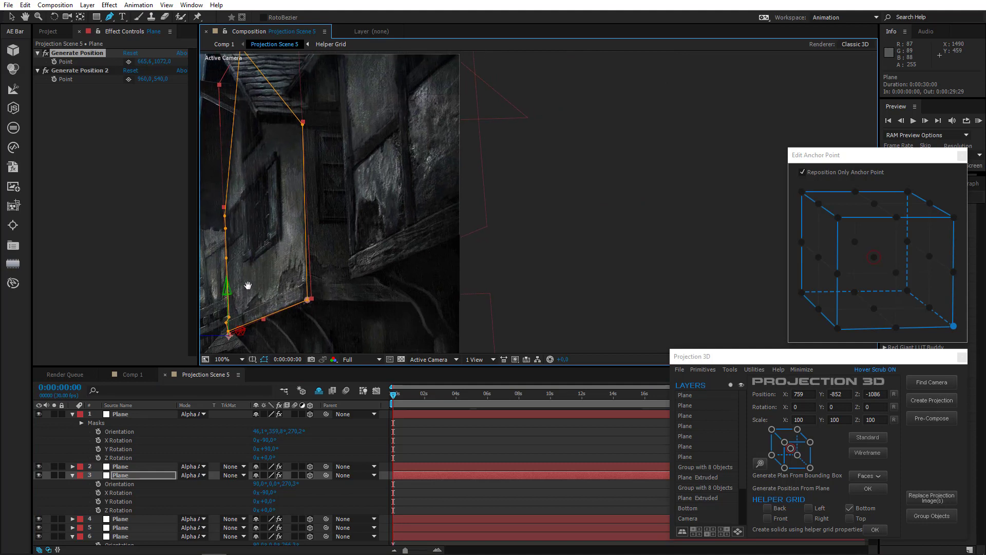
pyautogui.click(731, 371)
pyautogui.click(756, 450)
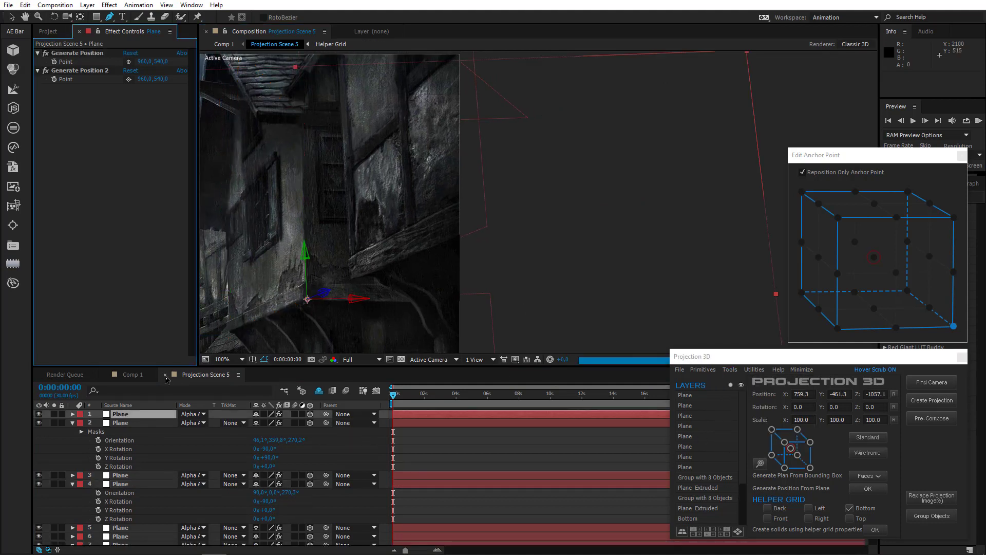
# Copy the side wall plane's orientation and X, Y and Z rotations onto the newly generated plane
pyautogui.click(123, 484)
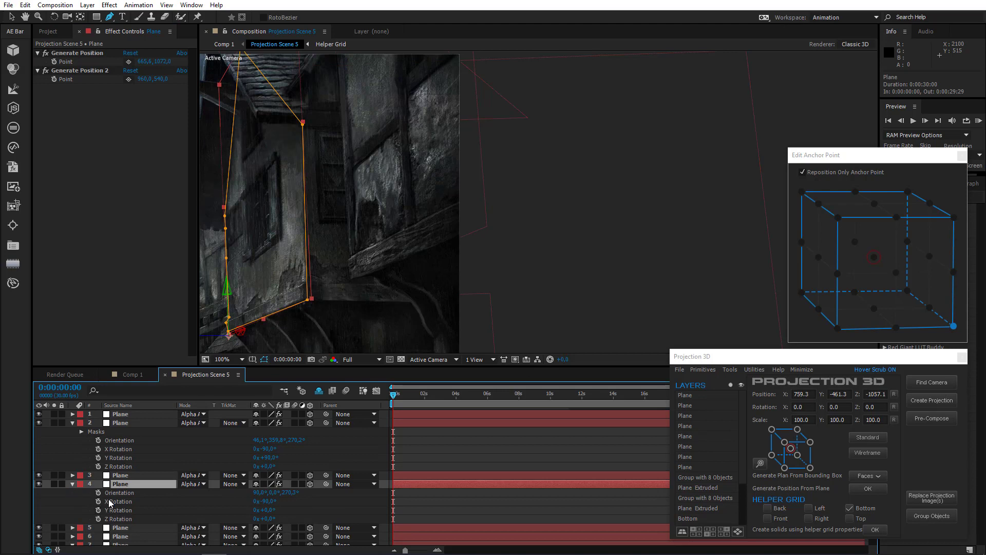
pyautogui.click(127, 493)
pyautogui.keyDown('shift'); pyautogui.click(126, 519); pyautogui.keyUp('shift')
pyautogui.hotkey('ctrl', 'c')
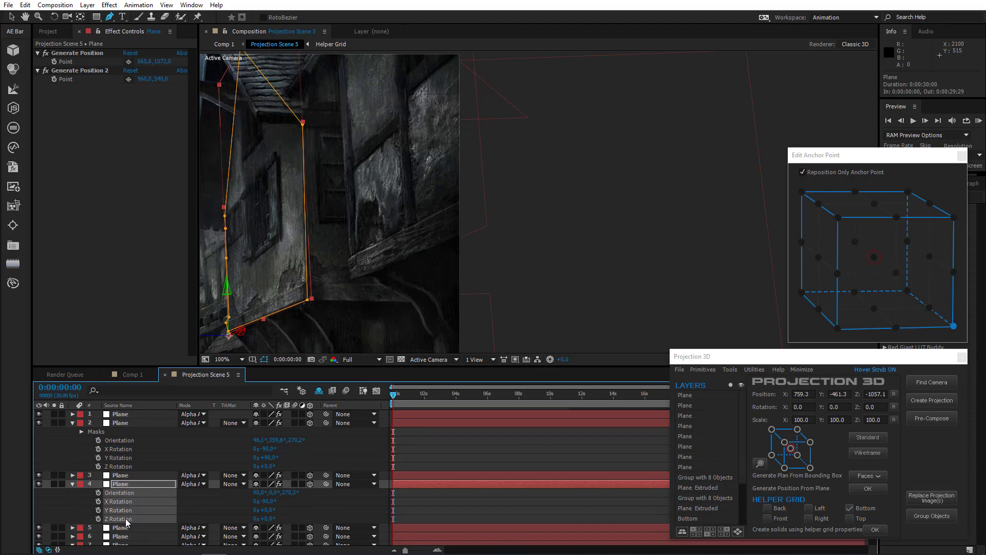
pyautogui.click(121, 422)
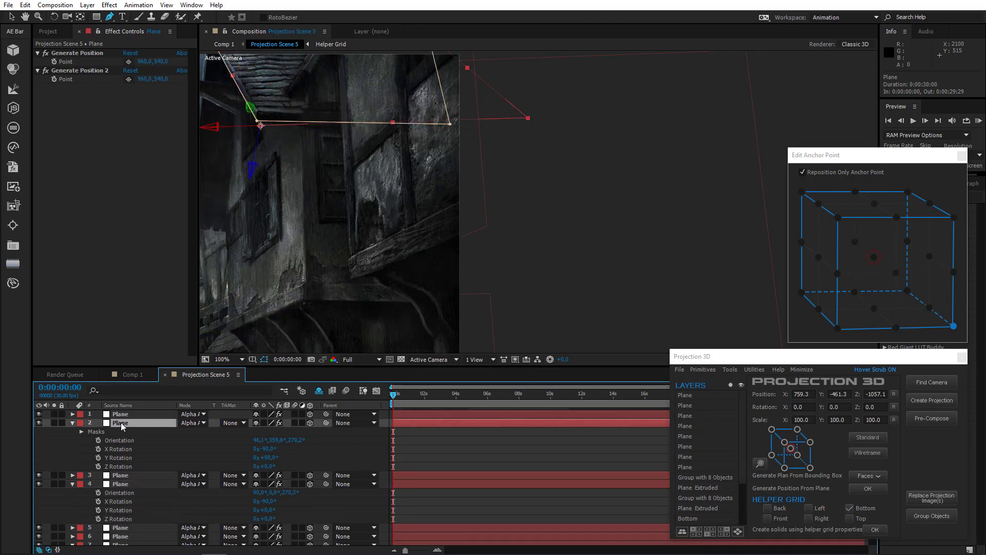
pyautogui.click(120, 414)
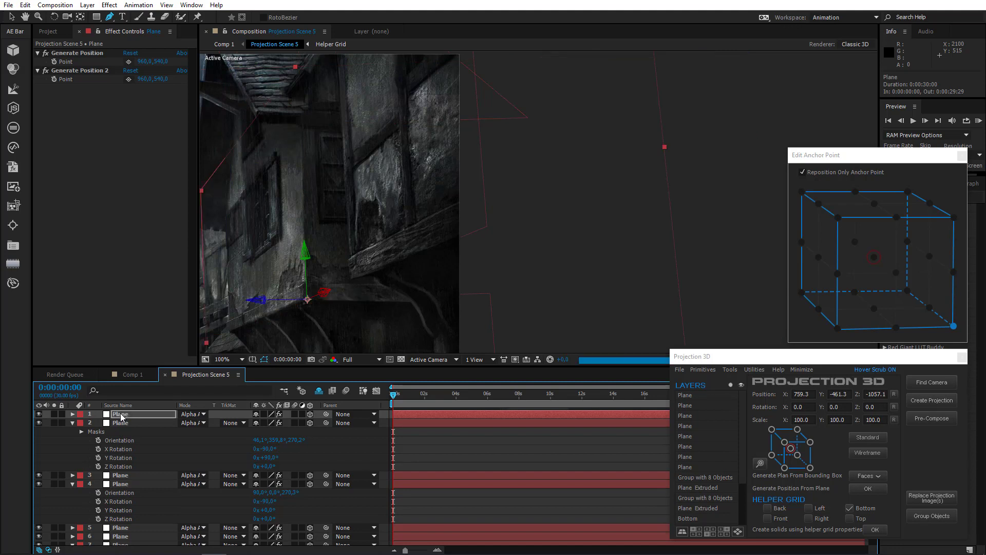
pyautogui.hotkey('ctrl', 'v')
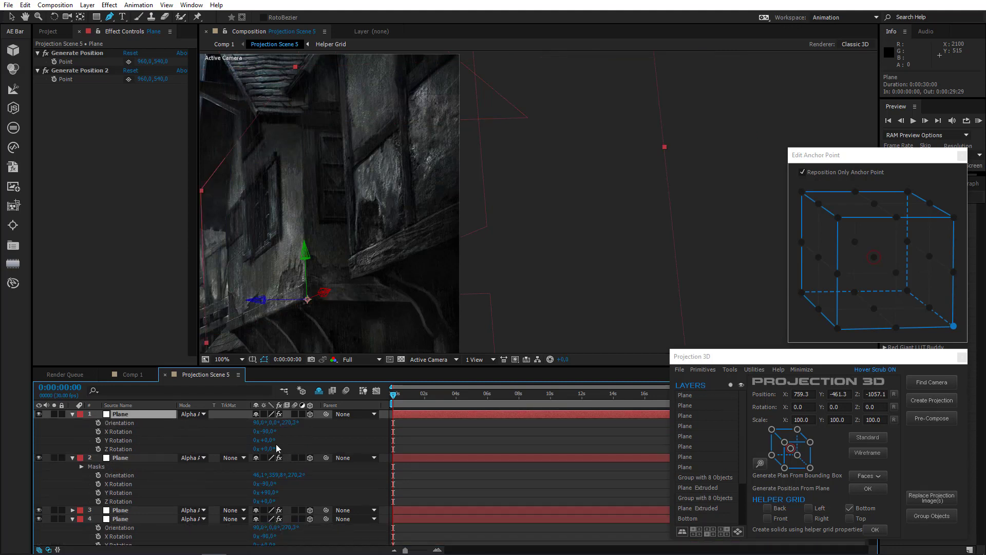
# Set the new plane's Y rotation to 90° so it faces perpendicular to the side wall
pyautogui.click(266, 440)
pyautogui.press('Return')
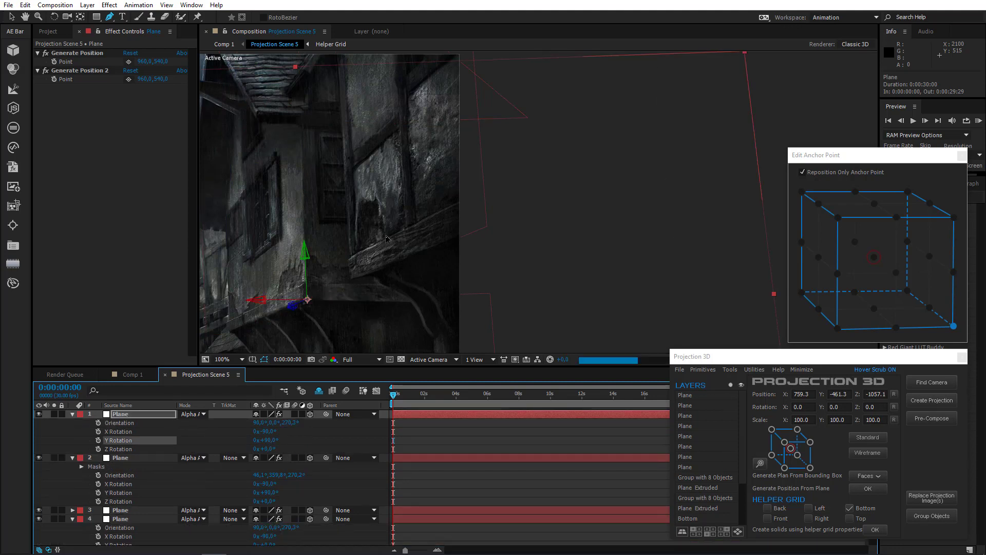
pyautogui.scroll(-1, 367, 226)
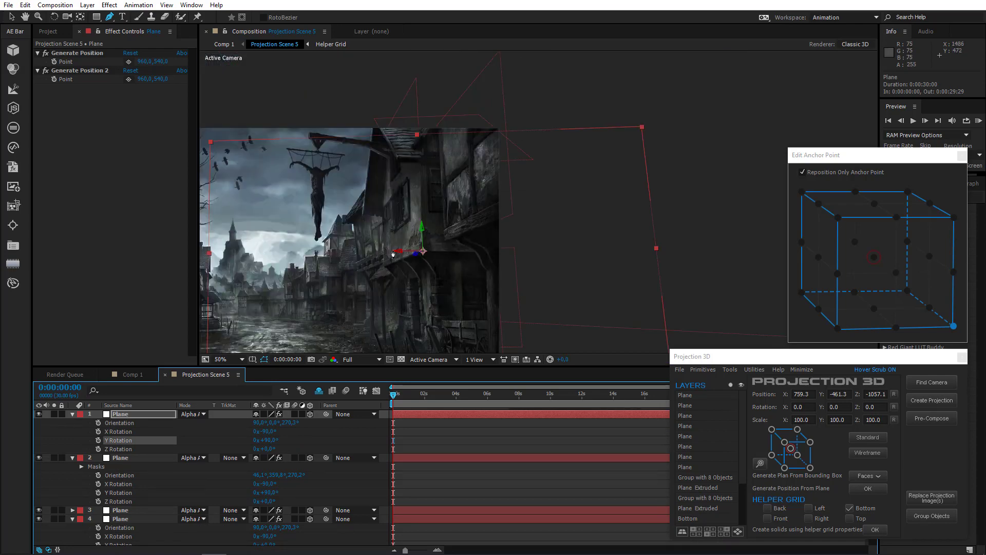
# Anchor the new plane to the midpoint of its bottom front edge and lower it 25.8 px along Y
pyautogui.click(895, 328)
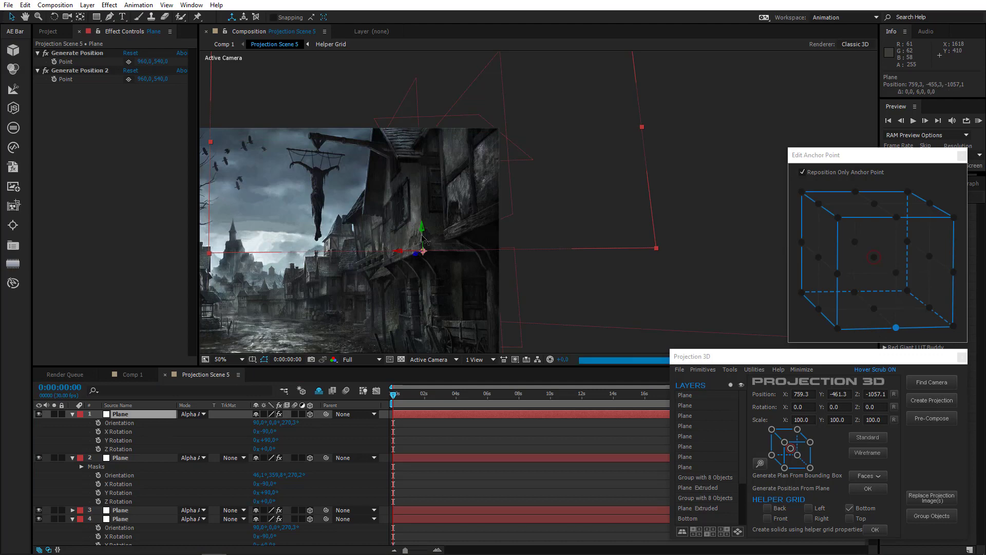
pyautogui.moveTo(422, 236); pyautogui.dragTo(439, 247)
pyautogui.scroll(2, 438, 247)
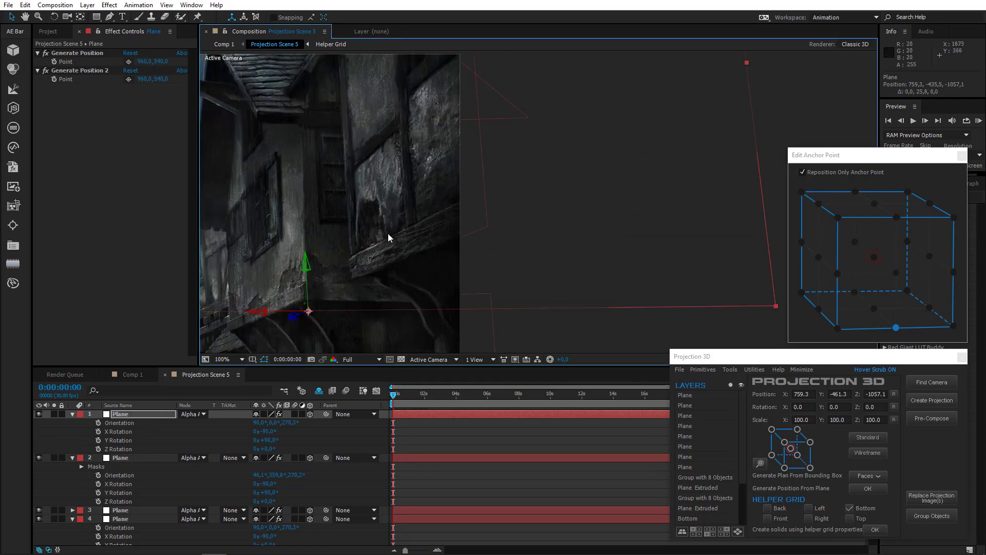
# Draw a closed nine-vertex mask on the new plane around the house's front wall, following the wall corner and roof edge
pyautogui.click(109, 17)
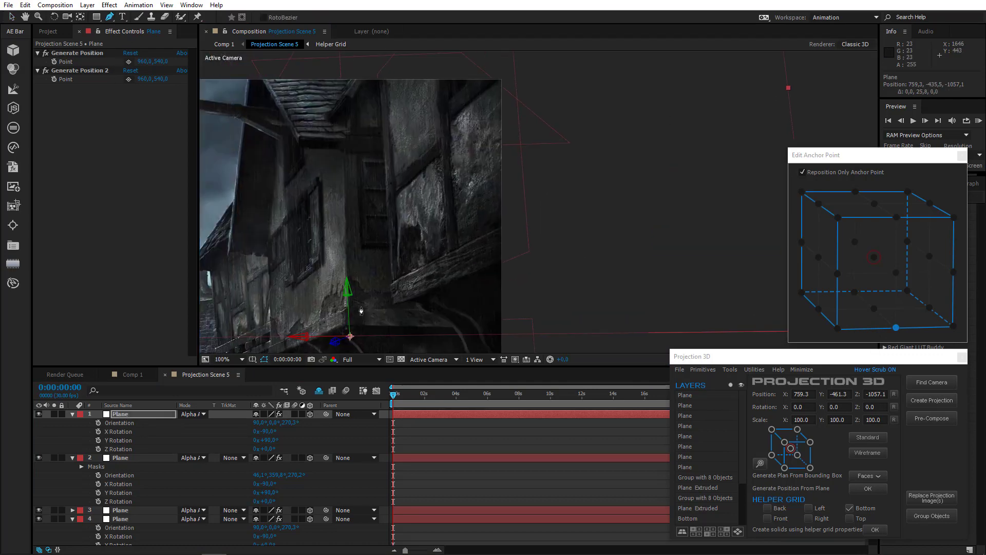
pyautogui.click(345, 324)
pyautogui.click(342, 146)
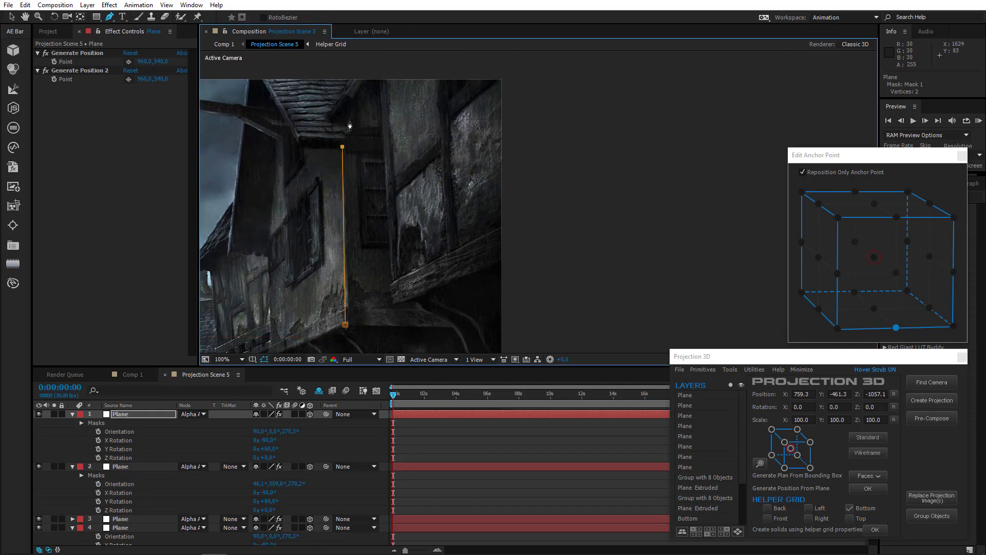
pyautogui.click(350, 133)
pyautogui.click(573, 92)
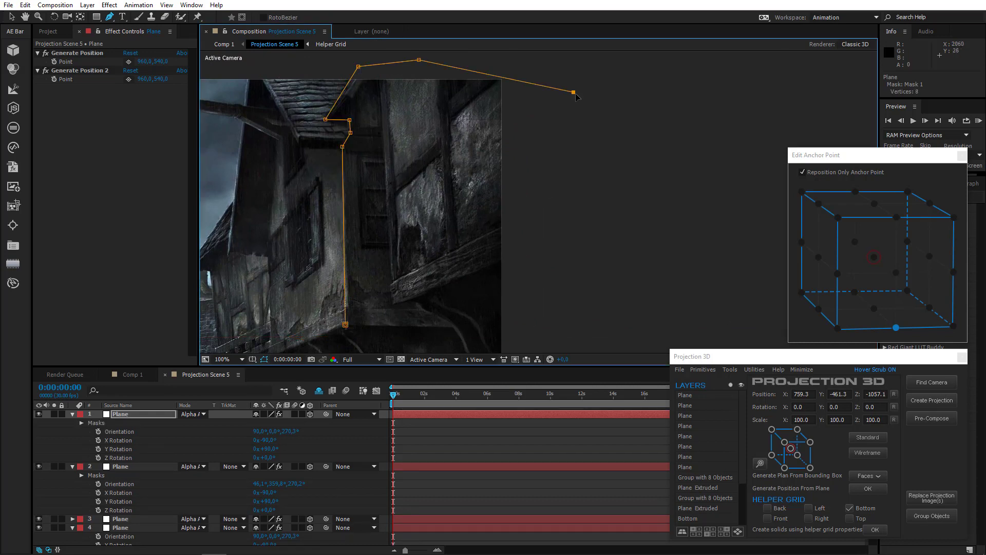
pyautogui.click(559, 328)
pyautogui.click(346, 324)
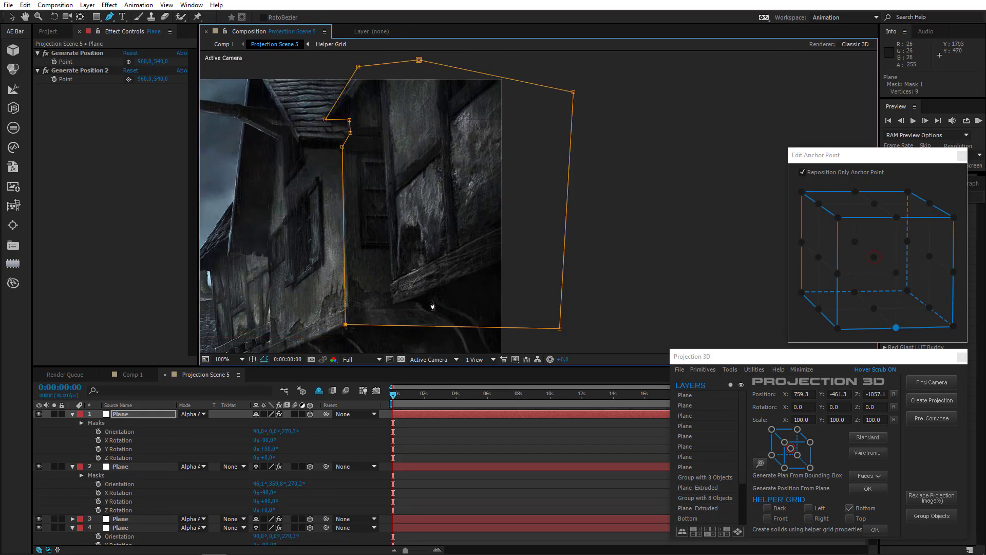
# Duplicate the masked, tilted plane of the roof slope
pyautogui.press(',')
pyautogui.press('.')
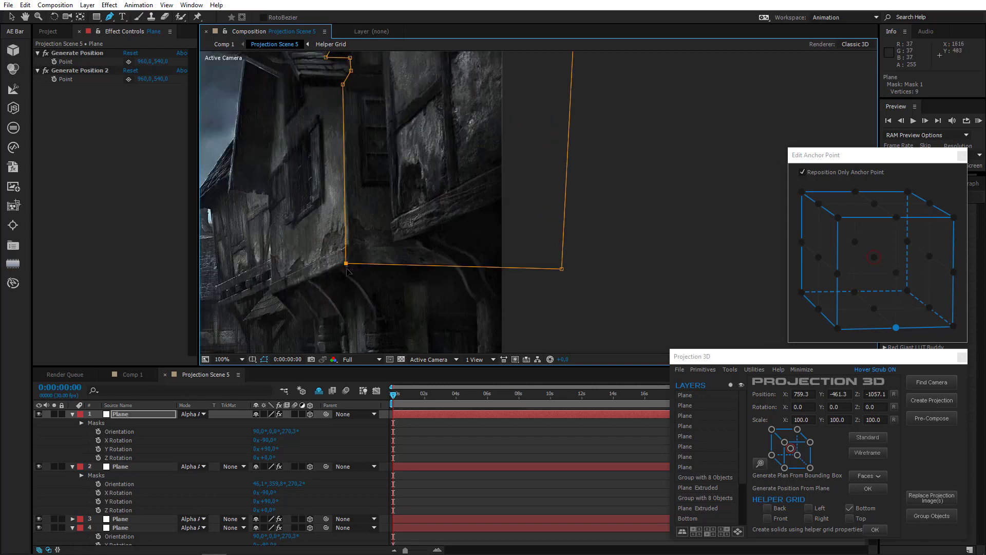
pyautogui.click(131, 466)
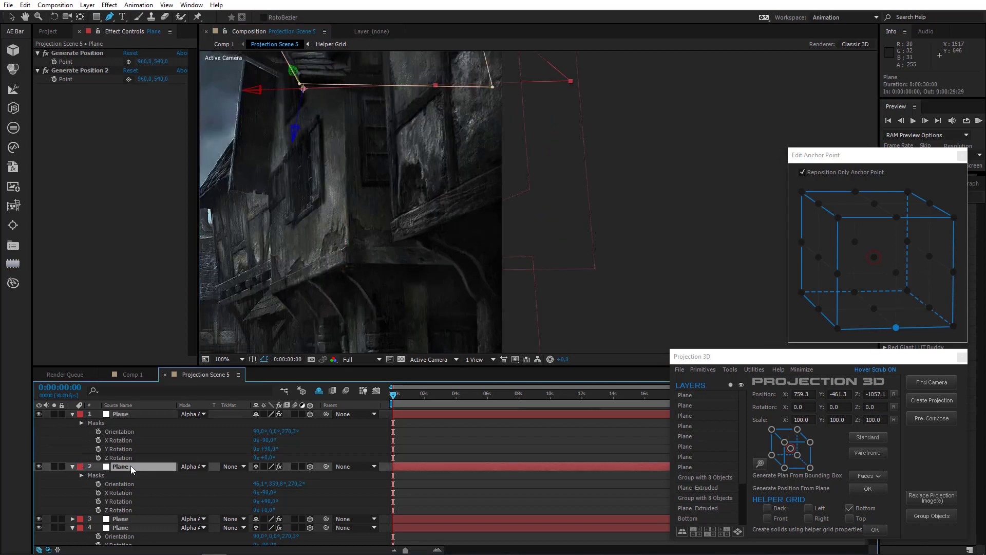
pyautogui.moveTo(285, 181); pyautogui.dragTo(377, 308)
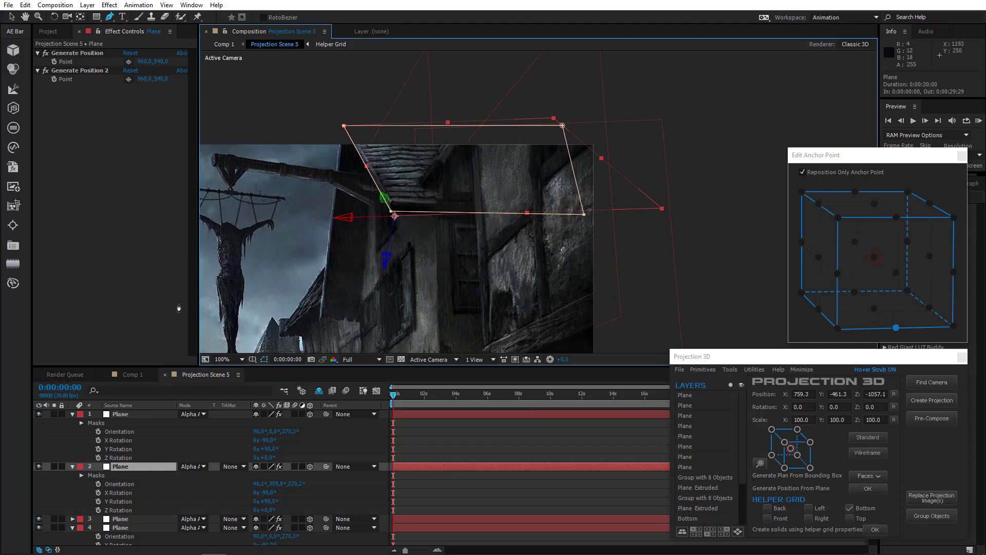
pyautogui.hotkey('ctrl', 'd')
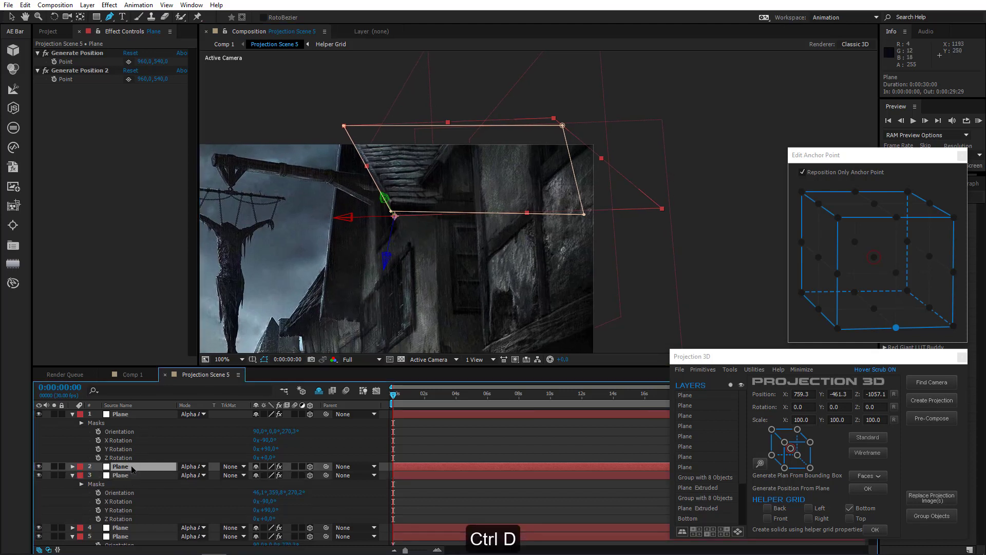
# Turn off Reposition Only Anchor Point and anchor the duplicated roof plane to its top front-right corner
pyautogui.click(831, 175)
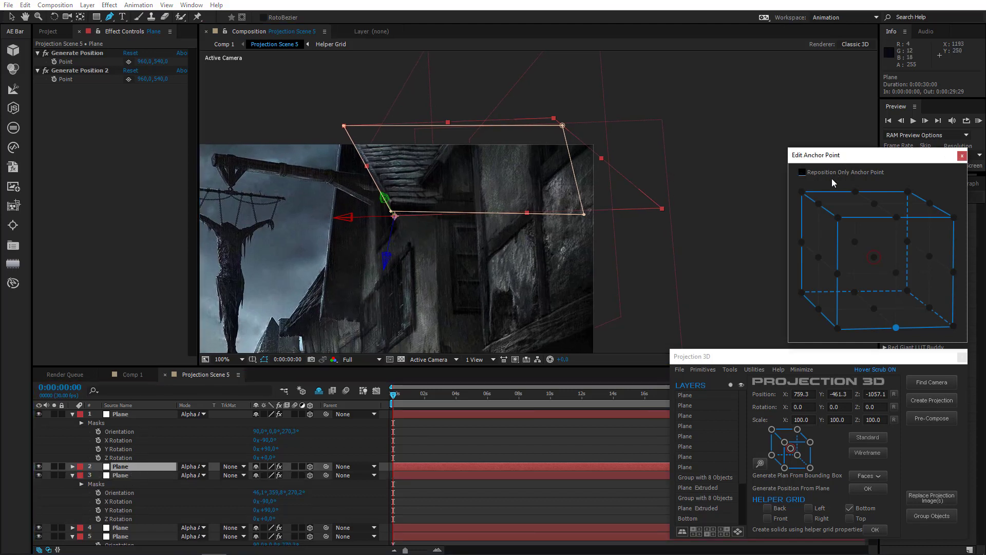
pyautogui.click(839, 219)
pyautogui.click(955, 218)
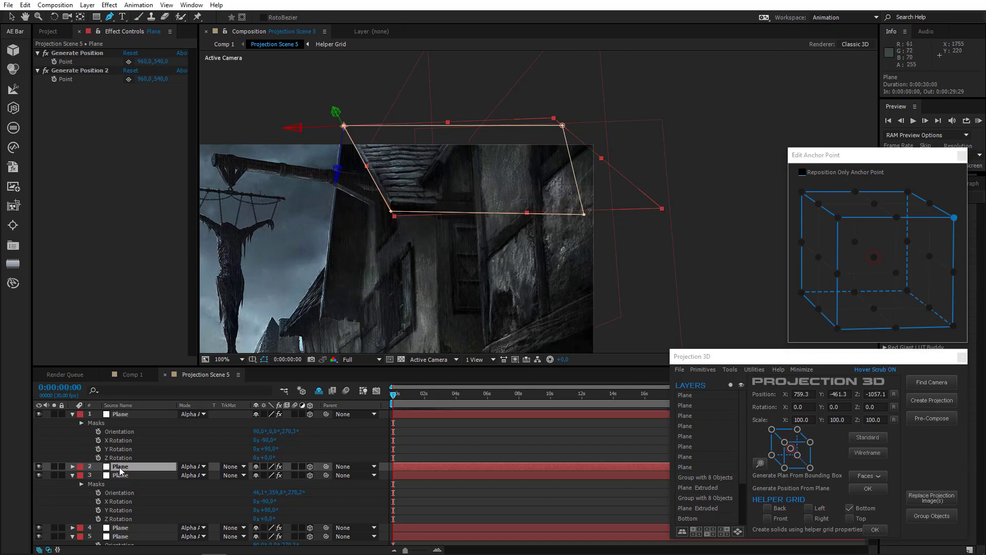
# Rotate the duplicated roof plane about its X axis to orientation 132.1°, 0.2°, 270.2°, following the roof's opposite, outer slope
pyautogui.click(54, 17)
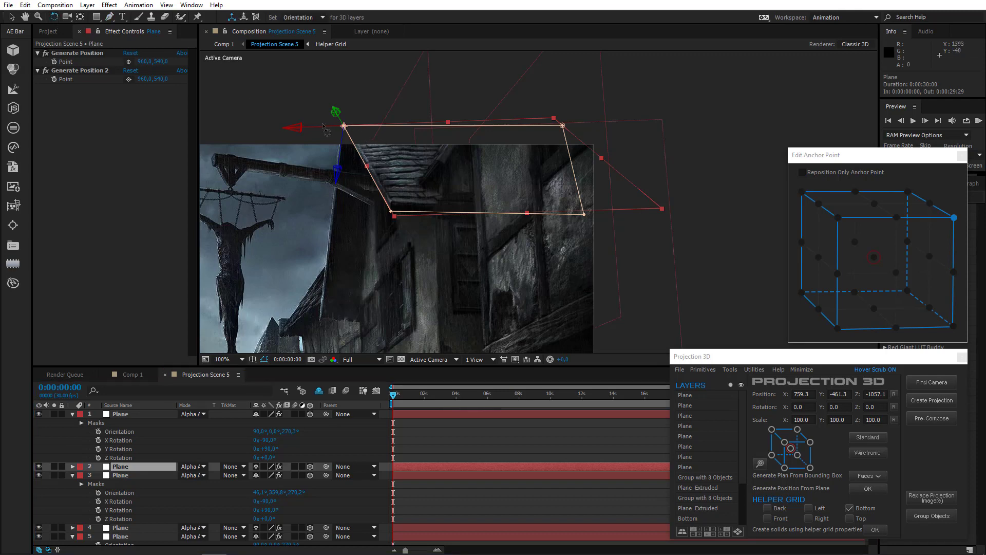
pyautogui.moveTo(323, 126); pyautogui.dragTo(321, 169)
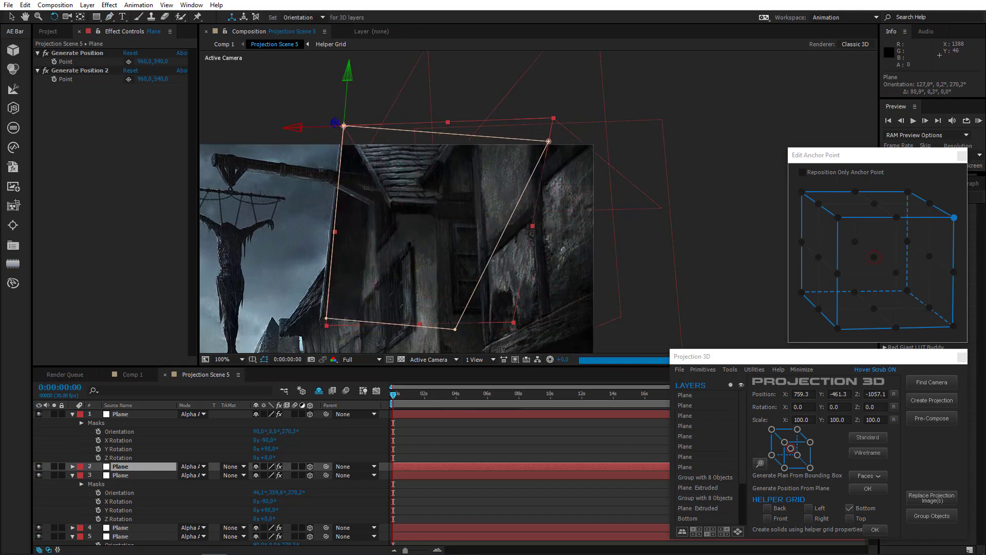
pyautogui.moveTo(321, 169); pyautogui.dragTo(321, 172)
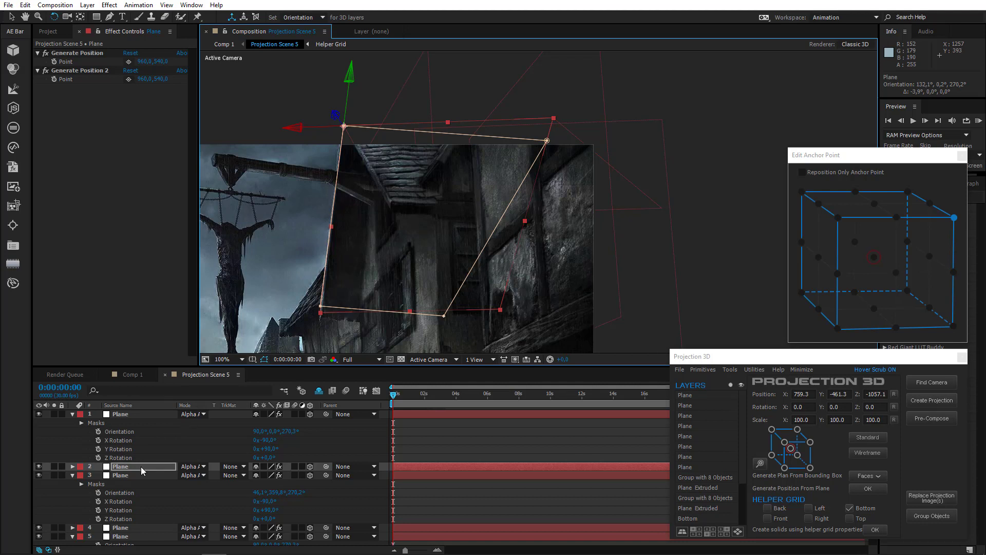
# Delete the inherited mask from the duplicated roof plane
pyautogui.click(138, 465)
pyautogui.press('m')
pyautogui.click(122, 475)
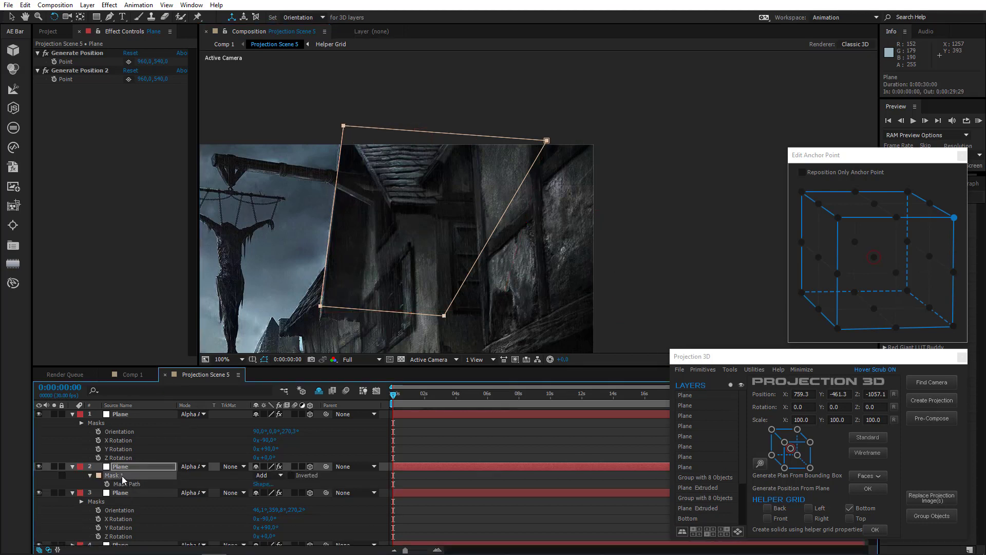
pyautogui.press('Delete')
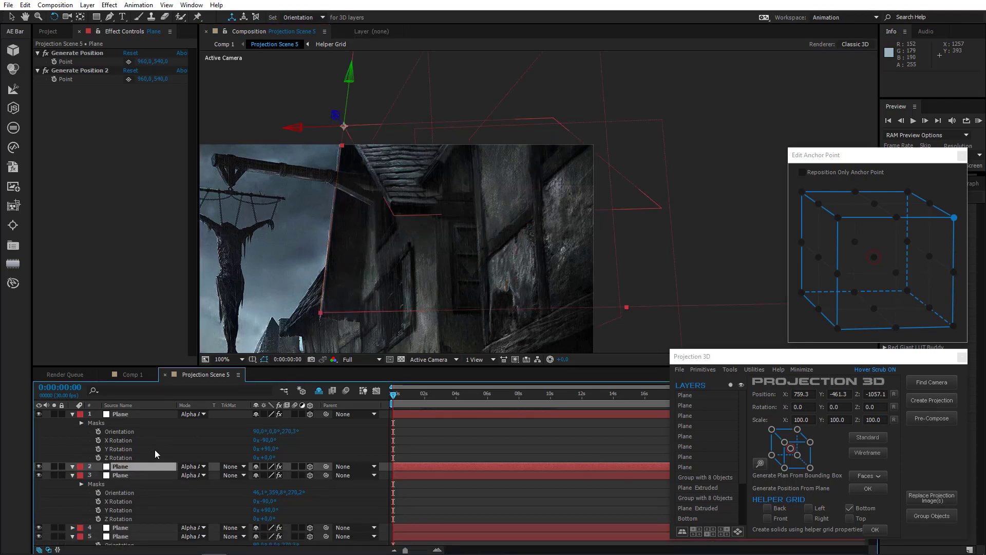
pyautogui.scroll(-2, 306, 208)
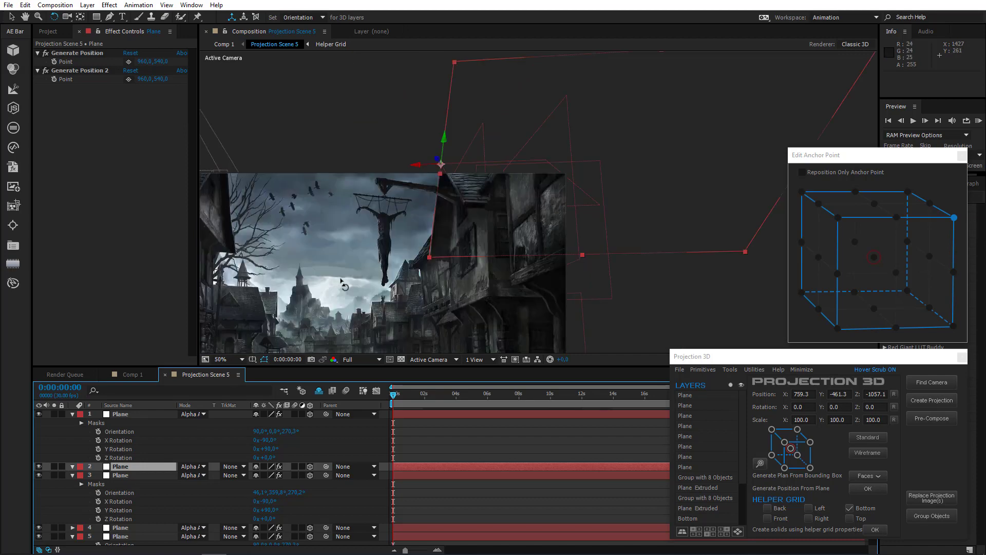
# Lower the duplicated roof plane slightly along its Y axis and check its fit from Custom View 1, returning to the Active Camera
pyautogui.click(11, 17)
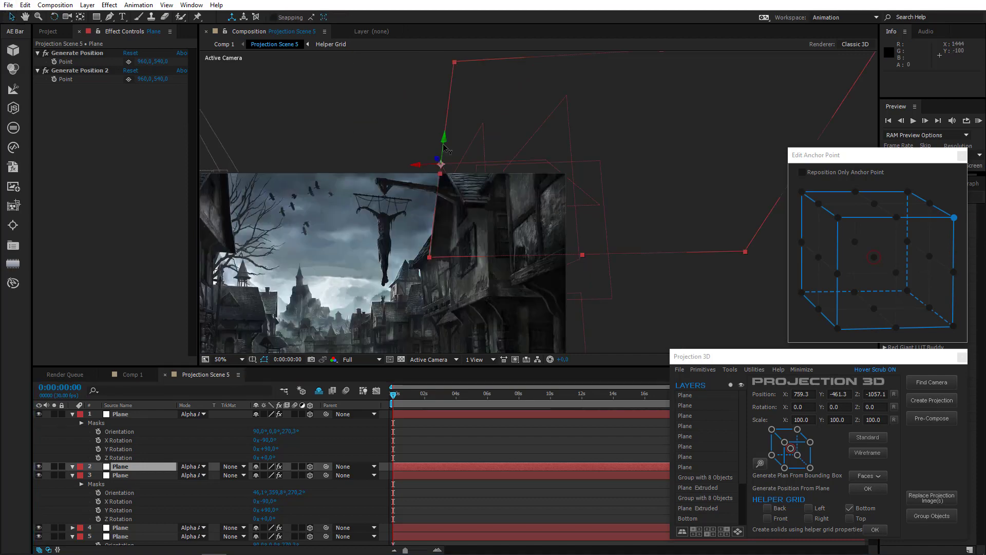
pyautogui.moveTo(444, 149); pyautogui.dragTo(443, 161)
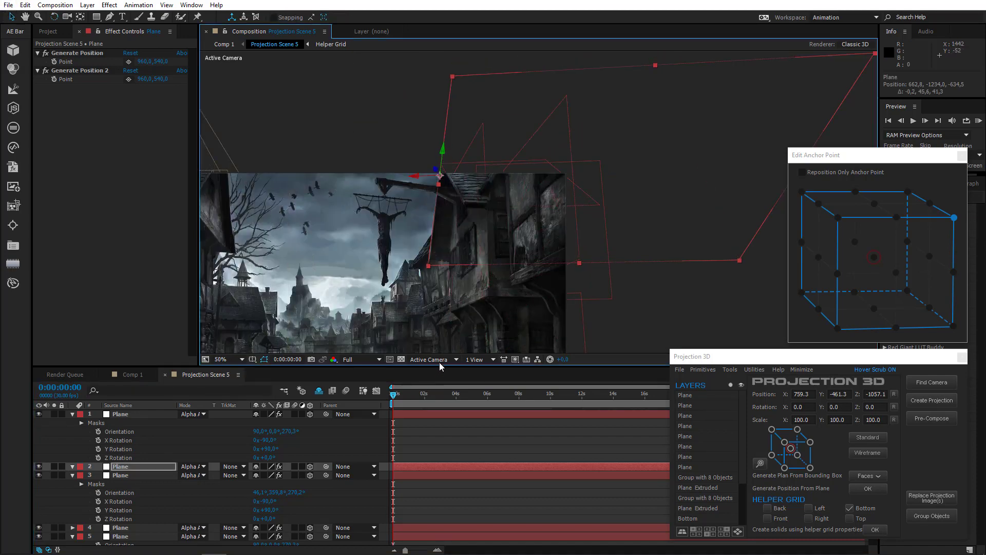
pyautogui.click(434, 359)
pyautogui.click(445, 483)
pyautogui.press('c')
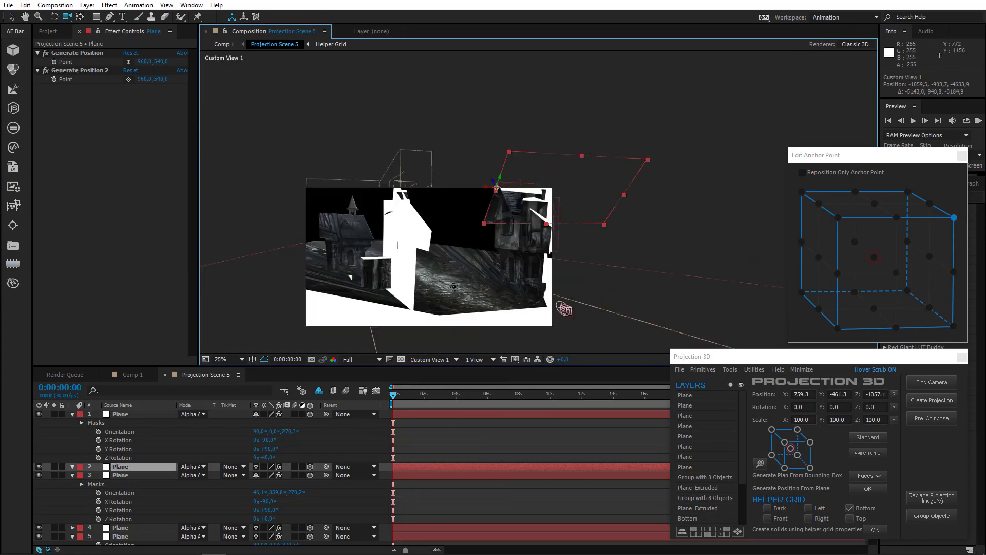
pyautogui.scroll(2, 473, 286)
pyautogui.moveTo(460, 261); pyautogui.dragTo(478, 273)
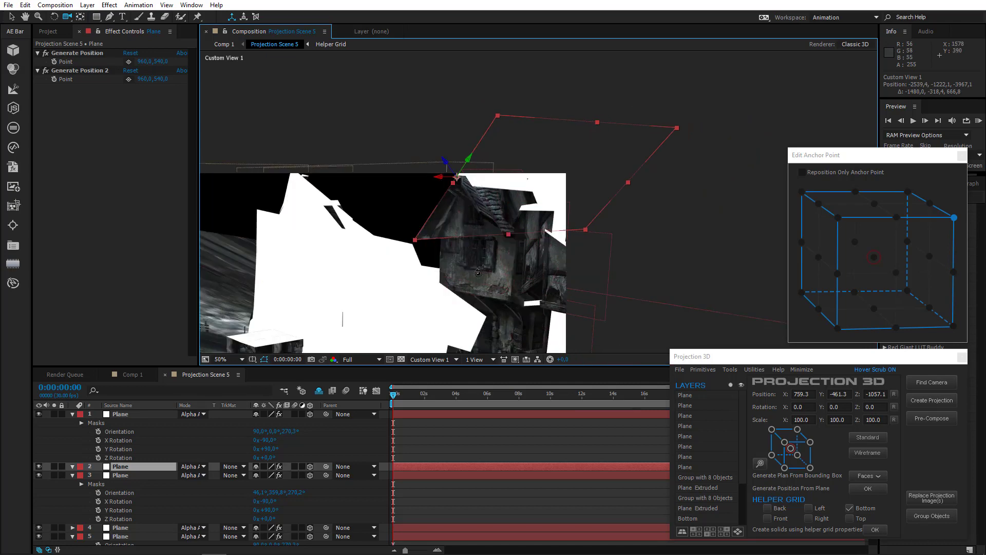
pyautogui.click(429, 360)
pyautogui.click(424, 369)
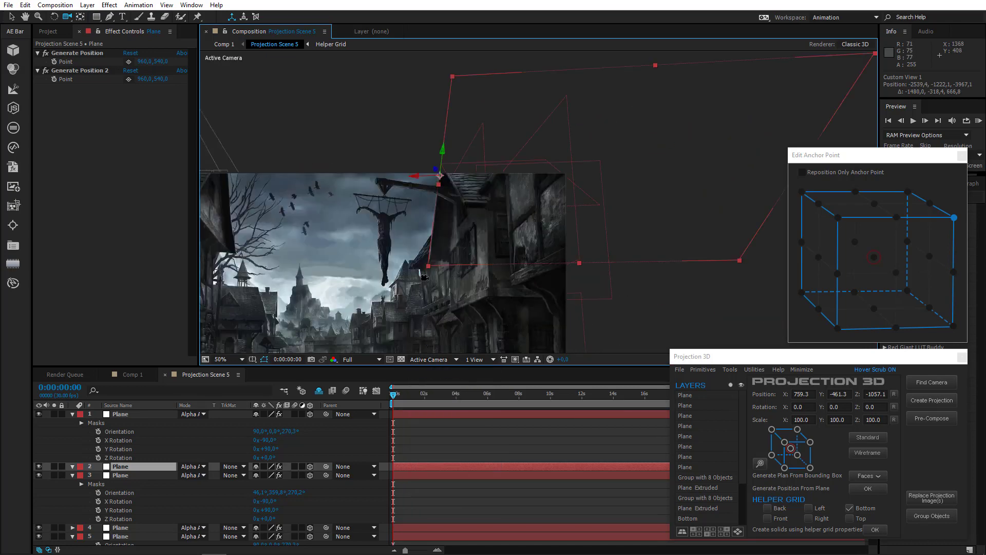
# Start a Pen mask on the duplicated roof plane, tracing the ragged lower edge of the roof slope to its outer corner
pyautogui.click(109, 17)
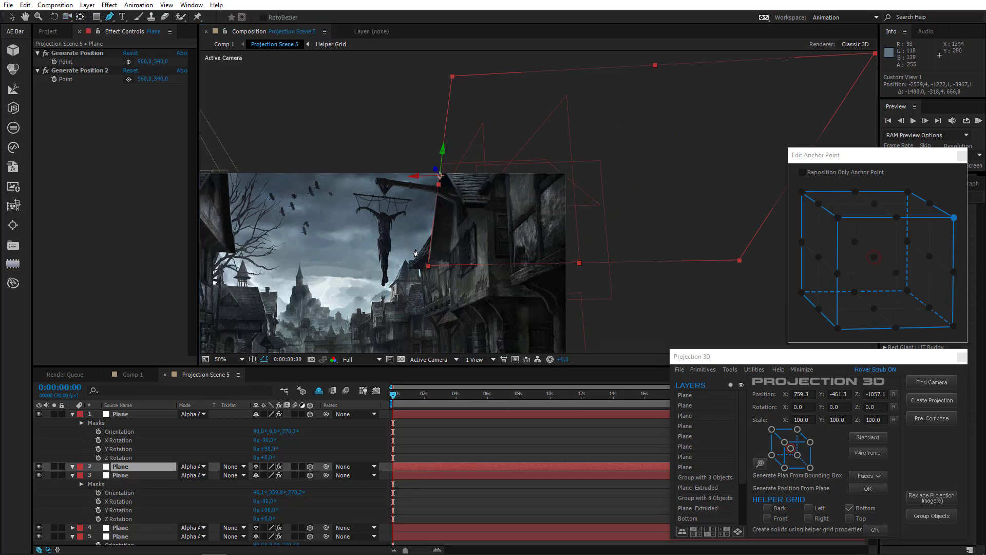
pyautogui.scroll(4, 475, 252)
pyautogui.click(409, 298)
pyautogui.click(363, 292)
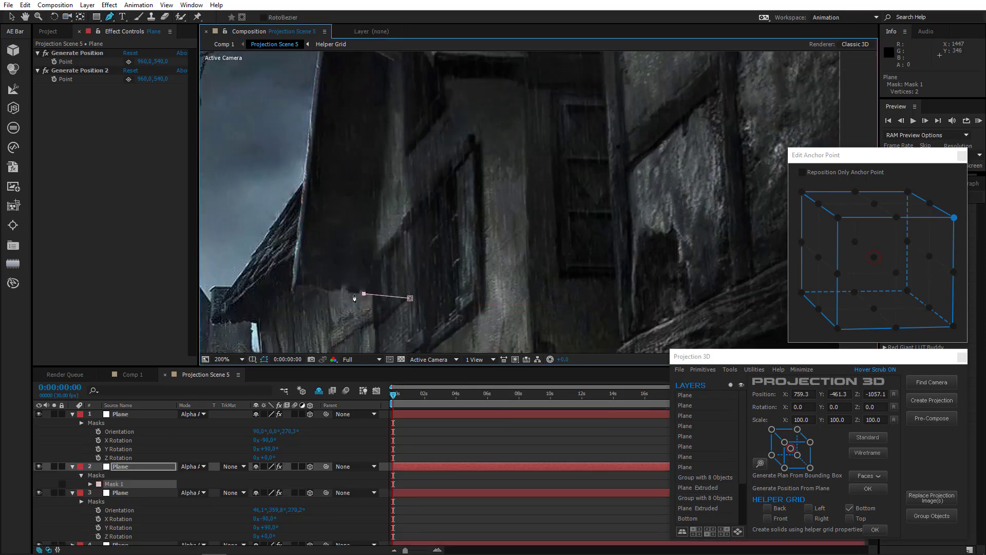
pyautogui.scroll(1, 354, 293)
pyautogui.click(553, 194)
pyautogui.click(546, 199)
pyautogui.click(527, 199)
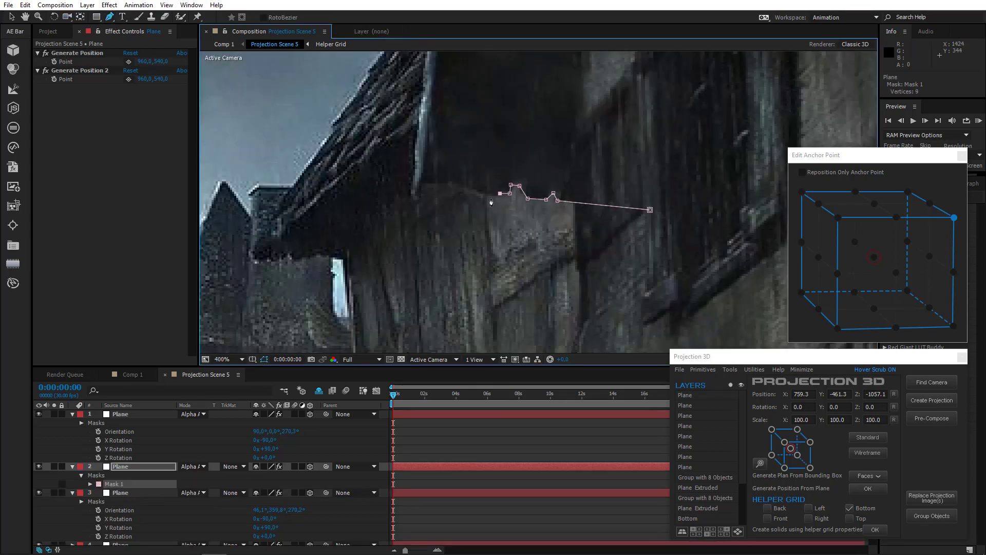
pyautogui.click(413, 197)
pyautogui.click(413, 176)
# Continue the roof plane's mask up the slope's outer edge, loop it beyond the image and over the house, and close it
pyautogui.moveTo(411, 179); pyautogui.dragTo(371, 383)
pyautogui.click(393, 175)
pyautogui.moveTo(411, 130); pyautogui.dragTo(380, 317)
pyautogui.click(394, 116)
pyautogui.moveTo(425, 114); pyautogui.dragTo(404, 279)
pyautogui.click(396, 186)
pyautogui.moveTo(395, 186); pyautogui.dragTo(388, 183)
pyautogui.scroll(-2, 580, 206)
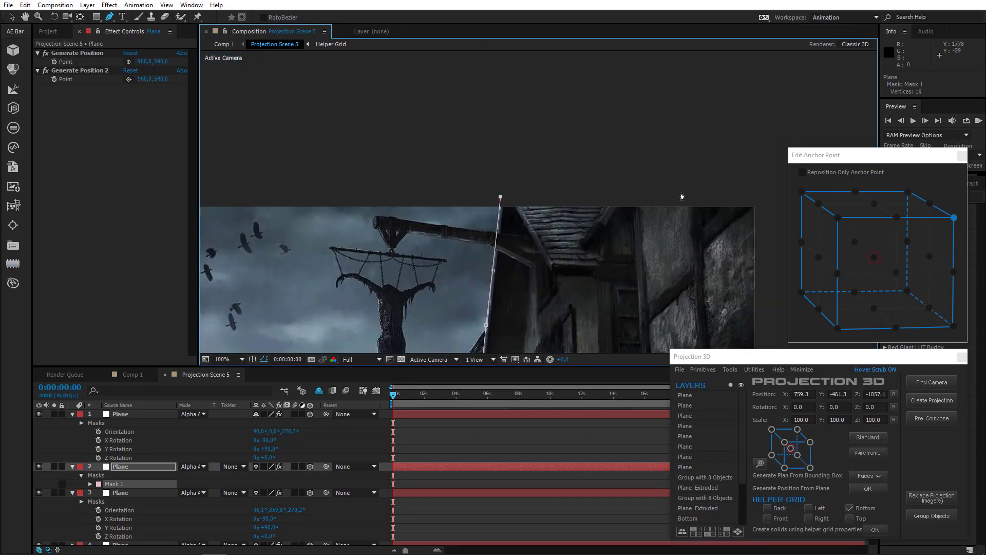
pyautogui.click(683, 196)
pyautogui.moveTo(704, 339); pyautogui.dragTo(577, 218)
pyautogui.click(590, 261)
pyautogui.click(412, 264)
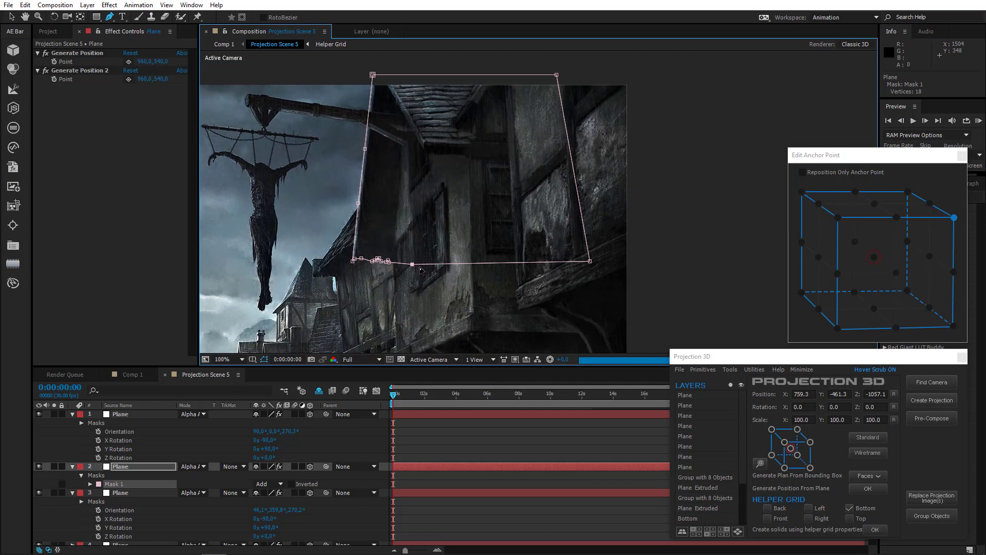
pyautogui.moveTo(455, 188); pyautogui.dragTo(465, 246)
pyautogui.scroll(1, 493, 204)
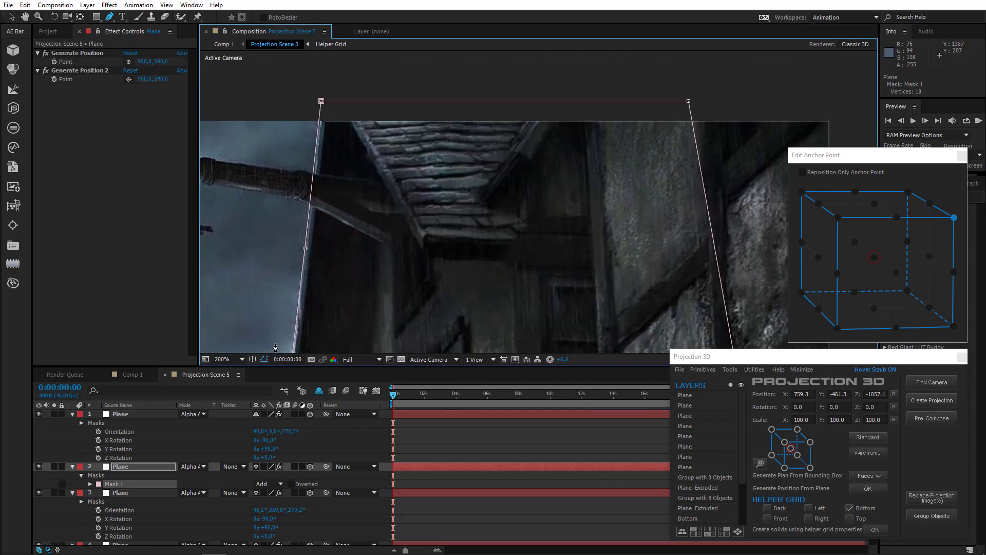
# Collapse the properties of the three topmost plane layers
pyautogui.click(125, 492)
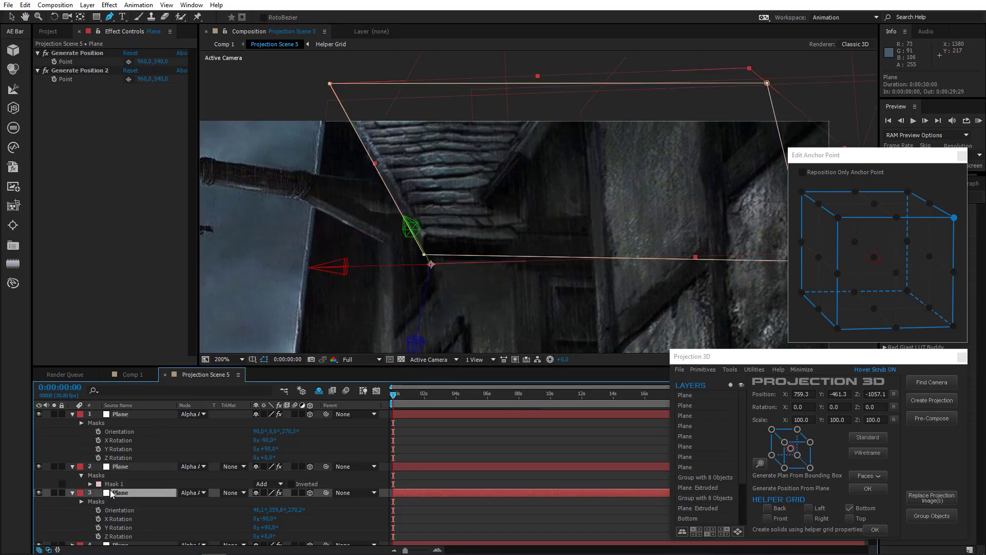
pyautogui.click(72, 493)
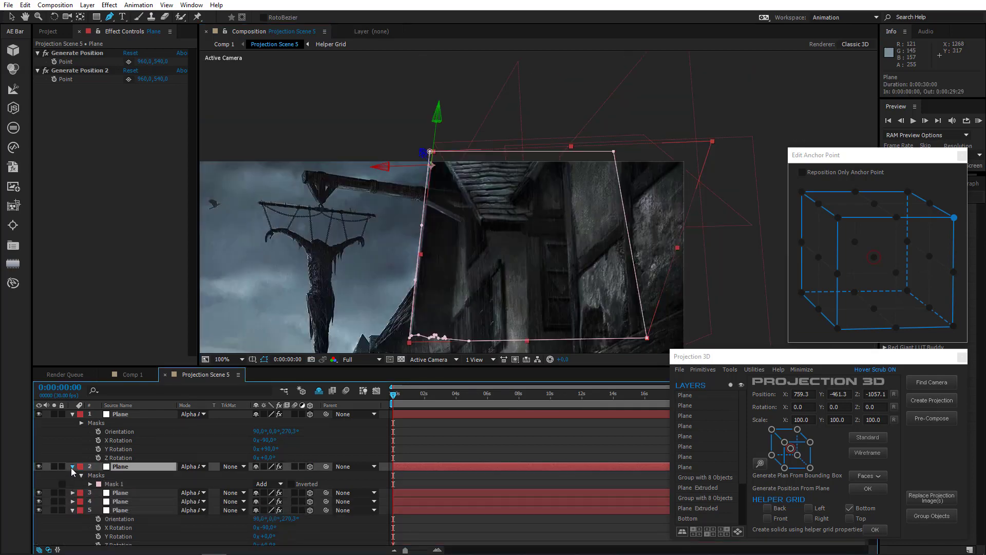
pyautogui.click(72, 467)
pyautogui.click(125, 414)
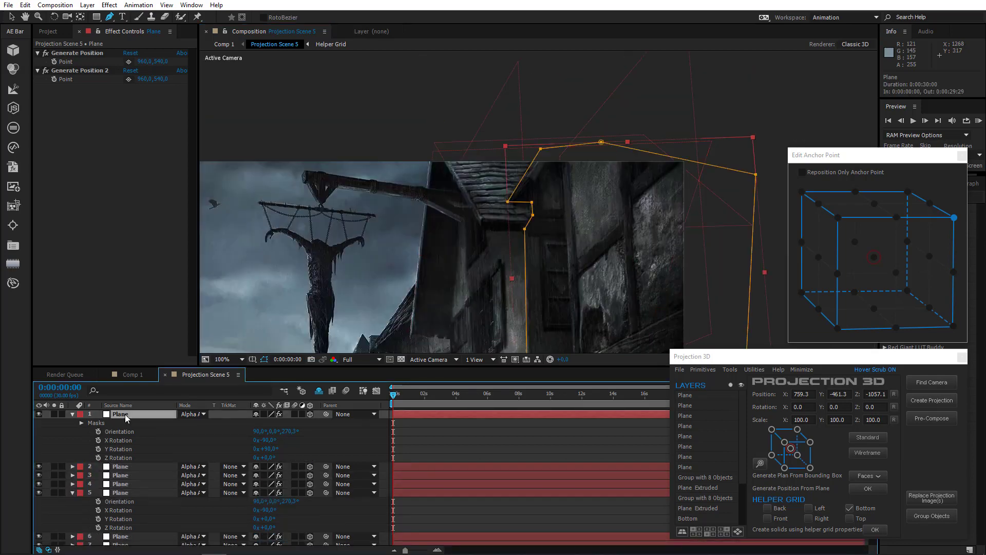
pyautogui.click(72, 414)
# Place the house wall plane's first Generate Position point at the roof's lower edge near the beam, and create a plane there
pyautogui.scroll(-1, 129, 447)
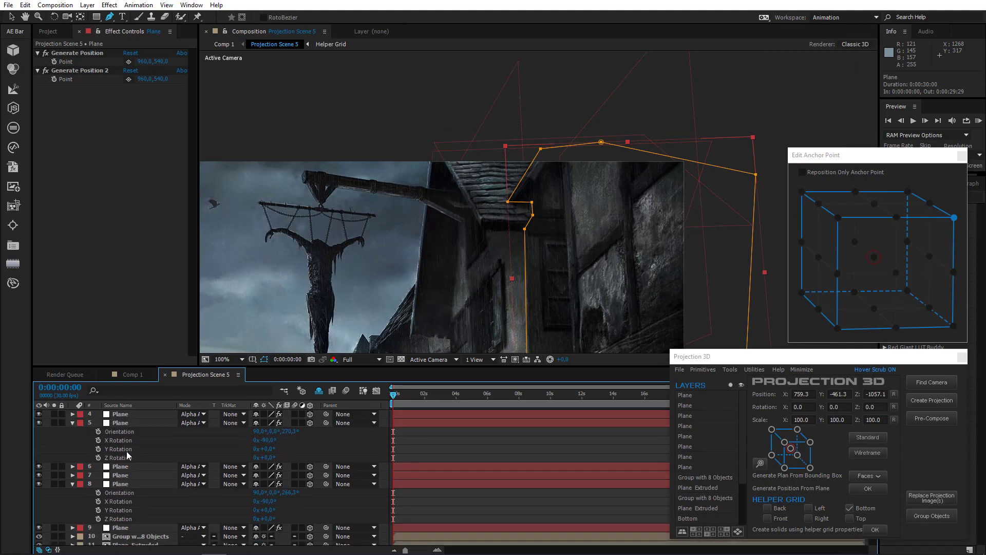
pyautogui.click(128, 422)
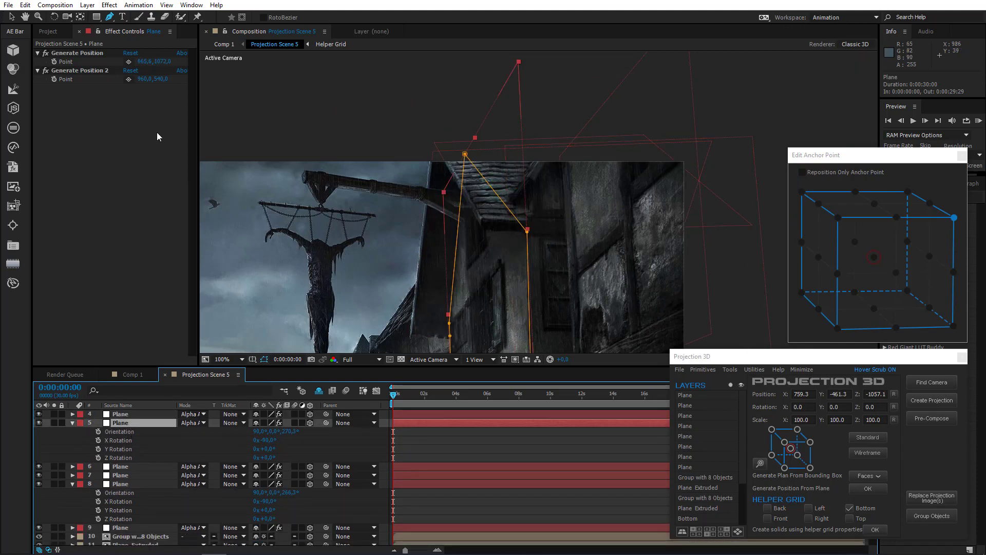
pyautogui.click(128, 61)
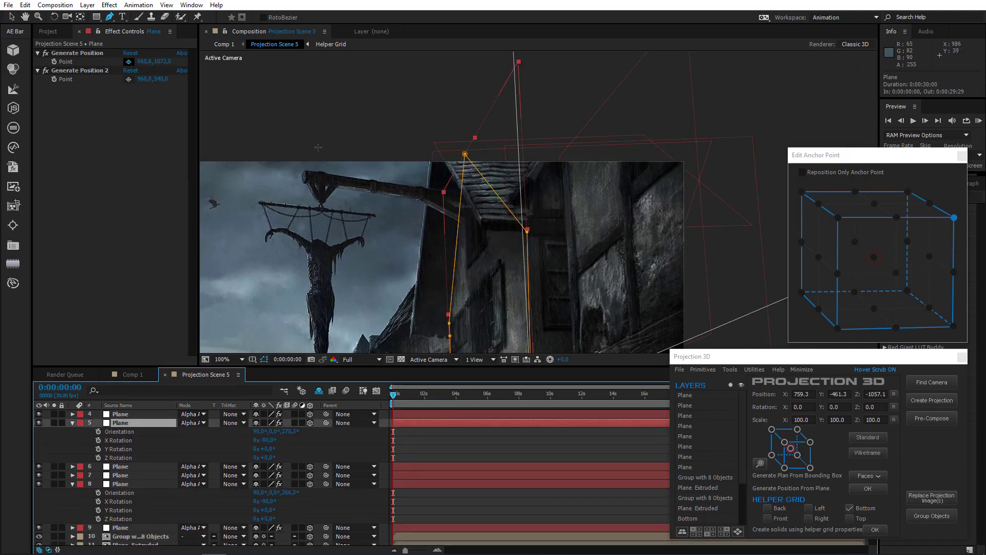
pyautogui.click(492, 207)
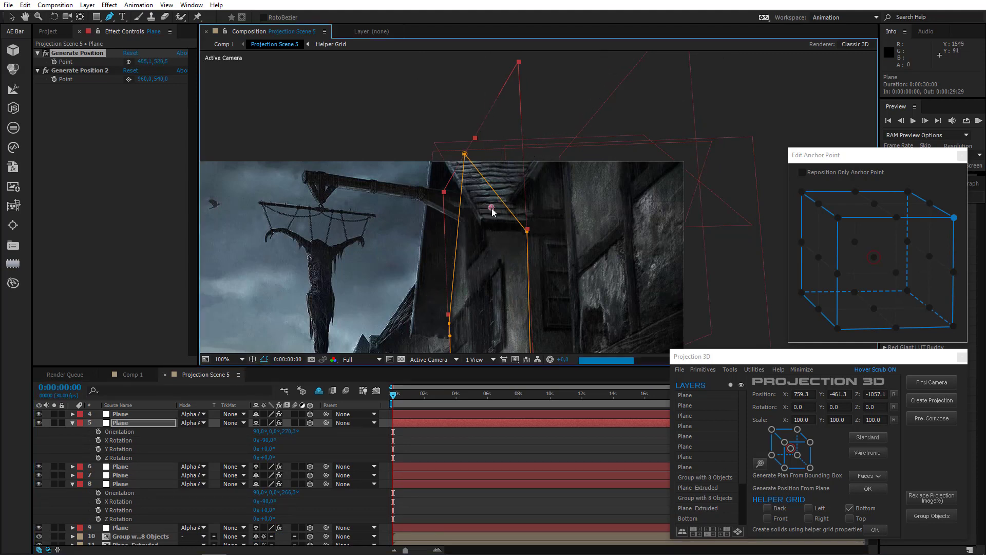
pyautogui.click(729, 370)
pyautogui.click(754, 451)
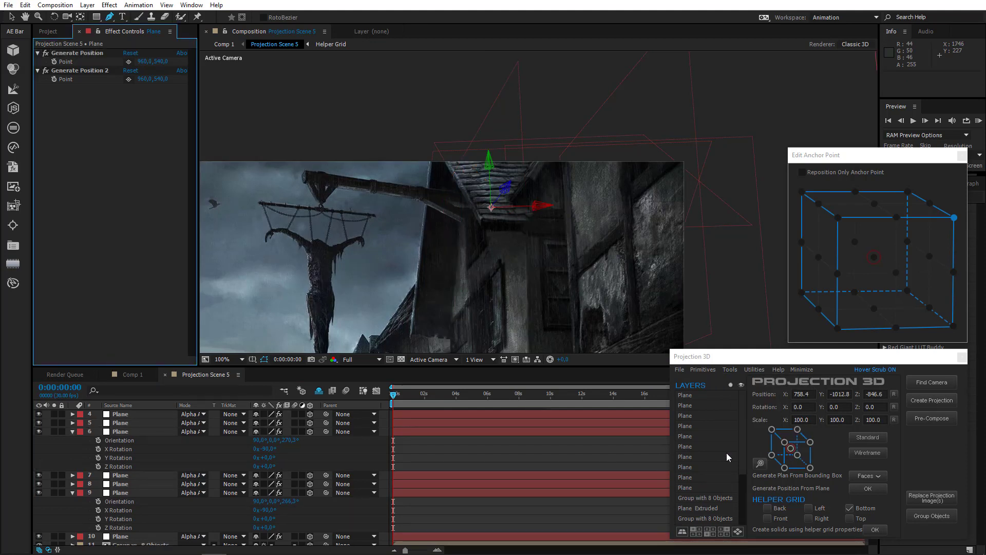
# Copy the orientation and rotation values from the wall plane onto the newly created plane
pyautogui.click(125, 441)
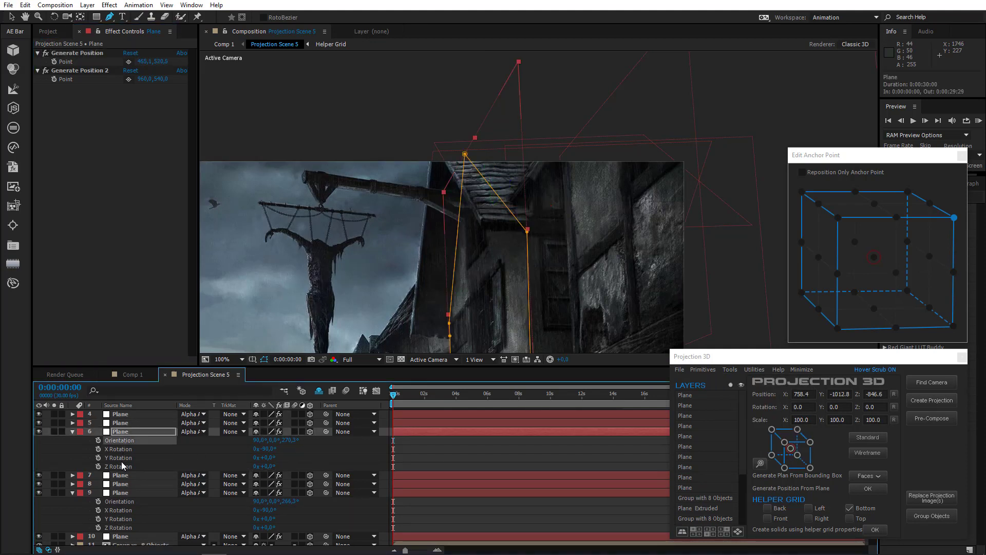
pyautogui.hotkey('ctrl', 'c')
pyautogui.scroll(1, 103, 452)
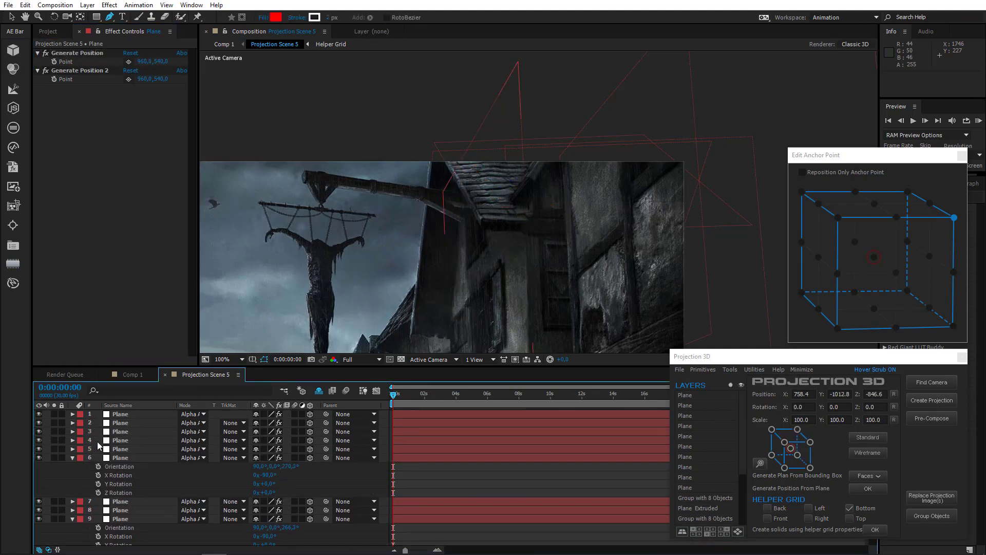
pyautogui.click(125, 415)
pyautogui.press(',')
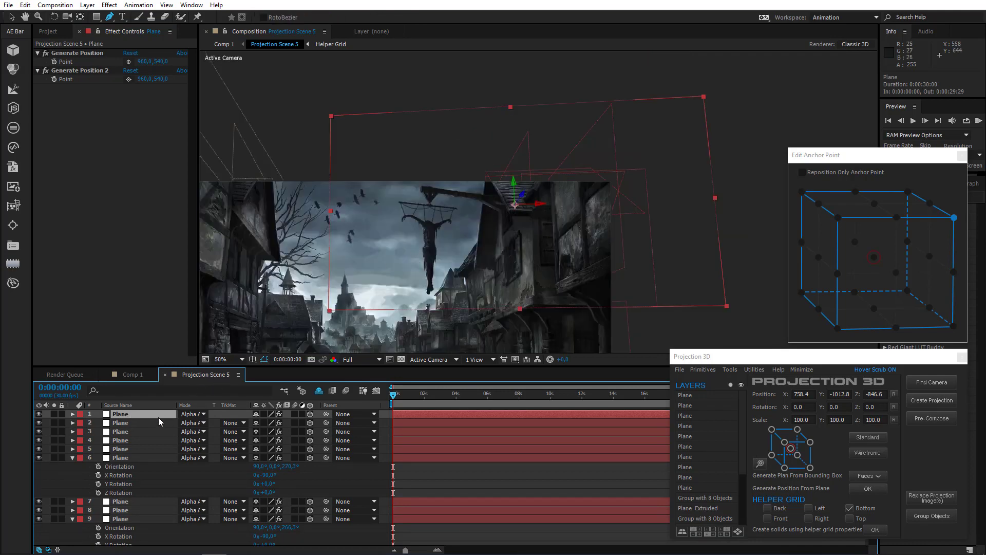
pyautogui.hotkey('ctrl', 'v')
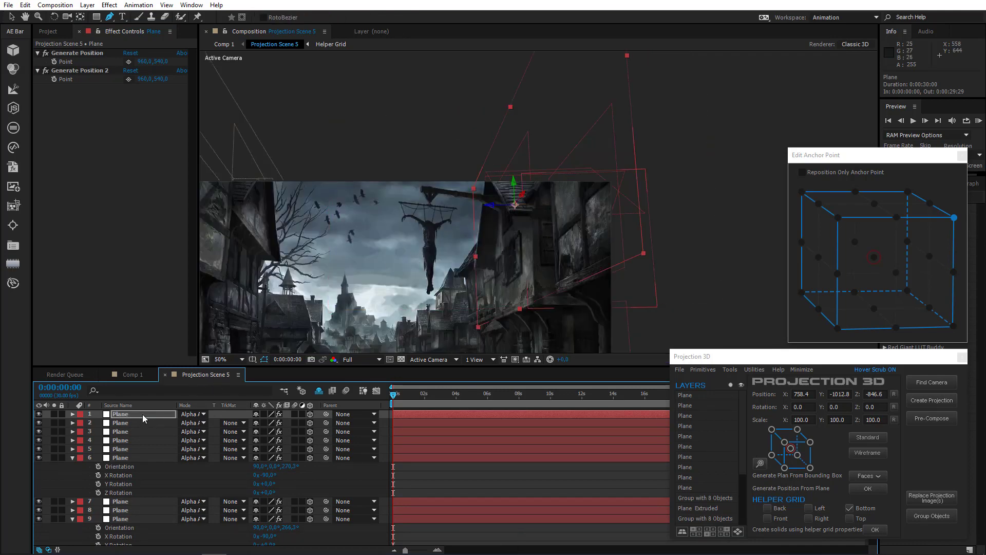
# Set the new plane's Y Rotation to 90° so it faces the camera
pyautogui.press('u')
pyautogui.press('u')
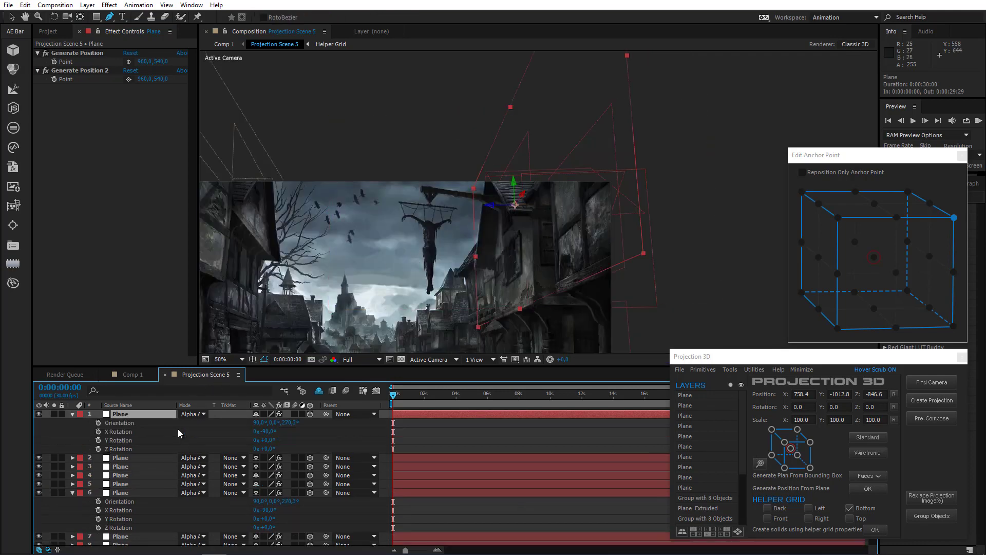
pyautogui.click(270, 439)
pyautogui.write('90')
pyautogui.press('Return')
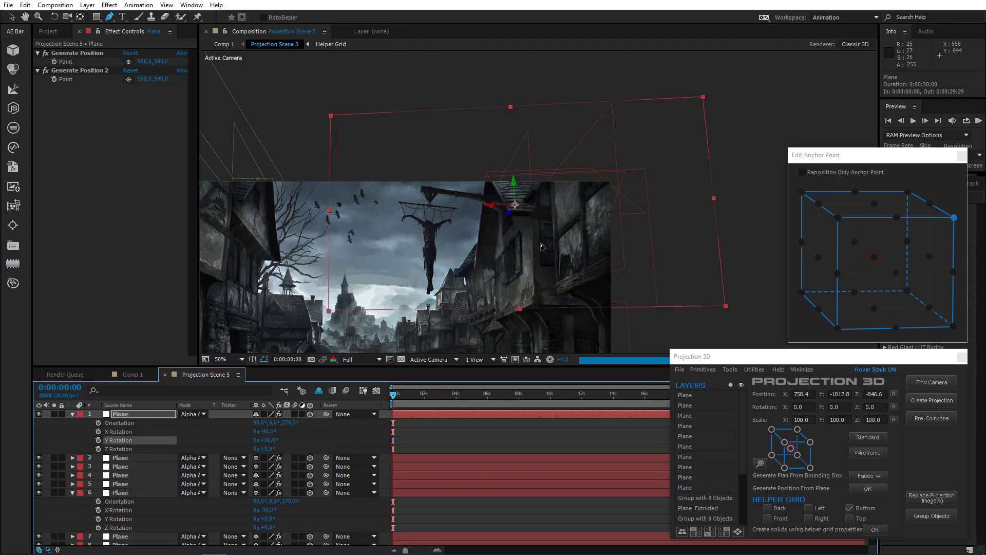
# Start a mask on the new plane, tracing the gallows beam's base at the roof and the underside of its diagonal brace
pyautogui.scroll(2, 536, 221)
pyautogui.moveTo(454, 224); pyautogui.dragTo(500, 240)
pyautogui.scroll(1, 473, 262)
pyautogui.click(515, 277)
pyautogui.click(442, 268)
pyautogui.click(494, 301)
pyautogui.click(504, 315)
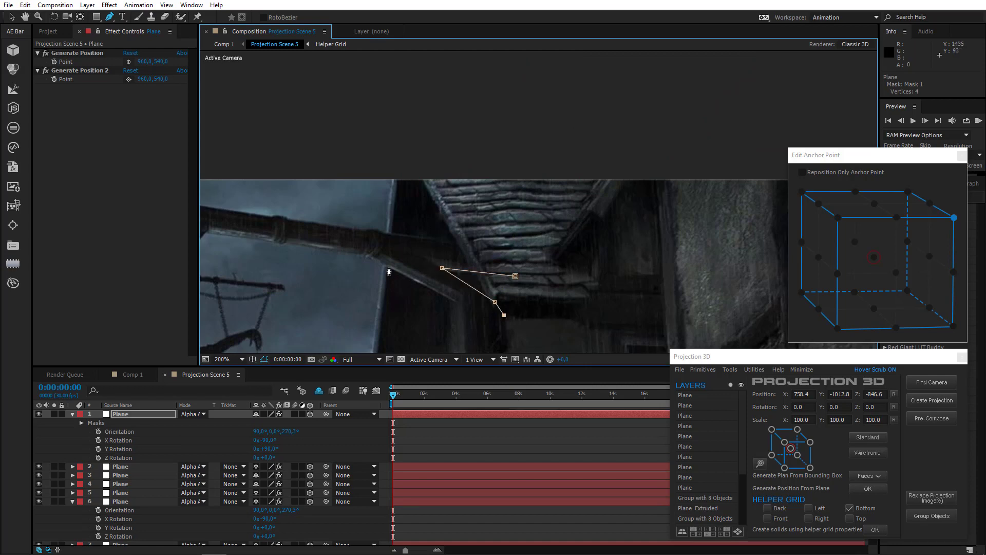
pyautogui.click(448, 297)
pyautogui.click(372, 258)
pyautogui.click(286, 244)
# Continue the mask along the gallows beam's underside, around the triangular struts and over the beam's outer end
pyautogui.moveTo(356, 259); pyautogui.dragTo(553, 229)
pyautogui.scroll(1, 553, 229)
pyautogui.click(547, 199)
pyautogui.click(530, 194)
pyautogui.click(398, 176)
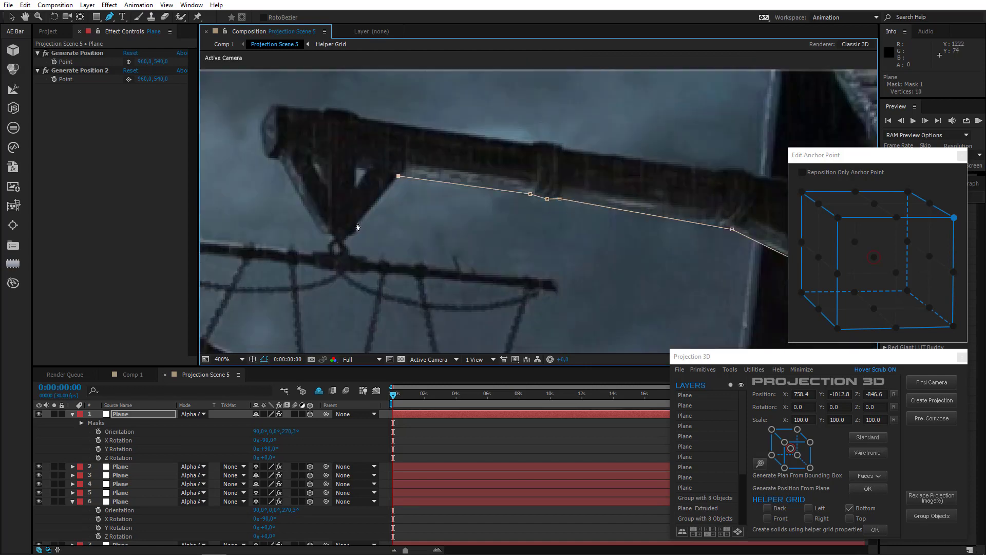
pyautogui.click(358, 223)
pyautogui.click(356, 231)
pyautogui.click(341, 242)
pyautogui.click(266, 156)
pyautogui.click(258, 126)
pyautogui.moveTo(260, 128); pyautogui.dragTo(252, 167)
pyautogui.click(267, 143)
pyautogui.click(311, 149)
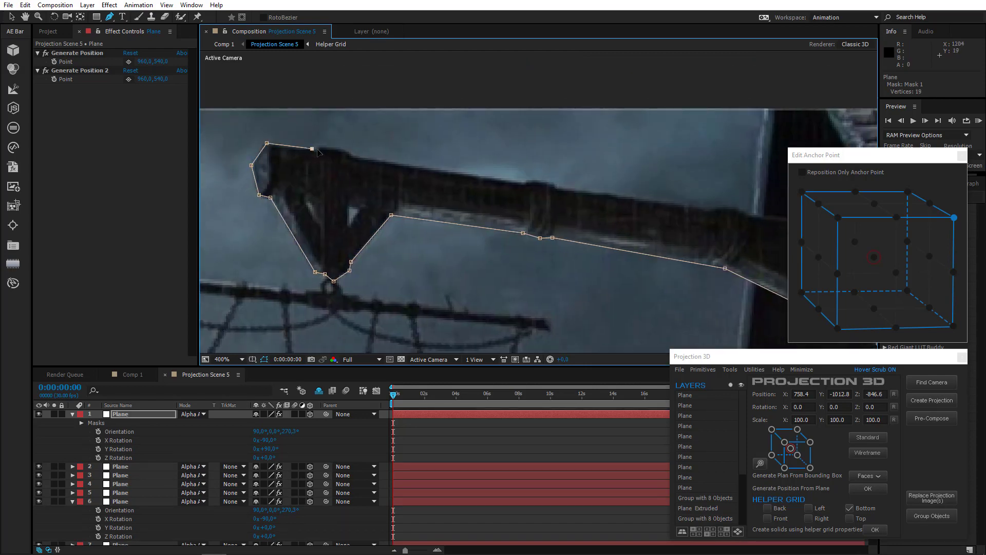
# Trace the gallows beam's upper edge back to the roof and close the mask at its starting point
pyautogui.click(324, 146)
pyautogui.click(342, 149)
pyautogui.click(357, 158)
pyautogui.click(555, 187)
pyautogui.moveTo(556, 188); pyautogui.dragTo(362, 194)
pyautogui.click(440, 205)
pyautogui.click(515, 214)
pyautogui.click(542, 213)
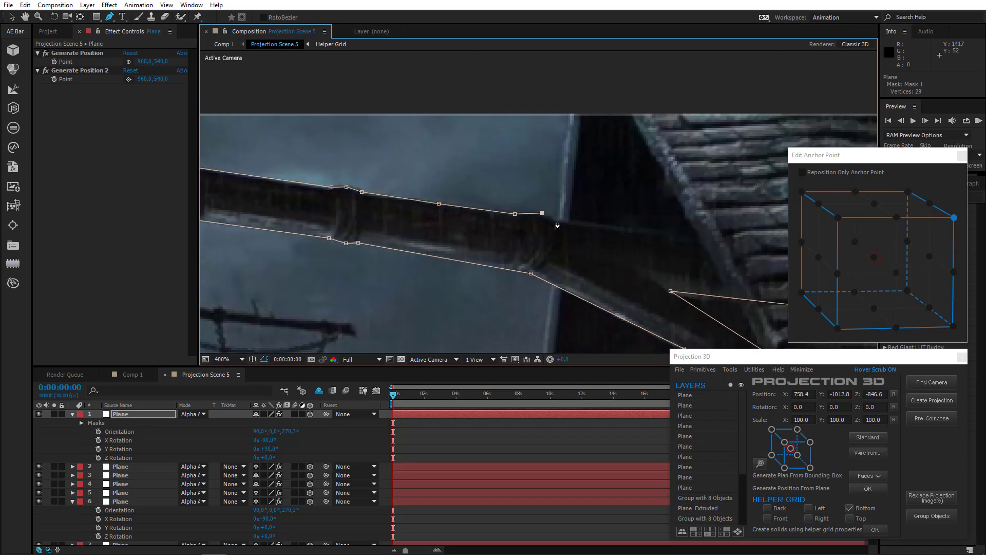
pyautogui.click(556, 221)
pyautogui.click(728, 237)
pyautogui.moveTo(728, 238); pyautogui.dragTo(474, 180)
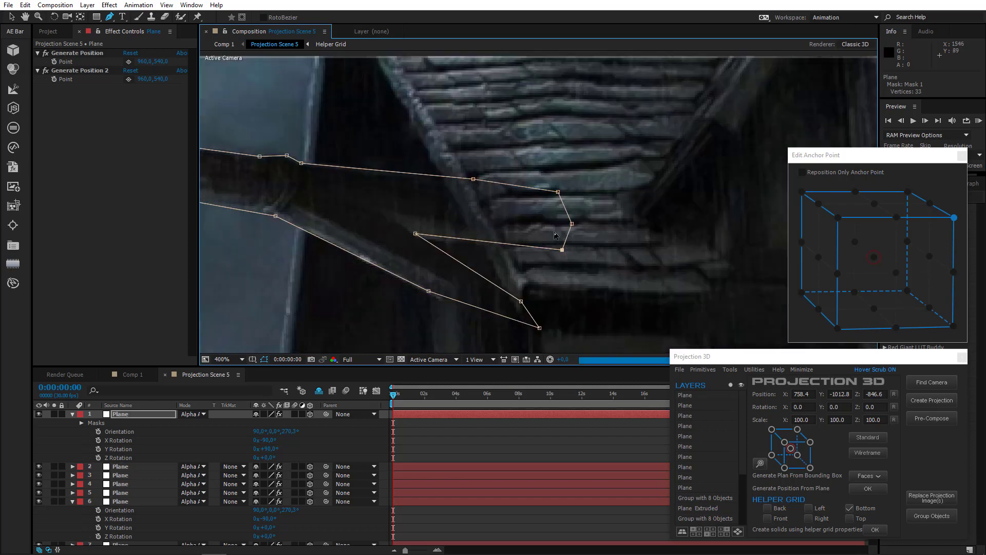
pyautogui.scroll(-2, 543, 229)
pyautogui.scroll(1, 543, 229)
pyautogui.scroll(-1, 543, 229)
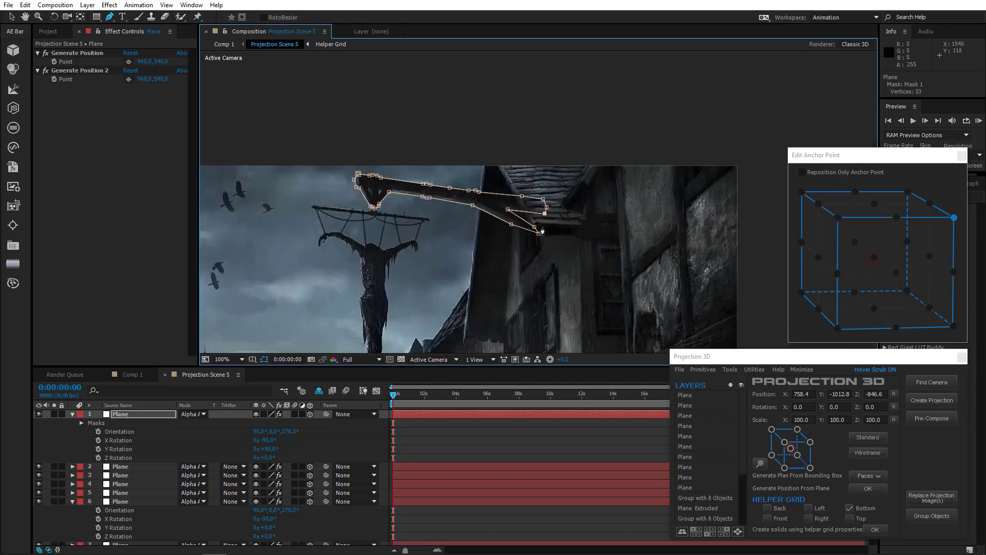
pyautogui.scroll(-1, 574, 250)
pyautogui.moveTo(486, 255); pyautogui.dragTo(534, 276)
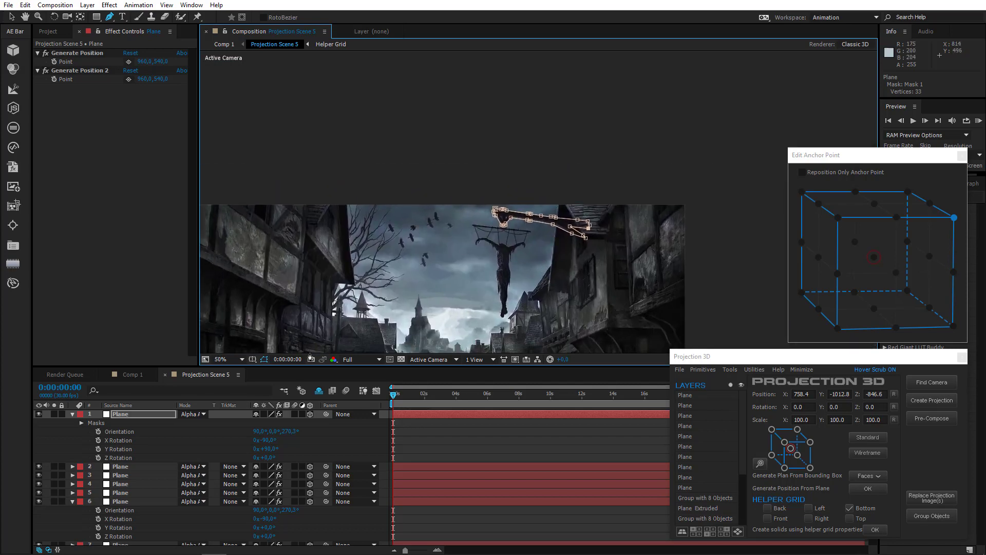
# Collapse the properties of the gallows beam plane and the house wall plane
pyautogui.click(72, 414)
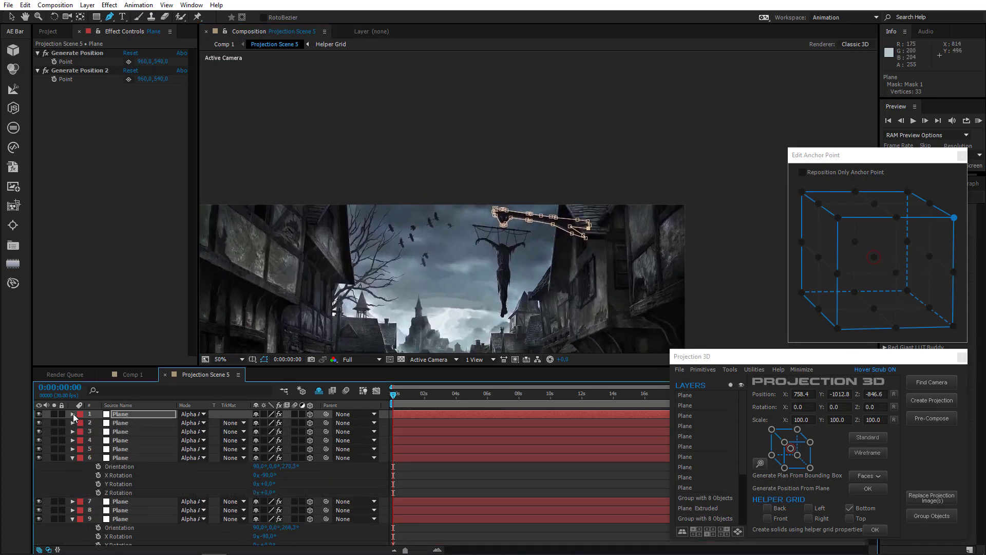
pyautogui.click(137, 459)
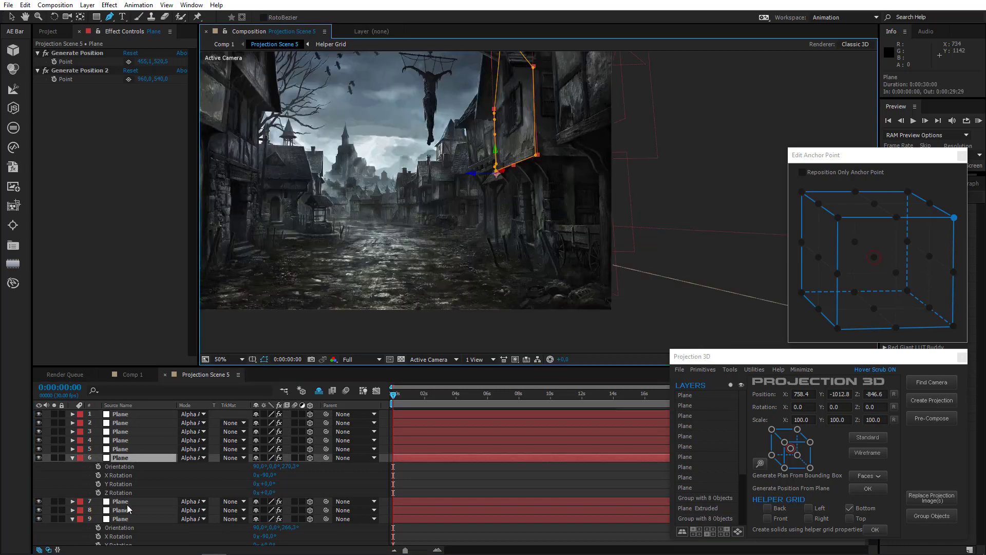
pyautogui.click(73, 457)
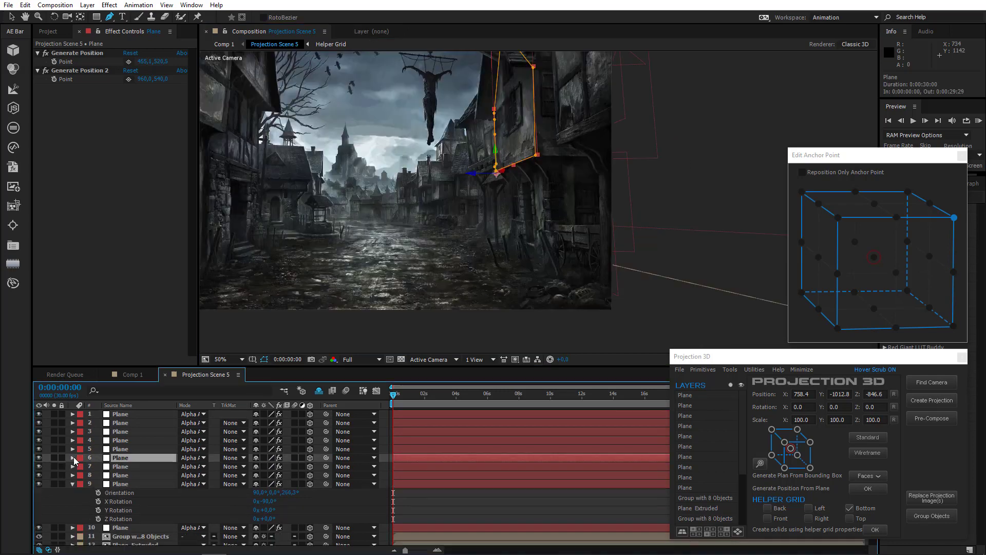
# Look through the house planes' masks and collapse the rotation properties of the lower house wall and cart plane
pyautogui.click(123, 469)
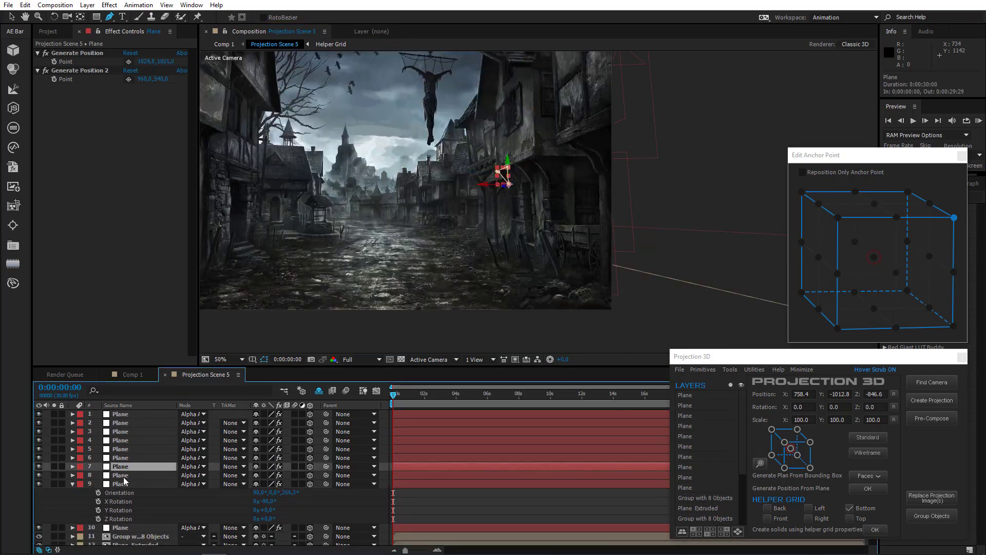
pyautogui.click(123, 477)
pyautogui.click(127, 485)
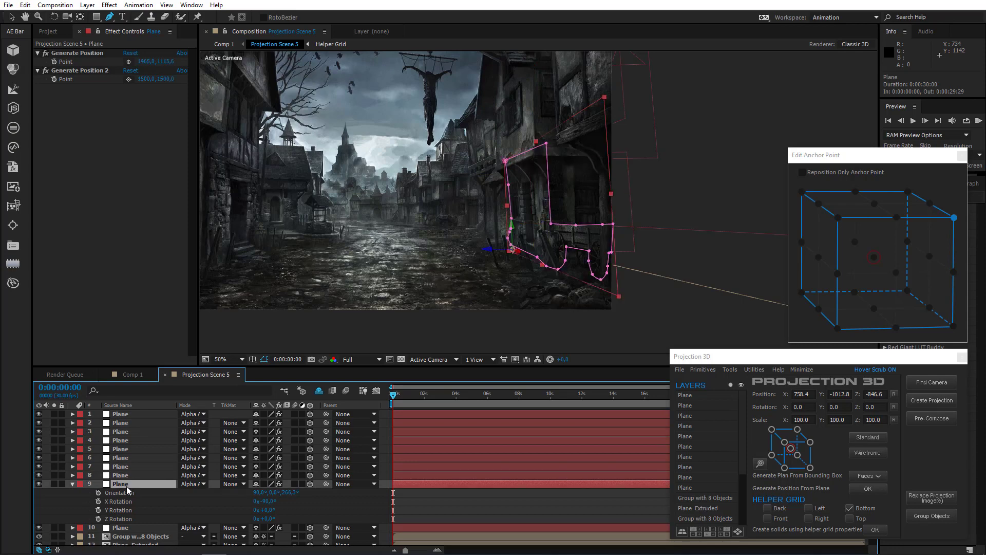
pyautogui.click(73, 484)
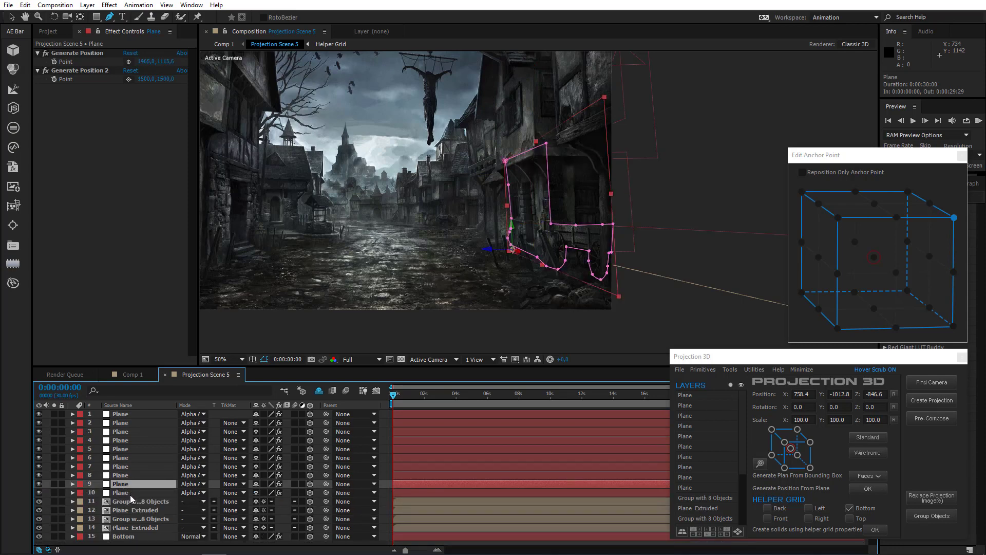
pyautogui.click(129, 493)
# Use the Bottom plane's first Generate Position point to create a new plane on the ground at the rocks beside the right-hand house
pyautogui.click(128, 536)
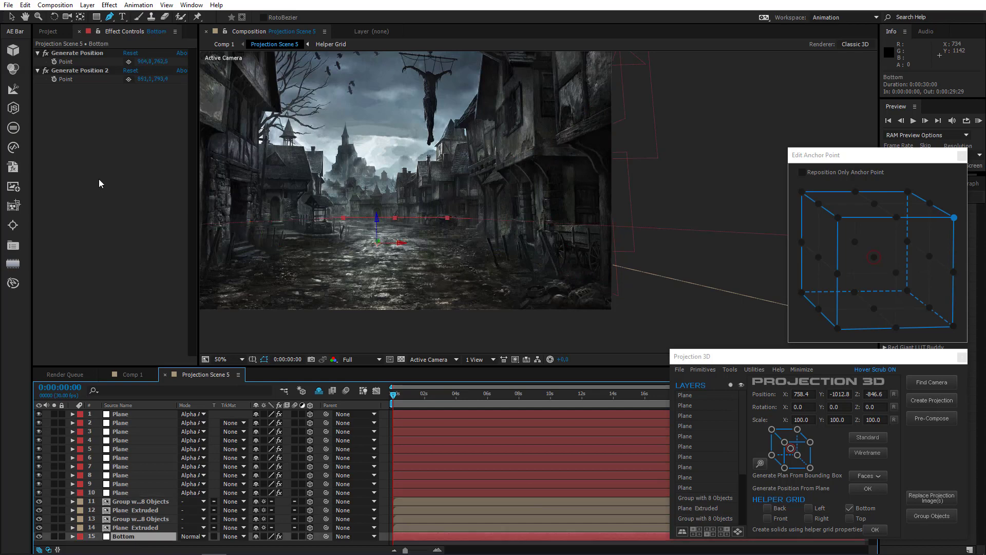
pyautogui.scroll(-2, 584, 305)
pyautogui.moveTo(583, 305); pyautogui.dragTo(475, 275)
pyautogui.scroll(2, 468, 262)
pyautogui.moveTo(384, 234); pyautogui.dragTo(467, 302)
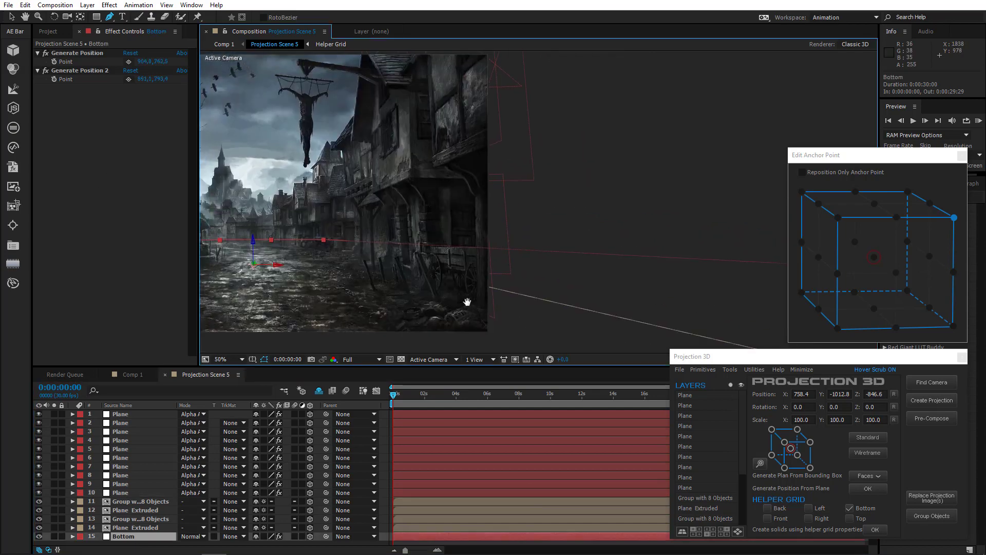
pyautogui.click(129, 61)
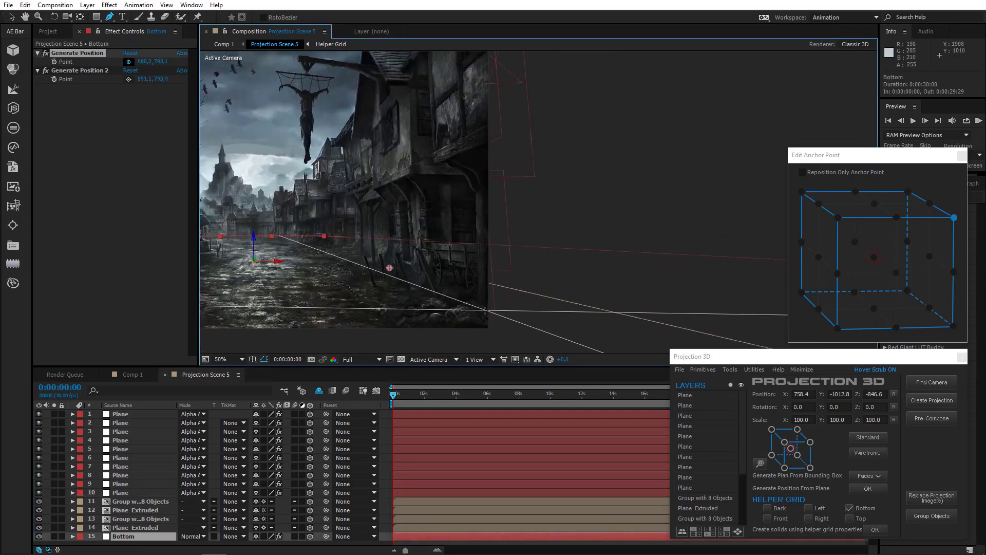
pyautogui.click(730, 369)
pyautogui.click(765, 450)
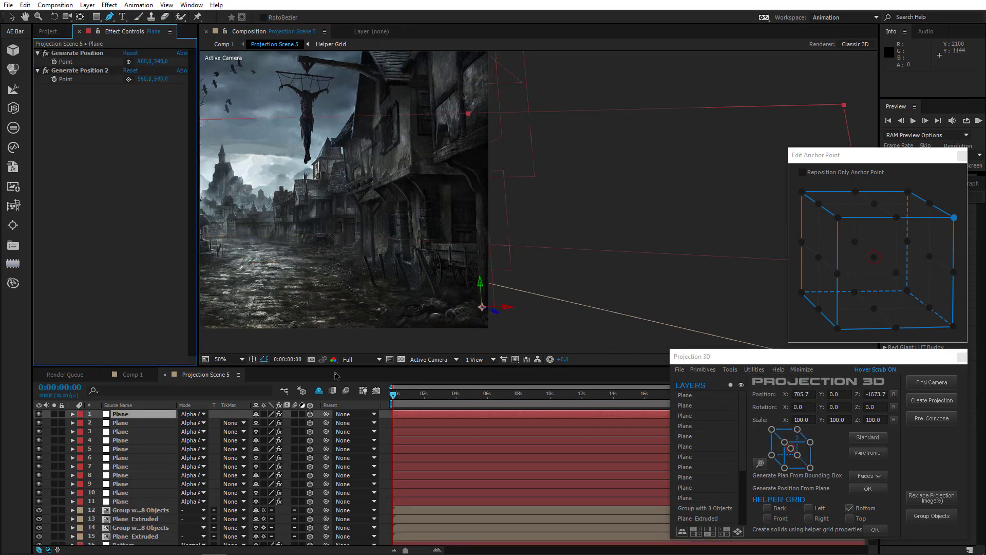
# Copy the Orientation and the X, Y and Z Rotation values from the upper house wall plane
pyautogui.click(123, 467)
pyautogui.press('r')
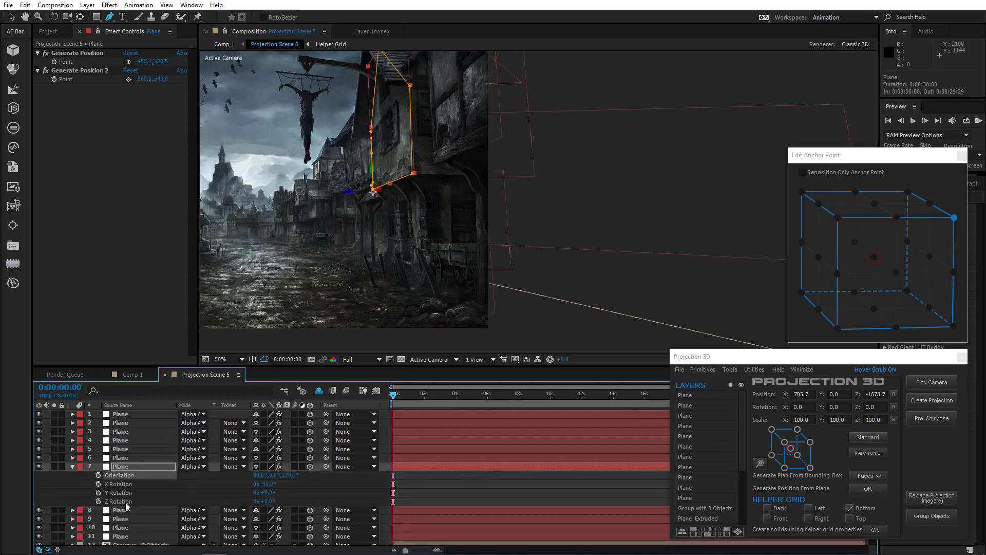
pyautogui.keyDown('shift'); pyautogui.click(126, 501); pyautogui.keyUp('shift')
pyautogui.hotkey('ctrl', 'c')
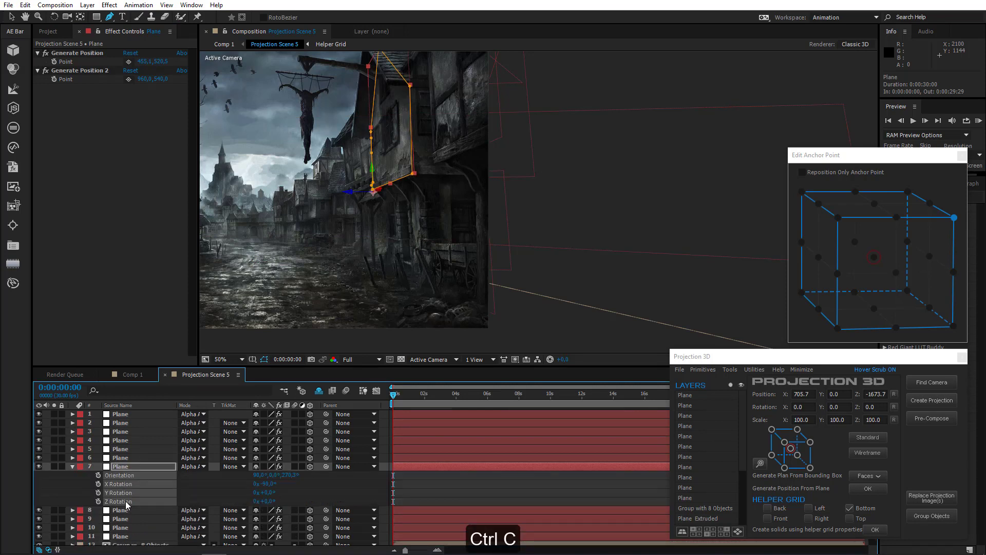
# Paste the copied orientation and X, Y and Z rotation values onto the first Plane layer
pyautogui.click(127, 536)
pyautogui.click(120, 416)
pyautogui.hotkey('ctrl', 'v')
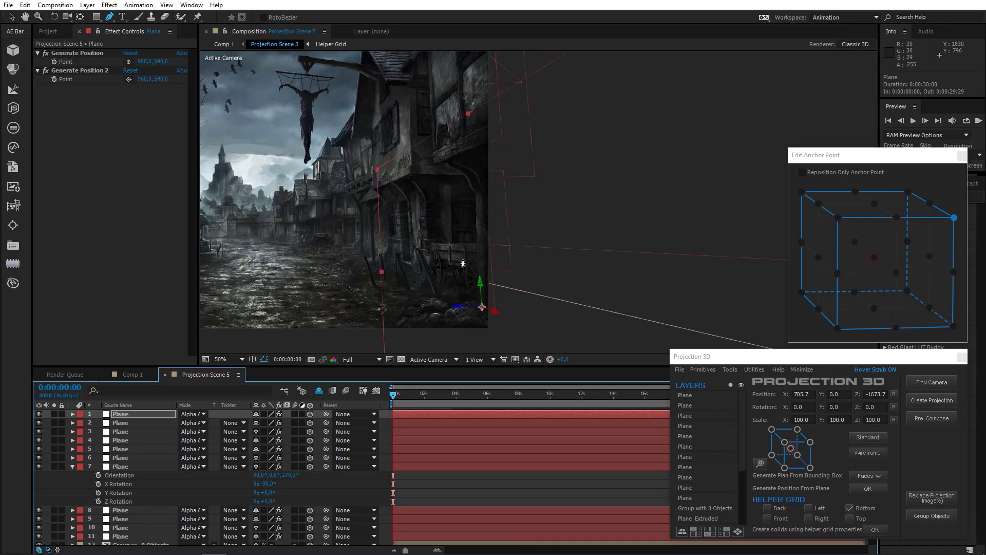
# Mask the wooden post at the image's right edge on the first Plane layer, from the ground up to the overhanging beam
pyautogui.scroll(-2, 462, 263)
pyautogui.scroll(4, 496, 290)
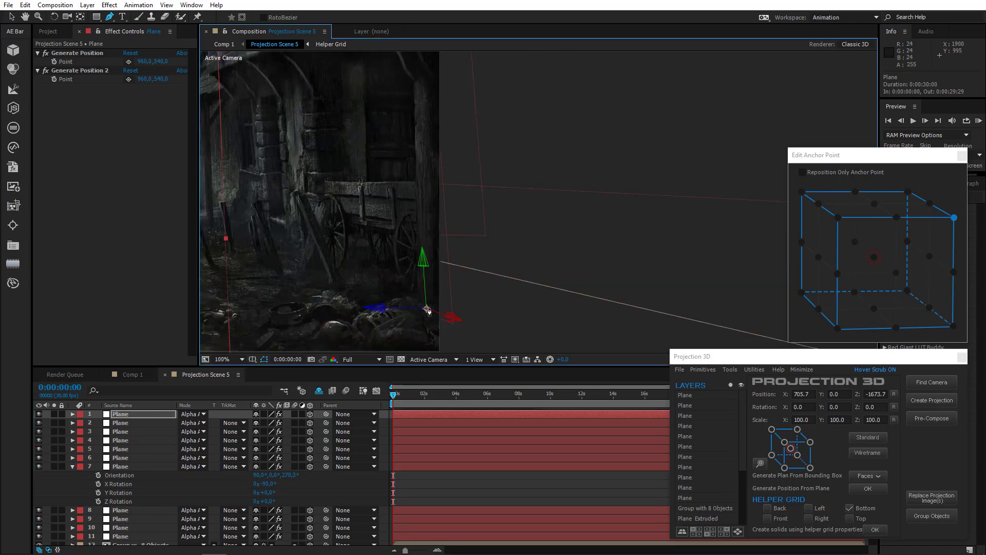
pyautogui.click(446, 310)
pyautogui.click(417, 303)
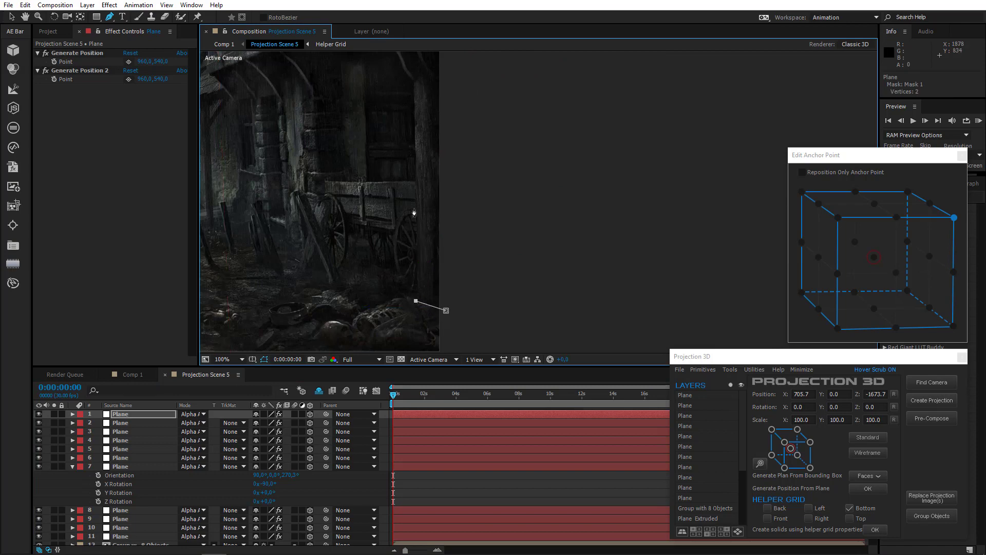
pyautogui.click(413, 84)
pyautogui.moveTo(413, 84); pyautogui.dragTo(405, 267)
pyautogui.click(398, 174)
pyautogui.click(467, 154)
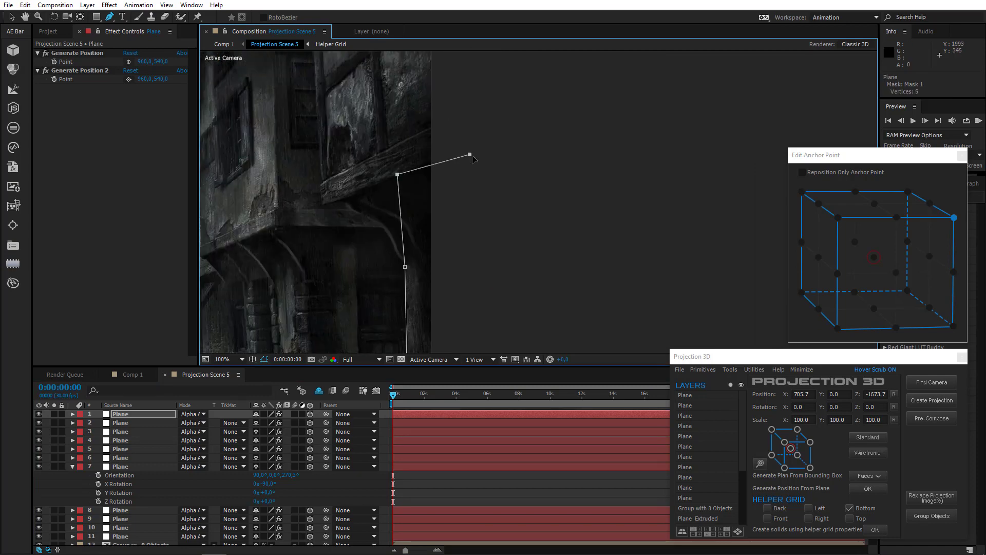
pyautogui.scroll(-5, 463, 251)
pyautogui.click(431, 261)
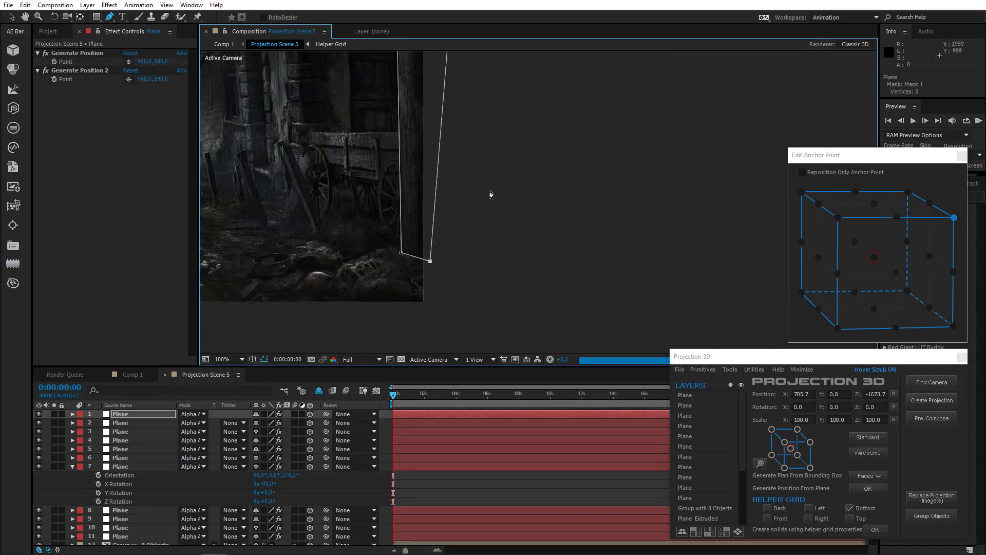
# Place the Generate Position point where the curved bracket meets the wooden post and generate a plane from that point
pyautogui.scroll(-2, 443, 208)
pyautogui.moveTo(481, 185); pyautogui.dragTo(446, 218)
pyautogui.scroll(3, 470, 213)
pyautogui.click(129, 63)
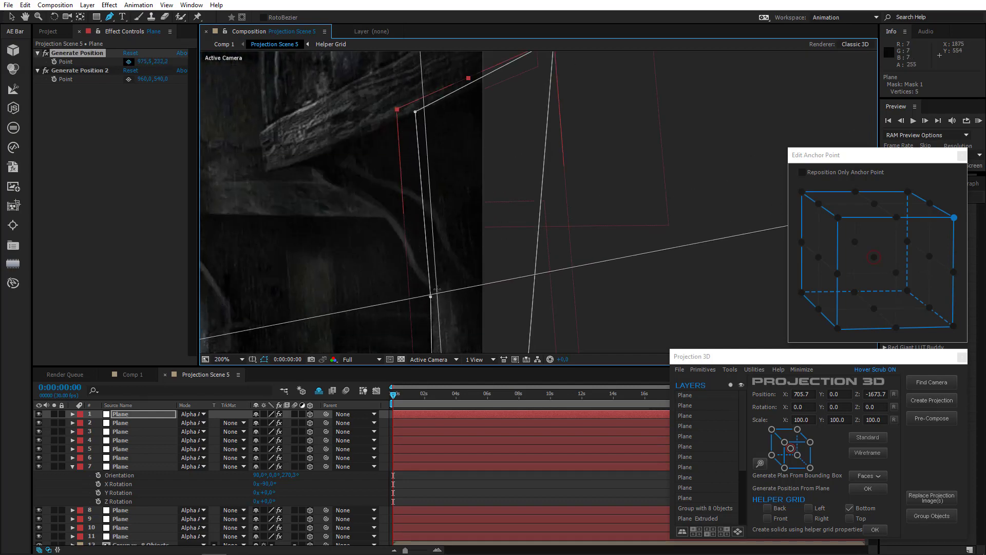
pyautogui.click(431, 294)
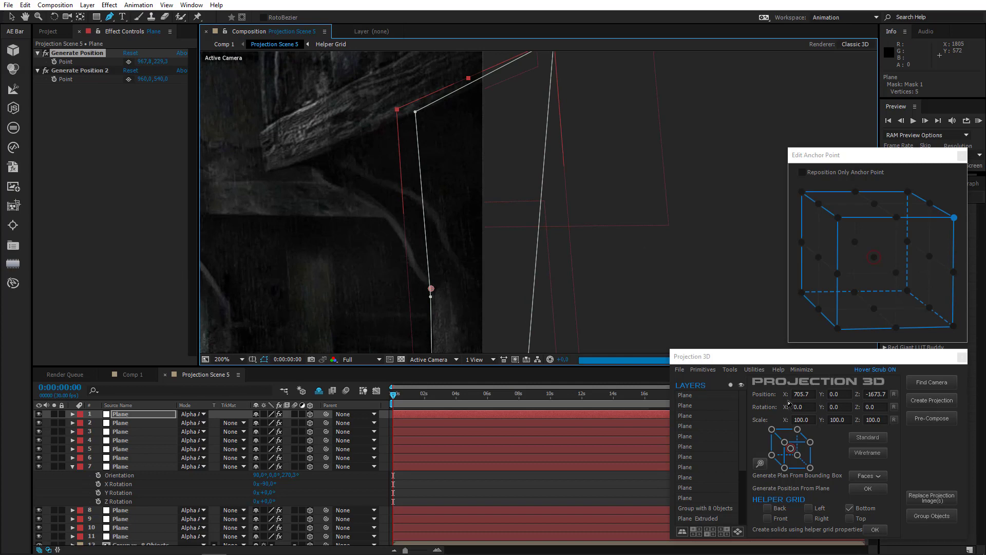
pyautogui.click(729, 370)
pyautogui.click(761, 450)
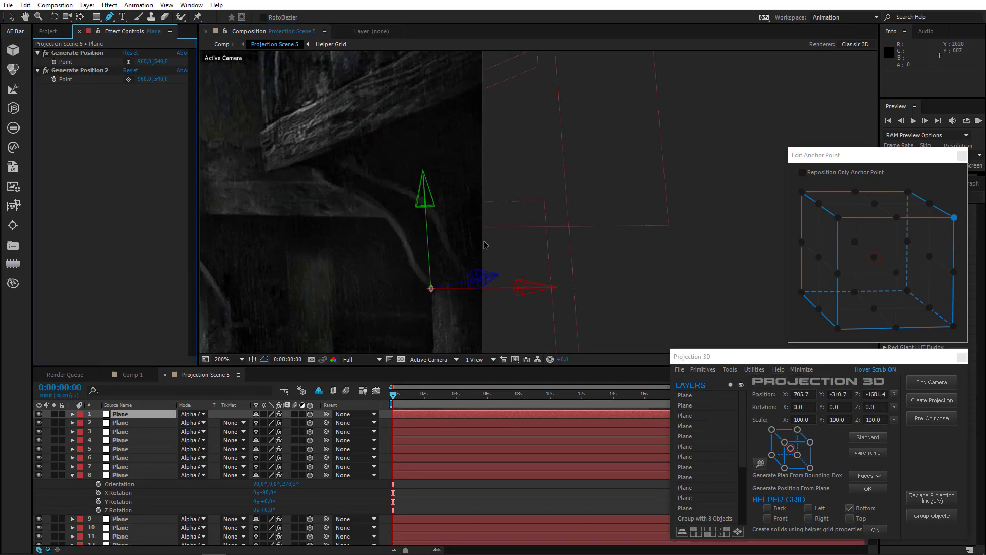
# Copy the orientation and X, Y and Z rotation from the post's Plane layer and paste them onto the new first Plane layer
pyautogui.press(',')
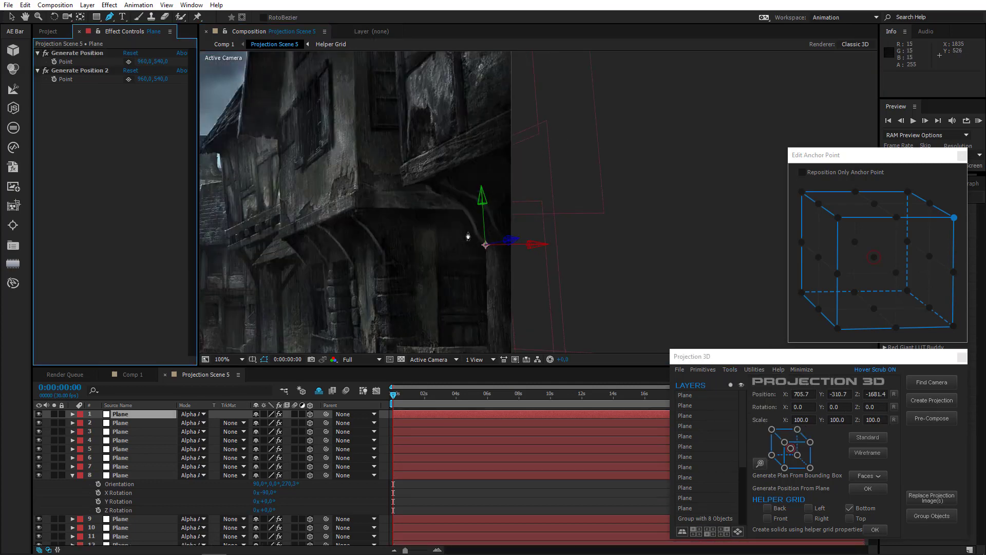
pyautogui.scroll(-2, 468, 236)
pyautogui.click(127, 415)
pyautogui.click(126, 424)
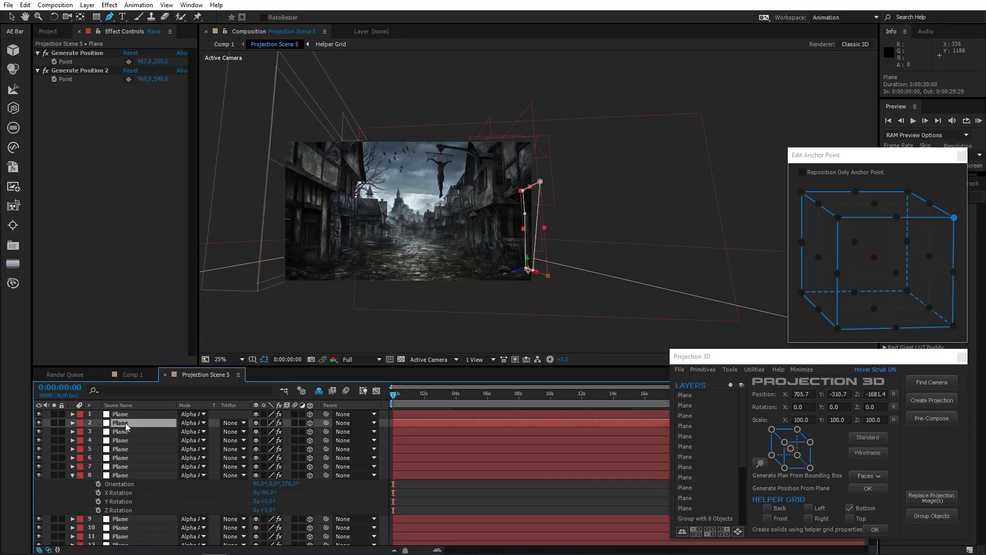
pyautogui.press('r')
pyautogui.click(123, 435)
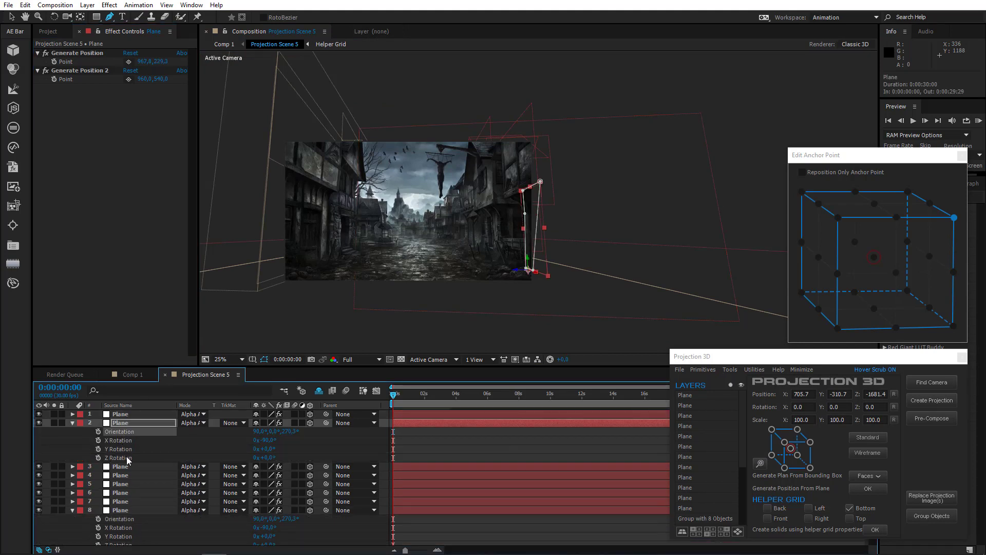
pyautogui.keyDown('shift'); pyautogui.click(127, 458); pyautogui.keyUp('shift')
pyautogui.hotkey('ctrl', 'c')
pyautogui.click(122, 415)
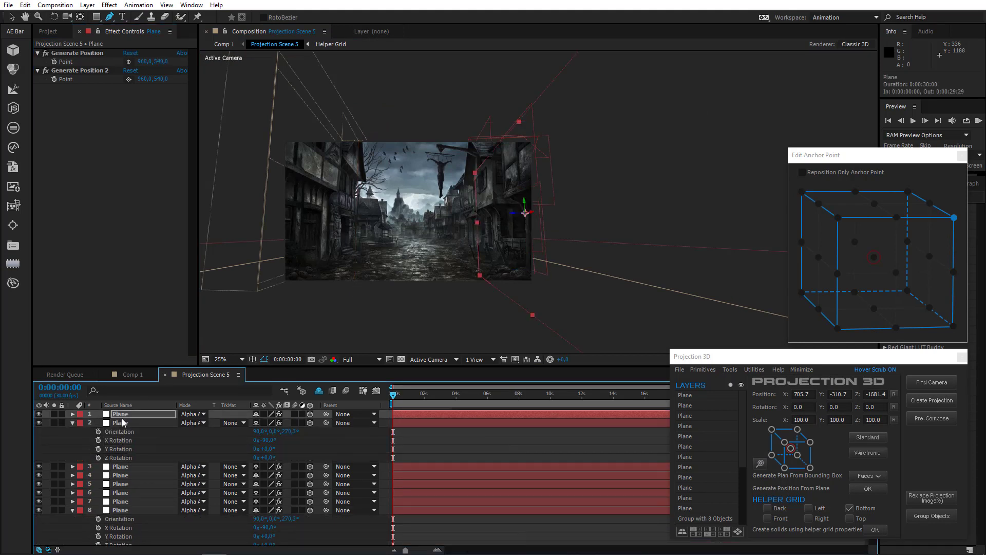
pyautogui.hotkey('ctrl', 'v')
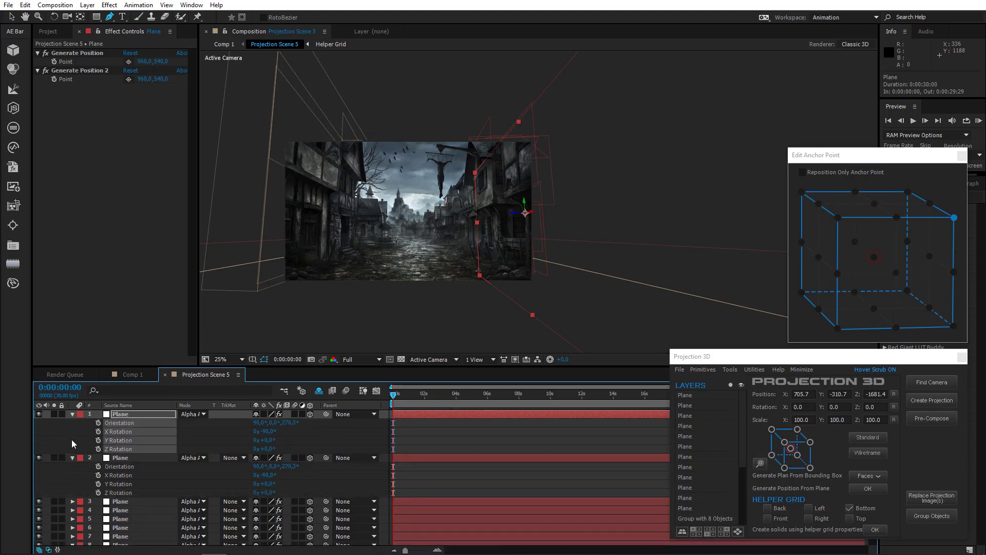
# Set the Y Rotation of the first Plane layer to 90°
pyautogui.click(265, 440)
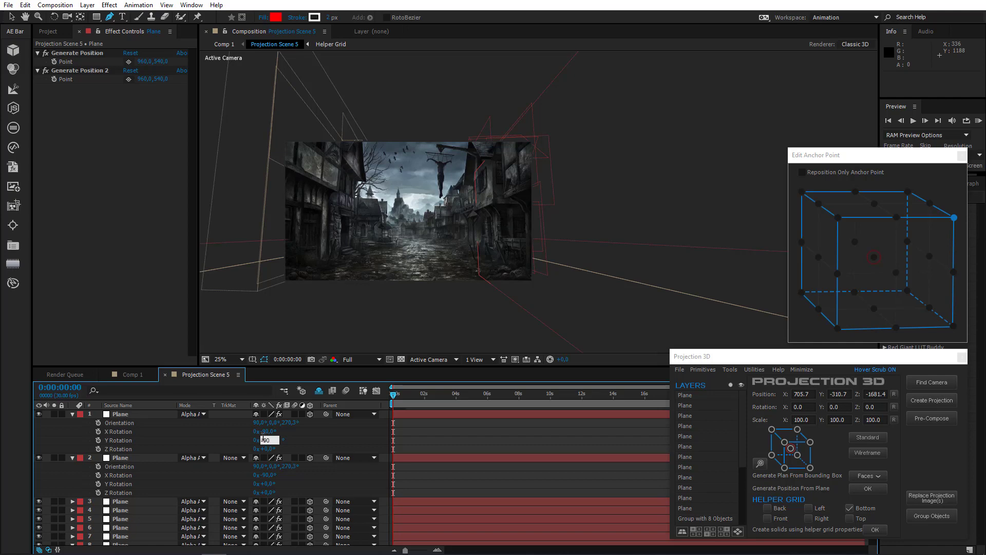
pyautogui.write('90')
pyautogui.press('Return')
# Draw a closed Pen mask around the curved bracket between the wooden post and the overhanging beam on the first Plane layer
pyautogui.click(110, 17)
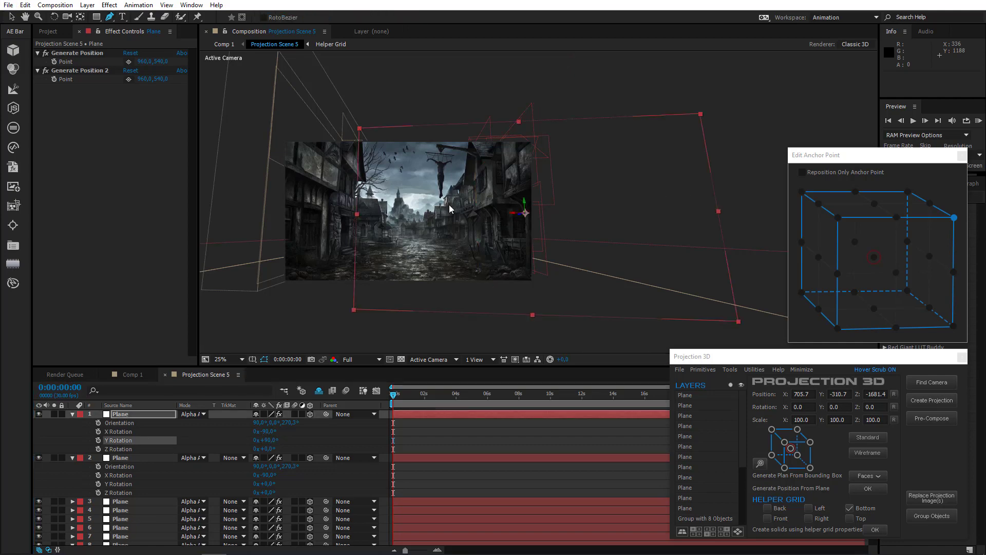
pyautogui.scroll(3, 535, 242)
pyautogui.click(487, 247)
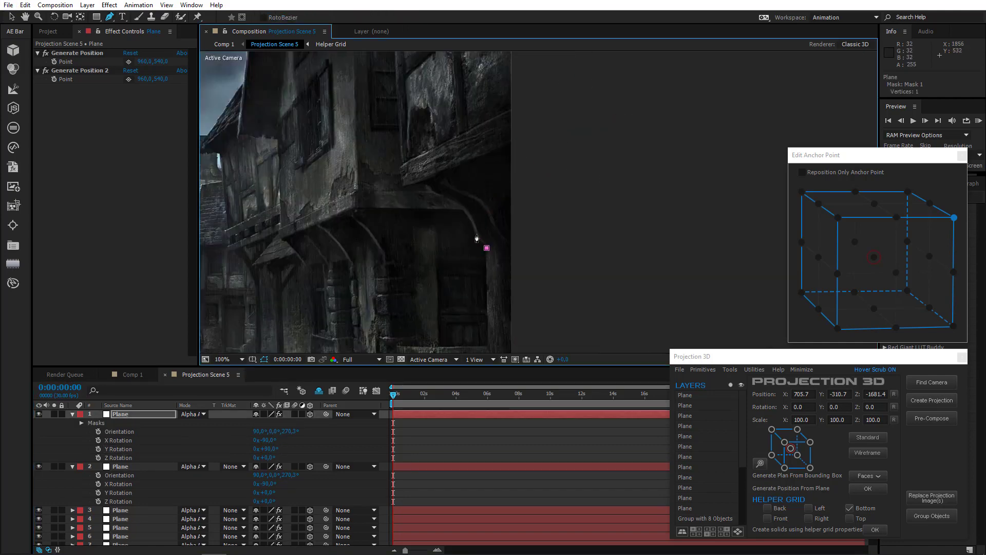
pyautogui.click(477, 234)
pyautogui.scroll(1, 476, 233)
pyautogui.moveTo(546, 198); pyautogui.dragTo(537, 190)
pyautogui.click(490, 165)
pyautogui.click(458, 136)
pyautogui.click(457, 124)
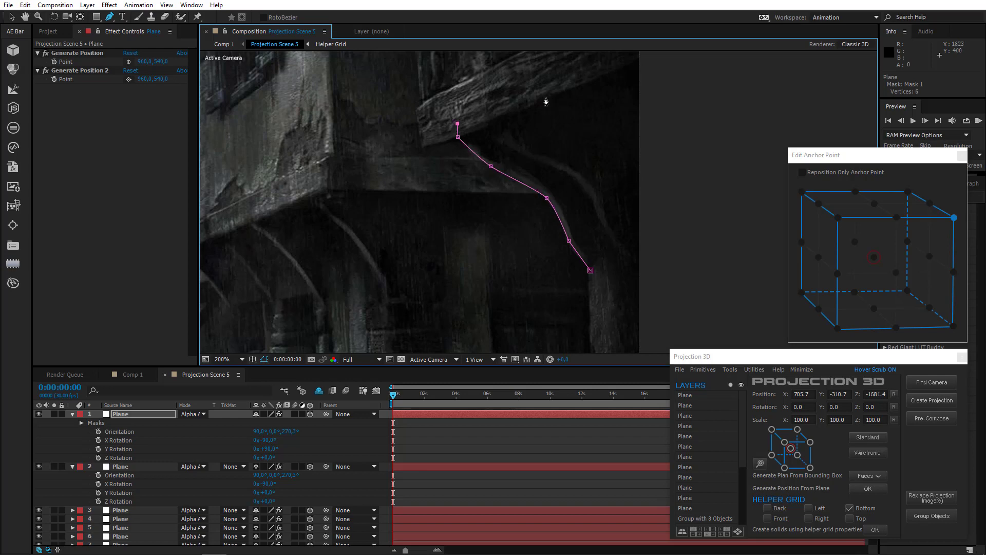
pyautogui.click(611, 63)
pyautogui.click(634, 258)
pyautogui.click(590, 270)
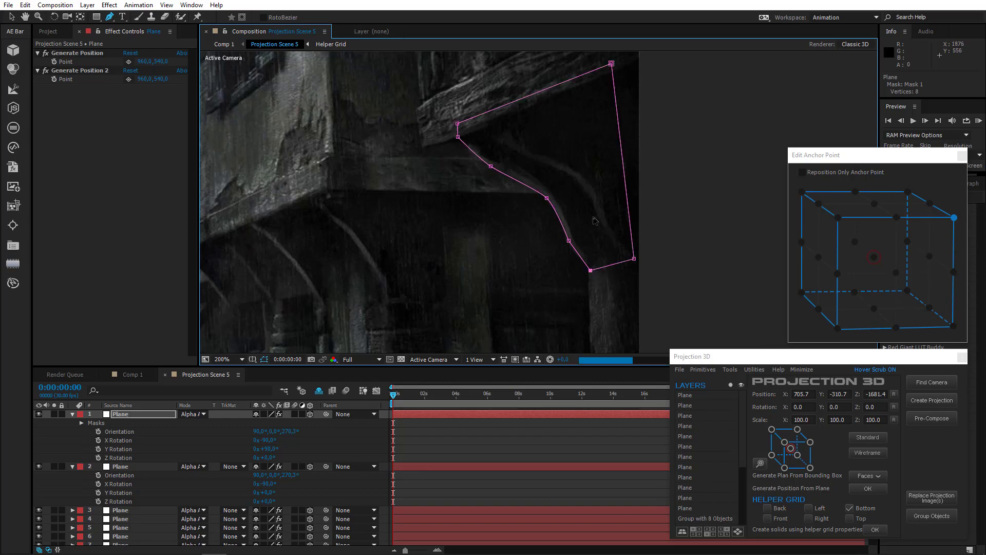
# Place the Generate Position point on the bracket mask's corner beneath the beam's inner end and generate a plane from that point
pyautogui.press(',')
pyautogui.press(',')
pyautogui.press(',')
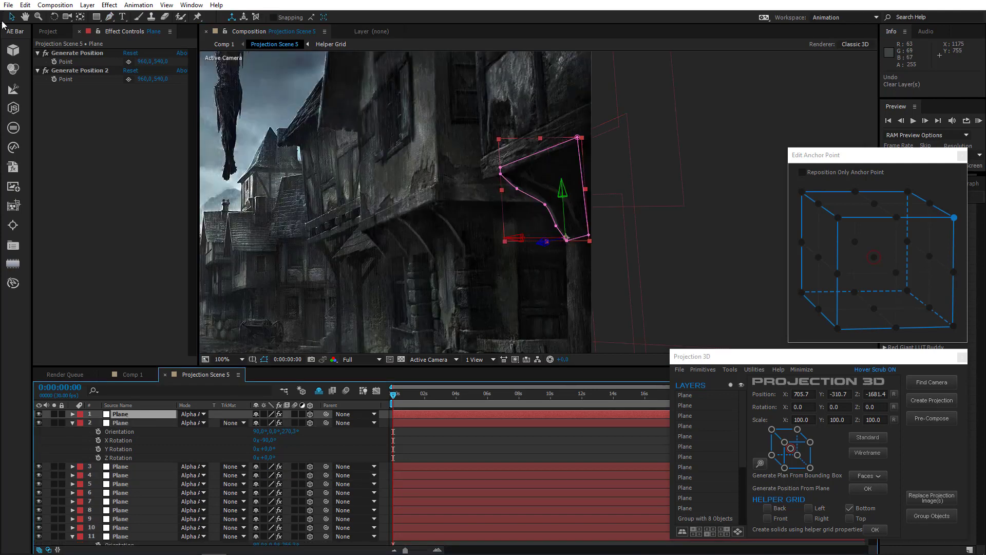
pyautogui.click(128, 62)
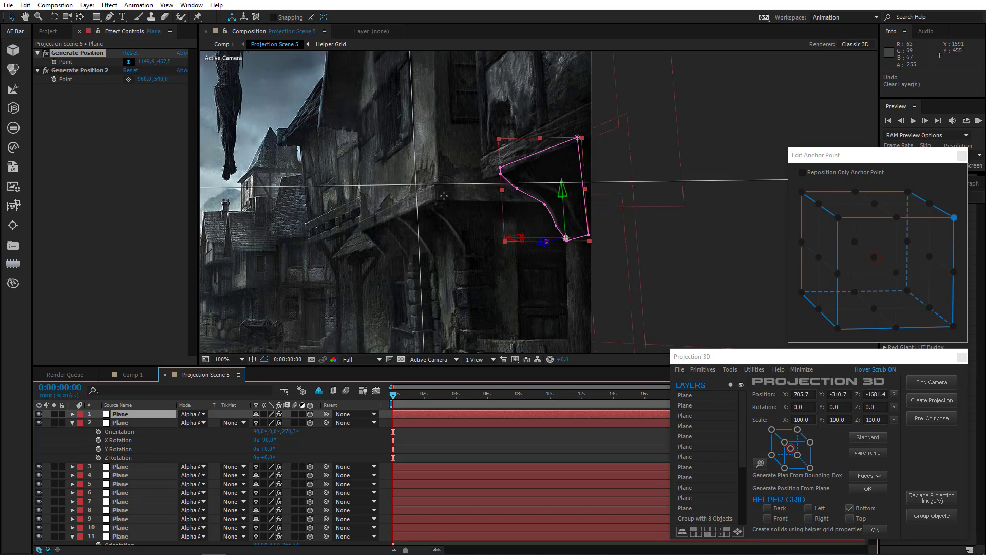
pyautogui.click(501, 174)
pyautogui.click(501, 174)
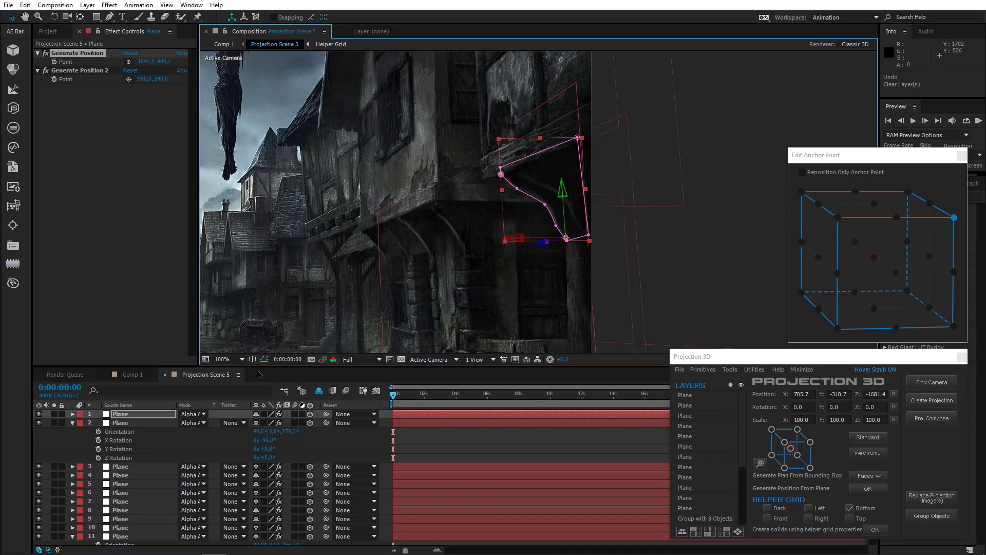
pyautogui.click(728, 370)
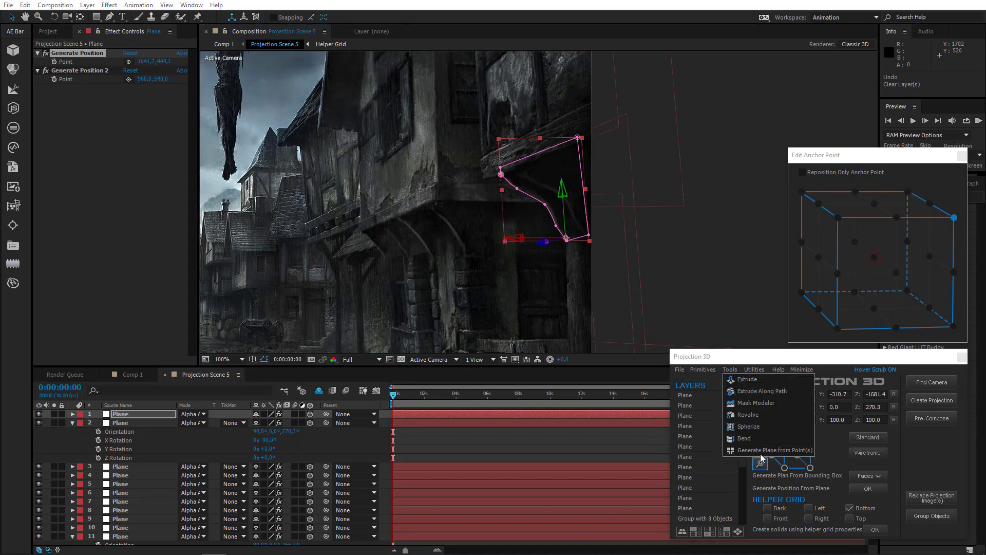
pyautogui.click(741, 451)
# Copy the orientation and X, Y and Z rotation from the upper house wall's Plane layer onto the new first Plane layer
pyautogui.click(134, 432)
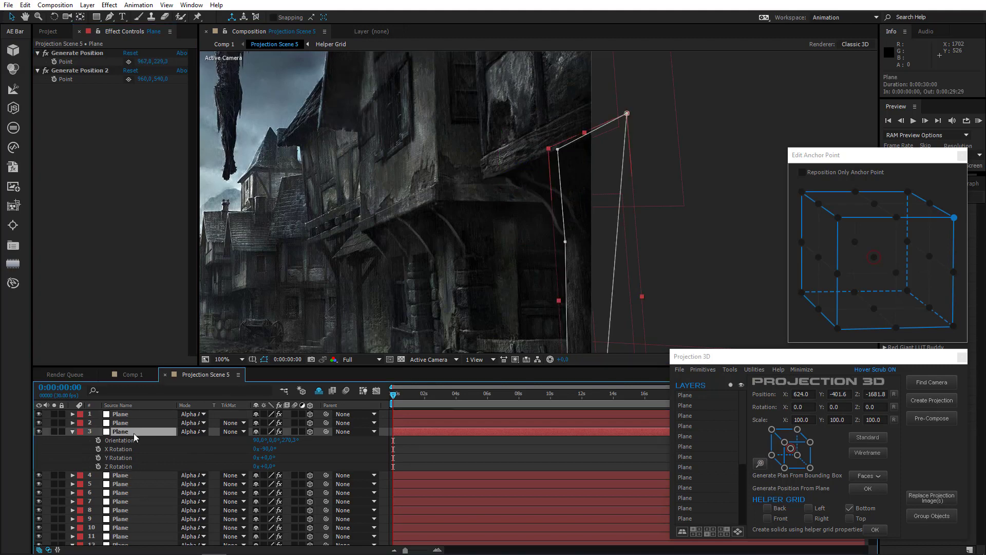
pyautogui.click(117, 426)
pyautogui.scroll(-1, 119, 477)
pyautogui.click(119, 492)
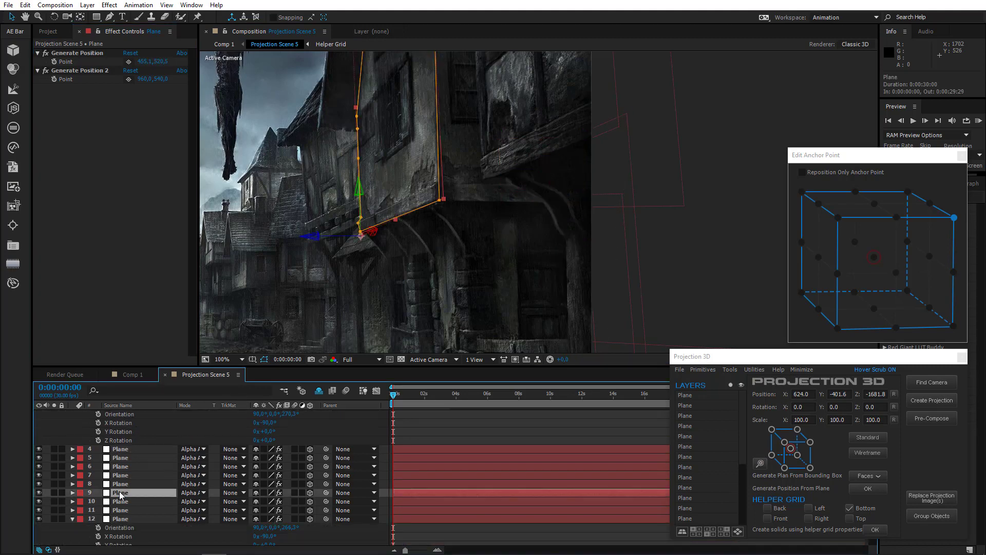
pyautogui.press('r')
pyautogui.click(121, 502)
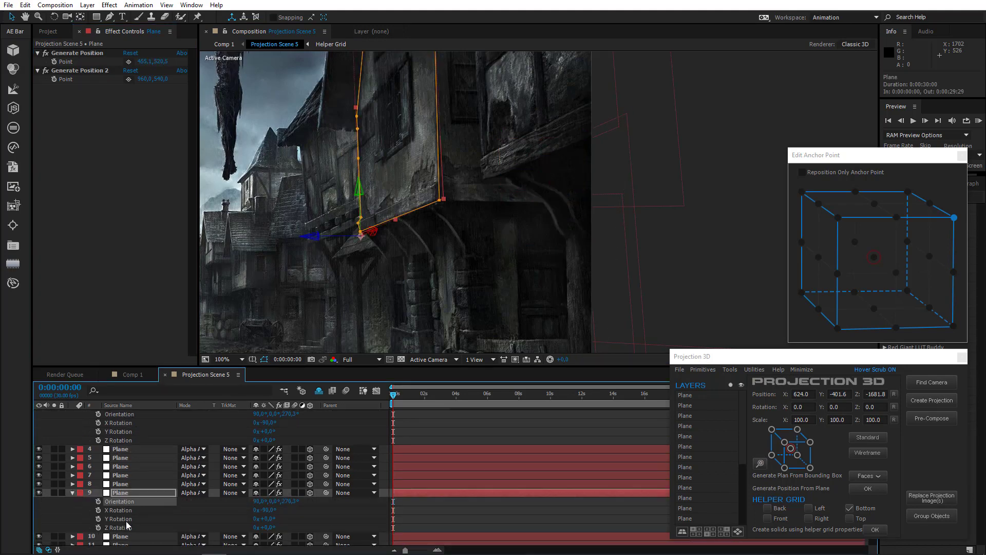
pyautogui.keyDown('shift'); pyautogui.click(126, 528); pyautogui.keyUp('shift')
pyautogui.scroll(1, 128, 483)
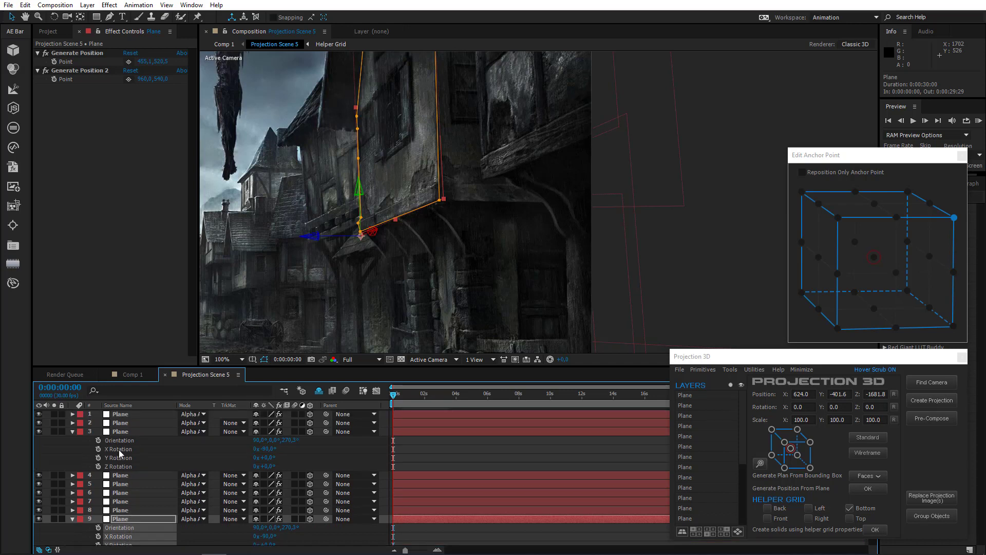
pyautogui.click(126, 415)
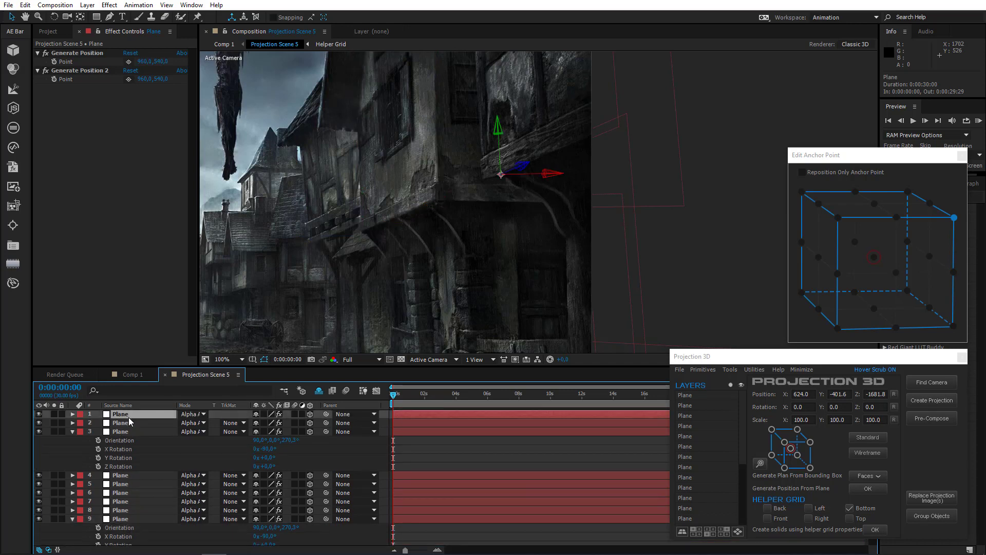
pyautogui.hotkey('ctrl', 'v')
# Start a Pen mask on the first Plane layer, tracing the overhanging storey's inner edge from the beam upward and around its outer side
pyautogui.scroll(-2, 511, 202)
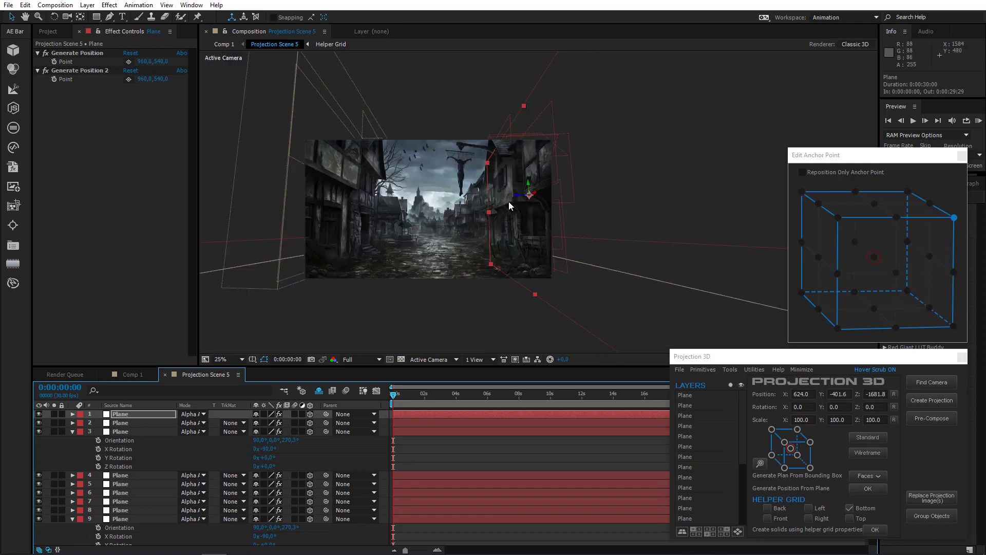
pyautogui.scroll(1, 508, 202)
pyautogui.moveTo(507, 202); pyautogui.dragTo(460, 239)
pyautogui.press('g')
pyautogui.press('.')
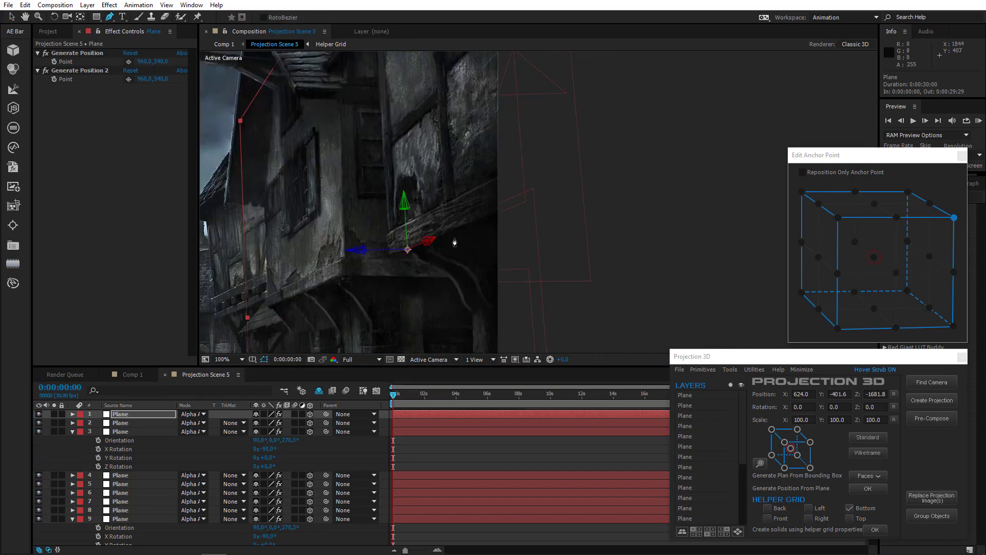
pyautogui.click(389, 254)
pyautogui.scroll(1, 392, 233)
pyautogui.click(531, 199)
pyautogui.scroll(-1, 532, 201)
pyautogui.moveTo(532, 201); pyautogui.dragTo(493, 330)
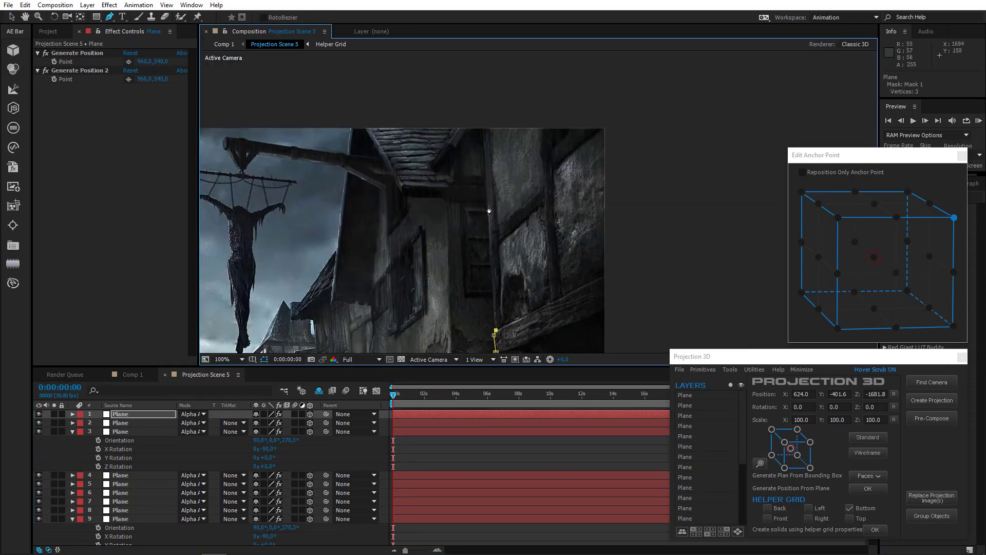
pyautogui.click(487, 202)
pyautogui.click(480, 116)
pyautogui.click(641, 74)
pyautogui.click(628, 308)
# Trace the mask along the overhanging beam's lower edge and close it at the starting point
pyautogui.press('.')
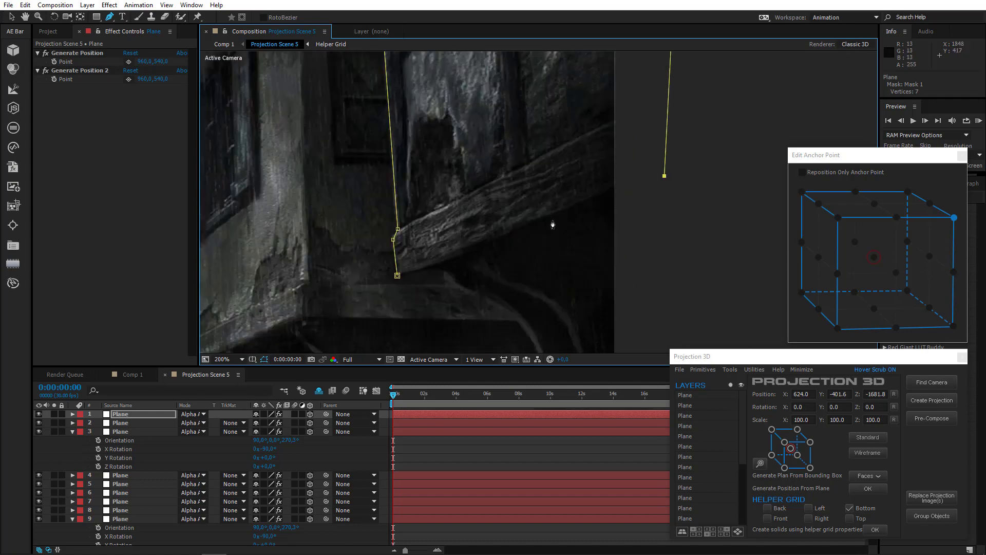
pyautogui.click(560, 211)
pyautogui.click(489, 245)
pyautogui.click(419, 272)
pyautogui.click(397, 275)
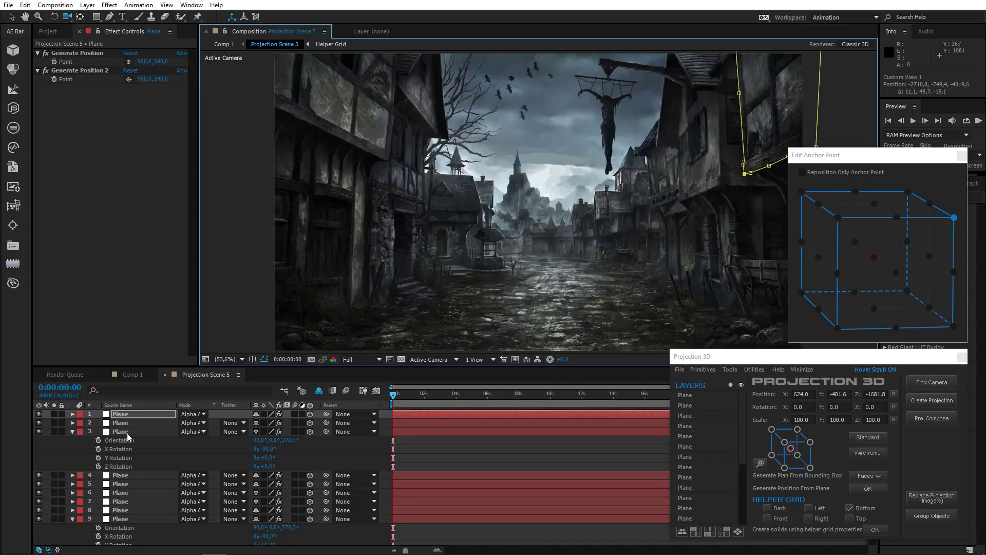
# Switch to the Selection tool and collapse the rotation properties of the third and eighth Plane layers
pyautogui.click(127, 433)
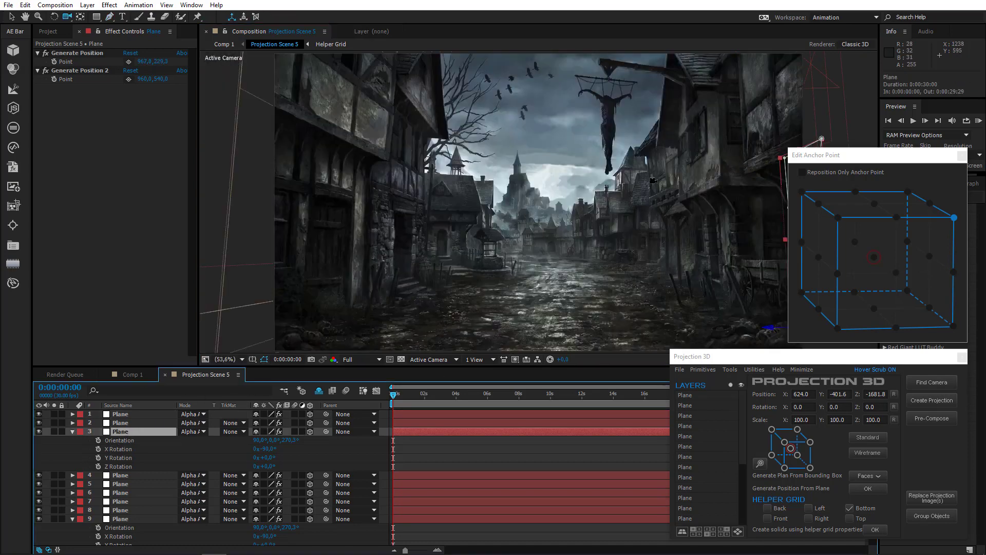
pyautogui.click(10, 18)
pyautogui.moveTo(430, 243); pyautogui.dragTo(269, 244)
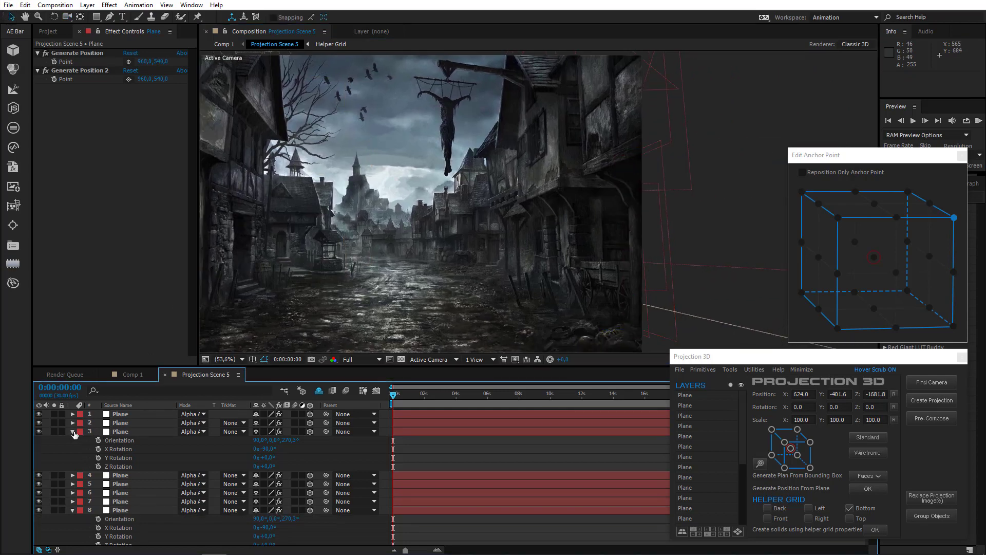
pyautogui.click(72, 432)
pyautogui.click(72, 474)
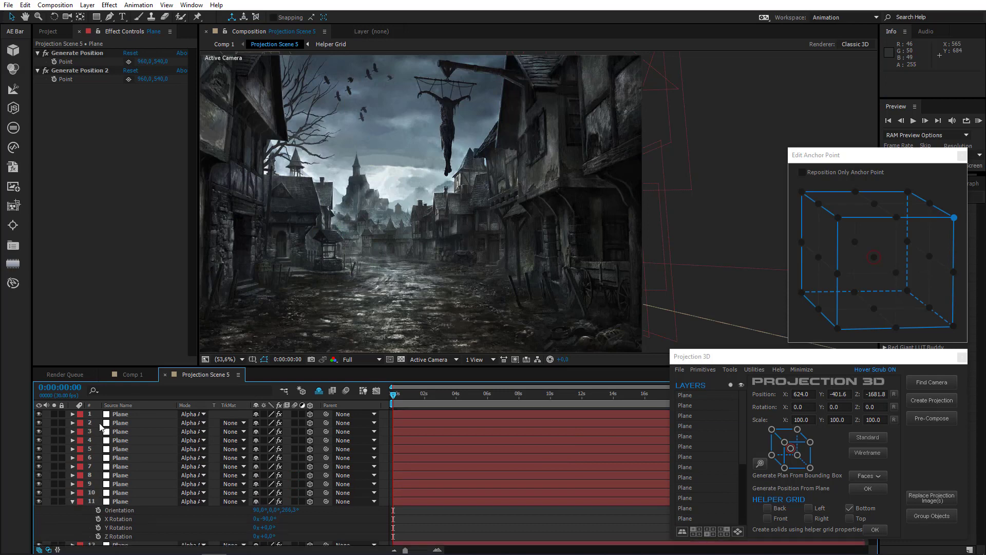
# Collapse the eleventh Plane layer's rotation properties and check which house parts the individual Plane layers cover
pyautogui.click(125, 414)
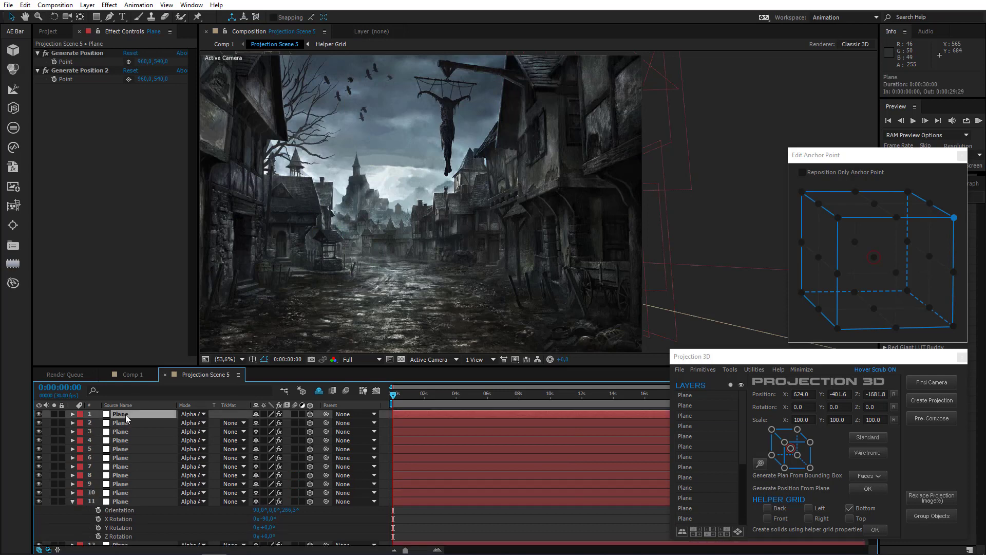
pyautogui.click(72, 501)
pyautogui.click(122, 509)
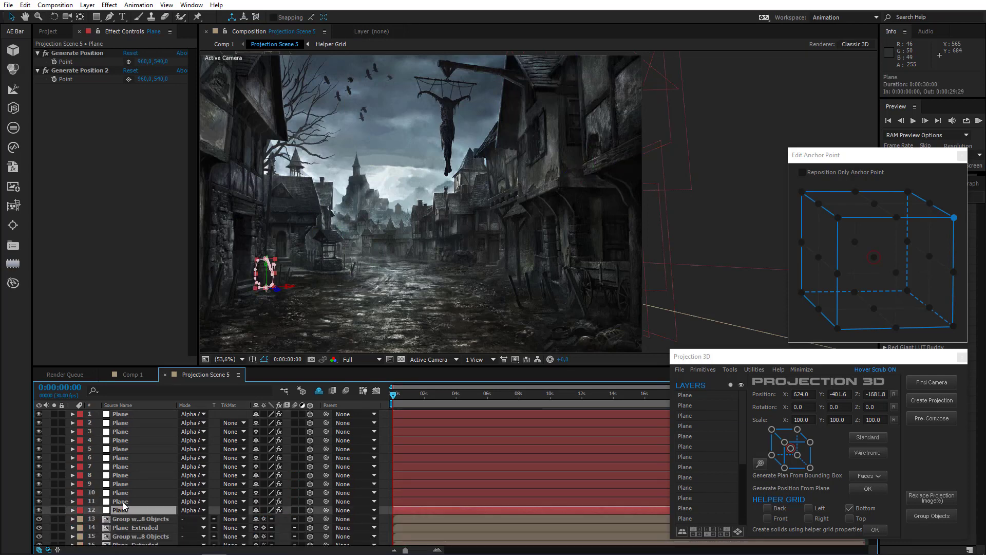
pyautogui.click(124, 502)
pyautogui.click(123, 492)
pyautogui.click(127, 483)
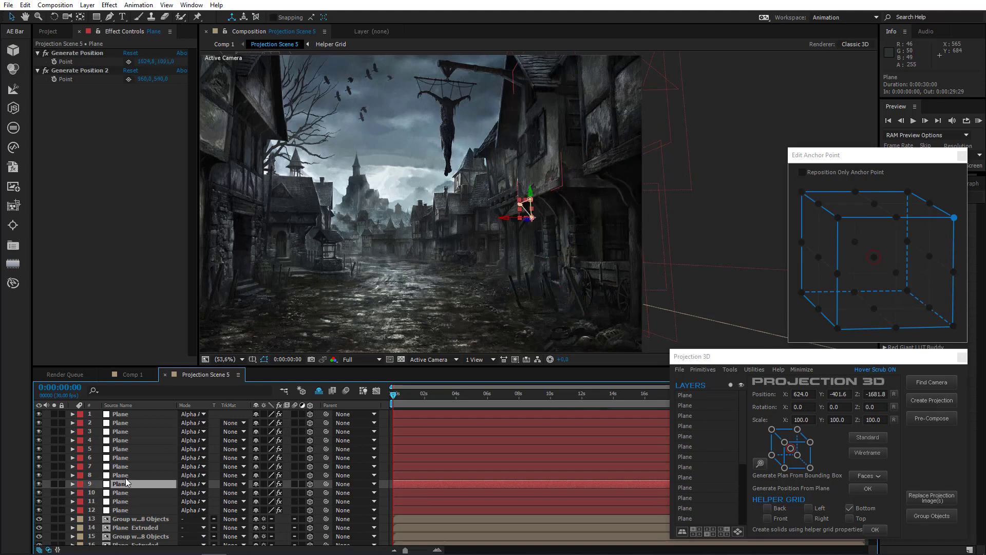
pyautogui.click(122, 414)
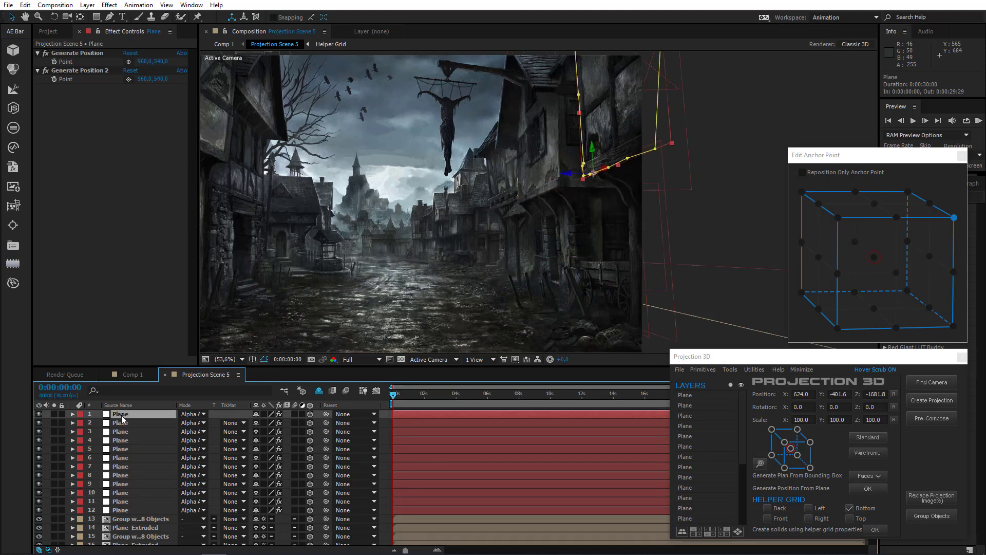
# Place the Bottom layer's Generate Position point on the ground under the wooden cart's hidden wheel and generate a plane from that position
pyautogui.scroll(-1, 126, 532)
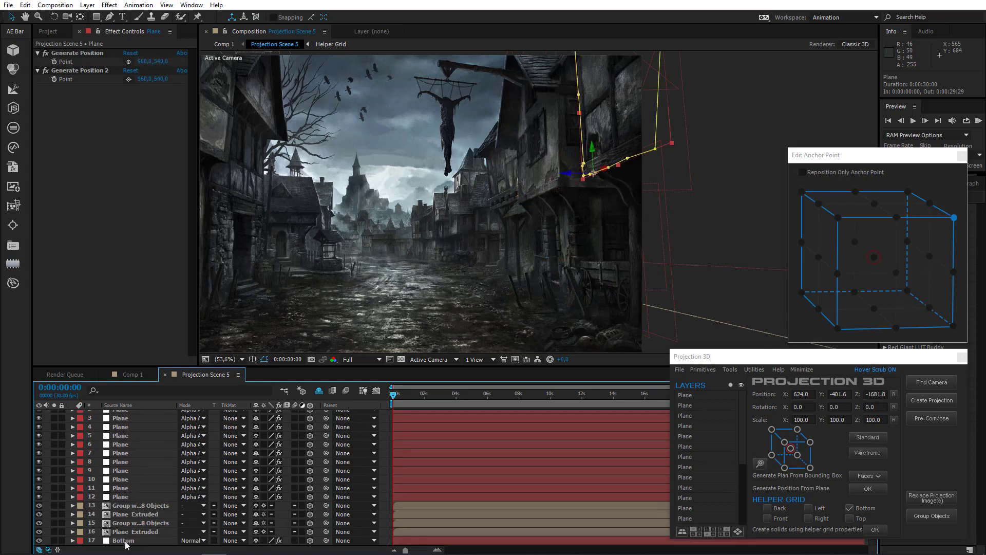
pyautogui.click(125, 543)
pyautogui.moveTo(517, 310); pyautogui.dragTo(401, 273)
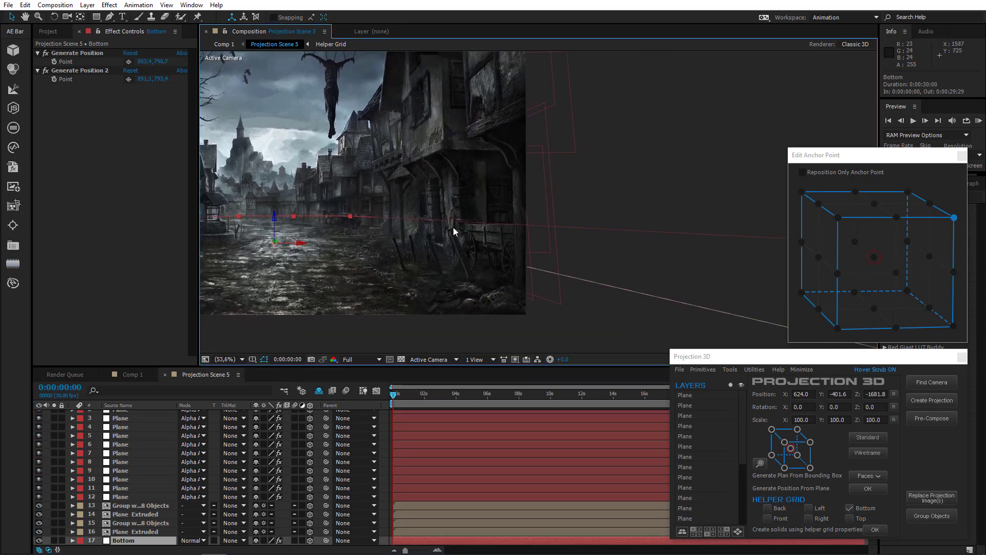
pyautogui.scroll(5, 453, 227)
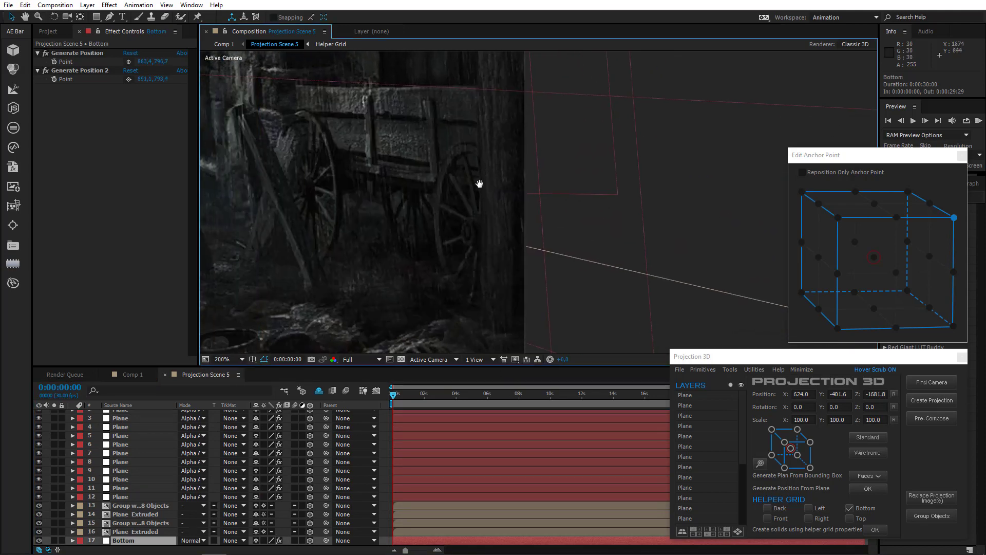
pyautogui.click(129, 61)
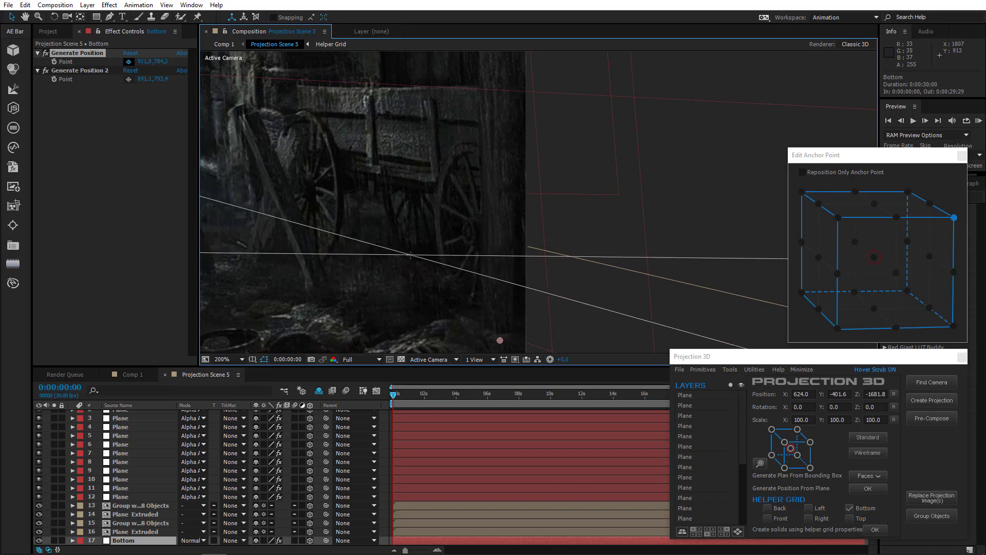
pyautogui.click(414, 257)
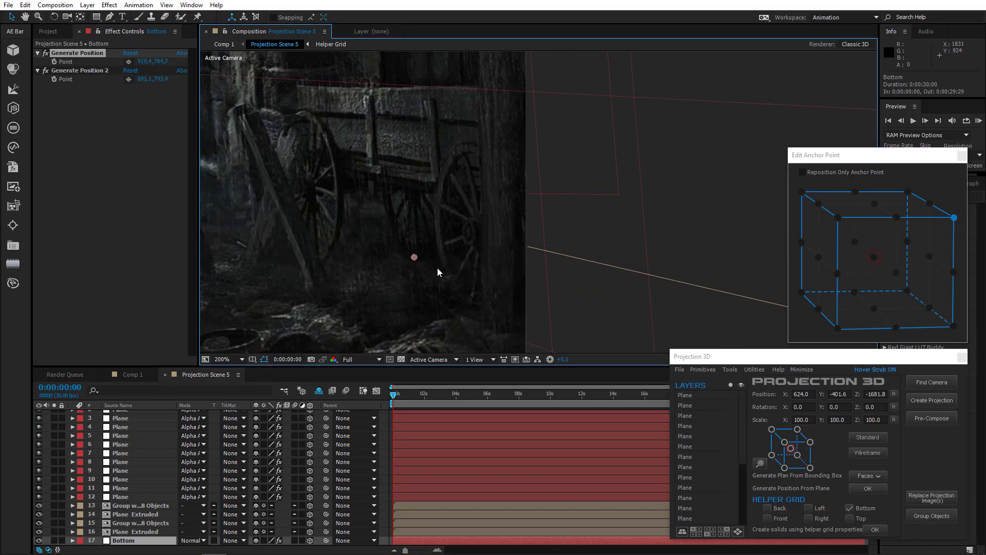
pyautogui.click(729, 369)
pyautogui.click(750, 453)
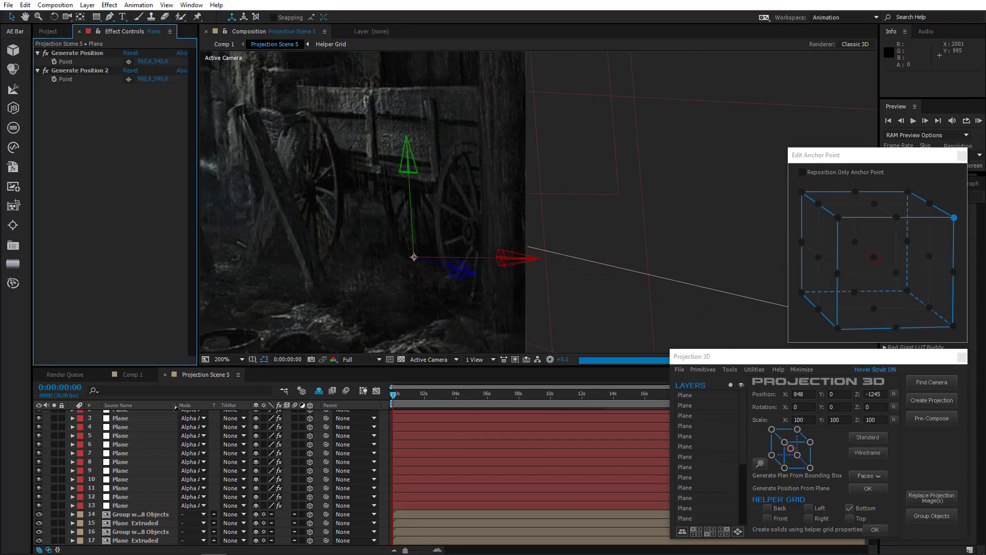
# Copy the orientation and X, Y and Z rotation from the twelfth Plane layer, masked around the cart, onto the new first Plane layer
pyautogui.click(122, 497)
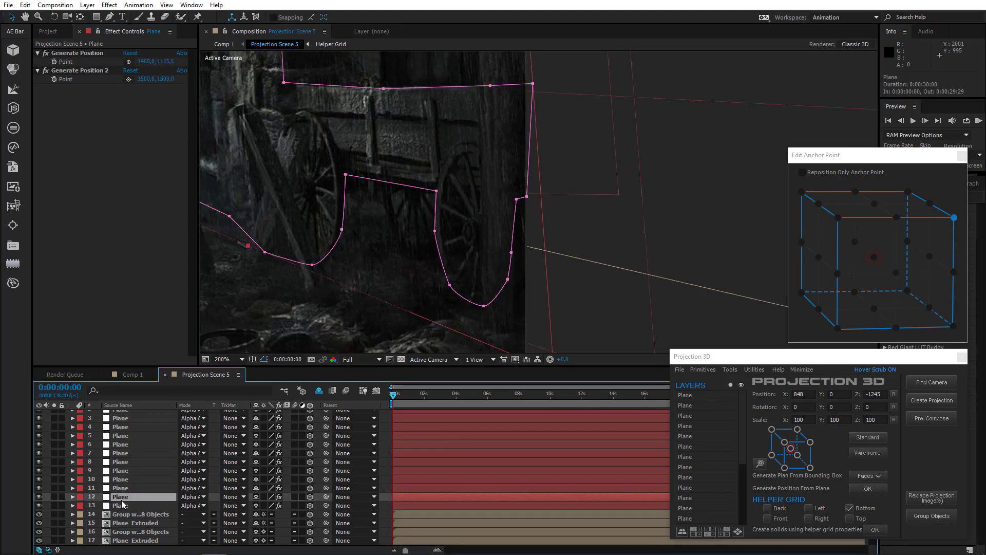
pyautogui.press('r')
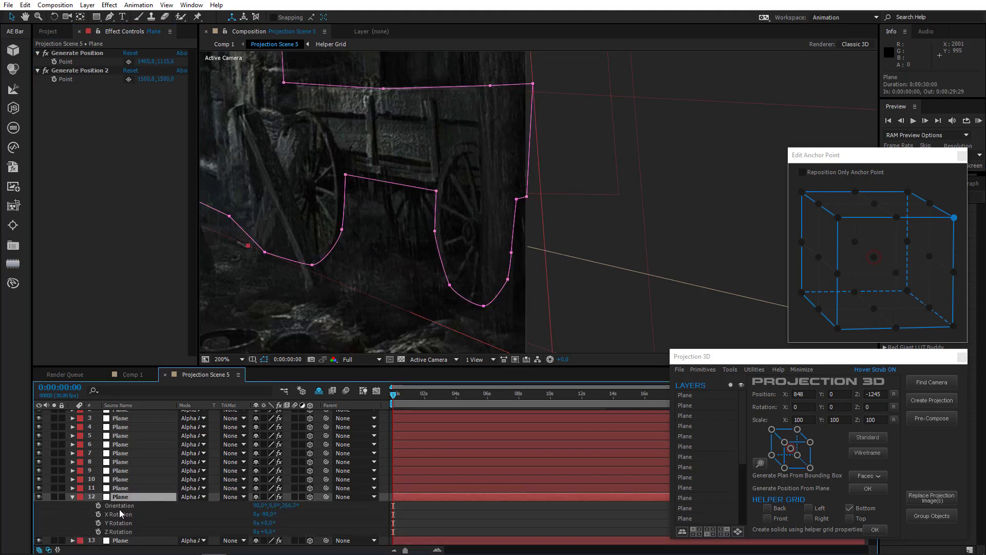
pyautogui.click(121, 506)
pyautogui.keyDown('shift'); pyautogui.click(128, 531); pyautogui.keyUp('shift')
pyautogui.hotkey('ctrl', 'c')
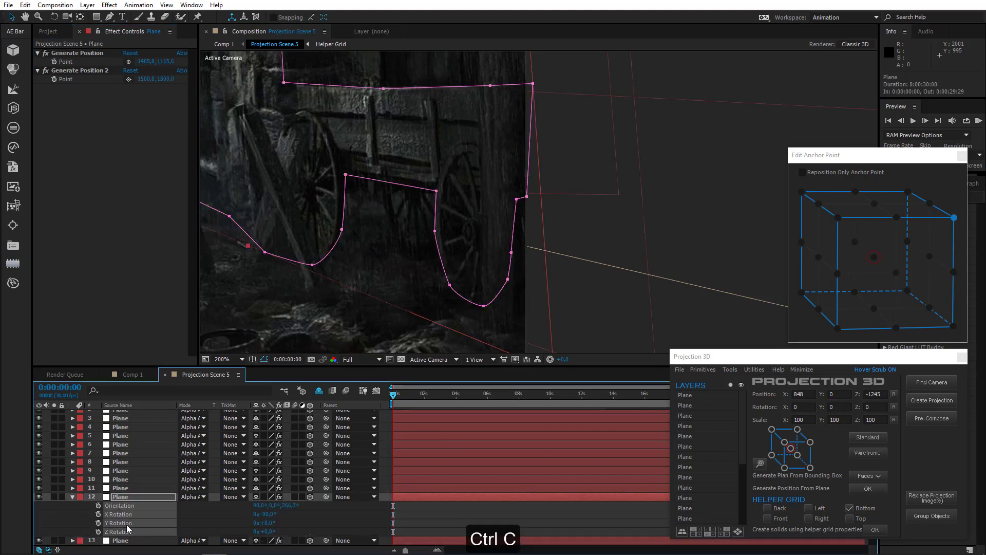
pyautogui.scroll(1, 132, 447)
pyautogui.click(124, 414)
pyautogui.hotkey('ctrl', 'v')
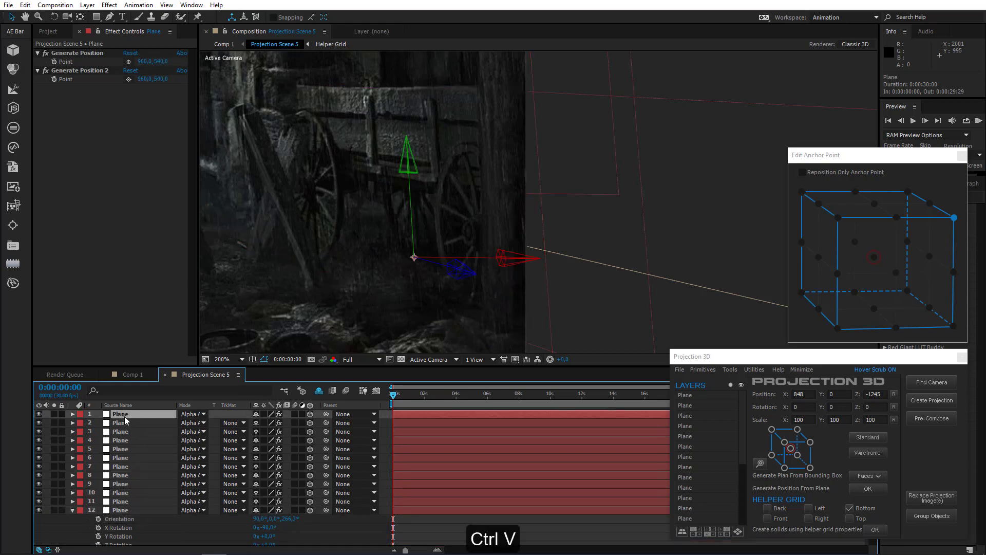
# Draw a closed seven-point Pen mask around the cart's hidden wheel on the first Plane layer and adjust its lower curved vertex
pyautogui.click(109, 17)
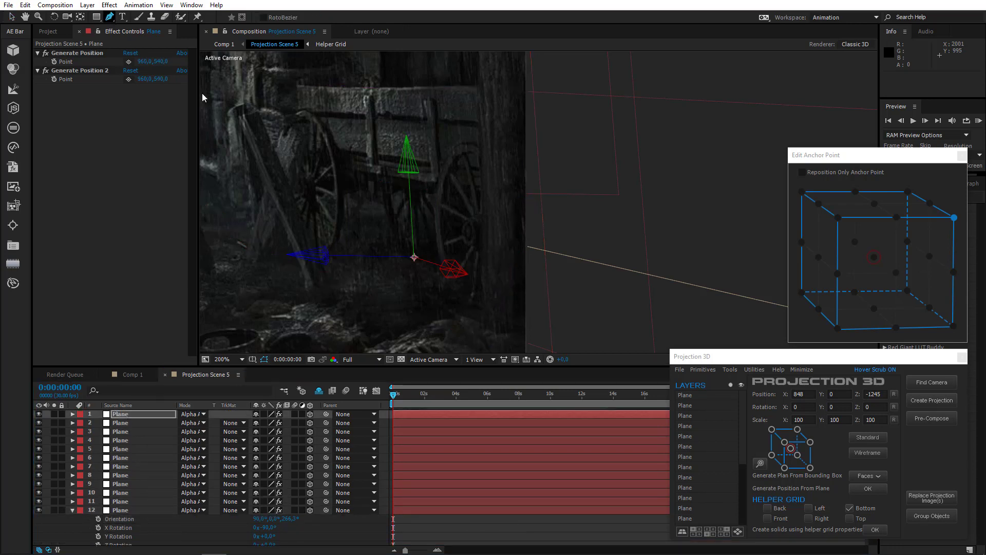
pyautogui.click(414, 258)
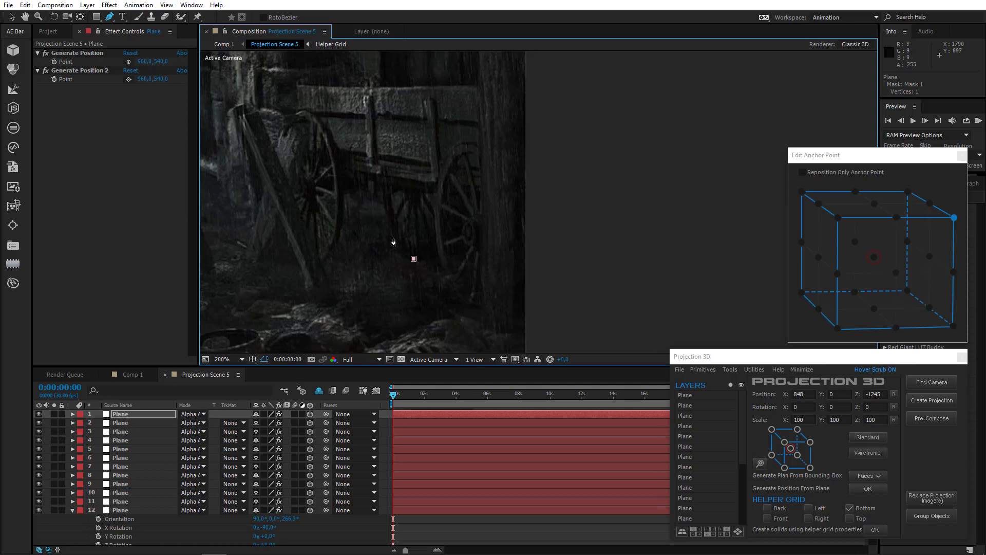
pyautogui.click(394, 236)
pyautogui.click(381, 194)
pyautogui.click(377, 183)
pyautogui.click(384, 172)
pyautogui.click(467, 181)
pyautogui.click(443, 247)
pyautogui.click(413, 258)
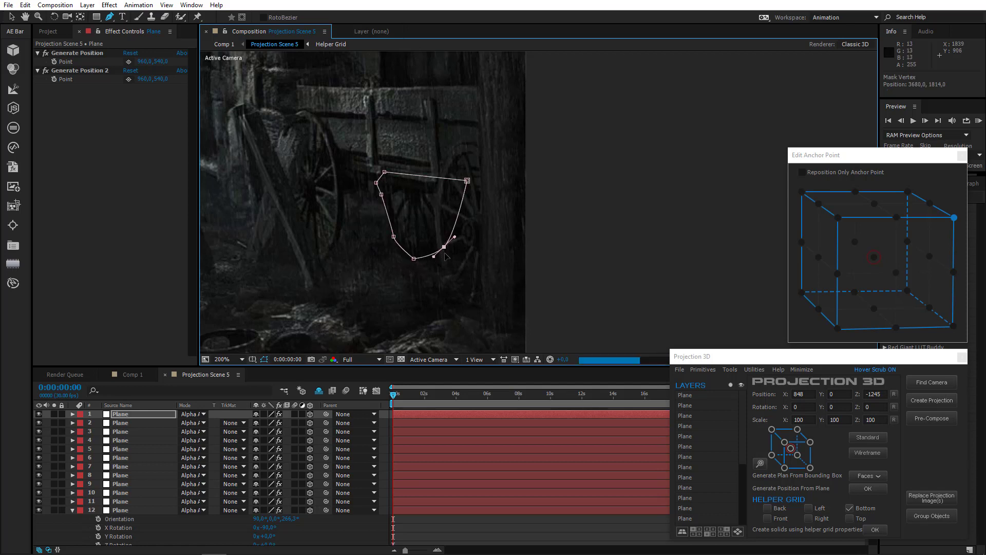
pyautogui.moveTo(444, 250); pyautogui.dragTo(446, 256)
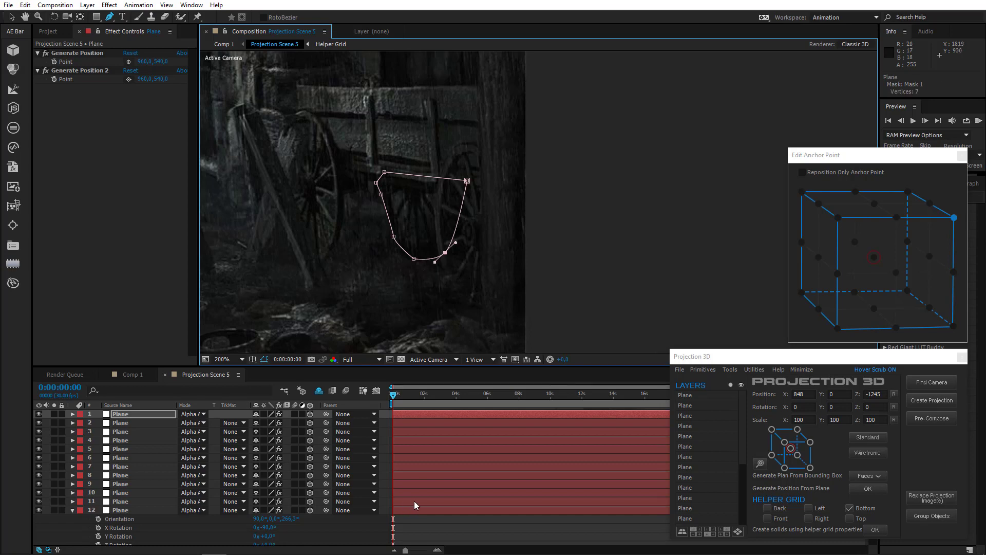
# Fit the whole composition in the viewer and collapse the rotation properties of the twelfth Plane layer
pyautogui.scroll(-2, 427, 215)
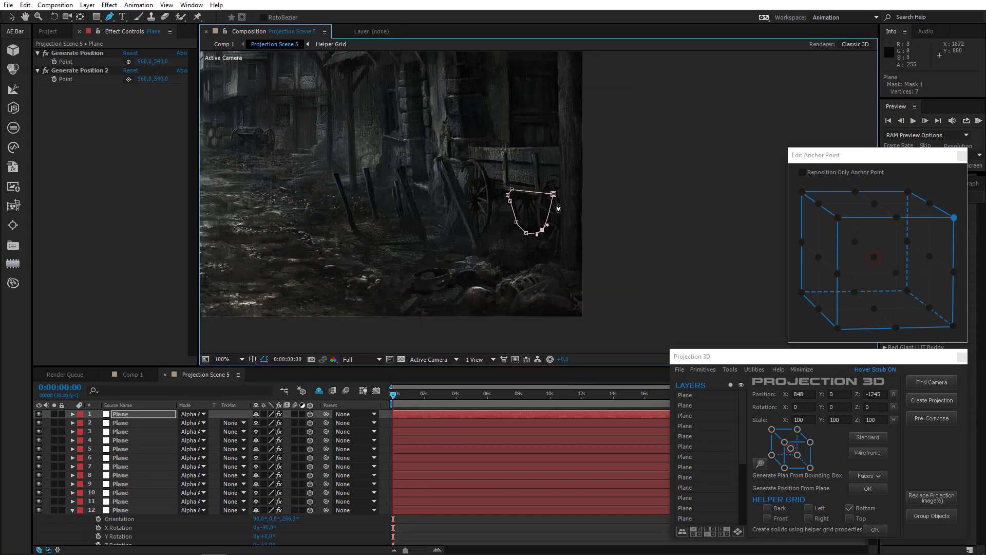
pyautogui.click(228, 359)
pyautogui.click(226, 380)
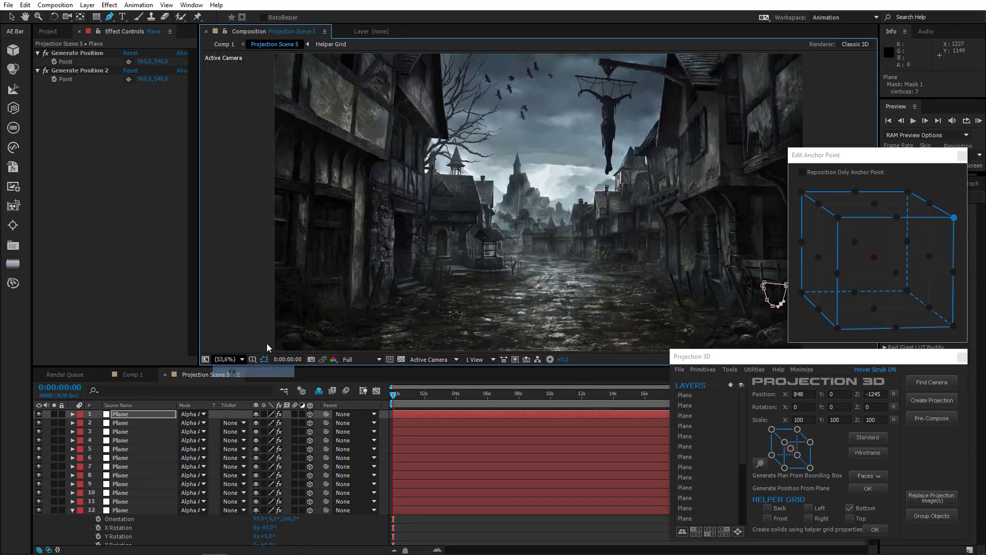
pyautogui.moveTo(363, 335); pyautogui.dragTo(333, 334)
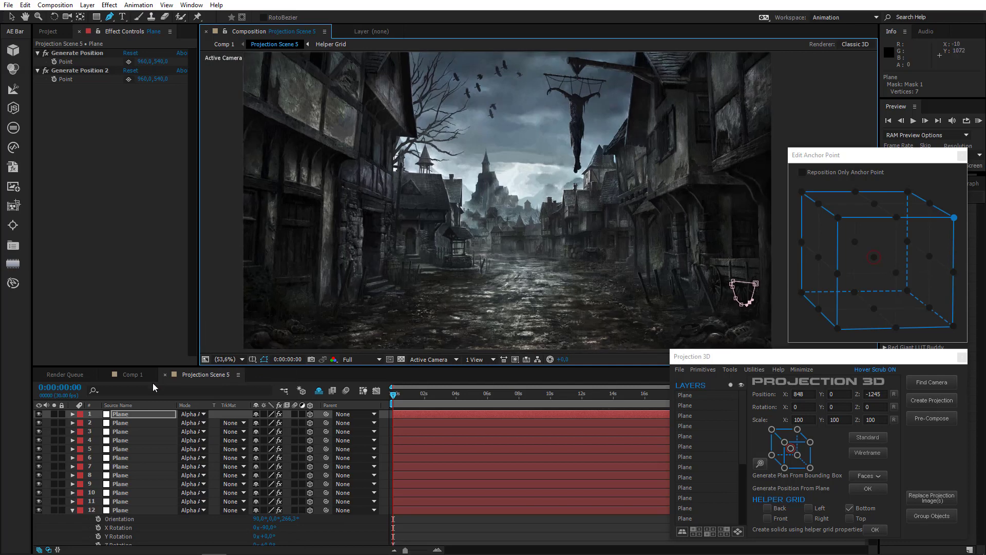
pyautogui.click(72, 510)
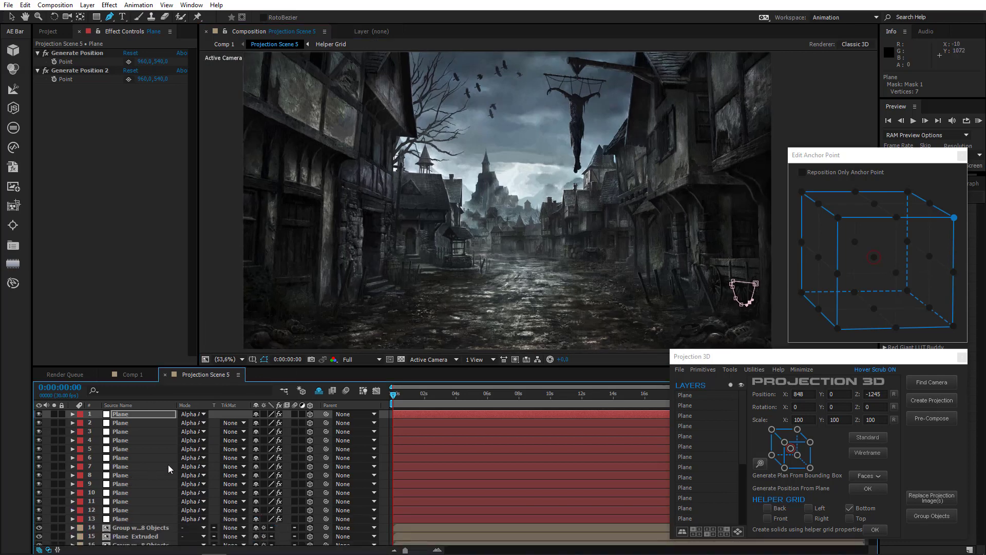
# Group the second, third and fourth Plane layers with Projection 3D's Group Objects and briefly solo the group to check its shape
pyautogui.click(125, 422)
pyautogui.click(125, 431)
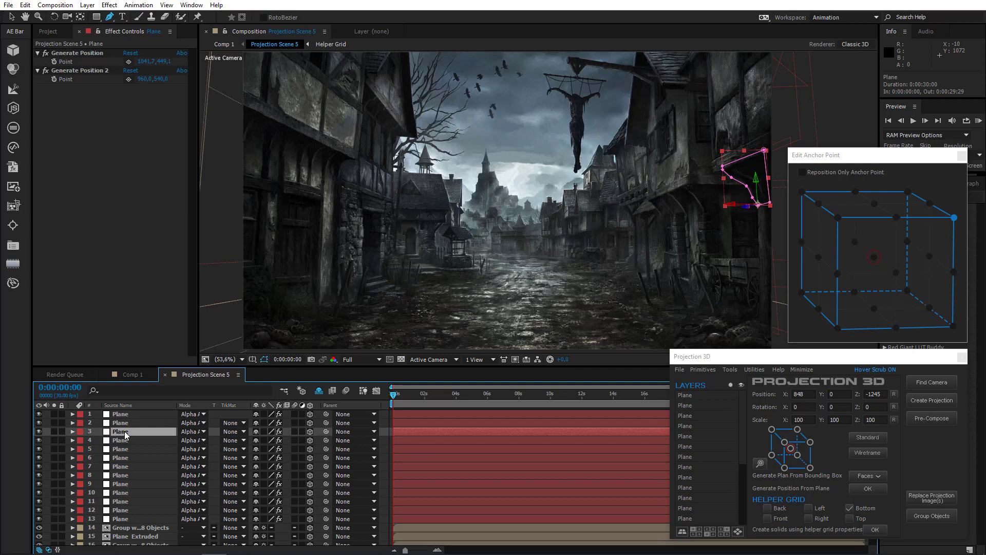
pyautogui.click(124, 441)
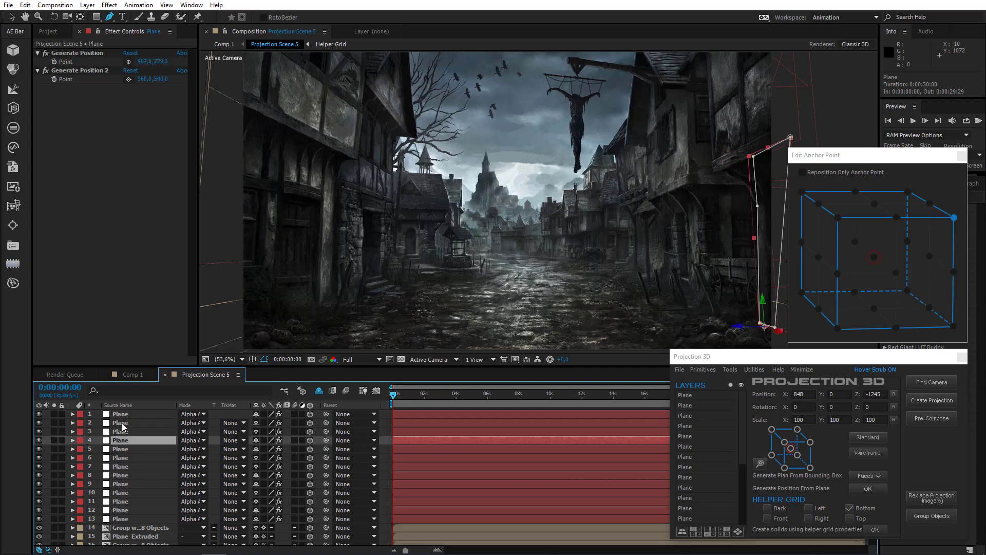
pyautogui.keyDown('shift'); pyautogui.click(124, 424); pyautogui.keyUp('shift')
pyautogui.click(945, 518)
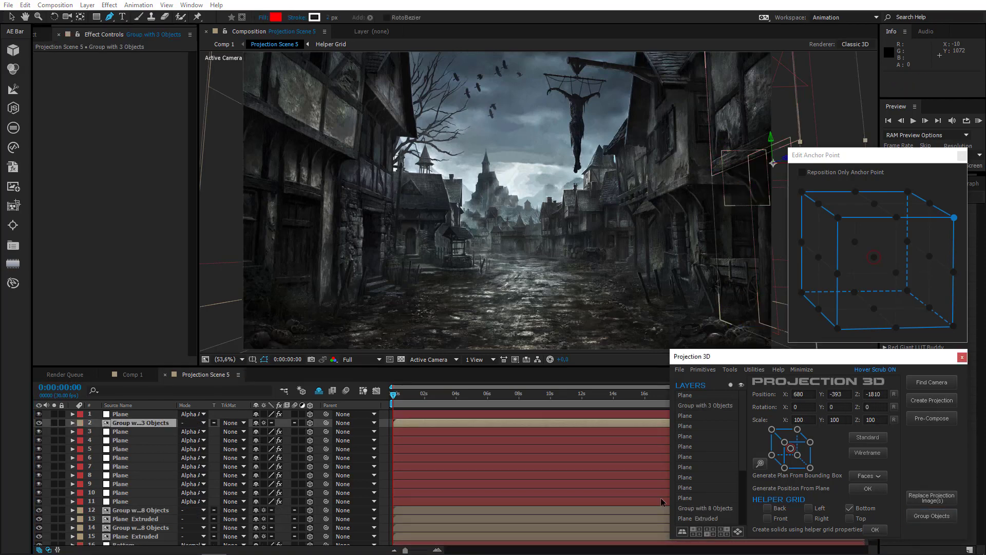
pyautogui.click(55, 423)
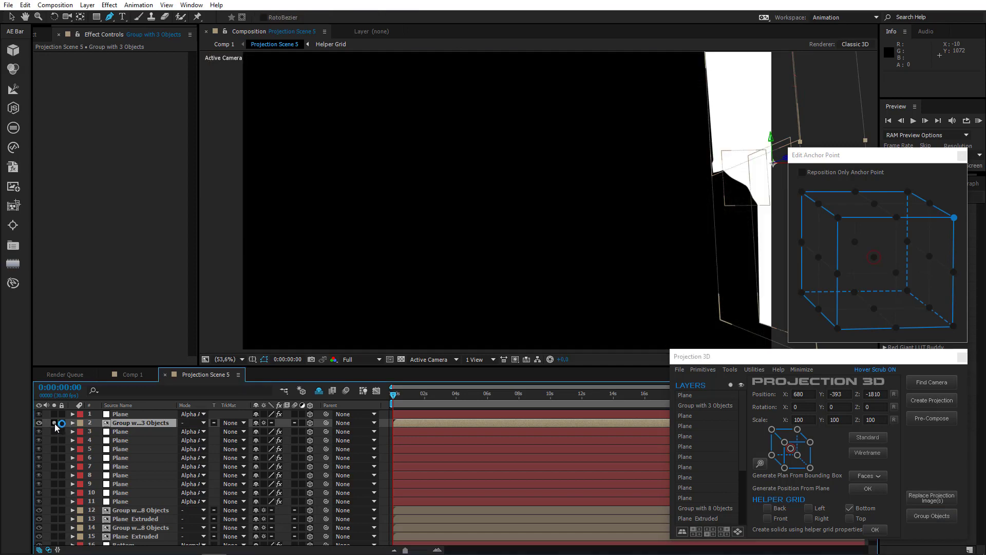
pyautogui.click(54, 423)
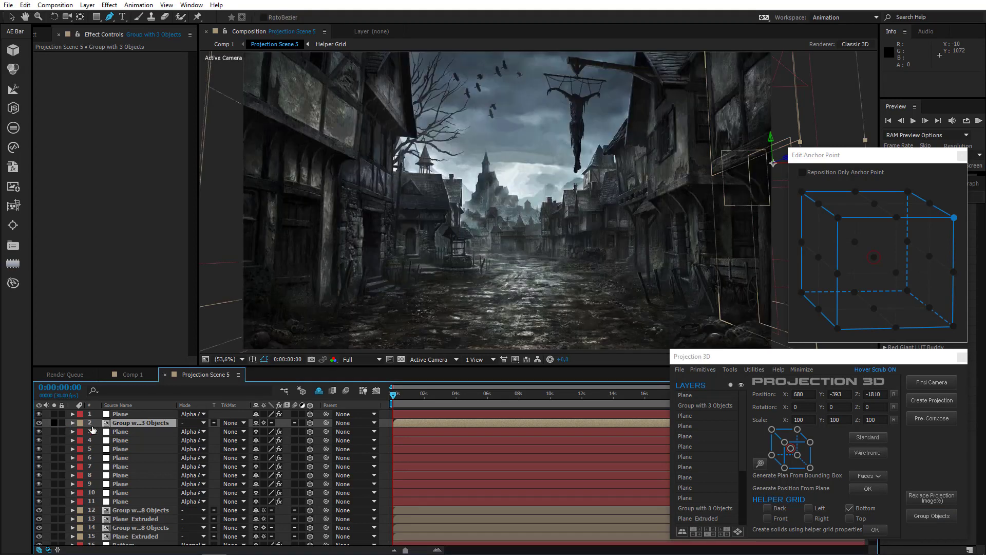
# Identify the upper Plane layers one by one and move the eighth, a small plane on the right-hand house, above the seventh
pyautogui.click(127, 433)
pyautogui.click(123, 415)
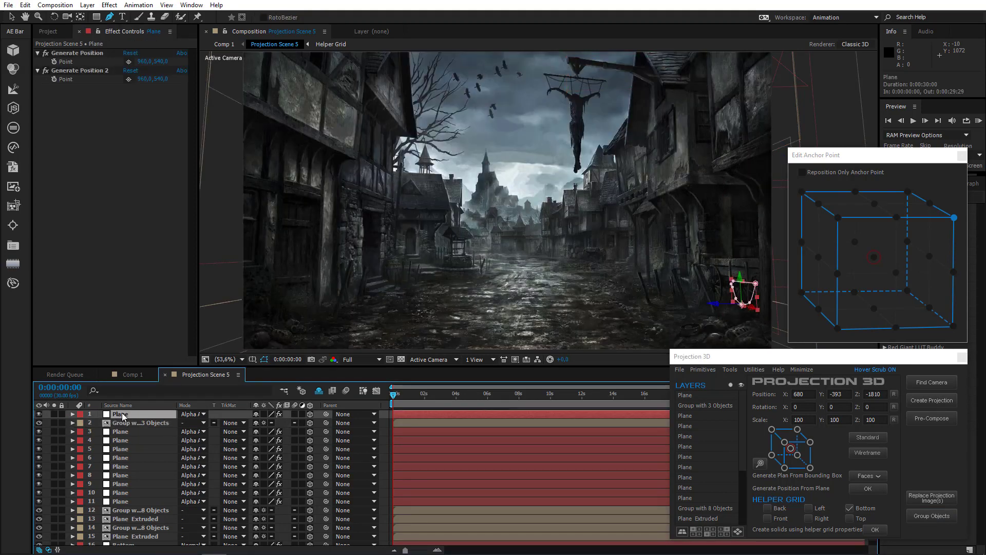
pyautogui.click(125, 441)
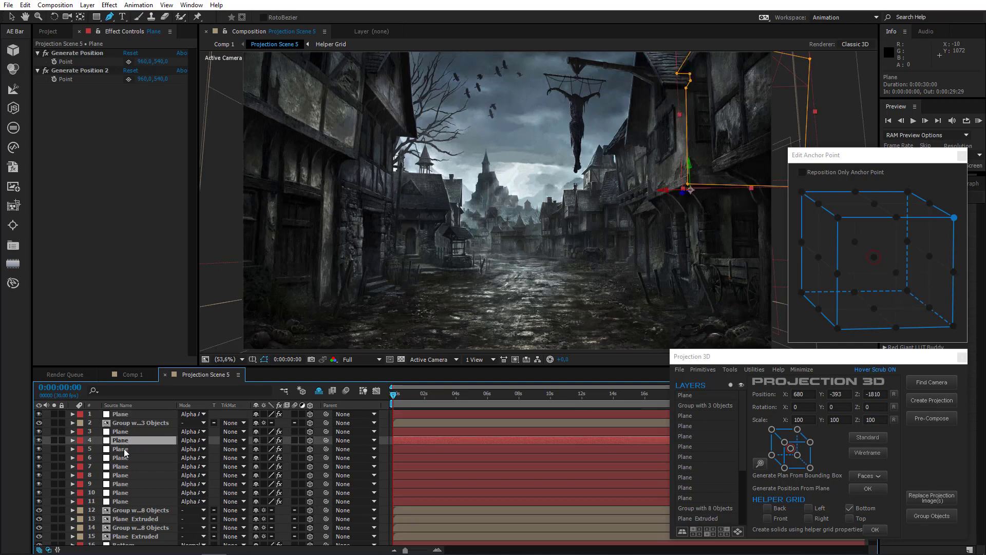
pyautogui.click(124, 450)
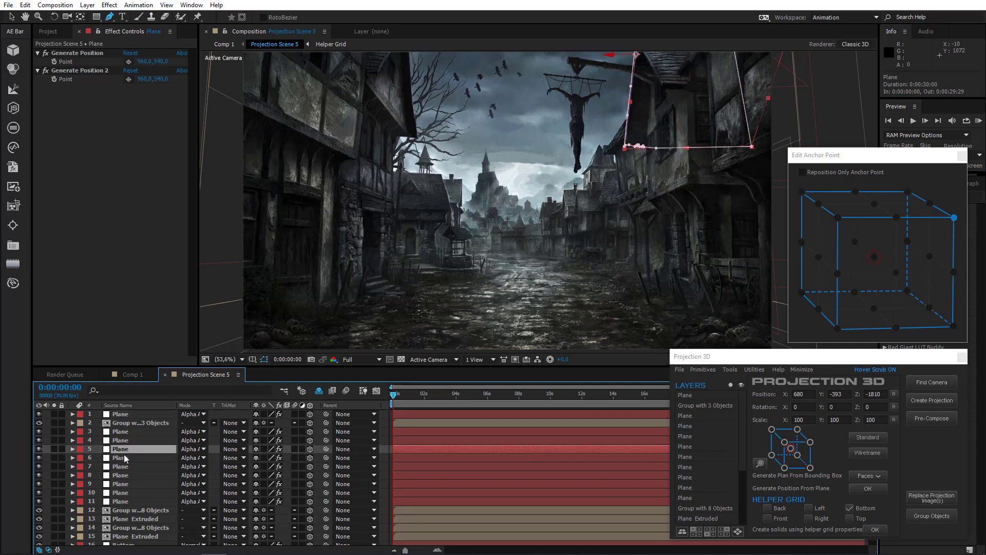
pyautogui.click(124, 457)
pyautogui.click(123, 467)
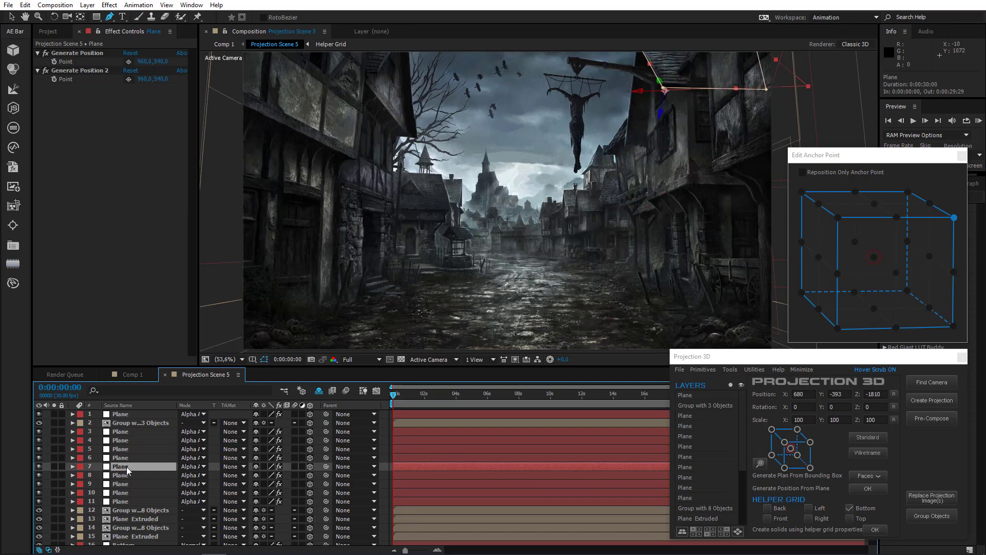
pyautogui.click(128, 474)
pyautogui.moveTo(127, 474); pyautogui.dragTo(126, 459)
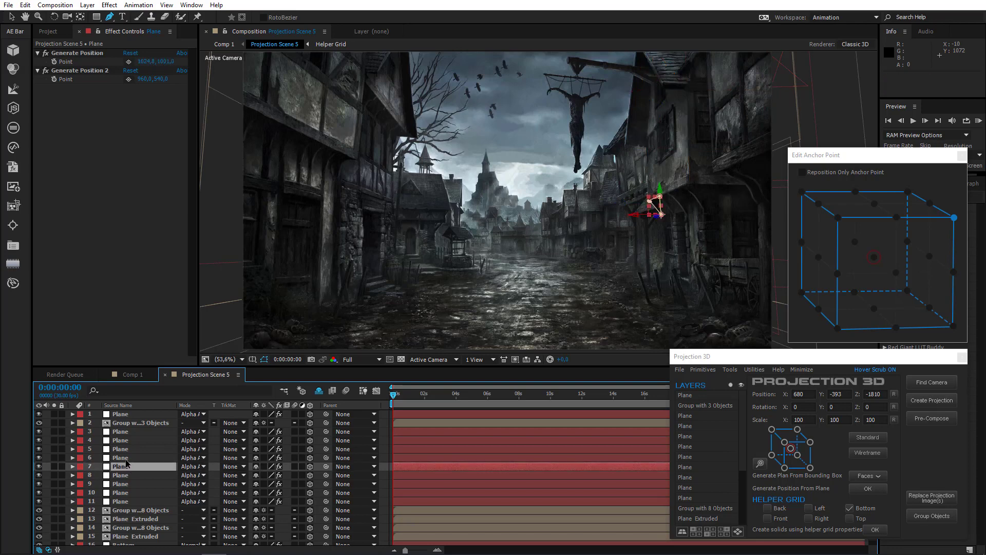
# Move the tenth Plane layer, masked around the lower house wall and cart, up to eighth place above the roof plane
pyautogui.click(127, 450)
pyautogui.click(127, 457)
pyautogui.click(127, 467)
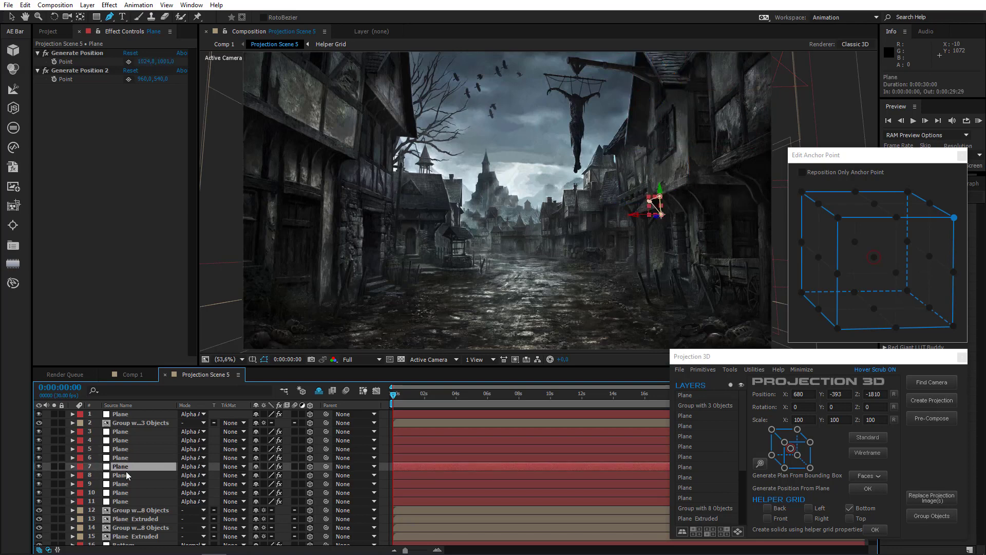
pyautogui.click(125, 476)
pyautogui.click(123, 485)
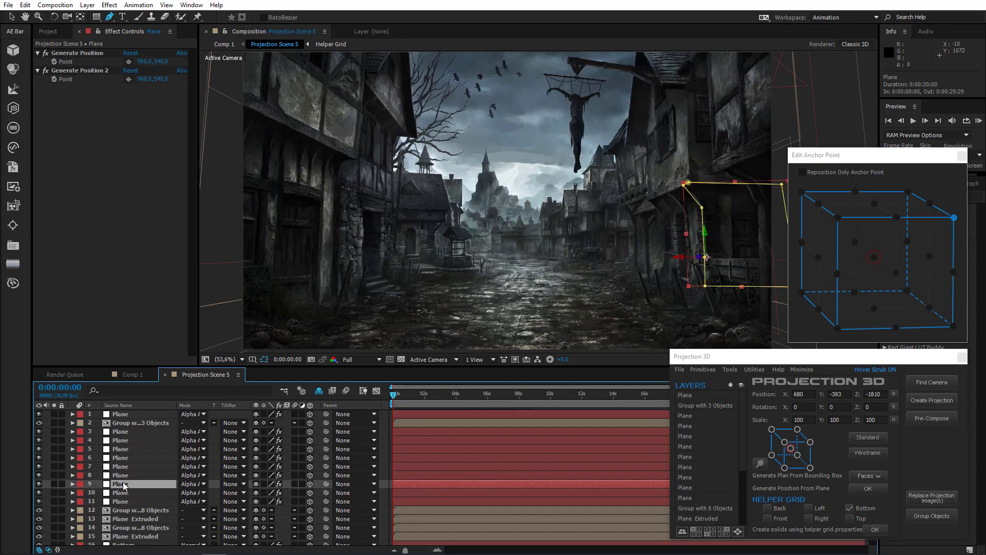
pyautogui.click(123, 492)
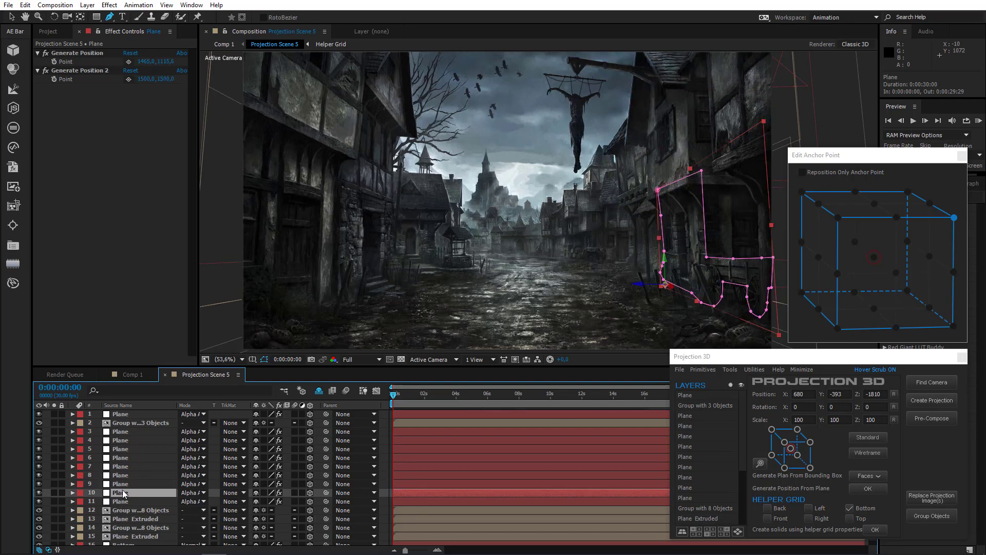
pyautogui.click(122, 484)
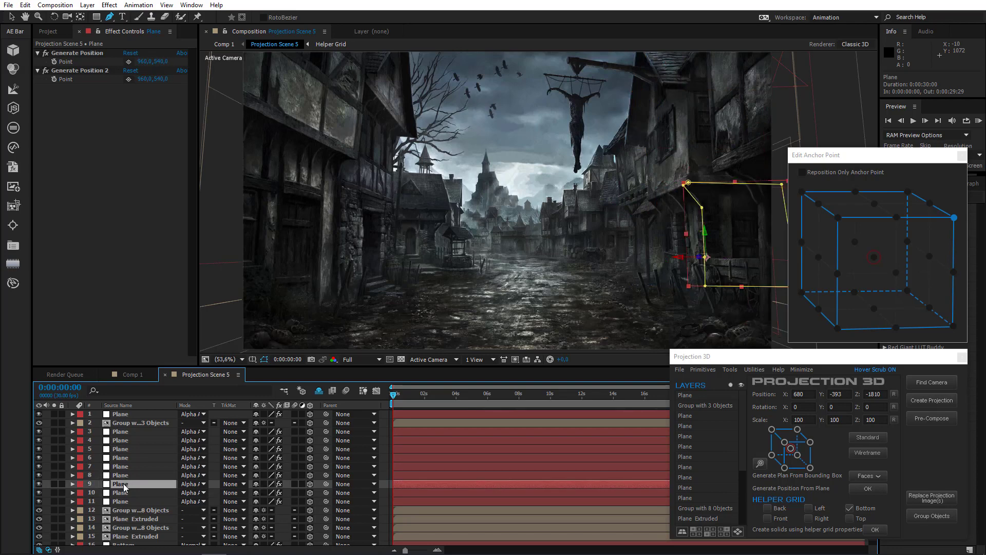
pyautogui.click(123, 493)
pyautogui.click(123, 485)
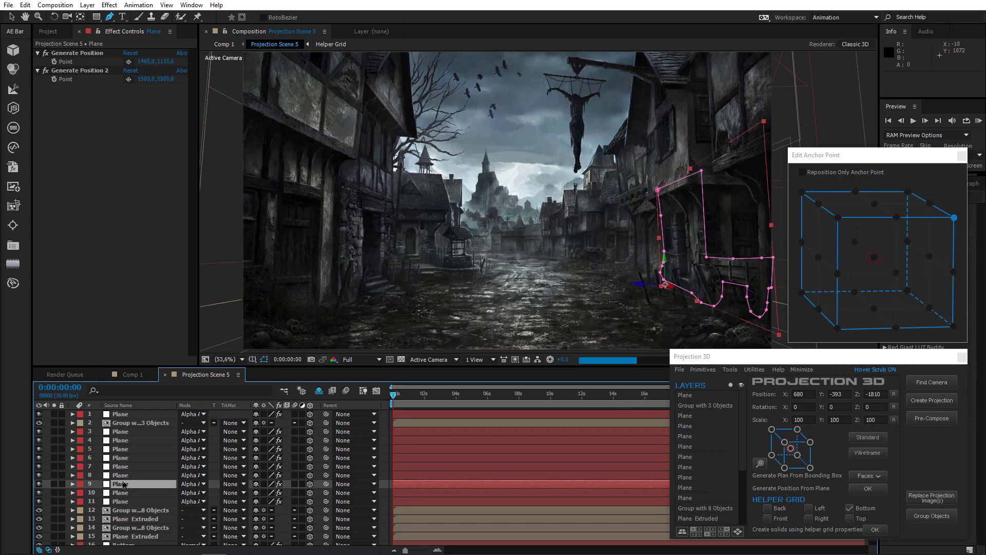
pyautogui.click(125, 476)
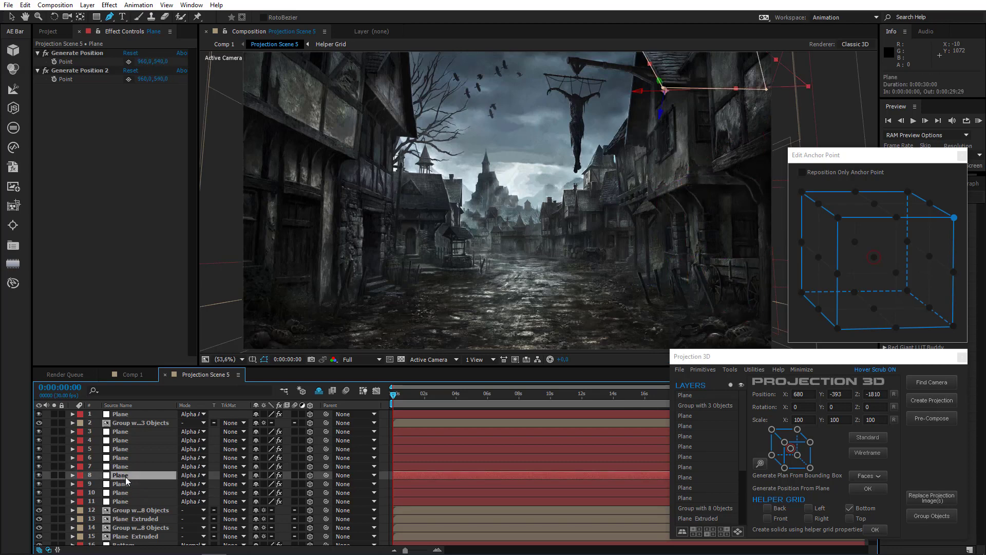
pyautogui.moveTo(126, 486); pyautogui.dragTo(123, 470)
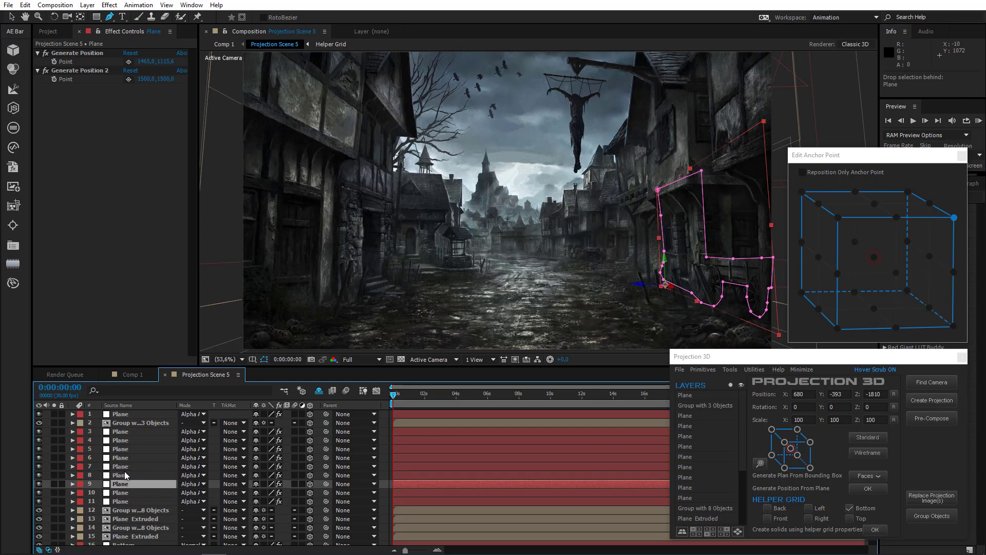
# Preview the camera move in Comp 1 to check the layer order of the right-hand houses
pyautogui.click(129, 375)
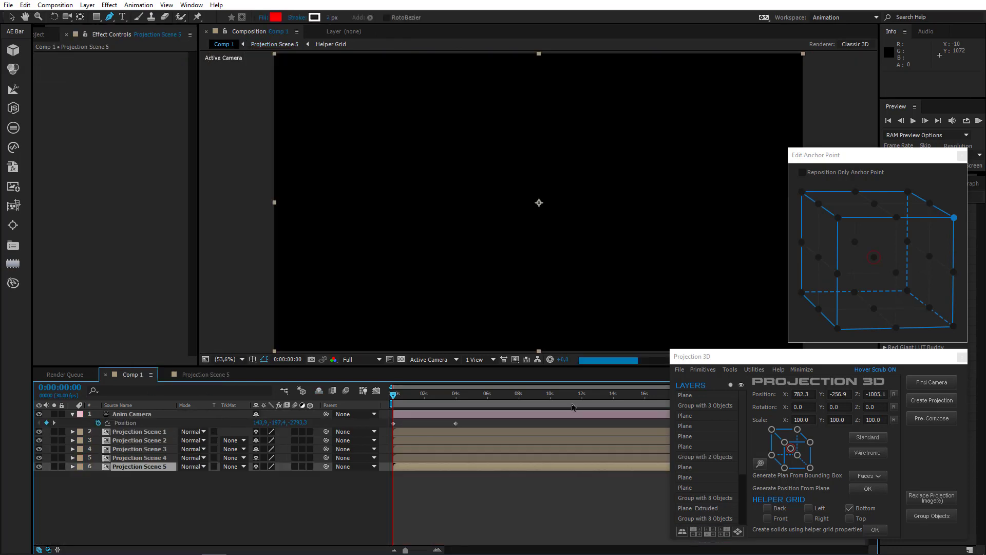
pyautogui.click(978, 120)
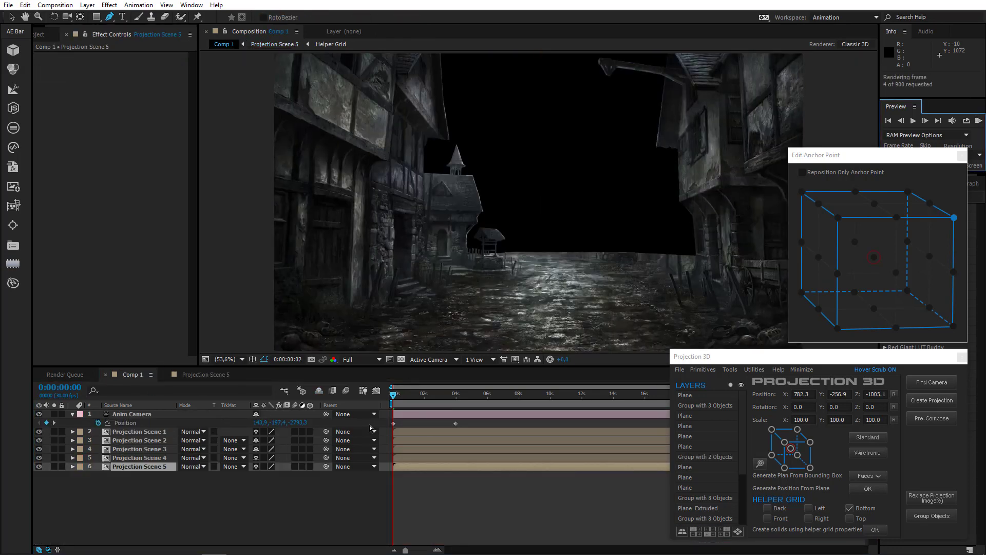
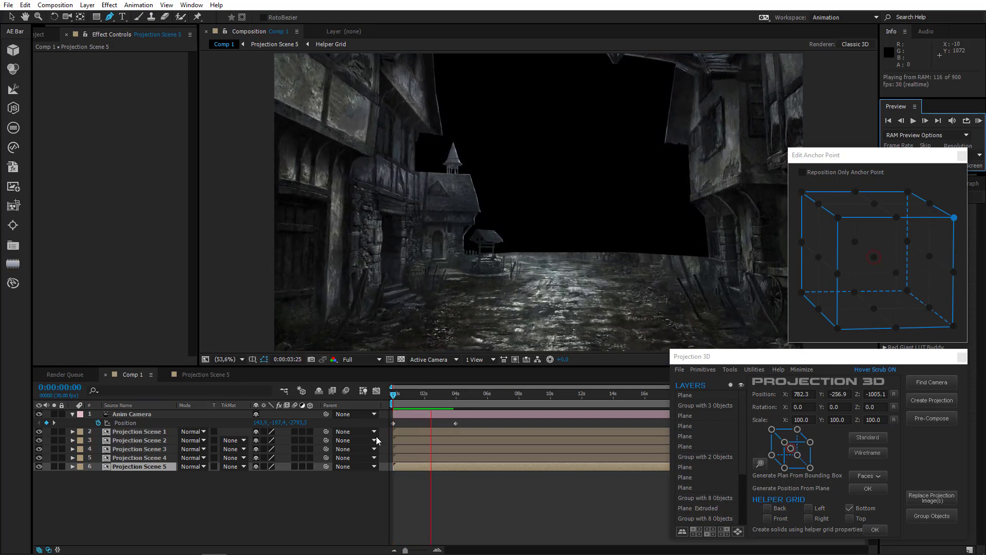
pyautogui.press('space')
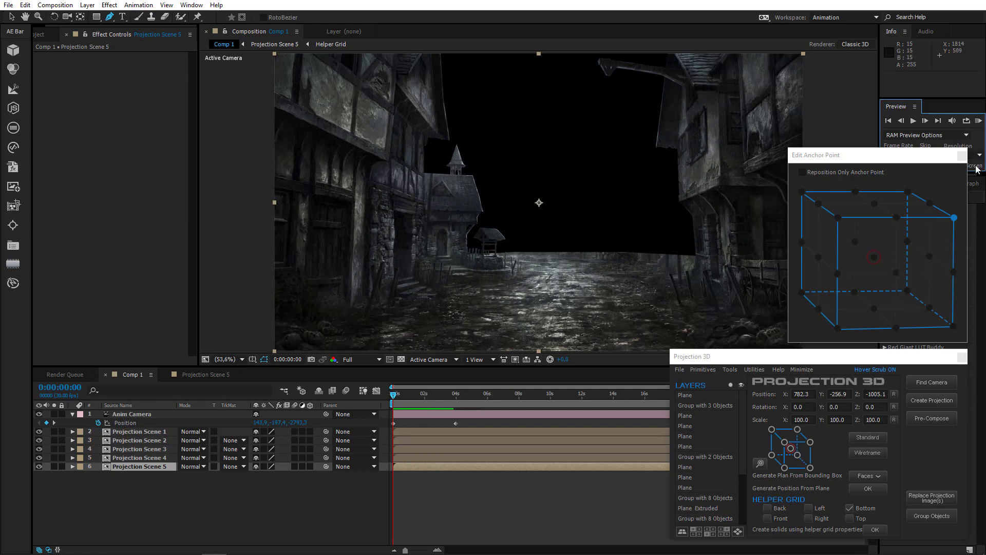
pyautogui.click(977, 123)
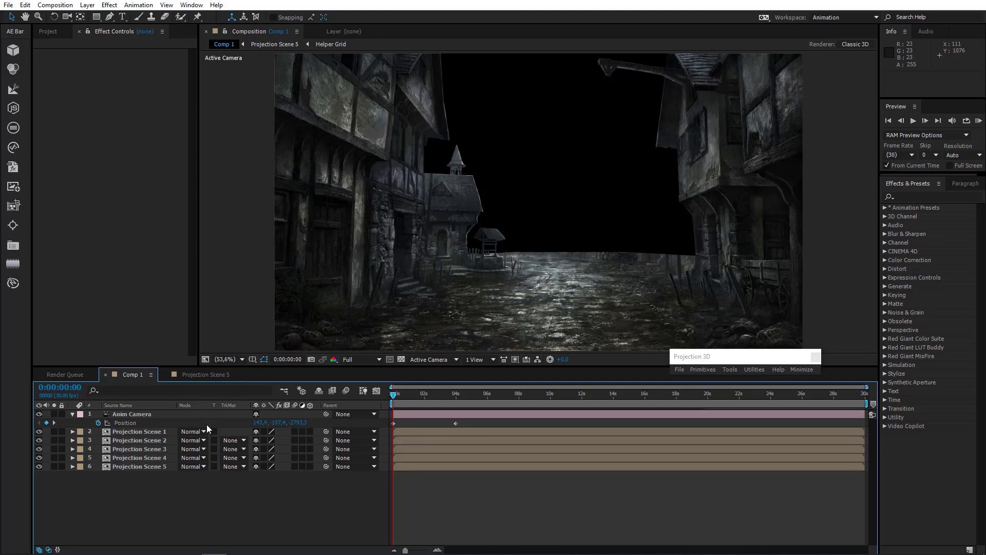
# Return to Projection Scene 5, expand the Projection 3D panel and place its Edit Anchor Point window above it
pyautogui.click(215, 375)
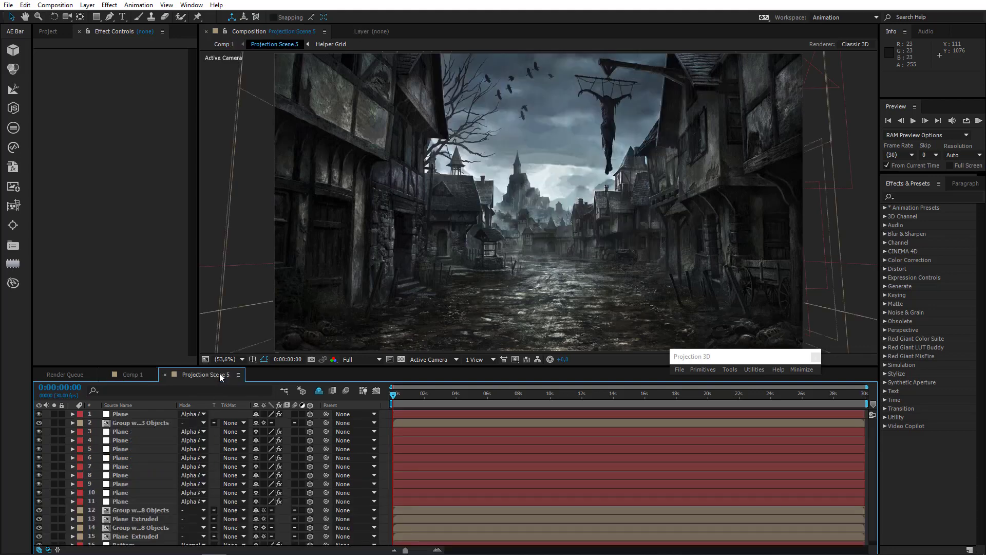
pyautogui.click(803, 371)
pyautogui.click(760, 463)
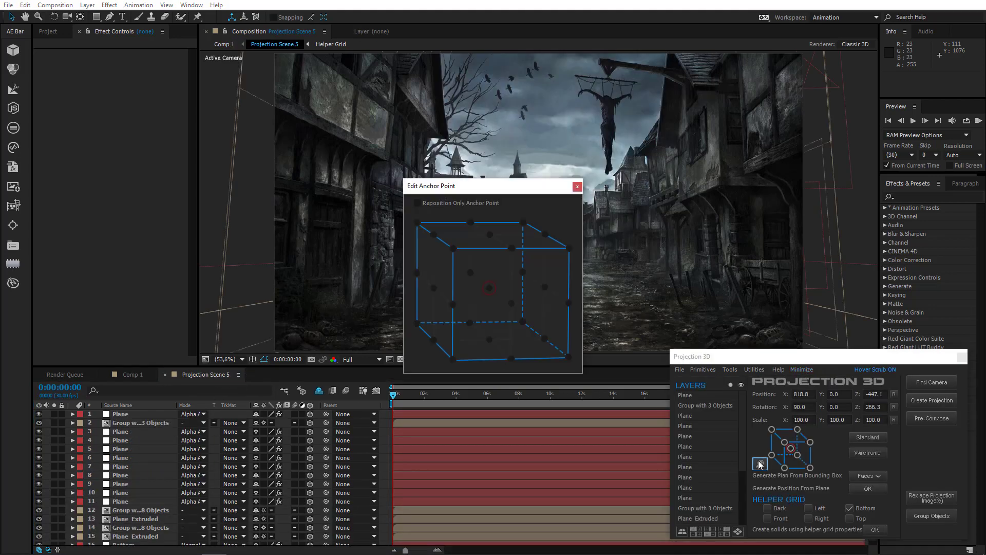
pyautogui.moveTo(540, 192); pyautogui.dragTo(910, 156)
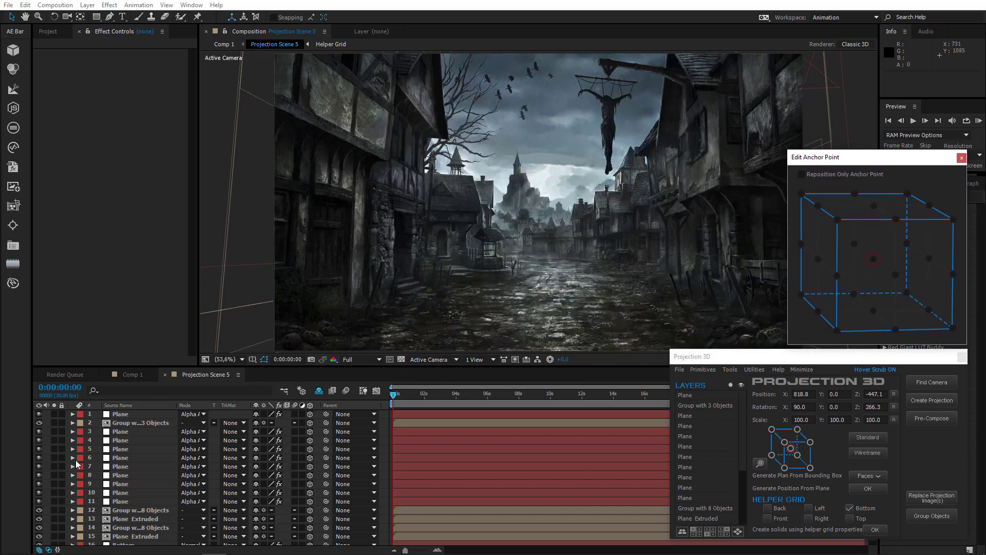
# Duplicate the eighth Plane layer to the top of the layer stack and delete the copy's mask
pyautogui.click(131, 465)
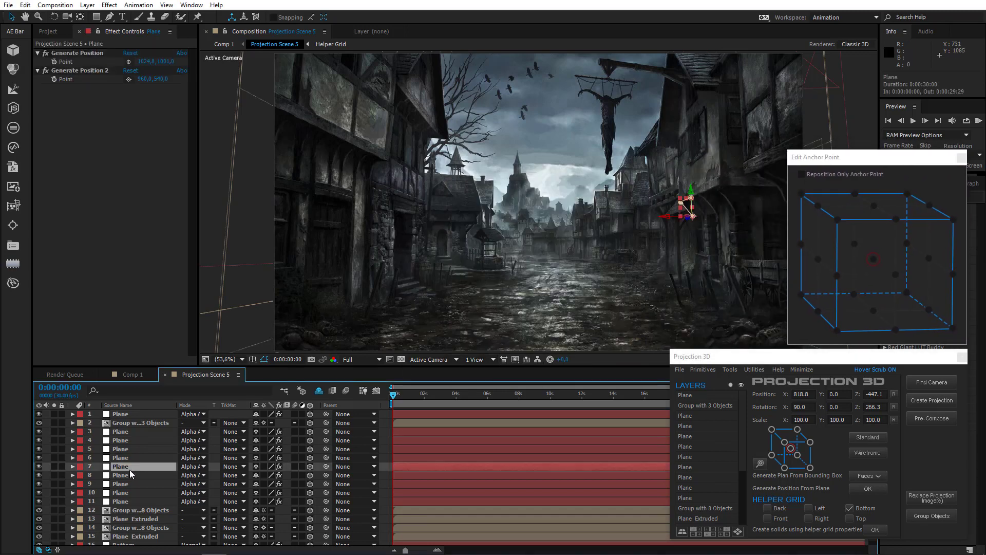
pyautogui.click(128, 476)
pyautogui.moveTo(699, 228); pyautogui.dragTo(488, 212)
pyautogui.scroll(1, 690, 221)
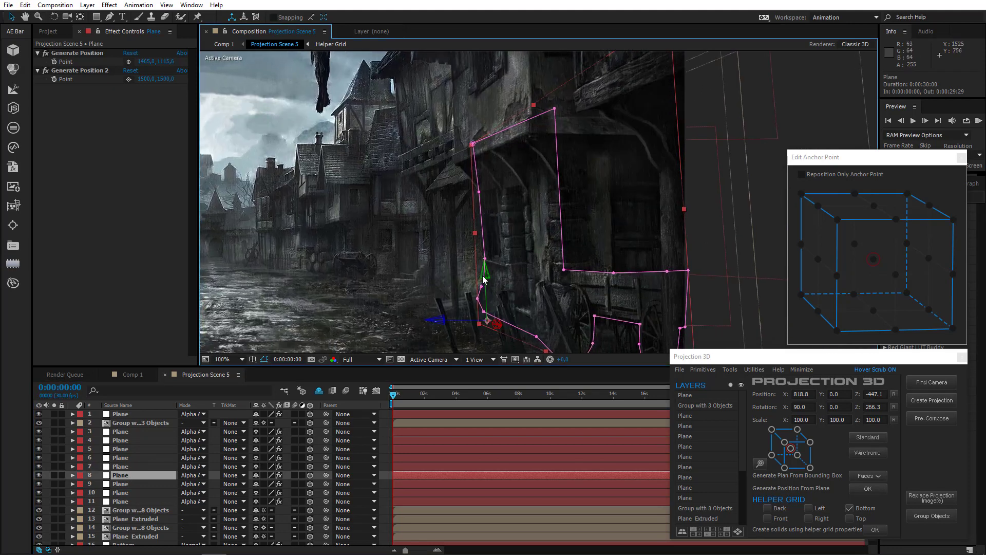
pyautogui.hotkey('ctrl', 'd')
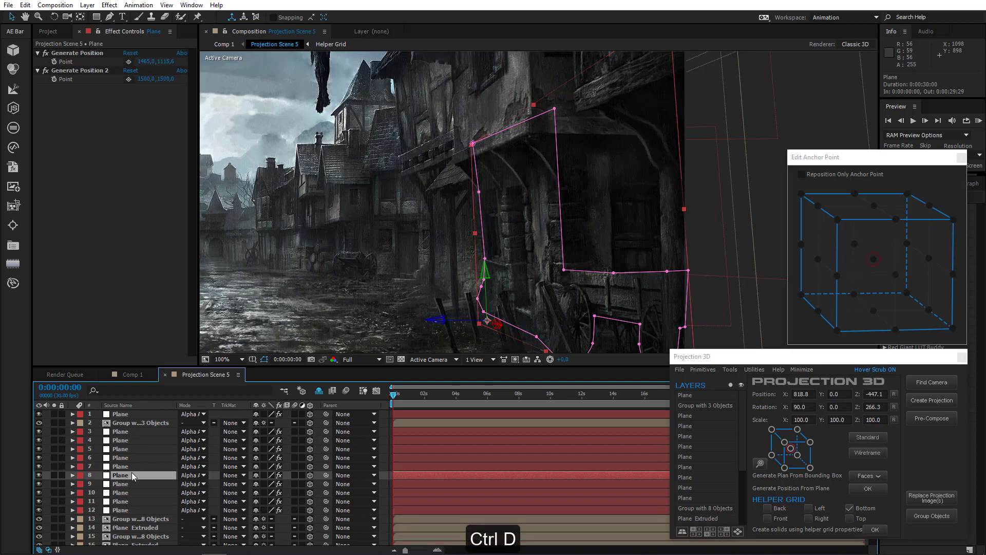
pyautogui.moveTo(133, 475); pyautogui.dragTo(151, 423)
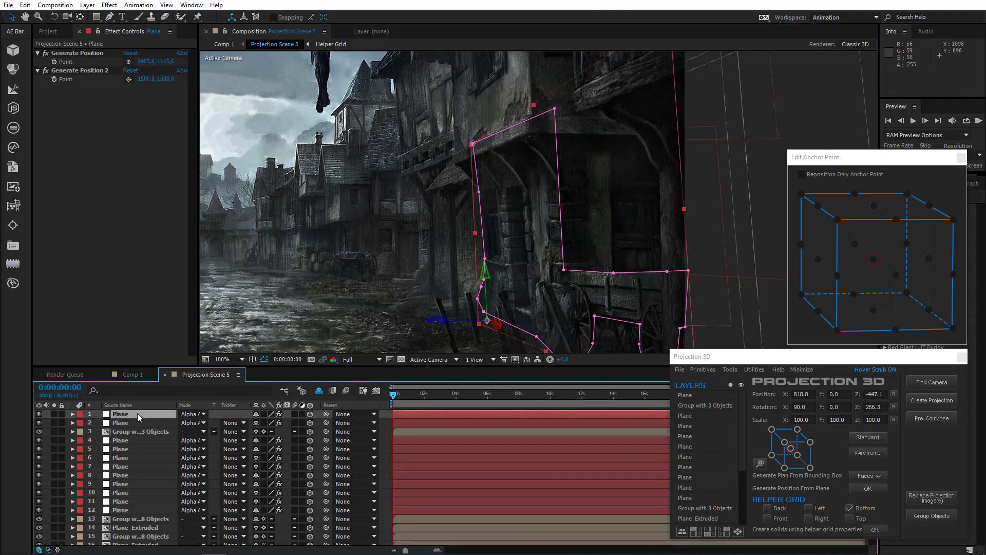
pyautogui.press('m')
pyautogui.click(123, 425)
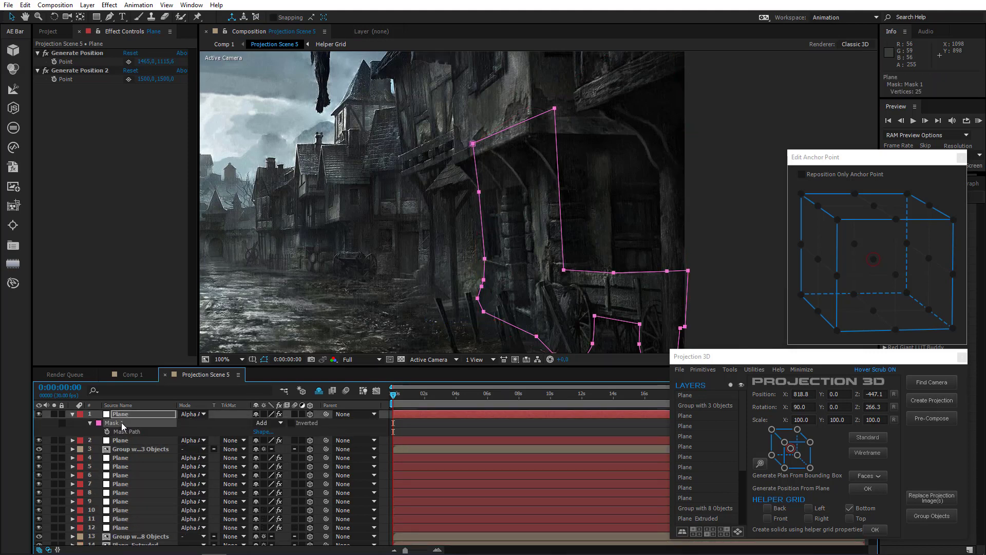
pyautogui.press('Delete')
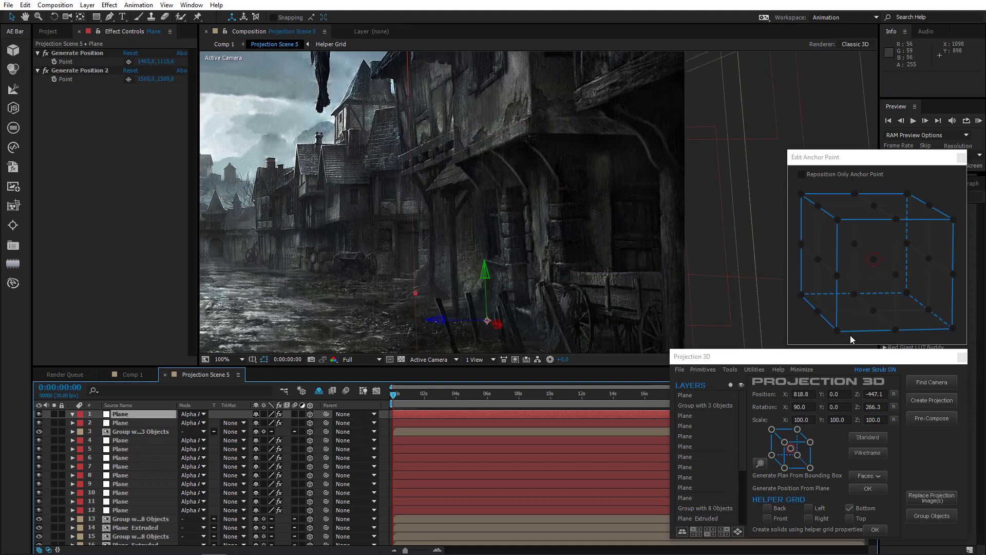
# Set only the first Plane's anchor point to the cube's lower front-right corner and rotate its orientation to about 90.6°, 0.3°, 262.4°
pyautogui.click(848, 179)
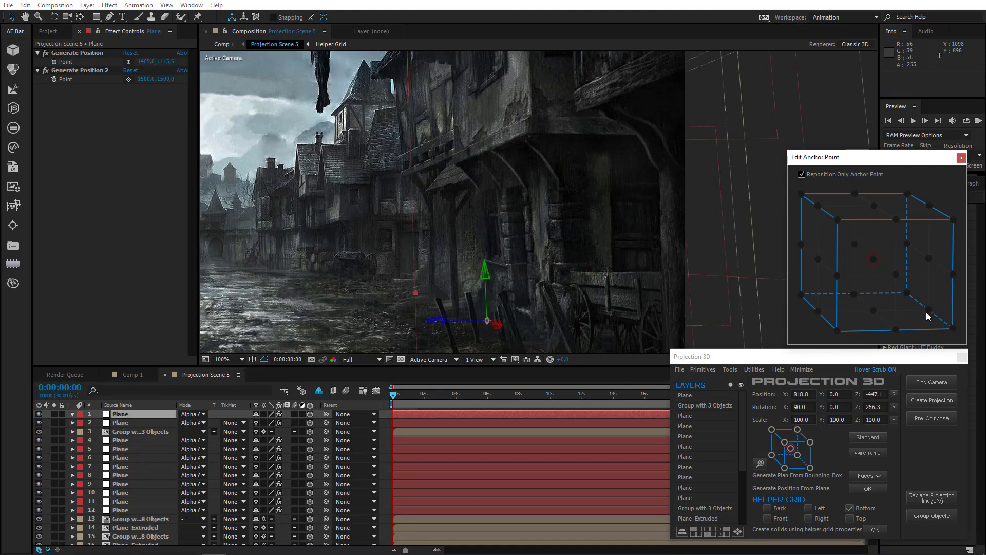
pyautogui.click(953, 328)
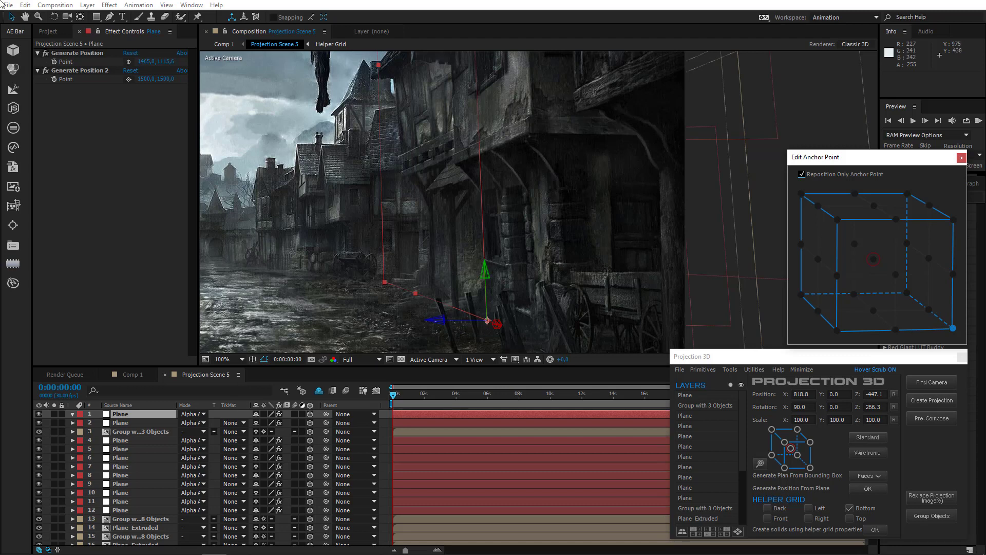
pyautogui.click(54, 17)
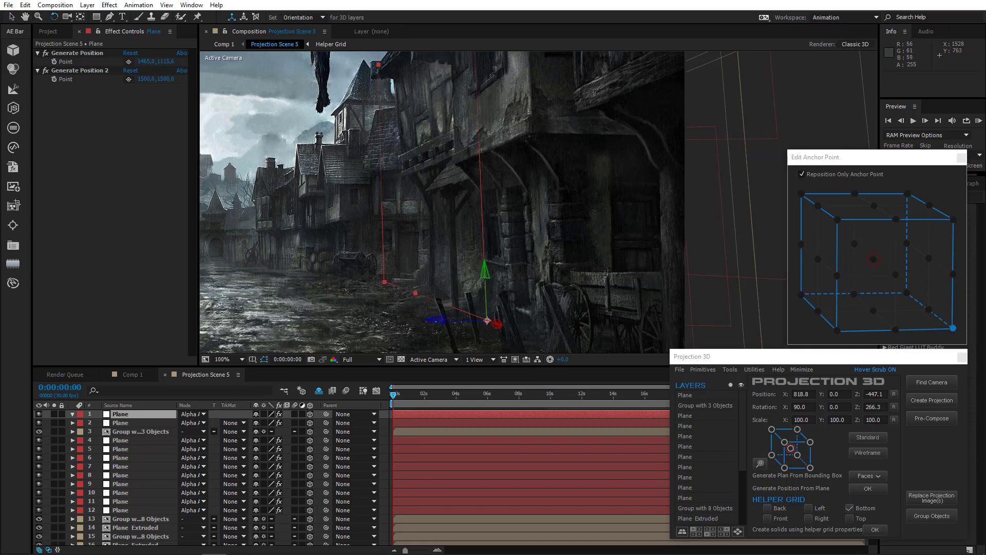
pyautogui.moveTo(486, 283); pyautogui.dragTo(454, 290)
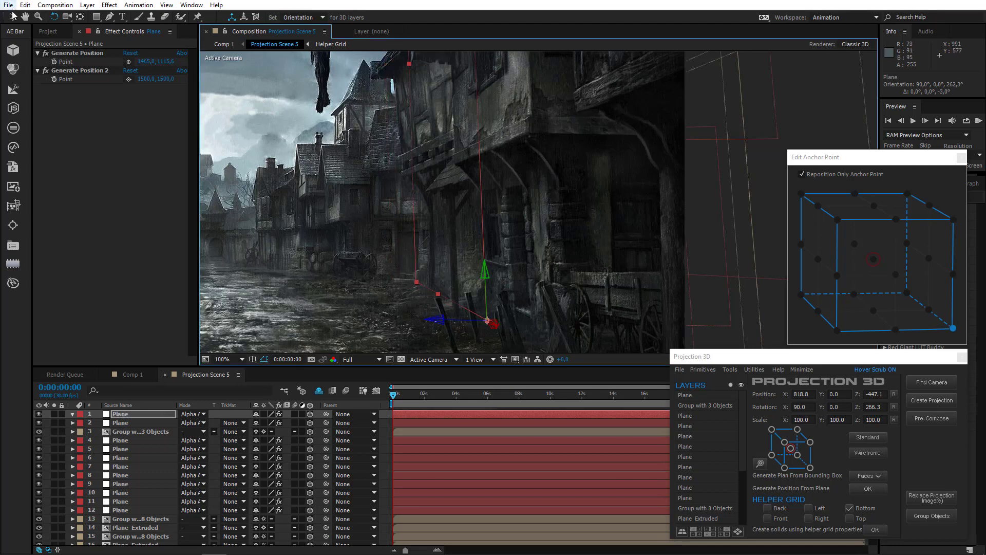
# Draw a closed eight-point Pen mask on the first Plane layer around the recessed house wall beside the stone corner
pyautogui.press('g')
pyautogui.scroll(2, 452, 264)
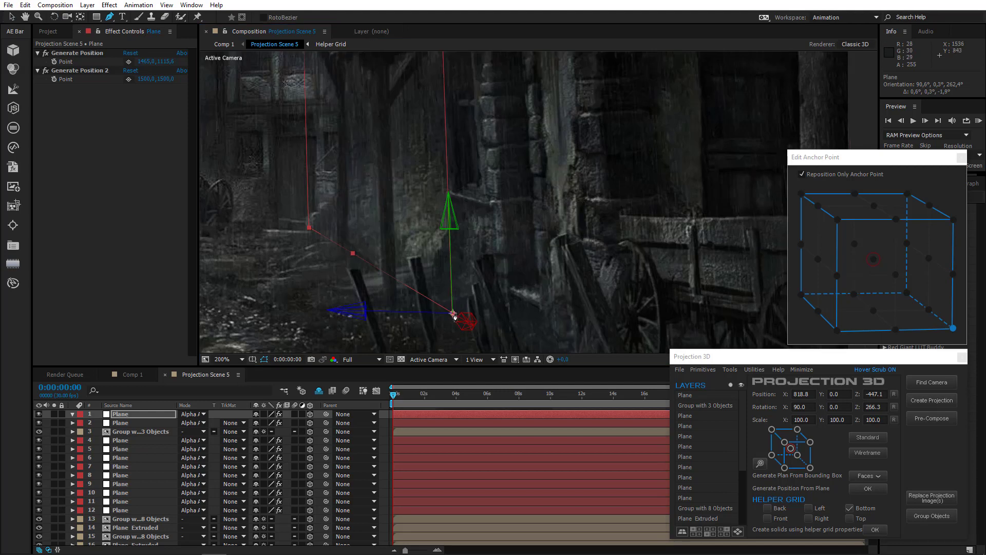
pyautogui.click(453, 314)
pyautogui.moveTo(454, 77); pyautogui.dragTo(460, 256)
pyautogui.click(449, 55)
pyautogui.click(334, 107)
pyautogui.moveTo(325, 308); pyautogui.dragTo(319, 141)
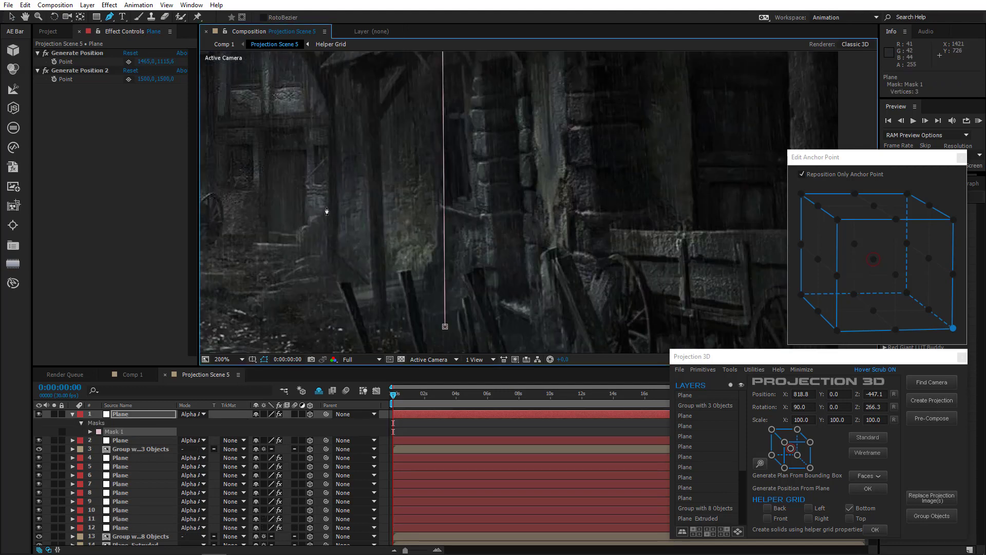
pyautogui.click(326, 216)
pyautogui.click(310, 216)
pyautogui.moveTo(304, 227); pyautogui.dragTo(309, 224)
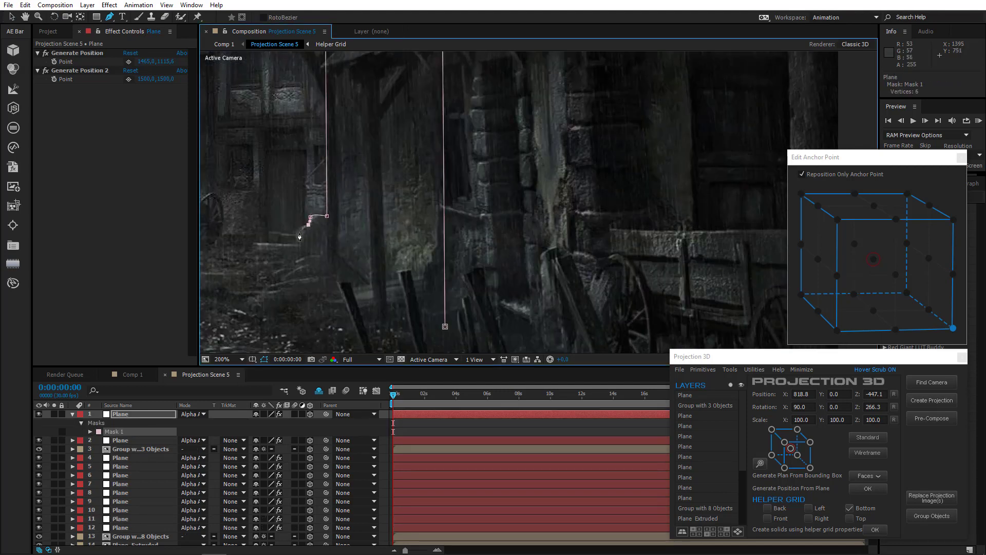
pyautogui.click(444, 325)
pyautogui.press(',')
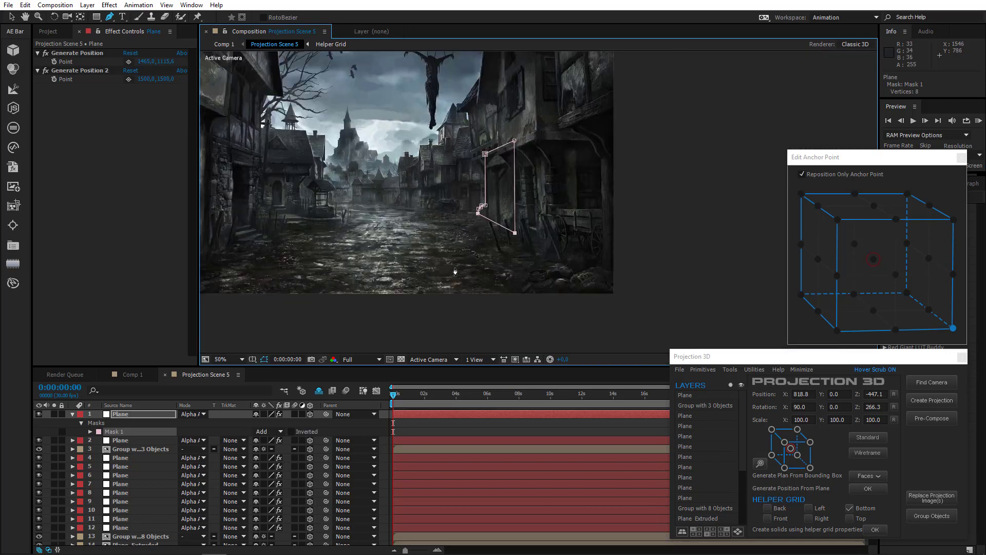
pyautogui.moveTo(492, 265); pyautogui.dragTo(494, 260)
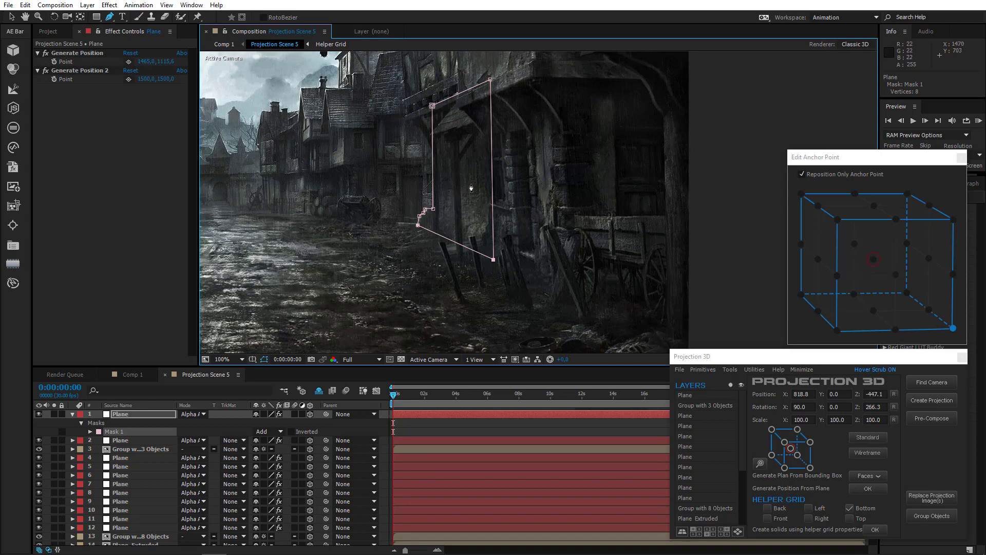
# Set the first Plane's Generate Position point on the recessed wall mask's left edge, below the balcony, and generate a plane from it
pyautogui.press('.')
pyautogui.moveTo(405, 154); pyautogui.dragTo(408, 230)
pyautogui.click(128, 62)
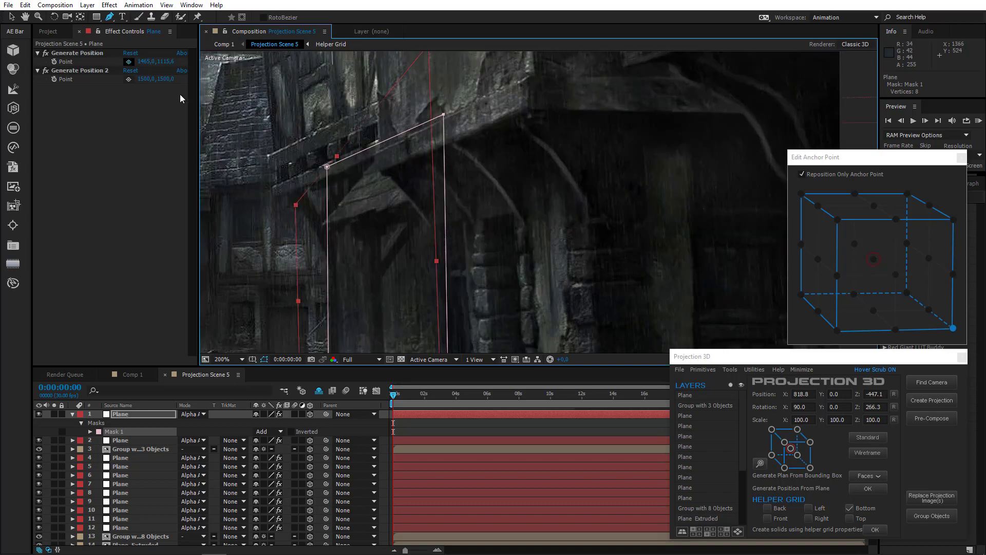
pyautogui.moveTo(319, 246); pyautogui.dragTo(327, 254)
pyautogui.click(328, 255)
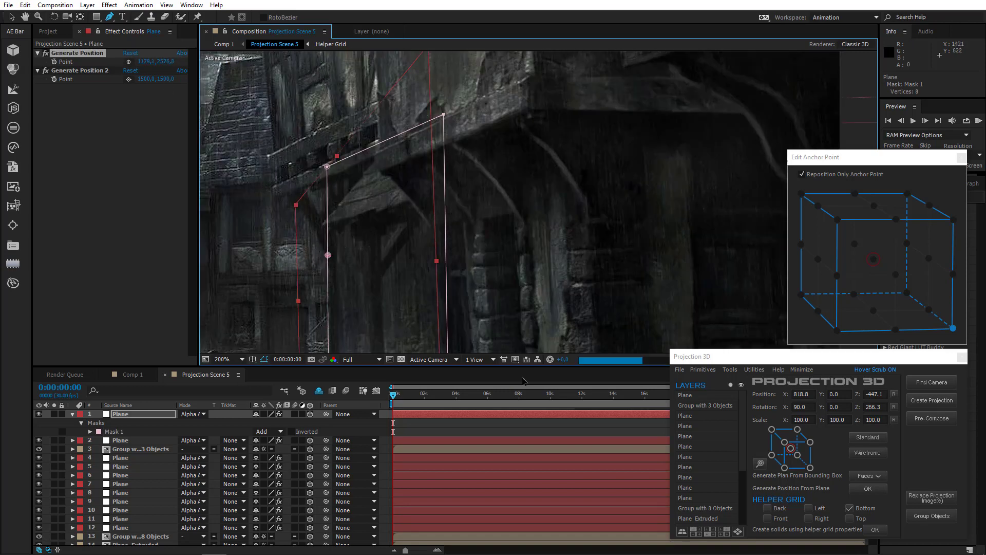
pyautogui.click(730, 370)
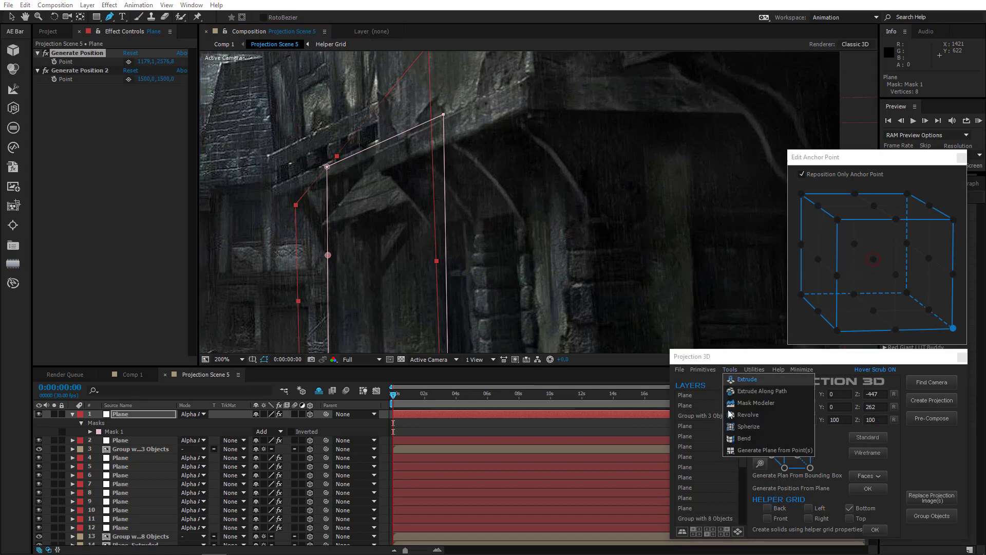
pyautogui.click(752, 451)
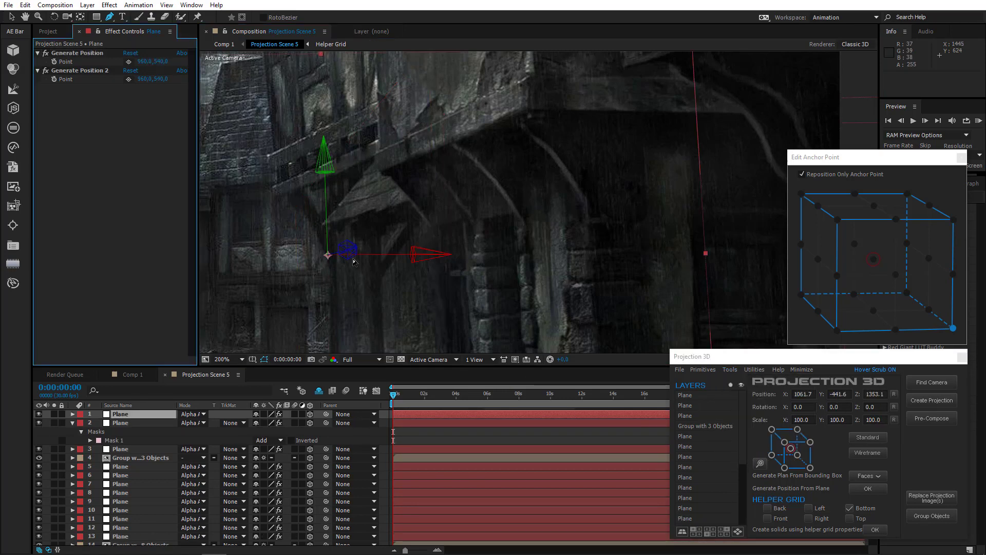
# Copy the second Plane's orientation and X, Y and Z rotation values onto the newly generated first Plane
pyautogui.press(',')
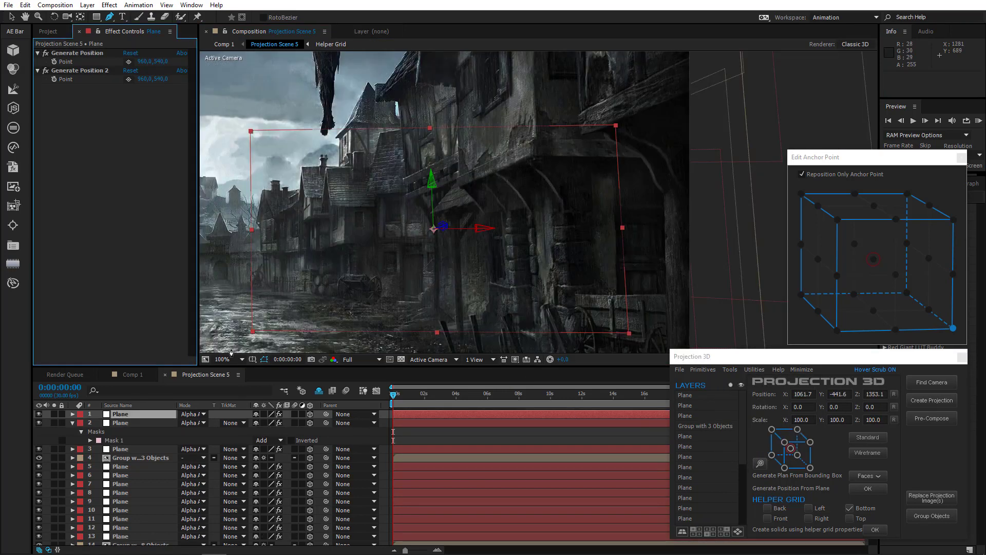
pyautogui.click(132, 423)
pyautogui.press('r')
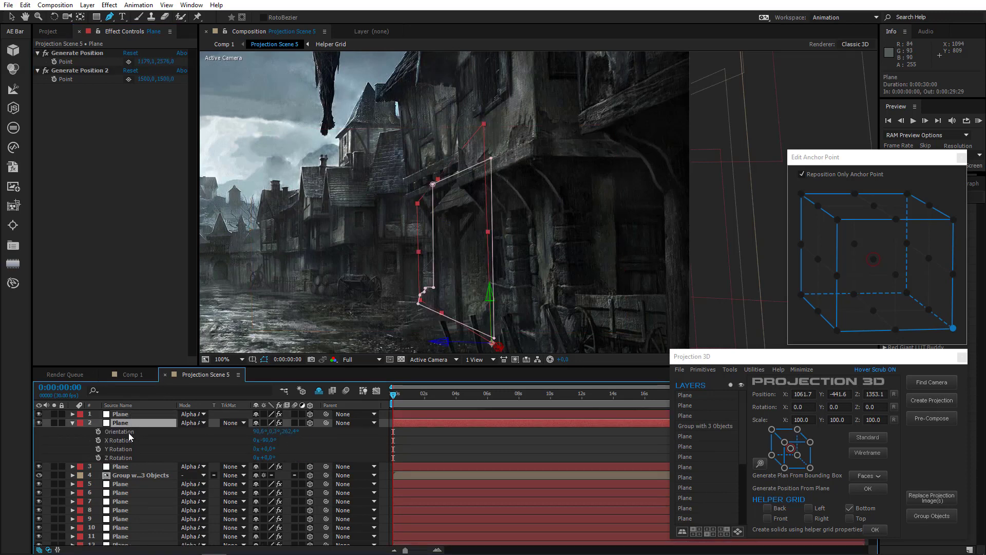
pyautogui.moveTo(129, 434); pyautogui.dragTo(131, 460)
pyautogui.hotkey('ctrl', 'c')
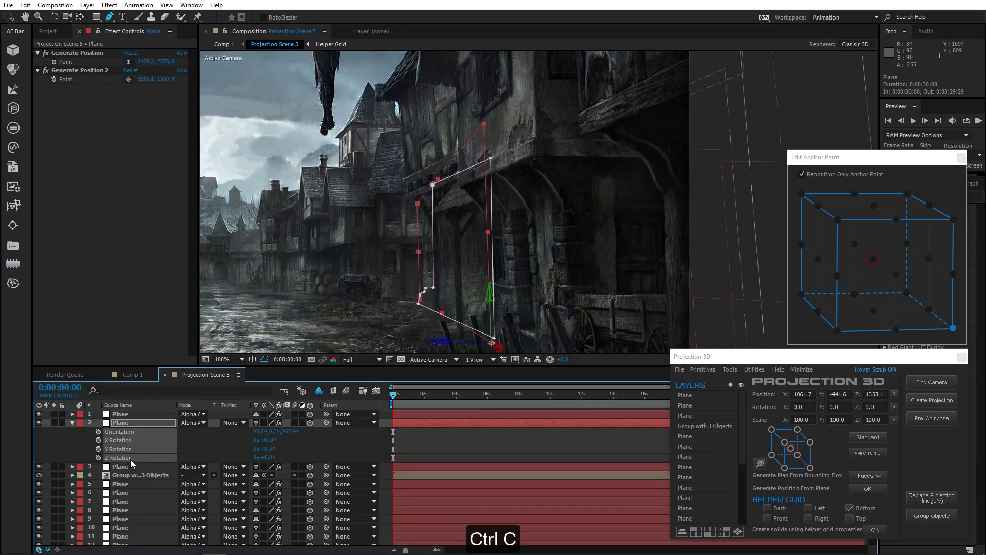
pyautogui.click(122, 415)
pyautogui.hotkey('ctrl', 'v')
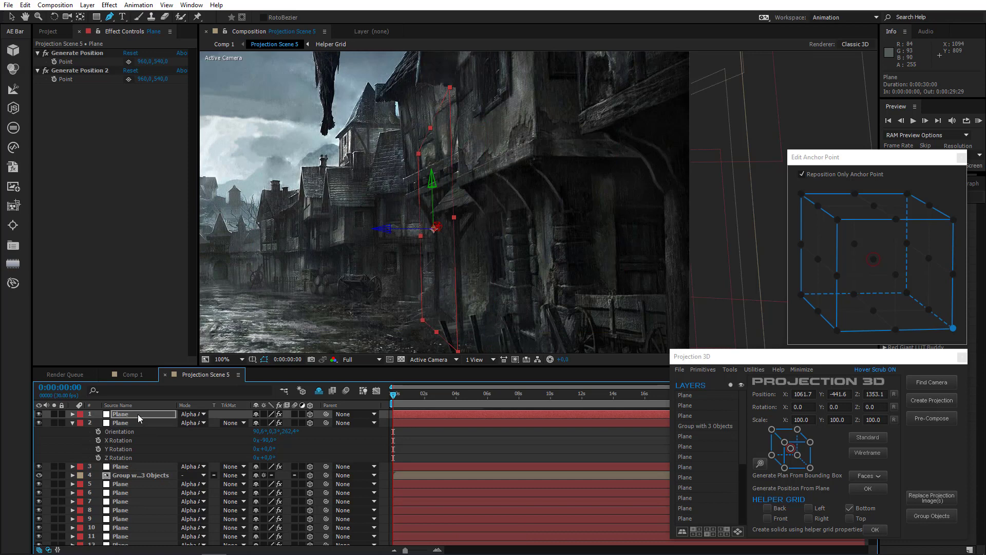
# Set the first Plane's Y Rotation to 90°
pyautogui.press('r')
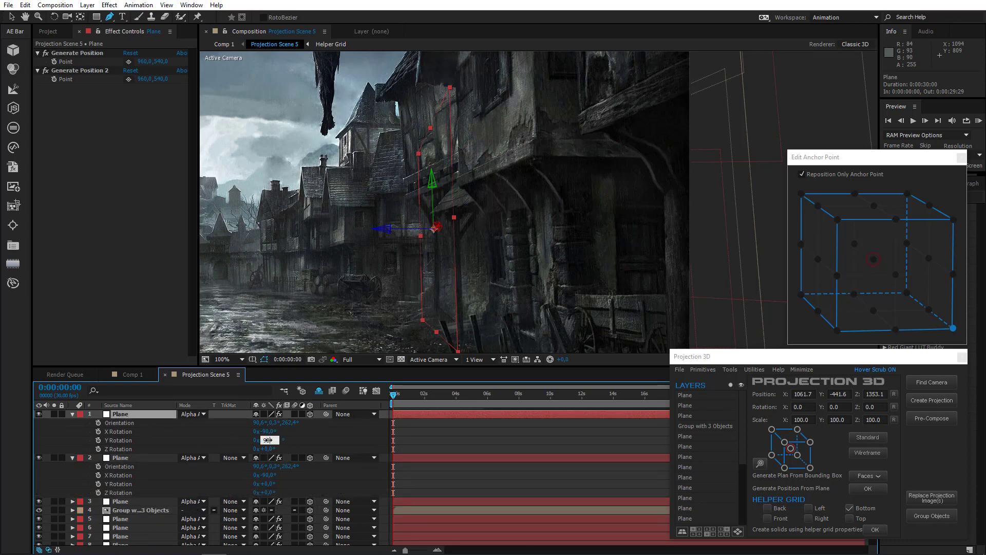
pyautogui.click(269, 439)
pyautogui.write('90')
pyautogui.press('Return')
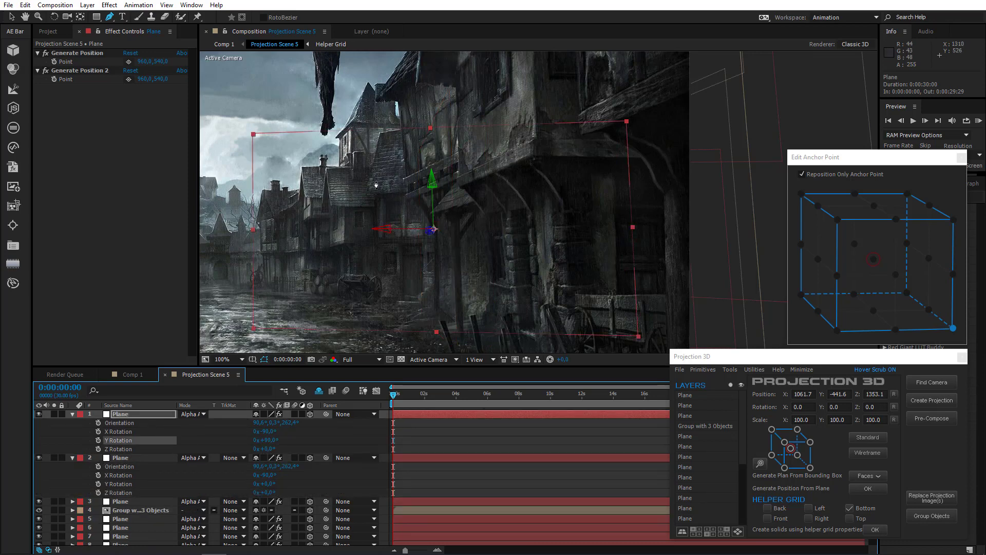
# Draw a closed eight-point Pen mask on the first Plane around the V-shaped wooden bracket under the balcony's far end
pyautogui.press('.')
pyautogui.scroll(1, 335, 169)
pyautogui.moveTo(294, 185); pyautogui.dragTo(596, 154)
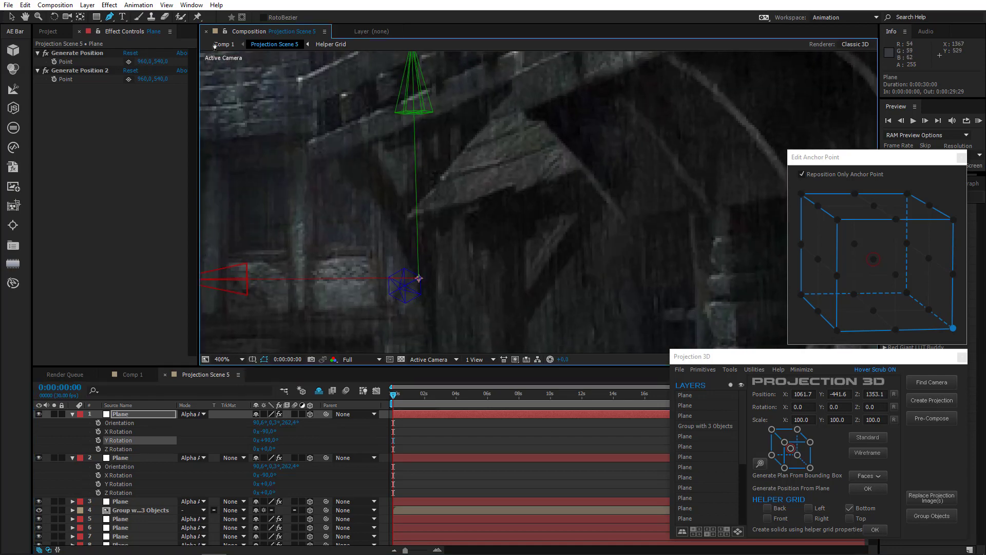
pyautogui.click(420, 289)
pyautogui.moveTo(367, 189); pyautogui.dragTo(357, 175)
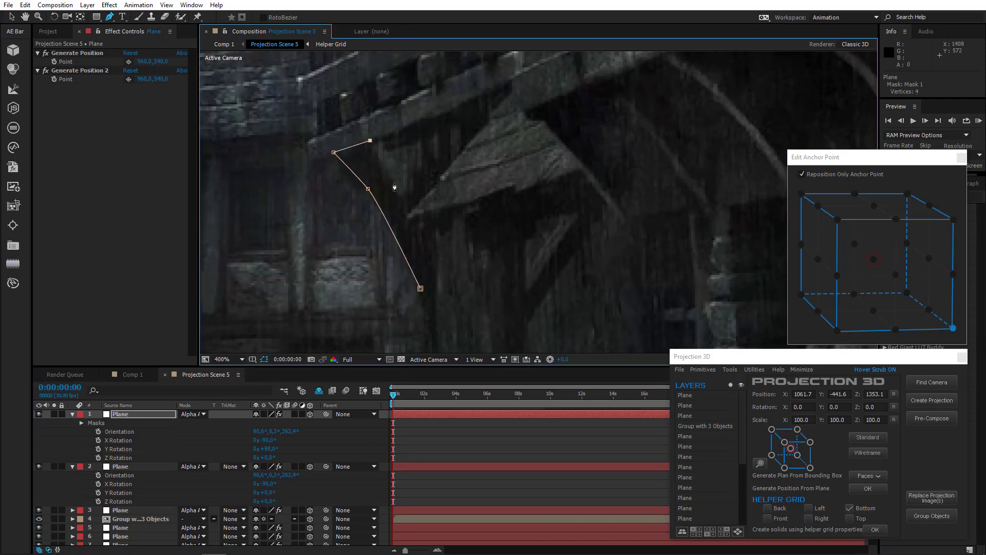
pyautogui.click(419, 126)
pyautogui.click(439, 115)
pyautogui.click(435, 296)
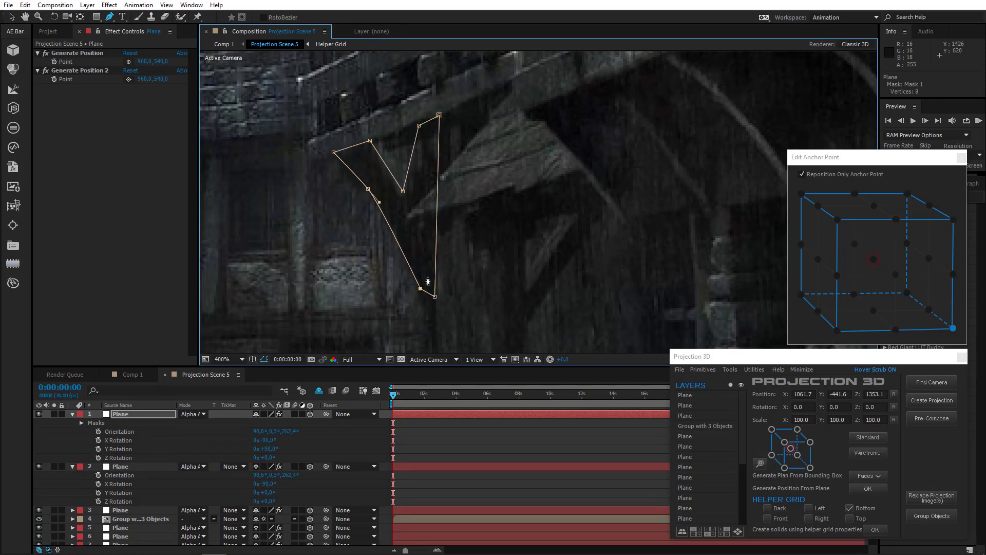
pyautogui.scroll(-2, 432, 285)
pyautogui.moveTo(427, 255); pyautogui.dragTo(350, 286)
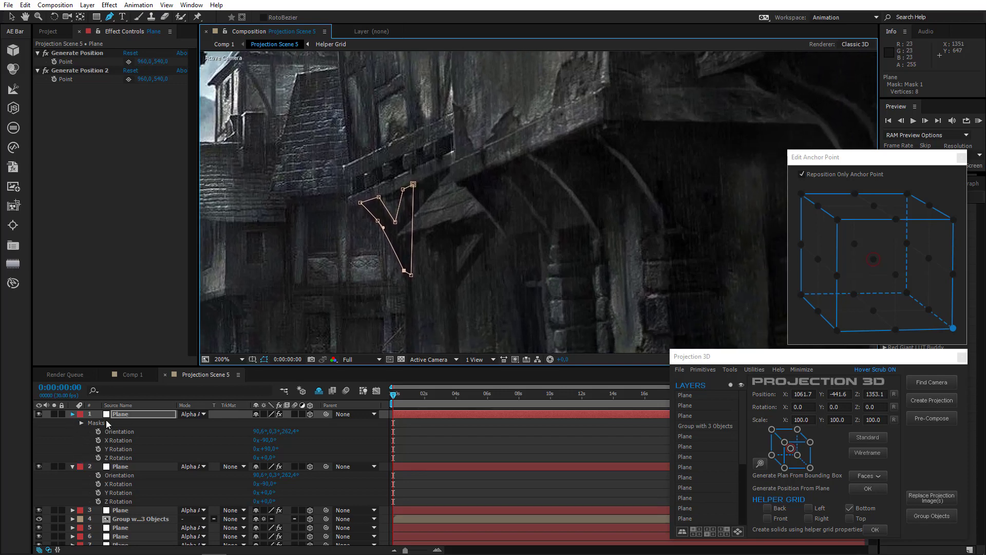
# Set the first Plane's Generate Position point on the bracket mask's upper-left corner and generate a plane from it
pyautogui.click(130, 413)
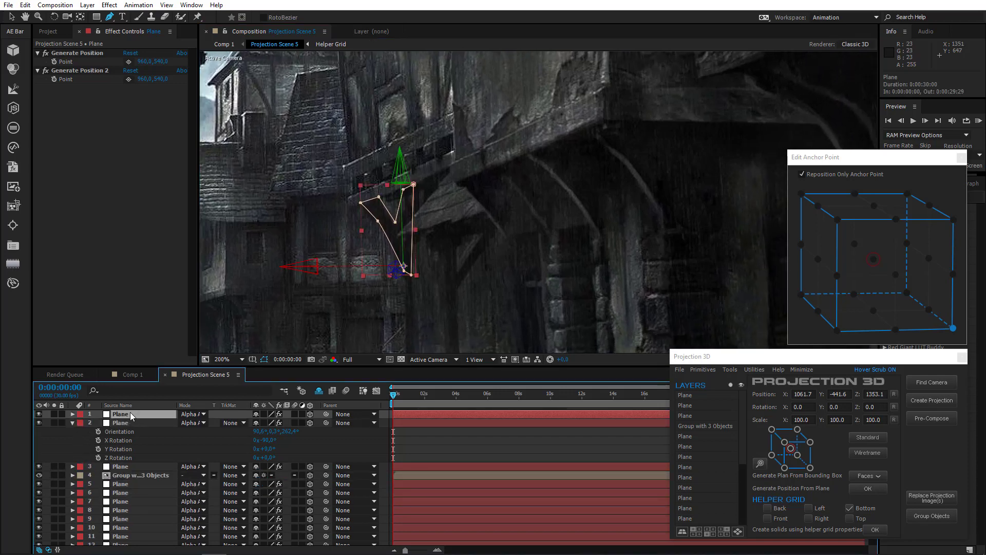
pyautogui.click(129, 61)
pyautogui.click(362, 199)
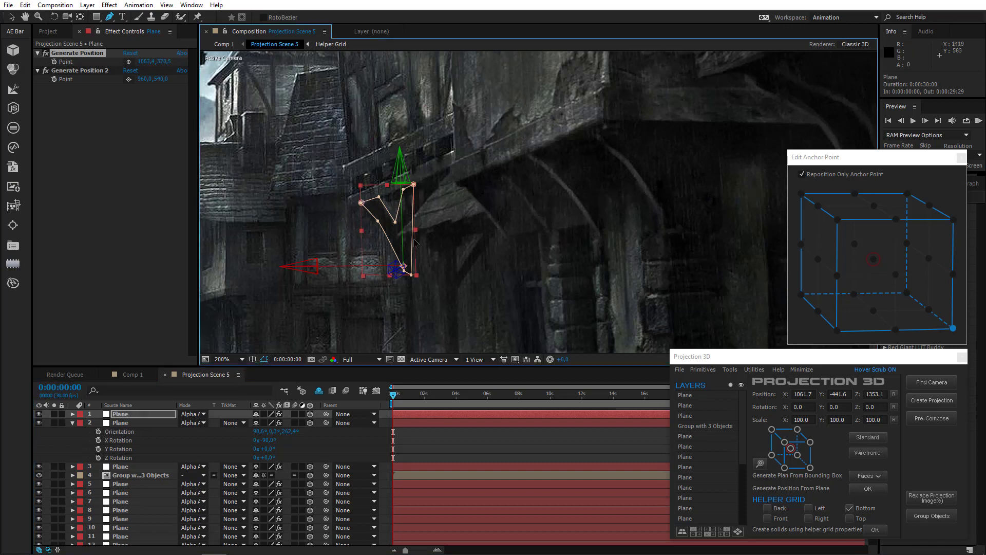
pyautogui.click(730, 369)
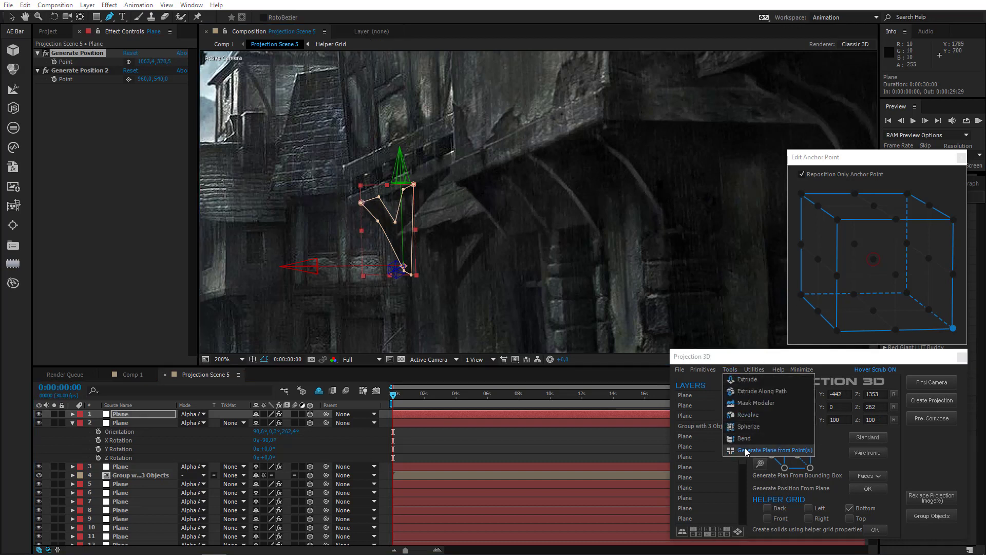
pyautogui.click(747, 450)
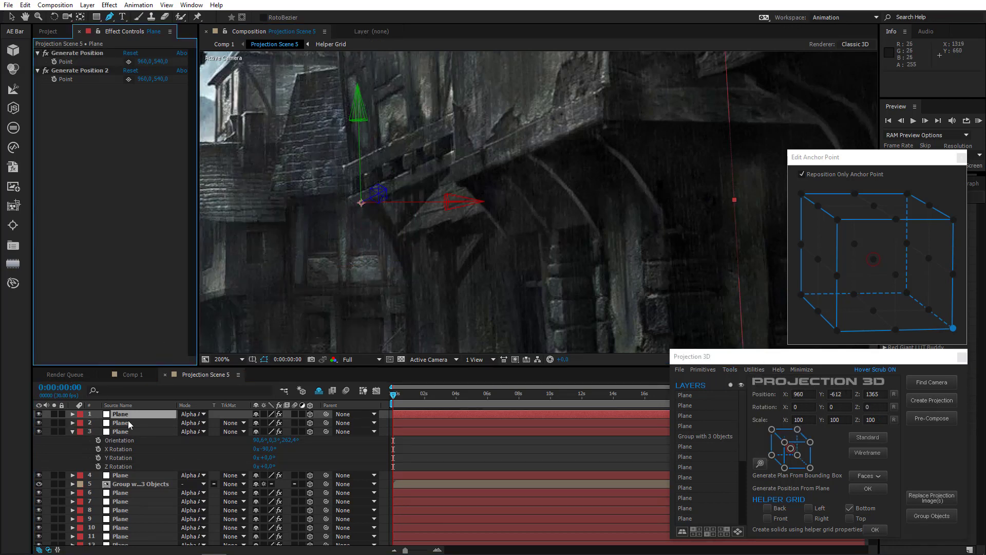
# Transfer the third Plane's orientation and rotation values to the newly generated first Plane
pyautogui.click(126, 442)
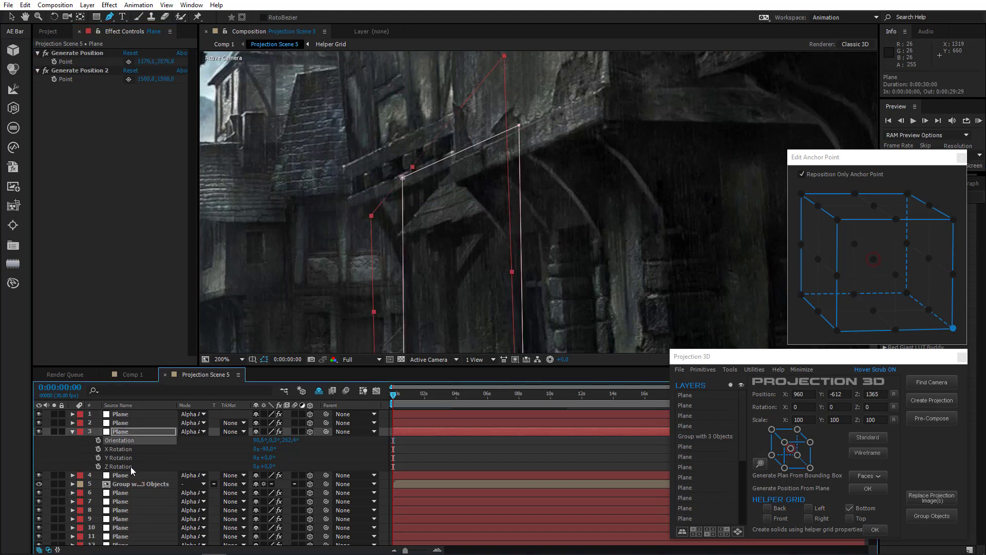
pyautogui.keyDown('shift'); pyautogui.click(131, 467); pyautogui.keyUp('shift')
pyautogui.click(124, 415)
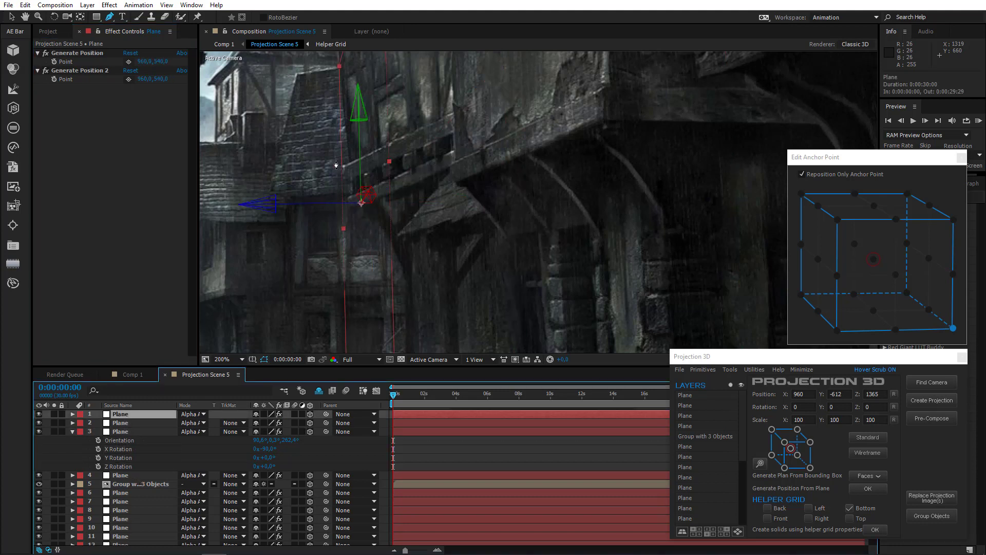
# Set only the first Plane's anchor point to the cube's lower front-left corner and rotate its orientation to about 90.6°, 0.3°, 271.6°
pyautogui.click(837, 331)
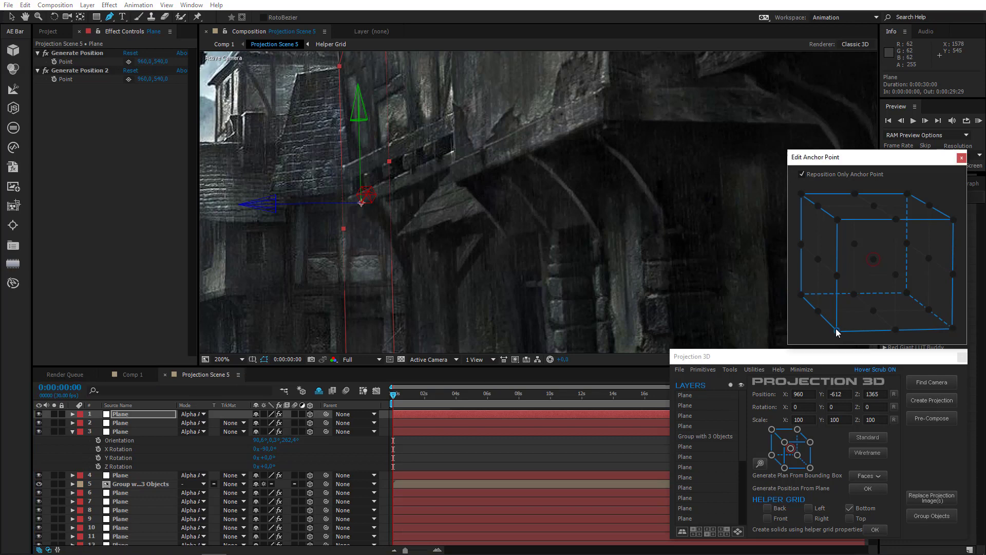
pyautogui.moveTo(408, 130); pyautogui.dragTo(448, 281)
pyautogui.scroll(-1, 411, 219)
pyautogui.click(54, 17)
pyautogui.press('v')
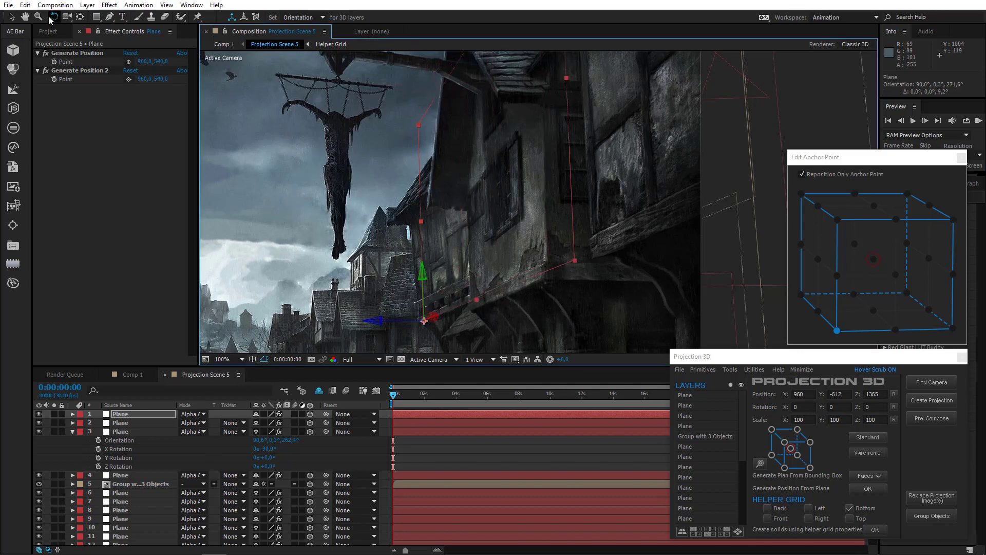
# Move the first Plane to about 950.6, -615.3, 1704.3 and rotate its orientation to about 90.7°, 357.6°, 271.6°
pyautogui.press('v')
pyautogui.moveTo(437, 319); pyautogui.dragTo(435, 237)
pyautogui.scroll(2, 435, 237)
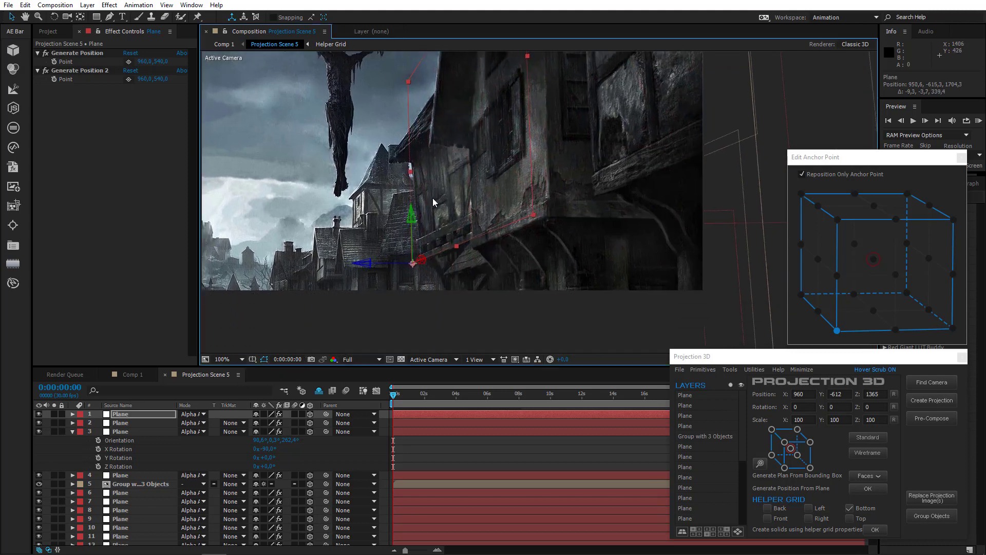
pyautogui.click(54, 17)
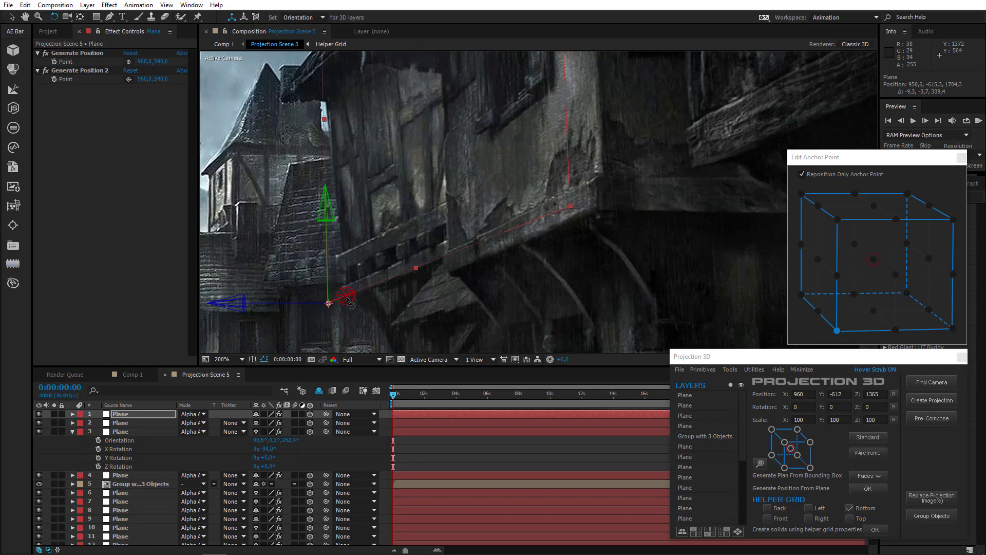
pyautogui.moveTo(348, 299); pyautogui.dragTo(349, 301)
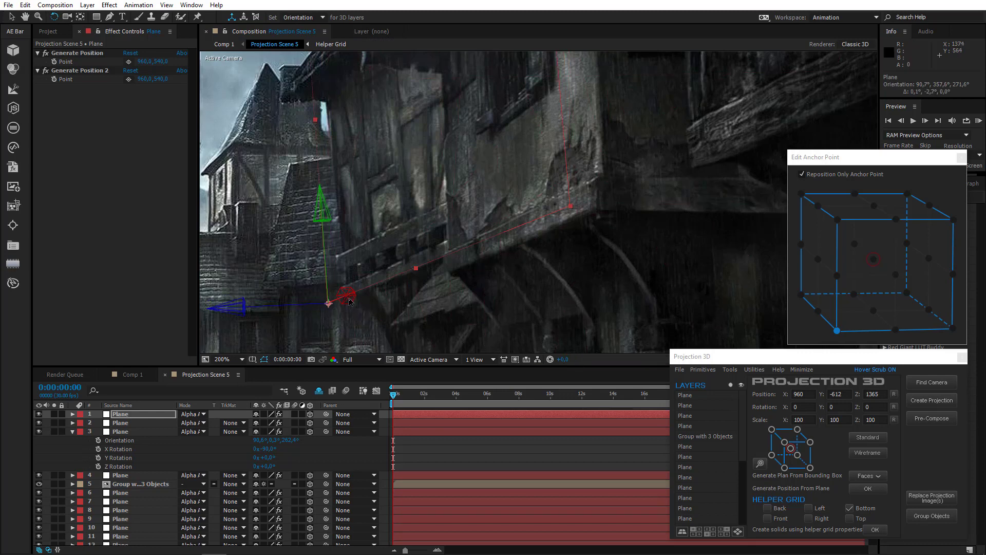
# Shift the first Plane down and along its X axis to about 953.0, -601.4, 1639.8, following the balcony's lower edge
pyautogui.click(11, 17)
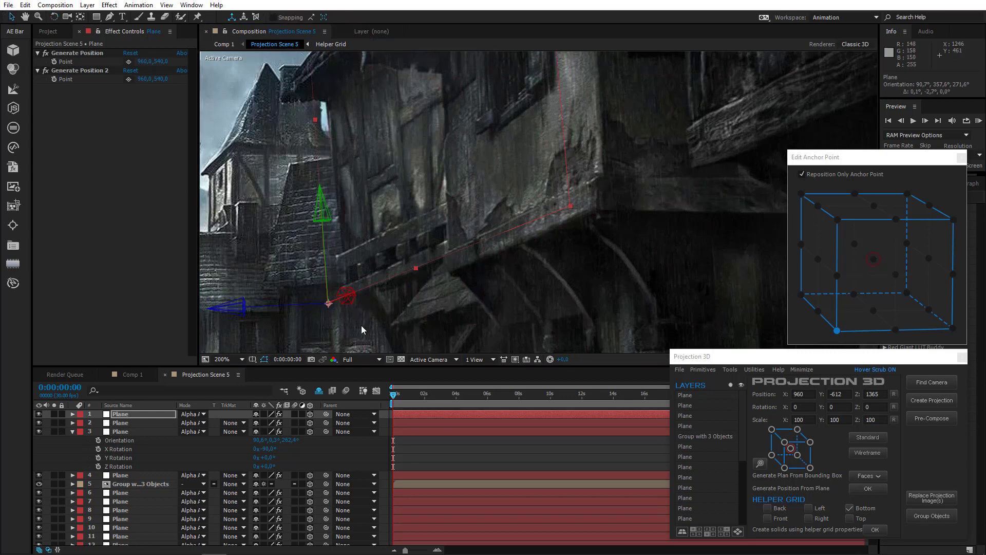
pyautogui.moveTo(324, 258); pyautogui.dragTo(324, 263)
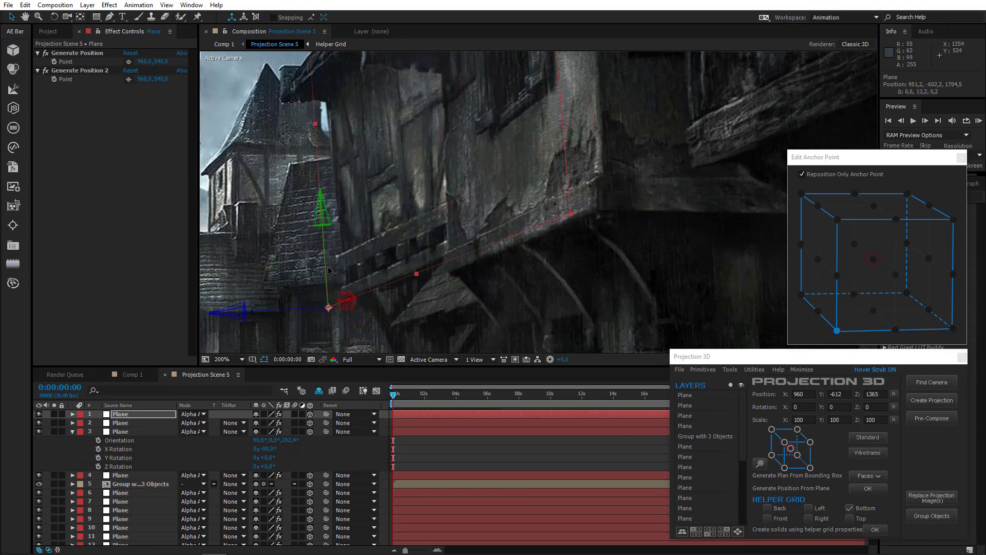
pyautogui.moveTo(356, 302); pyautogui.dragTo(394, 299)
pyautogui.press(',')
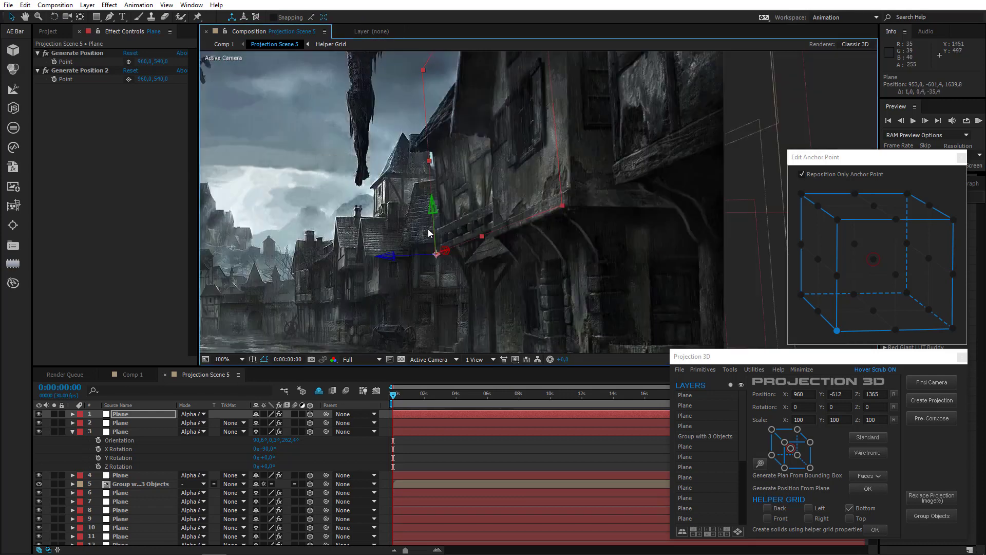
pyautogui.press('.')
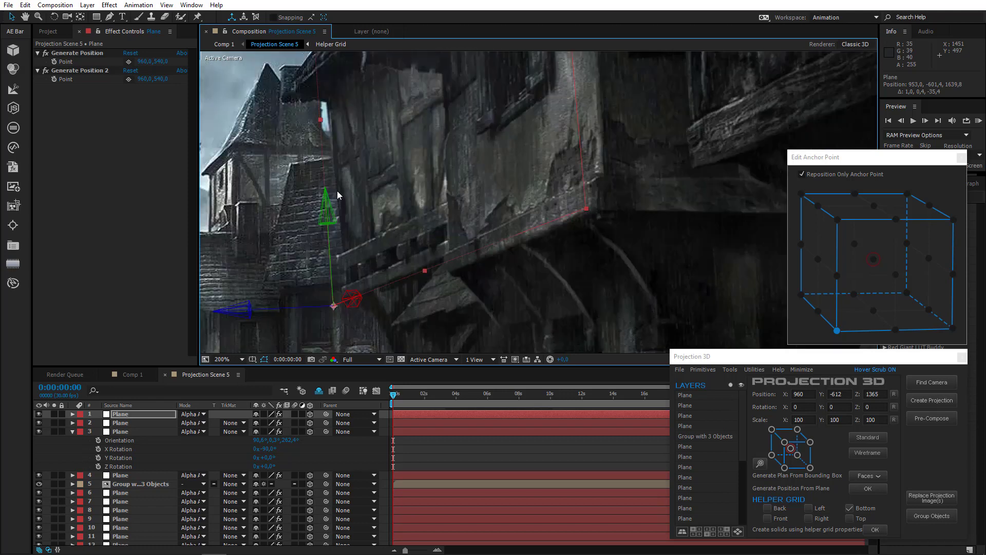
# Draw a closed twelve-point Pen mask on the first Plane around the house's upper-storey wall, from the railing end to above the roof eave
pyautogui.click(110, 17)
pyautogui.scroll(2, 327, 305)
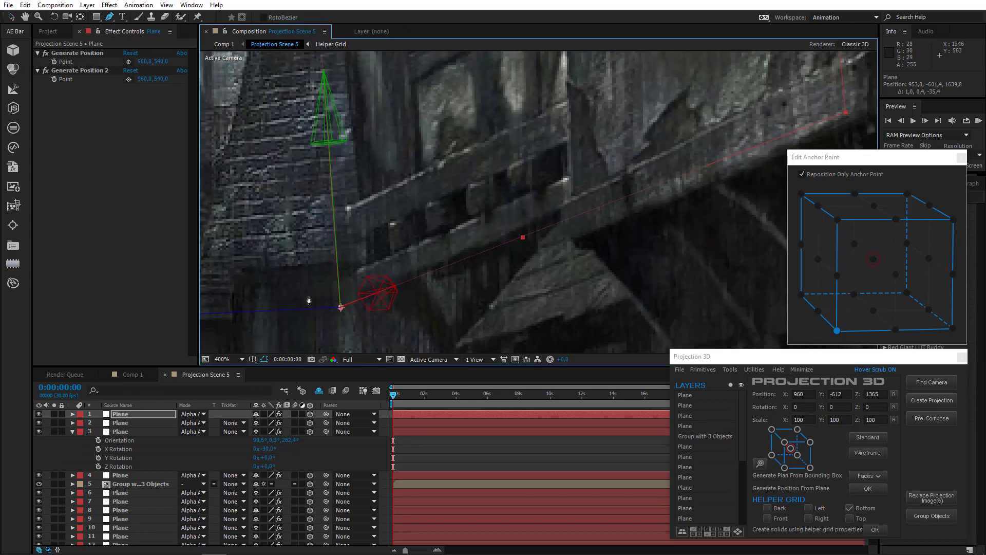
pyautogui.click(358, 293)
pyautogui.click(358, 269)
pyautogui.click(360, 252)
pyautogui.click(356, 234)
pyautogui.click(350, 223)
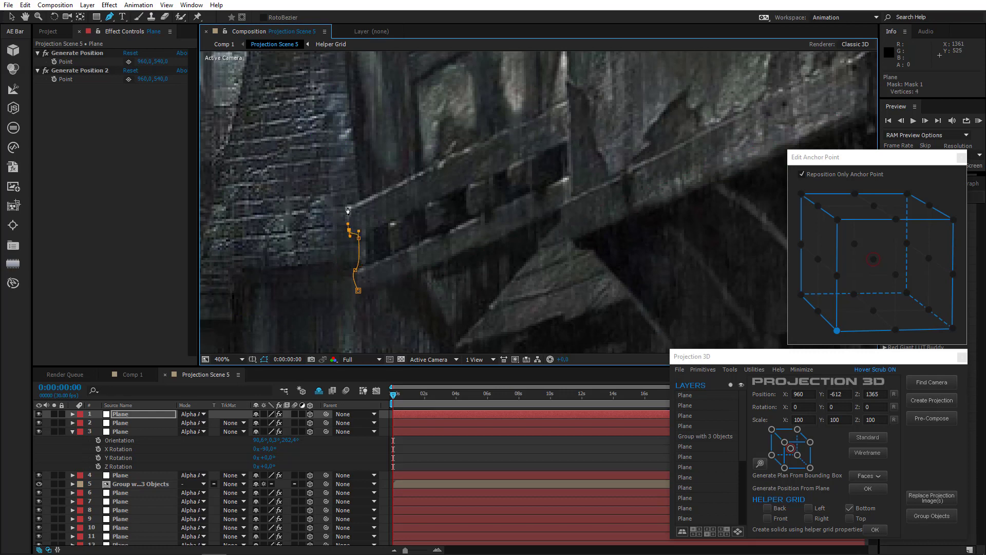
pyautogui.click(348, 207)
pyautogui.moveTo(340, 169); pyautogui.dragTo(353, 393)
pyautogui.moveTo(352, 218); pyautogui.dragTo(351, 195)
pyautogui.moveTo(344, 99); pyautogui.dragTo(335, 201)
pyautogui.hotkey('ctrl', 'z')
pyautogui.scroll(-1, 331, 175)
pyautogui.moveTo(329, 167); pyautogui.dragTo(398, 236)
pyautogui.click(399, 237)
pyautogui.moveTo(565, 153); pyautogui.dragTo(570, 129)
pyautogui.moveTo(590, 318); pyautogui.dragTo(555, 192)
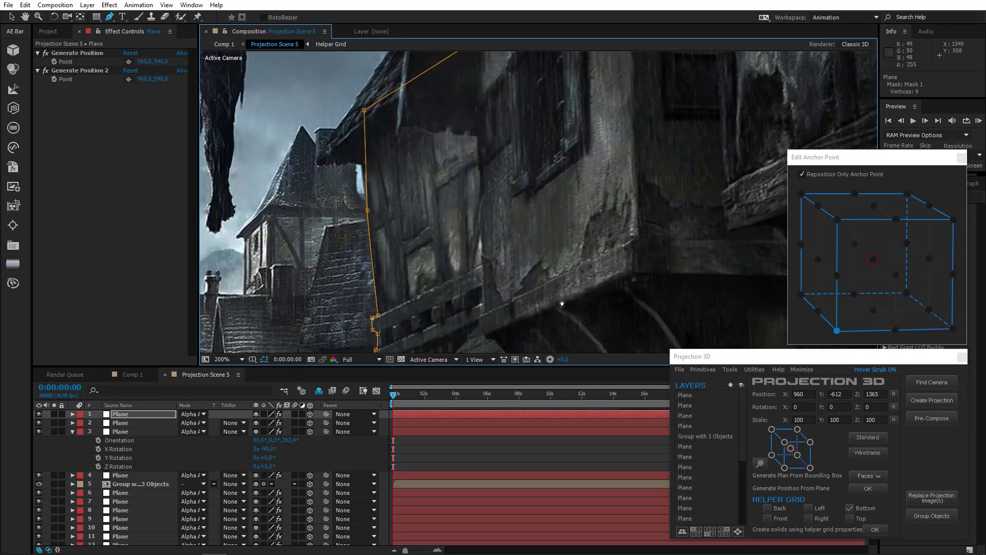
pyautogui.click(557, 291)
pyautogui.moveTo(474, 324); pyautogui.dragTo(443, 266)
pyautogui.moveTo(446, 271)
pyautogui.mouseDown()
pyautogui.moveTo(438, 274)
pyautogui.moveTo(451, 267)
pyautogui.mouseUp()
pyautogui.click(400, 286)
pyautogui.scroll(-1, 505, 272)
pyautogui.moveTo(507, 244); pyautogui.dragTo(484, 326)
pyautogui.moveTo(445, 239); pyautogui.dragTo(406, 172)
pyautogui.scroll(1, 465, 278)
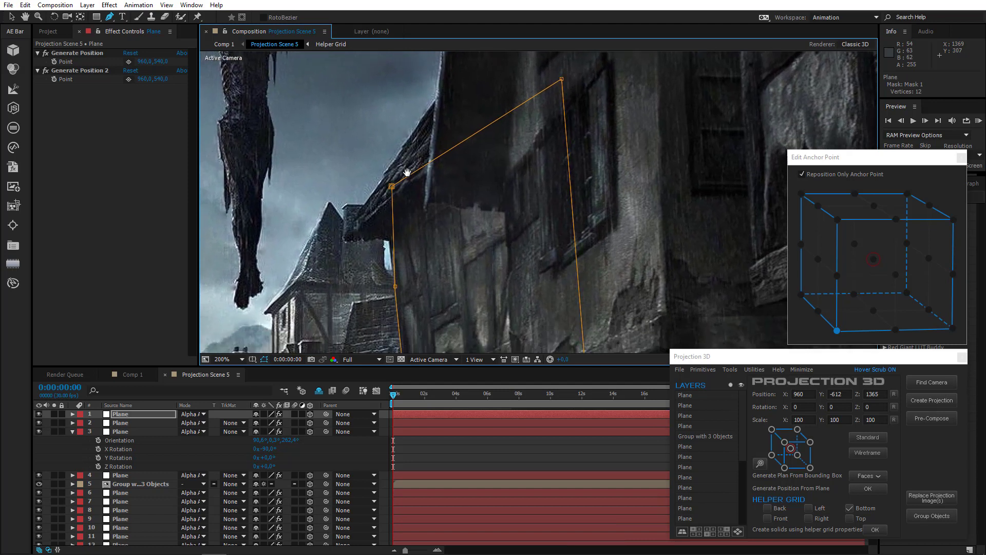
# Place the first Plane's Generate Position point at about 177.2, 407.8 under the roof eave and generate a plane from it
pyautogui.click(129, 62)
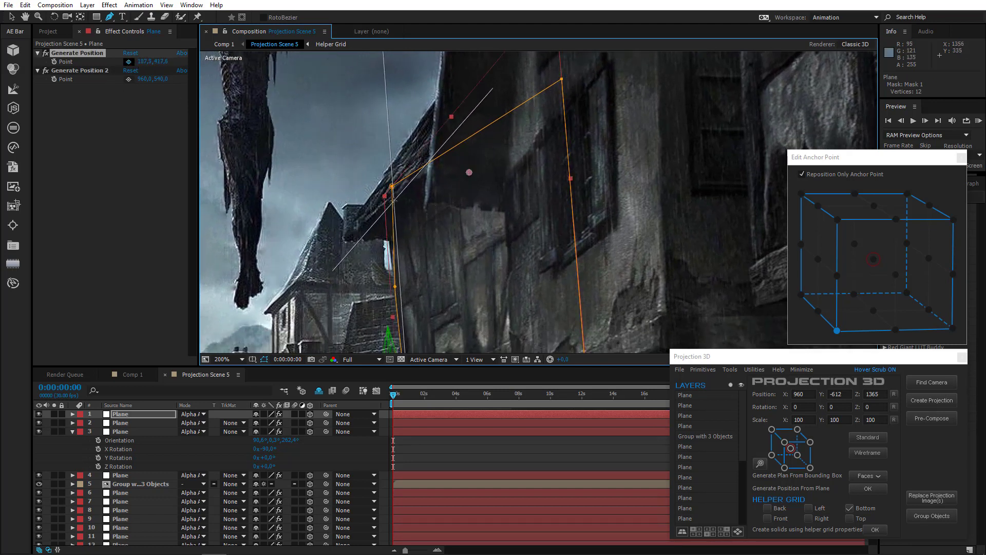
pyautogui.click(393, 198)
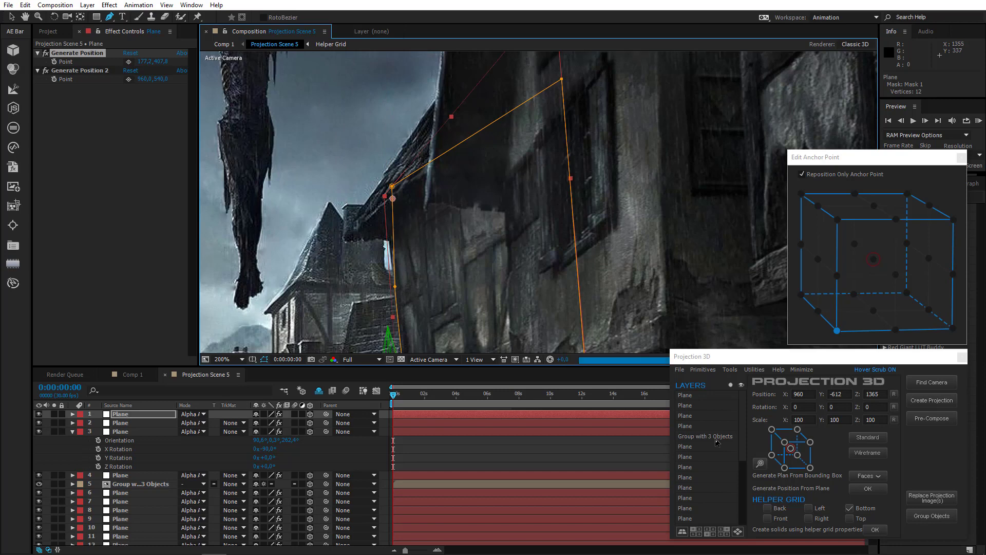
pyautogui.click(730, 370)
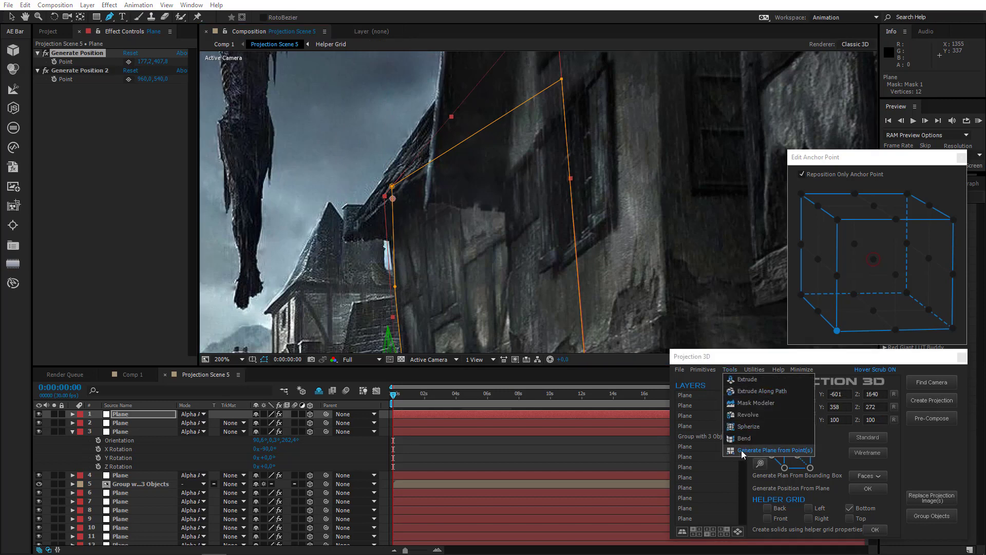
pyautogui.click(743, 454)
pyautogui.scroll(-3, 369, 184)
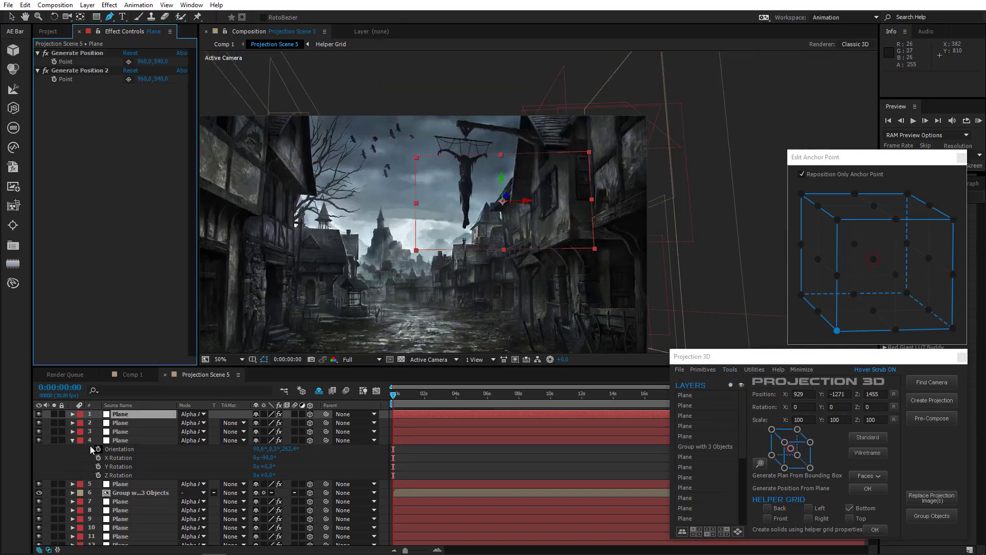
# Copy the orientation and X, Y and Z rotations of the masked upper-storey wall Plane onto the newly generated Plane
pyautogui.click(131, 423)
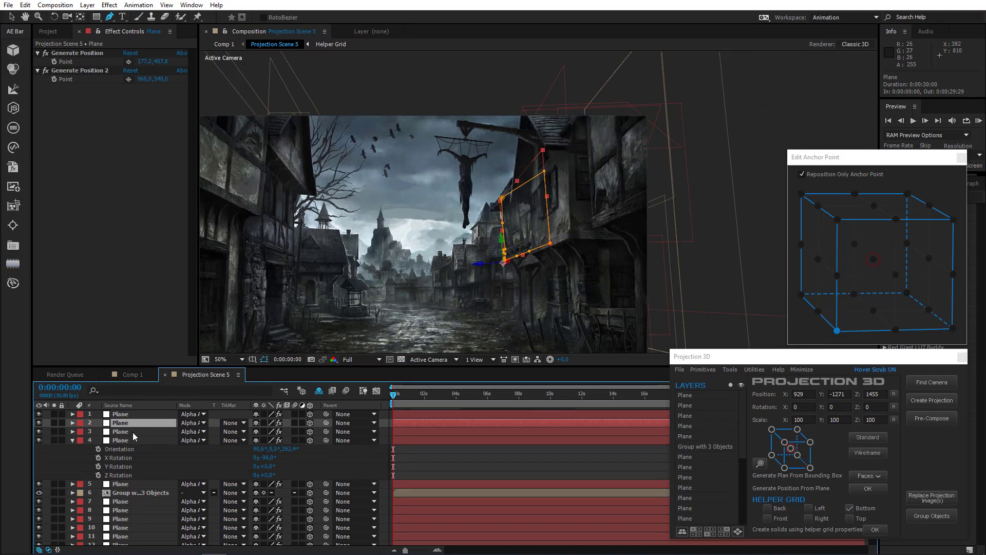
pyautogui.press('r')
pyautogui.click(127, 432)
pyautogui.keyDown('shift'); pyautogui.click(132, 457); pyautogui.keyUp('shift')
pyautogui.hotkey('ctrl', 'c')
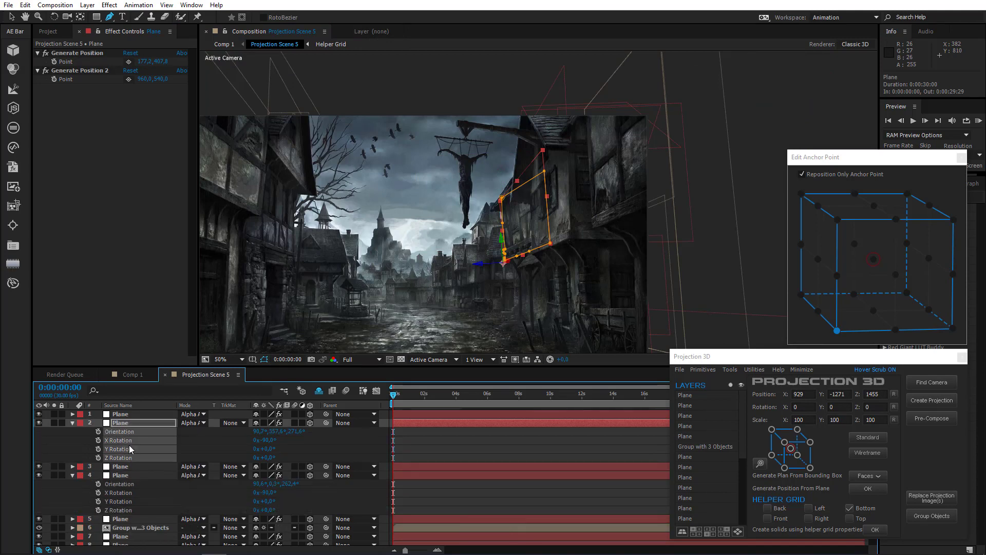
pyautogui.click(120, 414)
pyautogui.hotkey('ctrl', 'v')
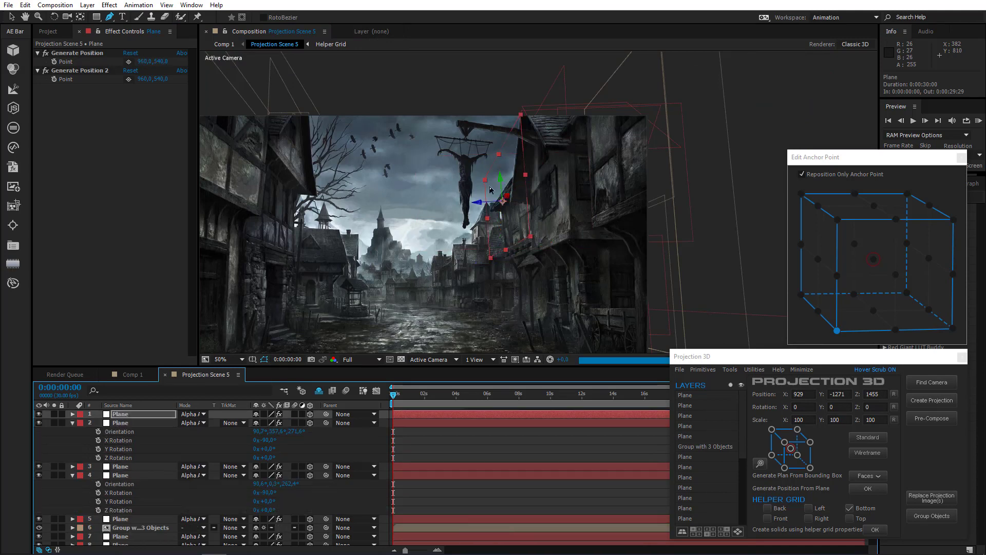
# Set only the new Plane's anchor to the cube's lower front-left corner and move the Plane to about 879.4, -1275.4, 1988.3
pyautogui.press('/')
pyautogui.click(838, 331)
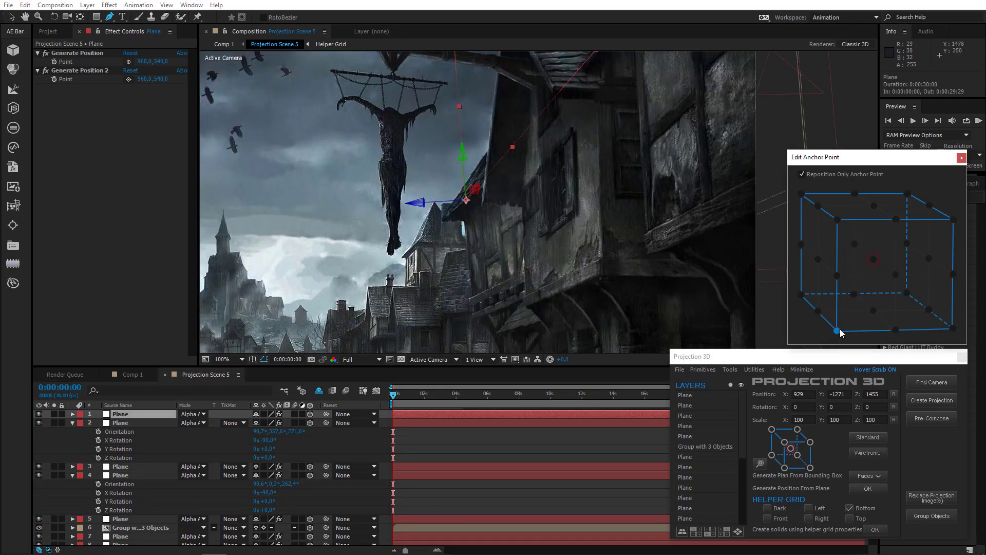
pyautogui.click(11, 17)
pyautogui.press('.')
pyautogui.moveTo(341, 221); pyautogui.dragTo(175, 385)
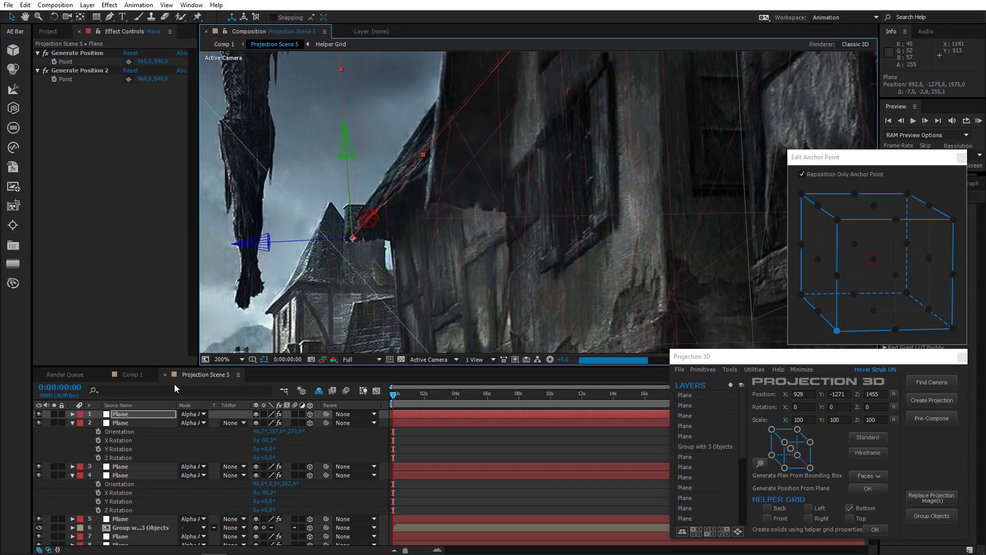
pyautogui.moveTo(336, 242); pyautogui.dragTo(323, 242)
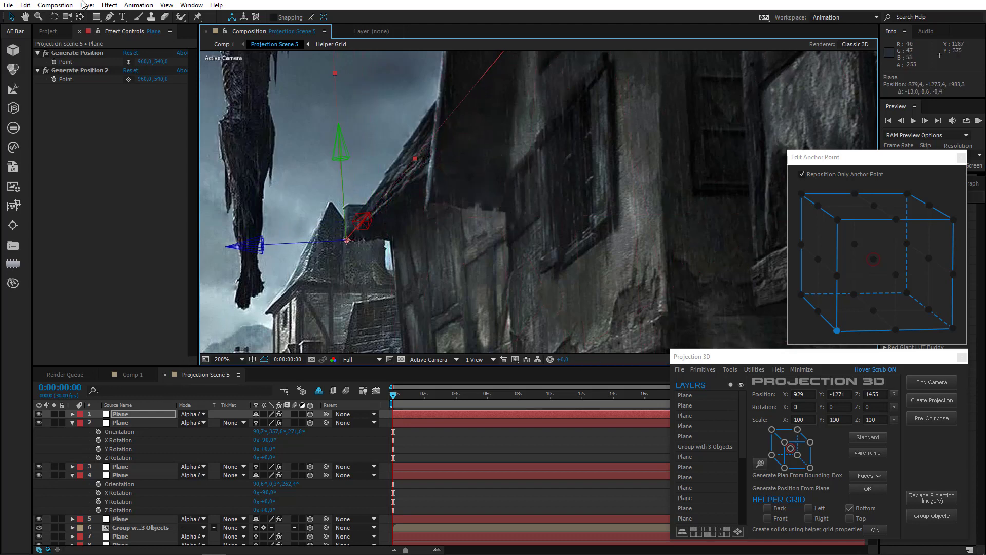
# Rotate the new Plane's orientation to about 85.3°, 28.4°, 280.4°, matching the slope of the roof
pyautogui.click(54, 17)
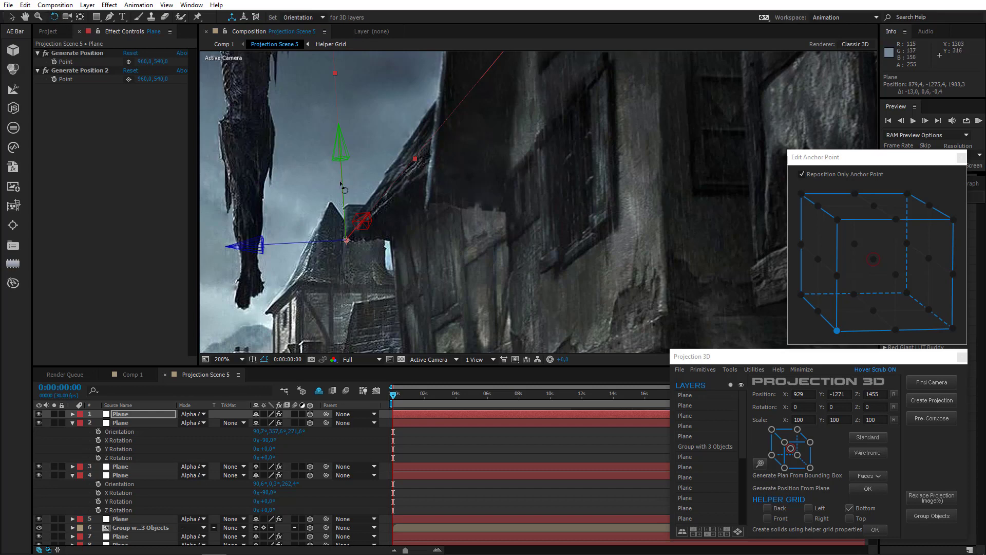
pyautogui.moveTo(340, 183); pyautogui.dragTo(345, 184)
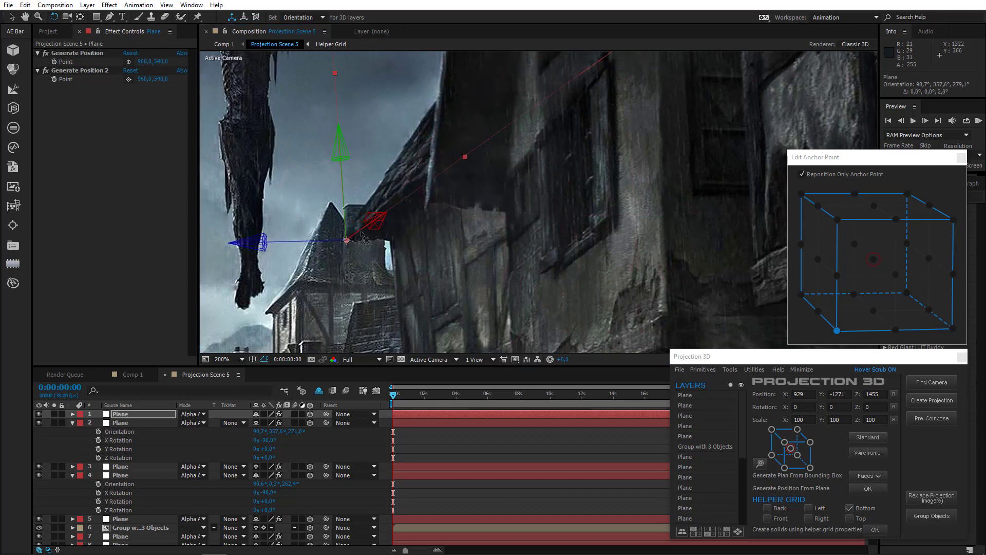
pyautogui.moveTo(363, 224); pyautogui.dragTo(384, 167)
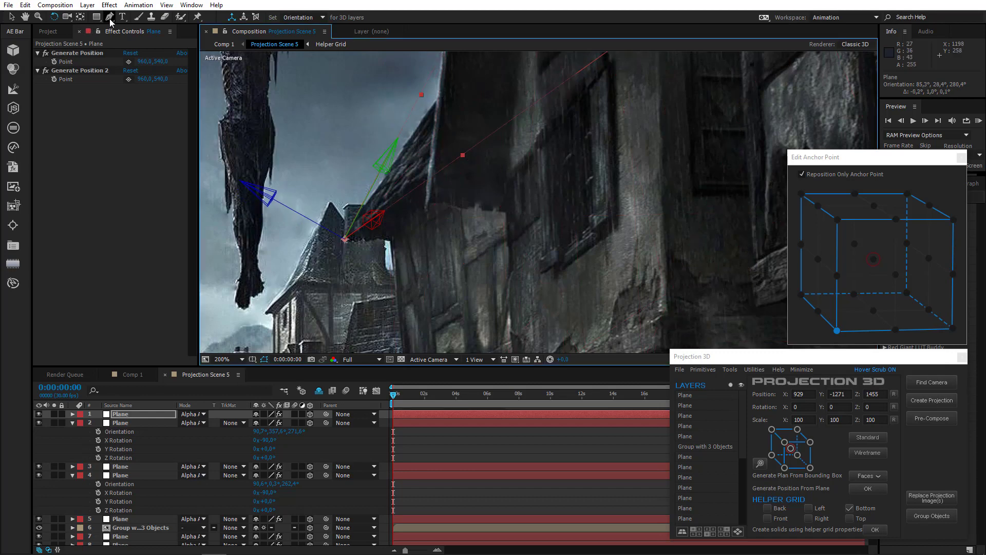
# Draw a closed eleven-point Pen mask on the first Plane around the sloping roof, from its eave tip up behind the house wall
pyautogui.click(109, 16)
pyautogui.click(343, 238)
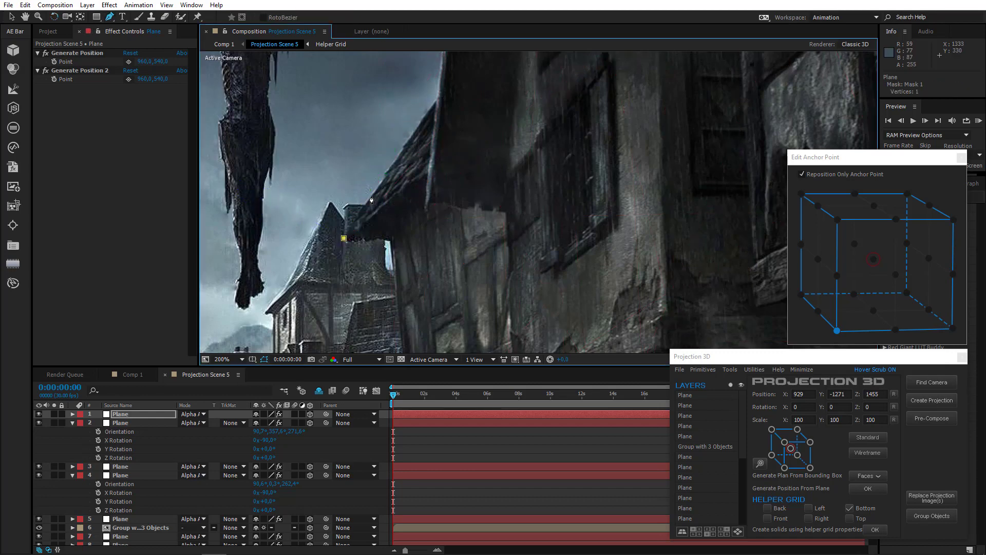
pyautogui.click(379, 187)
pyautogui.click(385, 175)
pyautogui.moveTo(503, 56); pyautogui.dragTo(438, 195)
pyautogui.click(438, 175)
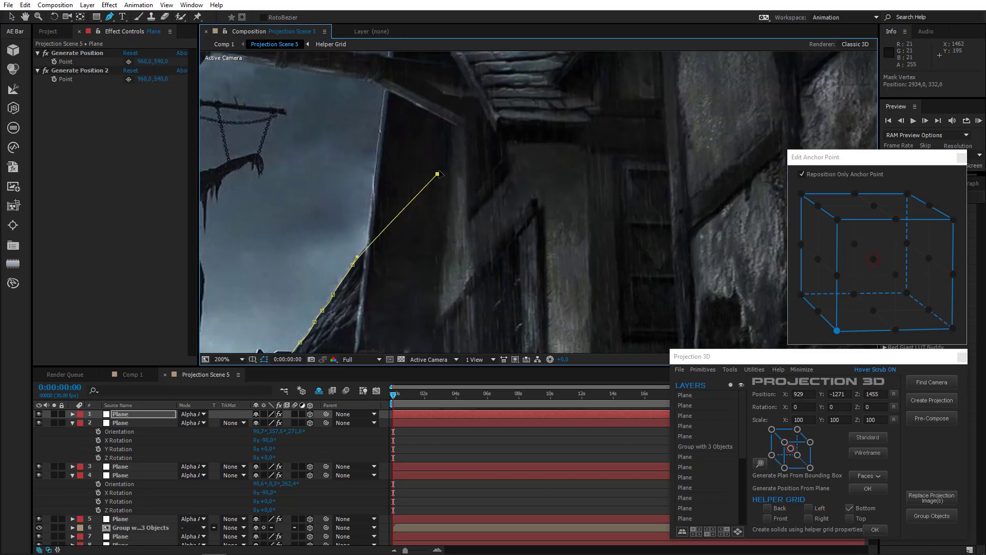
pyautogui.click(475, 287)
pyautogui.moveTo(452, 300); pyautogui.dragTo(469, 174)
pyautogui.moveTo(390, 182); pyautogui.dragTo(354, 202)
pyautogui.click(357, 203)
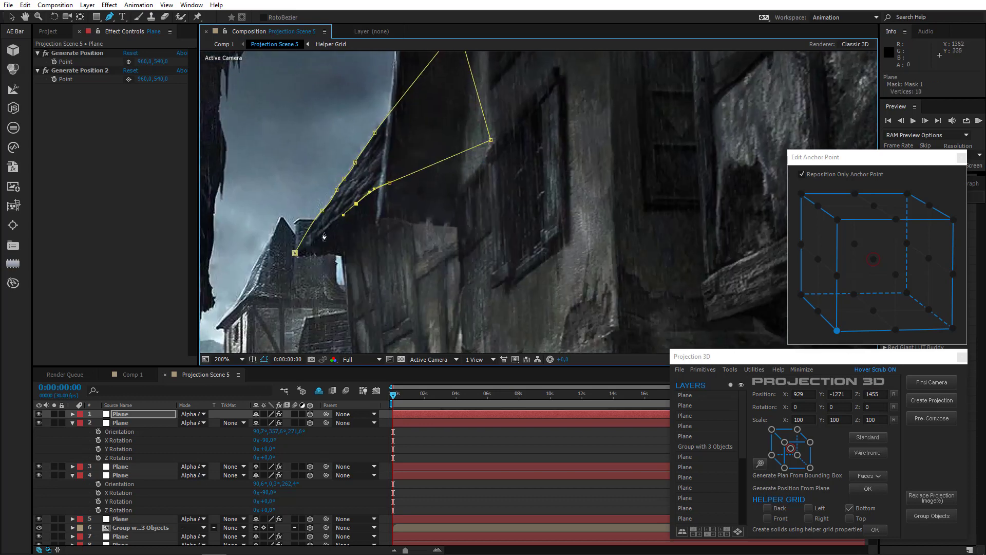
pyautogui.click(313, 240)
pyautogui.click(295, 253)
pyautogui.moveTo(297, 254); pyautogui.dragTo(340, 230)
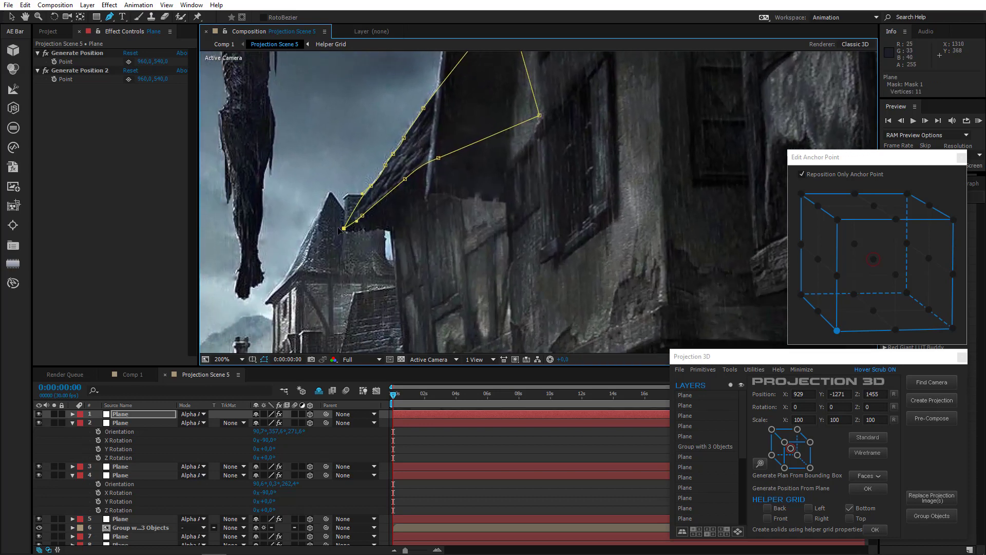
# Place the roof Plane's Generate Position point at the eave's lower tip and generate a front-facing plane from it
pyautogui.click(128, 62)
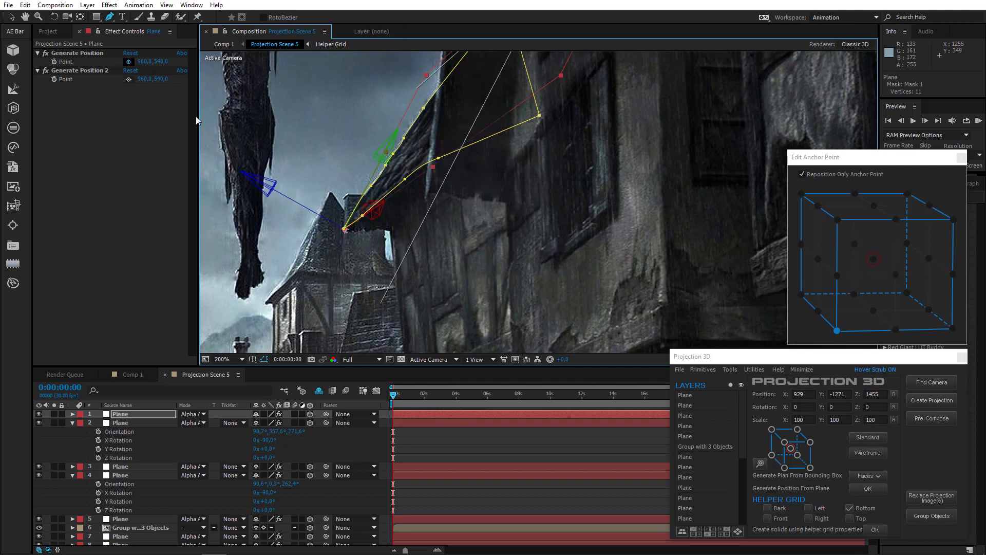
pyautogui.click(344, 229)
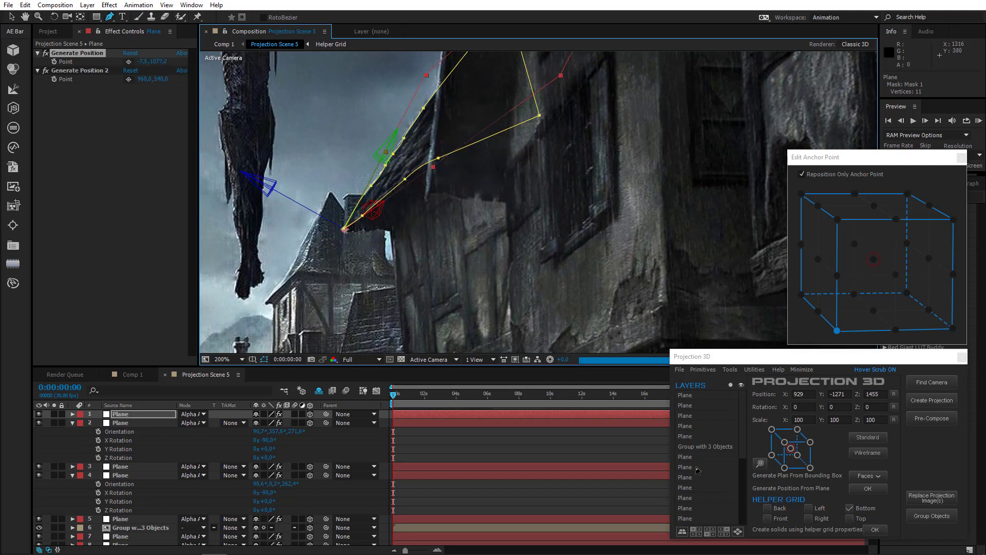
pyautogui.click(730, 369)
pyautogui.click(748, 450)
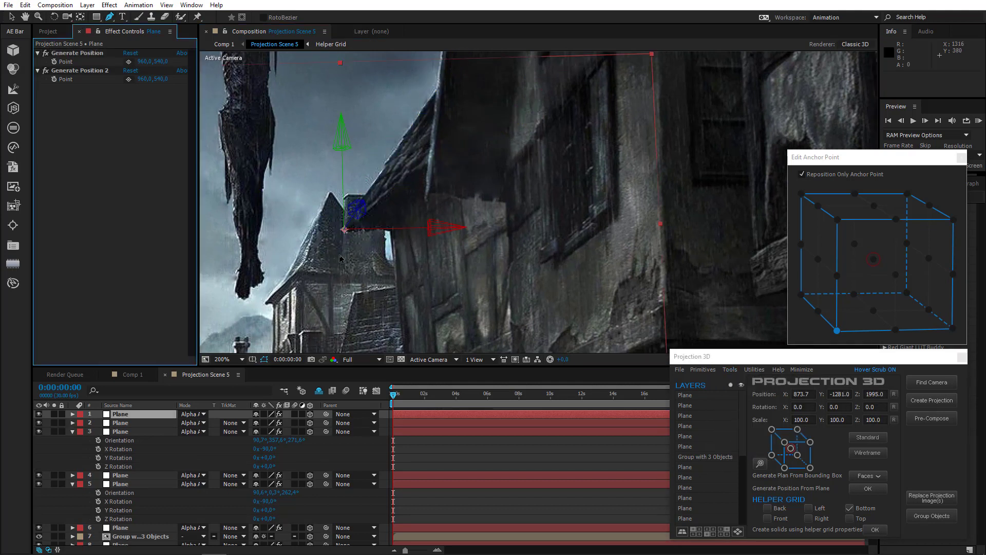
# Draw a closed seven-point Pen mask on the new Plane around the dark triangle under the roof, following the eave's ragged lower edge
pyautogui.scroll(-2, 354, 235)
pyautogui.scroll(3, 362, 236)
pyautogui.moveTo(270, 242); pyautogui.dragTo(539, 261)
pyautogui.click(423, 279)
pyautogui.moveTo(471, 280); pyautogui.dragTo(476, 278)
pyautogui.moveTo(492, 272); pyautogui.dragTo(495, 276)
pyautogui.moveTo(520, 280); pyautogui.dragTo(527, 279)
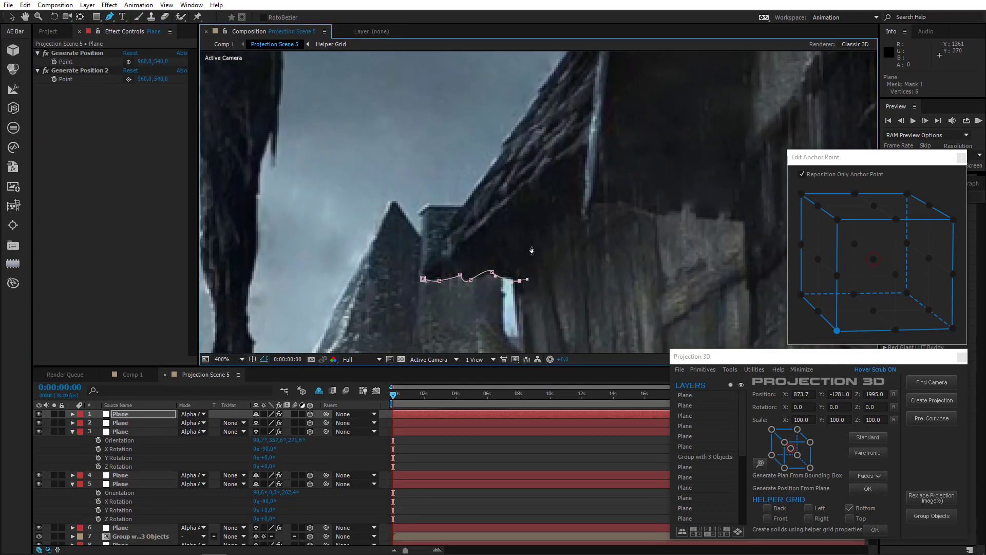
pyautogui.click(518, 196)
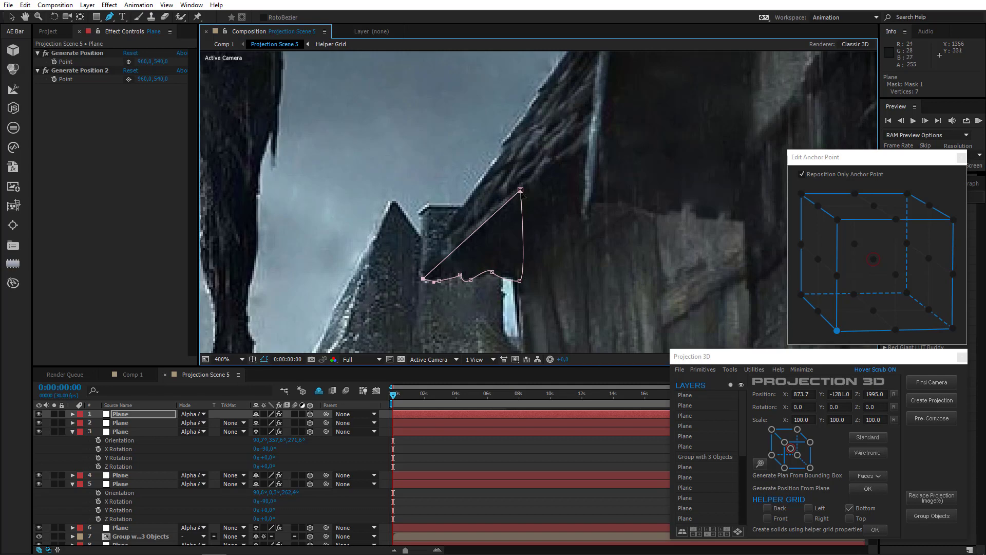
# Shift the upper and lower inner vertices of the under-roof triangle mask farther into the house wall
pyautogui.moveTo(518, 200); pyautogui.dragTo(516, 195)
pyautogui.scroll(-2, 541, 250)
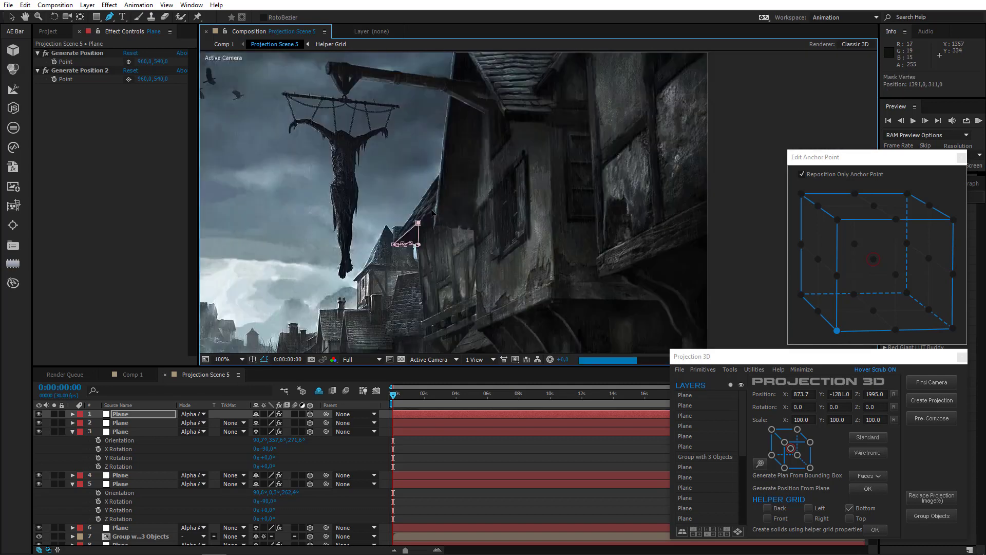
pyautogui.moveTo(429, 218); pyautogui.dragTo(429, 243)
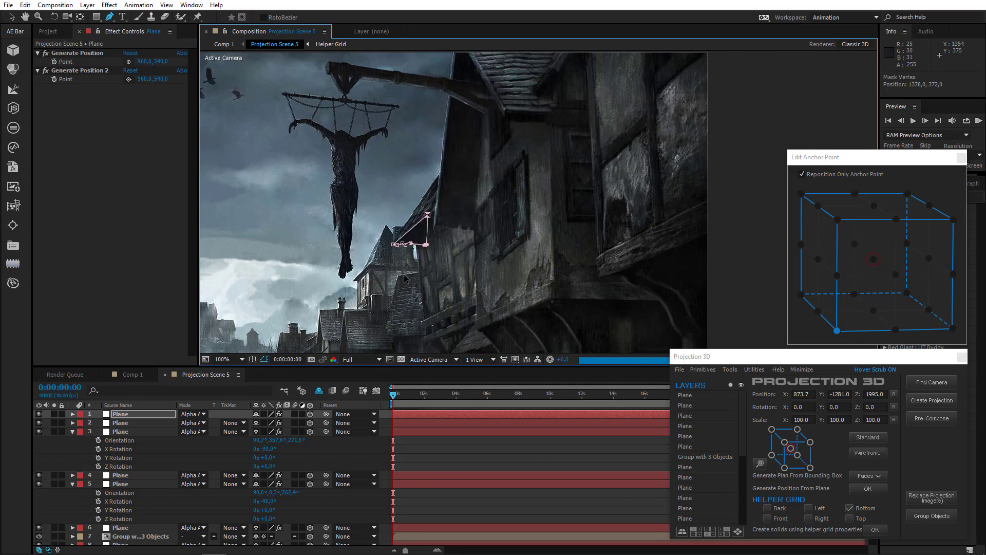
# Place the first Plane's Generate Position point at the base of the wooden post behind the stakes and generate a plane there
pyautogui.moveTo(446, 289); pyautogui.dragTo(434, 152)
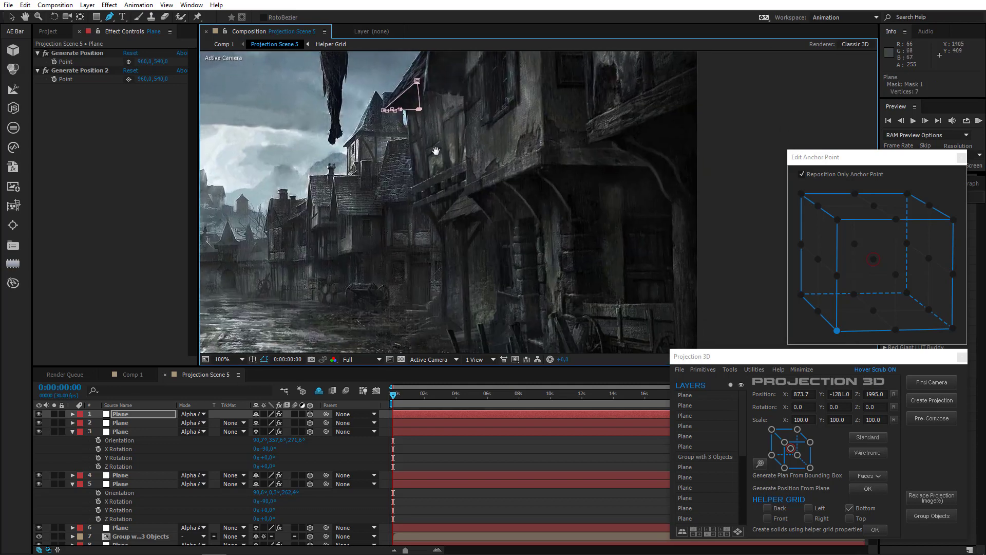
pyautogui.moveTo(436, 212); pyautogui.dragTo(436, 164)
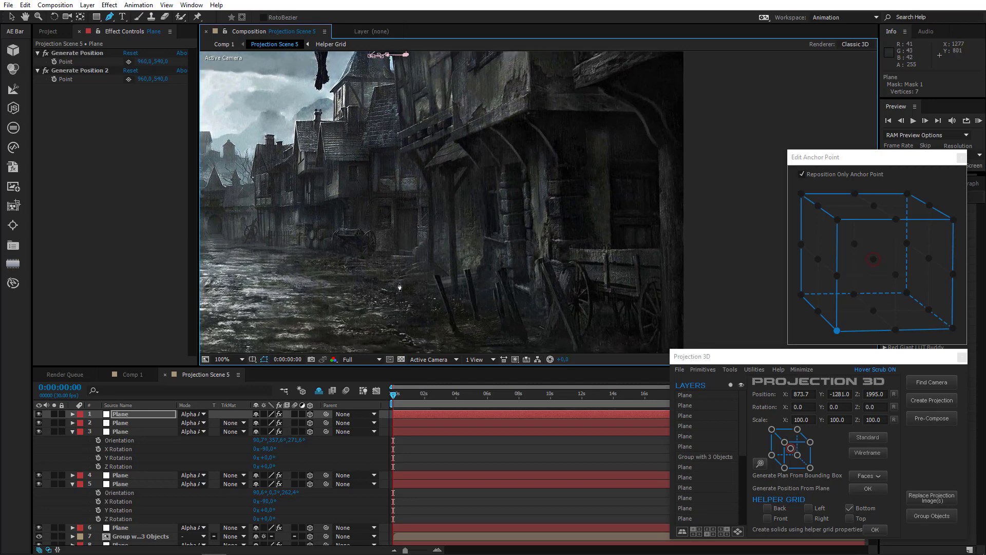
pyautogui.scroll(2, 437, 215)
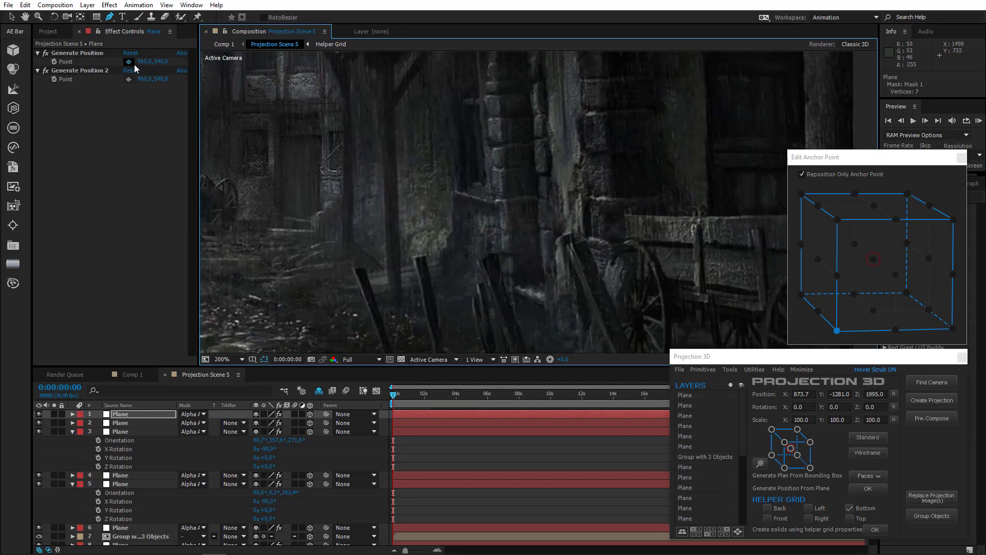
pyautogui.click(129, 61)
pyautogui.click(393, 306)
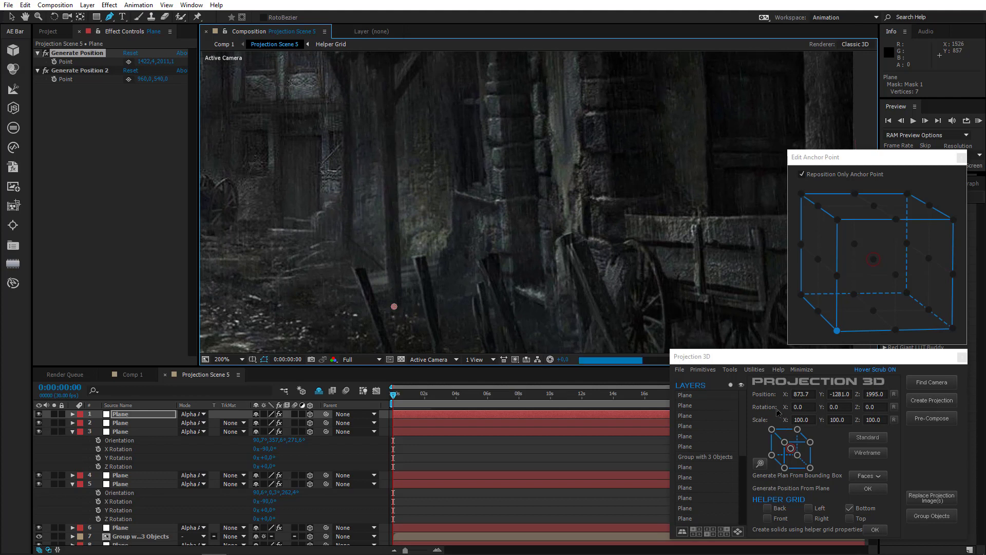
pyautogui.click(730, 370)
pyautogui.click(753, 452)
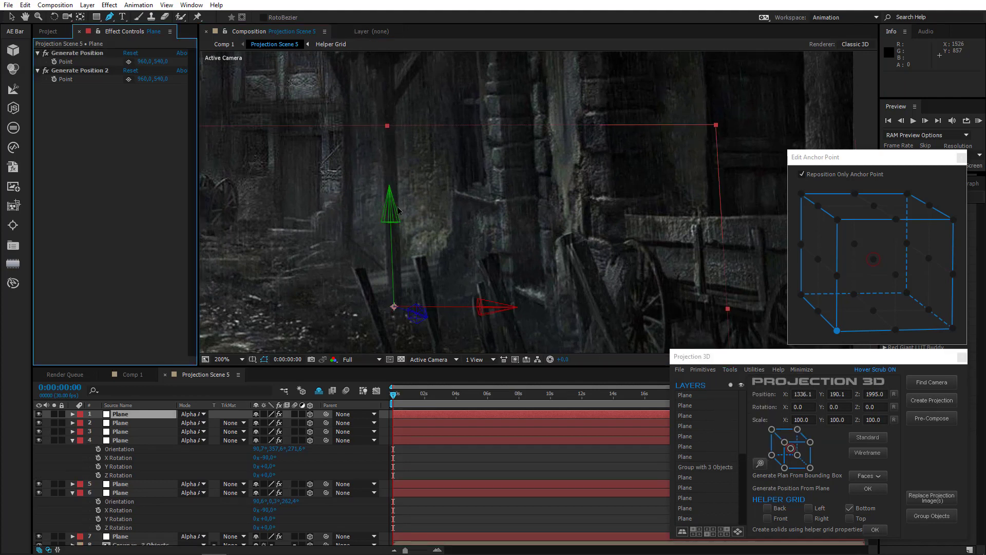
# Set the new Plane's anchor to the cube's lower front edge midpoint and paste the upper-storey wall Plane's orientation and rotations onto it
pyautogui.click(897, 330)
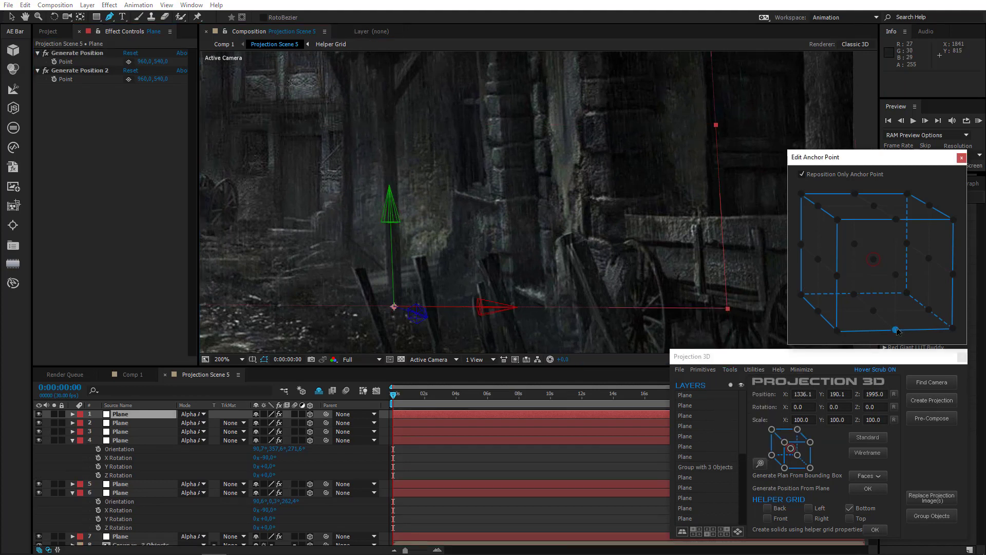
pyautogui.click(125, 440)
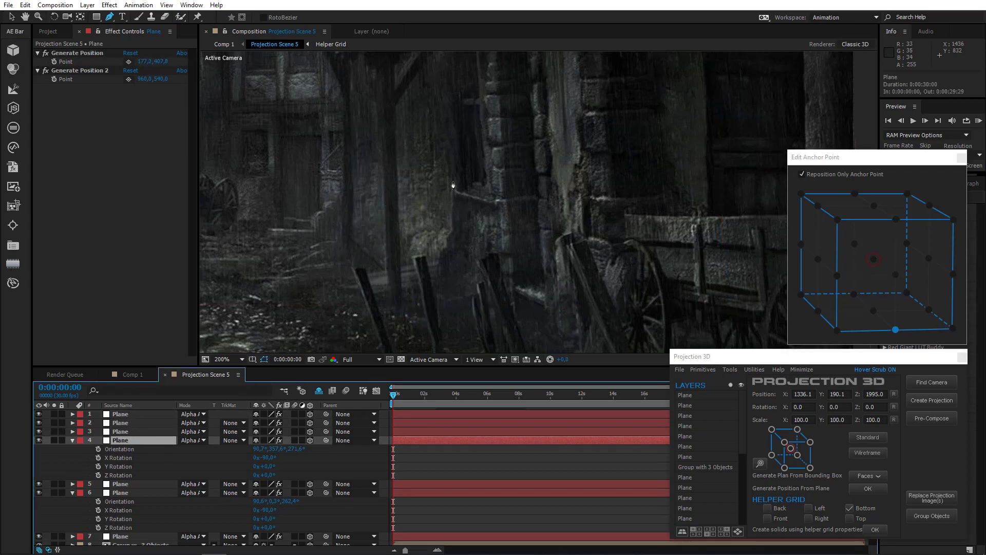
pyautogui.scroll(-4, 452, 190)
pyautogui.scroll(3, 456, 193)
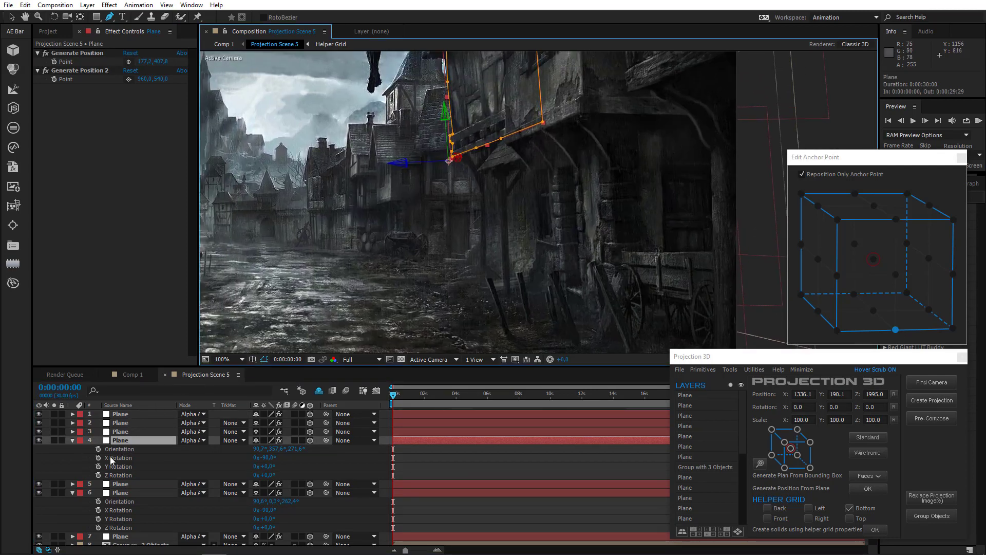
pyautogui.click(118, 449)
pyautogui.keyDown('shift'); pyautogui.click(124, 475); pyautogui.keyUp('shift')
pyautogui.hotkey('ctrl', 'c')
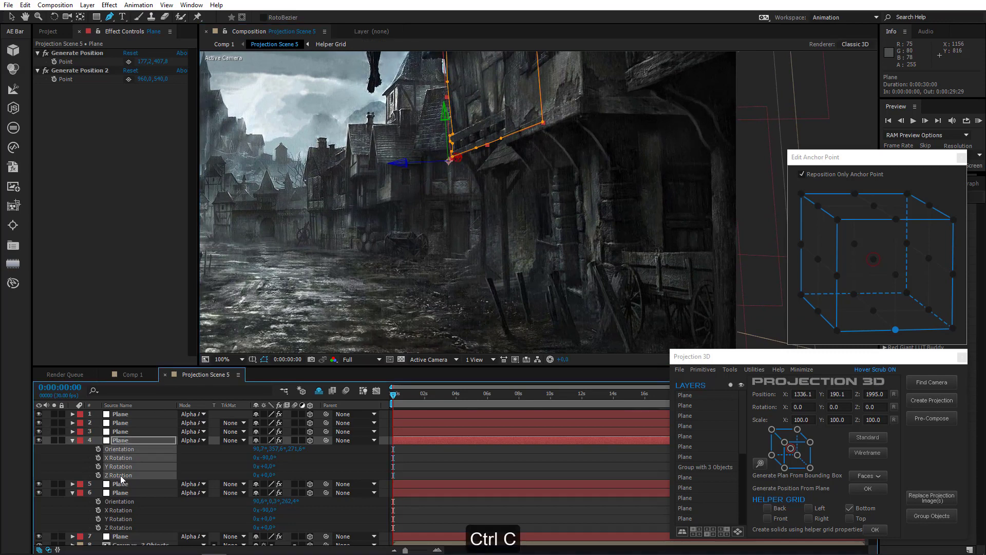
pyautogui.click(121, 415)
pyautogui.hotkey('ctrl', 'v')
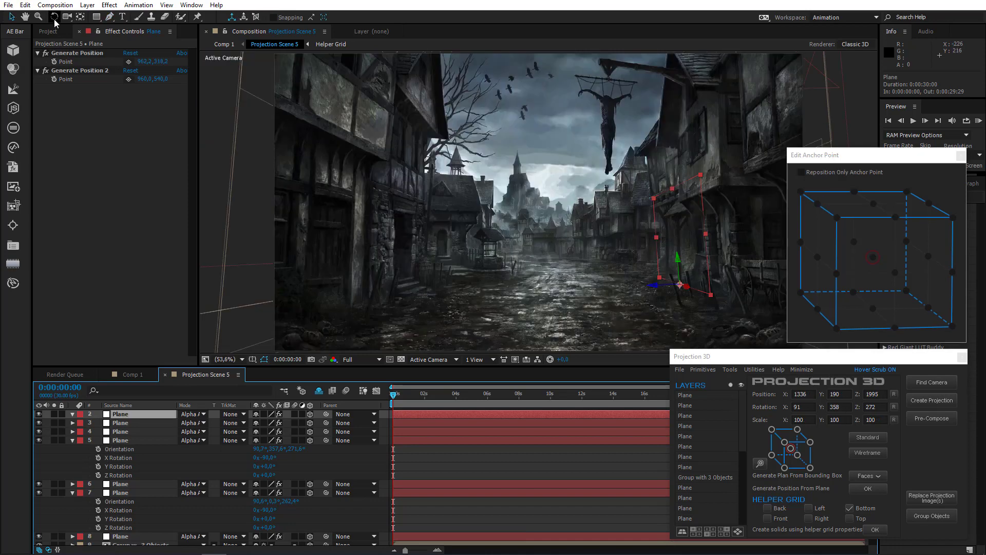
# Rotate the new post Plane about 11.2° around its vertical axis, to a Z orientation of about 282.7°
pyautogui.click(55, 18)
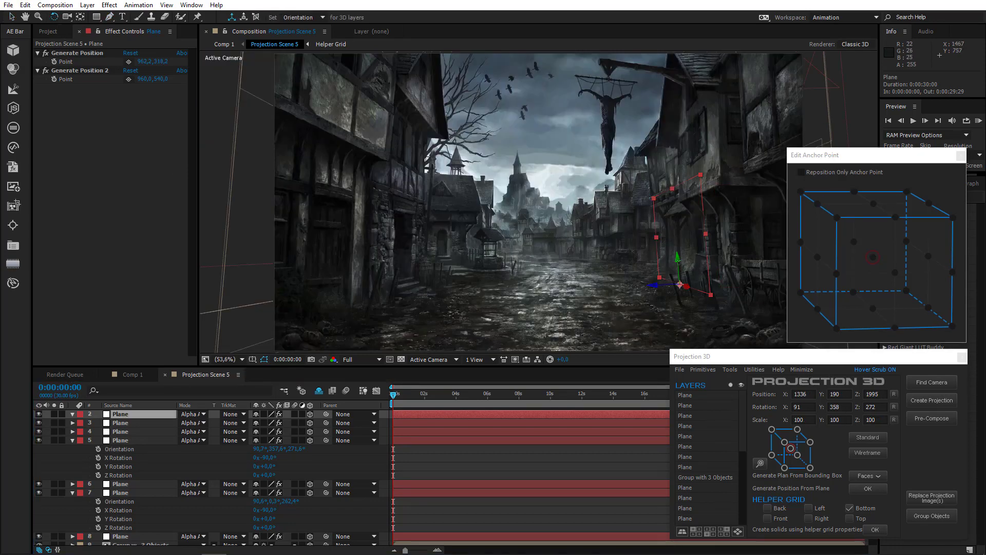
pyautogui.moveTo(678, 261); pyautogui.dragTo(775, 296)
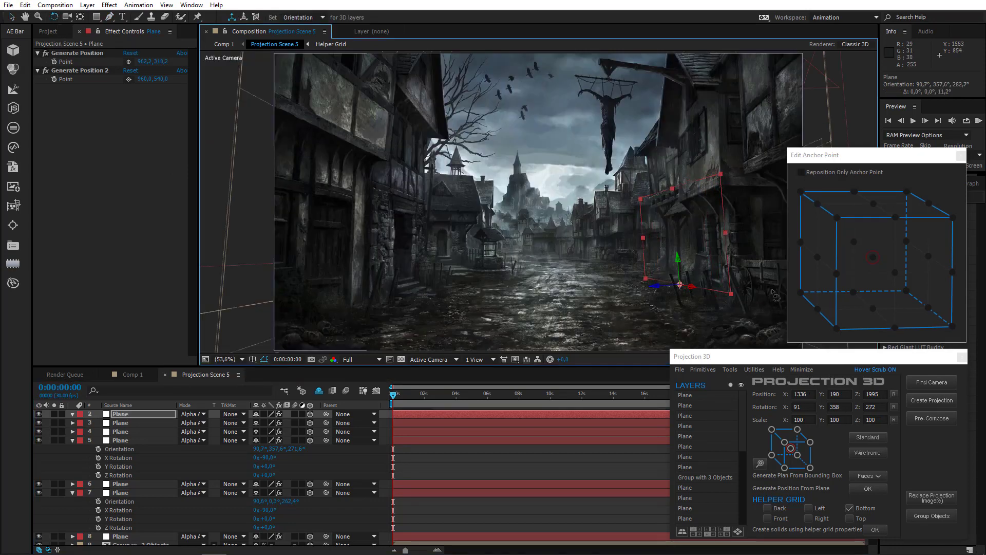
# Start a Pen mask on the post Plane from the post's base up its outer edge and along the small roof's ragged eave
pyautogui.moveTo(698, 271); pyautogui.dragTo(467, 245)
pyautogui.scroll(1, 654, 245)
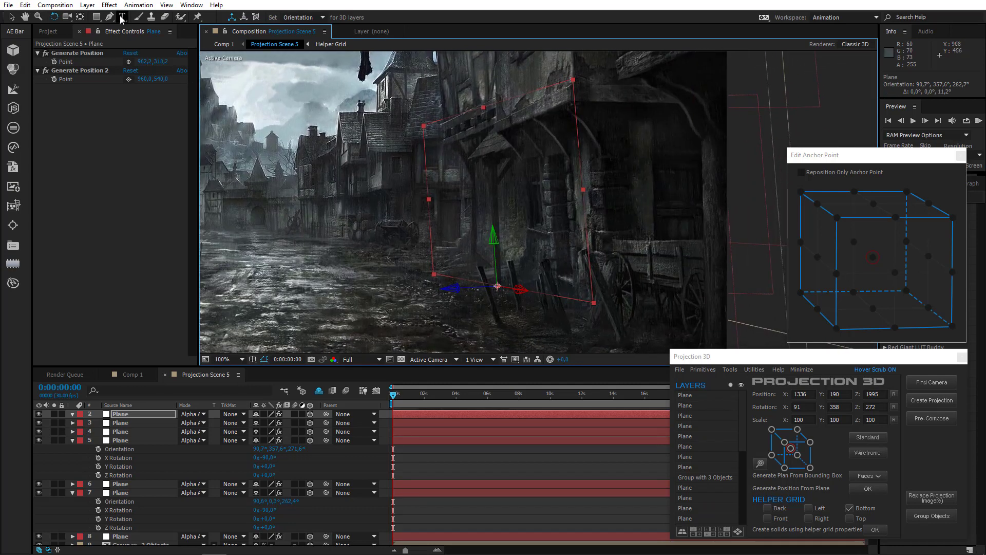
pyautogui.press('g')
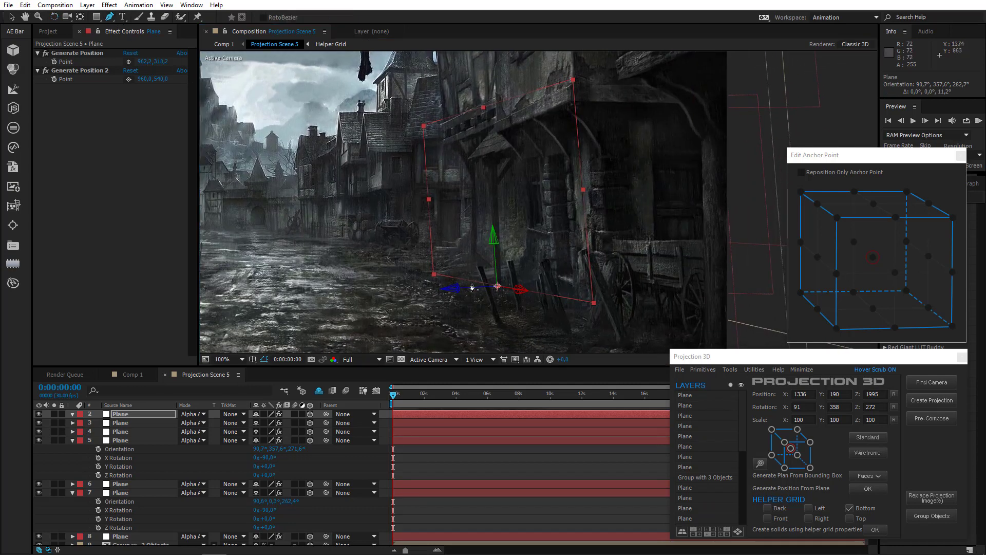
pyautogui.click(504, 289)
pyautogui.scroll(2, 497, 309)
pyautogui.click(534, 168)
pyautogui.moveTo(529, 77); pyautogui.dragTo(471, 307)
pyautogui.click(465, 161)
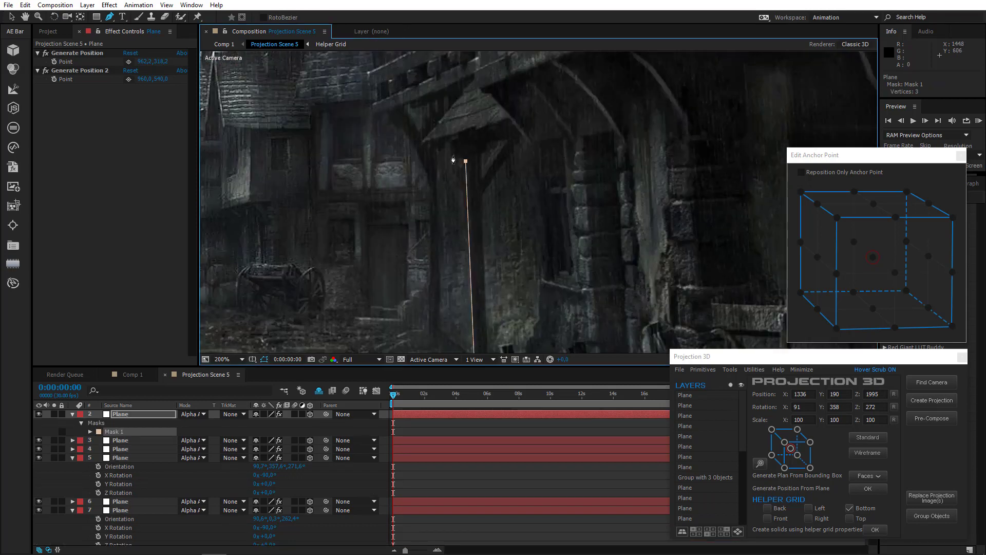
pyautogui.moveTo(484, 76); pyautogui.dragTo(452, 166)
# Continue the mask over the small roof and balcony underside, back along the brace and down the post, closing it at the base
pyautogui.click(468, 140)
pyautogui.click(559, 113)
pyautogui.click(596, 192)
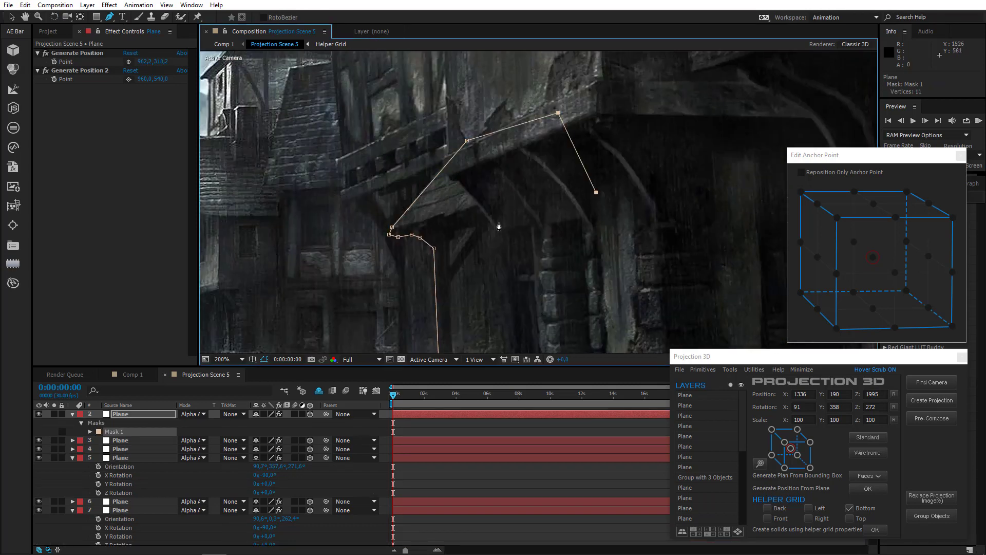
pyautogui.click(491, 222)
pyautogui.click(450, 285)
pyautogui.moveTo(451, 285); pyautogui.dragTo(431, 105)
pyautogui.click(437, 309)
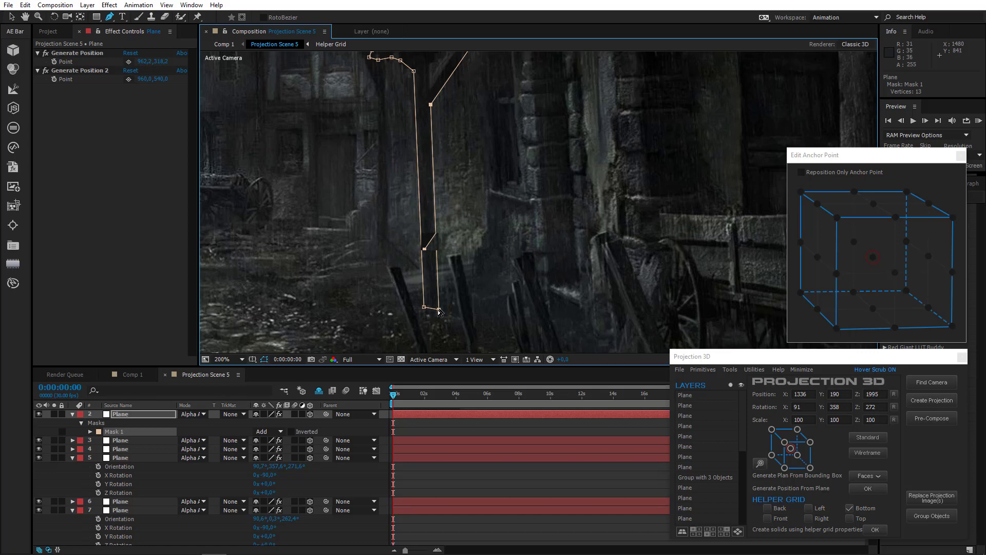
# Place the Bottom layer's Generate Position point at the foot of the house beside the distant cart and generate a plane there
pyautogui.scroll(10, 452, 227)
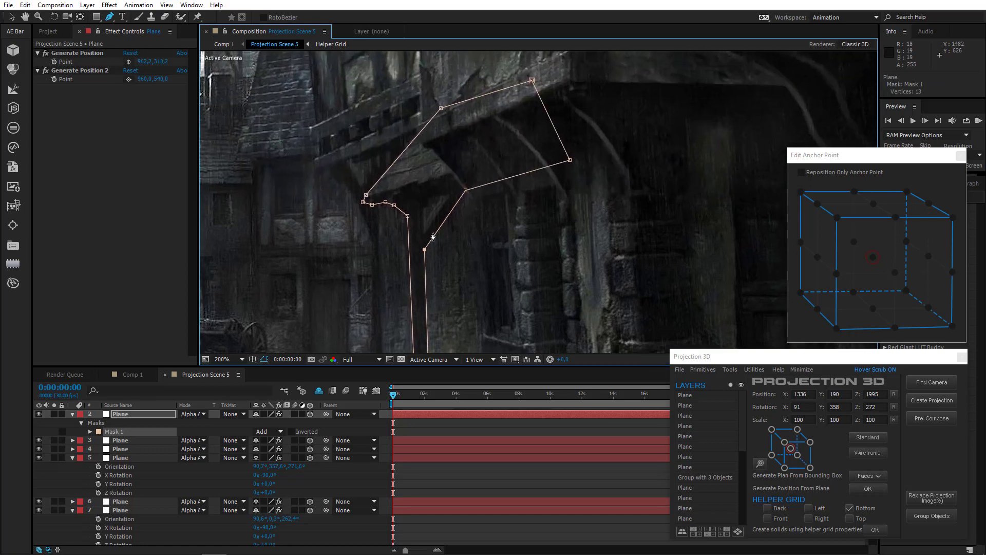
pyautogui.press(',')
pyautogui.press(',')
pyautogui.moveTo(428, 236); pyautogui.dragTo(344, 224)
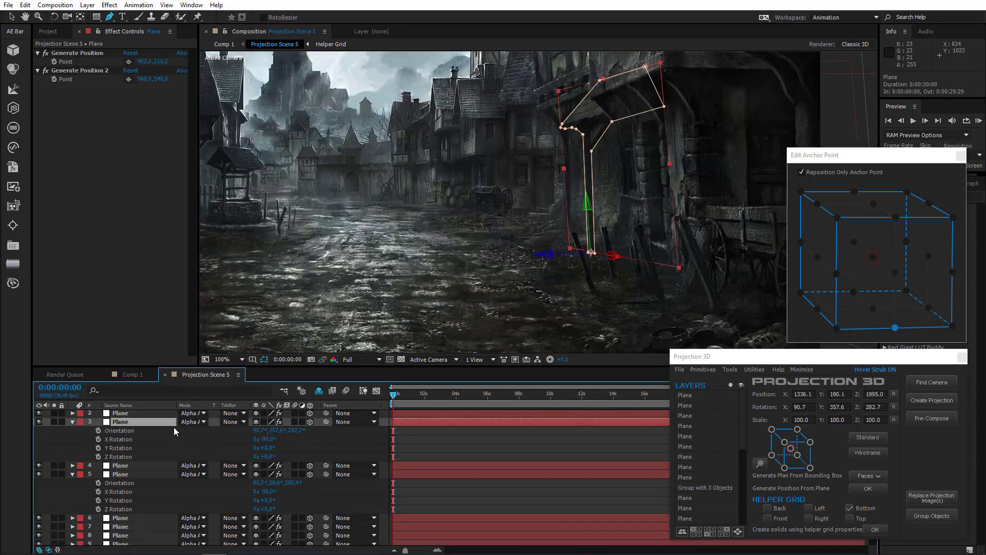
pyautogui.scroll(-3, 153, 470)
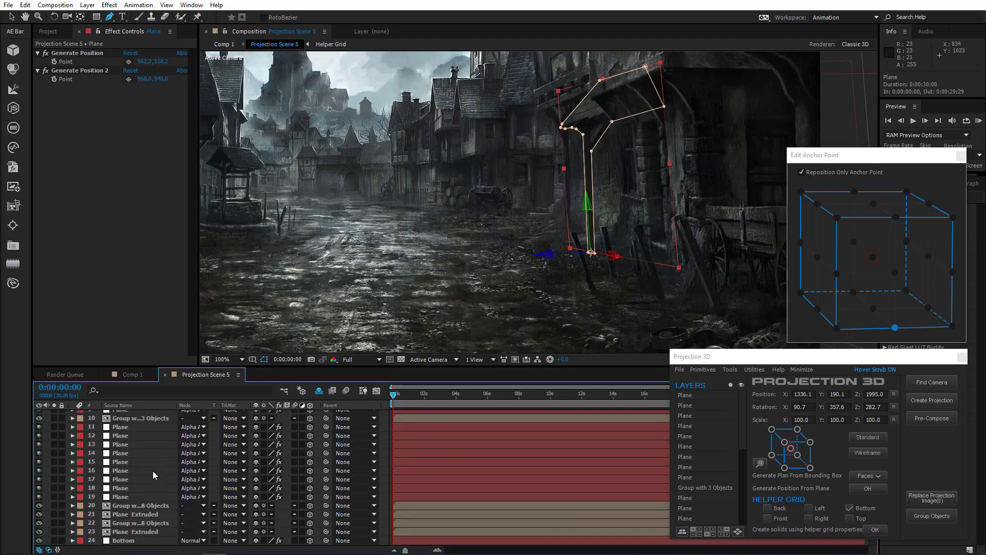
pyautogui.click(127, 541)
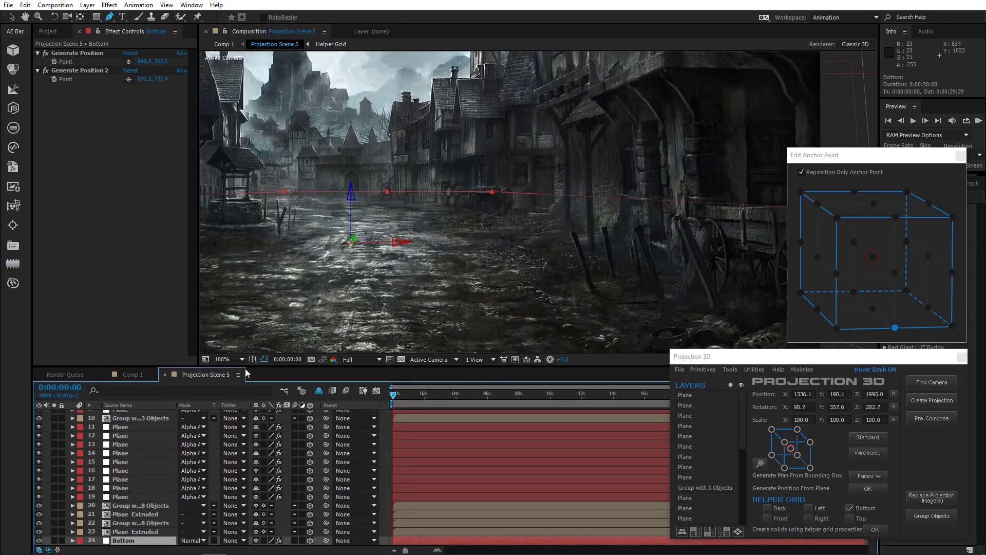
pyautogui.click(128, 63)
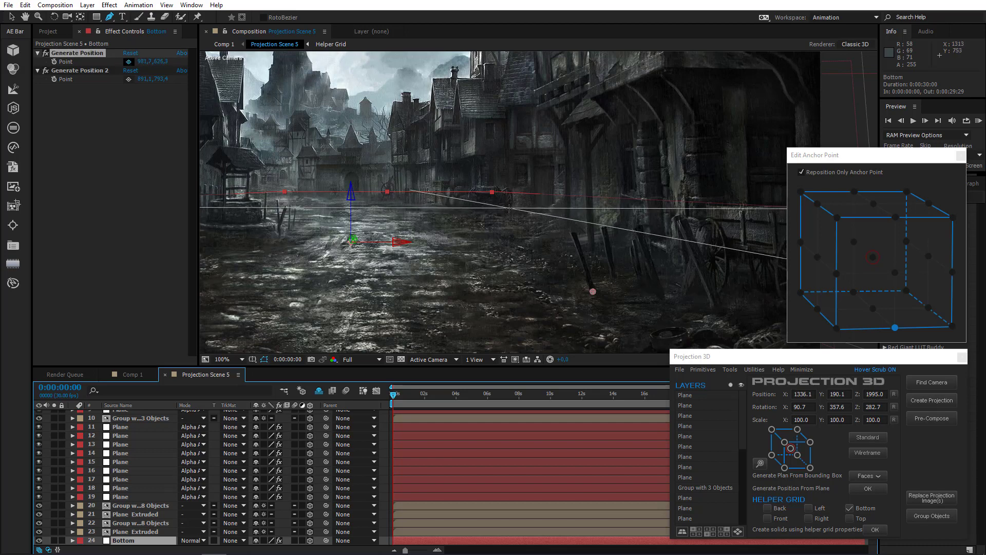
pyautogui.click(730, 369)
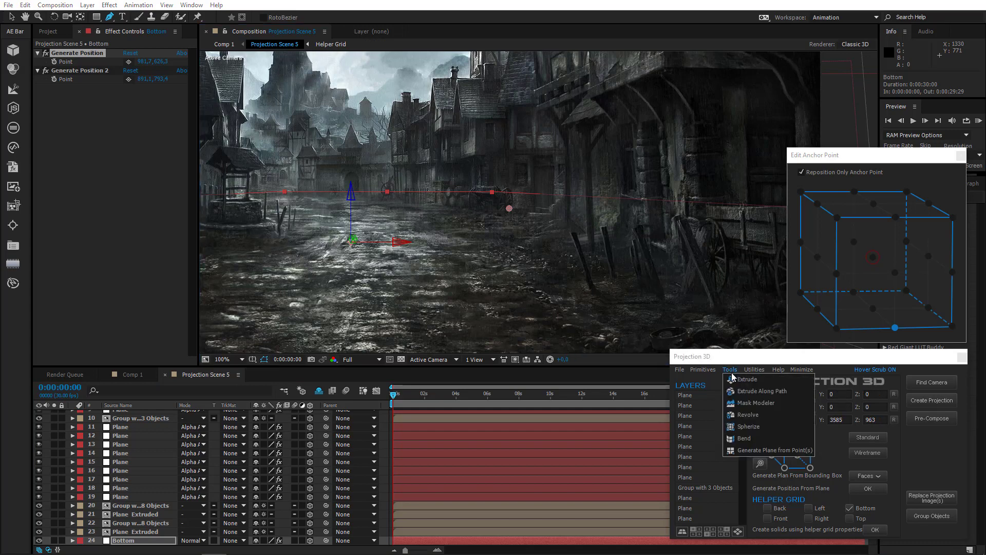
pyautogui.click(763, 450)
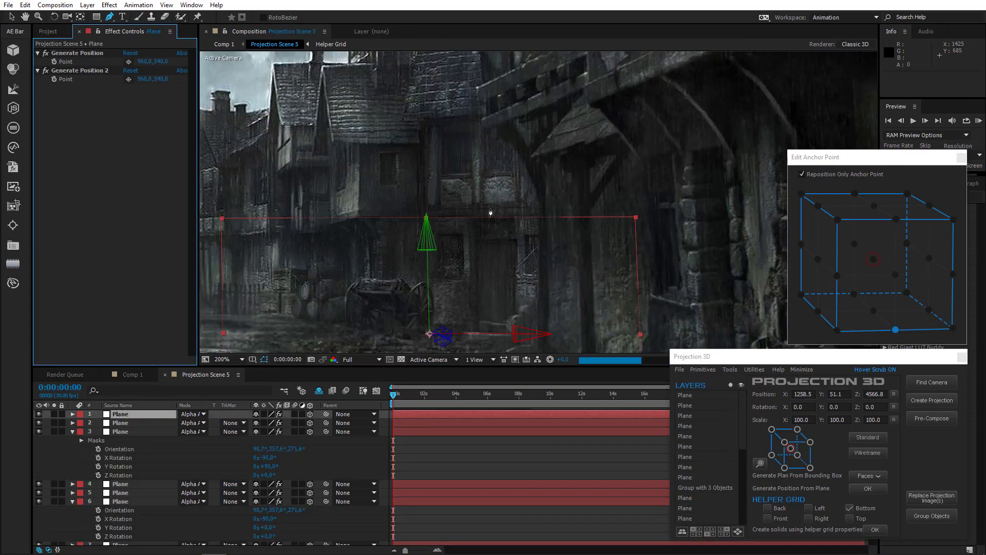
# Set the new Plane's anchor to the cube's lower front left corner and shift the plane along X to about 1082.5
pyautogui.click(837, 330)
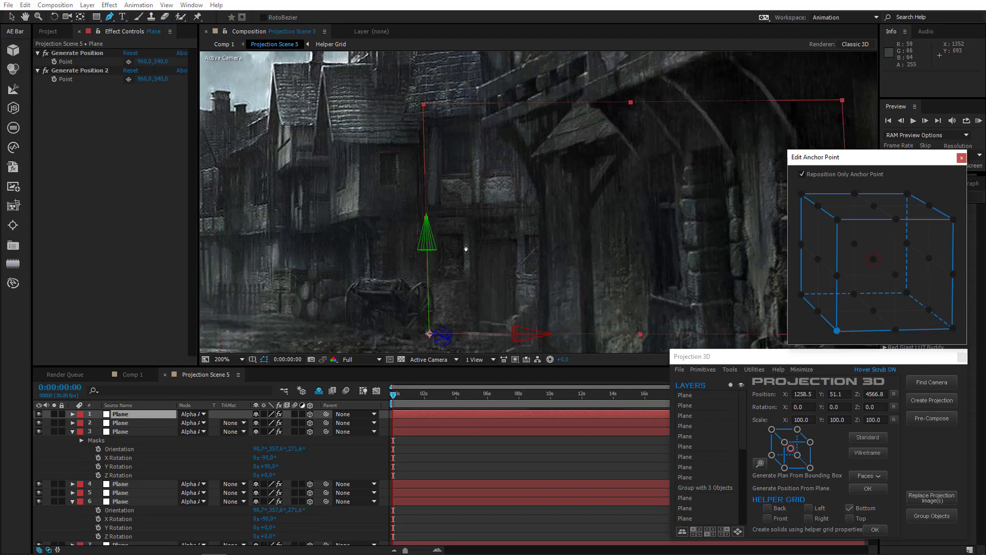
pyautogui.scroll(-1, 468, 292)
pyautogui.click(11, 17)
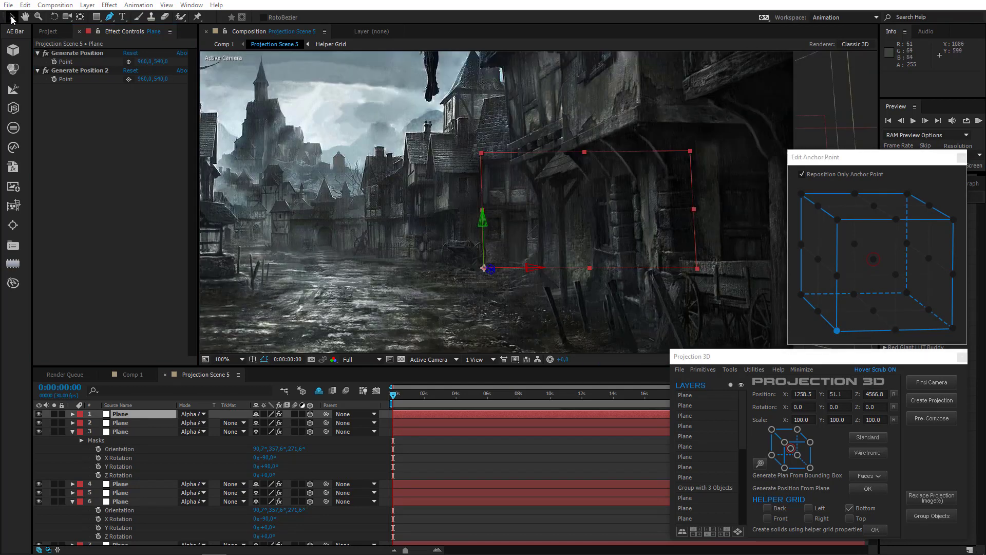
pyautogui.moveTo(512, 268); pyautogui.dragTo(468, 270)
pyautogui.press('w')
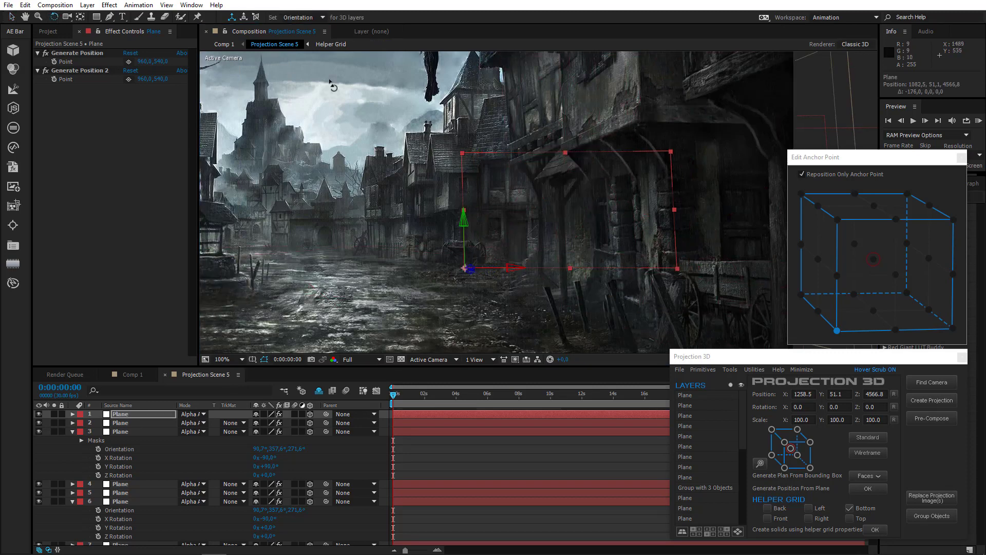
# Scale the distant house Plane to about 73% in width and 163% in height
pyautogui.press('v')
pyautogui.moveTo(565, 153); pyautogui.dragTo(567, 87)
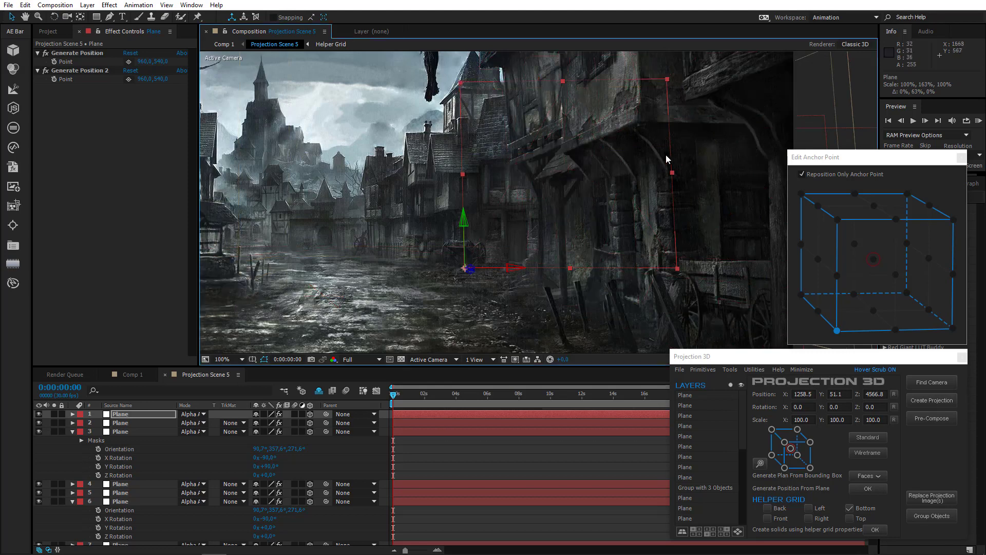
pyautogui.moveTo(672, 177); pyautogui.dragTo(616, 174)
# Rotate the distant house Plane to a Y orientation of about 51° and lower it to a Y position of about 54.1
pyautogui.press('w')
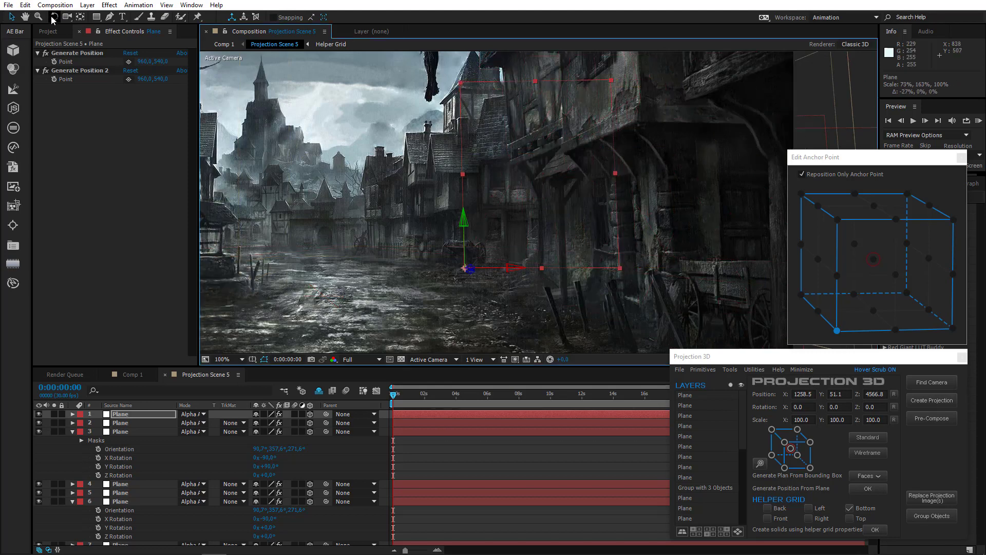
pyautogui.moveTo(463, 217); pyautogui.dragTo(439, 217)
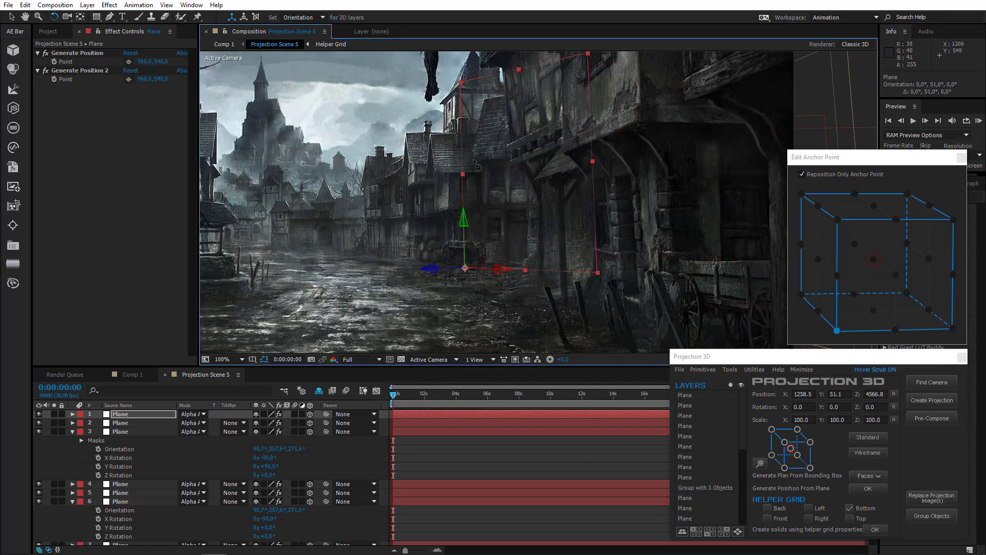
pyautogui.press('v')
pyautogui.moveTo(478, 221); pyautogui.dragTo(476, 241)
# Start a Pen mask on the distant house Plane up the wall's outer edge, around the eave and along the top of the roof
pyautogui.click(110, 16)
pyautogui.scroll(1, 419, 280)
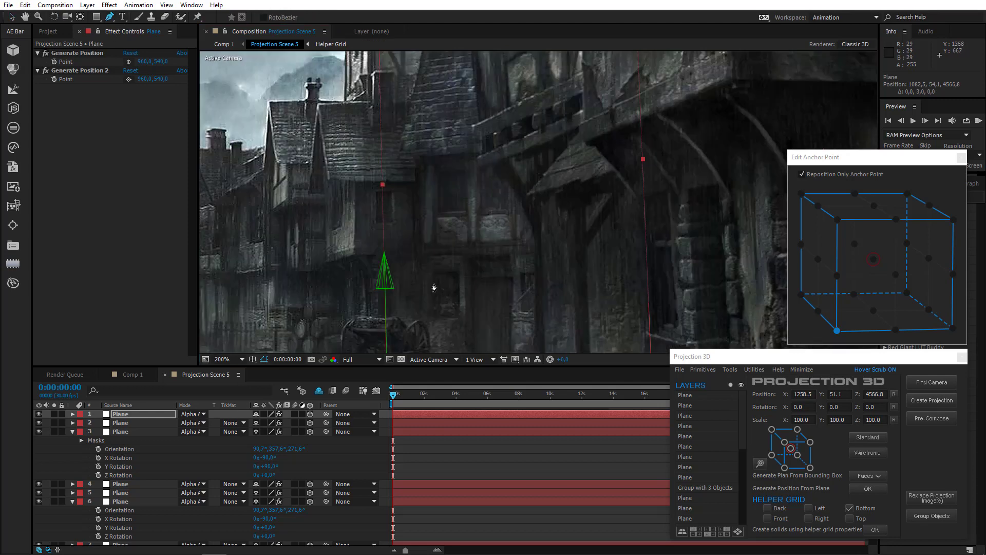
pyautogui.click(423, 290)
pyautogui.click(420, 76)
pyautogui.moveTo(388, 118); pyautogui.dragTo(370, 250)
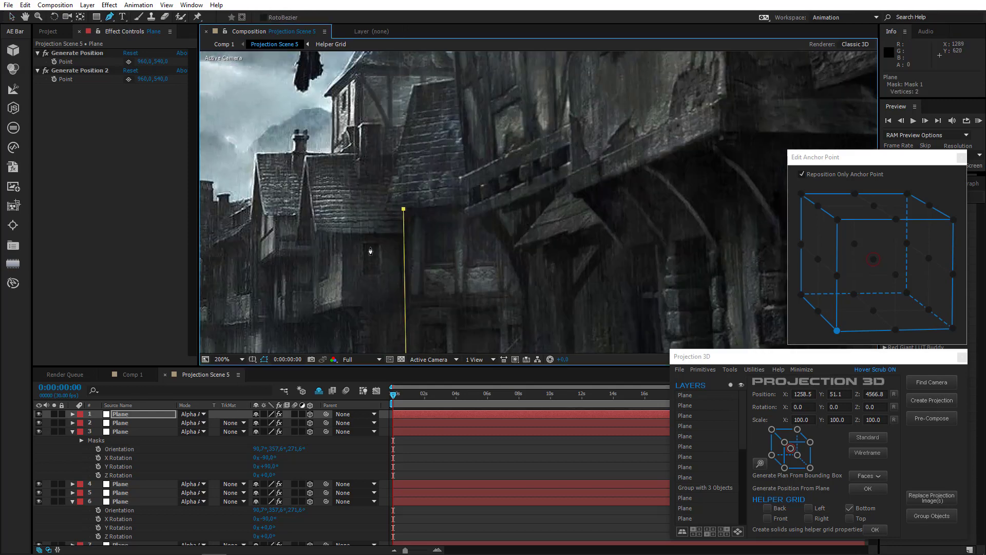
pyautogui.click(404, 125)
pyautogui.click(413, 86)
pyautogui.click(477, 76)
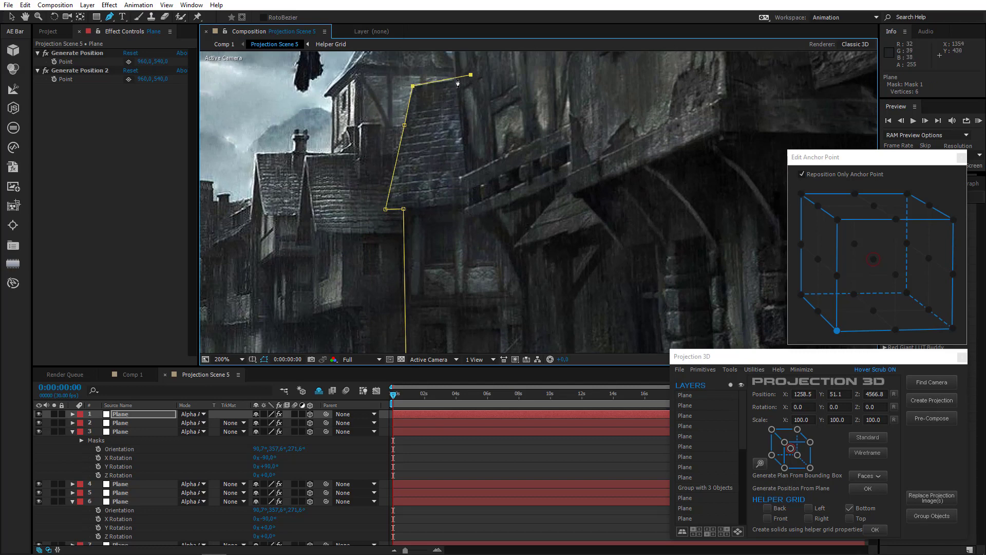
# Extend the house mask behind the balcony and down past the wooden post, closing it along the wall's base with nine vertices
pyautogui.click(561, 67)
pyautogui.click(573, 251)
pyautogui.moveTo(556, 351); pyautogui.dragTo(538, 184)
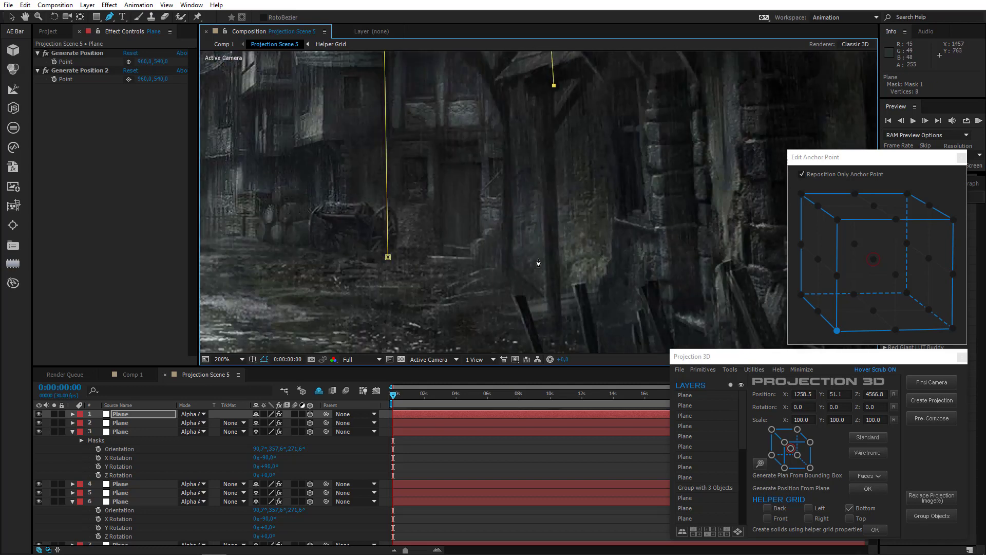
pyautogui.click(539, 260)
pyautogui.moveTo(538, 260); pyautogui.dragTo(559, 264)
pyautogui.click(388, 257)
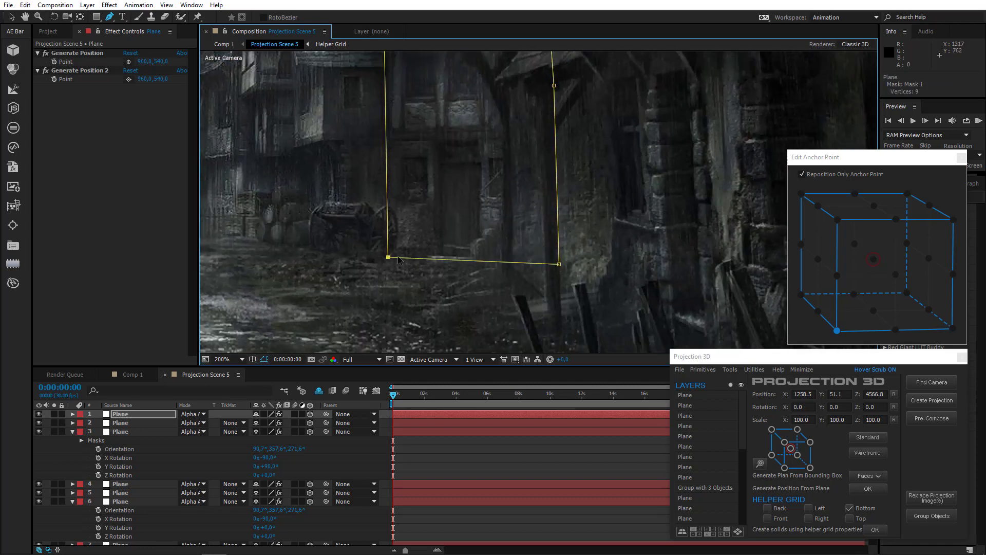
# Place the distant house Plane's Generate Position point at the foot of the nearest leaning stake left of the cart and generate a plane there
pyautogui.scroll(-1, 422, 221)
pyautogui.moveTo(451, 217); pyautogui.dragTo(456, 281)
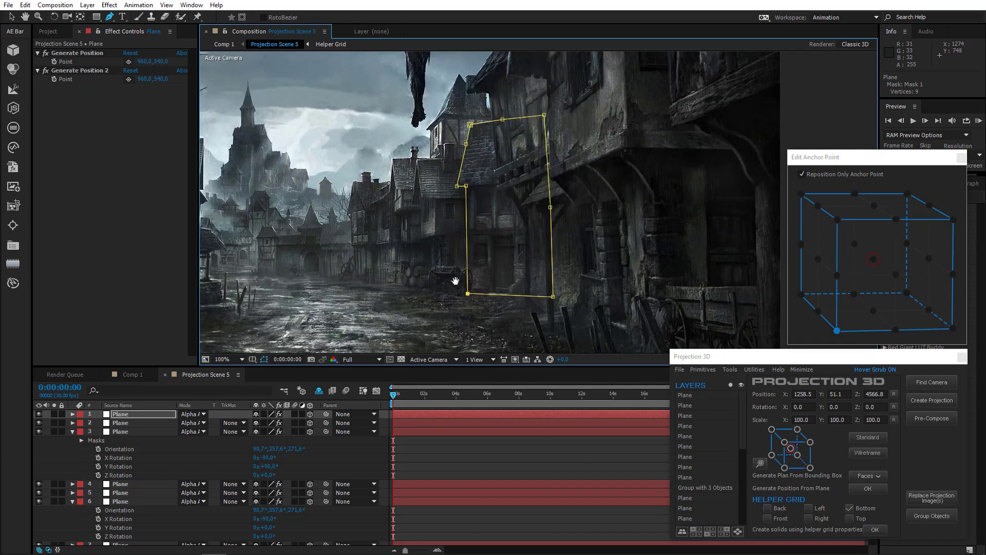
pyautogui.press(',')
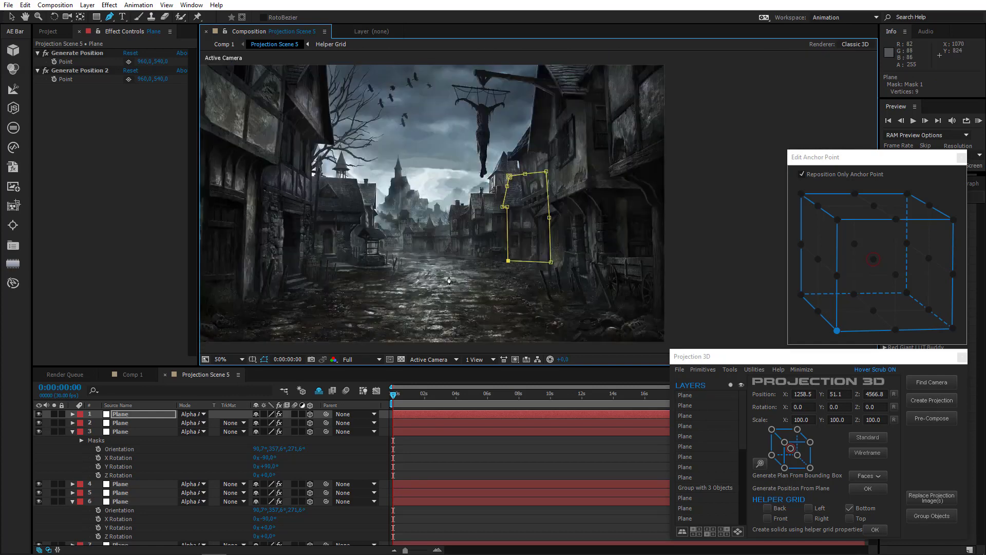
pyautogui.scroll(2, 449, 280)
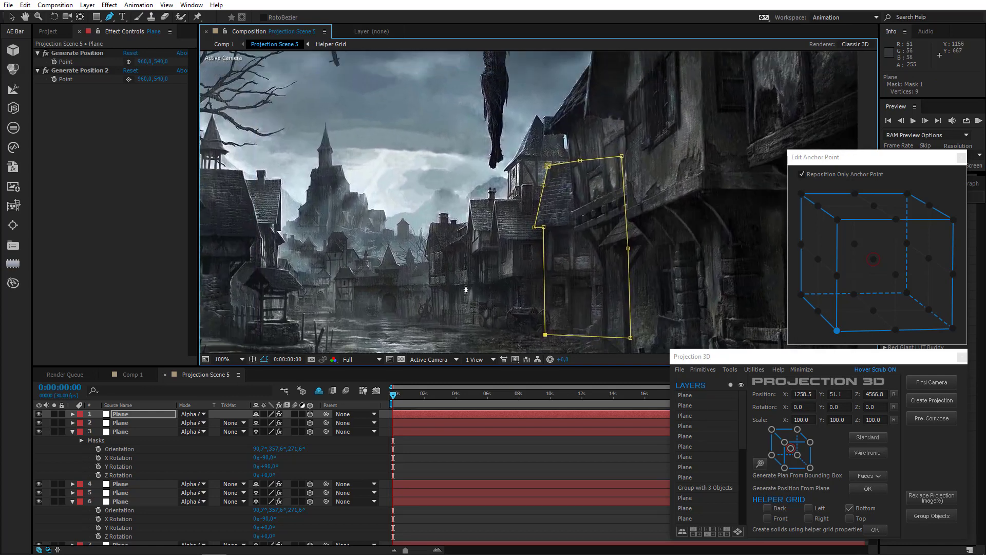
pyautogui.moveTo(414, 279); pyautogui.dragTo(466, 247)
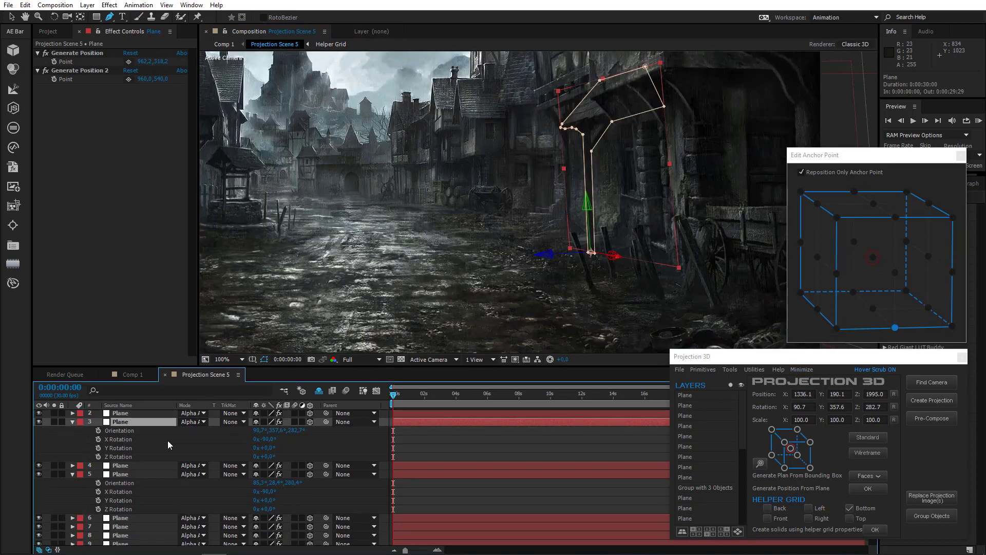
pyautogui.scroll(-5, 150, 501)
pyautogui.click(127, 541)
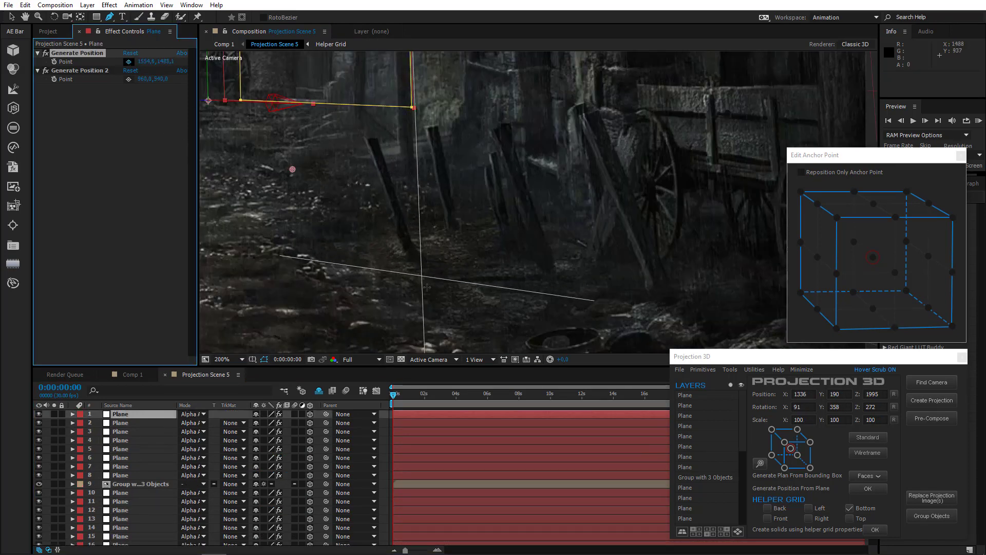
pyautogui.click(410, 253)
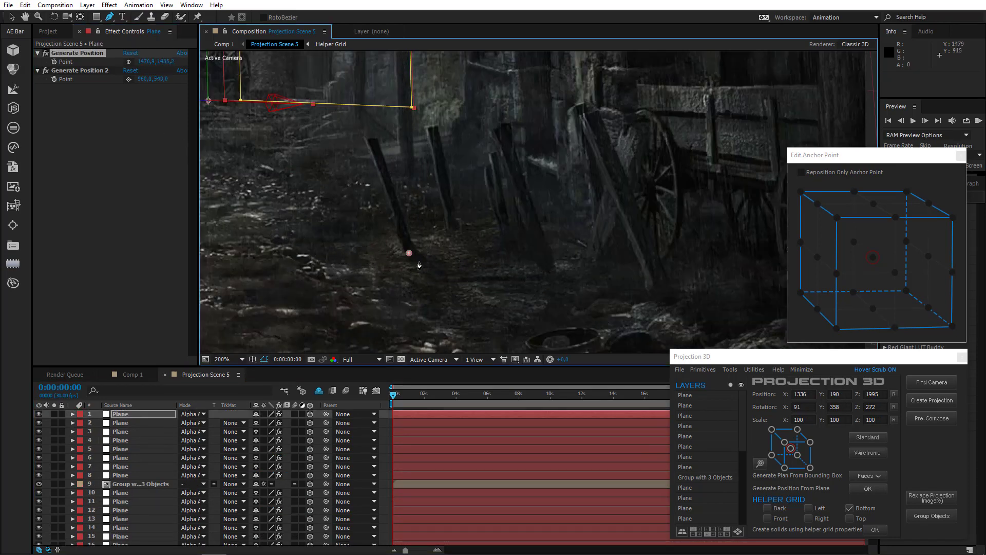
pyautogui.click(735, 369)
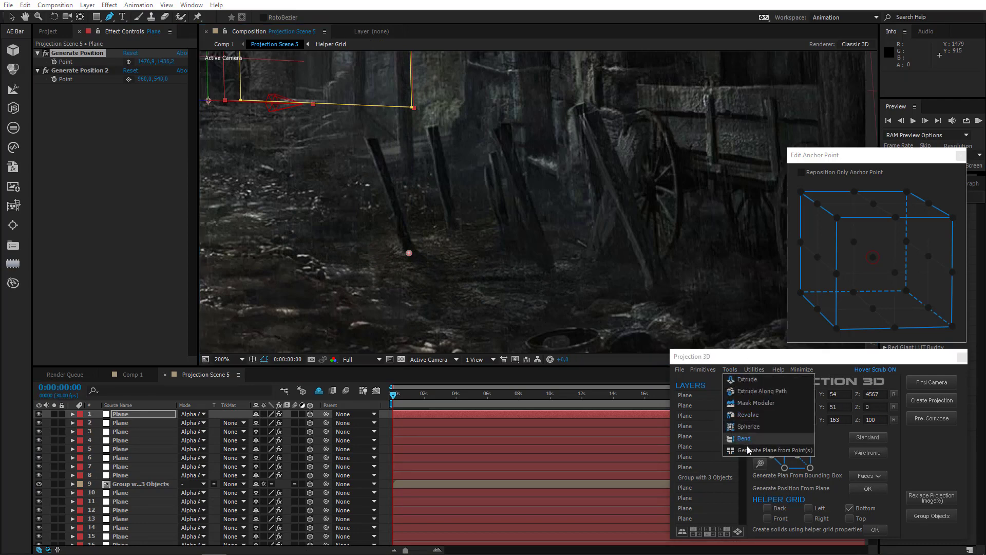
pyautogui.click(747, 450)
# Reposition the new stake Plane's anchor to its bottom-front edge centre and tilt it to an X orientation of about 349°
pyautogui.click(801, 172)
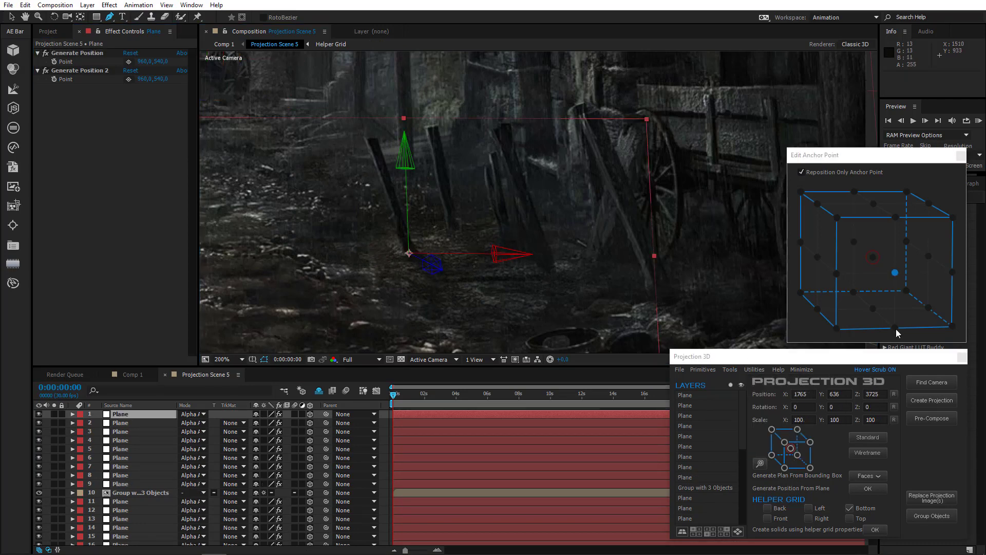
pyautogui.click(895, 328)
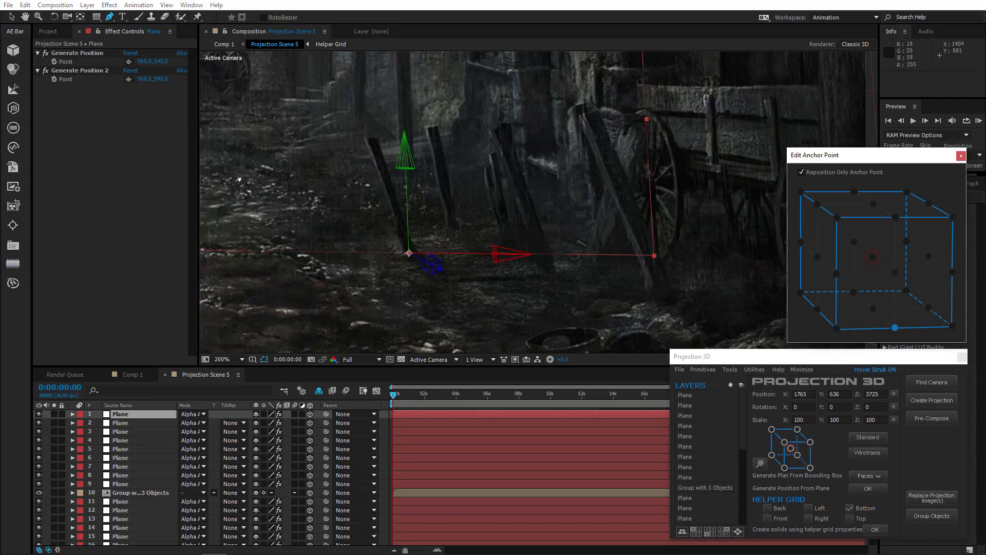
pyautogui.click(55, 17)
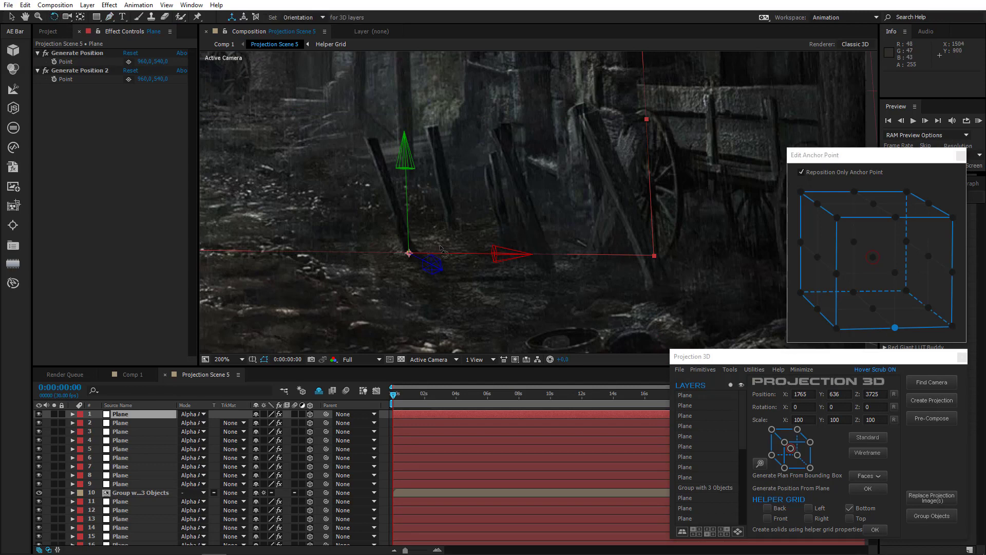
pyautogui.moveTo(466, 254); pyautogui.dragTo(467, 254)
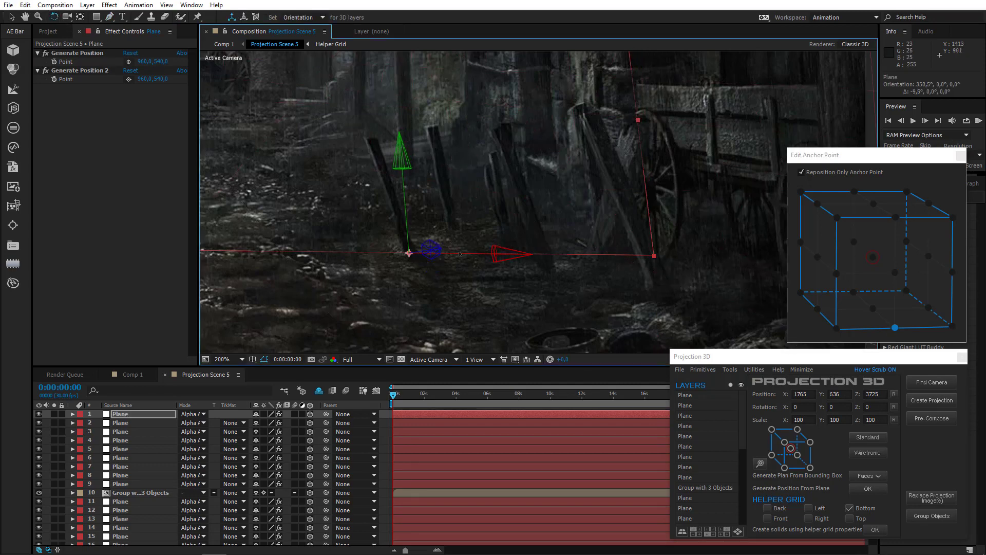
# Draw a closed four-vertex Pen mask around the nearest leaning stake left of the cart
pyautogui.press('g')
pyautogui.press('.')
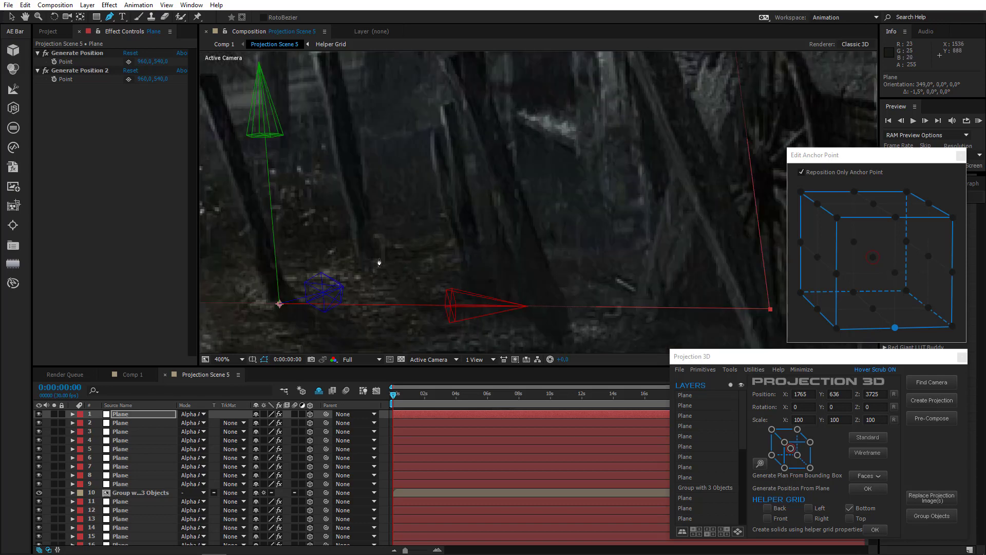
pyautogui.click(292, 298)
pyautogui.click(270, 301)
pyautogui.moveTo(229, 211); pyautogui.dragTo(412, 298)
pyautogui.click(372, 158)
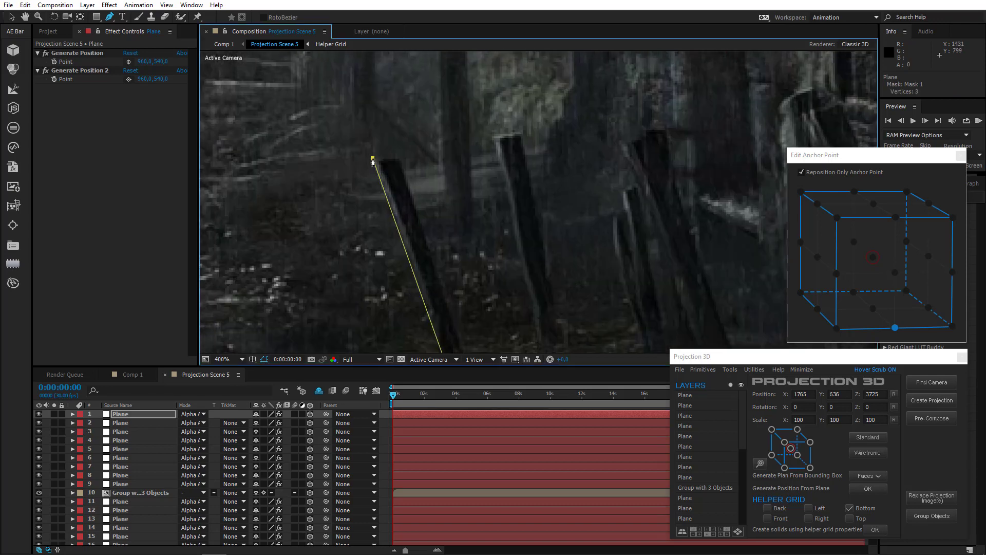
pyautogui.moveTo(493, 342); pyautogui.dragTo(377, 194)
pyautogui.click(357, 233)
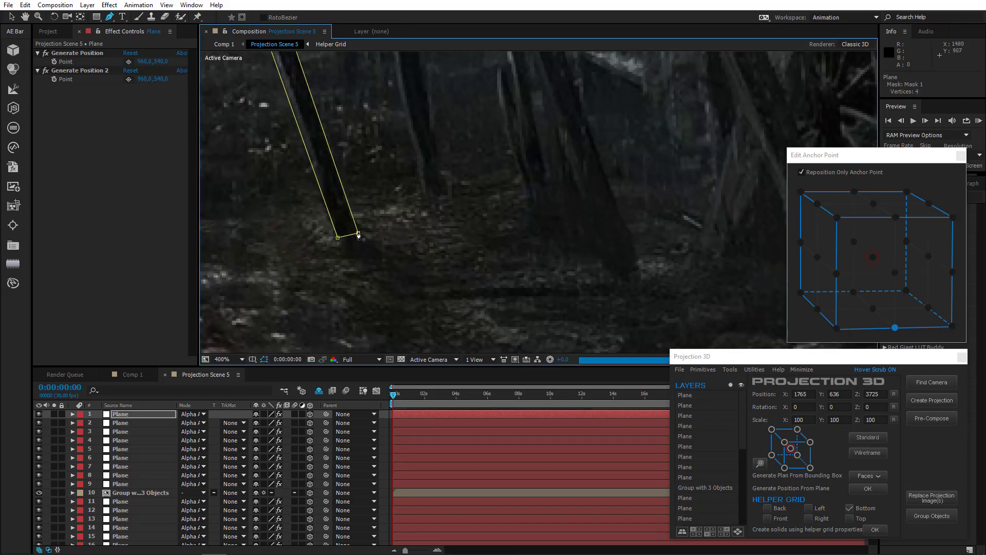
# Select the Plane layers from 11 up to 1 in turn to identify which stake each one covers
pyautogui.press(',')
pyautogui.press(',')
pyautogui.moveTo(448, 269); pyautogui.dragTo(548, 347)
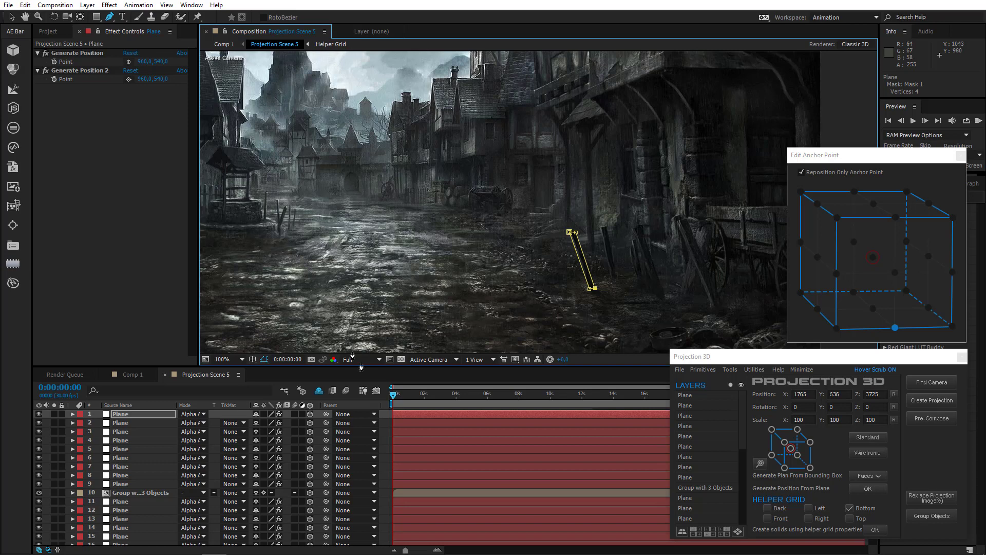
pyautogui.click(131, 501)
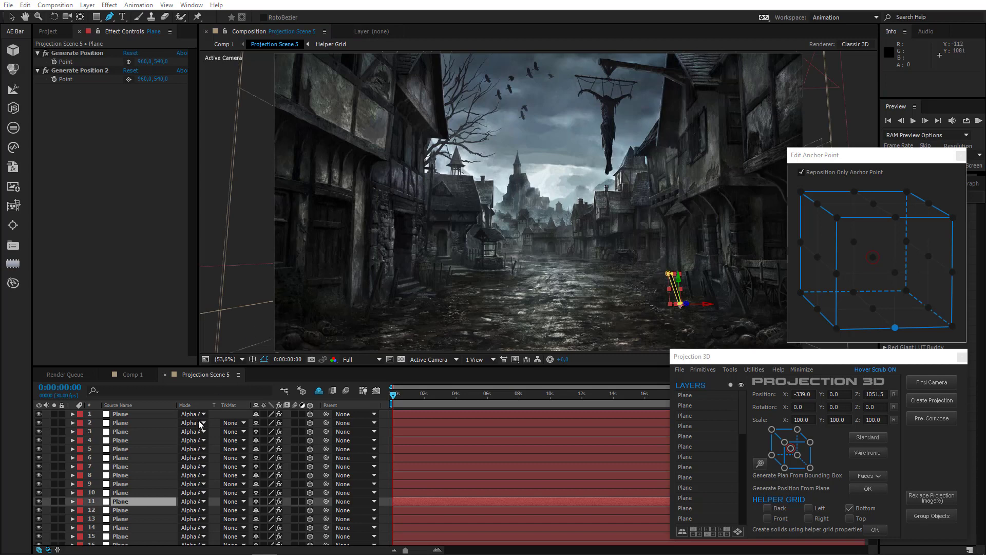
pyautogui.click(128, 503)
pyautogui.click(122, 491)
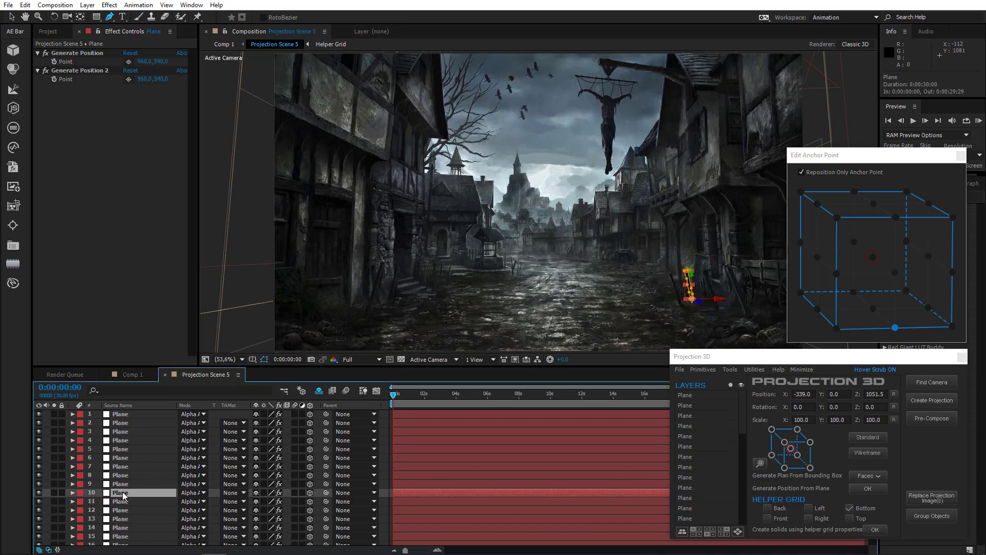
pyautogui.click(122, 484)
pyautogui.click(127, 474)
pyautogui.click(130, 464)
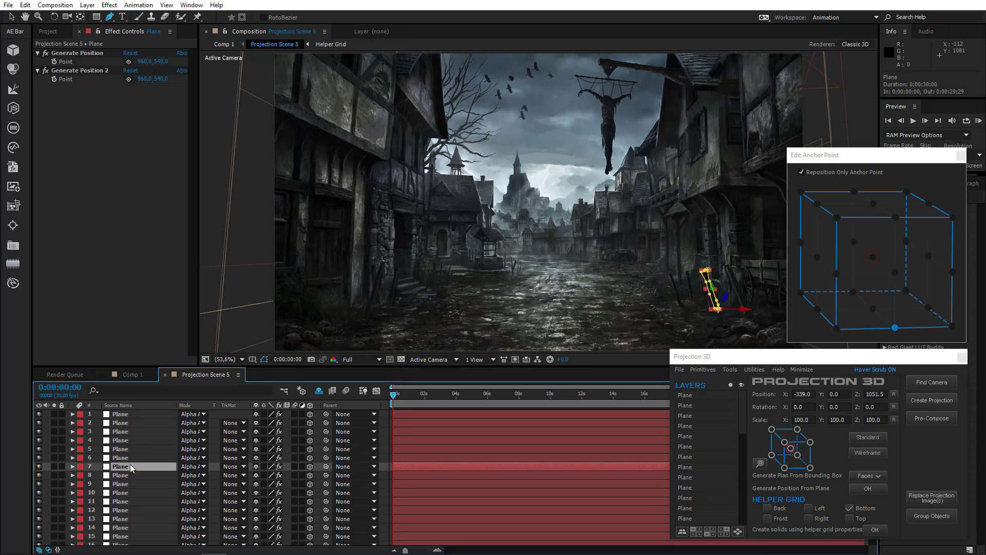
pyautogui.click(128, 458)
pyautogui.click(130, 449)
pyautogui.click(130, 440)
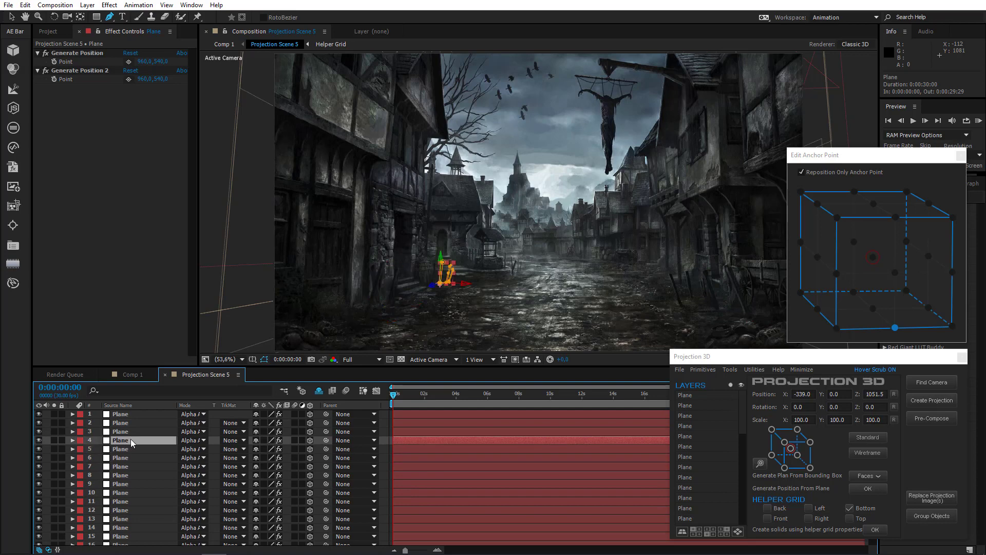
pyautogui.click(130, 431)
pyautogui.click(130, 414)
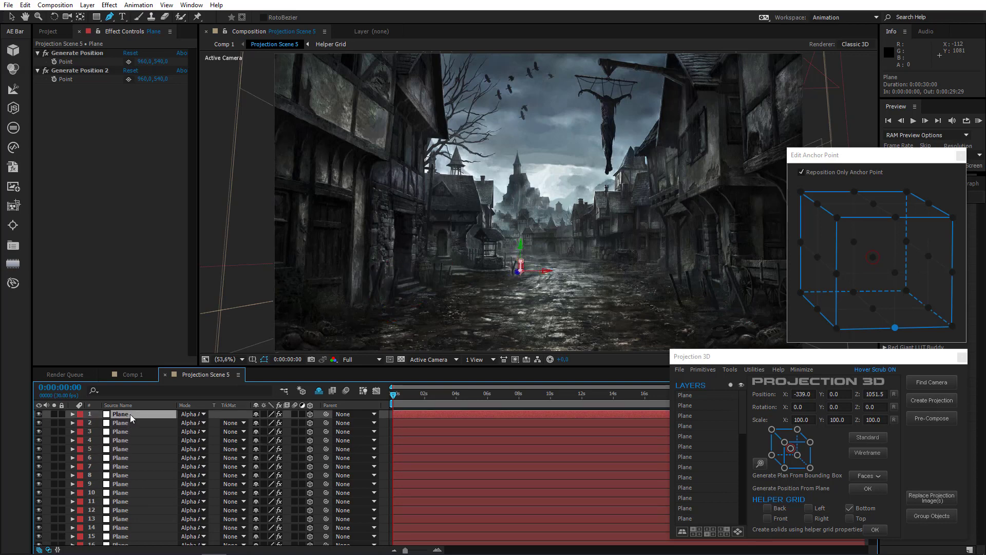
pyautogui.click(127, 502)
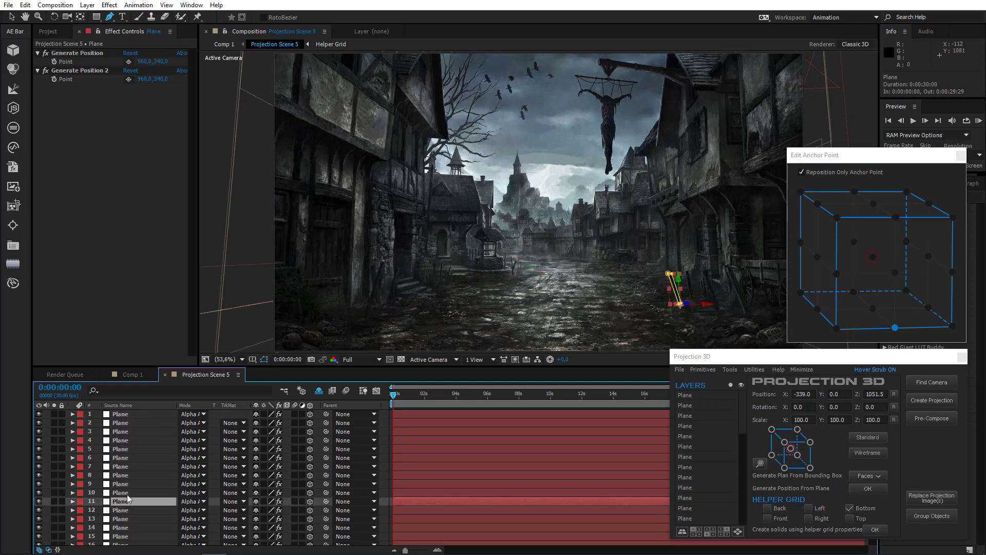
# Examine the left-side stake Planes on layers 5 and 6 in Custom View 1, then restore the Active Camera view
pyautogui.click(436, 359)
pyautogui.click(448, 485)
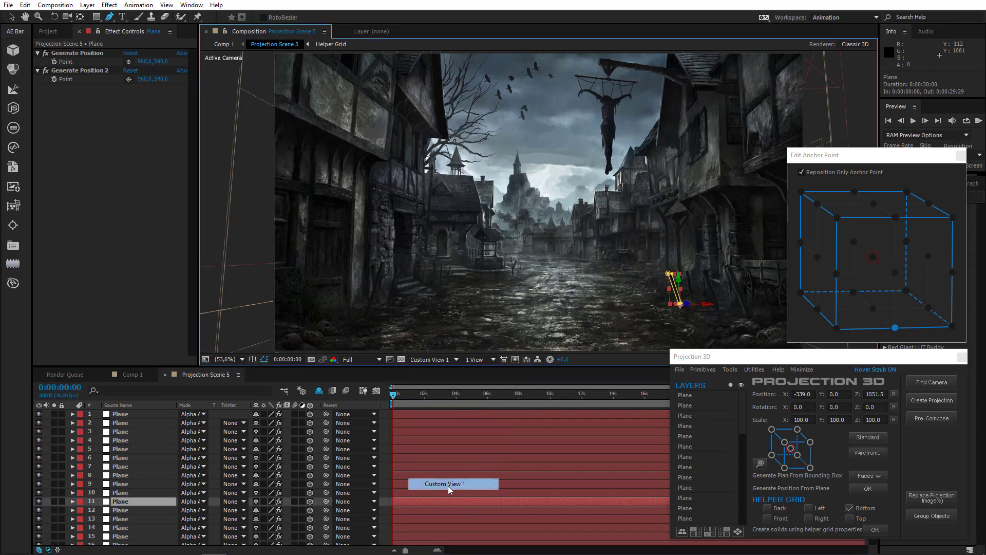
pyautogui.press('c')
pyautogui.moveTo(379, 213); pyautogui.dragTo(366, 215)
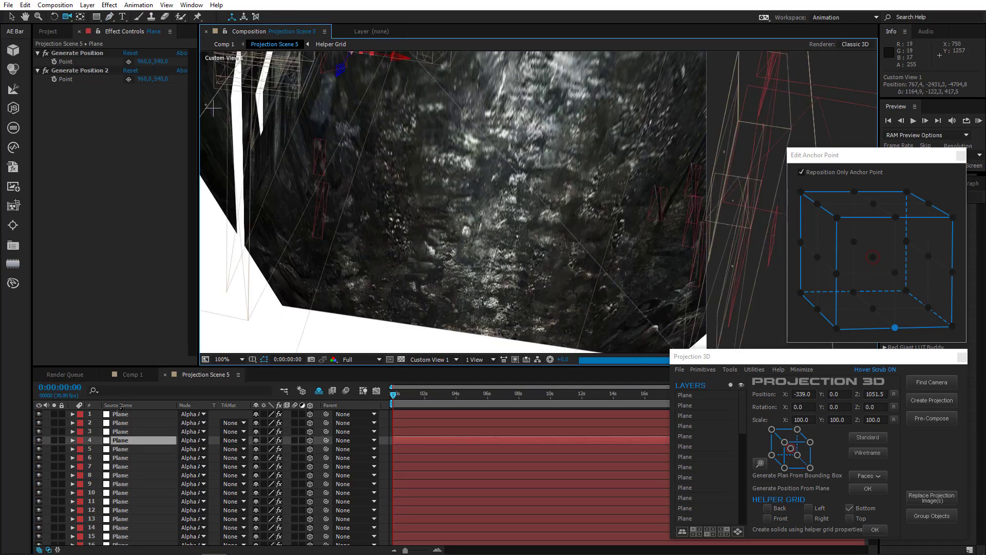
pyautogui.click(122, 449)
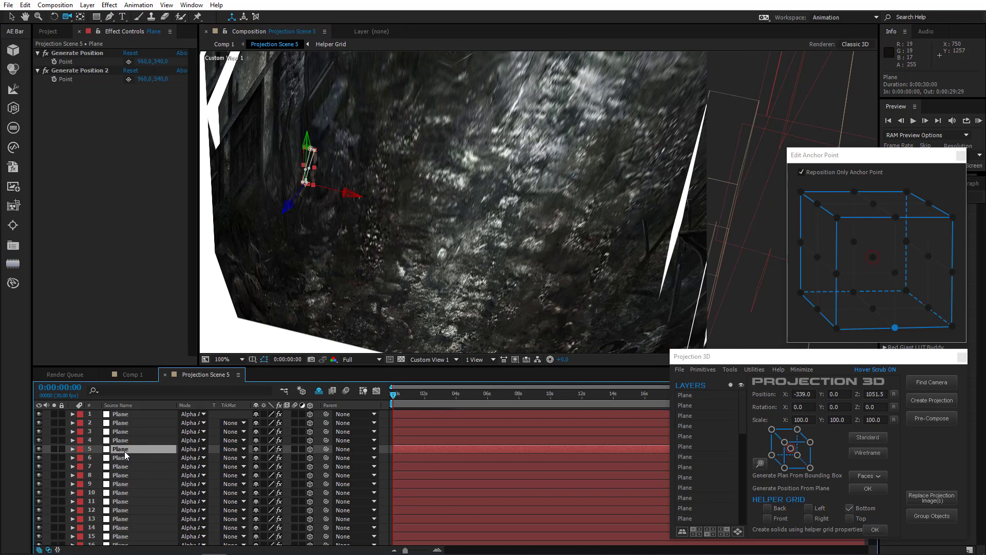
pyautogui.click(120, 459)
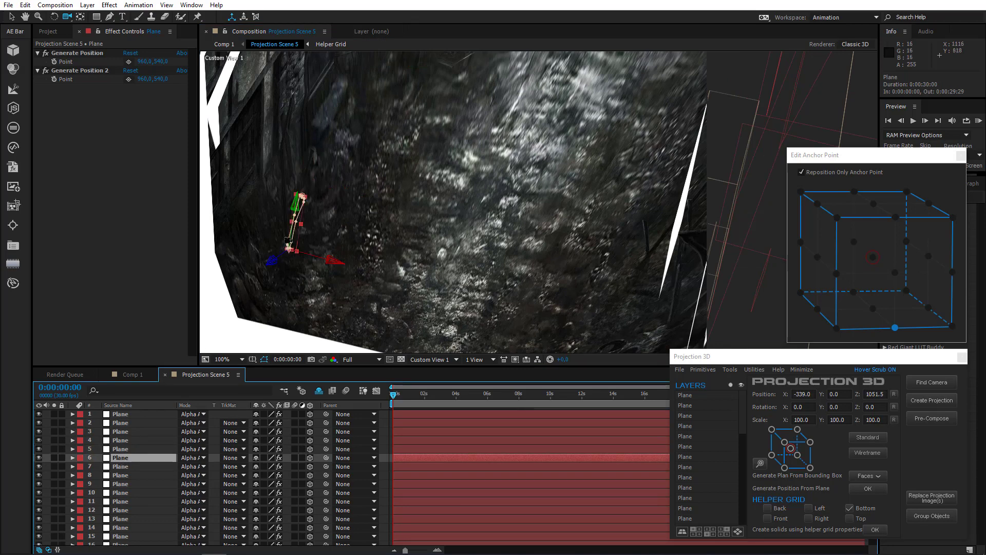
pyautogui.click(433, 359)
pyautogui.click(427, 367)
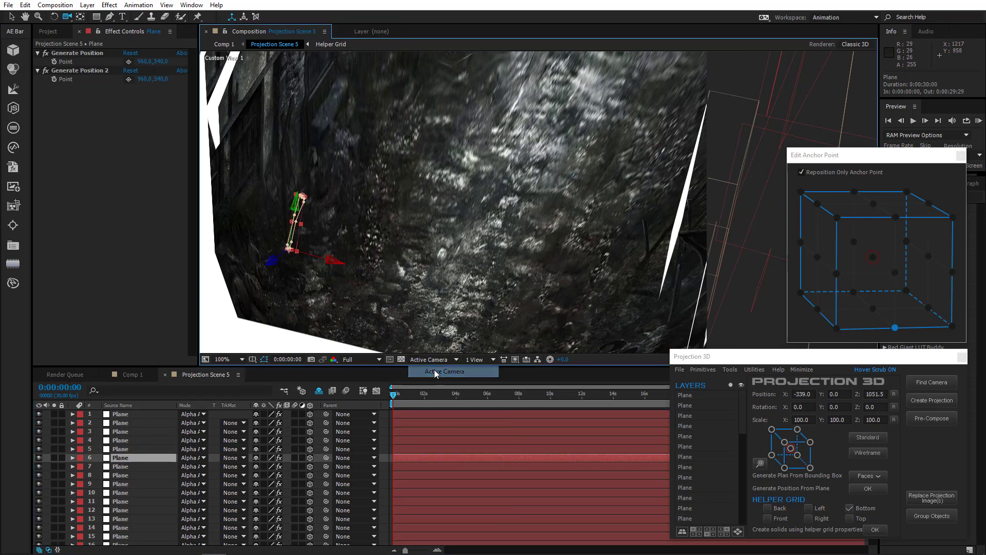
pyautogui.press('v')
pyautogui.moveTo(719, 225); pyautogui.dragTo(772, 195)
pyautogui.moveTo(501, 253); pyautogui.dragTo(527, 253)
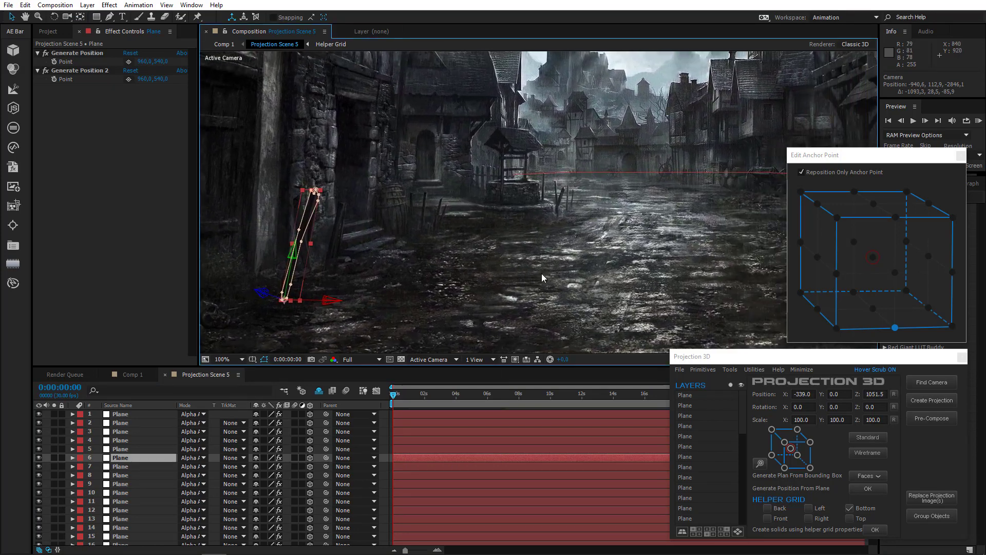
pyautogui.scroll(-2, 534, 266)
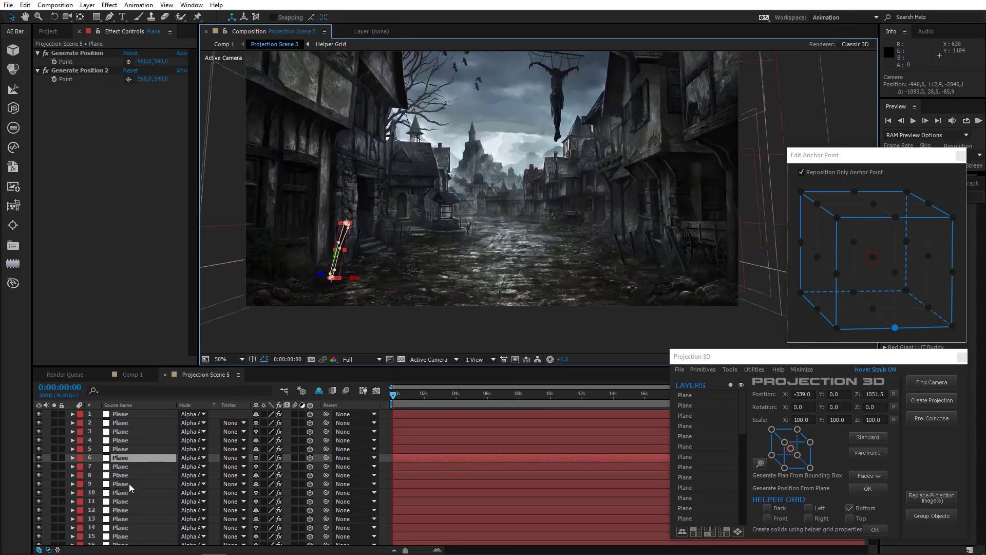
# Group the five right-hand stake Planes on layers 7 to 11, then group the six left-hand Planes on layers 1 to 6
pyautogui.click(124, 499)
pyautogui.moveTo(122, 492); pyautogui.dragTo(124, 469)
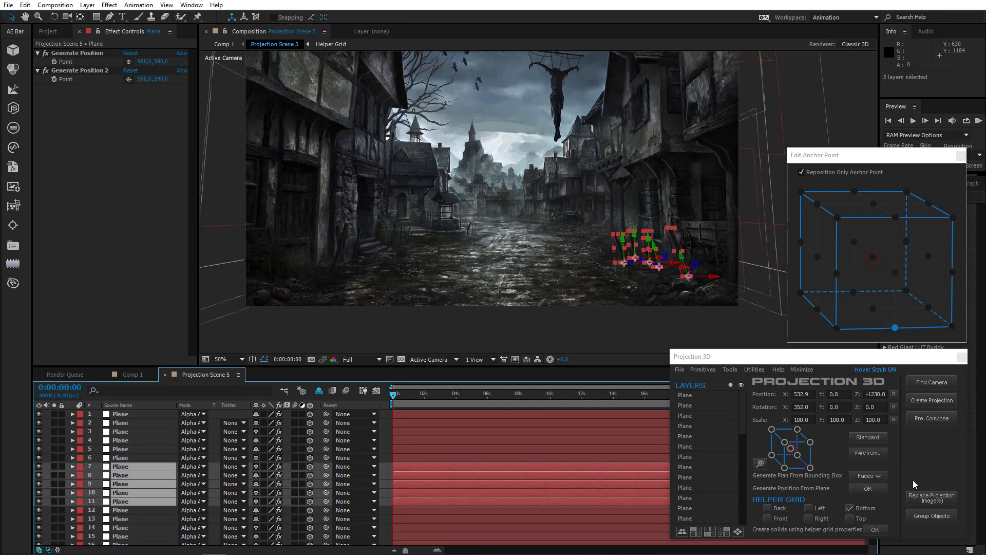
pyautogui.click(925, 514)
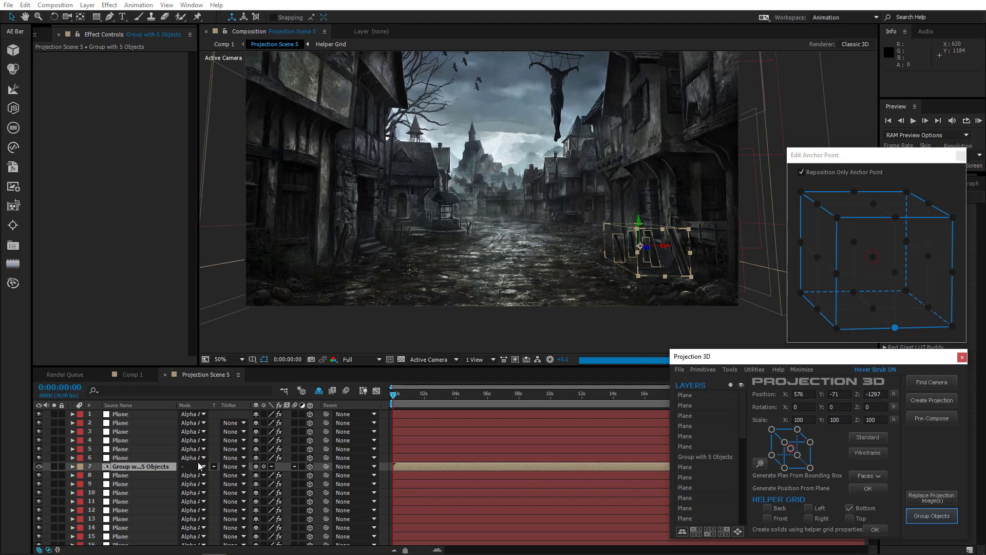
pyautogui.moveTo(138, 458); pyautogui.dragTo(128, 414)
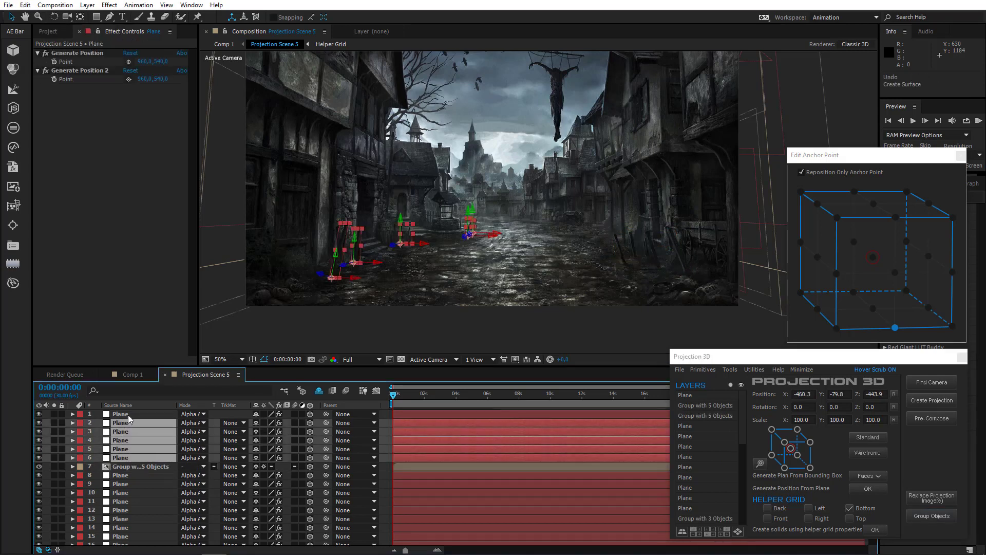
pyautogui.click(945, 515)
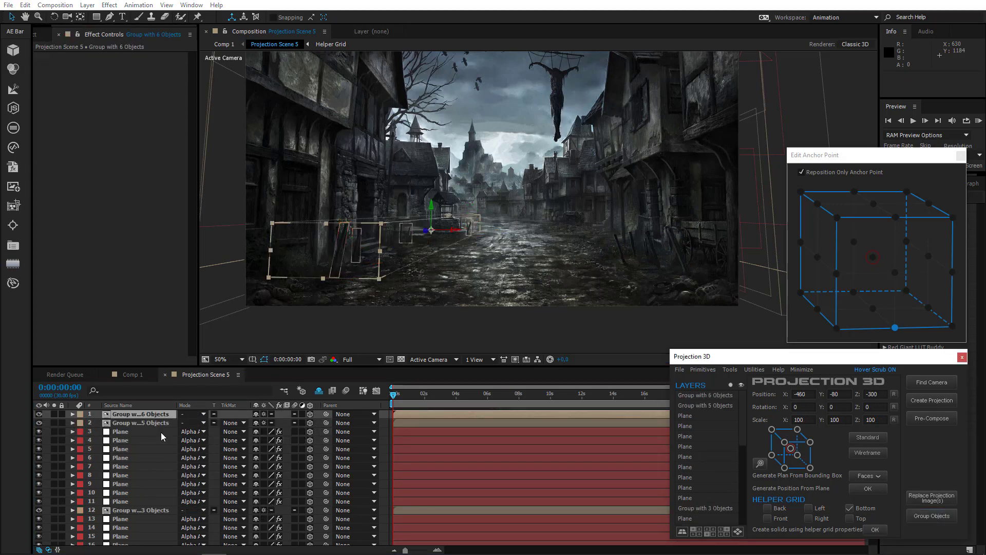
# Place the Bottom layer's two Generate Position points along the distant right-hand houses' base, from the far wheel to the small cart
pyautogui.click(149, 489)
pyautogui.scroll(-4, 145, 506)
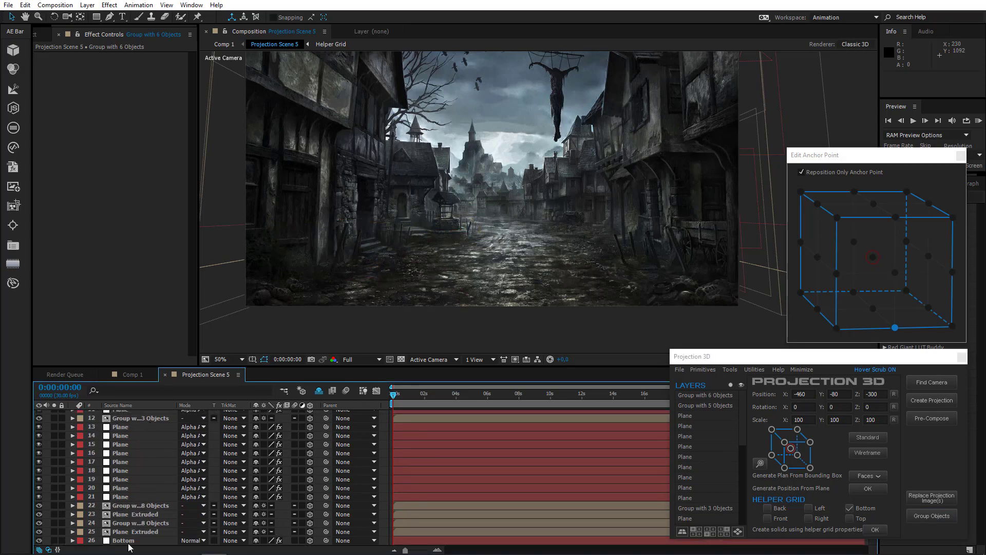
pyautogui.click(124, 540)
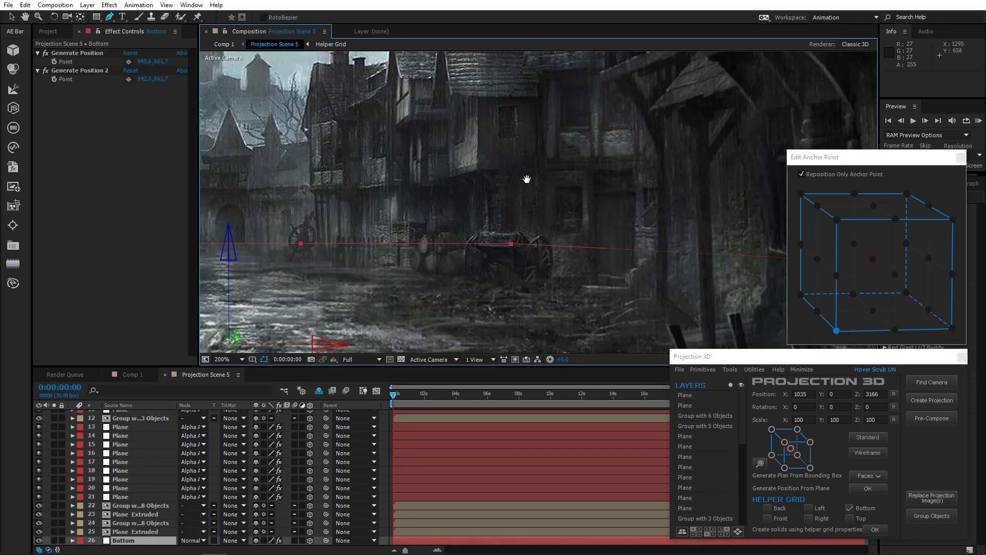
pyautogui.click(128, 61)
pyautogui.click(546, 286)
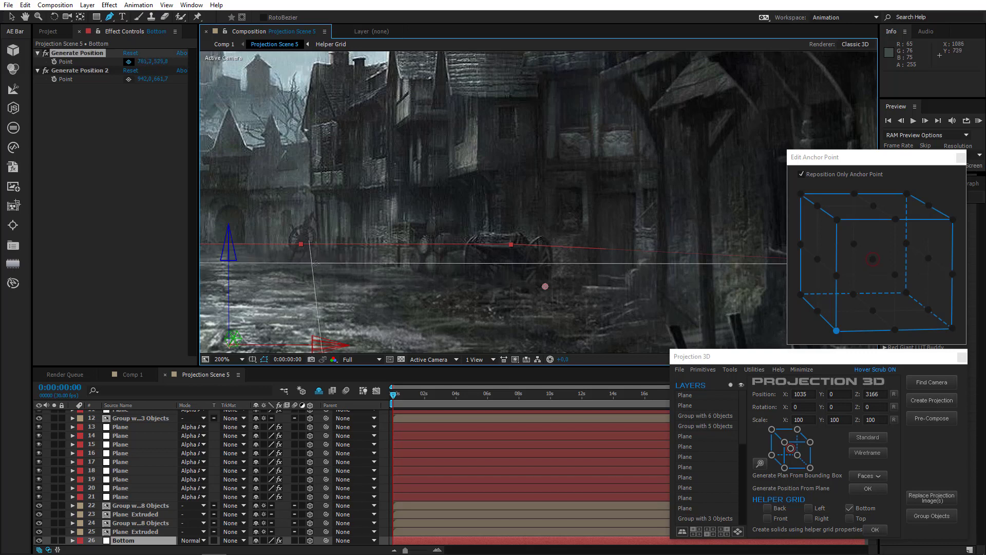
pyautogui.click(317, 260)
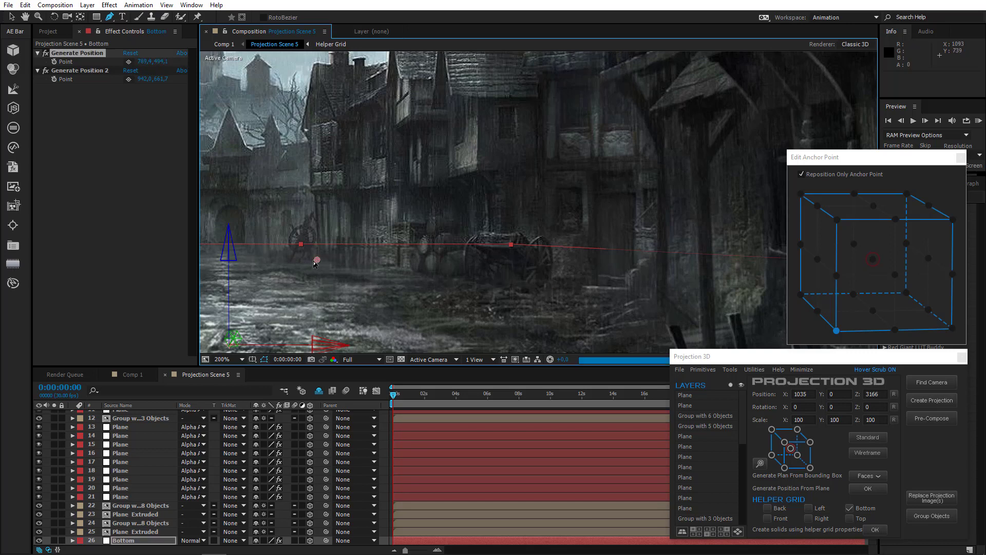
pyautogui.click(106, 72)
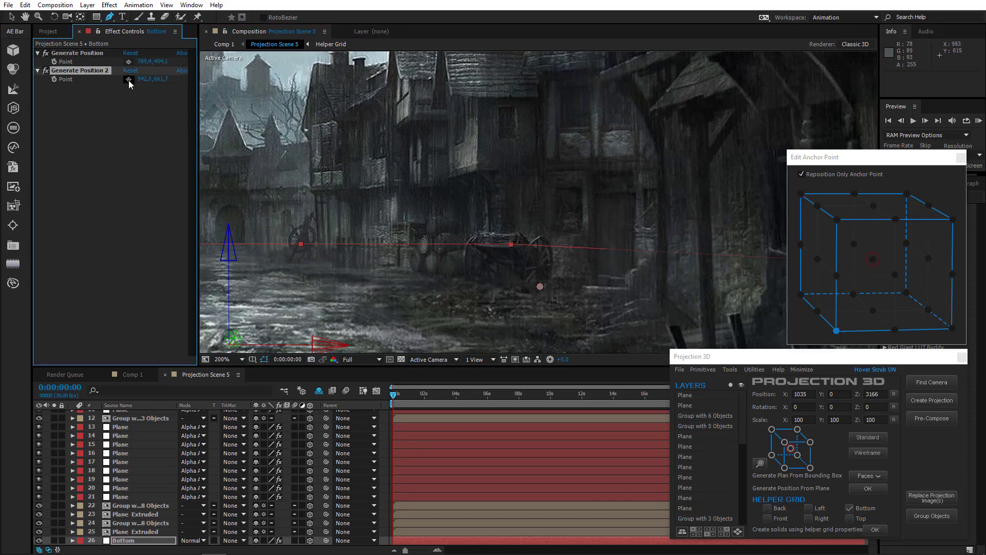
pyautogui.click(128, 79)
pyautogui.click(540, 287)
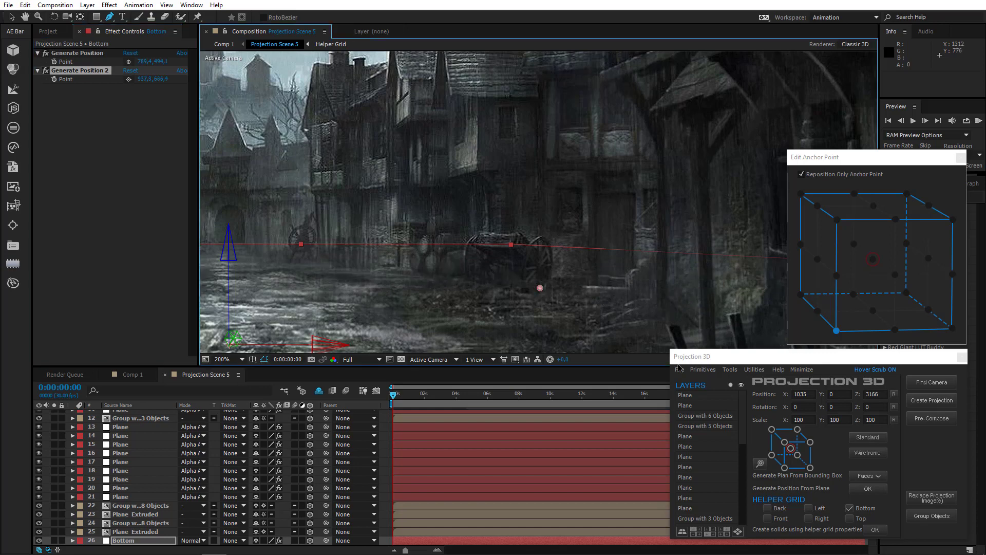
# Generate a wall plane from the Bottom layer's Generate Position and Generate Position 2 points
pyautogui.hotkey('ctrl', 'z')
pyautogui.click(78, 53)
pyautogui.keyDown('ctrl'); pyautogui.click(82, 71); pyautogui.keyUp('ctrl')
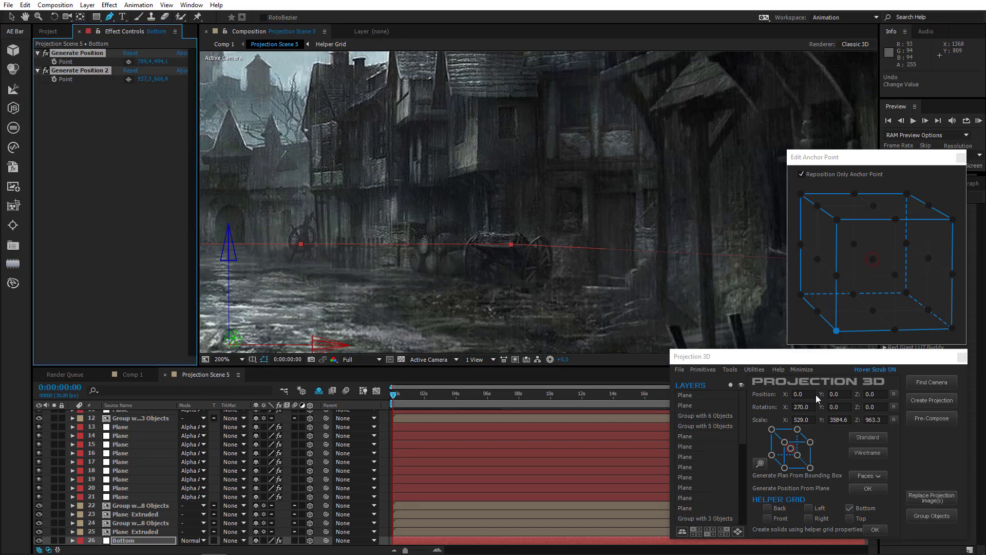
pyautogui.click(729, 369)
pyautogui.click(738, 448)
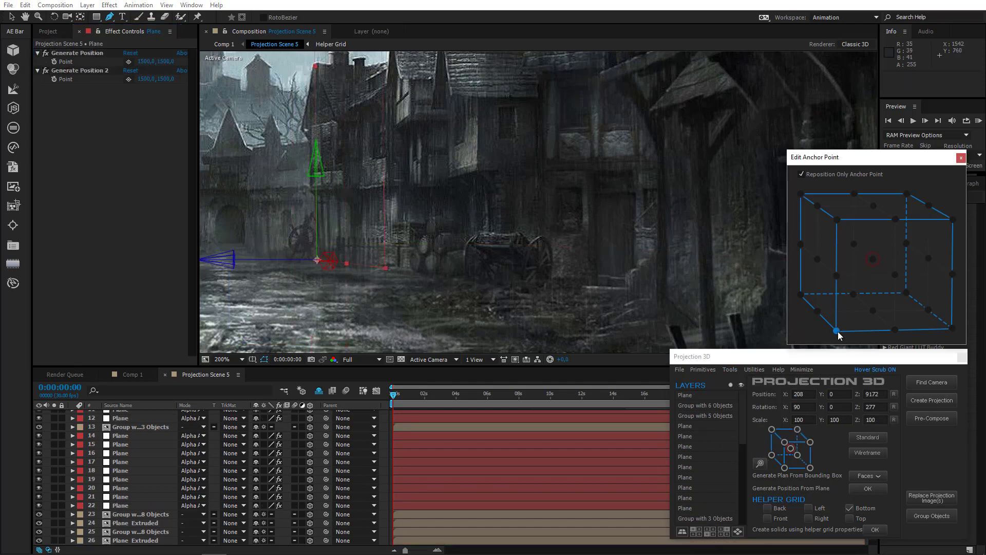
# Stretch the new wall Plane along the distant right-hand houses to an X scale of about 218%
pyautogui.click(12, 18)
pyautogui.press(',')
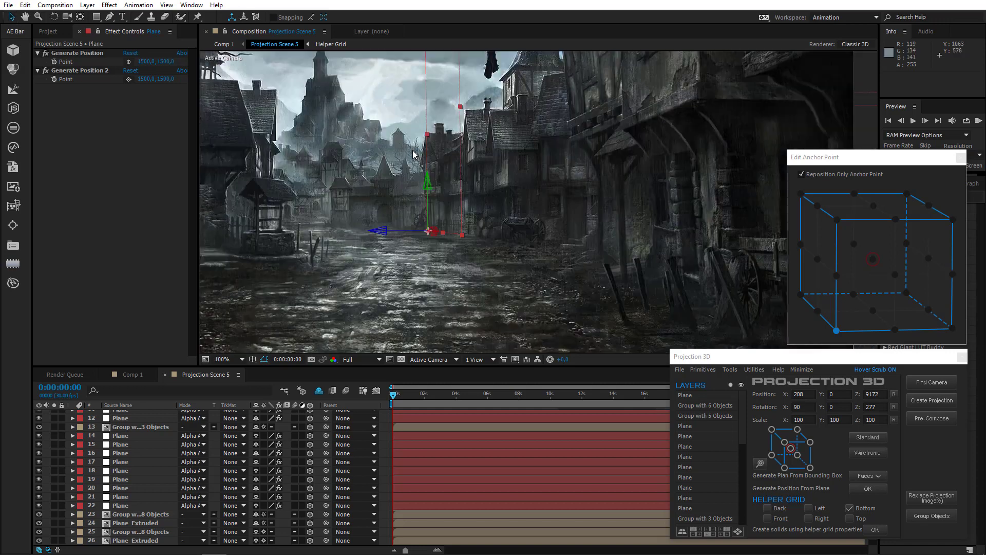
pyautogui.moveTo(503, 112); pyautogui.dragTo(547, 115)
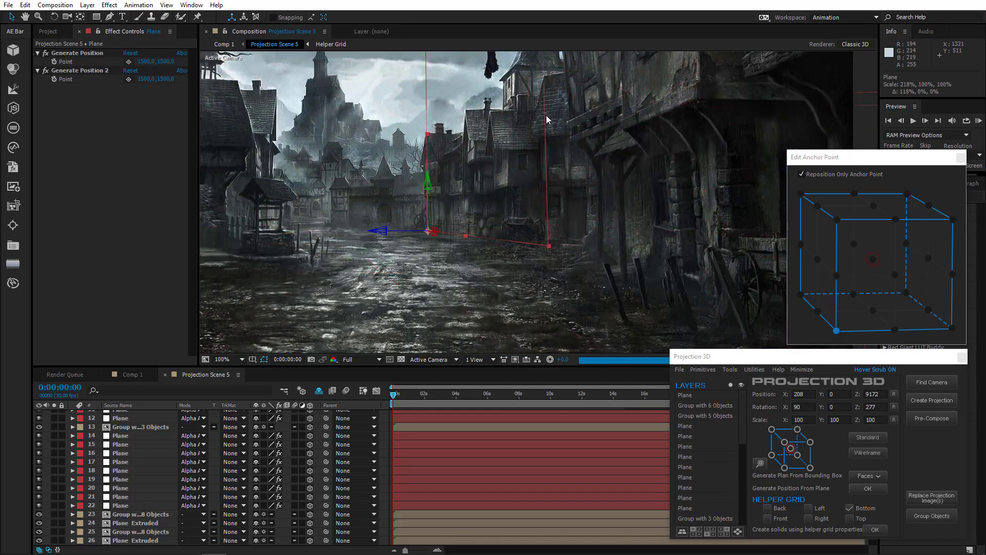
# Move the wall Plane back to about X 92, Y 24, Z 10087 and widen its X scale to about 254%
pyautogui.click(430, 360)
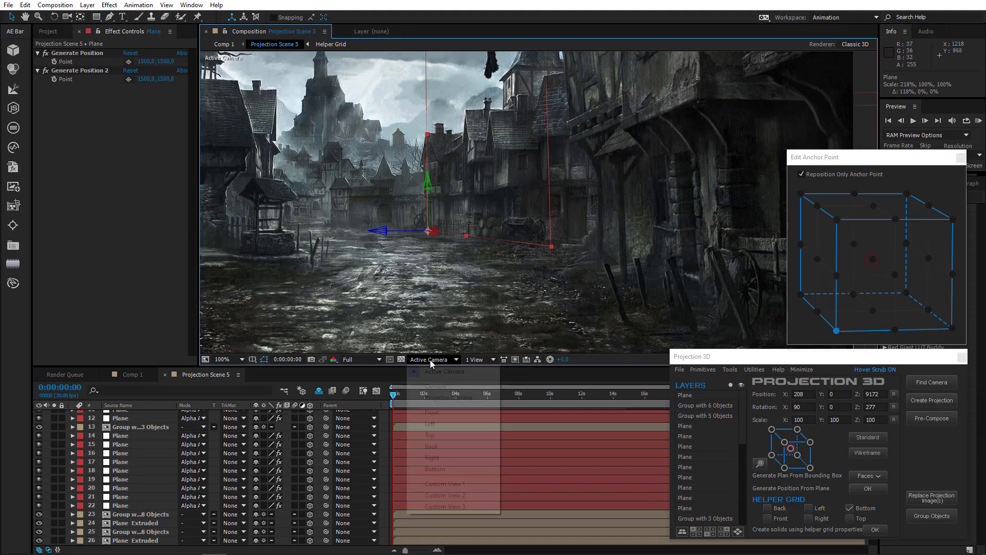
pyautogui.click(445, 483)
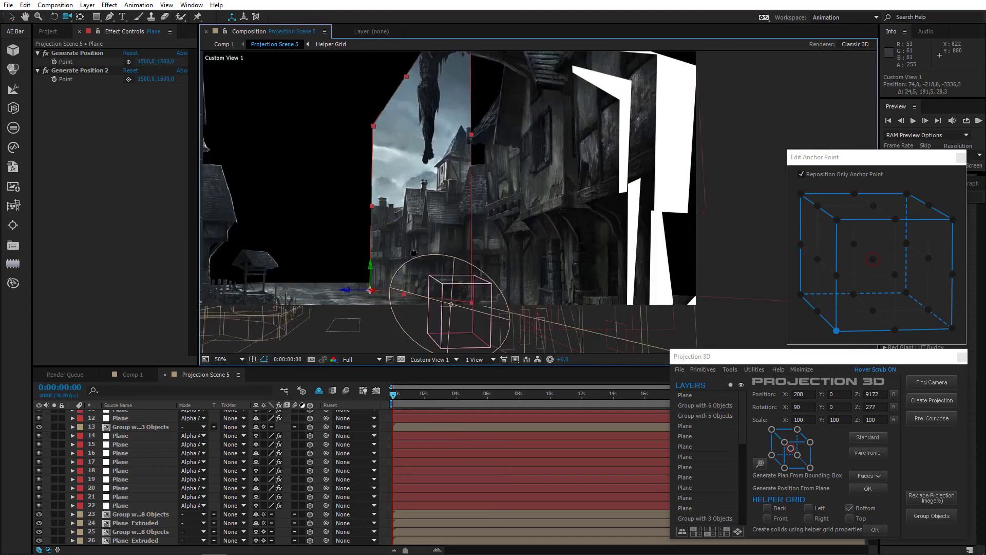
pyautogui.scroll(2, 414, 252)
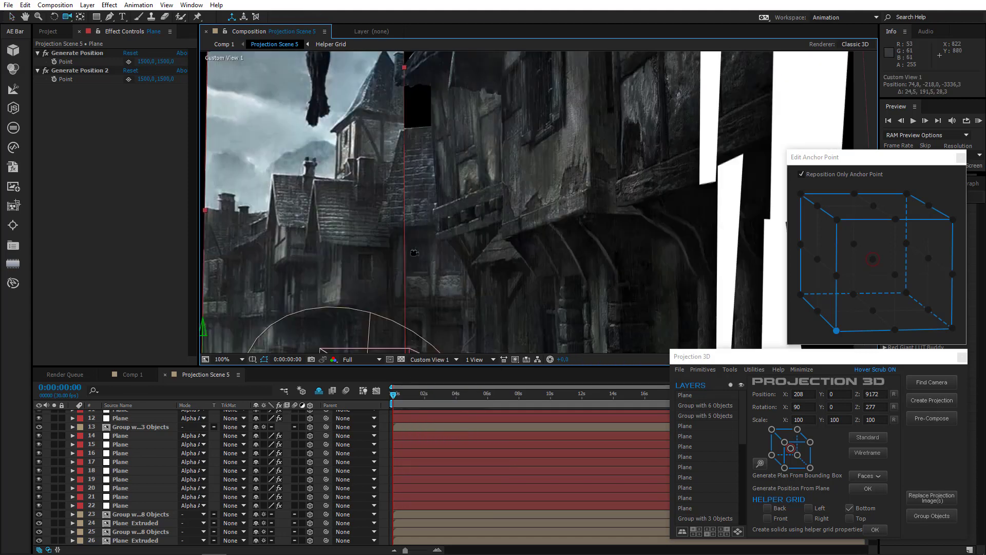
pyautogui.click(431, 359)
pyautogui.click(429, 368)
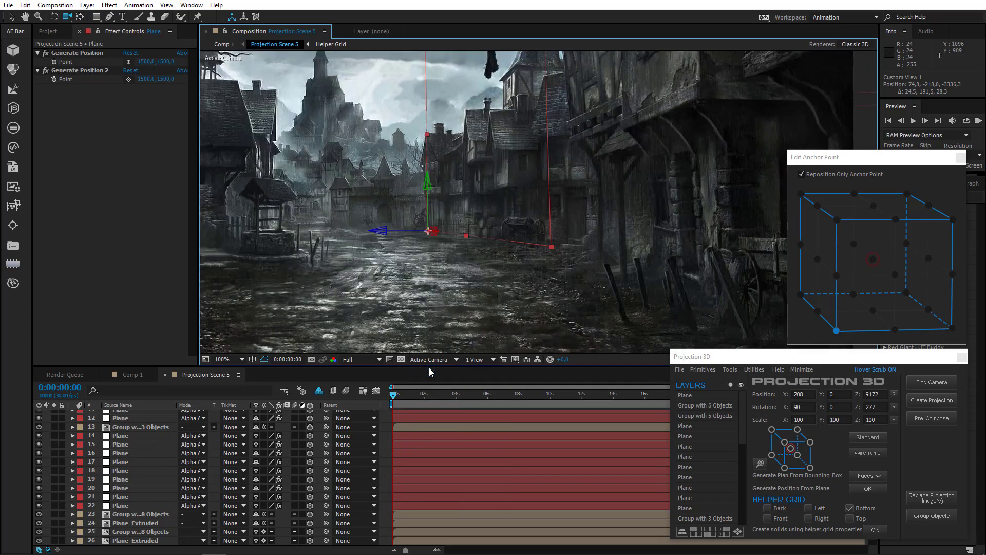
pyautogui.press('g')
pyautogui.moveTo(380, 247); pyautogui.dragTo(429, 286)
pyautogui.click(12, 17)
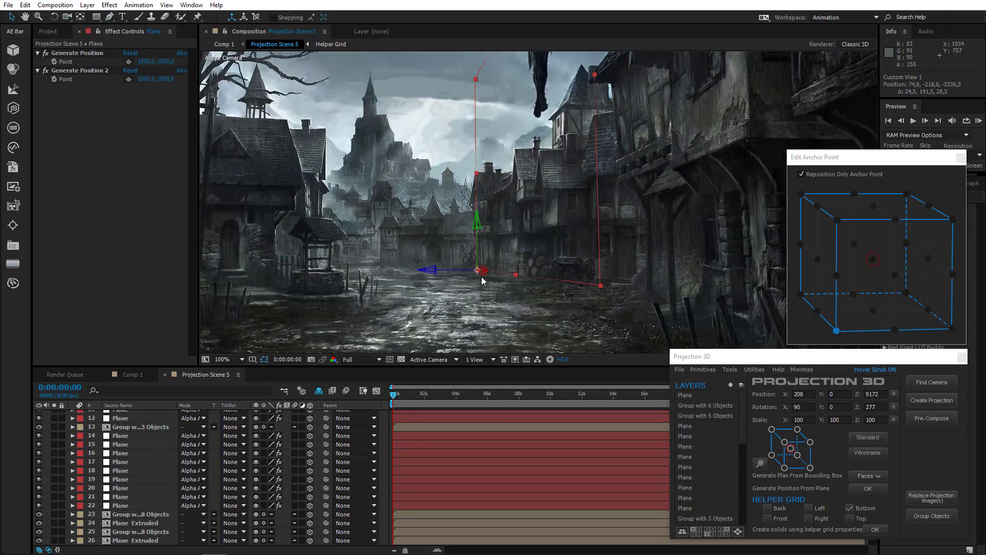
pyautogui.moveTo(482, 271); pyautogui.dragTo(1, 332)
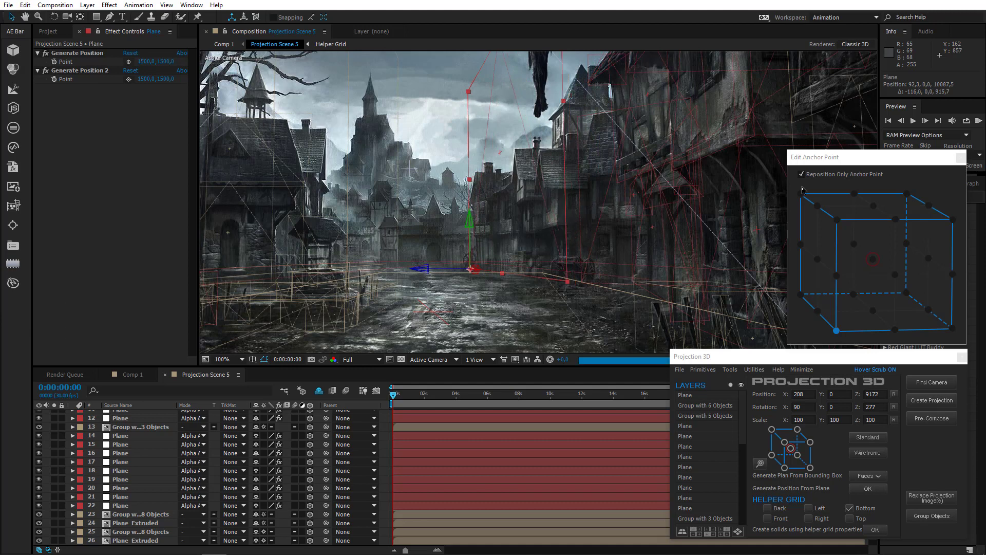
pyautogui.moveTo(563, 101); pyautogui.dragTo(616, 87)
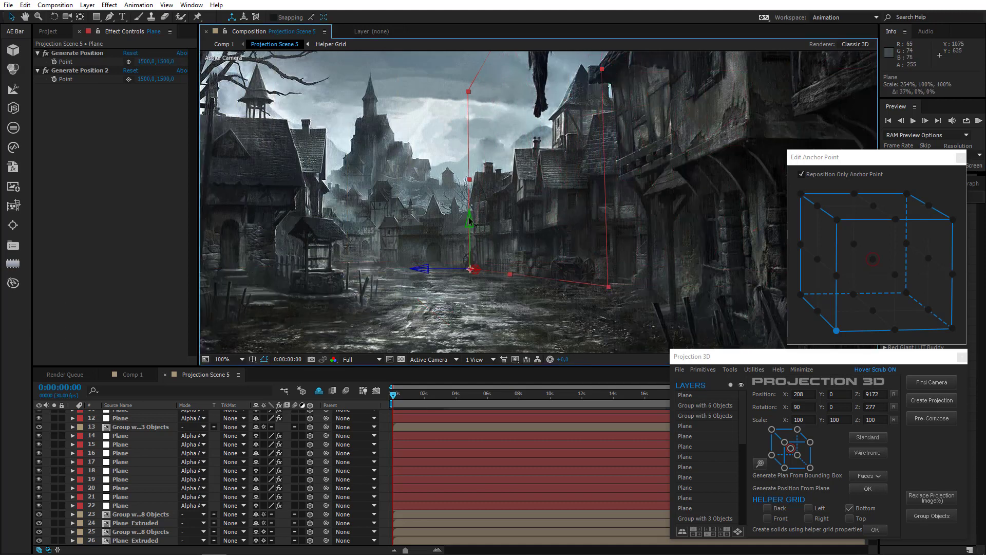
pyautogui.moveTo(469, 221); pyautogui.dragTo(470, 223)
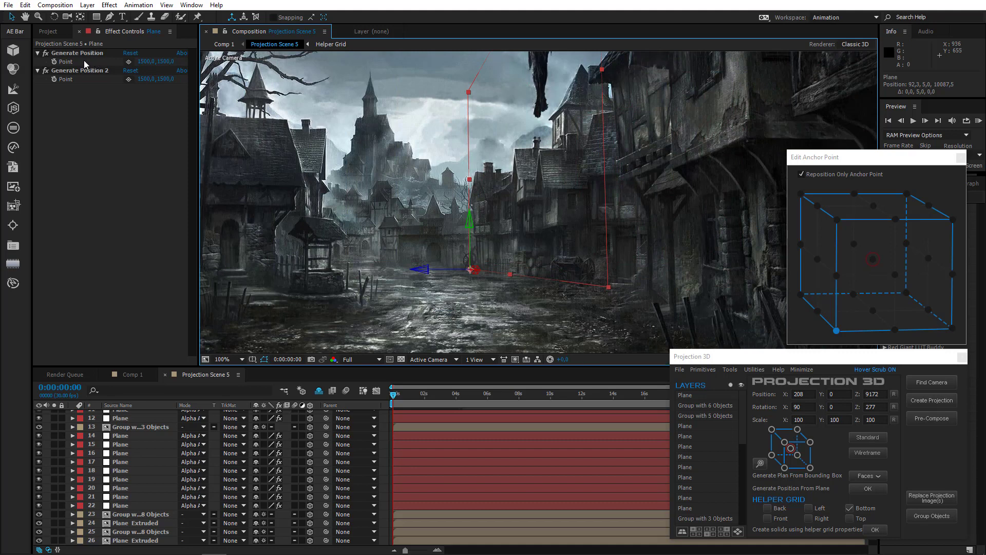
# Start a pen mask on the wall Plane, tracing the distant houses' left edge from the far wheel up to the first roof peak
pyautogui.click(109, 17)
pyautogui.scroll(5, 423, 275)
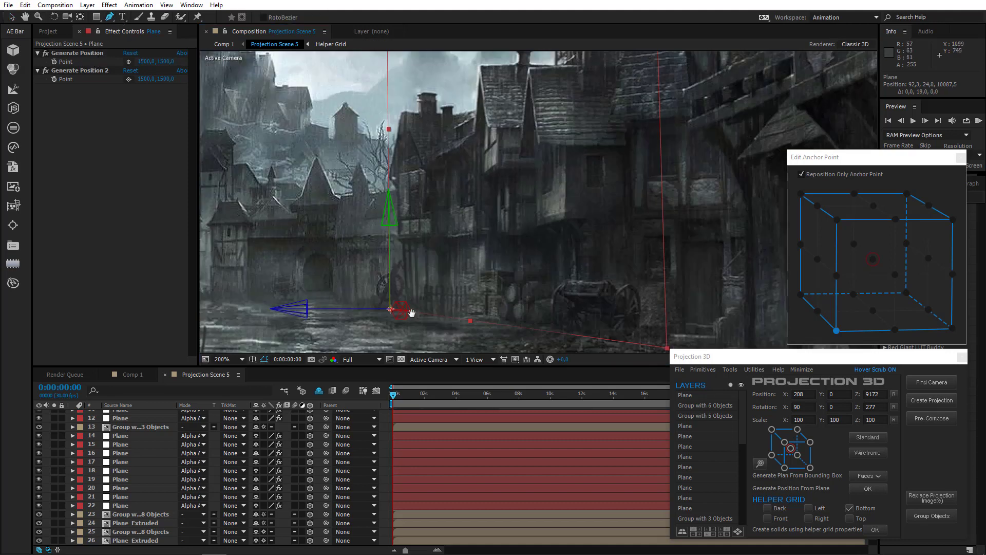
pyautogui.scroll(2, 423, 275)
pyautogui.click(327, 298)
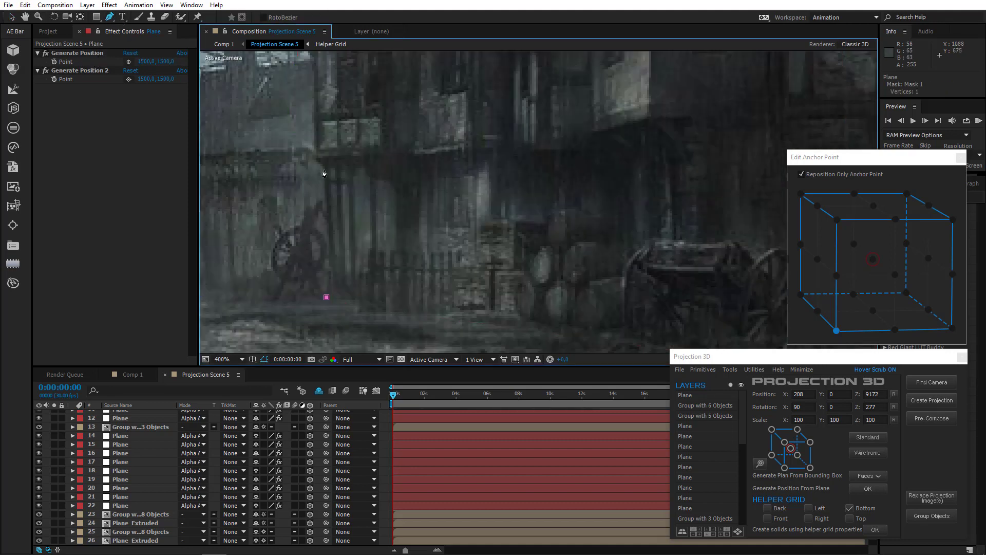
pyautogui.click(323, 170)
pyautogui.click(313, 159)
pyautogui.moveTo(338, 121); pyautogui.dragTo(343, 289)
pyautogui.click(309, 214)
pyautogui.click(294, 192)
pyautogui.moveTo(326, 137); pyautogui.dragTo(324, 260)
pyautogui.click(321, 182)
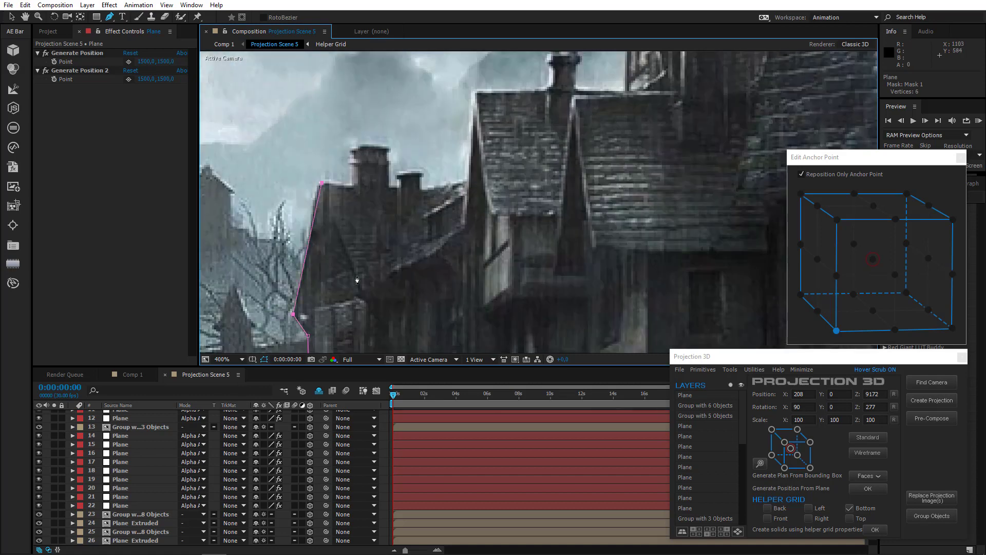
# Continue the mask along the eaves and gable peaks of the three distant right-hand roofs
pyautogui.click(362, 292)
pyautogui.click(460, 228)
pyautogui.click(473, 92)
pyautogui.click(492, 216)
pyautogui.click(557, 215)
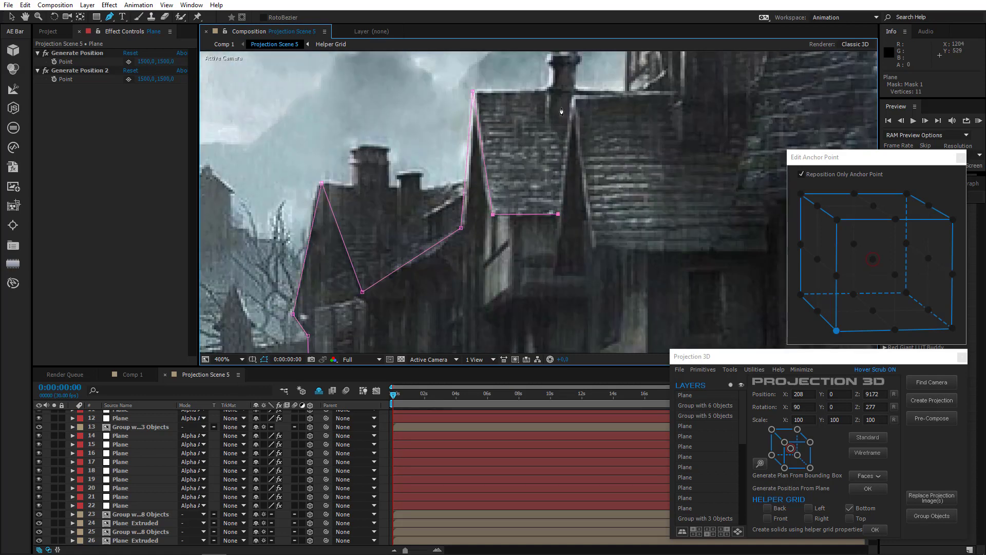
pyautogui.click(574, 94)
pyautogui.click(594, 249)
# Trace the mask down the houses' right side, around the small cart, and close it along the ground at the far wheel
pyautogui.moveTo(606, 240); pyautogui.dragTo(523, 203)
pyautogui.scroll(-2, 534, 178)
pyautogui.click(538, 175)
pyautogui.click(538, 249)
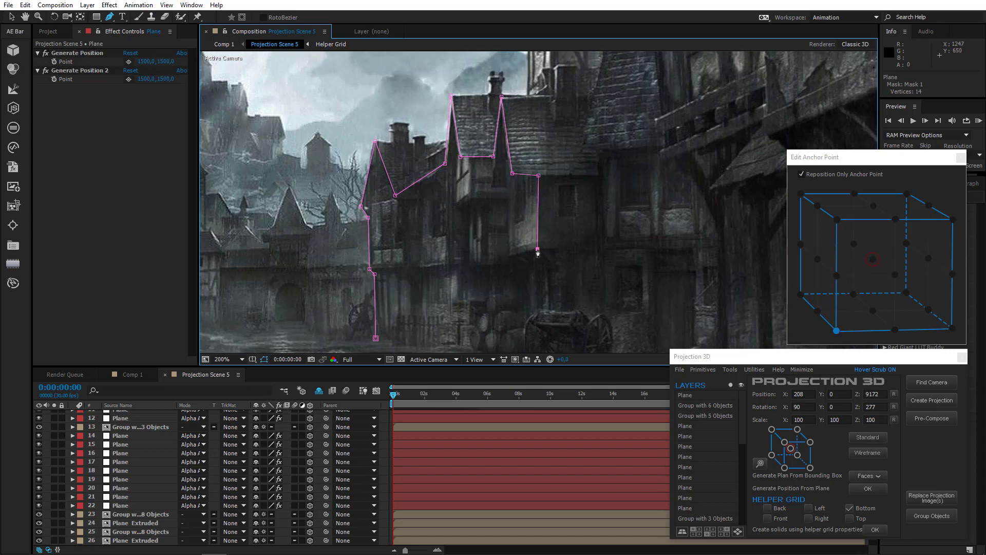
pyautogui.click(562, 312)
pyautogui.moveTo(602, 315); pyautogui.dragTo(609, 316)
pyautogui.moveTo(586, 312); pyautogui.dragTo(531, 215)
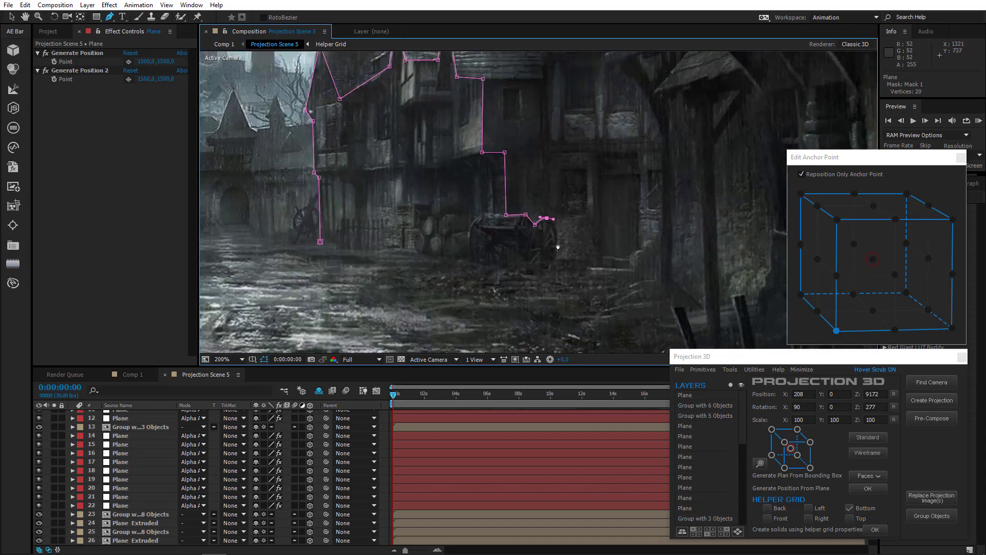
pyautogui.click(537, 268)
pyautogui.click(424, 254)
pyautogui.click(320, 242)
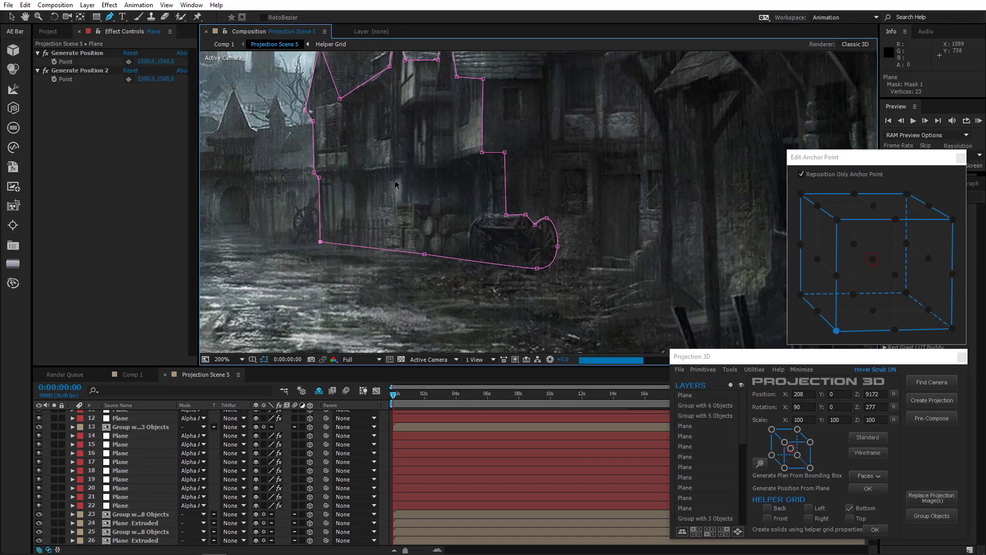
# Place the wall Plane's Generate Position point on the leftmost roof peak and generate a new Plane from it
pyautogui.moveTo(396, 181); pyautogui.dragTo(541, 321)
pyautogui.scroll(1, 541, 321)
pyautogui.moveTo(565, 256); pyautogui.dragTo(551, 232)
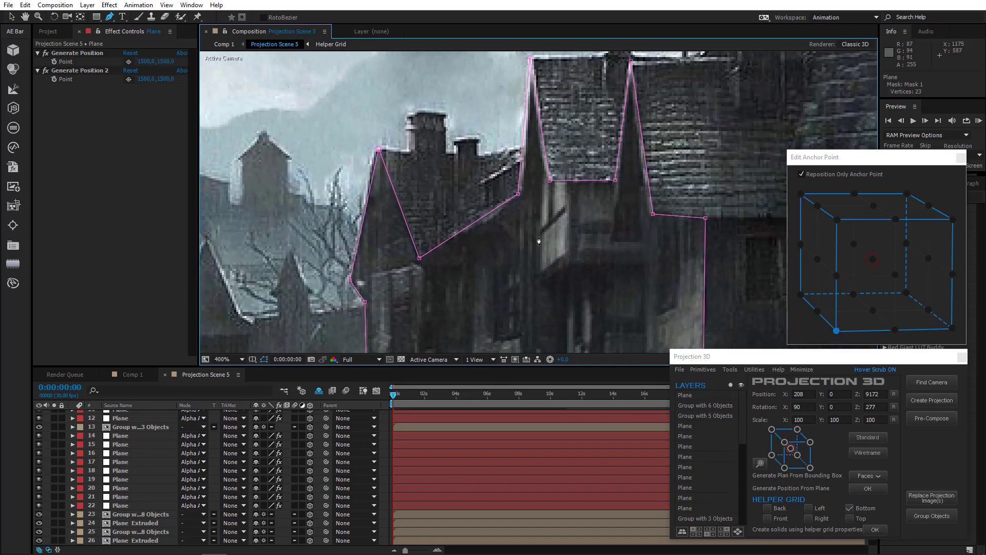
pyautogui.scroll(4, 134, 439)
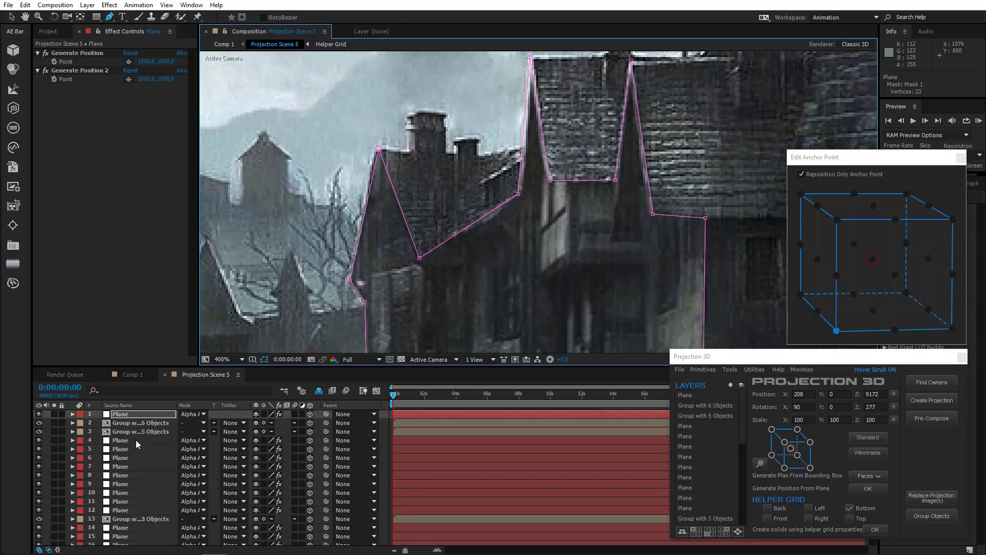
pyautogui.click(134, 414)
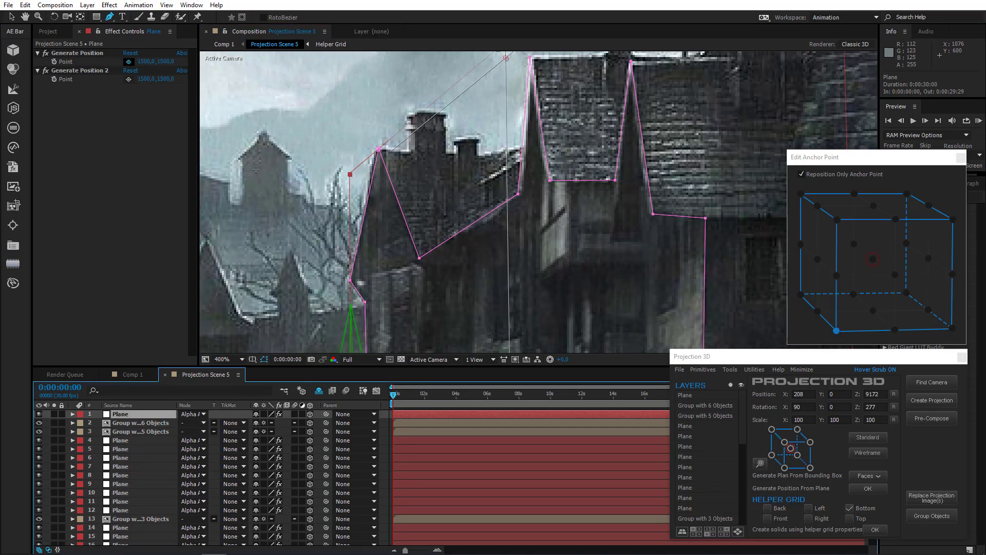
pyautogui.click(129, 61)
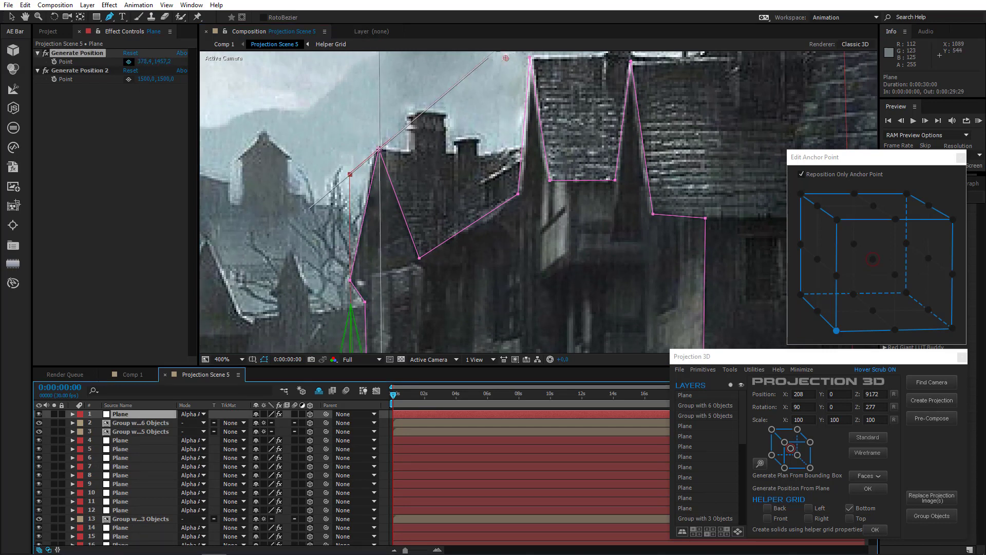
pyautogui.click(379, 149)
pyautogui.click(742, 385)
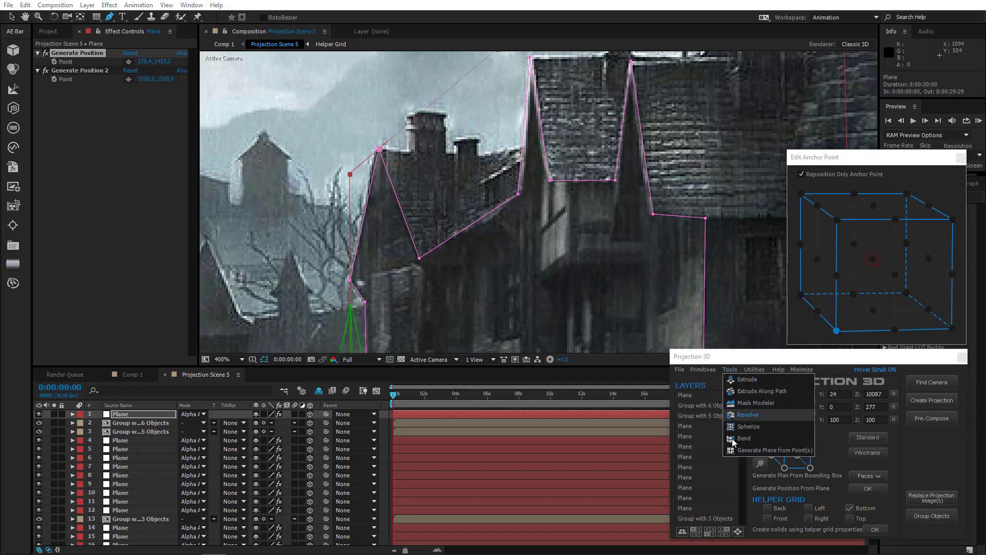
pyautogui.click(755, 447)
pyautogui.scroll(-2, 424, 234)
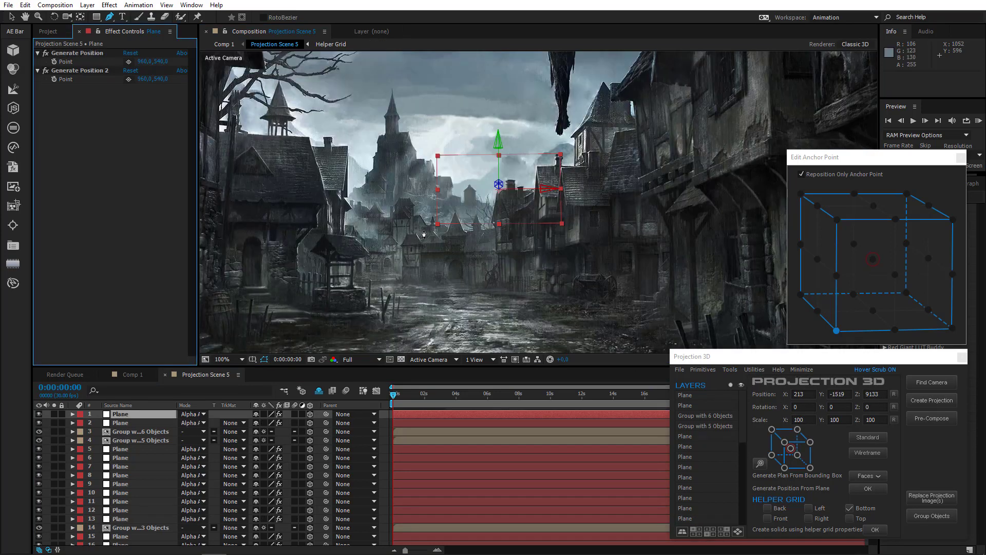
# Set the new Plane's anchor to its front upper-left corner without moving the anchor position, and narrow its X scale to about 59%
pyautogui.click(836, 330)
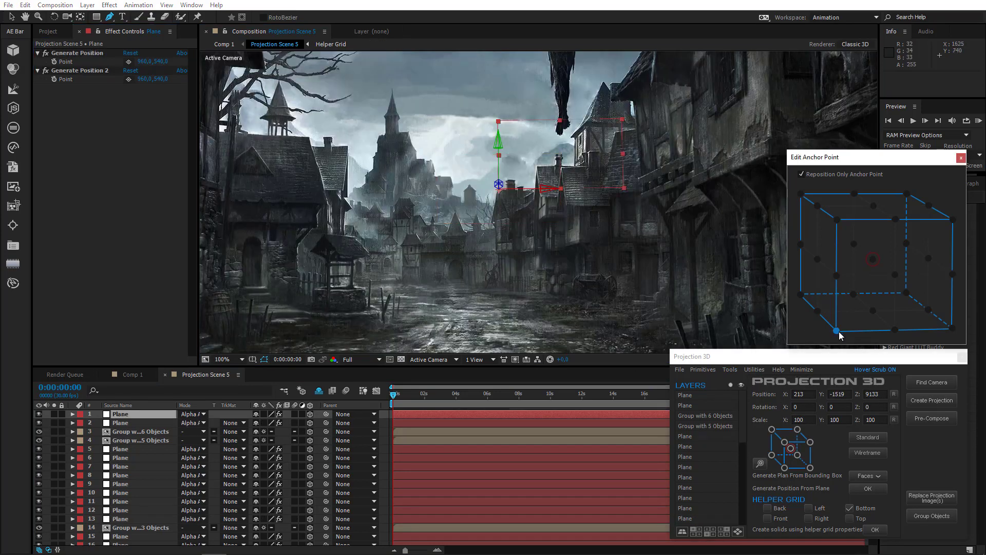
pyautogui.click(837, 219)
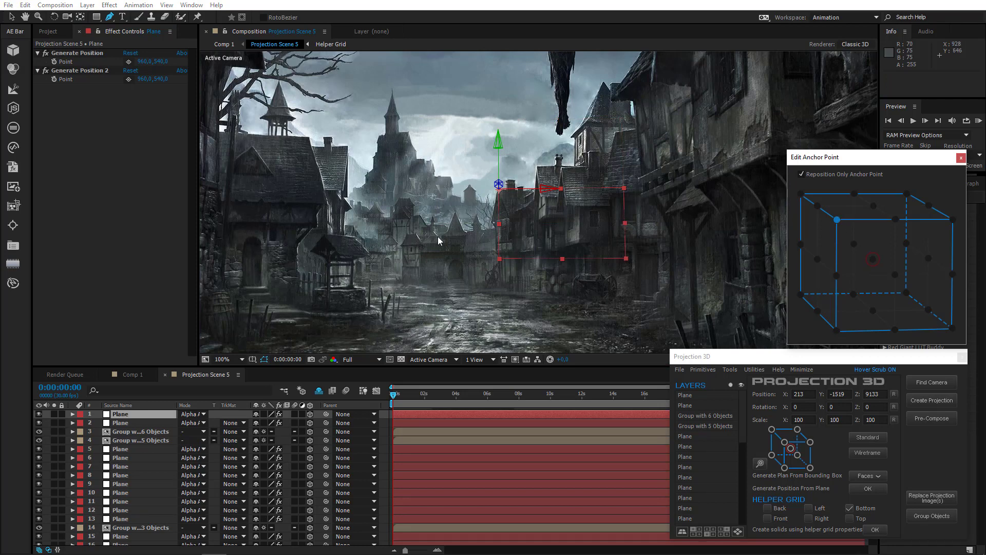
pyautogui.scroll(2, 459, 230)
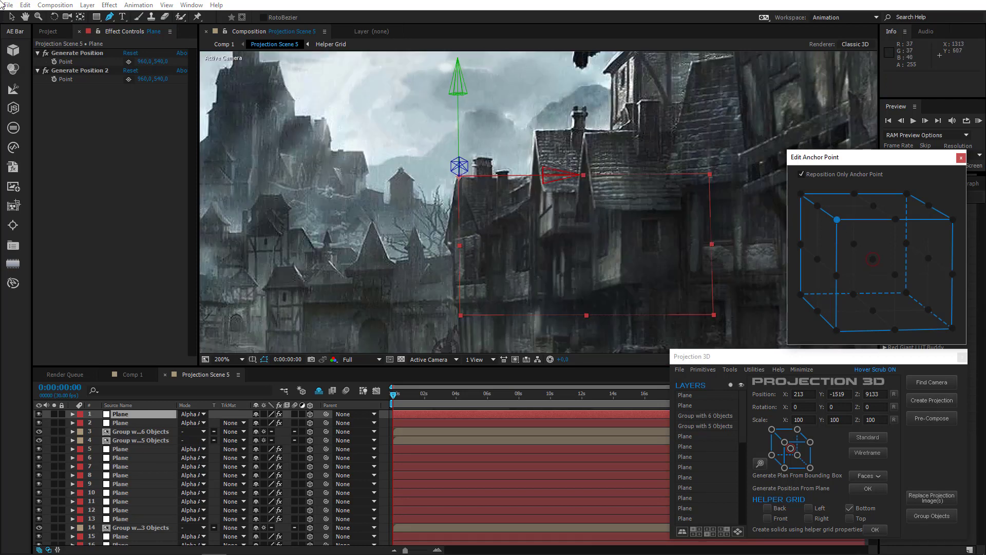
pyautogui.click(12, 17)
pyautogui.moveTo(713, 245); pyautogui.dragTo(609, 244)
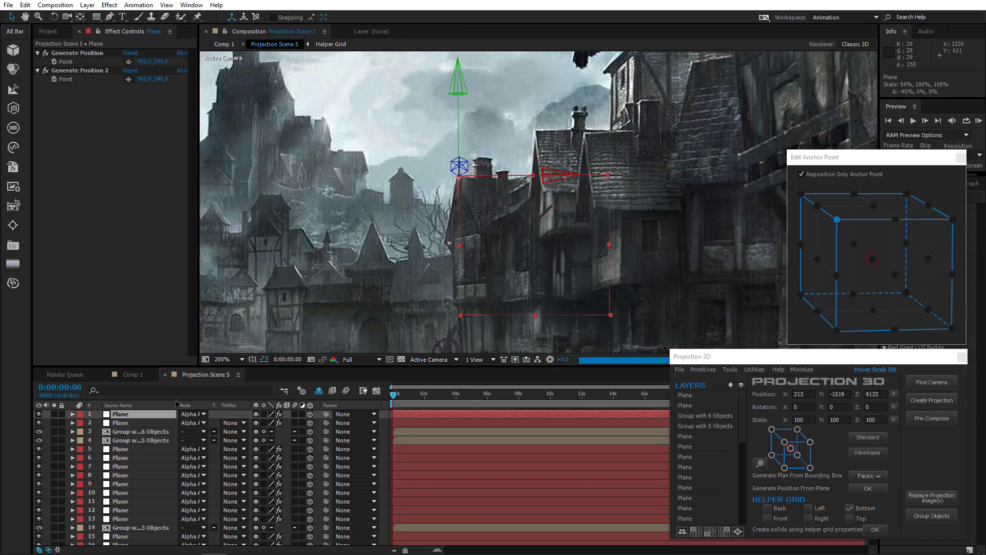
# Copy the wall Plane's rotation values to the new roof Plane and set the roof Plane's Y Rotation to 90°
pyautogui.click(128, 423)
pyautogui.press('r')
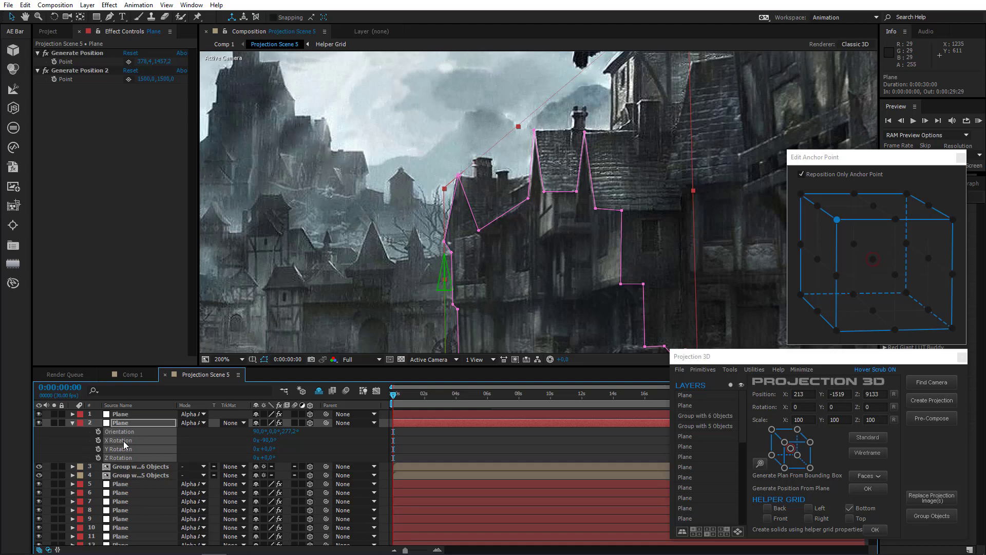
pyautogui.click(131, 414)
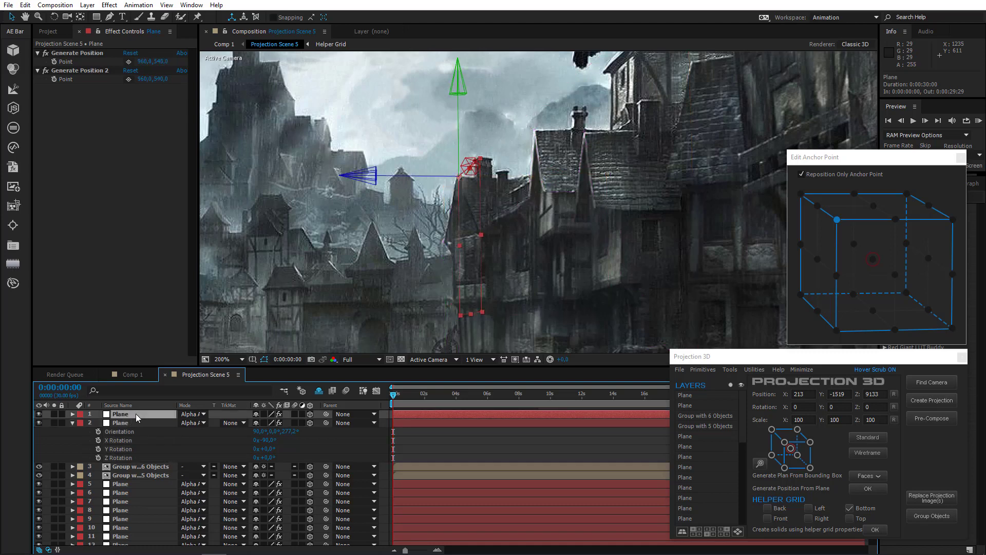
pyautogui.press('r')
pyautogui.click(267, 440)
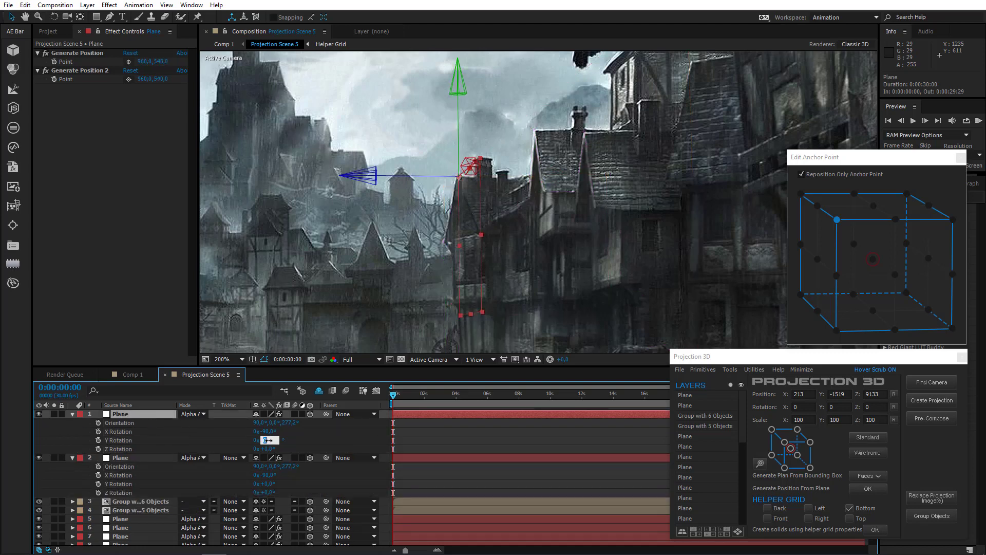
pyautogui.write('90')
pyautogui.press('Return')
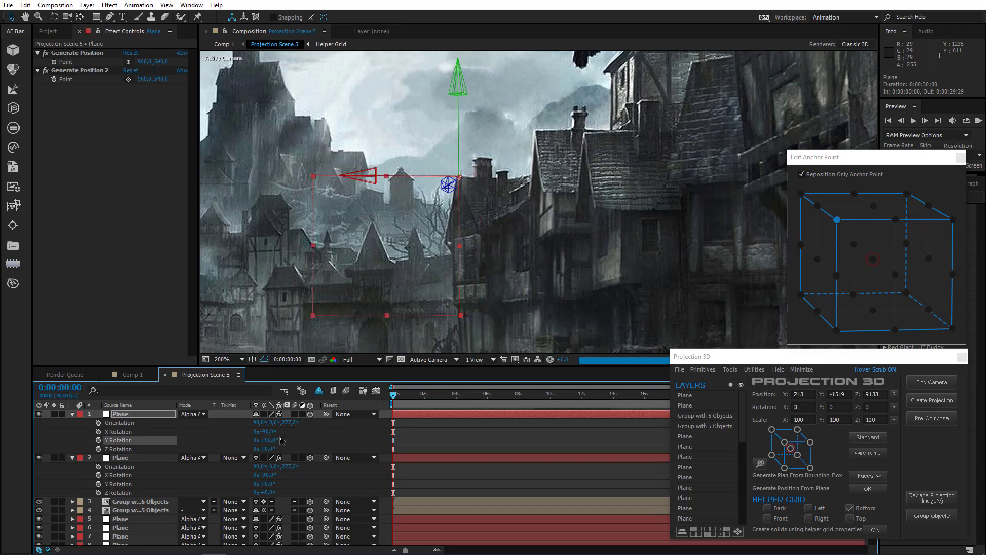
# Anchor the roof Plane at its front upper-right corner and tilt it along the roof slope to an orientation of about 26.7°, 353.5°, 273.2°
pyautogui.click(949, 221)
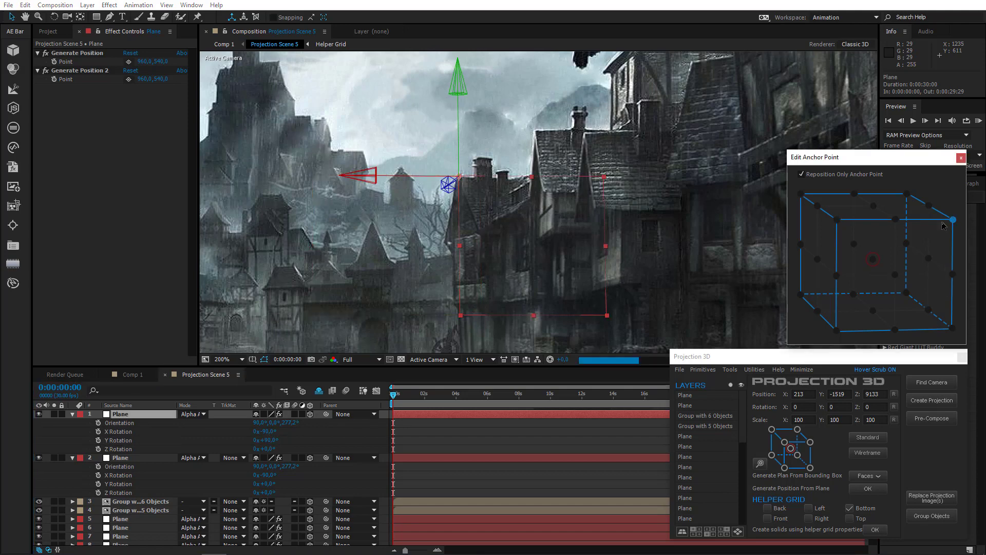
pyautogui.click(54, 17)
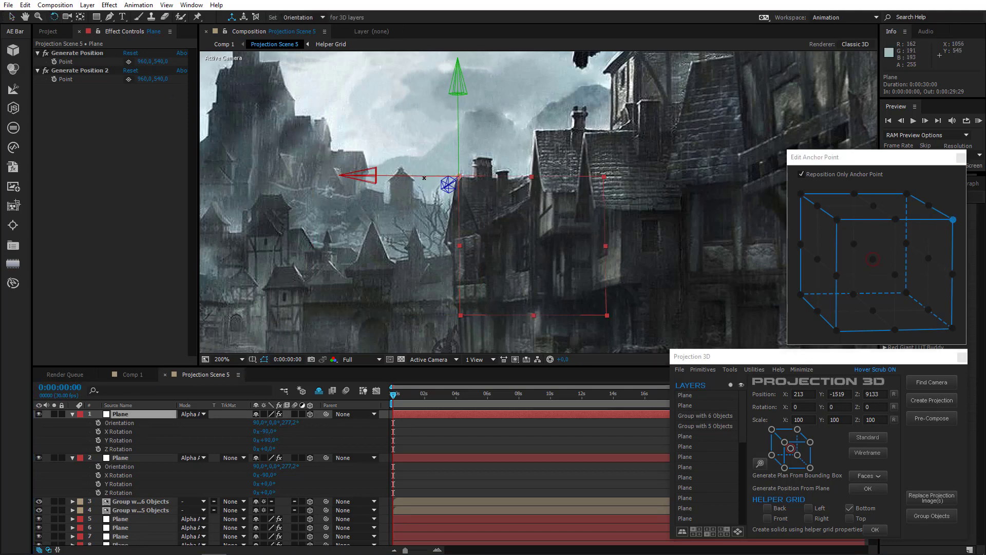
pyautogui.moveTo(425, 177); pyautogui.dragTo(427, 112)
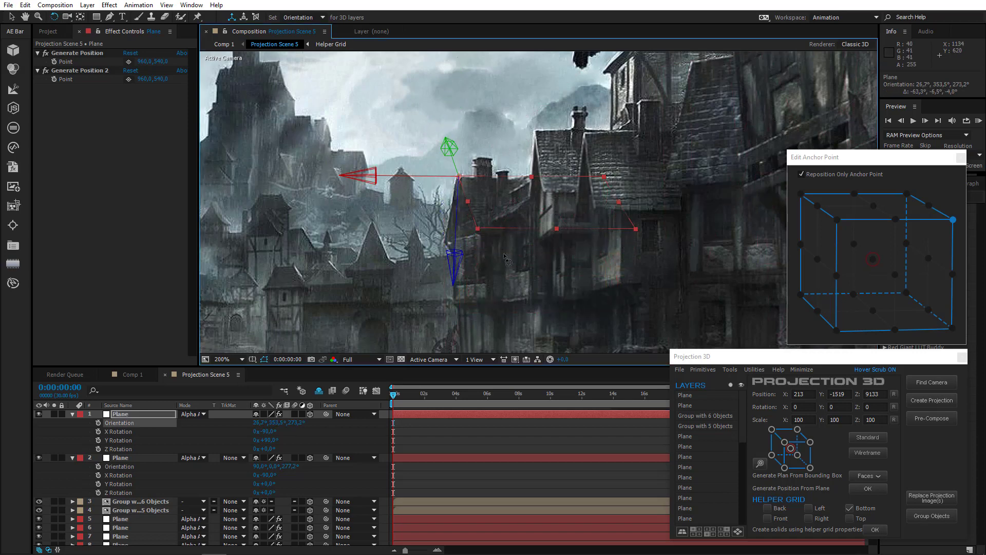
# Scale the roof Plane to about 37% in X and 109% in Y over the first roof
pyautogui.click(10, 17)
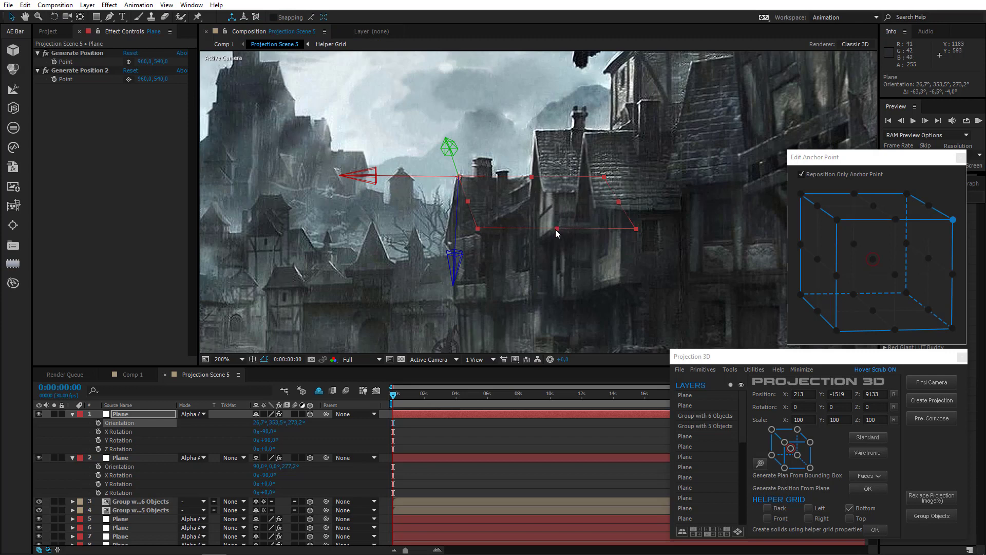
pyautogui.press('.')
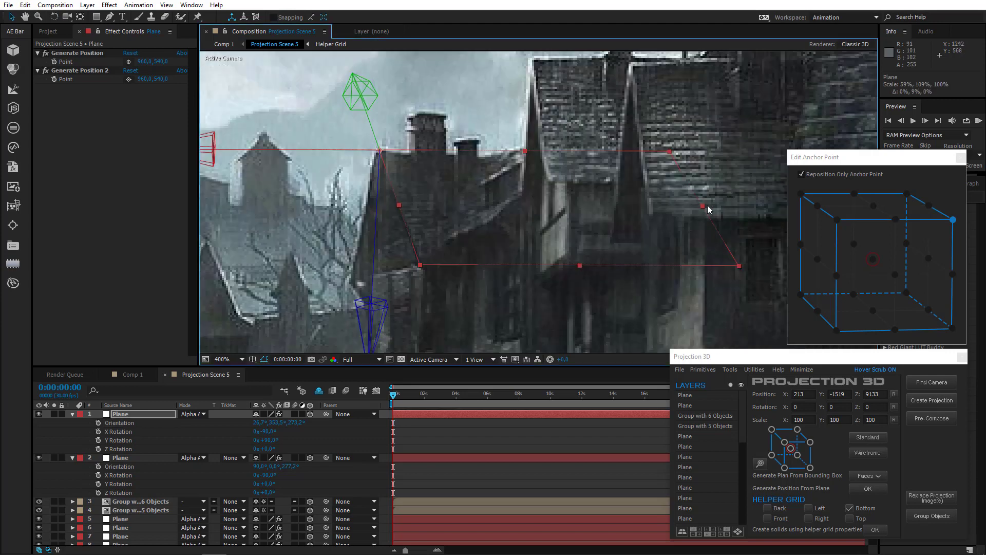
pyautogui.moveTo(702, 205); pyautogui.dragTo(585, 206)
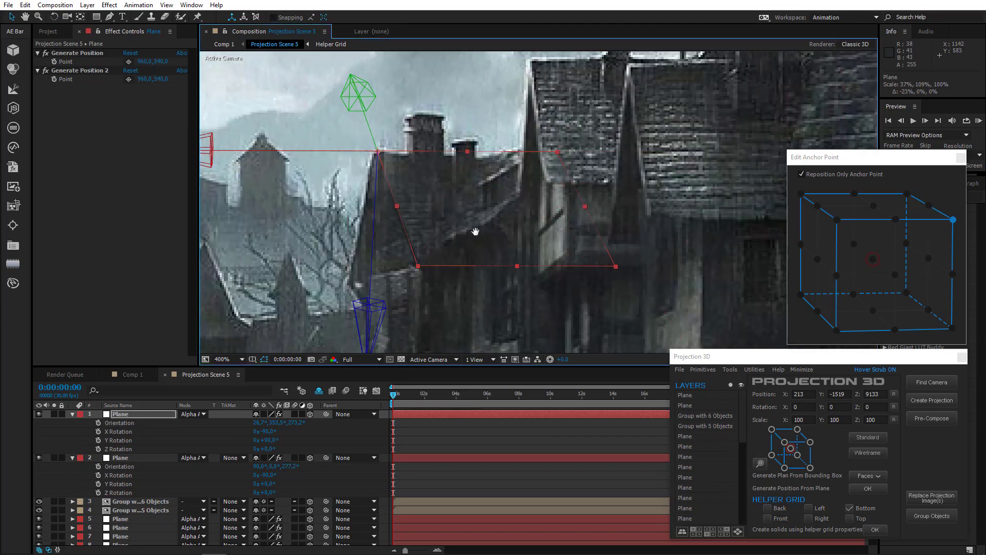
# Draw a closed Pen mask on the roof Plane around the small house's roof, extending it behind the neighbouring gabled house
pyautogui.moveTo(475, 232); pyautogui.dragTo(430, 233)
pyautogui.click(110, 16)
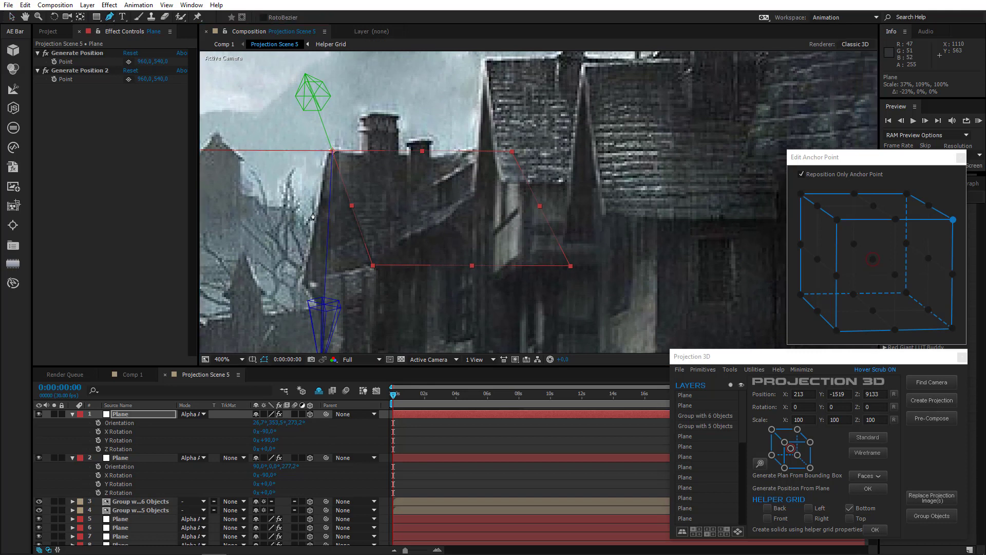
pyautogui.click(374, 266)
pyautogui.click(332, 152)
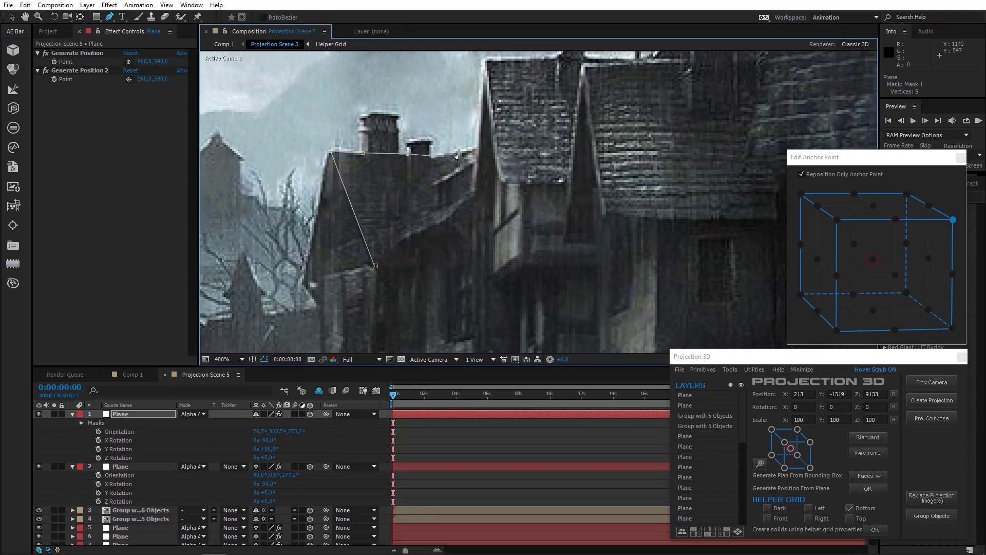
pyautogui.click(495, 145)
pyautogui.click(445, 222)
pyautogui.click(400, 240)
pyautogui.moveTo(445, 222); pyautogui.dragTo(455, 221)
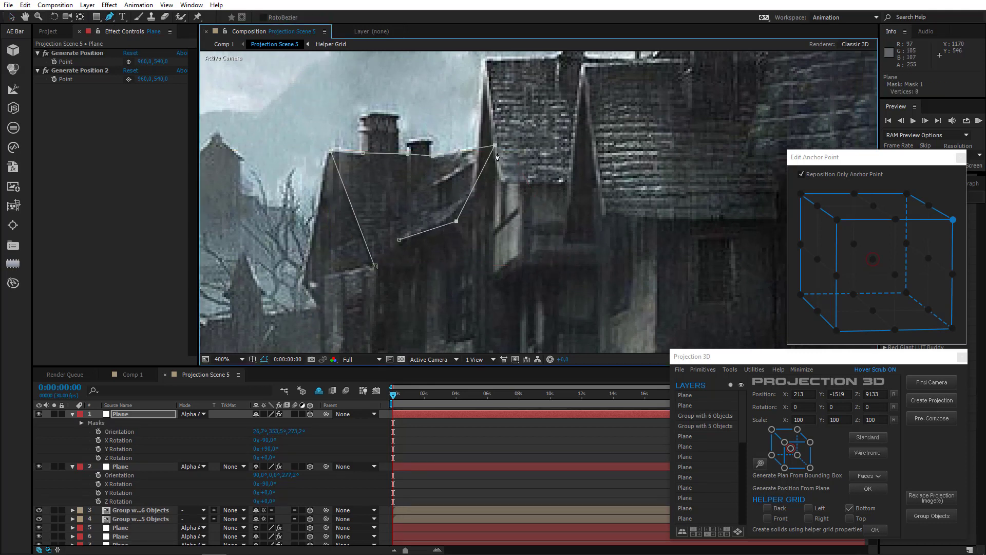
pyautogui.moveTo(496, 146); pyautogui.dragTo(536, 136)
pyautogui.moveTo(401, 240); pyautogui.dragTo(372, 269)
pyautogui.click(374, 266)
pyautogui.scroll(-1, 385, 272)
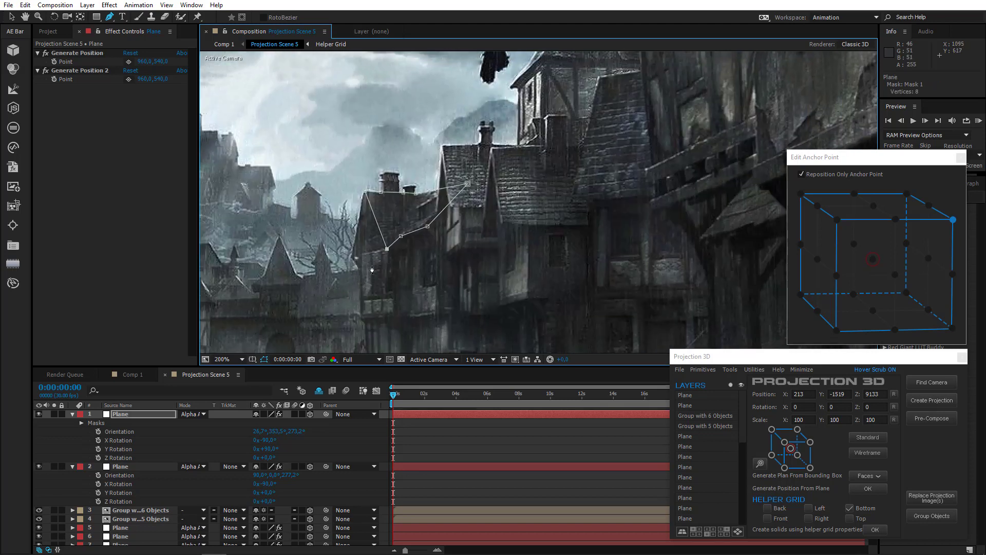
# Place the roof Plane's Generate Position point at the foot of the large chimney and generate a new Plane from it
pyautogui.scroll(1, 375, 201)
pyautogui.click(132, 64)
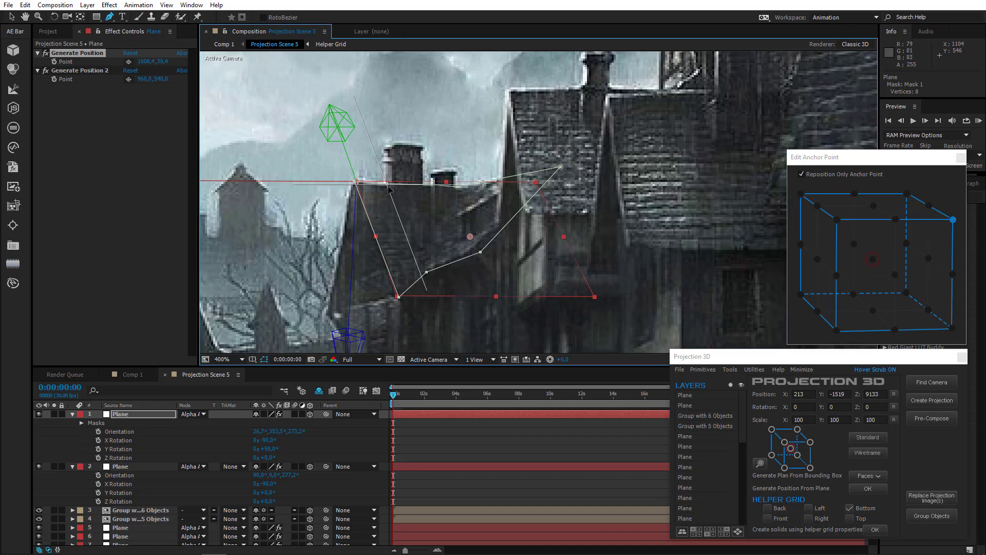
pyautogui.click(730, 370)
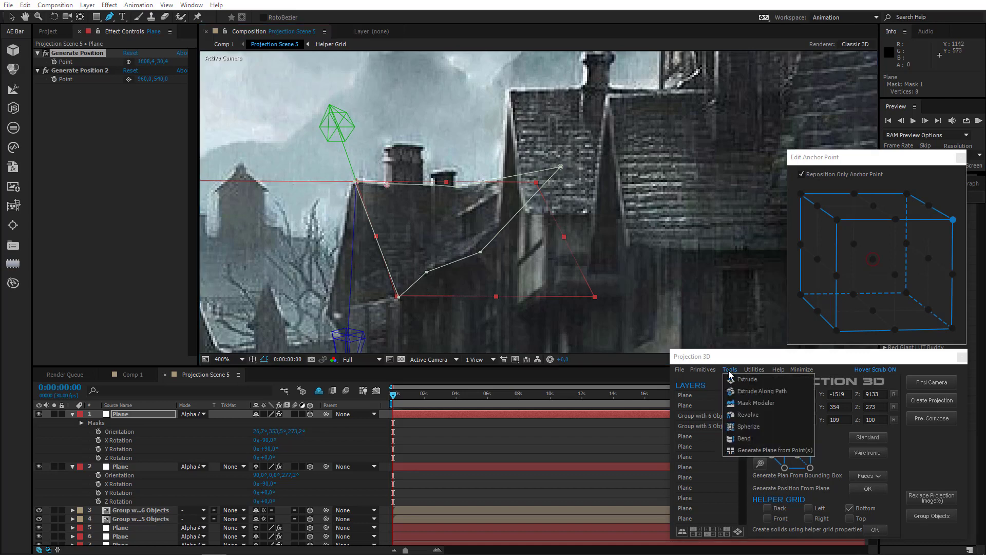
pyautogui.click(756, 450)
# Draw a closed Pen mask on the new Plane around the outlines of both chimneys on the small house's roof
pyautogui.scroll(2, 405, 229)
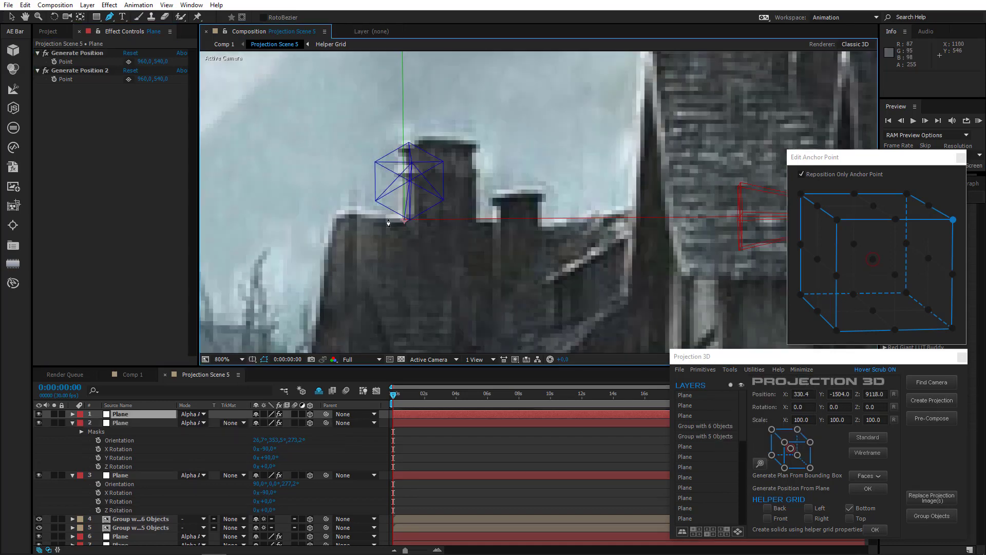
pyautogui.click(274, 235)
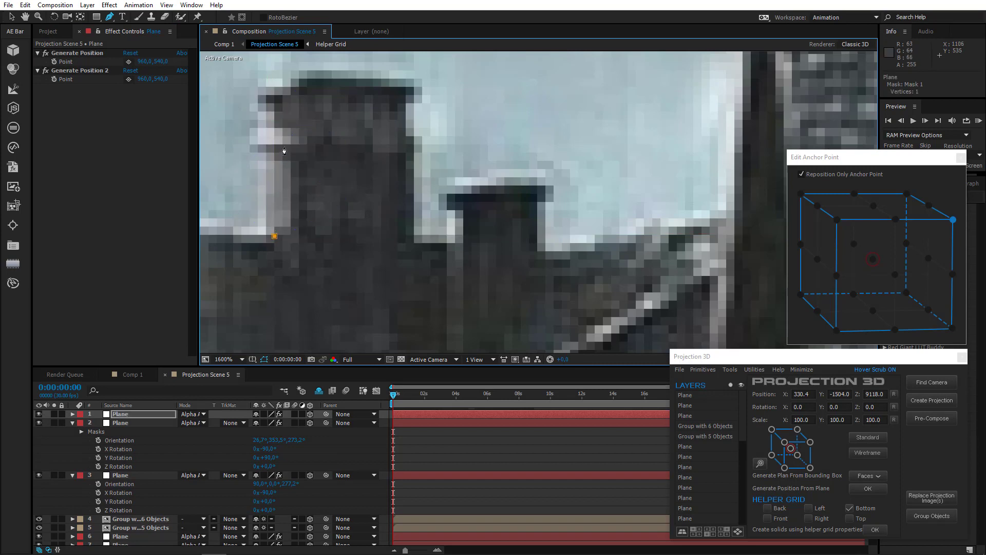
pyautogui.click(261, 138)
pyautogui.click(253, 93)
pyautogui.click(306, 73)
pyautogui.click(413, 242)
pyautogui.click(464, 240)
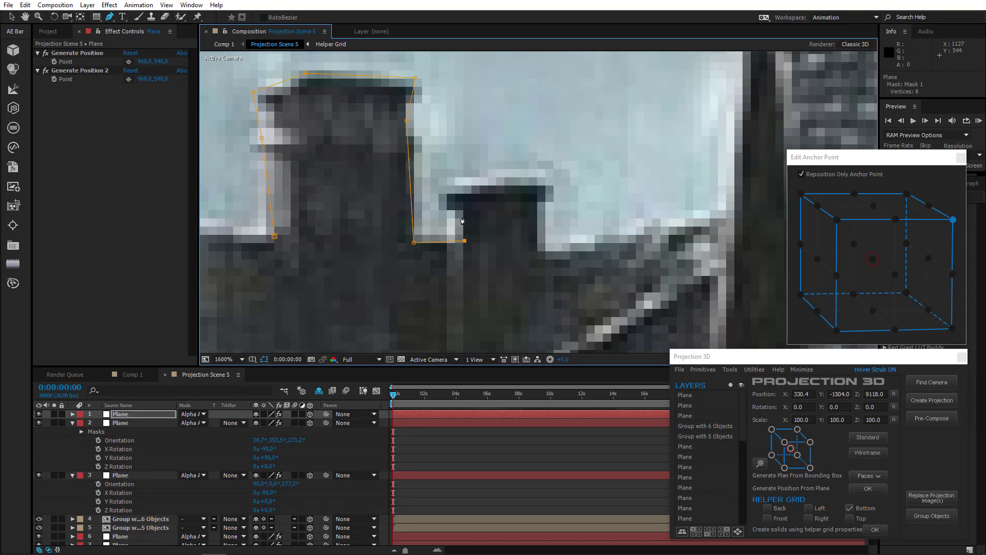
pyautogui.click(274, 236)
pyautogui.moveTo(275, 237); pyautogui.dragTo(268, 247)
pyautogui.scroll(-2, 377, 258)
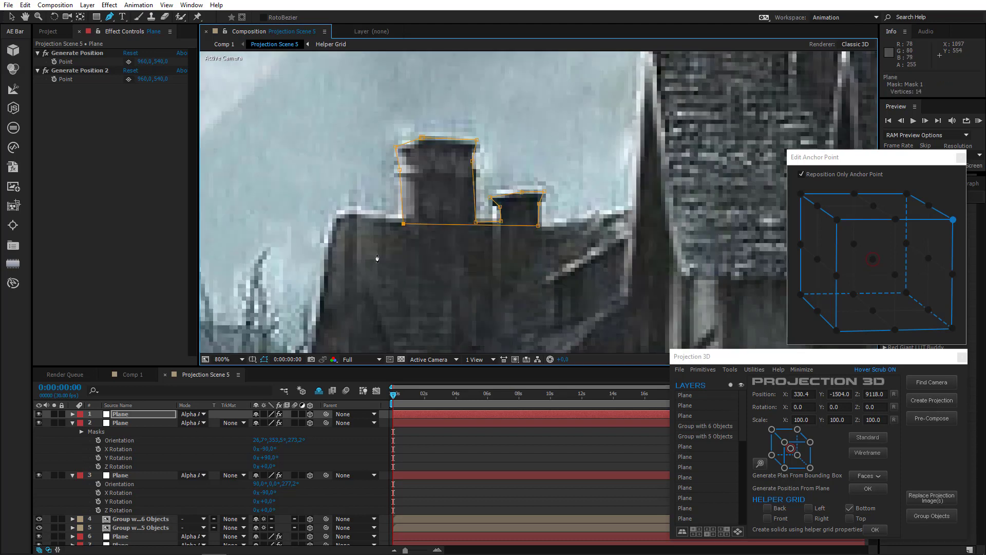
# Place the wall Plane's Generate Position point at the near end of the gabled house's roof ridge and generate a new Plane there
pyautogui.moveTo(430, 252); pyautogui.dragTo(303, 199)
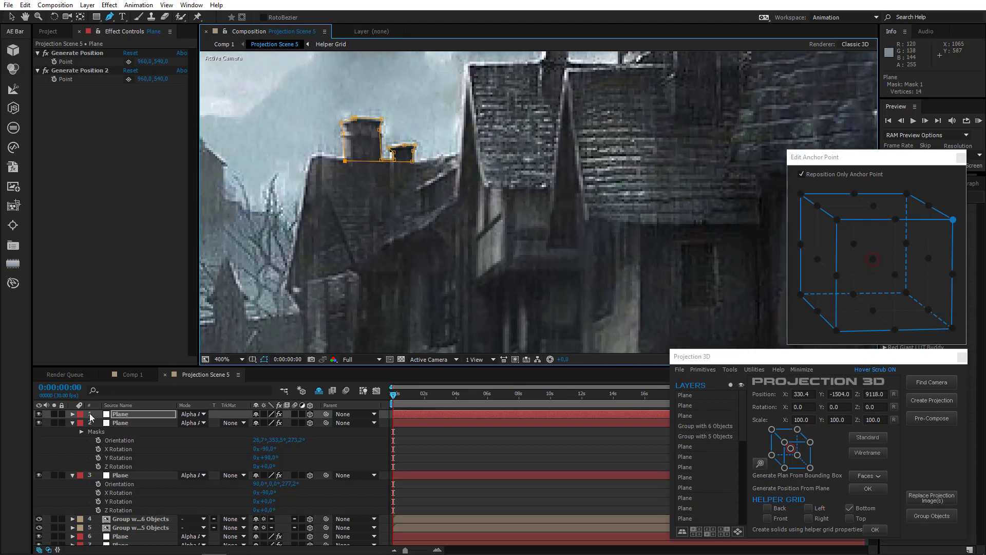
pyautogui.click(72, 423)
pyautogui.click(125, 432)
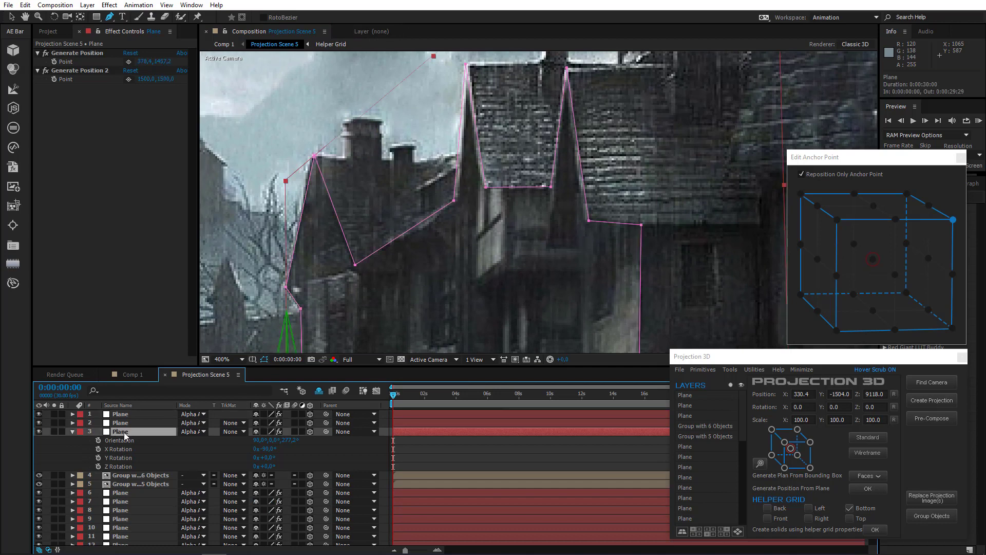
pyautogui.click(131, 423)
pyautogui.click(126, 417)
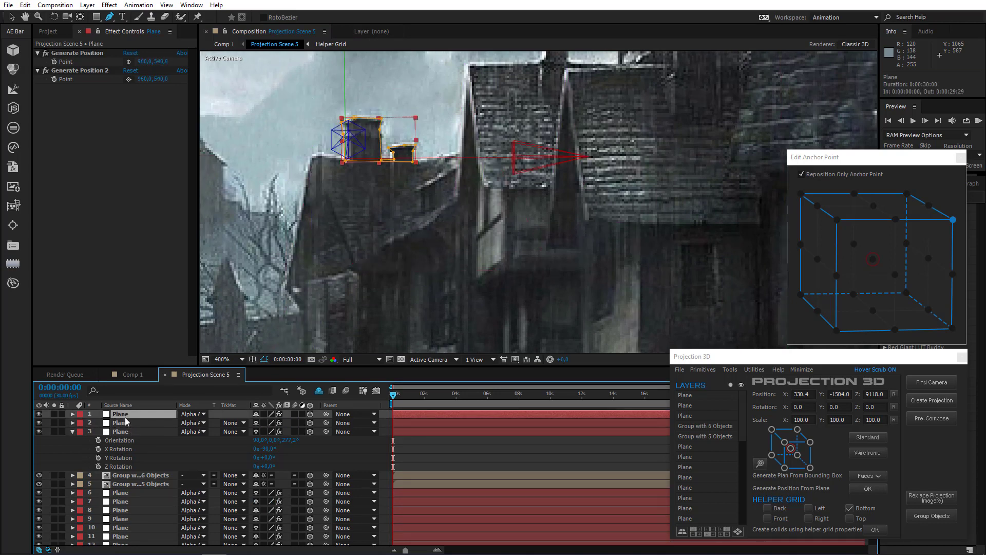
pyautogui.click(122, 432)
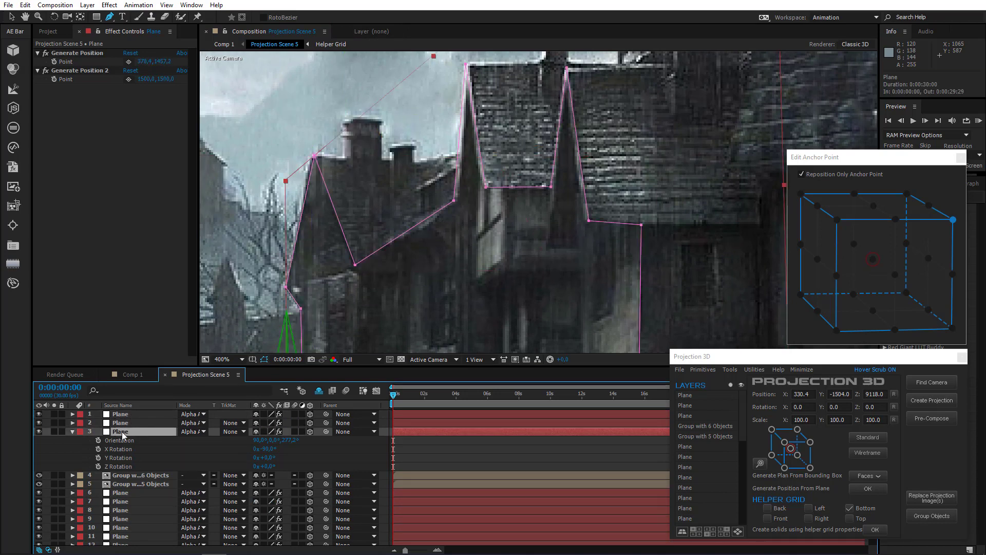
pyautogui.moveTo(528, 224); pyautogui.dragTo(392, 310)
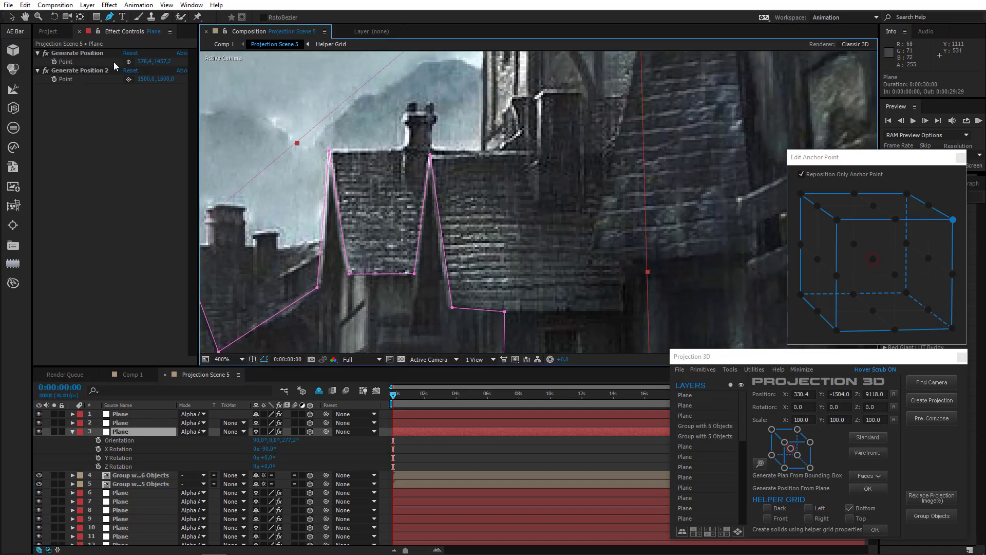
pyautogui.click(128, 63)
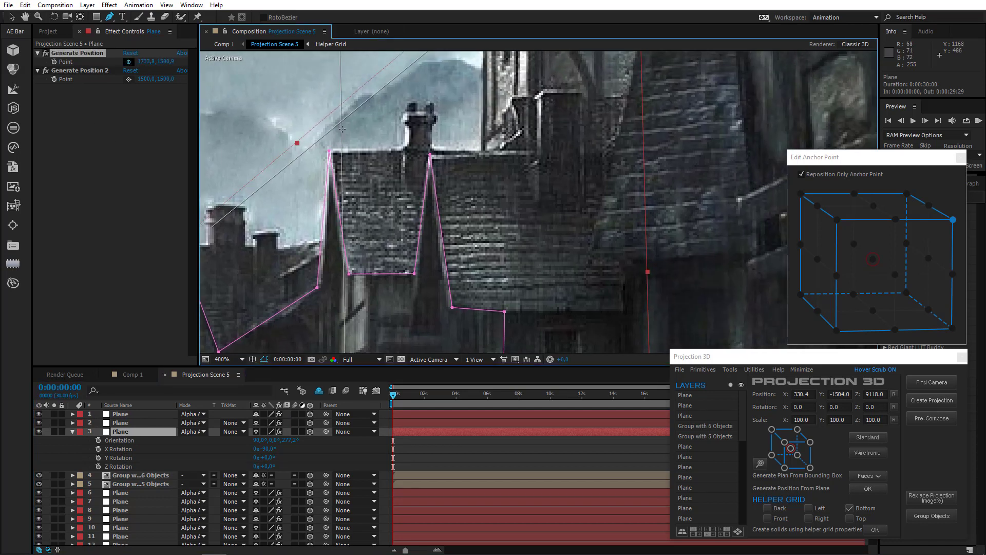
pyautogui.click(339, 159)
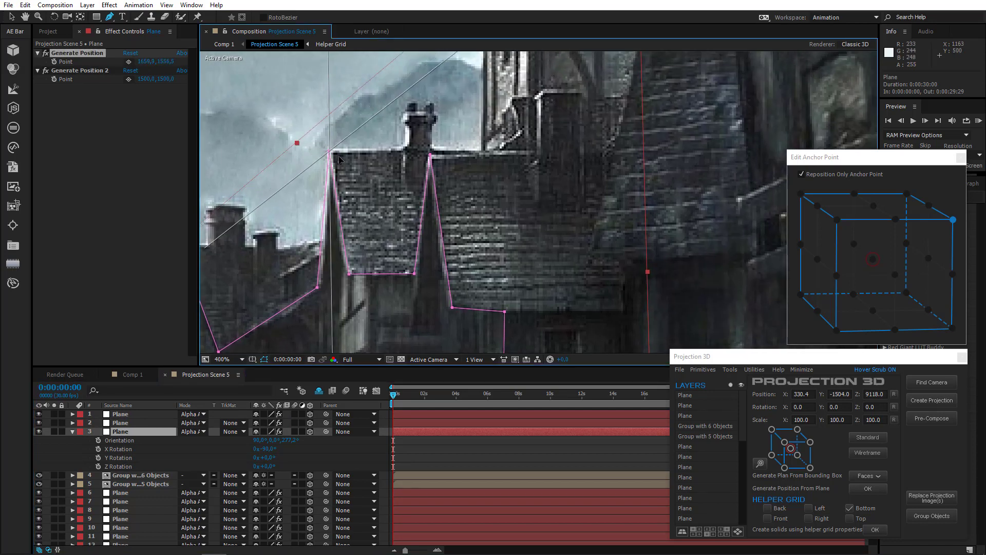
pyautogui.click(730, 369)
pyautogui.click(753, 447)
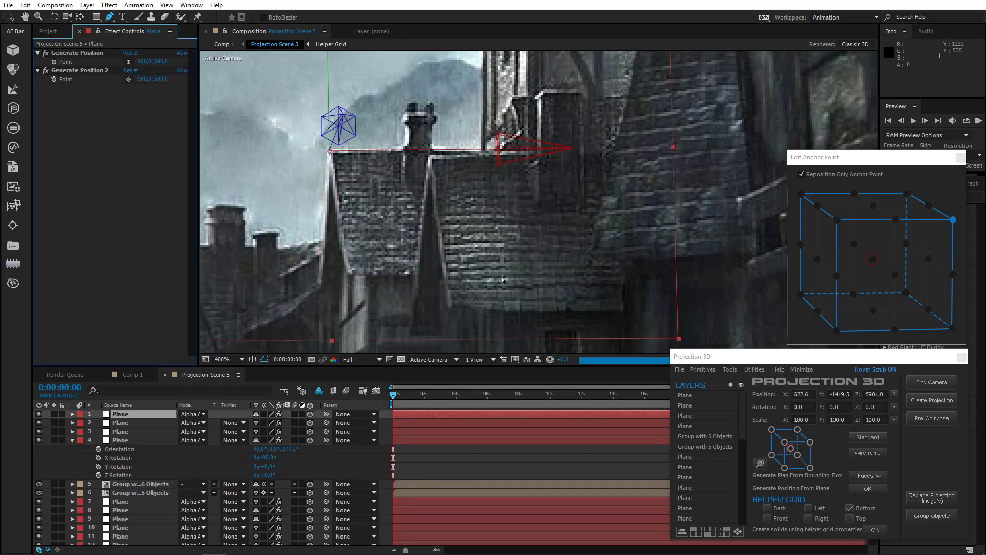
# Copy the wall Plane's Orientation and rotation values to the new Plane and set the new Plane's Y Rotation to 90°
pyautogui.moveTo(388, 206); pyautogui.dragTo(416, 175)
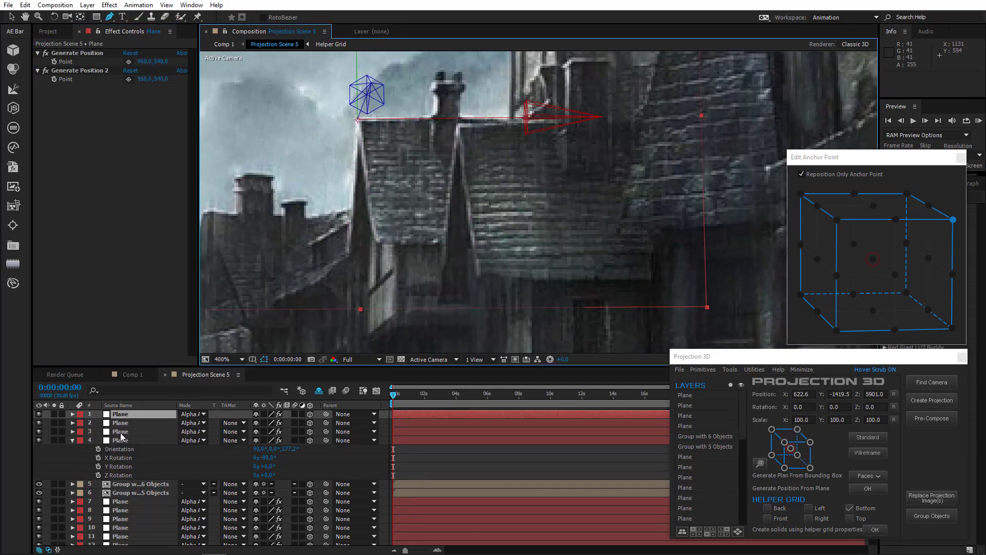
pyautogui.click(128, 449)
pyautogui.keyDown('shift'); pyautogui.click(131, 475); pyautogui.keyUp('shift')
pyautogui.hotkey('ctrl', 'c')
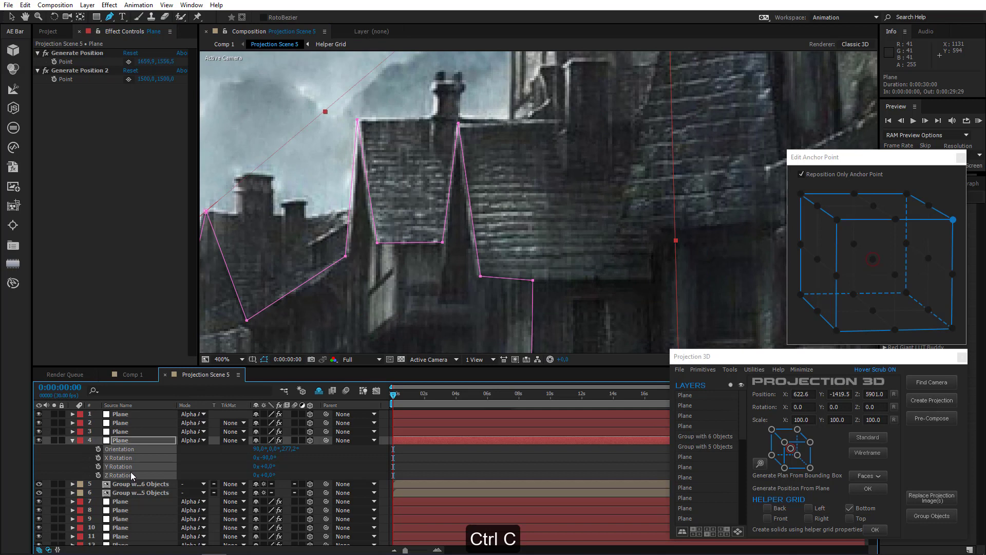
pyautogui.click(122, 415)
pyautogui.hotkey('ctrl', 'v')
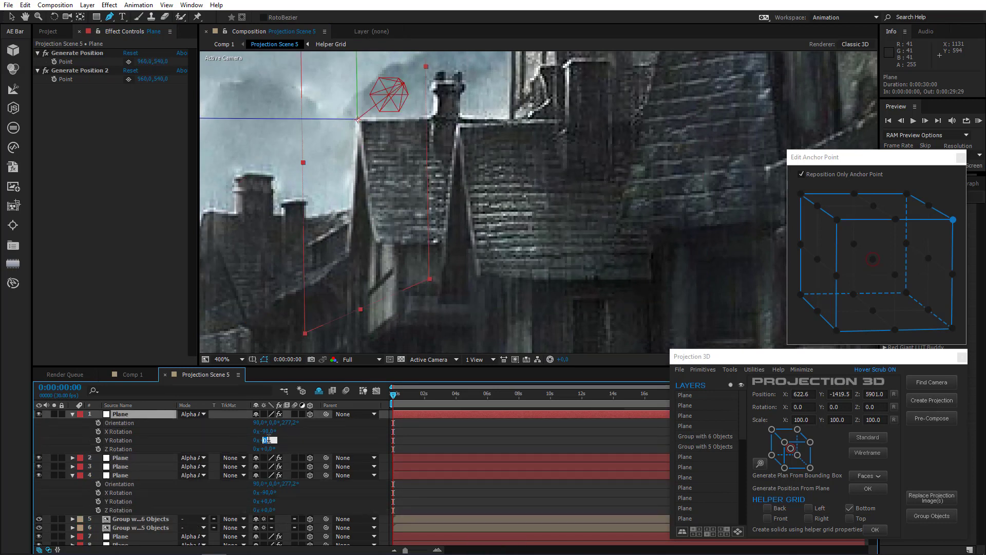
pyautogui.press('Return')
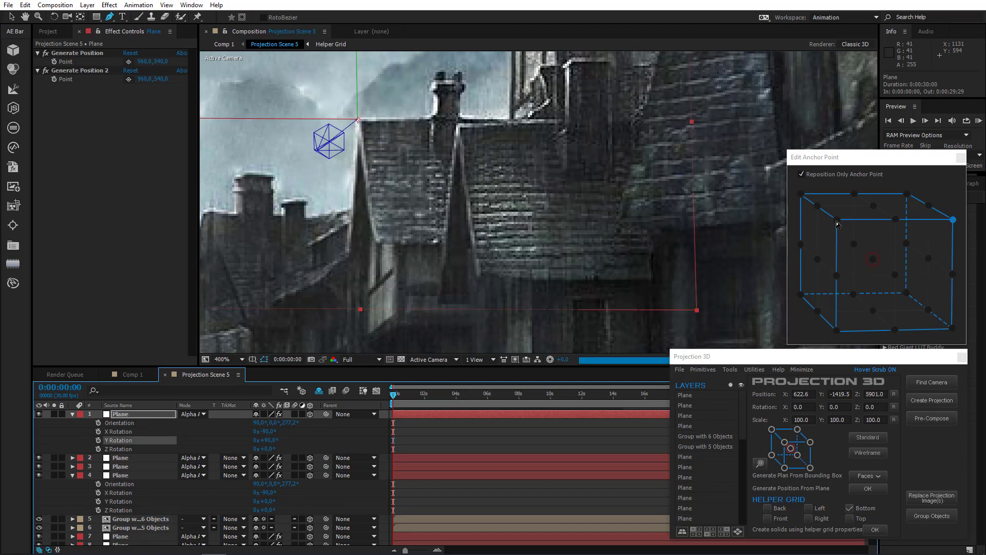
# Anchor the gabled house's roof Plane at its front upper-right corner and narrow its X scale to about 59%
pyautogui.click(836, 219)
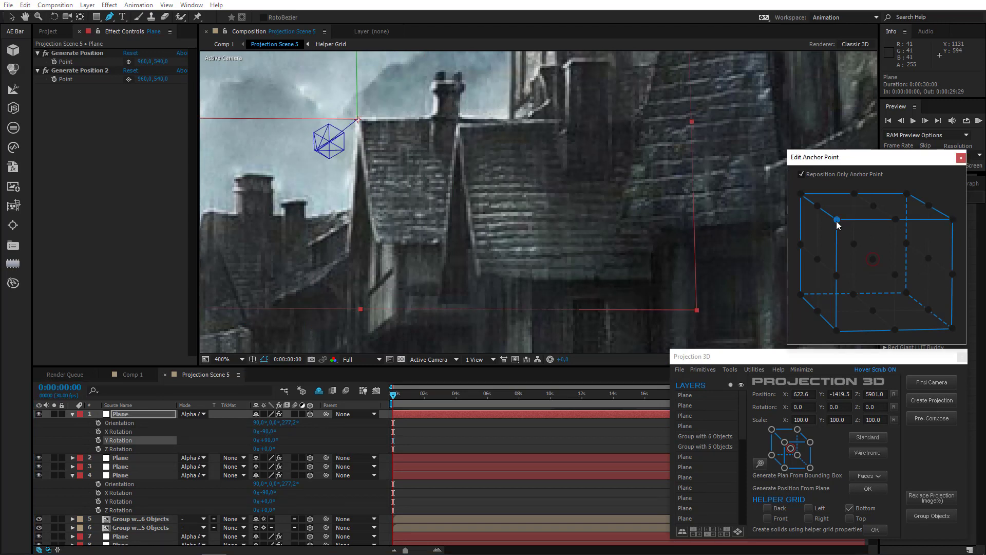
pyautogui.click(950, 221)
pyautogui.moveTo(498, 185); pyautogui.dragTo(423, 163)
pyautogui.press('/')
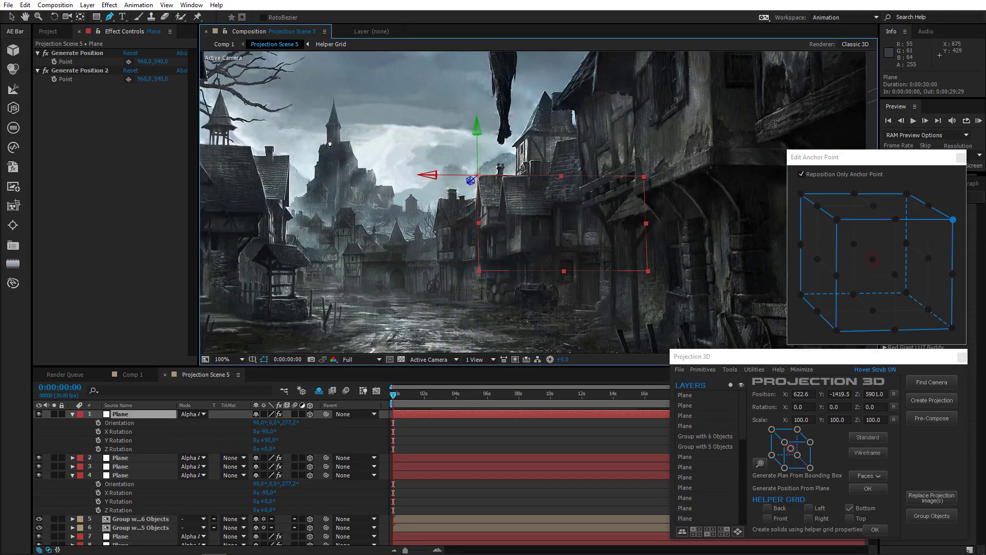
pyautogui.click(11, 17)
pyautogui.moveTo(649, 226); pyautogui.dragTo(578, 221)
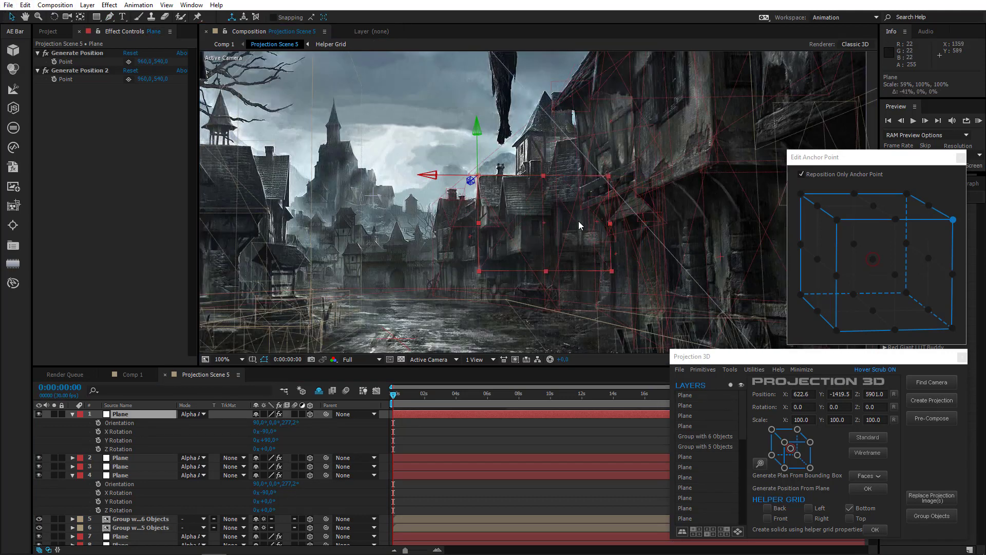
# Tilt the gabled house's roof Plane along the roof slope to an orientation of about 57.7°, 356.1°, 276.1°
pyautogui.press('.')
pyautogui.click(53, 16)
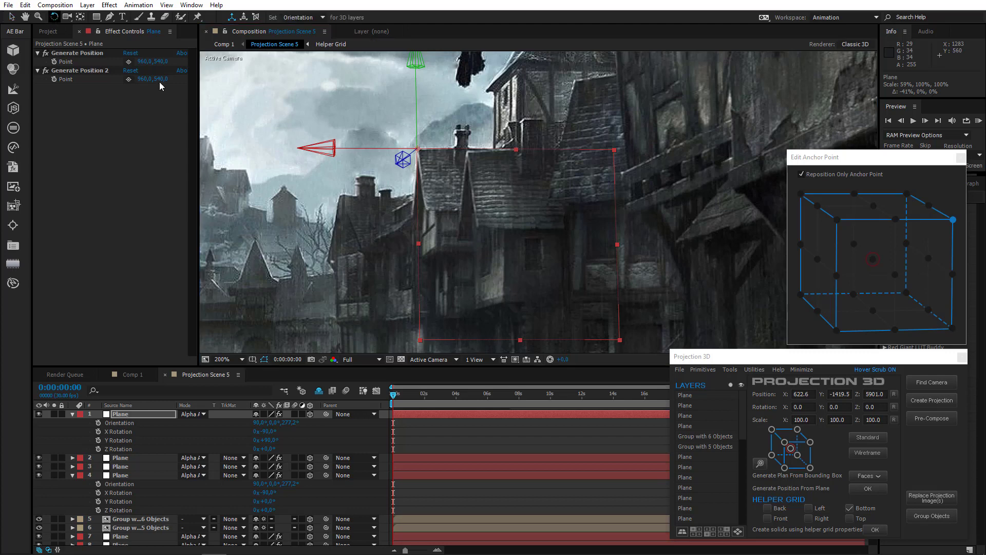
pyautogui.moveTo(380, 146)
pyautogui.mouseDown()
pyautogui.moveTo(381, 125)
pyautogui.moveTo(374, 133)
pyautogui.mouseUp()
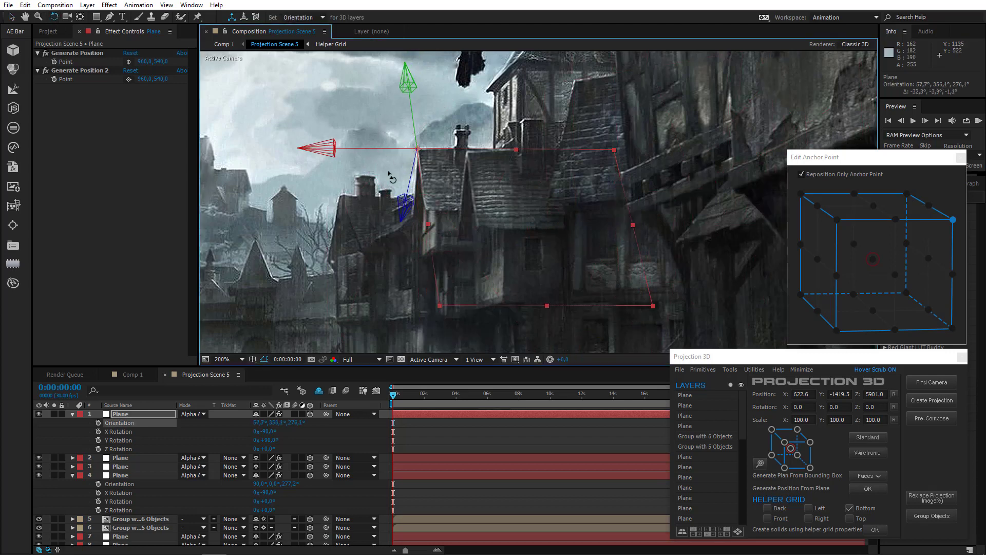
# Draw a closed four-point Pen mask on the tilted Plane over the gabled house's roof, from its ridge to the front eave
pyautogui.click(110, 17)
pyautogui.press('.')
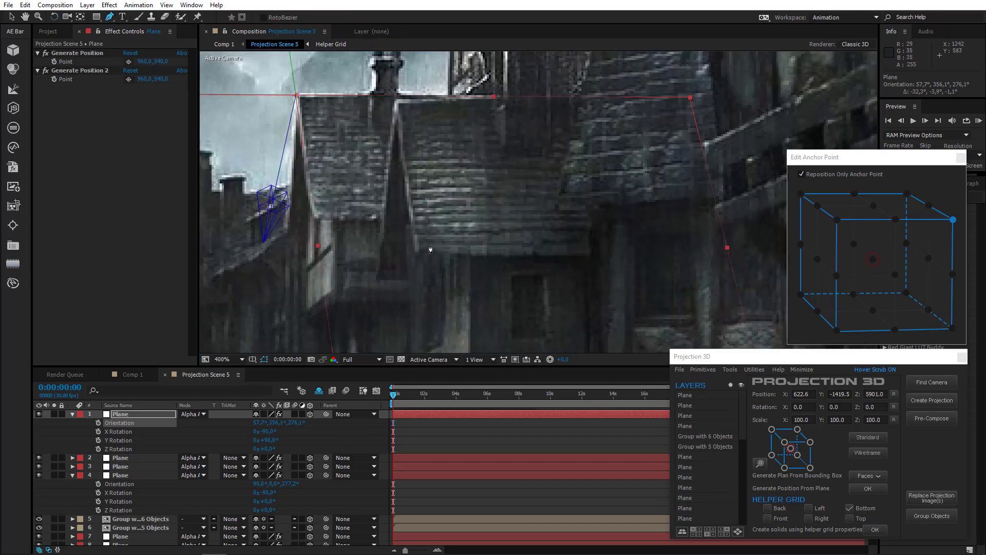
pyautogui.click(315, 220)
pyautogui.click(297, 95)
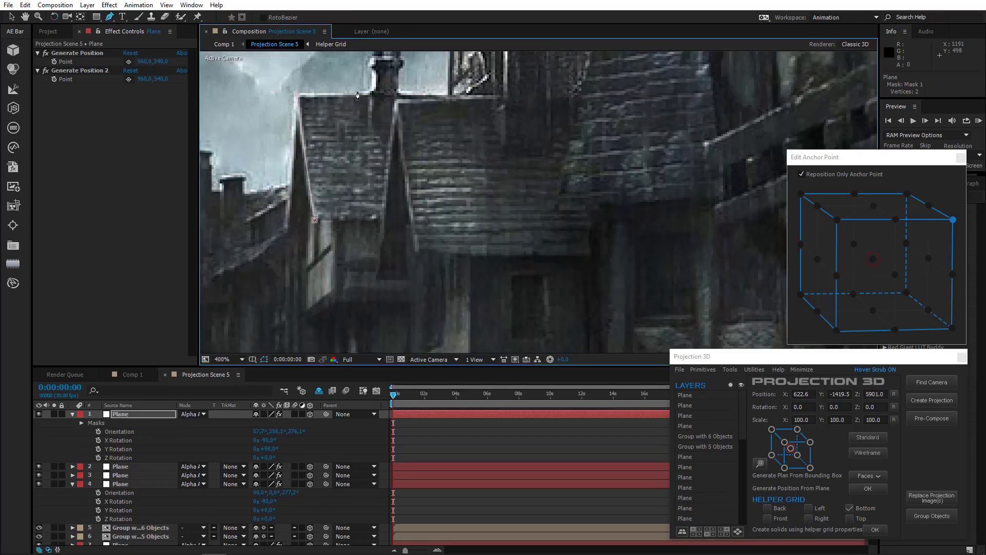
pyautogui.click(537, 95)
pyautogui.click(551, 219)
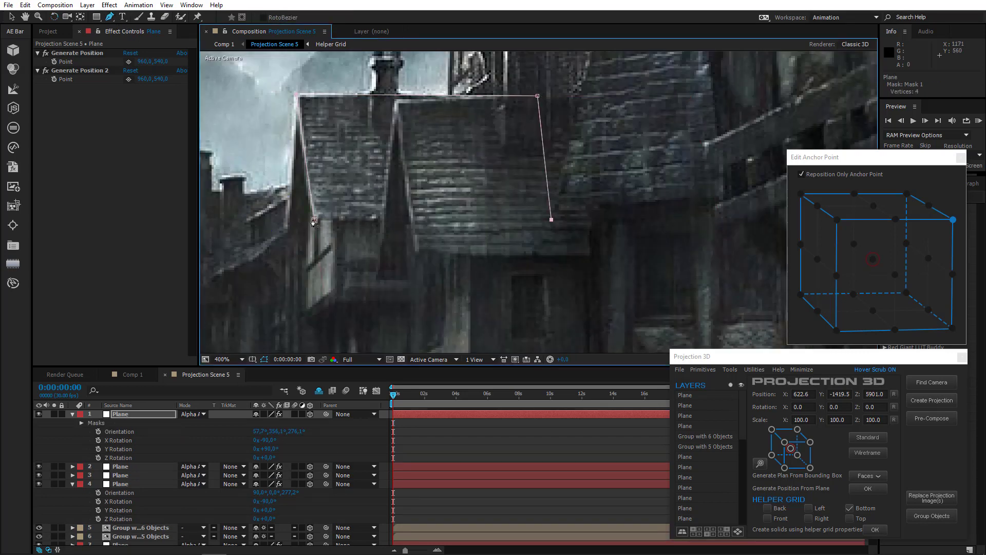
pyautogui.click(314, 220)
# Place the masked roof Plane's Generate Position point at the foot of the ridge chimney and generate a new Plane from it
pyautogui.moveTo(359, 124); pyautogui.dragTo(327, 204)
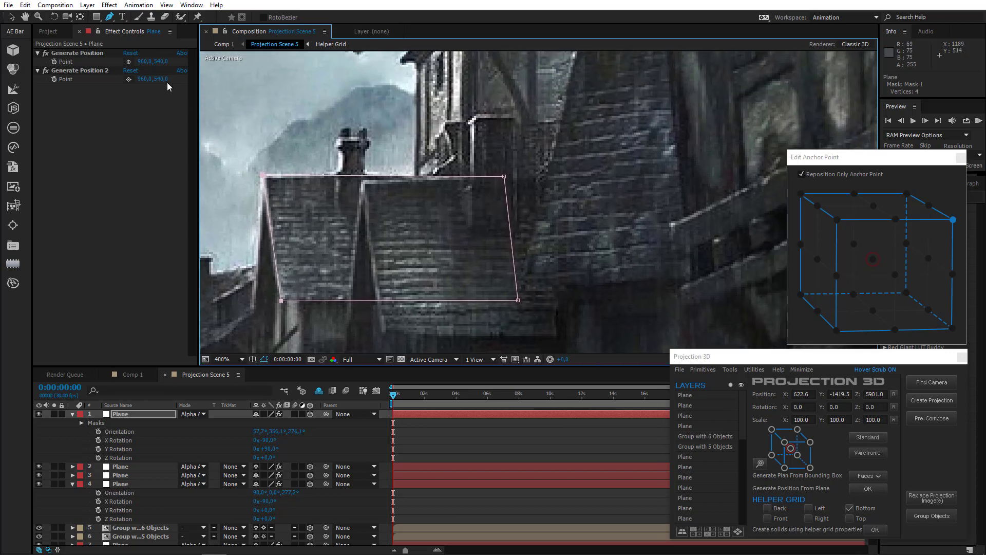
pyautogui.click(129, 62)
pyautogui.click(338, 176)
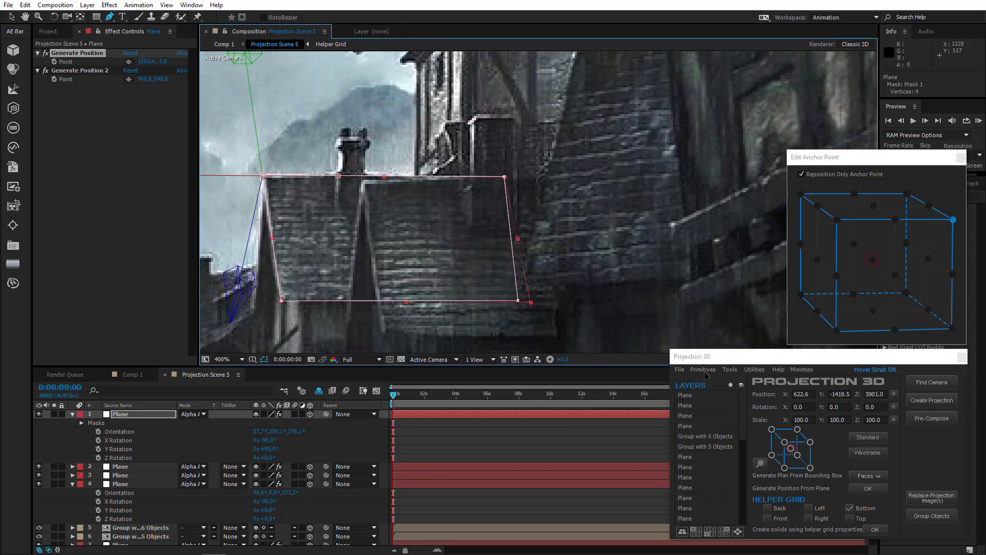
pyautogui.click(730, 369)
pyautogui.click(749, 446)
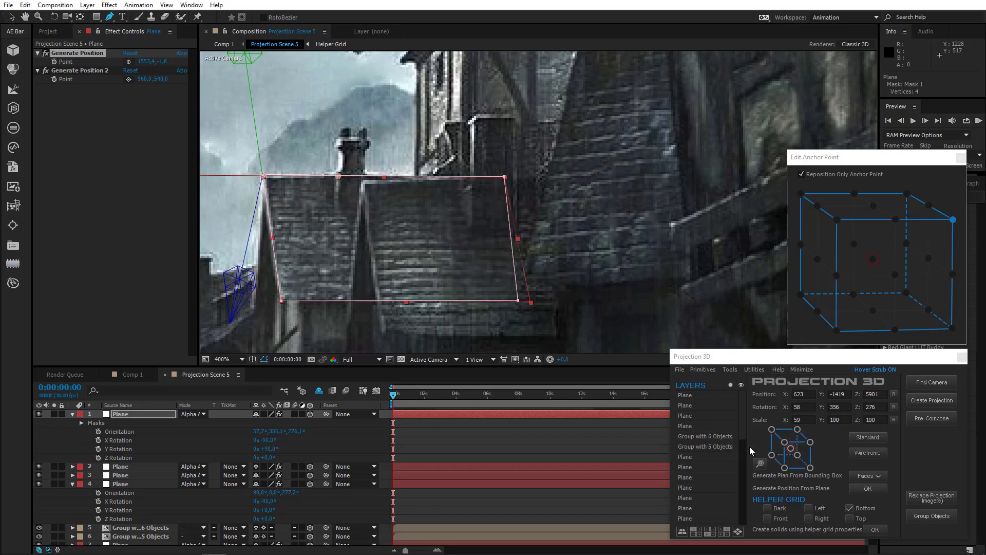
# Draw a closed Pen mask on the new Plane around the ridge chimney's outline, including its two pointed chimney pots
pyautogui.scroll(1, 379, 241)
pyautogui.moveTo(310, 149); pyautogui.dragTo(512, 240)
pyautogui.click(311, 250)
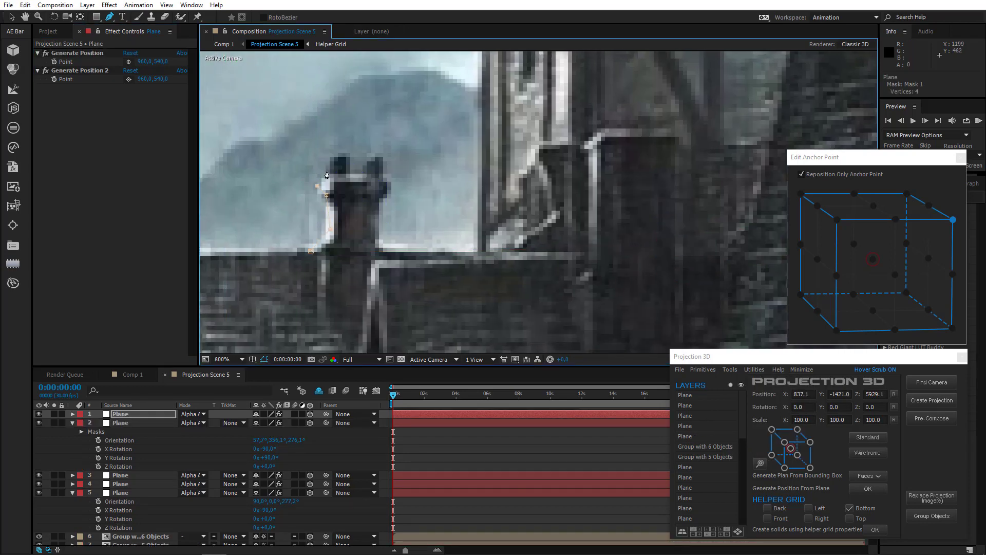
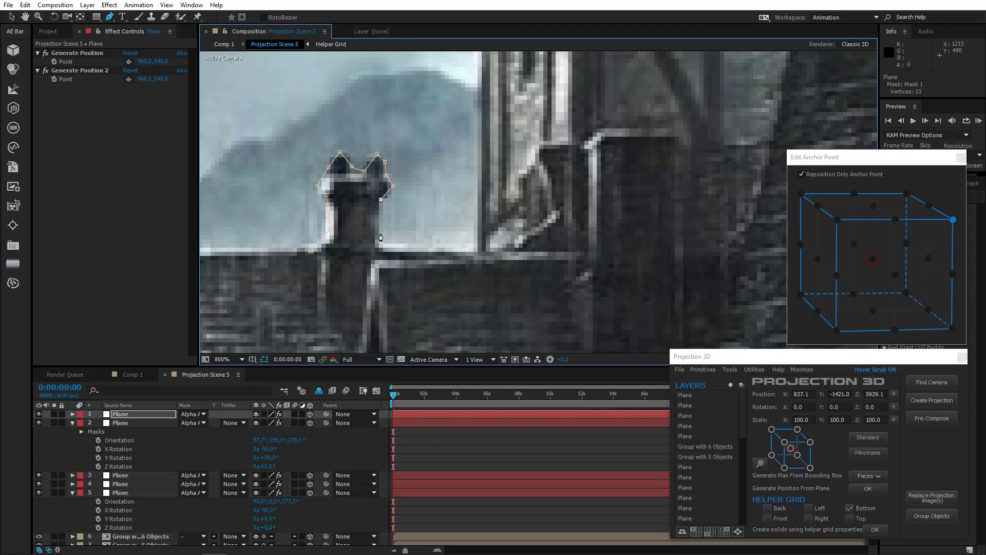
pyautogui.click(310, 250)
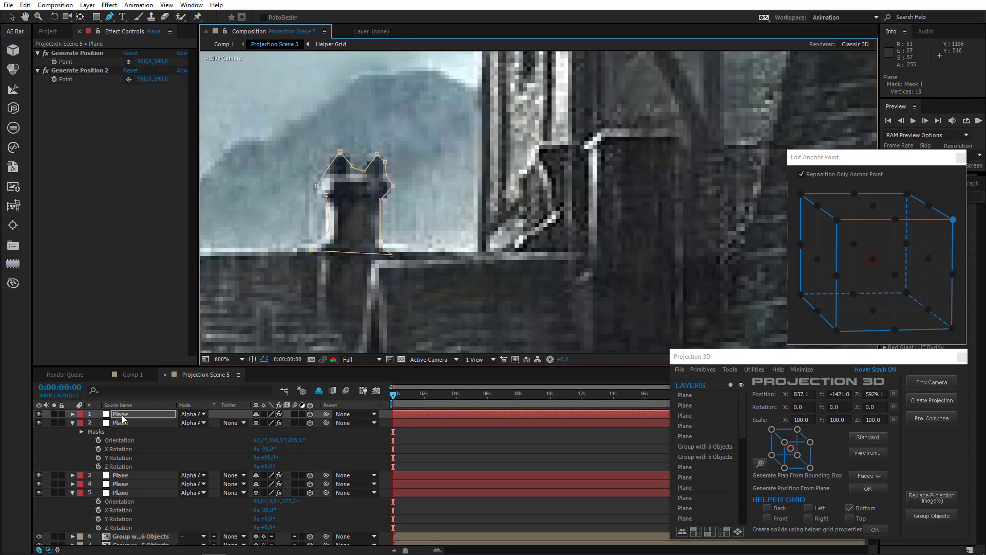
# Place the gable wall Plane's Generate Position point at the nearer gable's peak and generate a new Plane from it
pyautogui.click(71, 423)
pyautogui.click(125, 424)
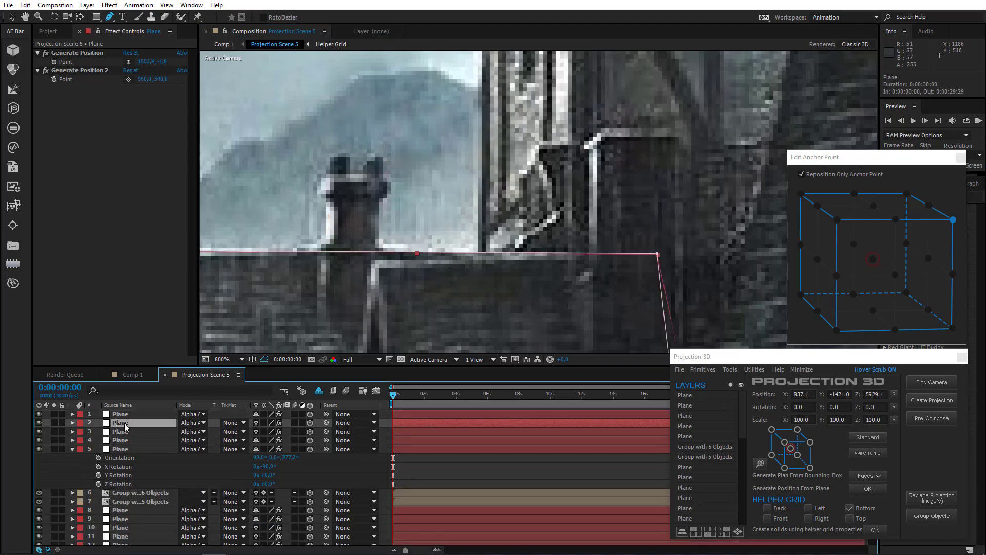
pyautogui.press(',')
pyautogui.moveTo(464, 233); pyautogui.dragTo(366, 217)
pyautogui.click(126, 448)
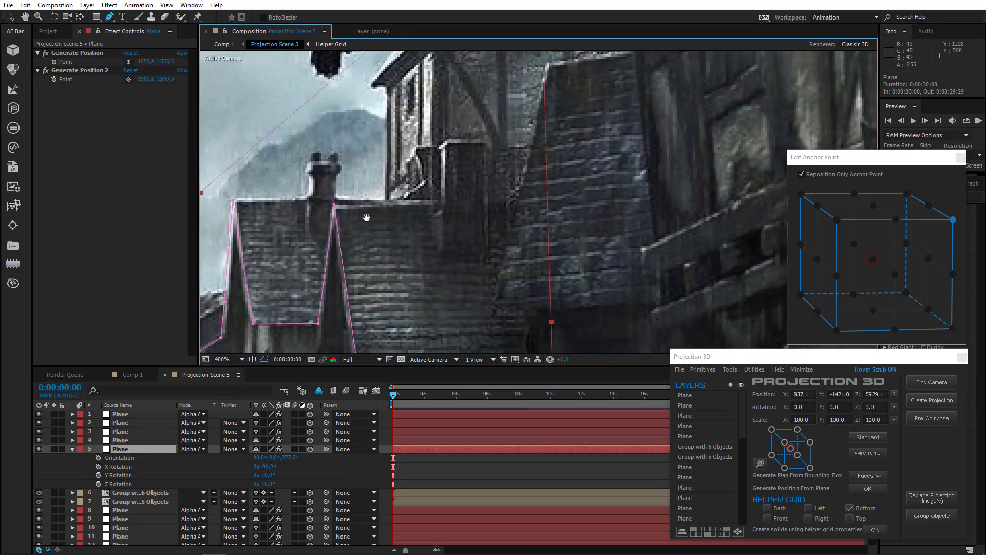
pyautogui.click(128, 61)
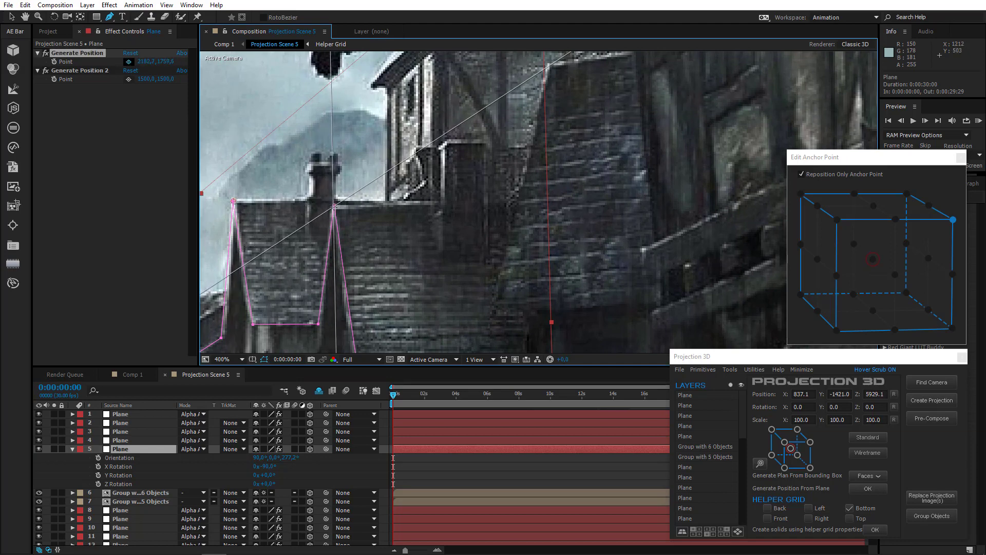
pyautogui.click(335, 206)
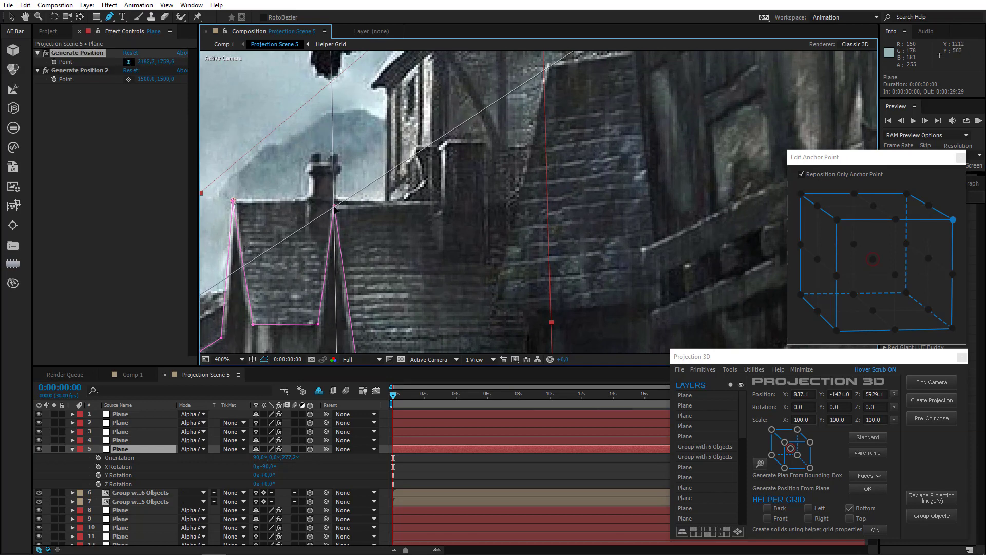
pyautogui.click(730, 370)
pyautogui.click(760, 445)
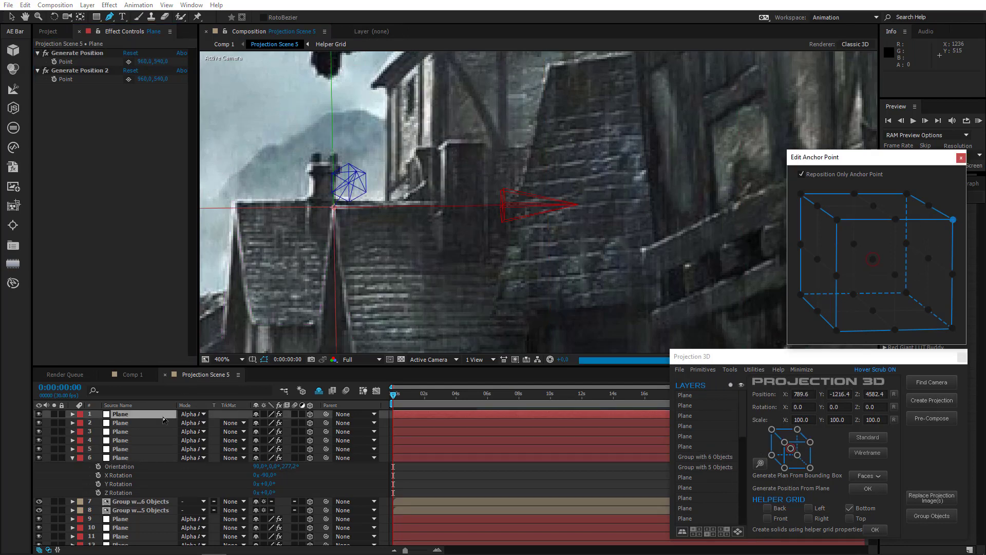
# Copy the gable wall Plane's orientation and rotation values onto the new Plane and set its Y Rotation to 90°
pyautogui.click(122, 458)
pyautogui.click(124, 466)
pyautogui.keyDown('shift'); pyautogui.click(132, 491); pyautogui.keyUp('shift')
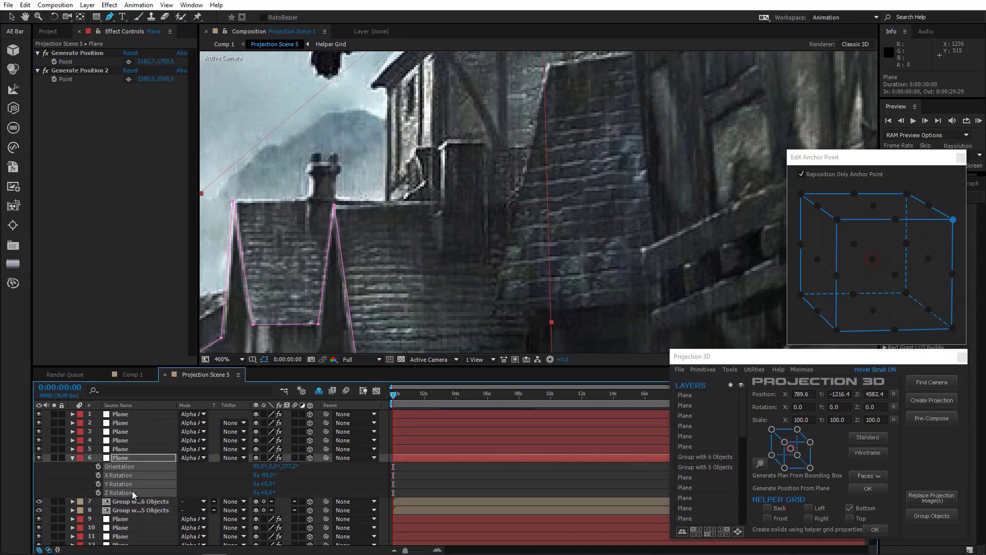
pyautogui.click(127, 414)
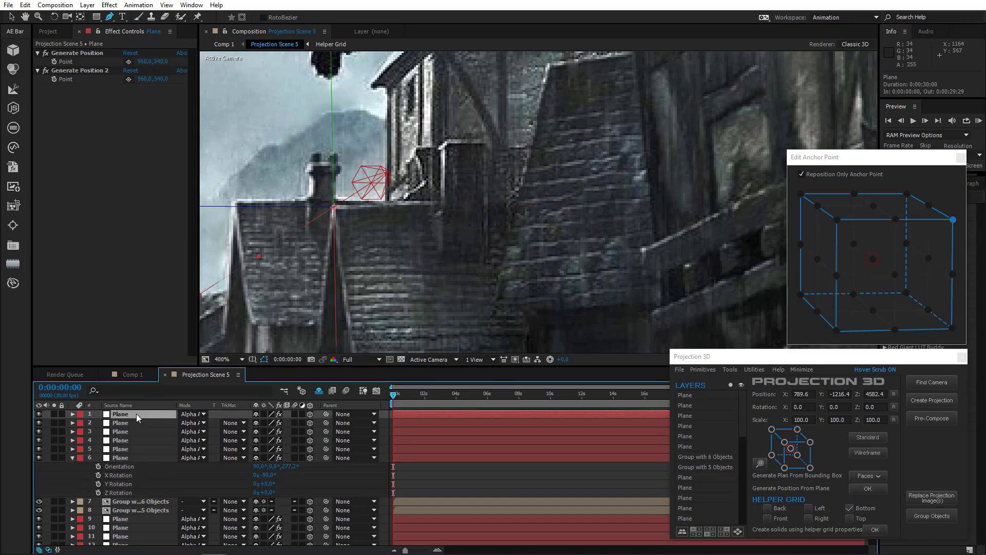
pyautogui.hotkey('ctrl', 'v')
pyautogui.click(267, 440)
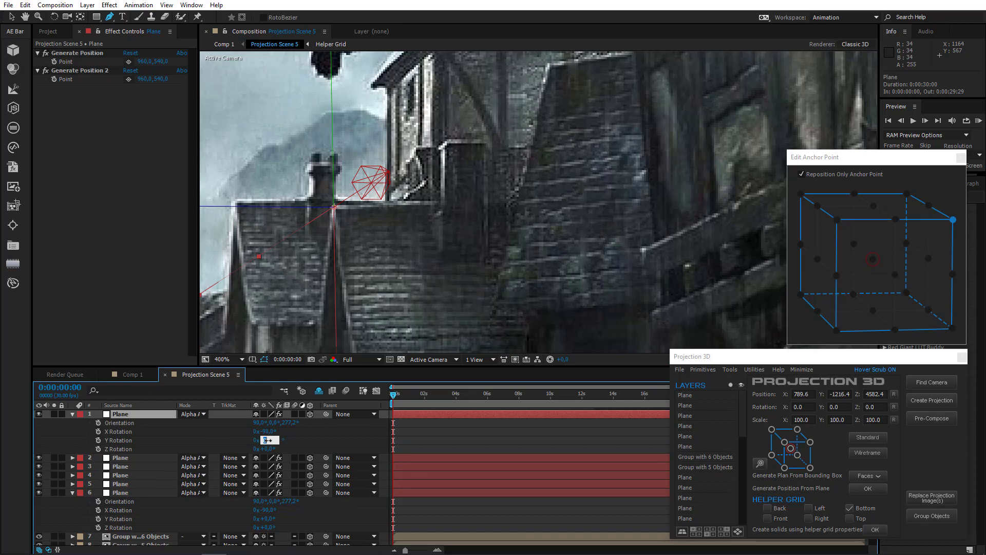
pyautogui.press('Return')
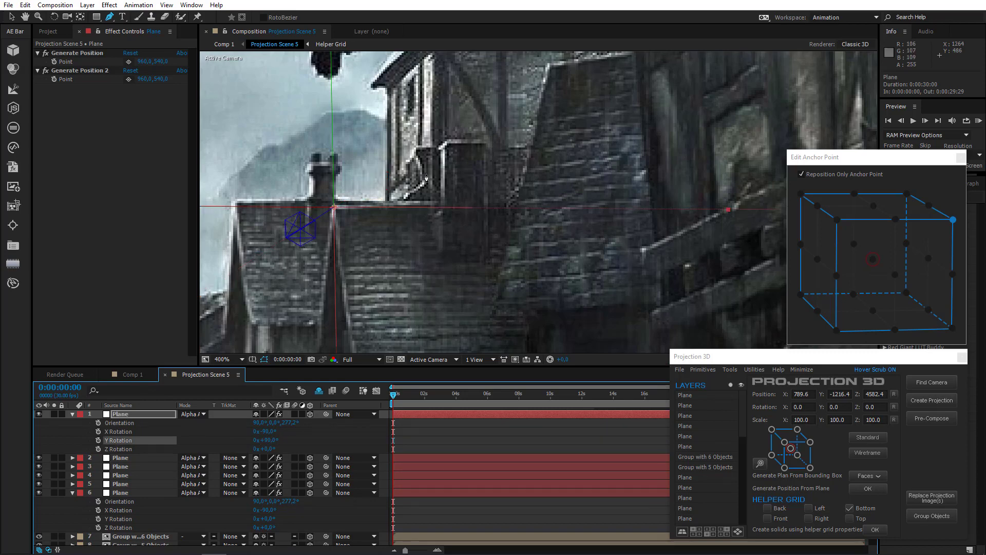
# Scale the new Plane to about 41% X and 56% Y and tilt it along the roof slope to orientation 67.7°, 357.2°, 276.7°
pyautogui.press(',')
pyautogui.moveTo(455, 207); pyautogui.dragTo(308, 145)
pyautogui.scroll(-1, 307, 144)
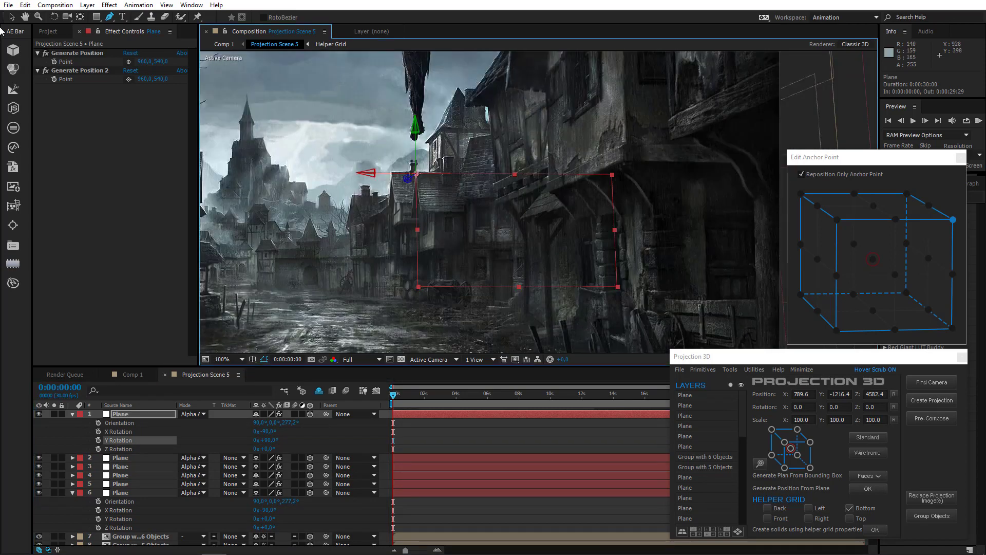
pyautogui.click(12, 16)
pyautogui.moveTo(615, 229); pyautogui.dragTo(526, 209)
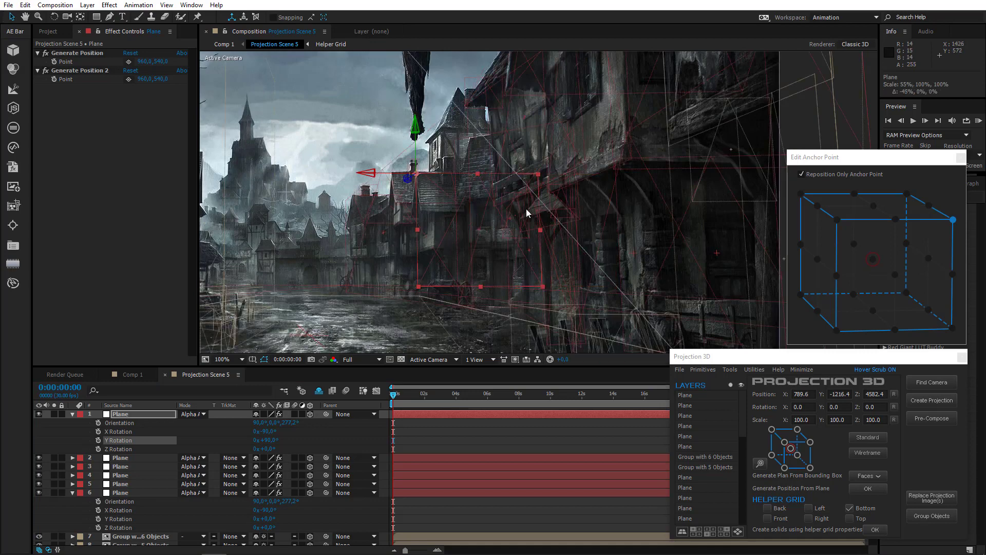
pyautogui.moveTo(480, 286); pyautogui.dragTo(465, 216)
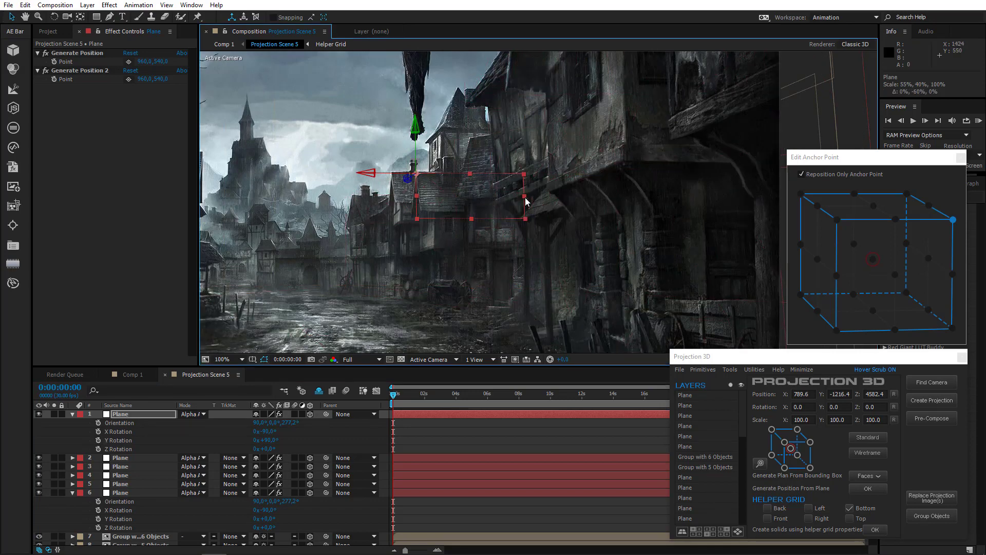
pyautogui.moveTo(525, 199); pyautogui.dragTo(458, 237)
pyautogui.scroll(1, 447, 193)
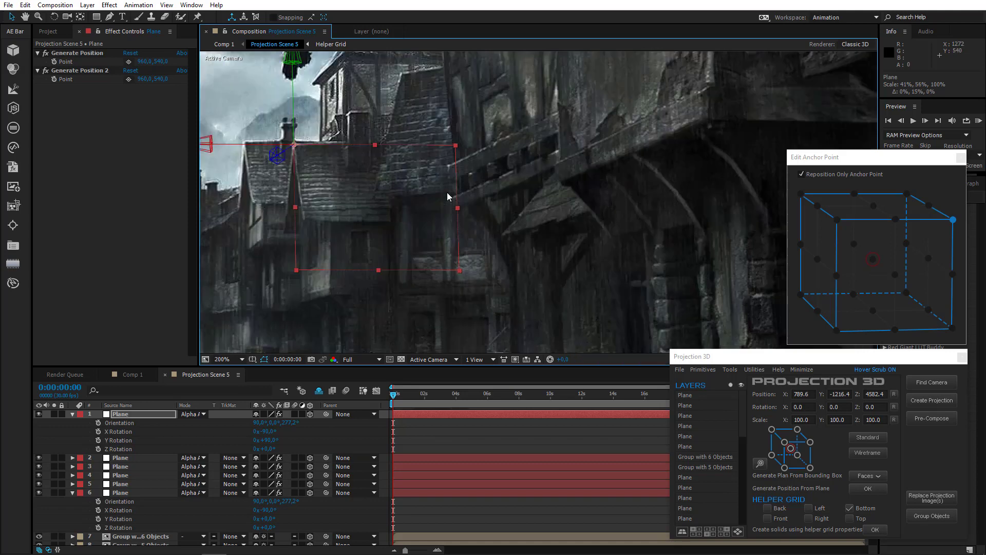
pyautogui.click(55, 16)
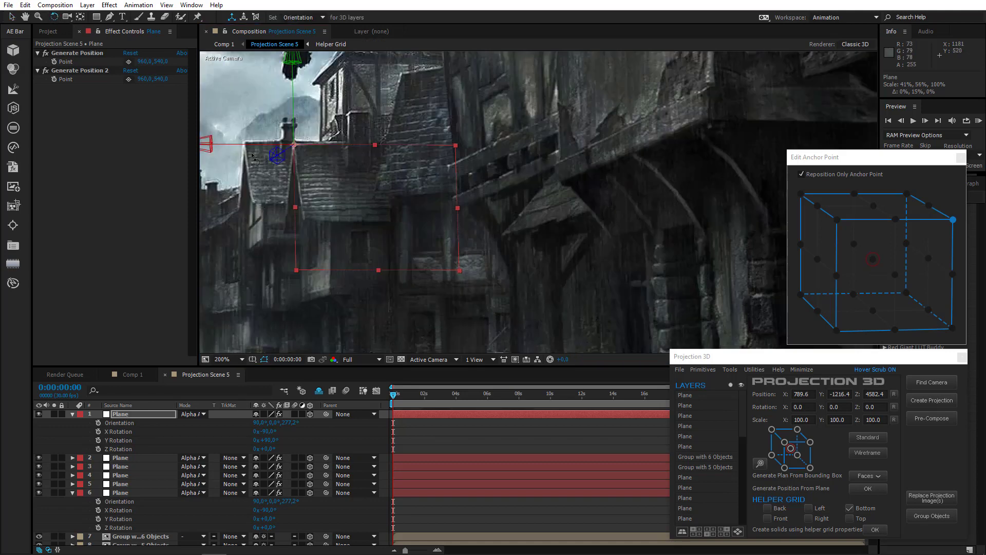
pyautogui.moveTo(250, 144); pyautogui.dragTo(254, 171)
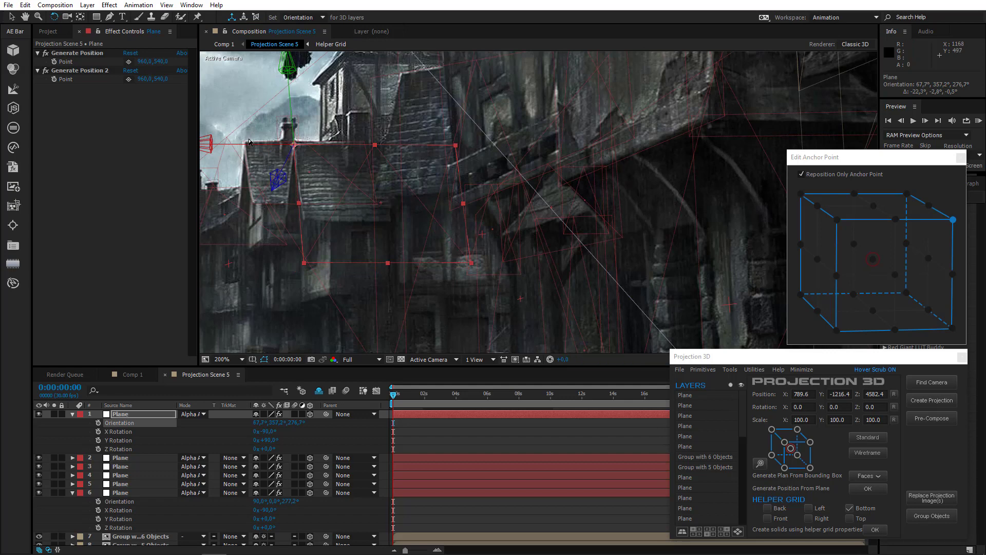
# Draw a Pen mask on the tilted Plane over the nearer gabled house's roof, starting along its eave
pyautogui.click(110, 17)
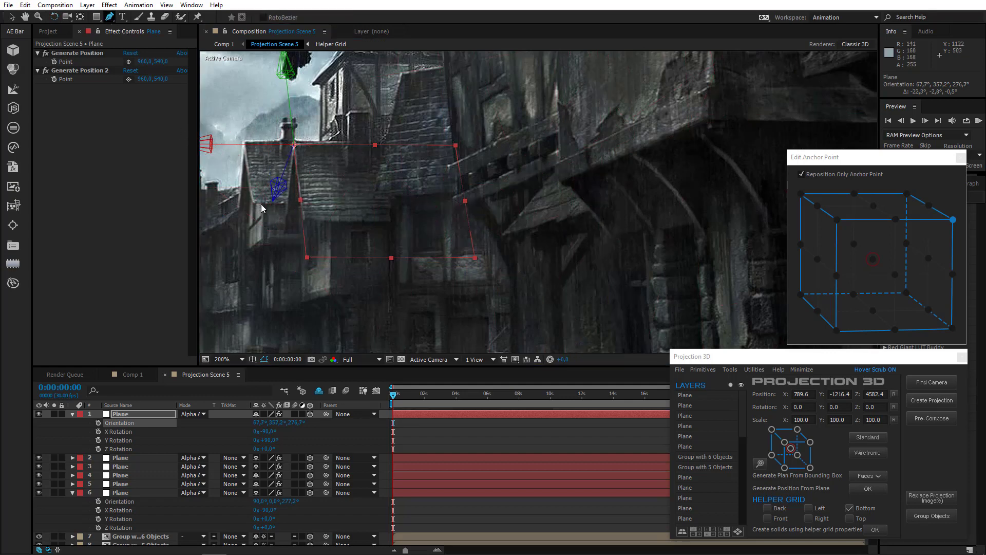
pyautogui.click(304, 219)
pyautogui.click(343, 222)
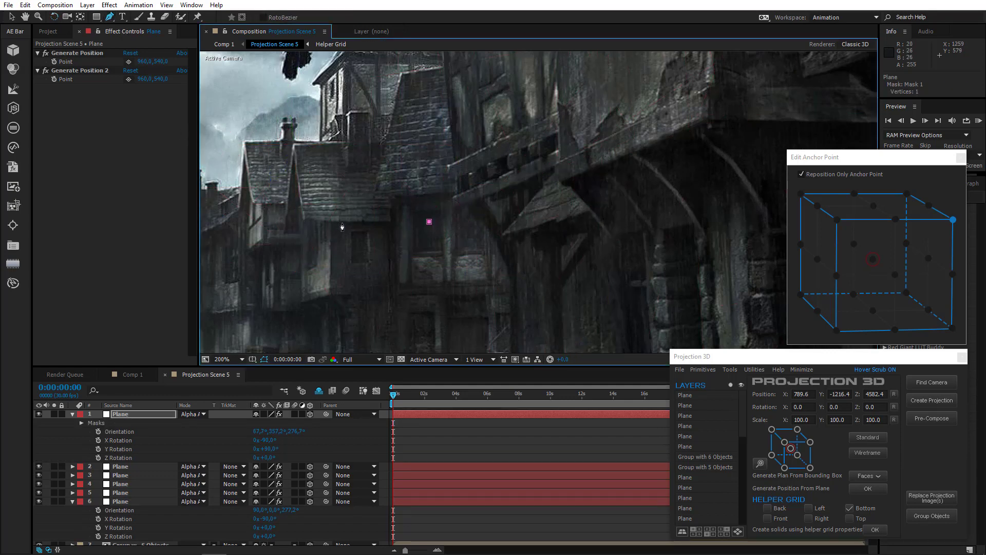
# Draw a closed six-point mask on the selected plane around the tiled roof beside the gable
pyautogui.click(430, 222)
pyautogui.scroll(2, 360, 164)
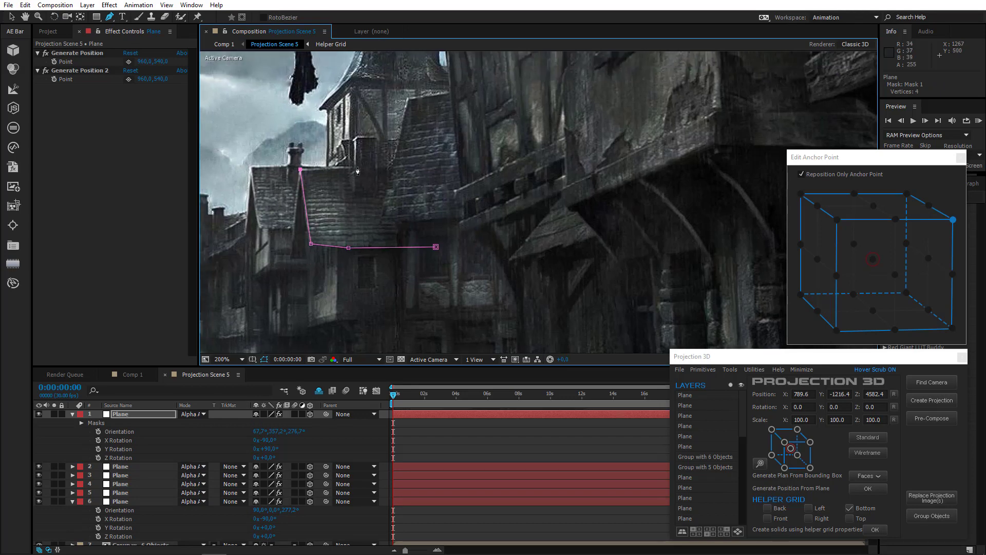
pyautogui.hotkey('ctrl', 'z')
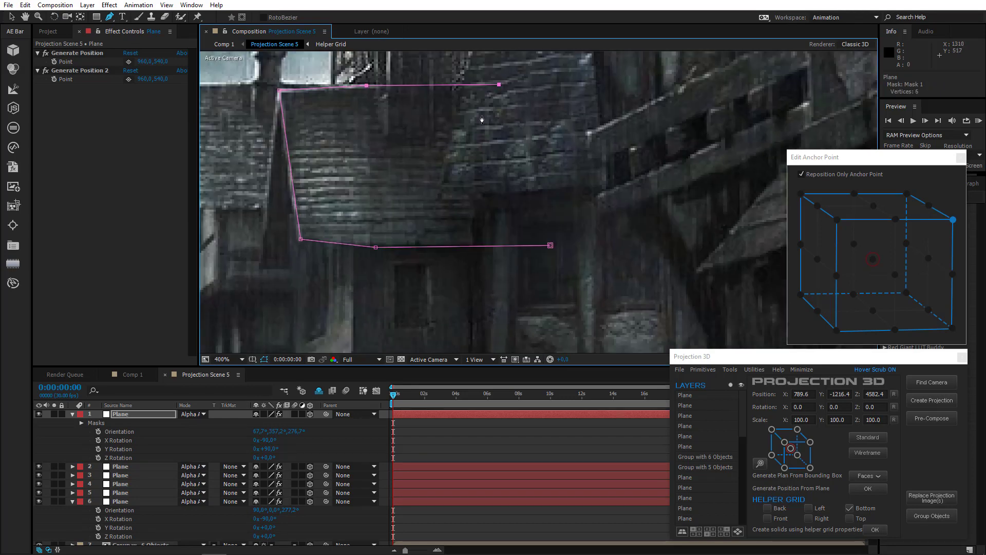
pyautogui.moveTo(349, 153); pyautogui.dragTo(277, 242)
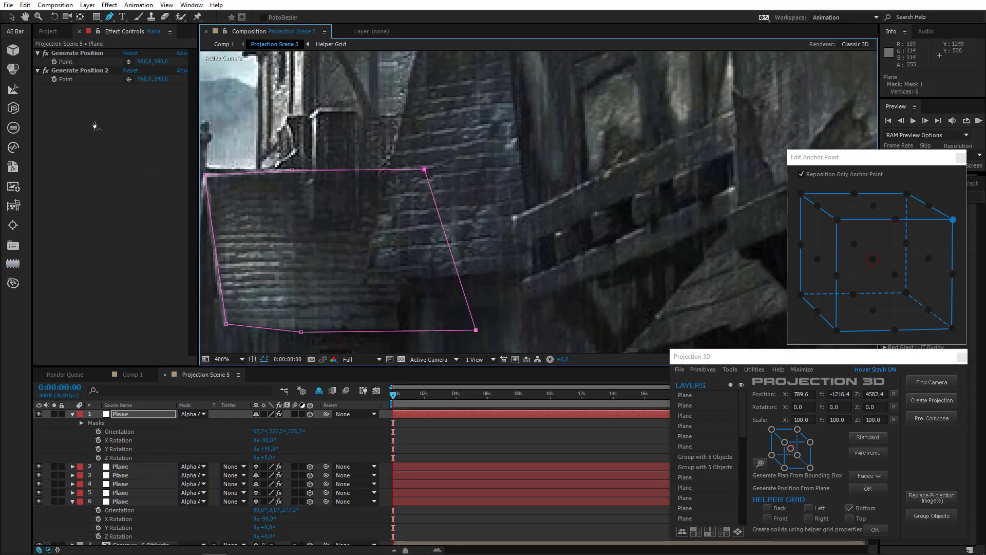
# Set the roof plane's Generate Position point at the chimney's base and generate a new plane from that point
pyautogui.click(128, 63)
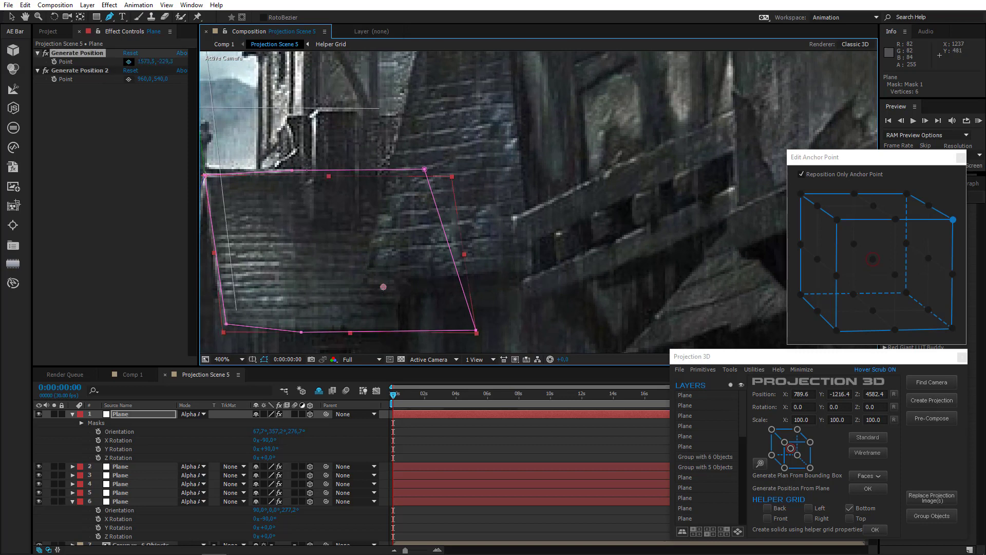
pyautogui.click(312, 219)
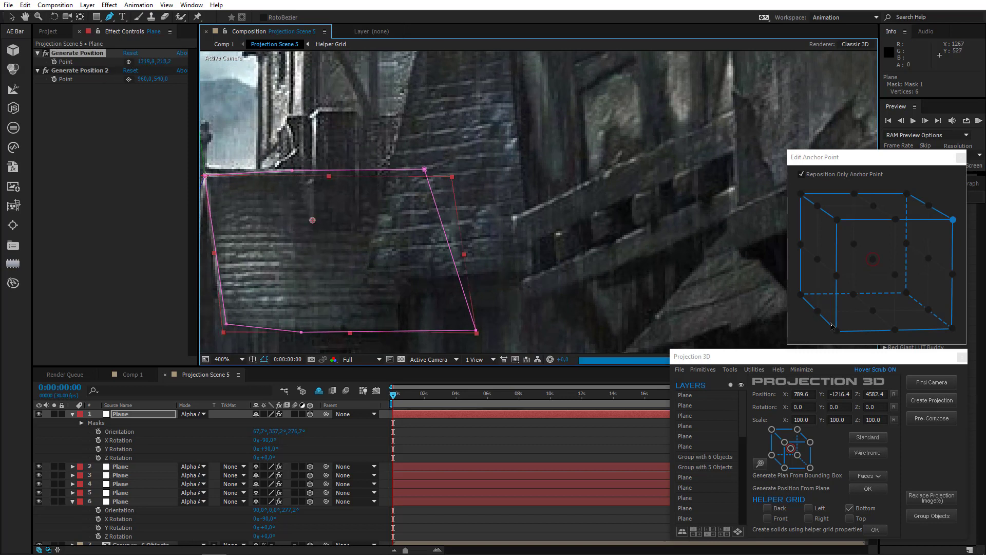
pyautogui.click(730, 369)
pyautogui.click(748, 450)
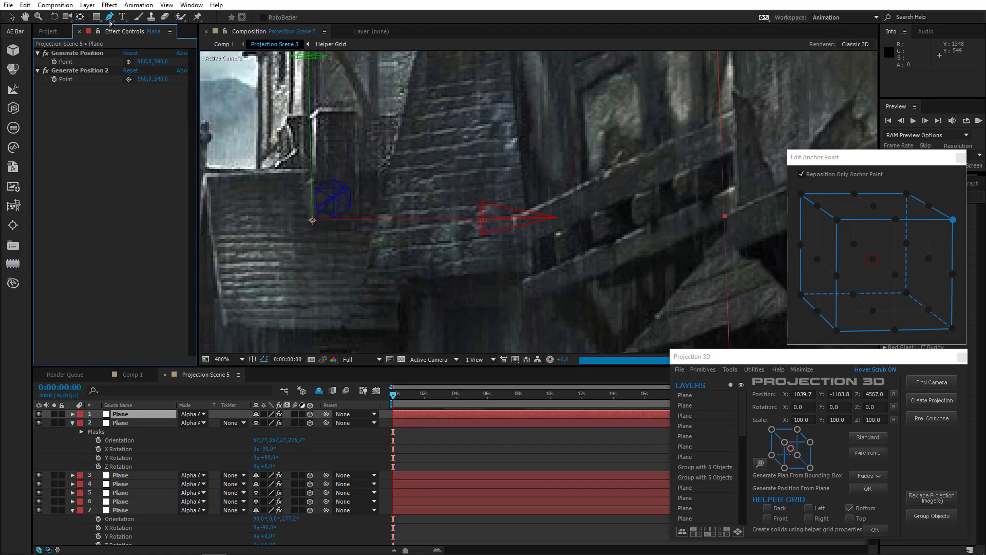
# Draw a closed nine-point mask on the new plane, tracing the chimney and its cap down to the roof
pyautogui.click(312, 220)
pyautogui.click(312, 181)
pyautogui.click(312, 118)
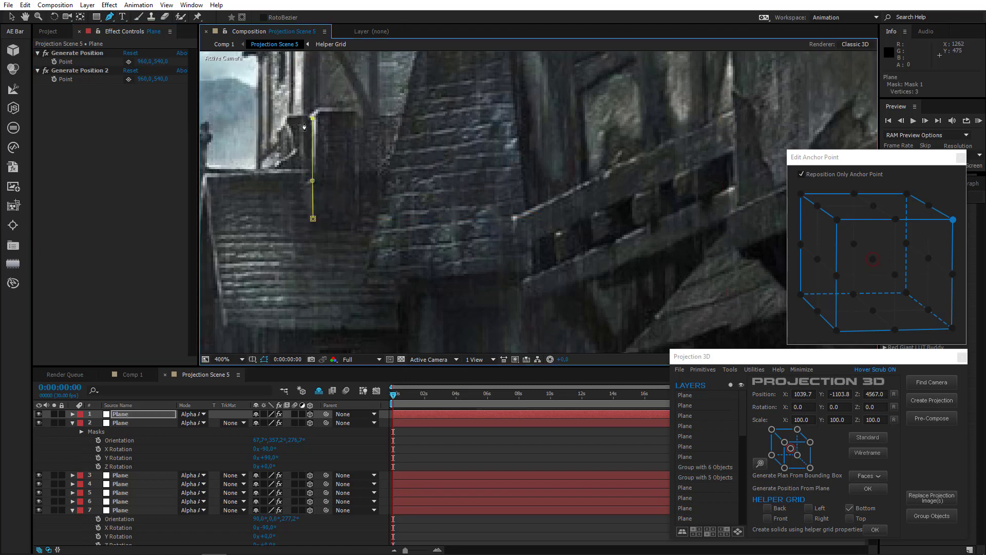
pyautogui.scroll(1, 567, 209)
pyautogui.moveTo(313, 119)
pyautogui.mouseDown()
pyautogui.moveTo(583, 225)
pyautogui.moveTo(318, 93)
pyautogui.mouseUp()
pyautogui.click(586, 213)
pyautogui.click(605, 197)
pyautogui.click(678, 223)
pyautogui.click(394, 281)
pyautogui.click(307, 280)
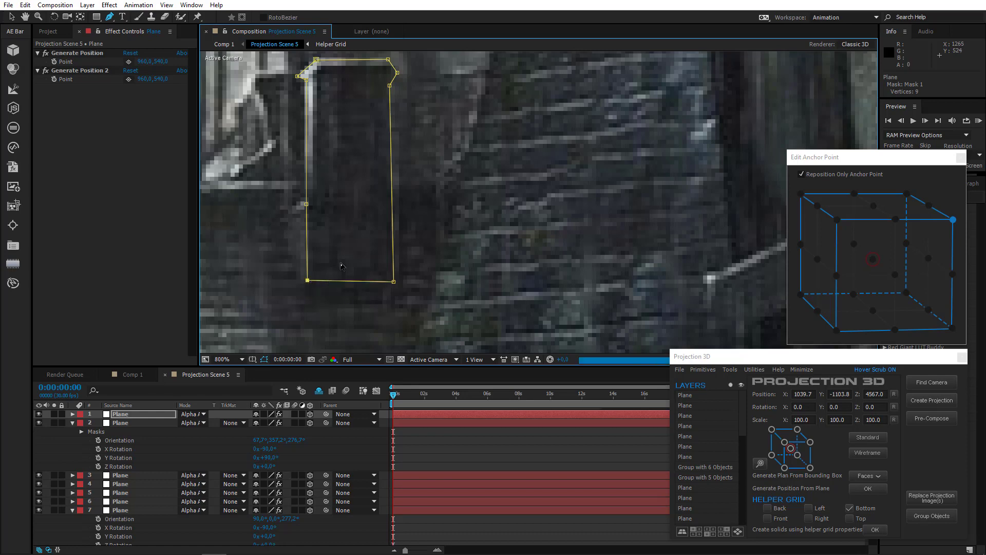
# Collapse the roof plane's properties and examine the plane layers one by one to identify which house part each covers
pyautogui.scroll(-3, 355, 249)
pyautogui.moveTo(388, 236); pyautogui.dragTo(372, 229)
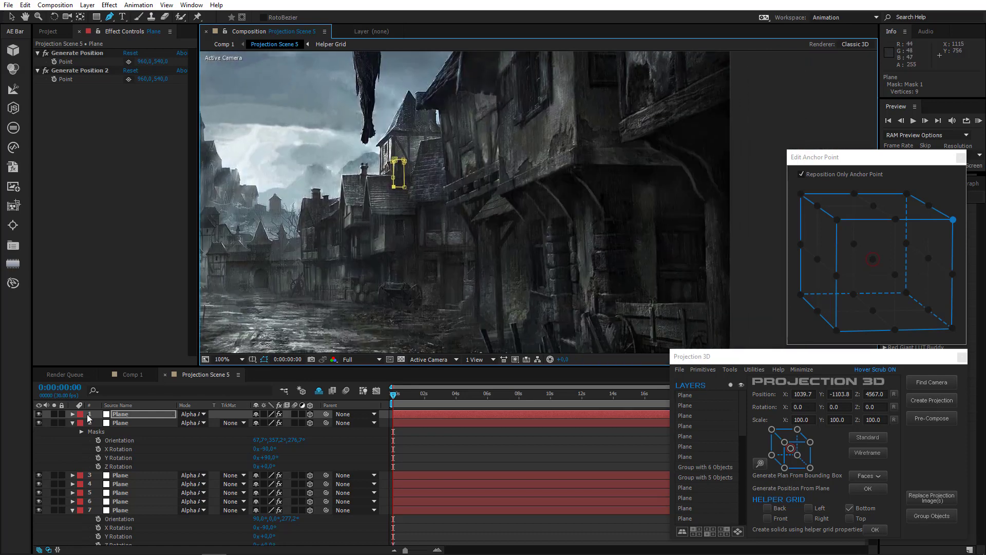
pyautogui.click(73, 423)
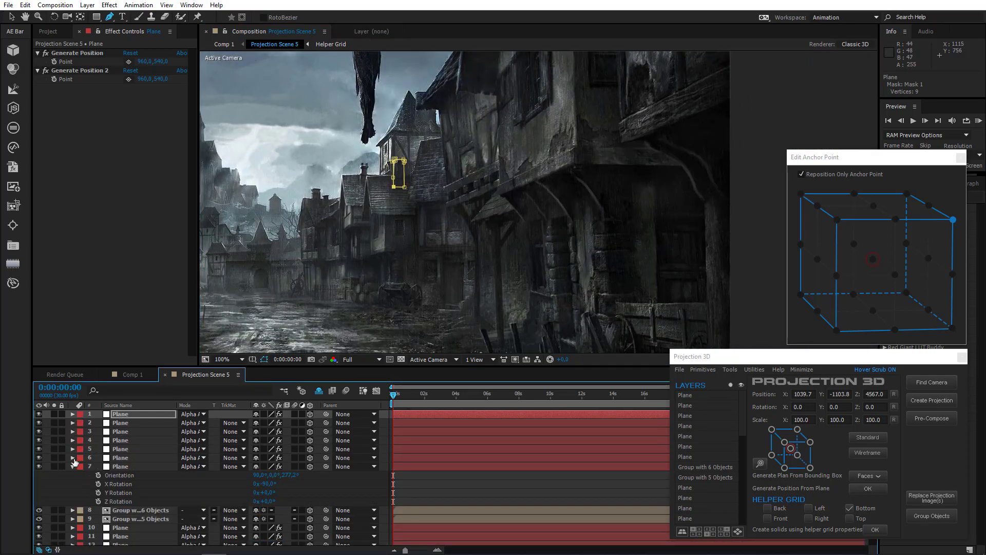
pyautogui.click(125, 464)
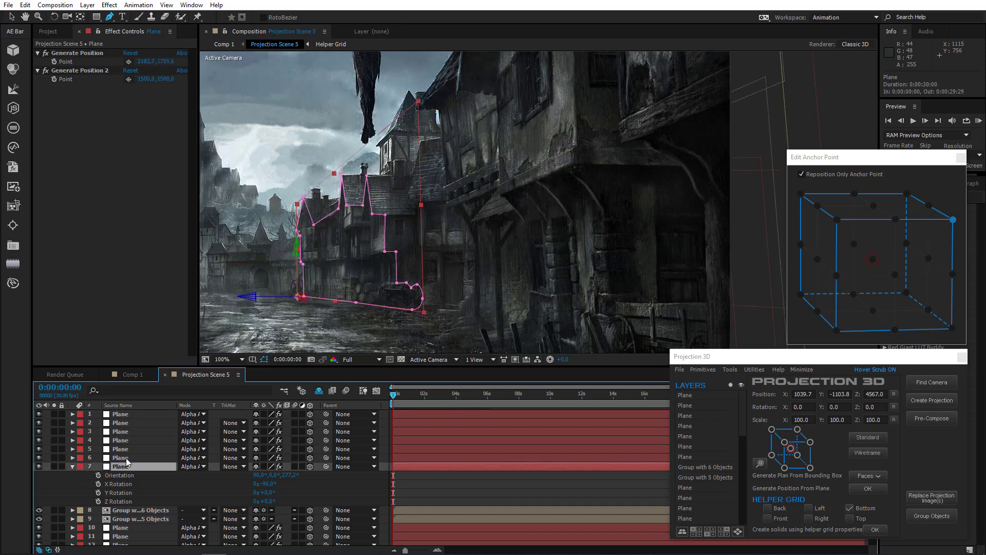
pyautogui.click(125, 458)
pyautogui.click(128, 449)
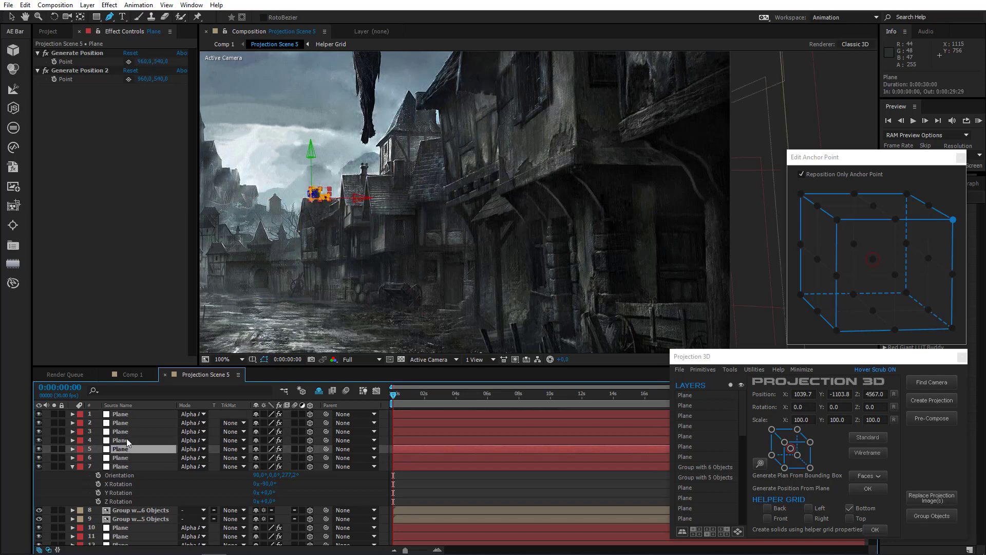
pyautogui.click(126, 439)
pyautogui.click(128, 431)
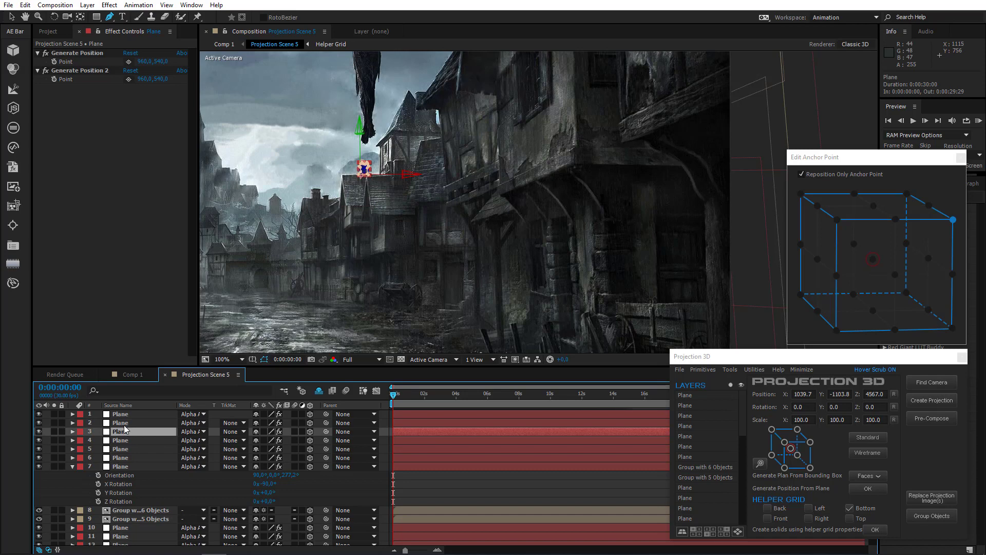
pyautogui.click(126, 423)
pyautogui.click(125, 415)
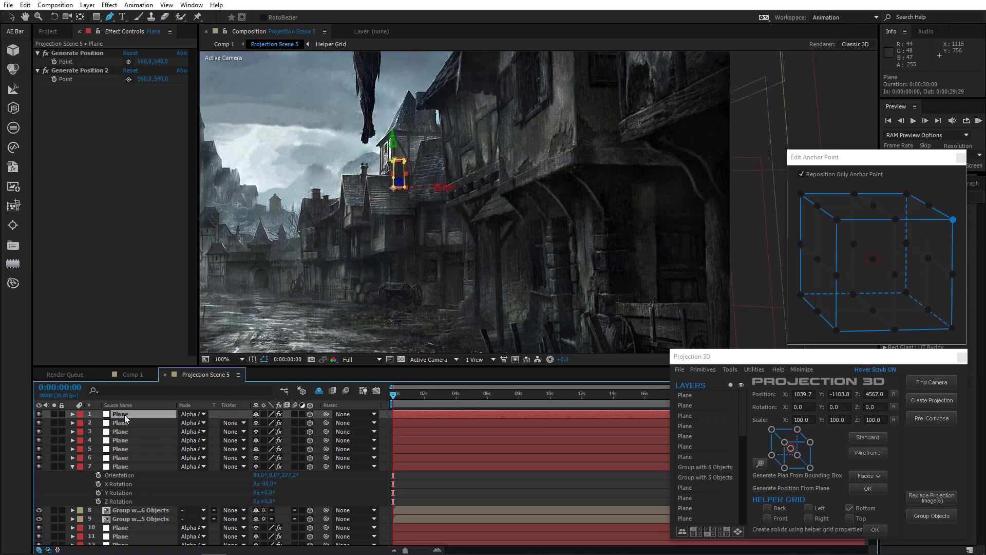
pyautogui.click(121, 424)
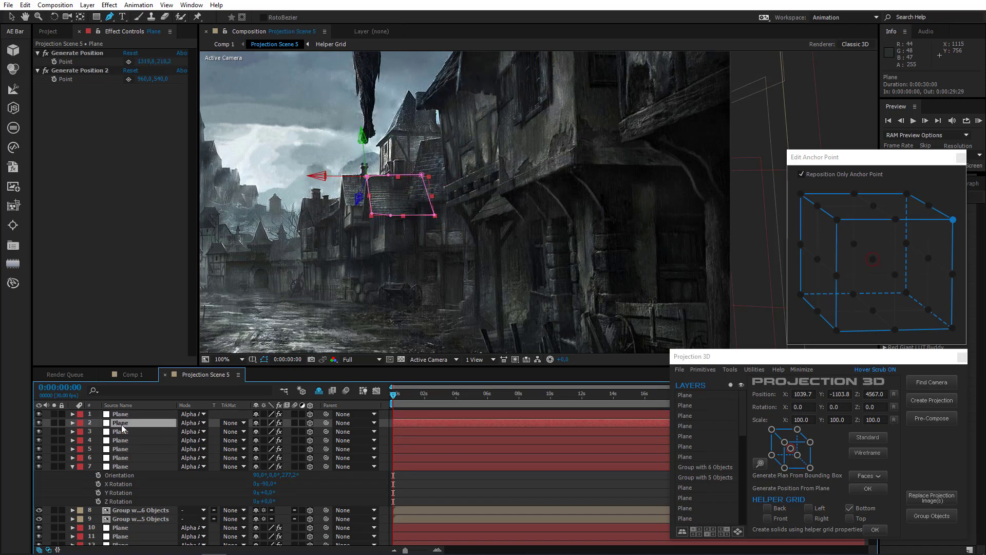
# Set the long house wall plane's Generate Position point at its corner below the roof eave and generate a plane there
pyautogui.click(127, 467)
pyautogui.scroll(1, 294, 246)
pyautogui.moveTo(294, 246); pyautogui.dragTo(433, 149)
pyautogui.click(128, 62)
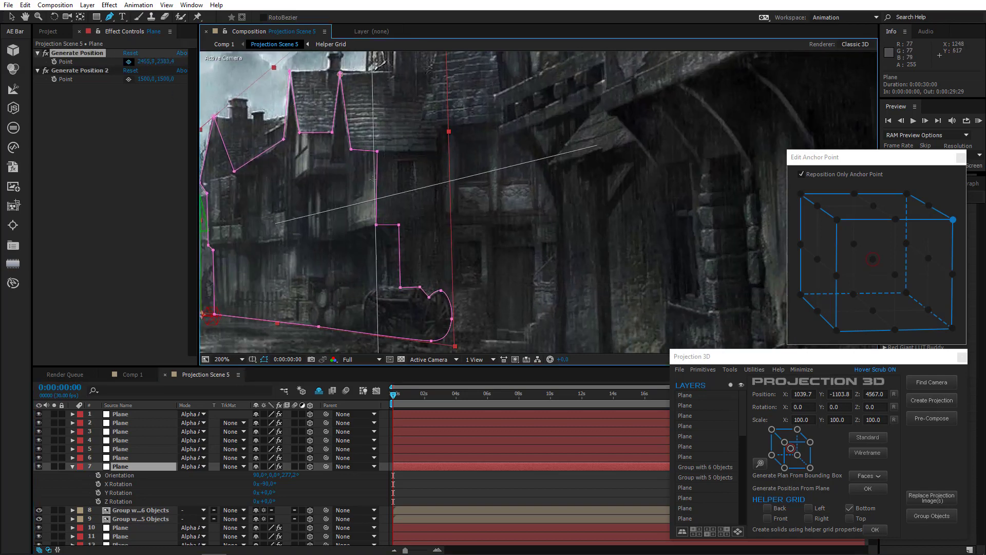
pyautogui.click(378, 152)
pyautogui.click(731, 370)
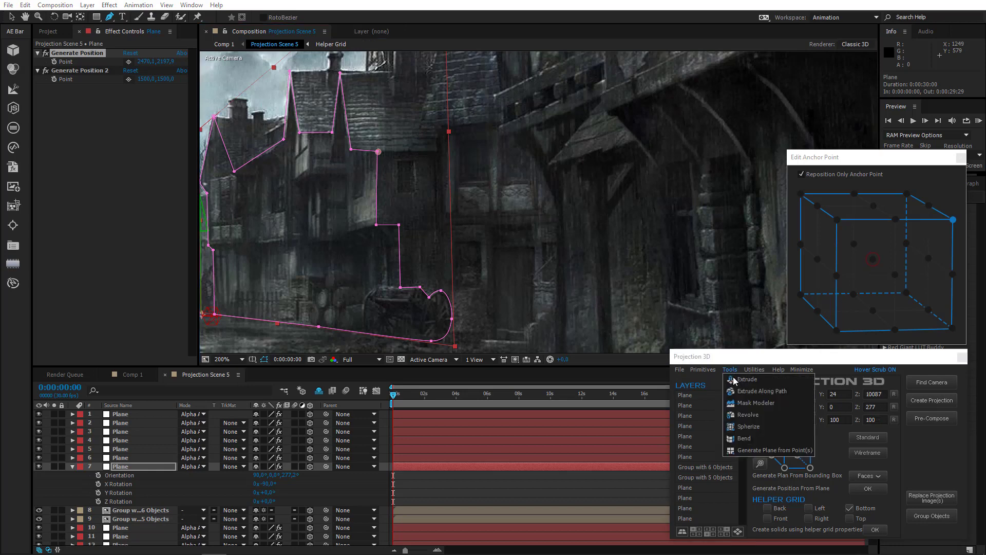
pyautogui.click(745, 446)
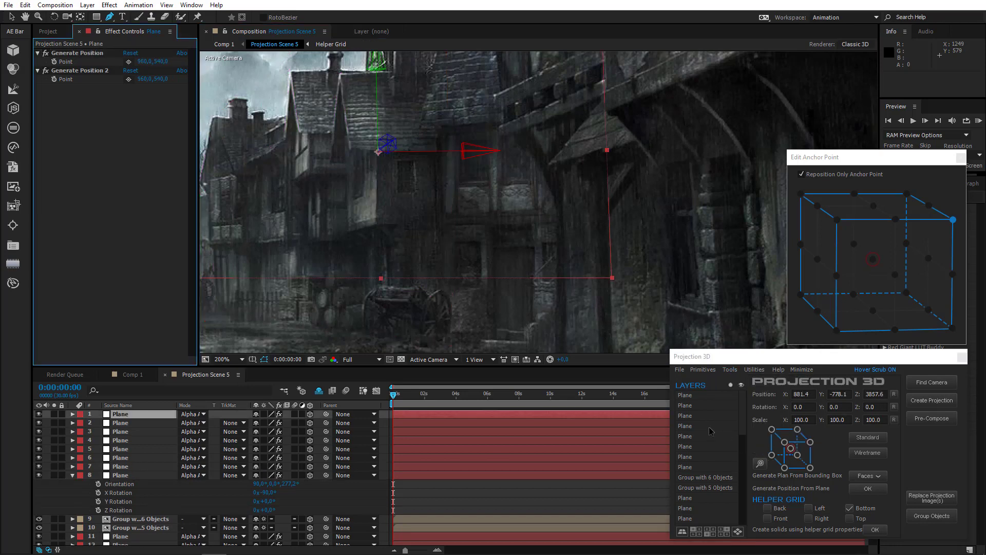
# Anchor the new plane at its upper-left front corner and paste the house wall plane's orientation and rotation values onto it
pyautogui.click(837, 220)
pyautogui.press('v')
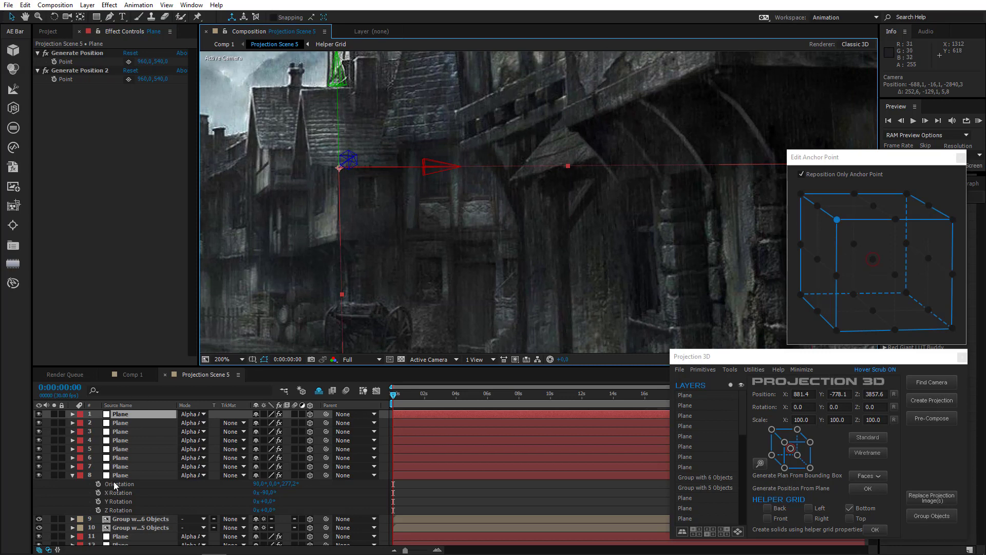
pyautogui.click(129, 485)
pyautogui.hotkey('ctrl', 'c')
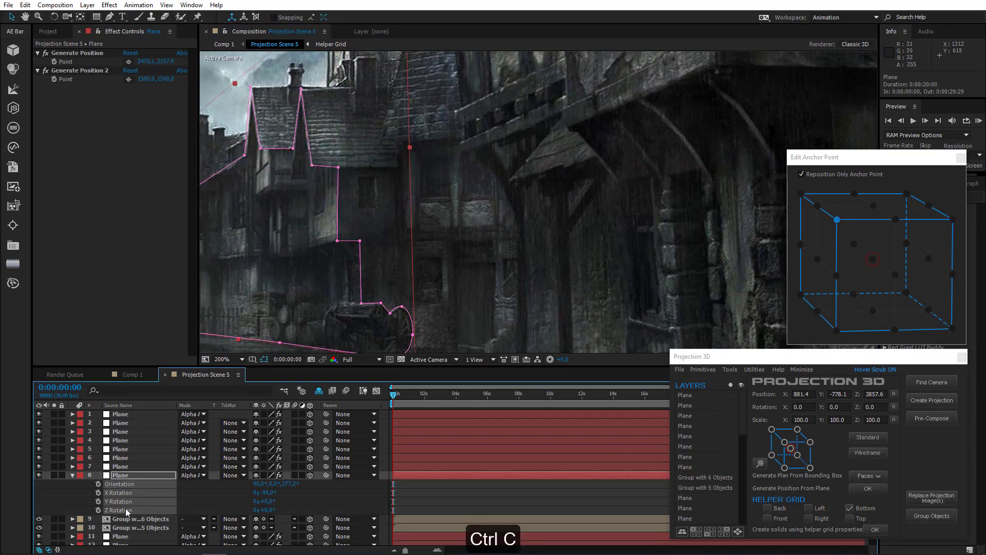
pyautogui.click(128, 415)
pyautogui.hotkey('ctrl', 'v')
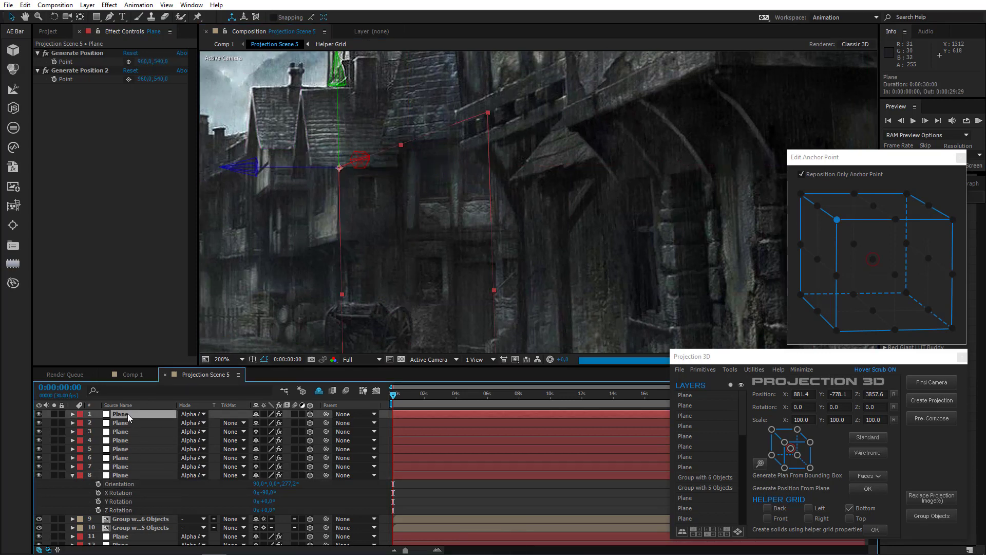
# Set the new plane's Y Rotation to 90° so it stands perpendicular to the house wall
pyautogui.click(269, 440)
pyautogui.write('9')
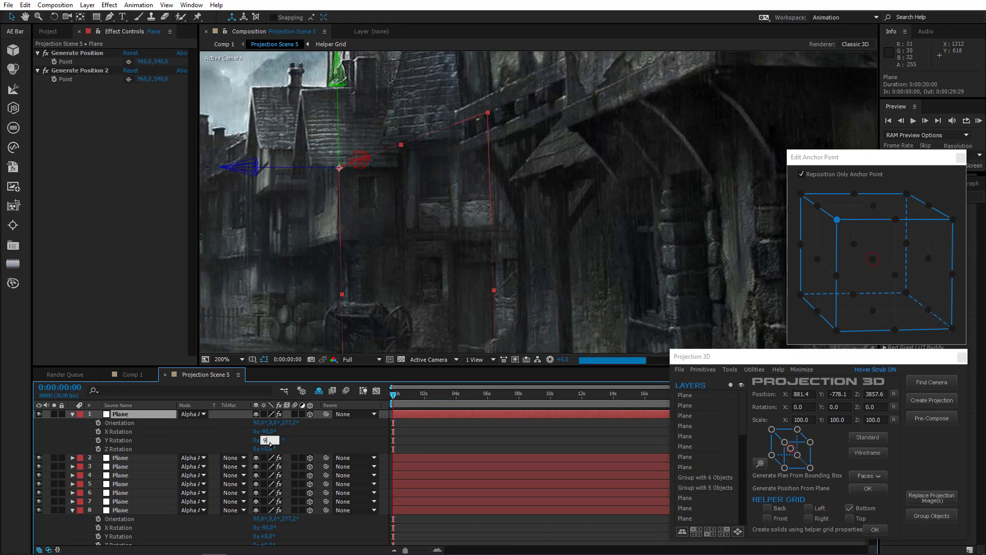
pyautogui.write('0')
pyautogui.press('Return')
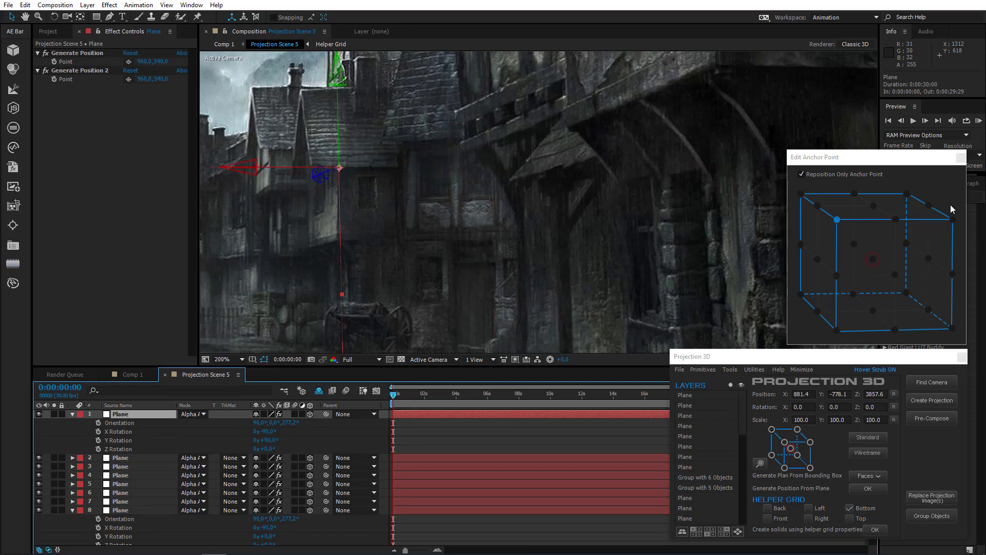
# Anchor the plane at its upper-right front corner and move it to about 847, -791, 3853 at the house corner
pyautogui.click(953, 219)
pyautogui.moveTo(465, 234); pyautogui.dragTo(440, 180)
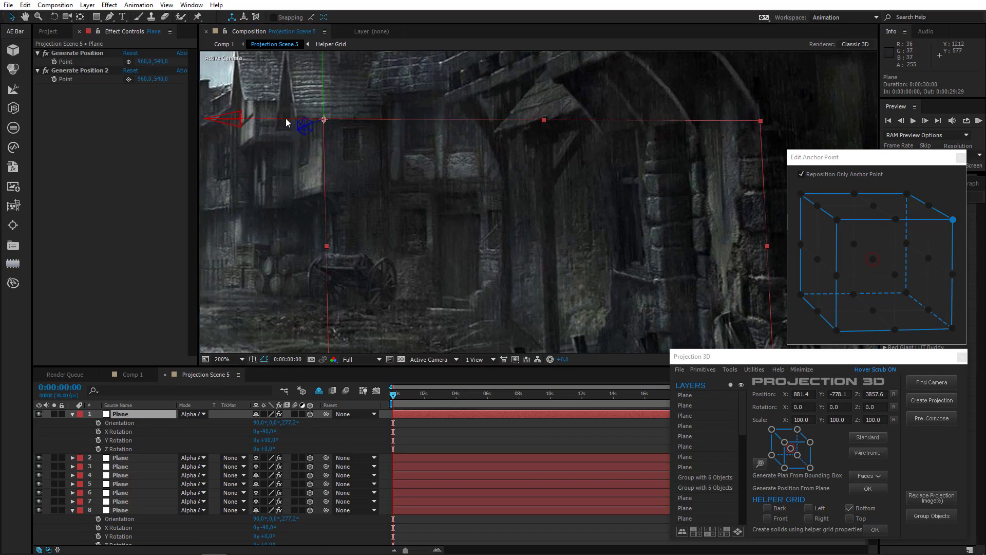
pyautogui.moveTo(286, 119); pyautogui.dragTo(251, 119)
pyautogui.moveTo(315, 81); pyautogui.dragTo(317, 68)
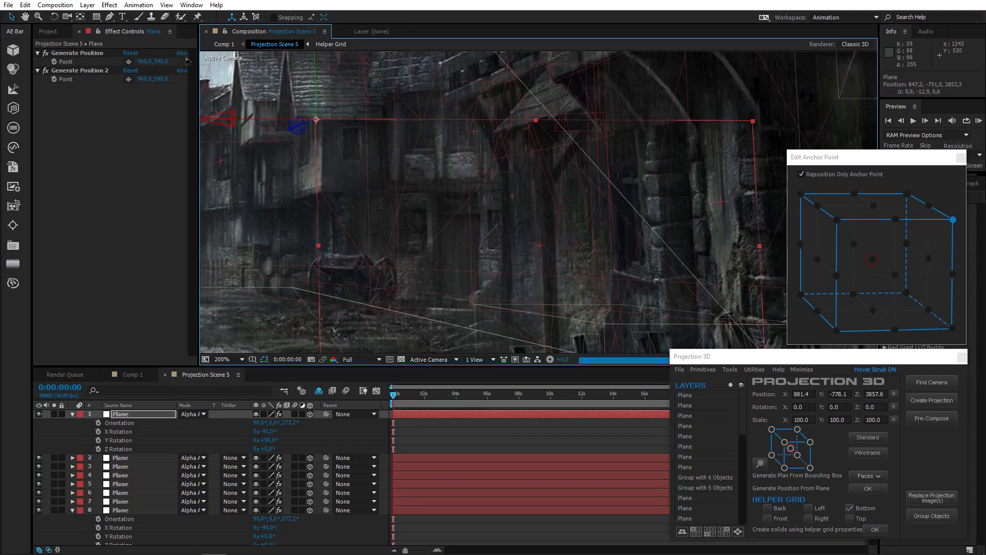
# Draw a closed six-point mask on the plane around the house's front facade, stepping in below the overhanging upper floor
pyautogui.press('g')
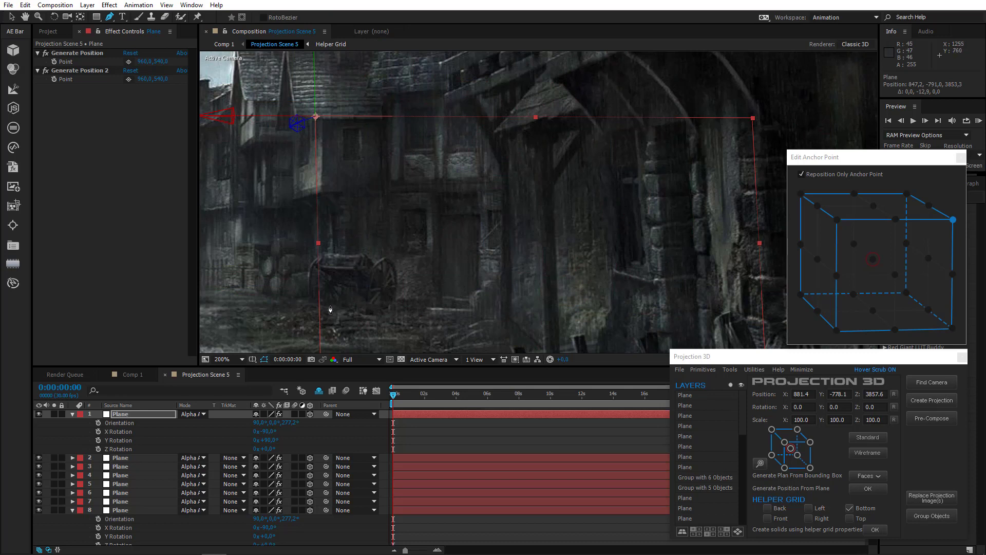
pyautogui.click(347, 302)
pyautogui.click(341, 193)
pyautogui.click(321, 193)
pyautogui.click(321, 112)
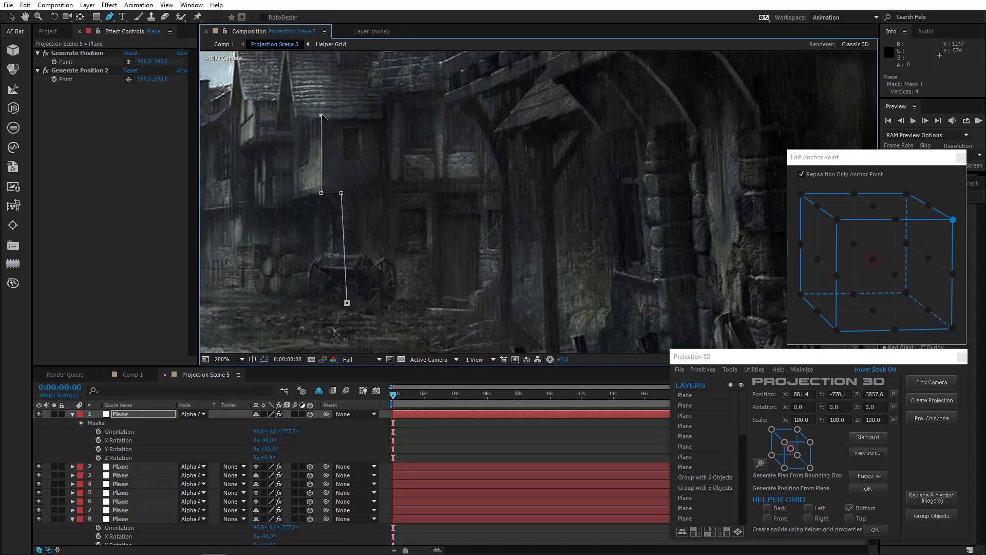
pyautogui.click(435, 112)
pyautogui.doubleClick(435, 302)
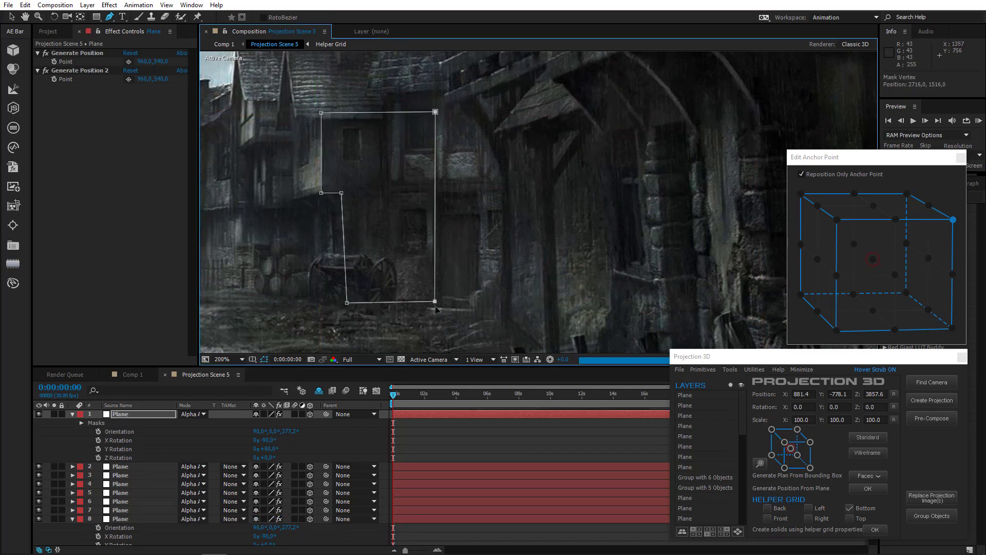
# Examine the masked facade plane in Custom View 1 and return to the Active Camera view
pyautogui.click(431, 359)
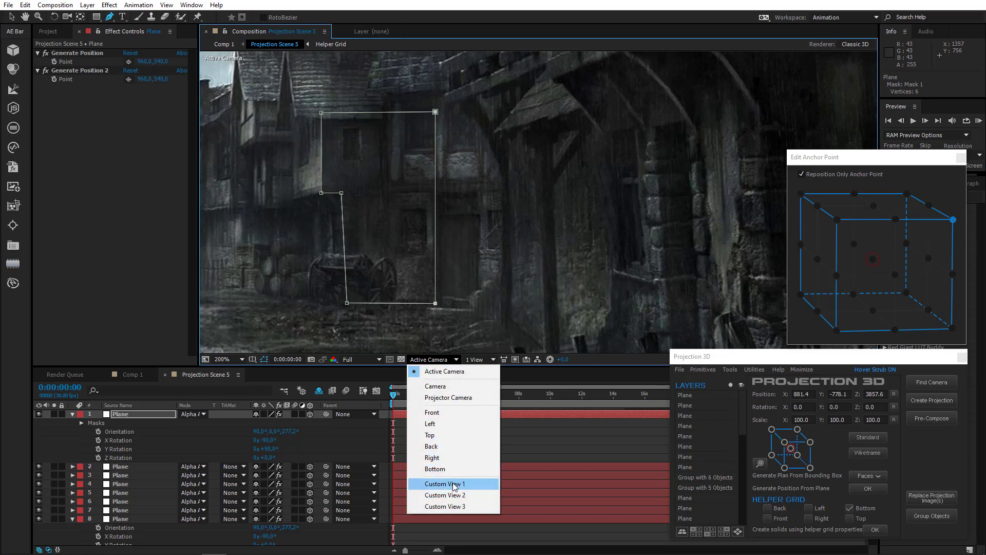
pyautogui.click(437, 485)
pyautogui.scroll(-2, 403, 253)
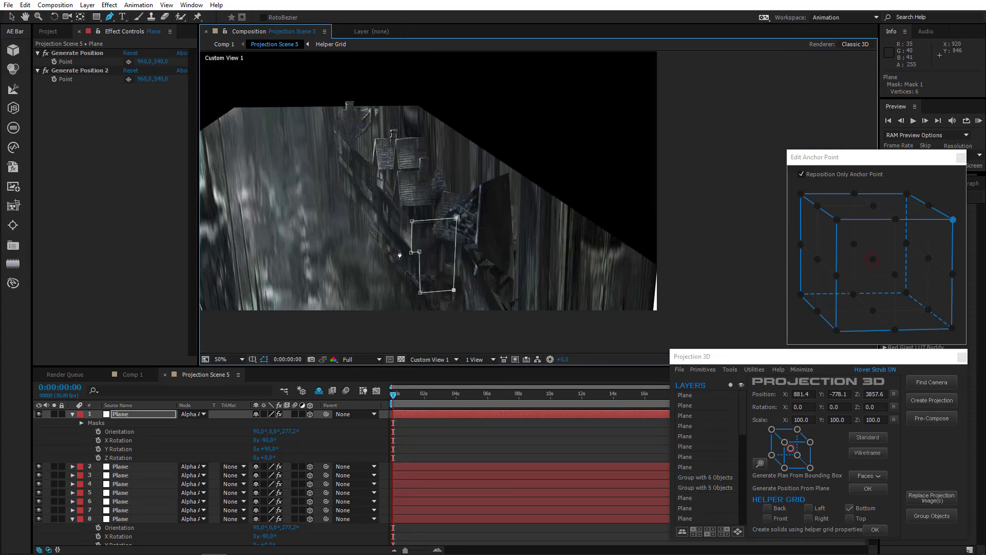
pyautogui.click(425, 361)
pyautogui.click(426, 371)
pyautogui.scroll(2, 460, 215)
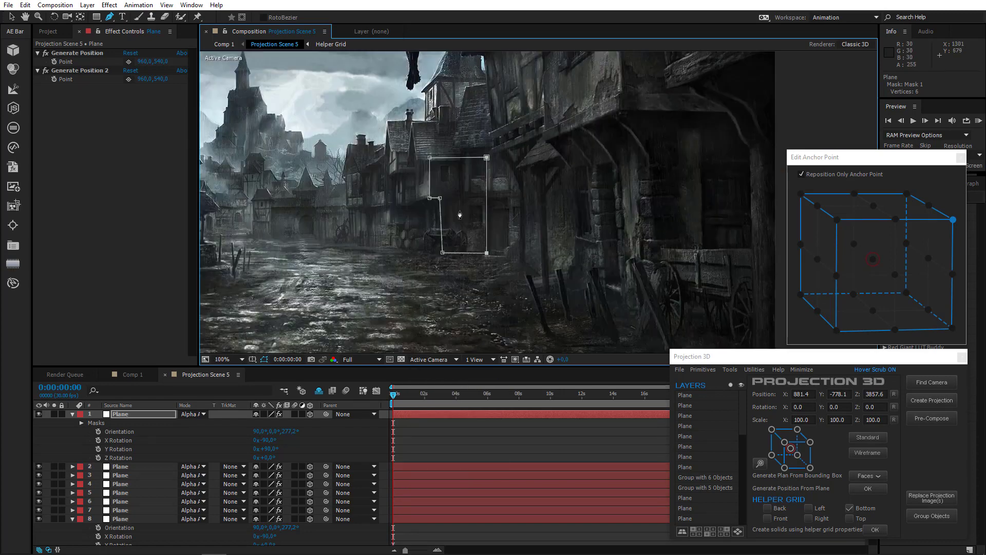
pyautogui.scroll(2, 452, 209)
# Delete the mask from the tiled roof plane on layer 3
pyautogui.click(130, 466)
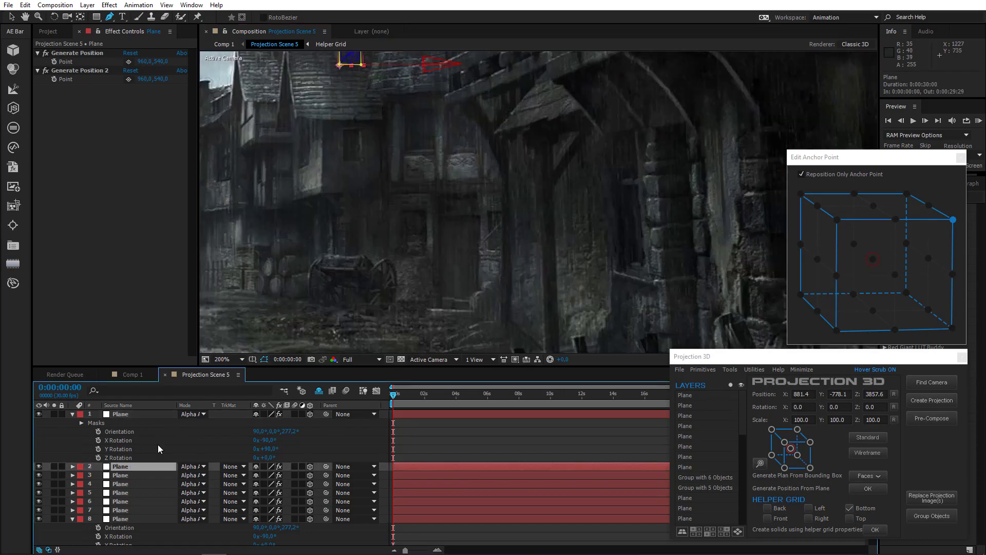
pyautogui.click(129, 475)
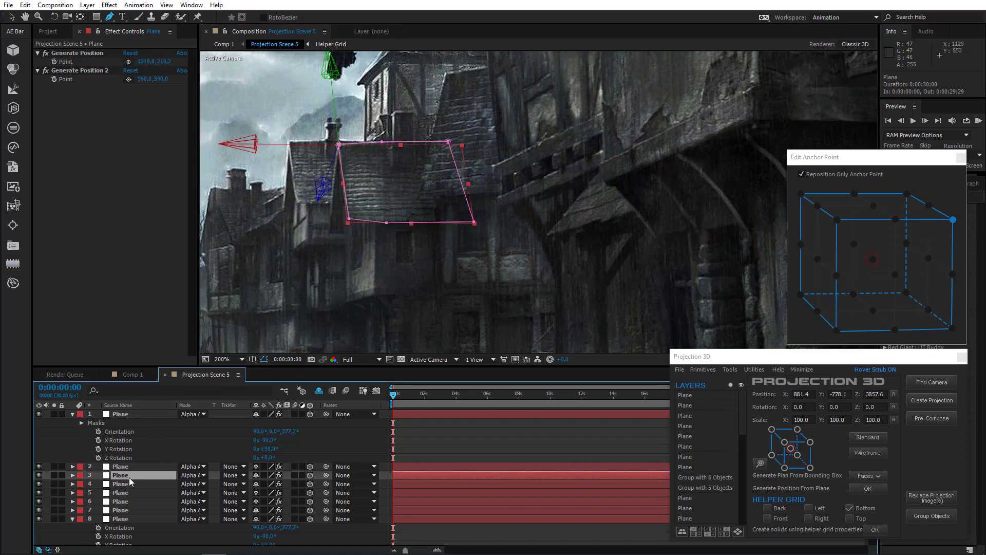
pyautogui.press('m')
pyautogui.click(123, 482)
pyautogui.press('m')
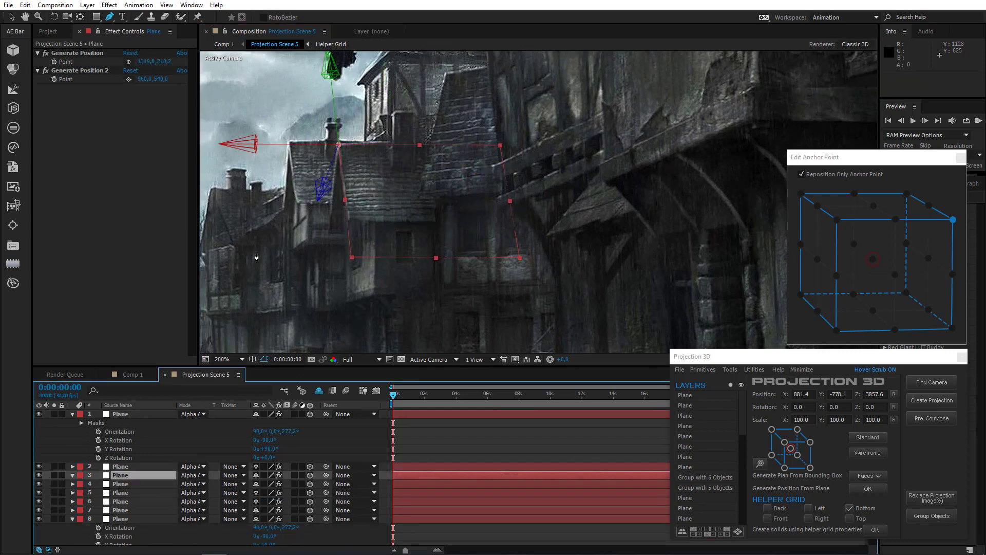
# Move the tiled roof plane on layer 3 along its X axis to about 776, -1216, 4581
pyautogui.click(54, 16)
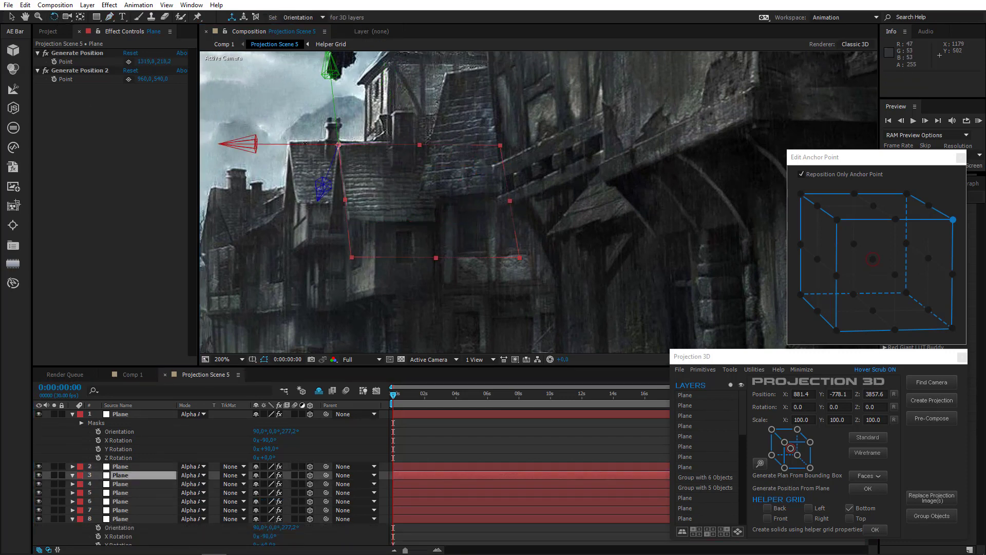
pyautogui.moveTo(302, 144)
pyautogui.mouseDown()
pyautogui.moveTo(303, 135)
pyautogui.moveTo(294, 144)
pyautogui.mouseUp()
pyautogui.press('v')
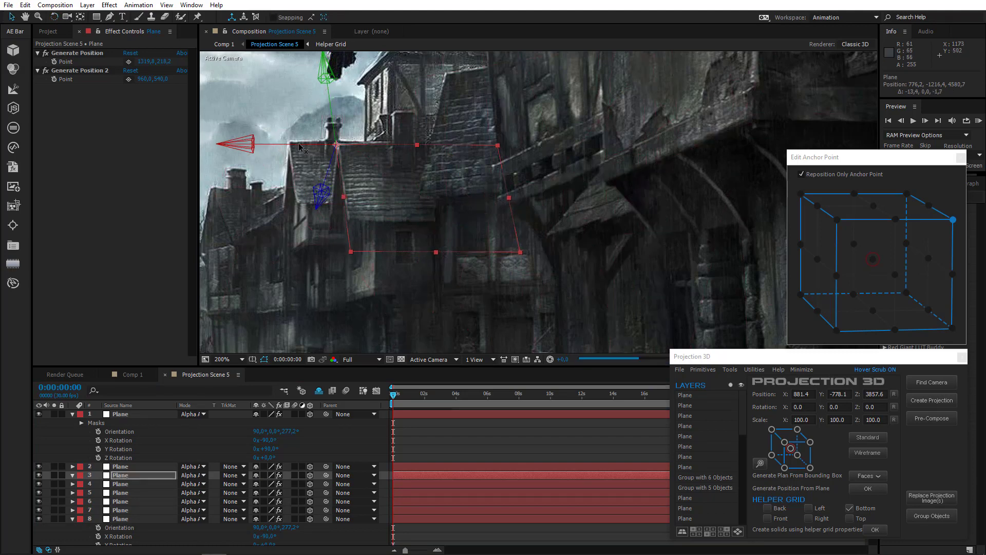
# Draw a closed eight-point mask on the layer 3 plane around the tiled roof, following its ridge, sloping side and eaves
pyautogui.click(109, 17)
pyautogui.scroll(2, 348, 224)
pyautogui.click(442, 263)
pyautogui.click(424, 112)
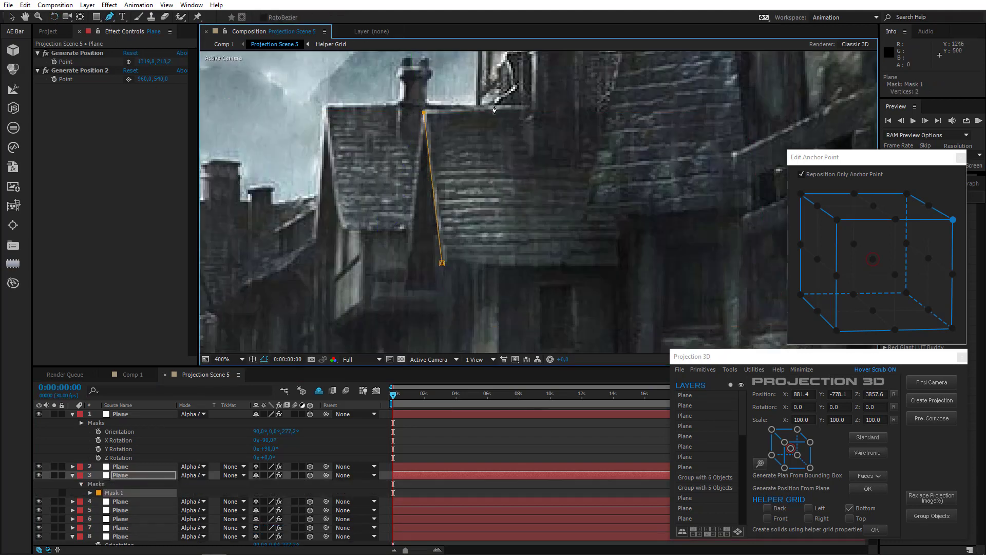
pyautogui.click(491, 105)
pyautogui.click(610, 106)
pyautogui.click(701, 114)
pyautogui.click(688, 267)
pyautogui.moveTo(528, 267); pyautogui.dragTo(515, 270)
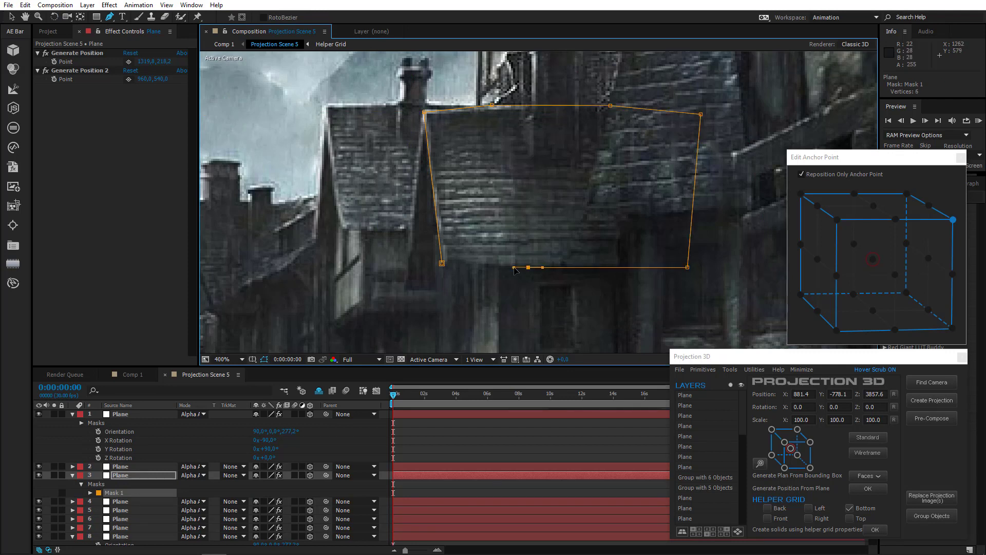
pyautogui.click(450, 261)
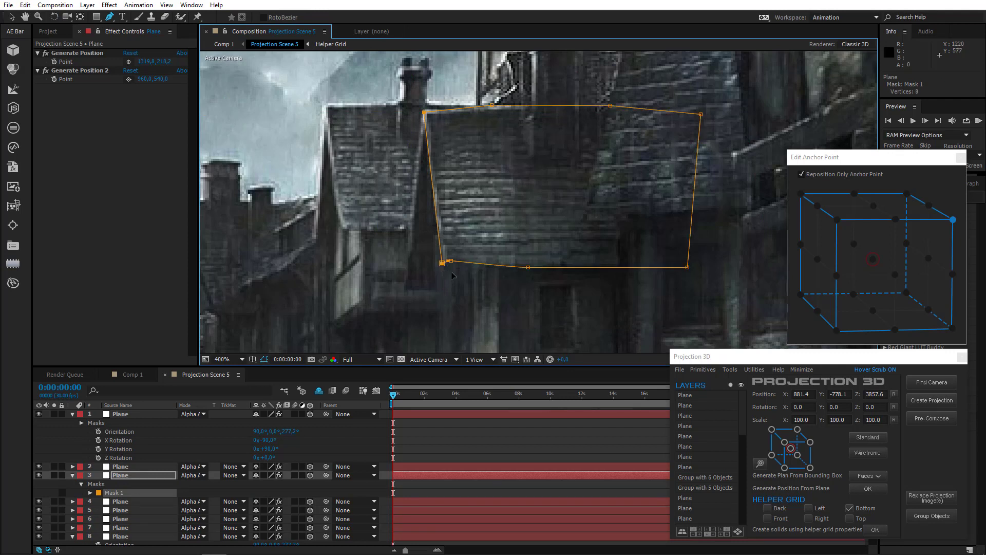
# Examine the masked roof plane in Custom View 1 and return to the Active Camera view
pyautogui.click(429, 360)
pyautogui.click(445, 484)
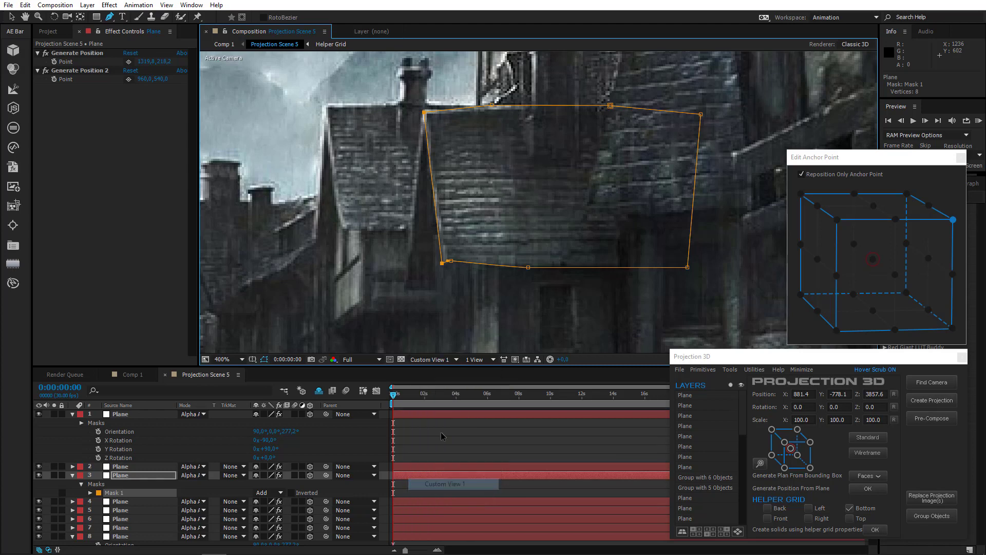
pyautogui.press('c')
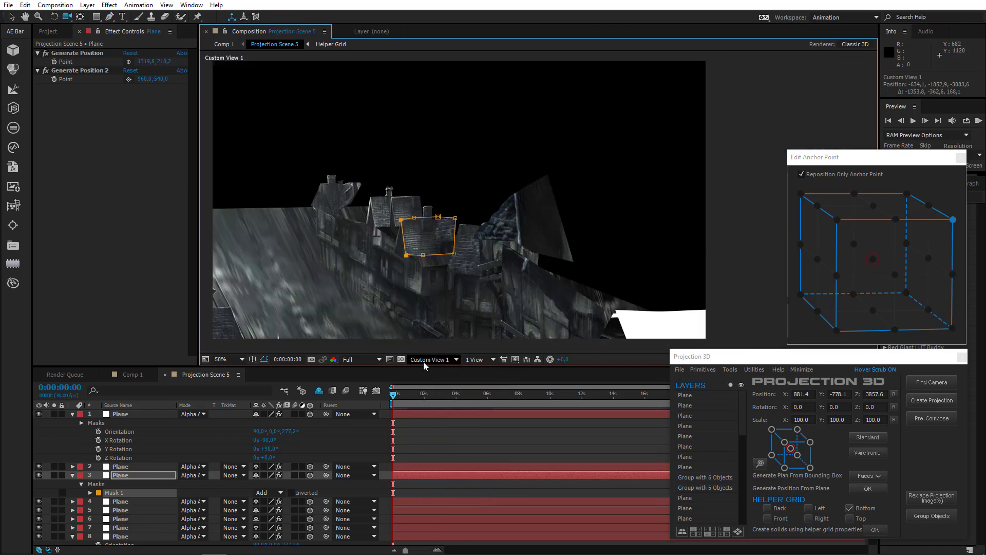
pyautogui.click(430, 360)
pyautogui.click(434, 371)
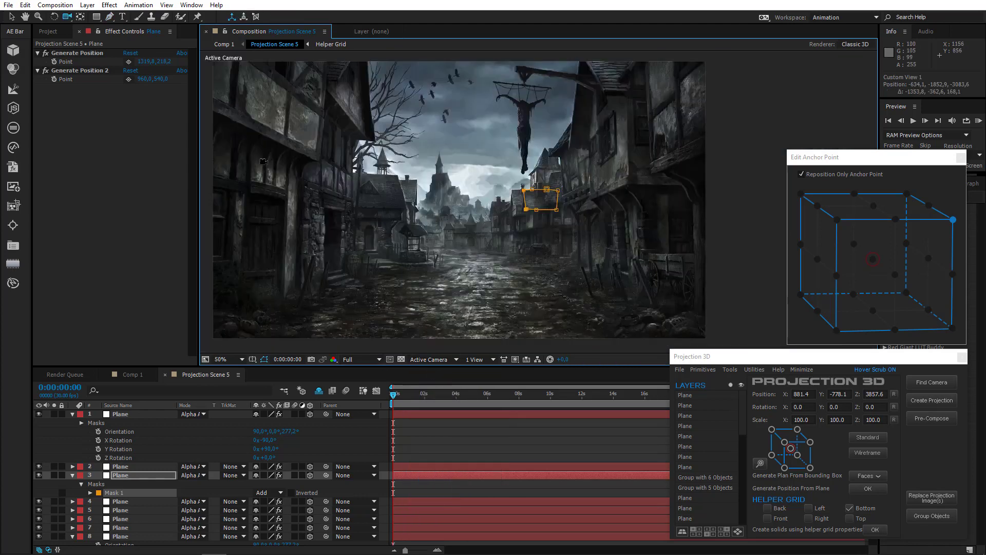
# Collapse the open layer properties, select the planes on layers 1 to 8 and group them into one Projection 3D object
pyautogui.click(11, 17)
pyautogui.click(473, 244)
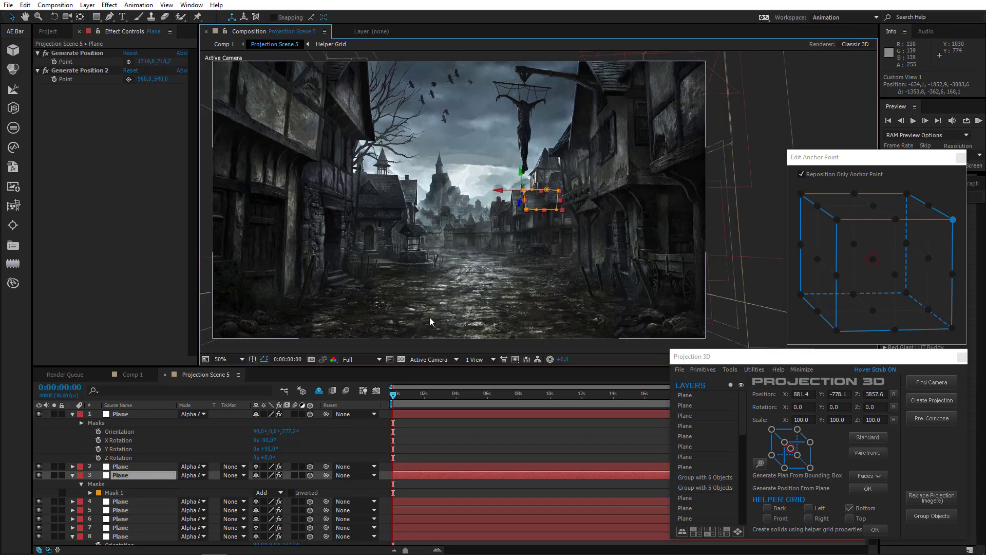
pyautogui.click(72, 414)
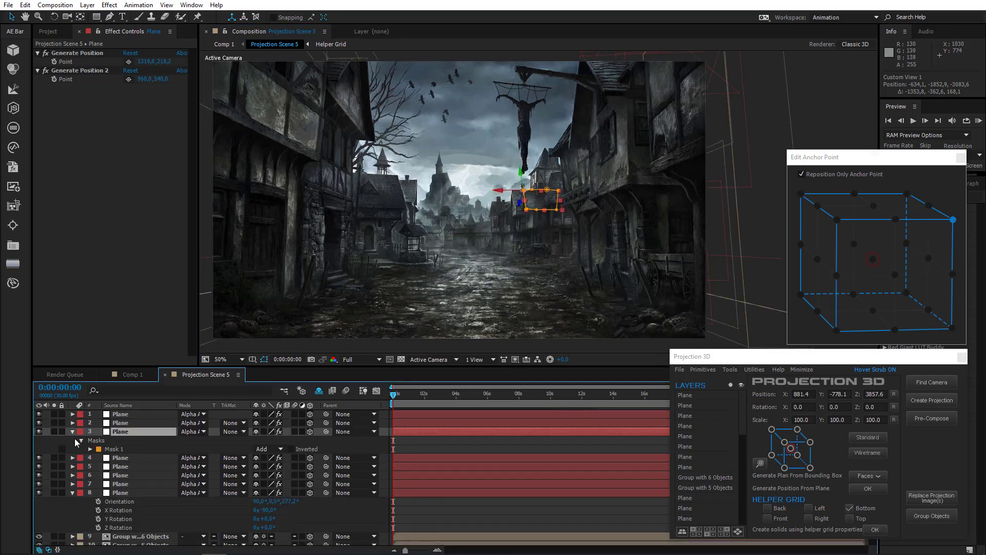
pyautogui.click(72, 431)
pyautogui.click(131, 473)
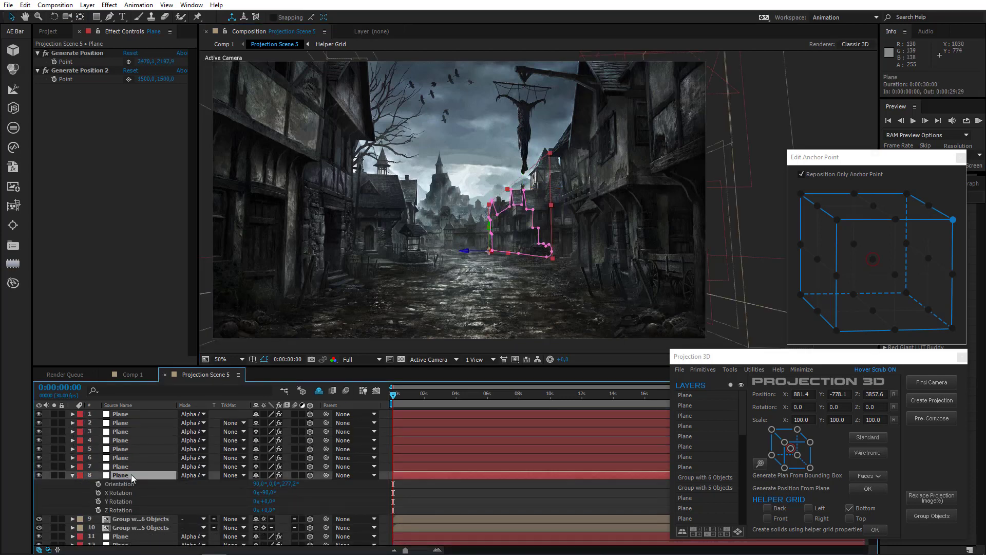
pyautogui.keyDown('shift'); pyautogui.click(124, 466); pyautogui.keyUp('shift')
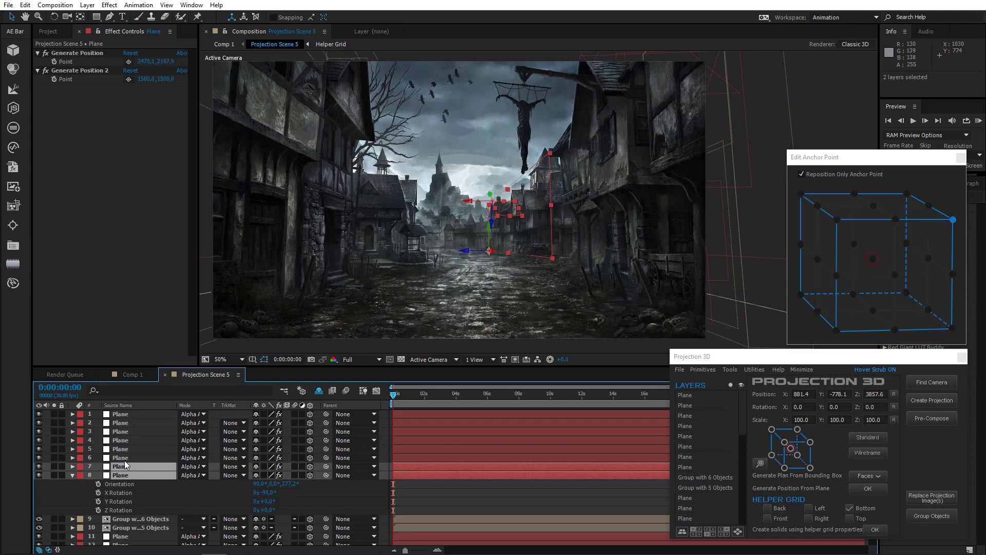
pyautogui.keyDown('shift'); pyautogui.click(125, 415); pyautogui.keyUp('shift')
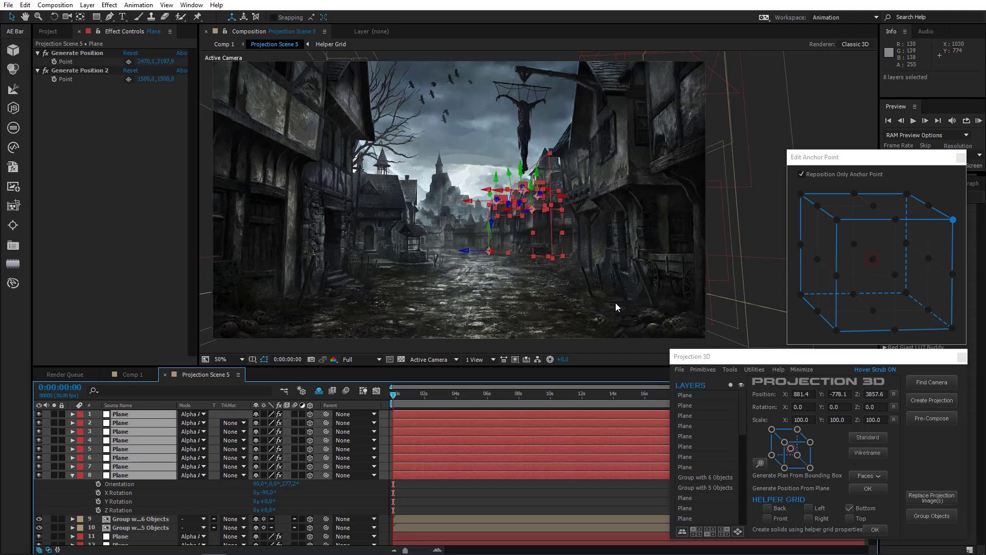
pyautogui.press('.')
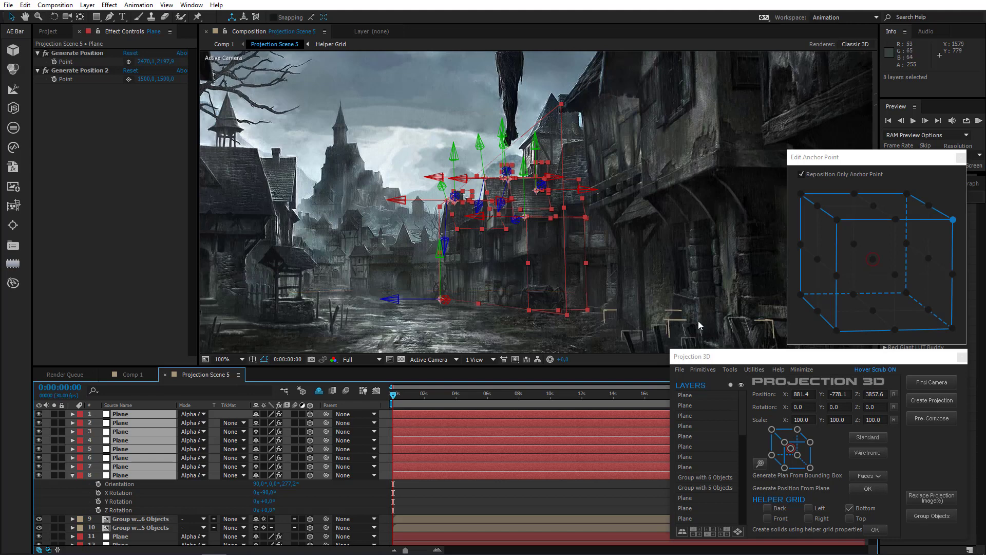
pyautogui.click(932, 516)
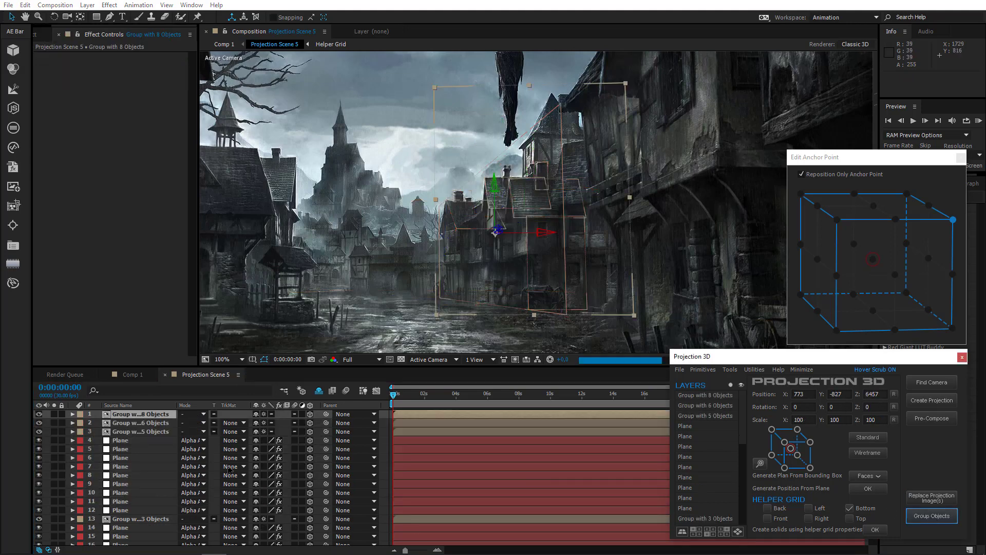
# Solo the new eight-object group to check its silhouette, and restore the full scene
pyautogui.click(53, 414)
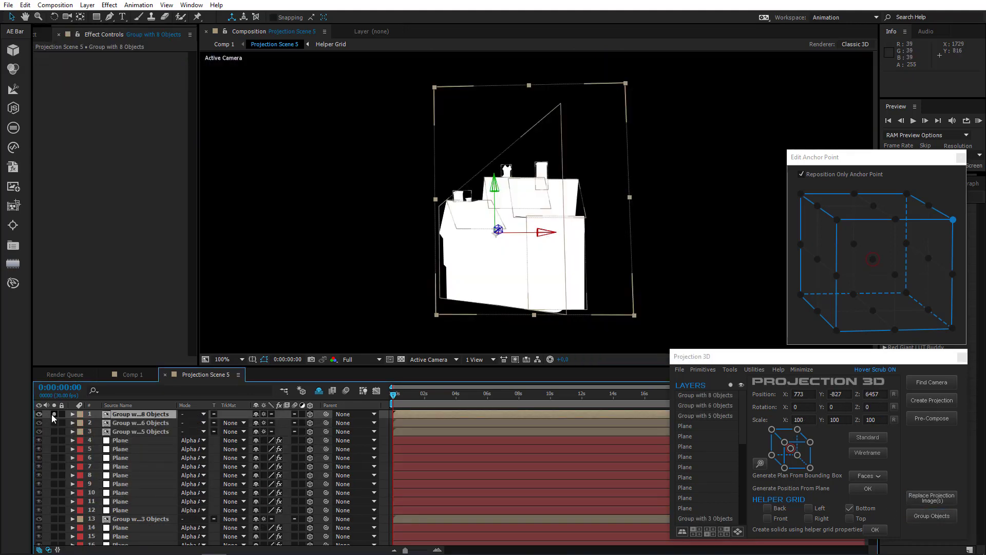
pyautogui.click(53, 414)
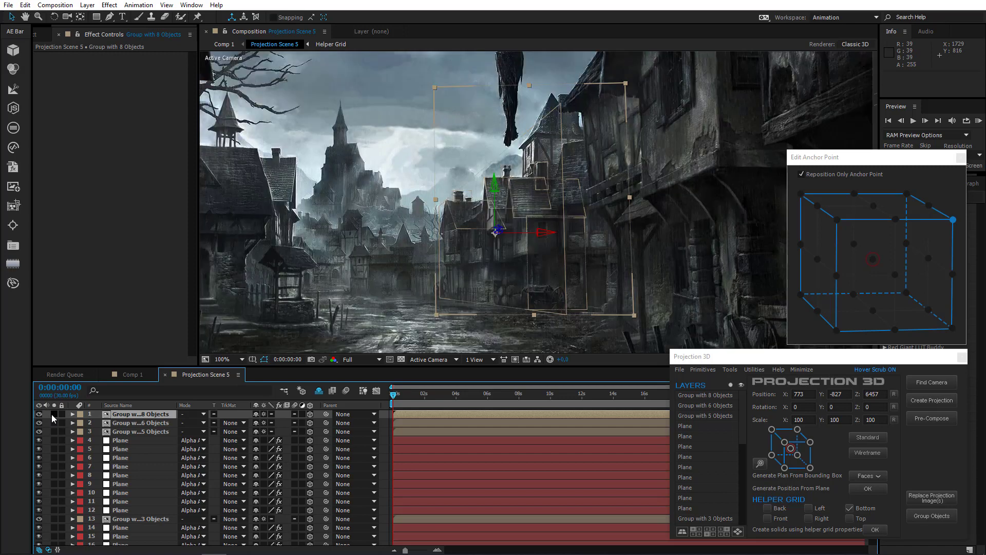
pyautogui.click(53, 414)
pyautogui.click(53, 414)
# Place the Bottom layer's two Generate Position points on the ground along the far gate wall, at about 240, 170 and 791, 460
pyautogui.moveTo(319, 323); pyautogui.dragTo(408, 274)
pyautogui.scroll(1, 425, 255)
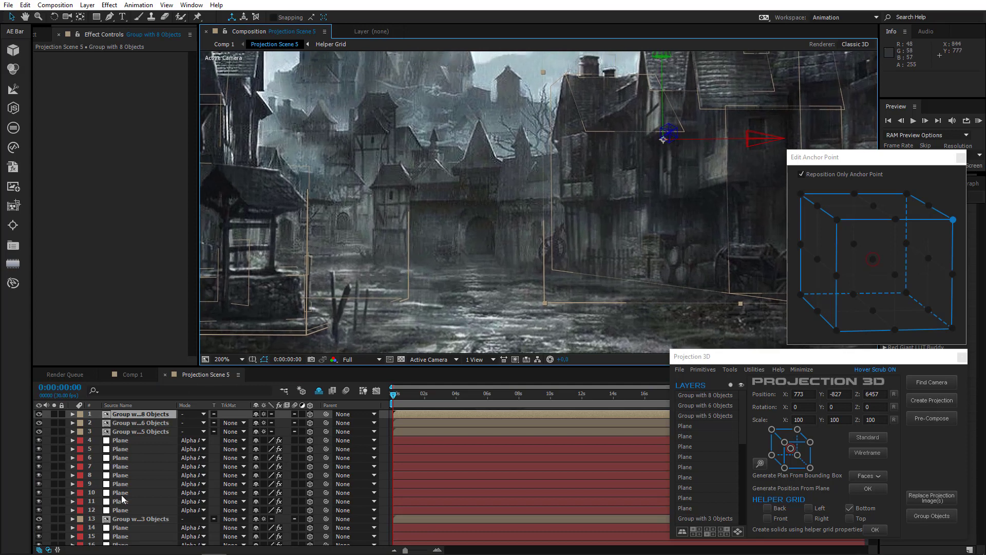
pyautogui.scroll(-5, 122, 498)
pyautogui.click(133, 542)
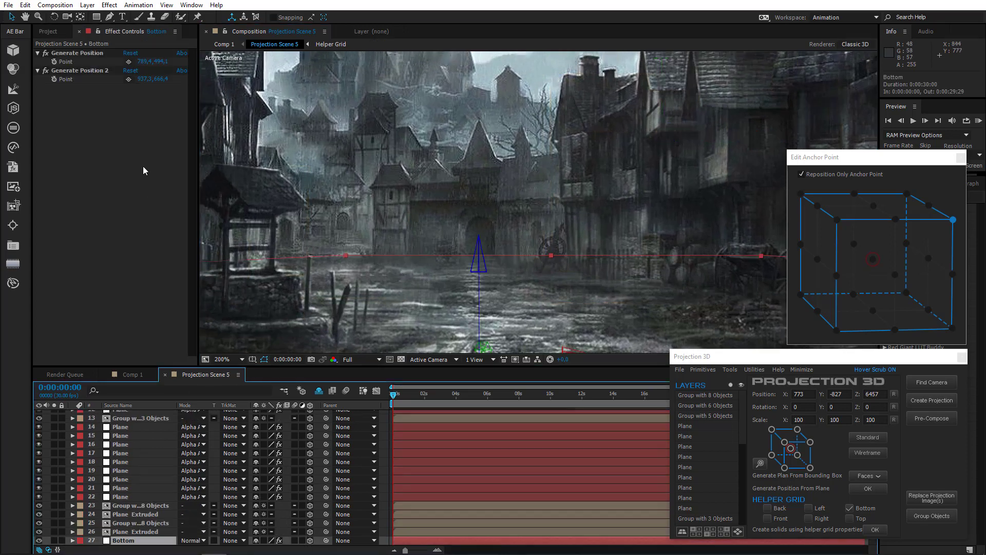
pyautogui.click(128, 62)
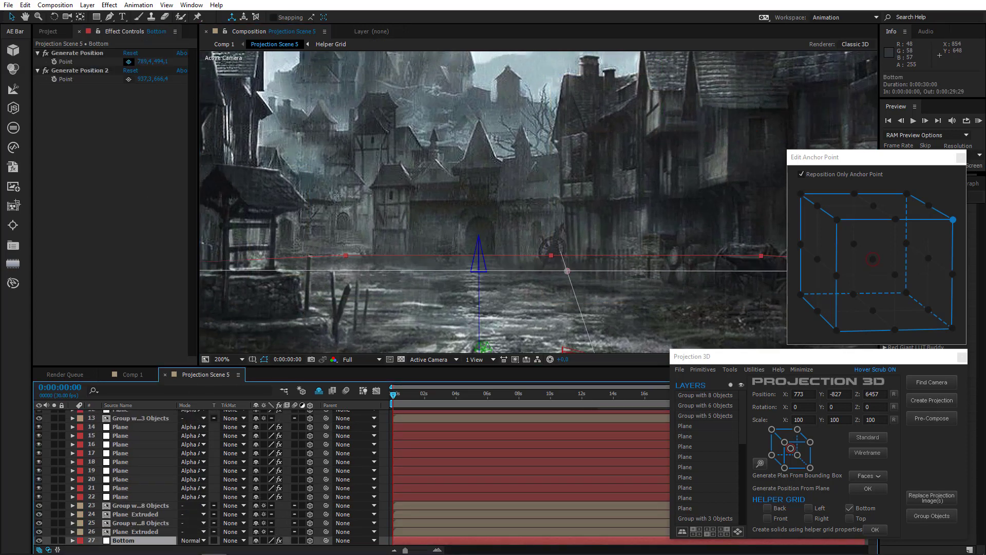
pyautogui.click(373, 258)
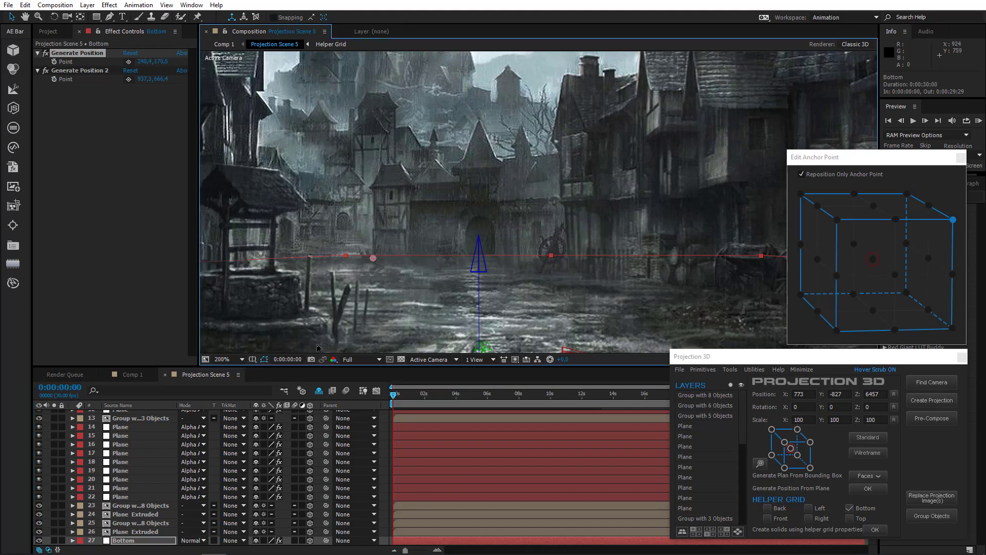
pyautogui.click(128, 80)
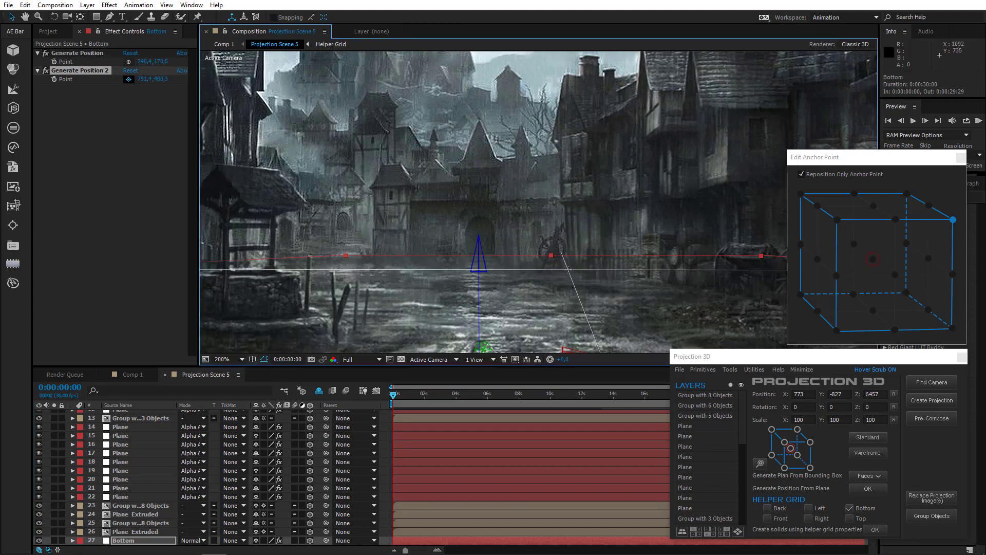
pyautogui.click(567, 269)
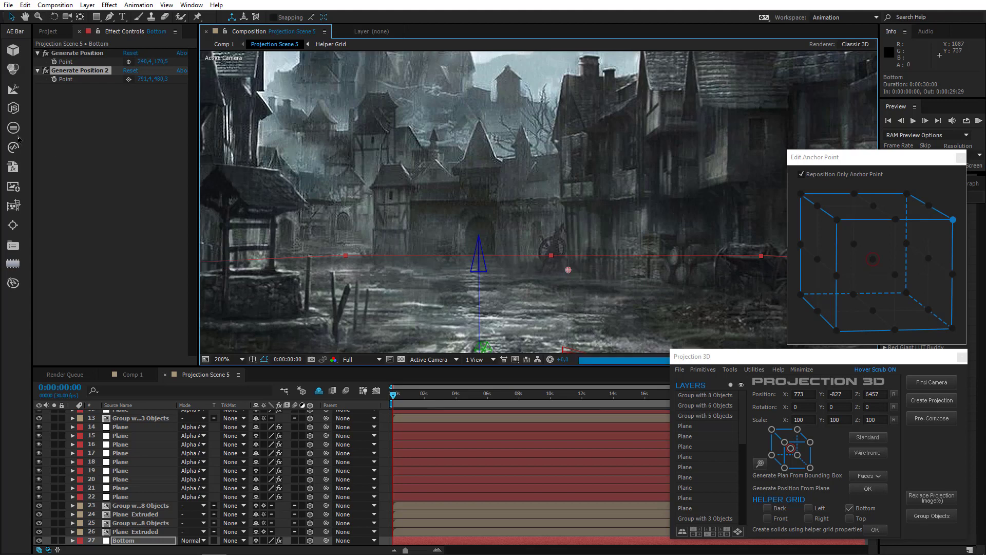
# Generate a plane from the Bottom layer's two Generate Position points
pyautogui.click(84, 53)
pyautogui.keyDown('shift'); pyautogui.click(85, 71); pyautogui.keyUp('shift')
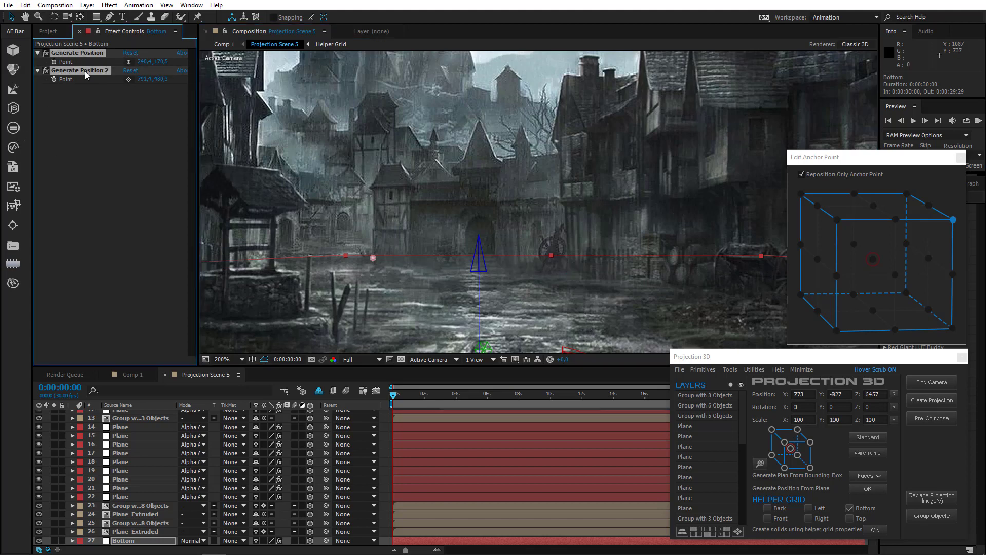
pyautogui.click(733, 369)
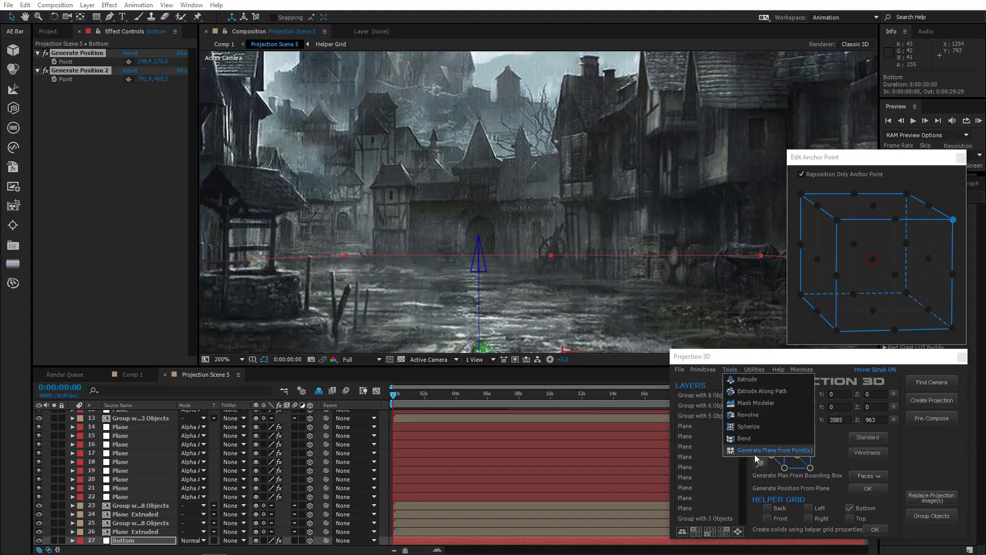
pyautogui.click(754, 454)
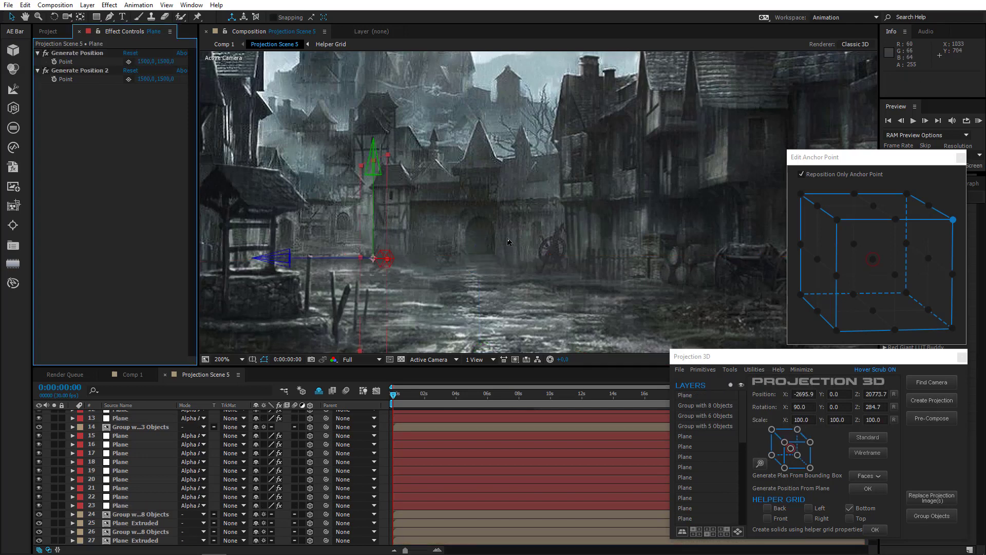
# Anchor the new plane at its lower-left front corner and stretch its X scale to about 437% across the gate wall
pyautogui.press(',')
pyautogui.click(838, 219)
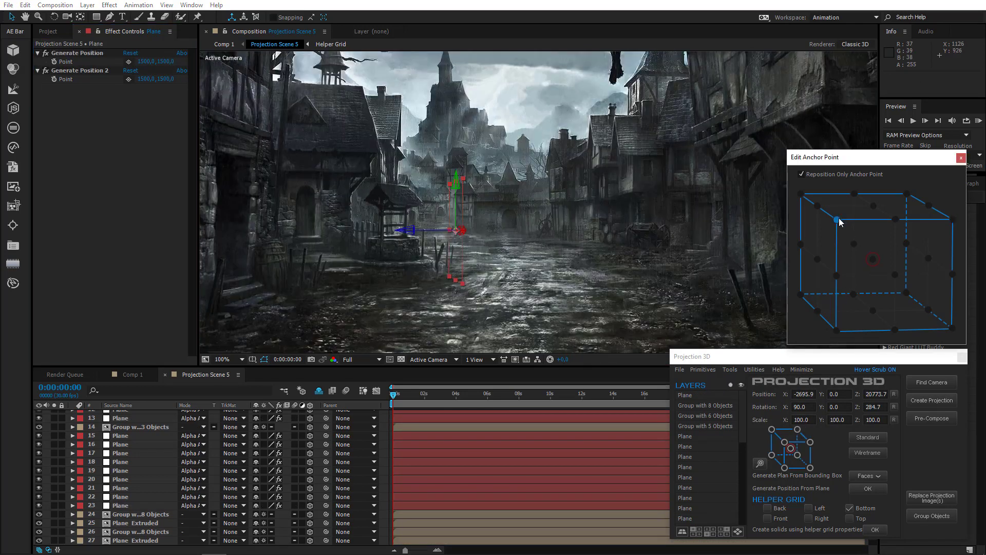
pyautogui.click(837, 330)
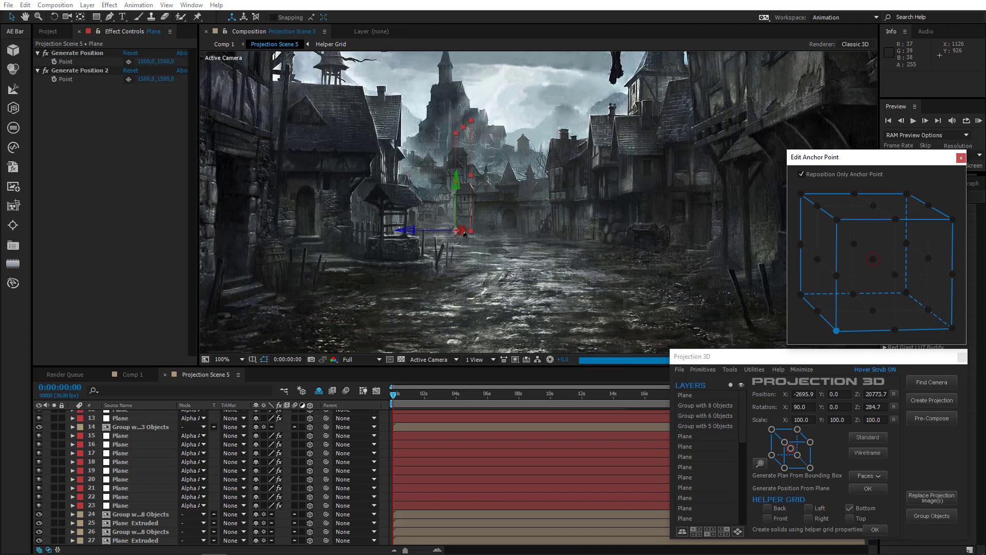
pyautogui.moveTo(473, 179); pyautogui.dragTo(584, 180)
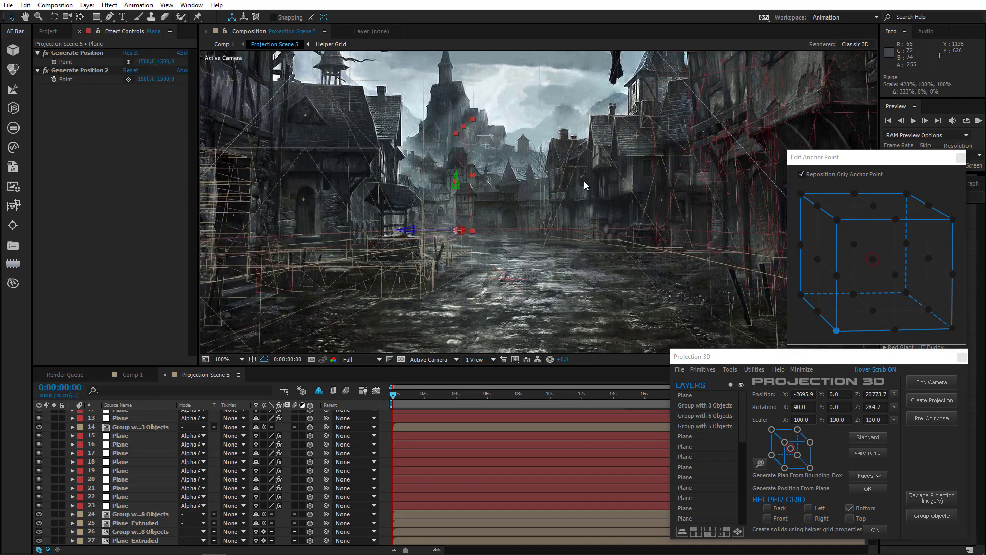
# In Custom View 1, reduce the gate wall plane's X scale to about 388% so it meets the row of houses
pyautogui.click(430, 361)
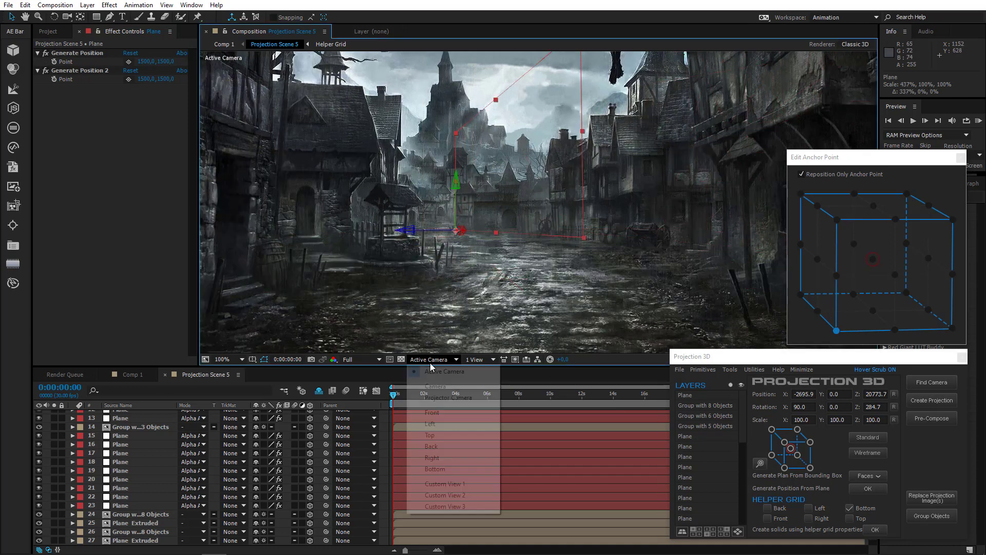
pyautogui.click(437, 483)
pyautogui.scroll(-1, 412, 267)
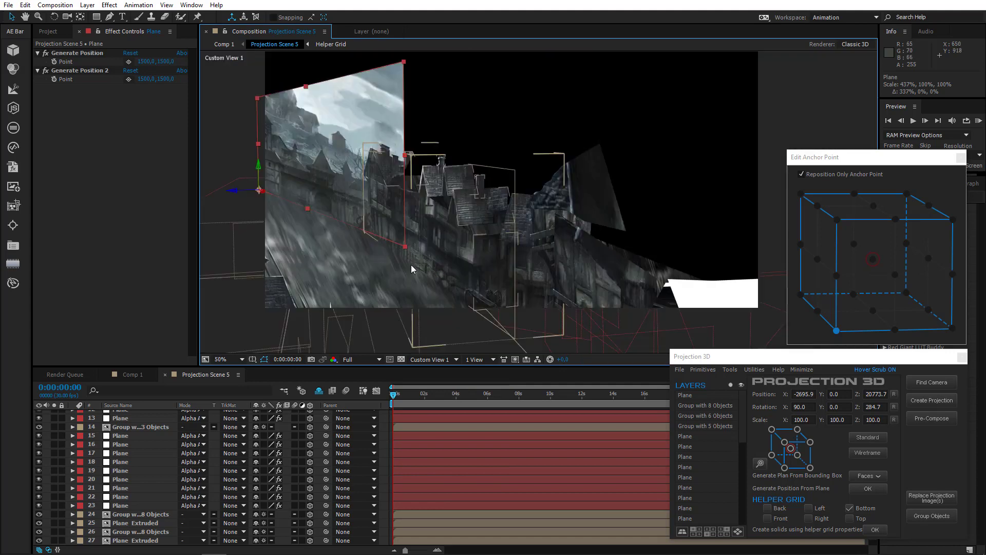
pyautogui.moveTo(346, 256); pyautogui.dragTo(541, 273)
pyautogui.scroll(2, 470, 273)
pyautogui.moveTo(636, 142); pyautogui.dragTo(560, 127)
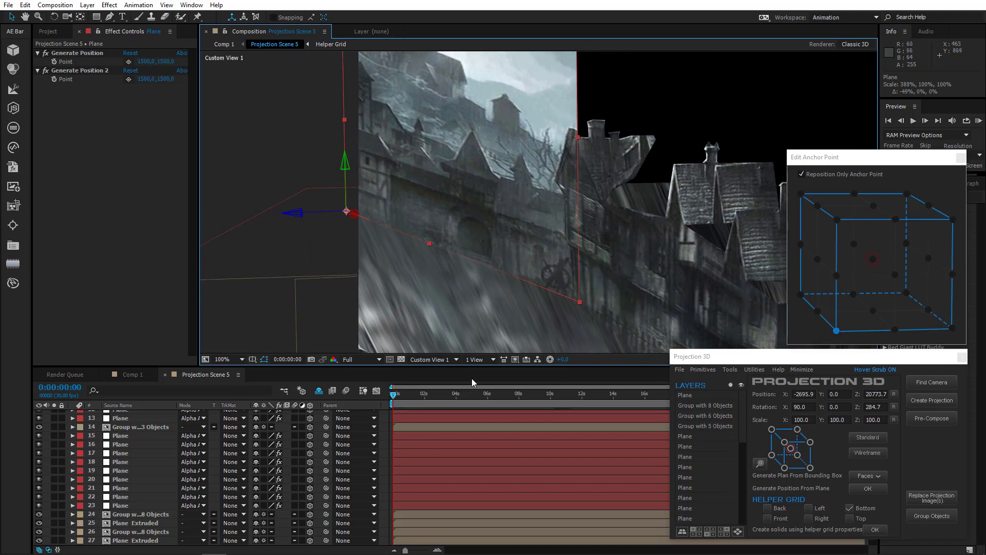
# In the Active Camera view, shift the gate wall plane slightly along its X axis and widen its X scale to about 417%
pyautogui.click(436, 359)
pyautogui.click(429, 372)
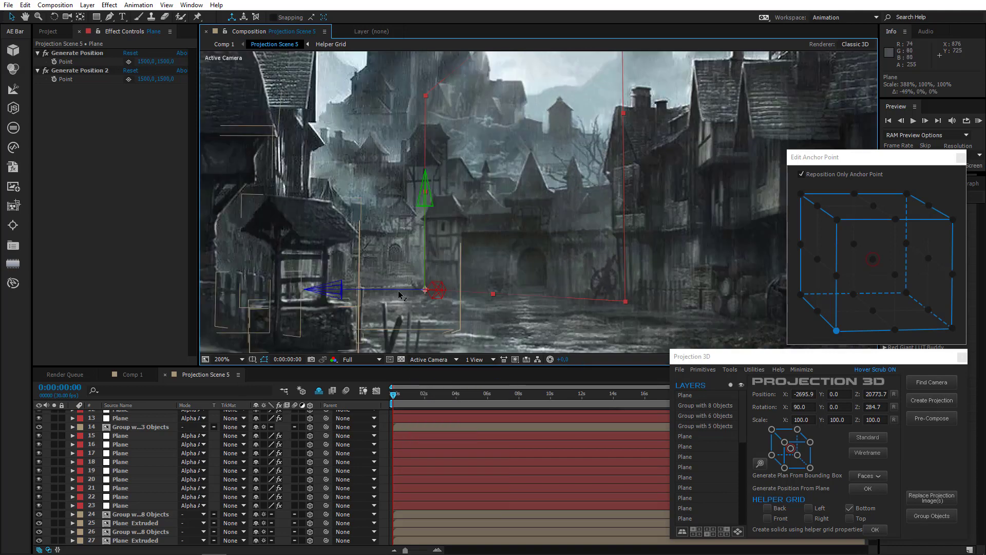
pyautogui.moveTo(437, 293); pyautogui.dragTo(55, 338)
pyautogui.moveTo(612, 118); pyautogui.dragTo(640, 118)
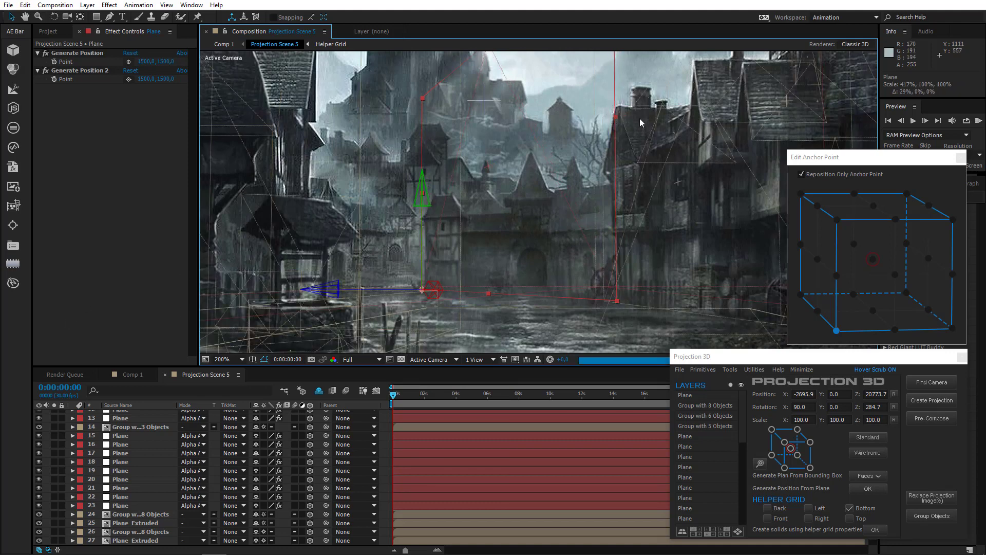
# Start a Pen mask on the gate wall plane, tracing up the left edge of the small half-timbered tower from its base
pyautogui.click(109, 17)
pyautogui.scroll(1, 355, 312)
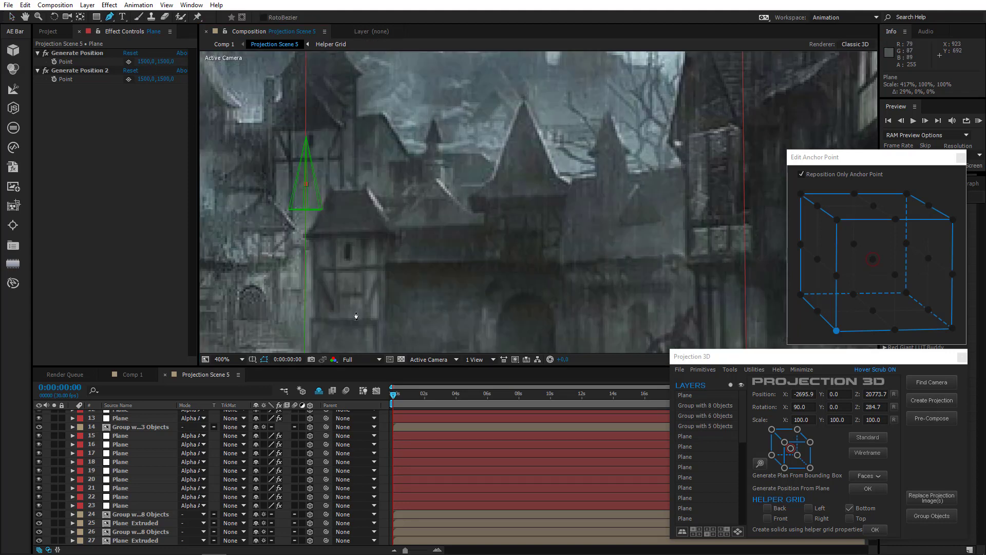
pyautogui.moveTo(355, 312); pyautogui.dragTo(387, 157)
pyautogui.click(342, 224)
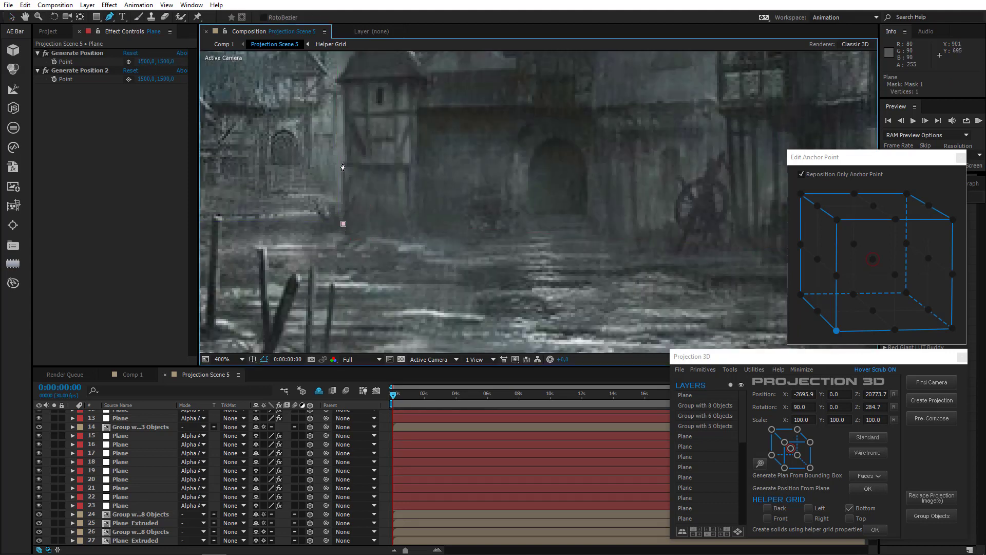
pyautogui.click(342, 166)
pyautogui.click(347, 164)
pyautogui.scroll(1, 345, 161)
pyautogui.moveTo(539, 201); pyautogui.dragTo(500, 327)
# Continue the gate wall mask around the small tower's eaves and roof and over the adjoining gabled roof
pyautogui.click(498, 186)
pyautogui.click(482, 170)
pyautogui.moveTo(512, 127); pyautogui.dragTo(412, 174)
pyautogui.click(533, 72)
pyautogui.click(422, 178)
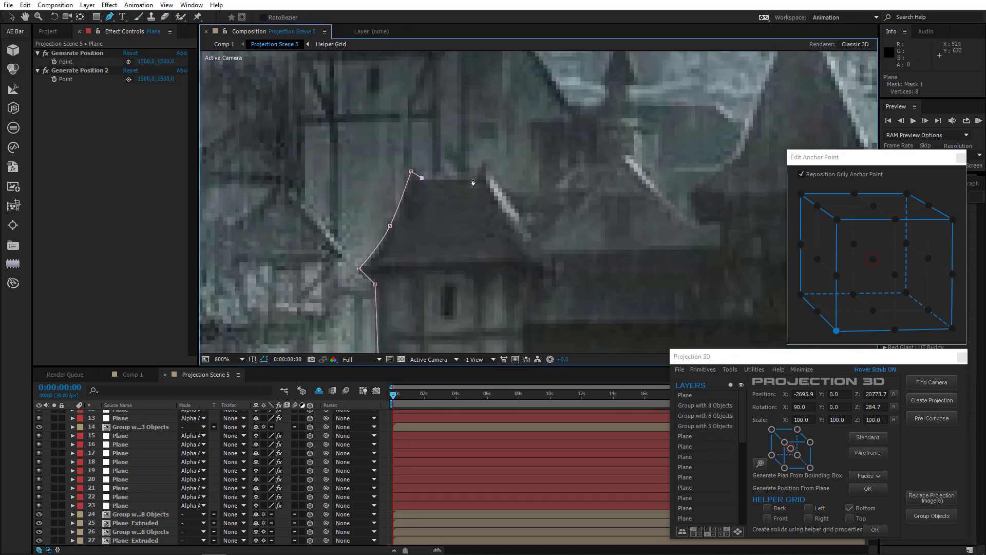
pyautogui.click(484, 167)
pyautogui.click(534, 238)
pyautogui.scroll(-2, 534, 237)
pyautogui.hscroll(2, 528, 242)
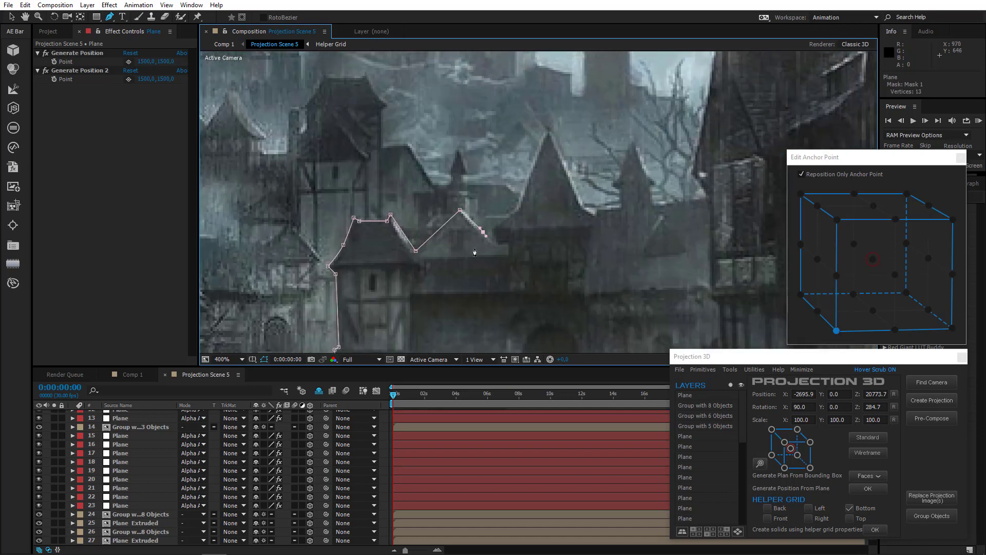
# Extend the gate wall mask outline over the large pointed spire and the smaller spire beside it
pyautogui.scroll(-2, 541, 242)
pyautogui.scroll(2, 521, 248)
pyautogui.click(552, 188)
pyautogui.click(554, 175)
pyautogui.click(543, 176)
pyautogui.click(537, 161)
pyautogui.moveTo(563, 149); pyautogui.dragTo(490, 223)
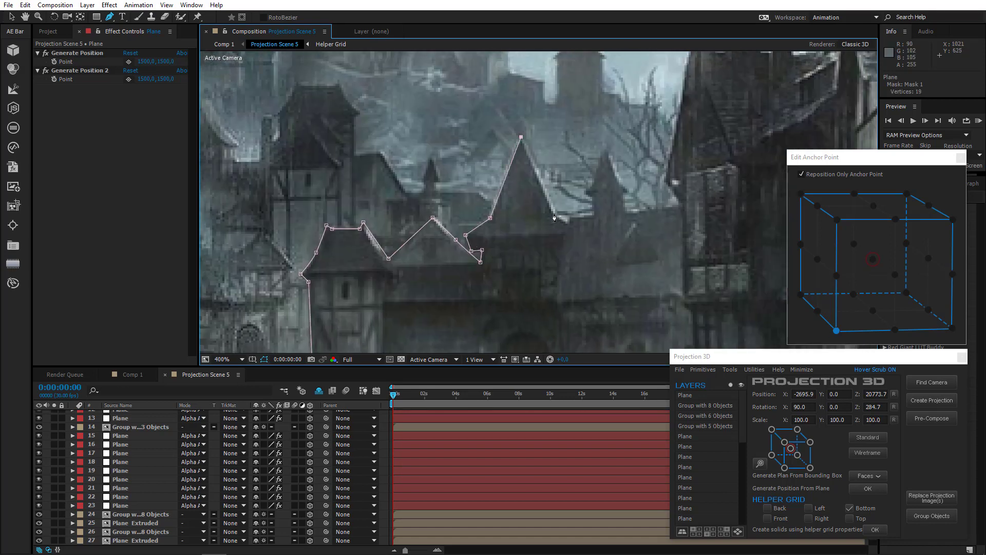
pyautogui.click(622, 186)
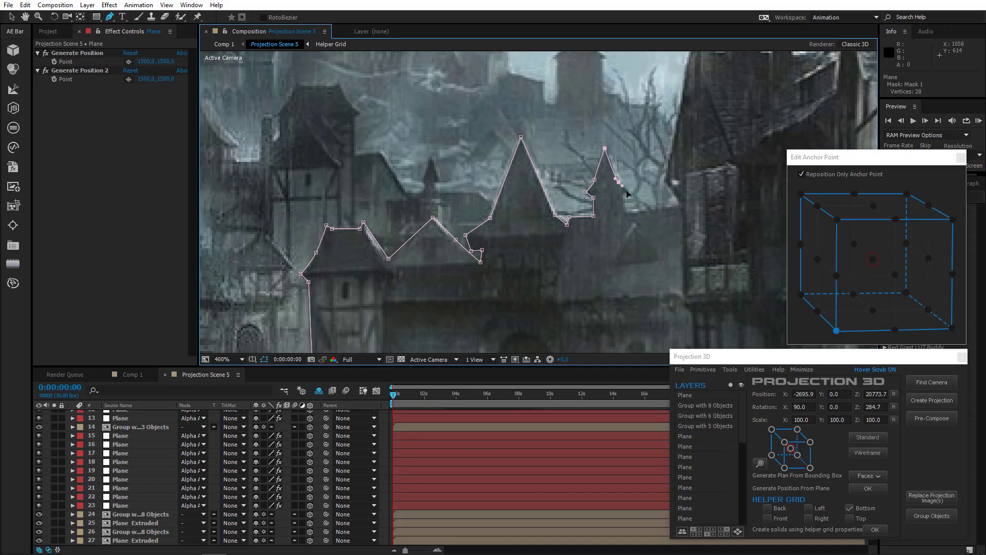
# Run the gate wall mask down beside the wagon wheel, close it along the wall's base and lower its bottom-left vertex slightly
pyautogui.click(625, 215)
pyautogui.click(715, 199)
pyautogui.moveTo(712, 328); pyautogui.dragTo(553, 207)
pyautogui.click(566, 252)
pyautogui.moveTo(570, 319); pyautogui.dragTo(737, 273)
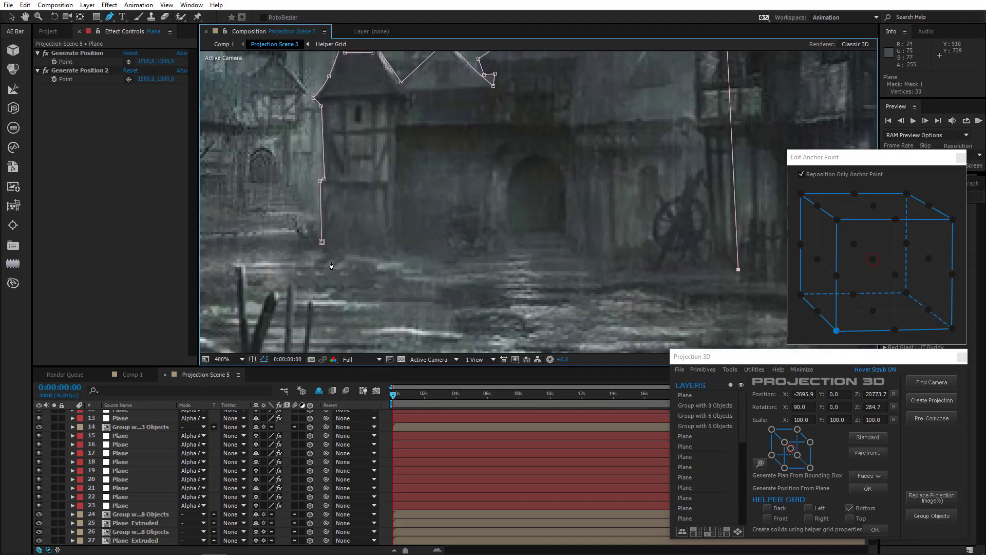
pyautogui.click(322, 242)
pyautogui.moveTo(321, 242); pyautogui.dragTo(321, 253)
pyautogui.press(',')
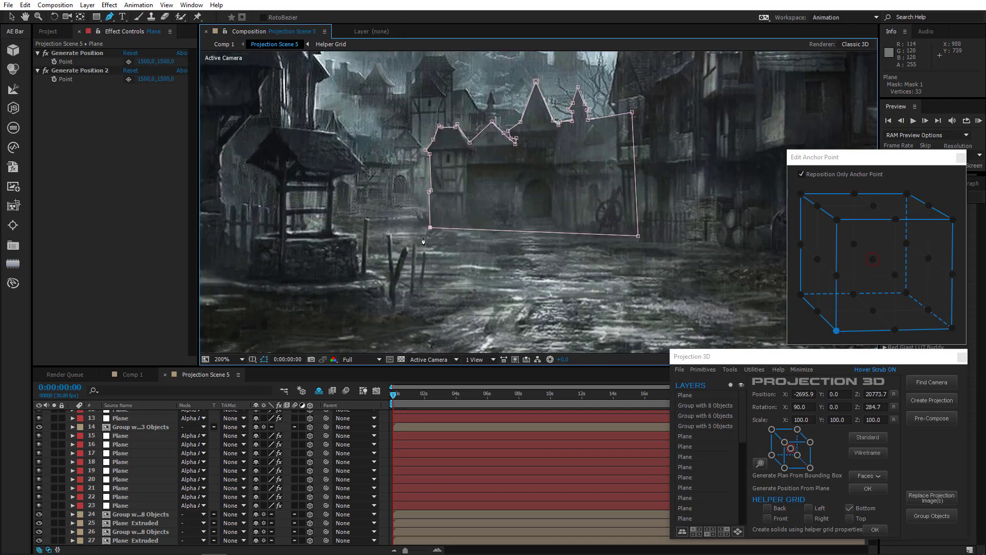
# Fit the whole composition in view, check the masked gate wall in Comp 1 and return to Projection Scene 5
pyautogui.moveTo(423, 241); pyautogui.dragTo(317, 291)
pyautogui.scroll(-1, 391, 271)
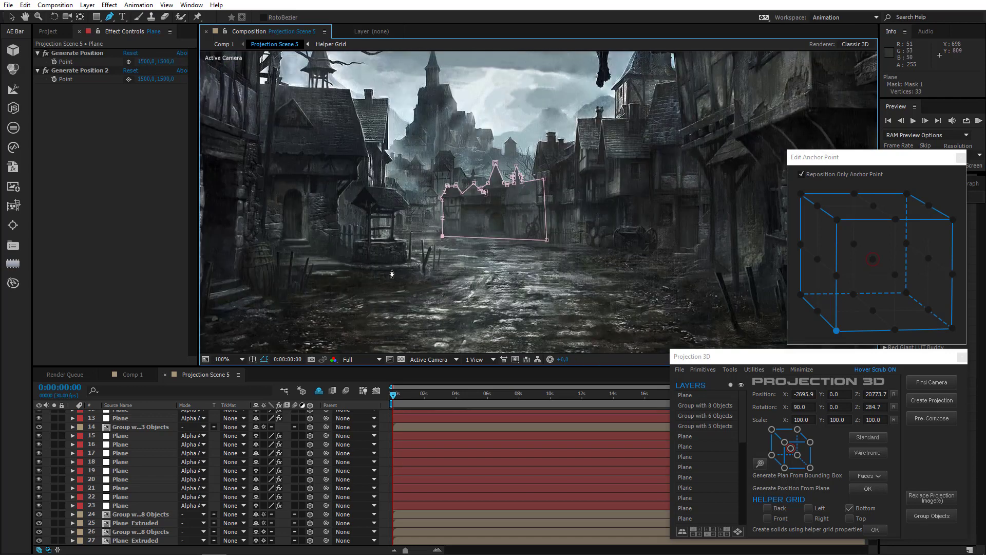
pyautogui.moveTo(554, 260); pyautogui.dragTo(519, 257)
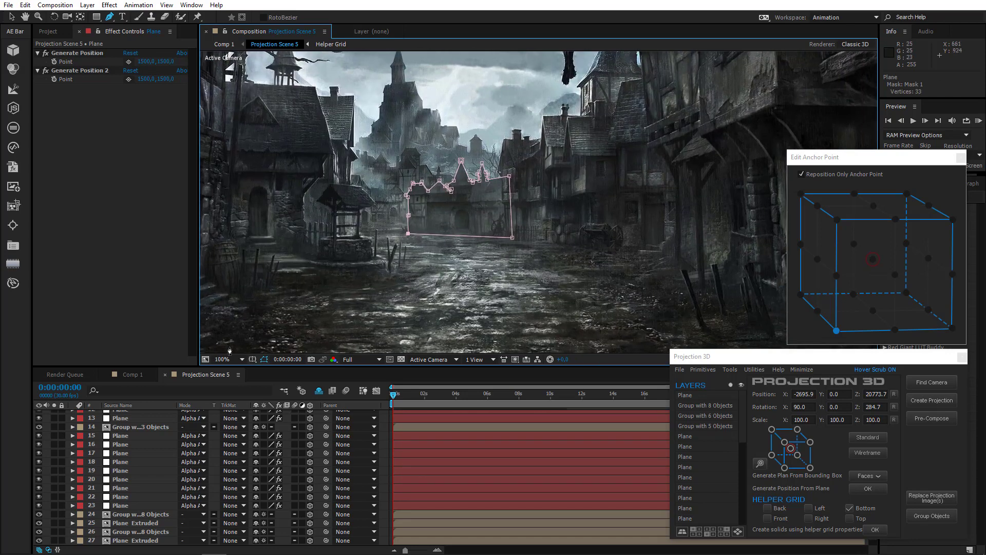
pyautogui.click(242, 359)
pyautogui.click(236, 376)
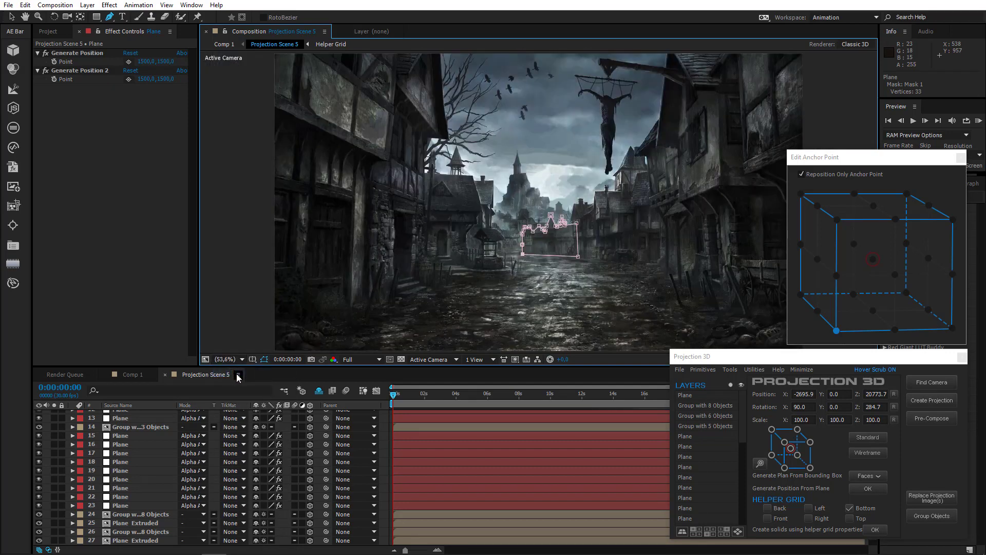
pyautogui.click(138, 374)
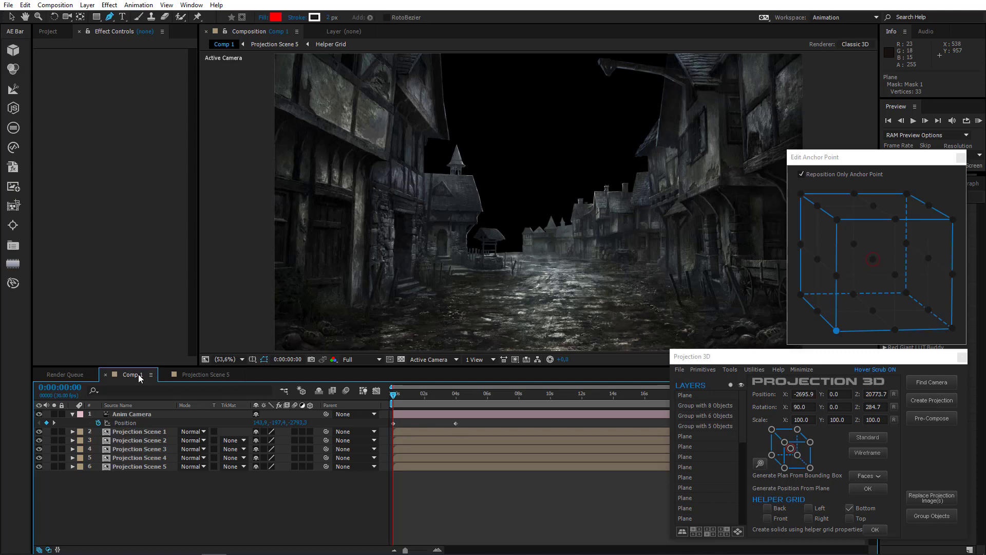
pyautogui.click(199, 378)
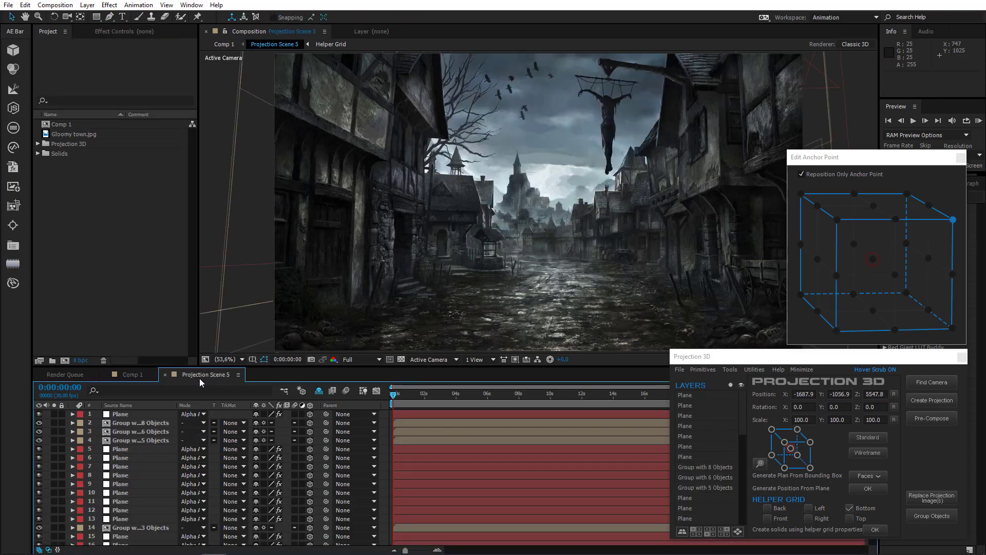
# Move the Bottom layer's first Generate Position point to the ground behind the well and generate a plane from it
pyautogui.click(115, 466)
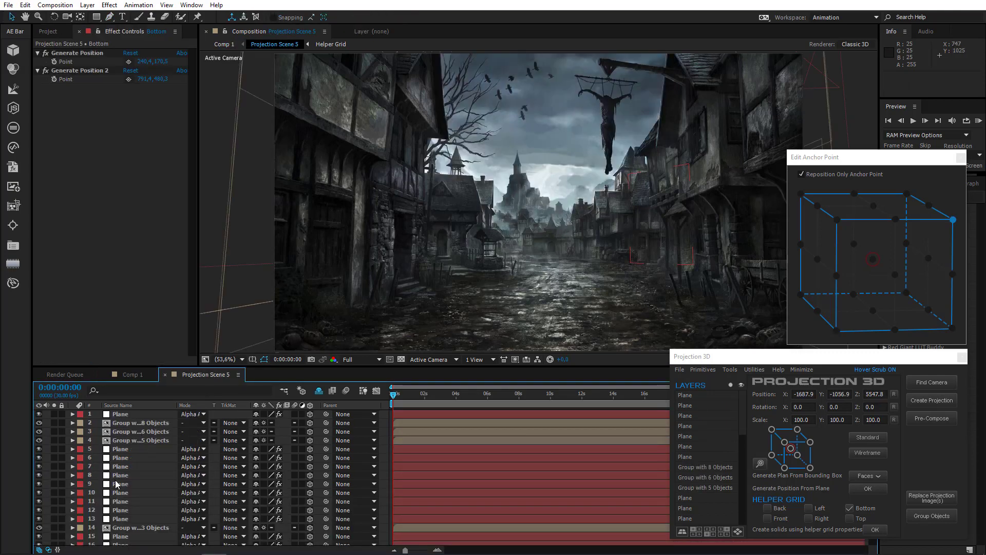
pyautogui.scroll(-5, 115, 480)
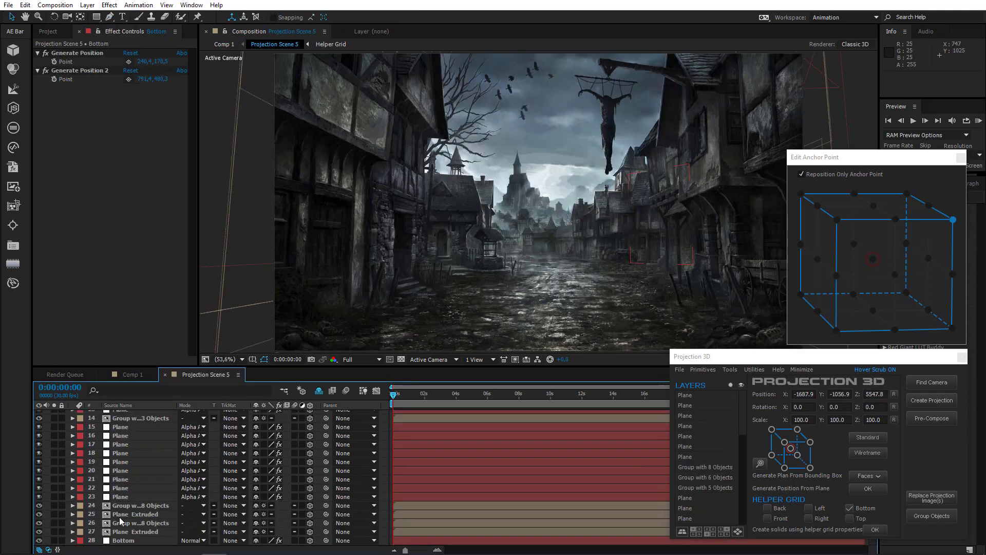
pyautogui.click(127, 544)
pyautogui.scroll(3, 461, 306)
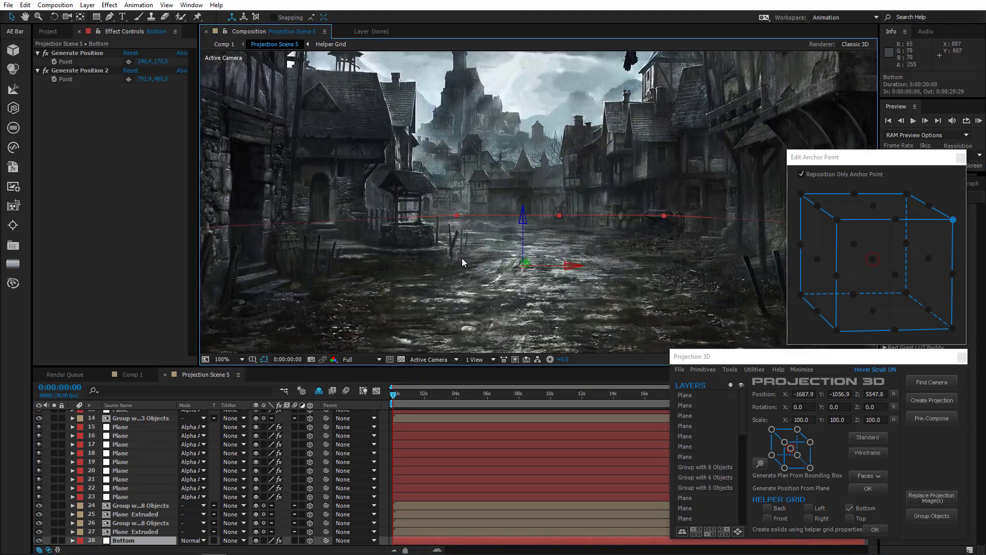
pyautogui.scroll(3, 398, 263)
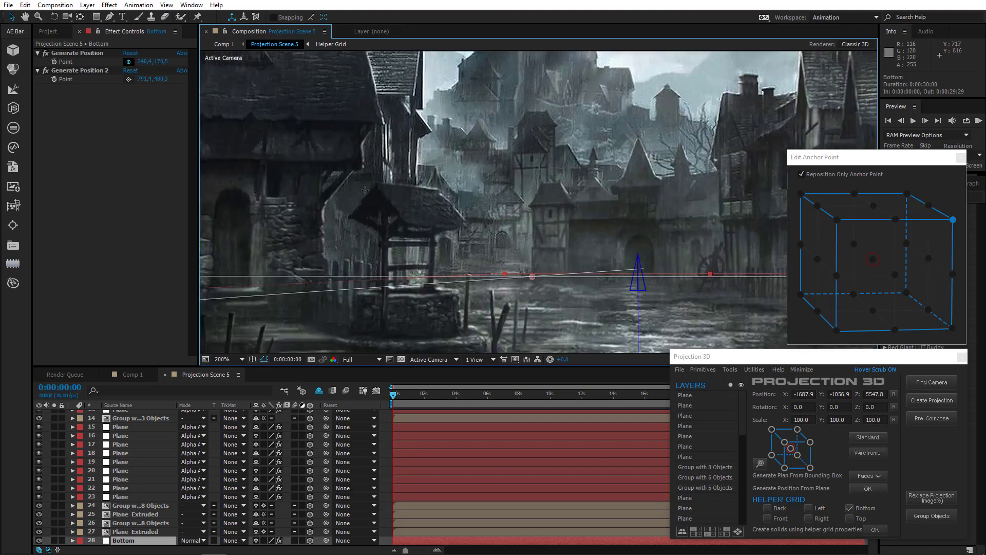
pyautogui.moveTo(417, 296)
pyautogui.mouseDown()
pyautogui.moveTo(414, 282)
pyautogui.moveTo(411, 299)
pyautogui.mouseUp()
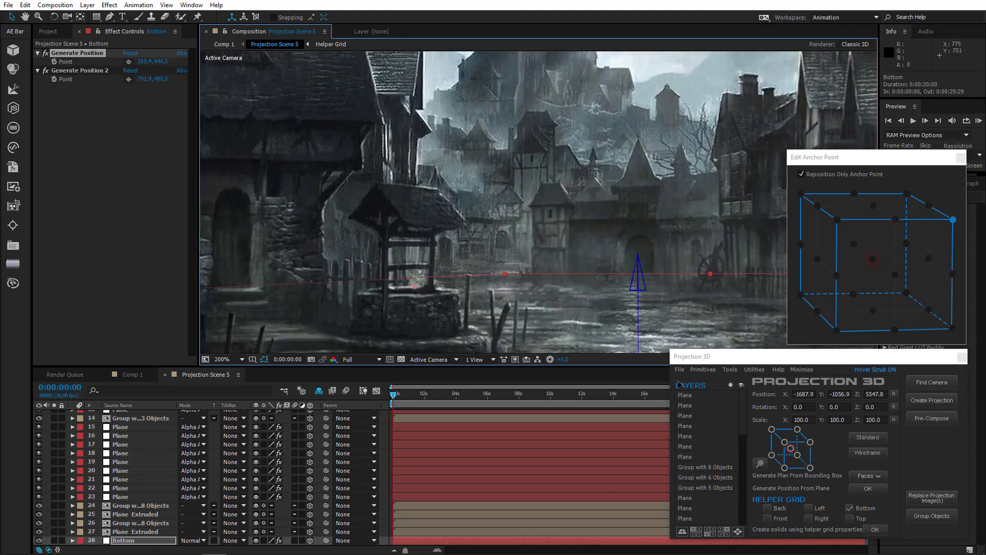
pyautogui.click(730, 370)
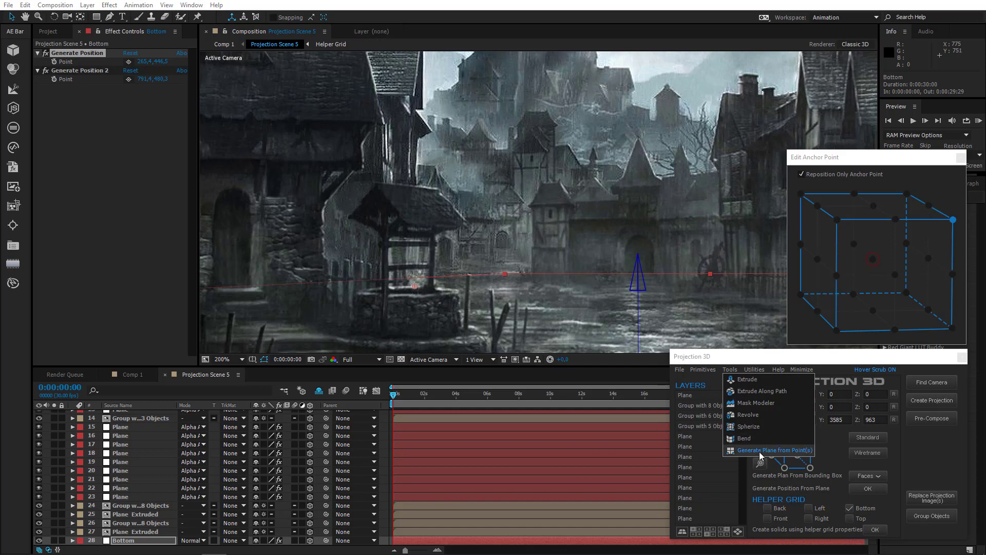
pyautogui.click(760, 450)
# Anchor the new plane at its lower-right front corner and rotate it to an orientation of about 180°, 272.5°, 180°
pyautogui.click(947, 221)
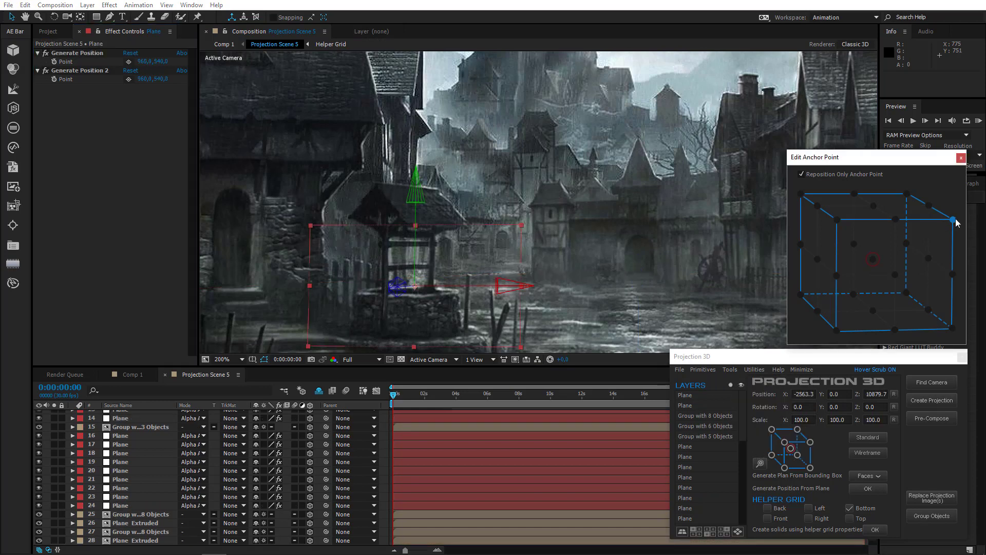
pyautogui.click(953, 328)
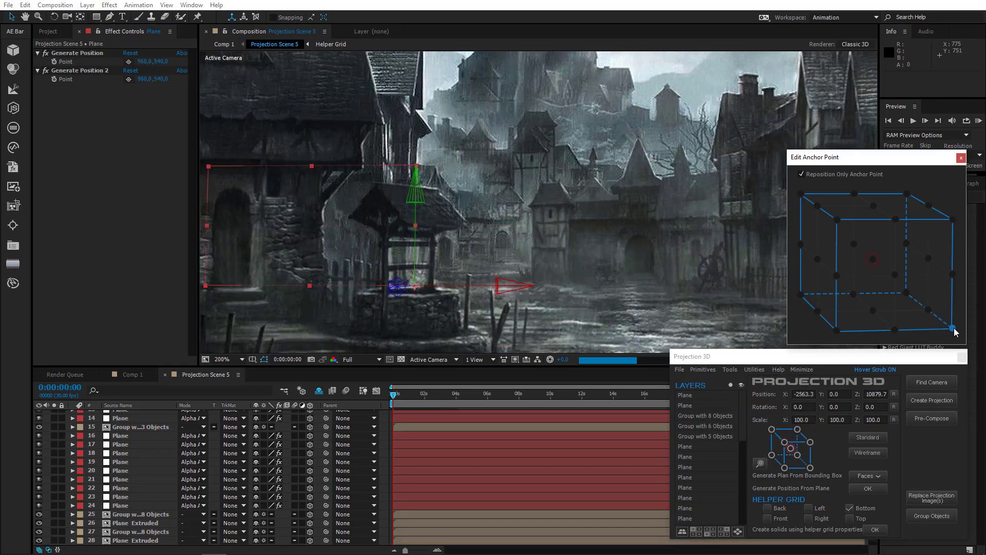
pyautogui.click(54, 17)
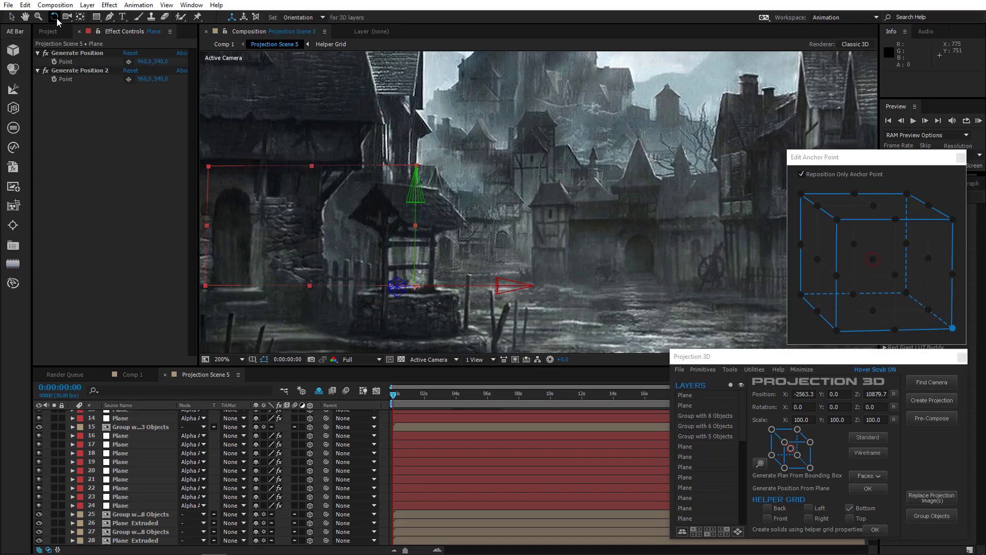
pyautogui.moveTo(398, 208); pyautogui.dragTo(228, 215)
pyautogui.moveTo(466, 192); pyautogui.dragTo(512, 192)
pyautogui.press('v')
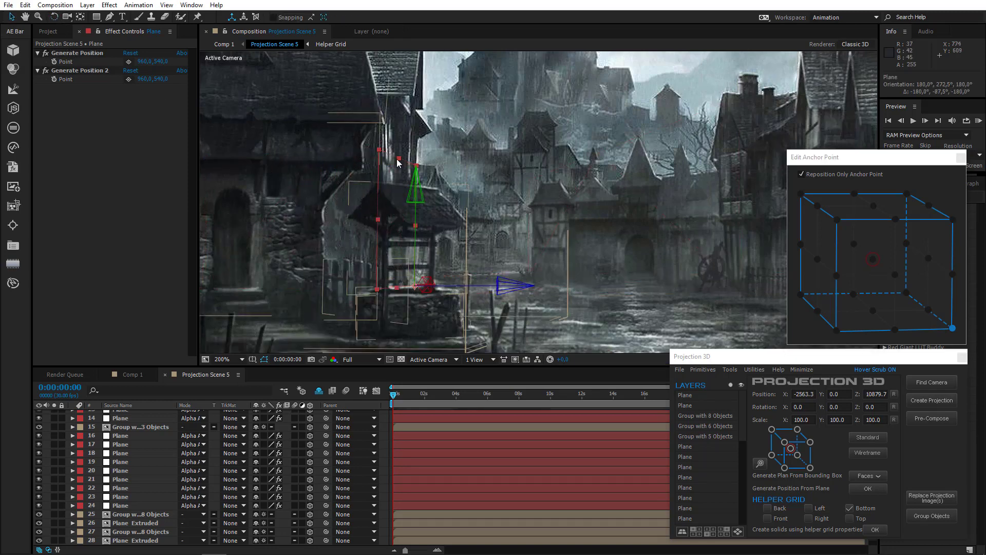
# Scale the plane behind the well to about 182% in X and 167% in Y and shift it along the house wall's base
pyautogui.moveTo(400, 159); pyautogui.dragTo(415, 96)
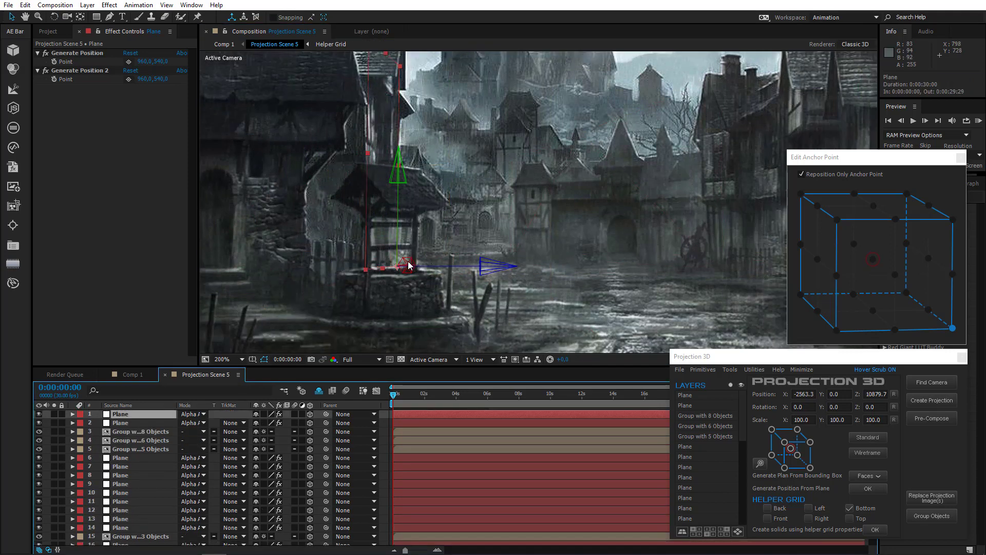
pyautogui.moveTo(409, 265)
pyautogui.mouseDown()
pyautogui.moveTo(458, 266)
pyautogui.moveTo(422, 266)
pyautogui.mouseUp()
pyautogui.moveTo(355, 201); pyautogui.dragTo(375, 235)
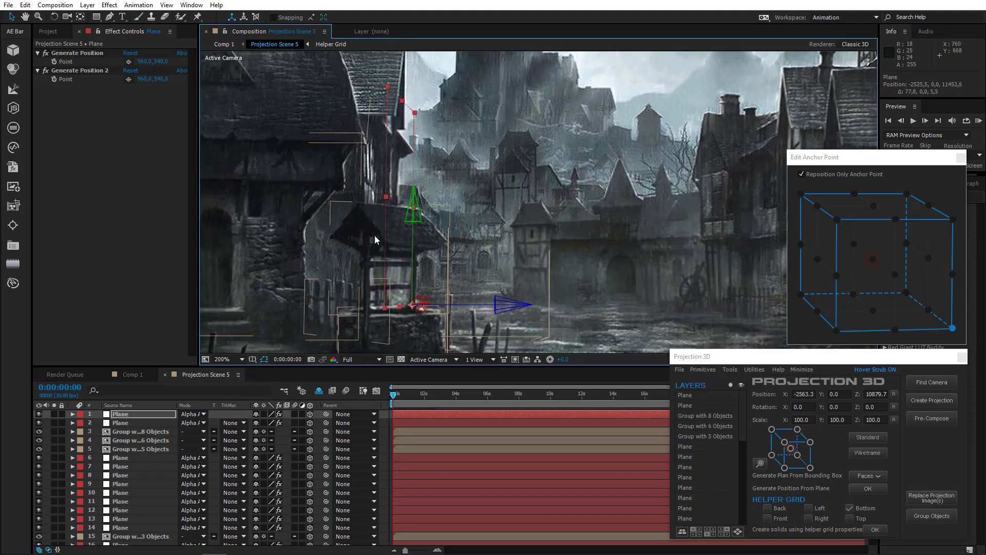
pyautogui.moveTo(386, 199); pyautogui.dragTo(356, 192)
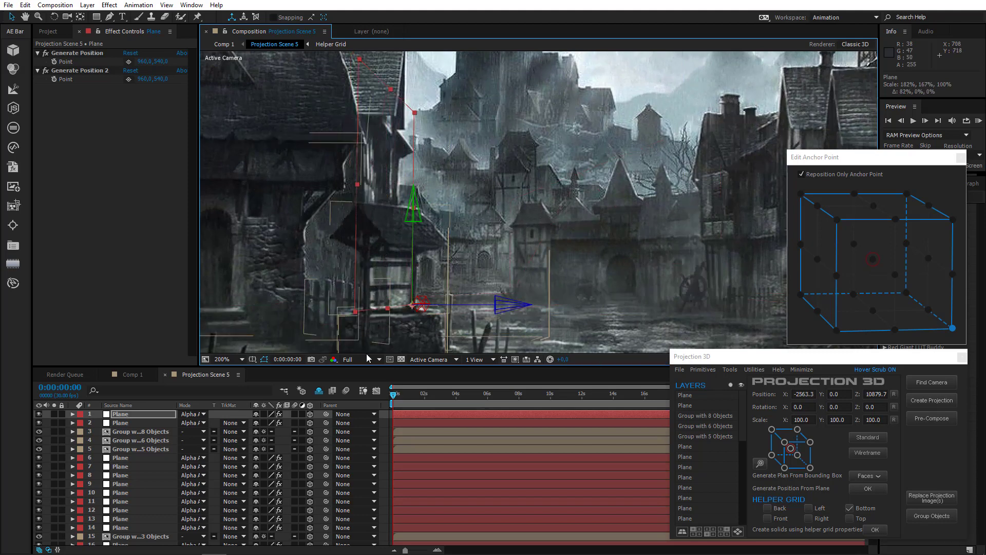
pyautogui.moveTo(413, 232); pyautogui.dragTo(417, 243)
# Inspect the house wall plane's placement in Custom View 1, then return to the Active Camera view
pyautogui.click(426, 360)
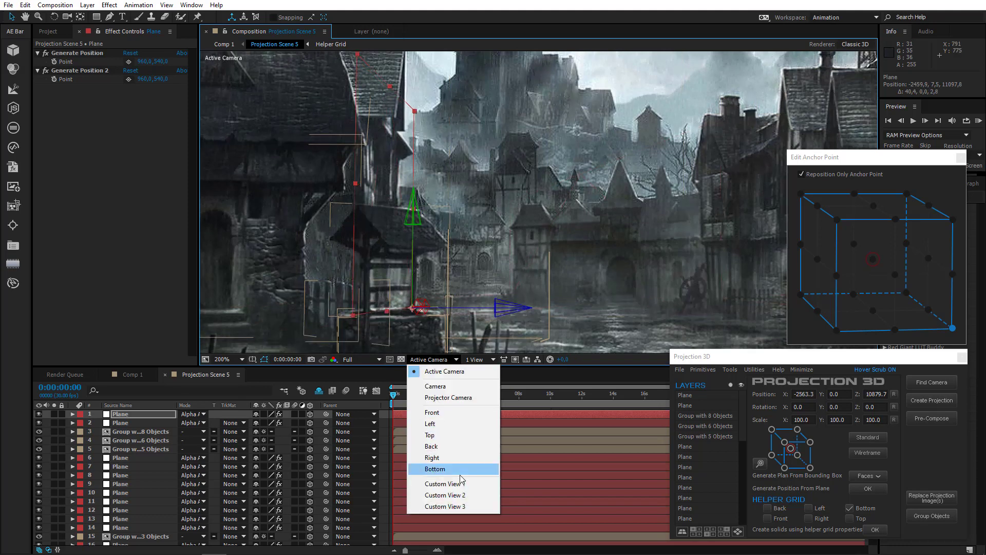
pyautogui.click(461, 478)
pyautogui.scroll(-2, 438, 218)
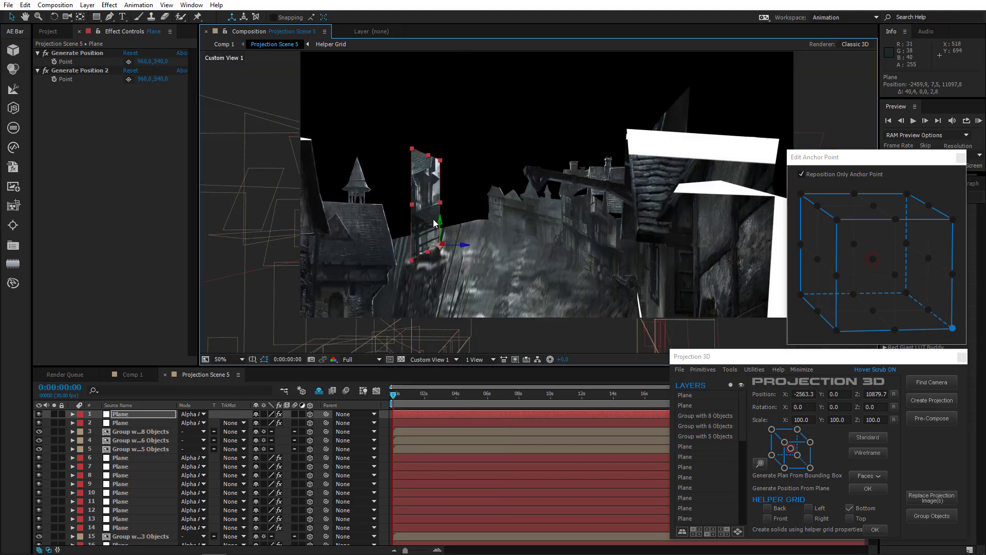
pyautogui.scroll(-1, 434, 223)
pyautogui.scroll(1, 434, 223)
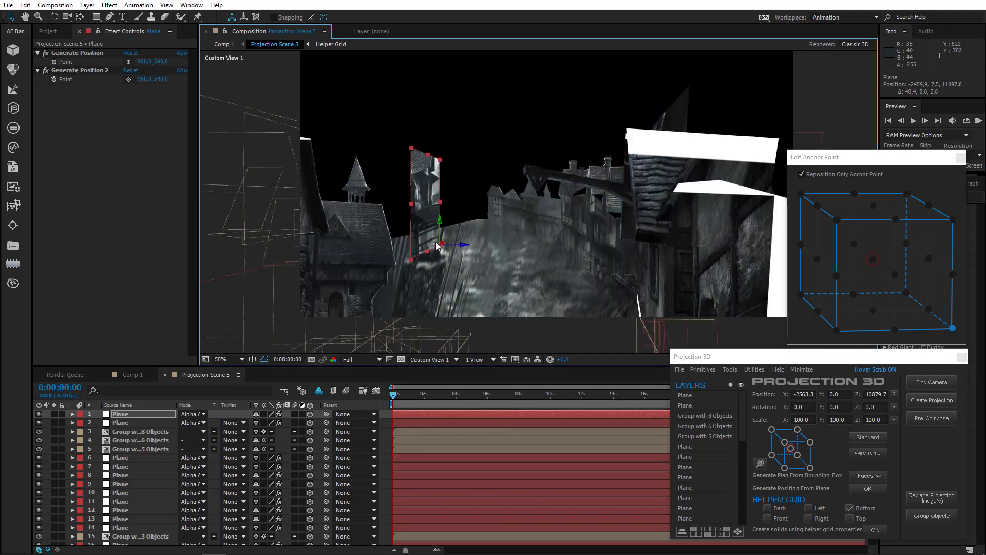
pyautogui.click(432, 358)
pyautogui.click(435, 373)
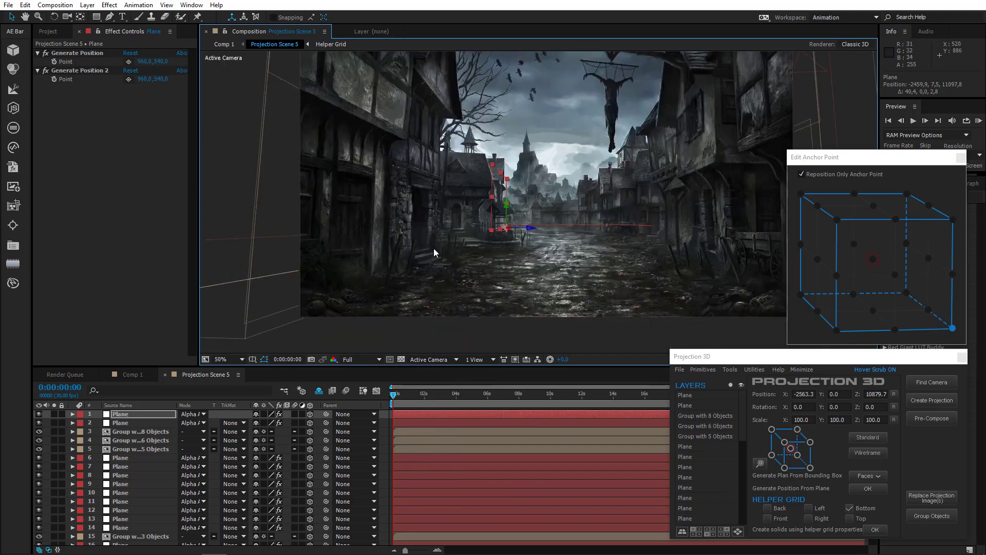
# Trace a Pen mask on the new plane up the house wall's right edge behind the well and around its overhanging roof edge
pyautogui.scroll(2, 433, 248)
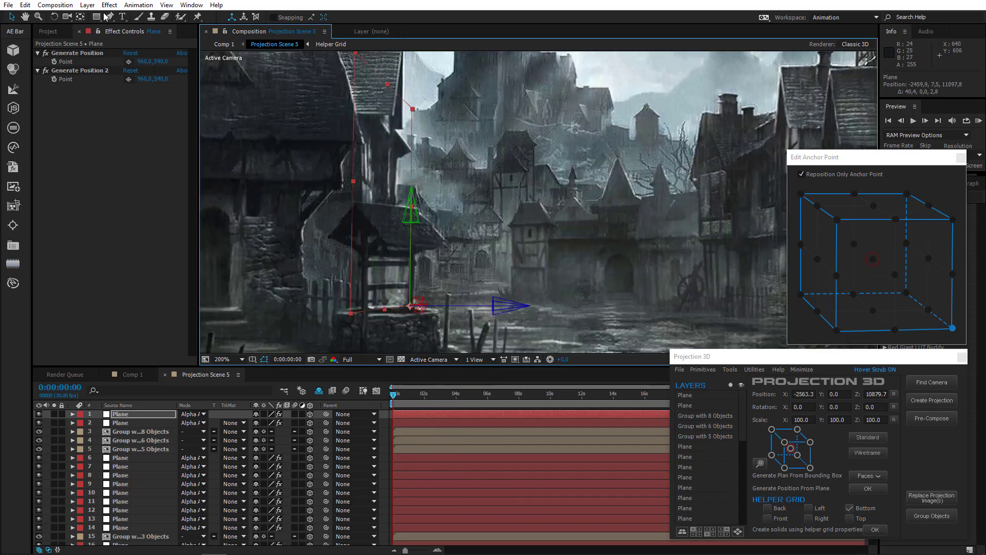
pyautogui.click(108, 16)
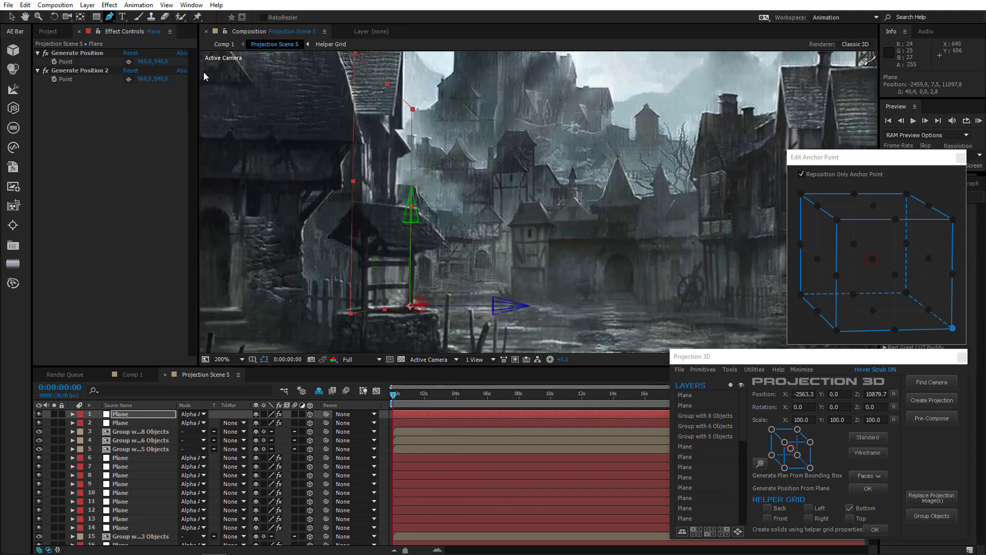
pyautogui.click(388, 306)
pyautogui.click(389, 218)
pyautogui.click(397, 206)
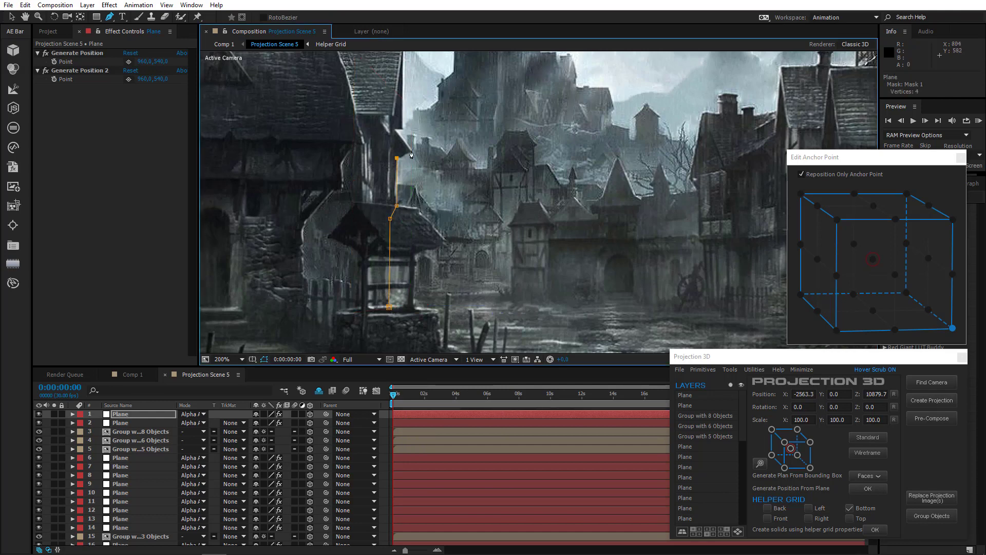
pyautogui.click(411, 150)
pyautogui.click(394, 130)
pyautogui.moveTo(395, 132); pyautogui.dragTo(393, 166)
pyautogui.hotkey('ctrl', 'z')
pyautogui.click(369, 144)
pyautogui.click(361, 142)
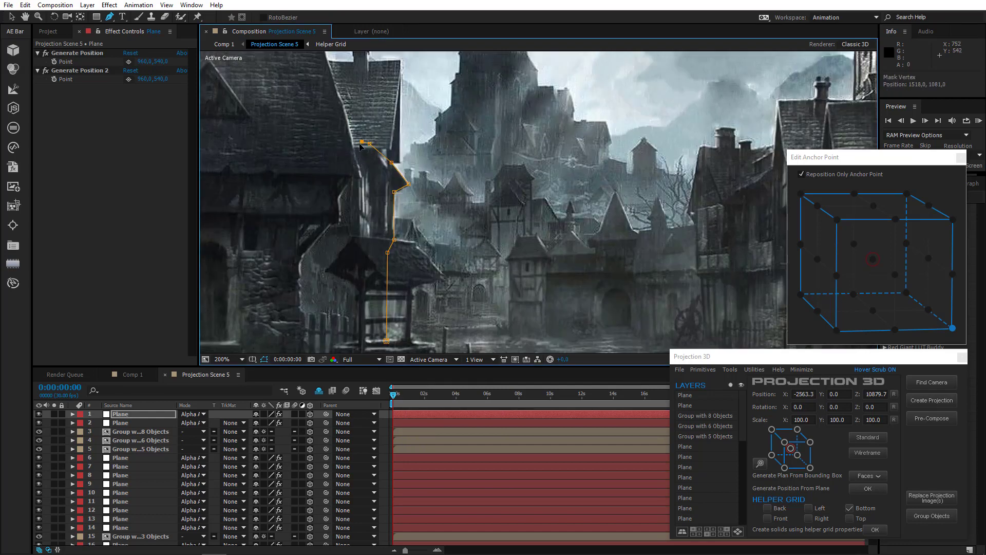
# Bring the house wall mask down its left side and close it along the base at the well
pyautogui.click(359, 351)
pyautogui.scroll(-1, 361, 353)
pyautogui.click(358, 349)
pyautogui.click(385, 342)
pyautogui.click(386, 326)
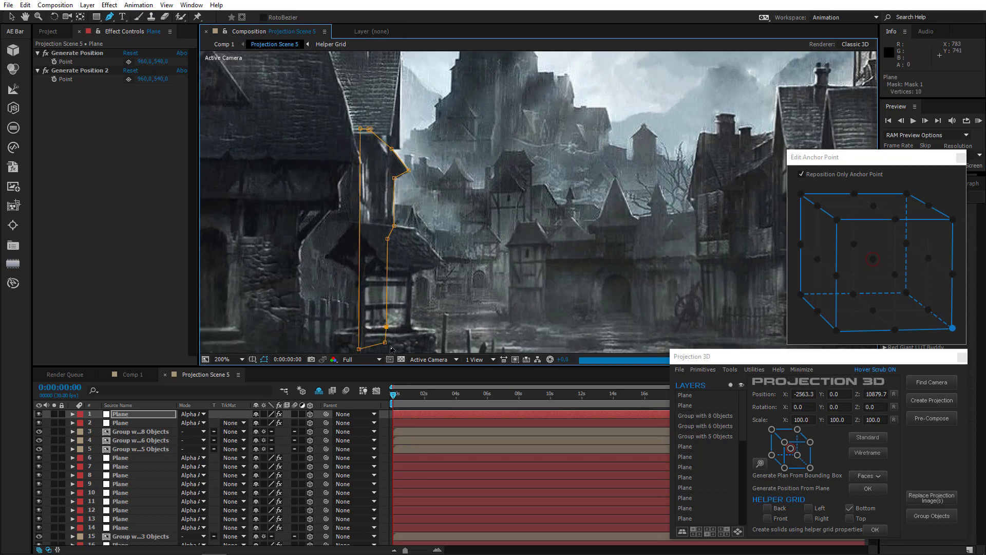
# Pull the top vertex of the house wall mask out to the lower right corner of the roof
pyautogui.moveTo(358, 217); pyautogui.dragTo(351, 283)
pyautogui.hotkey('ctrl', 'z')
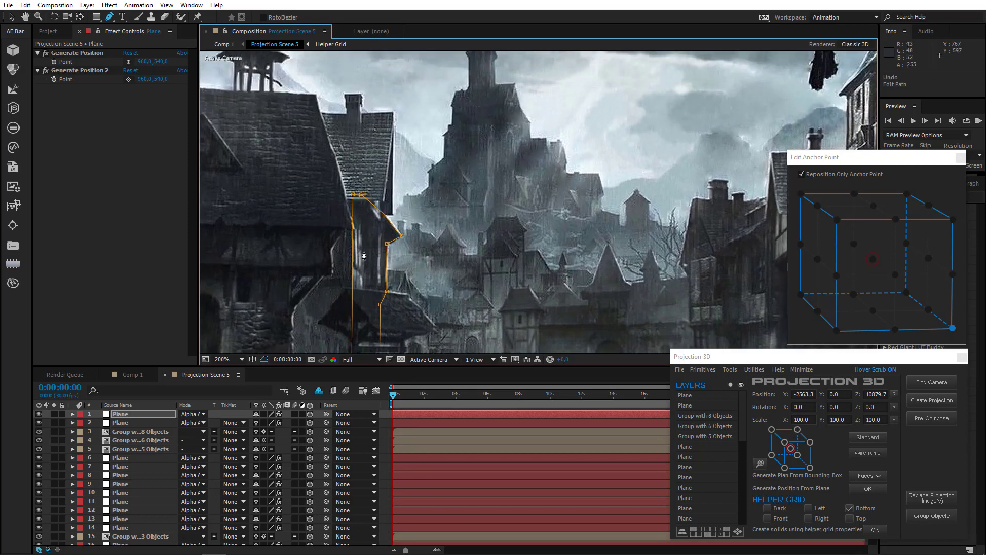
pyautogui.moveTo(362, 196); pyautogui.dragTo(383, 197)
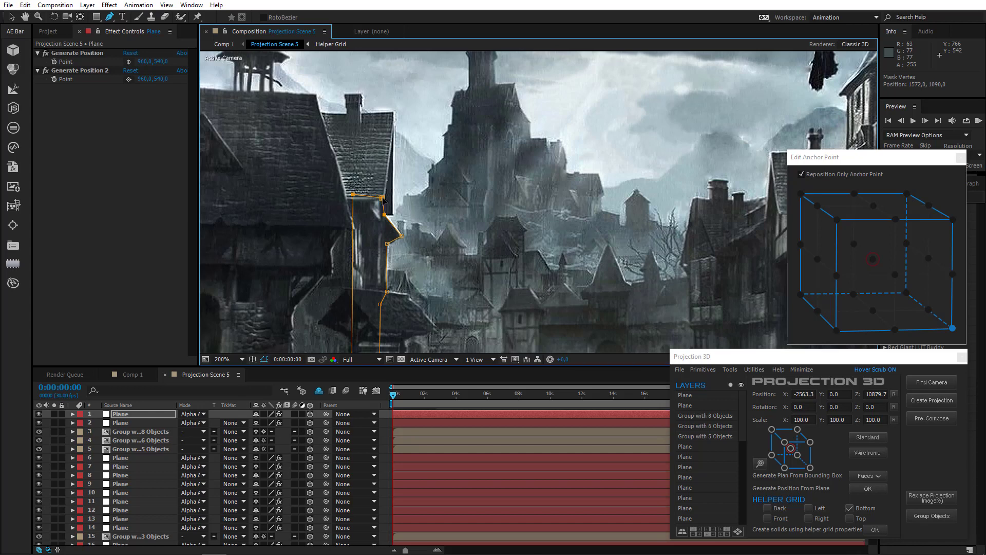
# Generate a plane from a position point at the narrow roof's upper right corner and anchor it at its front upper right corner
pyautogui.click(129, 62)
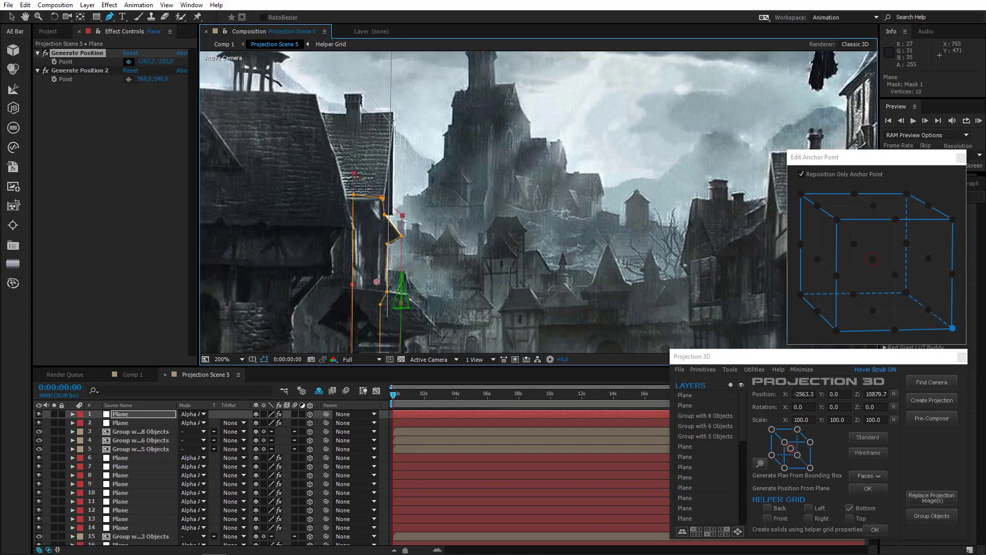
pyautogui.click(393, 114)
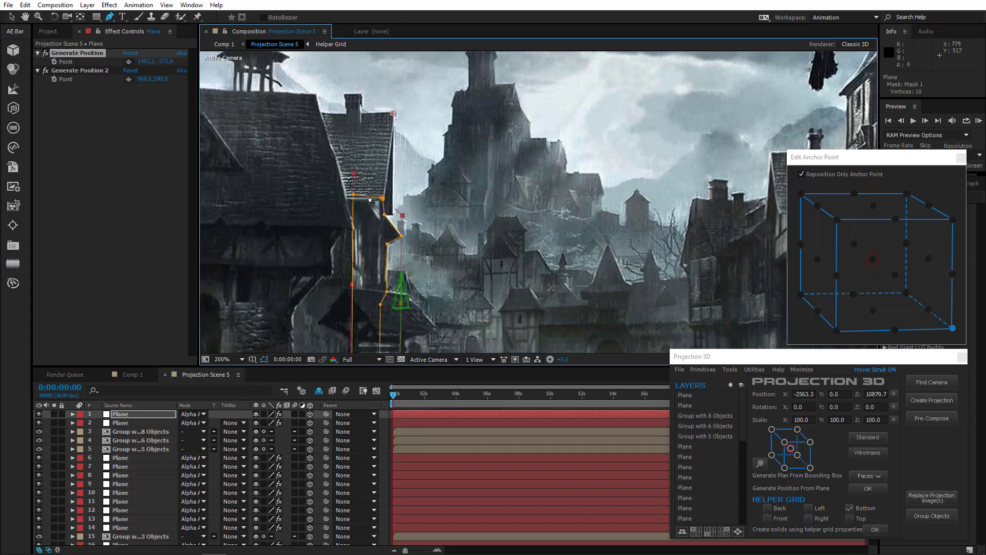
pyautogui.click(730, 370)
pyautogui.click(752, 452)
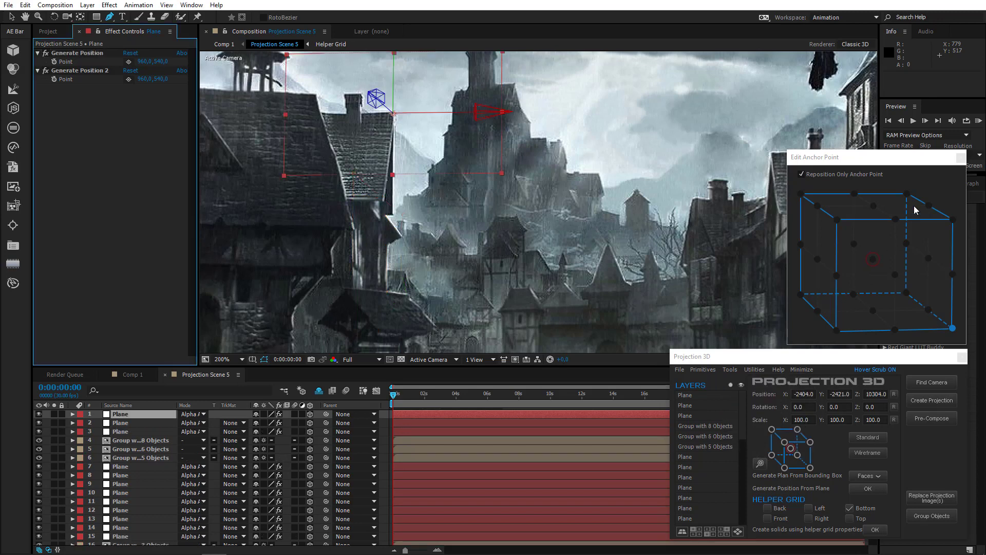
pyautogui.click(953, 221)
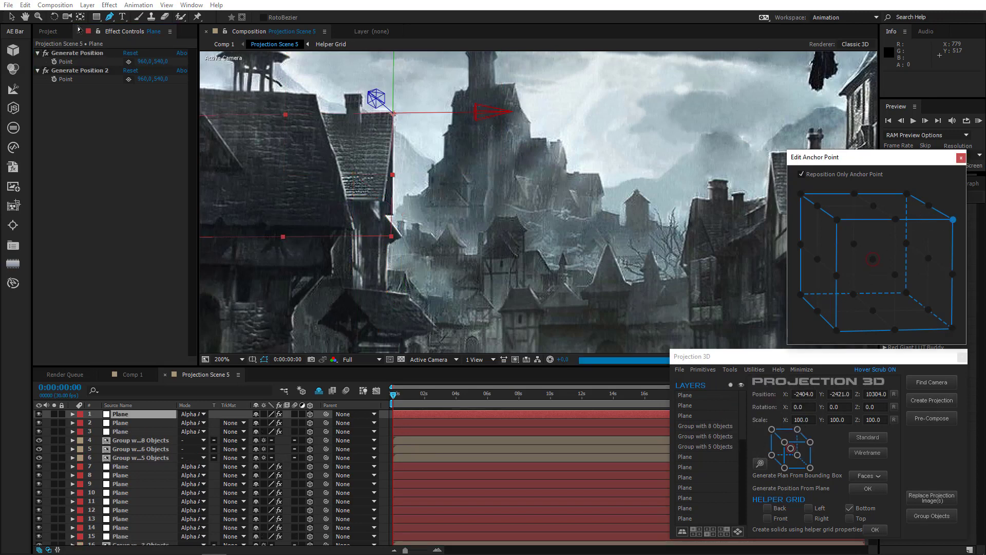
# Tilt the roof plane to an X orientation of about 329.5° and shift it about 30.5 units along X
pyautogui.click(54, 17)
pyautogui.moveTo(429, 123); pyautogui.dragTo(429, 73)
pyautogui.click(12, 17)
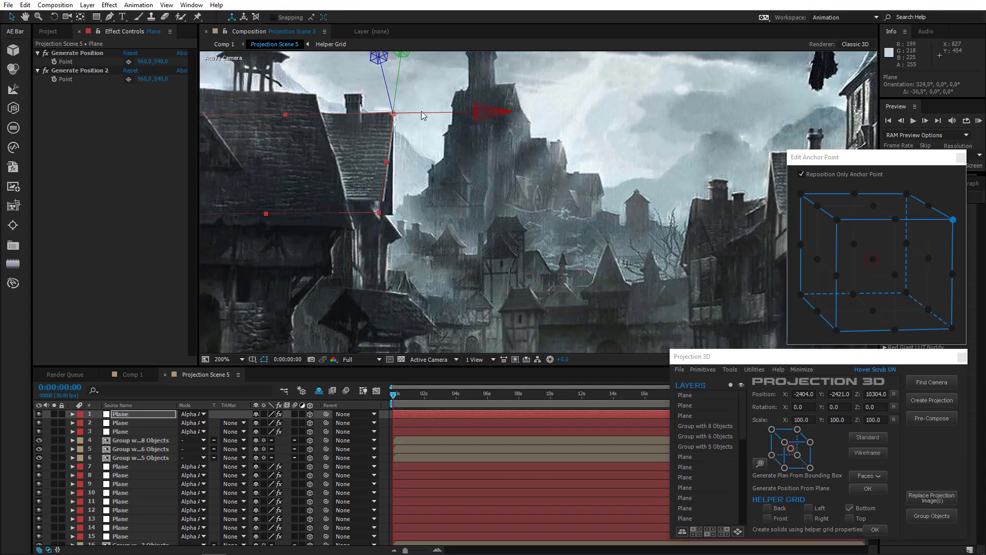
pyautogui.moveTo(422, 115); pyautogui.dragTo(457, 116)
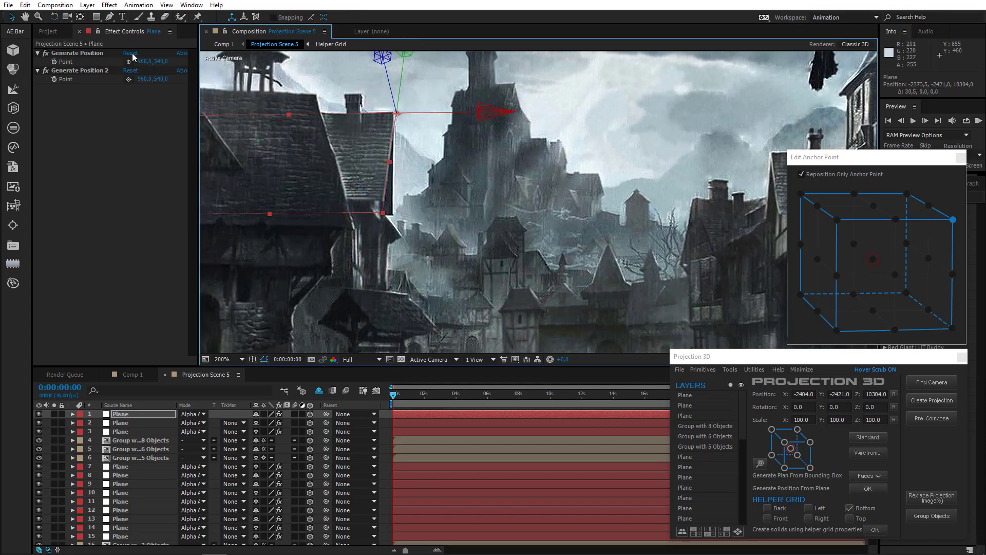
# Trace a closed Pen mask on the tilted plane around the narrow roof, extending it behind the nearer house's roof
pyautogui.click(108, 18)
pyautogui.click(383, 200)
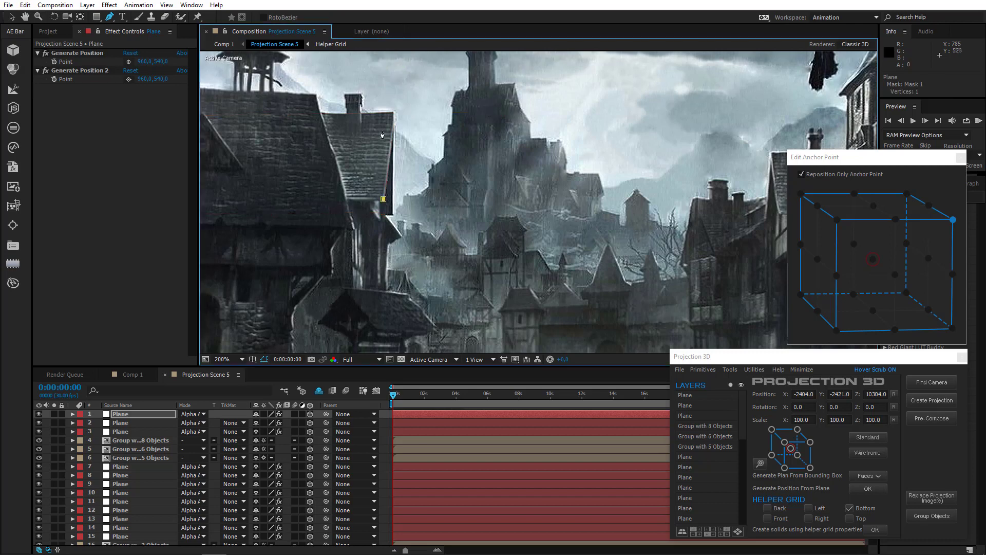
pyautogui.click(392, 138)
pyautogui.click(392, 113)
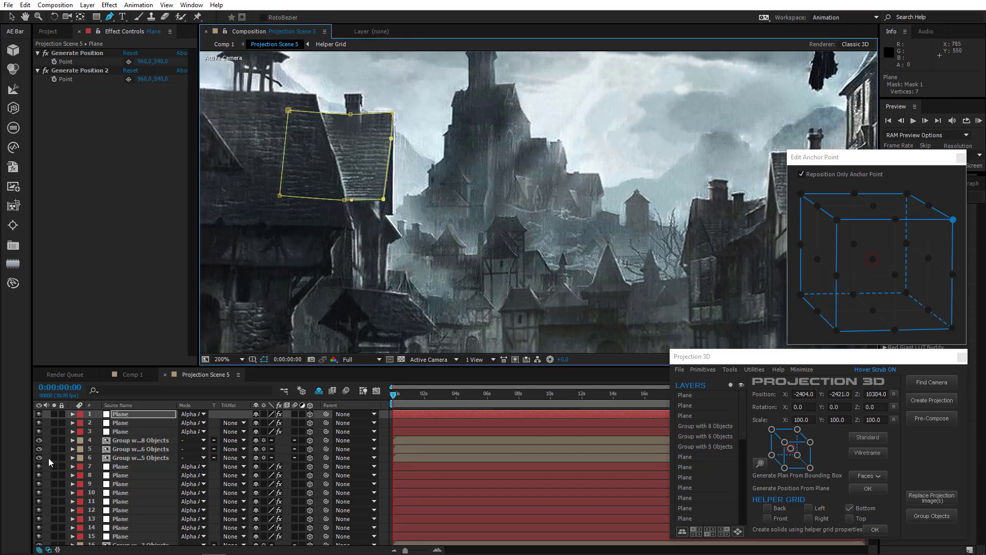
# Duplicate the masked roof plane and delete Mask 1 from the copy
pyautogui.click(127, 414)
pyautogui.hotkey('ctrl', 'd')
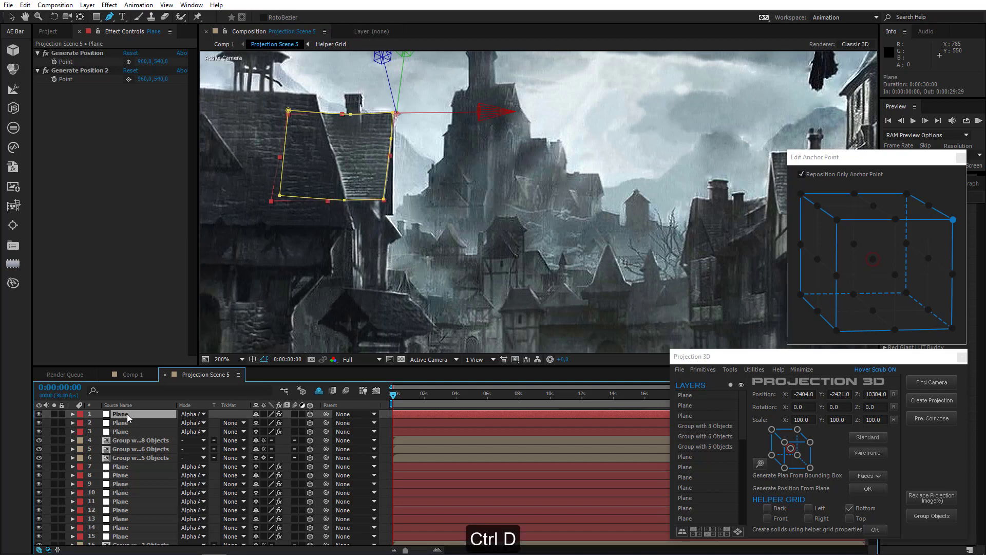
pyautogui.press('m')
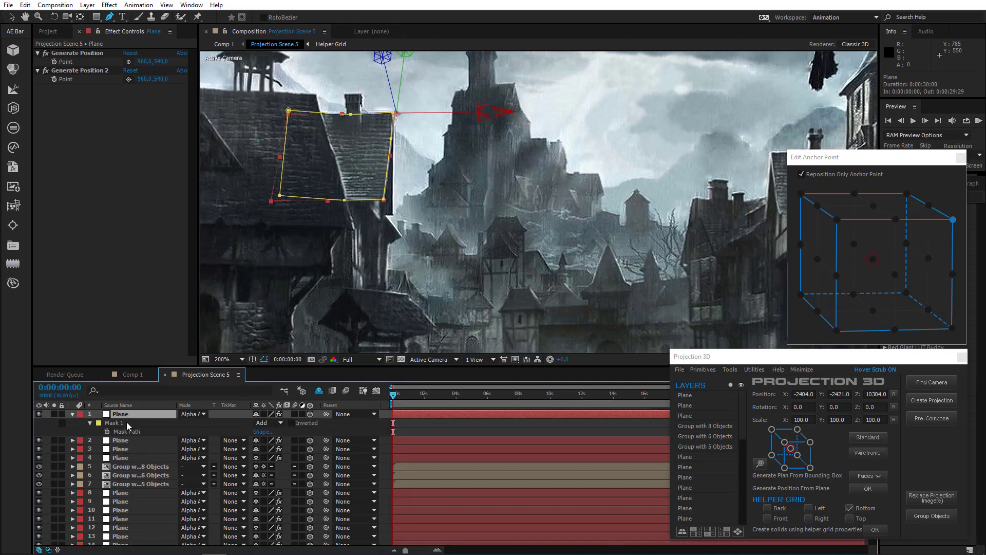
pyautogui.click(127, 423)
pyautogui.press('m')
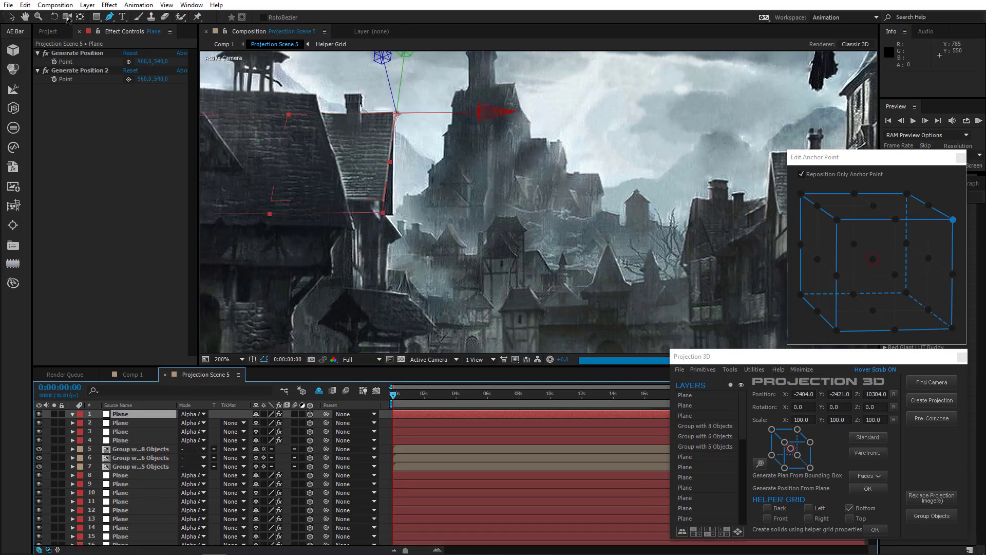
# Rotate the duplicate to an X orientation of about 16° and mask the thin gable triangle along the roof's right edge
pyautogui.press('w')
pyautogui.moveTo(421, 114); pyautogui.dragTo(416, 160)
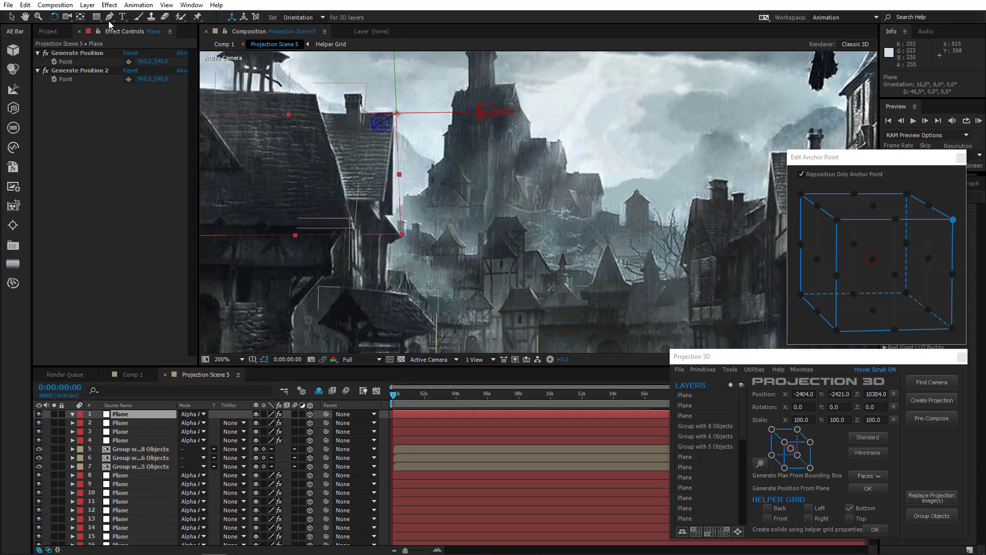
pyautogui.press('g')
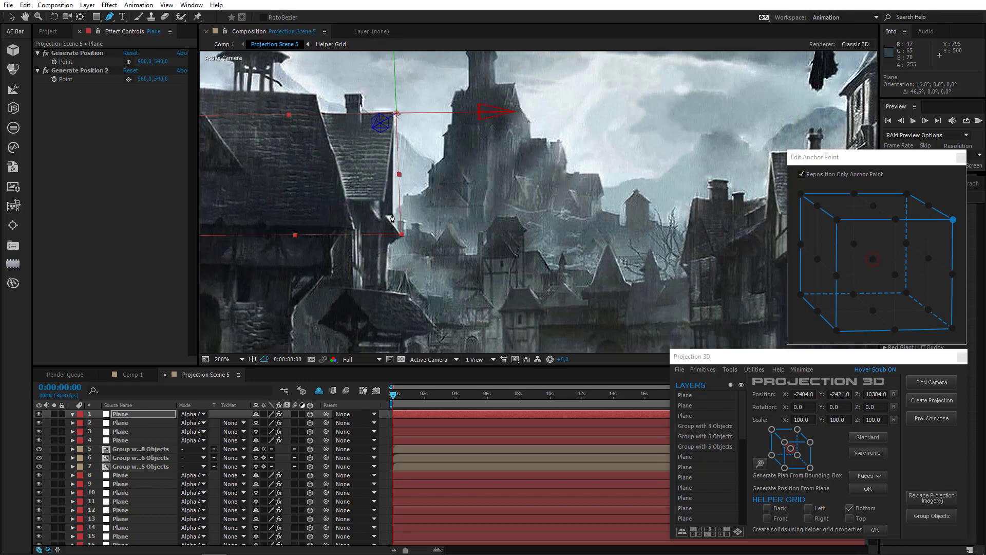
pyautogui.click(391, 214)
pyautogui.click(393, 113)
pyautogui.click(376, 216)
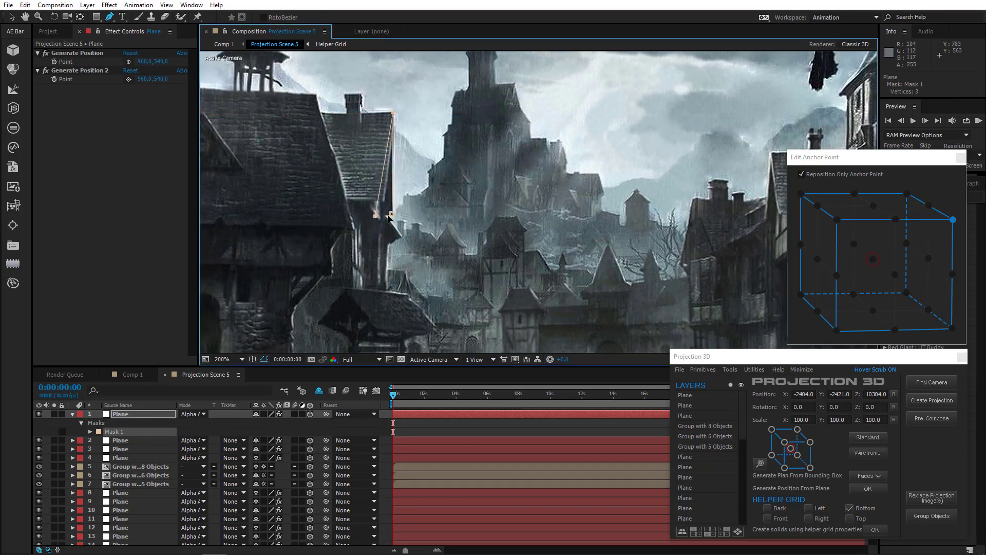
pyautogui.click(392, 213)
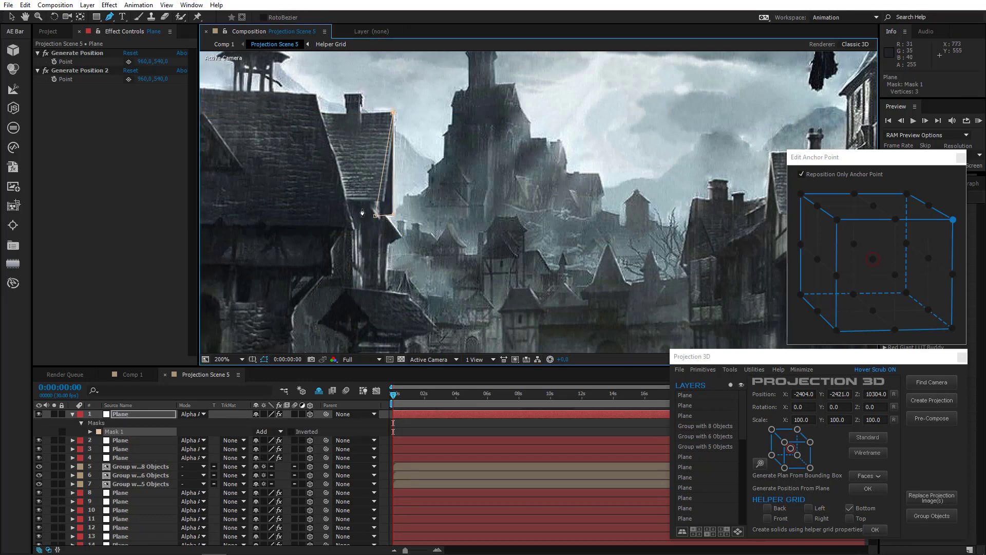
# Generate a plane from the front roof plane at the chimney's base and trace a Pen mask around the chimney
pyautogui.click(121, 442)
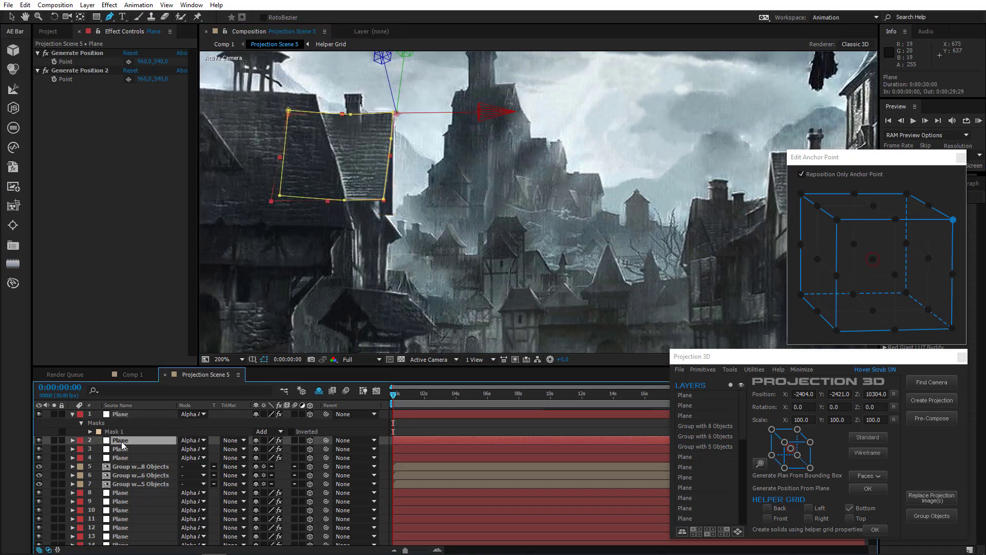
pyautogui.click(129, 62)
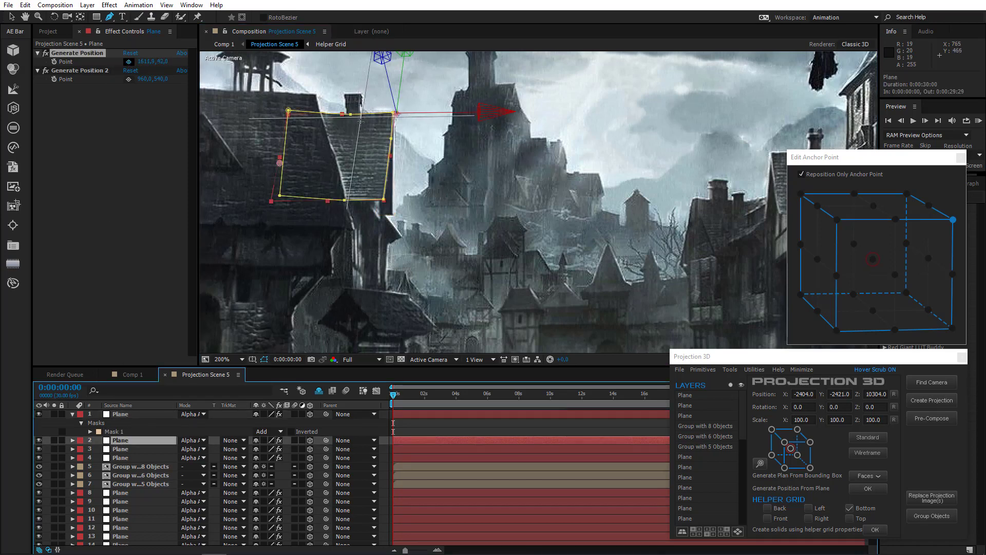
pyautogui.click(730, 370)
pyautogui.click(748, 445)
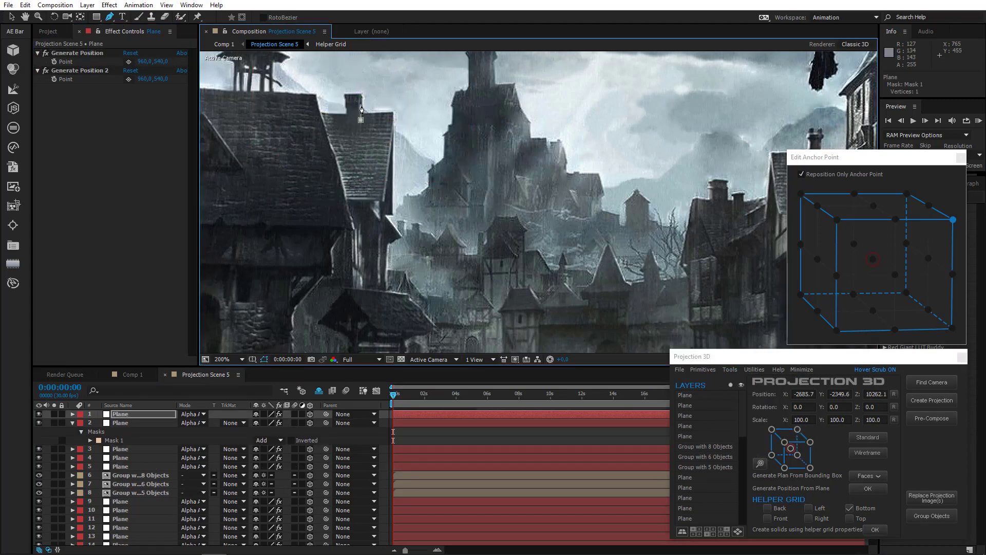
pyautogui.scroll(1, 369, 202)
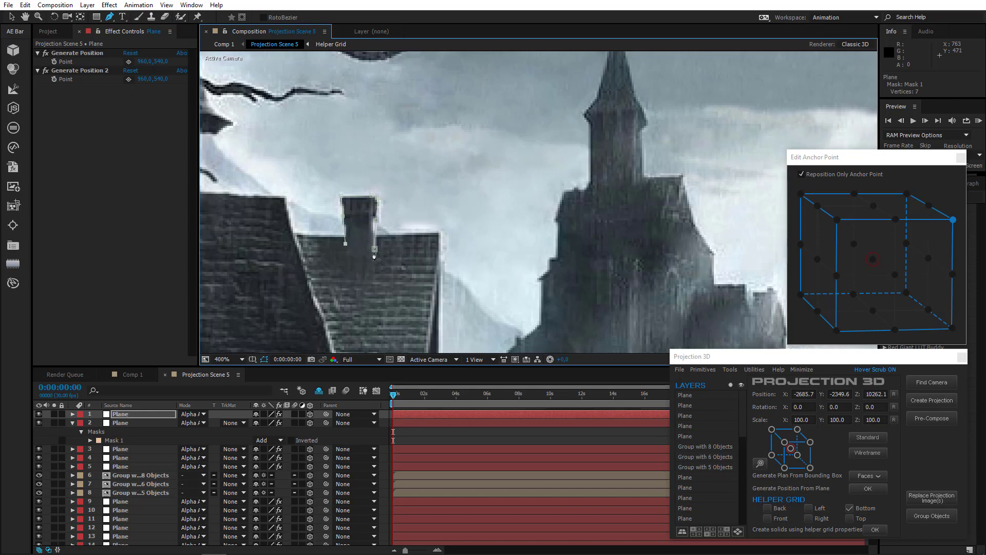
pyautogui.scroll(-3, 374, 245)
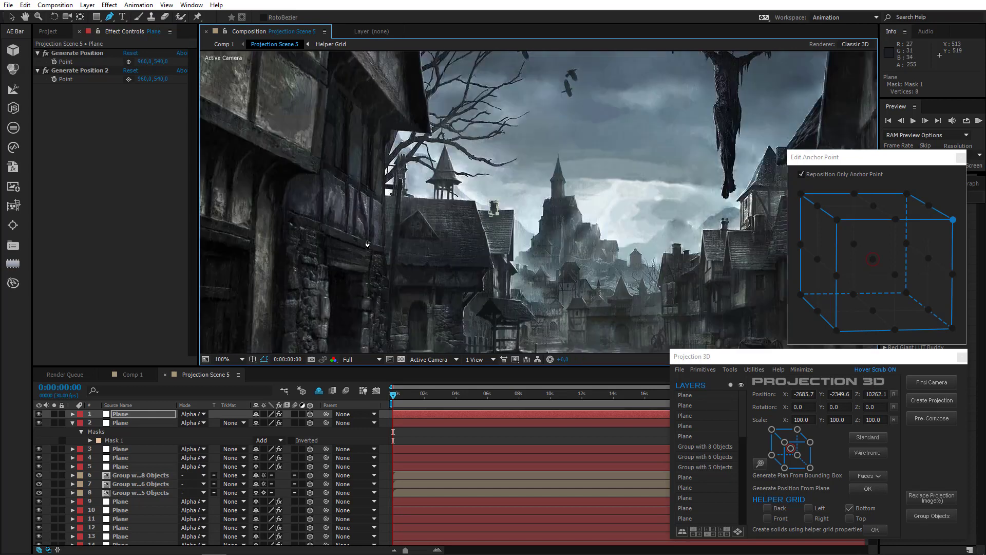
# Orbit Custom View 1 to inspect the roof, gable and chimney planes, then return to the Active Camera view
pyautogui.scroll(1, 389, 245)
pyautogui.moveTo(292, 207); pyautogui.dragTo(243, 183)
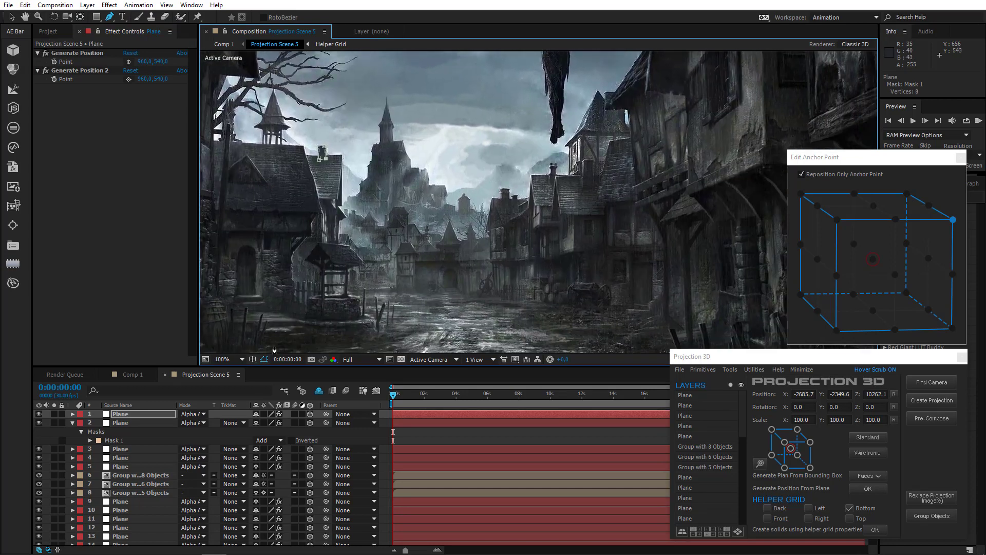
pyautogui.click(429, 359)
pyautogui.click(444, 483)
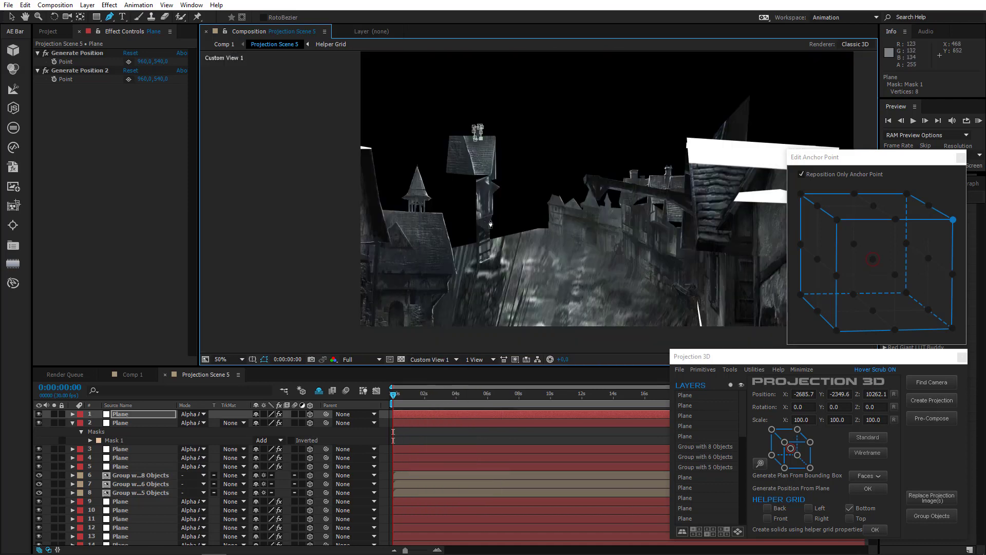
pyautogui.click(68, 18)
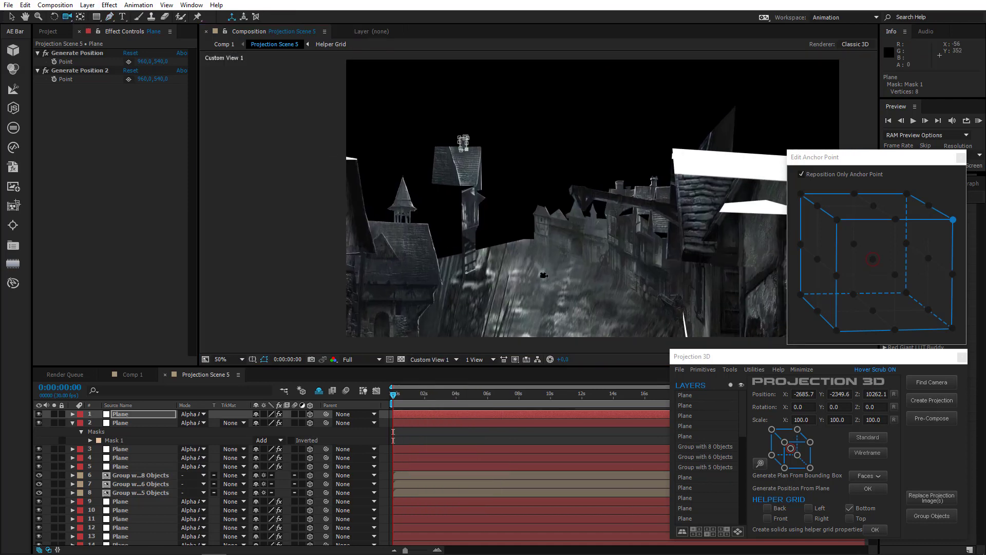
pyautogui.moveTo(545, 275); pyautogui.dragTo(473, 276)
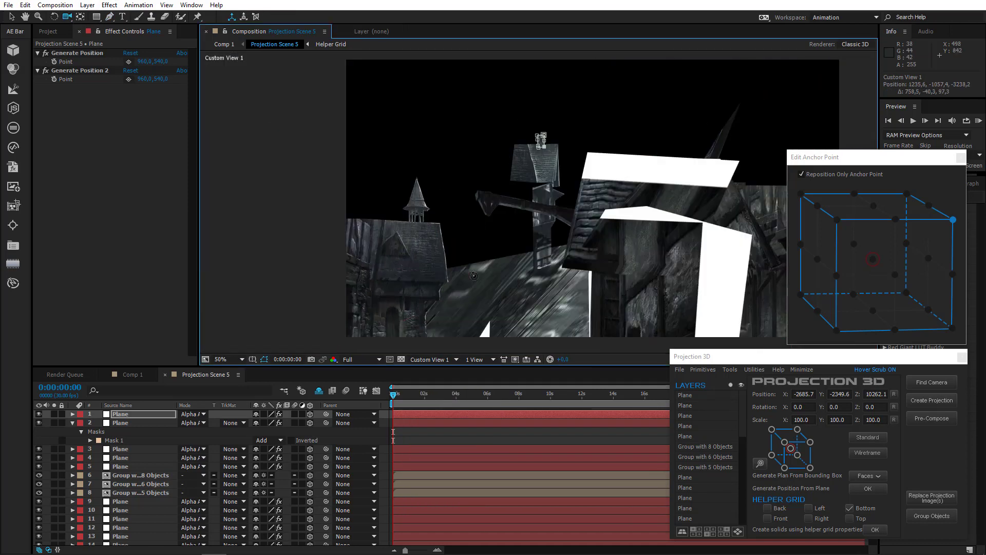
pyautogui.click(425, 361)
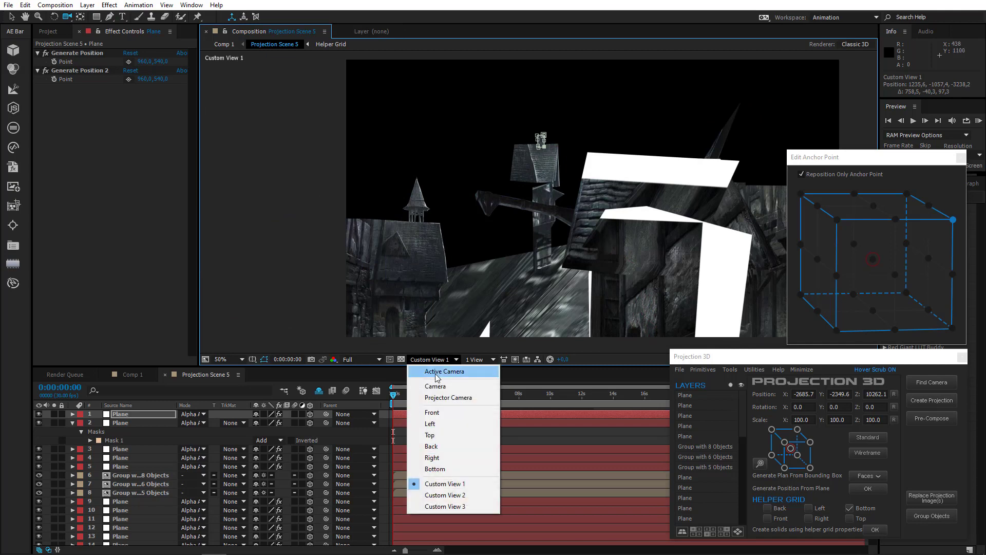
pyautogui.click(436, 370)
pyautogui.scroll(4, 561, 247)
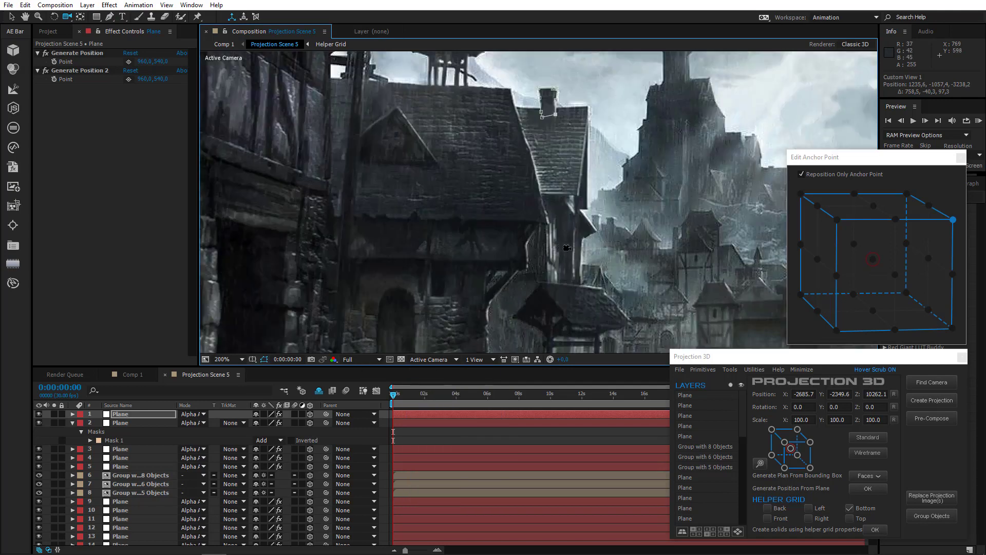
# Generate a plane from the house wall plane at the wall's upper left corner below the roof and anchor it at its front upper right corner
pyautogui.press('v')
pyautogui.moveTo(508, 183); pyautogui.dragTo(382, 177)
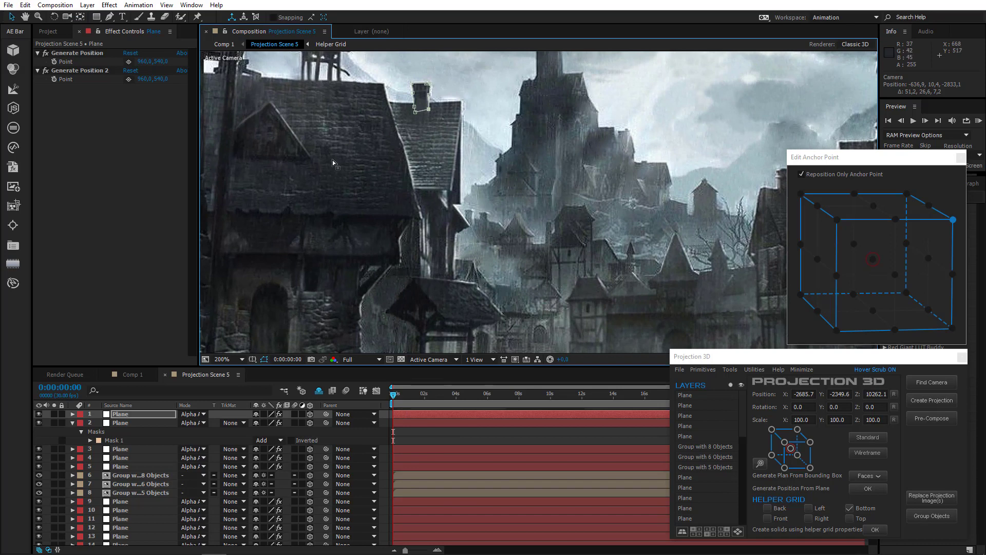
pyautogui.click(137, 423)
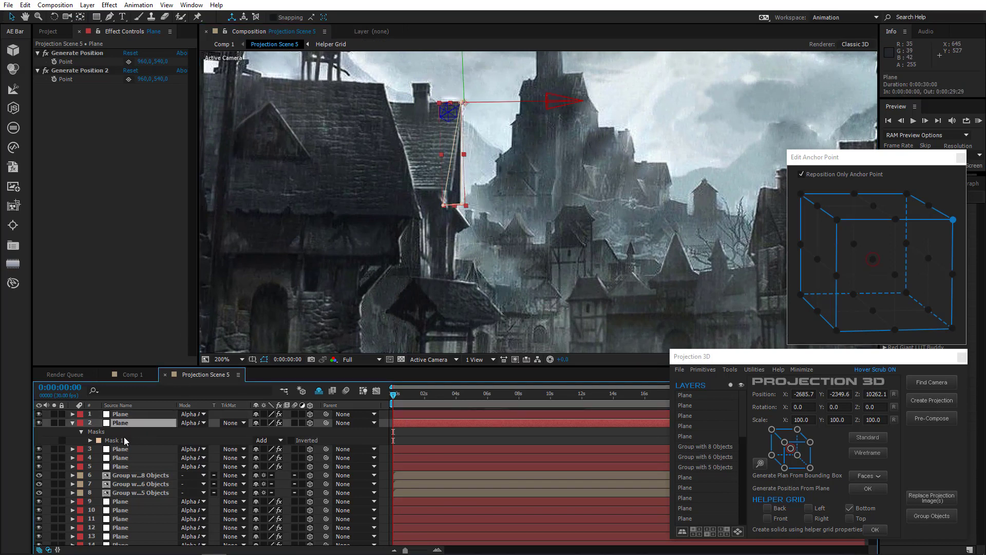
pyautogui.click(124, 450)
pyautogui.click(124, 459)
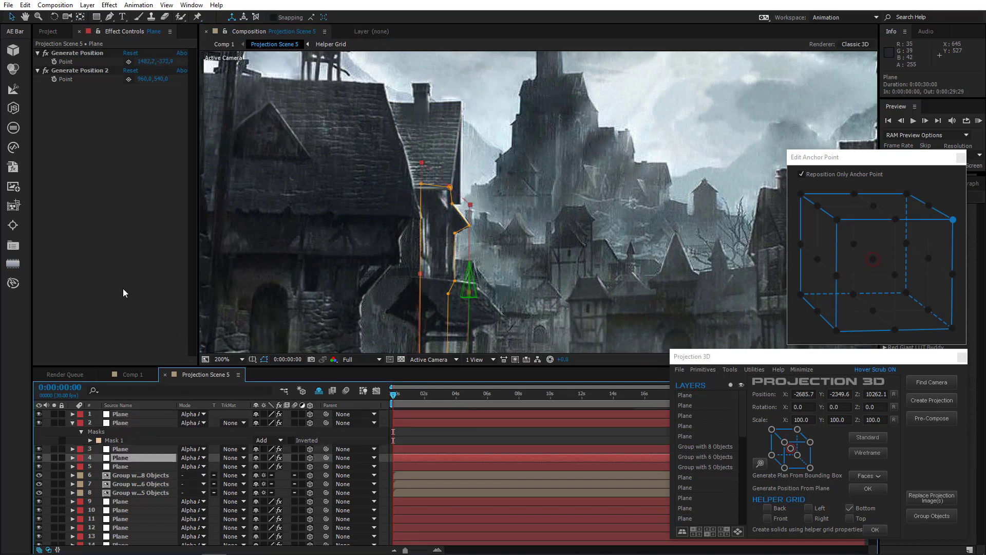
pyautogui.click(128, 61)
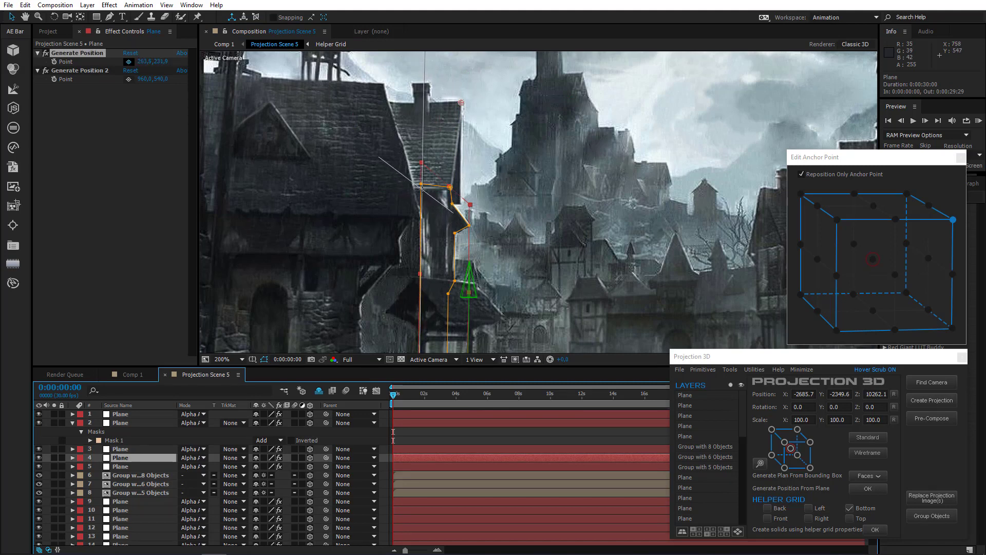
pyautogui.click(422, 188)
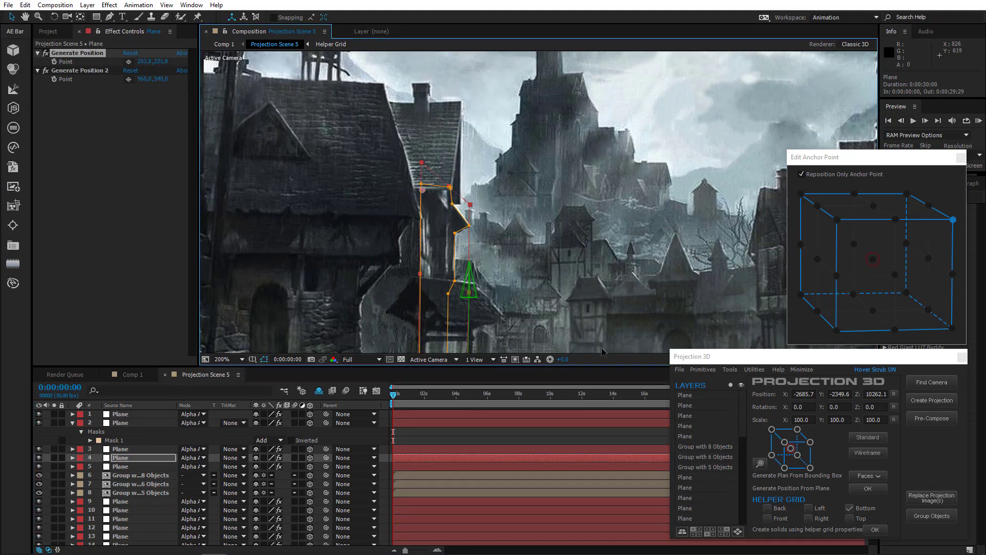
pyautogui.click(730, 369)
pyautogui.click(753, 450)
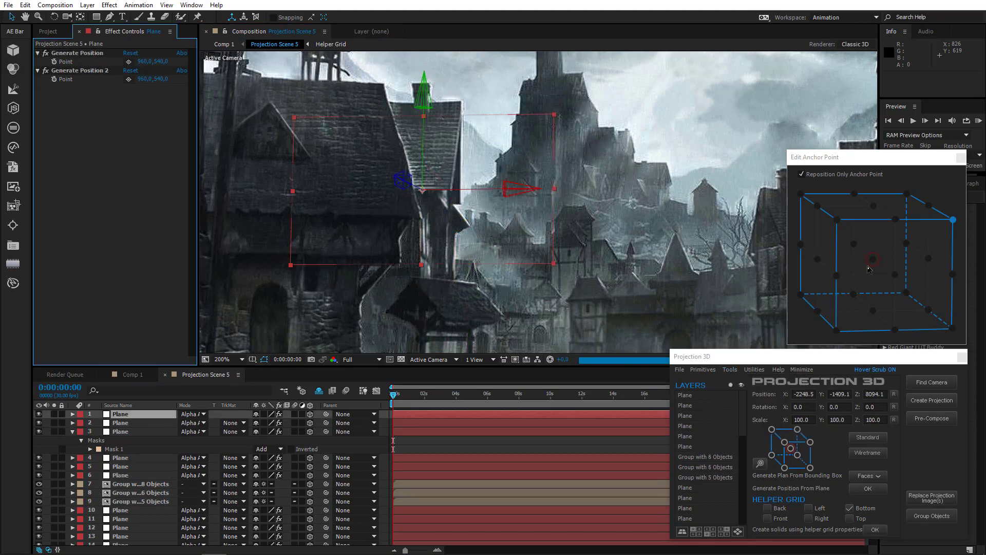
pyautogui.click(953, 221)
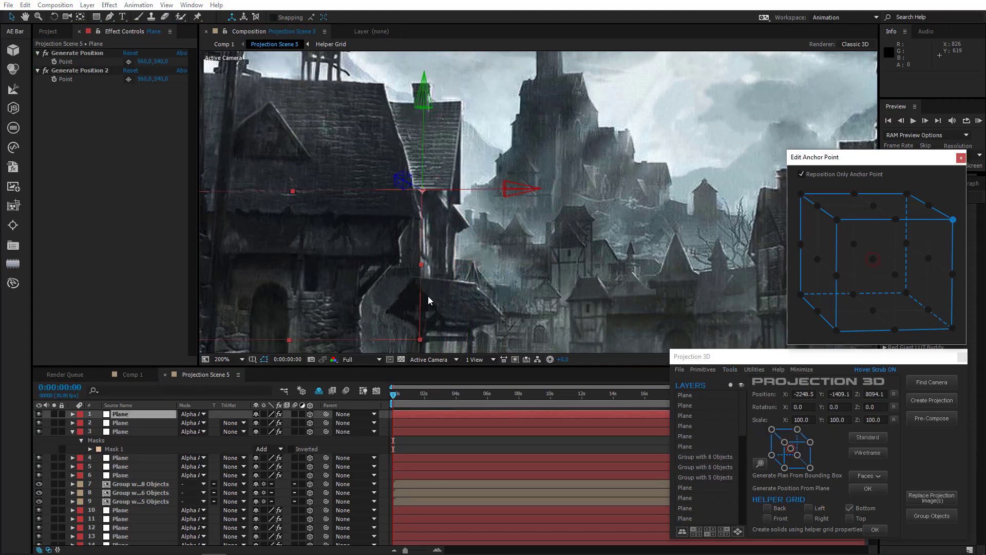
# Stretch the house wall plane down to the ground, to a Y scale of about 178%
pyautogui.moveTo(434, 280); pyautogui.dragTo(474, 242)
pyautogui.press(',')
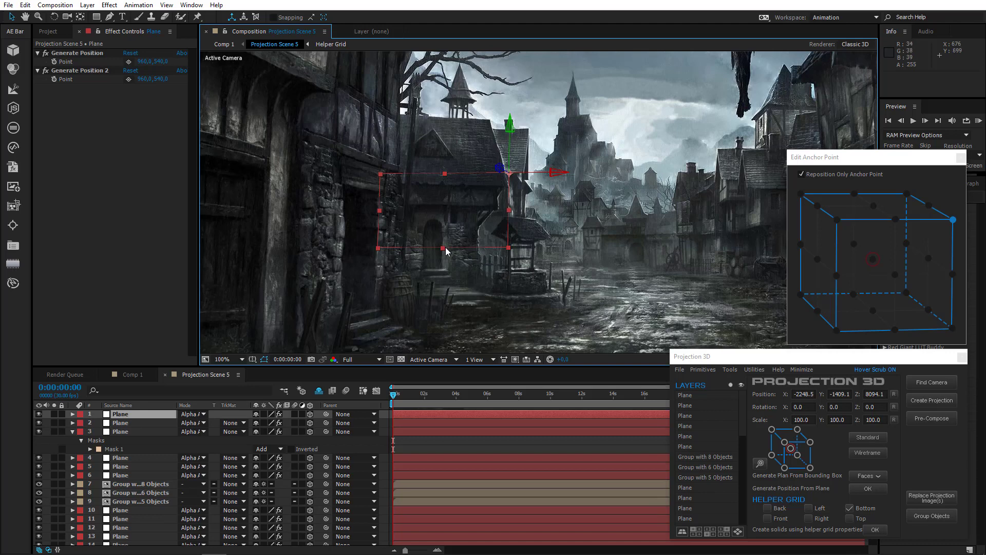
pyautogui.moveTo(446, 251); pyautogui.dragTo(446, 306)
pyautogui.press('.')
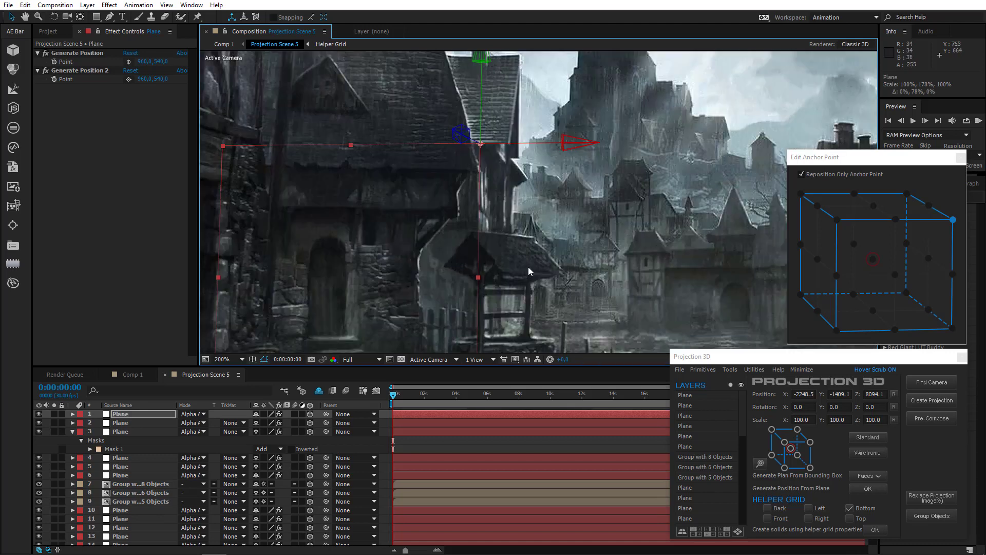
# Generate a plane from the Bottom ground layer at a point behind the well and anchor it at its front lower left corner
pyautogui.moveTo(515, 264); pyautogui.dragTo(391, 180)
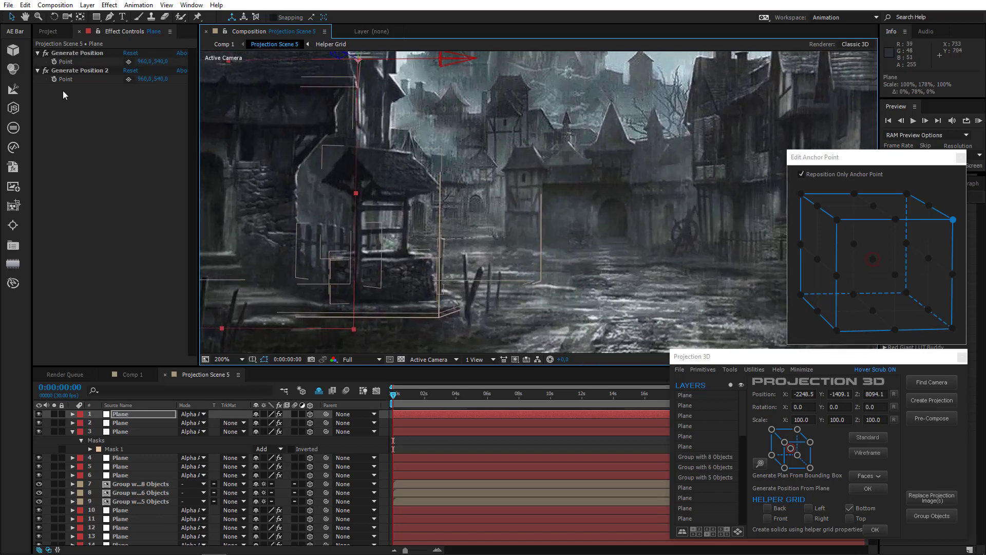
pyautogui.scroll(-6, 104, 505)
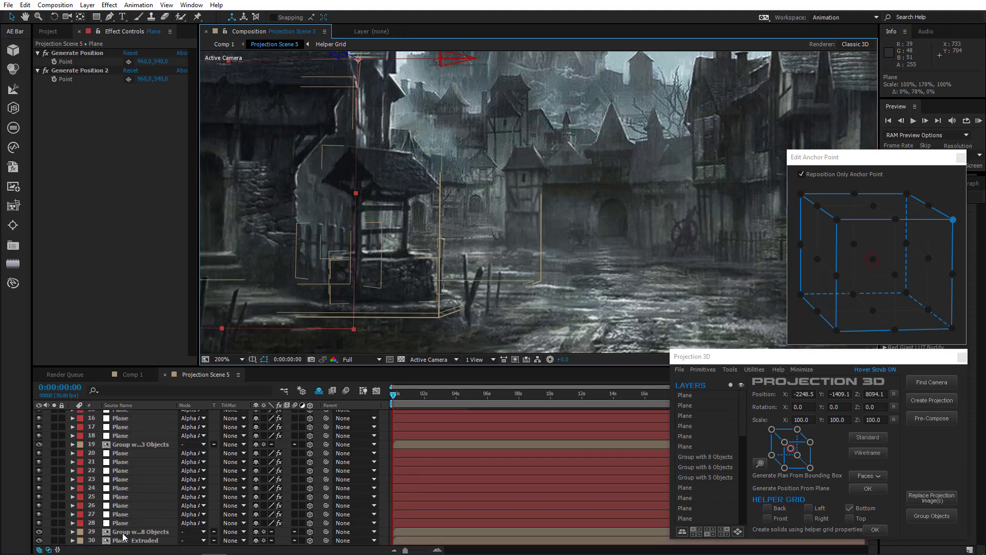
pyautogui.click(132, 537)
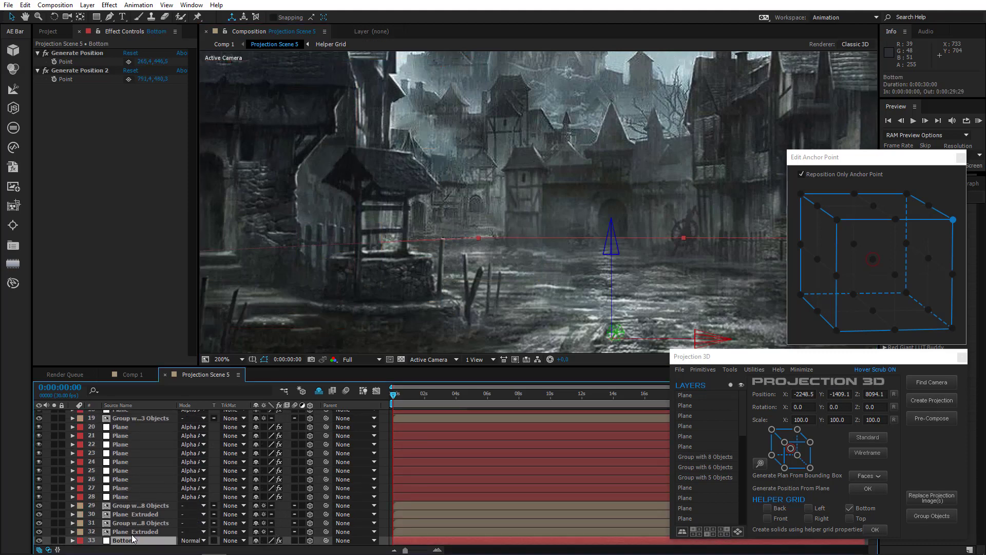
pyautogui.click(129, 62)
pyautogui.moveTo(389, 250)
pyautogui.mouseDown()
pyautogui.moveTo(379, 242)
pyautogui.moveTo(381, 251)
pyautogui.mouseUp()
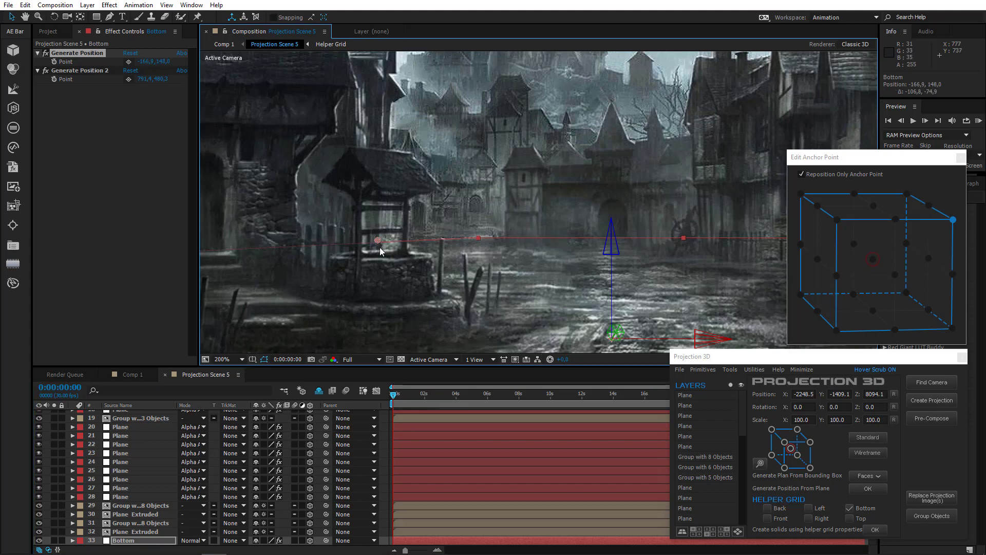
pyautogui.press(',')
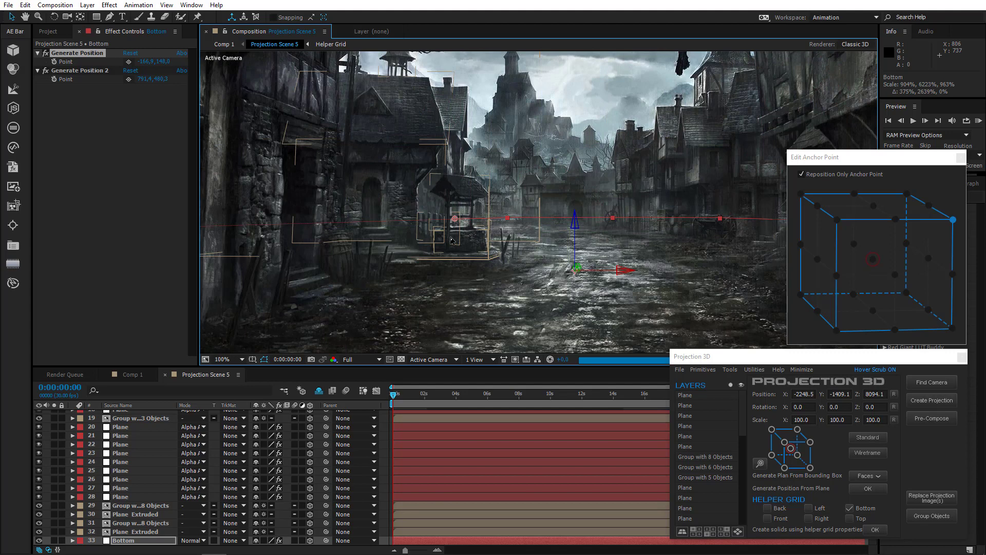
pyautogui.press('.')
pyautogui.moveTo(770, 394)
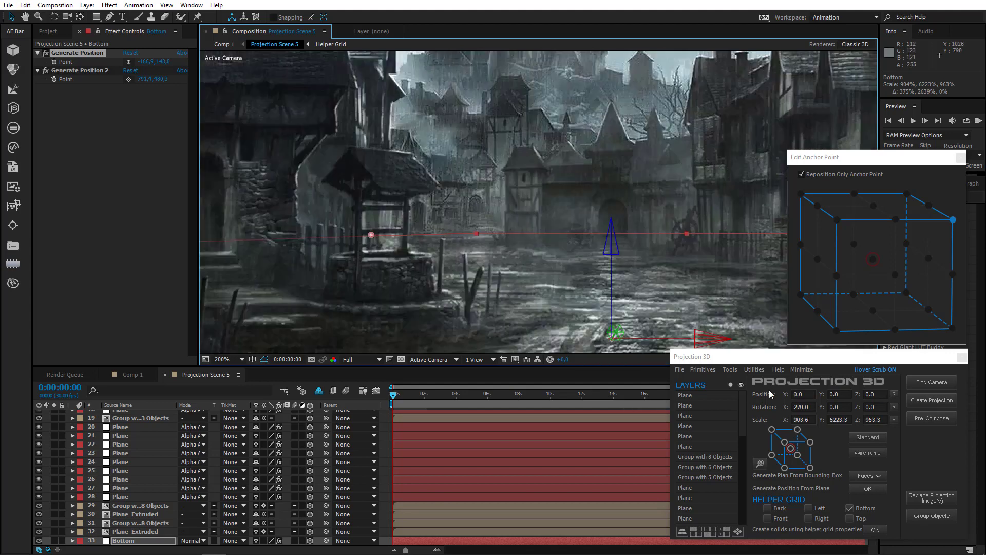
pyautogui.click(736, 369)
pyautogui.click(749, 447)
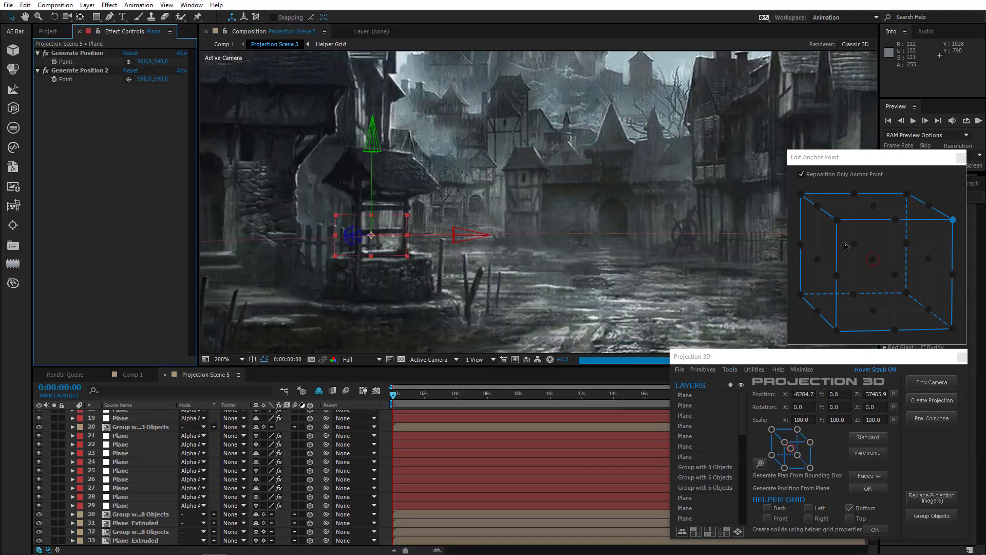
pyautogui.click(836, 331)
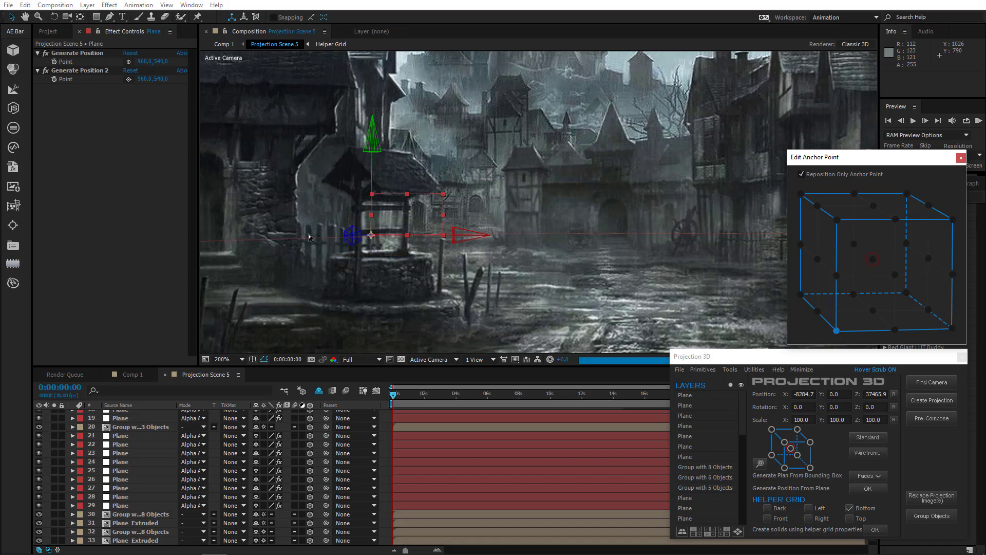
# Enlarge the plane behind the well to about 333% in X and 413% in Y to cover the background houses
pyautogui.moveTo(445, 216); pyautogui.dragTo(519, 216)
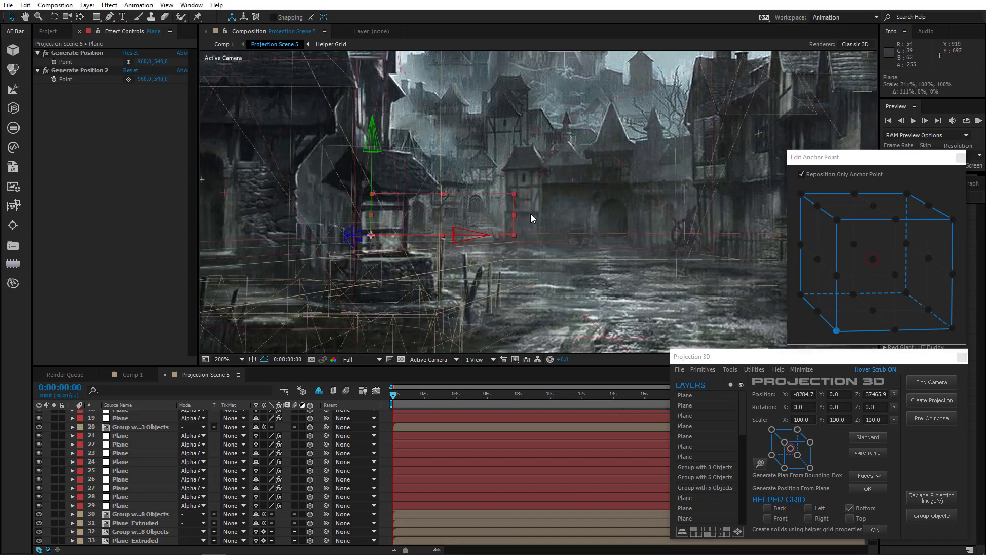
pyautogui.moveTo(452, 196); pyautogui.dragTo(468, 66)
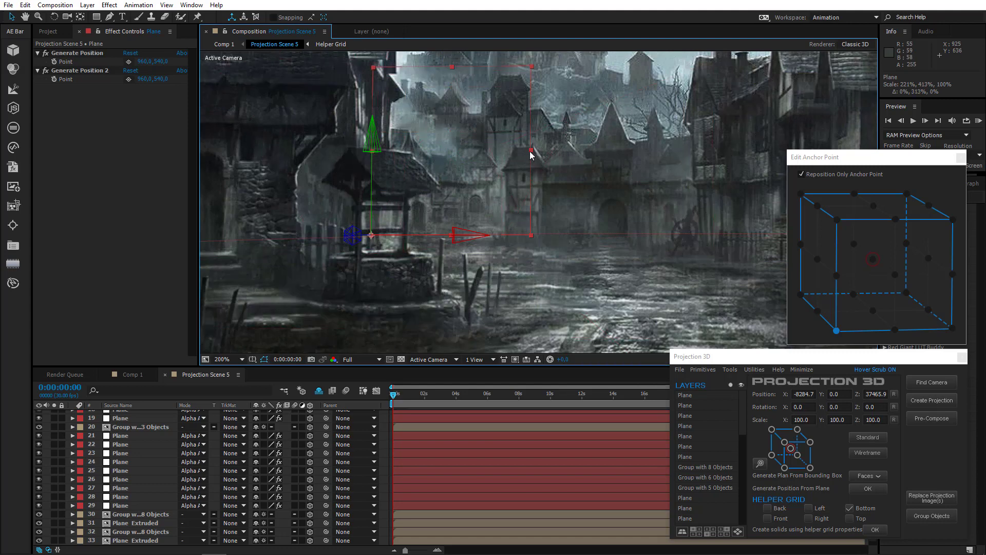
pyautogui.moveTo(532, 155); pyautogui.dragTo(619, 163)
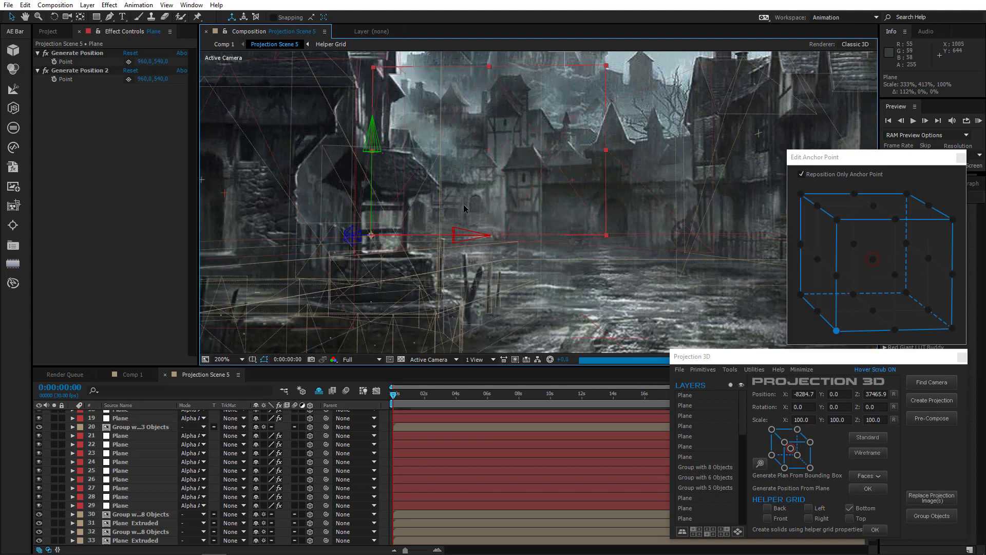
# Trace a Pen mask on the plane from behind the well along the distant rooftops and tower, closing it along the ground line
pyautogui.click(110, 17)
pyautogui.click(371, 235)
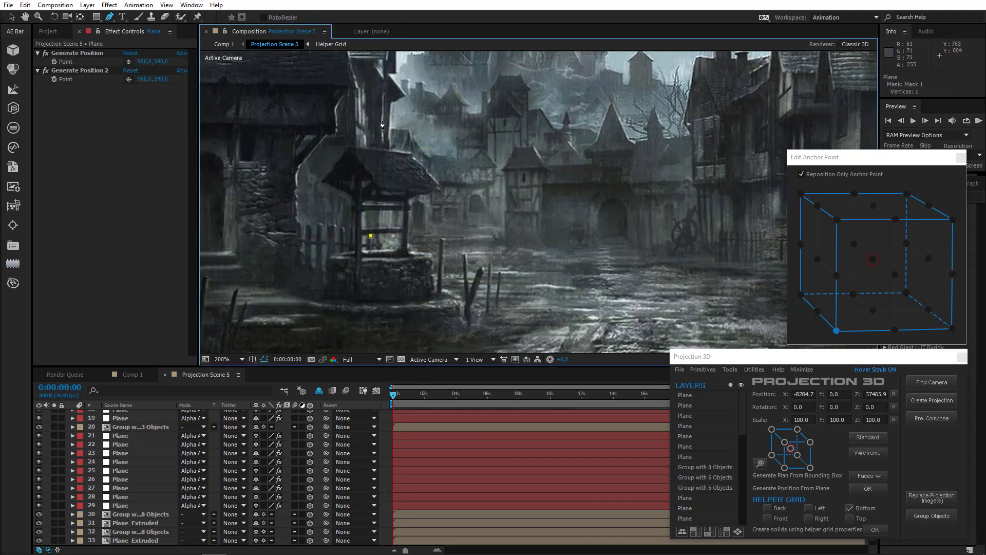
pyautogui.click(381, 128)
pyautogui.scroll(1, 404, 136)
pyautogui.click(545, 191)
pyautogui.moveTo(568, 225); pyautogui.dragTo(352, 178)
pyautogui.moveTo(356, 178); pyautogui.dragTo(361, 186)
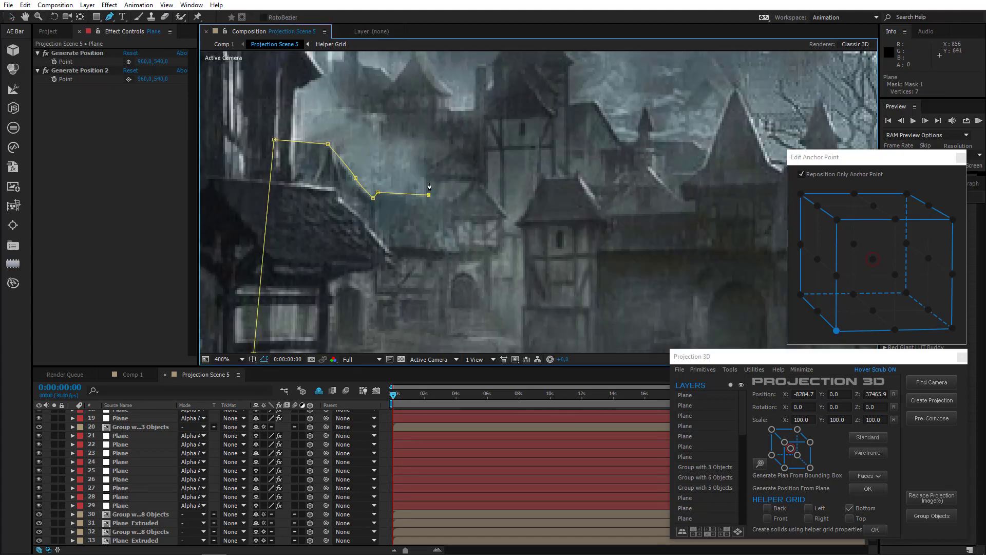
pyautogui.moveTo(423, 190); pyautogui.dragTo(351, 231)
pyautogui.click(407, 212)
pyautogui.click(404, 106)
pyautogui.click(412, 106)
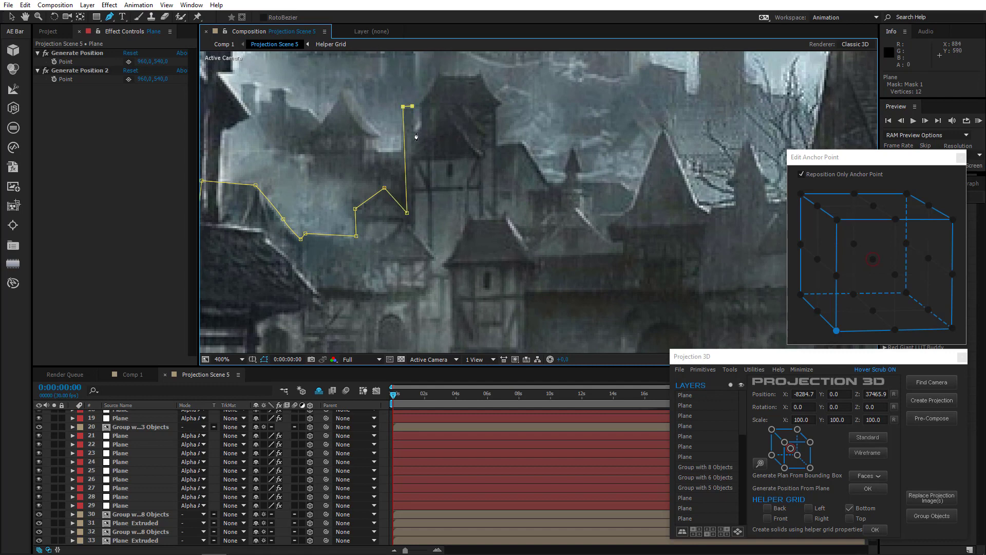
pyautogui.click(492, 93)
pyautogui.click(500, 102)
pyautogui.scroll(1, 501, 103)
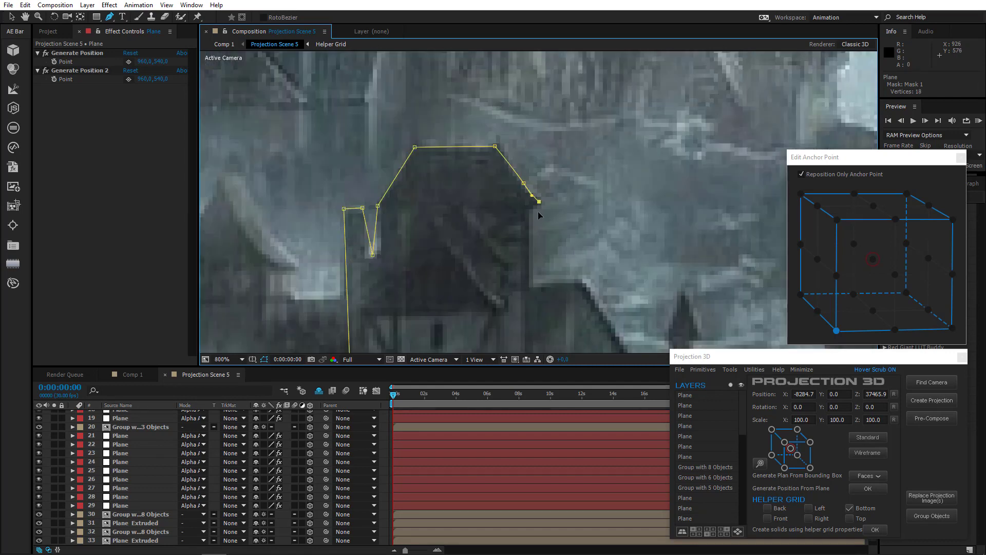
pyautogui.moveTo(430, 284); pyautogui.dragTo(293, 197)
pyautogui.click(444, 194)
pyautogui.scroll(-2, 470, 179)
pyautogui.moveTo(509, 288); pyautogui.dragTo(471, 179)
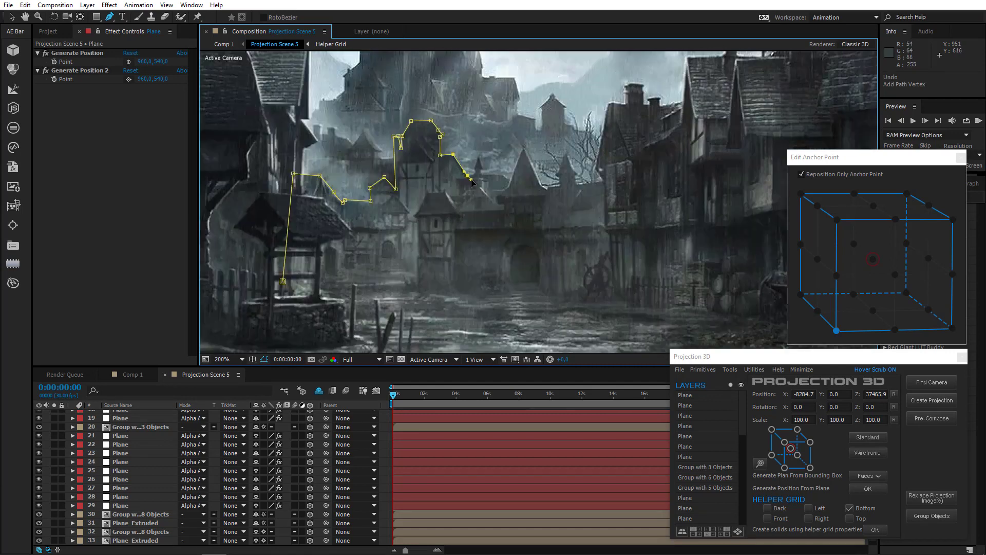
pyautogui.click(480, 188)
pyautogui.click(484, 283)
pyautogui.click(283, 281)
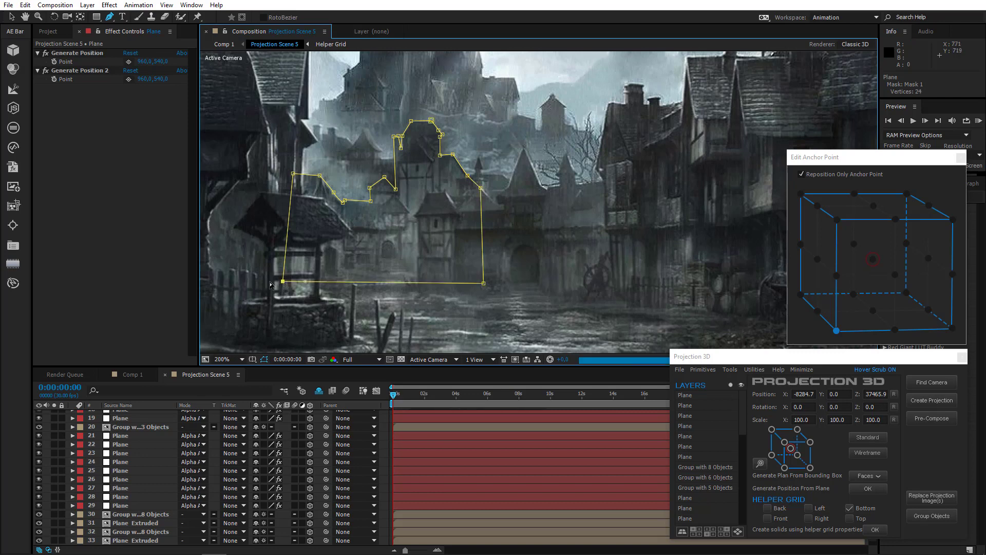
pyautogui.scroll(-1, 532, 236)
pyautogui.moveTo(486, 240); pyautogui.dragTo(449, 285)
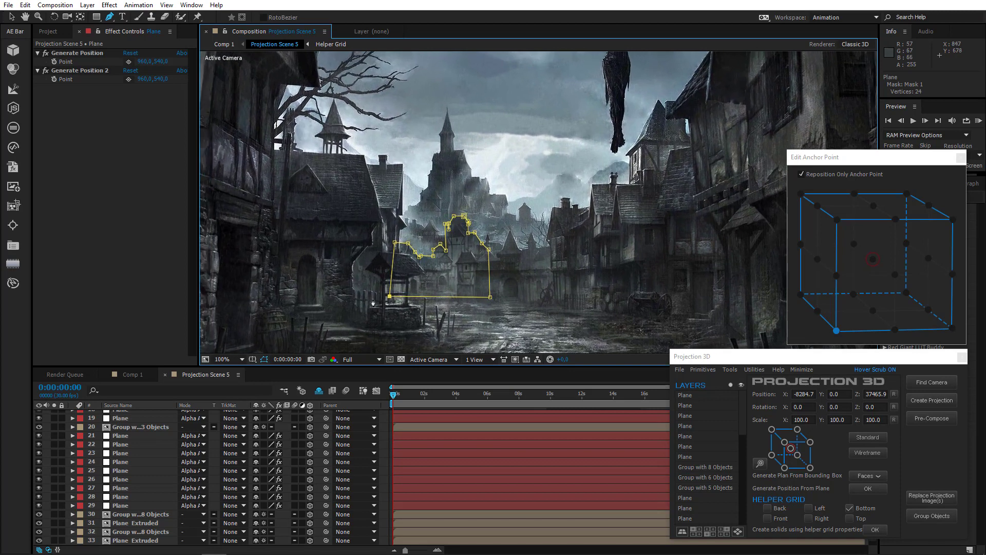
# Fit the whole image in view, check the masked background houses in Comp 1 and return to Projection Scene 5
pyautogui.click(234, 358)
pyautogui.click(240, 370)
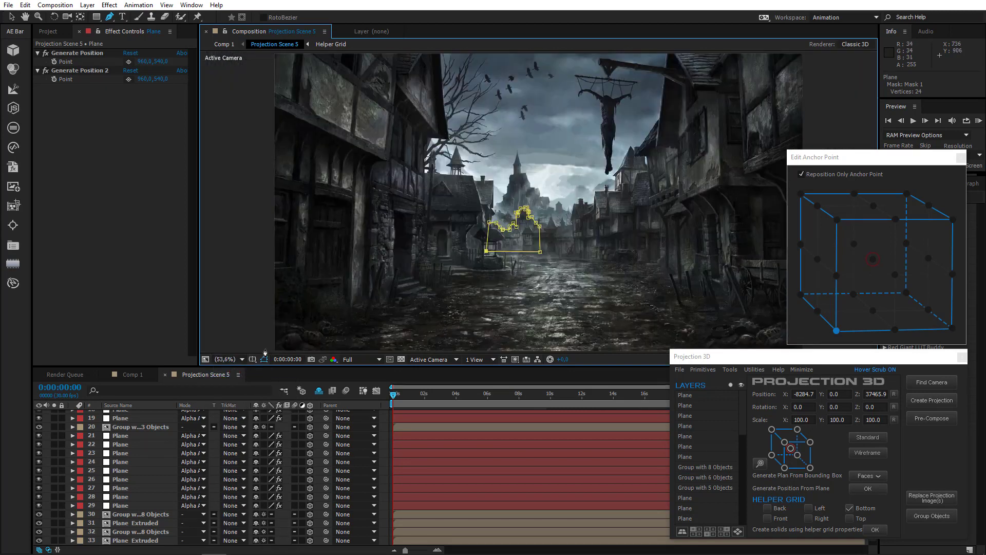
pyautogui.click(384, 432)
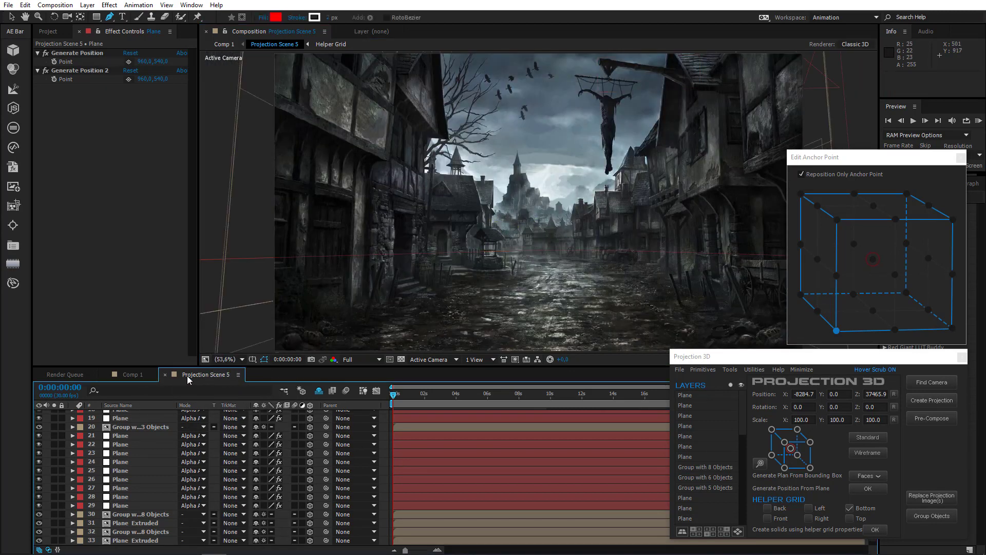
pyautogui.click(137, 375)
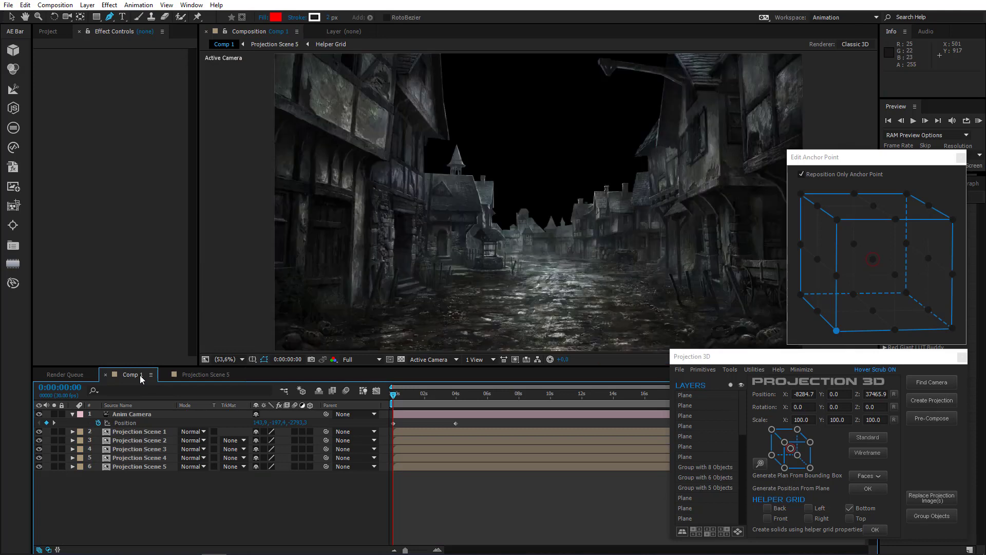
pyautogui.click(199, 375)
# Generate another plane from the Bottom ground layer at a point farther back, to the right of the well
pyautogui.scroll(-1, 131, 541)
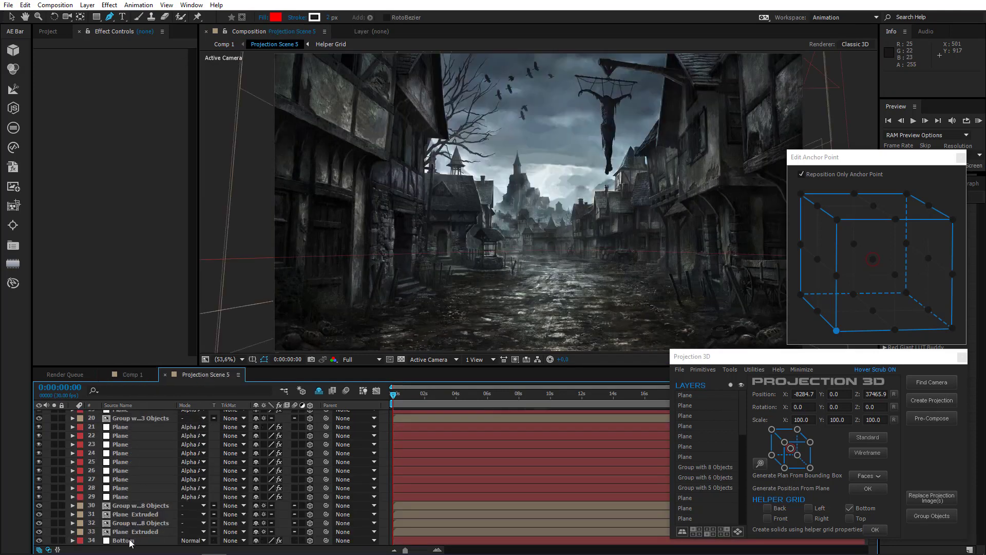
pyautogui.click(124, 540)
pyautogui.scroll(3, 449, 226)
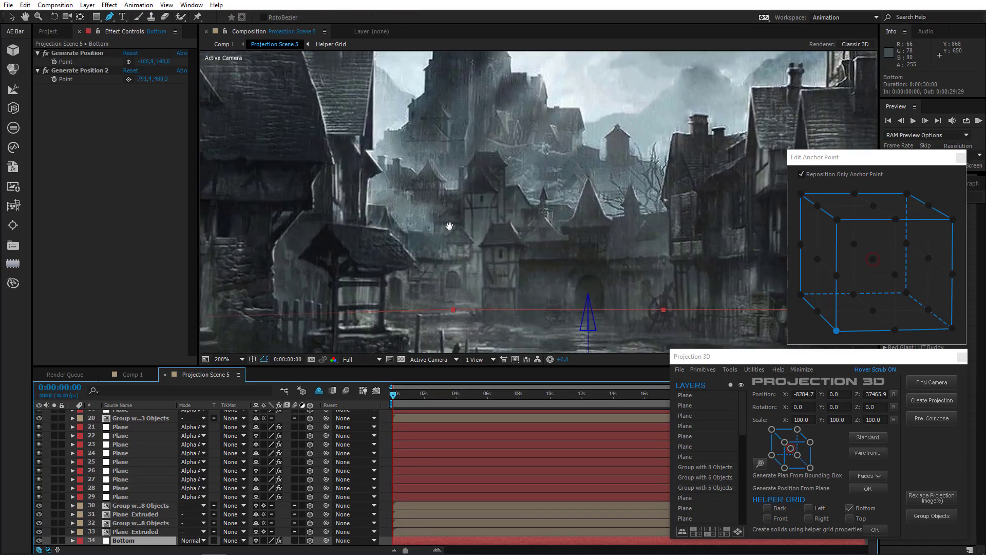
pyautogui.scroll(-2, 449, 226)
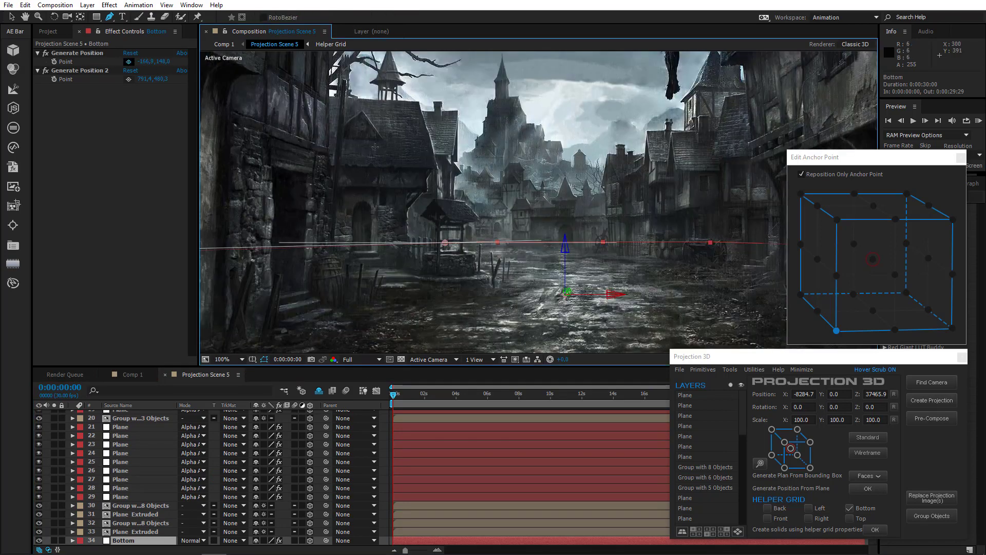
pyautogui.moveTo(496, 242)
pyautogui.mouseDown()
pyautogui.moveTo(446, 243)
pyautogui.moveTo(502, 241)
pyautogui.mouseUp()
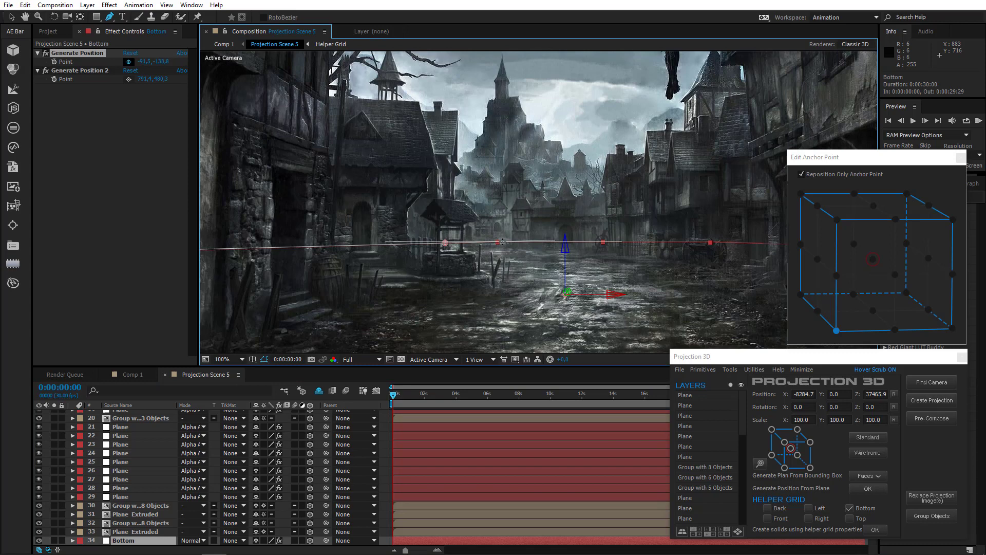
pyautogui.click(502, 242)
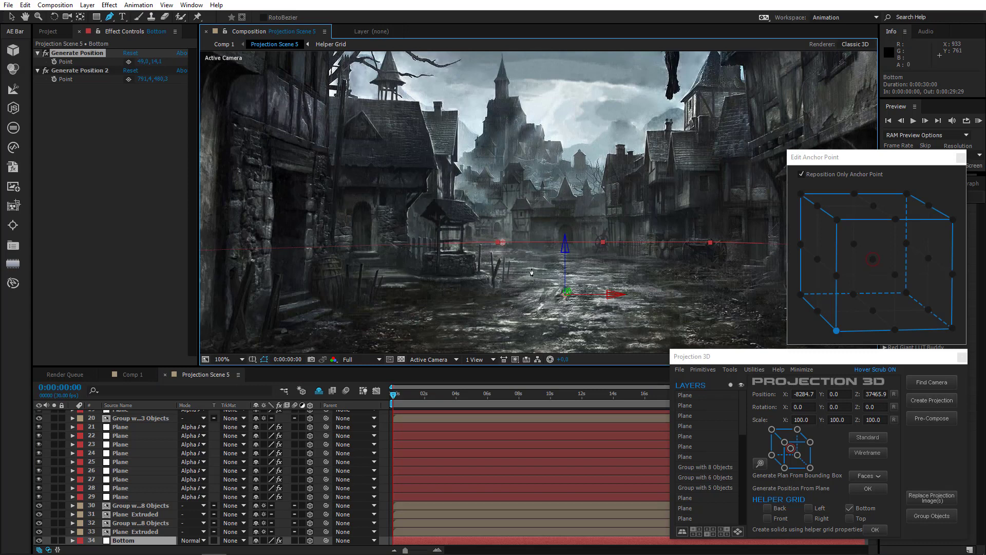
pyautogui.click(731, 370)
pyautogui.click(752, 446)
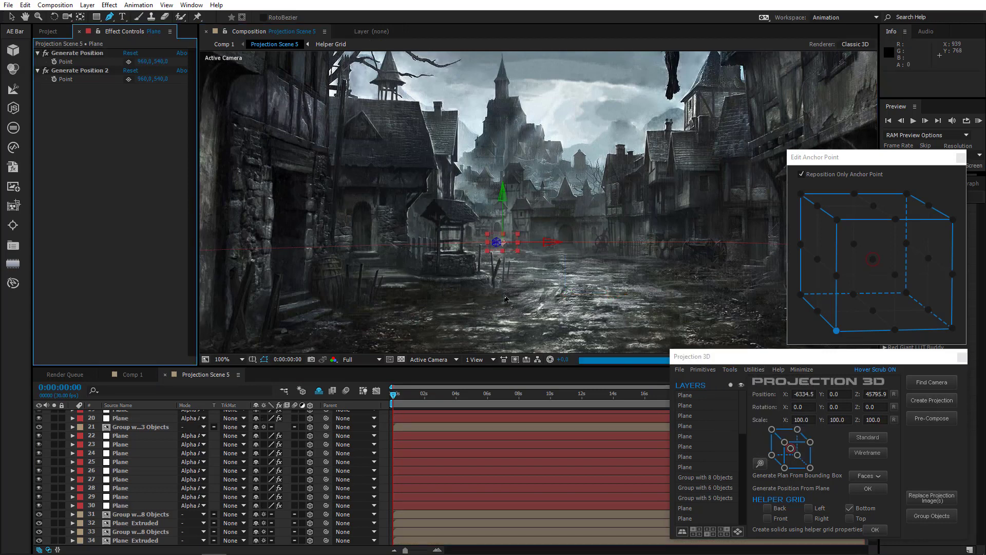
# Scale the new far plane up to about 3204% in X and 3539% in Y
pyautogui.scroll(-4, 534, 214)
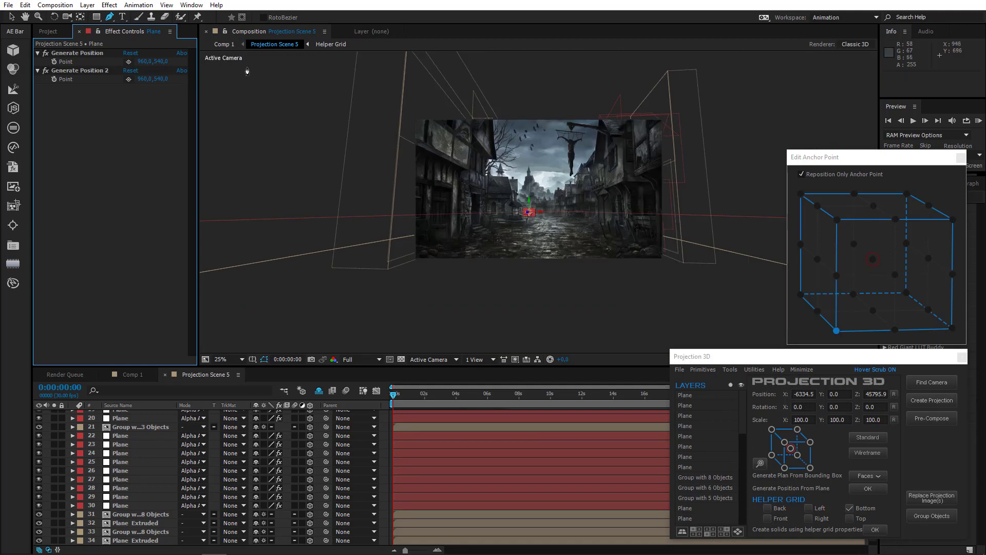
pyautogui.click(8, 17)
pyautogui.scroll(2, 408, 221)
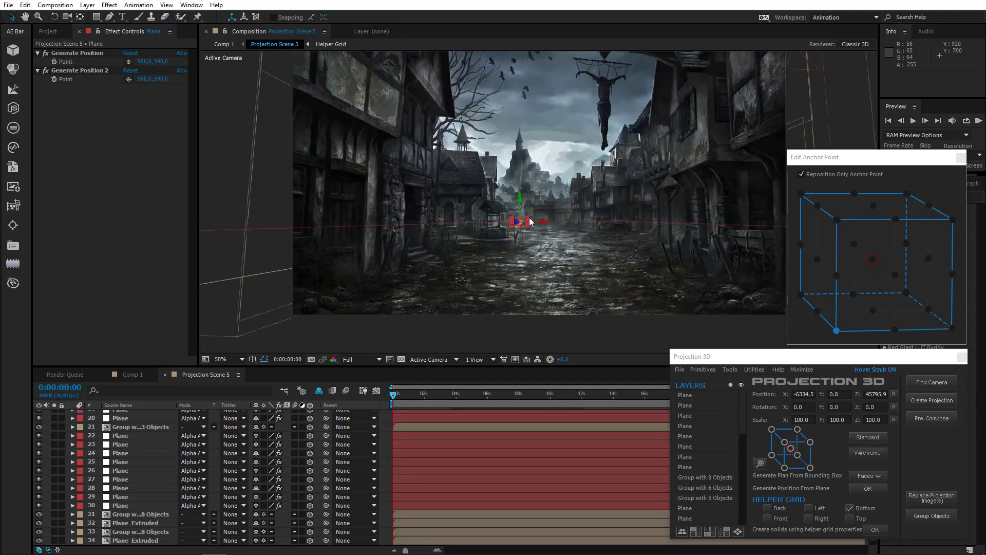
pyautogui.moveTo(528, 218); pyautogui.dragTo(765, 69)
pyautogui.scroll(-2, 549, 189)
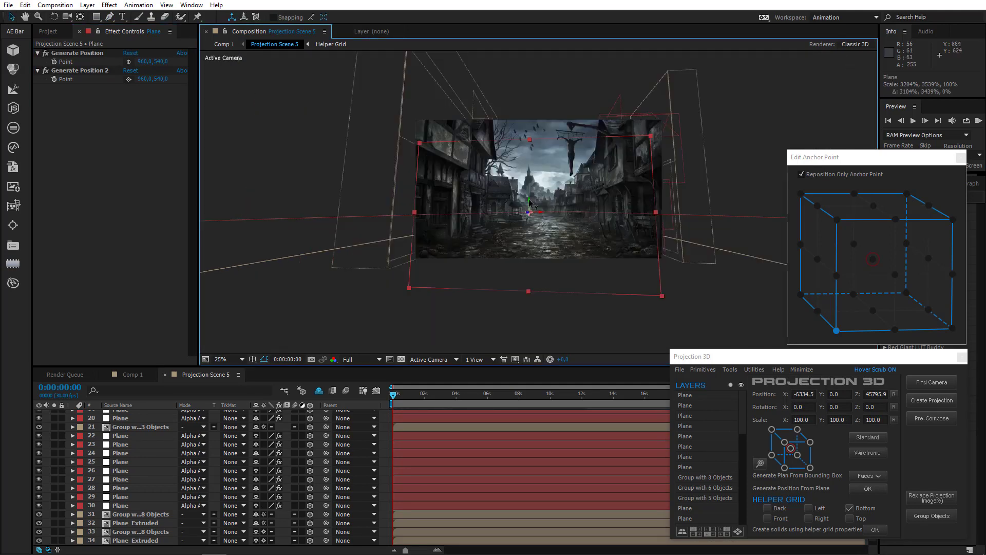
# Raise the far backdrop plane until it covers the sky and widen it to an X scale of about 4097%
pyautogui.moveTo(529, 203); pyautogui.dragTo(543, 2)
pyautogui.press('Up')
pyautogui.press('Up')
pyautogui.press('Up')
pyautogui.press('Up')
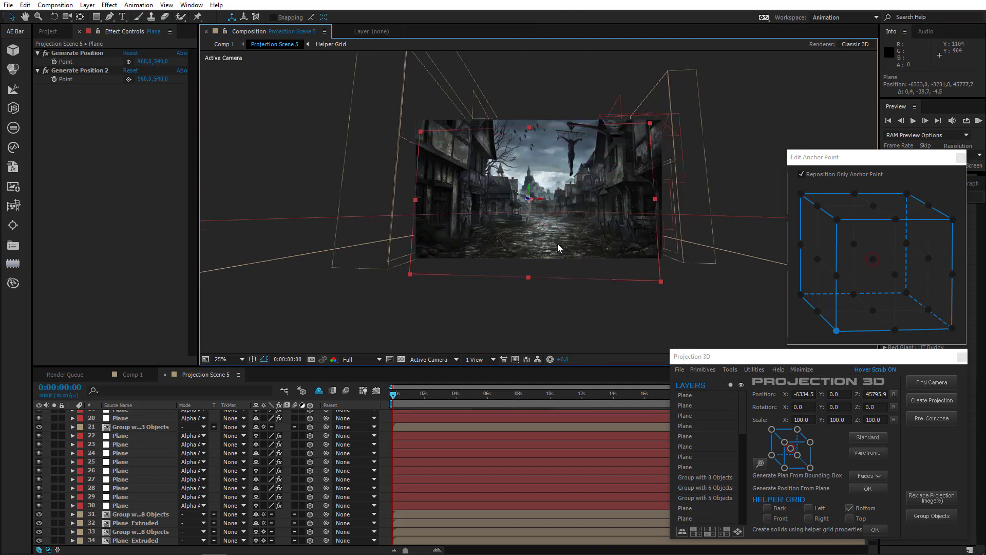
pyautogui.press('Up')
pyautogui.press('Up')
pyautogui.press('Up')
pyautogui.press('Up')
pyautogui.press('Up')
pyautogui.moveTo(548, 175); pyautogui.dragTo(554, 152)
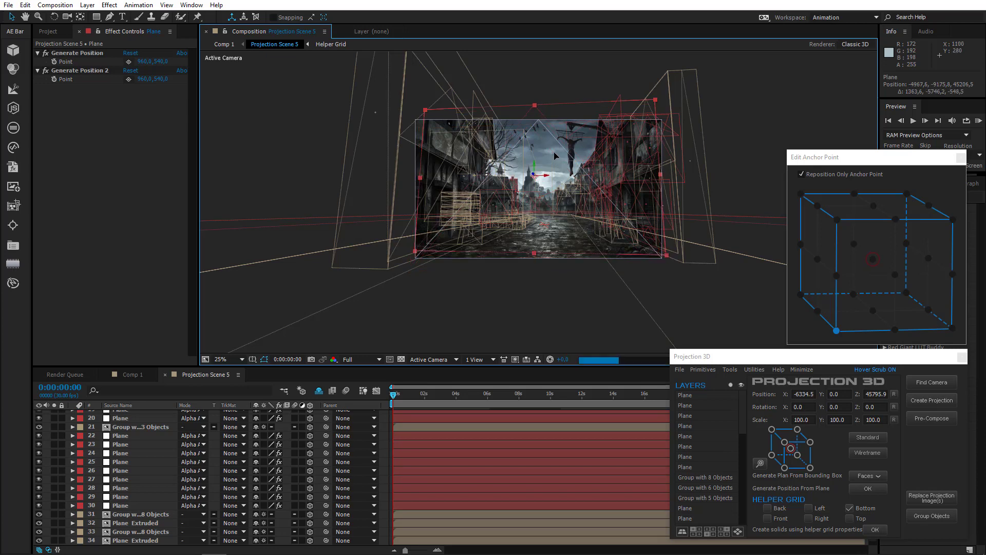
pyautogui.moveTo(661, 174); pyautogui.dragTo(661, 170)
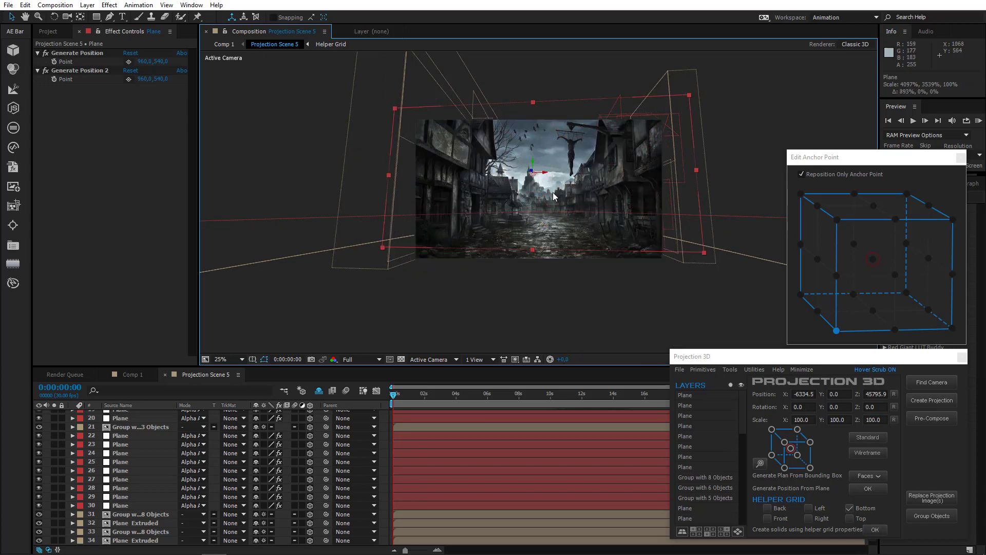
# In the Top view, move the masked far plane on layer 2 closer to the camera, to a Z position of about 19546
pyautogui.click(429, 359)
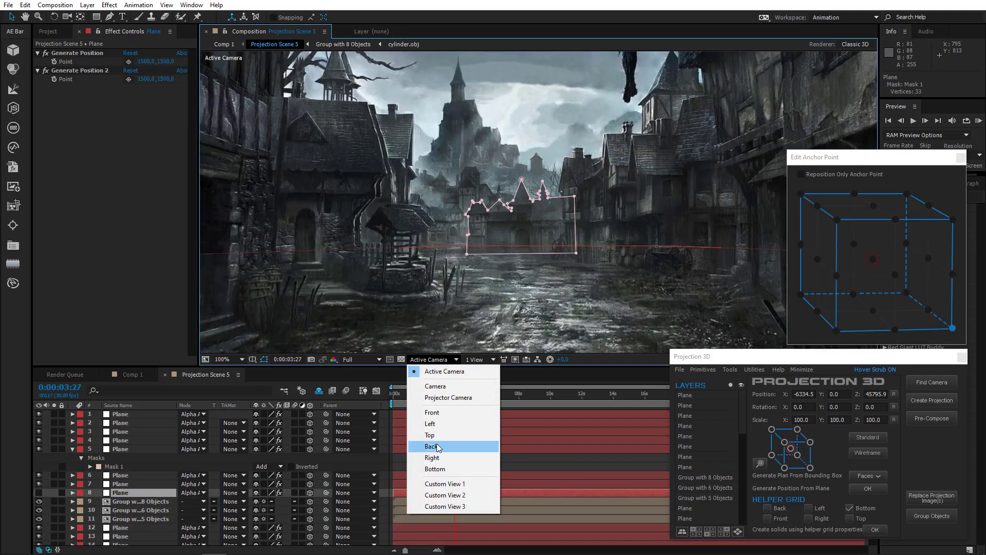
pyautogui.click(429, 435)
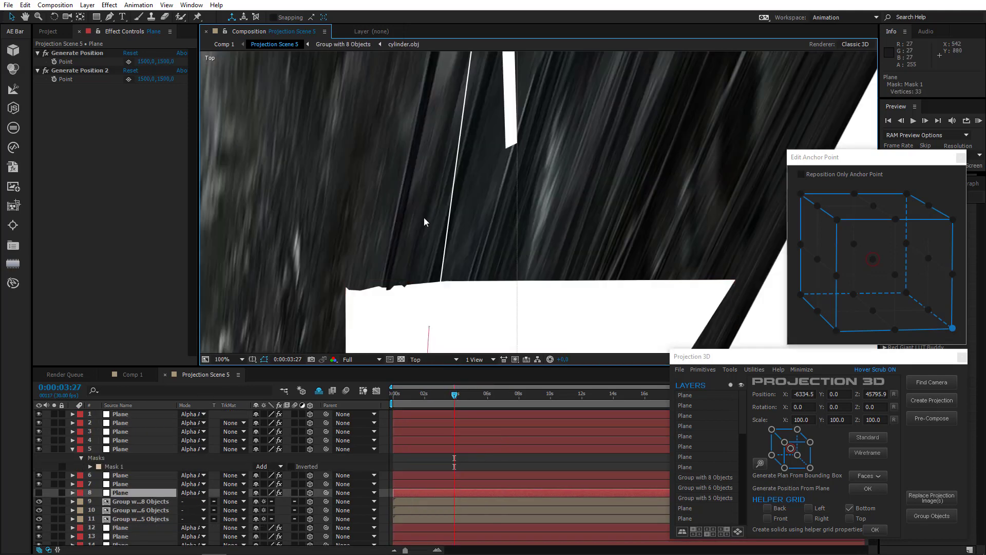
pyautogui.scroll(-6, 426, 217)
pyautogui.moveTo(429, 156); pyautogui.dragTo(421, 256)
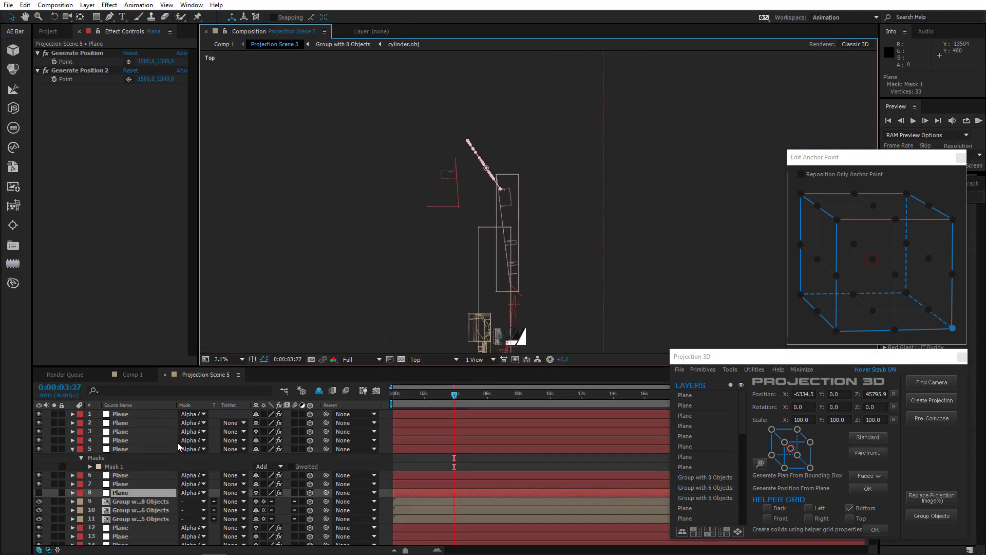
pyautogui.click(128, 422)
pyautogui.scroll(-2, 429, 202)
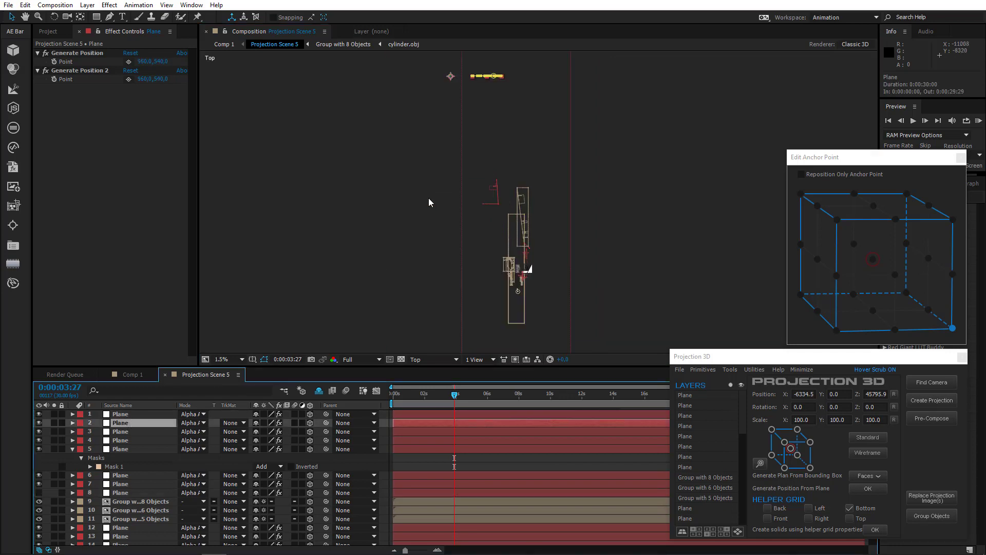
pyautogui.hotkey('shift', 'Down')
pyautogui.hotkey('shift', 'Down')
pyautogui.hotkey('shift', 'Down')
pyautogui.hotkey('shift', 'Down')
pyautogui.hotkey('shift', 'Down')
pyautogui.hotkey('shift', 'Down')
pyautogui.hotkey('shift', 'Down')
pyautogui.hotkey('shift', 'Down')
pyautogui.hotkey('shift', 'Down')
pyautogui.hotkey('shift', 'Down')
pyautogui.hotkey('shift', 'Down')
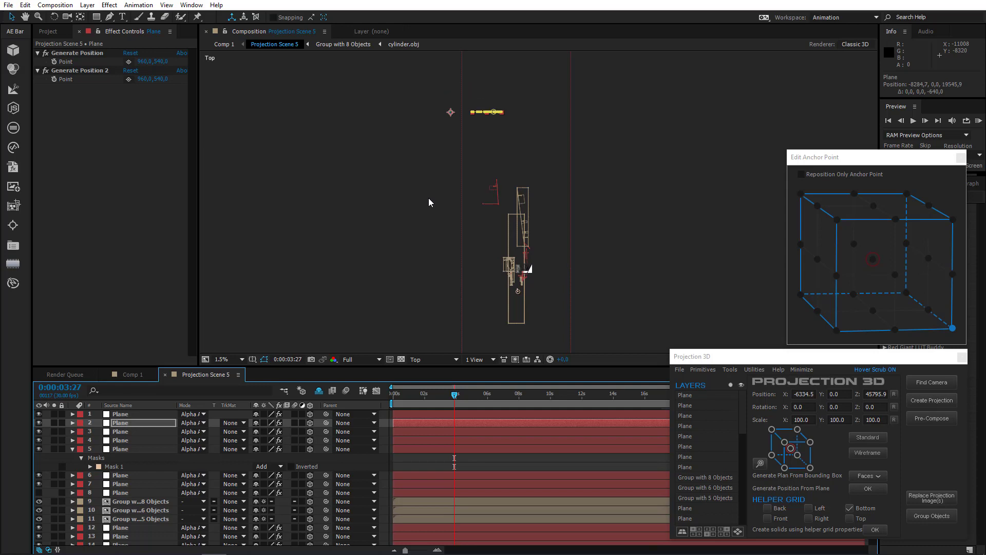
pyautogui.scroll(2, 434, 205)
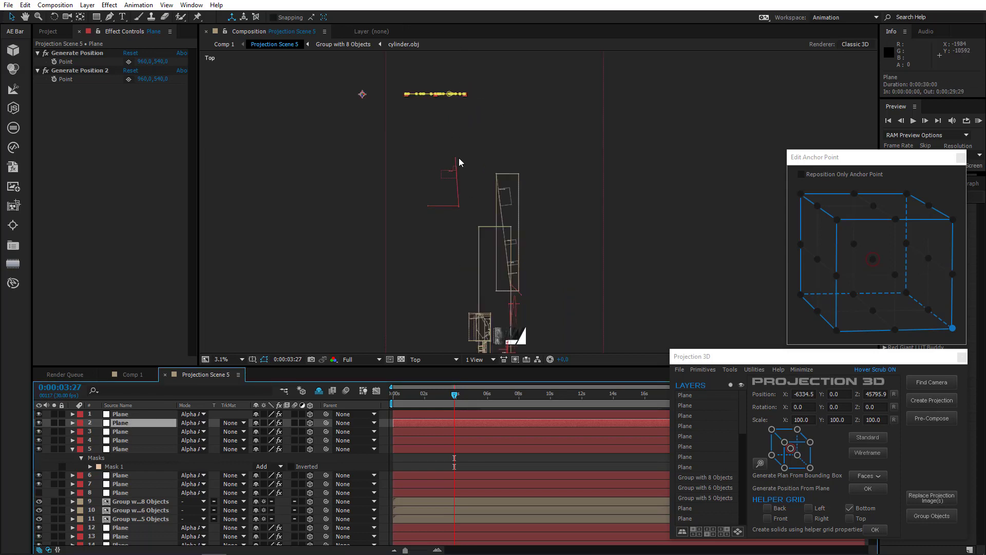
# Back in the Active Camera view, hide the layer 2 plane, then shrink its mask and shift it over the distant houses right of the well
pyautogui.click(421, 362)
pyautogui.click(426, 371)
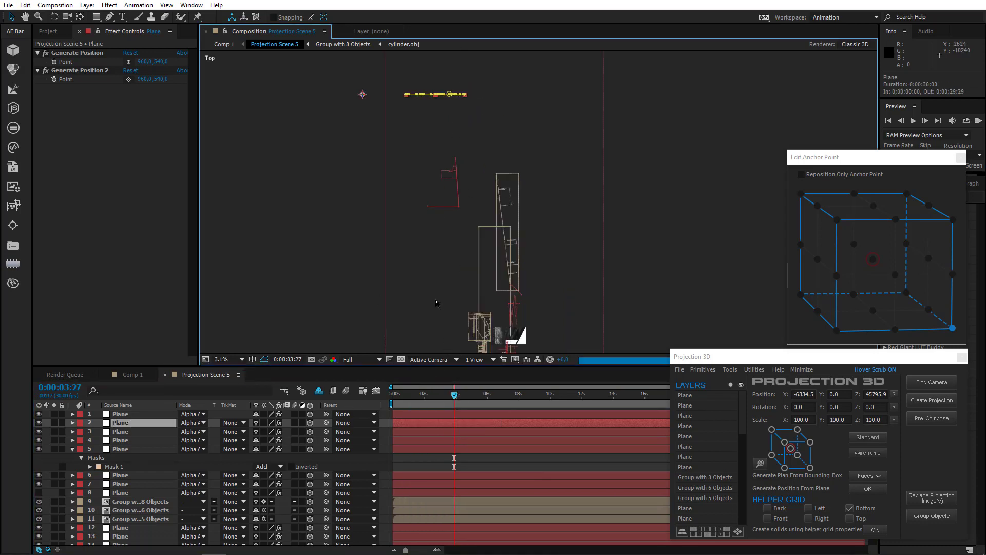
pyautogui.moveTo(460, 322); pyautogui.dragTo(756, 184)
pyautogui.scroll(3, 407, 211)
pyautogui.moveTo(367, 268); pyautogui.dragTo(668, 224)
pyautogui.scroll(2, 518, 231)
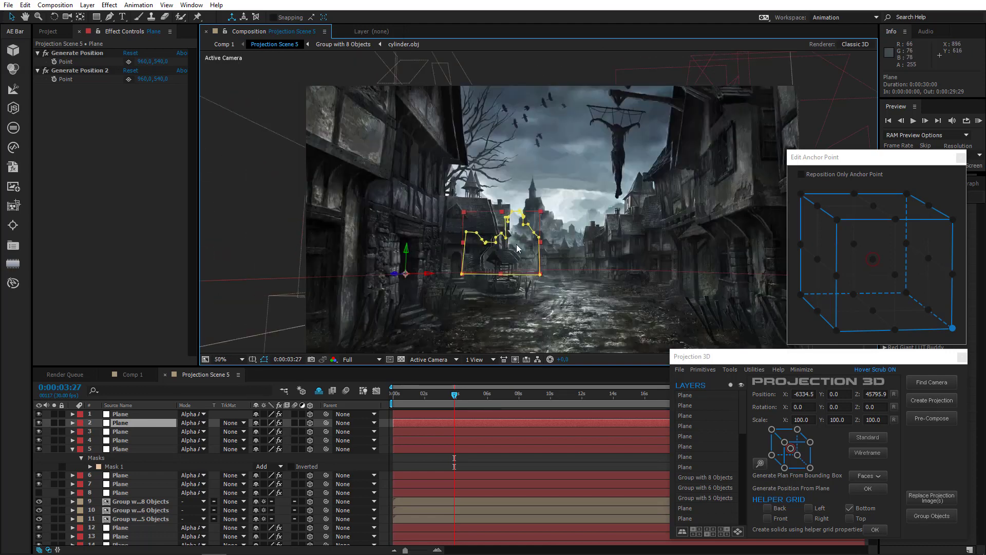
pyautogui.scroll(2, 516, 245)
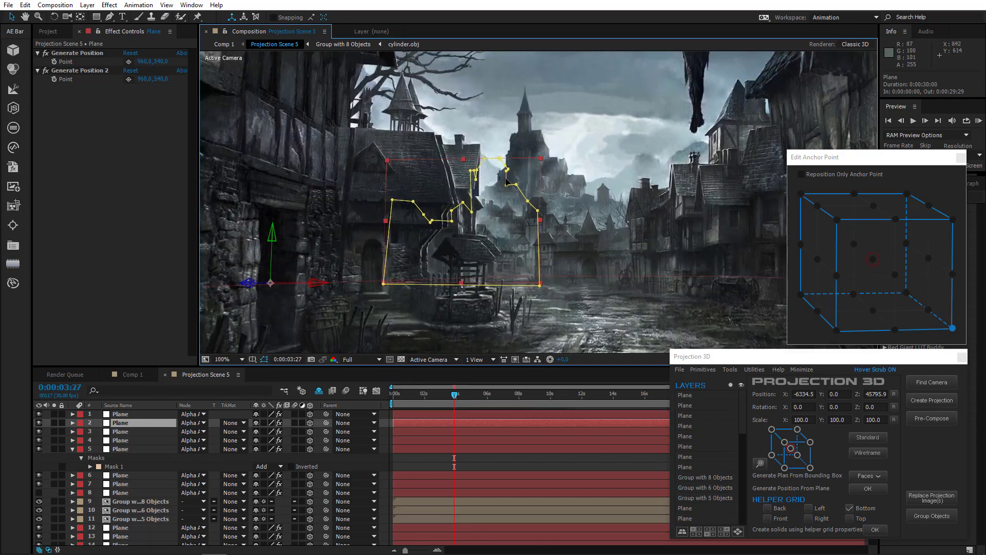
pyautogui.doubleClick(509, 173)
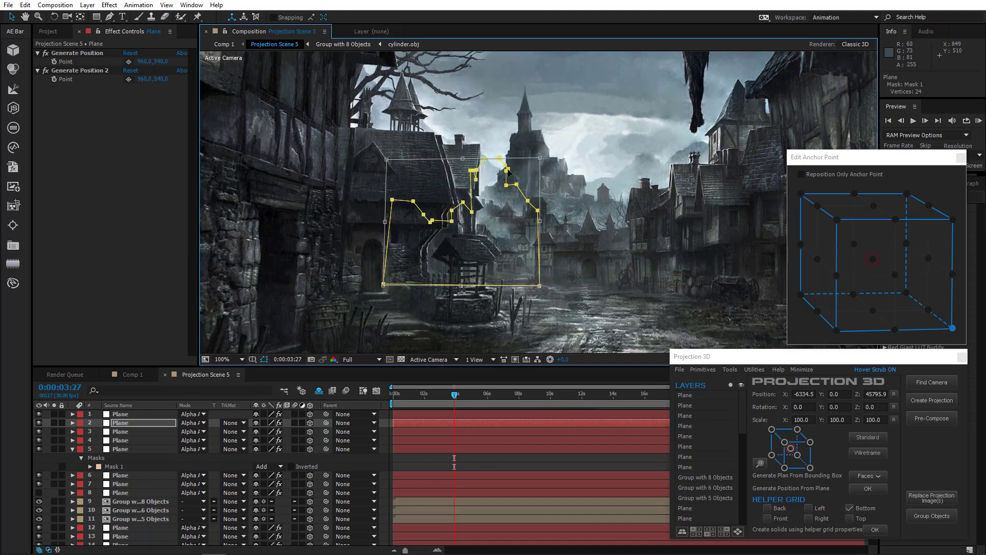
pyautogui.click(39, 422)
pyautogui.moveTo(541, 159); pyautogui.dragTo(525, 211)
pyautogui.moveTo(455, 265); pyautogui.dragTo(529, 264)
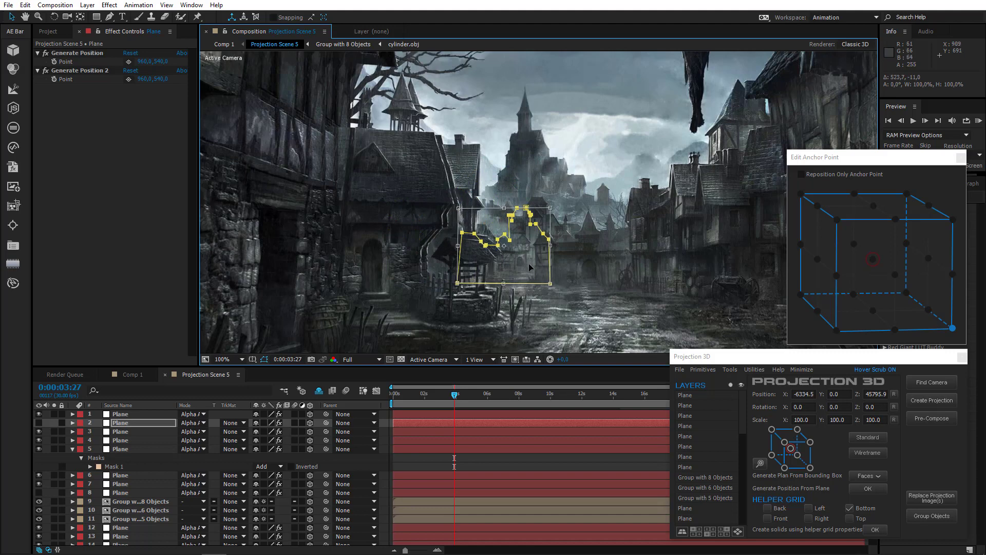
# Widen and heighten the mask until it frames the distant houses behind the well, then make the plane visible again
pyautogui.scroll(2, 528, 263)
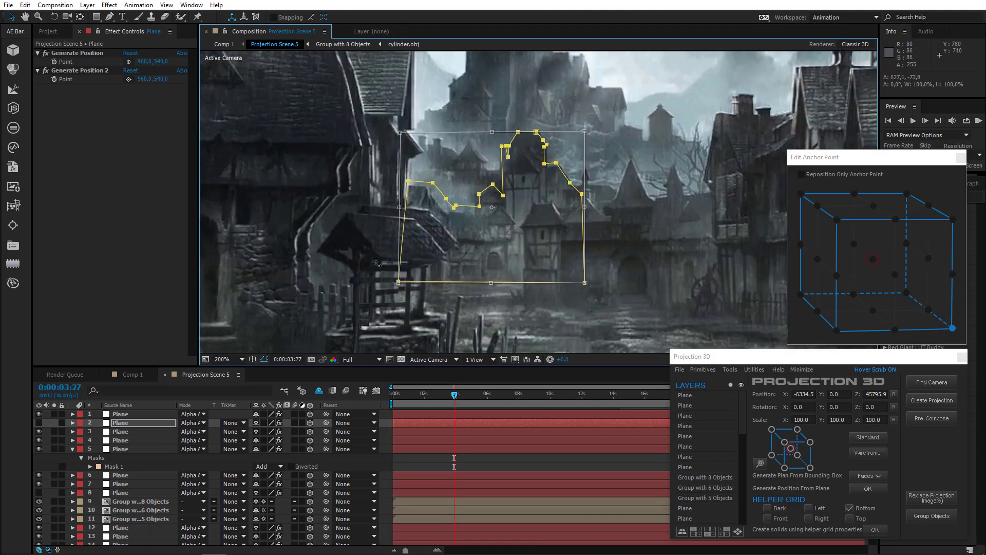
pyautogui.moveTo(400, 207); pyautogui.dragTo(388, 207)
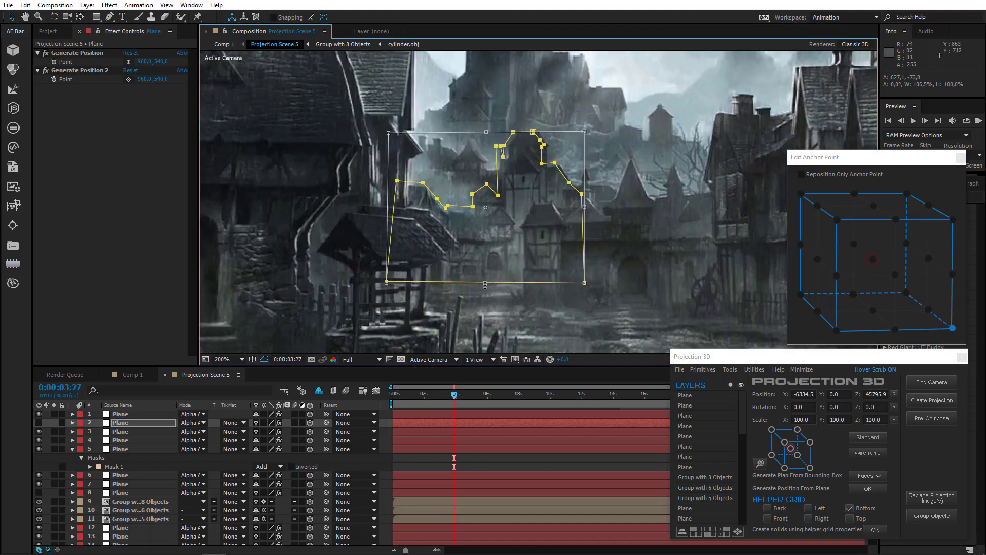
pyautogui.moveTo(486, 283); pyautogui.dragTo(483, 319)
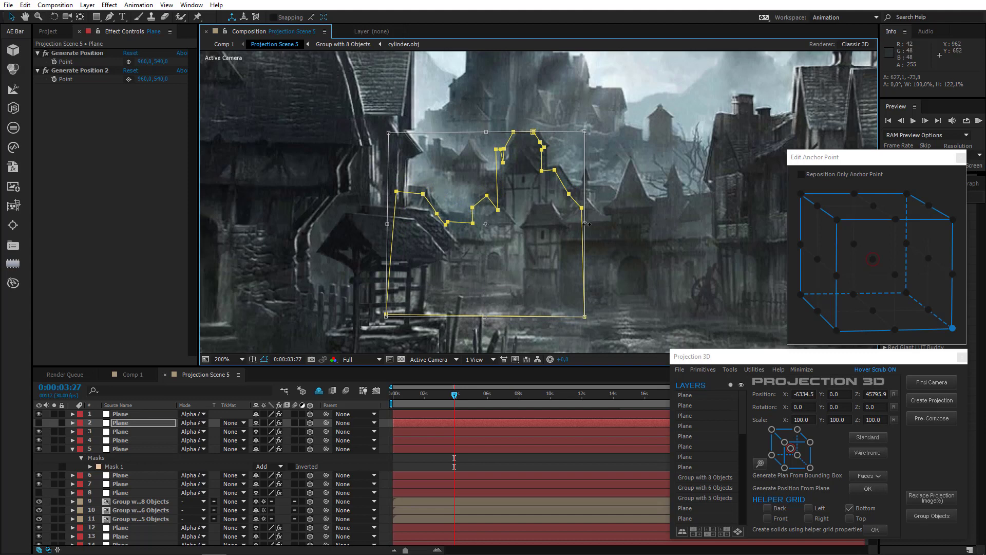
pyautogui.moveTo(585, 224); pyautogui.dragTo(593, 225)
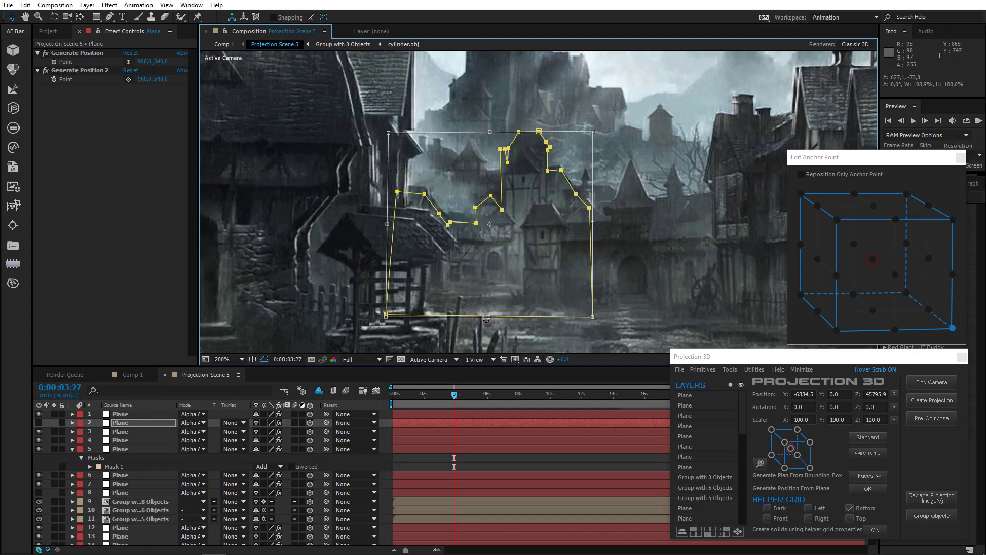
pyautogui.moveTo(487, 319); pyautogui.dragTo(491, 302)
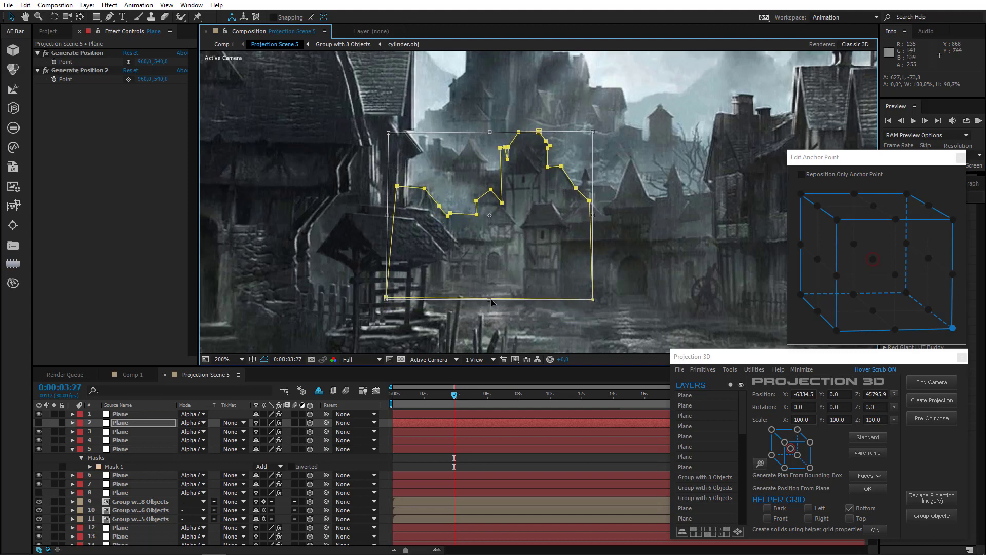
pyautogui.click(39, 422)
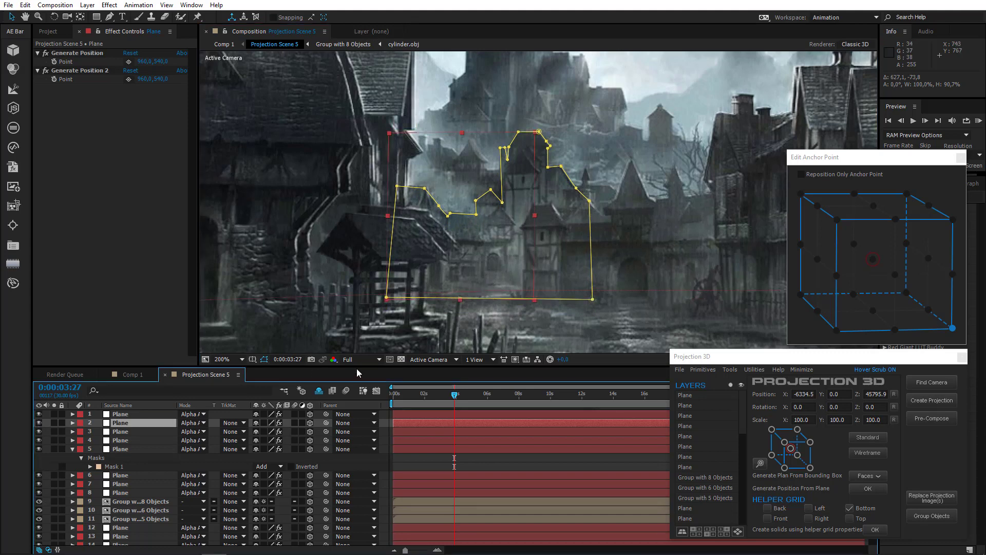
pyautogui.click(72, 449)
pyautogui.click(349, 443)
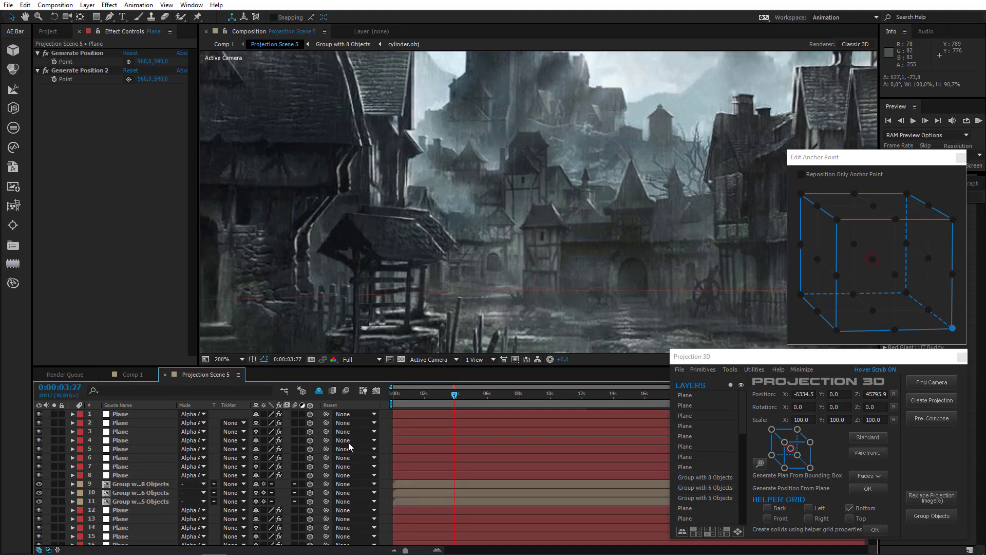
pyautogui.scroll(-1, 502, 262)
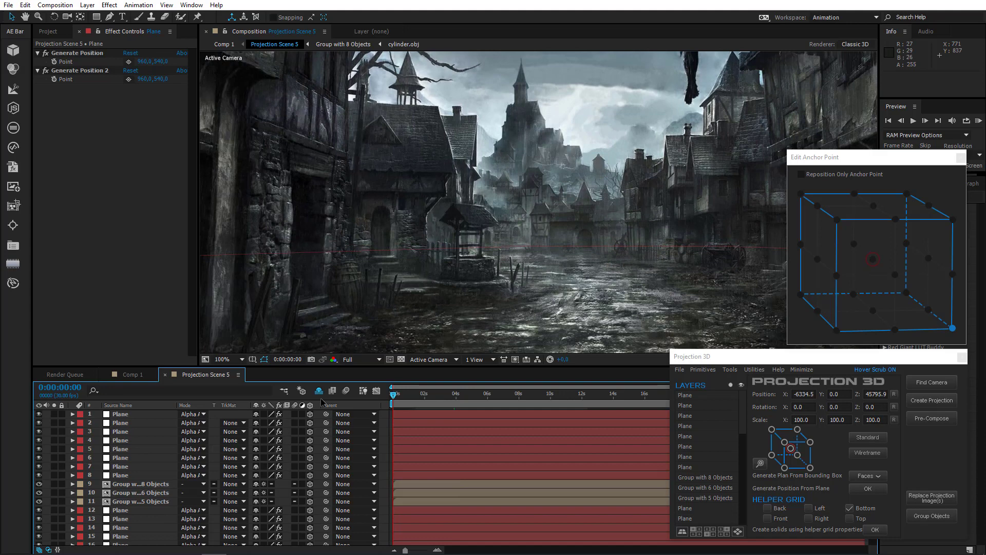
# Check the camera move in Comp 1 between 0 and 4 seconds, then return to Projection Scene 5
pyautogui.click(133, 375)
pyautogui.click(456, 400)
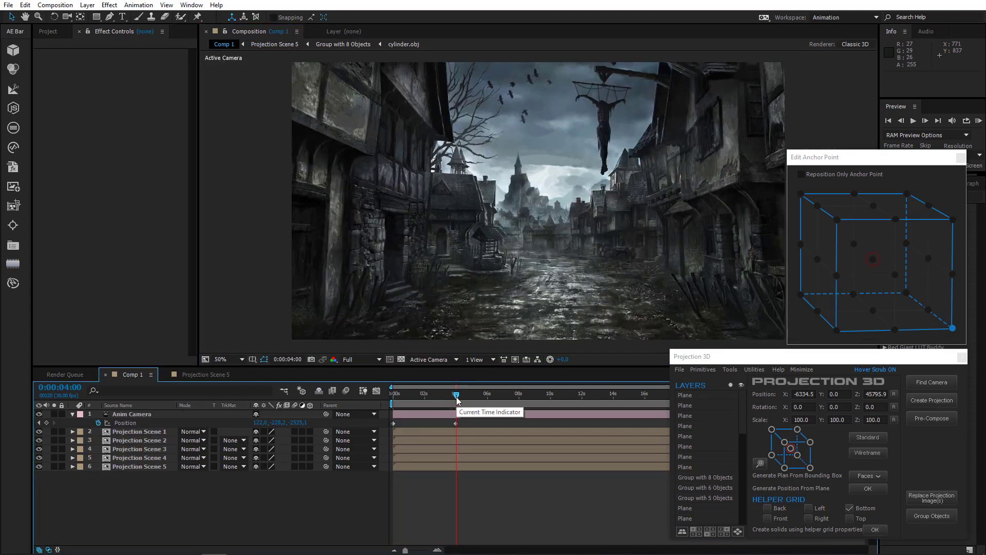
pyautogui.moveTo(456, 400)
pyautogui.mouseDown()
pyautogui.moveTo(426, 400)
pyautogui.moveTo(456, 400)
pyautogui.mouseUp()
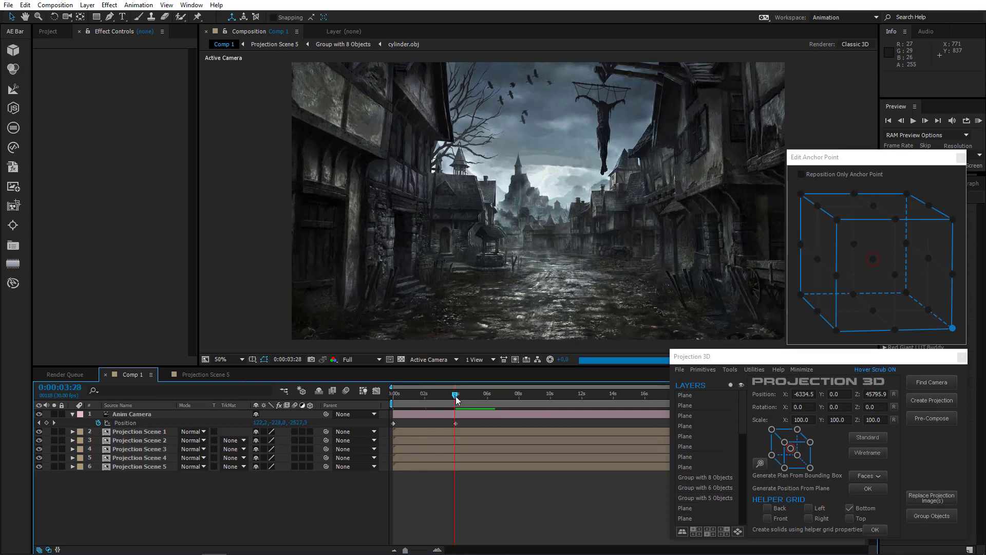
pyautogui.moveTo(456, 400); pyautogui.dragTo(341, 396)
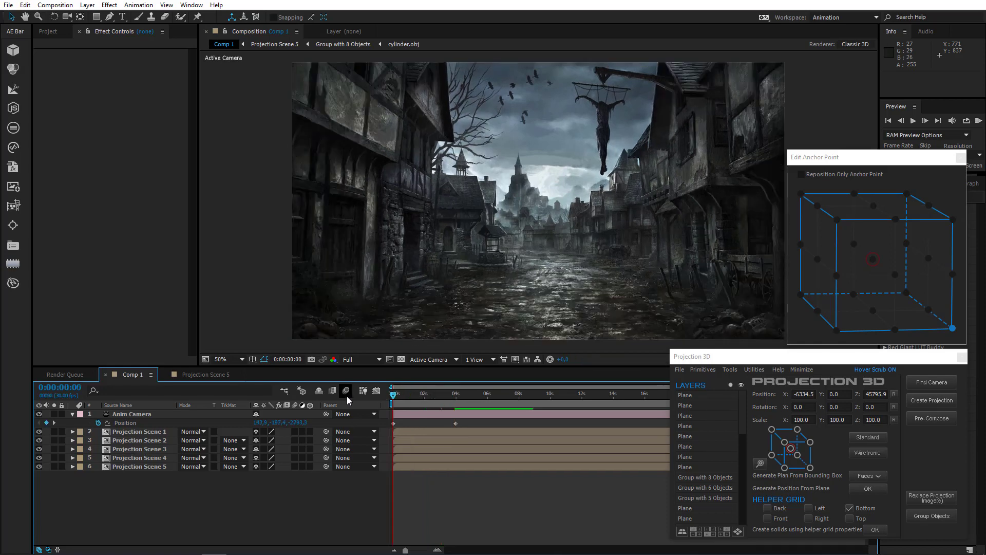
pyautogui.click(226, 375)
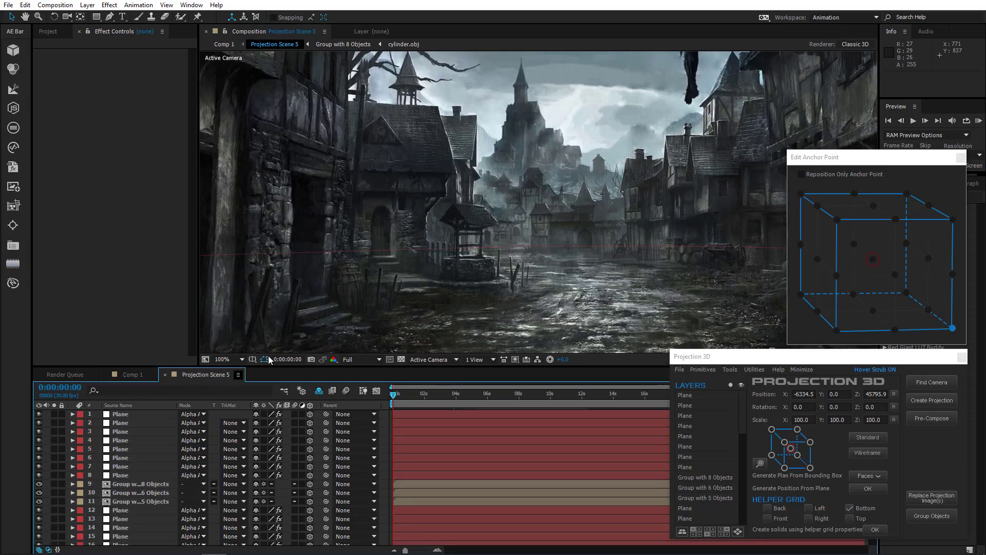
# Generate a plane from the Bottom ground layer at a point by the foot of the houses on the street's right side
pyautogui.moveTo(591, 244); pyautogui.dragTo(359, 260)
pyautogui.scroll(-1, 359, 261)
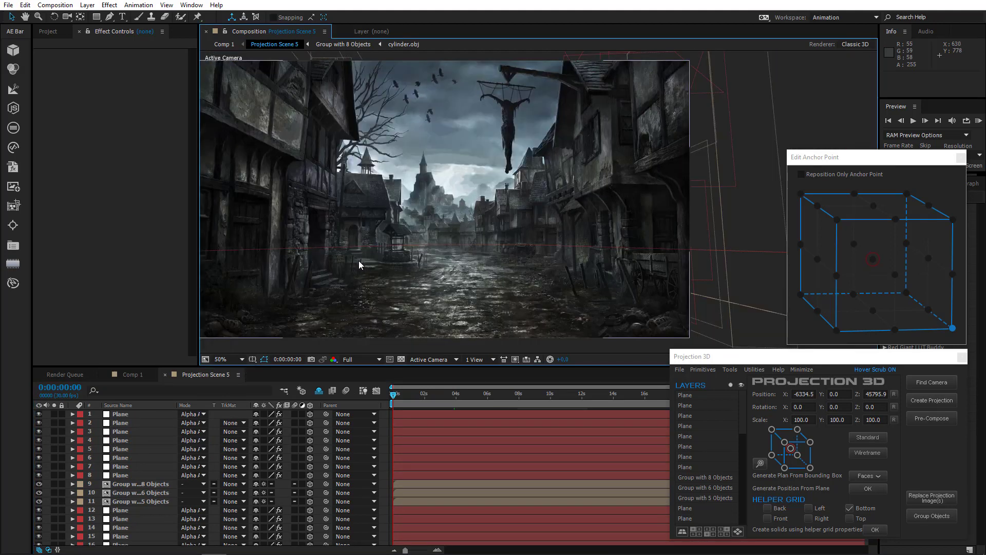
pyautogui.scroll(-5, 152, 517)
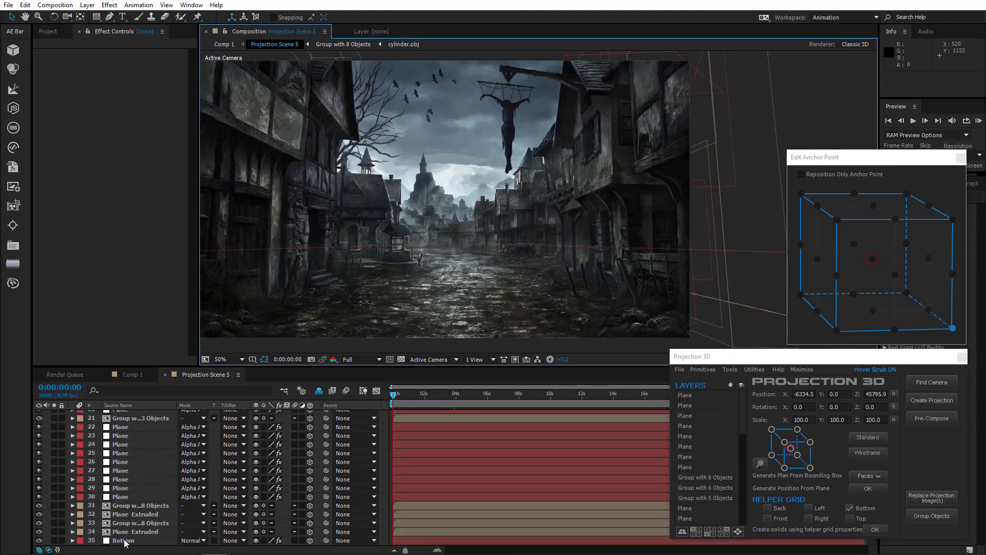
pyautogui.click(124, 540)
pyautogui.click(128, 61)
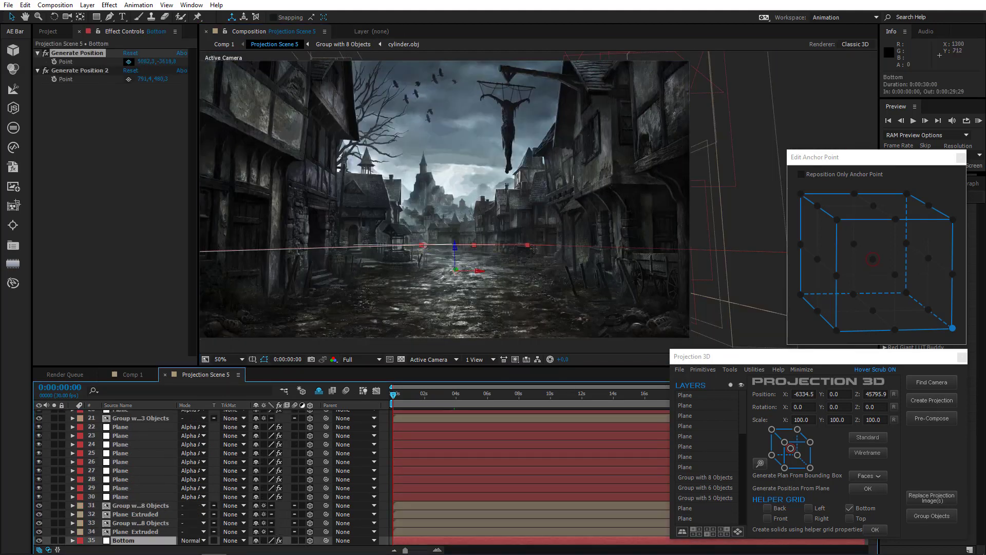
pyautogui.click(424, 245)
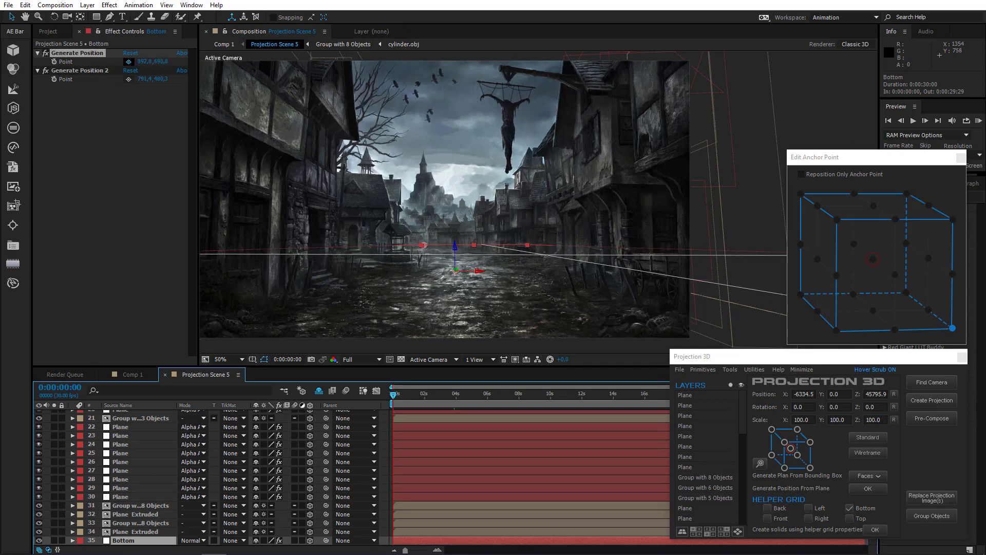
pyautogui.click(526, 249)
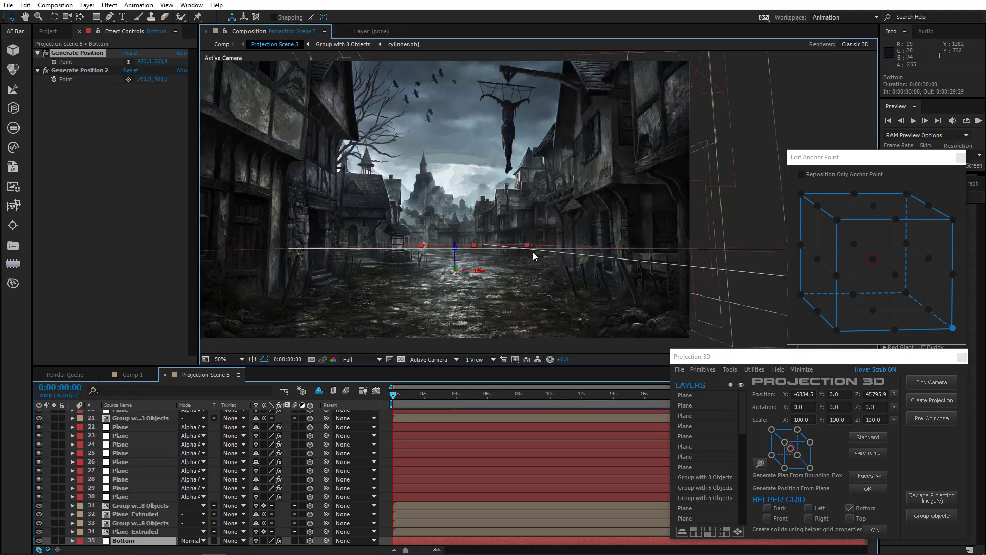
pyautogui.click(736, 371)
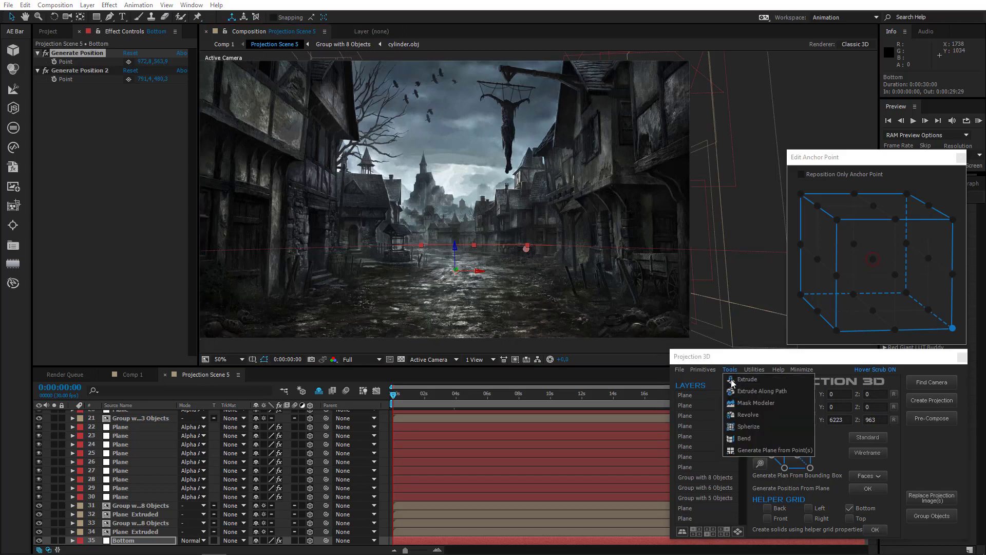
pyautogui.click(754, 441)
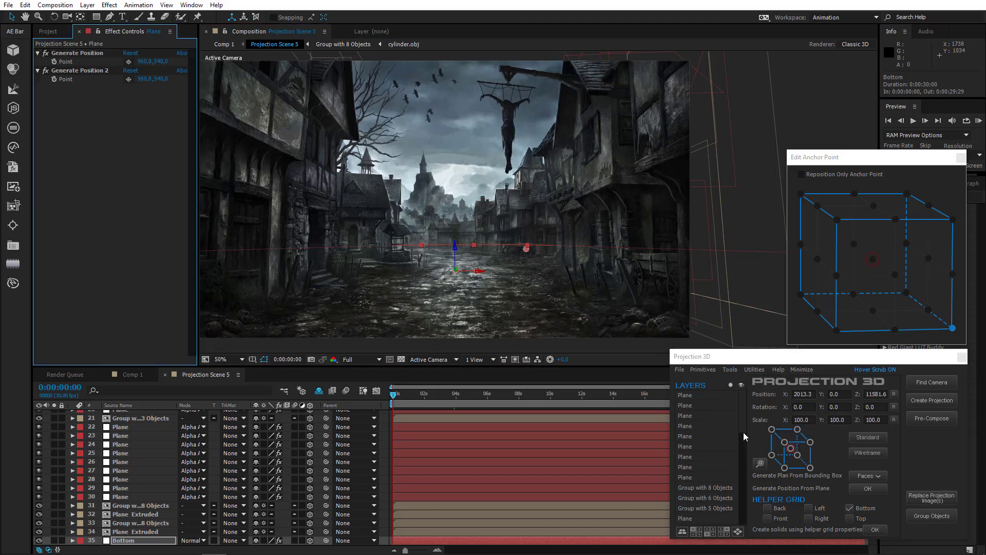
# Reposition the new plane's anchor point to its bottom centre and scale the plane to about 148% in X and 386% in Y
pyautogui.click(894, 330)
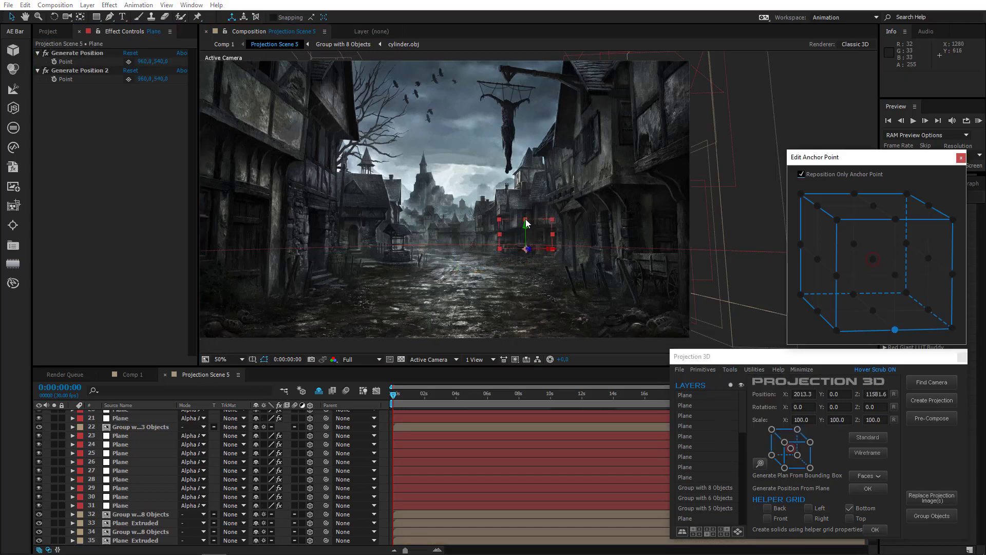
pyautogui.moveTo(554, 195); pyautogui.dragTo(560, 137)
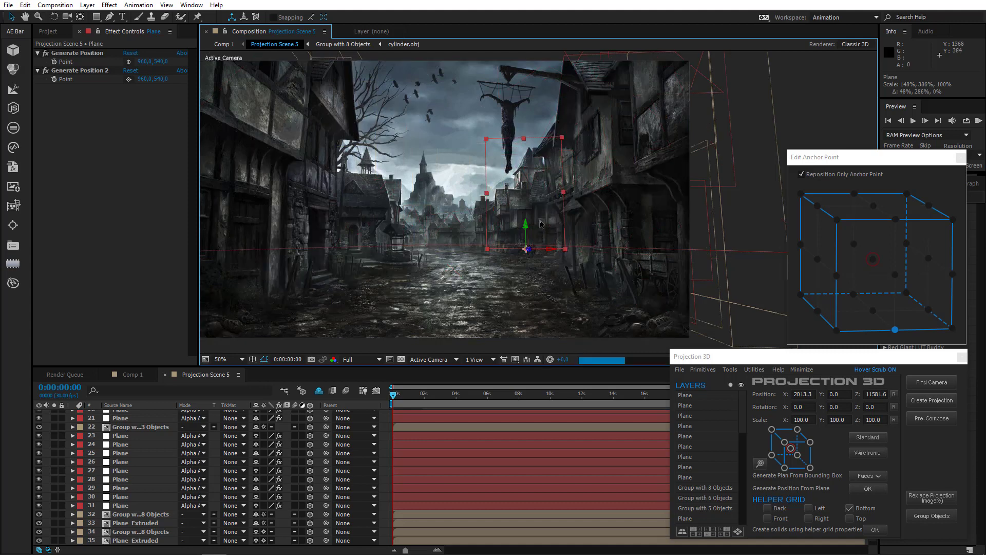
pyautogui.scroll(2, 535, 205)
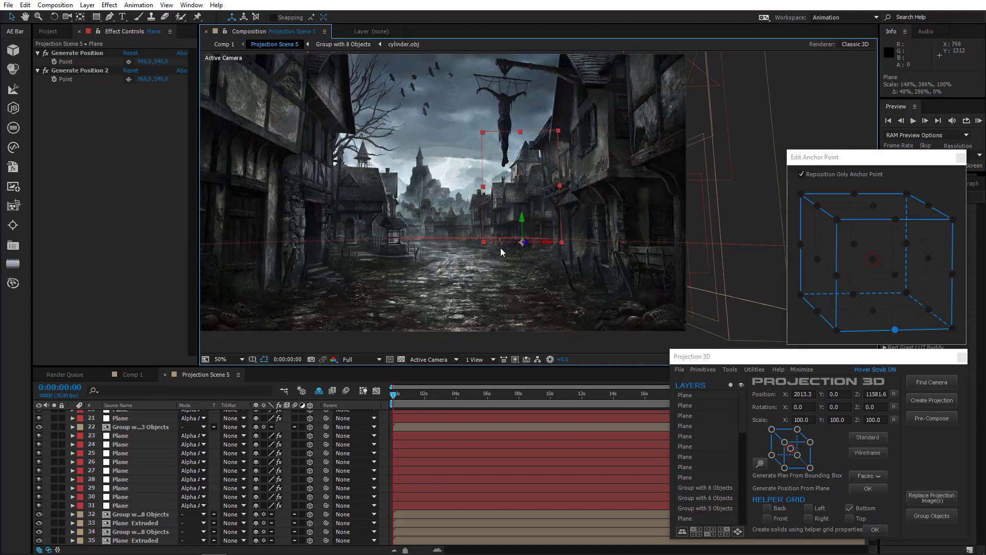
# Start a mask on the new plane with the Pen tool, tracing the tower house's left wall, pointed roof and top edge
pyautogui.press('g')
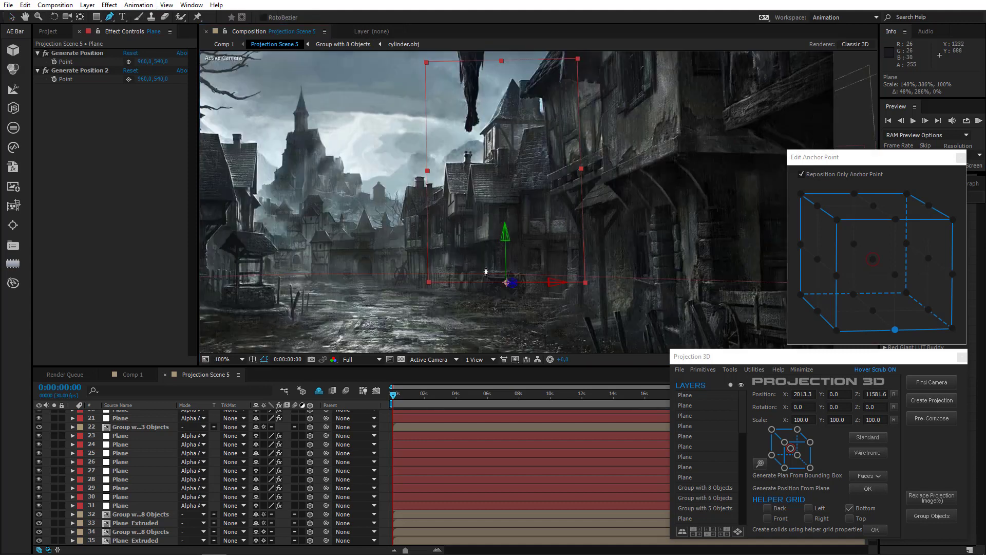
pyautogui.click(488, 277)
pyautogui.click(483, 164)
pyautogui.scroll(1, 484, 165)
pyautogui.click(511, 231)
pyautogui.click(504, 231)
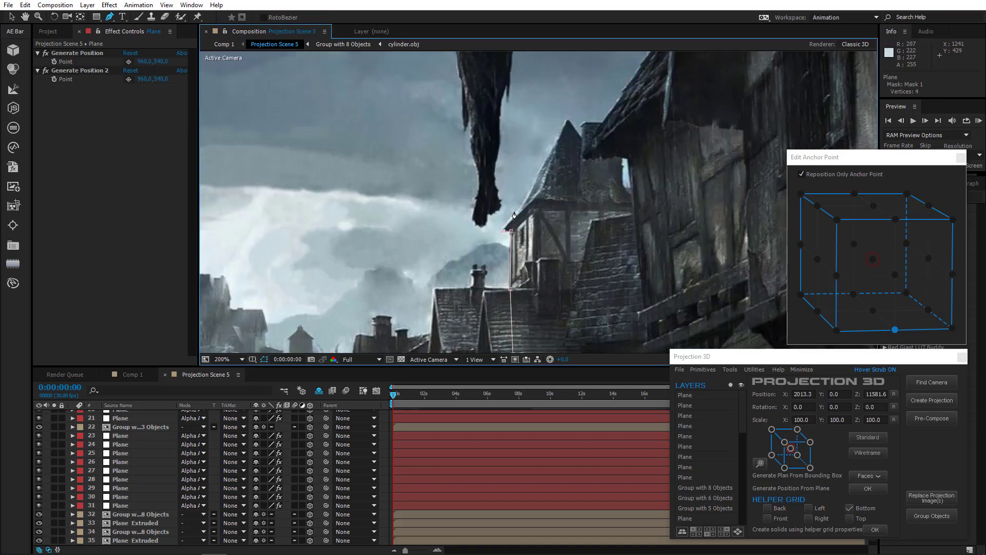
pyautogui.moveTo(522, 201); pyautogui.dragTo(538, 176)
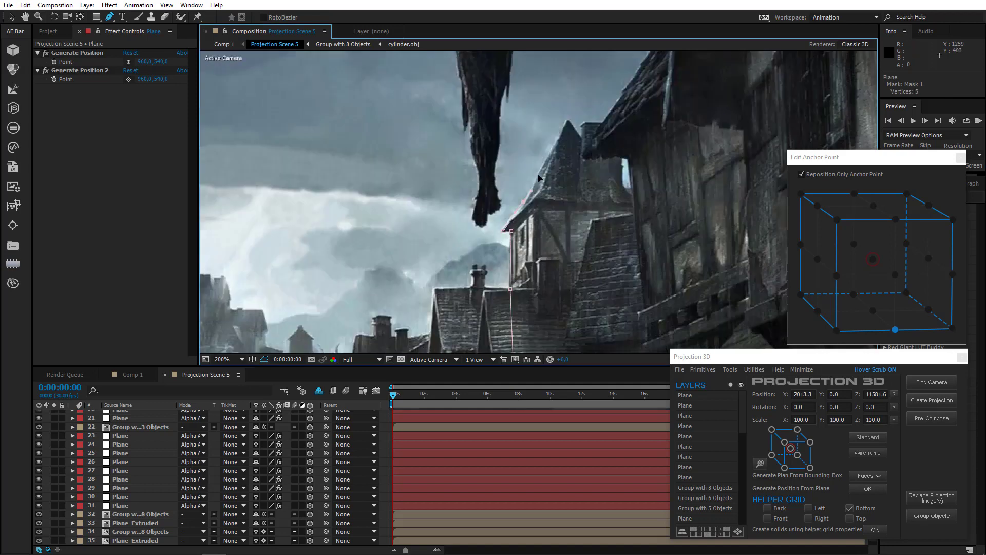
pyautogui.click(587, 121)
pyautogui.click(625, 121)
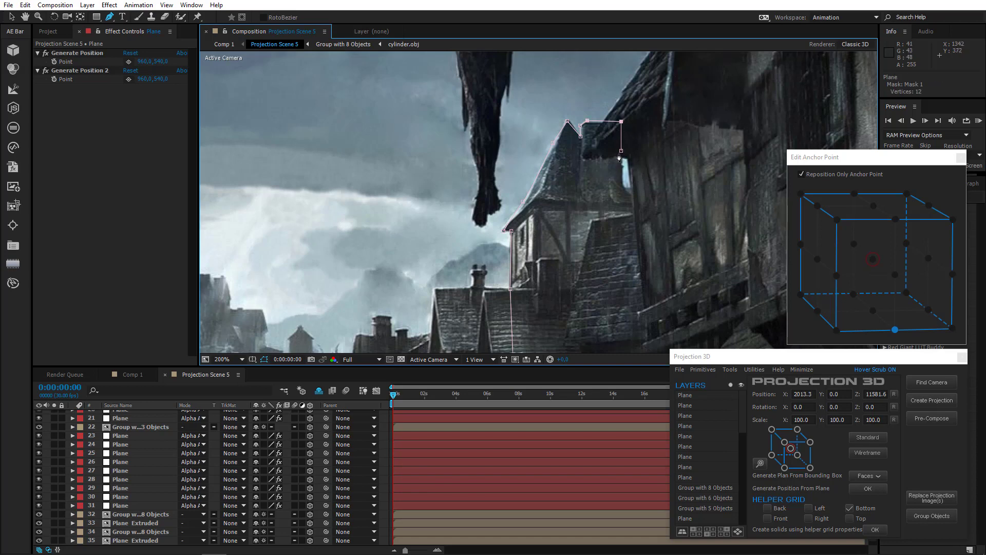
# Continue the mask down the tower house's right edge to the street and close it at the foot of the left wall
pyautogui.click(622, 184)
pyautogui.click(653, 234)
pyautogui.moveTo(641, 188); pyautogui.dragTo(635, 200)
pyautogui.moveTo(652, 235); pyautogui.dragTo(550, 171)
pyautogui.moveTo(548, 257); pyautogui.dragTo(553, 278)
pyautogui.scroll(-1, 553, 282)
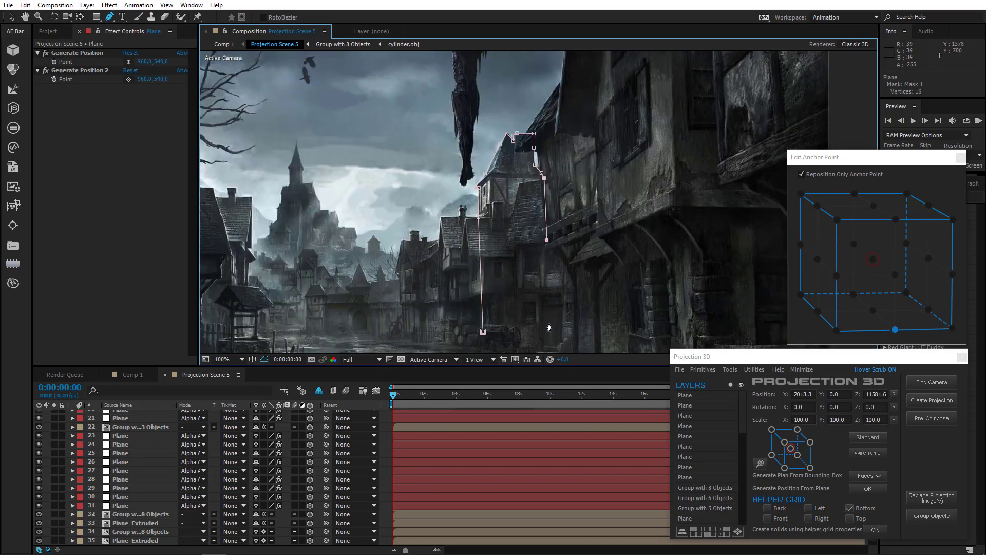
pyautogui.click(548, 323)
pyautogui.click(483, 331)
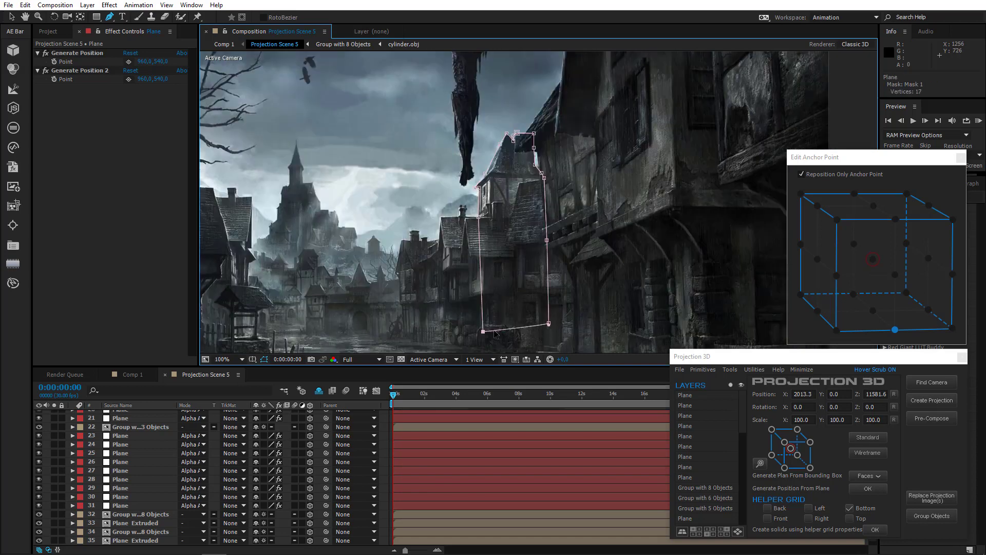
# Compare the start and 4-second frames of the camera move in Comp 1, then return to Projection Scene 5
pyautogui.click(131, 375)
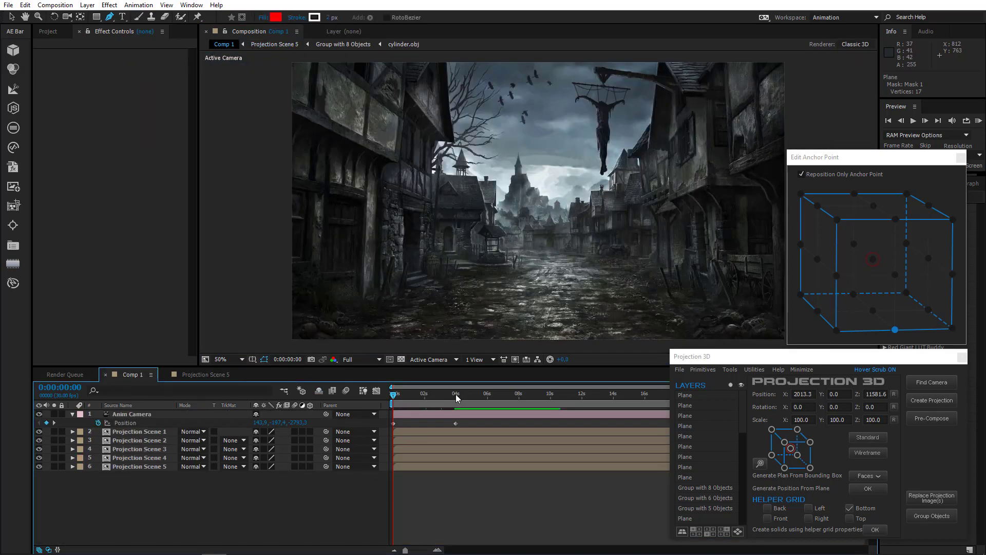
pyautogui.click(455, 393)
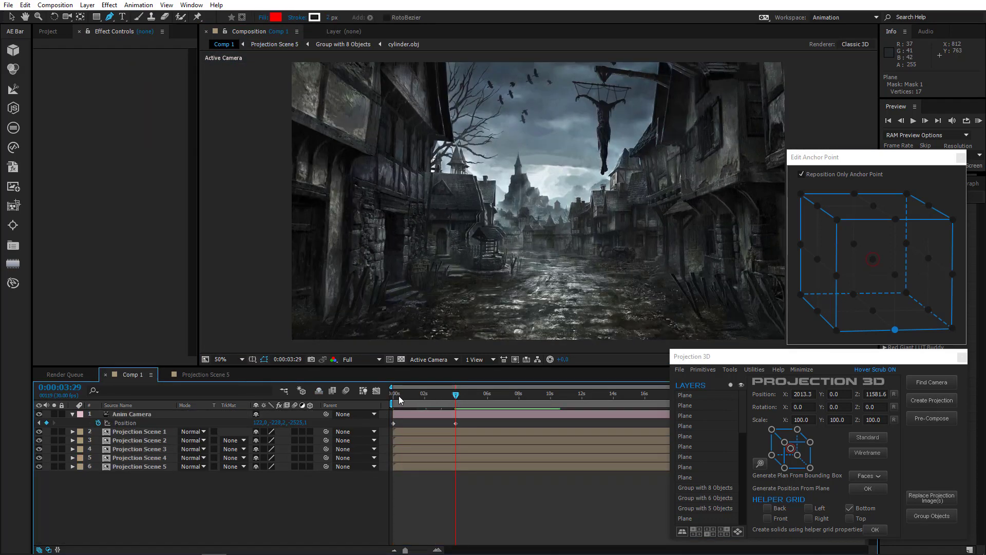
pyautogui.click(393, 397)
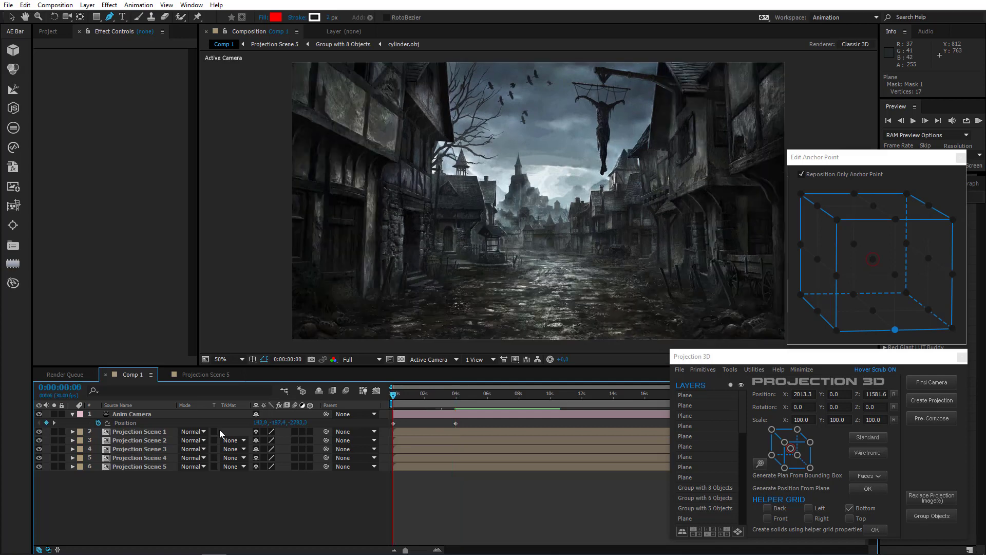
pyautogui.click(198, 373)
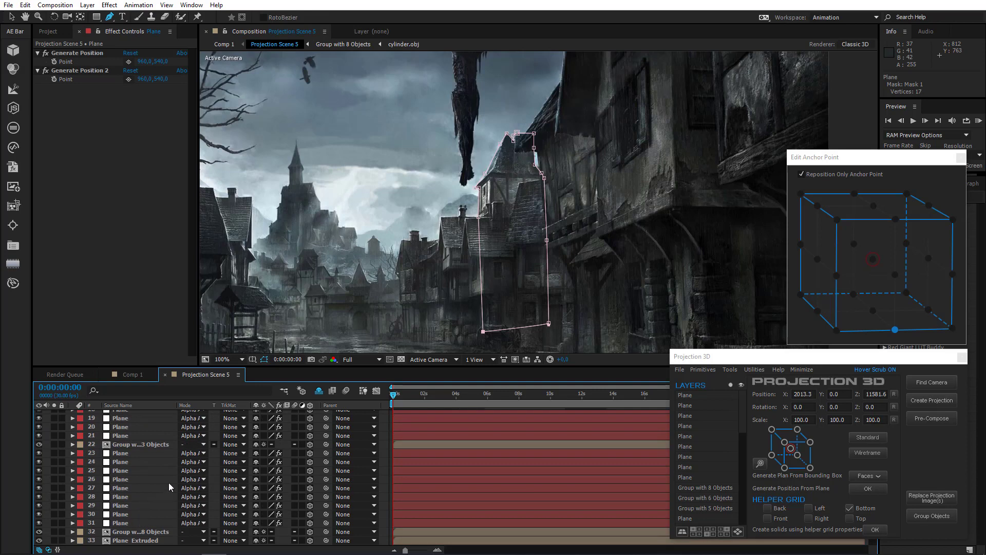
# Select the gallows beam's plane and set its first Generate Position point at the lower tip of the beam's bracket
pyautogui.scroll(-2, 624, 183)
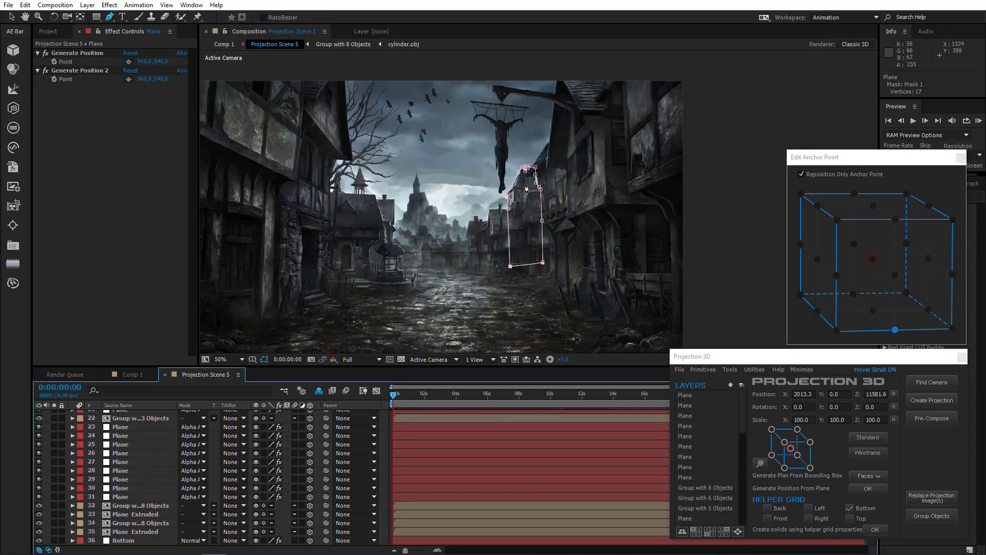
pyautogui.click(121, 453)
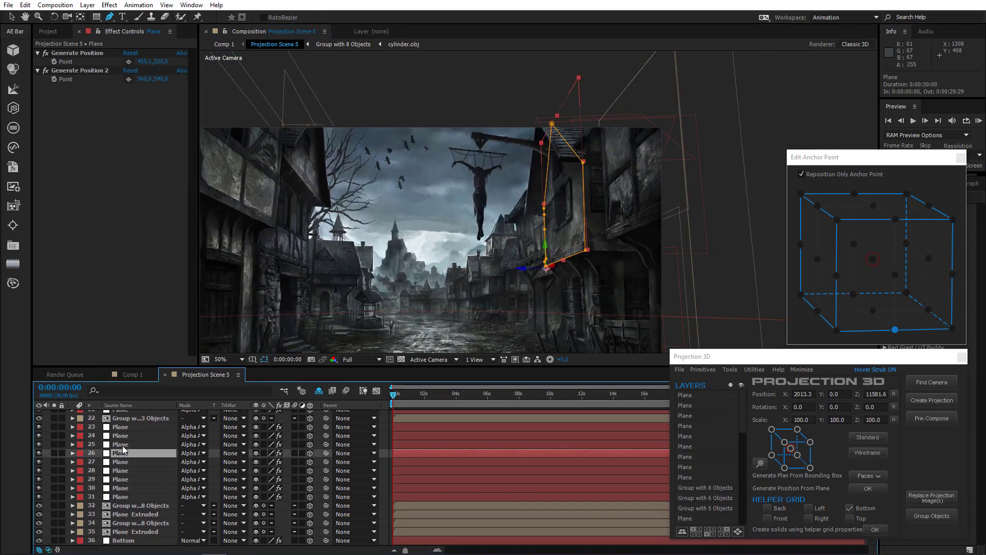
pyautogui.click(123, 444)
pyautogui.click(125, 437)
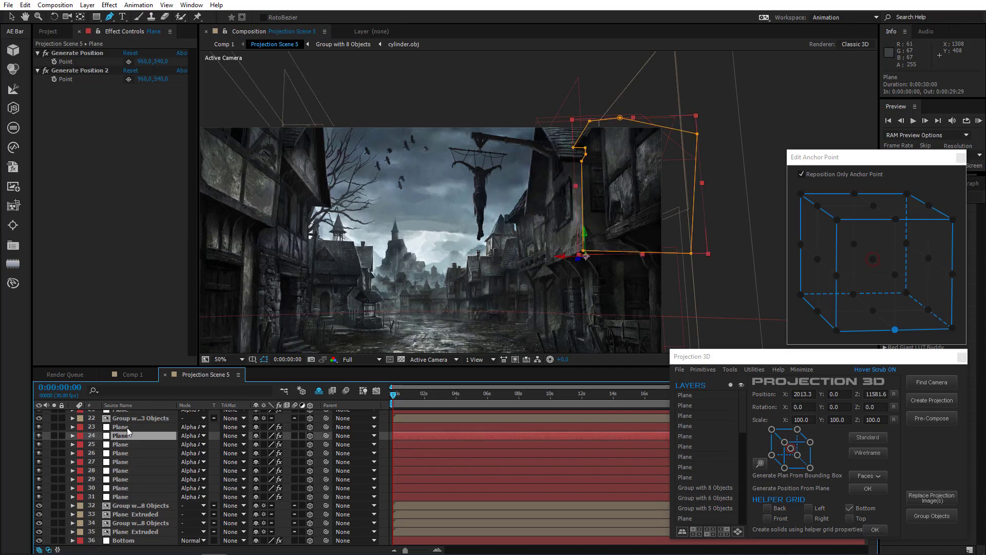
pyautogui.click(128, 428)
pyautogui.scroll(4, 503, 237)
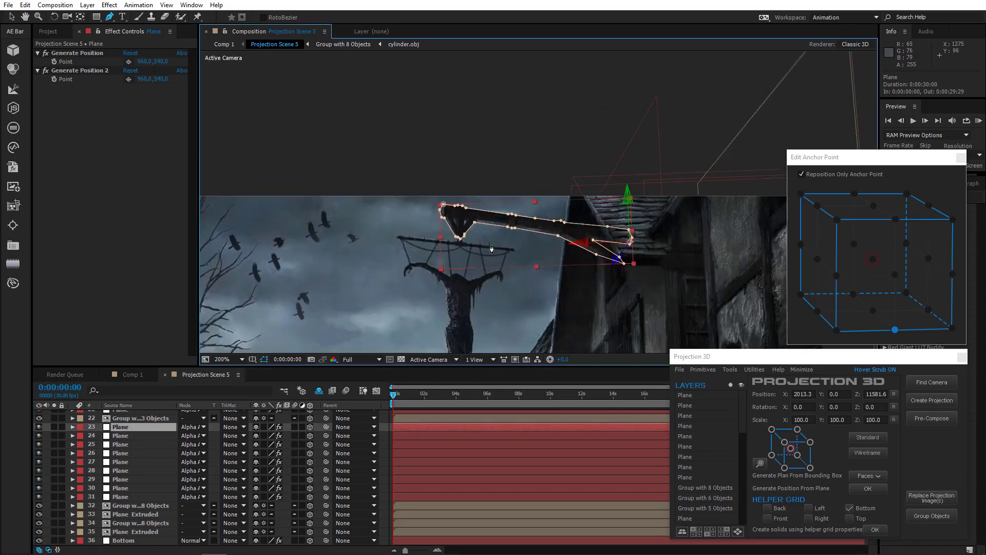
pyautogui.moveTo(515, 209); pyautogui.dragTo(499, 215)
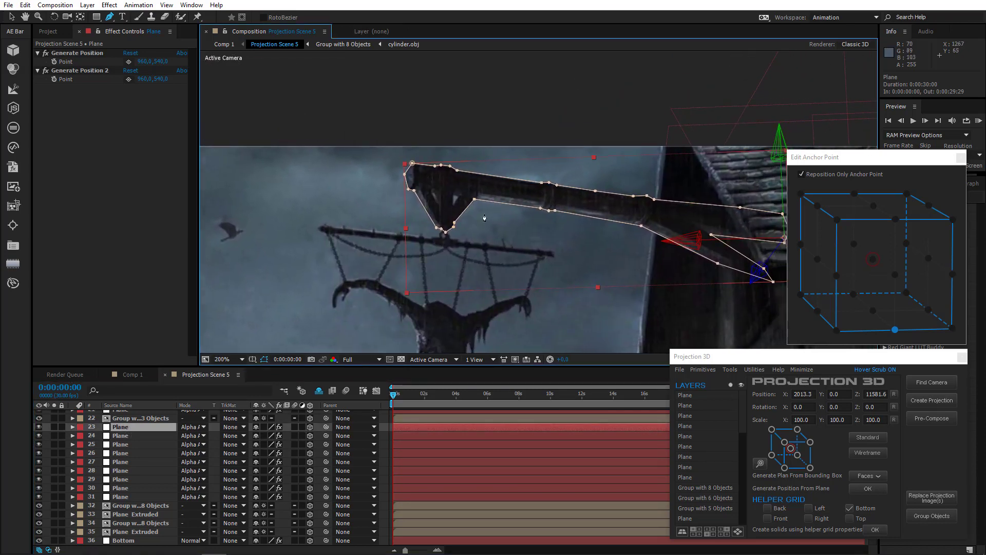
pyautogui.click(128, 62)
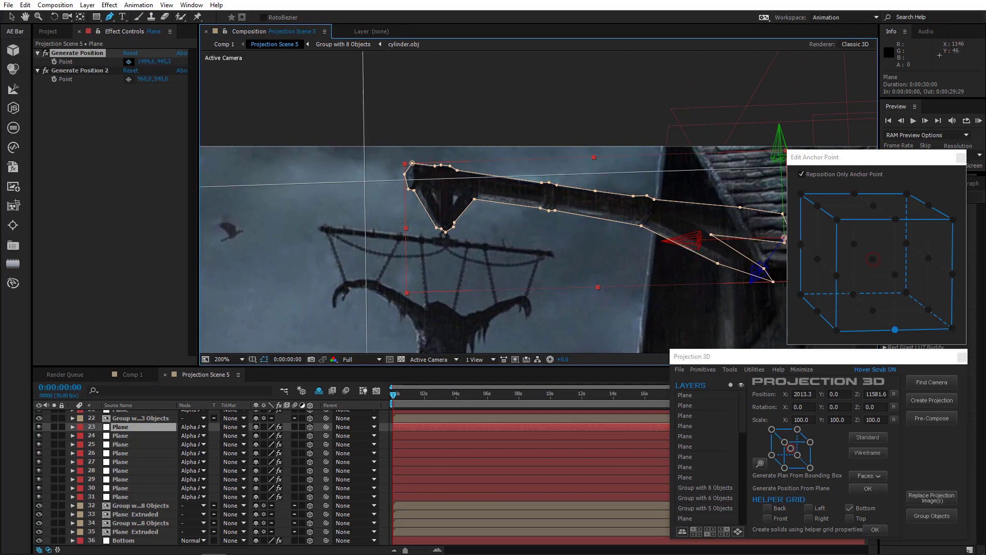
pyautogui.click(450, 240)
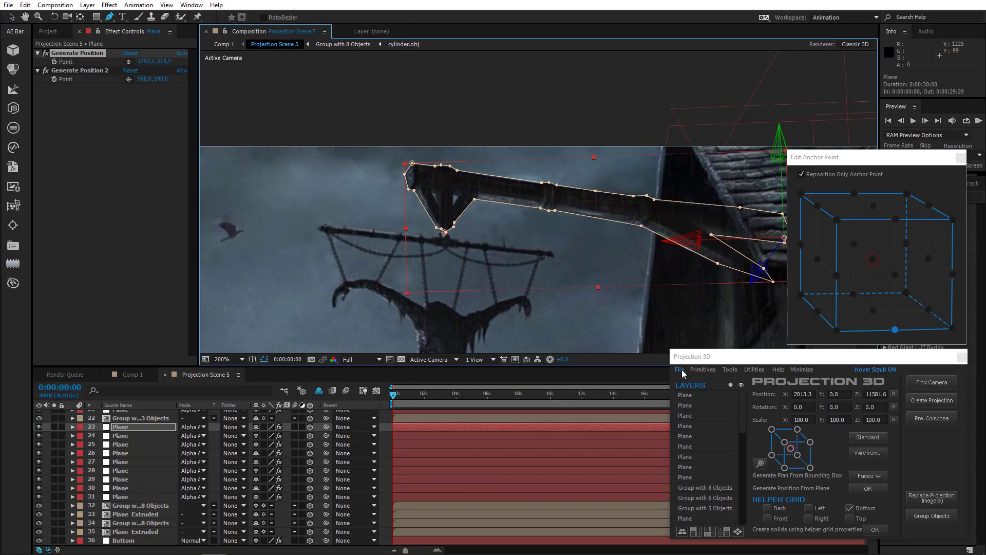
# Import corpse.png through Projection 3D at the generated point and reposition its anchor point to its top centre
pyautogui.click(679, 370)
pyautogui.click(707, 380)
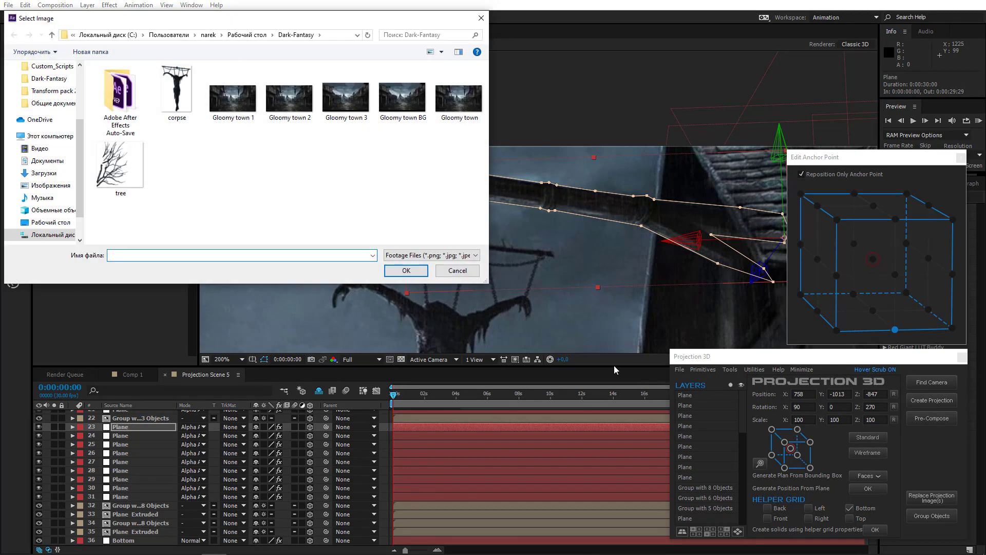
pyautogui.doubleClick(176, 90)
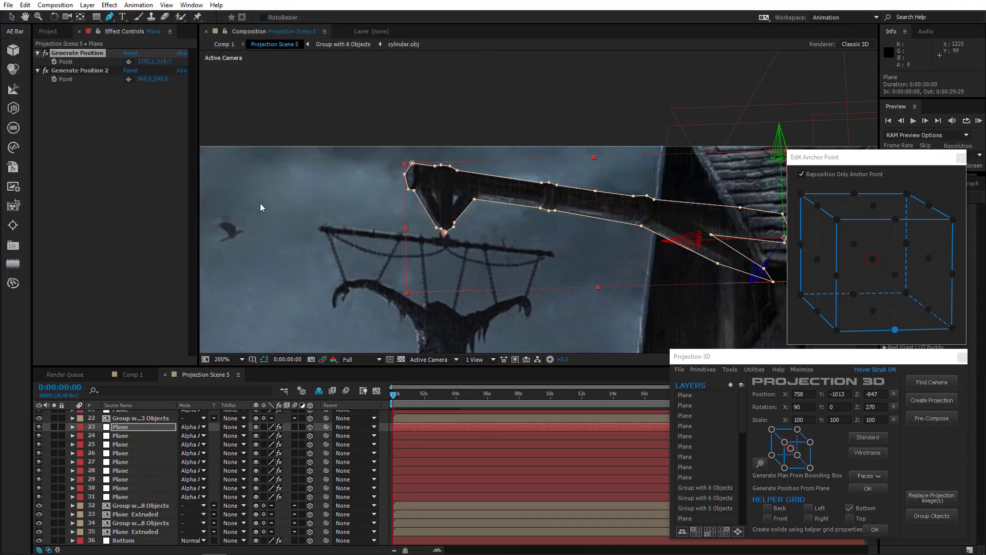
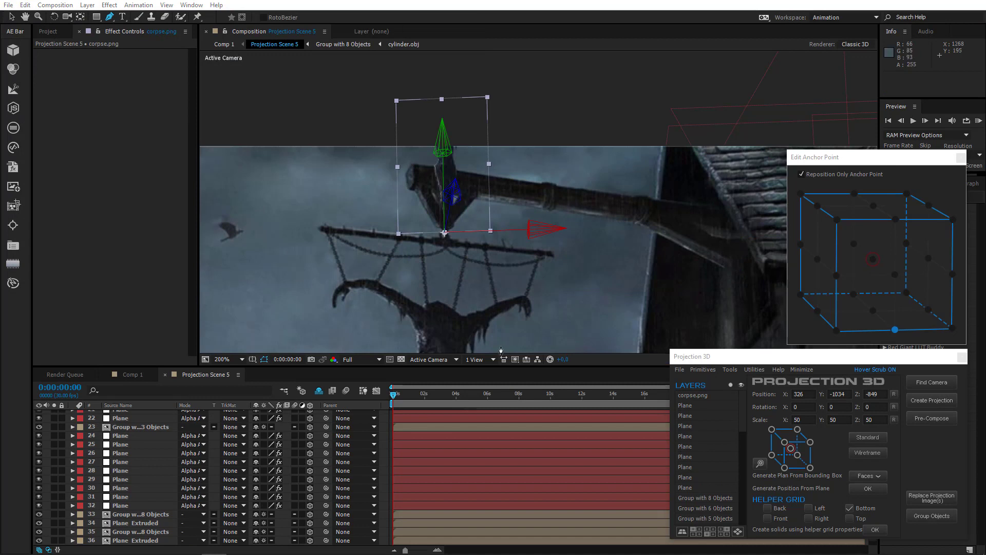
pyautogui.click(896, 219)
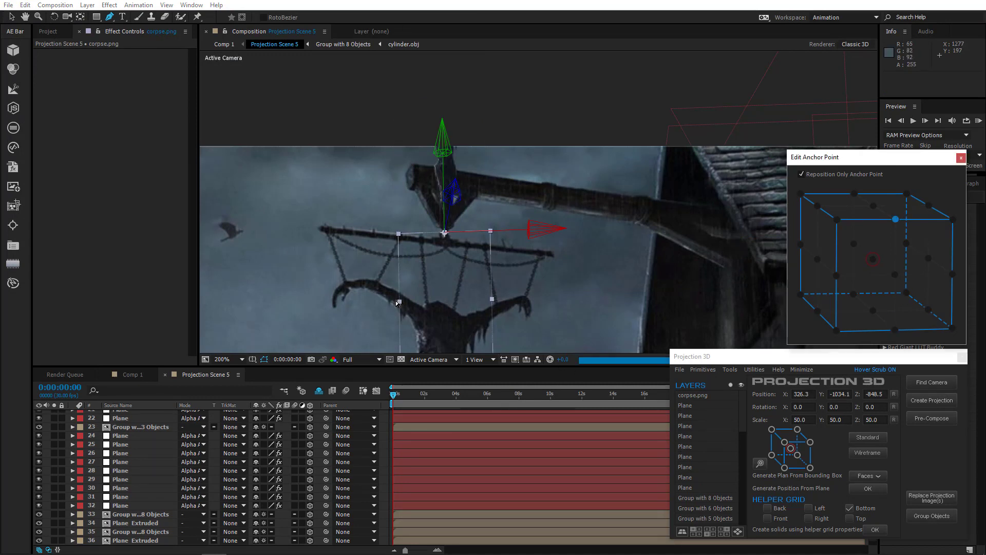
pyautogui.moveTo(369, 297); pyautogui.dragTo(372, 194)
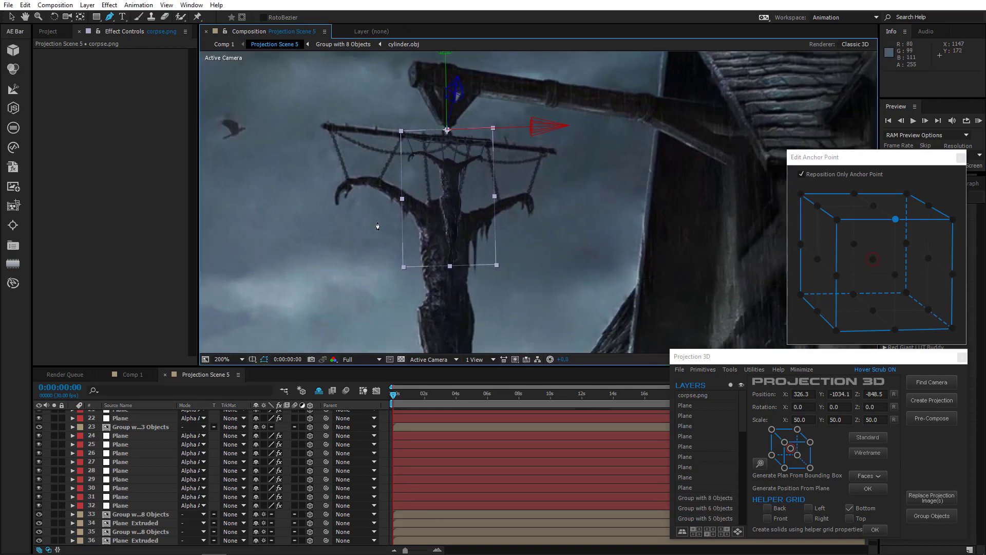
# Scale the corpse.png layer uniformly to 135% to match the painted hanging figure
pyautogui.press(',')
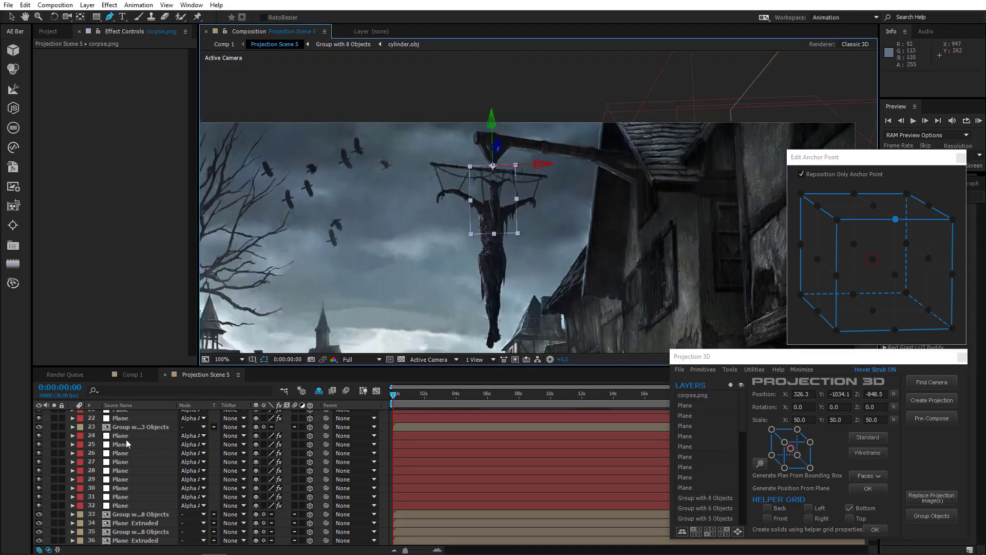
pyautogui.scroll(7, 127, 444)
pyautogui.click(132, 416)
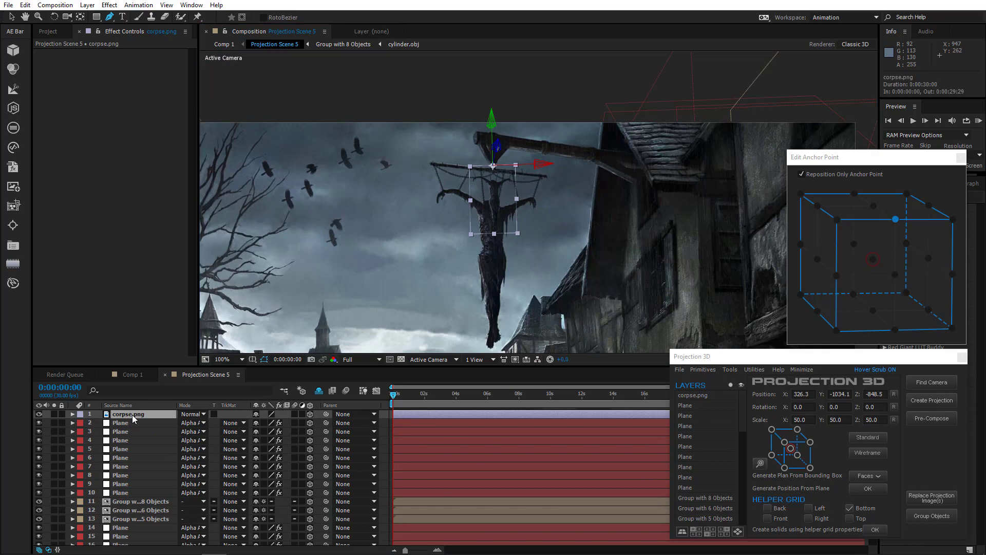
pyautogui.press('s')
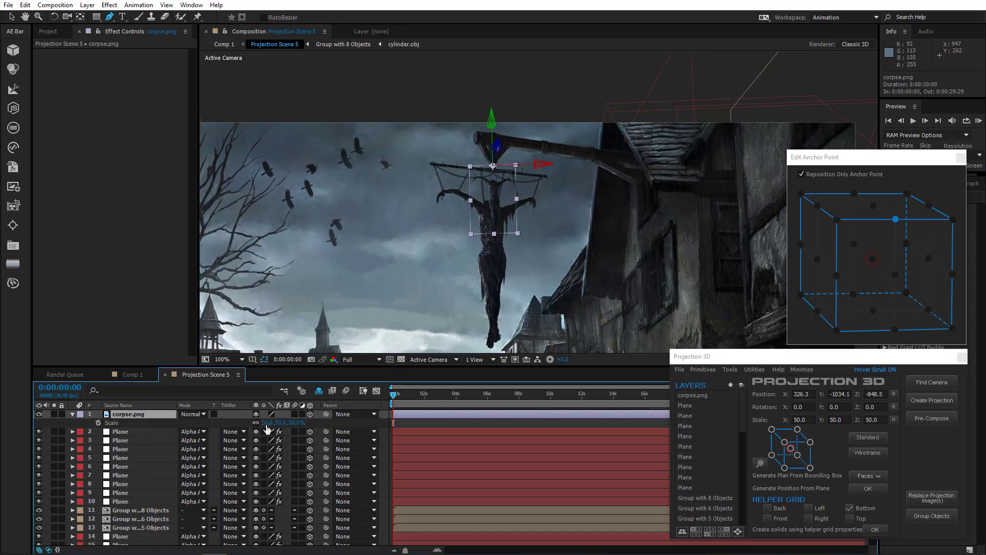
pyautogui.moveTo(266, 428); pyautogui.dragTo(303, 422)
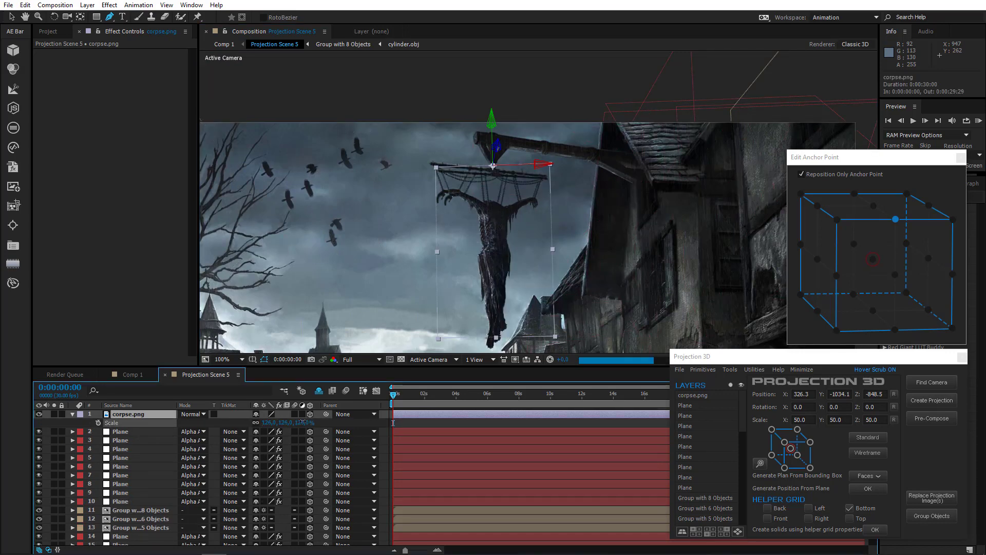
pyautogui.click(267, 422)
pyautogui.press('Return')
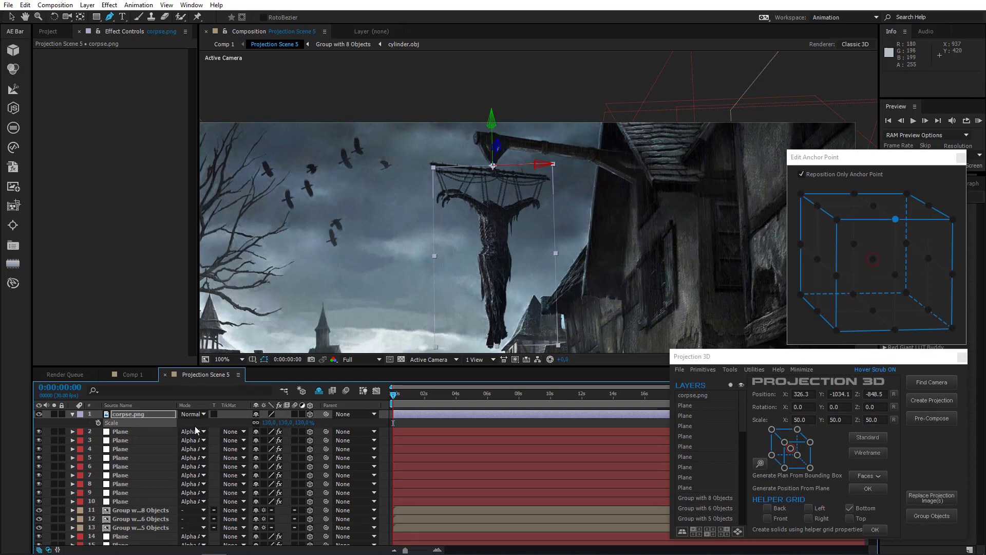
pyautogui.click(268, 425)
pyautogui.write('135')
pyautogui.press('Return')
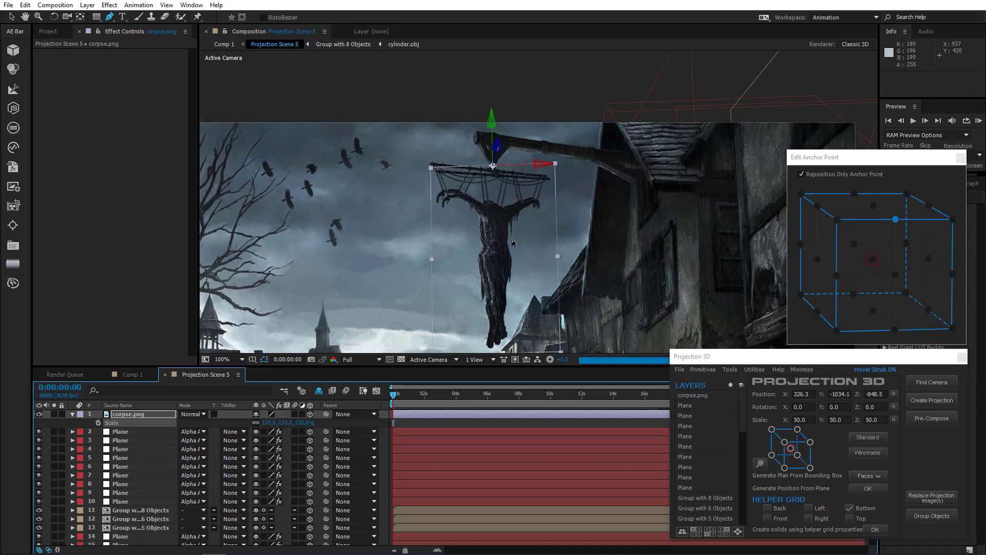
# Open corpse.png in its own layer view and move its anchor point onto the knot atop the crossbar, at about 125.1, 9.0
pyautogui.moveTo(461, 236); pyautogui.dragTo(437, 204)
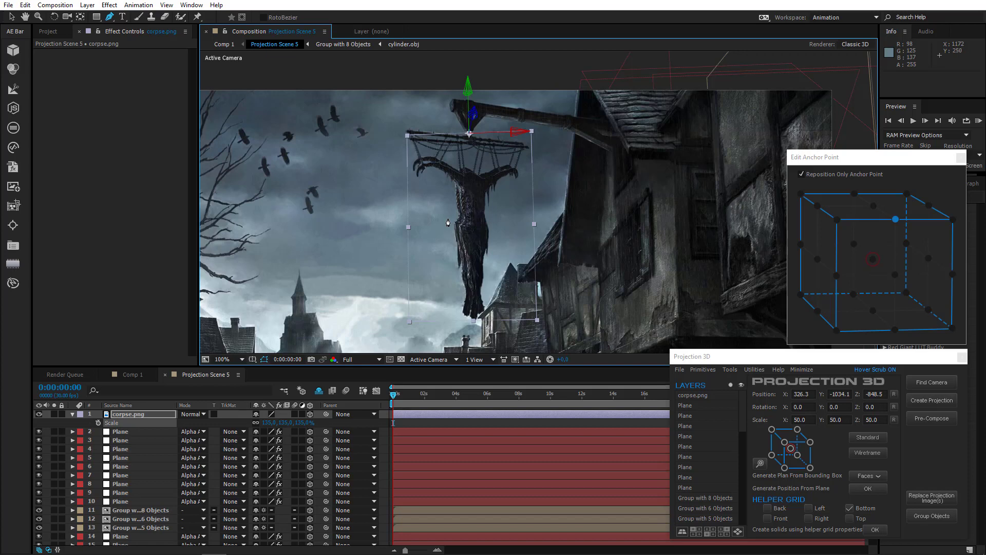
pyautogui.press('.')
pyautogui.moveTo(393, 173); pyautogui.dragTo(399, 231)
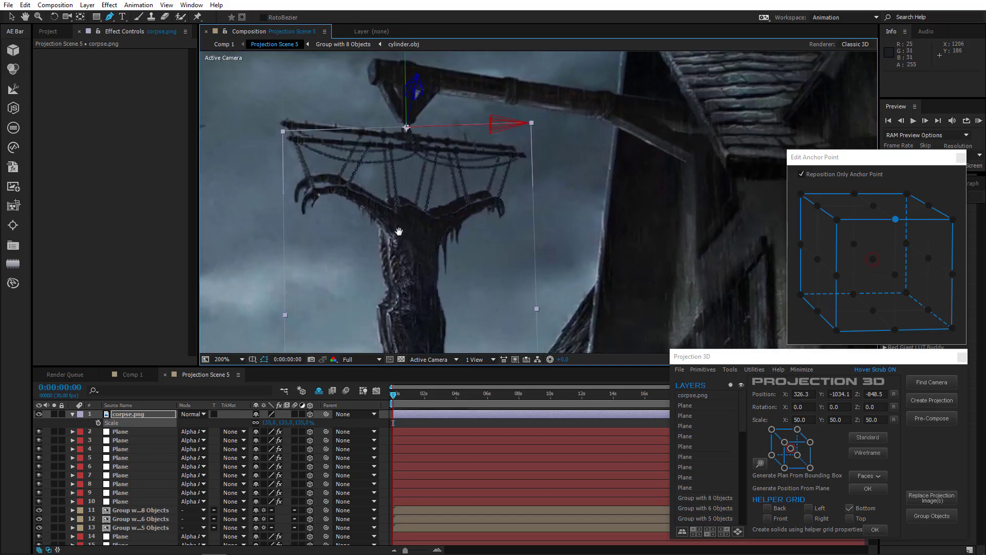
pyautogui.press('.')
pyautogui.press('.')
pyautogui.press('.')
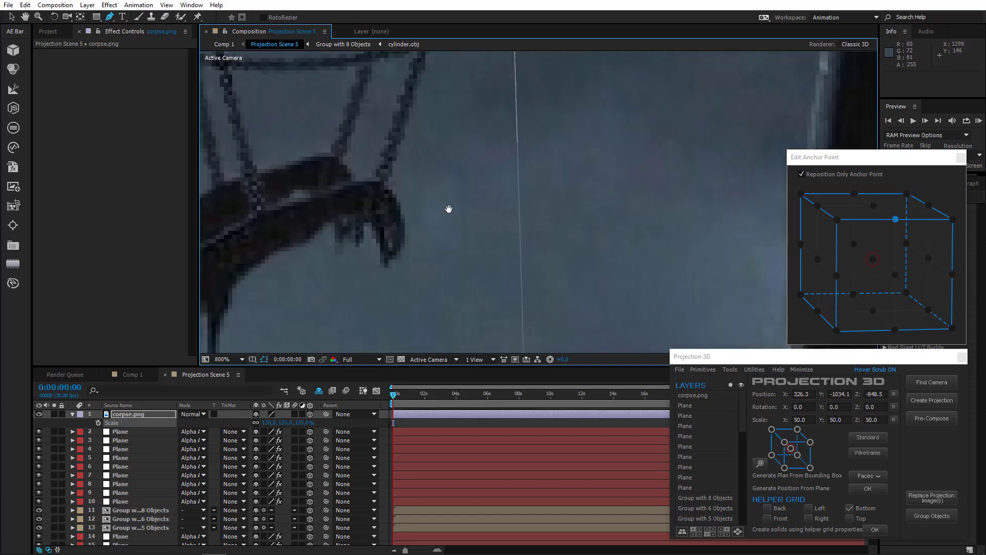
pyautogui.doubleClick(132, 414)
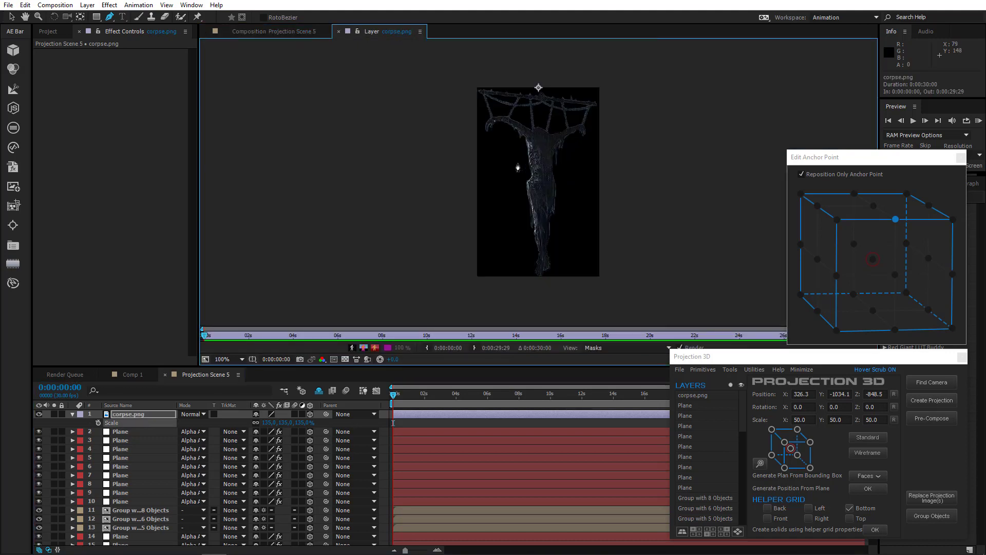
pyautogui.press('.')
pyautogui.press('.')
pyautogui.press('.')
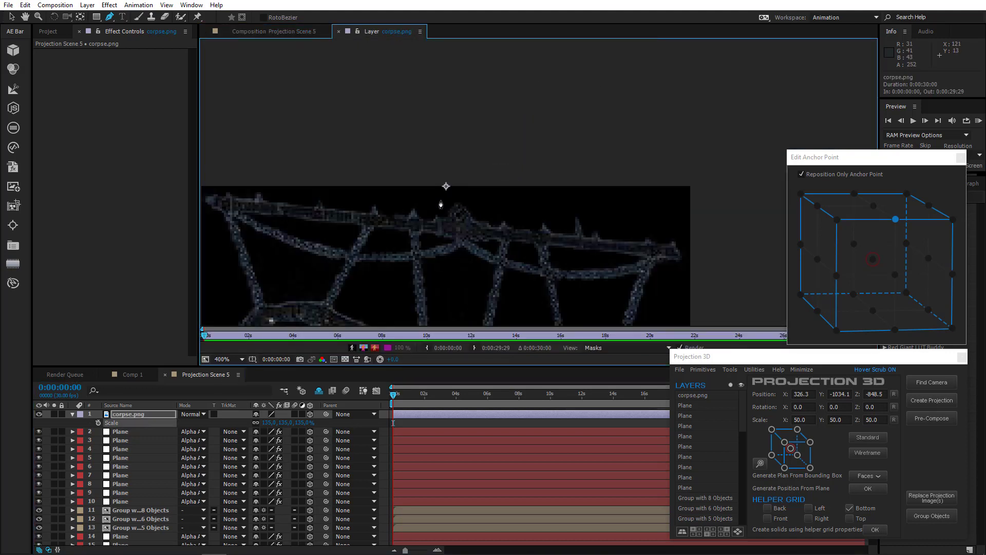
pyautogui.click(11, 16)
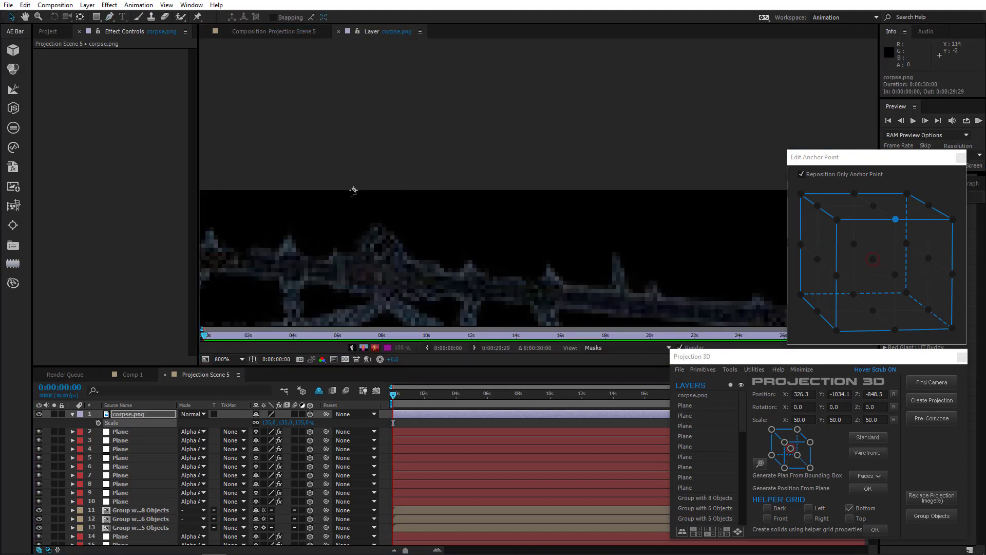
pyautogui.moveTo(354, 190); pyautogui.dragTo(378, 227)
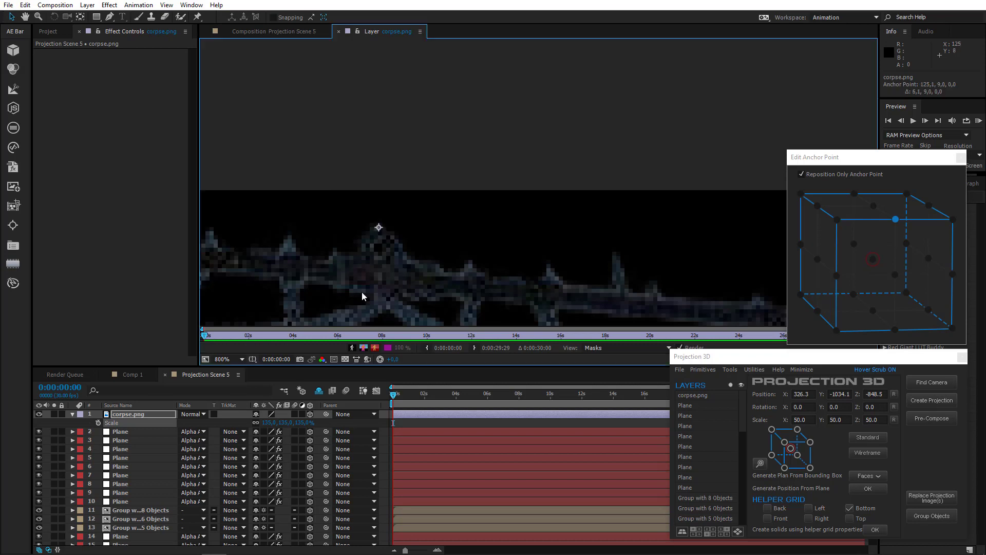
# Return to the Projection Scene 5 composition and rotate the corpse.png layer about its Y axis to an orientation of about 352.4°
pyautogui.click(298, 32)
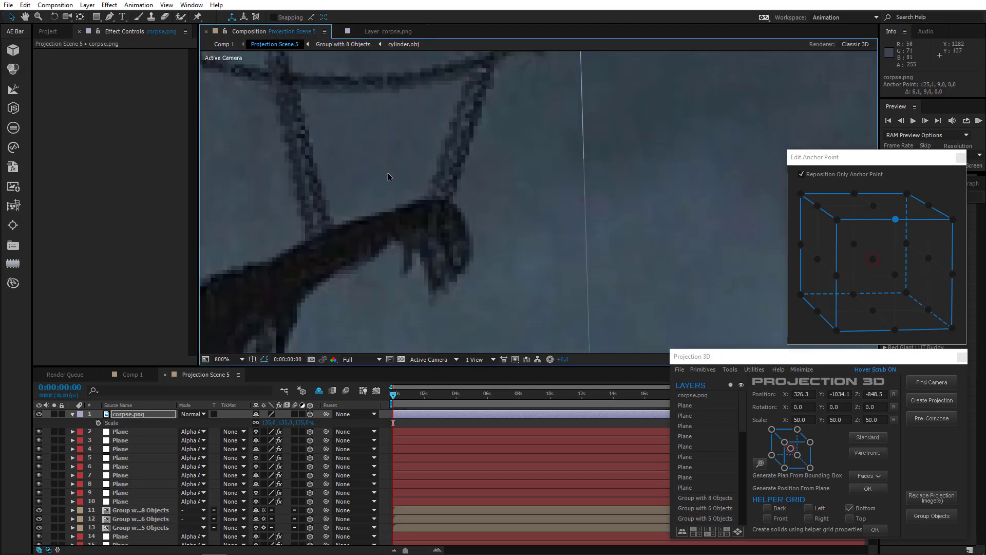
pyautogui.press(',')
pyautogui.scroll(-1, 354, 223)
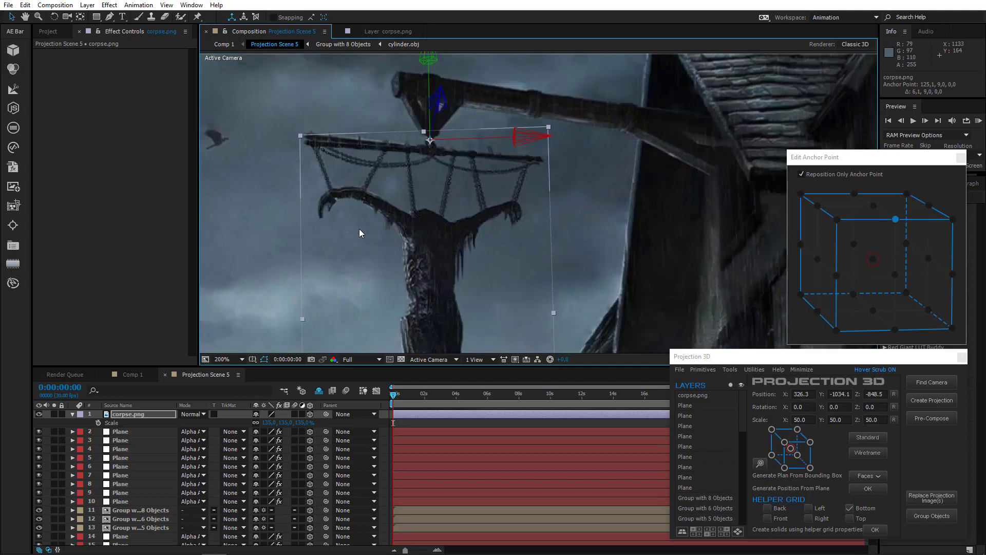
pyautogui.moveTo(392, 191); pyautogui.dragTo(401, 274)
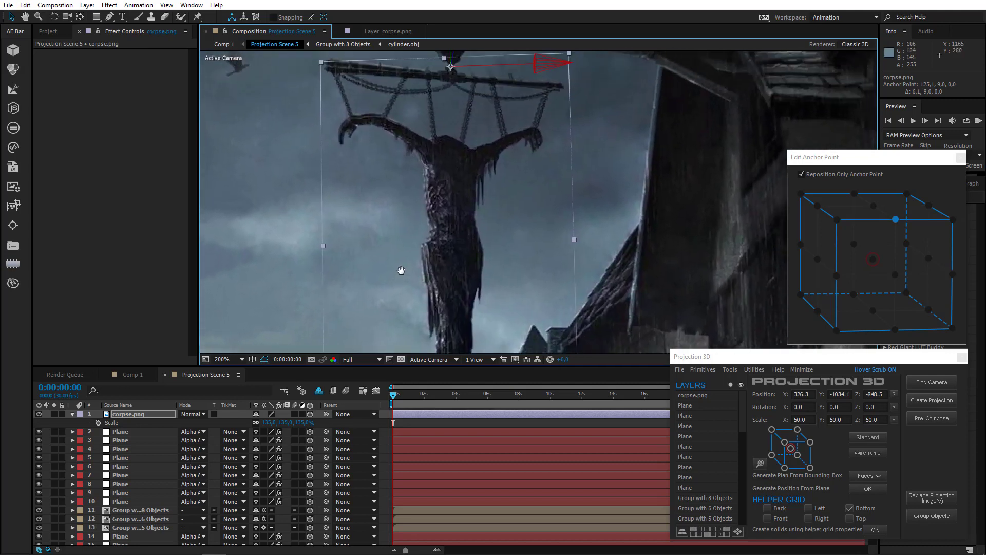
pyautogui.scroll(-1, 397, 239)
pyautogui.moveTo(404, 221); pyautogui.dragTo(399, 209)
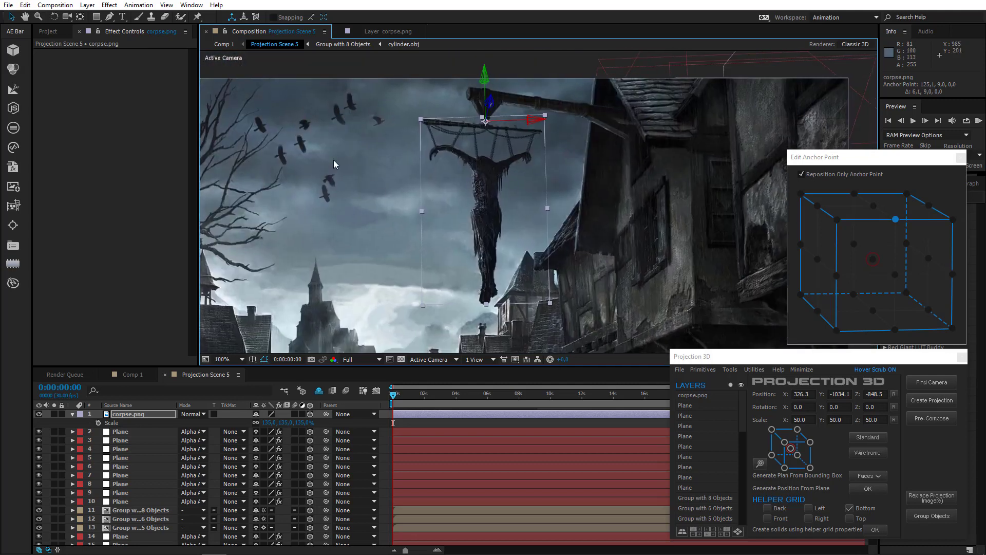
pyautogui.press('w')
pyautogui.press('.')
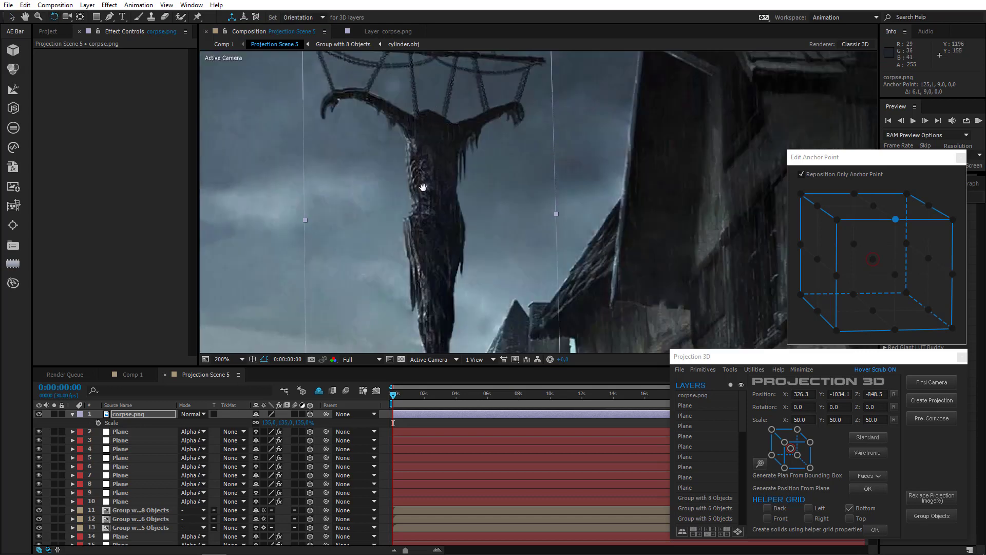
pyautogui.moveTo(423, 187); pyautogui.dragTo(434, 304)
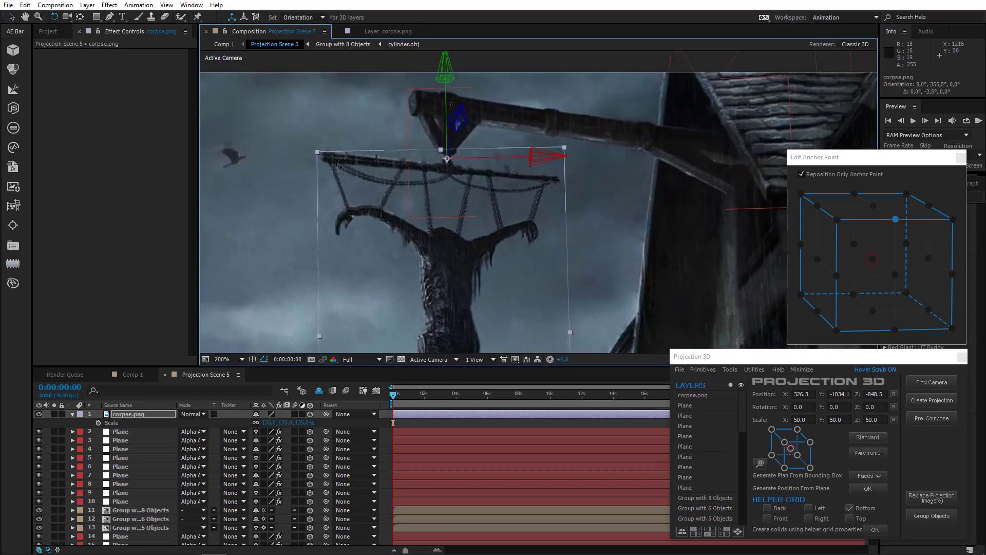
pyautogui.moveTo(451, 104); pyautogui.dragTo(400, 174)
pyautogui.press(',')
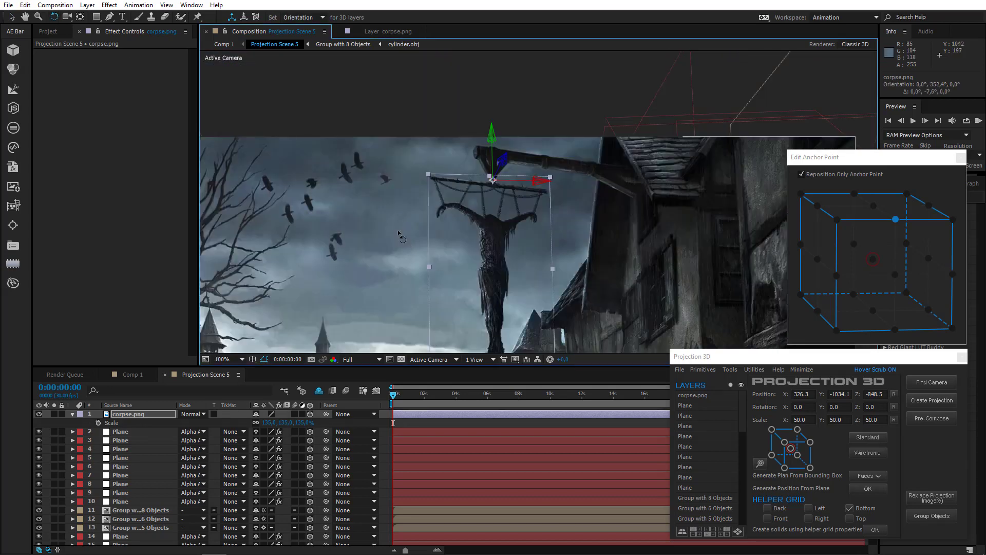
pyautogui.moveTo(399, 234); pyautogui.dragTo(378, 140)
pyautogui.press(',')
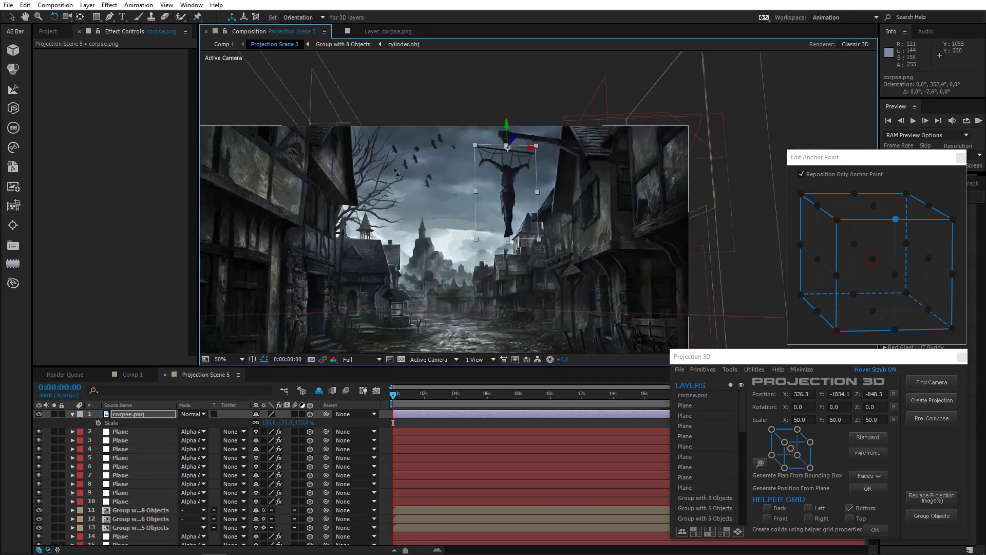
pyautogui.moveTo(391, 177); pyautogui.dragTo(433, 137)
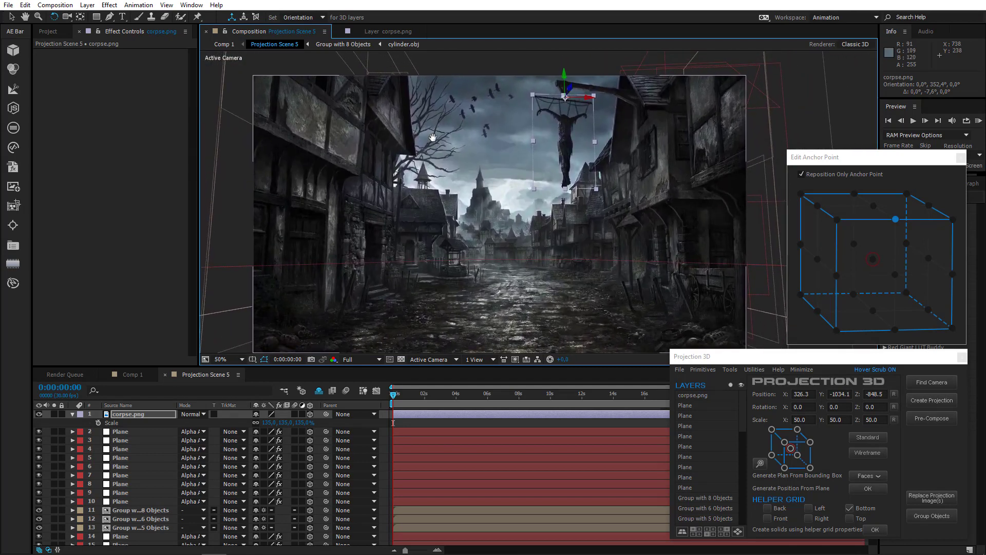
pyautogui.click(71, 413)
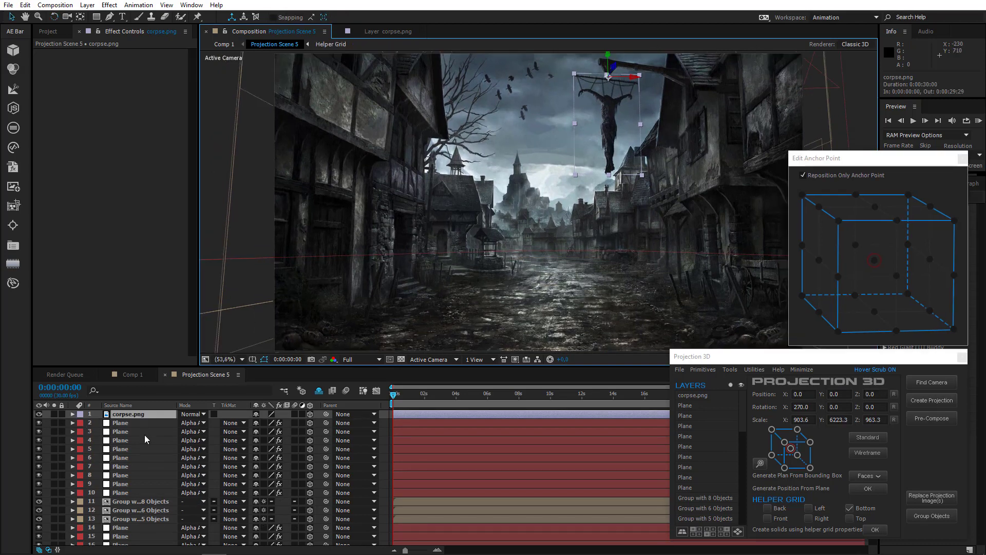
# Select the Bottom layer and set its first Generate Position point on the ground beside the steps of the nearest house opposite the gallows
pyautogui.scroll(-7, 144, 440)
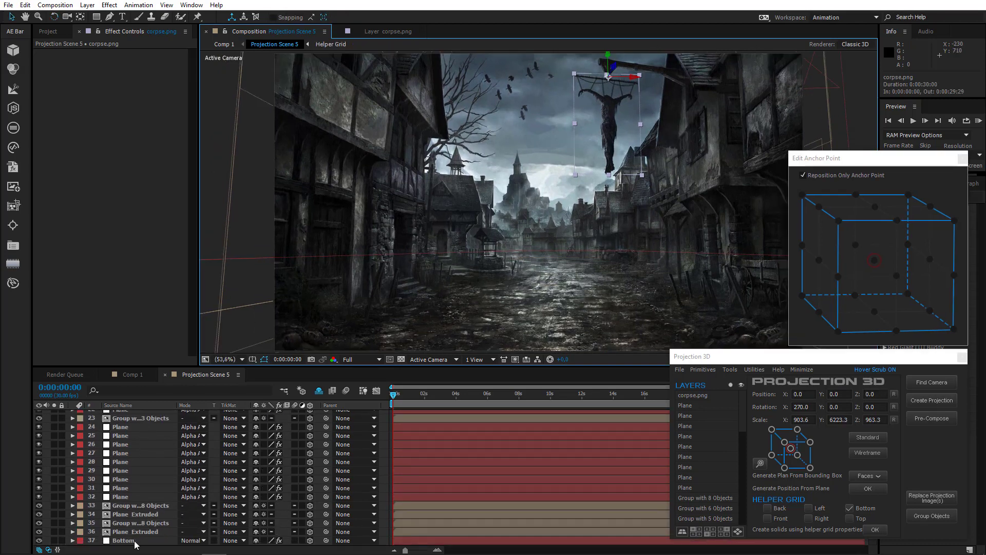
pyautogui.click(123, 540)
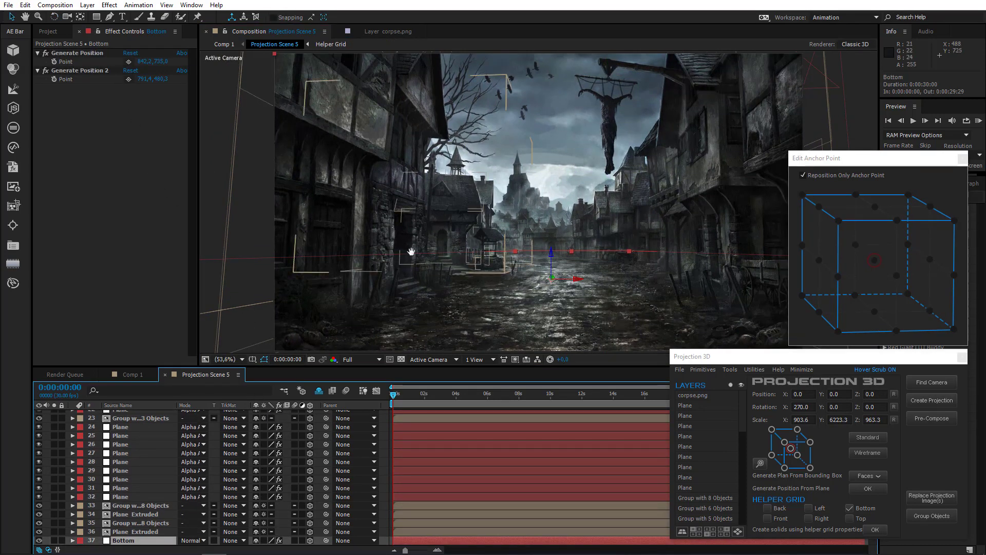
pyautogui.moveTo(437, 296); pyautogui.dragTo(323, 278)
pyautogui.scroll(1, 480, 232)
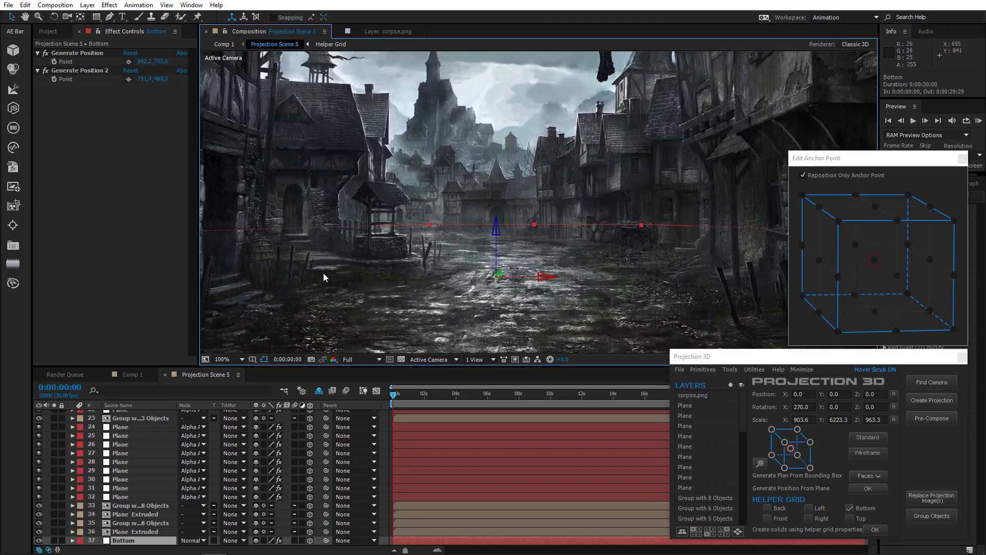
pyautogui.click(129, 63)
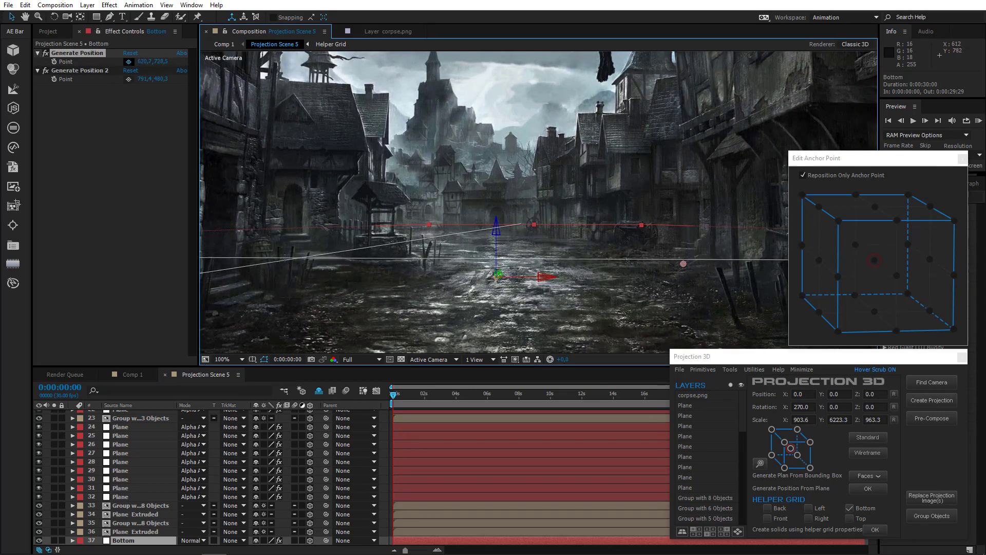
pyautogui.click(266, 261)
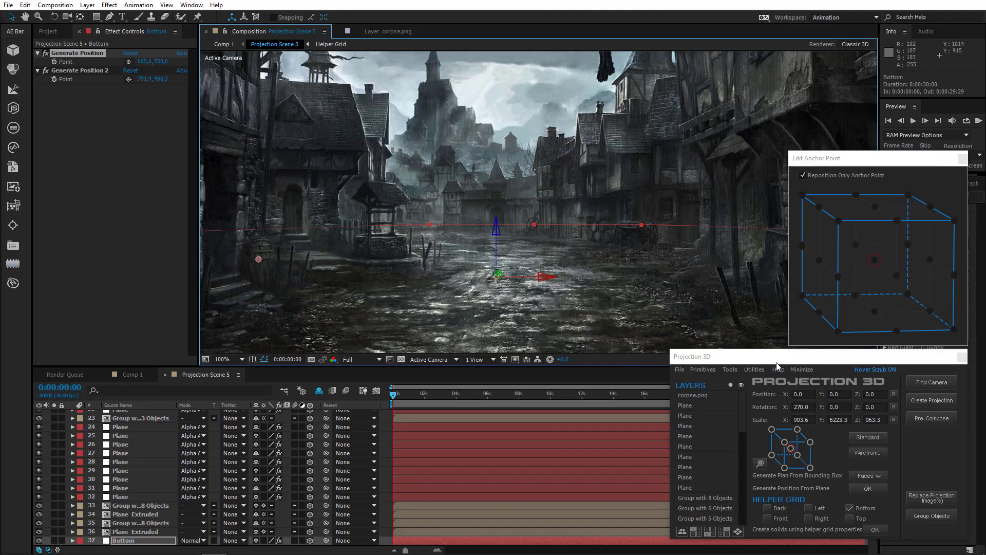
# Import the tree image from the Dark-Fantasy folder through Projection 3D at the generated ground point
pyautogui.click(679, 369)
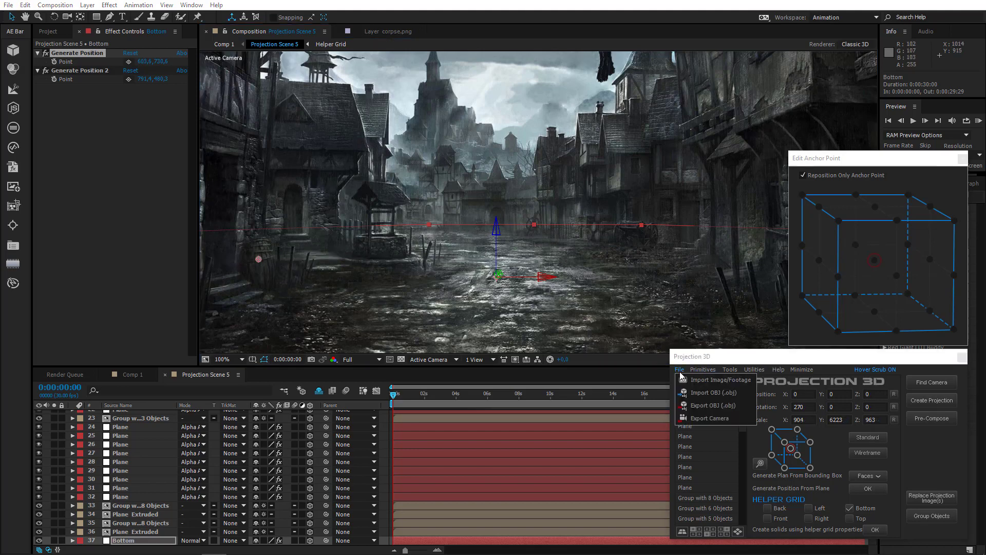
pyautogui.click(714, 380)
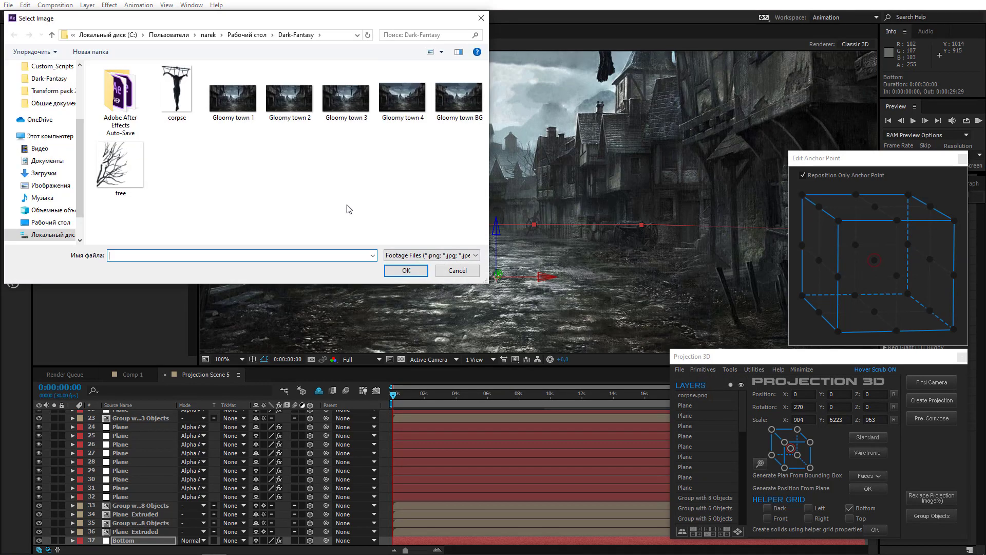
pyautogui.doubleClick(113, 171)
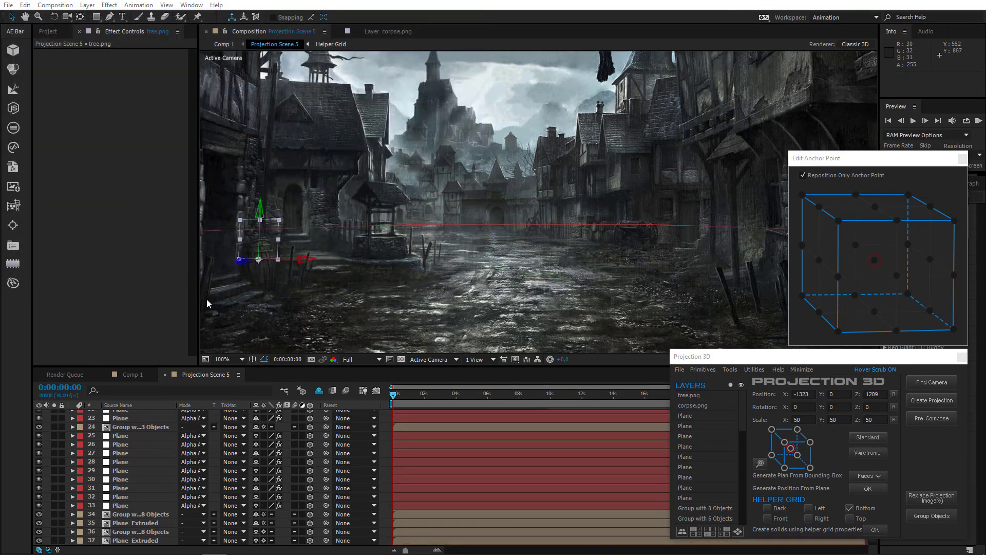
# Open tree.png in its own layer view, move its anchor point to the trunk's base at about 5.5, 389.0, and return to the composition
pyautogui.scroll(7, 128, 442)
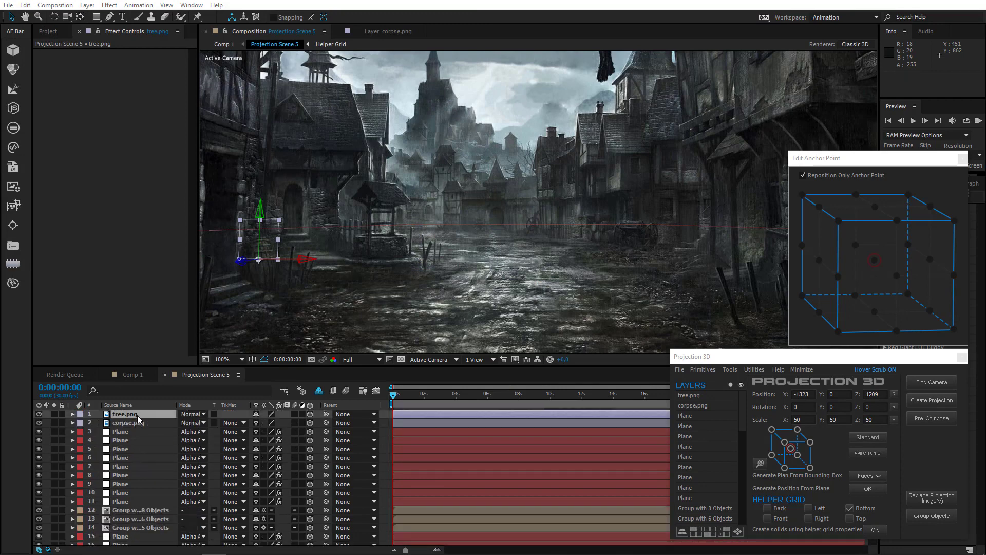
pyautogui.doubleClick(137, 415)
pyautogui.scroll(-2, 402, 266)
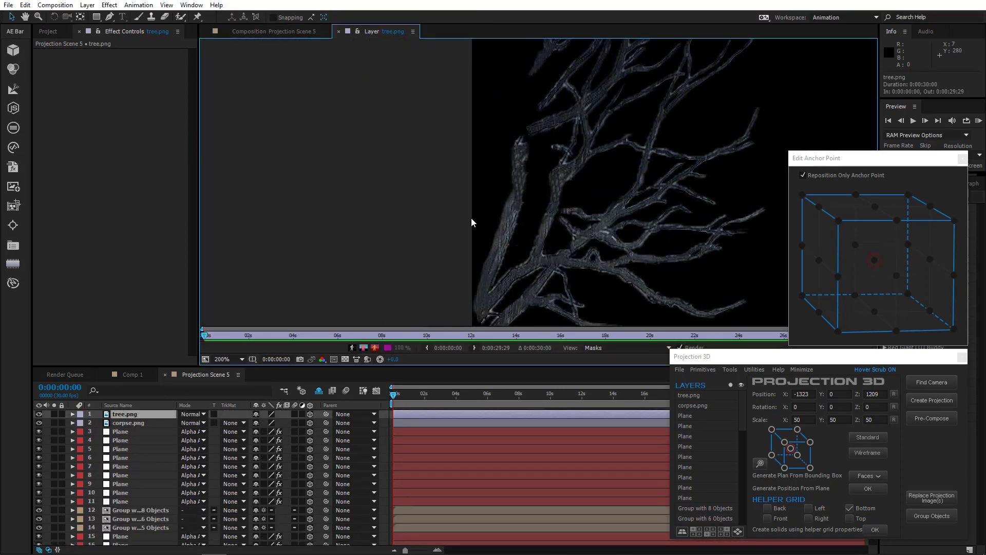
pyautogui.moveTo(465, 194); pyautogui.dragTo(363, 105)
pyautogui.moveTo(587, 266); pyautogui.dragTo(379, 238)
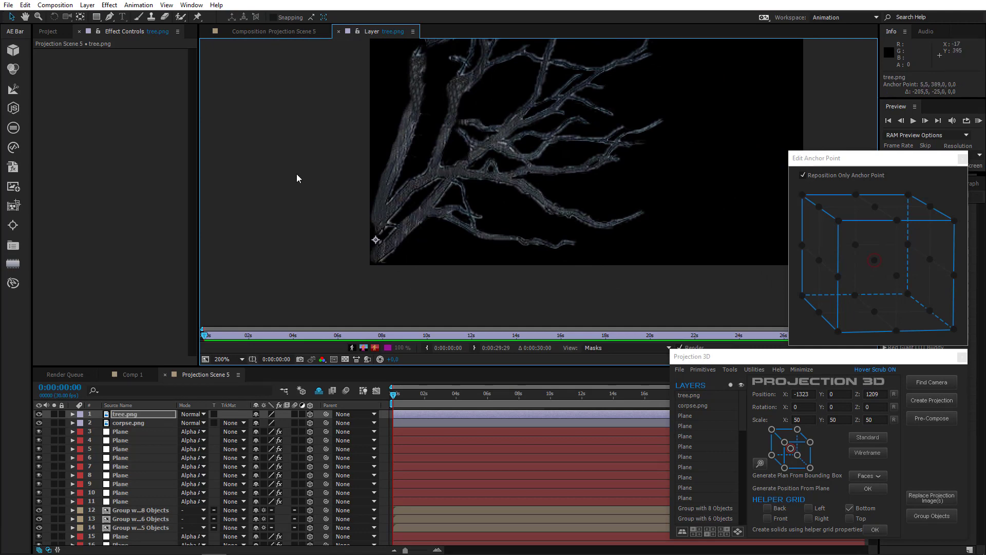
pyautogui.click(279, 31)
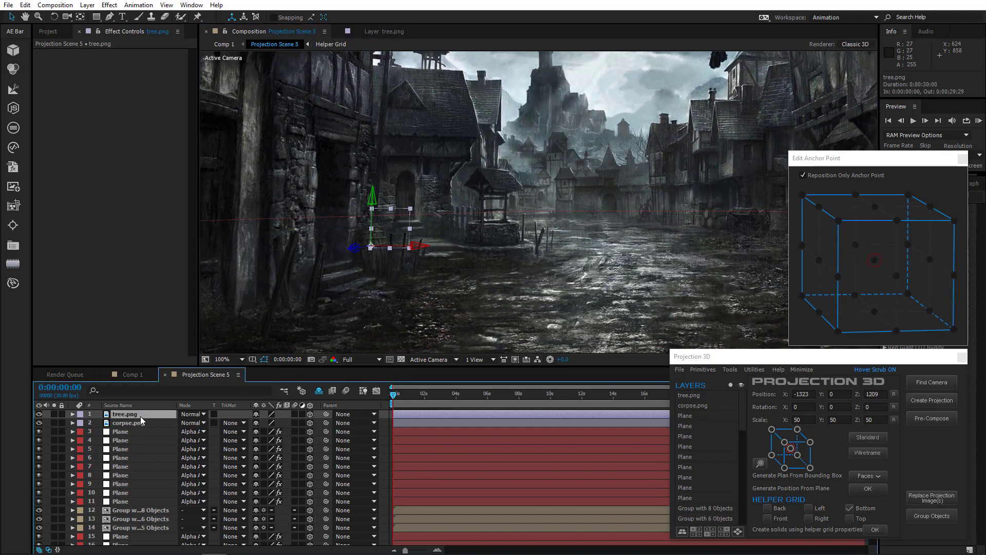
# Scale the tree.png layer uniformly to 250%
pyautogui.press('s')
pyautogui.click(267, 422)
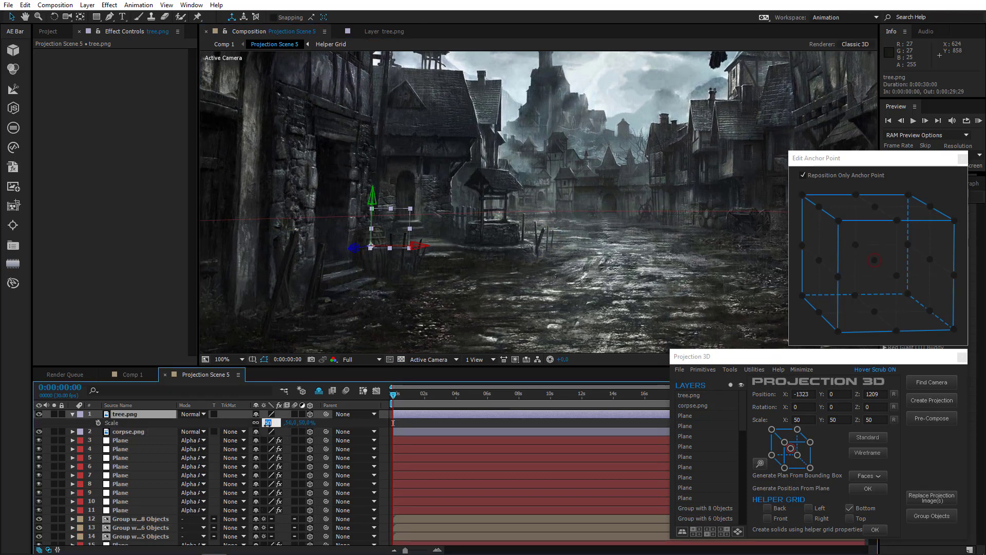
pyautogui.write('250')
pyautogui.press('Return')
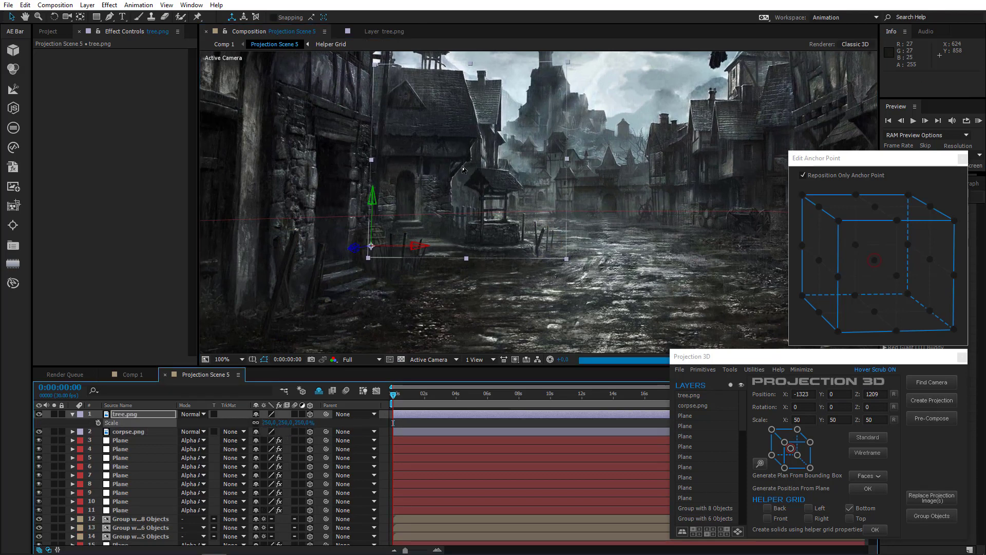
# Raise the tree.png layer vertically towards the painted tree, to a Y position of about -1056.9
pyautogui.scroll(-2, 454, 239)
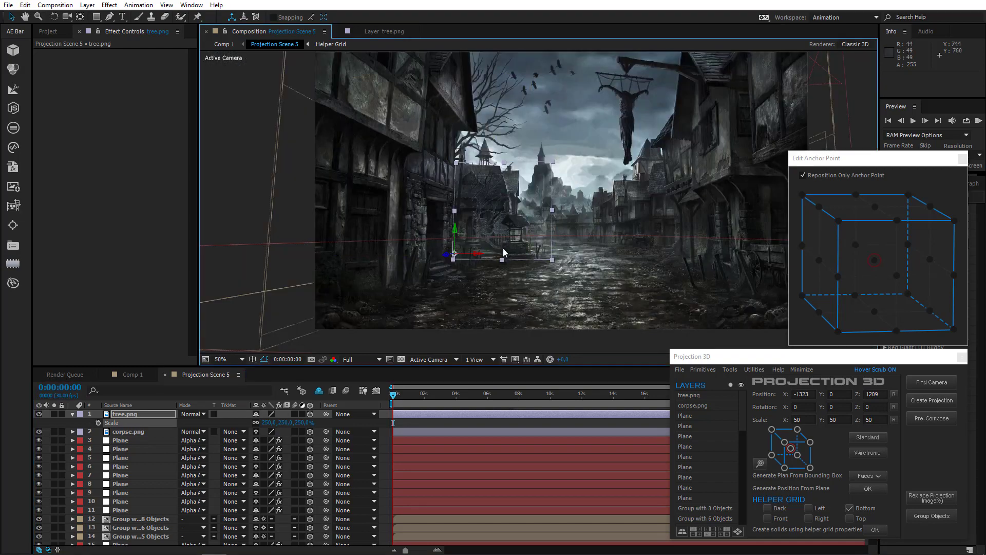
pyautogui.moveTo(454, 237); pyautogui.dragTo(469, 185)
pyautogui.moveTo(469, 186); pyautogui.dragTo(486, 132)
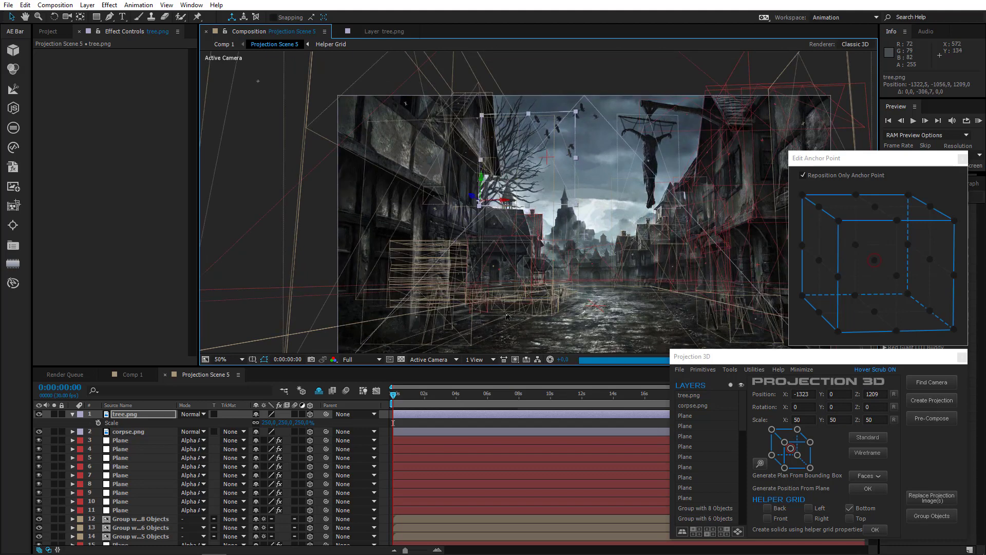
# Using Custom View 1, shift tree.png along the Z axis to about 614.9, and switch back to the Active Camera view
pyautogui.click(440, 359)
pyautogui.click(445, 484)
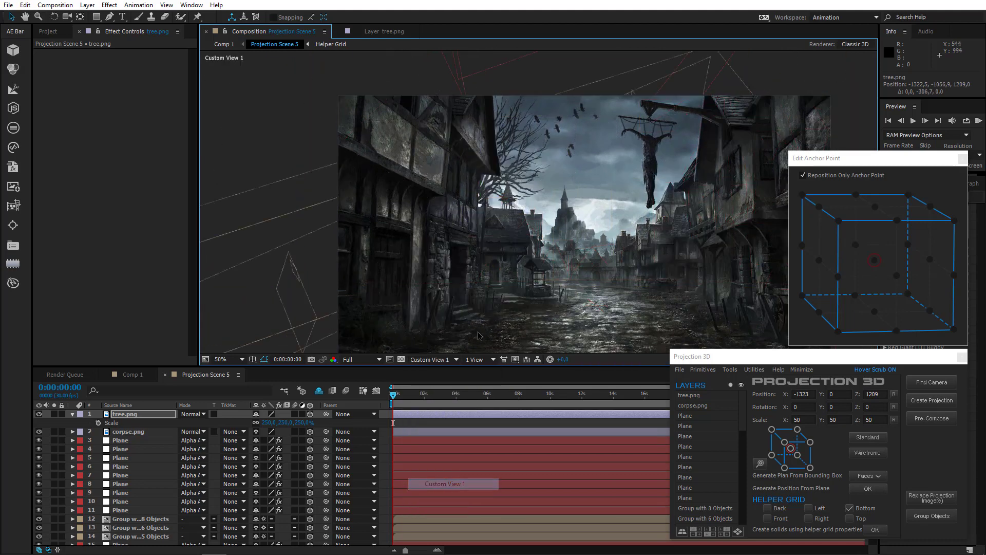
pyautogui.scroll(-3, 477, 333)
pyautogui.press('c')
pyautogui.moveTo(399, 280); pyautogui.dragTo(573, 196)
pyautogui.scroll(1, 515, 216)
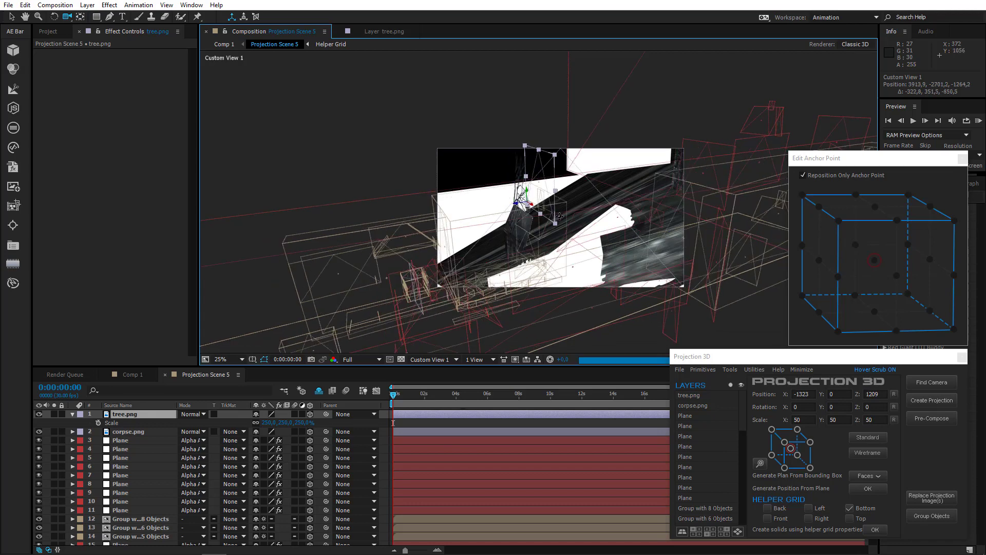
pyautogui.click(13, 19)
pyautogui.moveTo(535, 196); pyautogui.dragTo(527, 307)
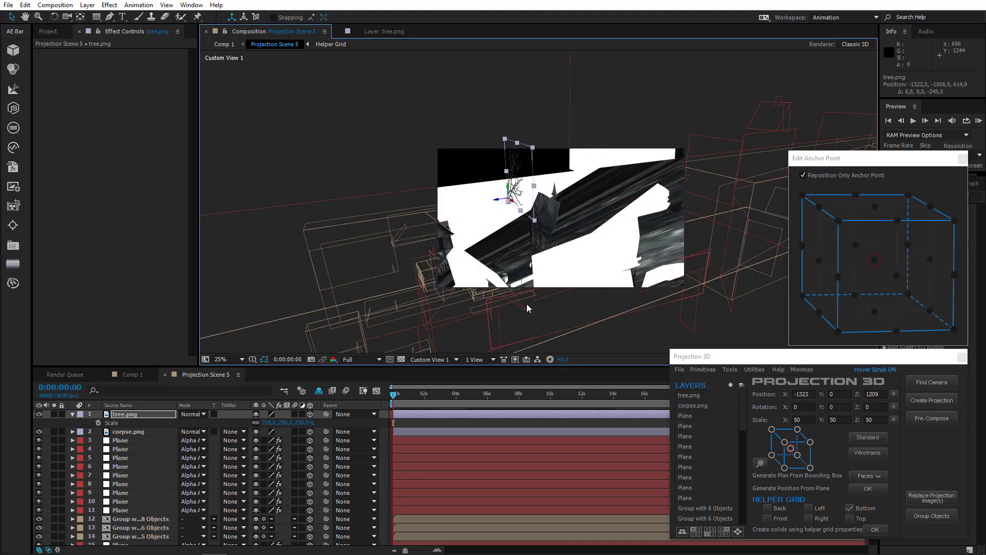
pyautogui.click(455, 359)
pyautogui.click(443, 369)
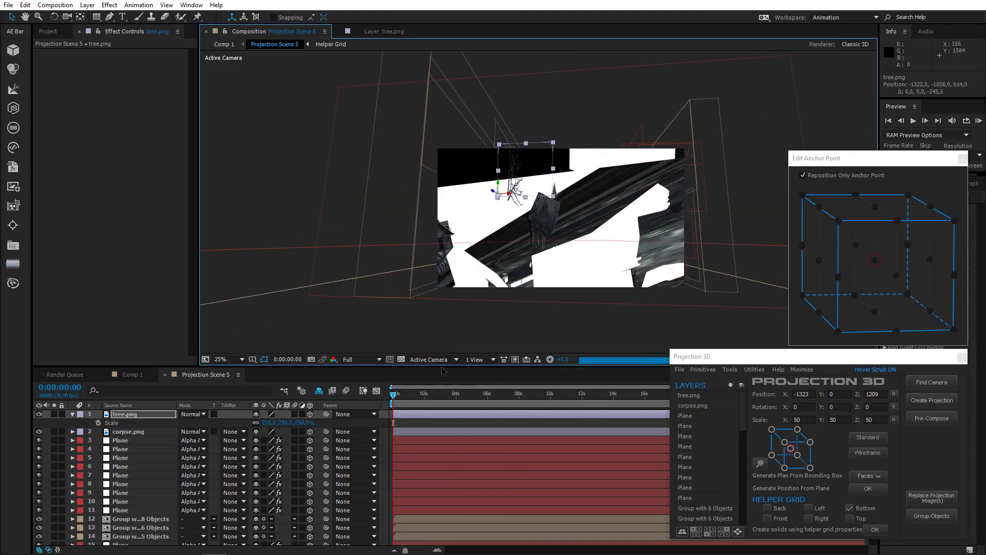
# Shift tree.png sideways towards the painted tree and lower it to Y about -939.9, undoing the last small horizontal move
pyautogui.scroll(4, 514, 236)
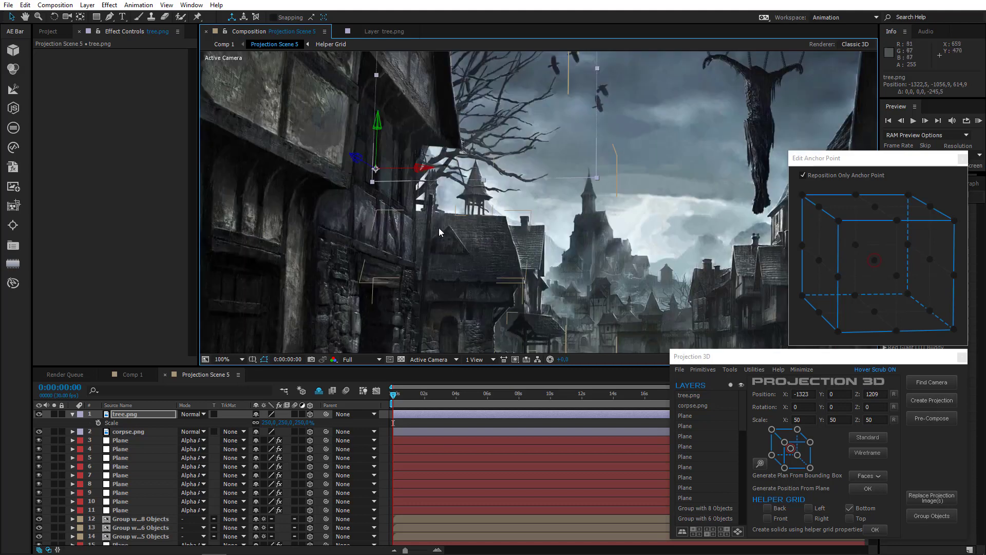
pyautogui.moveTo(436, 179); pyautogui.dragTo(558, 210)
pyautogui.moveTo(465, 202); pyautogui.dragTo(487, 222)
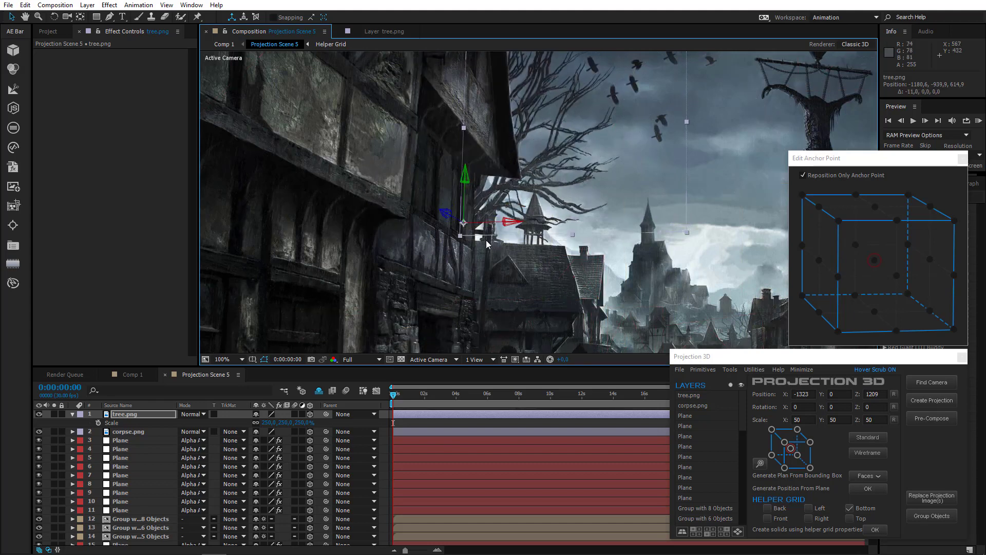
pyautogui.hotkey('ctrl', 'z')
# Check the tree's placement against the whole street in Projection Scene 5 and in Comp 1, ending back in Projection Scene 5
pyautogui.scroll(-1, 519, 211)
pyautogui.moveTo(551, 226); pyautogui.dragTo(418, 205)
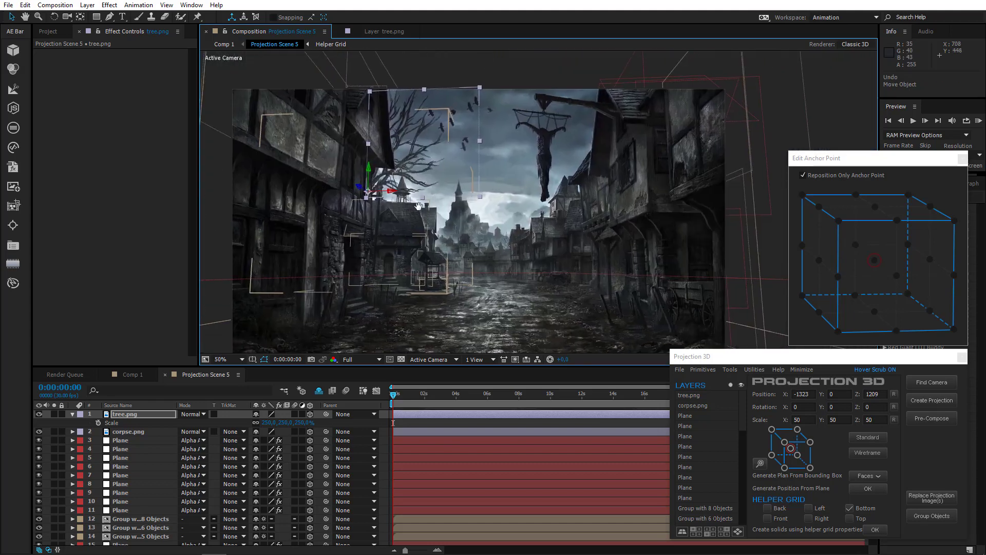
pyautogui.click(132, 375)
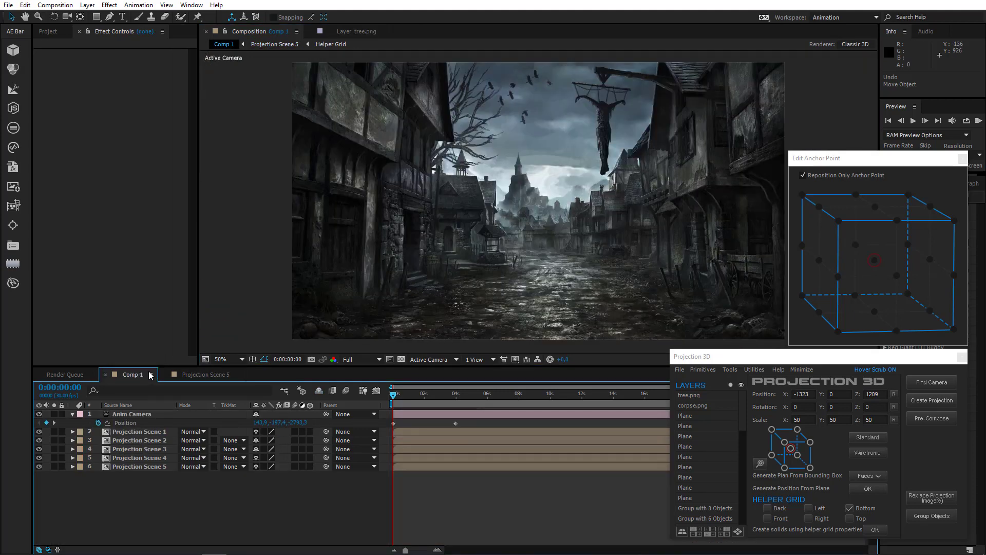
pyautogui.click(192, 376)
pyautogui.moveTo(516, 246); pyautogui.dragTo(460, 225)
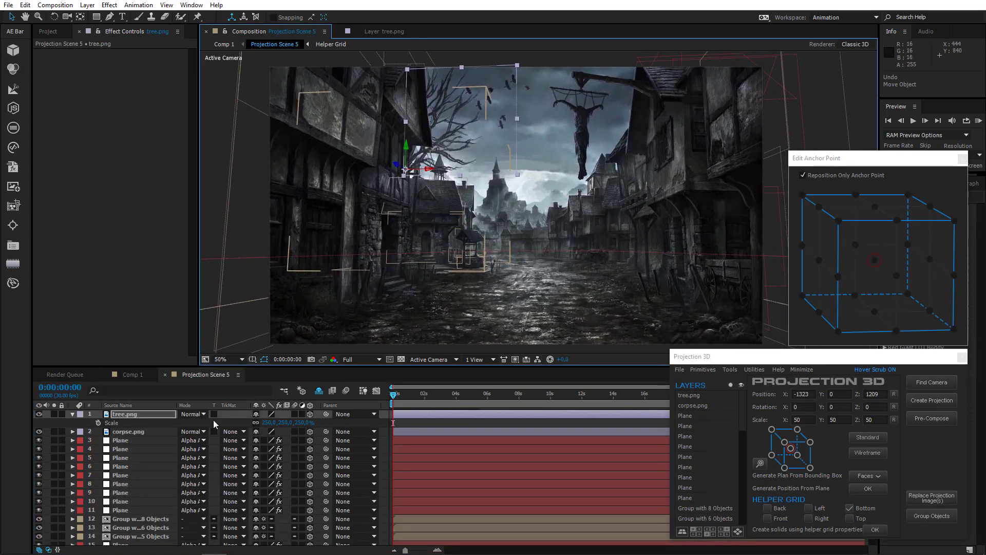
# Examine the whole street geometry from Custom View 1 with the large background plane temporarily hidden, ending in the Active Camera view
pyautogui.click(72, 413)
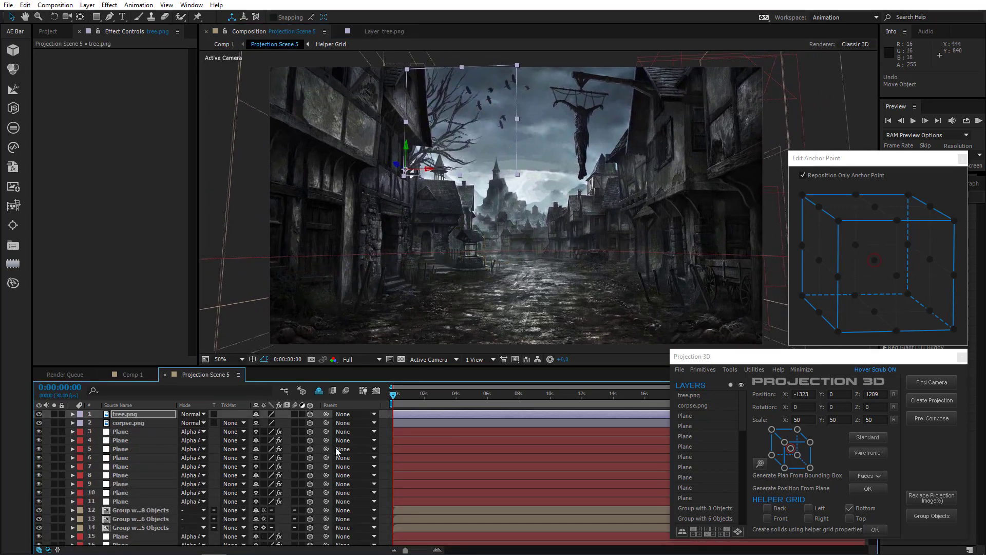
pyautogui.click(436, 360)
pyautogui.click(442, 481)
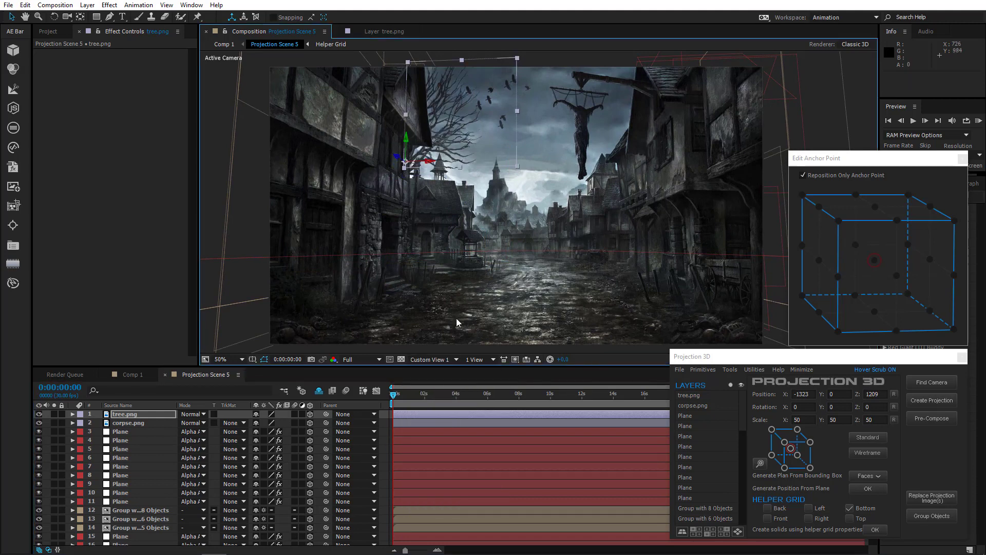
pyautogui.click(67, 17)
pyautogui.moveTo(307, 281); pyautogui.dragTo(382, 267)
pyautogui.click(128, 441)
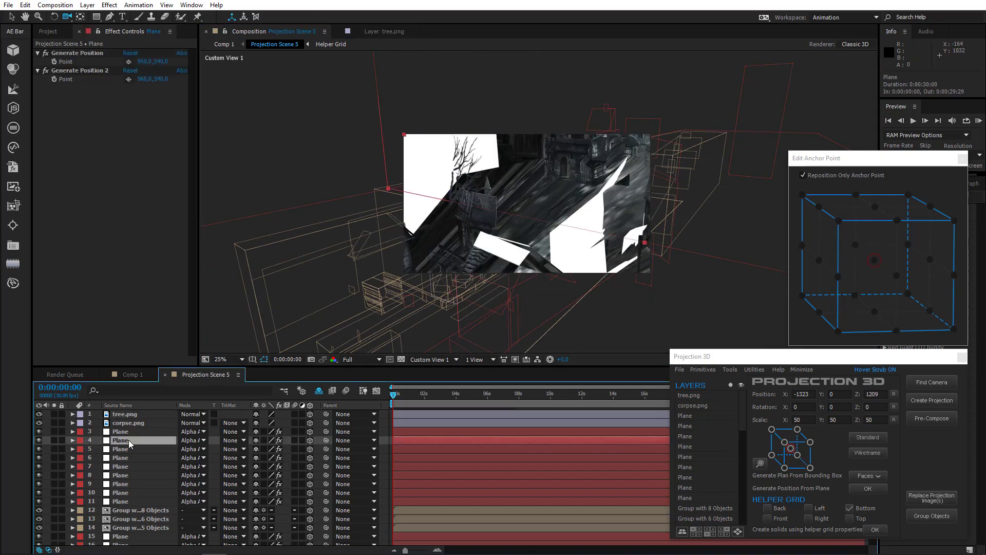
pyautogui.click(39, 441)
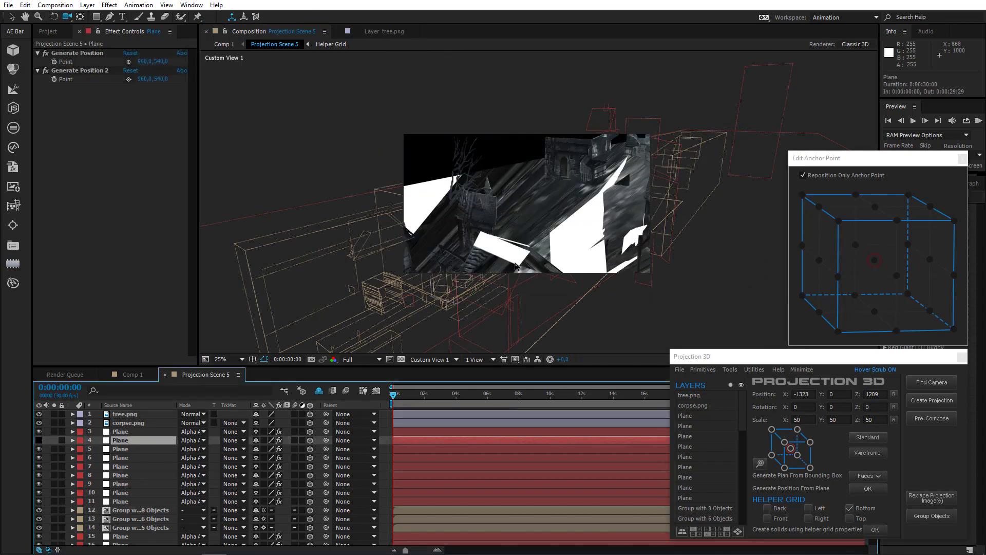
pyautogui.moveTo(492, 267)
pyautogui.mouseDown()
pyautogui.moveTo(505, 261)
pyautogui.moveTo(500, 252)
pyautogui.moveTo(496, 264)
pyautogui.mouseUp()
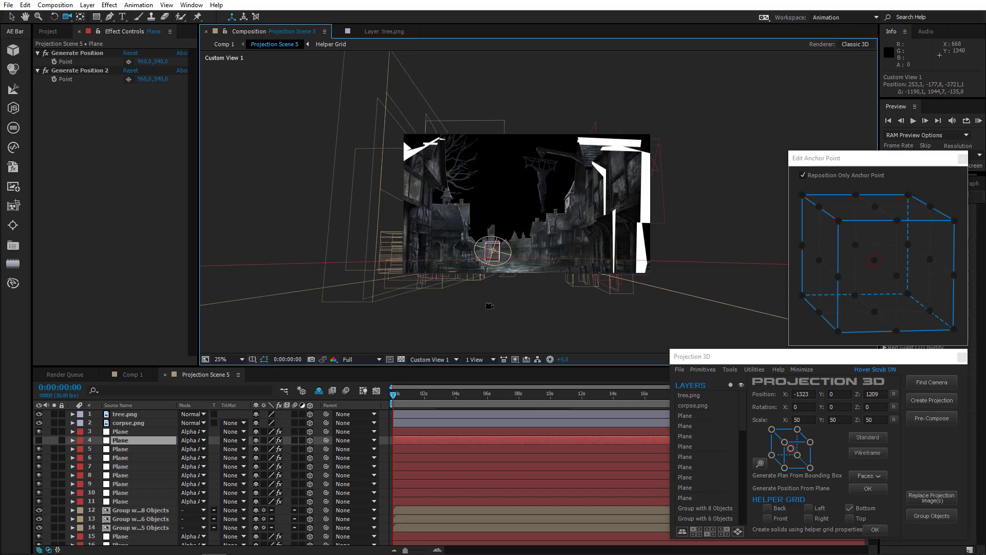
pyautogui.click(433, 359)
pyautogui.click(444, 371)
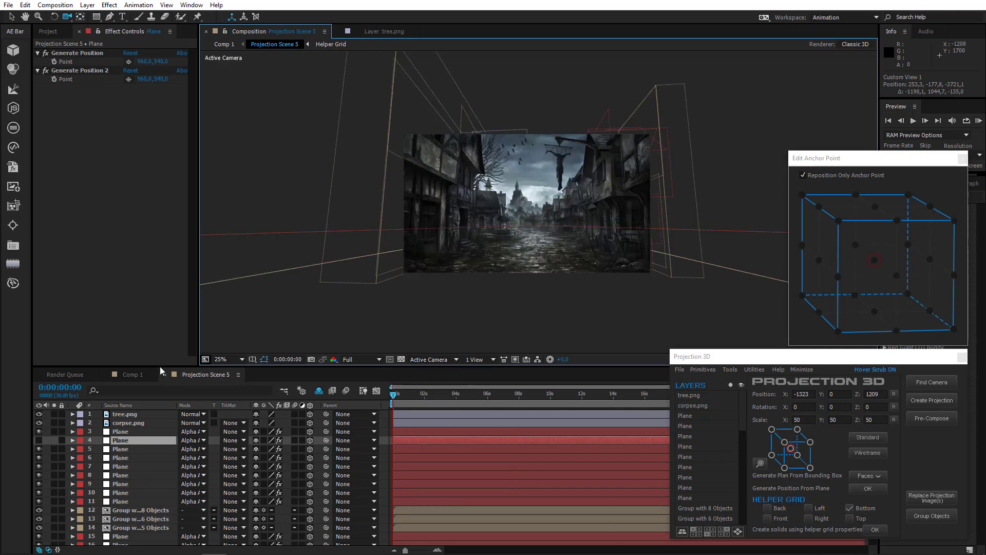
pyautogui.click(39, 439)
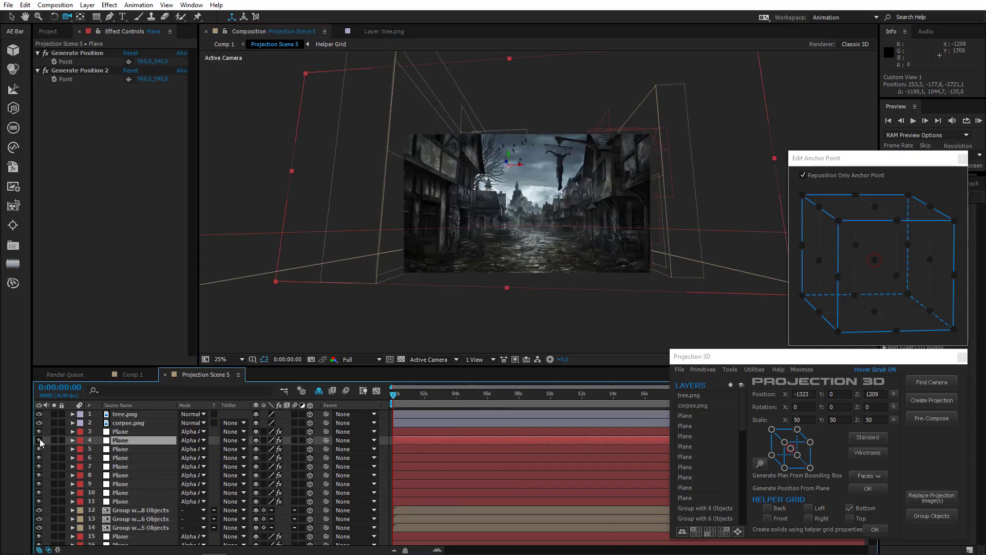
pyautogui.press('F2')
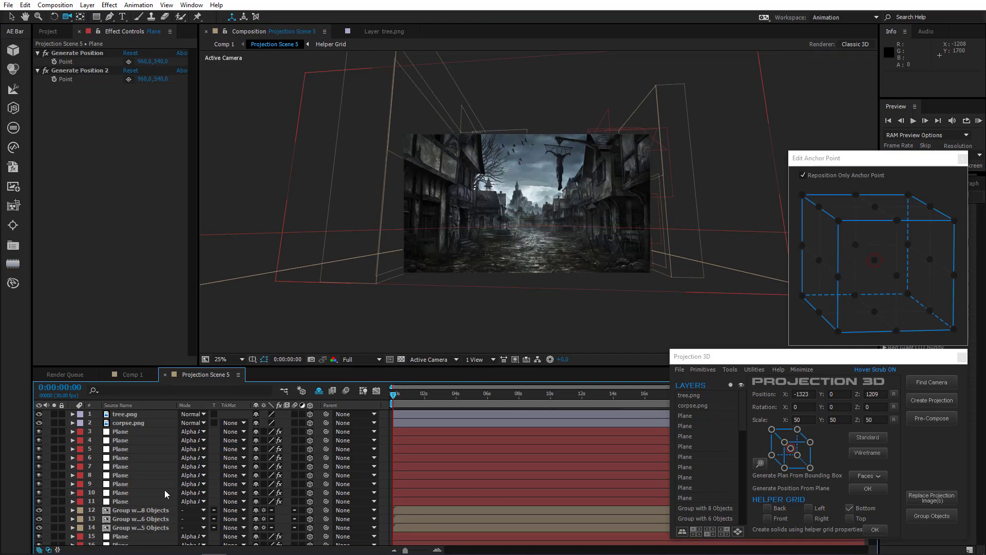
# Open Projection Scenes 1 to 4 from Comp 1 and arrange their timelines in numerical order before Projection Scene 5
pyautogui.click(131, 375)
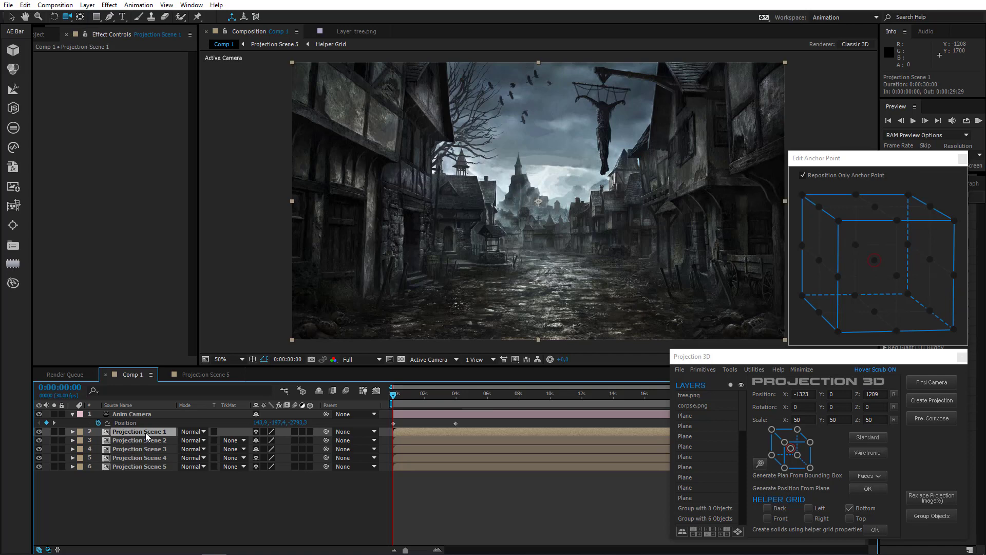
pyautogui.doubleClick(145, 433)
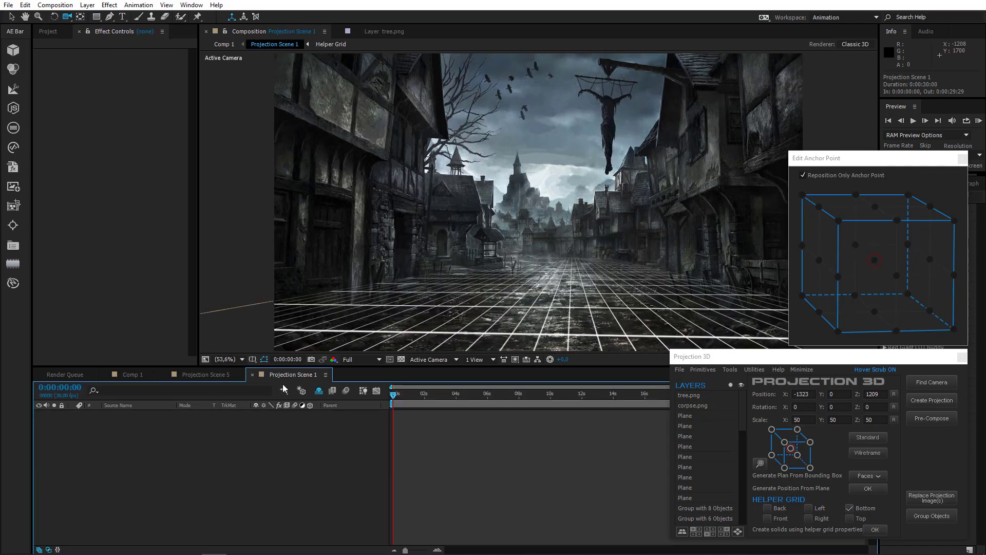
pyautogui.click(127, 377)
pyautogui.doubleClick(135, 439)
pyautogui.moveTo(394, 378); pyautogui.dragTo(290, 376)
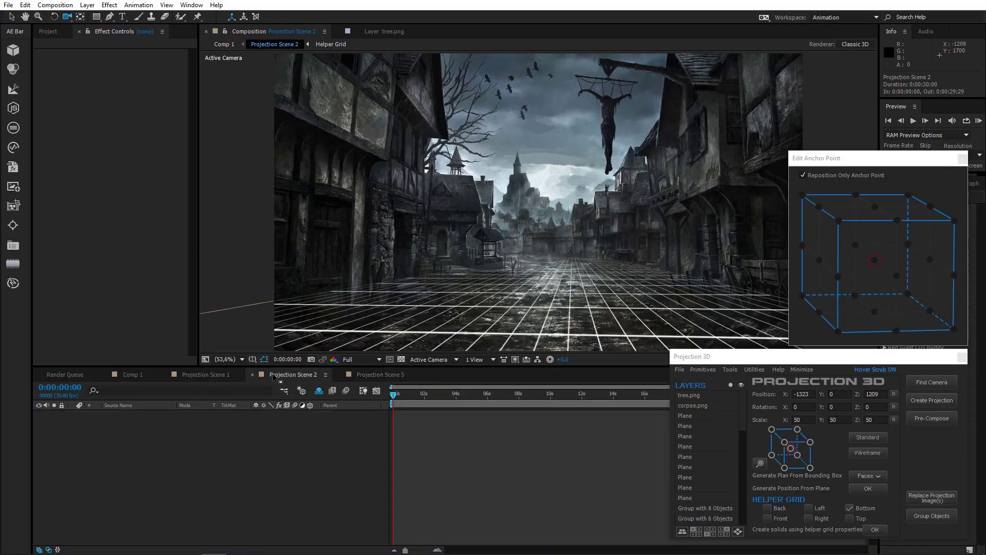
pyautogui.click(146, 379)
pyautogui.doubleClick(150, 447)
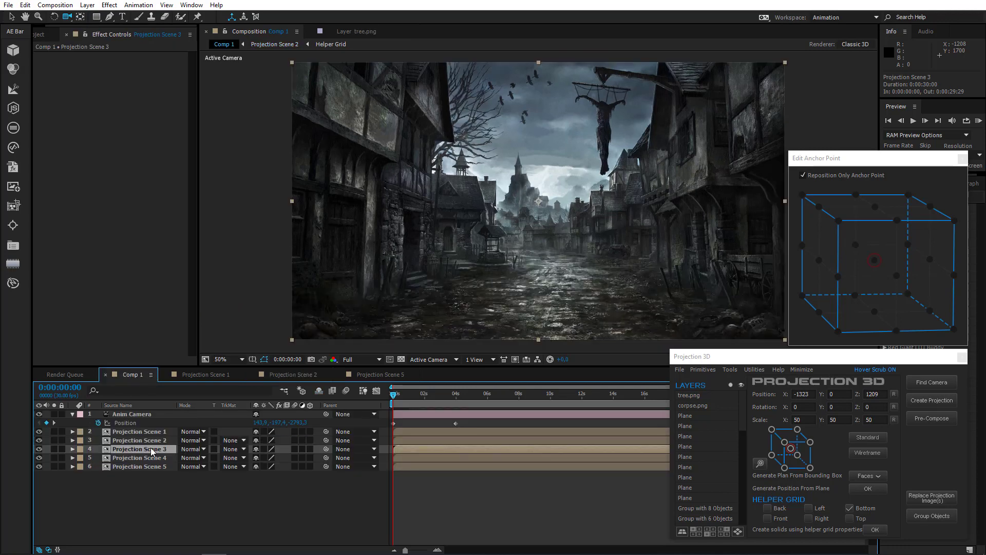
pyautogui.moveTo(479, 380); pyautogui.dragTo(362, 376)
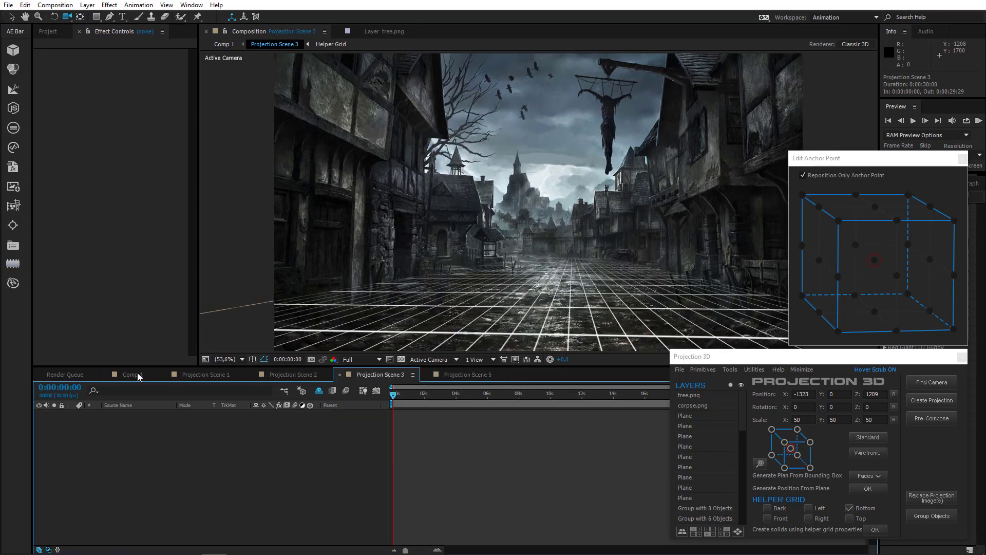
pyautogui.click(132, 375)
pyautogui.doubleClick(155, 458)
pyautogui.moveTo(503, 375); pyautogui.dragTo(437, 375)
pyautogui.click(184, 375)
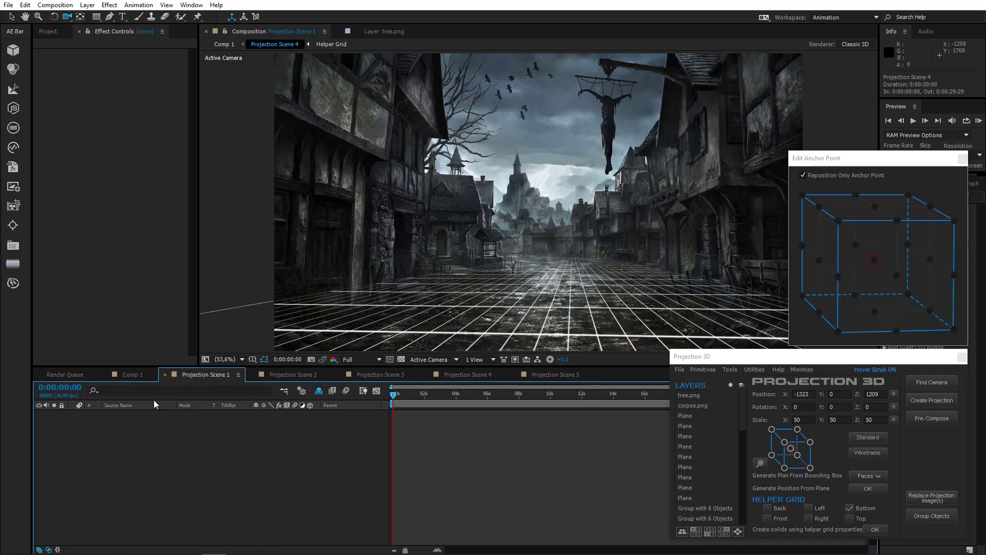
# In Comp 1, replace the projection image of Projection Scene 1 with Gloomy town 1
pyautogui.click(128, 374)
pyautogui.click(84, 489)
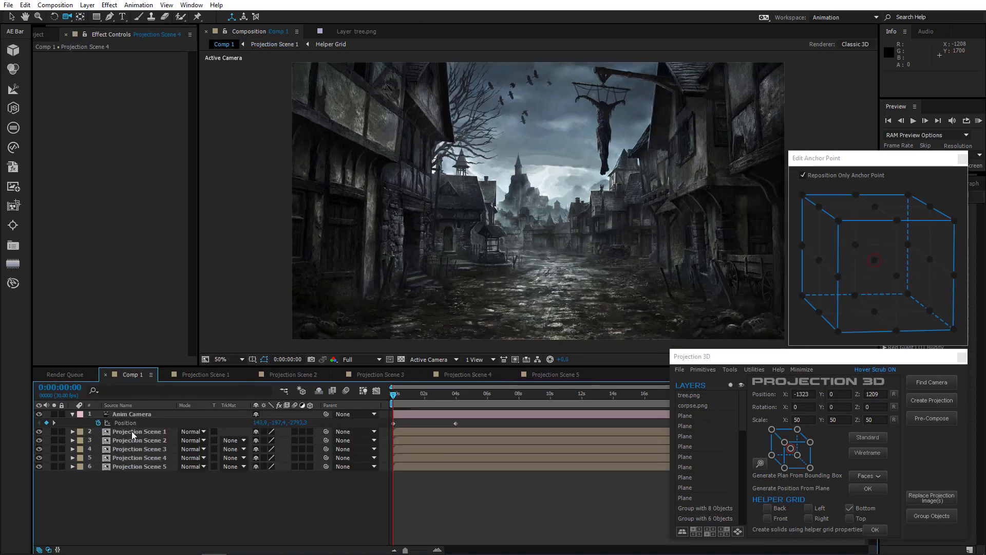
pyautogui.click(137, 432)
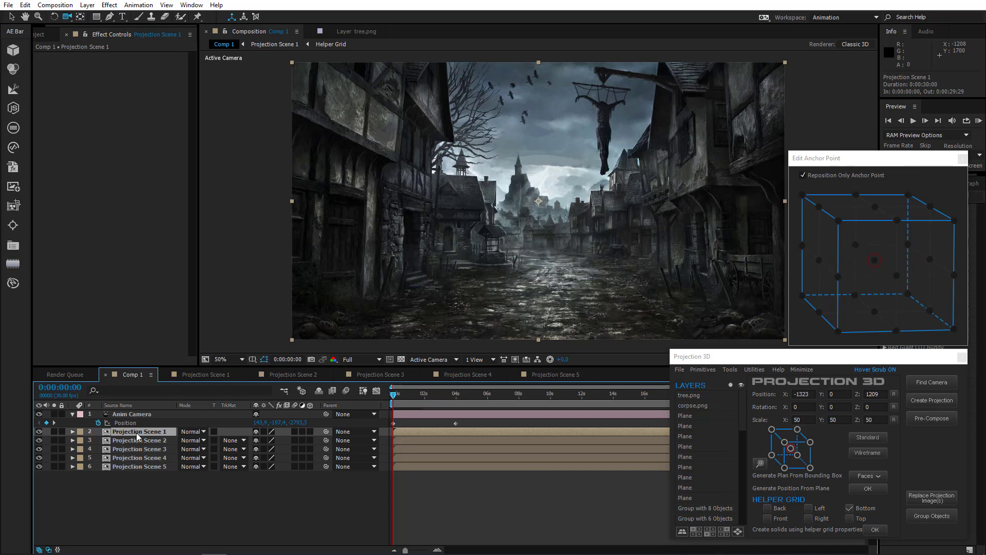
pyautogui.click(931, 498)
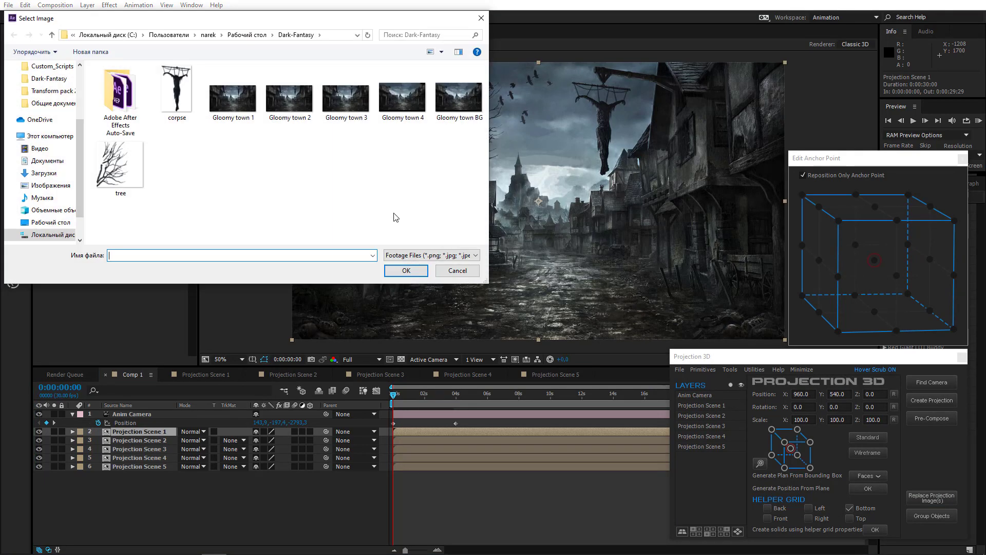
pyautogui.doubleClick(236, 113)
pyautogui.click(514, 320)
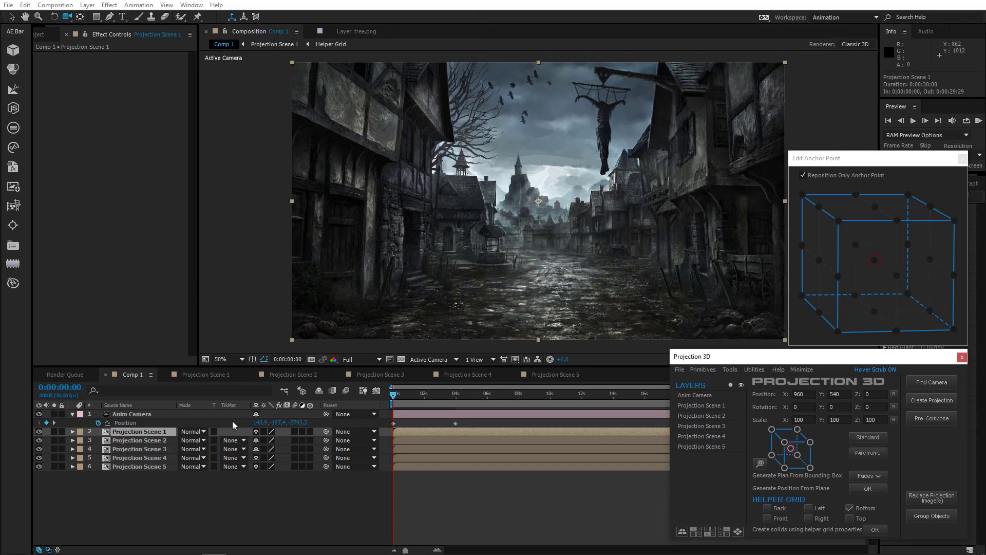
# Replace the projection images of Projection Scene 2 with Gloomy town 2 and of Projection Scene 3 with Gloomy town 3
pyautogui.click(162, 442)
pyautogui.click(931, 499)
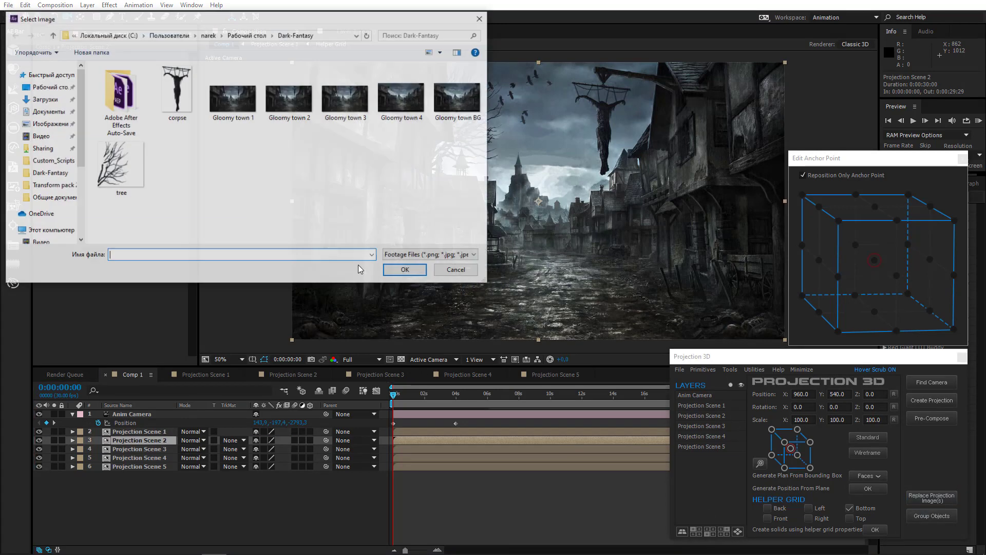
pyautogui.doubleClick(290, 94)
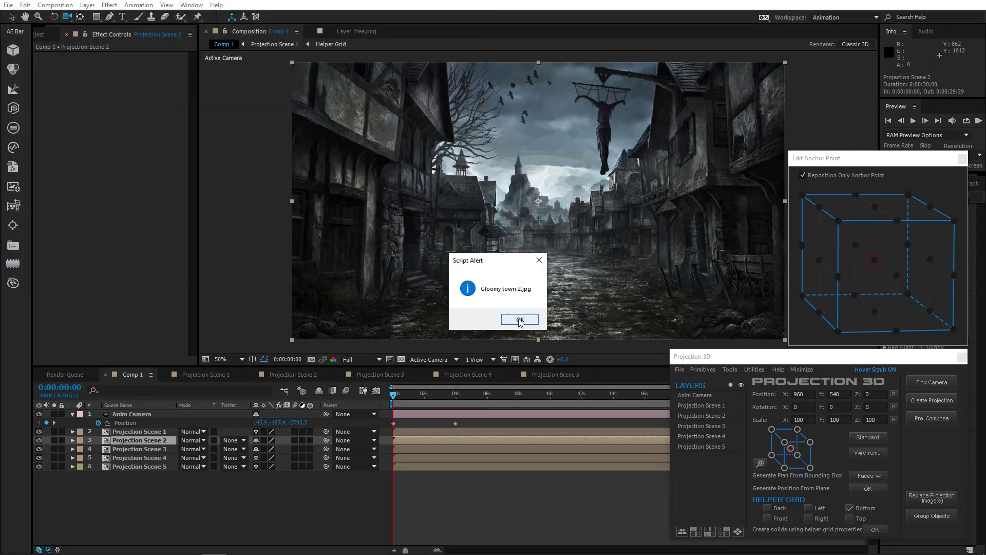
pyautogui.click(520, 319)
pyautogui.click(151, 450)
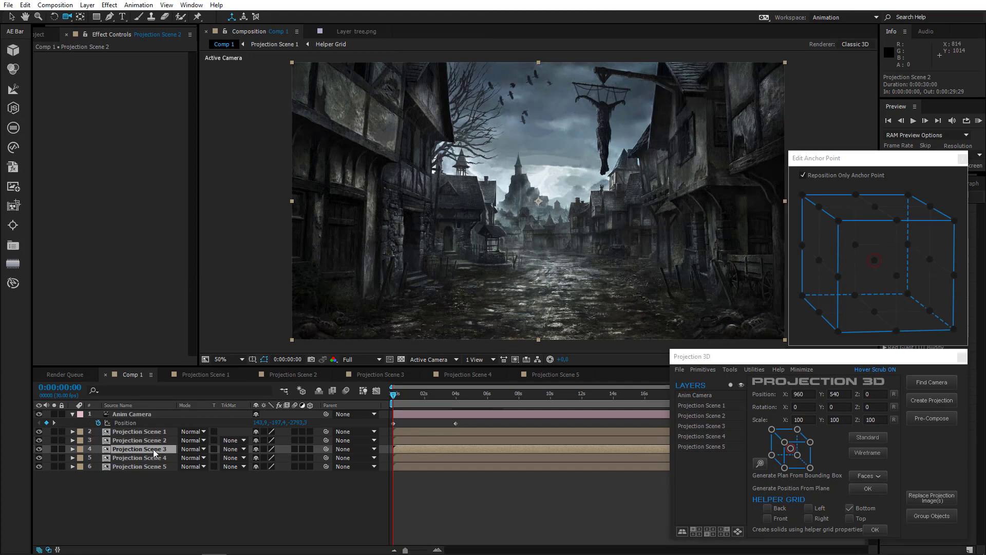
pyautogui.click(930, 497)
pyautogui.doubleClick(347, 92)
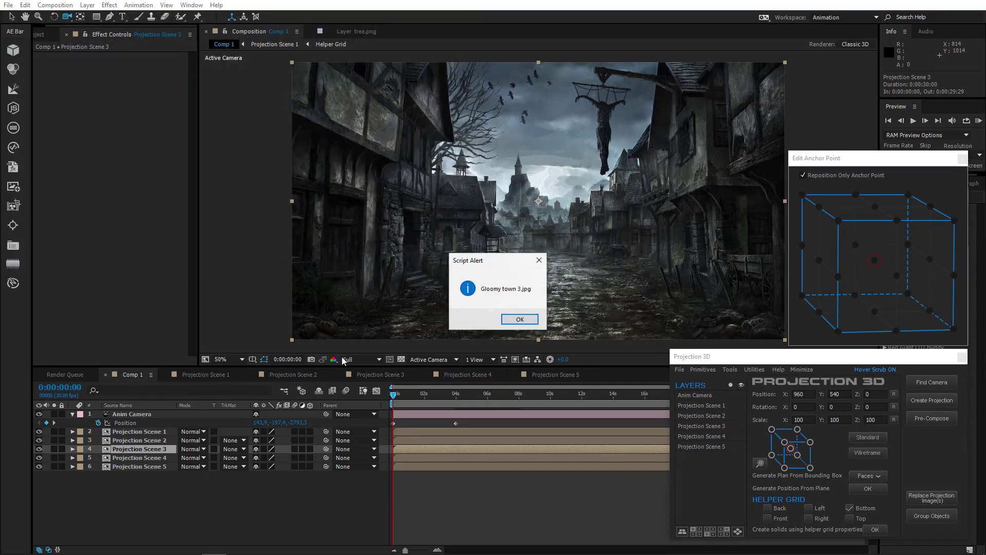
pyautogui.click(518, 320)
# Replace the projection image of Projection Scene 4 with Gloomy town 4
pyautogui.click(145, 457)
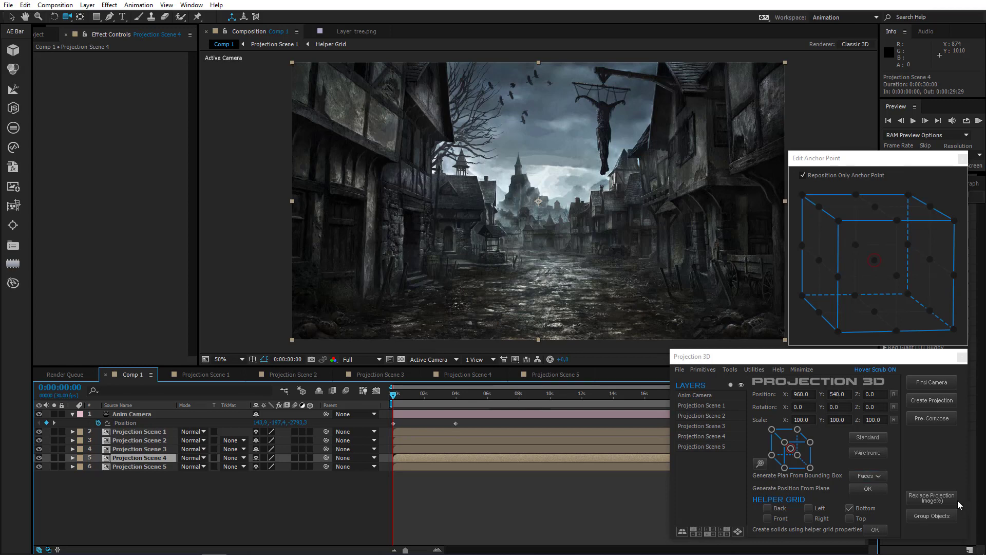
pyautogui.click(930, 497)
pyautogui.click(405, 105)
pyautogui.doubleClick(406, 106)
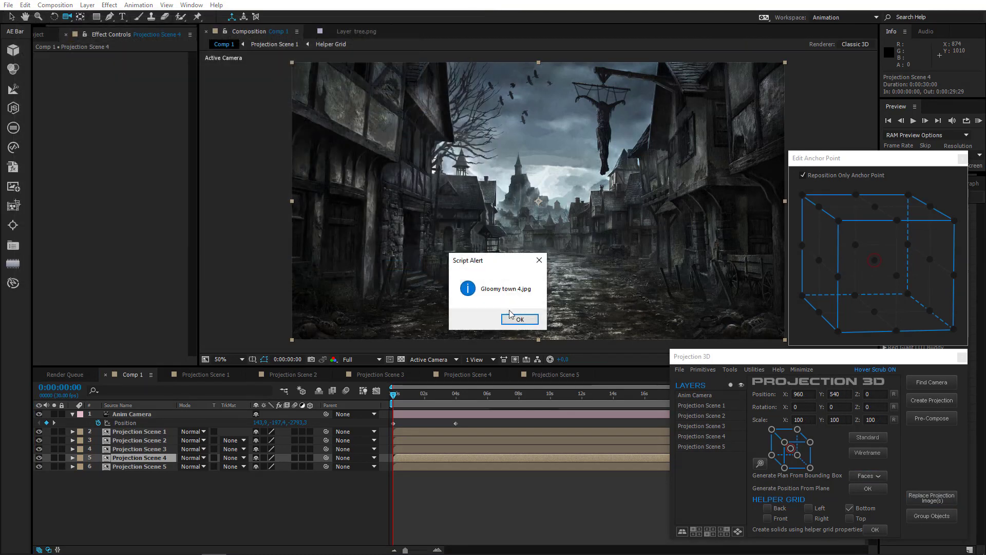
pyautogui.click(519, 320)
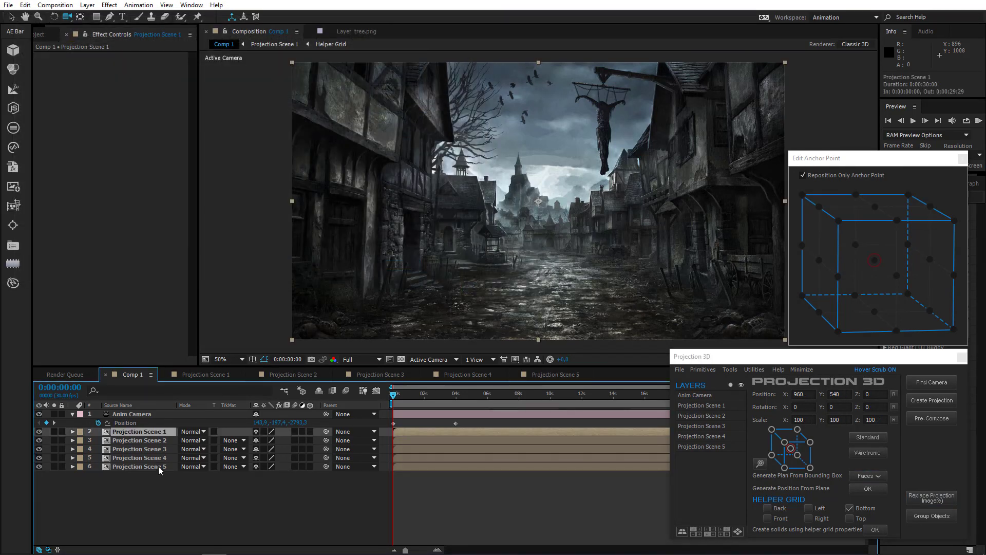
# Move the near left house's Group with 8 Objects layer, number 36, from Projection Scene 5 into Projection Scene 1 by cutting and pasting
pyautogui.doubleClick(159, 467)
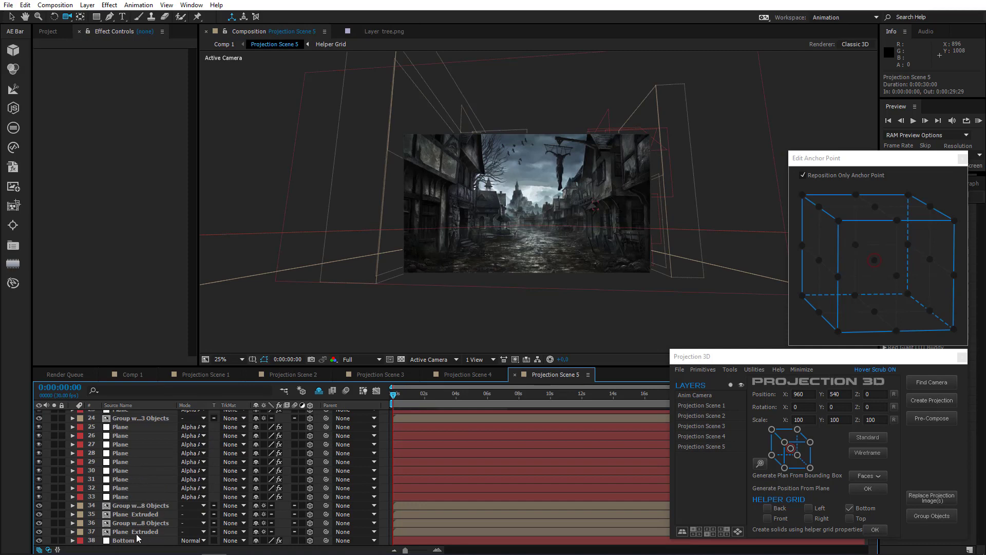
pyautogui.click(134, 532)
pyautogui.press('.')
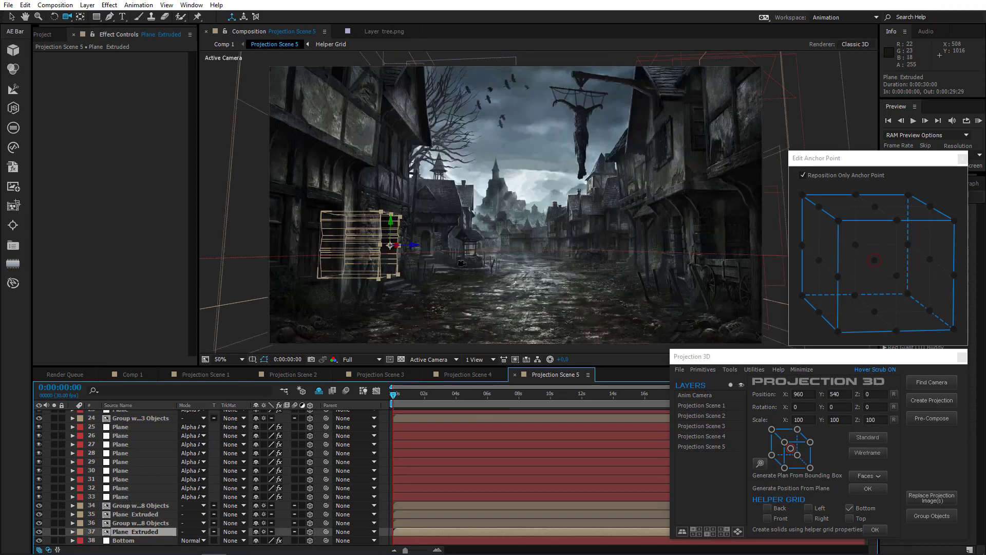
pyautogui.click(11, 18)
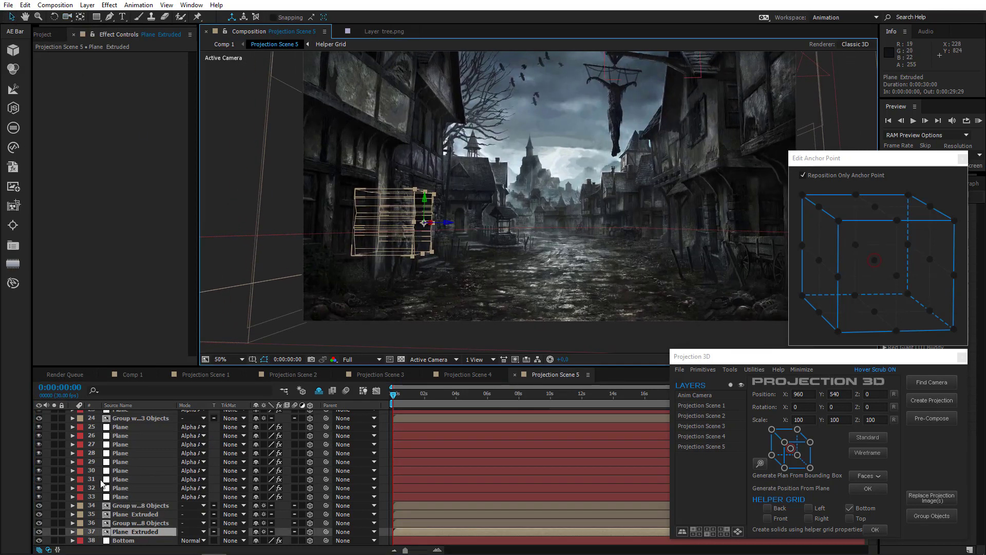
pyautogui.click(137, 524)
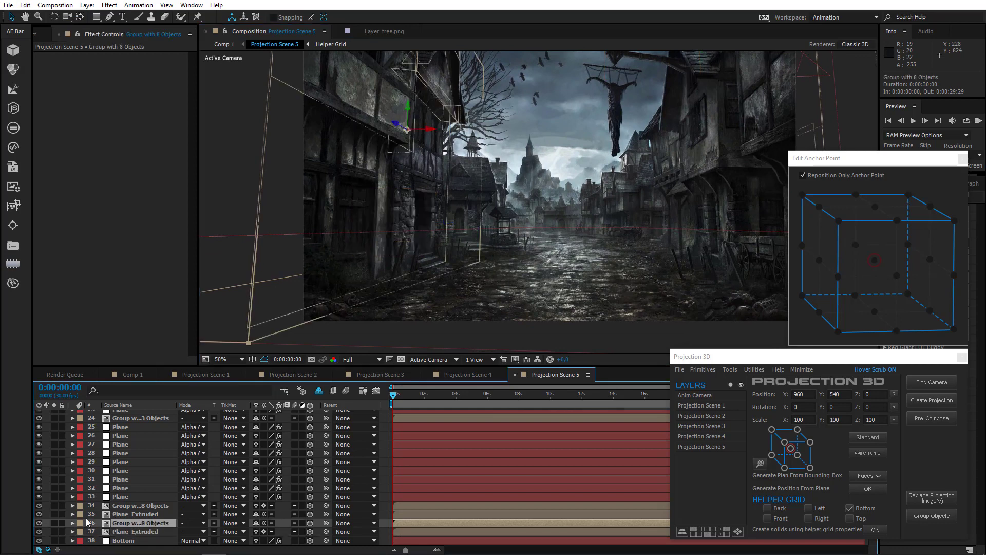
pyautogui.click(54, 524)
pyautogui.click(54, 523)
pyautogui.hotkey('ctrl', 'x')
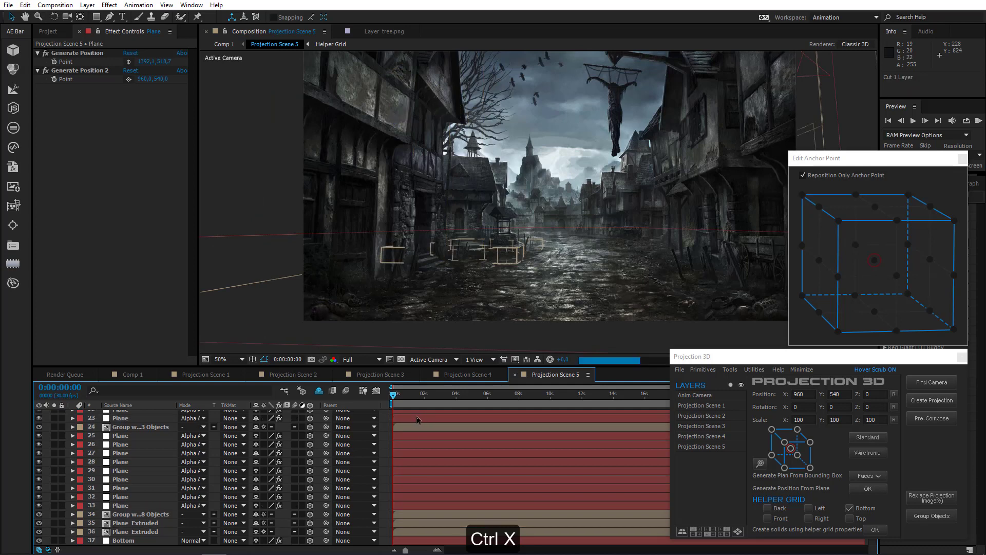
pyautogui.click(216, 376)
pyautogui.hotkey('ctrl', 'v')
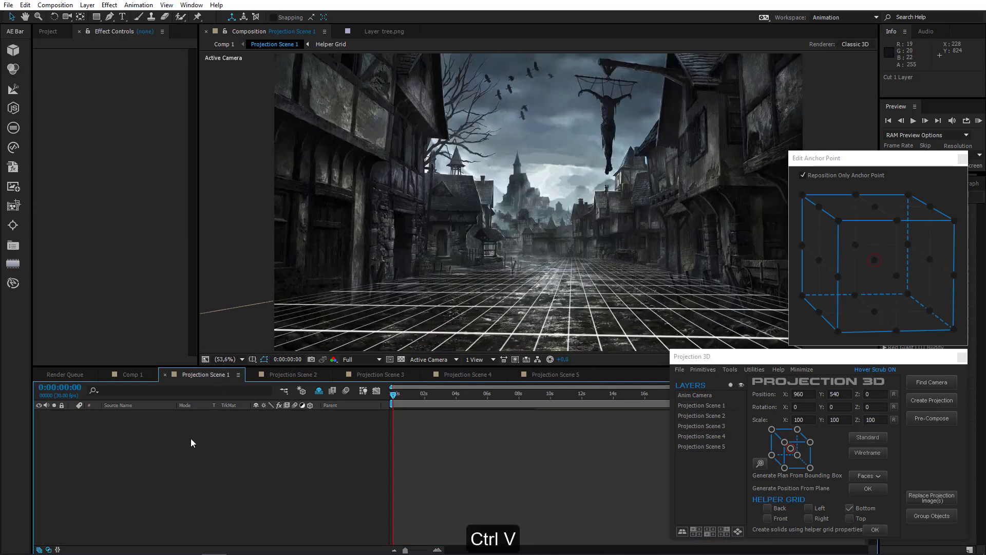
pyautogui.click(167, 455)
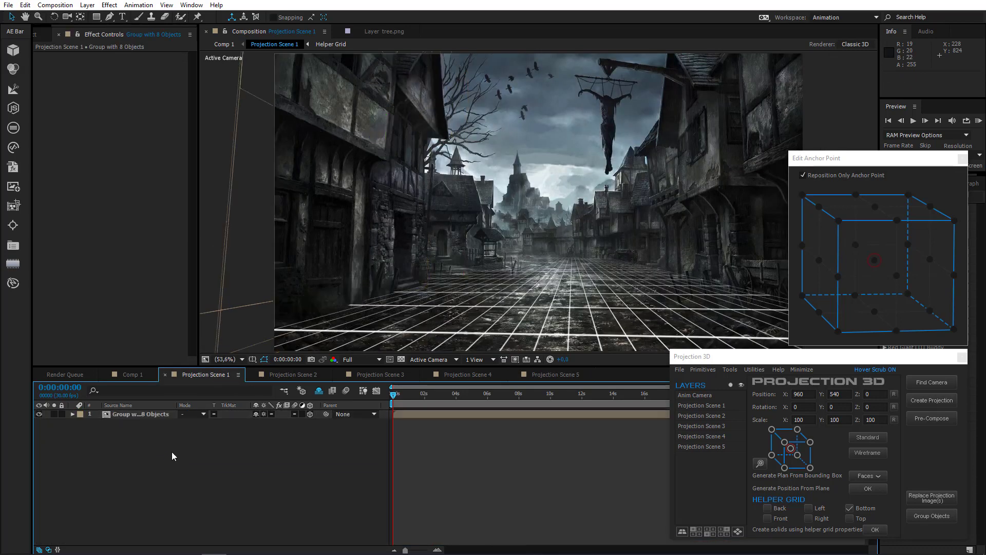
# Change the Classic 3D renderer's shadow map resolution from Comp Size to a fixed resolution in the composition settings of Projection Scene 1
pyautogui.rightClick(172, 451)
pyautogui.click(220, 357)
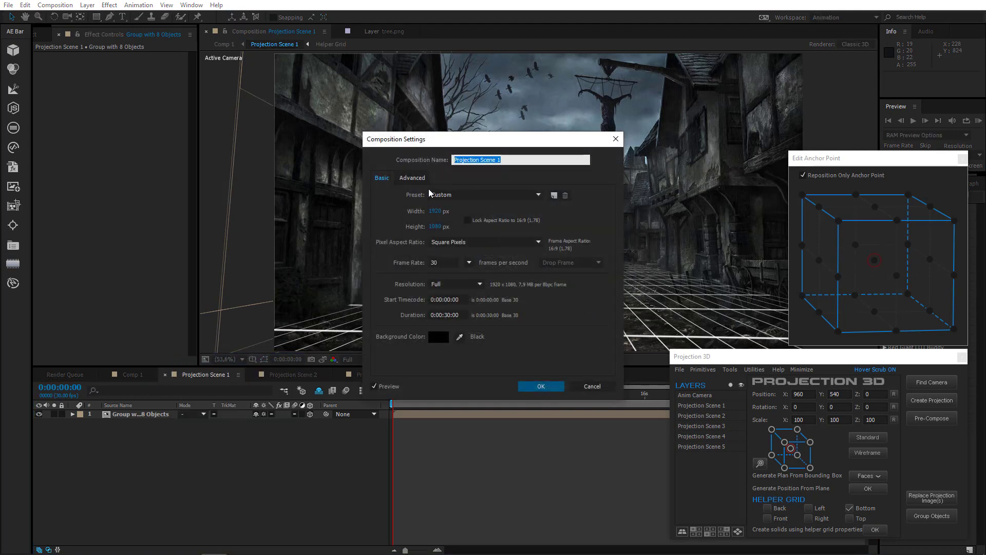
pyautogui.click(412, 177)
pyautogui.click(528, 237)
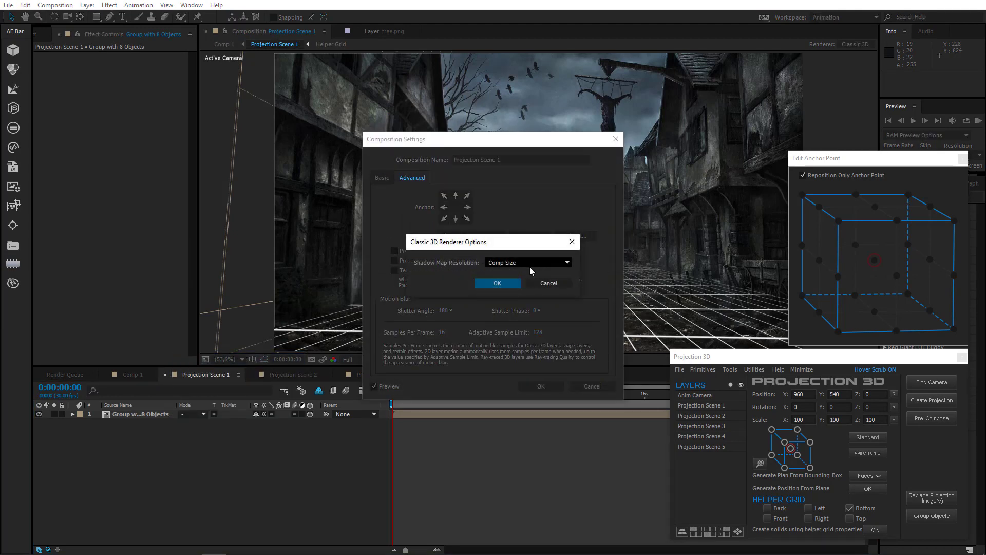
pyautogui.click(529, 263)
pyautogui.click(507, 351)
pyautogui.click(497, 283)
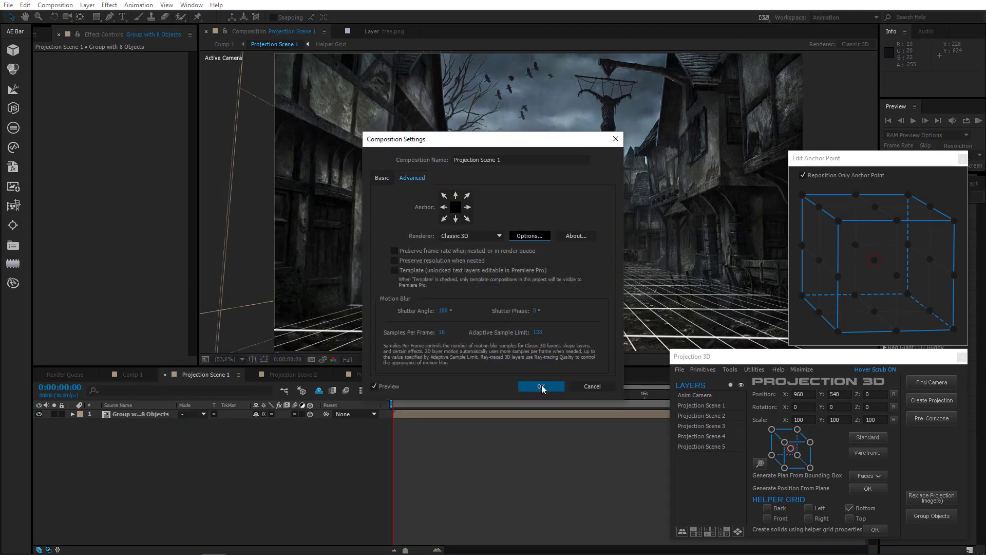
pyautogui.click(541, 386)
# Set a fixed shadow map resolution for the Classic 3D renderer in the composition settings of Projection Scene 2
pyautogui.click(293, 374)
pyautogui.rightClick(206, 469)
pyautogui.click(221, 378)
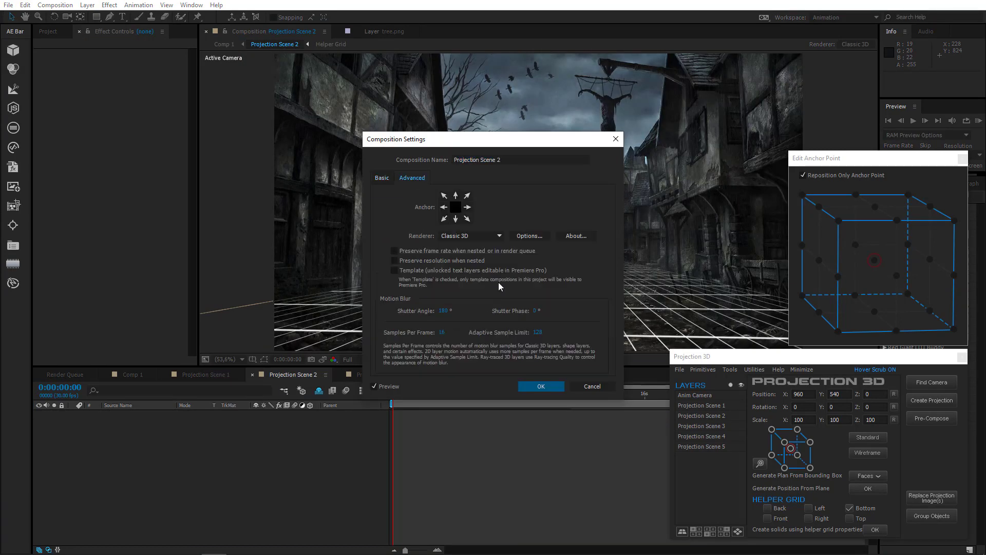
pyautogui.click(529, 236)
pyautogui.click(529, 263)
pyautogui.click(490, 355)
pyautogui.click(497, 283)
pyautogui.click(543, 386)
# Set the Classic 3D shadow map resolution of Projection Scene 3 to a fixed value in its advanced composition settings
pyautogui.click(378, 375)
pyautogui.rightClick(261, 457)
pyautogui.click(282, 366)
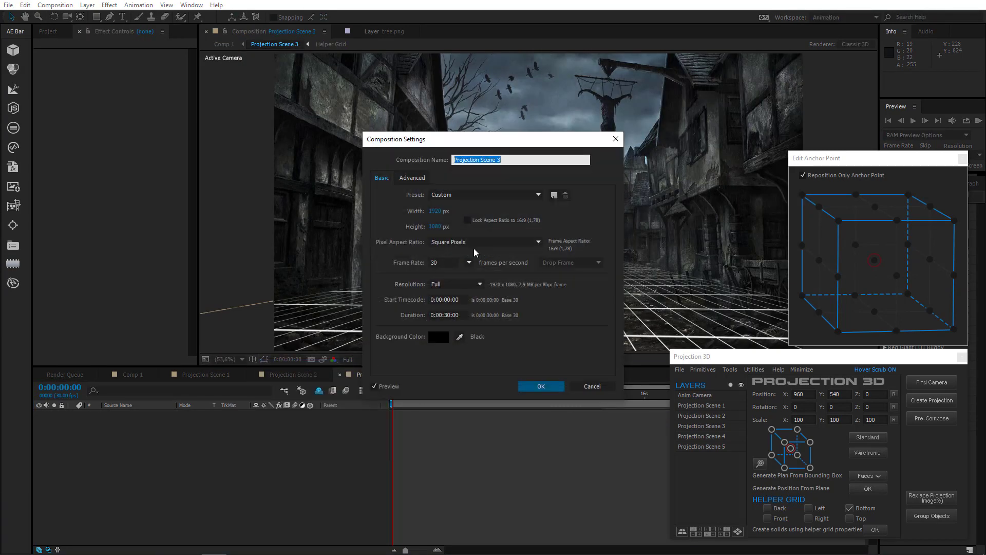
pyautogui.click(407, 178)
pyautogui.click(525, 237)
pyautogui.click(528, 262)
pyautogui.click(518, 363)
pyautogui.click(497, 283)
pyautogui.click(547, 389)
# Set the Classic 3D shadow map resolution of Projection Scene 4 to a fixed value in its advanced composition settings
pyautogui.click(465, 374)
pyautogui.rightClick(273, 452)
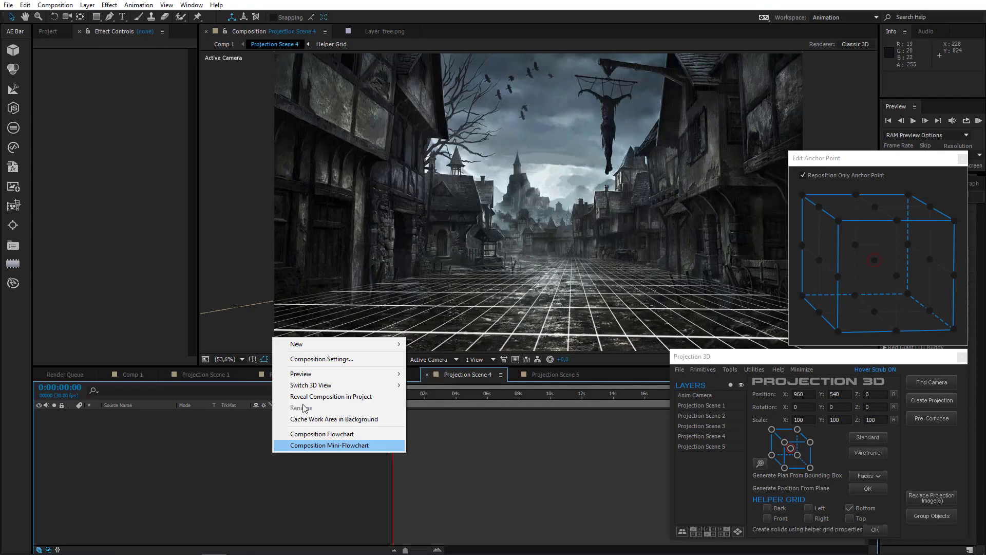
pyautogui.click(313, 359)
pyautogui.click(412, 178)
pyautogui.click(527, 237)
pyautogui.click(527, 262)
pyautogui.click(513, 363)
pyautogui.click(497, 283)
pyautogui.click(543, 387)
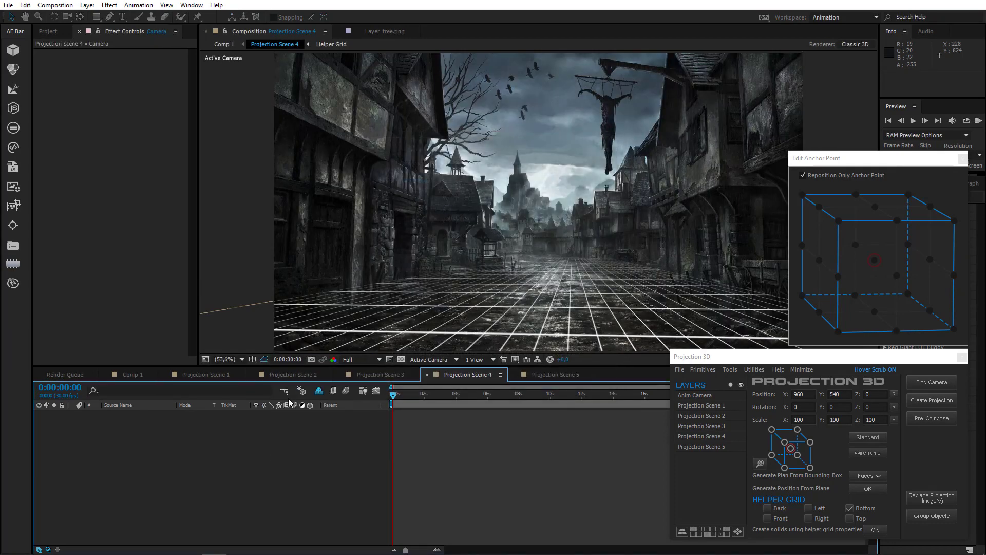
# Solo the Projection Scene 1 layer in Comp 1 to view the near left house by itself
pyautogui.click(196, 373)
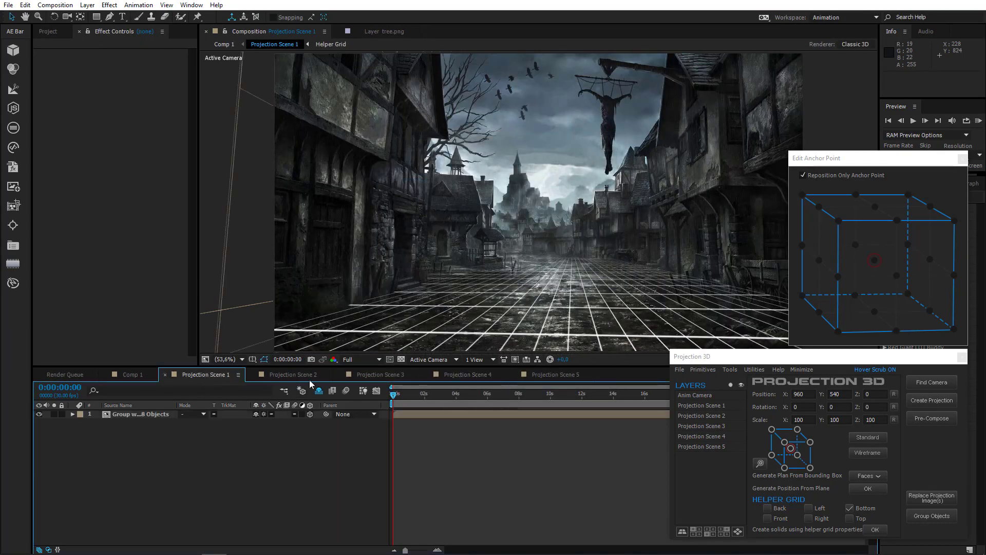
pyautogui.click(130, 376)
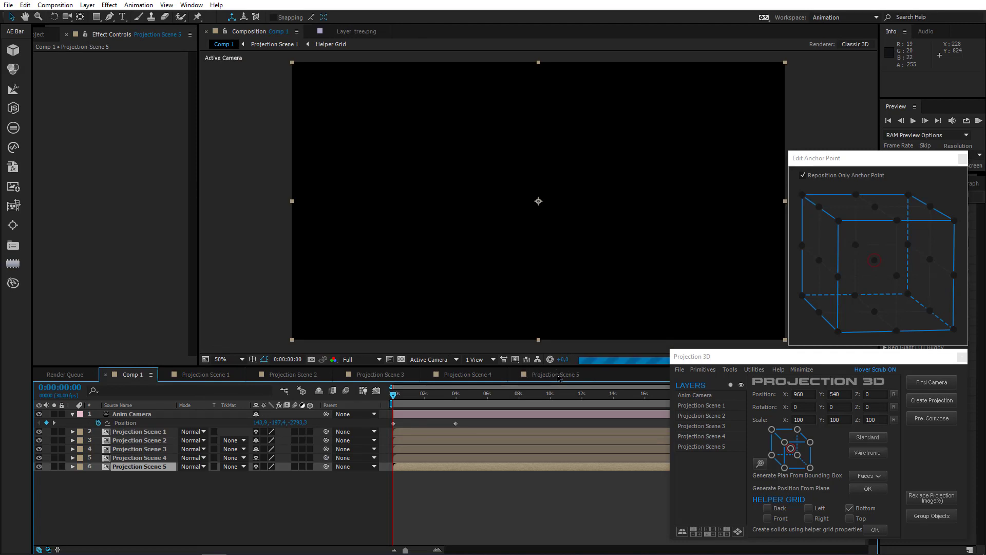
pyautogui.click(54, 432)
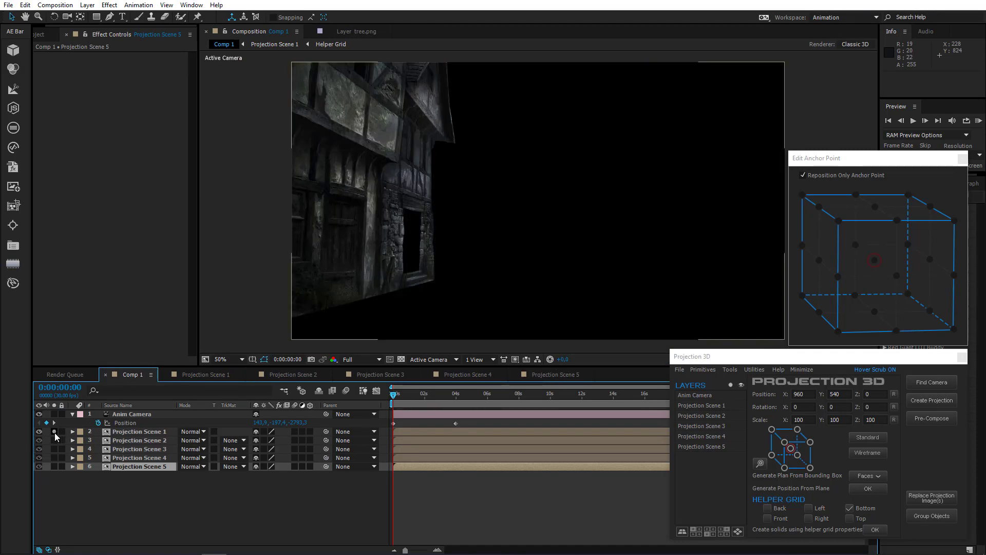
# In Projection Scene 5, select Plane Extruded layers 36 and 35 in turn to identify the geometry each one holds
pyautogui.click(556, 374)
pyautogui.click(130, 532)
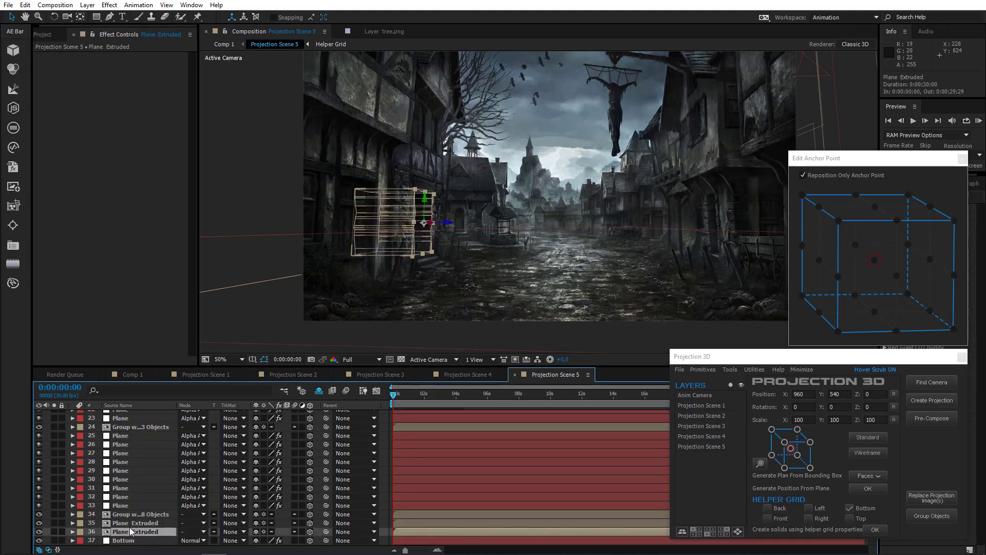
pyautogui.click(129, 524)
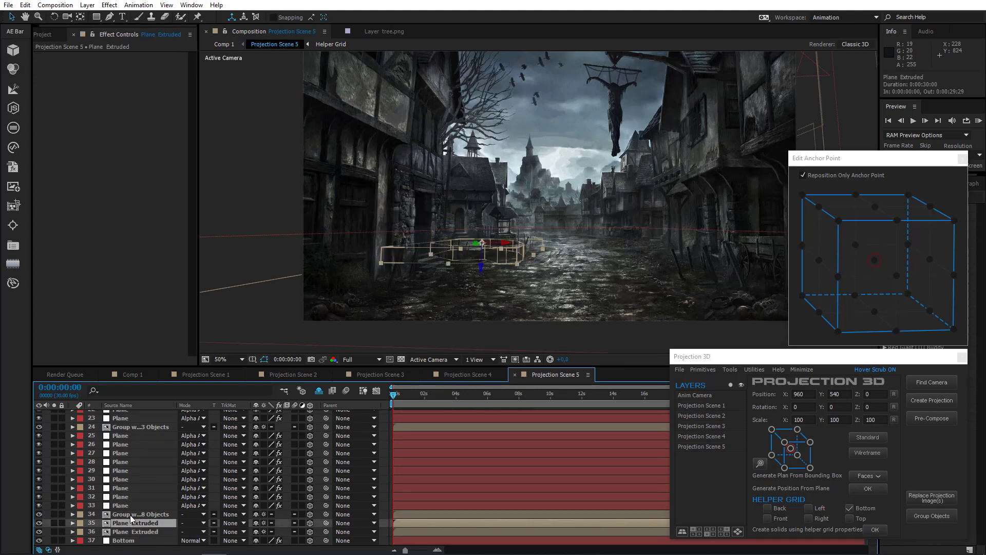
# Move the small plane beside the left house's doorway from Projection Scene 5 into Projection Scene 1
pyautogui.click(130, 514)
pyautogui.click(127, 505)
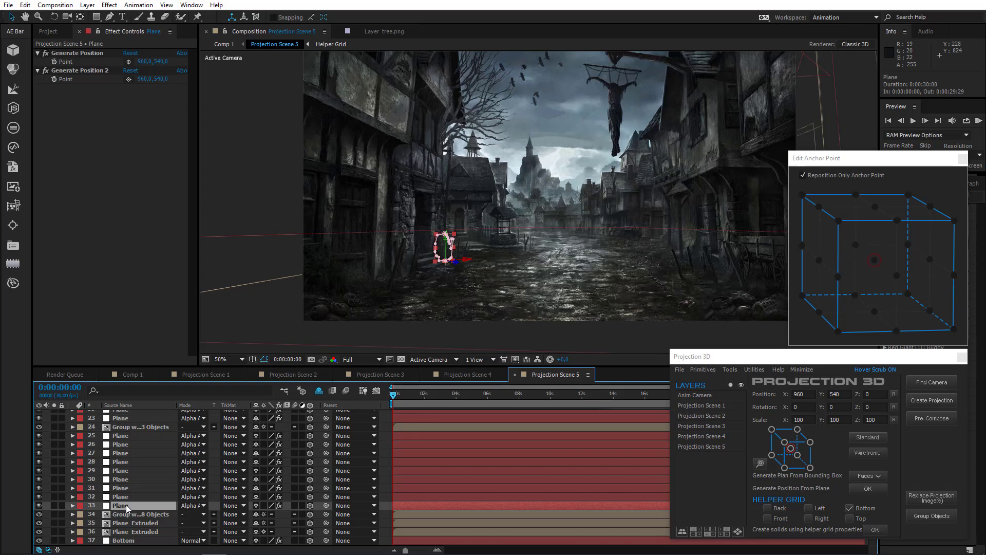
pyautogui.hotkey('ctrl', 'x')
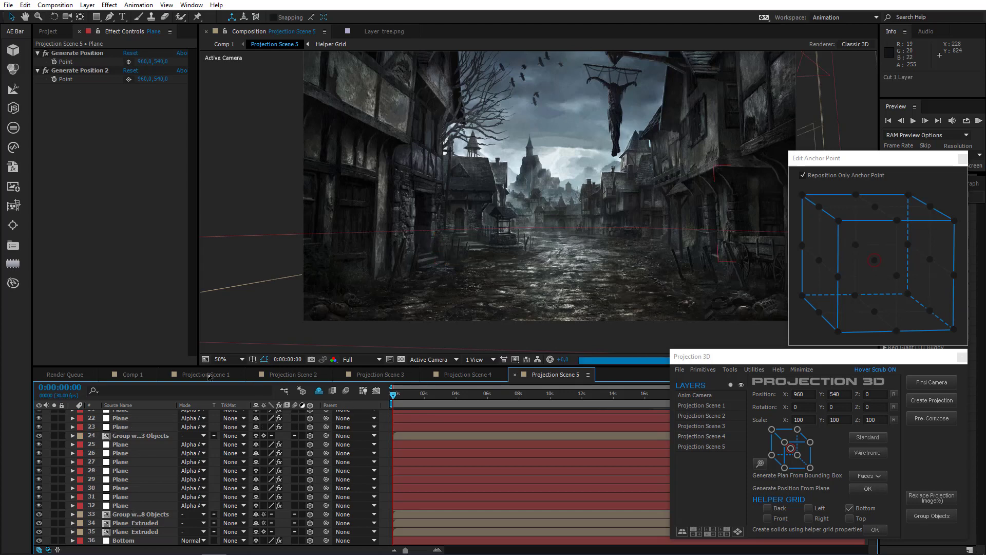
pyautogui.click(205, 374)
pyautogui.hotkey('ctrl', 'v')
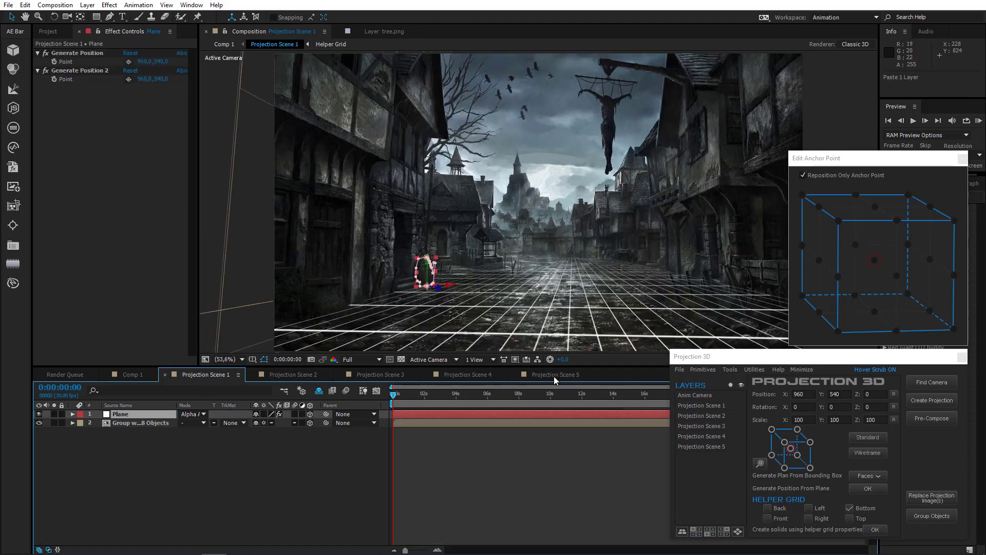
# Move the right house's cart facade plane and the small triangular plane above it from Projection Scene 5 into Projection Scene 1, and check Comp 1
pyautogui.click(556, 374)
pyautogui.click(128, 506)
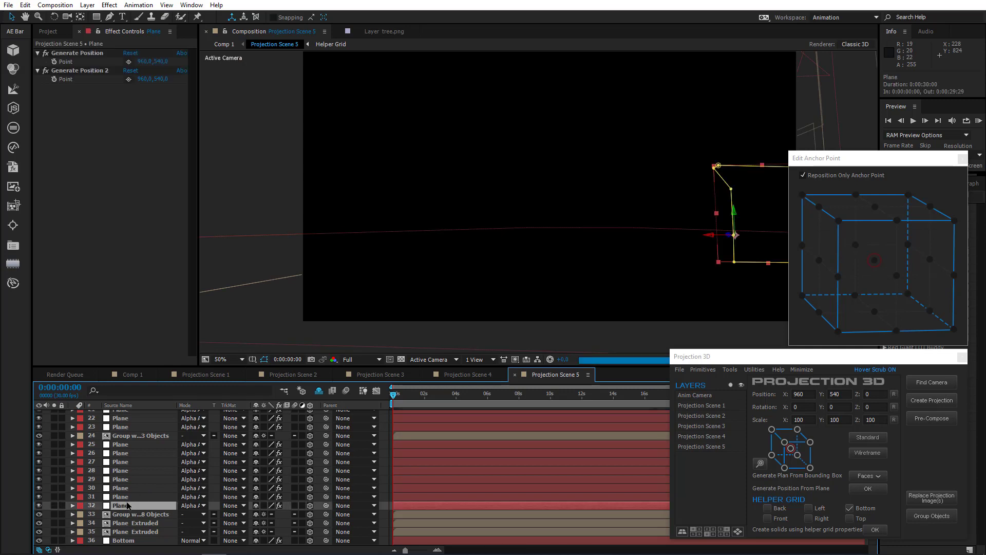
pyautogui.scroll(-2, 415, 257)
pyautogui.moveTo(476, 261); pyautogui.dragTo(401, 256)
pyautogui.scroll(2, 405, 281)
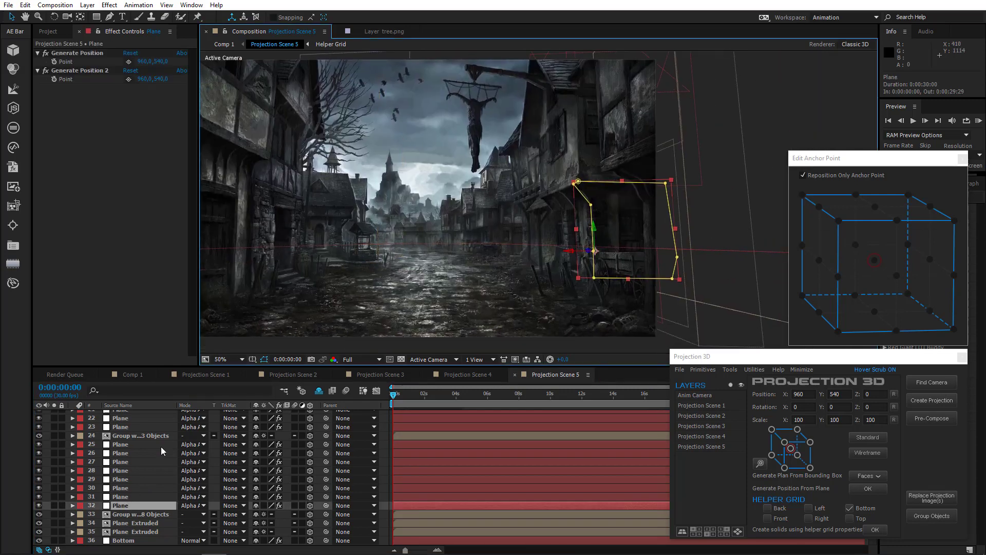
pyautogui.click(128, 497)
pyautogui.click(118, 488)
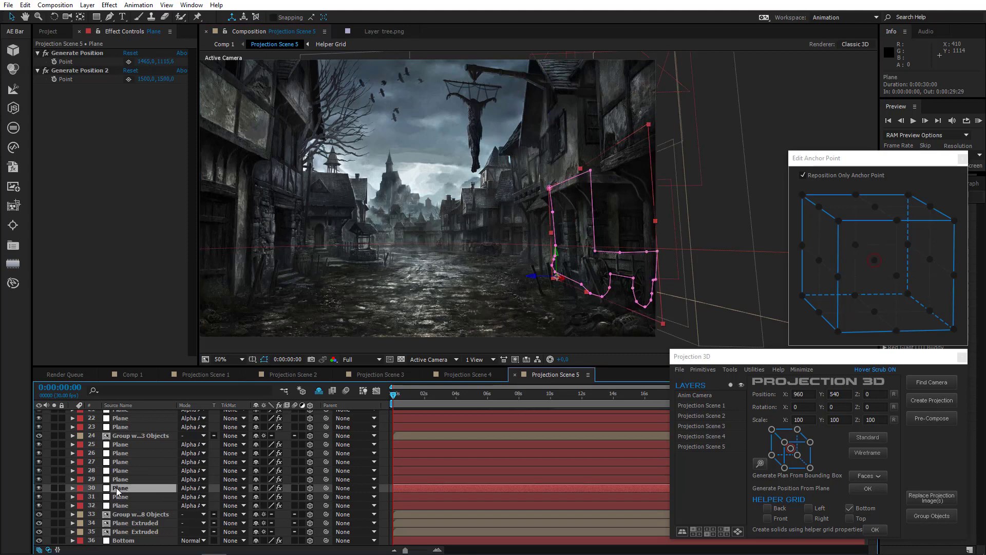
pyautogui.click(127, 480)
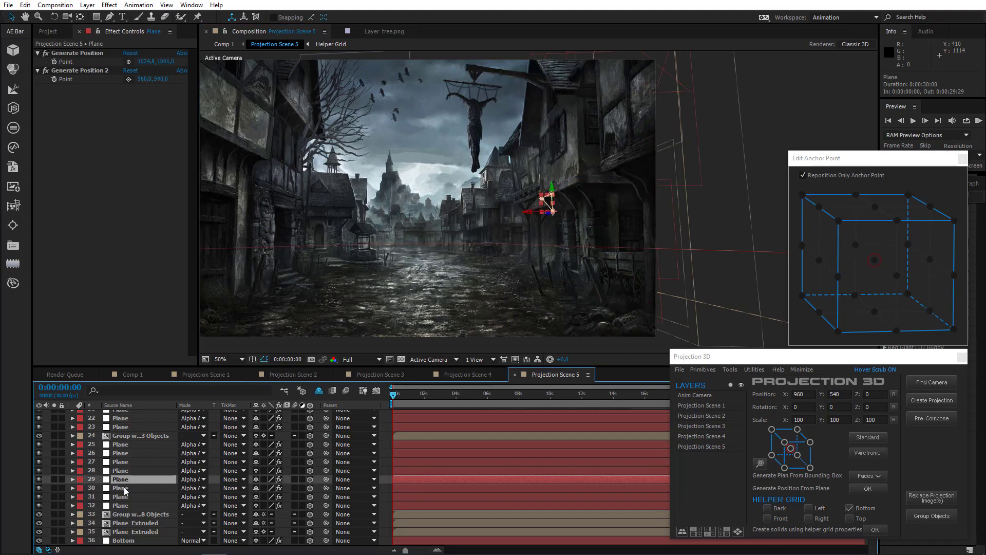
pyautogui.keyDown('shift'); pyautogui.click(126, 489); pyautogui.keyUp('shift')
pyautogui.hotkey('ctrl', 'x')
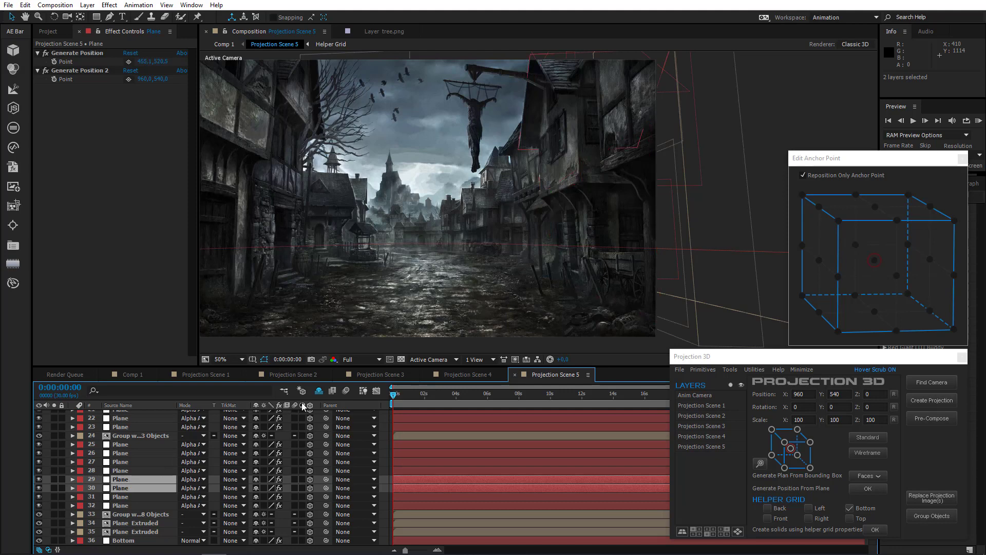
pyautogui.click(185, 379)
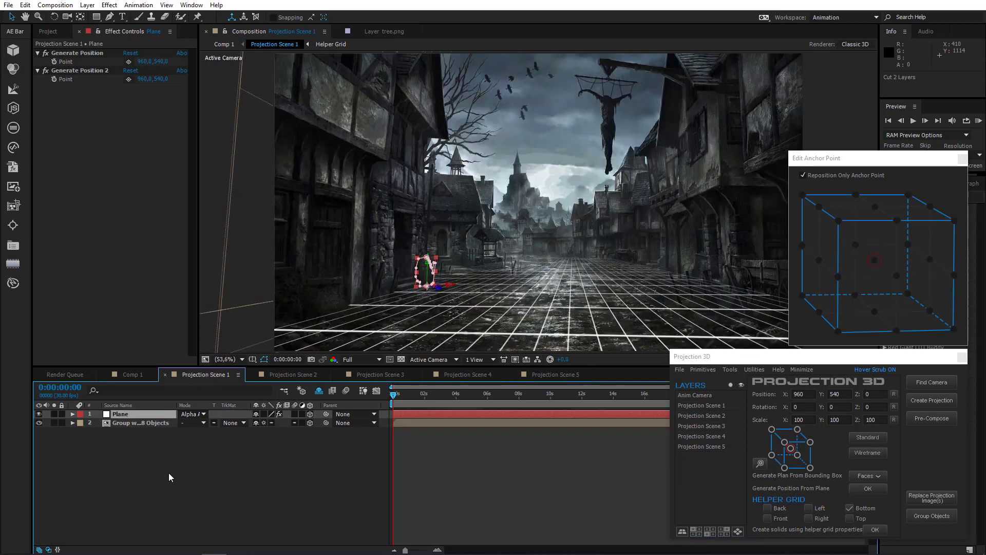
pyautogui.hotkey('ctrl', 'v')
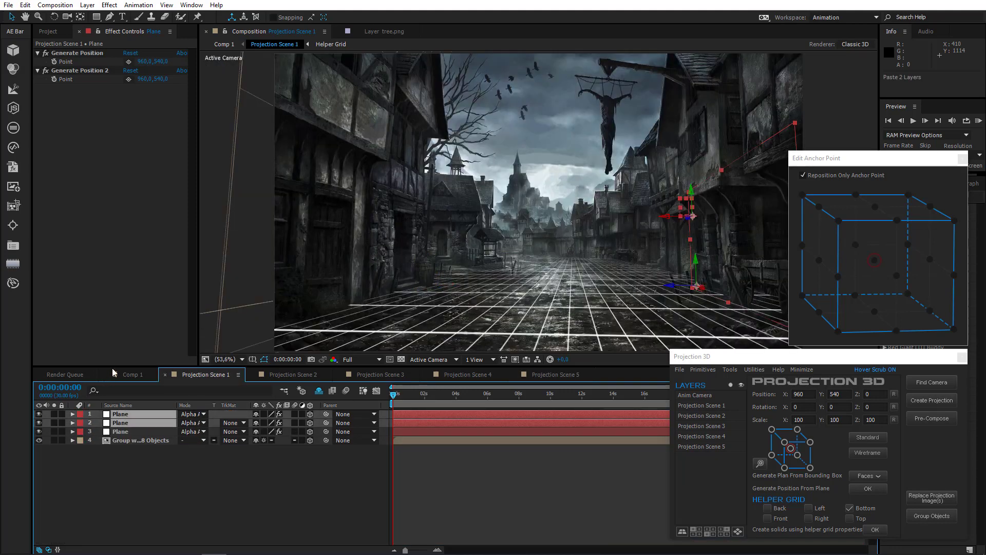
pyautogui.click(128, 374)
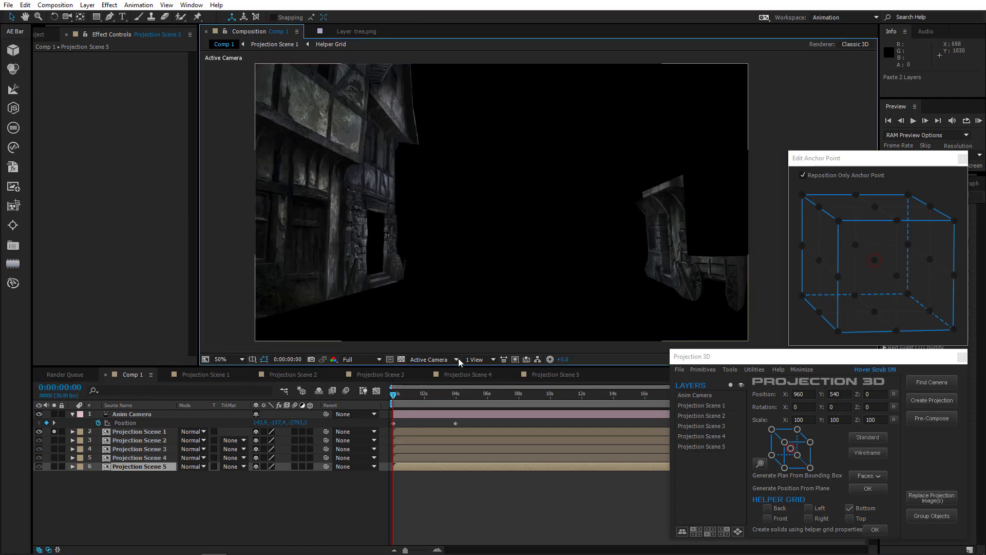
# Move the Group with 3 Objects layer from Projection Scene 5 into Projection Scene 1 and check Comp 1
pyautogui.click(555, 375)
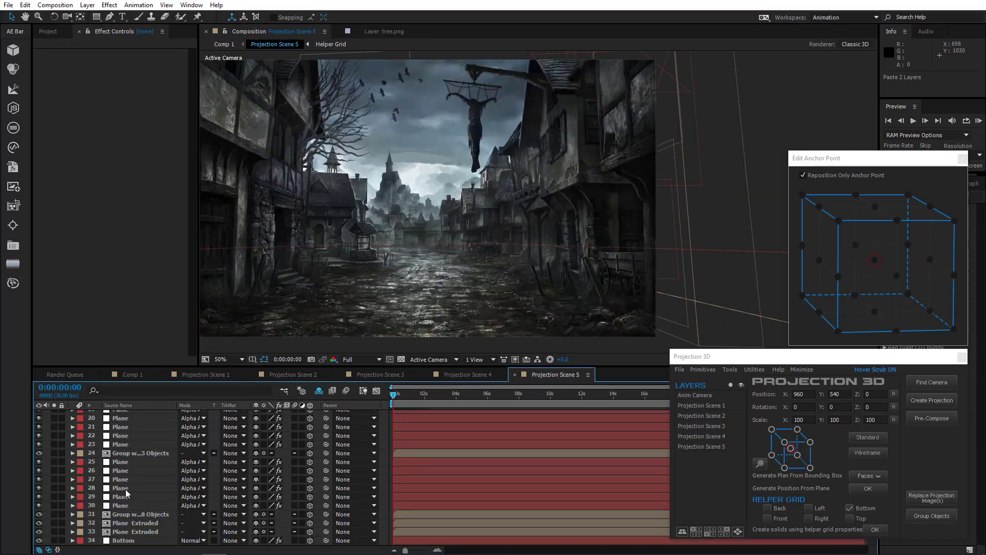
pyautogui.click(132, 453)
pyautogui.hotkey('ctrl', 'x')
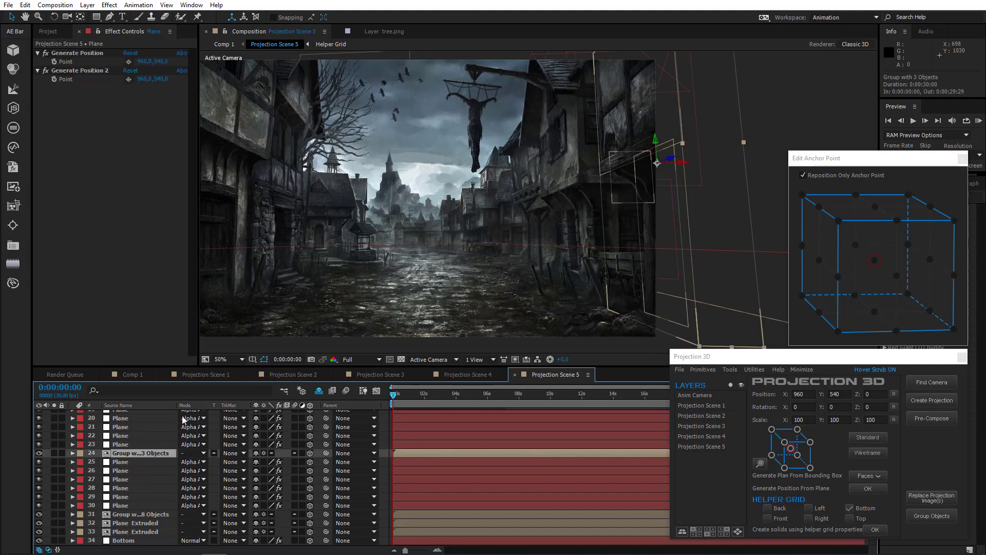
pyautogui.click(208, 377)
pyautogui.hotkey('ctrl', 'v')
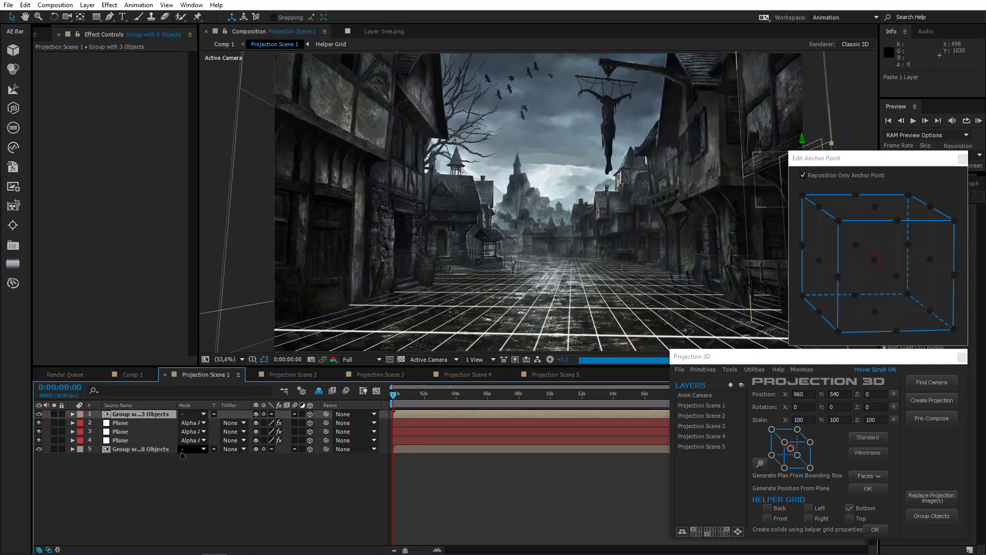
pyautogui.click(132, 375)
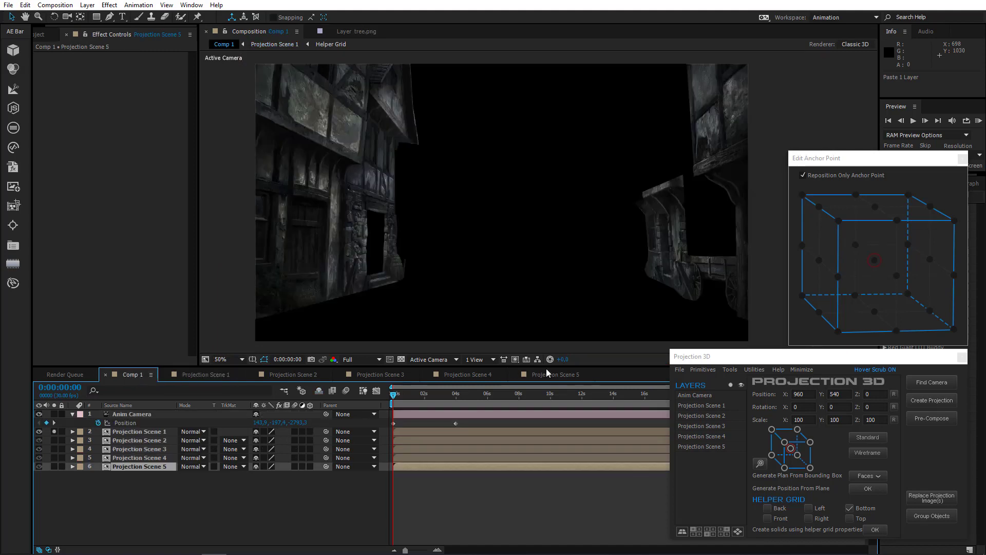
# Move the Group with 6 Objects and Group with 5 Objects layers from Projection Scene 5 into Projection Scene 1 and check Comp 1
pyautogui.click(548, 372)
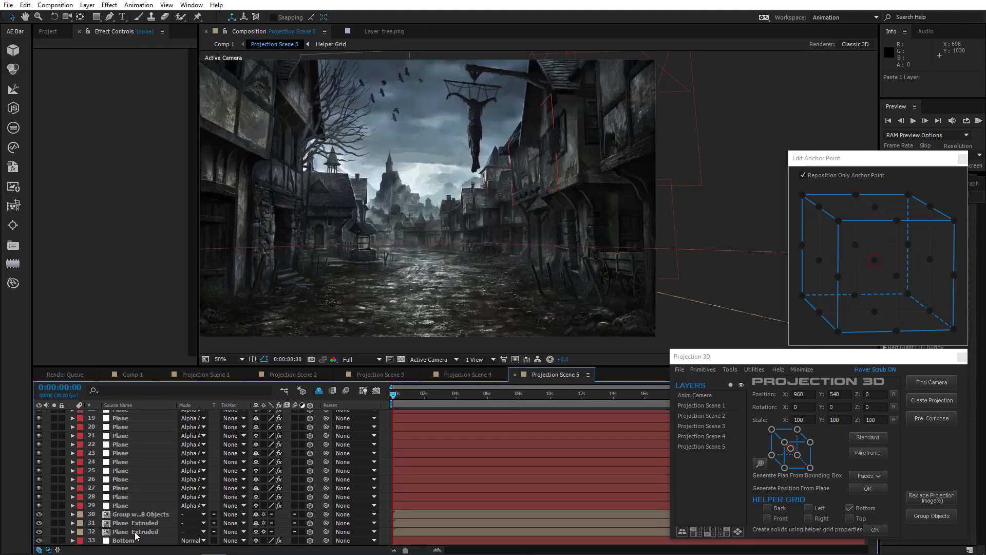
pyautogui.click(136, 533)
pyautogui.scroll(5, 126, 440)
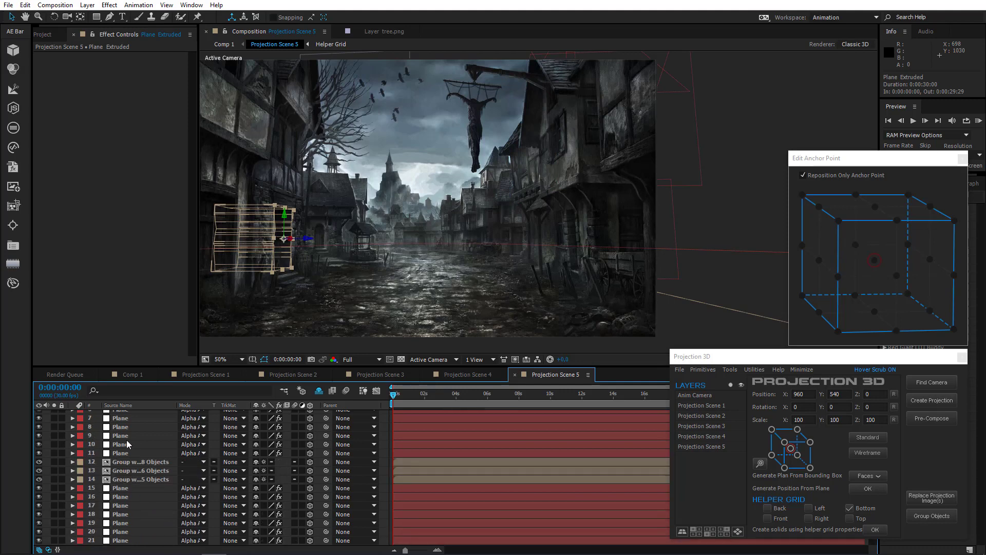
pyautogui.click(152, 488)
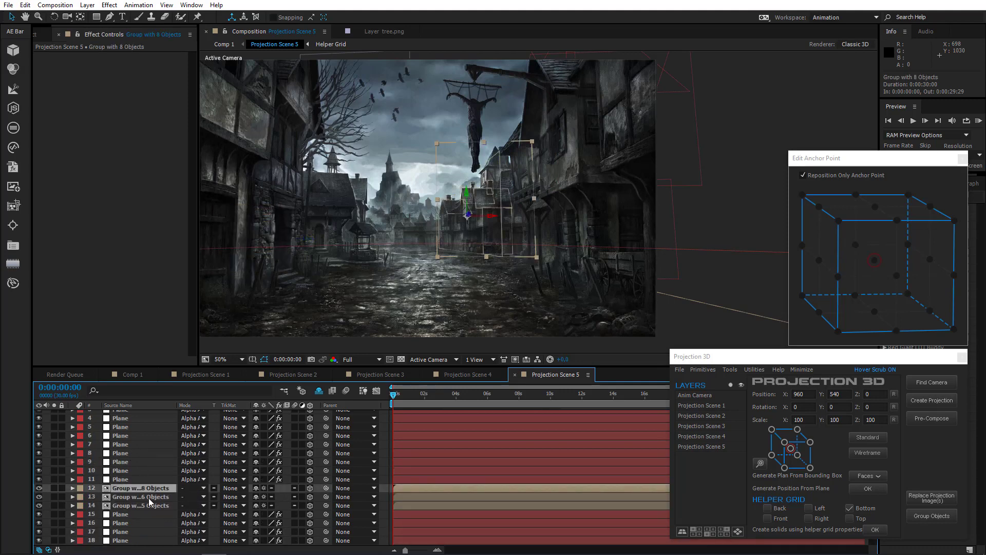
pyautogui.click(149, 498)
pyautogui.keyDown('shift'); pyautogui.click(150, 505); pyautogui.keyUp('shift')
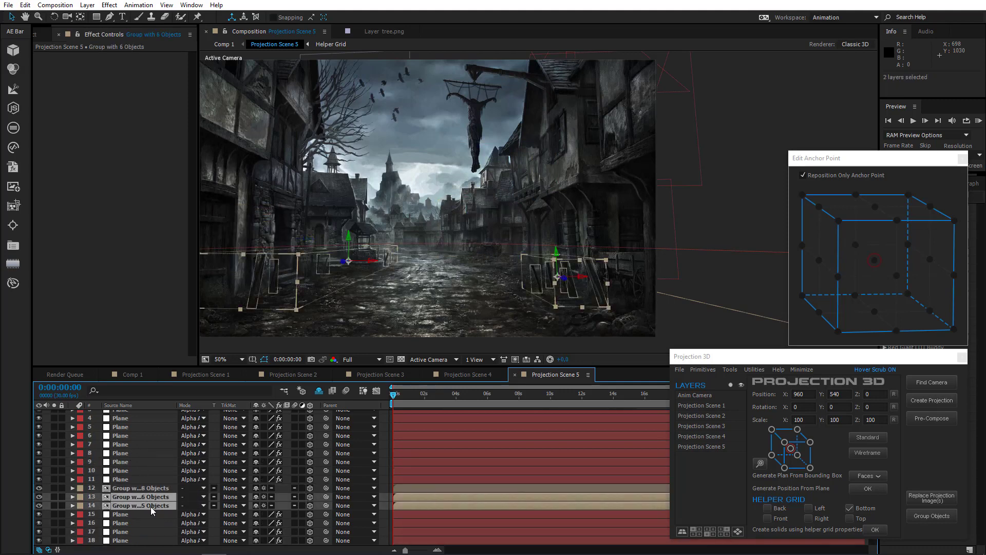
pyautogui.hotkey('ctrl', 'x')
pyautogui.click(210, 378)
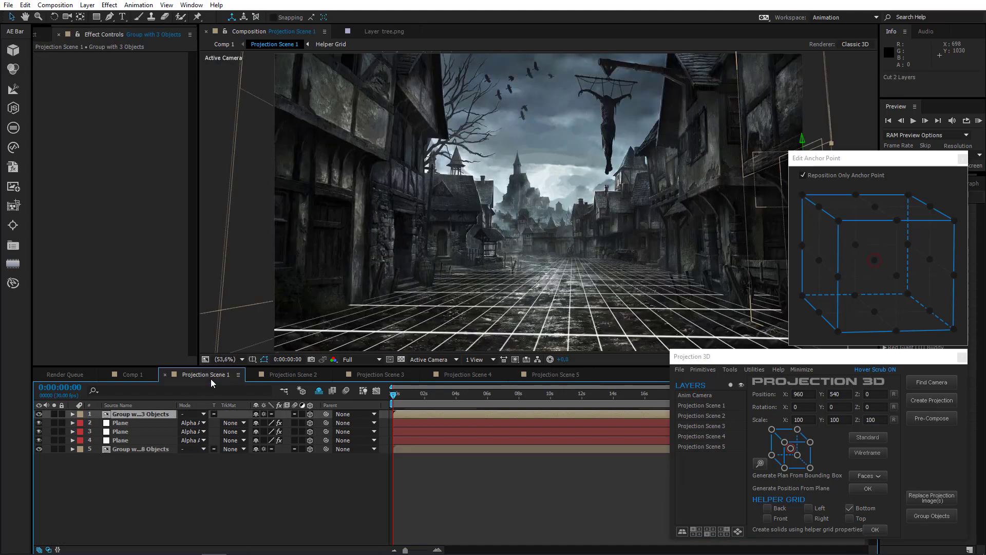
pyautogui.hotkey('ctrl', 'v')
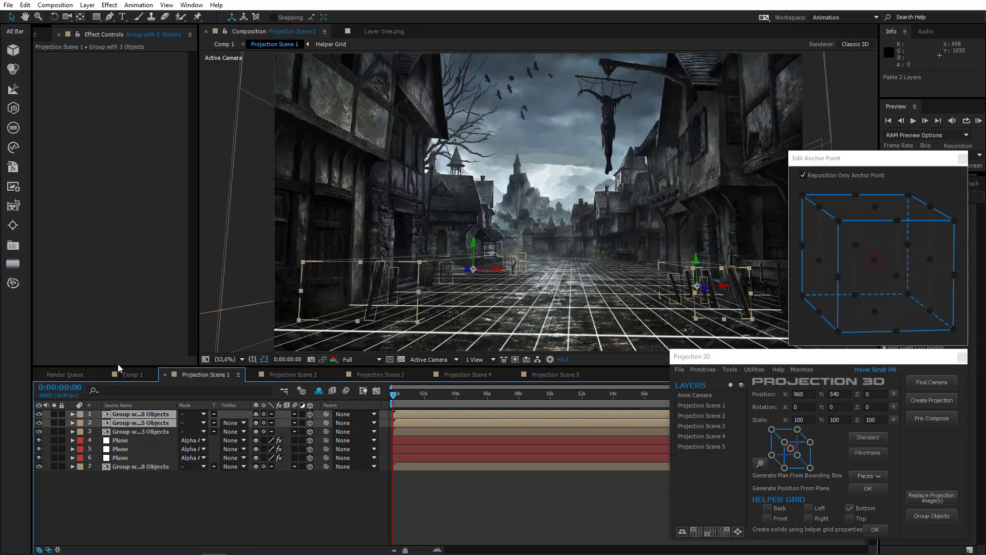
pyautogui.click(127, 375)
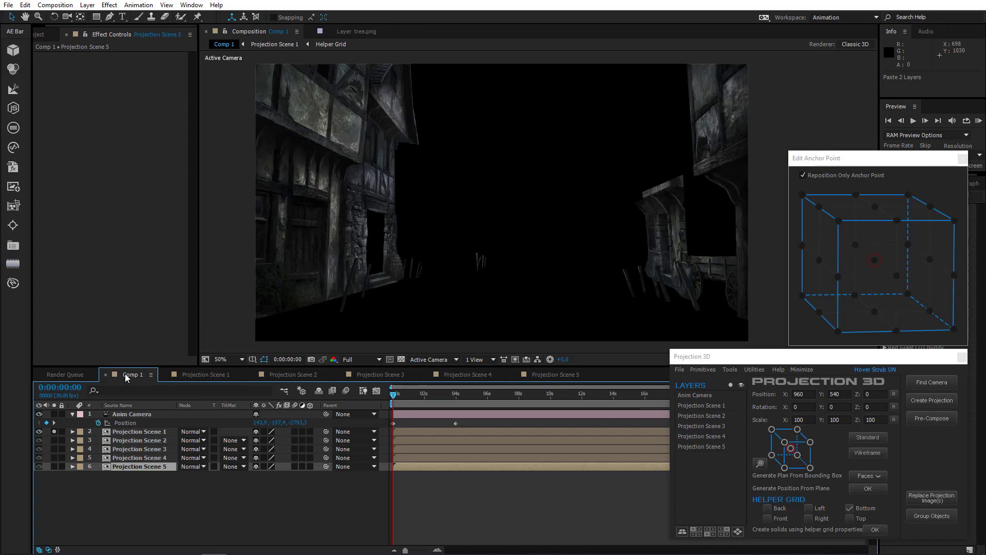
# Move the right house's roof plane from Projection Scene 5 into Projection Scene 1
pyautogui.click(558, 372)
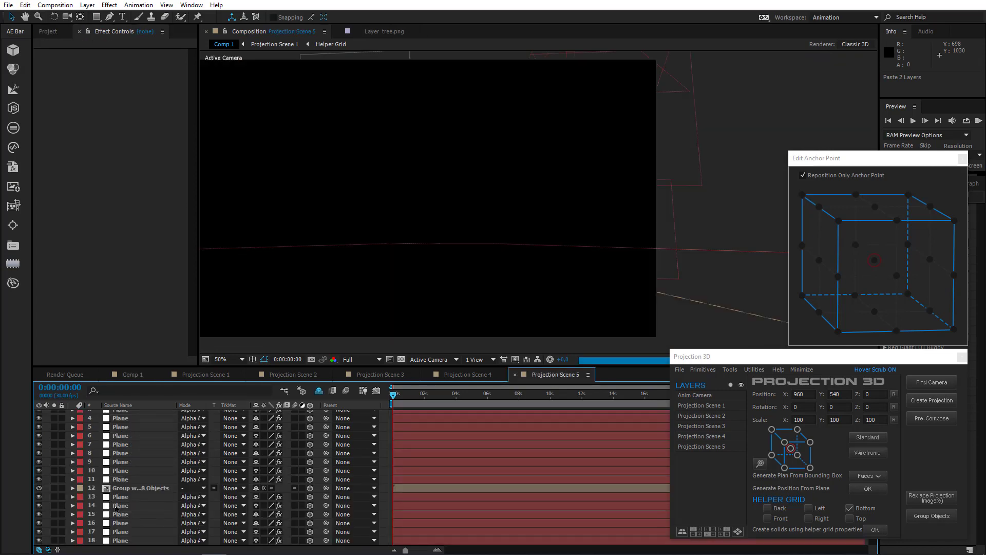
pyautogui.scroll(-1, 131, 520)
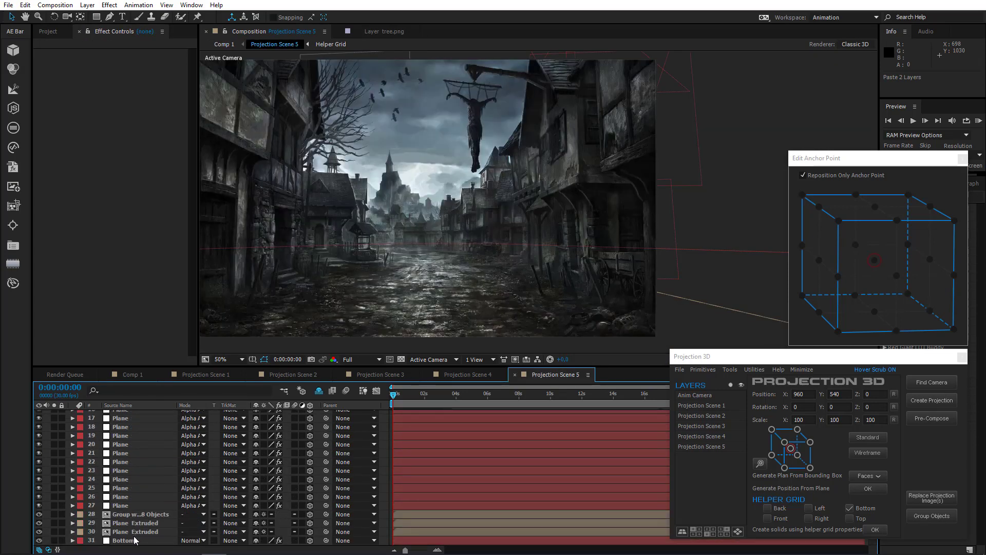
pyautogui.click(133, 532)
pyautogui.click(137, 523)
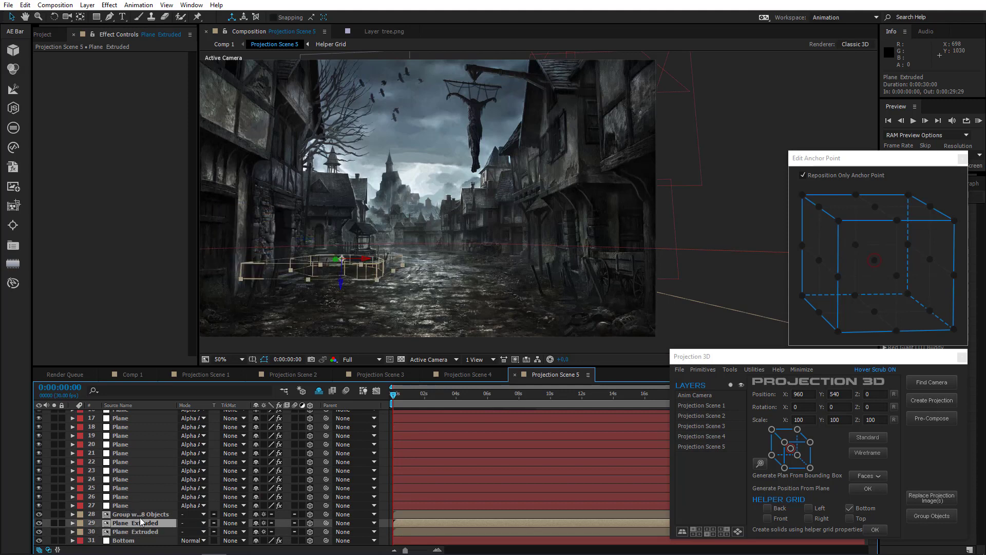
pyautogui.click(142, 514)
pyautogui.click(124, 506)
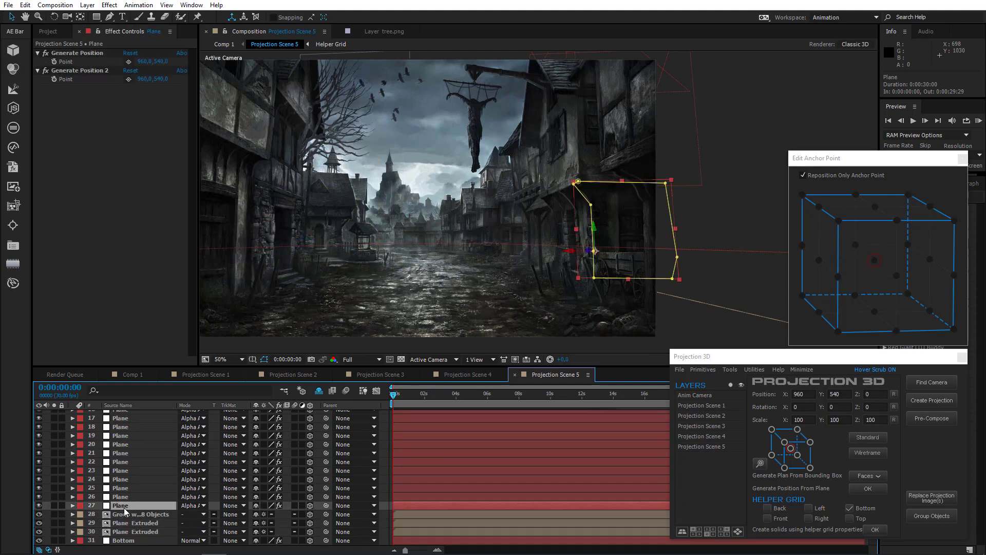
pyautogui.click(121, 498)
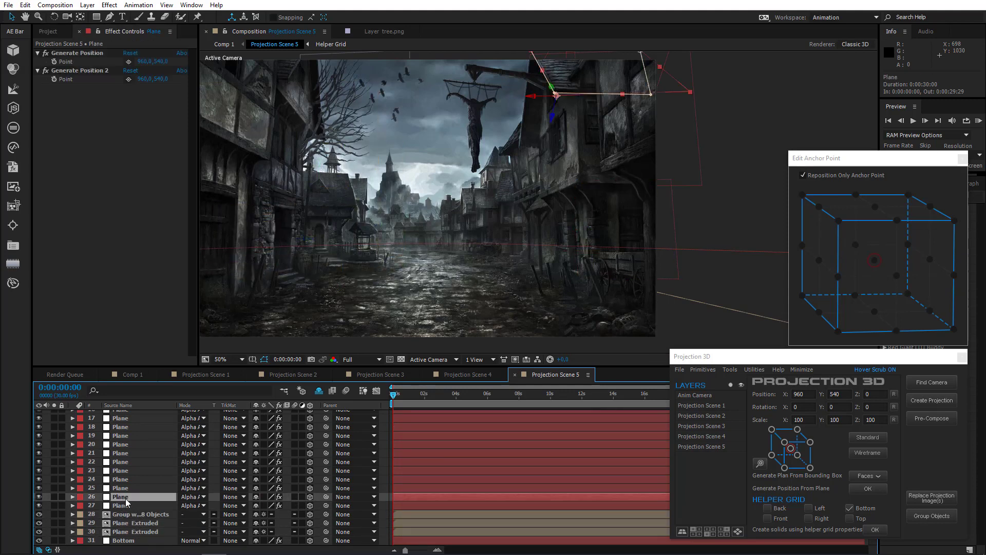
pyautogui.hotkey('ctrl', 'x')
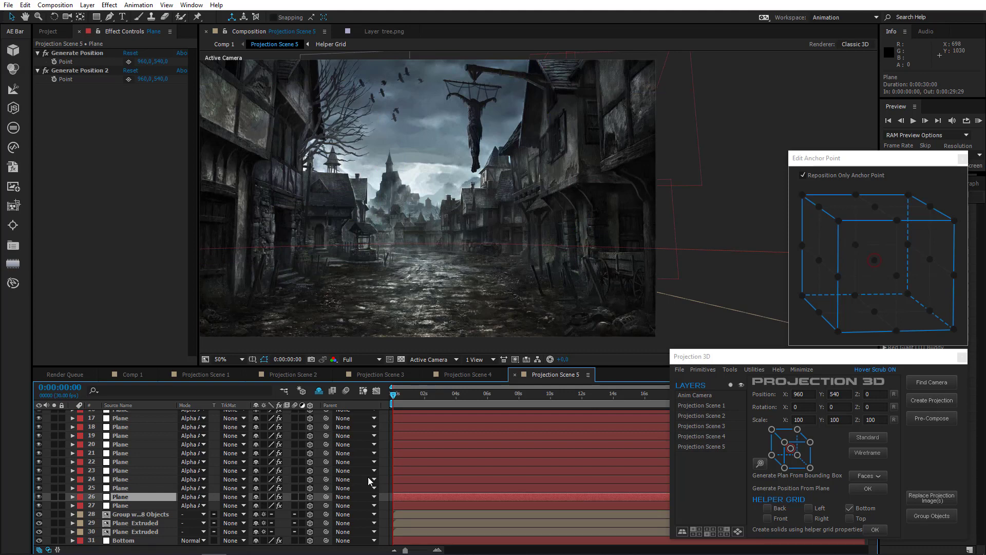
pyautogui.click(227, 375)
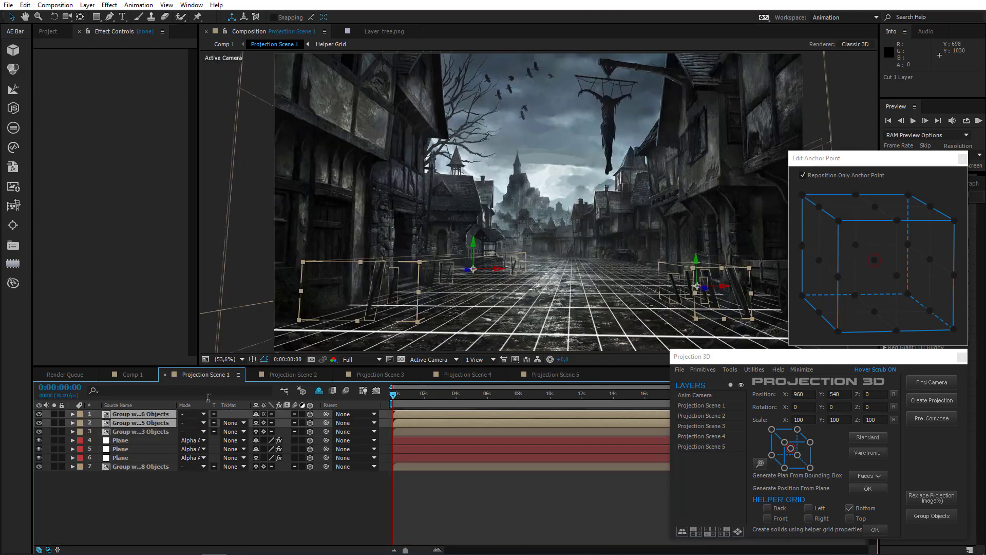
pyautogui.hotkey('ctrl', 'v')
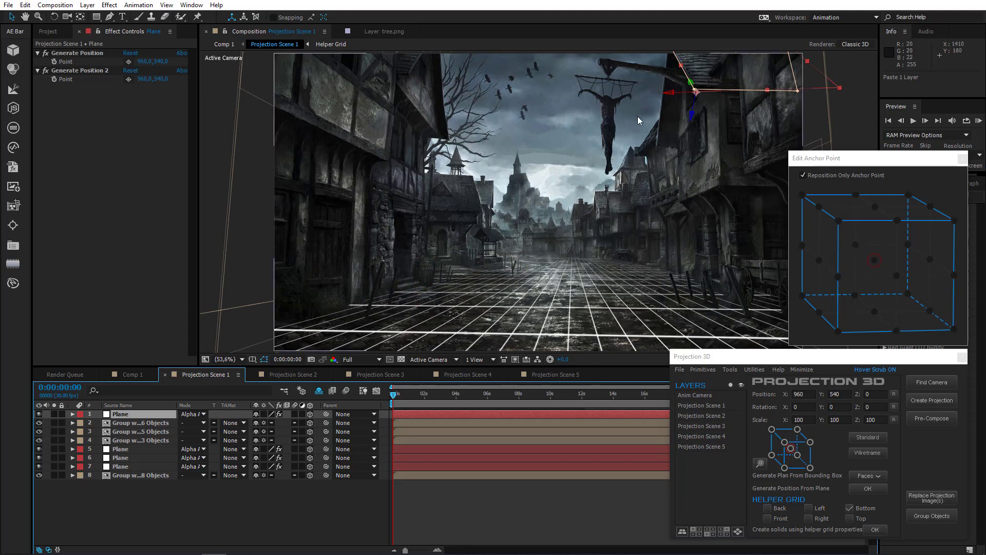
# Narrow the roof plane's mask by pulling its two outer vertices inward to the edge of the near right house
pyautogui.moveTo(639, 121); pyautogui.dragTo(498, 232)
pyautogui.moveTo(647, 154); pyautogui.dragTo(596, 154)
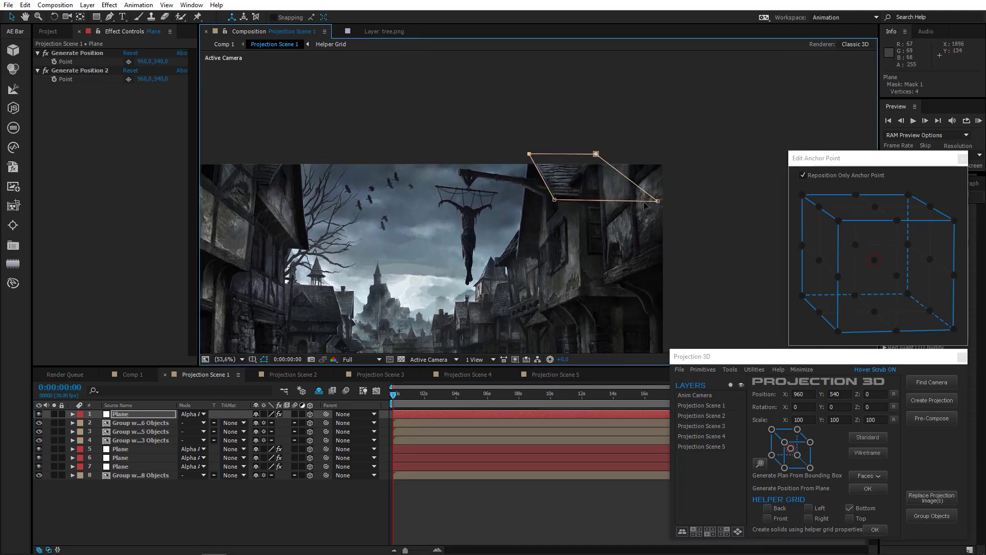
pyautogui.moveTo(657, 201); pyautogui.dragTo(600, 201)
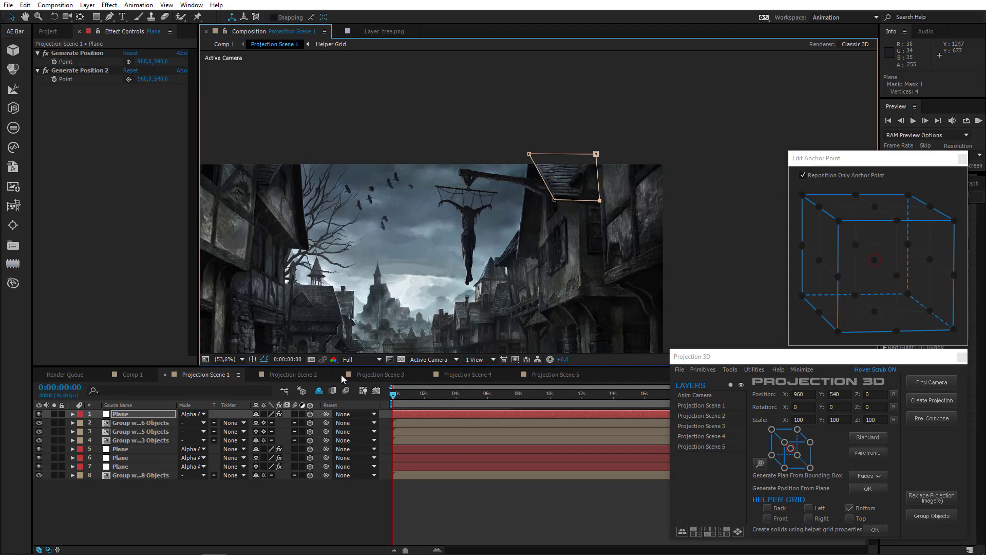
# Move the plane of the right house's upper street-facing side wall from Projection Scene 5 into Projection Scene 2
pyautogui.click(555, 374)
pyautogui.click(121, 506)
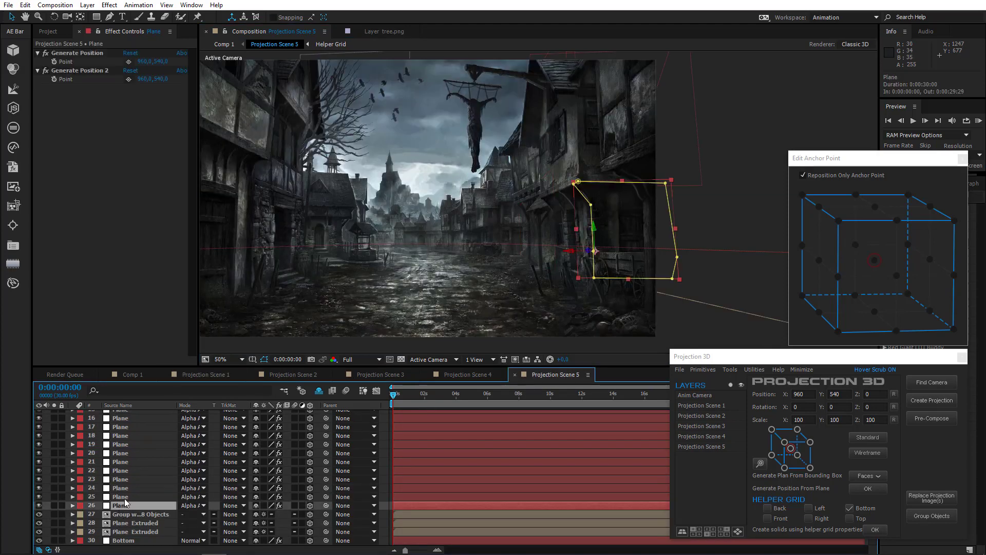
pyautogui.click(123, 498)
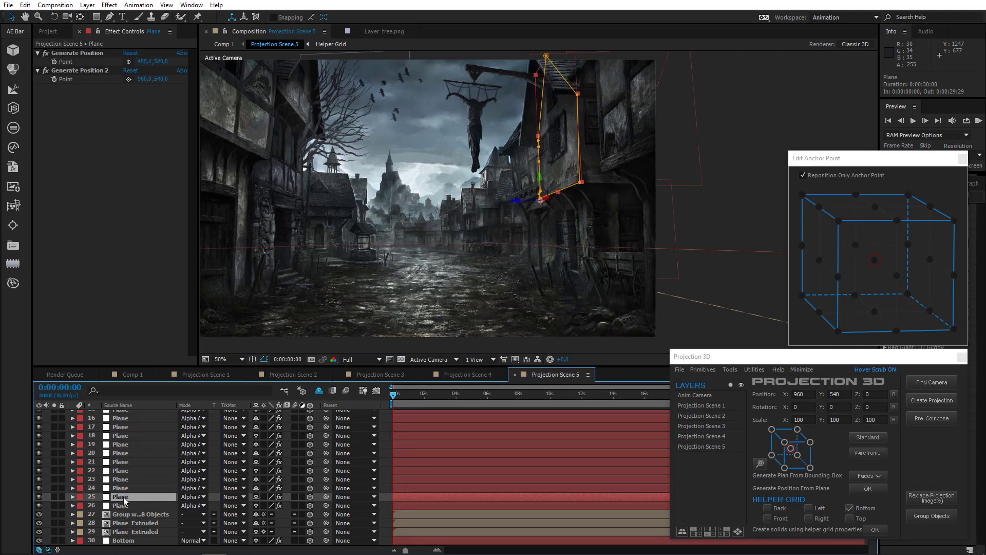
pyautogui.click(130, 504)
pyautogui.click(129, 496)
pyautogui.hotkey('ctrl', 'x')
pyautogui.click(291, 374)
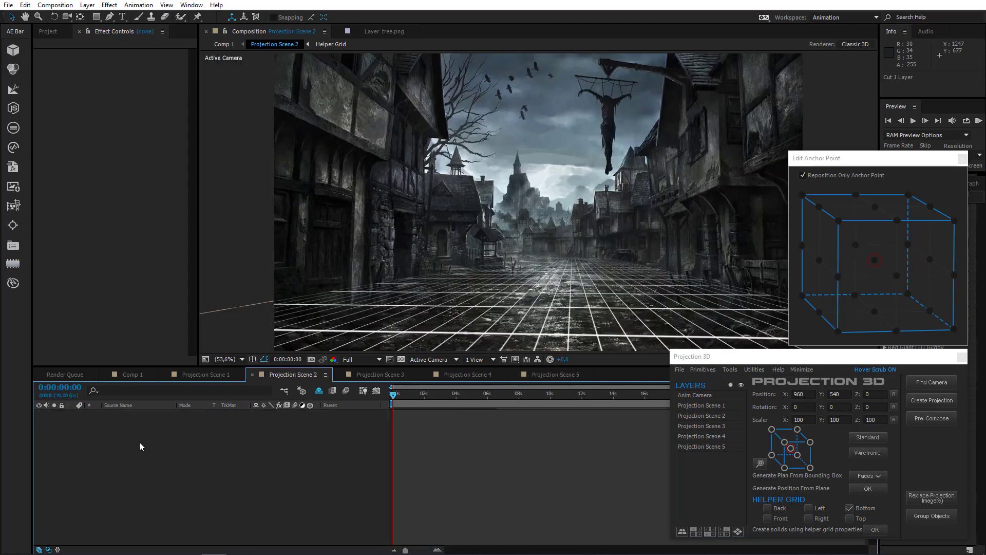
pyautogui.hotkey('ctrl', 'v')
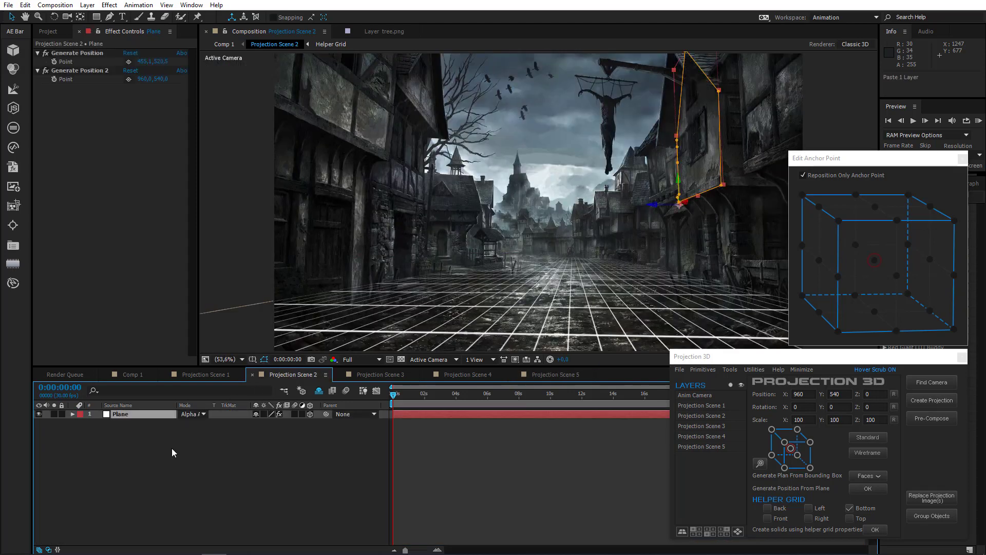
# Move the right house's upper and lower front wall planes together from Projection Scene 5 into Projection Scene 2
pyautogui.click(541, 376)
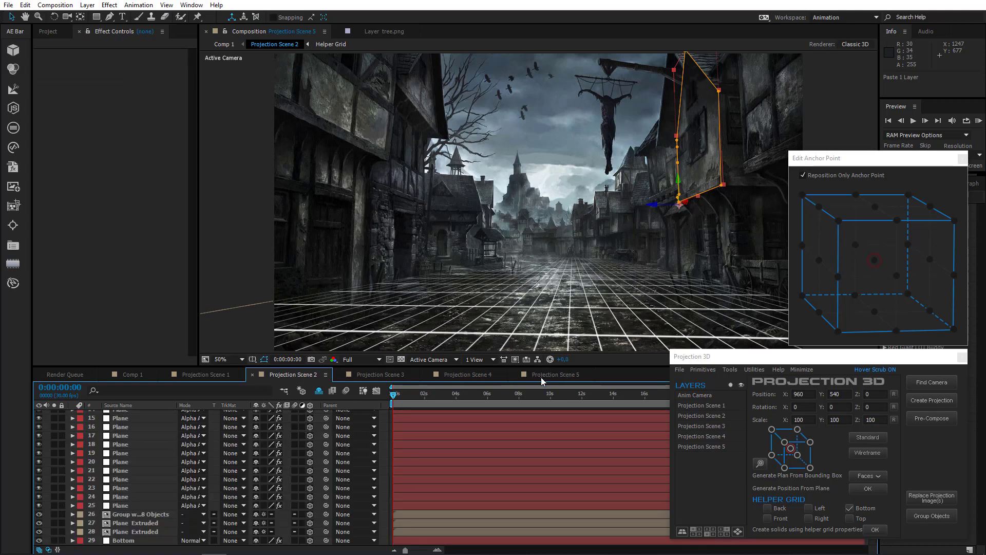
pyautogui.click(124, 504)
pyautogui.click(123, 497)
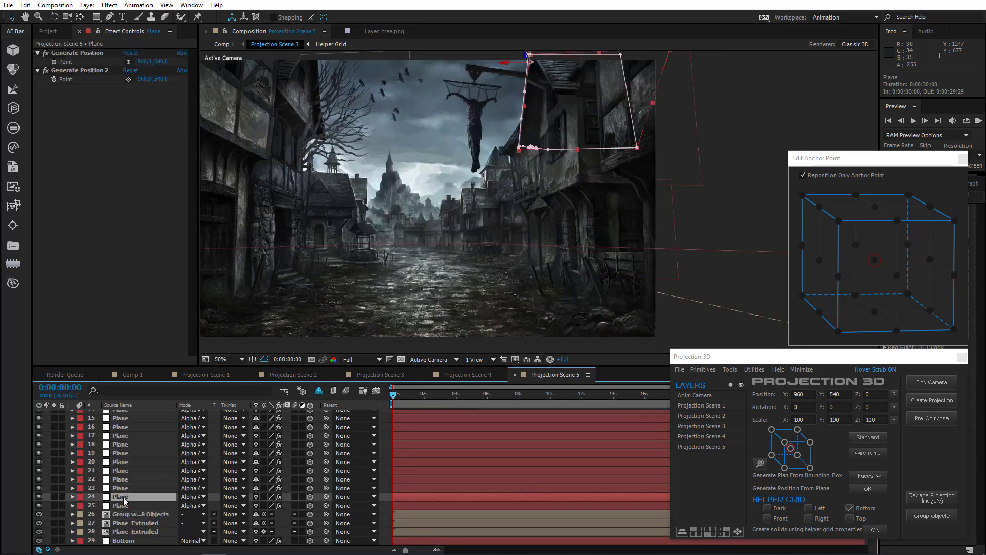
pyautogui.click(128, 488)
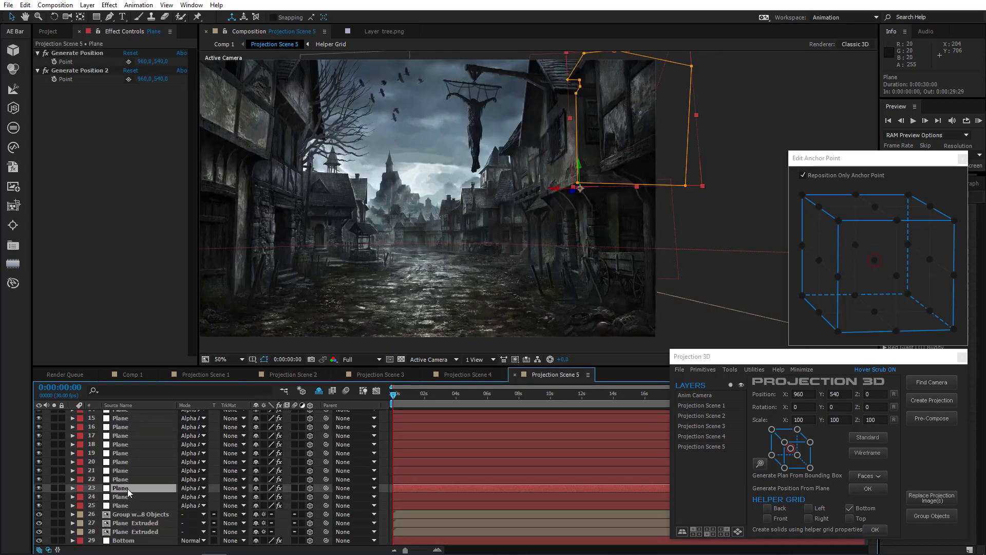
pyautogui.click(125, 506)
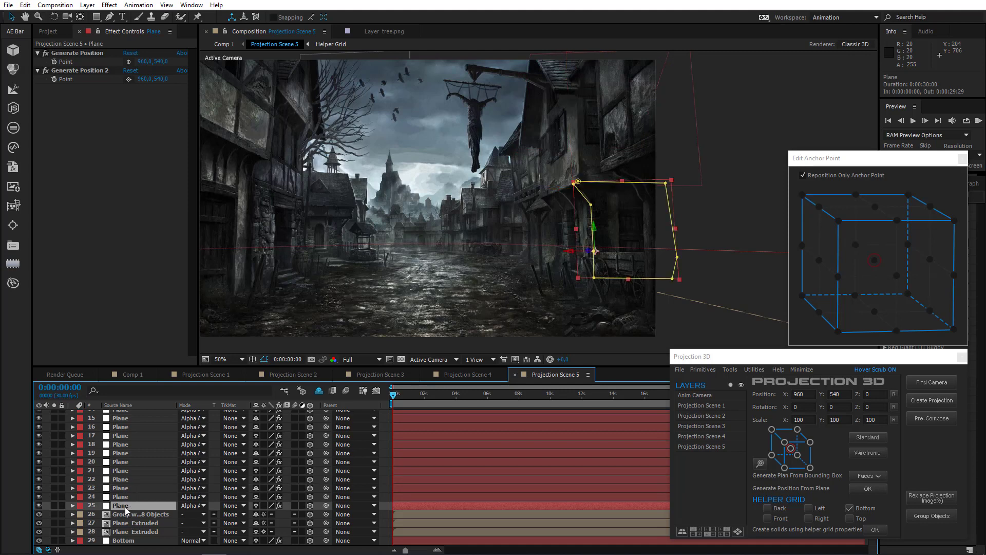
pyautogui.keyDown('ctrl'); pyautogui.click(127, 489); pyautogui.keyUp('ctrl')
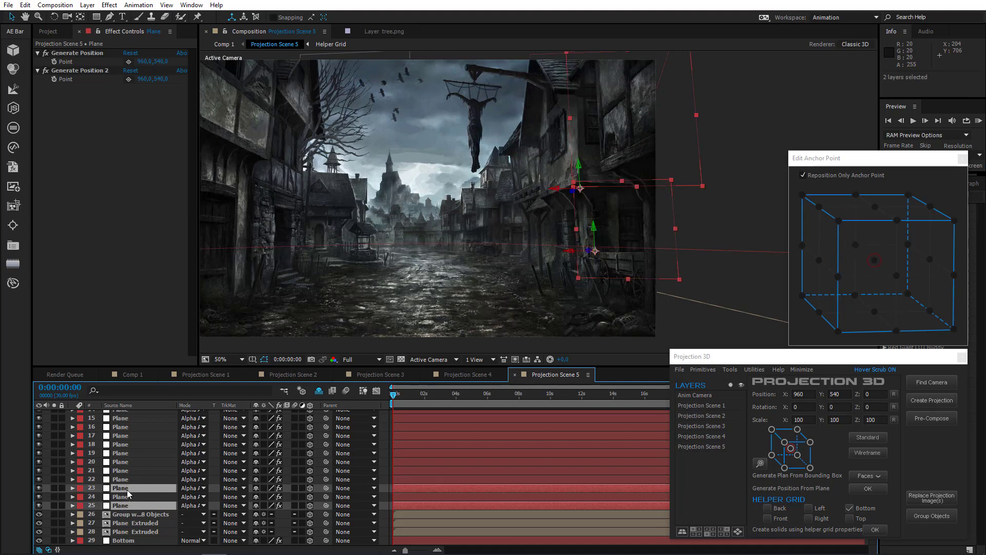
pyautogui.hotkey('ctrl', 'x')
pyautogui.click(293, 374)
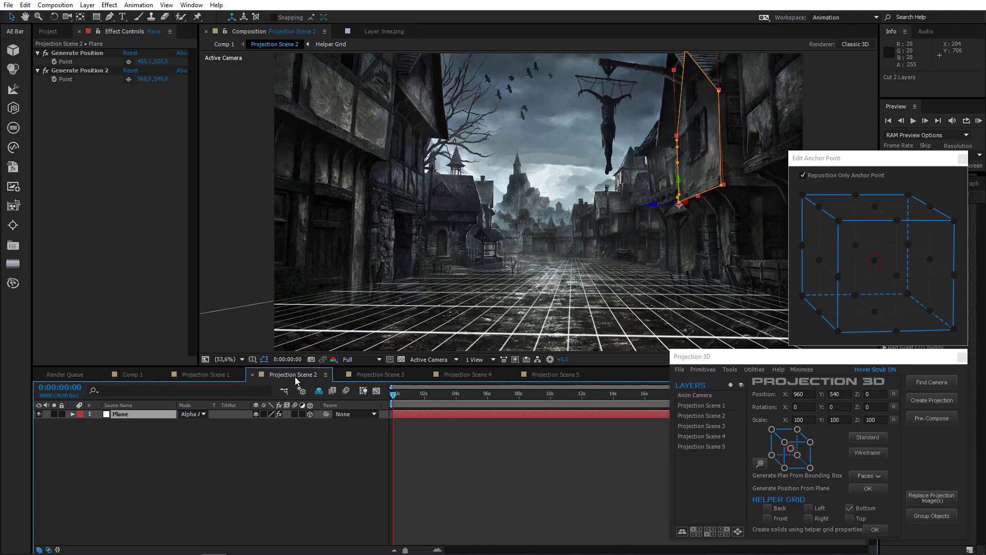
pyautogui.hotkey('ctrl', 'v')
# Solo Projection Scene 2 alongside Projection Scene 1 in Comp 1 and check several frames of the camera move
pyautogui.click(132, 374)
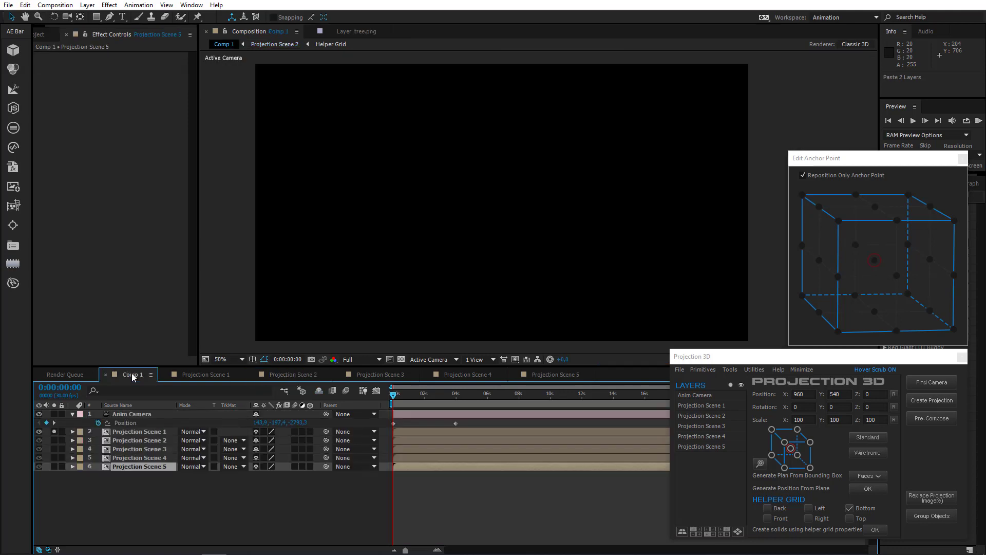
pyautogui.click(55, 440)
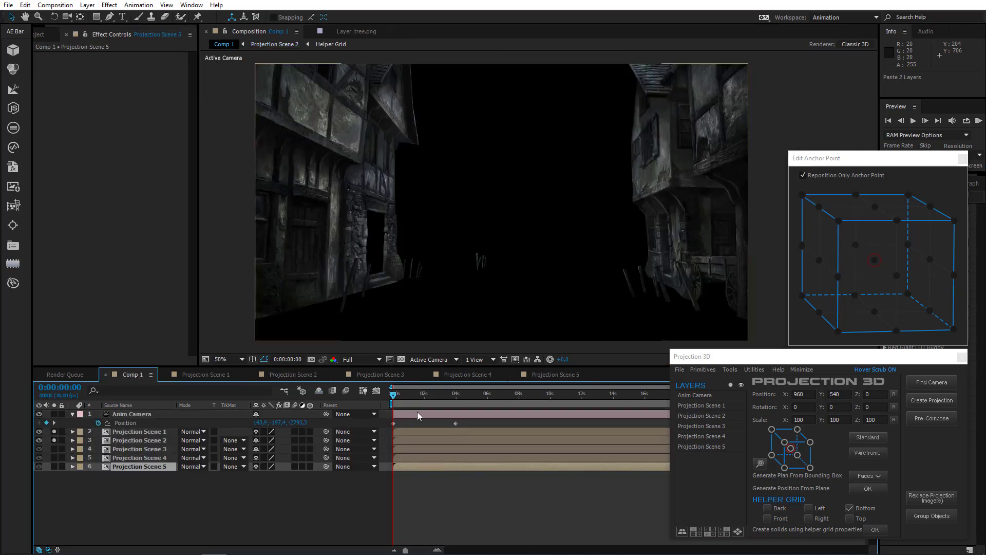
pyautogui.click(429, 394)
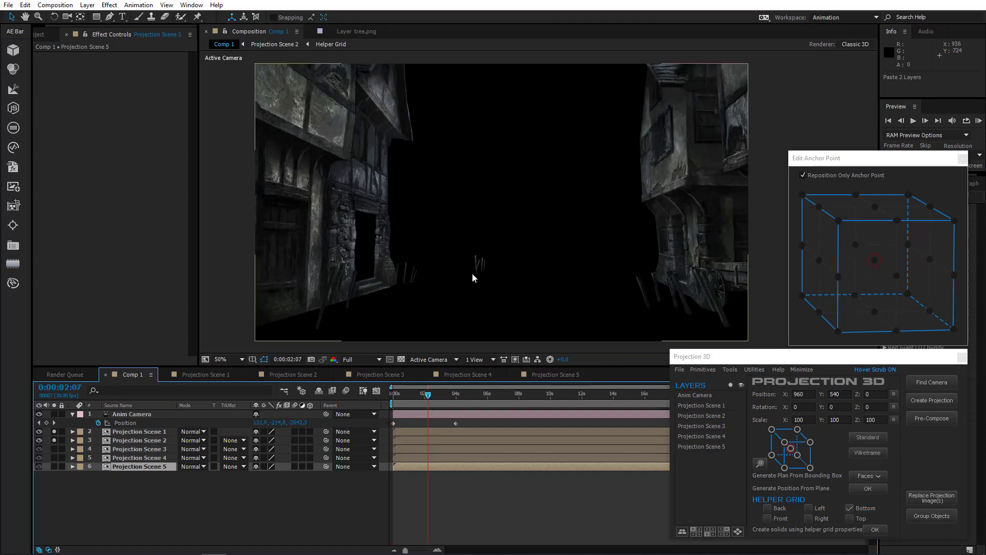
pyautogui.click(421, 394)
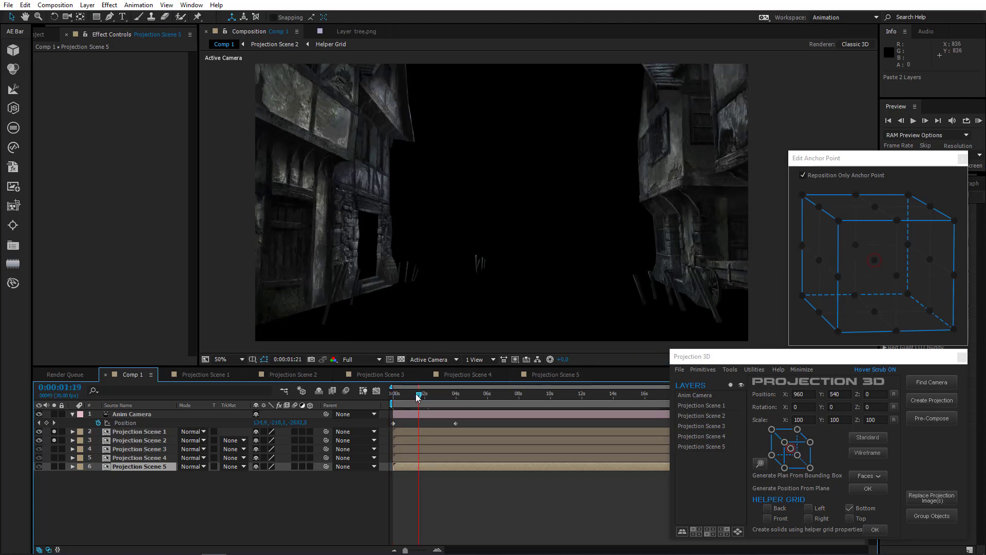
pyautogui.click(435, 394)
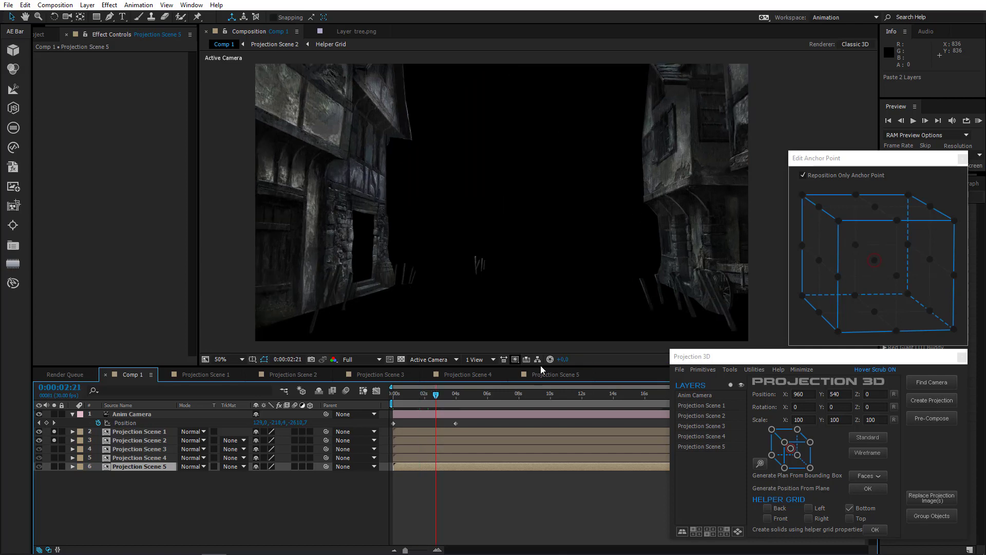
# Move the plane at the top of the right house, below its roof, from Projection Scene 5 into Projection Scene 2 and check Comp 1
pyautogui.click(563, 375)
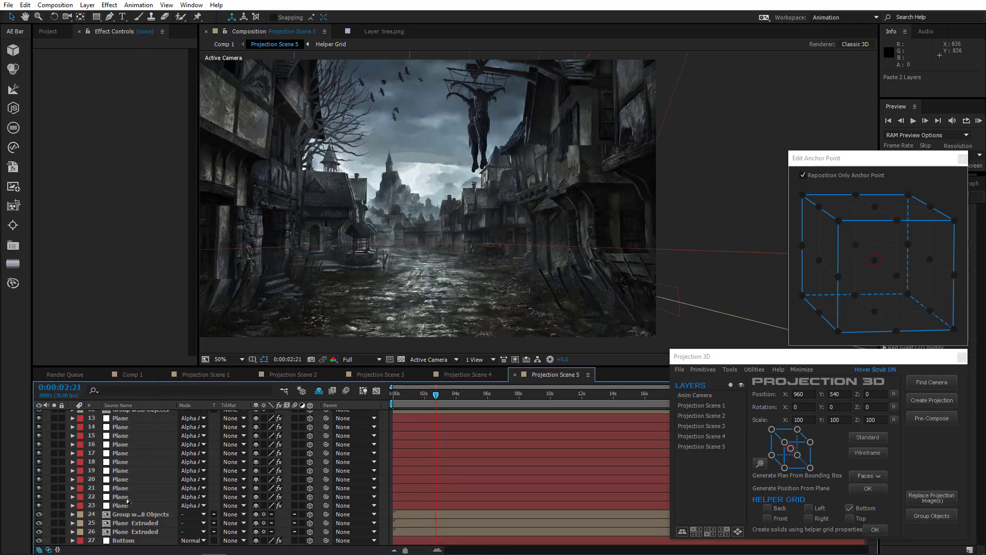
pyautogui.click(123, 497)
pyautogui.click(122, 505)
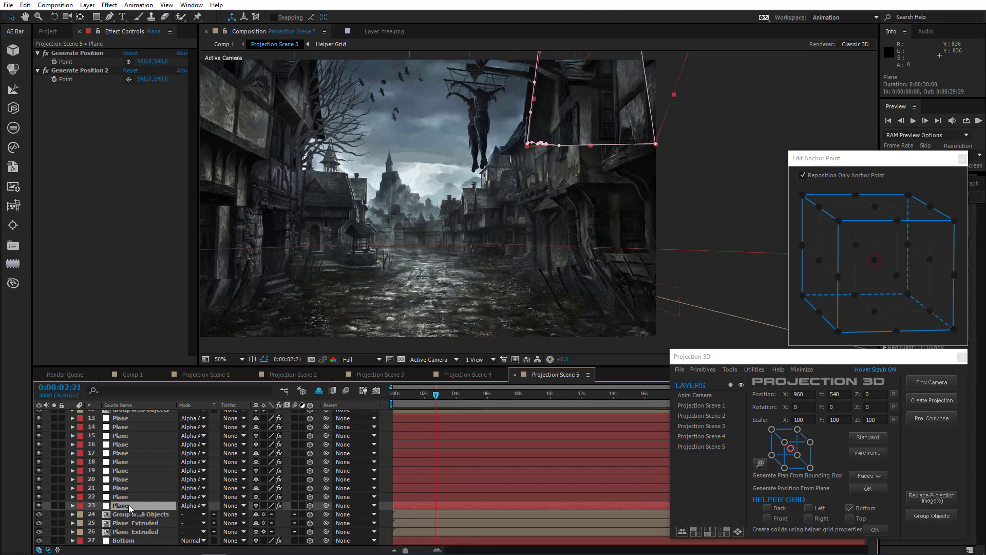
pyautogui.click(292, 374)
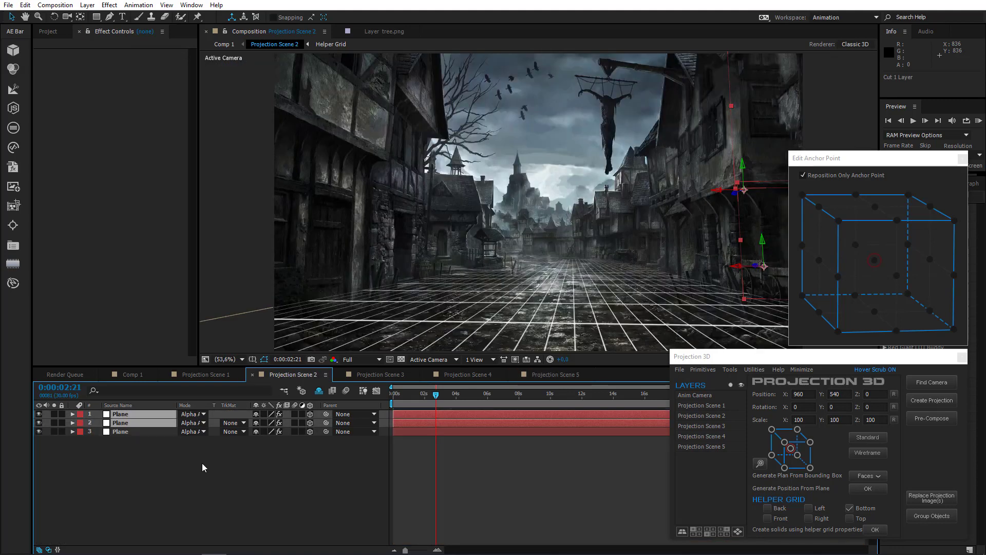
pyautogui.click(203, 464)
pyautogui.hotkey('ctrl', 'v')
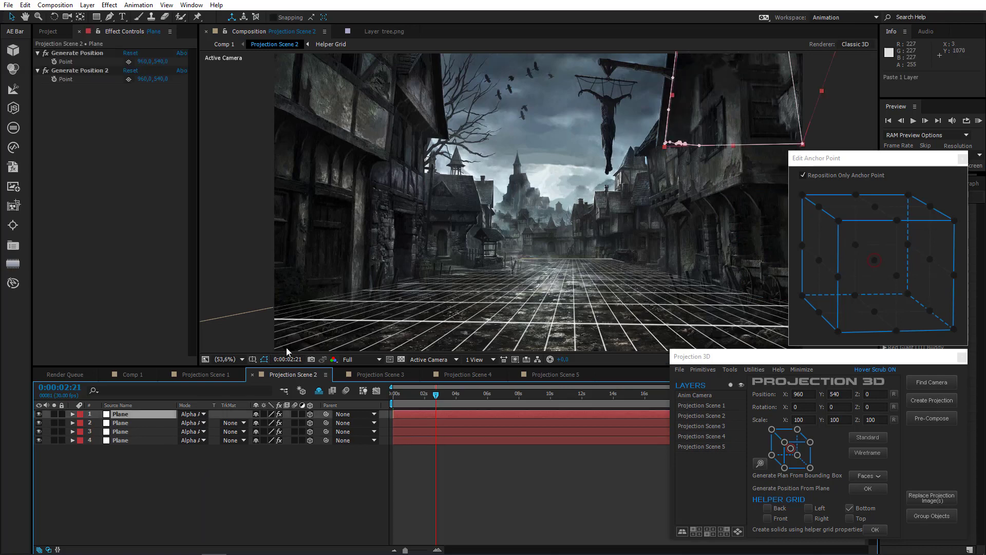
pyautogui.click(134, 375)
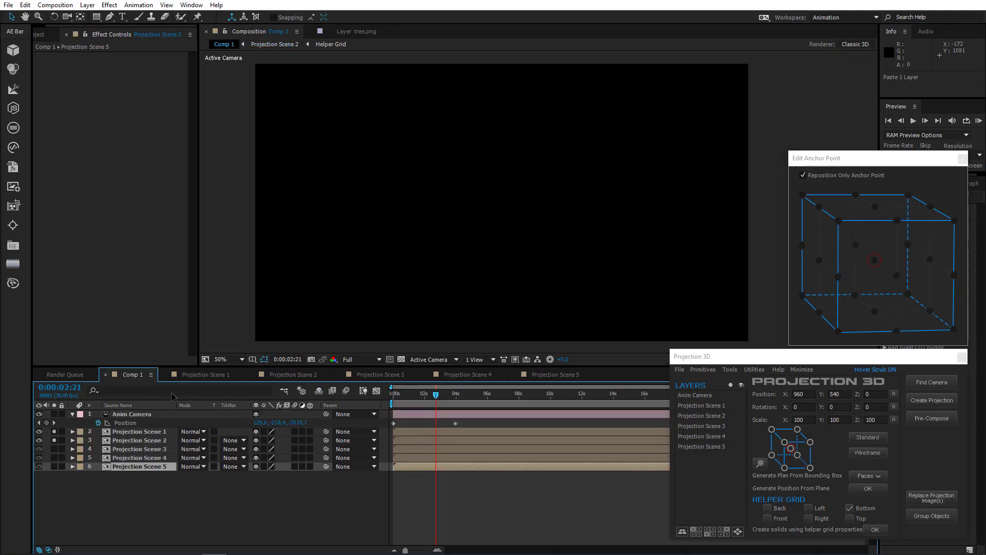
pyautogui.click(431, 396)
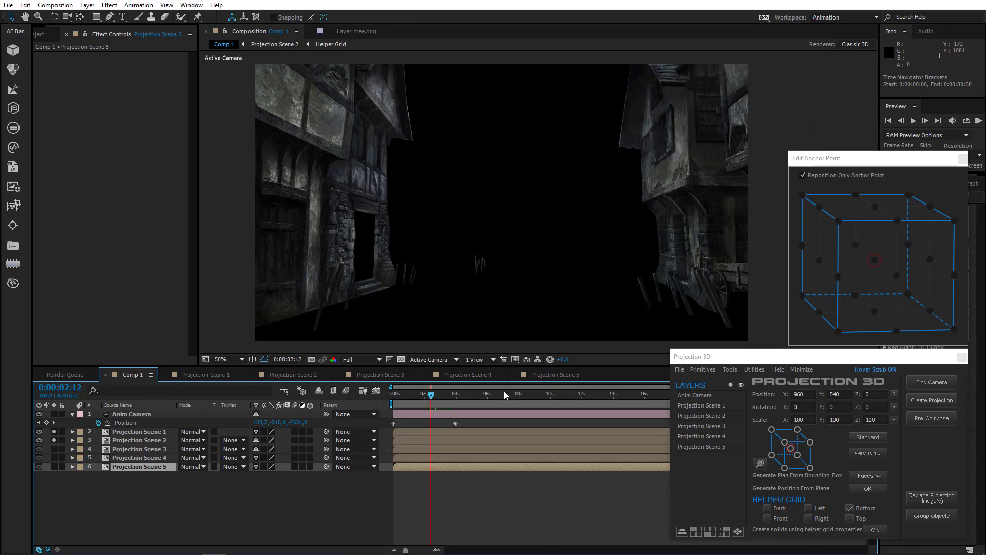
# Move the gallows beam plane above the hanging figure from Projection Scene 5 into Projection Scene 1
pyautogui.click(536, 374)
pyautogui.click(125, 506)
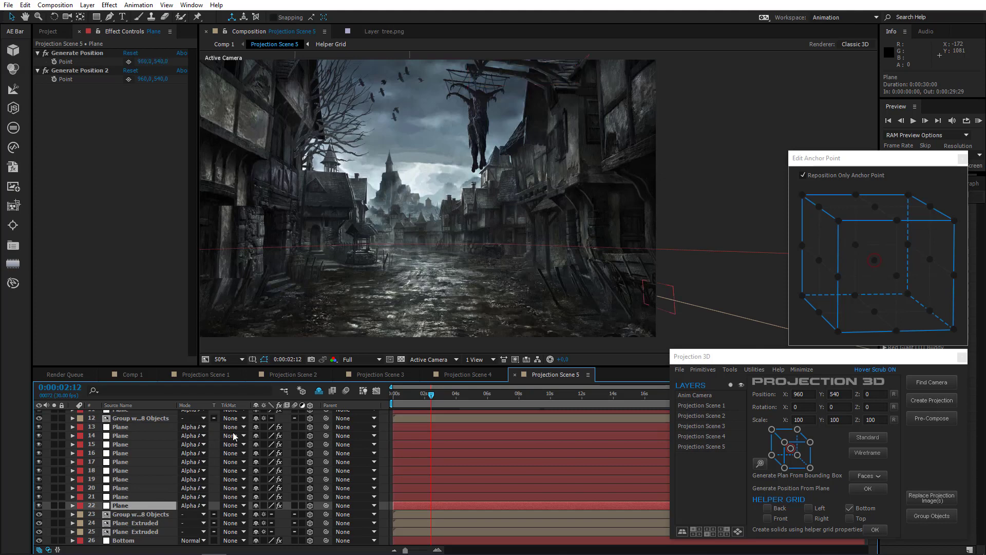
pyautogui.click(211, 378)
pyautogui.hotkey('ctrl', 'v')
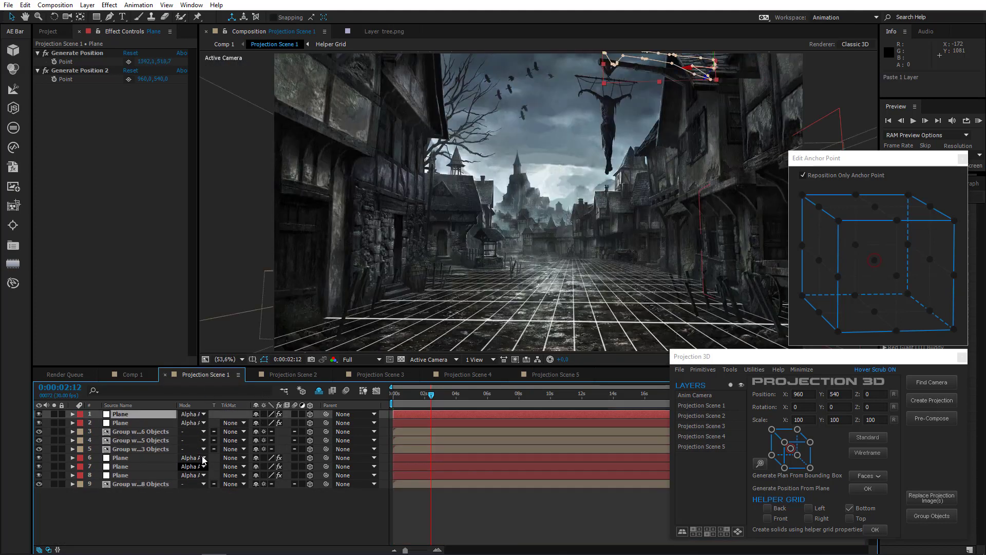
# Move the small rounded plane near the right-hand cart from Projection Scene 5 into Projection Scene 2 and check Comp 1
pyautogui.click(531, 375)
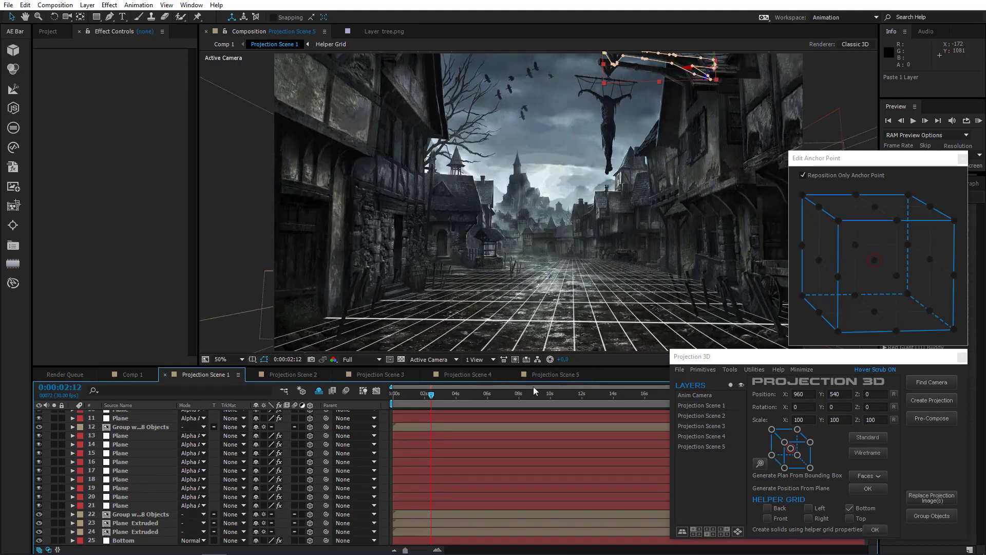
pyautogui.click(124, 507)
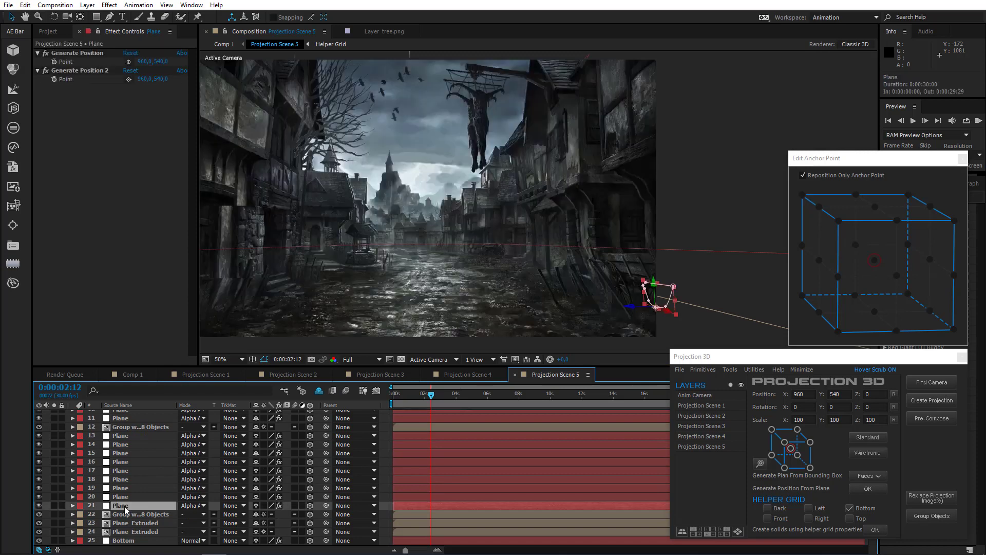
pyautogui.hotkey('ctrl', 'x')
pyautogui.click(291, 374)
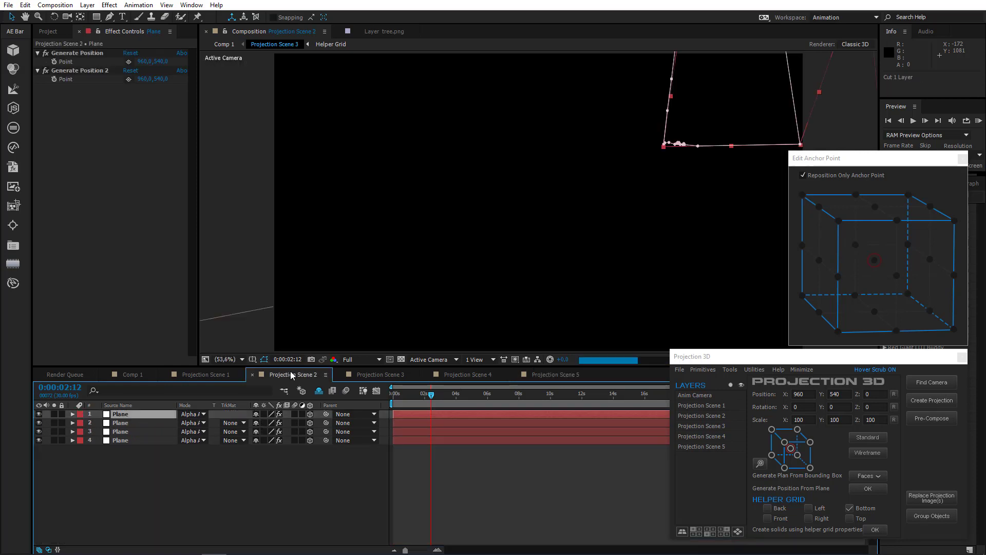
pyautogui.hotkey('ctrl', 'v')
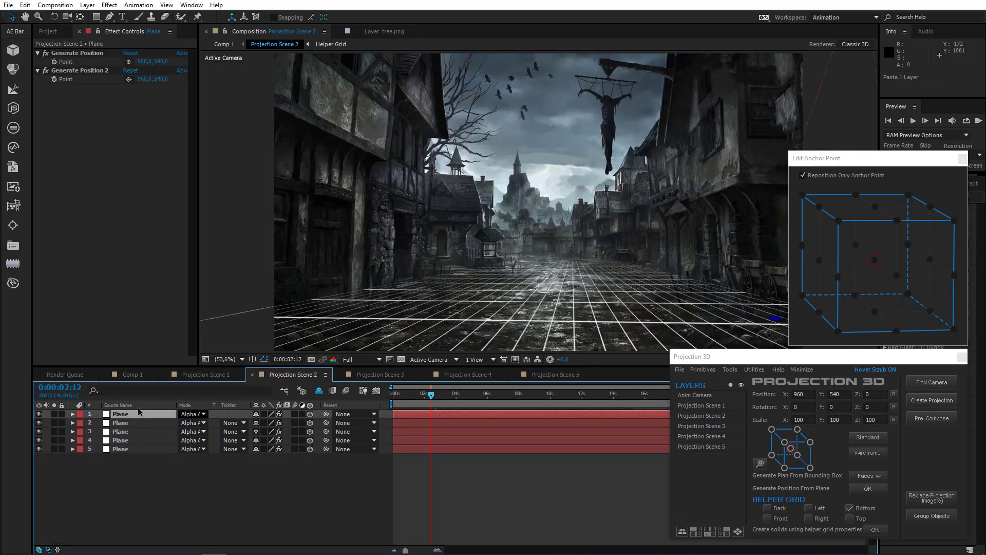
pyautogui.click(131, 375)
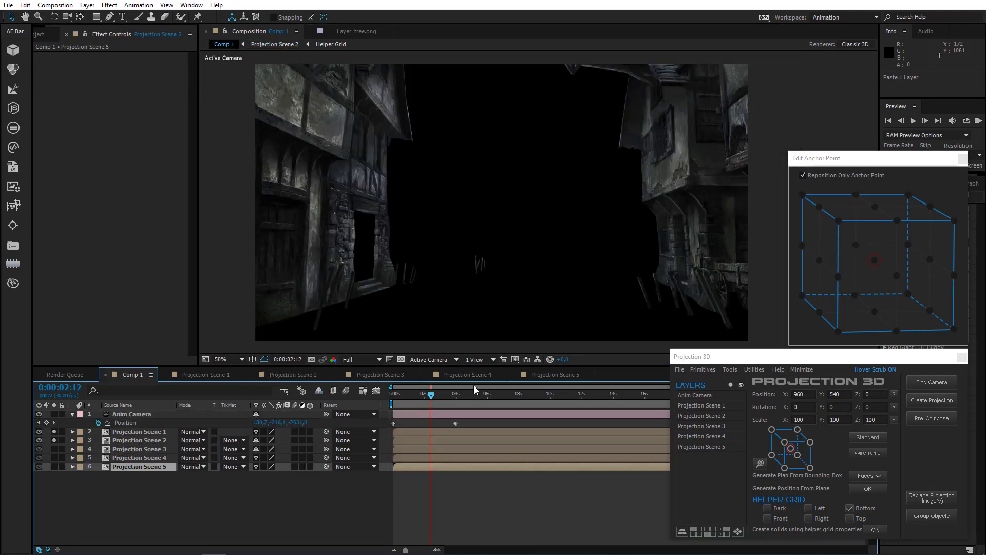
# Move the chapel's Group with 8 Objects and the Plane Extruded below it from Projection Scene 5 into Projection Scene 3, and solo that scene in Comp 1
pyautogui.click(556, 375)
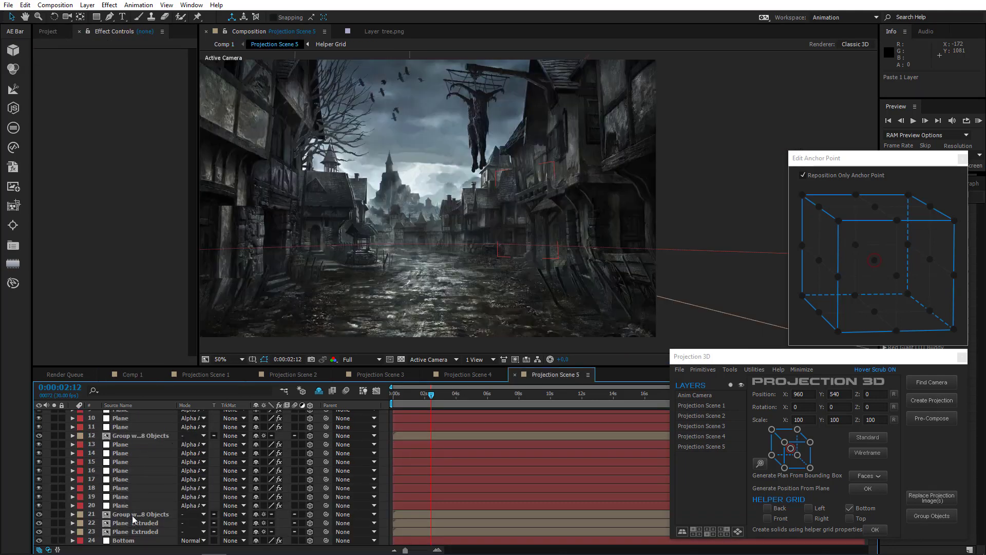
pyautogui.click(131, 516)
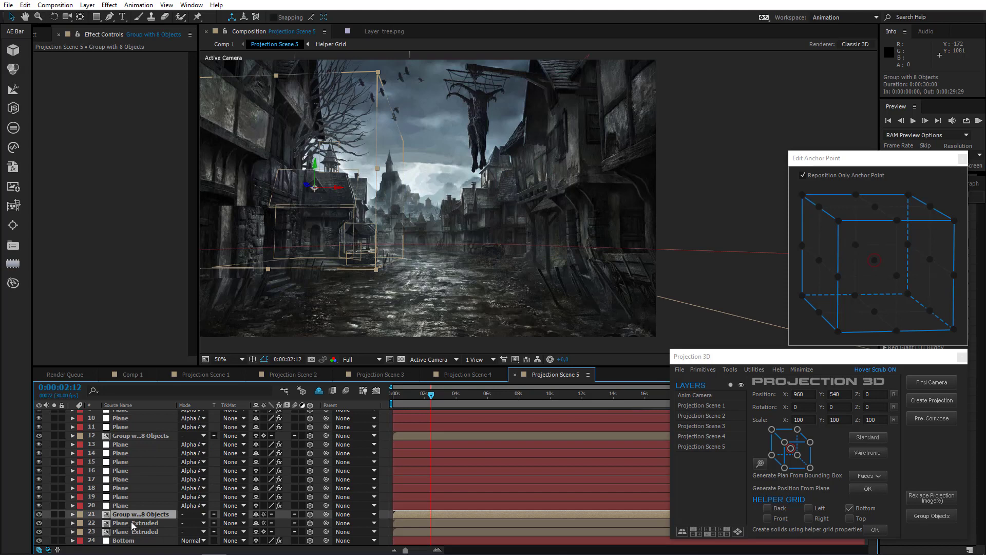
pyautogui.click(133, 523)
pyautogui.keyDown('shift'); pyautogui.click(130, 516); pyautogui.keyUp('shift')
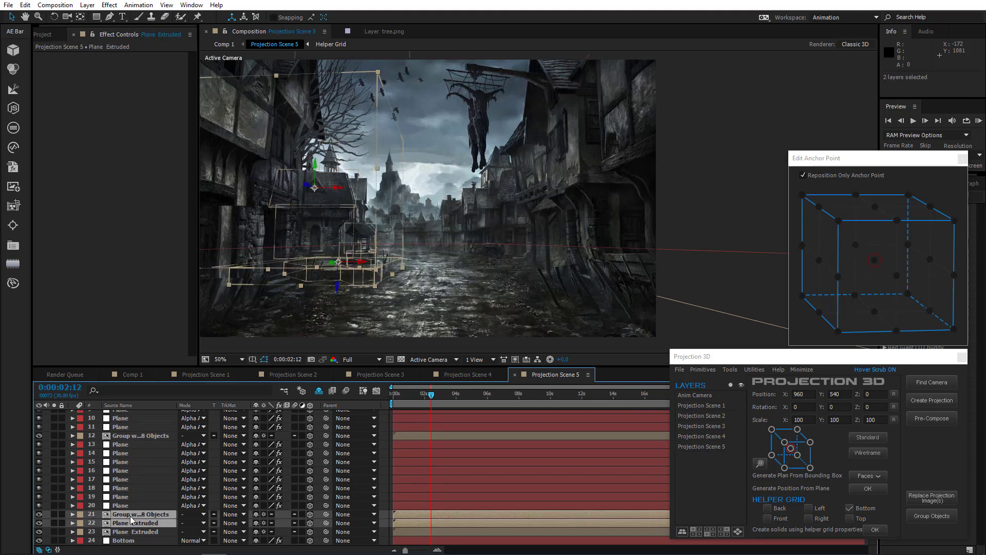
pyautogui.hotkey('ctrl', 'x')
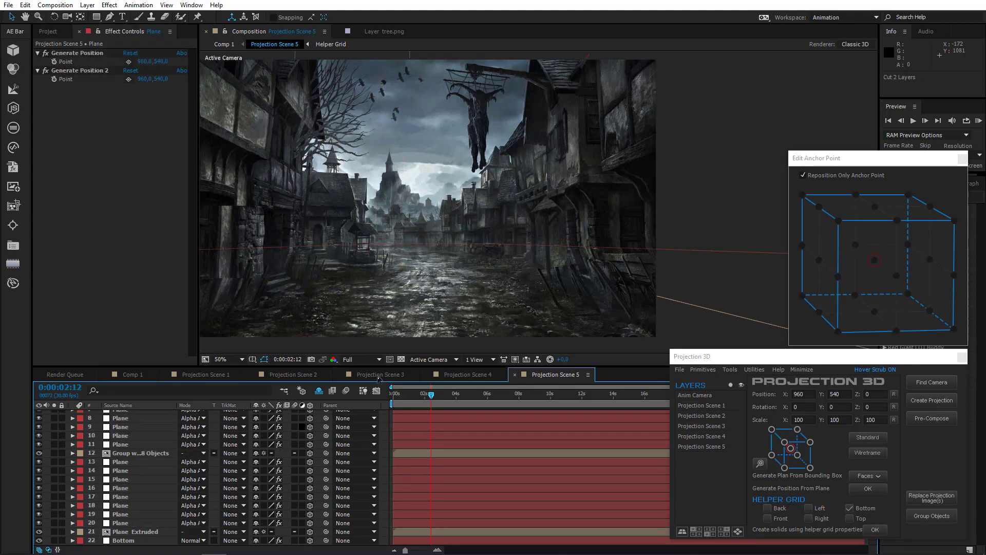
pyautogui.click(372, 378)
pyautogui.hotkey('ctrl', 'v')
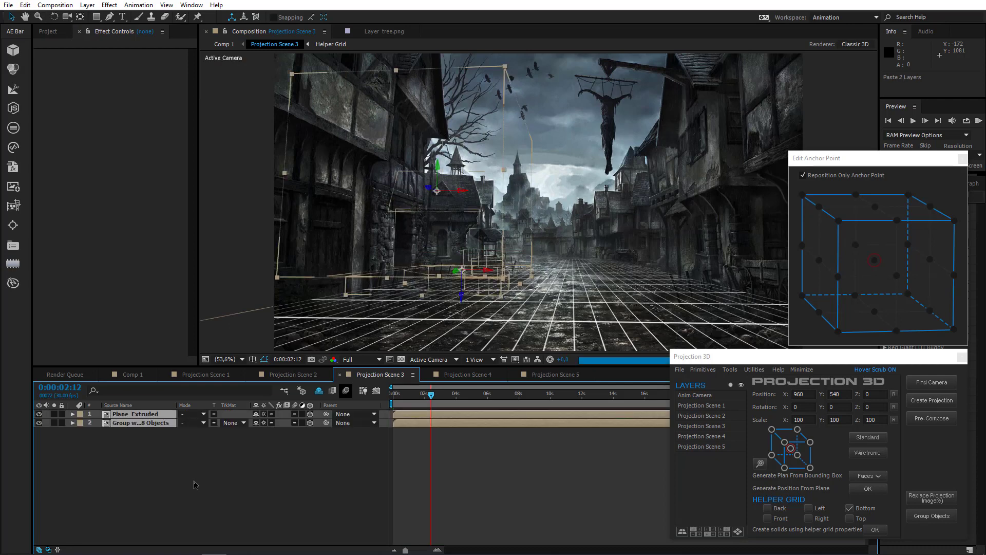
pyautogui.click(146, 378)
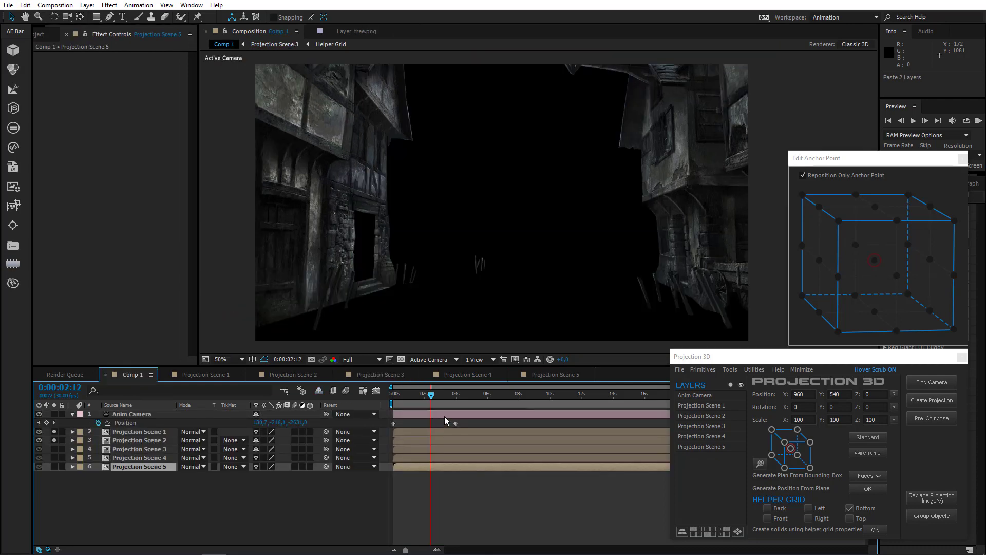
pyautogui.click(54, 448)
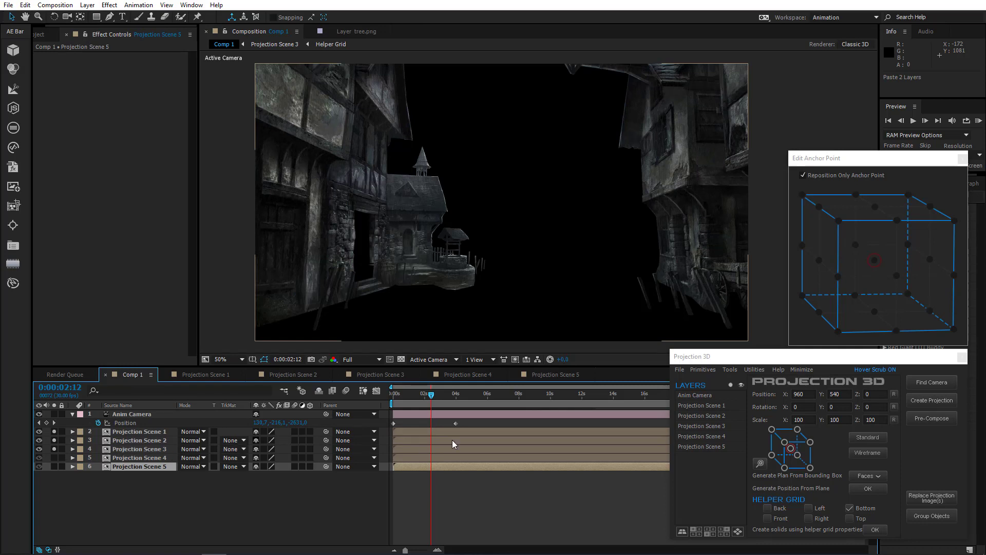
# Check the camera move in Comp 1 around three seconds, and open the chapel's Group with 8 Objects inside Projection Scene 3
pyautogui.click(444, 394)
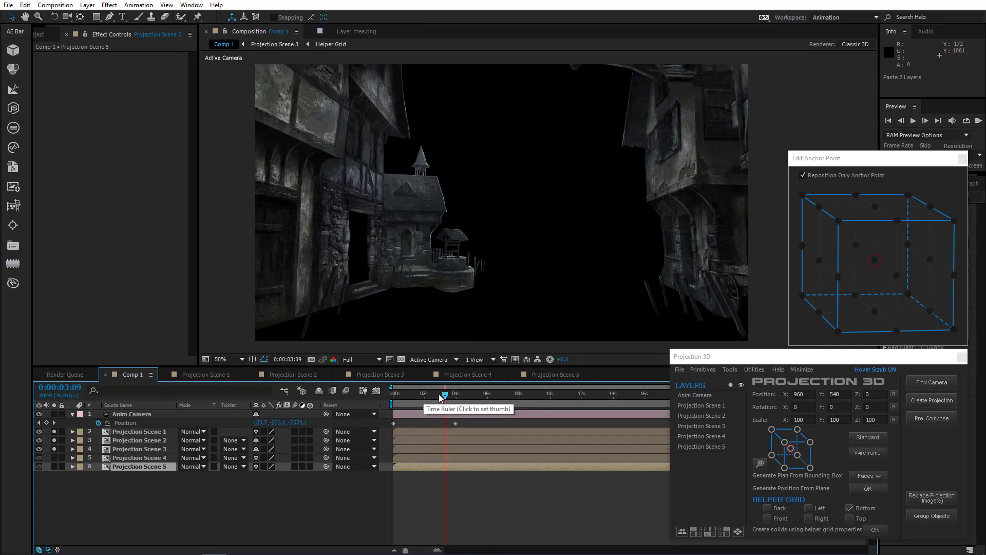
pyautogui.click(435, 395)
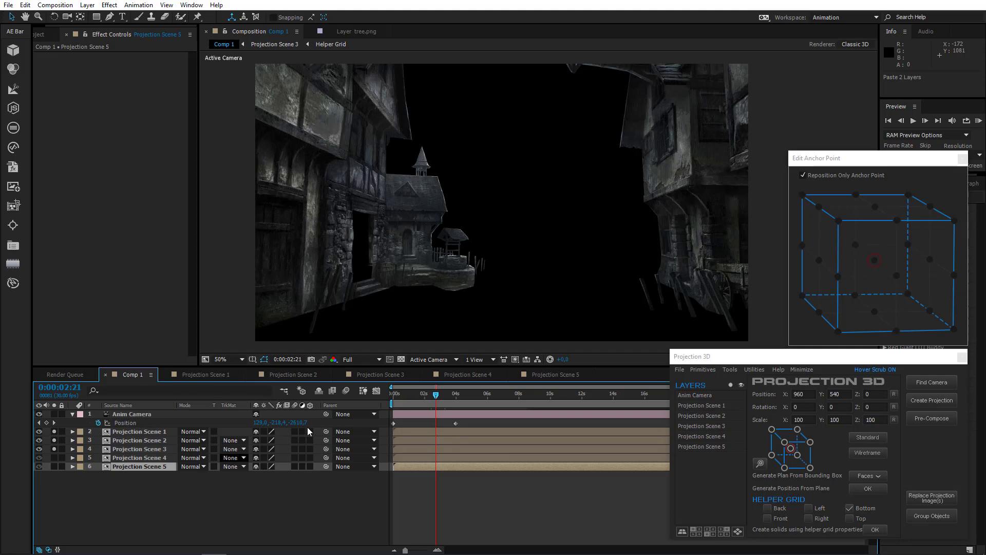
pyautogui.doubleClick(139, 449)
pyautogui.click(145, 424)
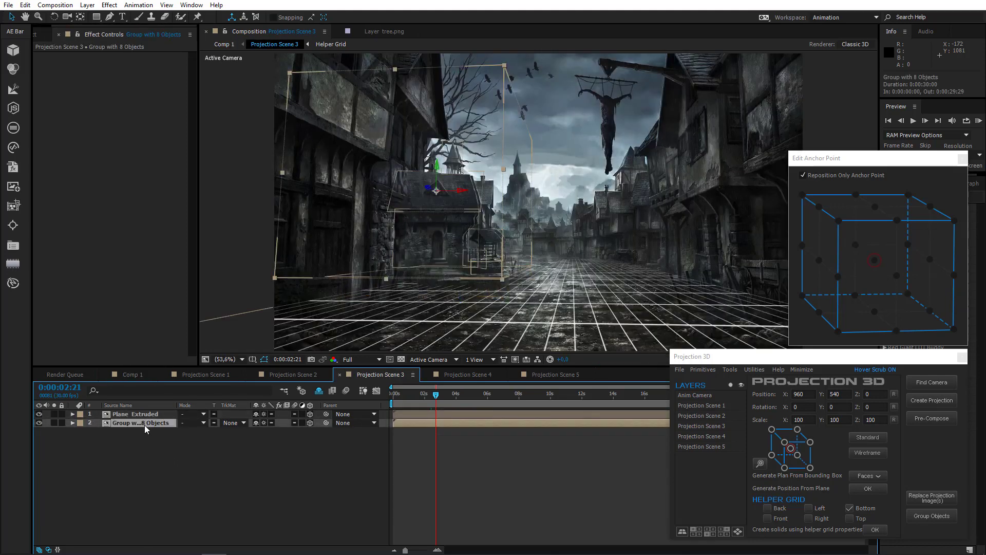
pyautogui.doubleClick(144, 424)
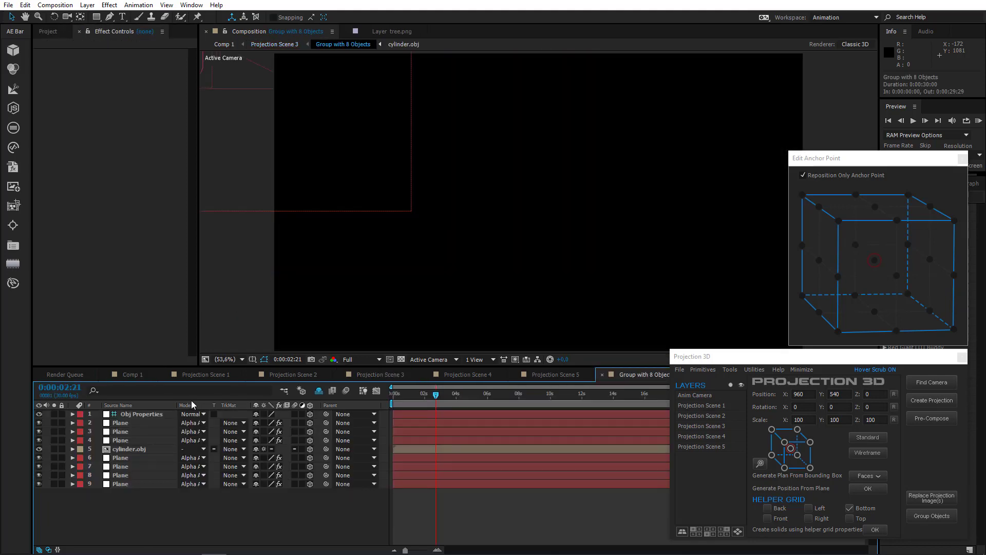
pyautogui.click(467, 227)
pyautogui.moveTo(396, 238); pyautogui.dragTo(489, 310)
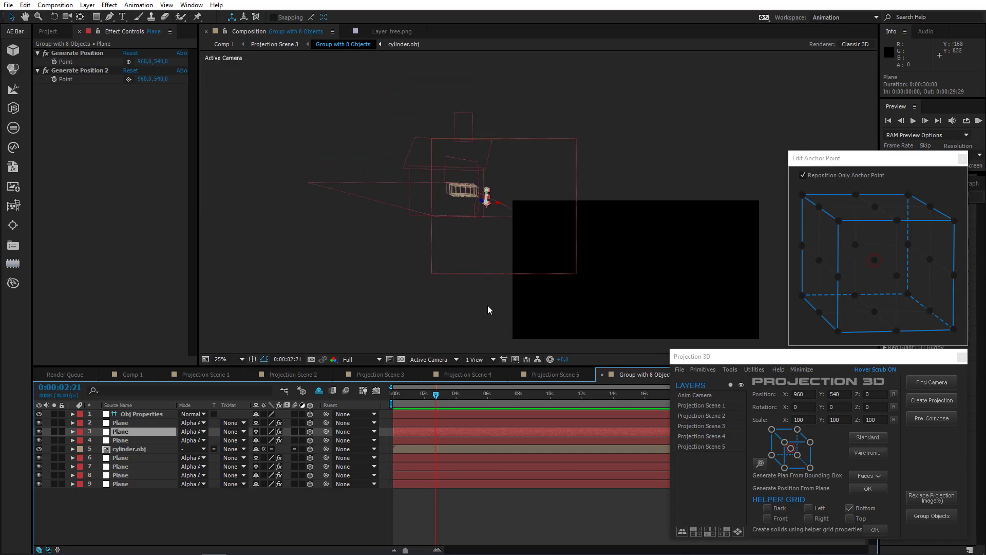
# Move the left edge of the chapel wall plane's mask inward, check Comp 1 and close the group's composition
pyautogui.click(424, 202)
pyautogui.click(415, 179)
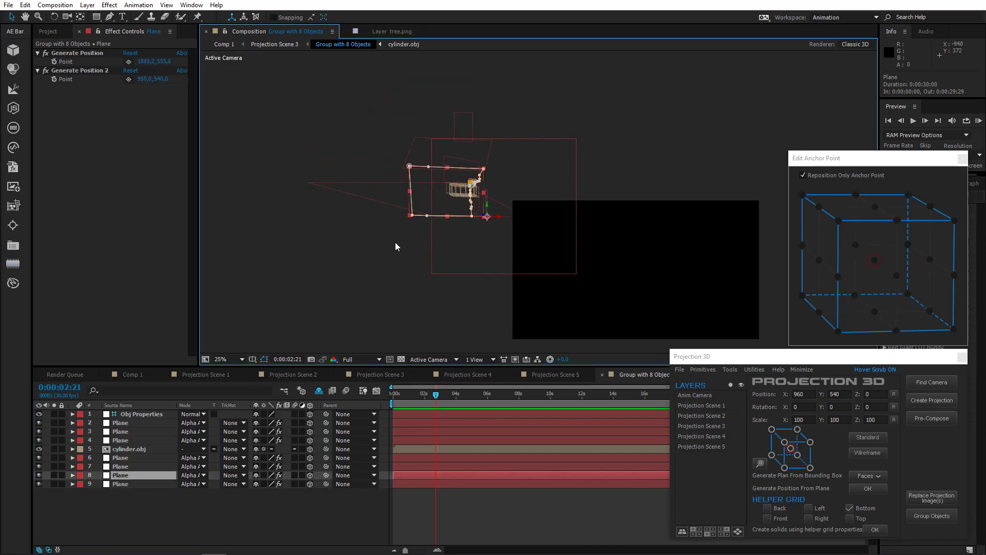
pyautogui.press('.')
pyautogui.moveTo(285, 185); pyautogui.dragTo(319, 183)
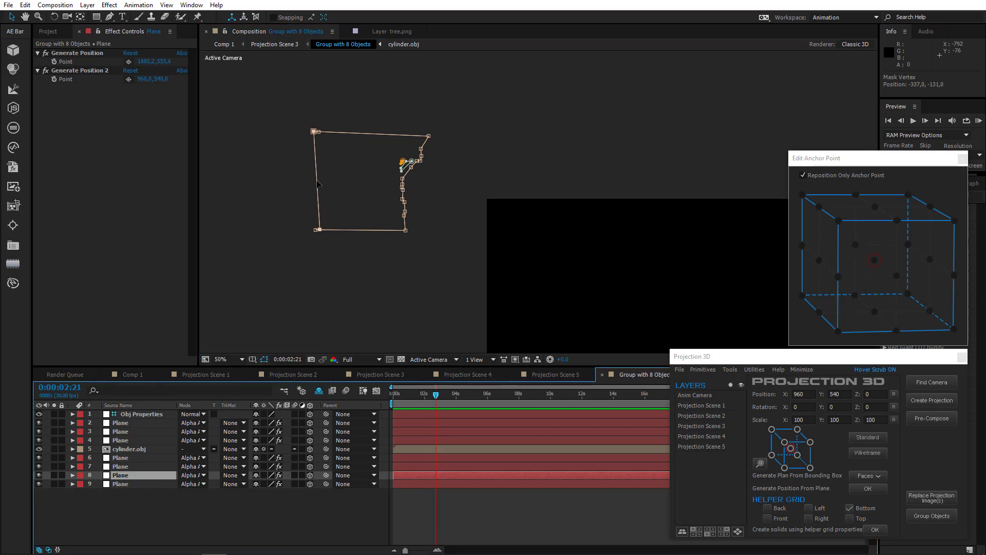
pyautogui.click(132, 374)
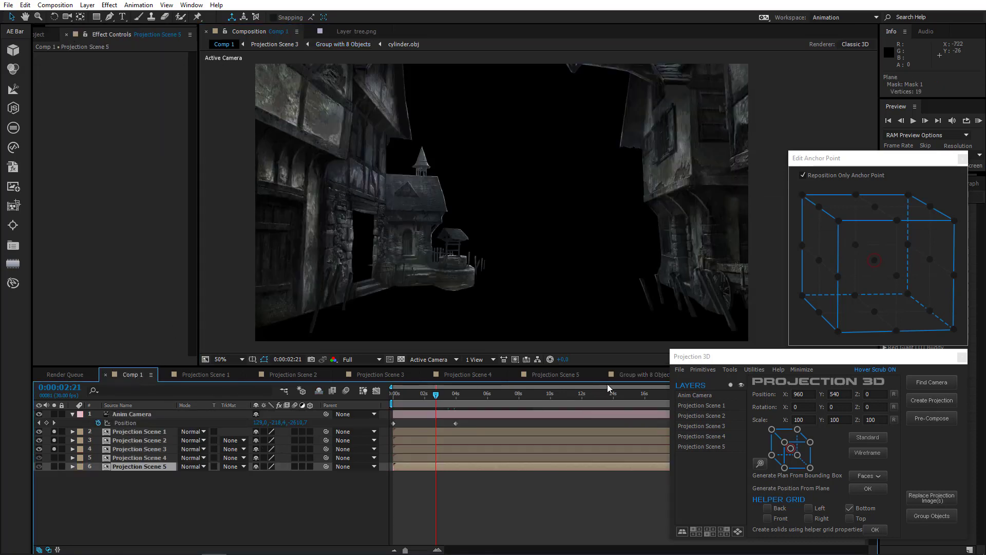
pyautogui.click(624, 376)
pyautogui.click(602, 374)
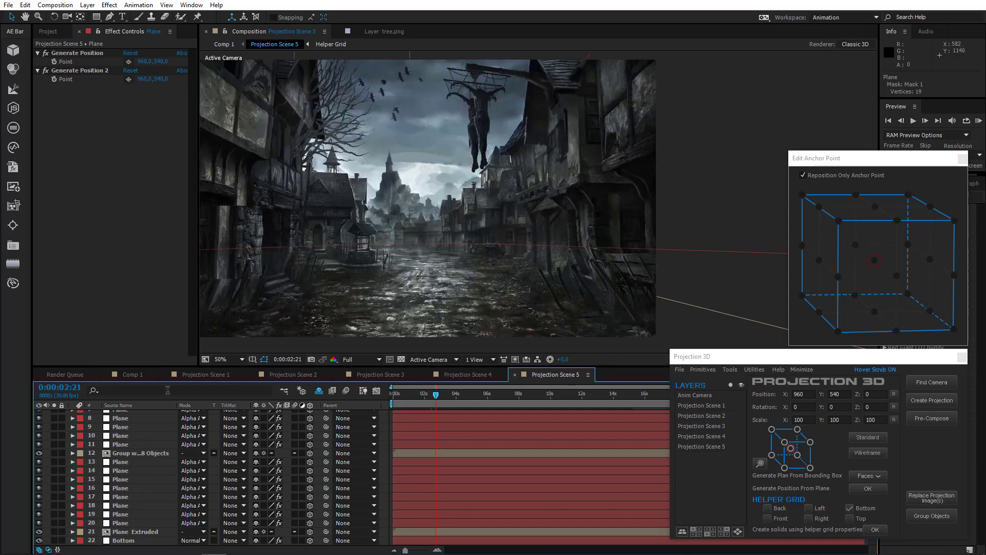
# Group the five adjoining planes that form the right-hand house in Projection Scene 5
pyautogui.click(132, 532)
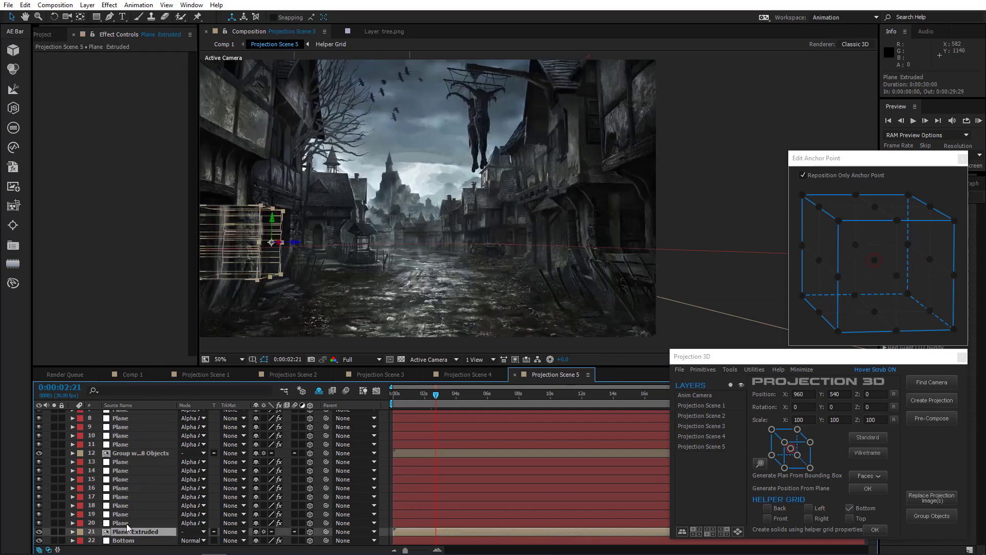
pyautogui.click(126, 523)
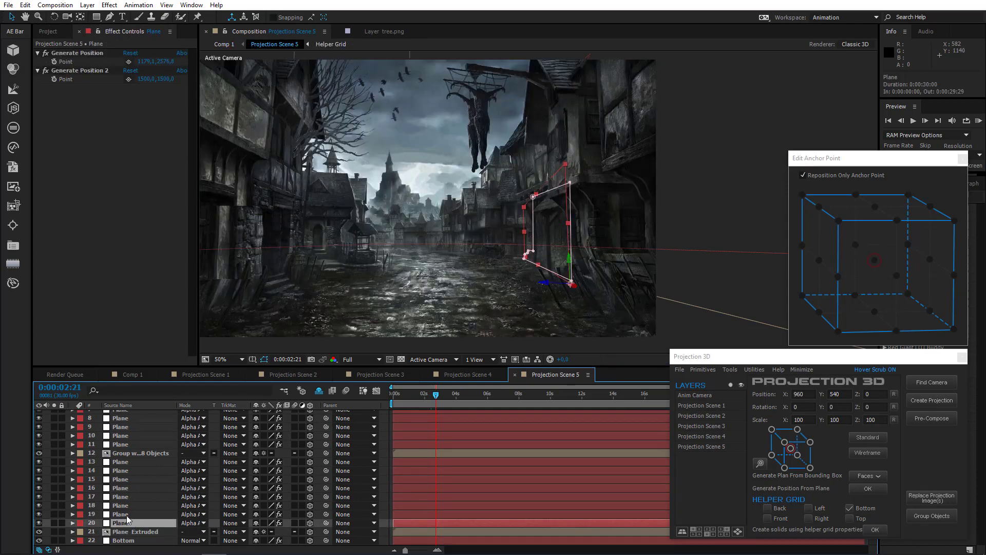
pyautogui.keyDown('shift'); pyautogui.click(126, 514); pyautogui.keyUp('shift')
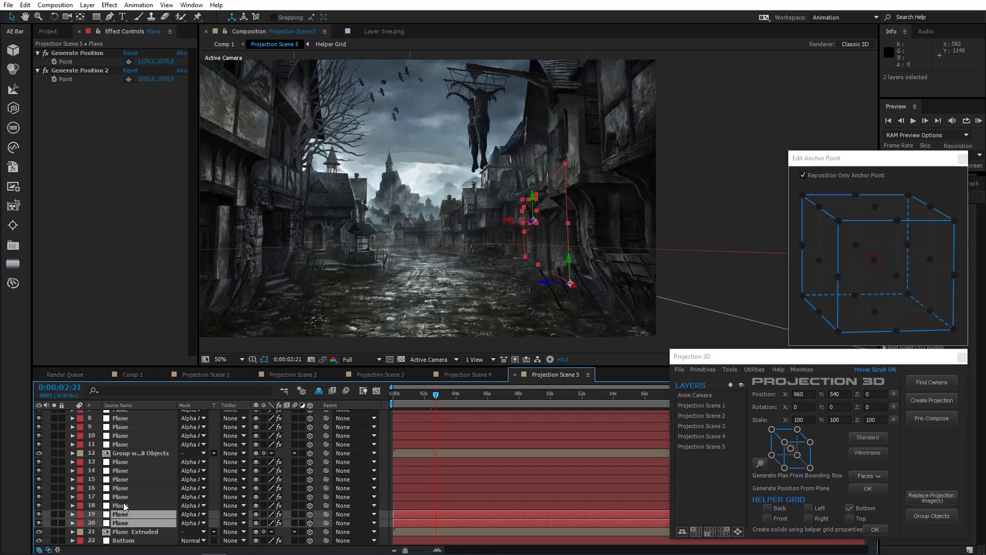
pyautogui.keyDown('shift'); pyautogui.click(124, 506); pyautogui.keyUp('shift')
pyautogui.keyDown('shift'); pyautogui.click(122, 497); pyautogui.keyUp('shift')
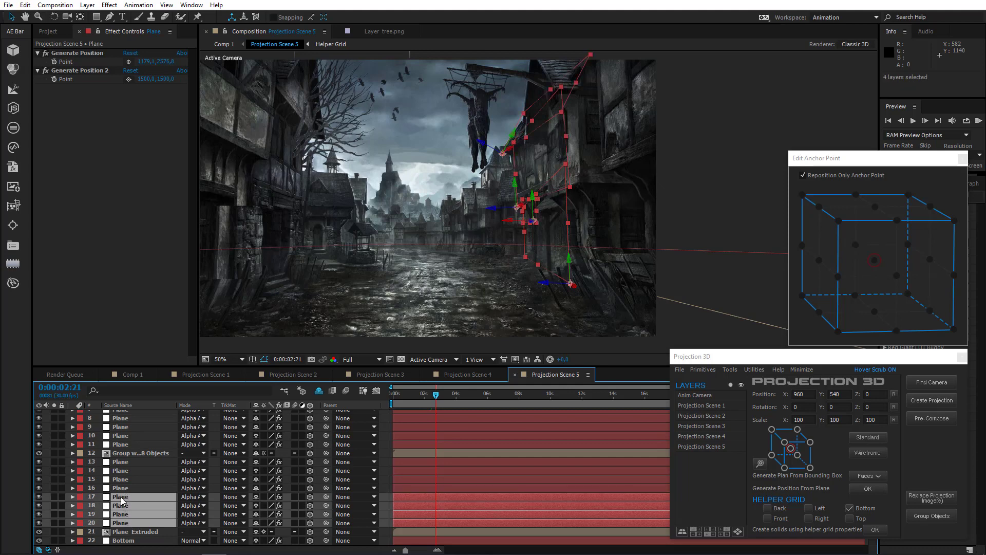
pyautogui.keyDown('shift'); pyautogui.click(122, 488); pyautogui.keyUp('shift')
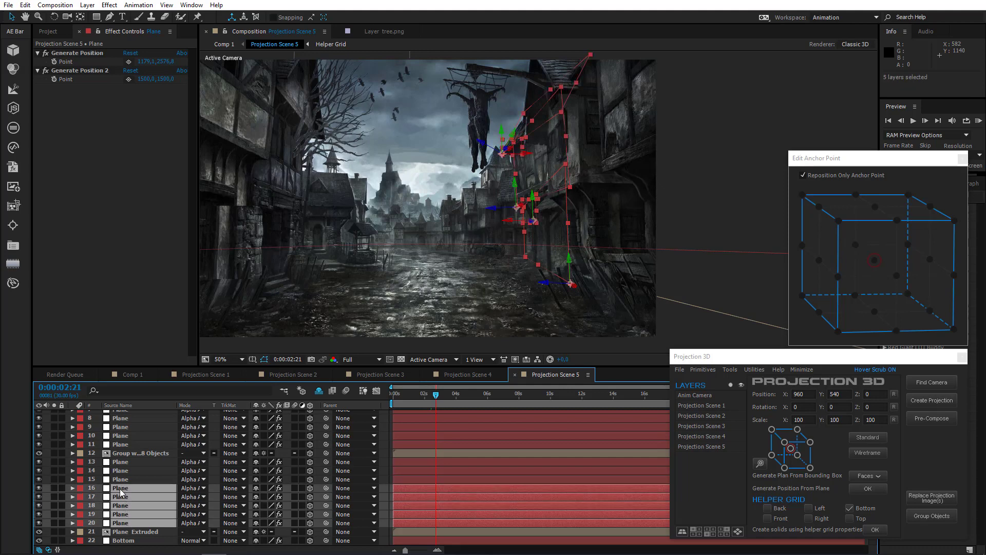
pyautogui.click(940, 516)
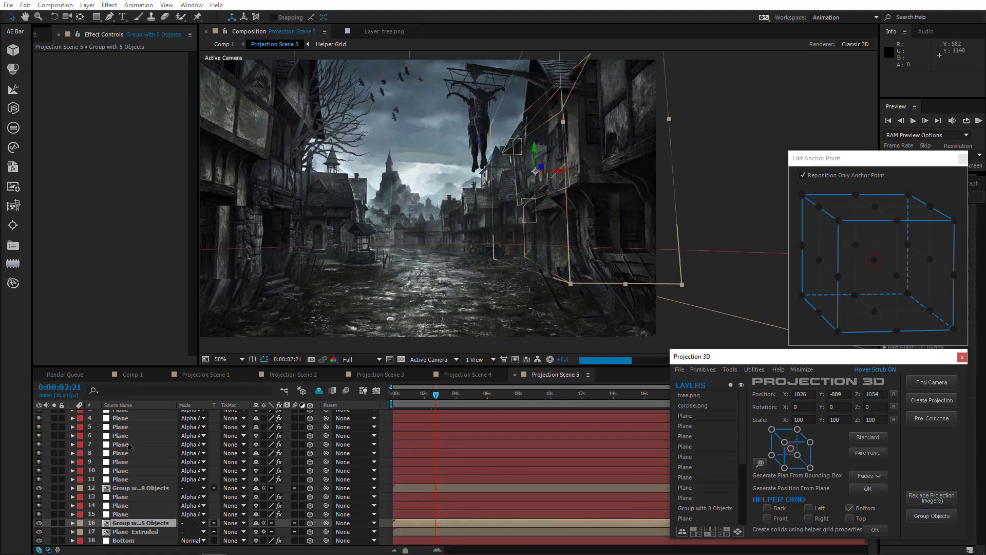
# Move the right house's Group with 5 Objects from Projection Scene 5 into Projection Scene 3 and check Comp 1
pyautogui.click(54, 523)
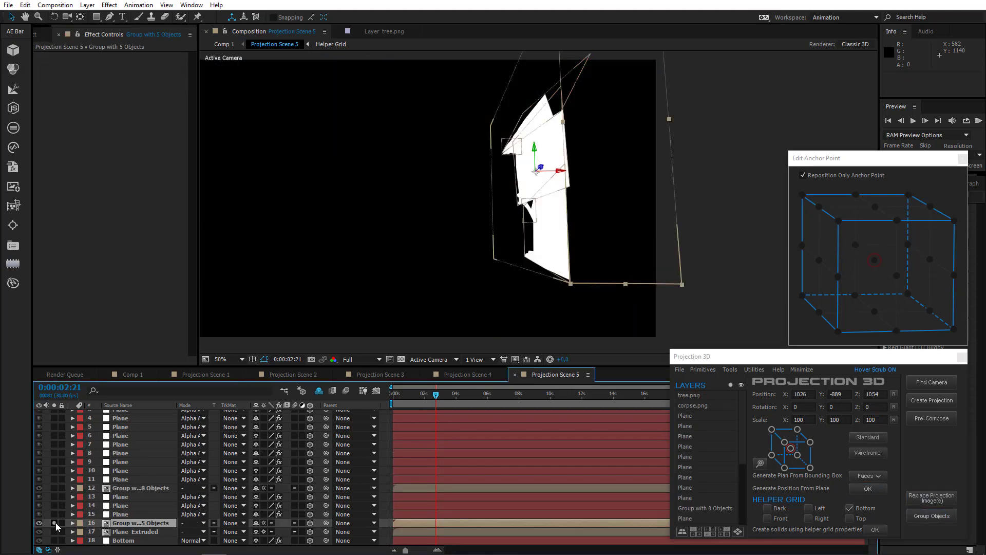
pyautogui.click(54, 523)
pyautogui.hotkey('ctrl', 'x')
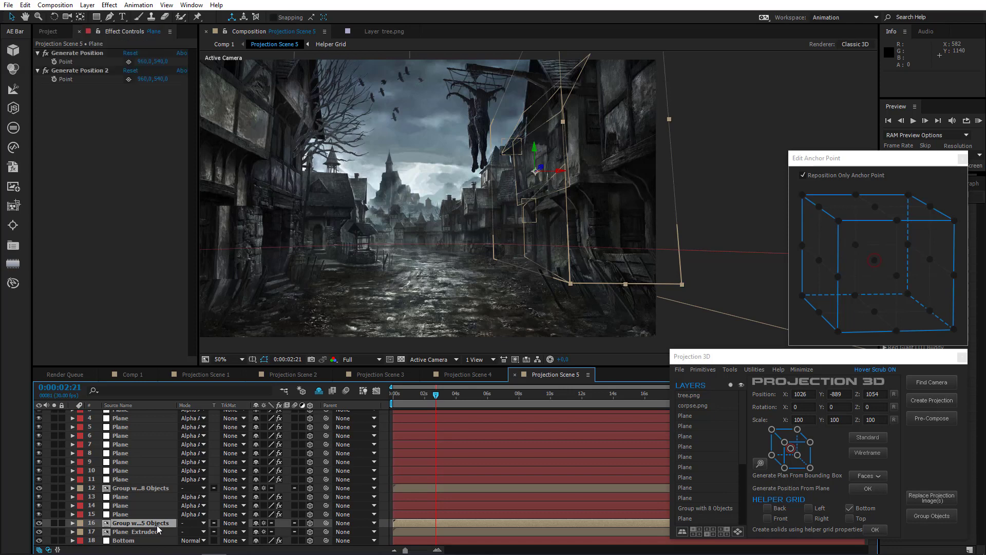
pyautogui.click(380, 374)
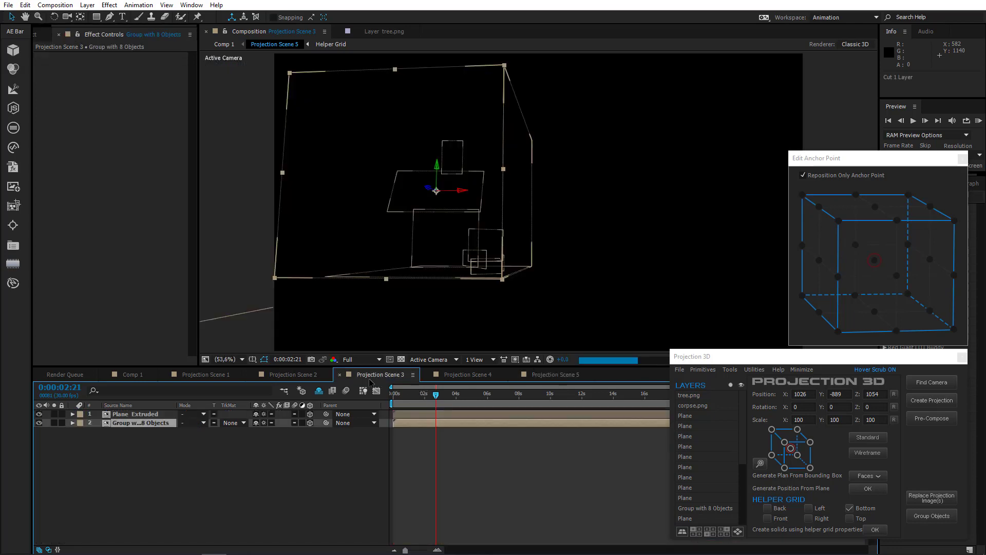
pyautogui.hotkey('ctrl', 'v')
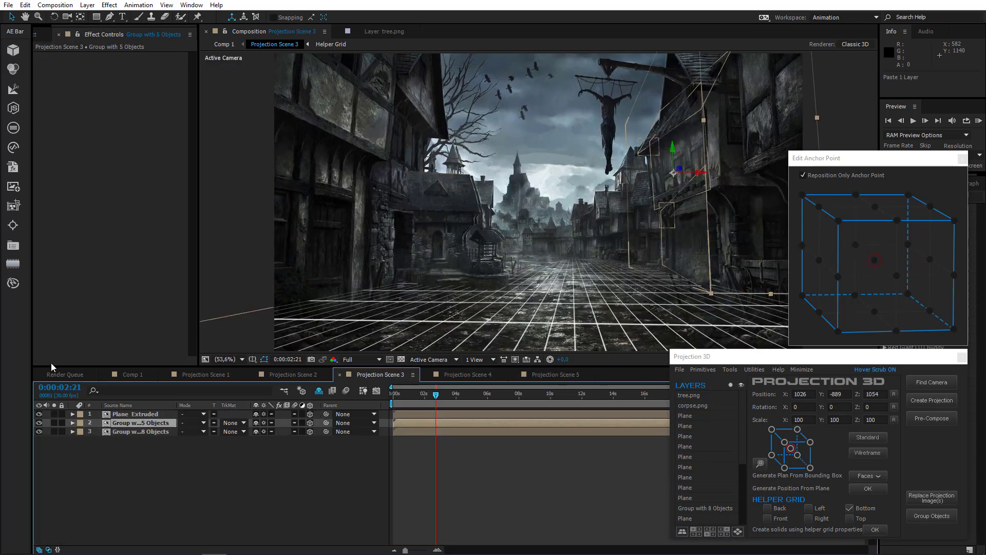
pyautogui.click(139, 376)
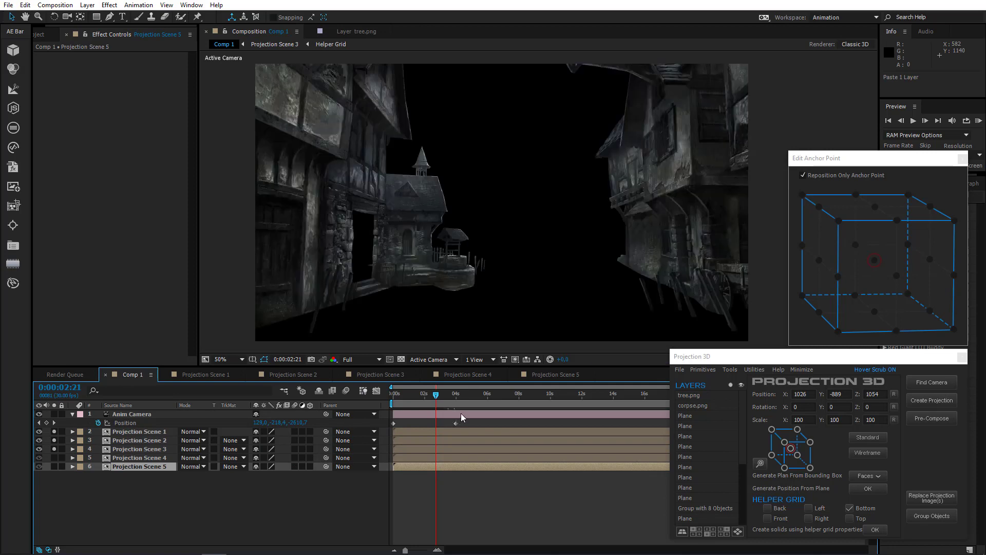
pyautogui.moveTo(446, 399); pyautogui.dragTo(440, 400)
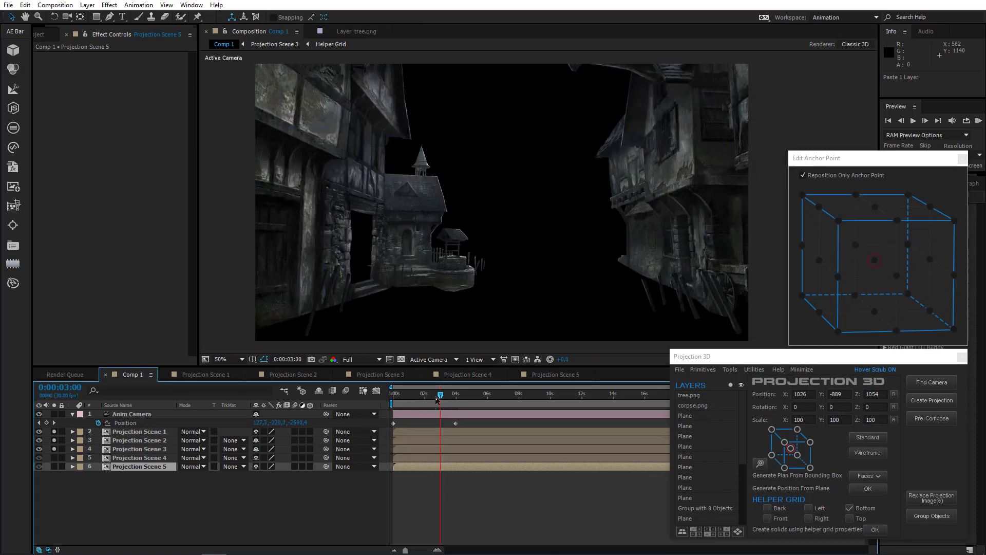
# Move the narrow post plane with the small awning, beside the right house, from Projection Scene 5 into Projection Scene 2 and check Comp 1
pyautogui.click(553, 375)
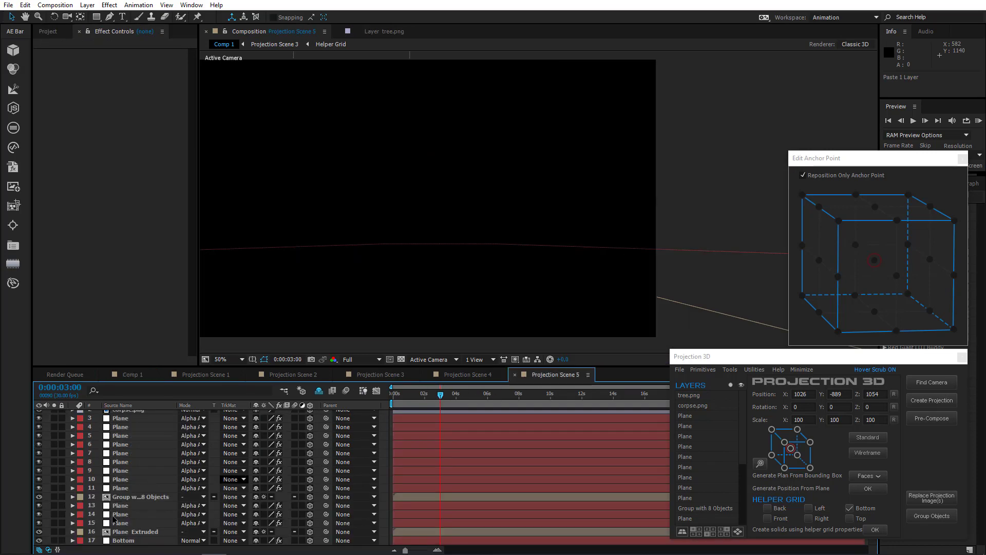
pyautogui.click(126, 523)
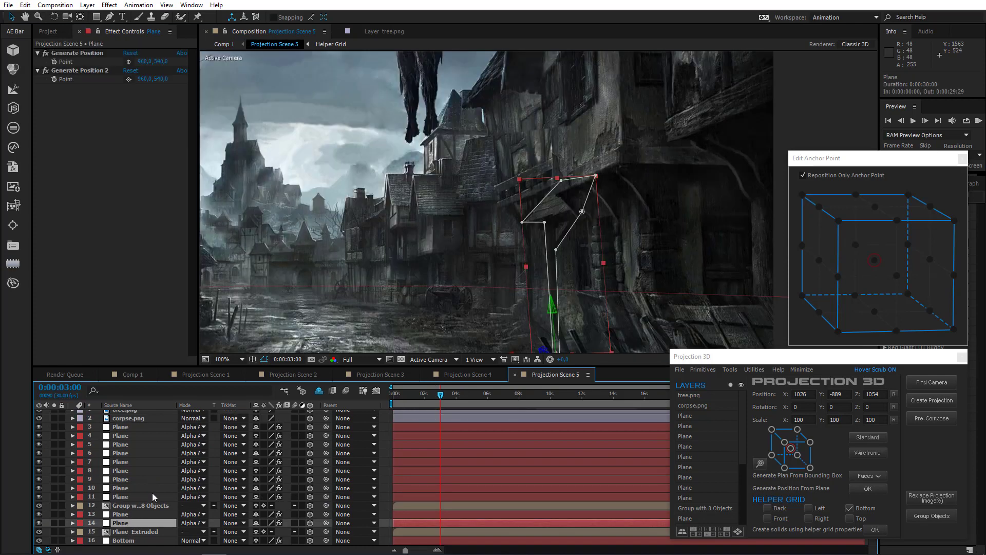
pyautogui.click(307, 375)
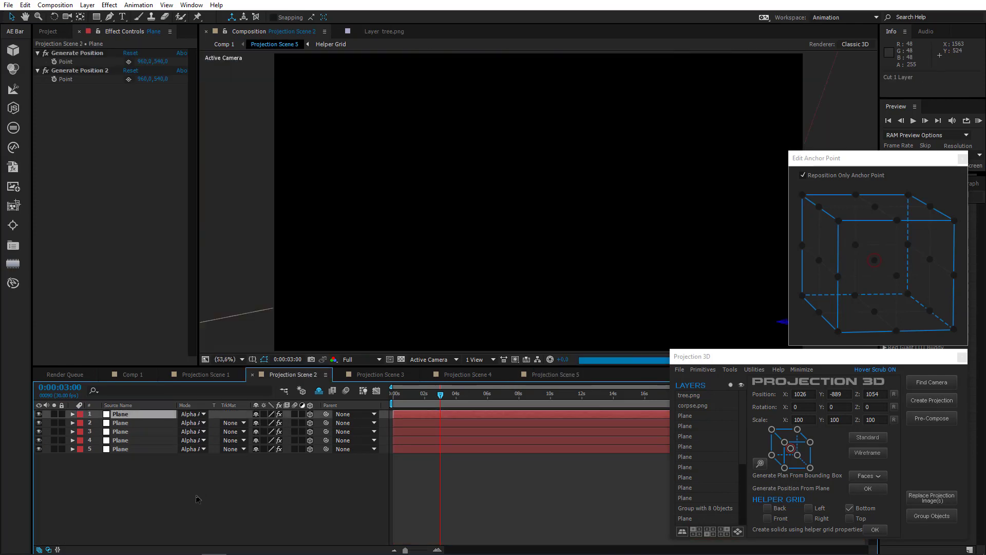
pyautogui.hotkey('ctrl', 'v')
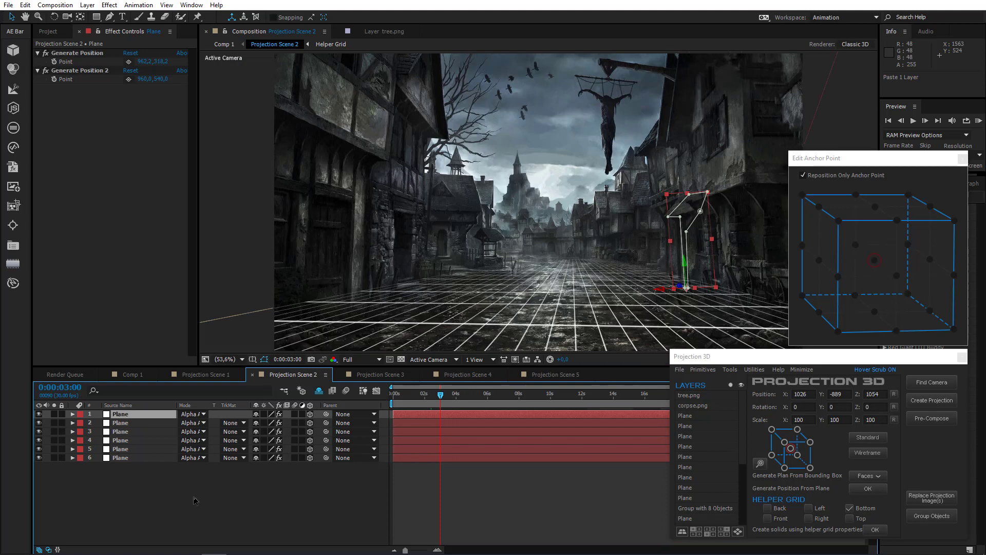
pyautogui.scroll(1, 738, 223)
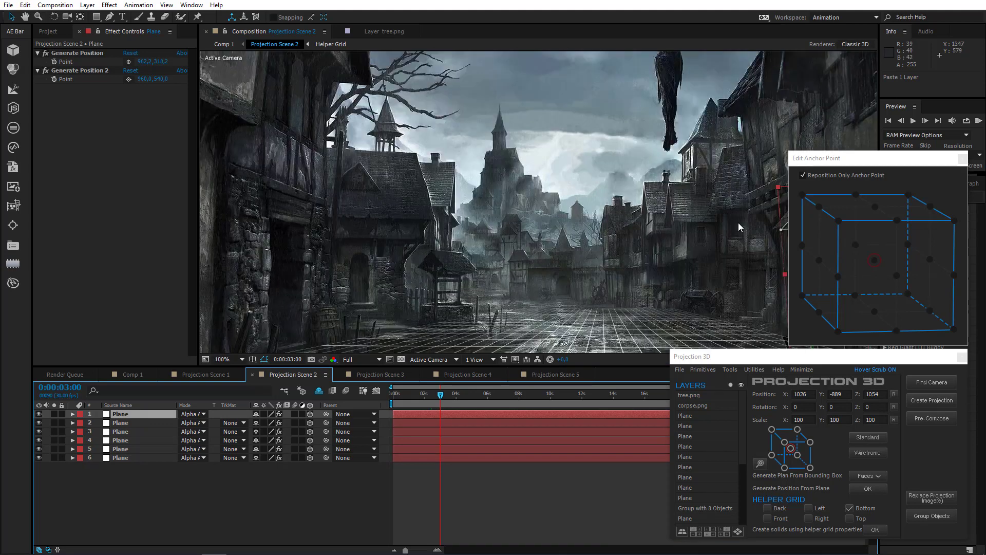
pyautogui.moveTo(738, 223); pyautogui.dragTo(490, 221)
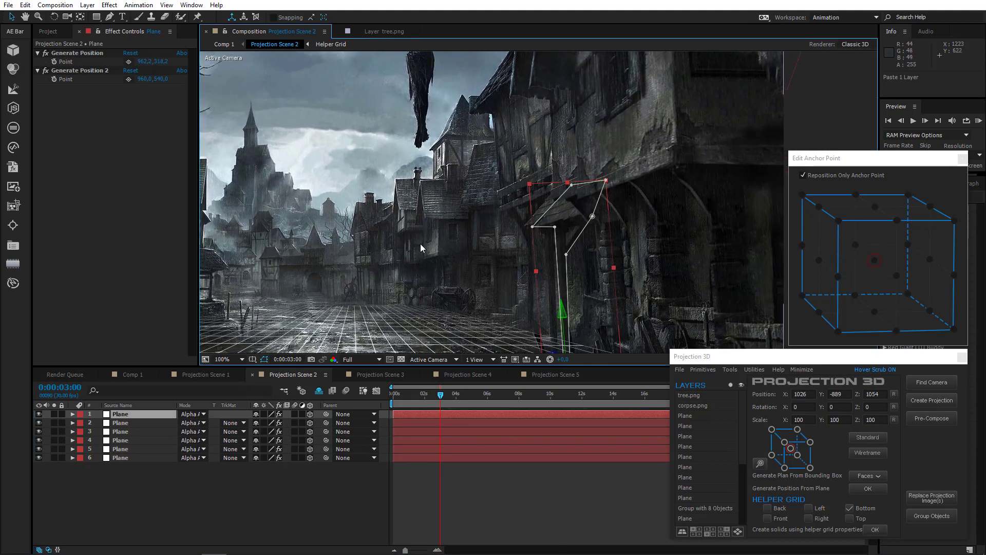
pyautogui.click(125, 375)
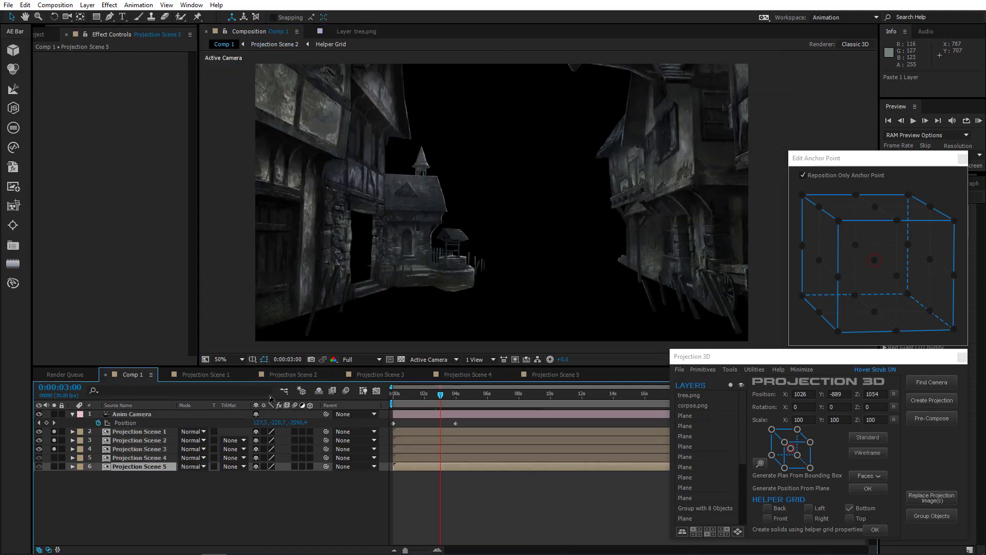
# Reshape the top of the right-hand post plane's mask in Projection Scene 2 to leave out the small awning, and check Comp 1
pyautogui.hotkey('ctrl', 'z')
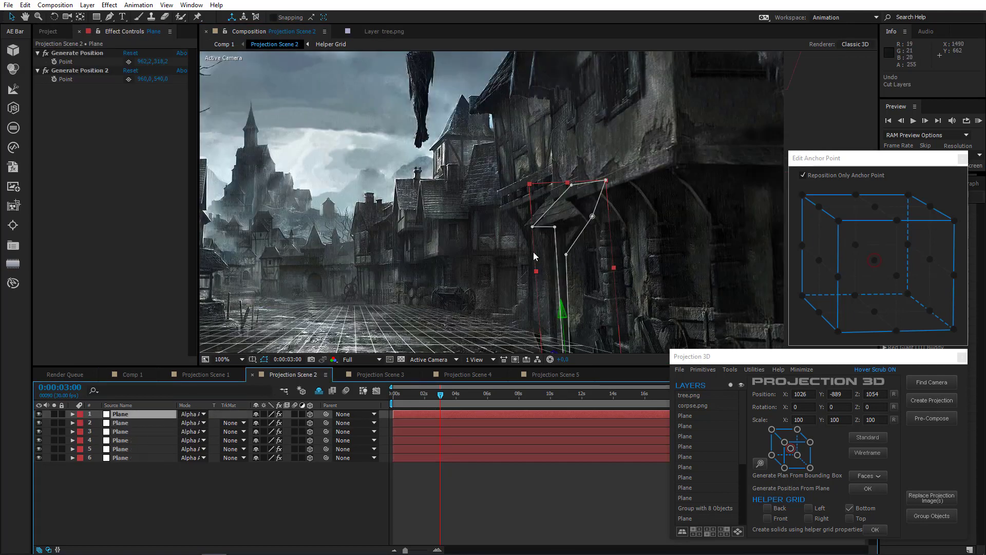
pyautogui.moveTo(606, 180); pyautogui.dragTo(556, 198)
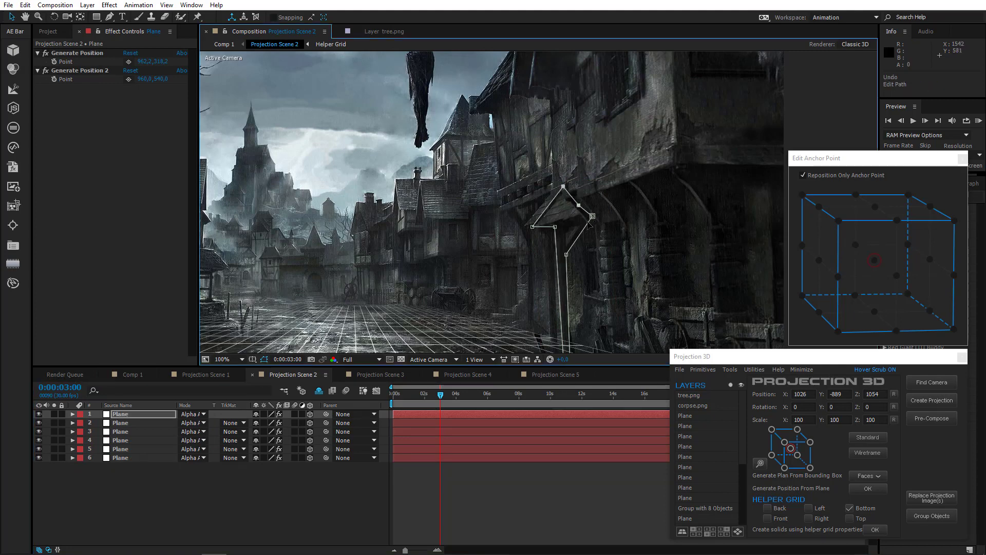
pyautogui.hotkey('ctrl', 'z')
pyautogui.click(129, 375)
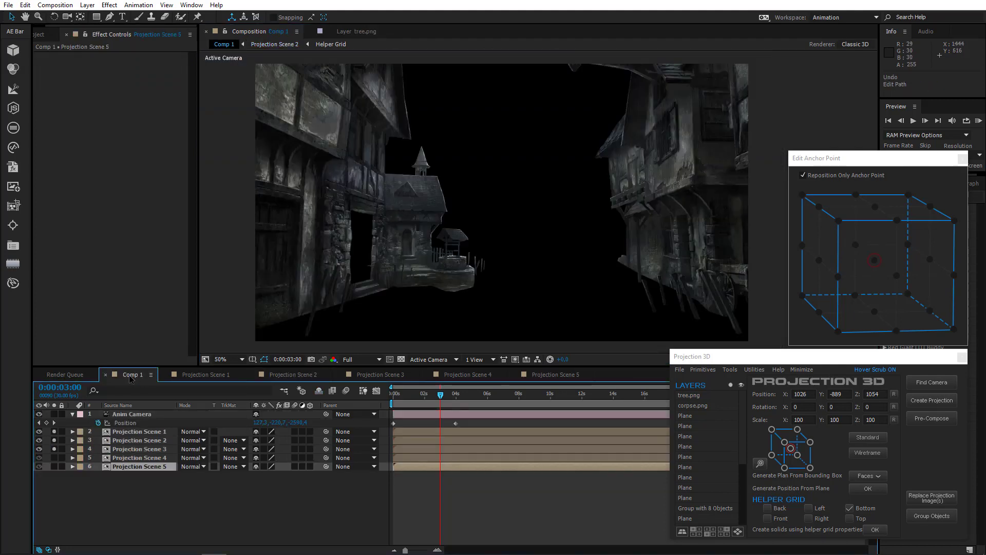
pyautogui.click(311, 376)
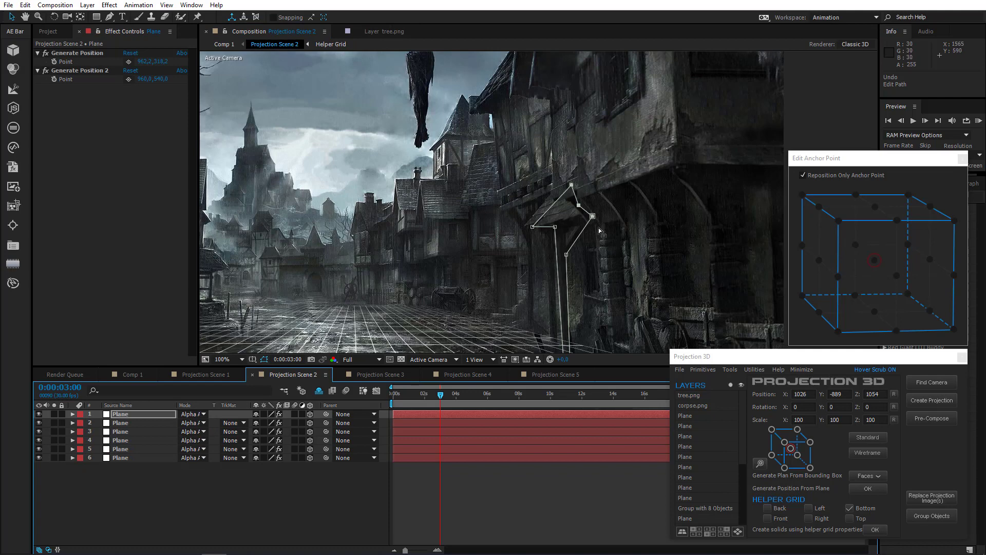
pyautogui.moveTo(579, 206); pyautogui.dragTo(606, 181)
pyautogui.moveTo(571, 185); pyautogui.dragTo(593, 215)
pyautogui.click(137, 415)
pyautogui.hotkey('ctrl', 'c')
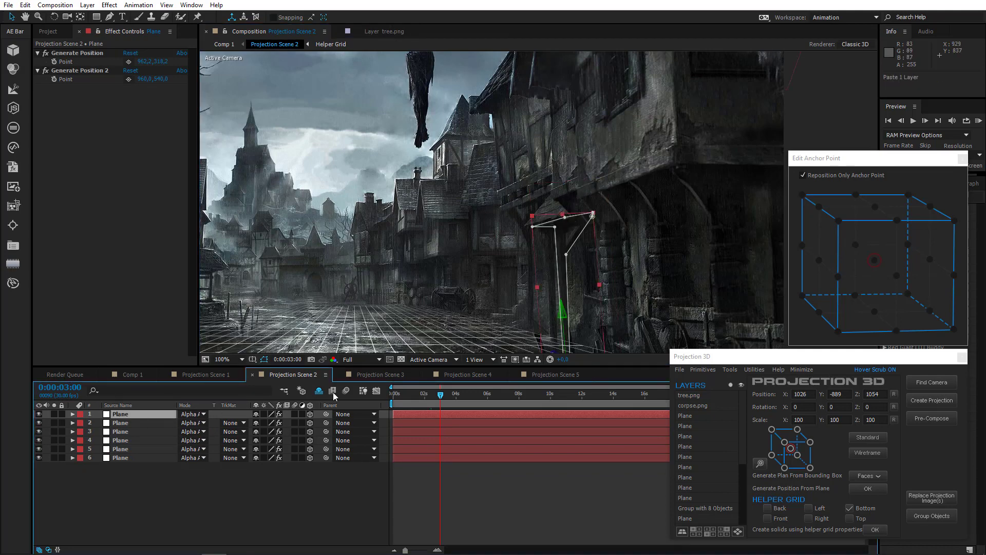
pyautogui.click(140, 374)
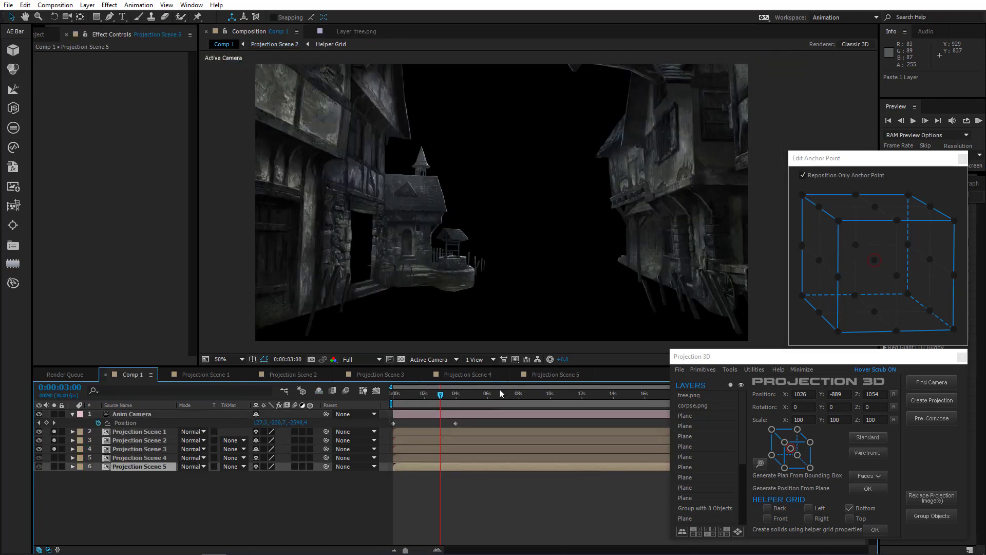
# Move the Group with 8 Objects and its two neighbouring planes, the right background houses, from Projection Scene 5 into Projection Scene 4
pyautogui.click(558, 376)
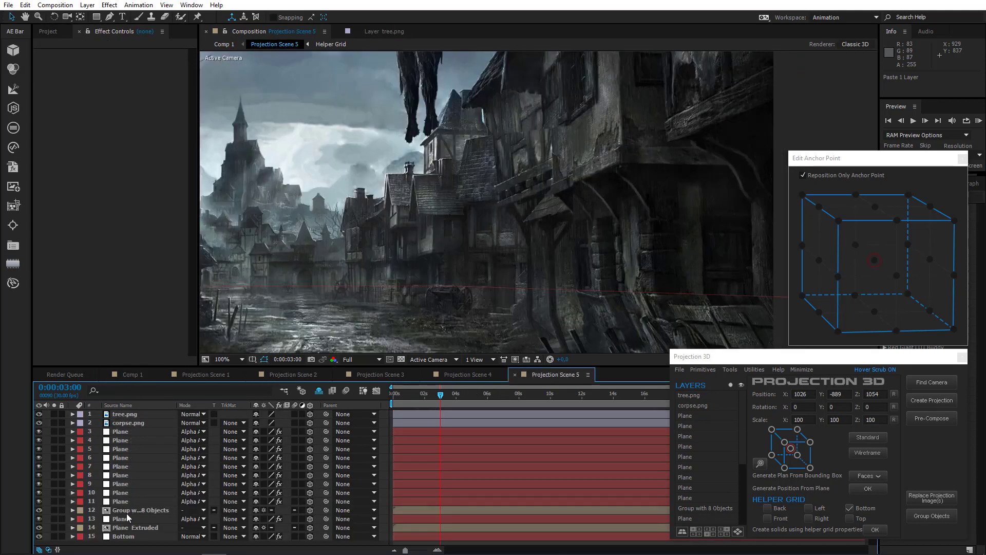
pyautogui.click(128, 510)
pyautogui.click(125, 501)
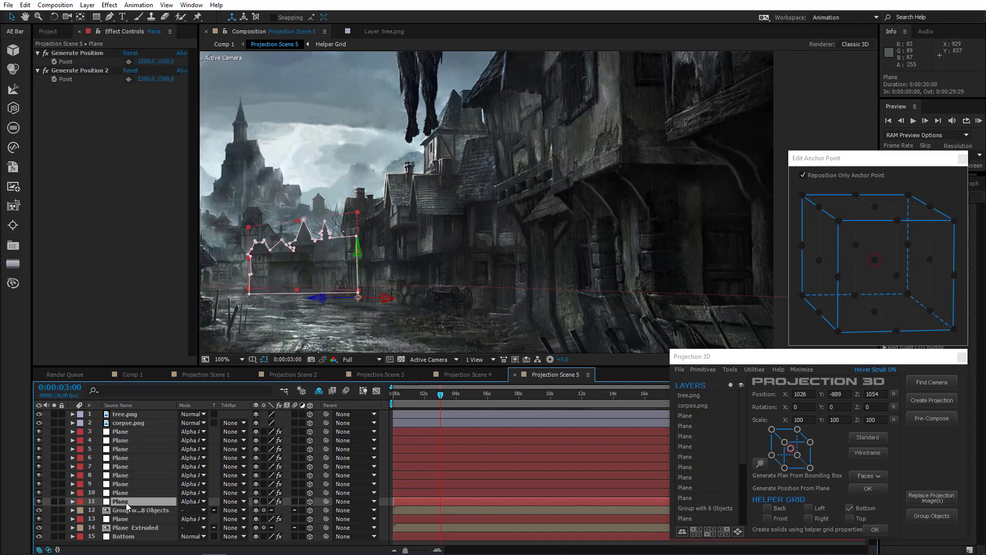
pyautogui.click(131, 510)
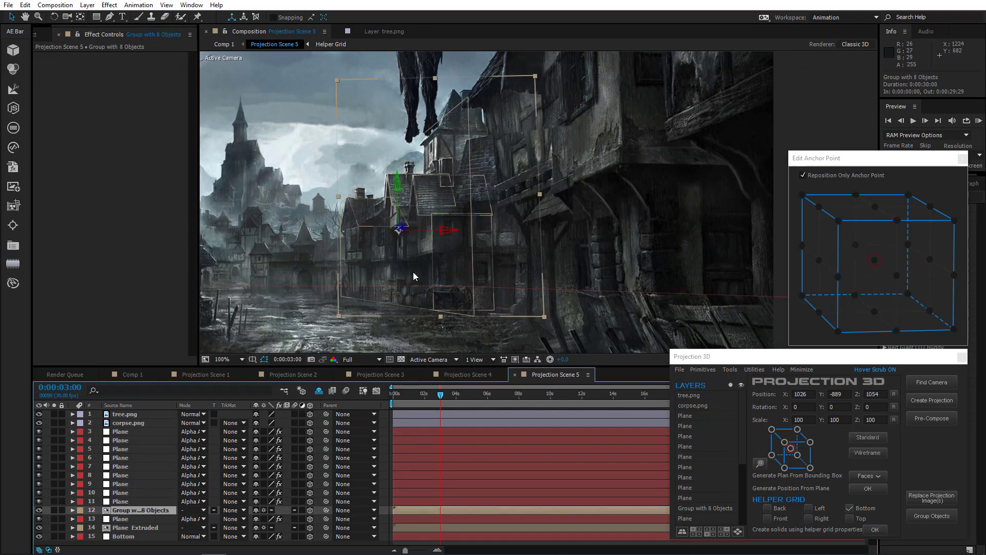
pyautogui.scroll(-2, 413, 276)
pyautogui.click(124, 520)
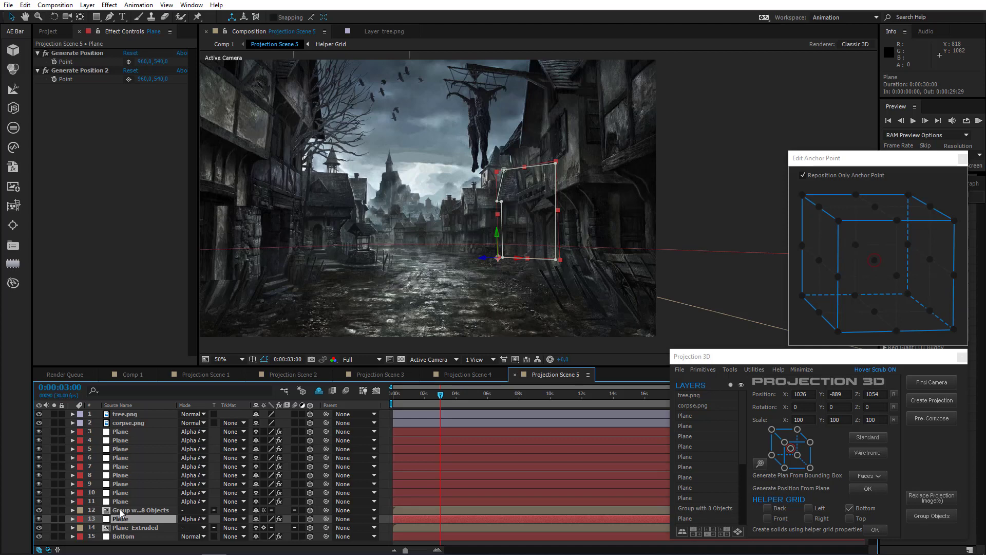
pyautogui.keyDown('ctrl'); pyautogui.click(122, 512); pyautogui.keyUp('ctrl')
pyautogui.keyDown('ctrl'); pyautogui.click(123, 501); pyautogui.keyUp('ctrl')
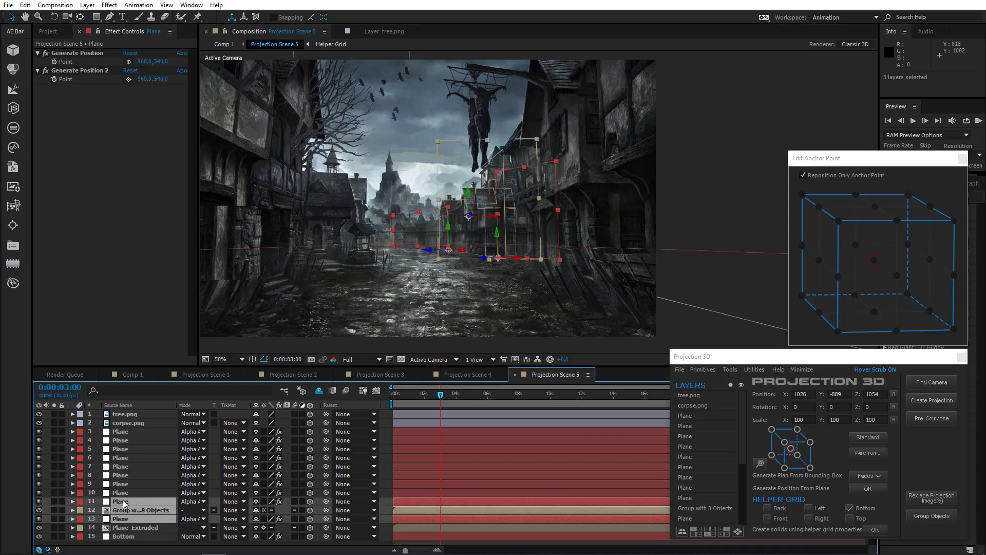
pyautogui.hotkey('ctrl', 'x')
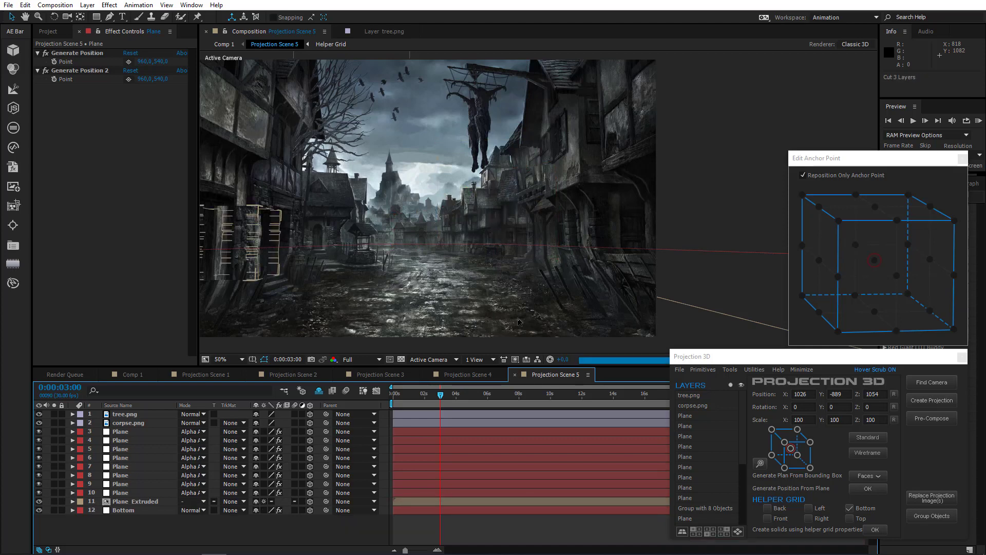
pyautogui.click(464, 374)
pyautogui.hotkey('ctrl', 'v')
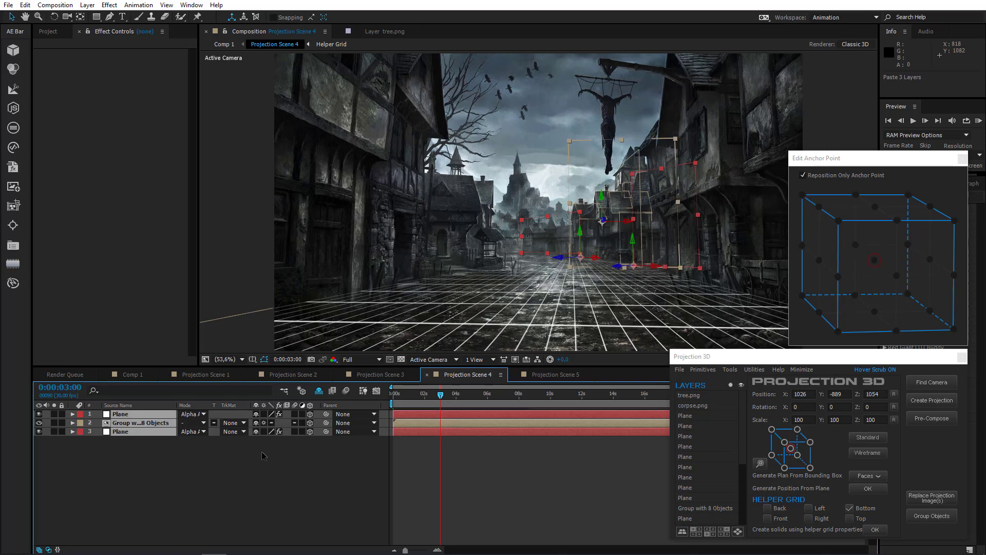
# Solo Projection Scene 4 along with the other isolated scenes in Comp 1 and check the street at the first frame
pyautogui.click(128, 374)
pyautogui.click(54, 458)
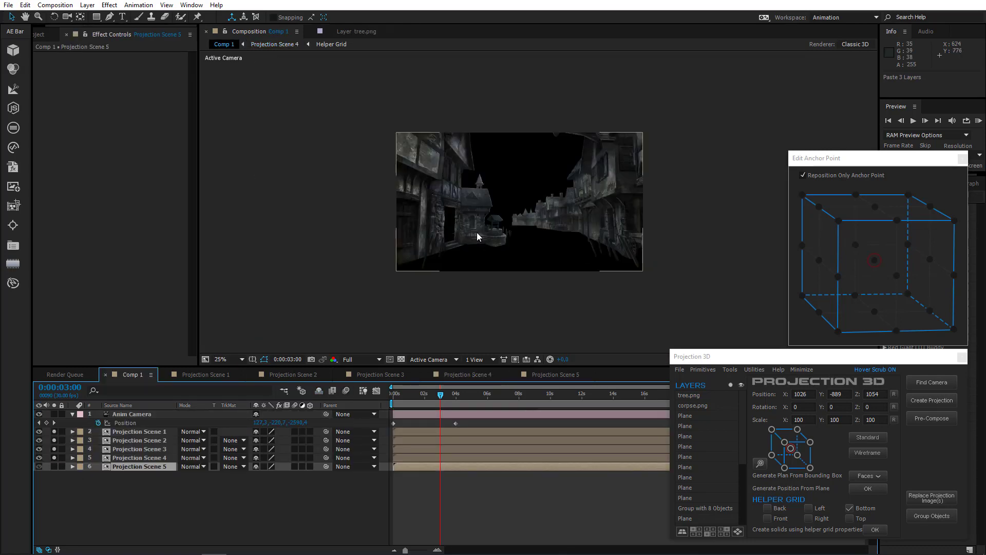
pyautogui.press('Home')
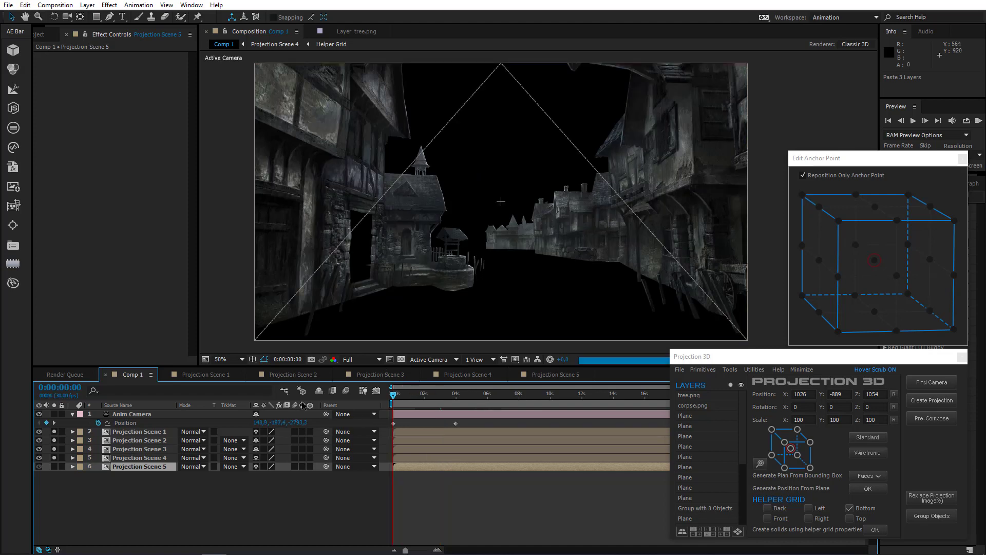
# Group the five adjoining planes that form the left background house beside the well in Projection Scene 5
pyautogui.click(555, 375)
pyautogui.click(128, 494)
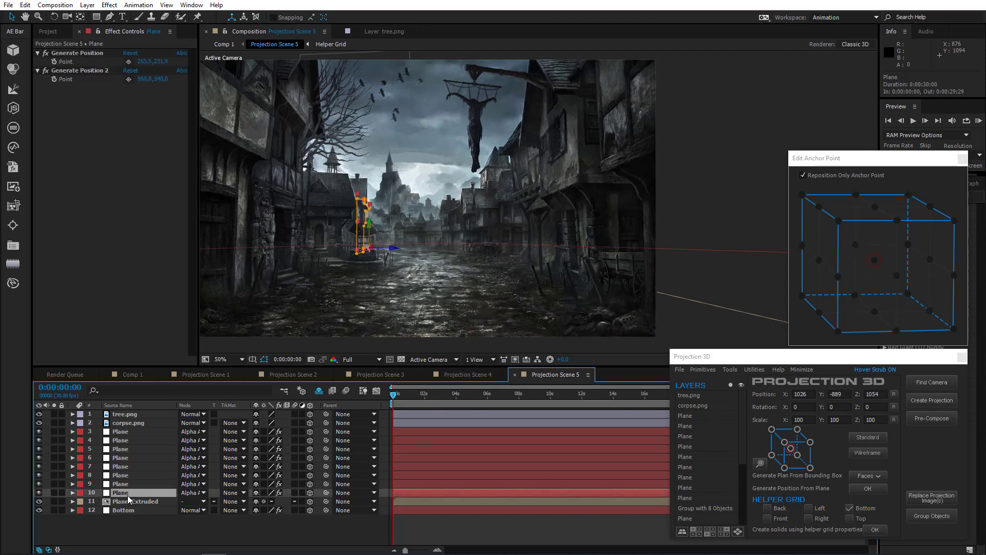
pyautogui.click(125, 484)
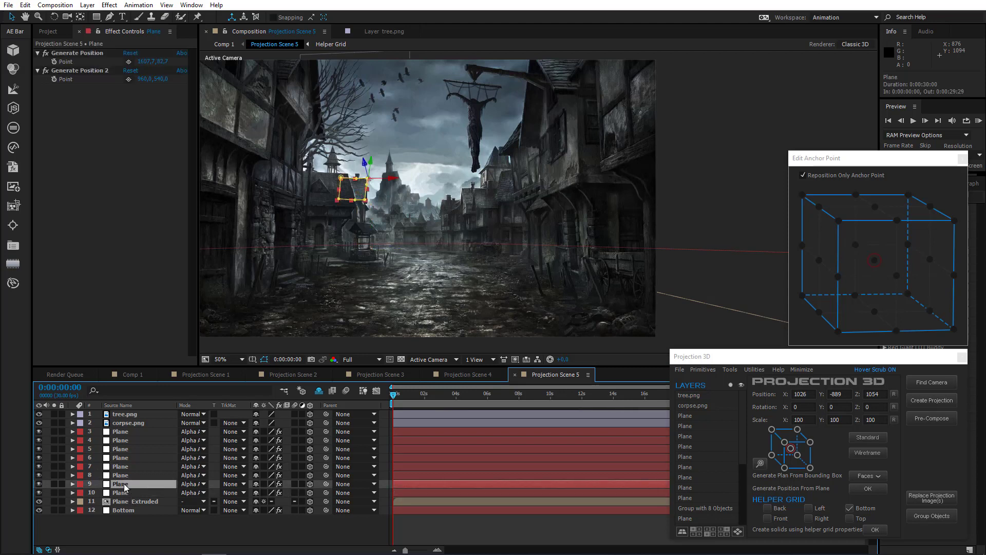
pyautogui.click(126, 475)
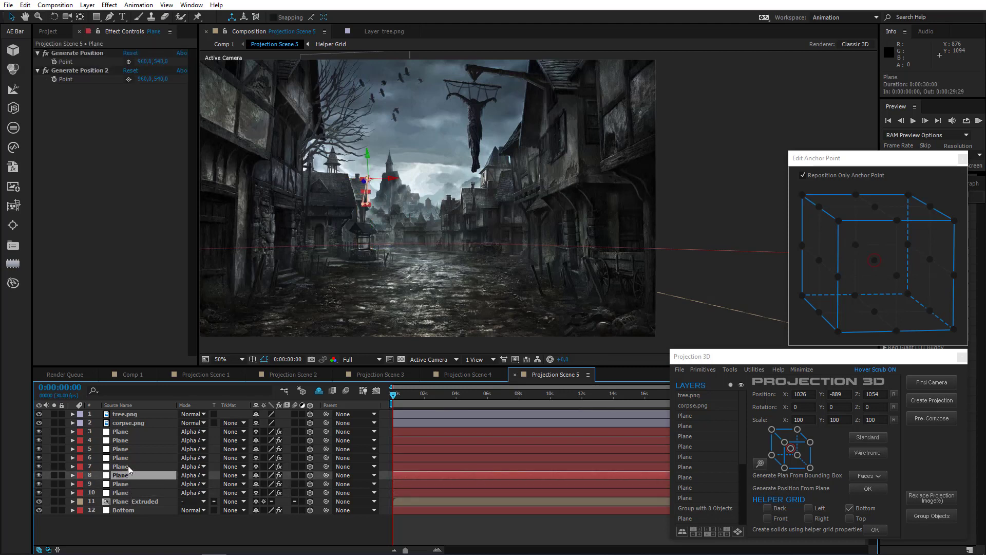
pyautogui.click(128, 466)
pyautogui.keyDown('shift'); pyautogui.click(125, 492); pyautogui.keyUp('shift')
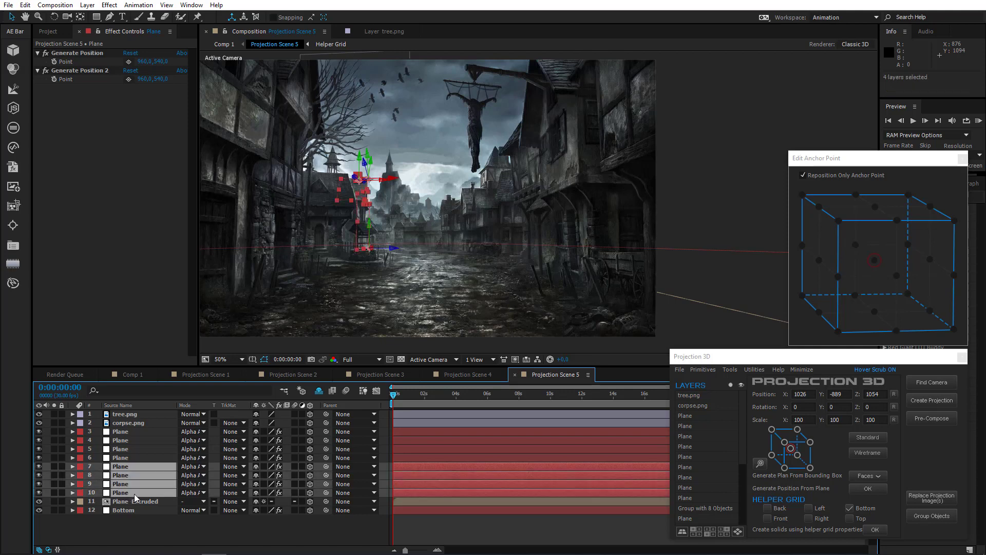
pyautogui.keyDown('ctrl'); pyautogui.click(120, 457); pyautogui.keyUp('ctrl')
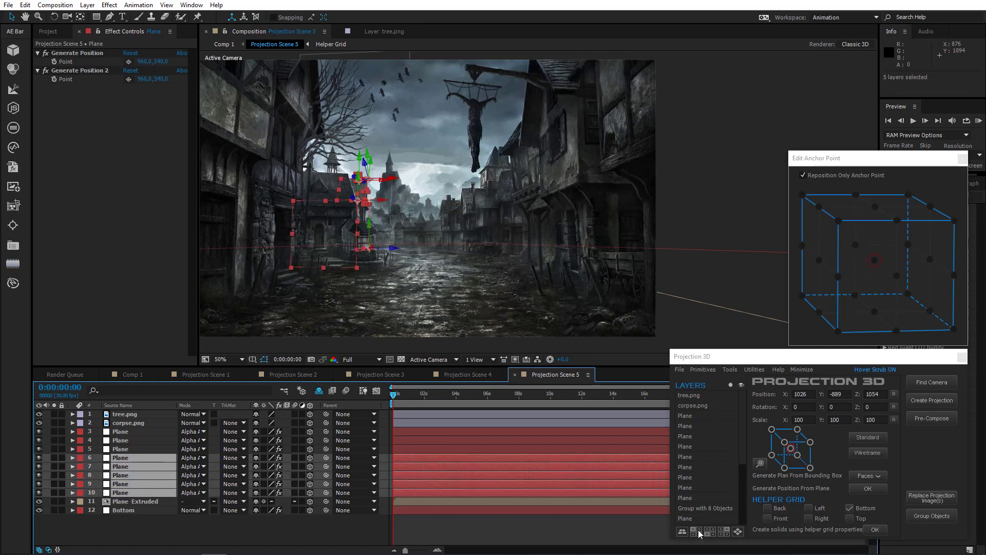
pyautogui.click(931, 516)
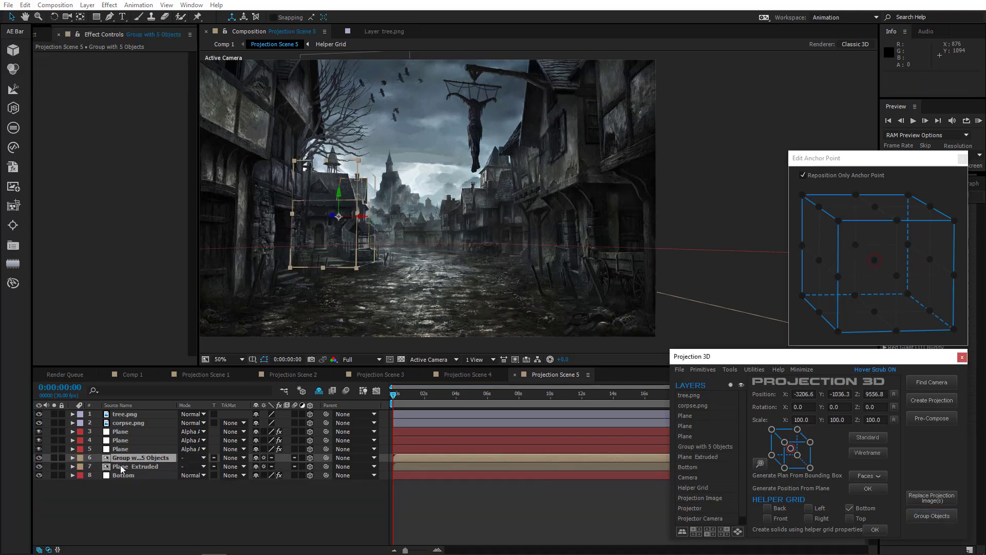
# Move the left background house's Group with 5 Objects from Projection Scene 5 into Projection Scene 4
pyautogui.click(130, 457)
pyautogui.hotkey('ctrl', 'x')
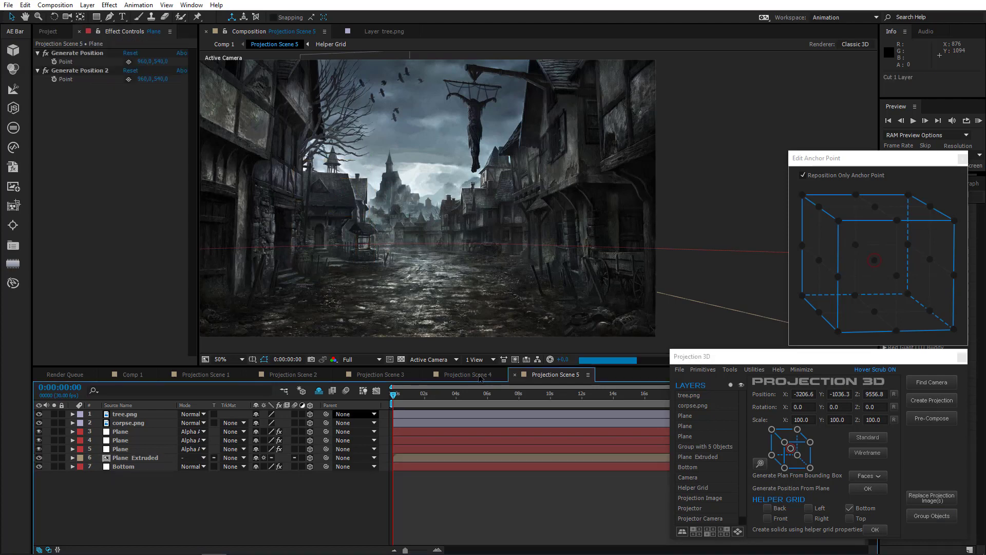
pyautogui.click(480, 374)
pyautogui.click(132, 477)
pyautogui.hotkey('ctrl', 'v')
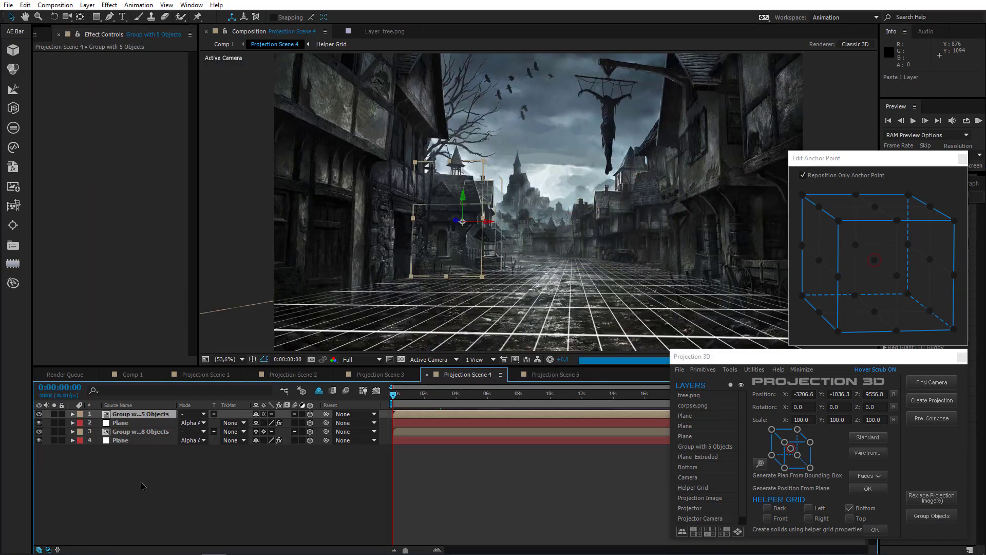
# Move the distant town plane behind the well and the right-hand tower plane from Projection Scene 5 into Projection Scene 4
pyautogui.click(556, 375)
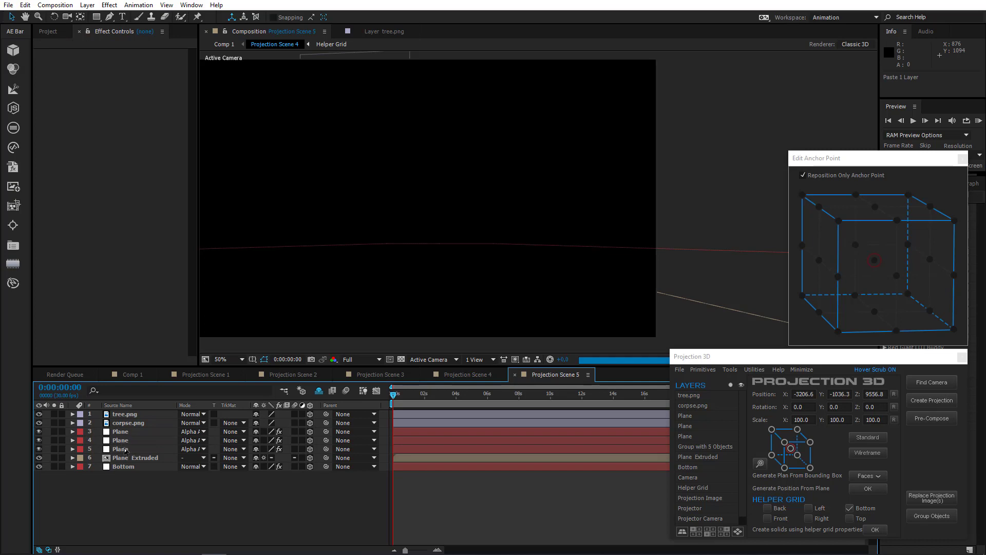
pyautogui.click(125, 449)
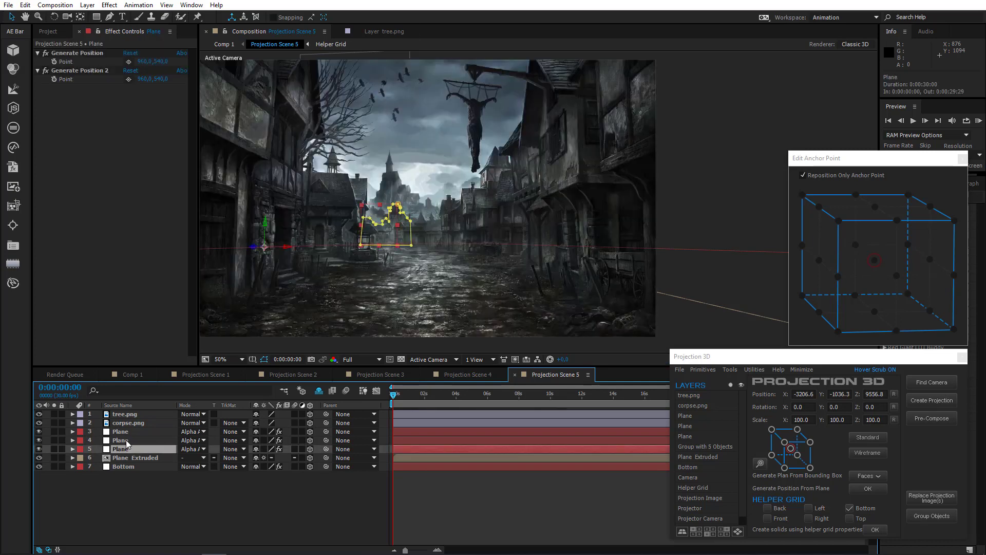
pyautogui.click(125, 439)
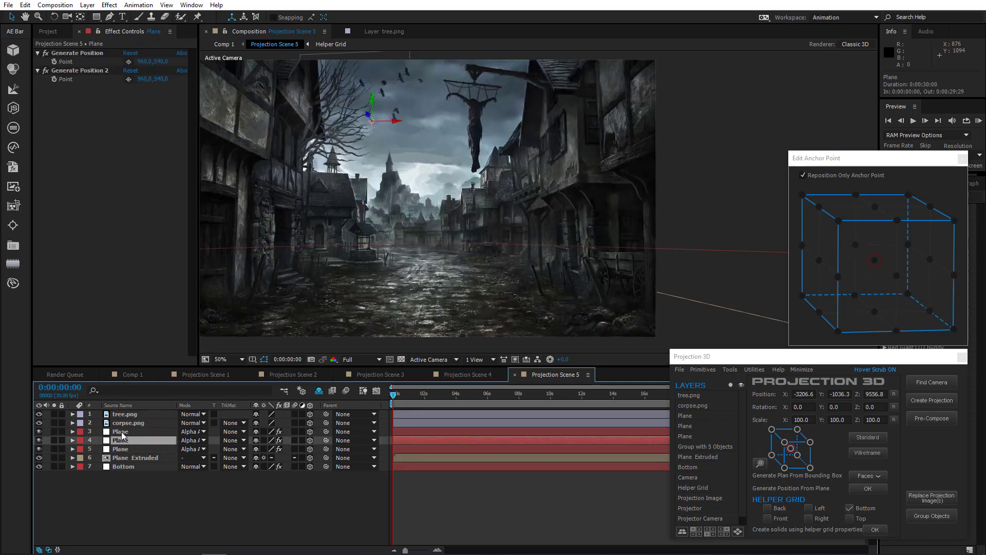
pyautogui.click(122, 433)
pyautogui.keyDown('ctrl'); pyautogui.click(125, 449); pyautogui.keyUp('ctrl')
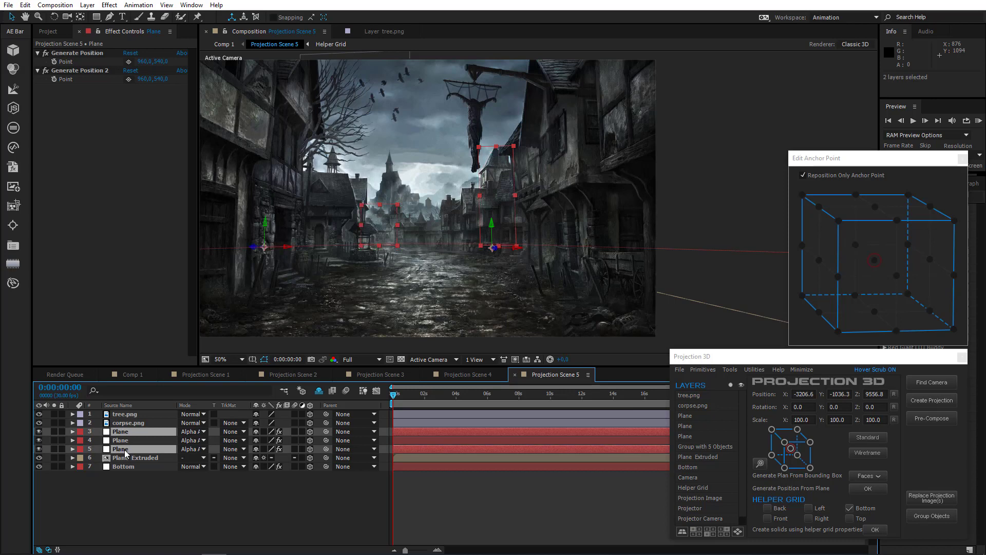
pyautogui.hotkey('ctrl', 'x')
pyautogui.click(475, 378)
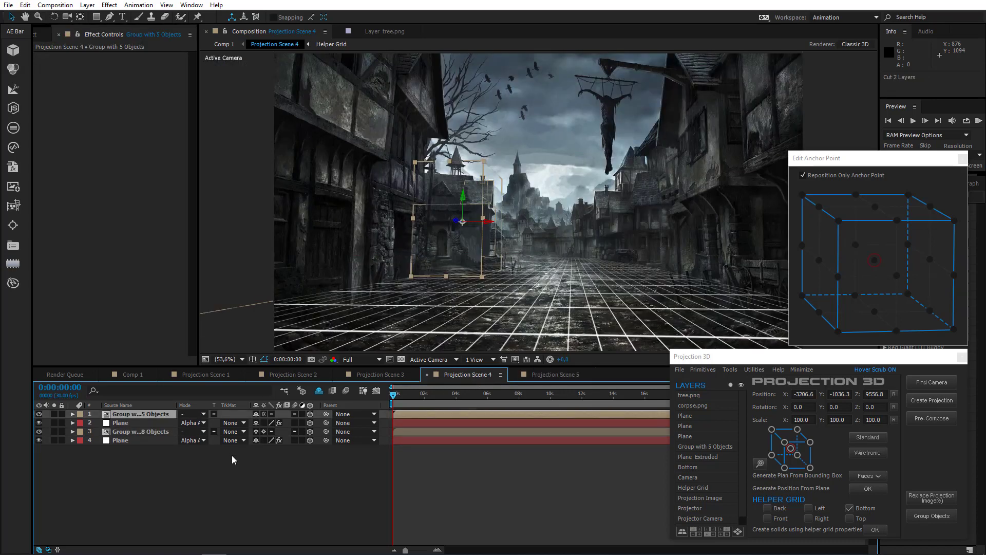
pyautogui.hotkey('ctrl', 'v')
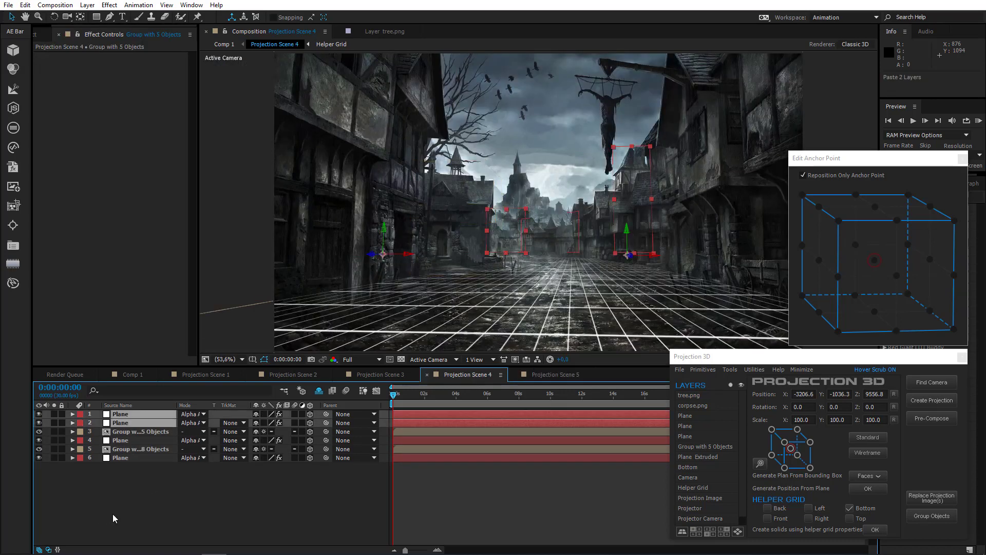
pyautogui.click(112, 513)
# Move the corpse.png layer from Projection Scene 5 into Projection Scene 1
pyautogui.click(551, 376)
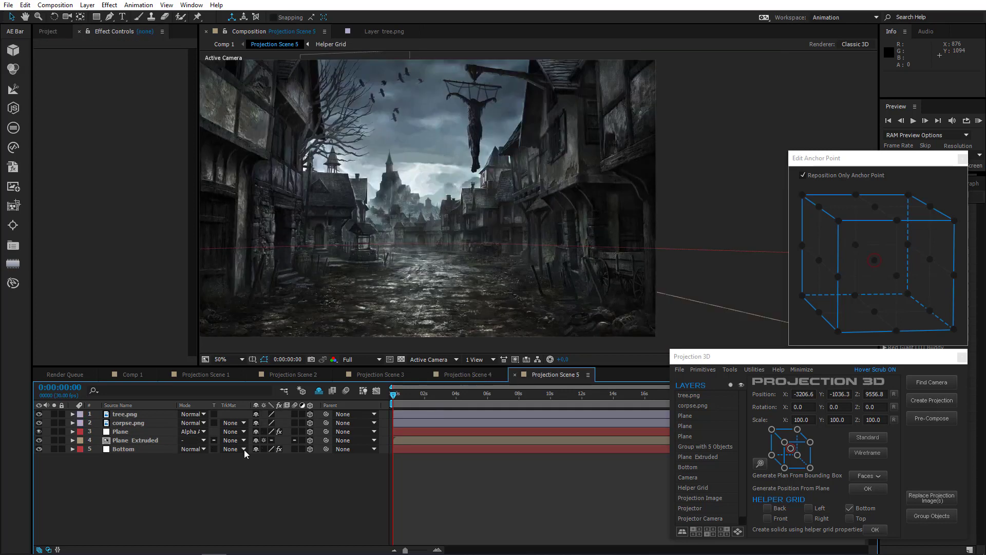
pyautogui.click(131, 424)
pyautogui.hotkey('ctrl', 'x')
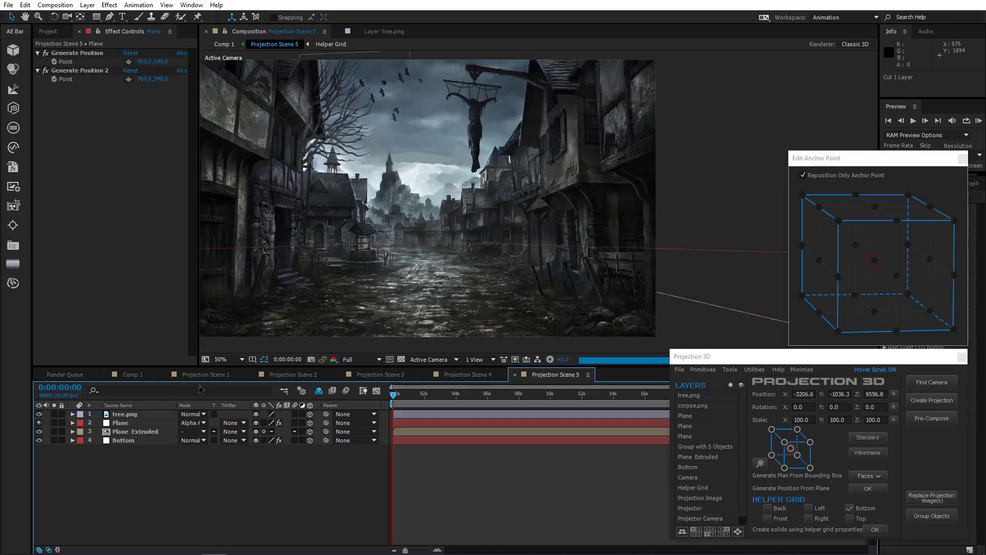
pyautogui.click(210, 377)
pyautogui.hotkey('ctrl', 'v')
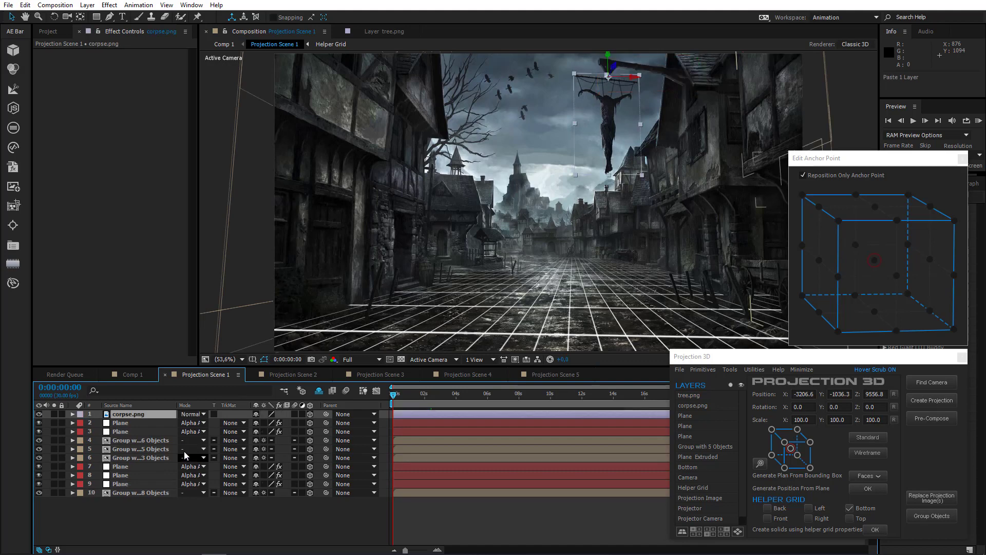
# Move the tree.png layer from Projection Scene 5 into Projection Scene 3
pyautogui.click(546, 374)
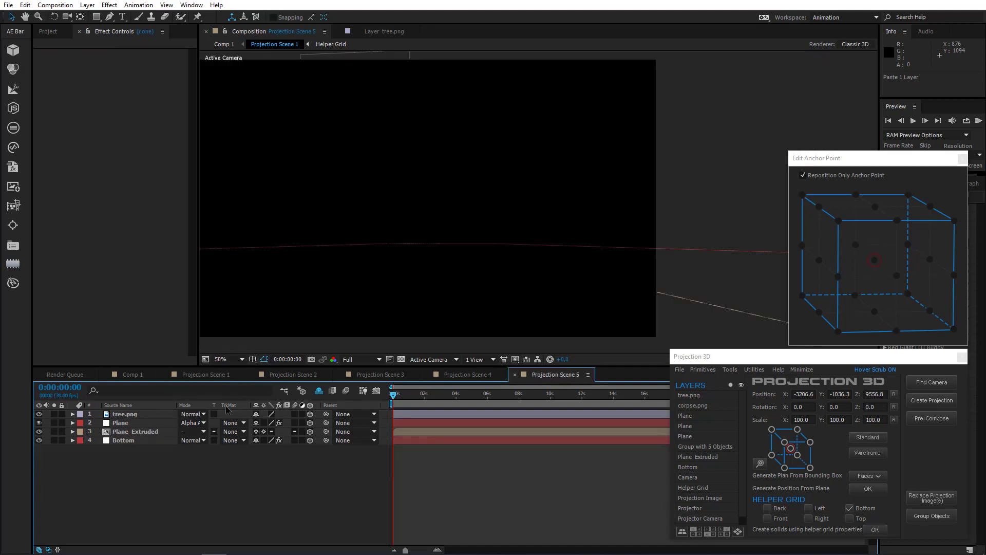
pyautogui.click(131, 415)
pyautogui.hotkey('ctrl', 'x')
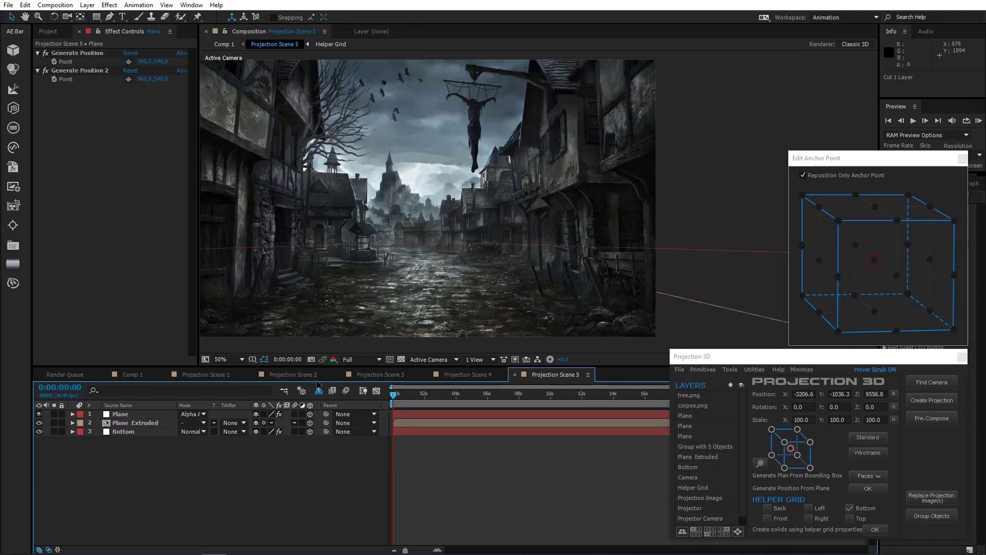
pyautogui.click(303, 377)
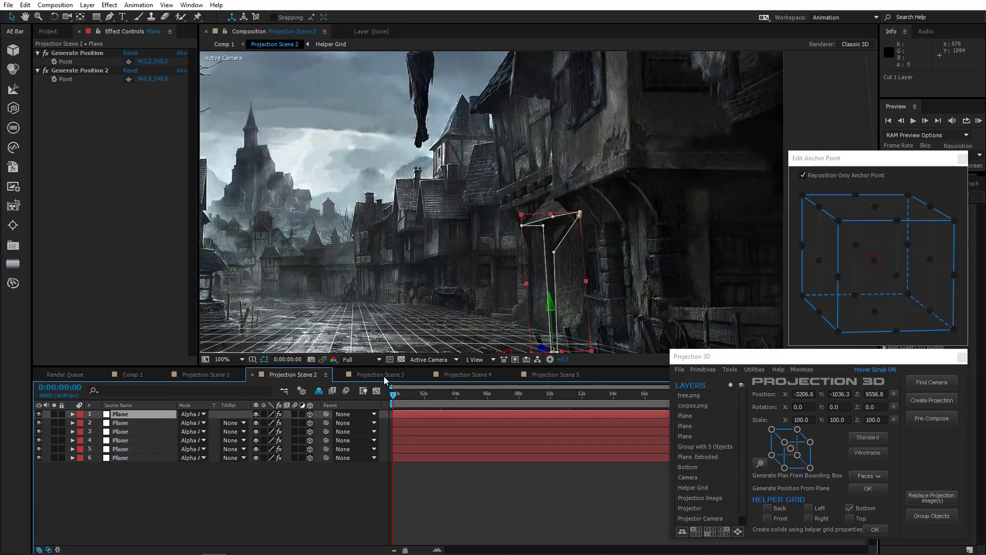
pyautogui.click(384, 378)
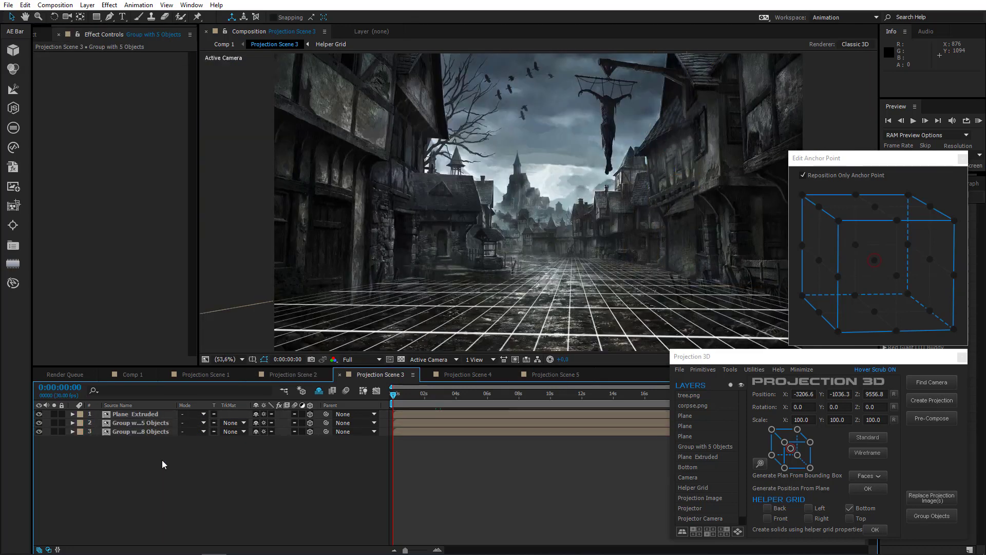
pyautogui.hotkey('ctrl', 'v')
# Replace Projection Scene 5's projection image with Gloomy town BG and turn off soloing in Comp 1 to check the full street
pyautogui.click(130, 374)
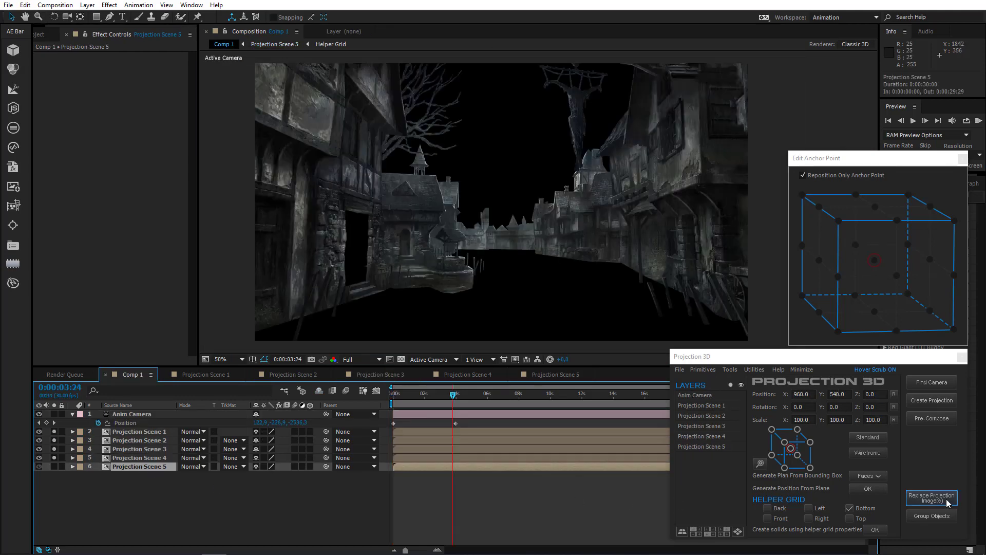
pyautogui.click(924, 496)
pyautogui.doubleClick(460, 95)
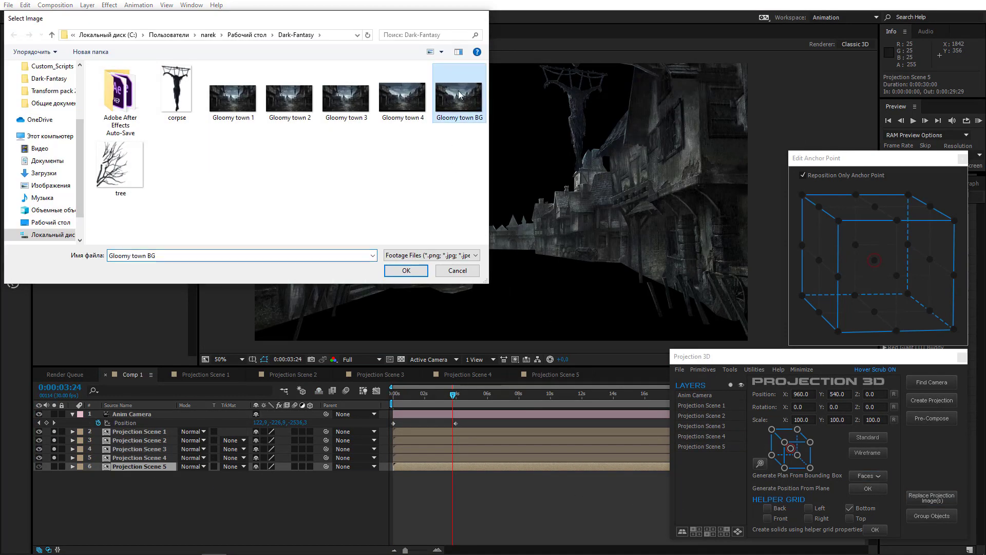
pyautogui.click(520, 319)
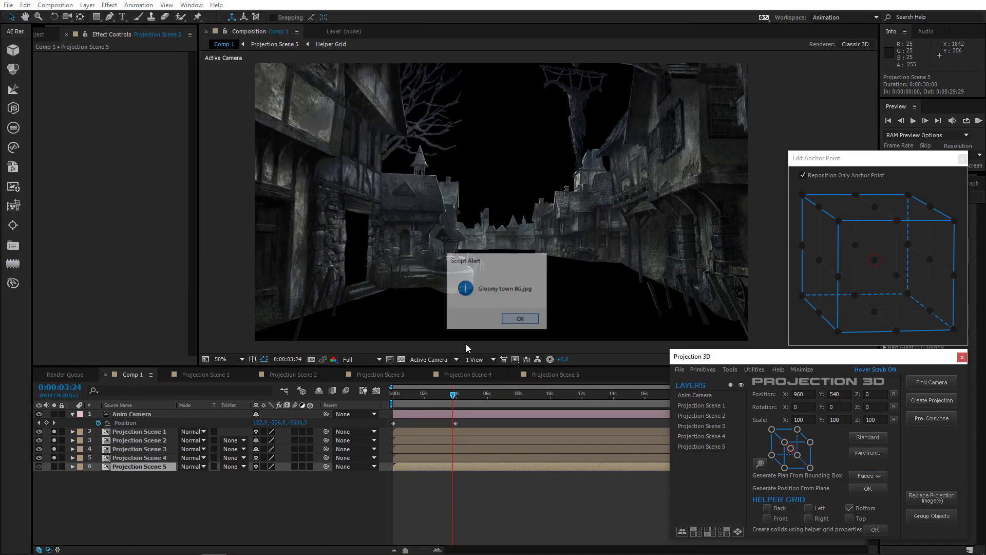
pyautogui.click(54, 466)
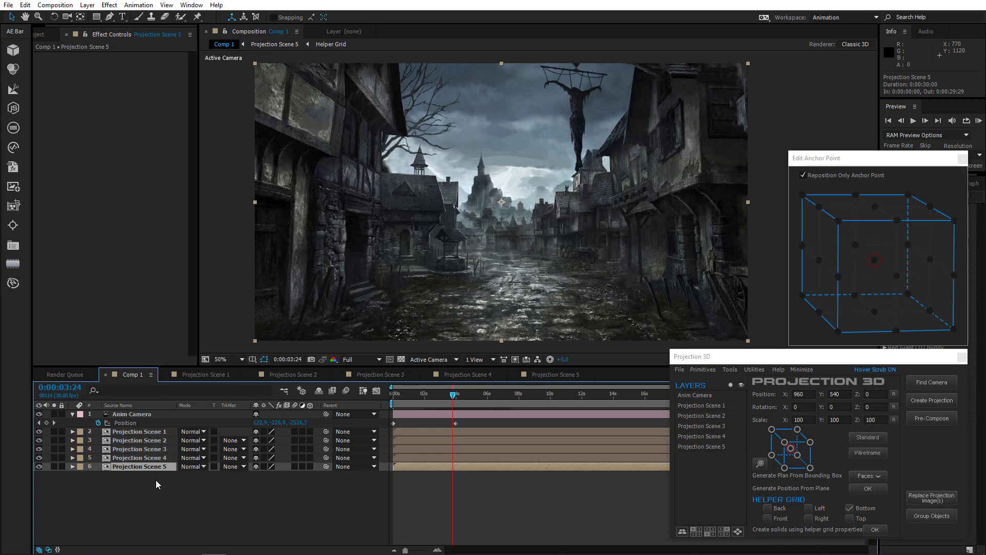
pyautogui.click(439, 395)
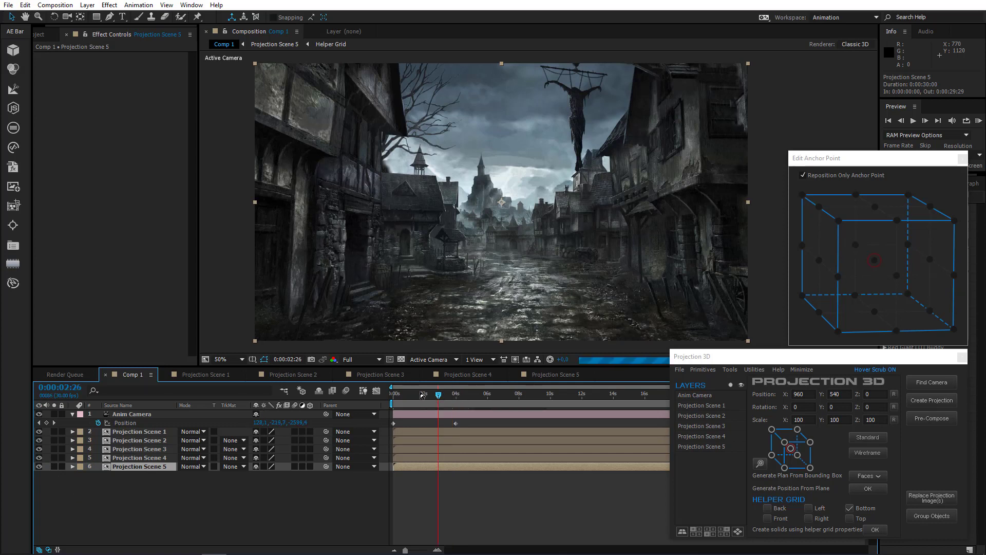
# Return to the first frame of Comp 1, close the Edit Anchor Point window and minimize the Projection 3D panel
pyautogui.moveTo(422, 394); pyautogui.dragTo(366, 401)
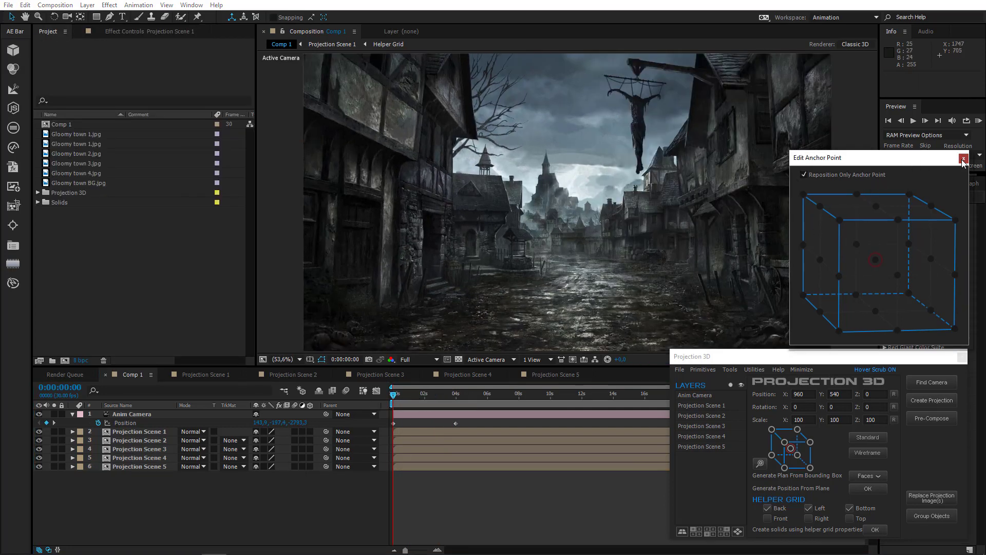
pyautogui.click(963, 159)
pyautogui.click(803, 370)
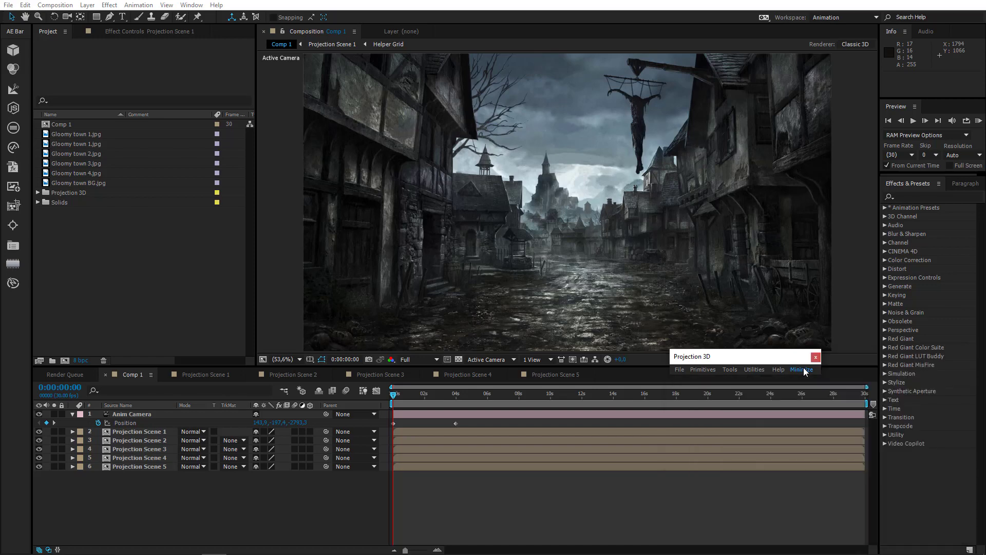
# Replace Anim Camera's ending Position keyframe with a new forward camera move and place that keyframe at 0:00:03:29
pyautogui.click(455, 423)
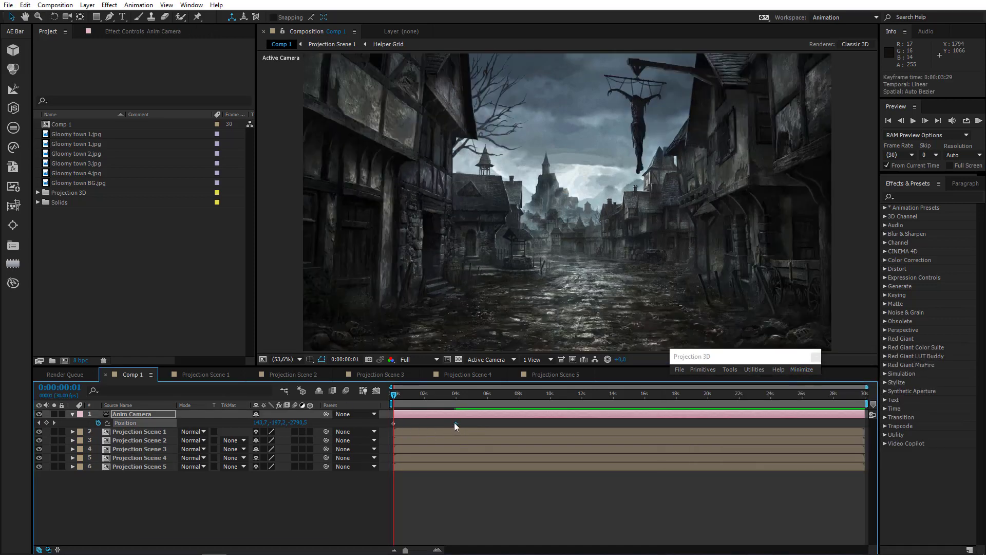
pyautogui.press('Delete')
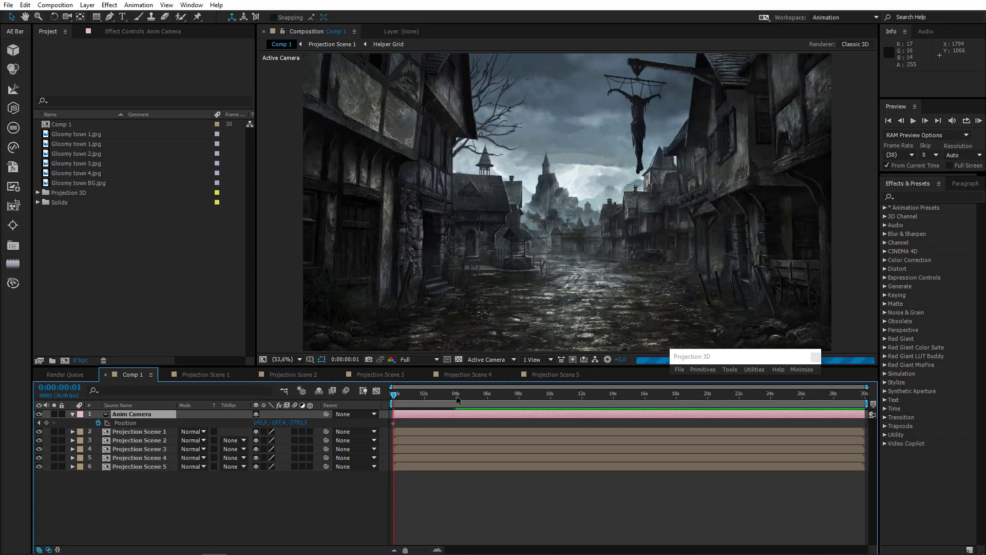
pyautogui.click(457, 395)
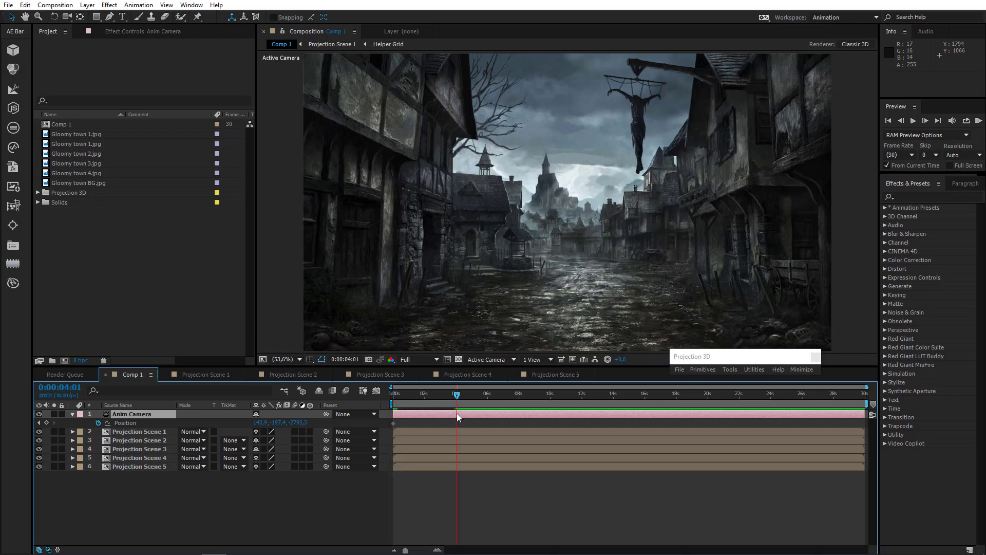
pyautogui.click(67, 17)
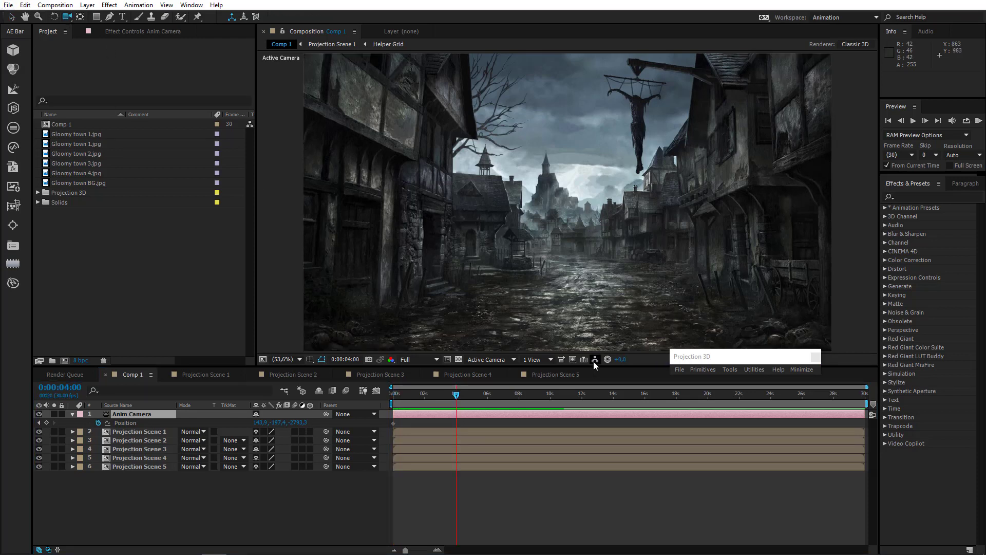
pyautogui.moveTo(557, 258); pyautogui.dragTo(563, 185)
pyautogui.hotkey('ctrl', 'z')
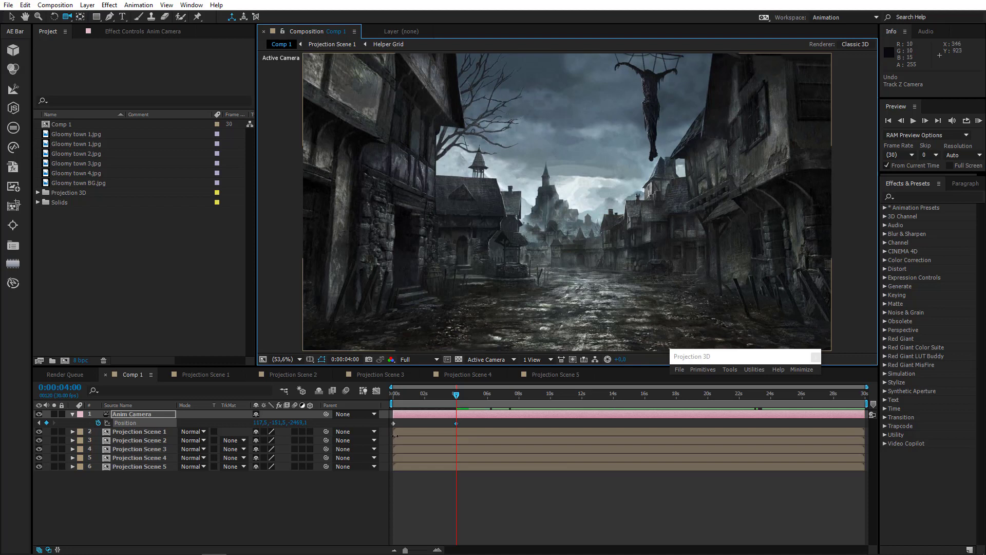
pyautogui.hotkey('ctrl', 'v')
pyautogui.press('pageup')
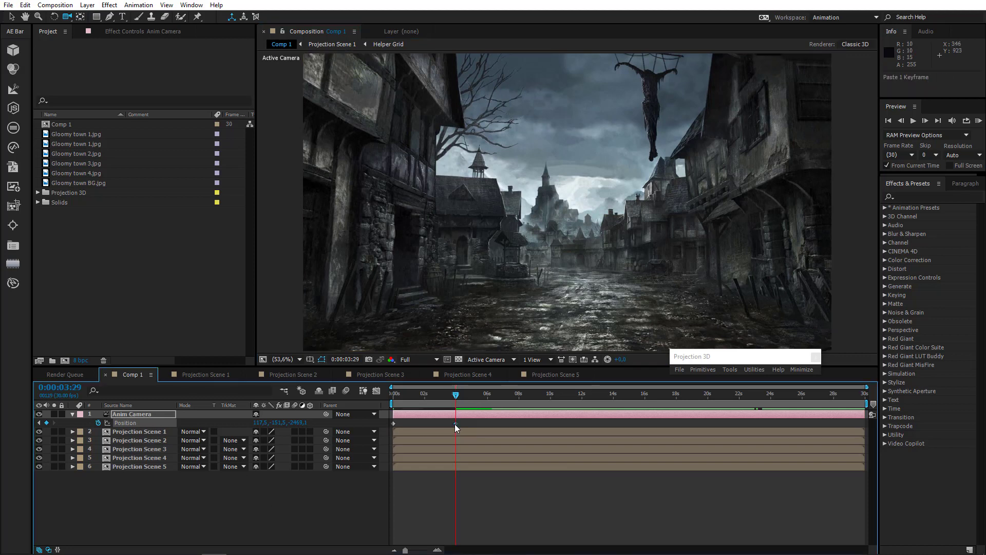
# Preview the camera move in Comp 1 from the first frame
pyautogui.moveTo(410, 392); pyautogui.dragTo(321, 398)
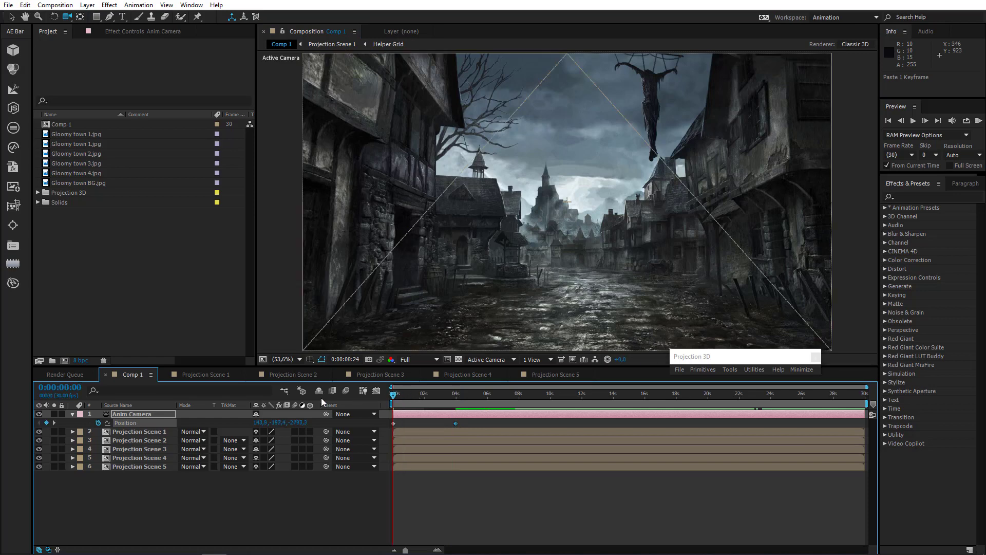
pyautogui.click(978, 122)
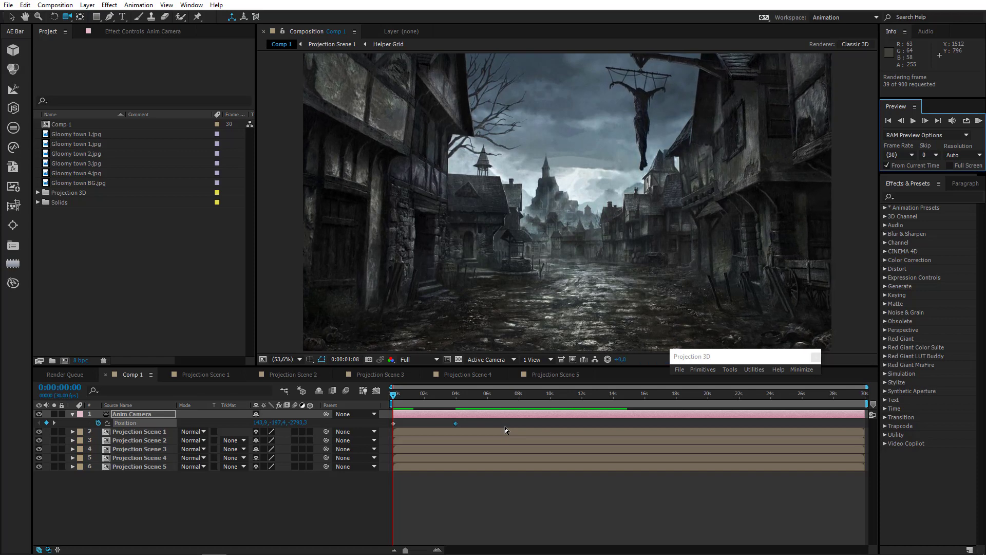
pyautogui.press('space')
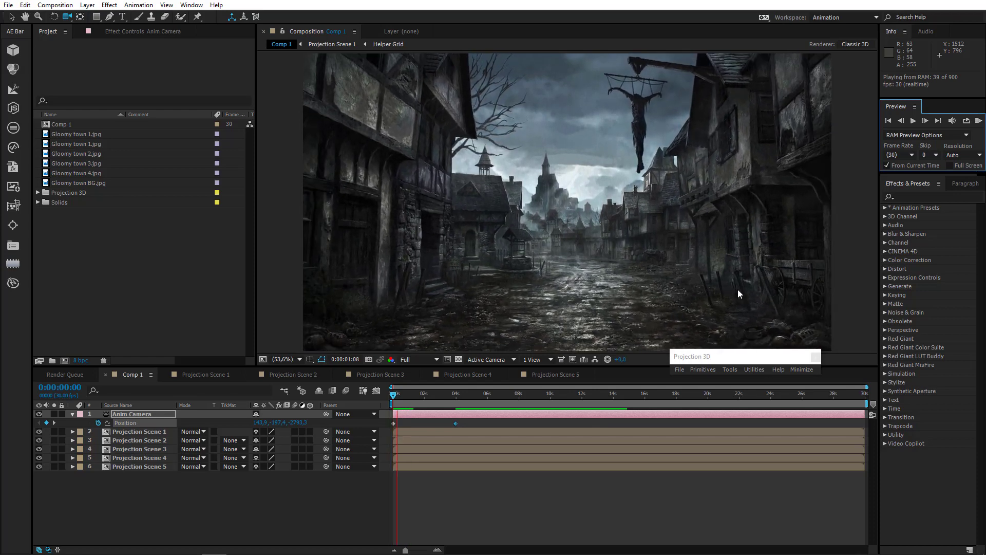
pyautogui.click(405, 431)
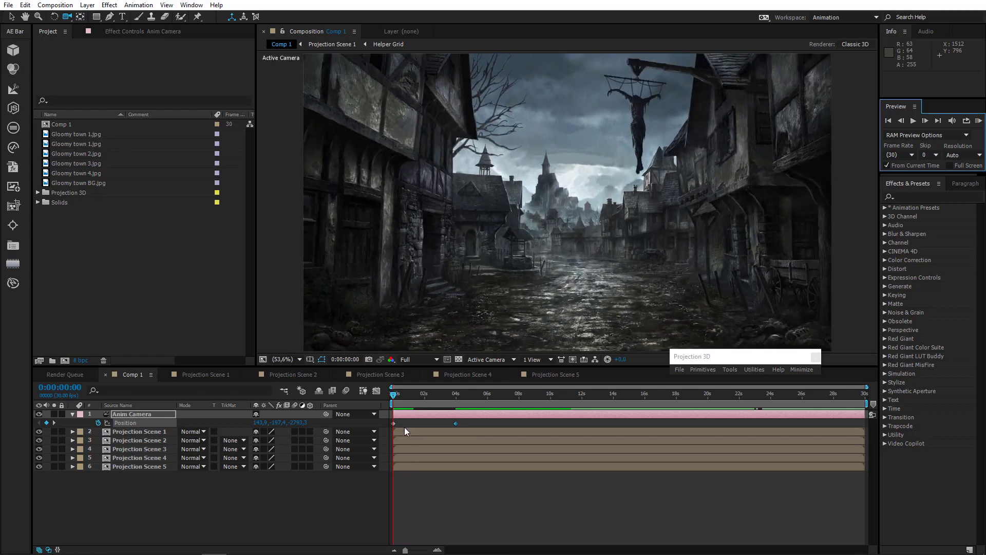
# Move the plane covering the right-hand house wall and cart from Projection Scene 1 into Projection Scene 2
pyautogui.doubleClick(164, 432)
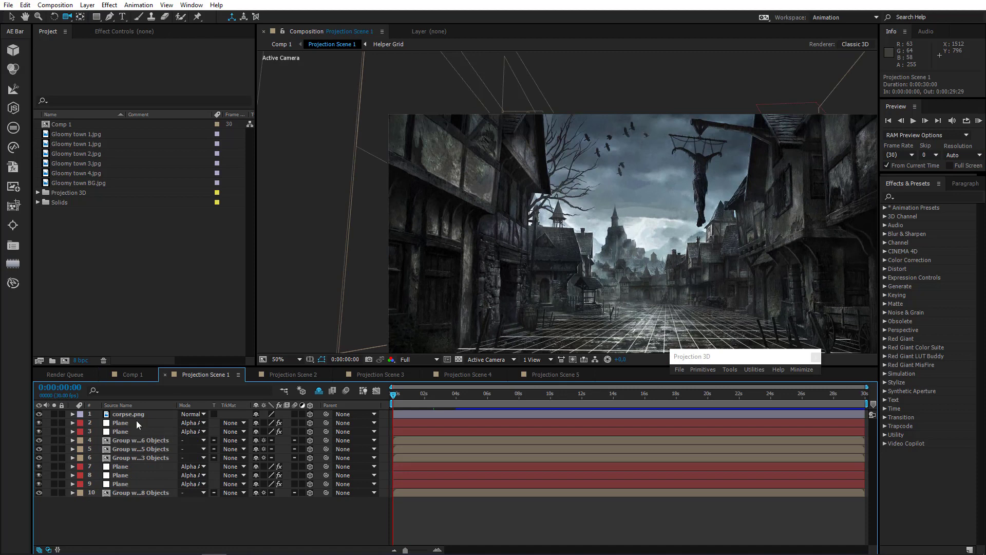
pyautogui.click(134, 424)
pyautogui.click(132, 432)
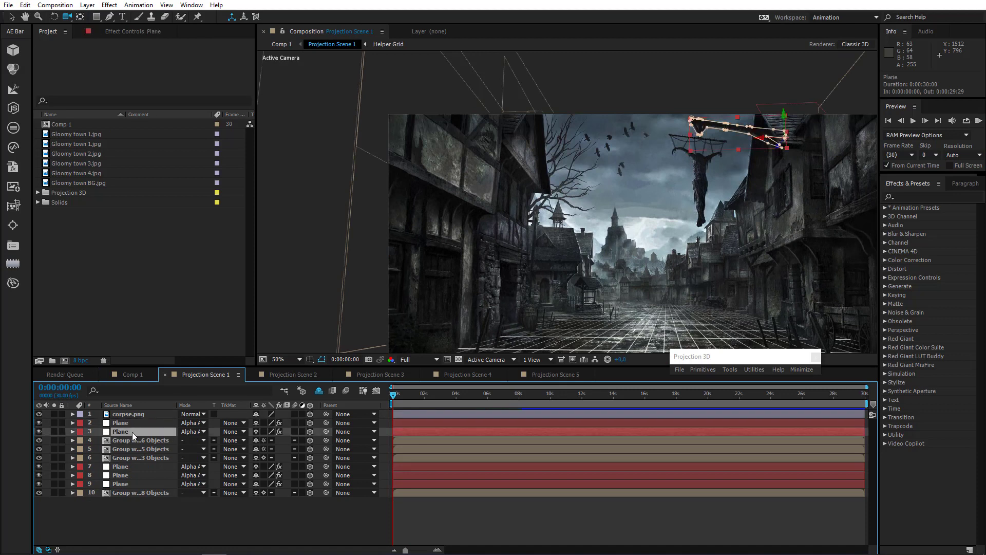
pyautogui.click(127, 482)
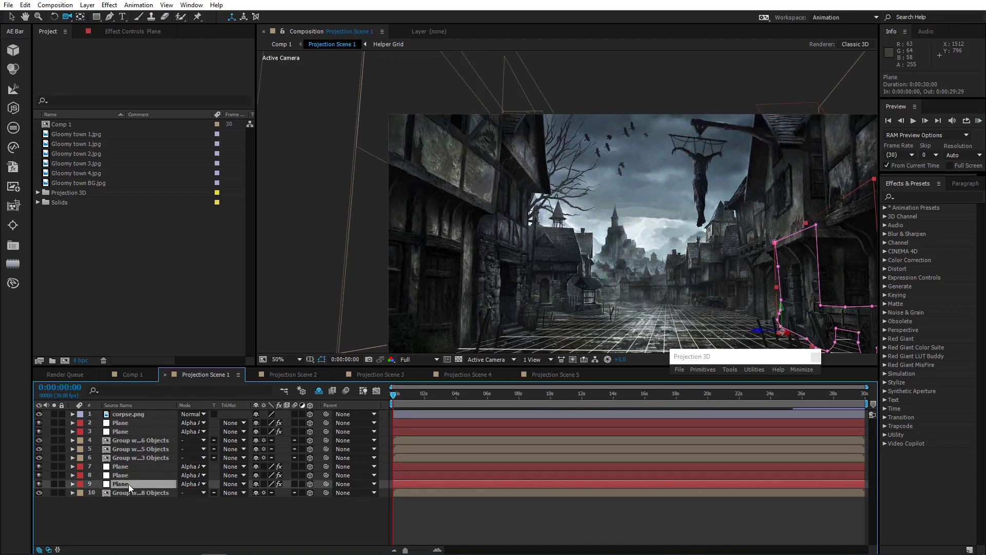
pyautogui.click(291, 375)
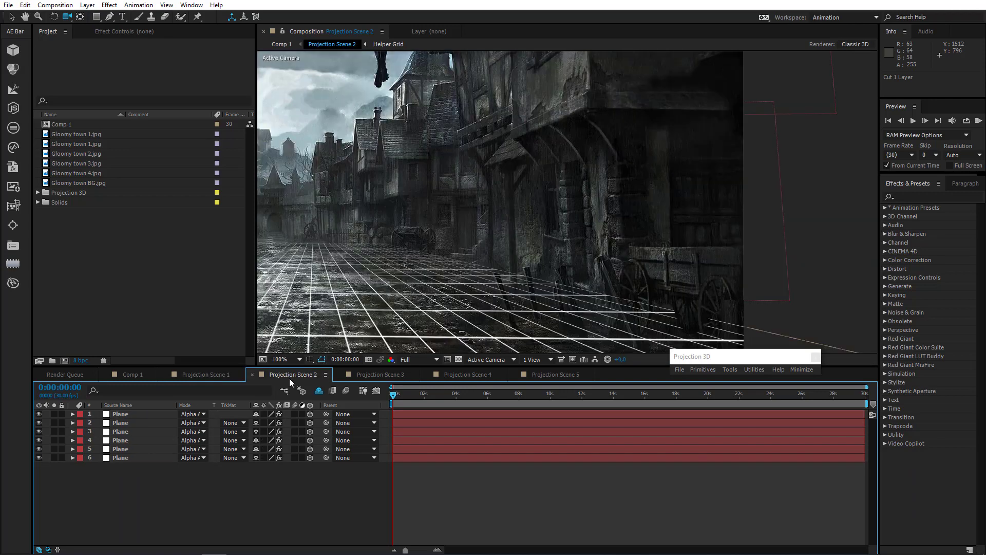
pyautogui.hotkey('ctrl', 'v')
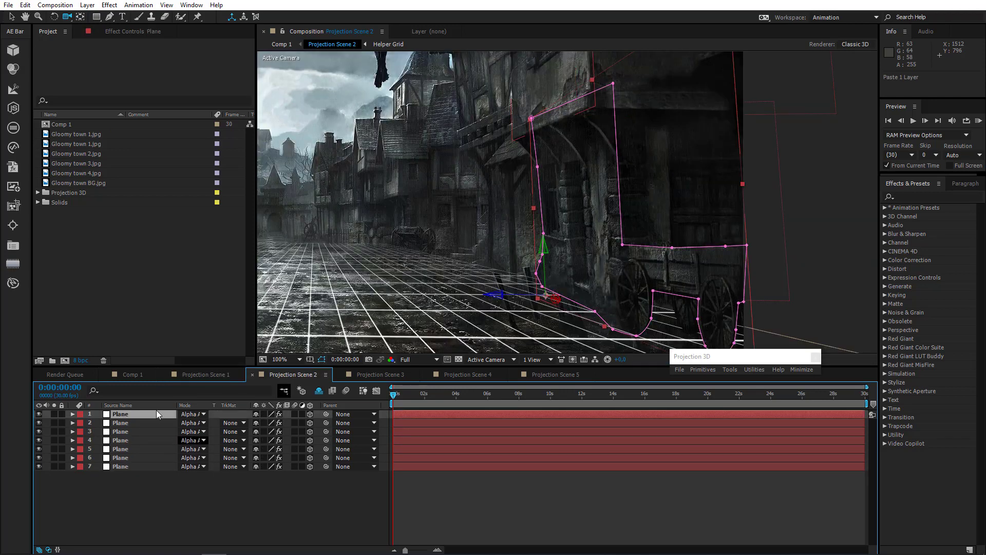
# RAM preview Comp 1 to check the right-hand house and cart during the camera move
pyautogui.click(133, 375)
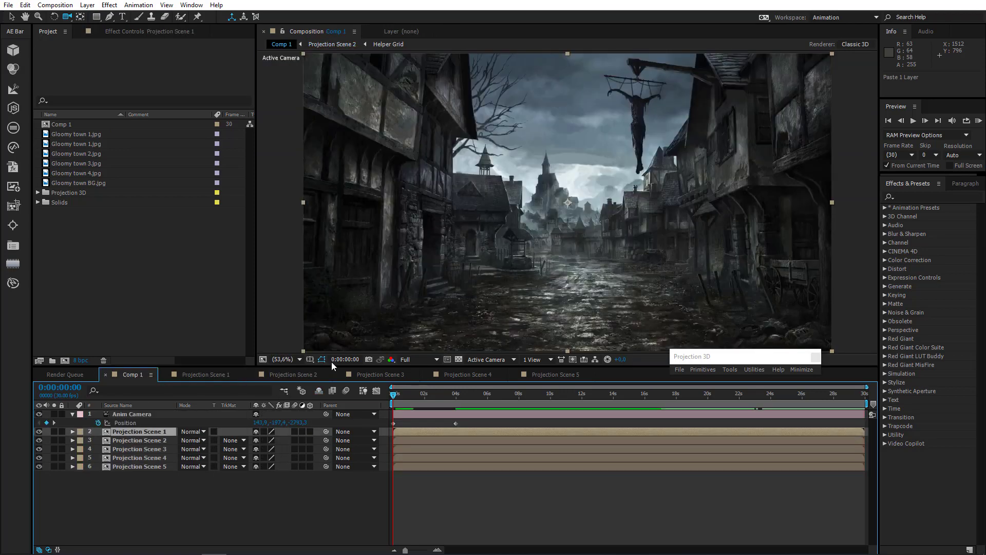
pyautogui.click(979, 122)
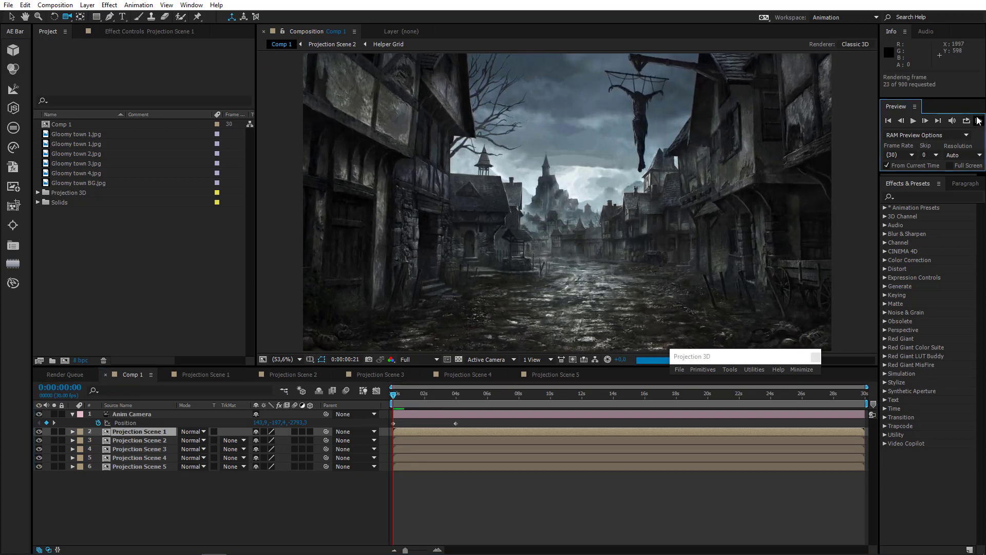
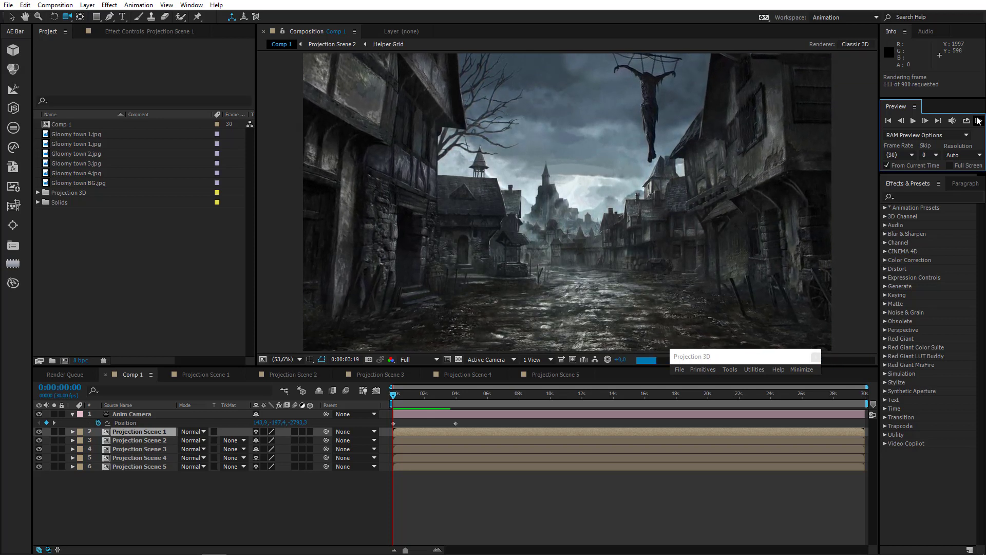
pyautogui.click(979, 120)
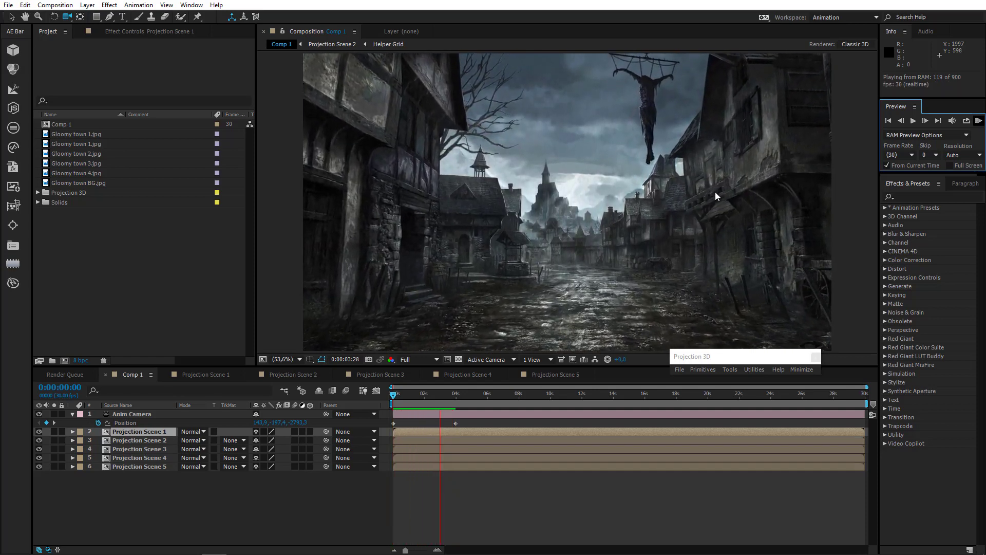
pyautogui.press('space')
# Delete the narrow plane beside the right-hand house's doorway, second in the layer stack, from Projection Scene 2
pyautogui.click(297, 375)
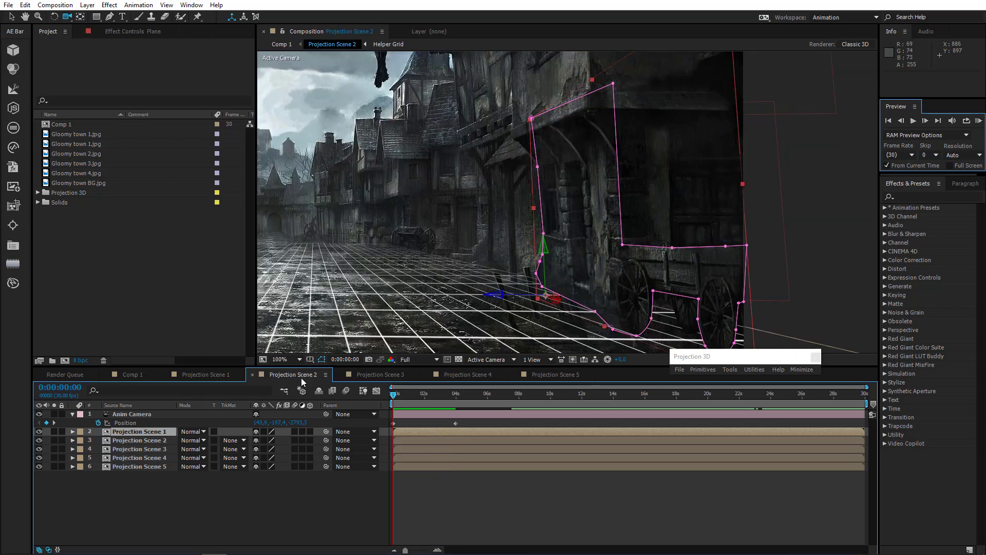
pyautogui.click(142, 423)
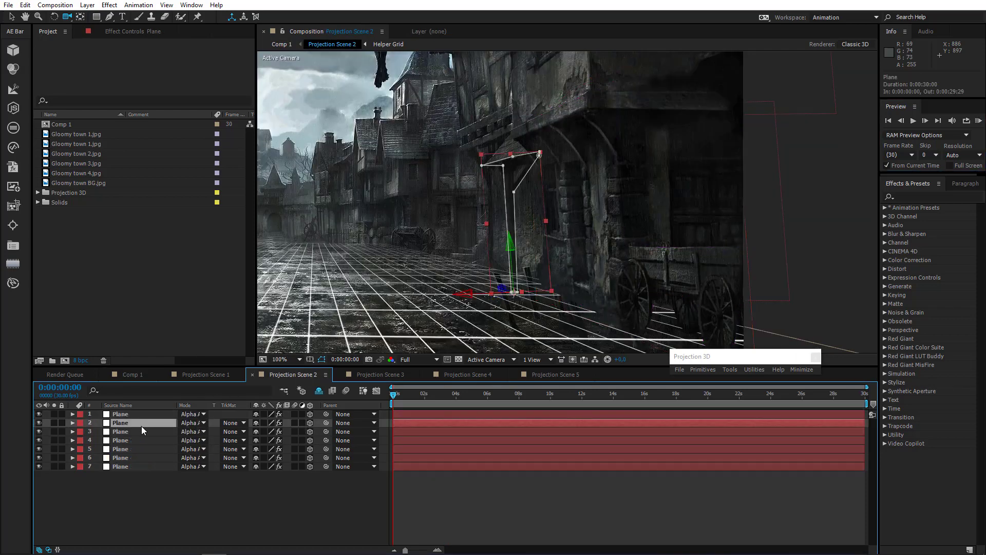
pyautogui.press('Delete')
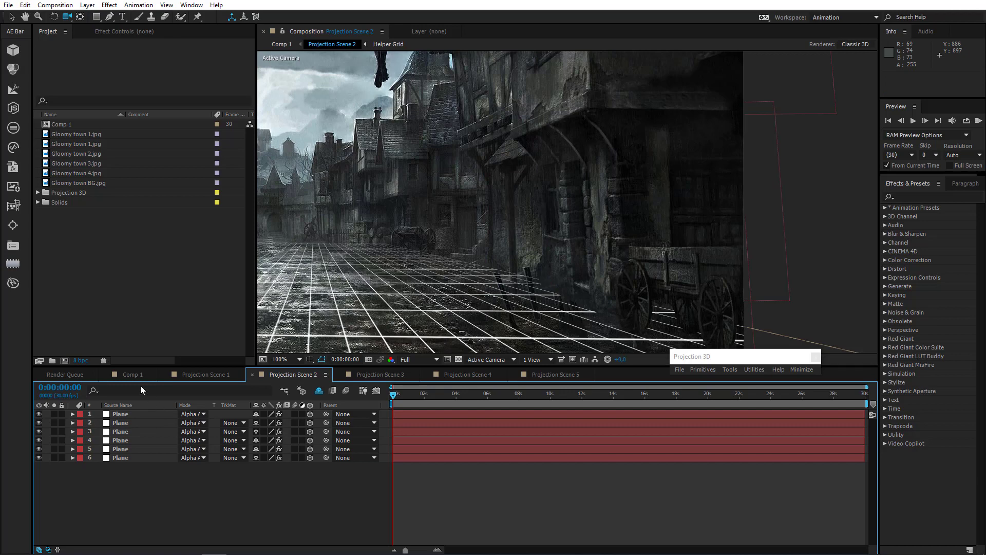
# End Comp 1's work area at 0:00:03:29 and trim the composition to it
pyautogui.click(131, 374)
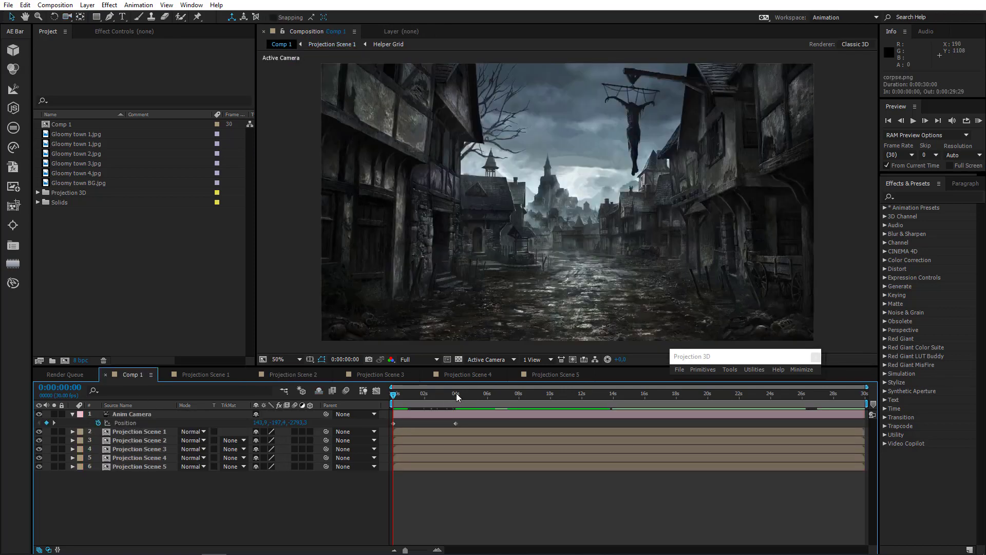
pyautogui.click(456, 393)
pyautogui.moveTo(456, 393); pyautogui.dragTo(456, 394)
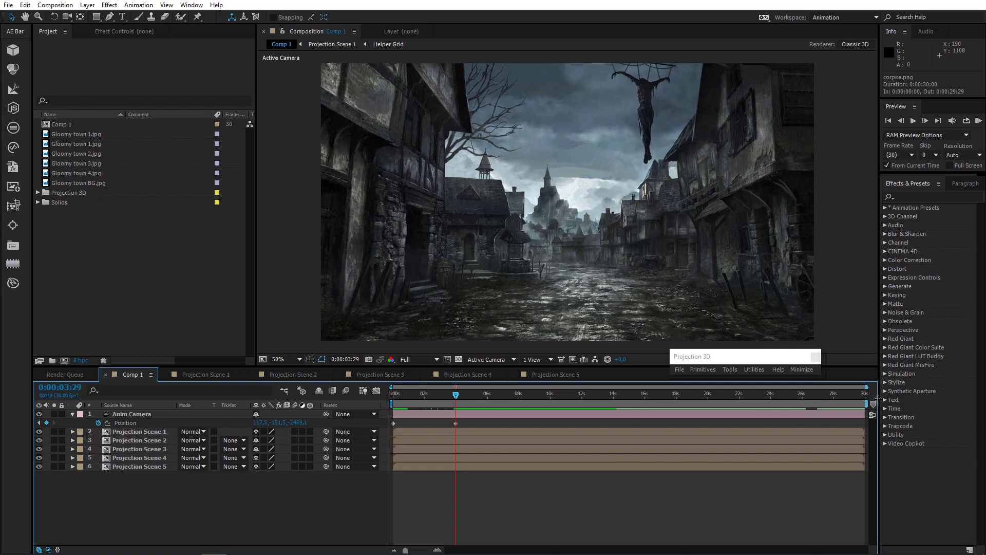
pyautogui.moveTo(867, 403); pyautogui.dragTo(457, 403)
pyautogui.rightClick(435, 405)
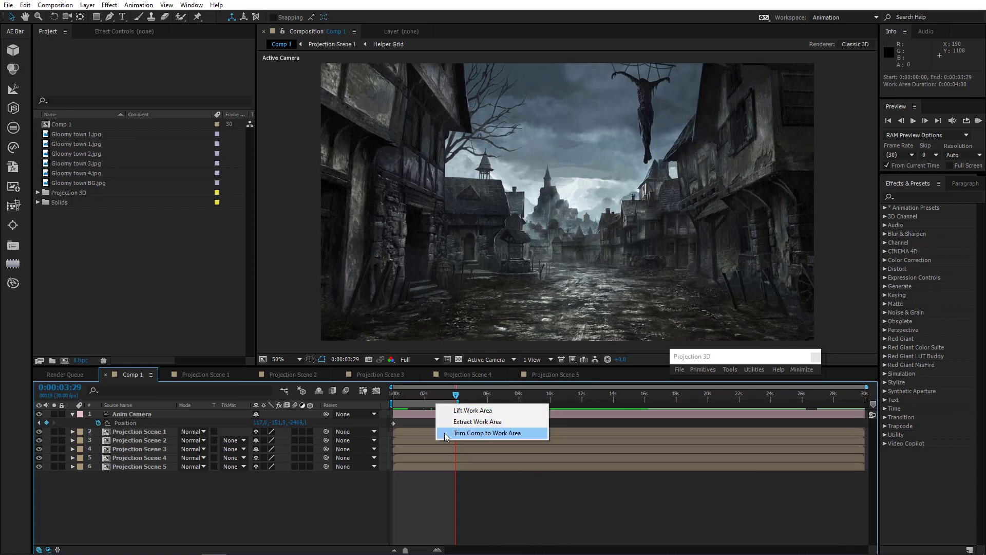
pyautogui.click(445, 433)
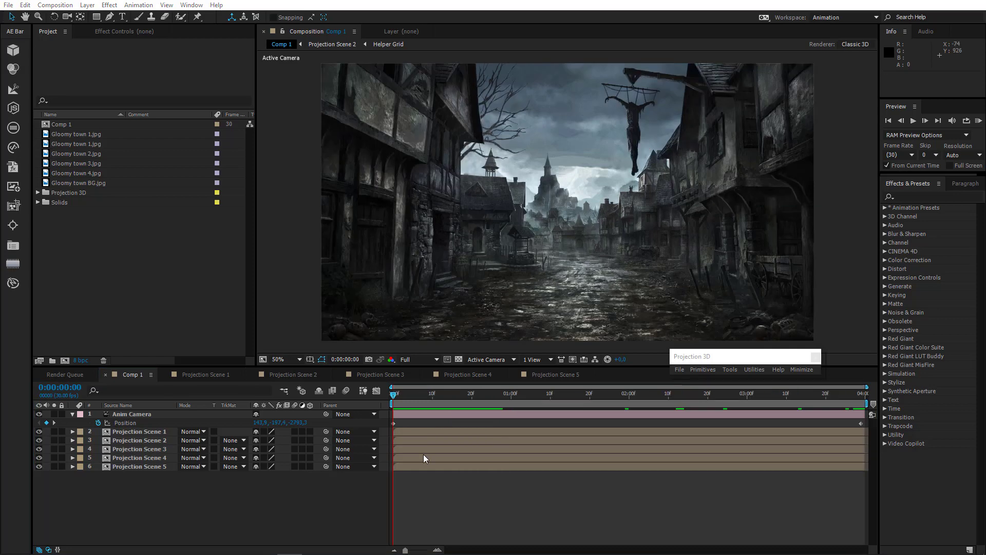
# Show the rotation properties of corpse.png in Projection Scene 1 and set an X Rotation keyframe at the first frame
pyautogui.click(212, 375)
pyautogui.click(141, 417)
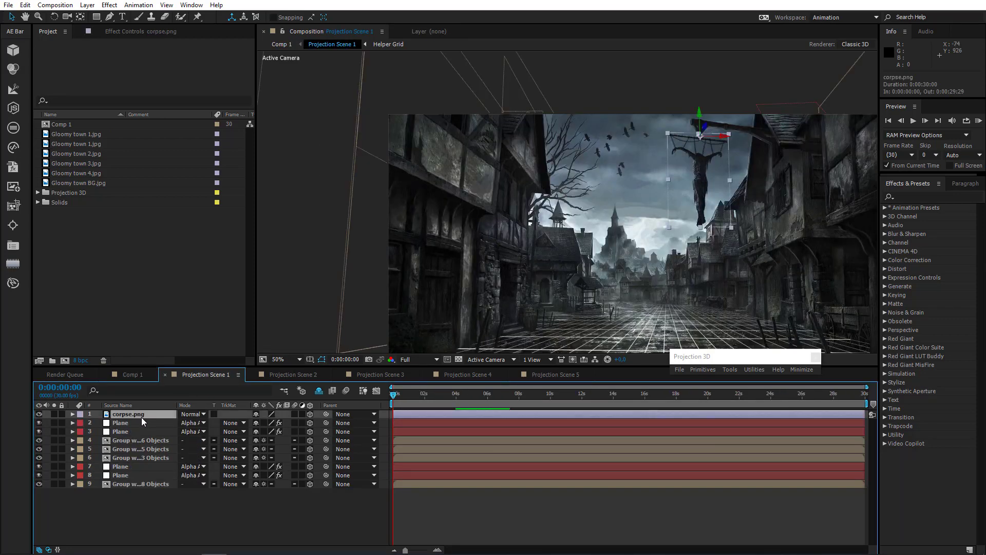
pyautogui.press('r')
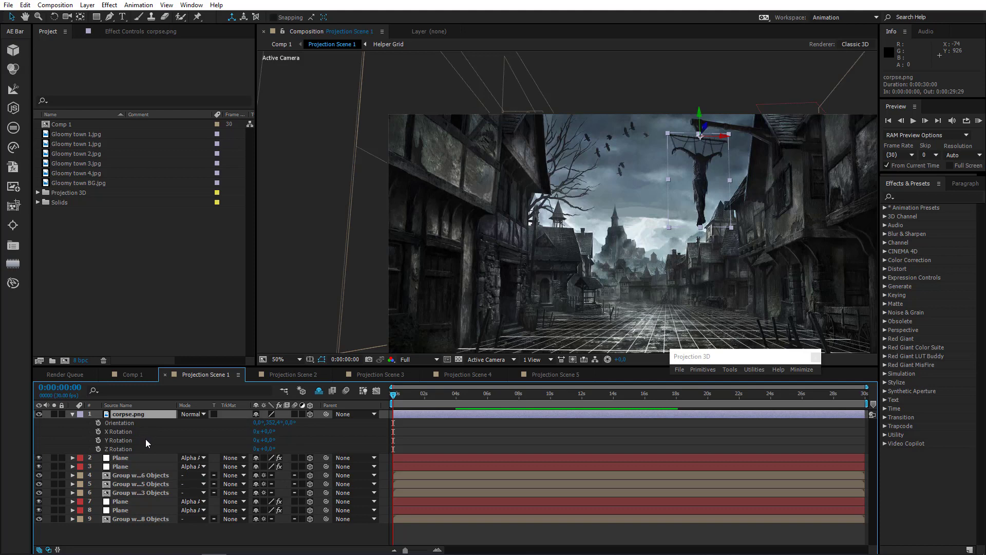
pyautogui.click(99, 432)
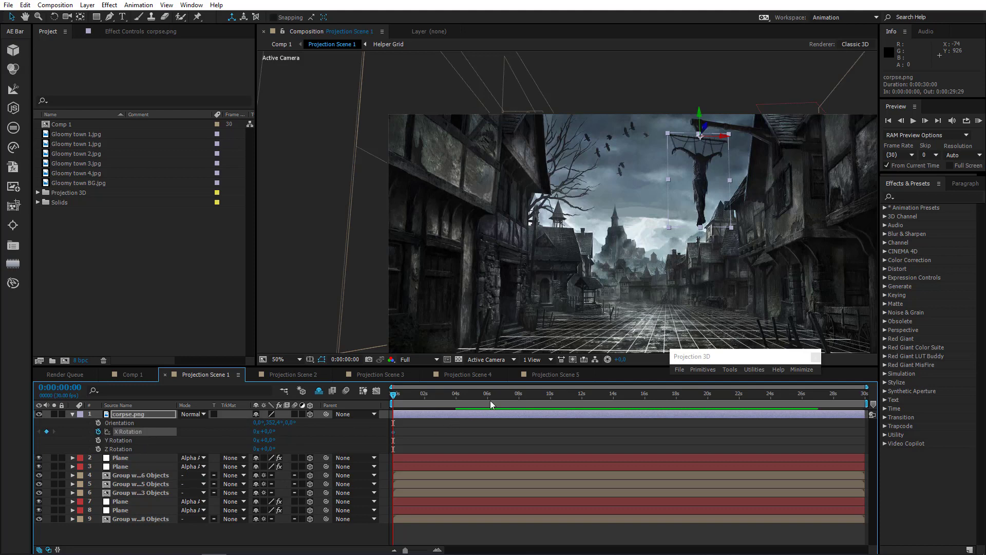
# End Projection Scene 1's work area at about 0:00:04:02 and trim the composition to it
pyautogui.click(550, 397)
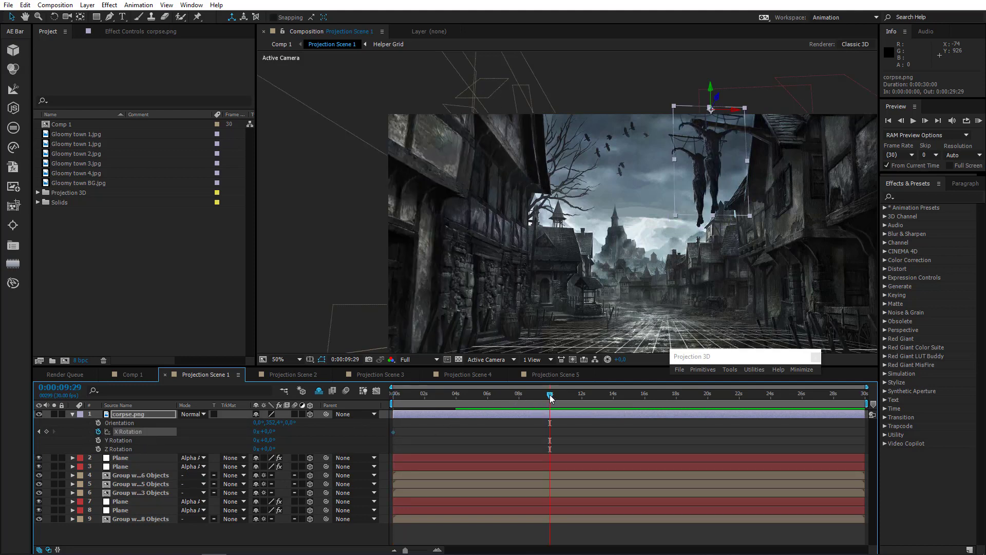
pyautogui.click(425, 397)
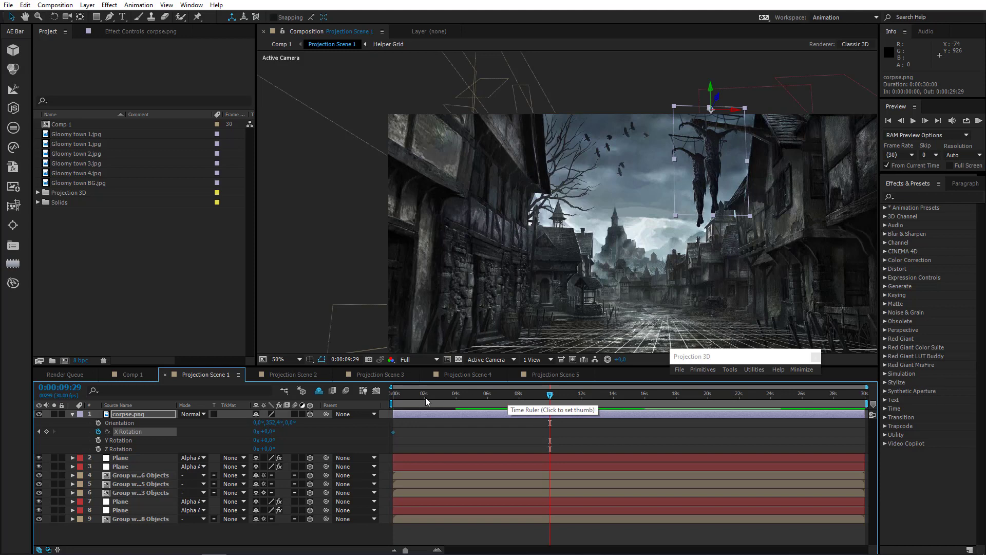
pyautogui.press('Home')
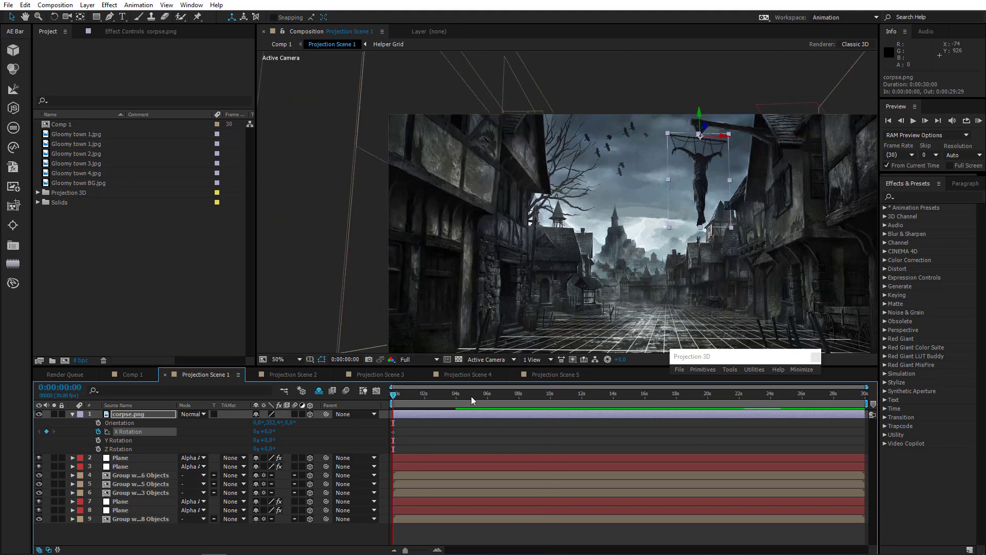
pyautogui.moveTo(866, 404); pyautogui.dragTo(461, 408)
pyautogui.click(455, 401)
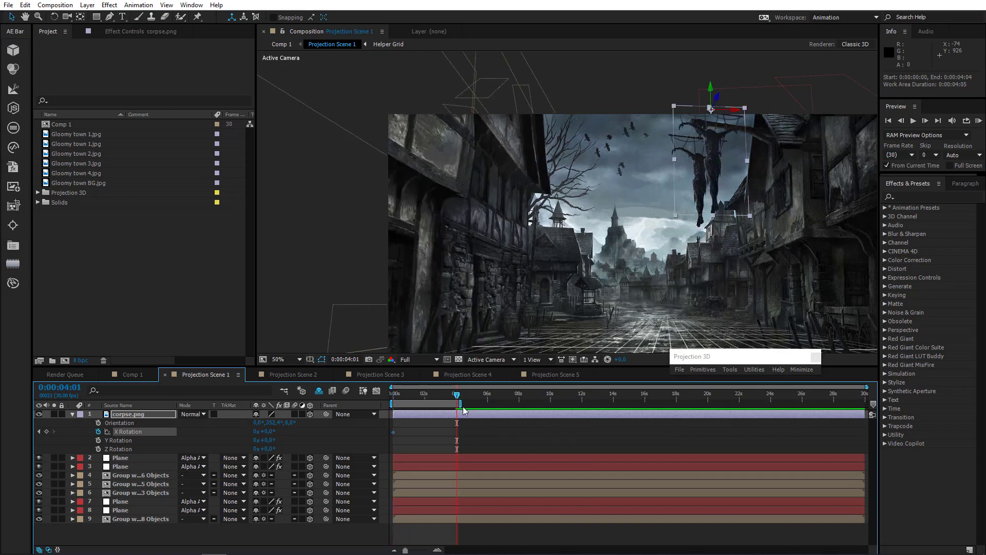
pyautogui.rightClick(434, 402)
pyautogui.click(490, 427)
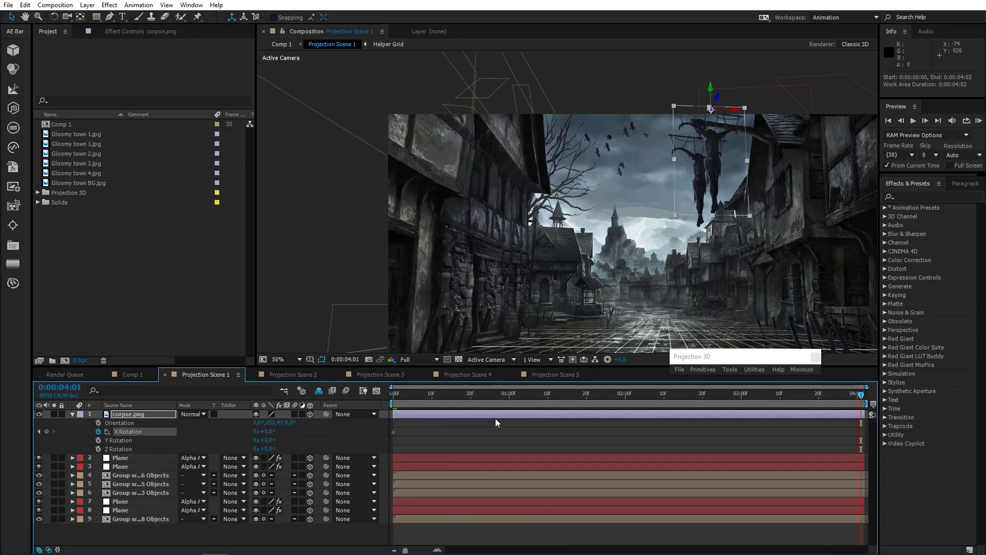
# Add X Rotation keyframes to corpse.png of -10° at 0:00:01:10 and 10° at 0:00:02:21
pyautogui.press('Home')
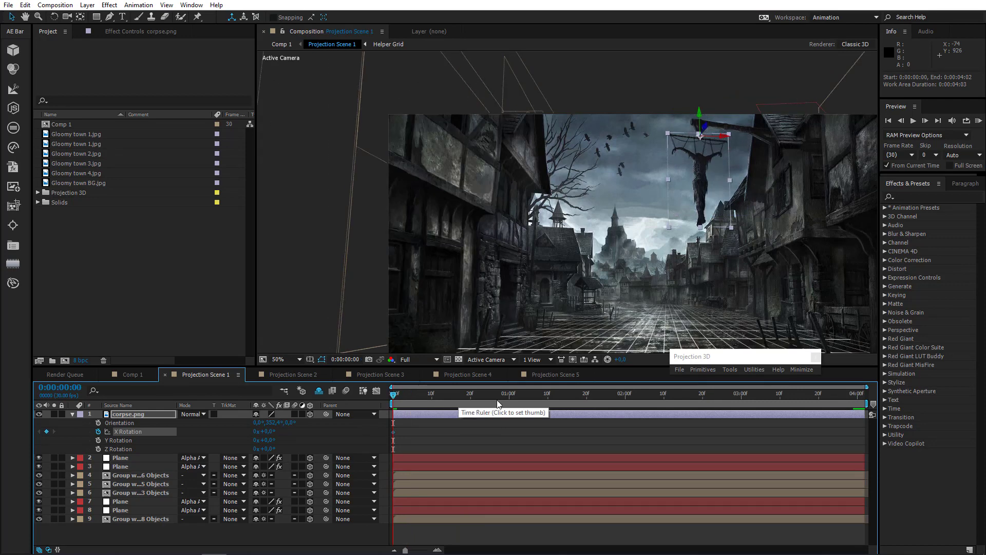
pyautogui.click(547, 400)
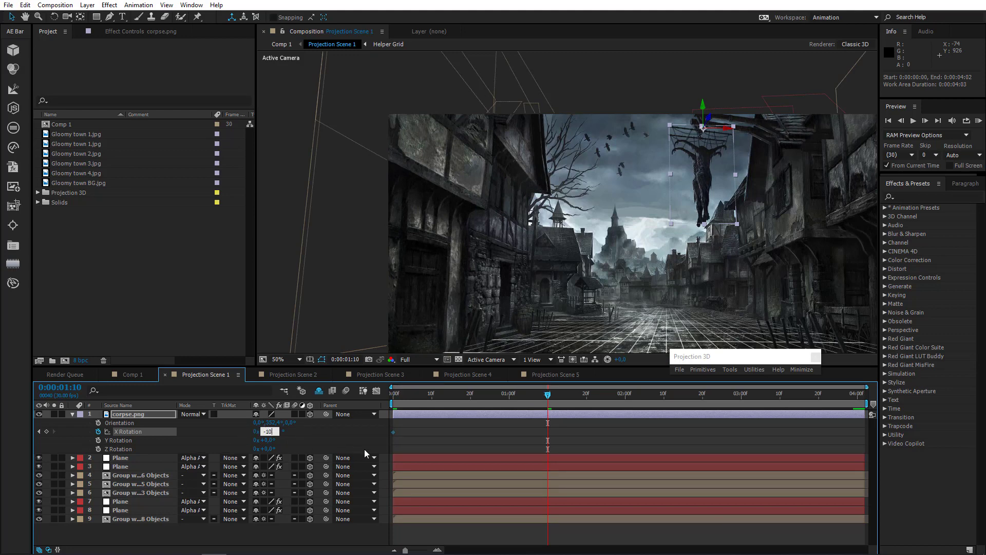
pyautogui.click(320, 434)
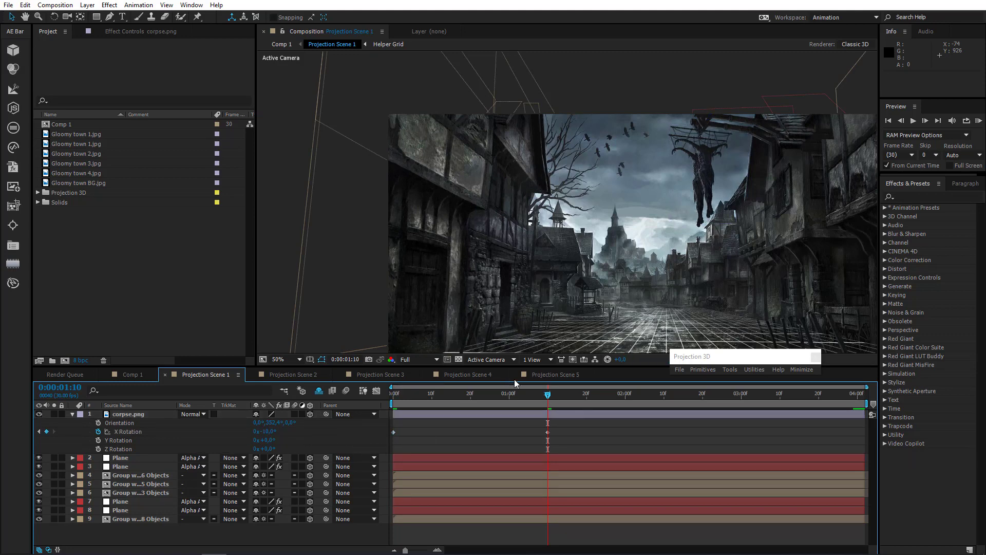
pyautogui.click(703, 398)
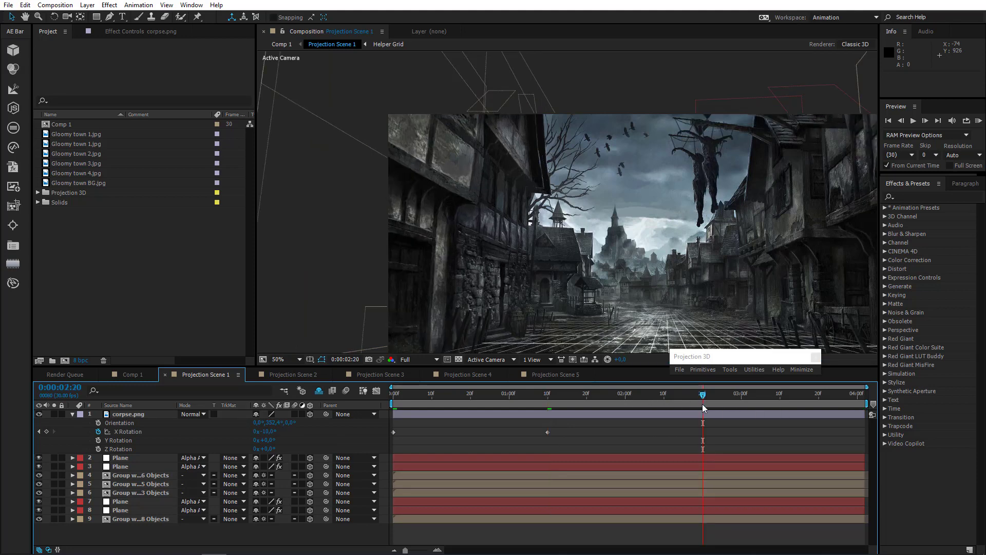
pyautogui.click(707, 400)
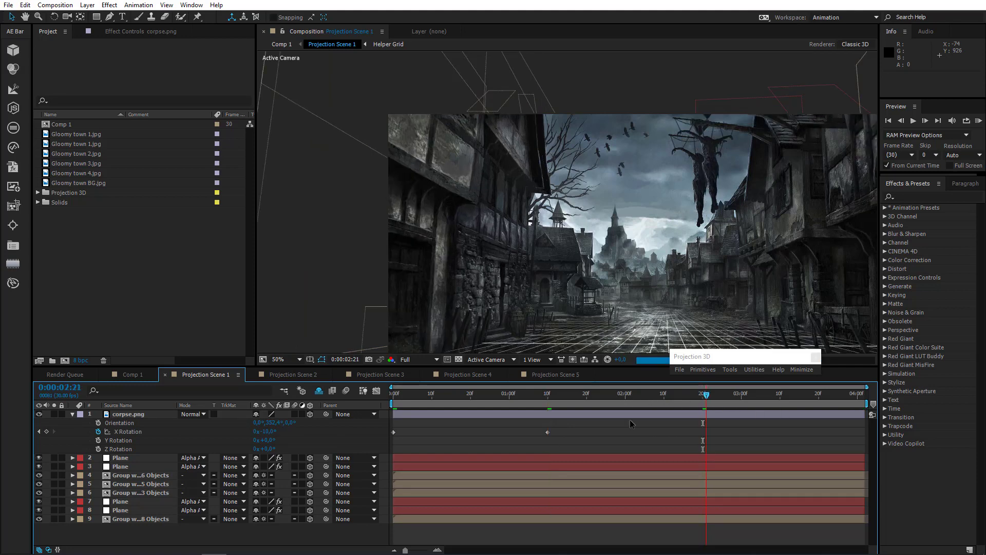
pyautogui.click(268, 433)
pyautogui.write('10')
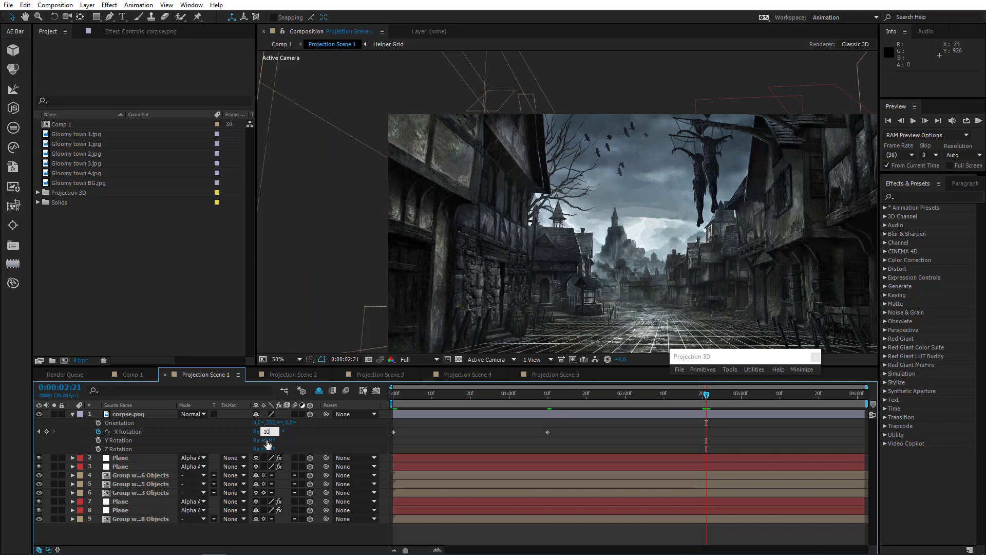
pyautogui.press('Return')
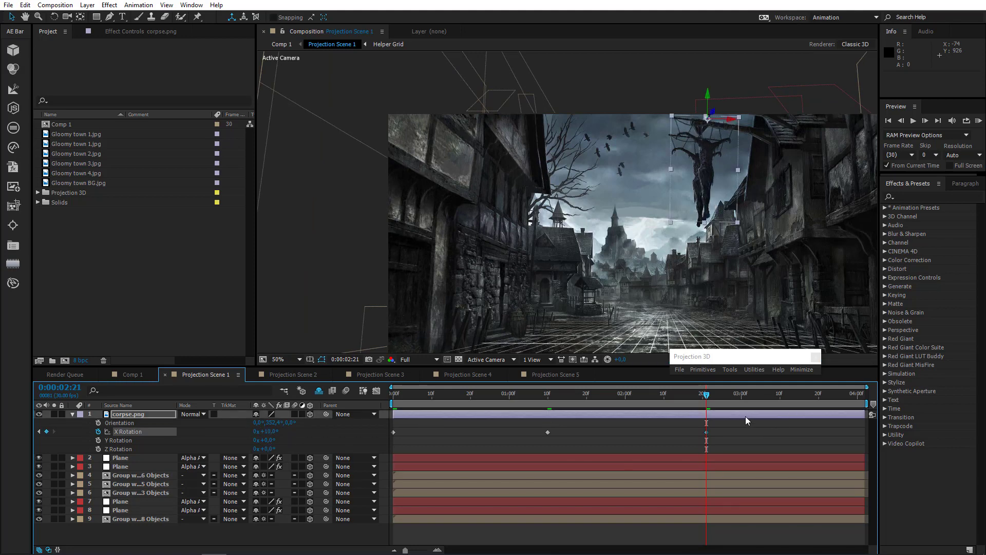
# Add an X Rotation keyframe of -7° at 0:00:04:01 for corpse.png and show only its keyframed properties
pyautogui.moveTo(706, 406); pyautogui.dragTo(893, 401)
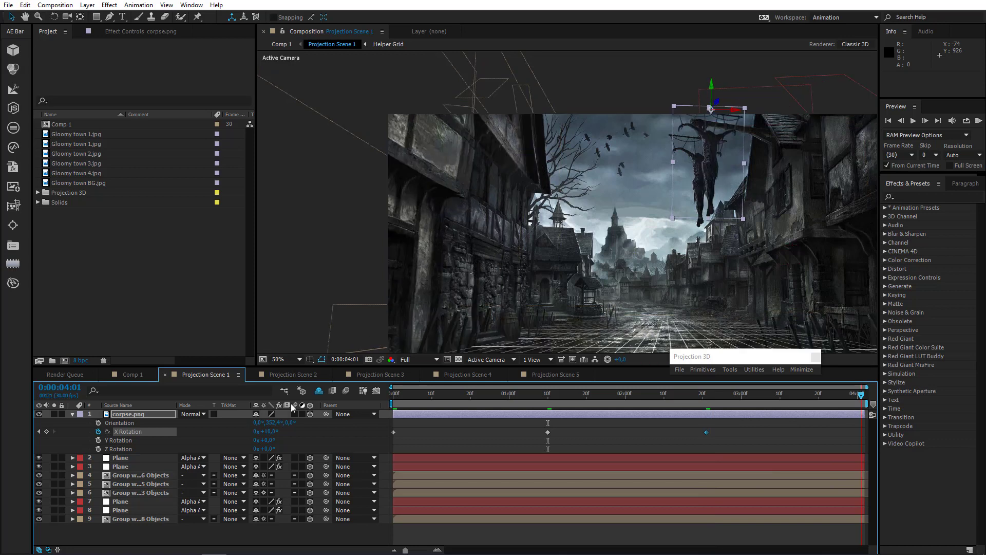
pyautogui.click(276, 432)
pyautogui.write('-7')
pyautogui.press('Return')
pyautogui.press('u')
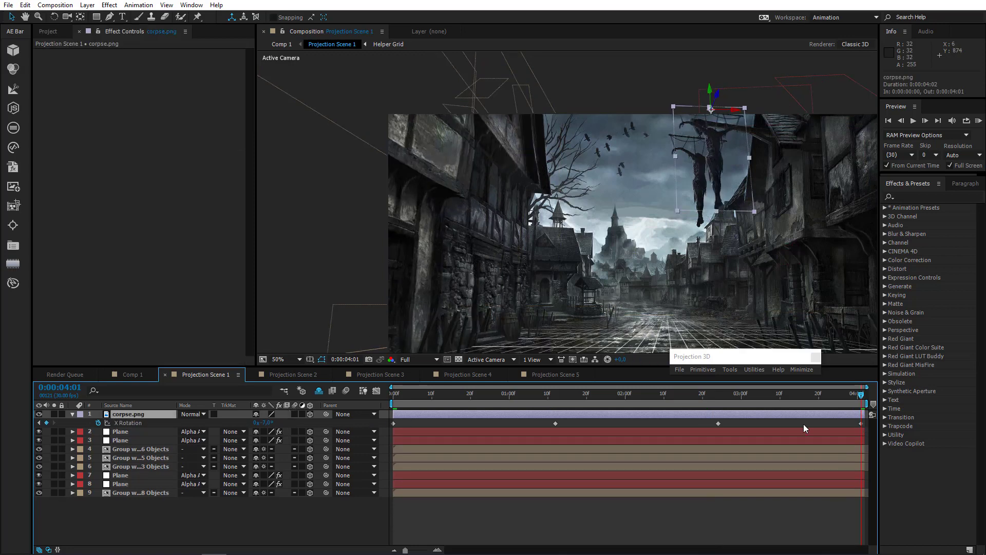
# Apply Easy Ease to the last three X Rotation keyframes of corpse.png
pyautogui.moveTo(541, 421); pyautogui.dragTo(868, 430)
pyautogui.rightClick(860, 426)
pyautogui.moveTo(904, 416)
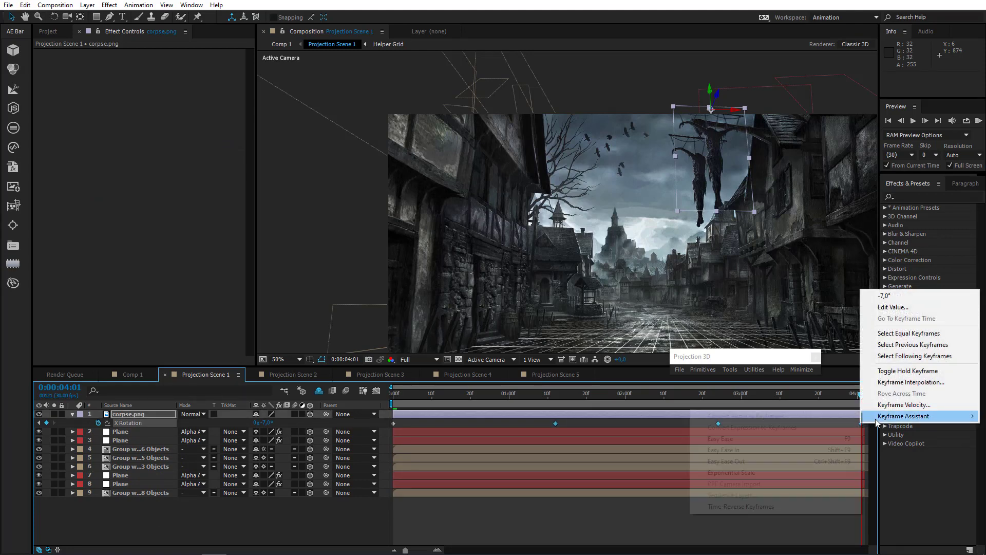
pyautogui.click(731, 440)
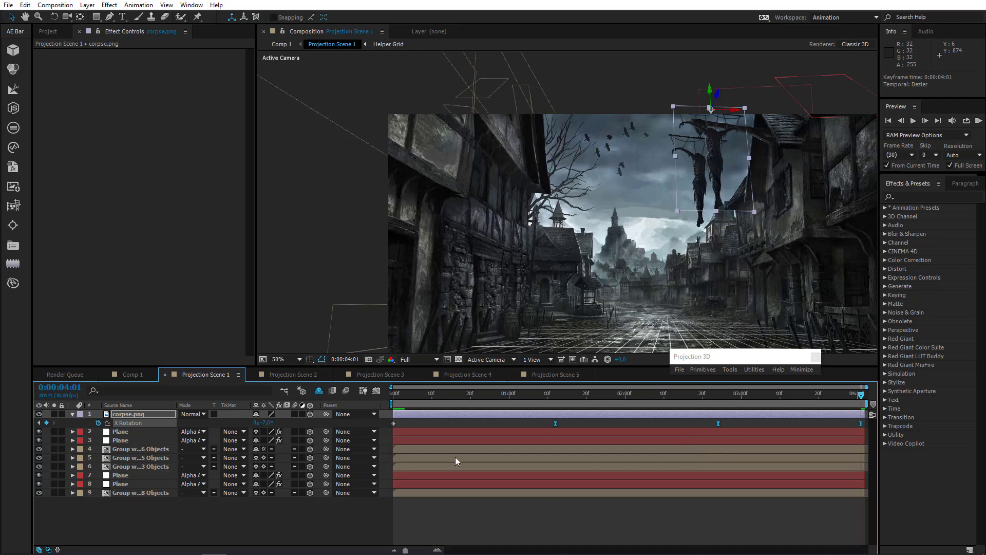
# Solo corpse.png and RAM preview its swing from the first frame
pyautogui.press('Home')
pyautogui.click(54, 414)
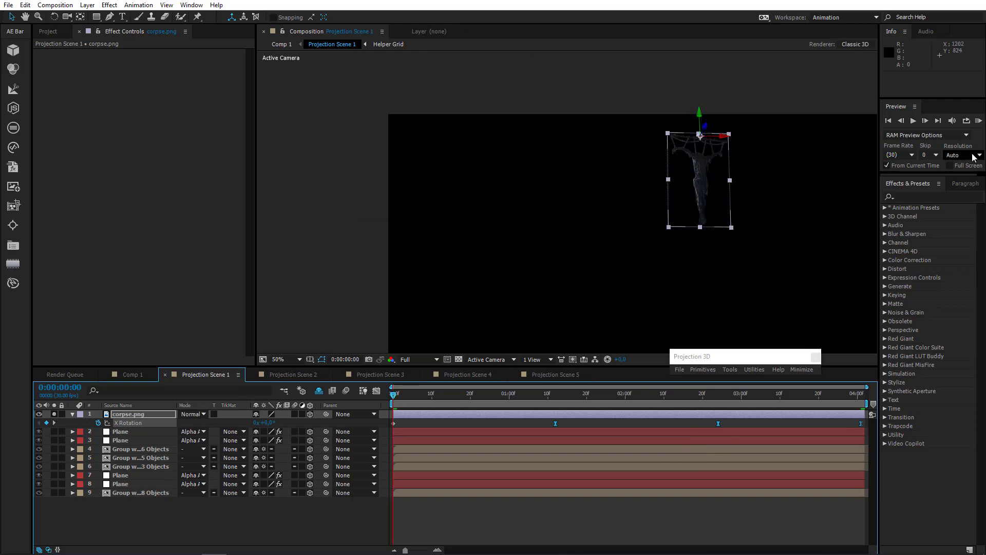
pyautogui.click(979, 121)
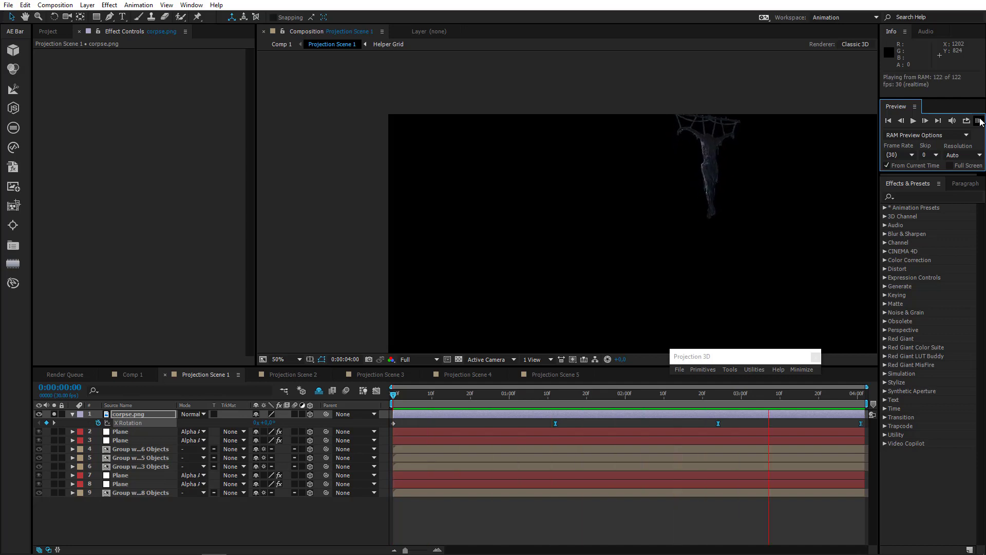
pyautogui.click(980, 120)
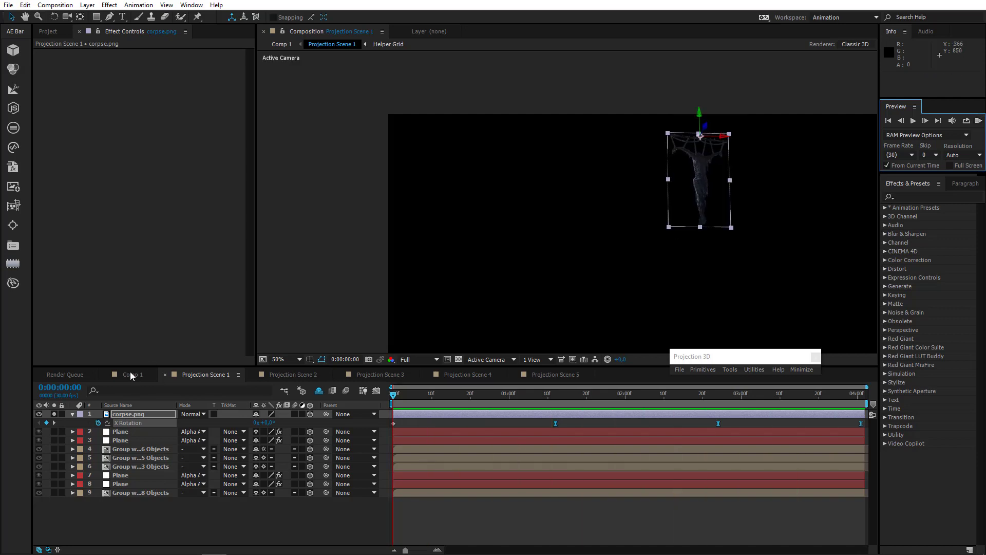
# Create a white solid layer in Comp 1 with the default solid settings
pyautogui.click(131, 376)
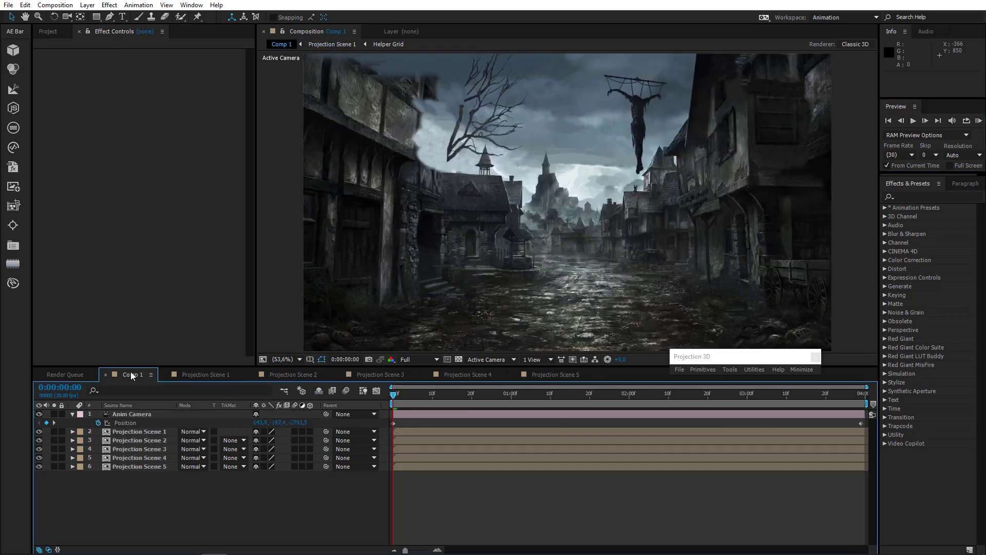
pyautogui.rightClick(135, 497)
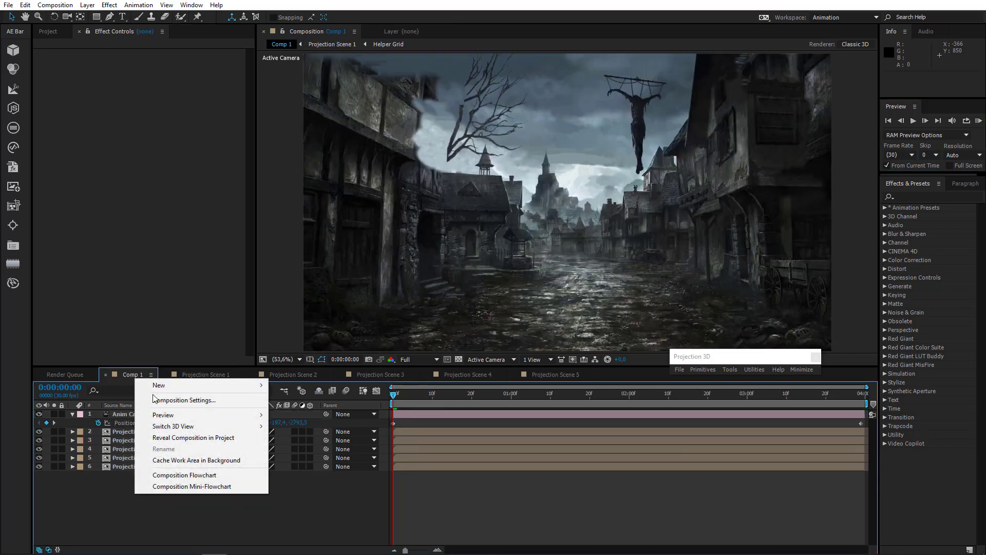
pyautogui.moveTo(228, 387)
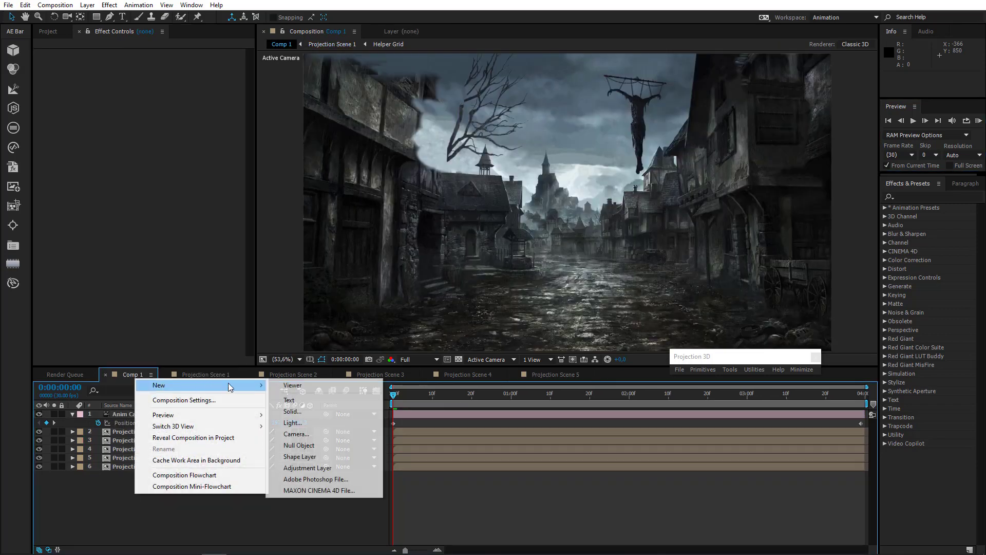
pyautogui.click(307, 412)
pyautogui.click(523, 364)
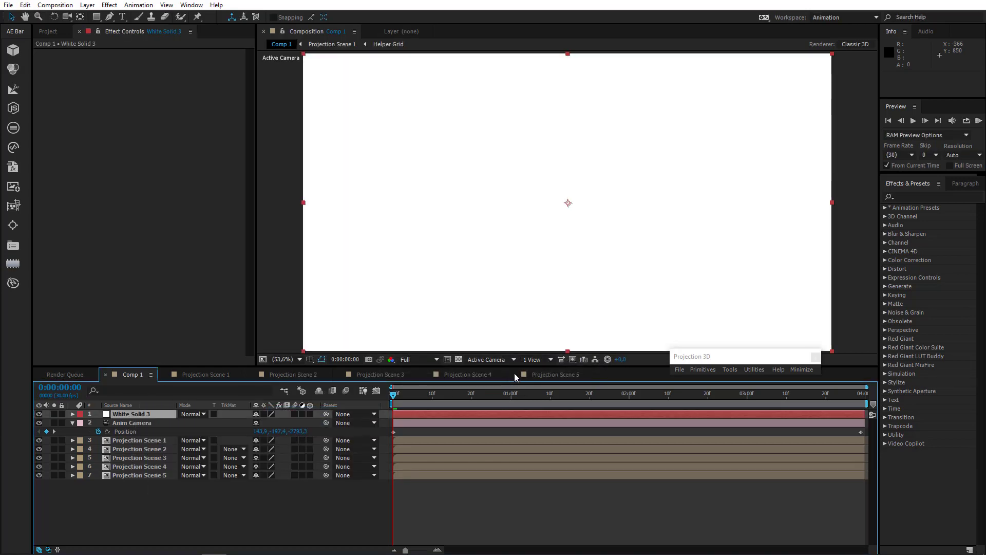
# Apply the CC Rainfall effect to the white solid and turn off Composite With Original
pyautogui.click(109, 5)
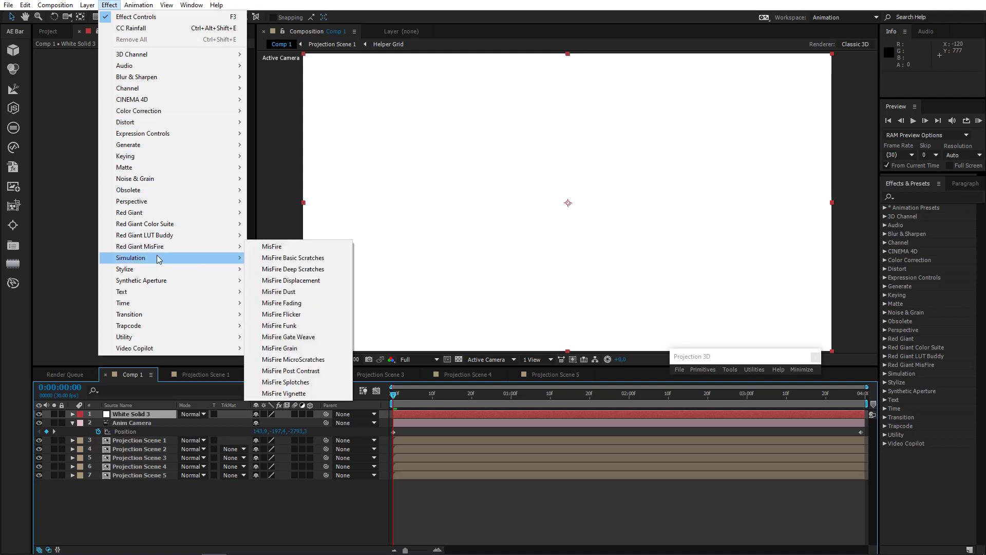
pyautogui.moveTo(165, 257)
pyautogui.click(277, 370)
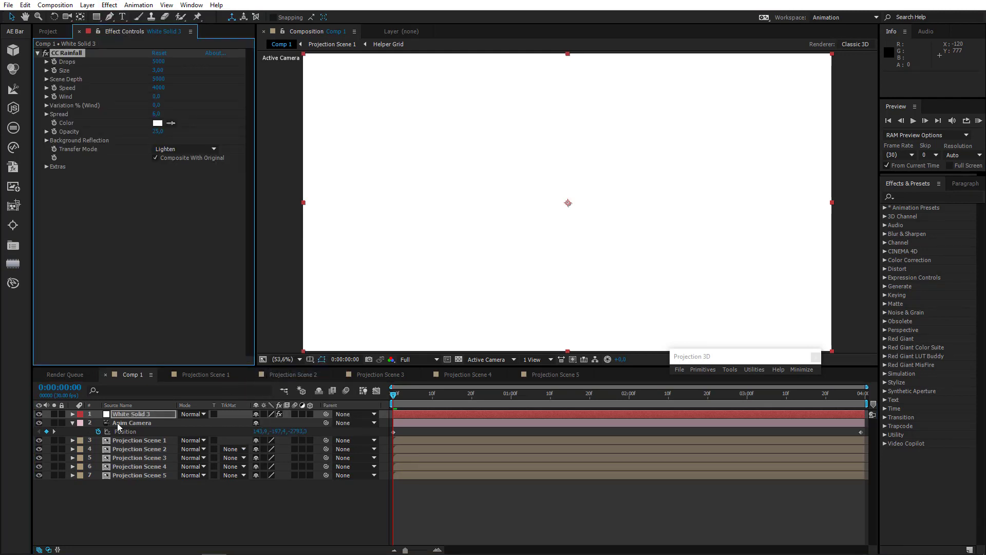
pyautogui.click(194, 158)
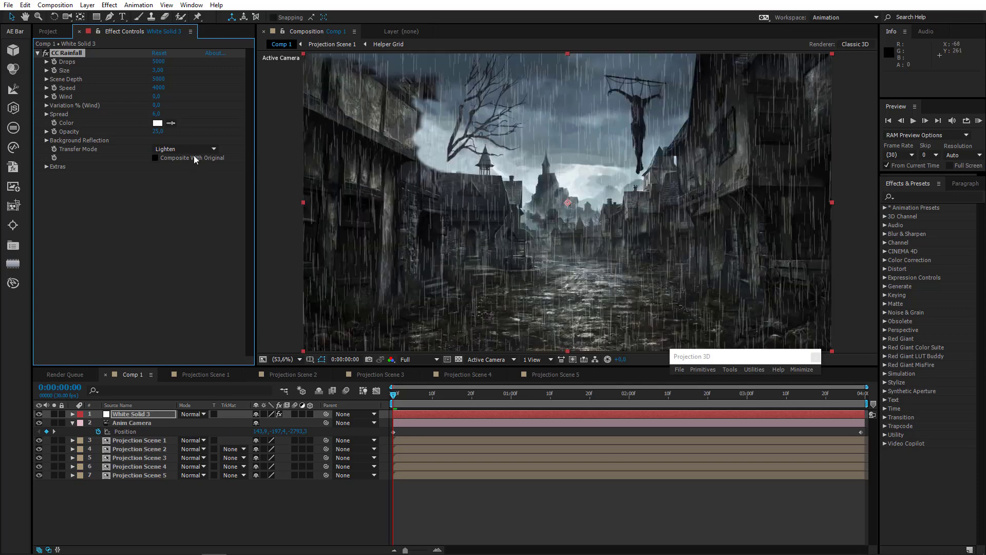
# Set the CC Rainfall Drops to 10000 and Scene Depth to 15000
pyautogui.click(158, 63)
pyautogui.write('10000')
pyautogui.press('Return')
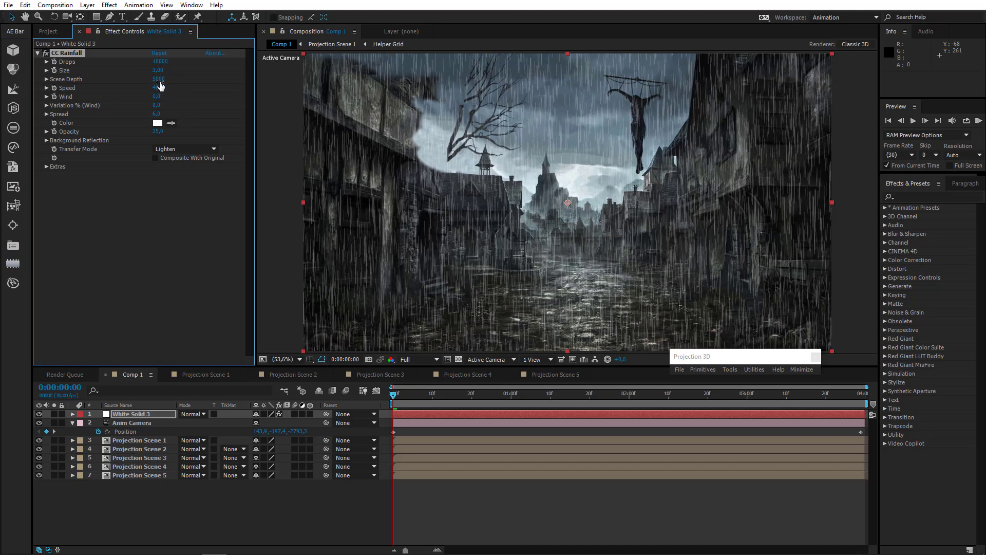
pyautogui.click(159, 79)
pyautogui.press('Return')
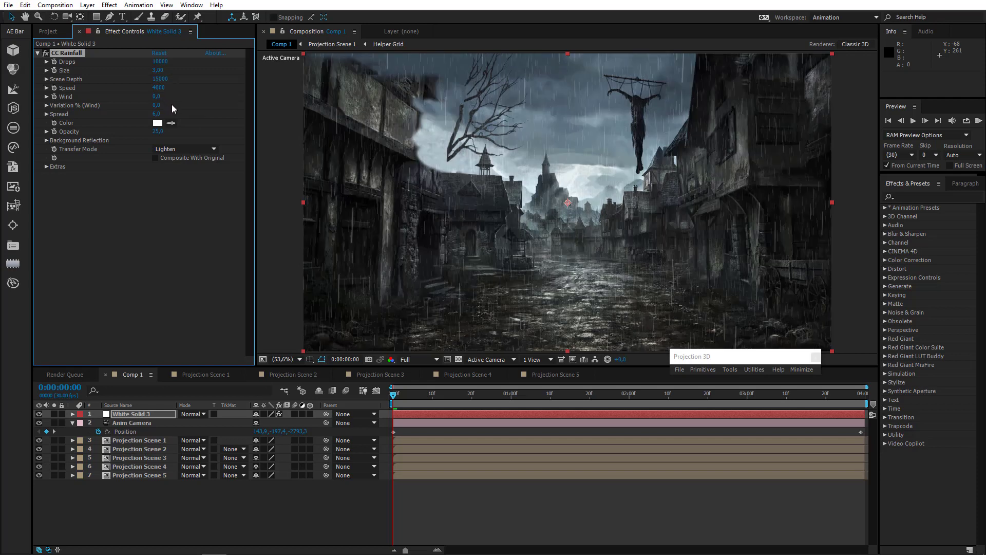
# Solo the white solid and preview the rain on its own
pyautogui.click(54, 414)
pyautogui.press('space')
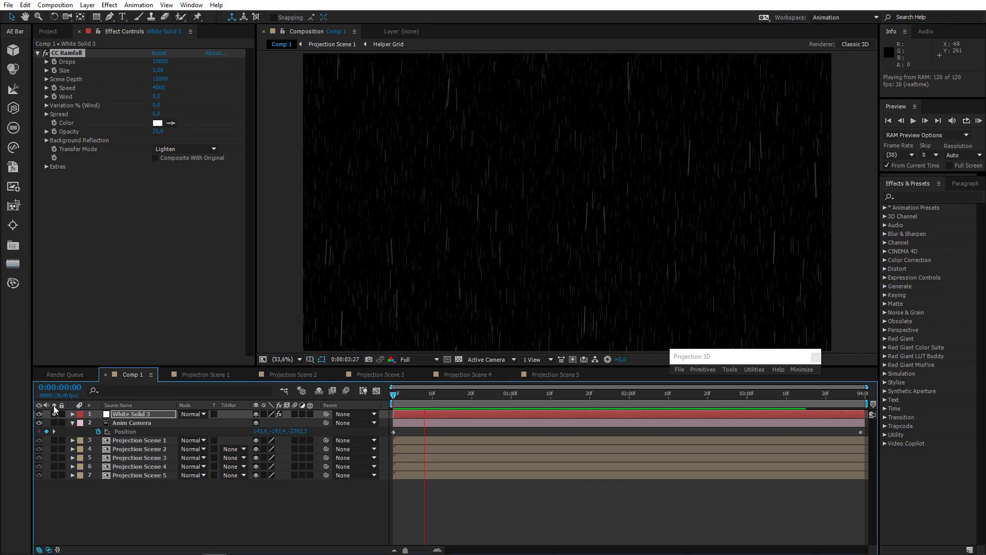
pyautogui.press('space')
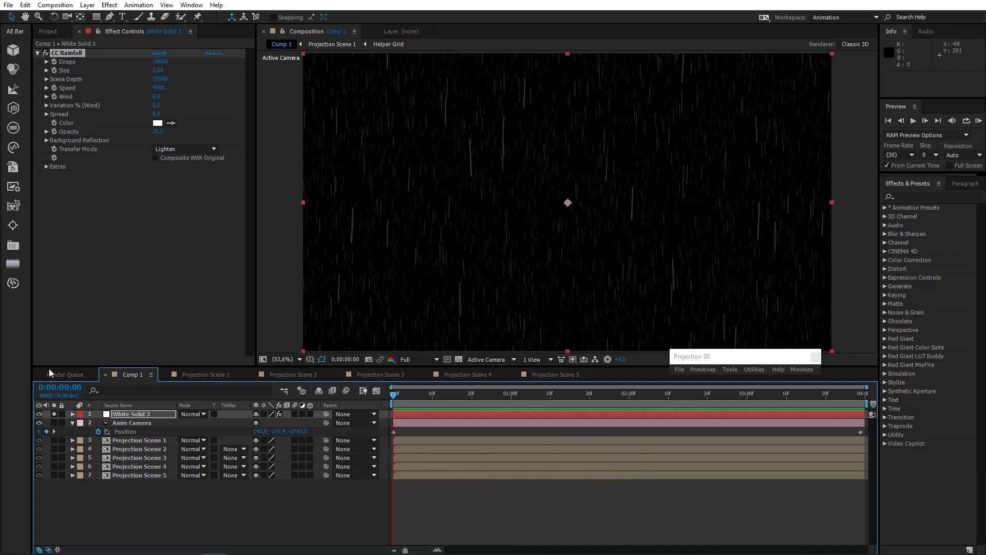
# Set the CC Rainfall Speed to 3000 and preview the rain
pyautogui.click(159, 88)
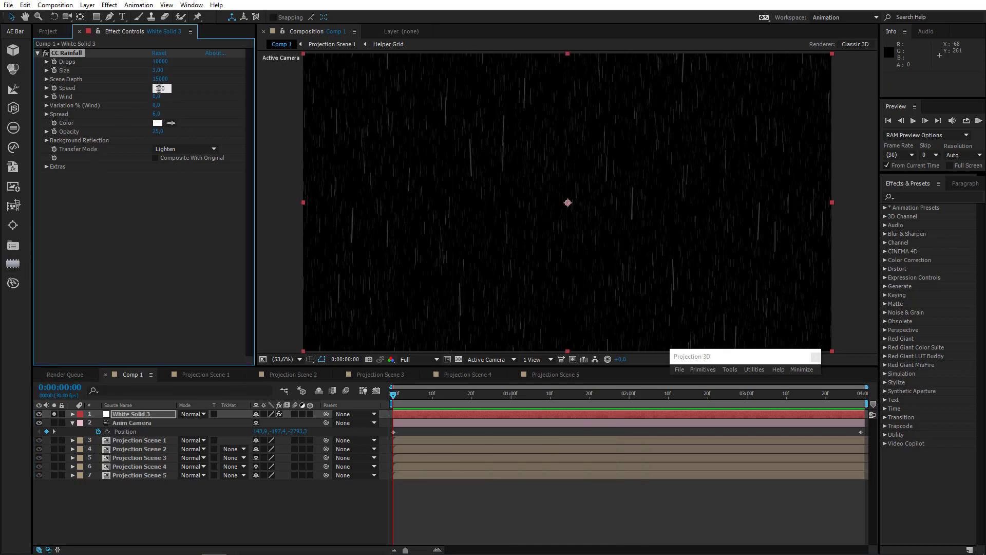
pyautogui.write('3000')
pyautogui.press('Return')
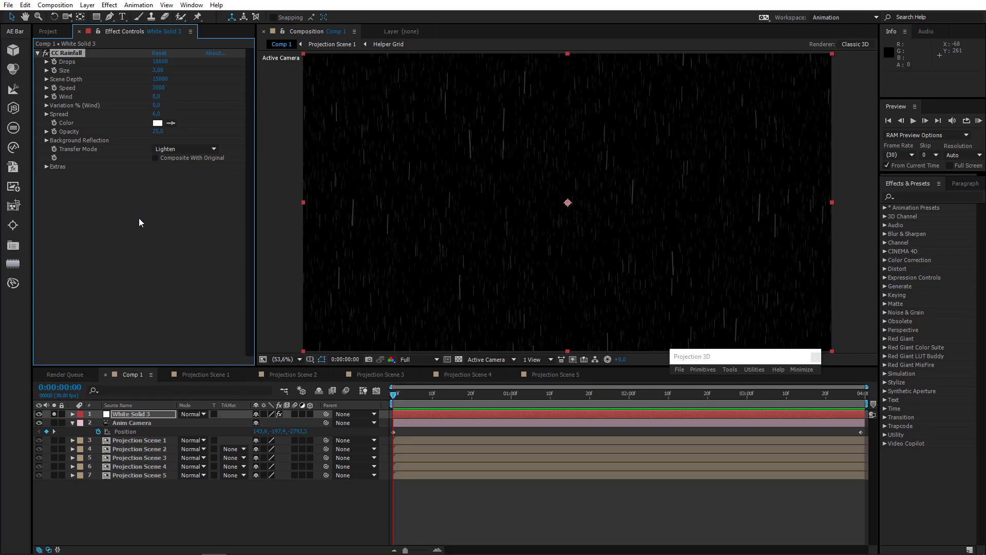
pyautogui.press('space')
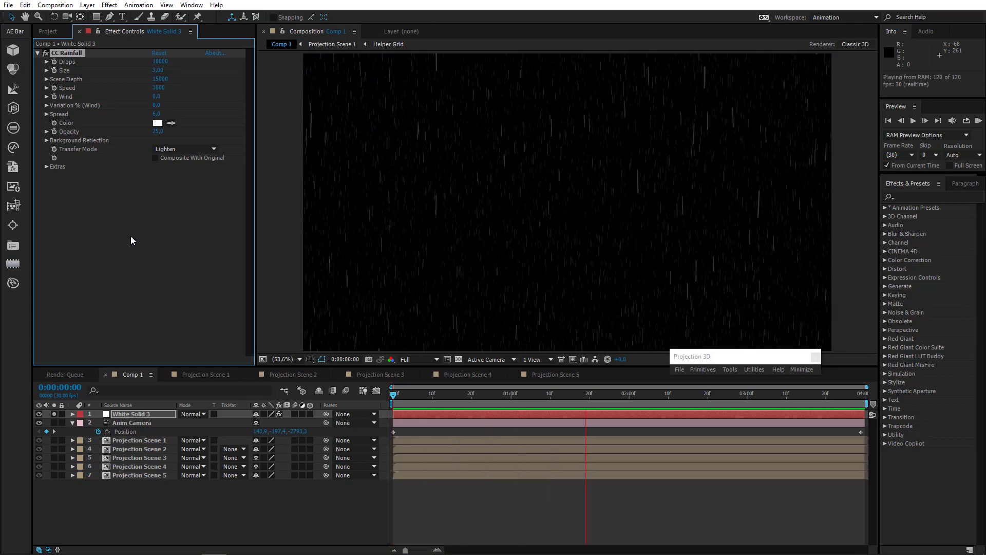
pyautogui.press('space')
# Set the CC Rainfall Wind to 40 and preview the slanted rain
pyautogui.click(158, 97)
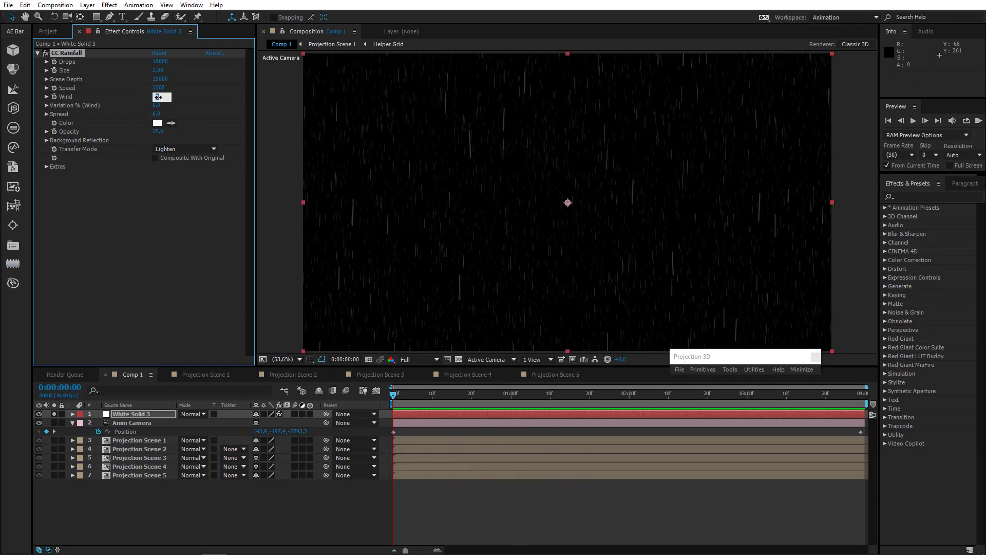
pyautogui.write('40')
pyautogui.press('Return')
pyautogui.press('space')
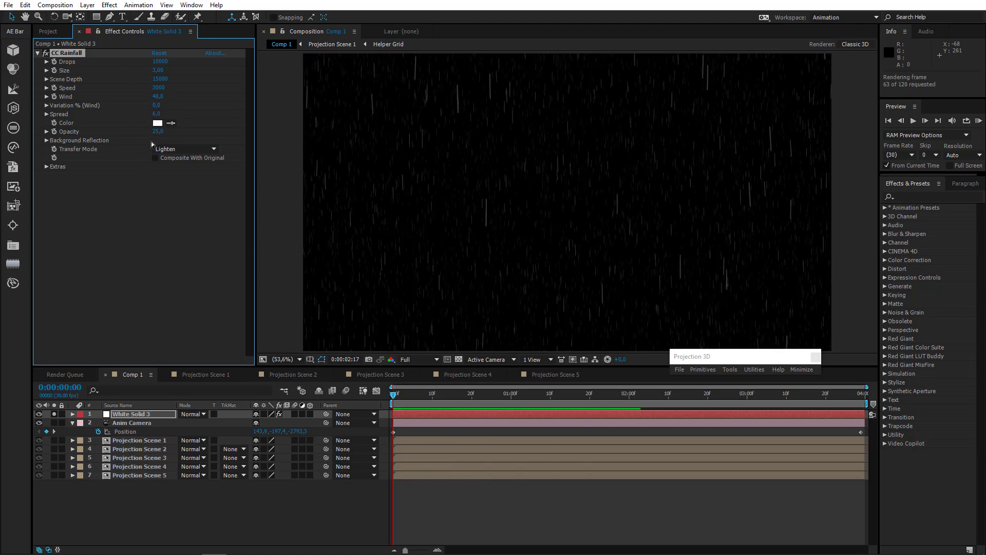
# Set the CC Rainfall Wind to 100 and preview the rain
pyautogui.press('space')
pyautogui.click(158, 97)
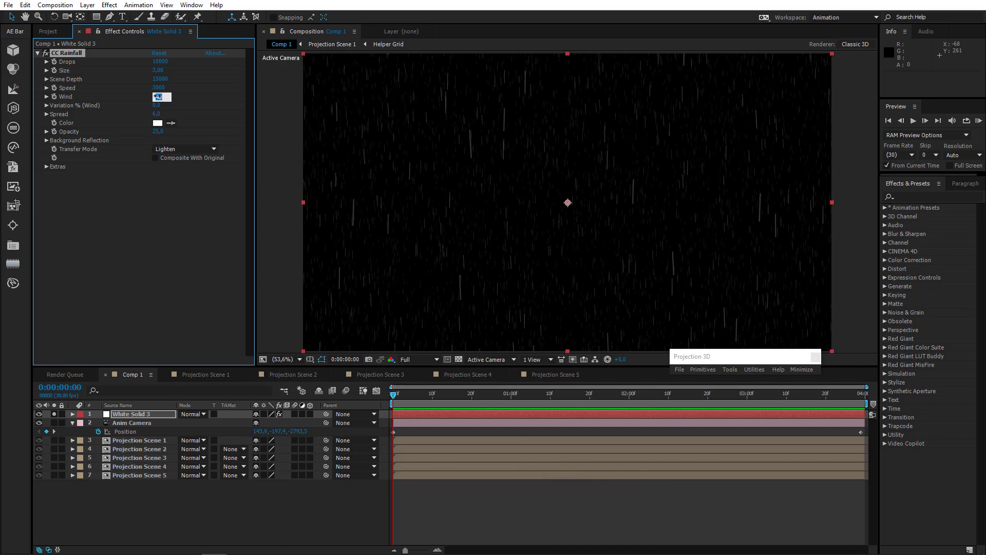
pyautogui.press('Return')
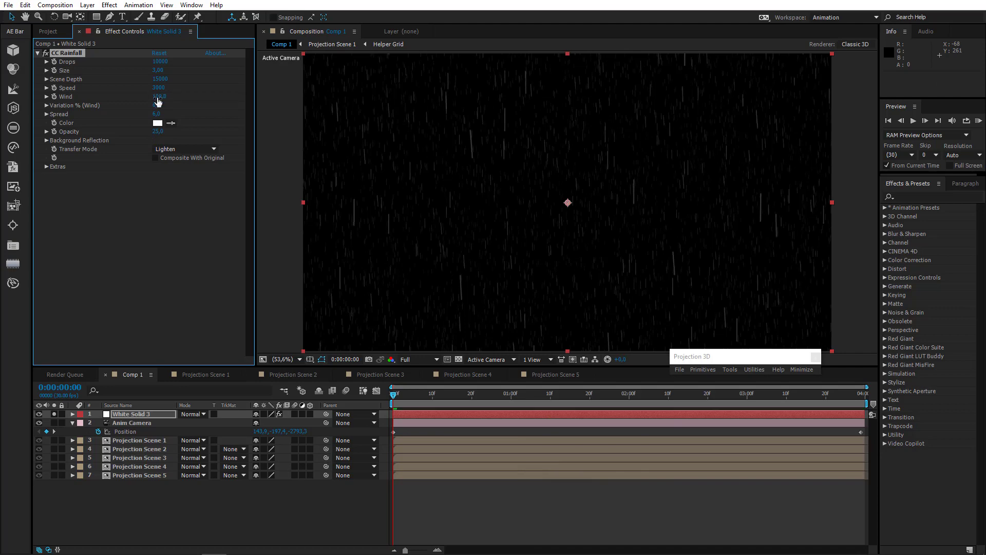
pyautogui.press('space')
pyautogui.press('space')
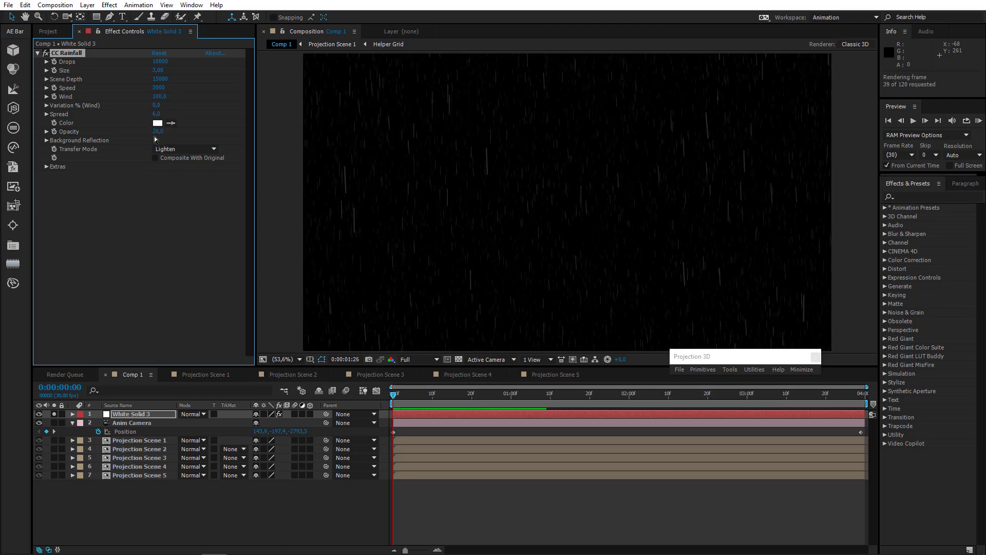
# Set the CC Rainfall Opacity to 18 and preview the fainter rain
pyautogui.press('space')
pyautogui.press('space')
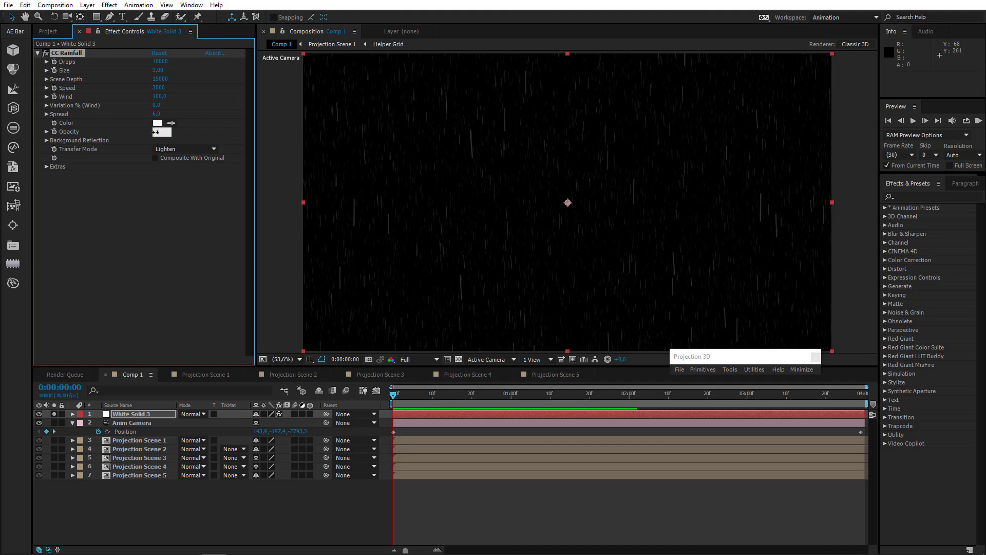
pyautogui.press('Return')
pyautogui.press('space')
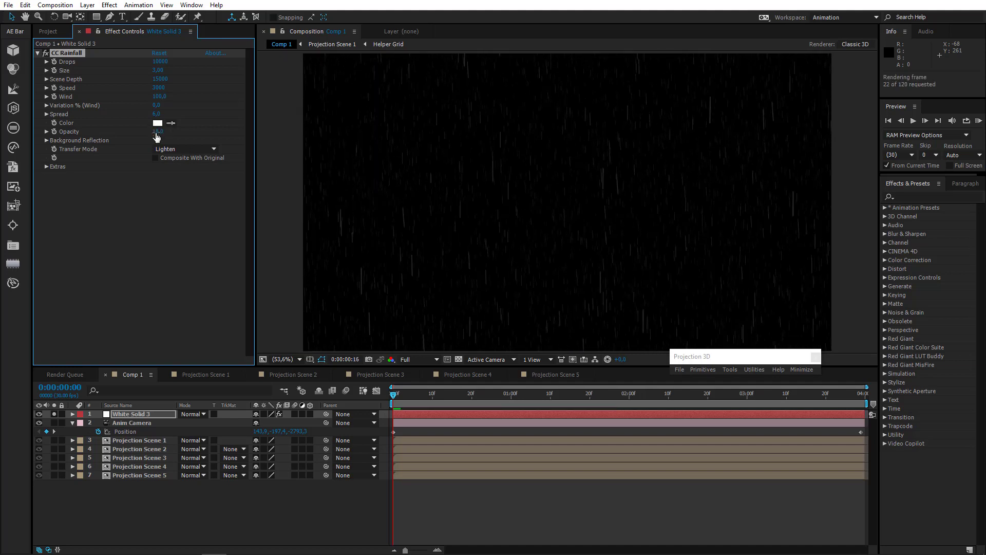
# Turn off solo on the white solid in Comp 1 and on the corpse.png layer in Projection Scene 1
pyautogui.click(55, 415)
pyautogui.click(55, 415)
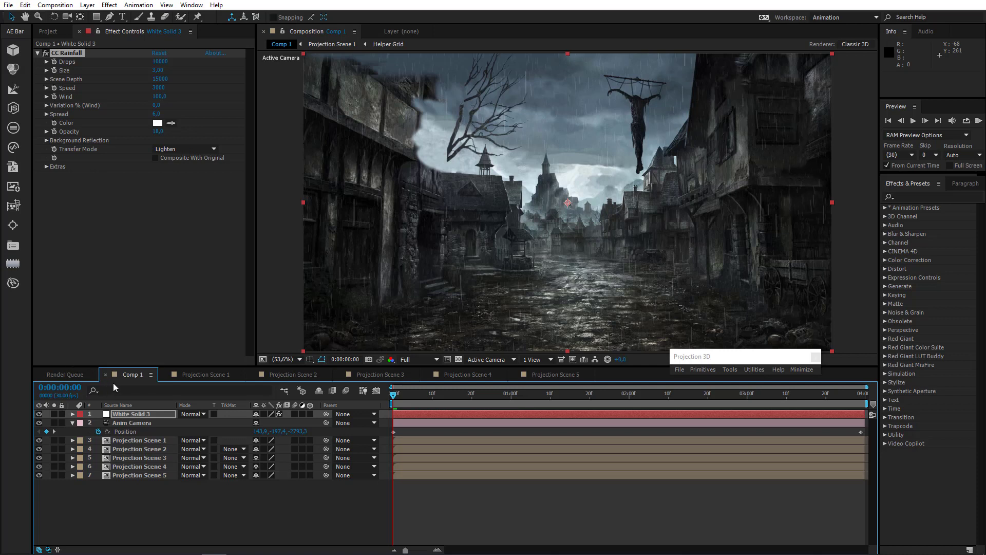
pyautogui.click(39, 415)
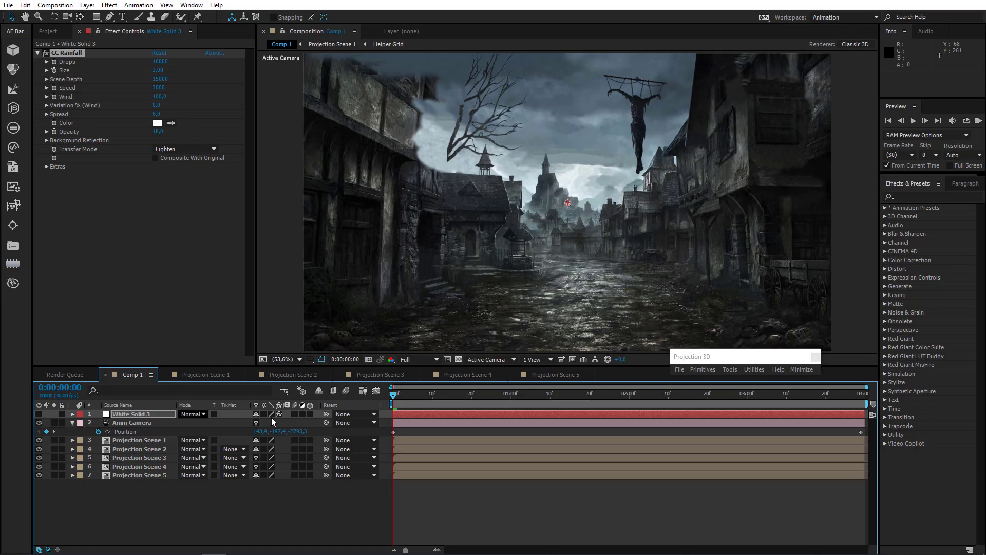
pyautogui.click(208, 375)
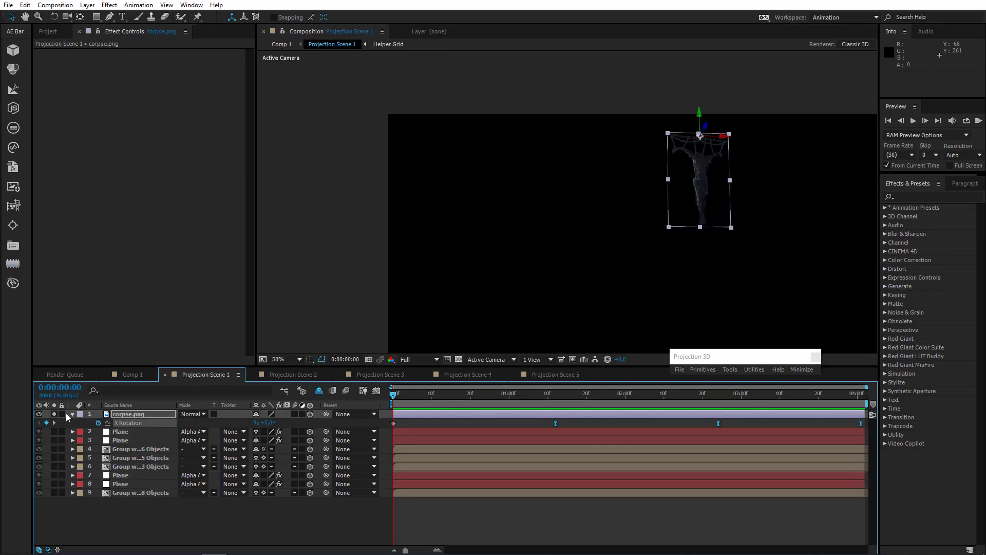
pyautogui.click(55, 415)
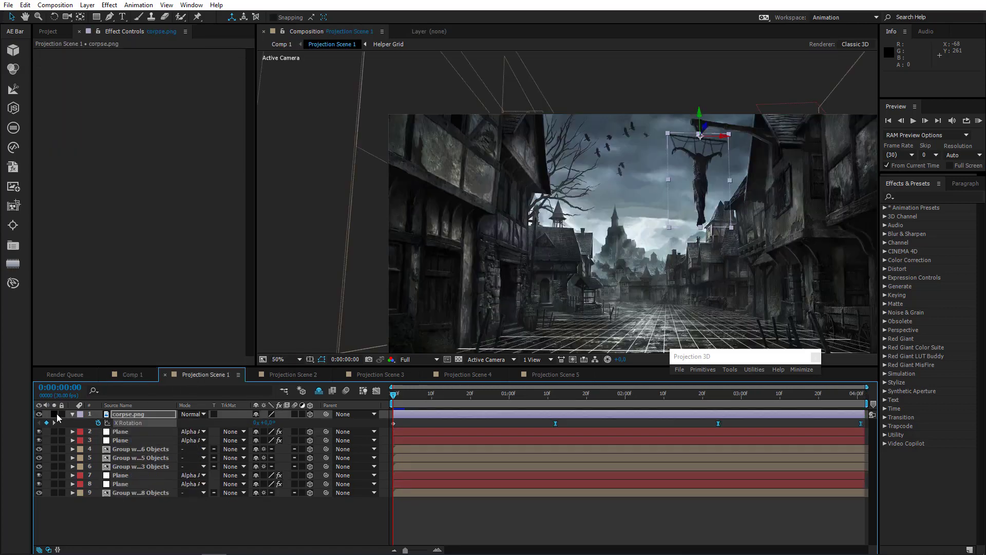
pyautogui.click(129, 375)
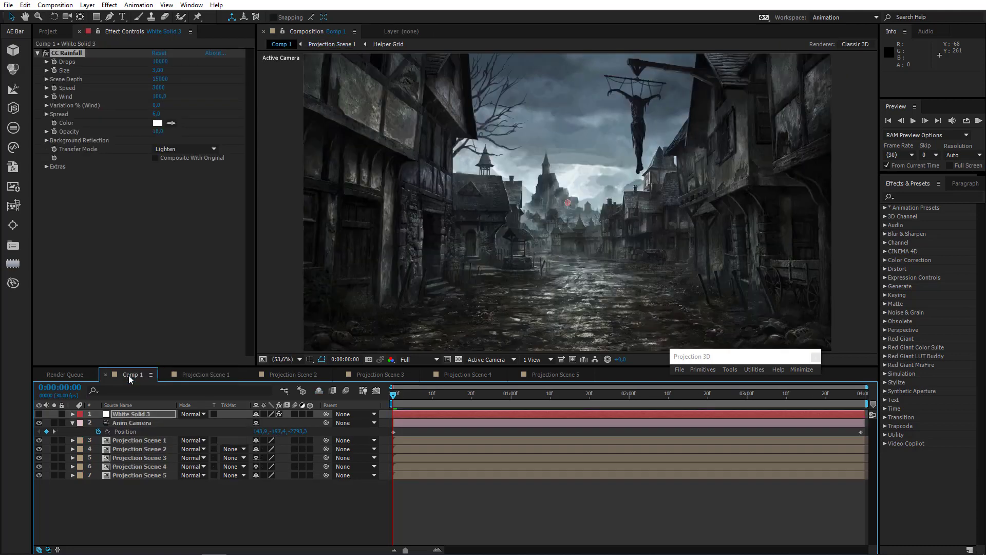
pyautogui.click(38, 414)
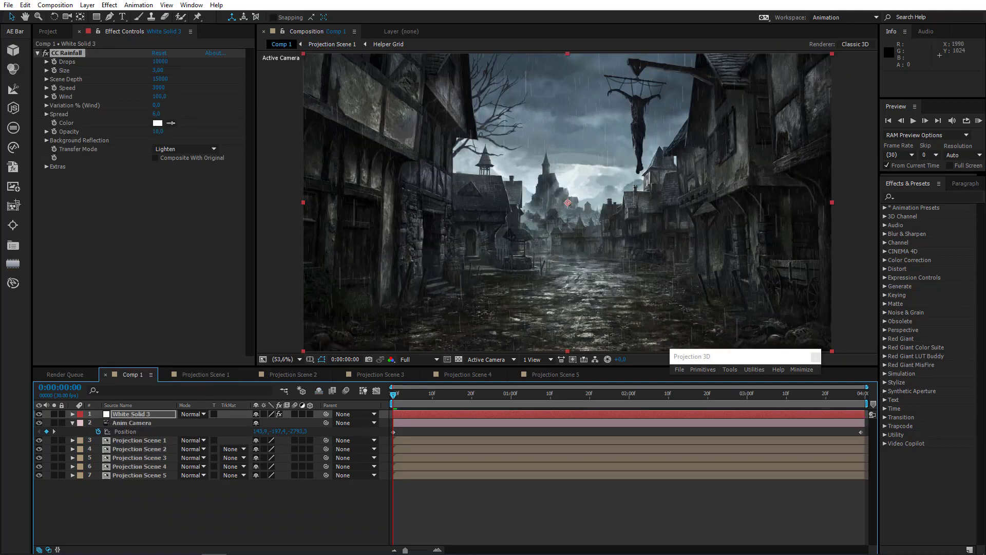
# Sample the dark blue-grey of the sky as the CC Rainfall Color and preview the rain over the street
pyautogui.click(978, 121)
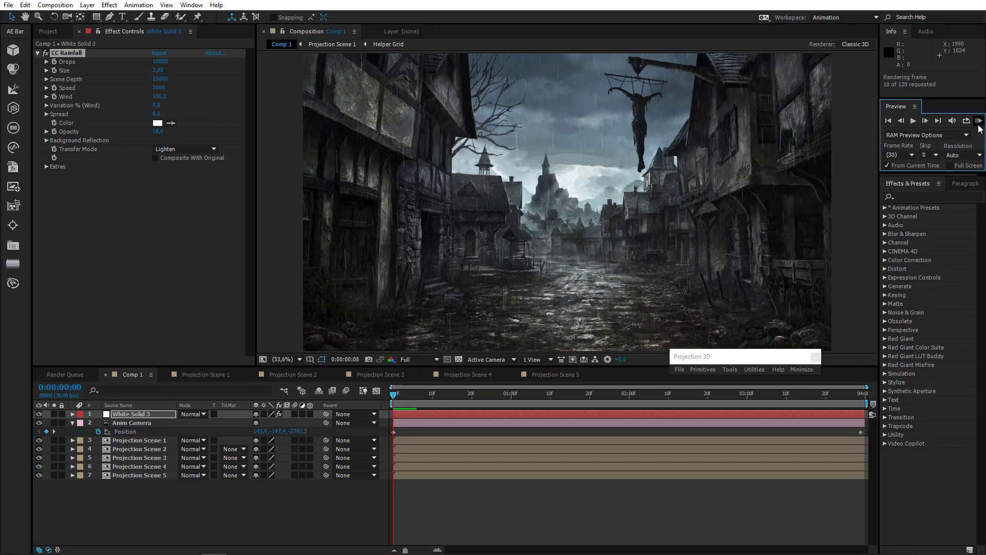
pyautogui.click(171, 124)
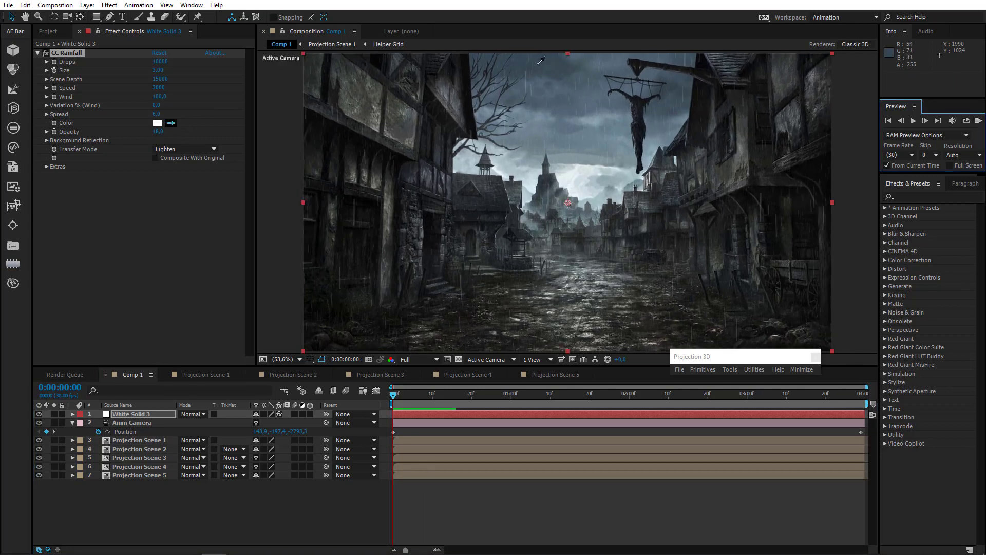
pyautogui.click(641, 124)
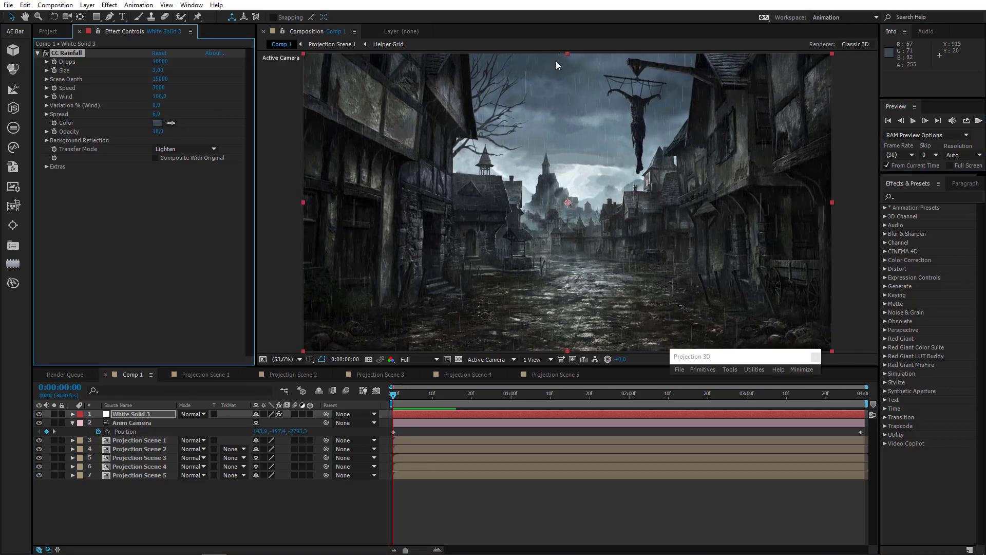
pyautogui.click(979, 121)
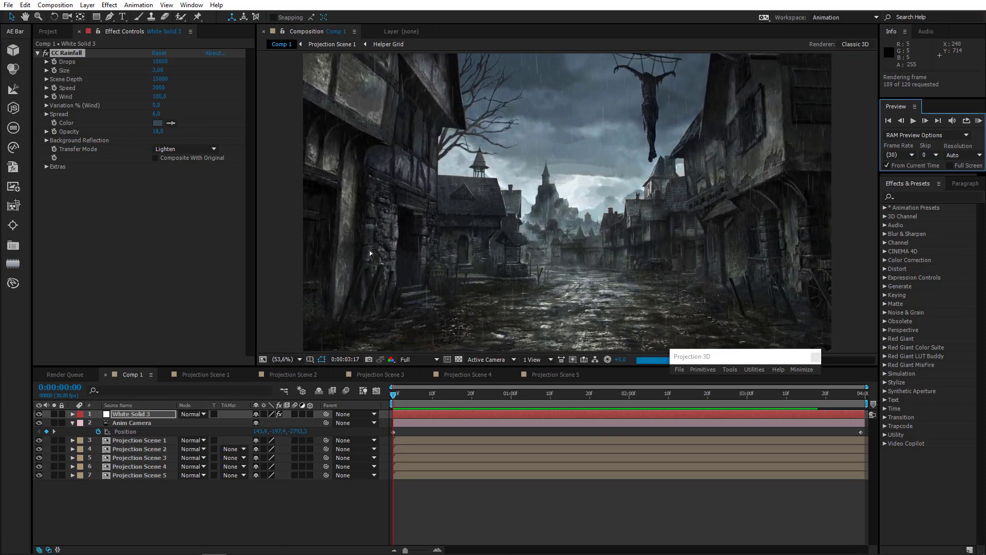
pyautogui.press('space')
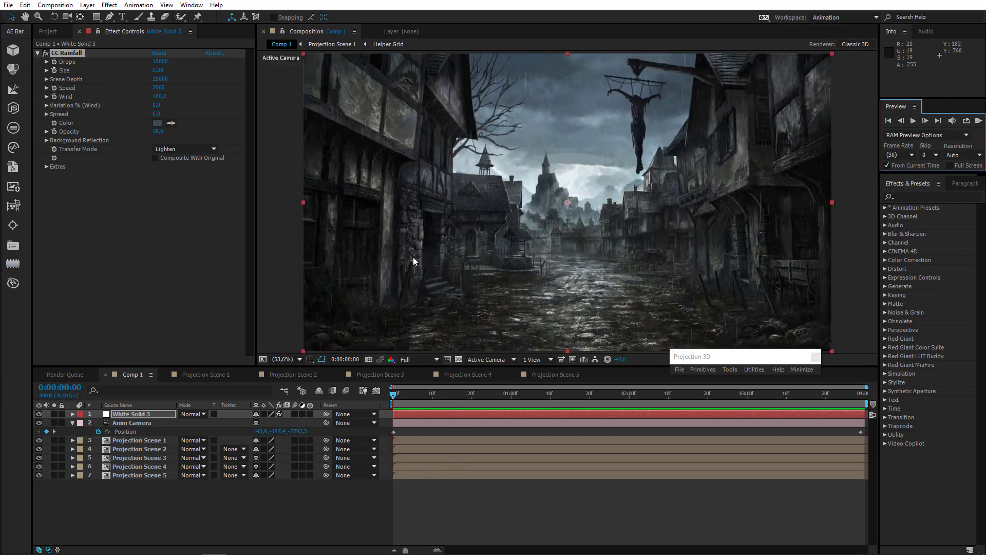
pyautogui.click(978, 121)
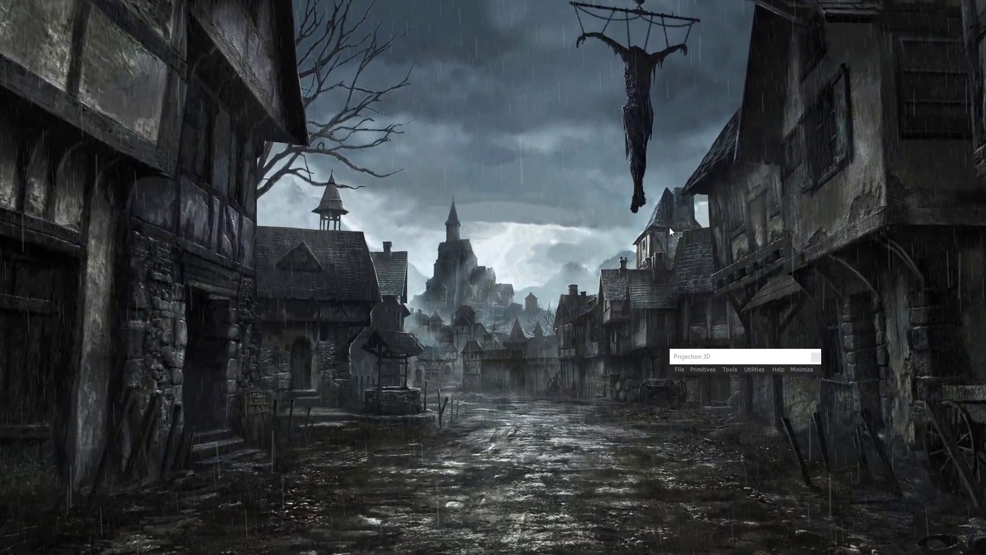
pyautogui.press('space')
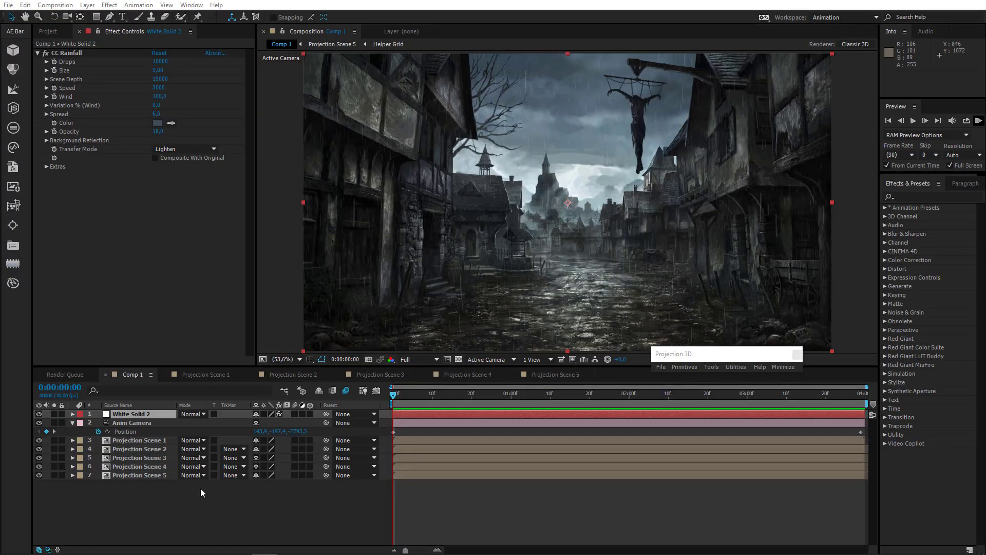
# Import Splashes.mp4 from the Dark-Fantasy folder and place it as the top layer of Comp 1
pyautogui.click(48, 31)
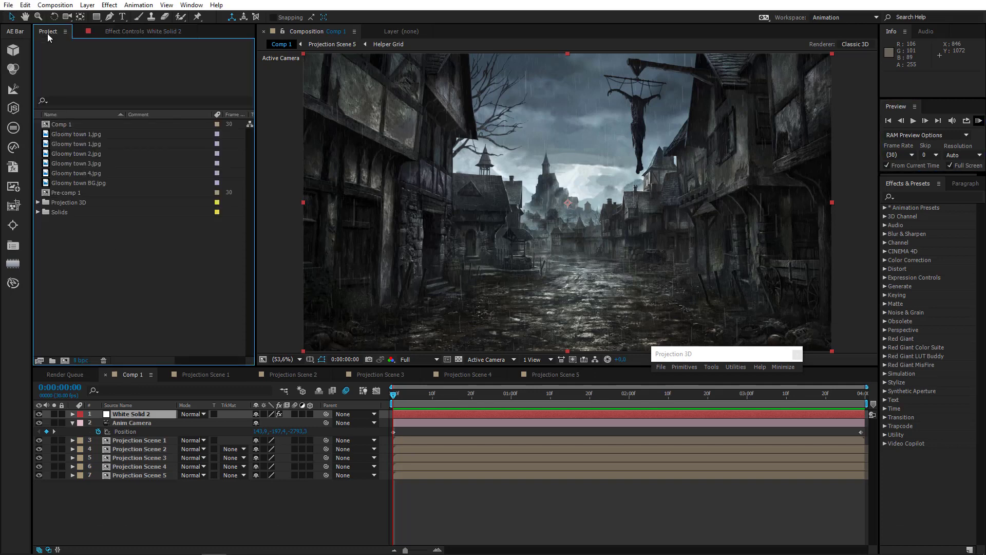
pyautogui.doubleClick(115, 250)
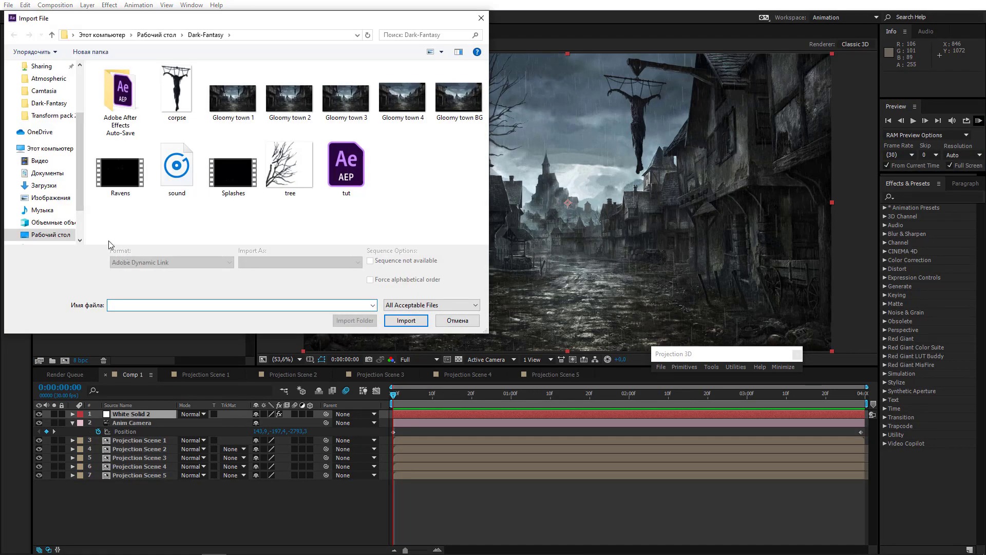
pyautogui.doubleClick(231, 174)
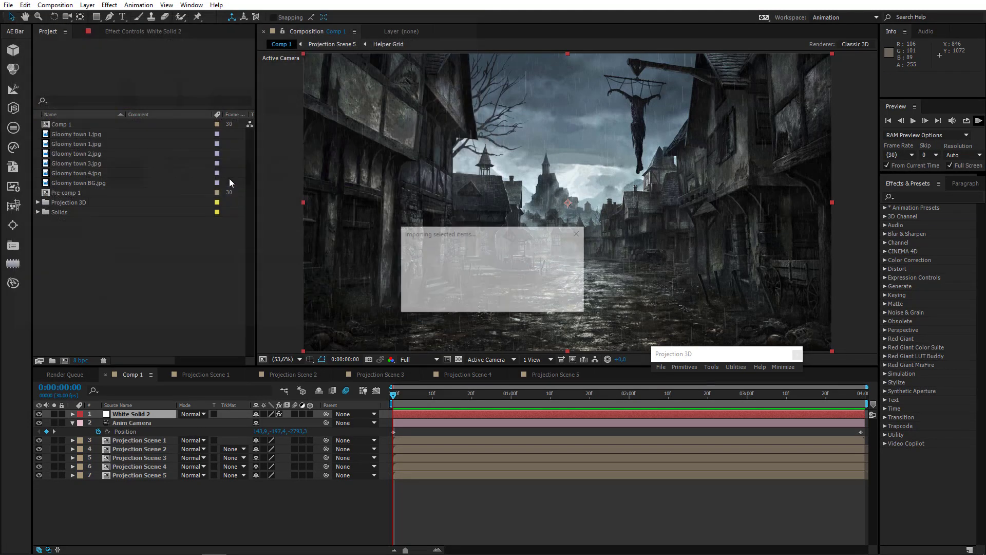
pyautogui.moveTo(97, 224); pyautogui.dragTo(159, 412)
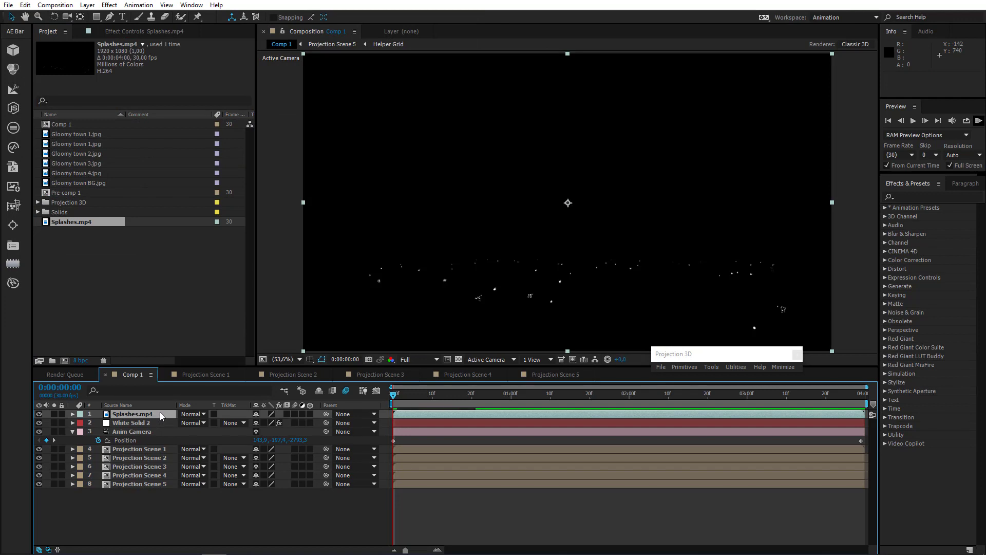
# Set the Splashes.mp4 layer's blending mode to Add and, after previewing it, its Opacity to 50%
pyautogui.click(198, 414)
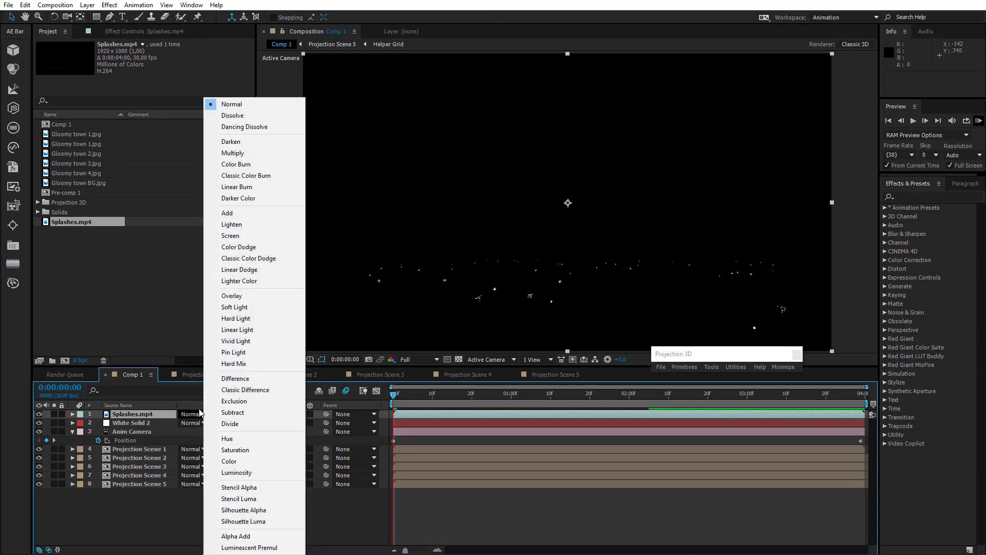
pyautogui.click(234, 213)
pyautogui.click(150, 415)
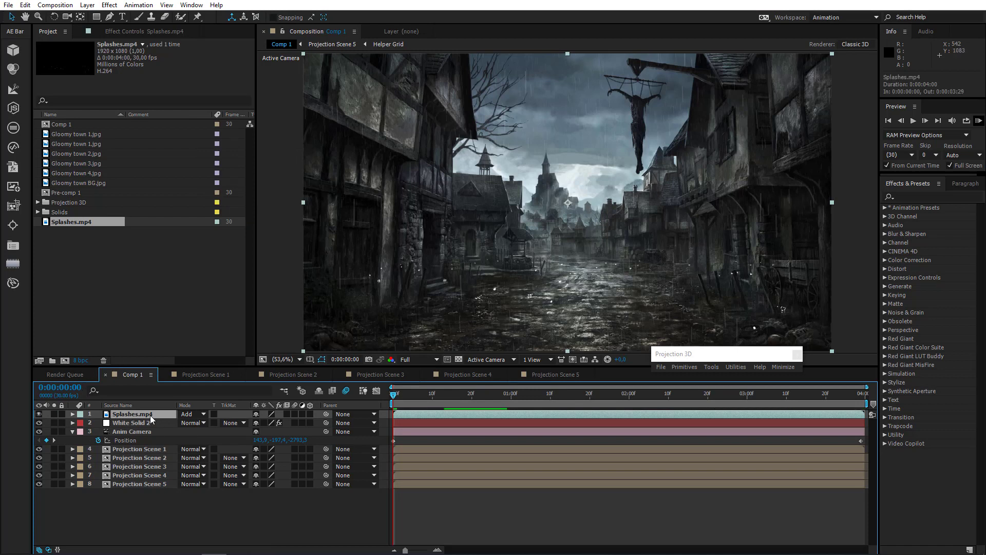
pyautogui.press('t')
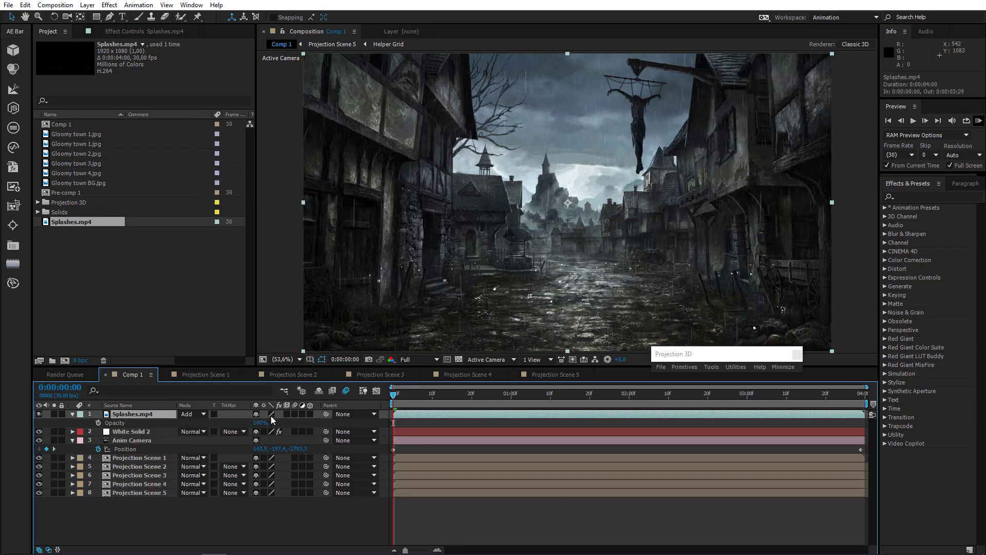
pyautogui.click(979, 120)
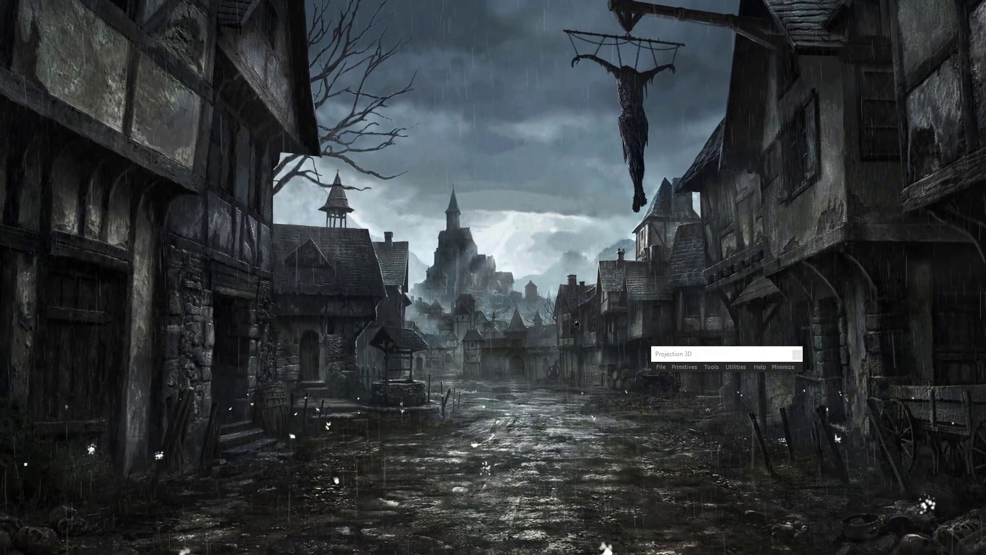
pyautogui.press('space')
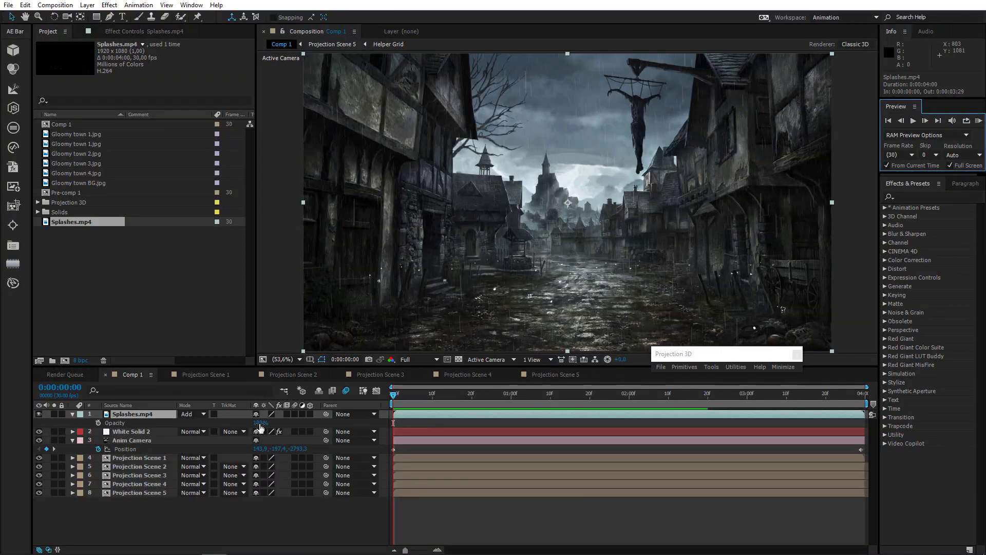
pyautogui.click(260, 423)
pyautogui.press('Return')
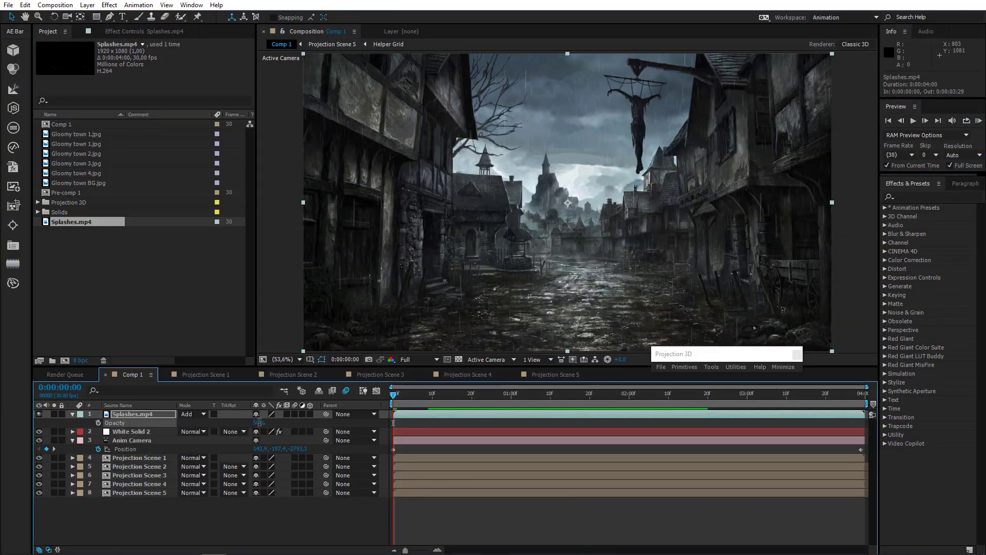
# Draw a closed Pen mask on the Splashes.mp4 layer around the street ground, following the foot of the houses and passing below the frame
pyautogui.click(150, 415)
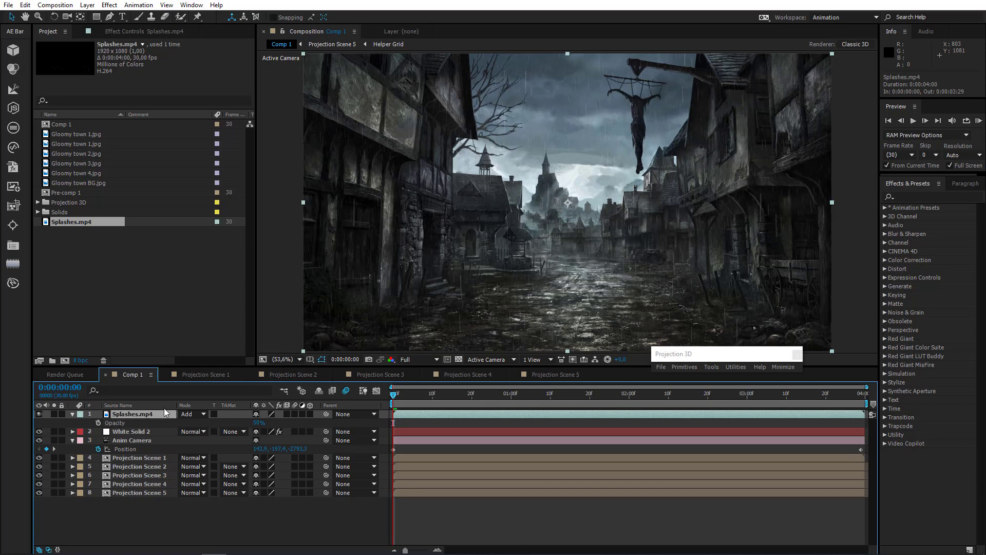
pyautogui.click(107, 17)
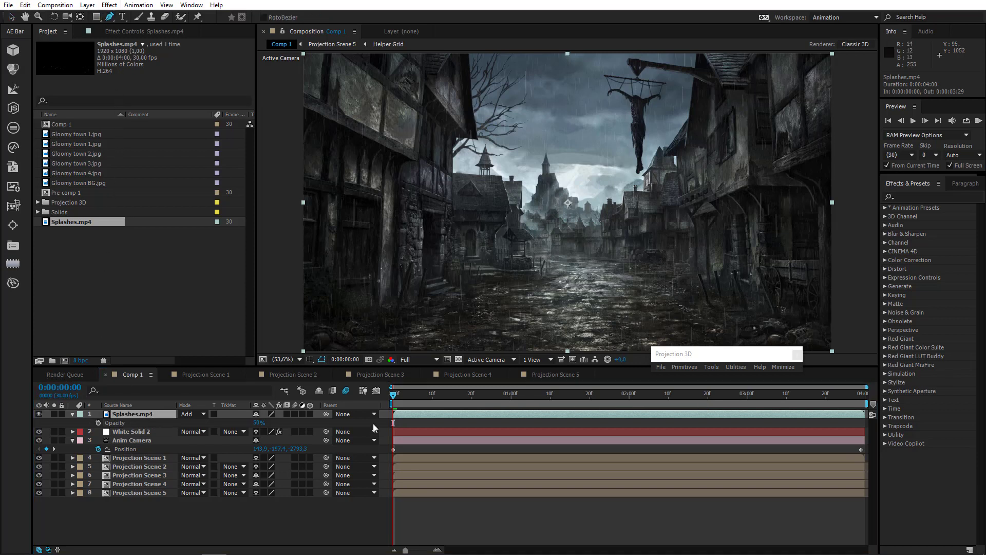
pyautogui.click(291, 348)
pyautogui.click(456, 292)
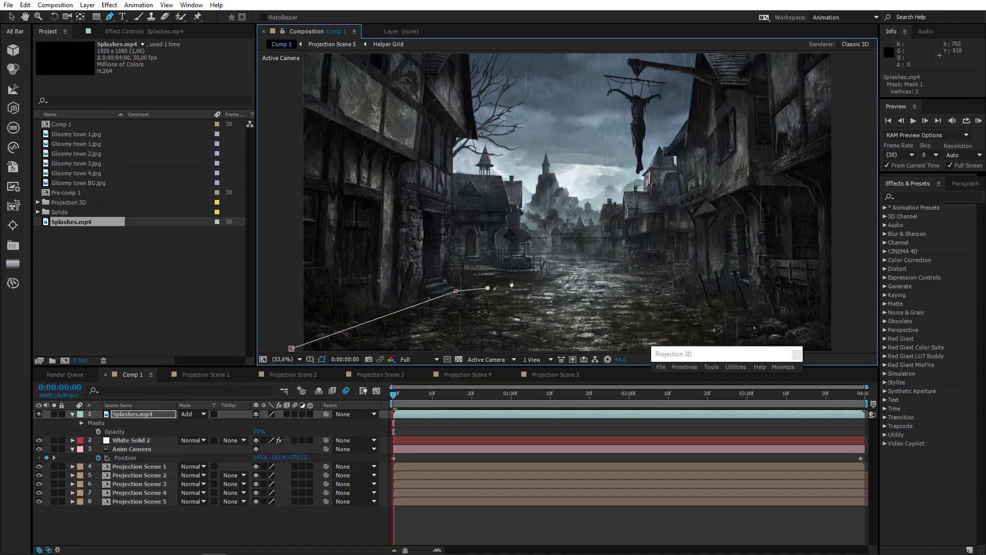
pyautogui.click(506, 283)
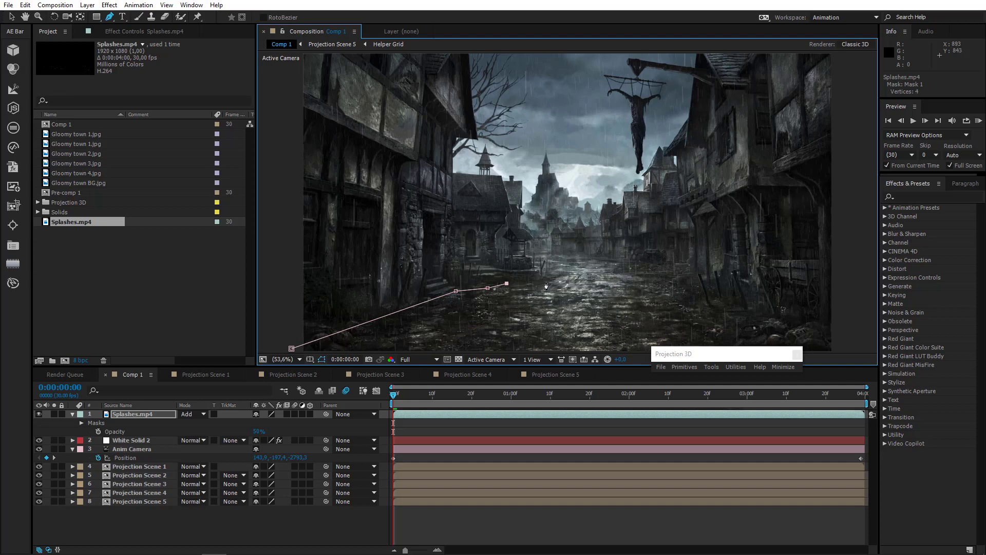
pyautogui.click(636, 268)
pyautogui.click(821, 335)
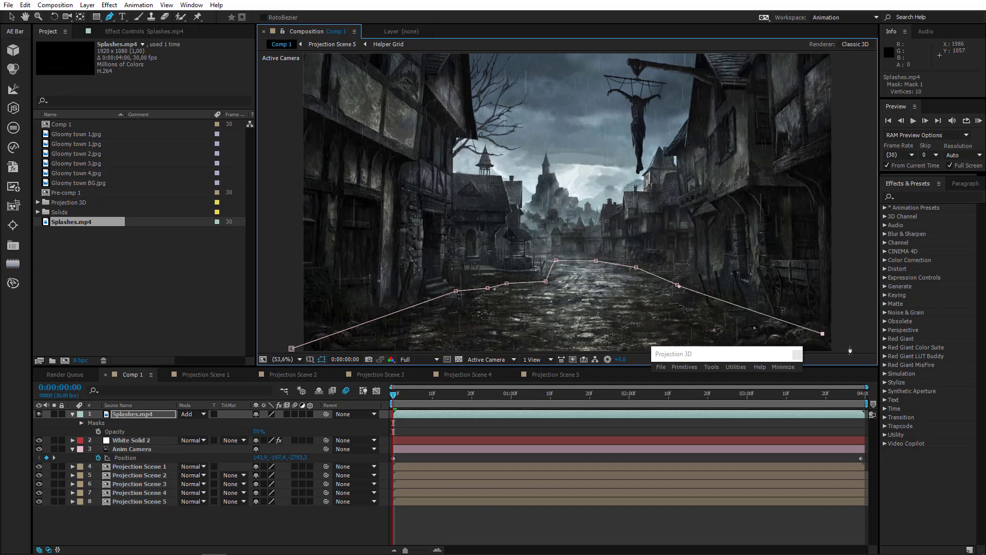
pyautogui.click(852, 351)
pyautogui.moveTo(811, 326); pyautogui.dragTo(765, 258)
pyautogui.click(809, 291)
pyautogui.moveTo(311, 314); pyautogui.dragTo(321, 354)
pyautogui.click(482, 286)
# Set a Mask Path keyframe for the Splashes.mp4 mask at 0:00:00:00
pyautogui.click(136, 415)
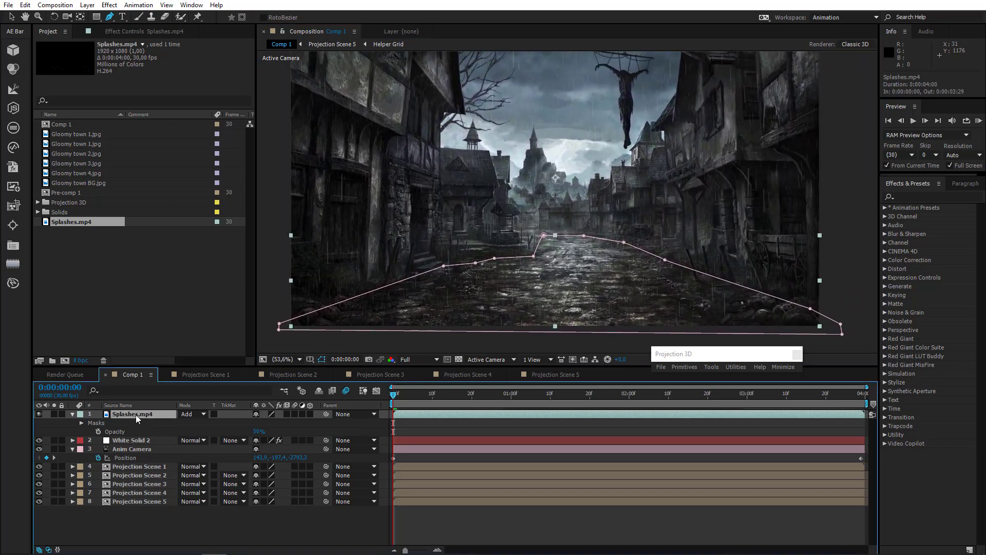
pyautogui.press('m')
pyautogui.click(107, 432)
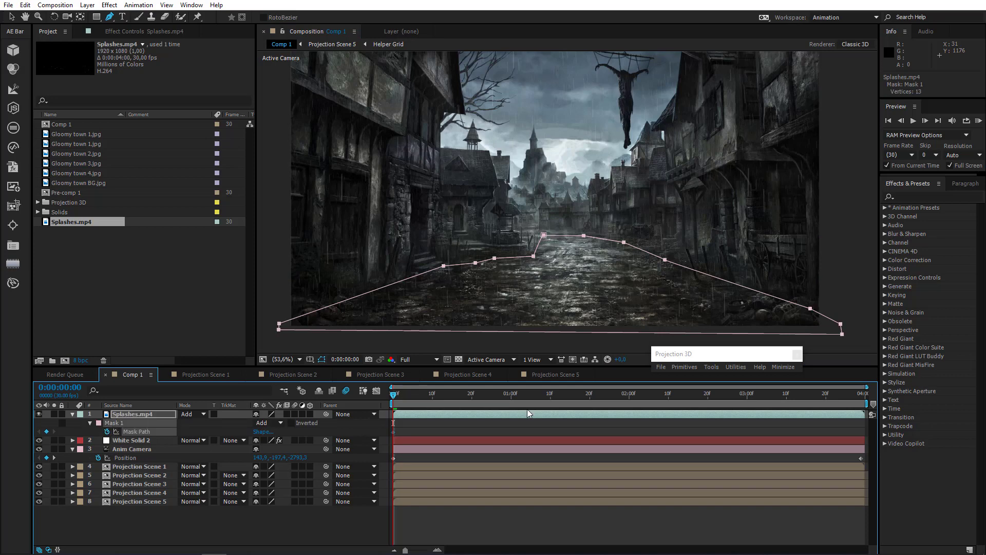
# At 0:00:03:29, reshape the Splashes.mp4 mask beside the well by lowering its points to the foot of the houses
pyautogui.moveTo(817, 393); pyautogui.dragTo(932, 409)
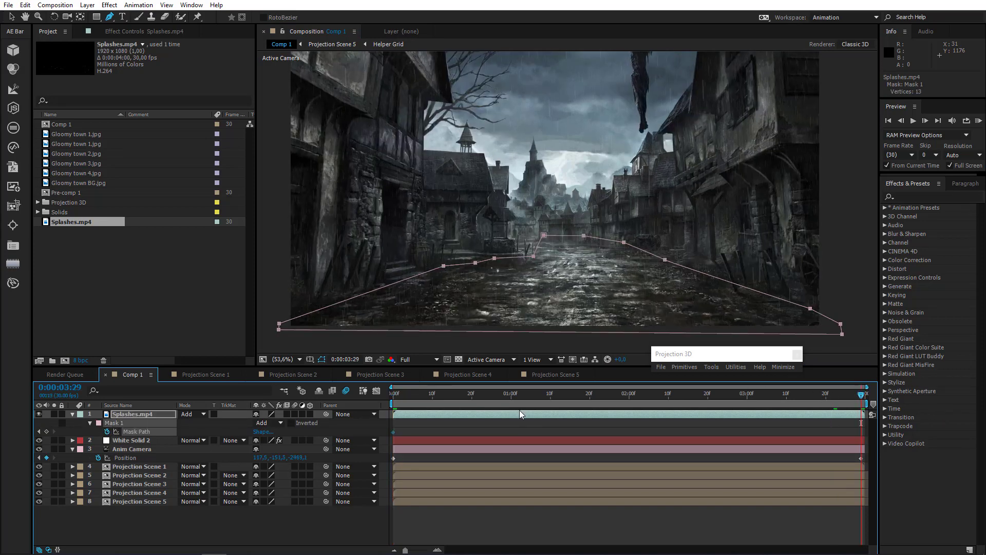
pyautogui.moveTo(303, 274); pyautogui.dragTo(344, 205)
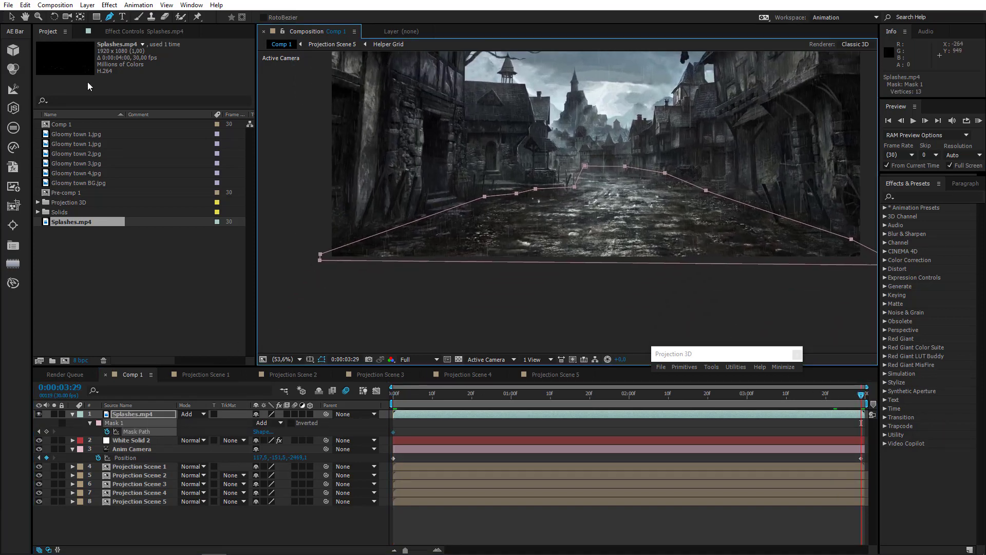
pyautogui.click(11, 16)
pyautogui.scroll(2, 590, 191)
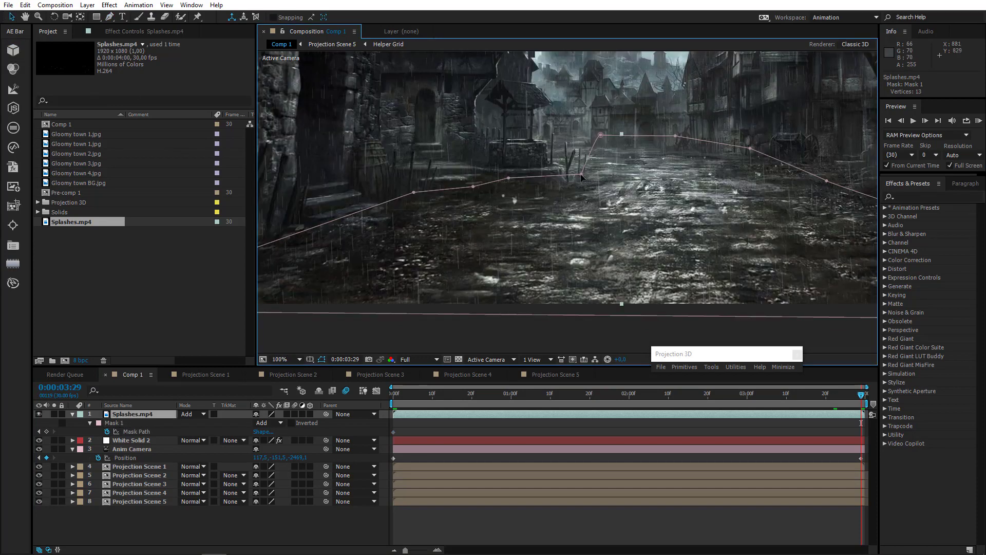
pyautogui.moveTo(508, 178); pyautogui.dragTo(506, 193)
pyautogui.moveTo(570, 186); pyautogui.dragTo(570, 191)
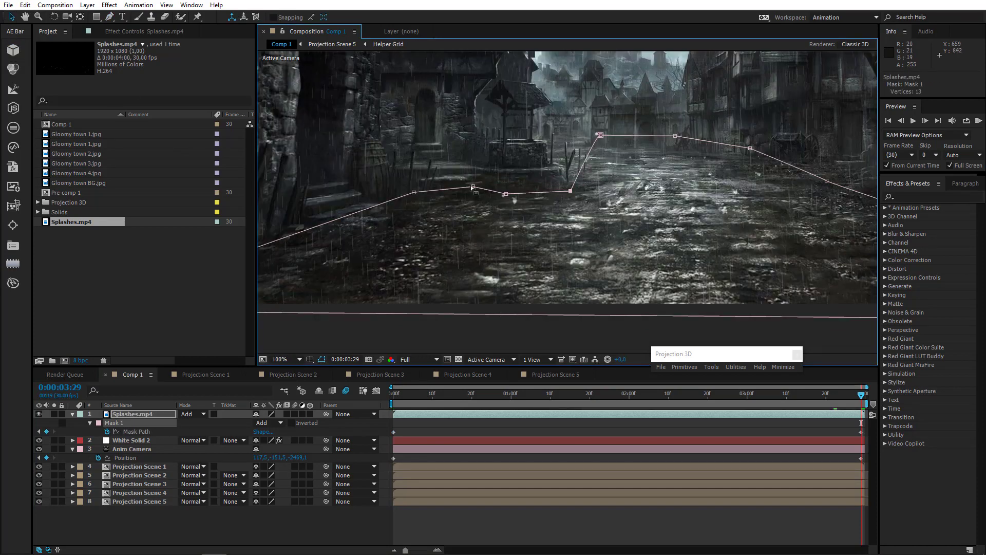
pyautogui.moveTo(473, 186); pyautogui.dragTo(471, 198)
pyautogui.scroll(-2, 601, 212)
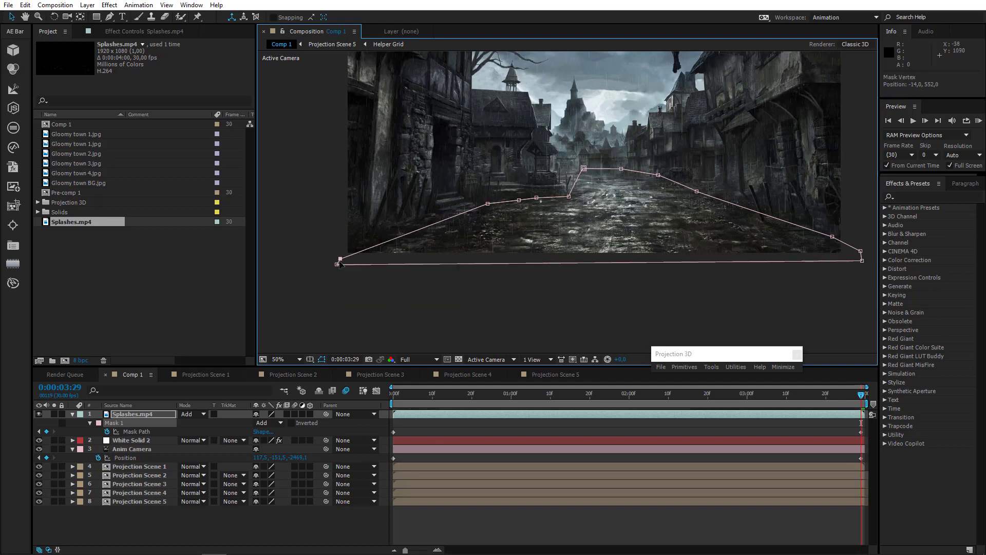
# Fit the mask points at the street's far end and along the right-hand houses to the ground at 0:00:03:29
pyautogui.moveTo(649, 278); pyautogui.dragTo(499, 305)
pyautogui.scroll(1, 499, 306)
pyautogui.moveTo(346, 238); pyautogui.dragTo(398, 230)
pyautogui.moveTo(389, 197); pyautogui.dragTo(385, 214)
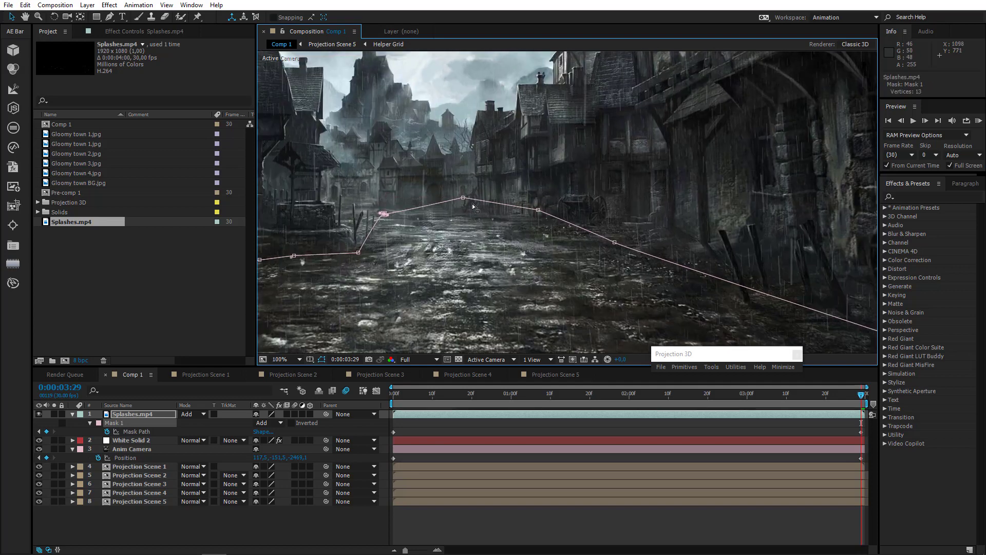
pyautogui.moveTo(463, 198); pyautogui.dragTo(459, 214)
pyautogui.moveTo(538, 210); pyautogui.dragTo(550, 226)
pyautogui.moveTo(602, 301); pyautogui.dragTo(497, 285)
pyautogui.moveTo(511, 226); pyautogui.dragTo(537, 224)
pyautogui.moveTo(611, 291); pyautogui.dragTo(527, 224)
pyautogui.scroll(-2, 526, 229)
pyautogui.moveTo(508, 303)
pyautogui.mouseDown()
pyautogui.moveTo(513, 292)
pyautogui.moveTo(511, 302)
pyautogui.mouseUp()
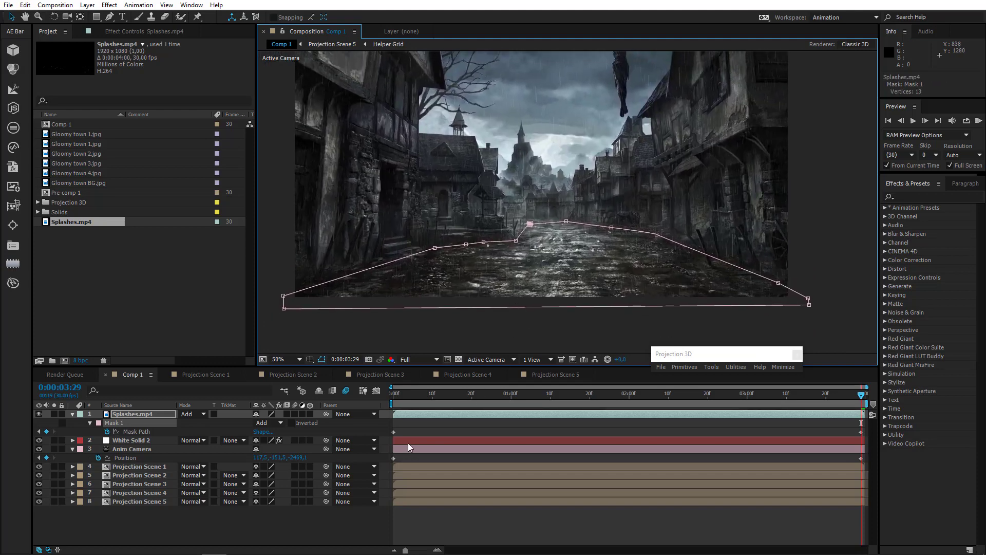
# Collapse the Splashes.mp4 mask properties and play a full-screen RAM preview of the animated splash mask from the first frame
pyautogui.press('Home')
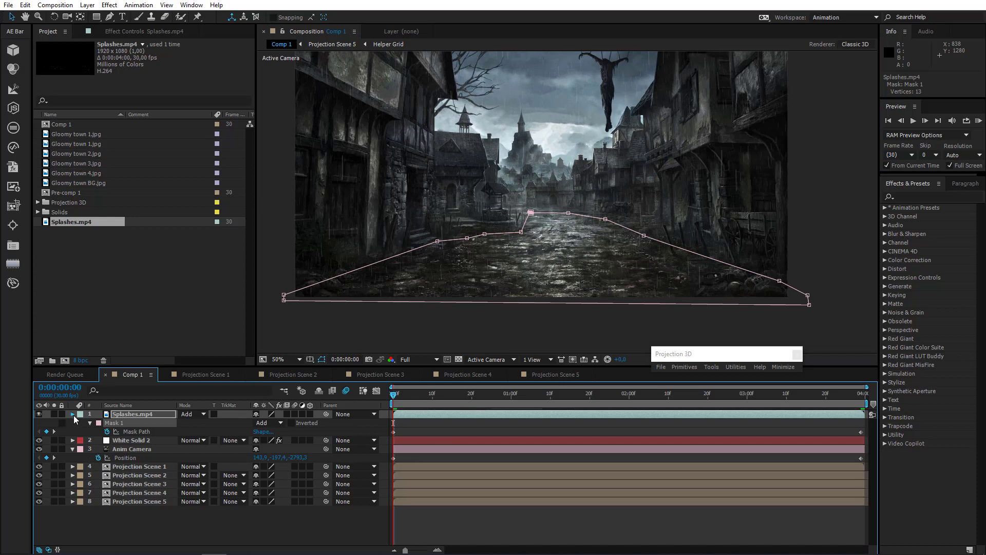
pyautogui.click(73, 413)
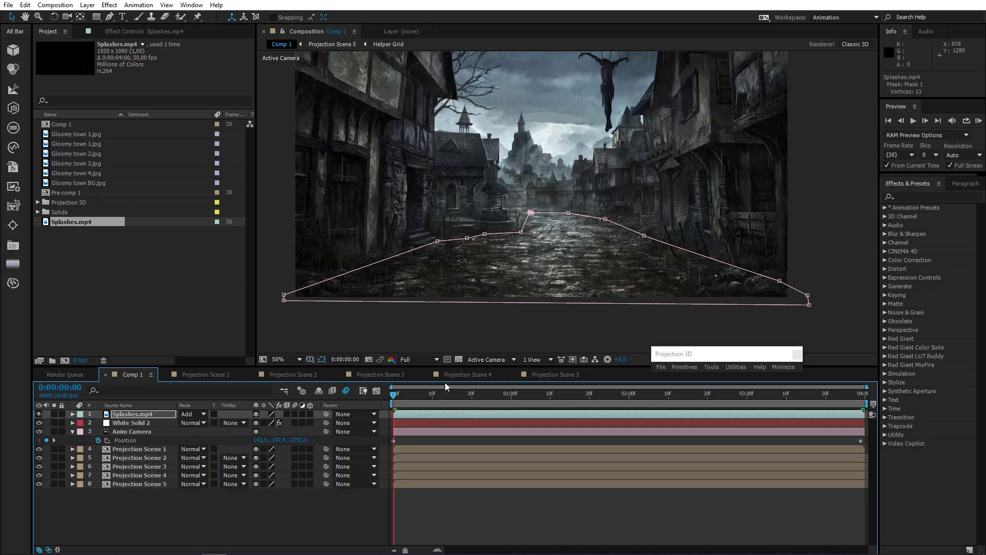
pyautogui.click(979, 122)
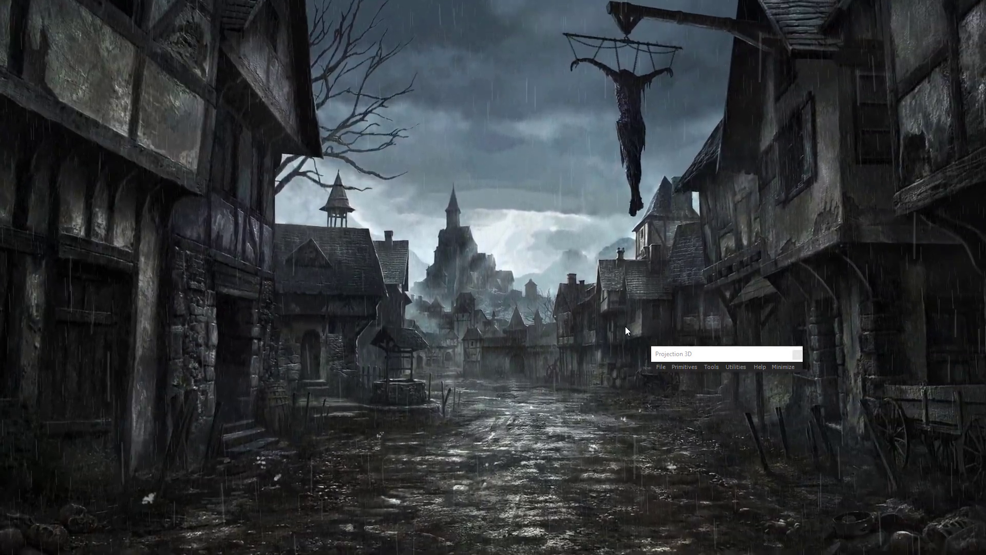
pyautogui.press('space')
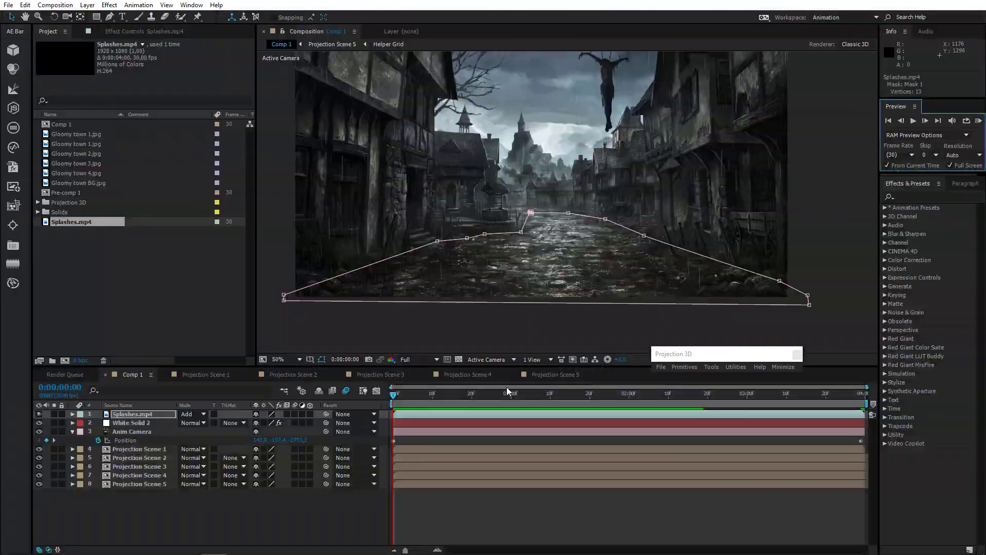
# Draw a rectangular mask on White Solid 2 over the middle of the street, about 1144 px wide and extending above and below the frame
pyautogui.click(143, 424)
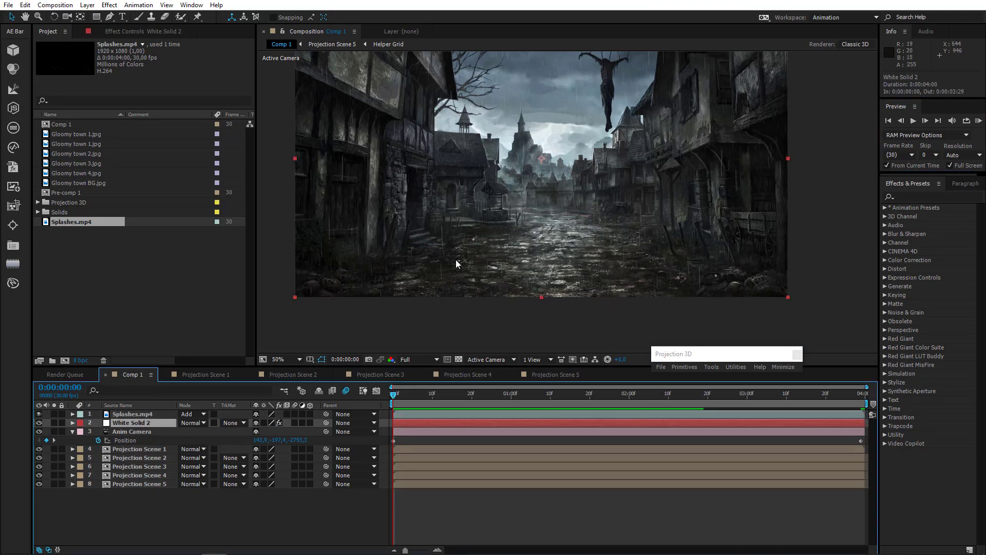
pyautogui.moveTo(447, 265); pyautogui.dragTo(458, 309)
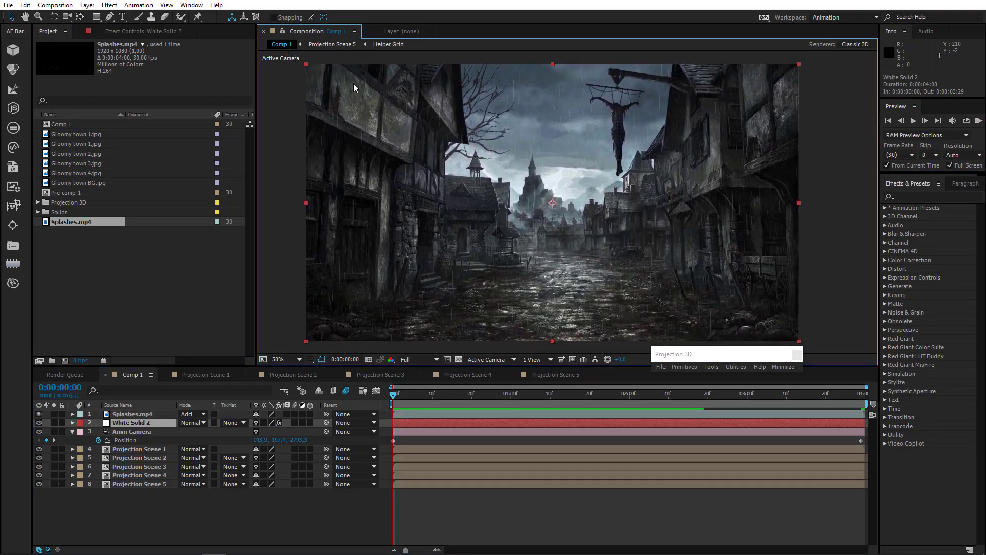
pyautogui.click(97, 17)
pyautogui.press(',')
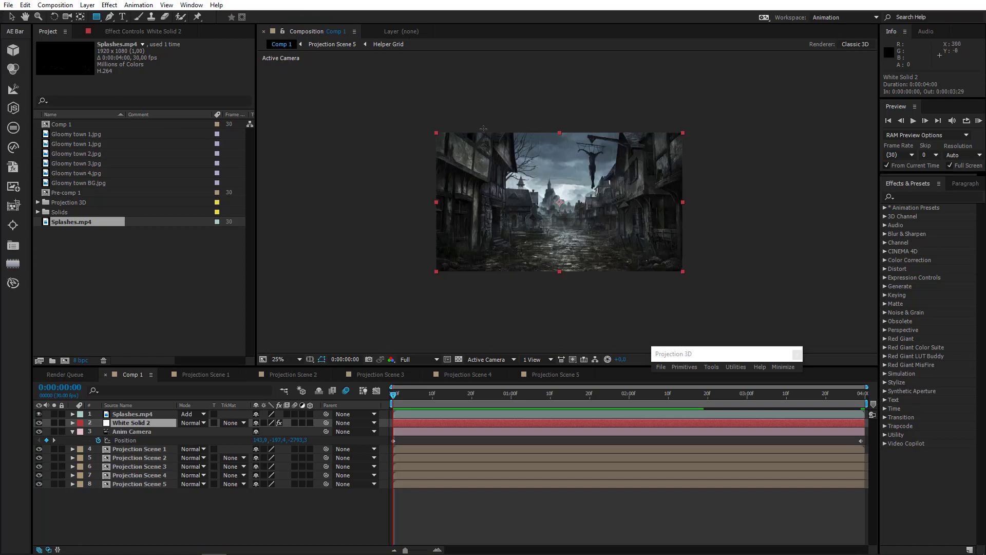
pyautogui.moveTo(485, 112)
pyautogui.mouseDown()
pyautogui.moveTo(553, 239)
pyautogui.moveTo(631, 290)
pyautogui.mouseUp()
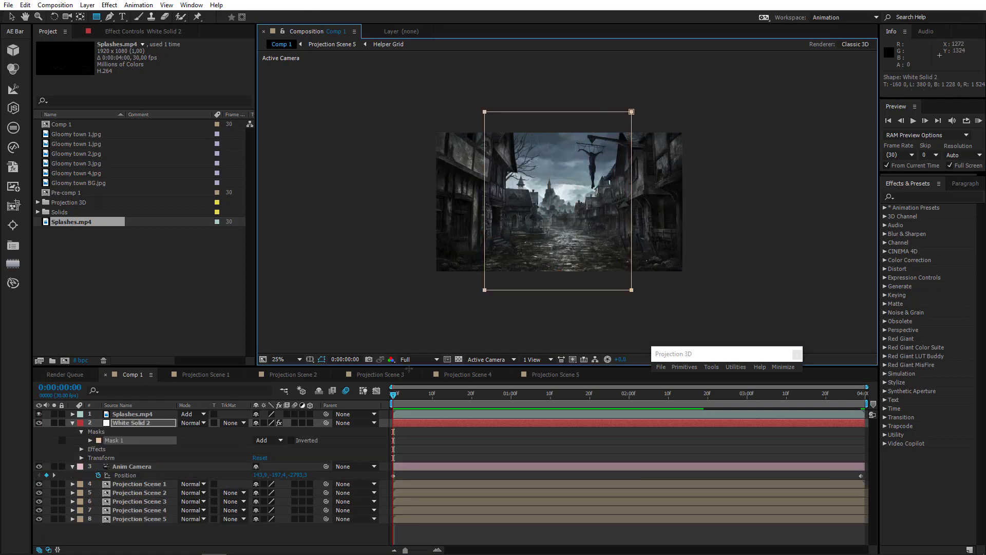
# Feather the White Solid 2 mask by about 435 pixels, soloing the layer temporarily to judge the rain's soft side edges
pyautogui.click(125, 423)
pyautogui.press('m')
pyautogui.press('m')
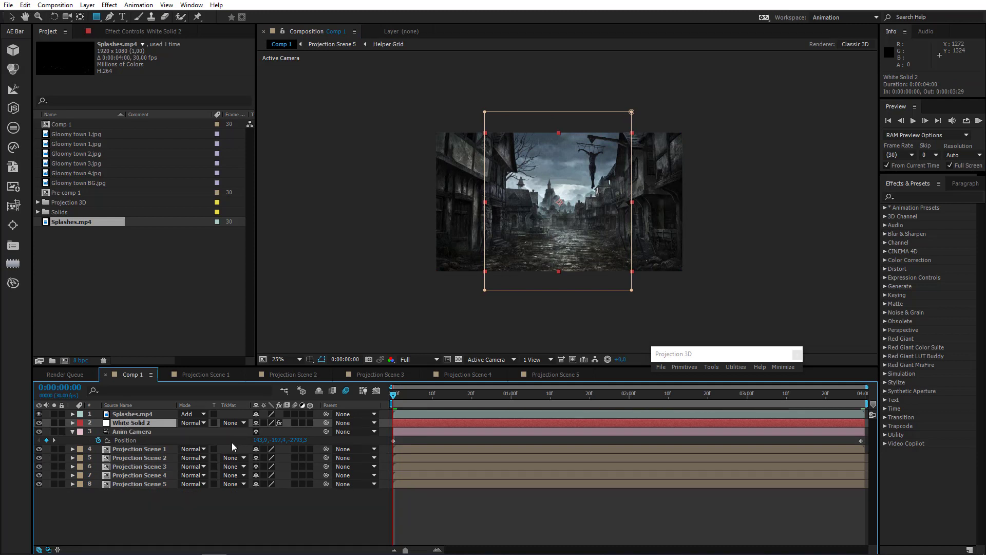
pyautogui.press('m')
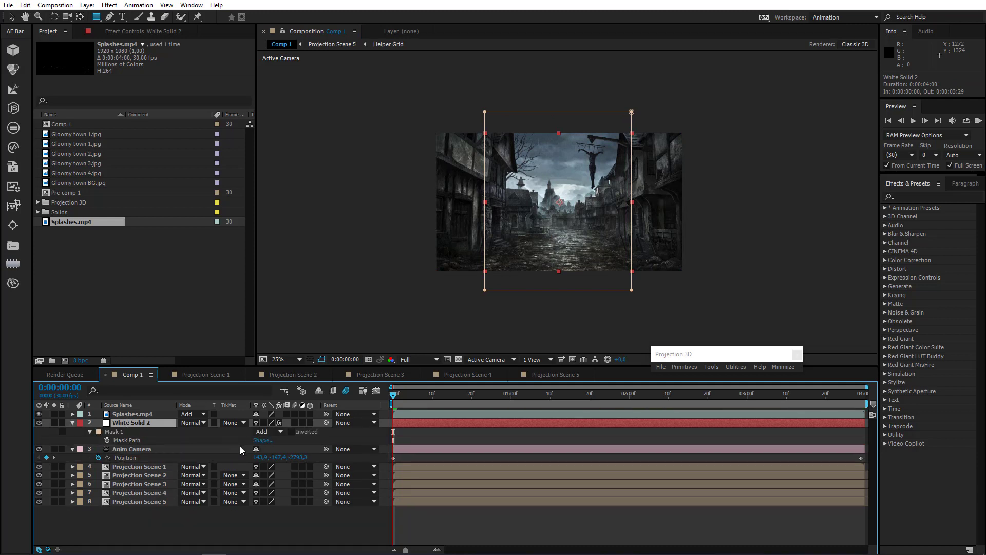
pyautogui.click(54, 422)
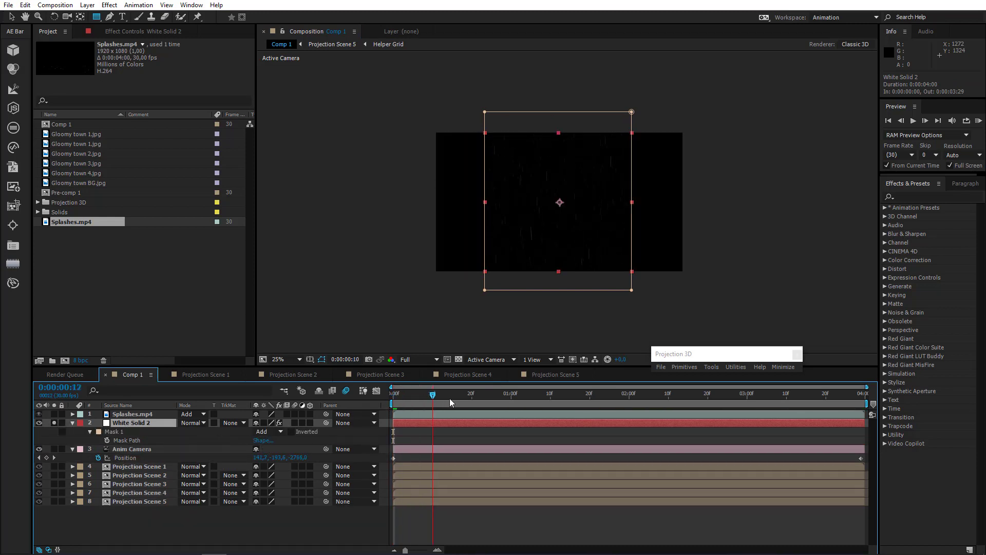
pyautogui.moveTo(450, 402); pyautogui.dragTo(479, 399)
pyautogui.press('.')
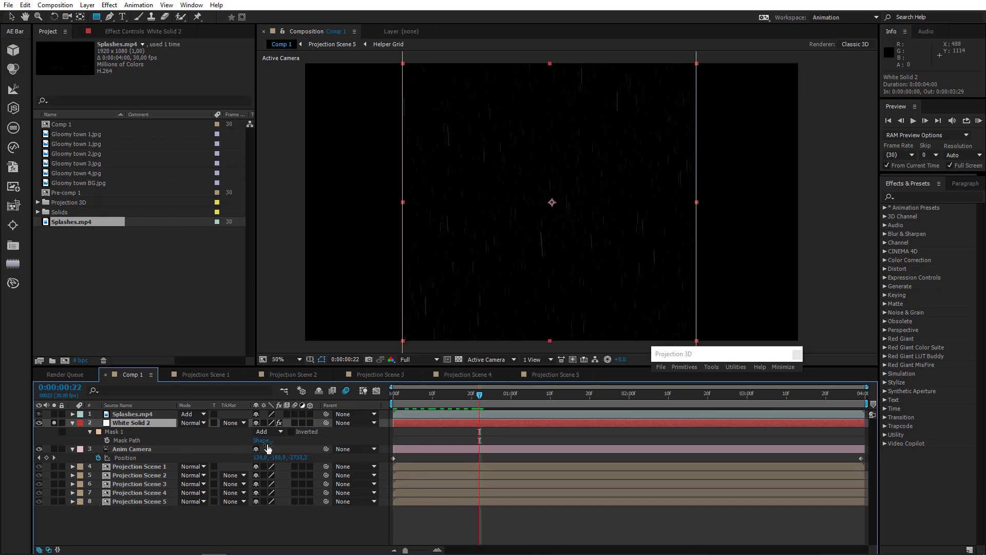
pyautogui.press('m')
pyautogui.press('m')
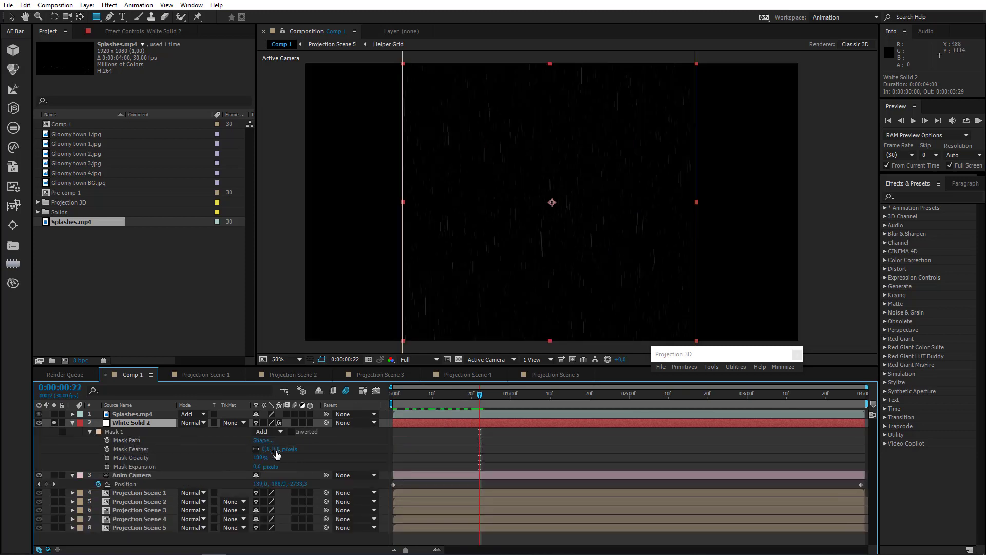
pyautogui.moveTo(277, 455); pyautogui.dragTo(462, 450)
pyautogui.moveTo(464, 450); pyautogui.dragTo(488, 449)
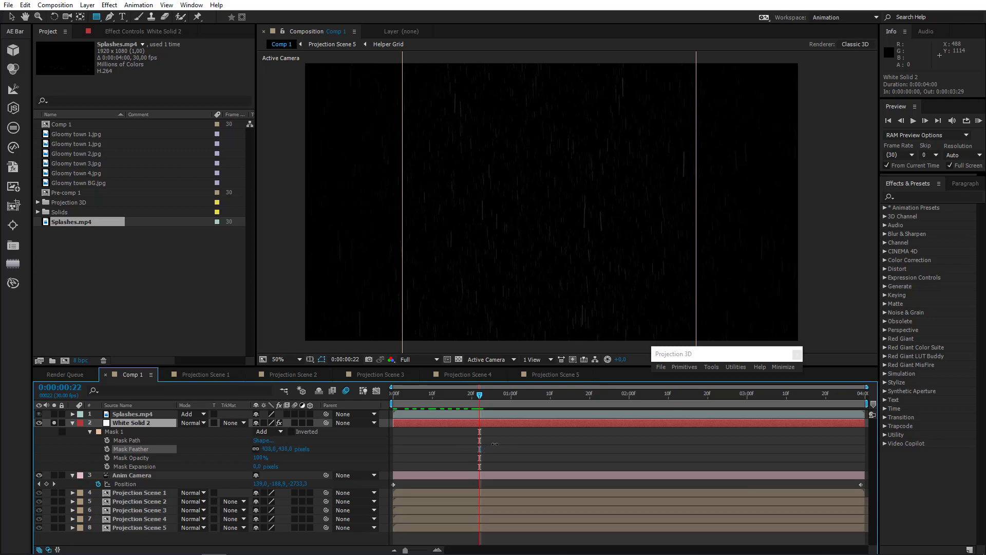
pyautogui.click(116, 430)
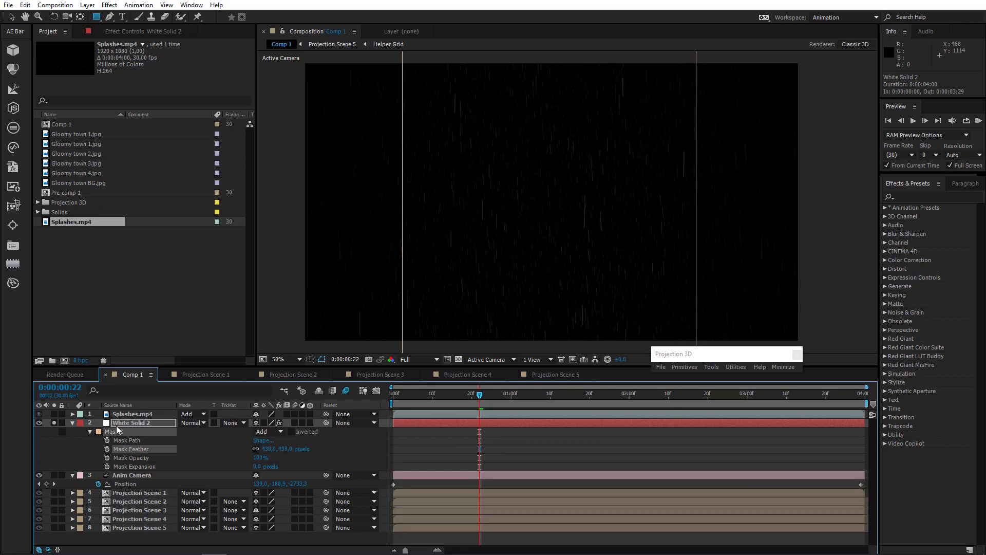
pyautogui.click(73, 423)
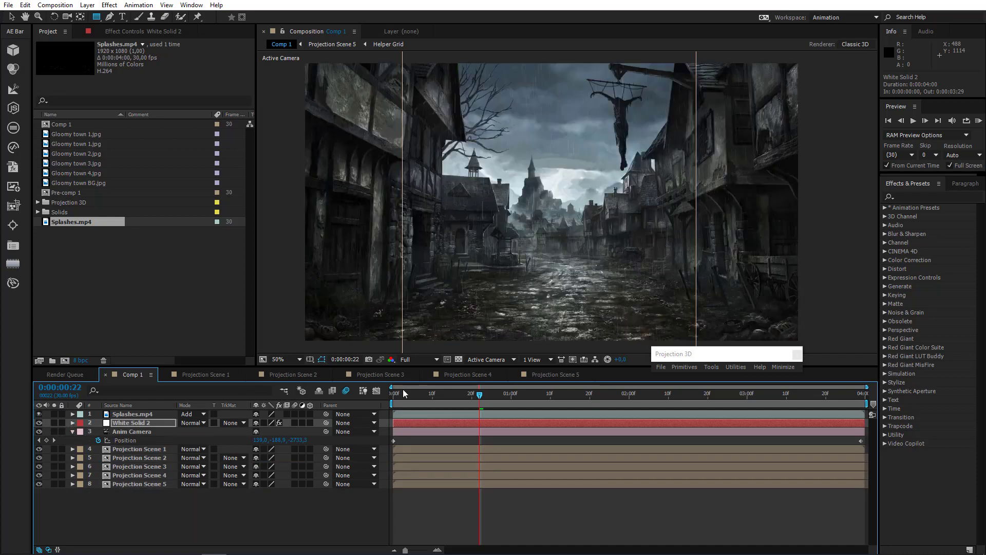
# Fit the composition in the viewer and play a full-screen RAM preview of the feathered rain from the first frame
pyautogui.click(395, 394)
pyautogui.click(300, 359)
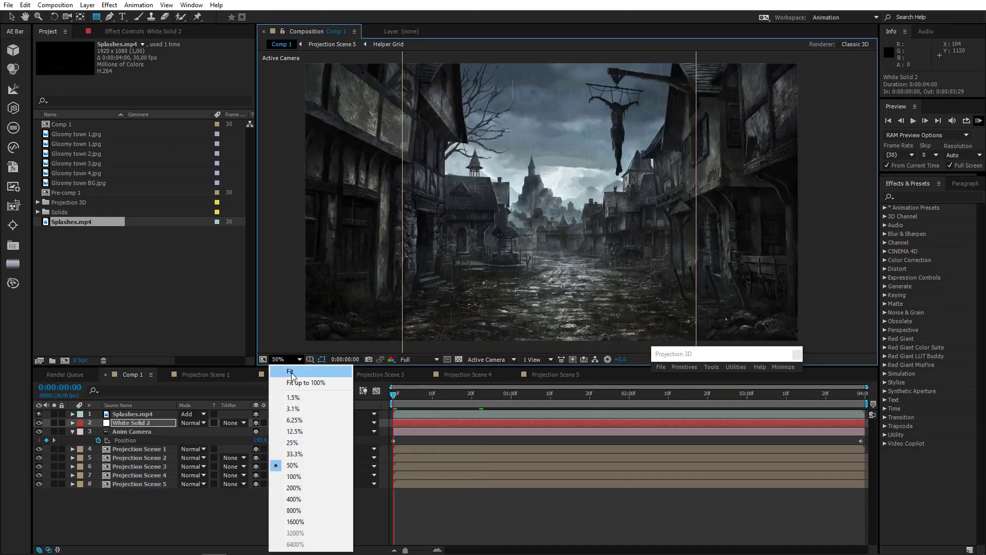
pyautogui.click(296, 381)
pyautogui.click(978, 121)
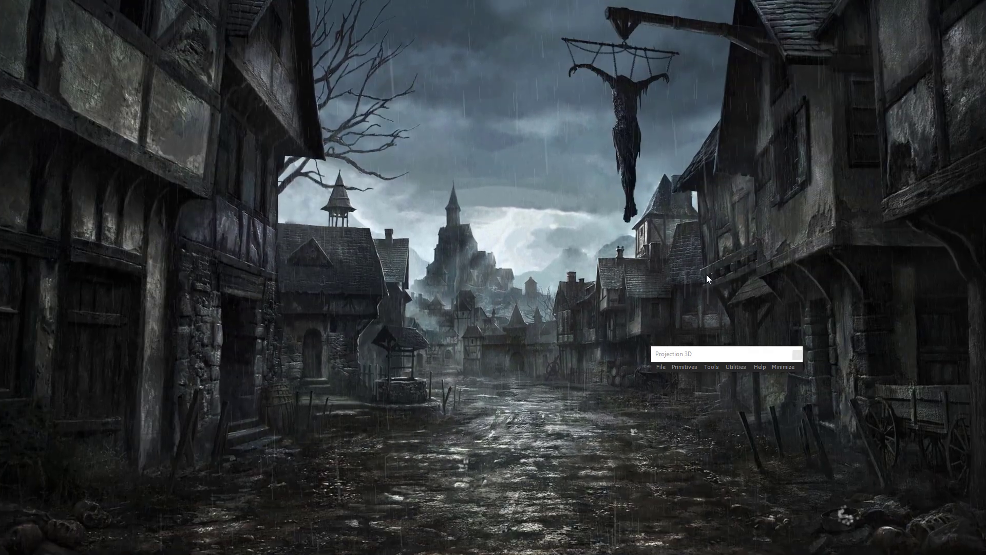
pyautogui.press('space')
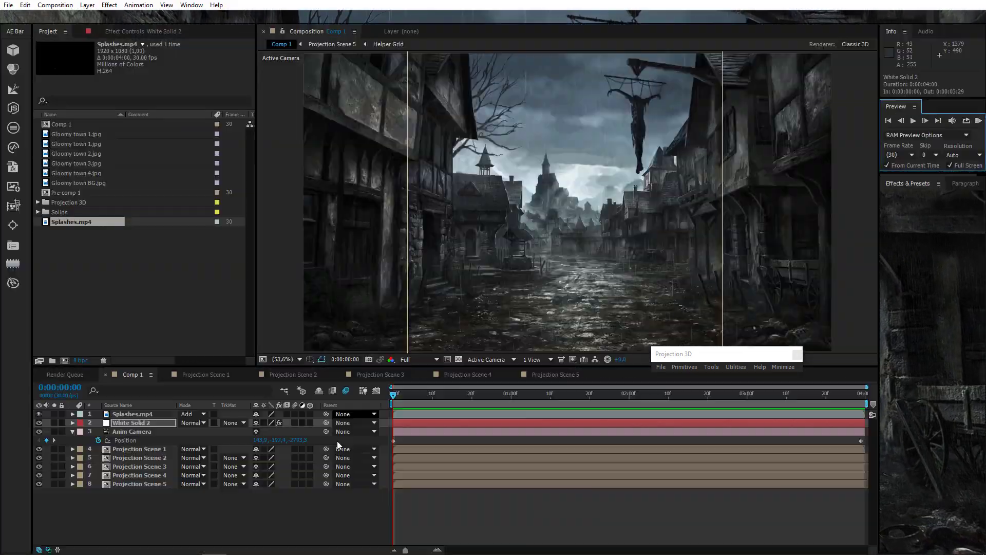
# Set the White Solid 2 mask's Mask Feather to 583 pixels, checking the soloed rain at 0:00:02:05
pyautogui.click(149, 424)
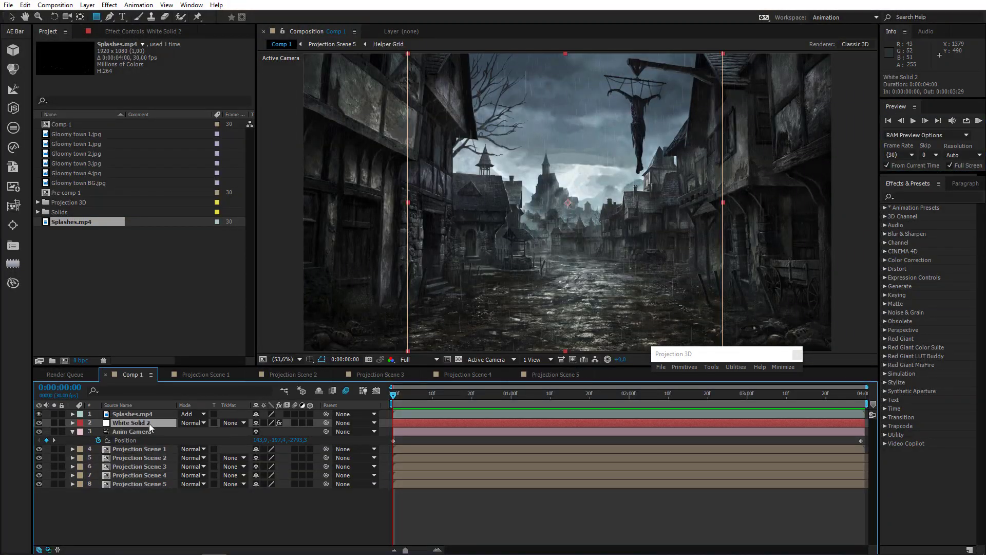
pyautogui.press('m')
pyautogui.press('m')
pyautogui.press('m')
pyautogui.moveTo(279, 448); pyautogui.dragTo(298, 449)
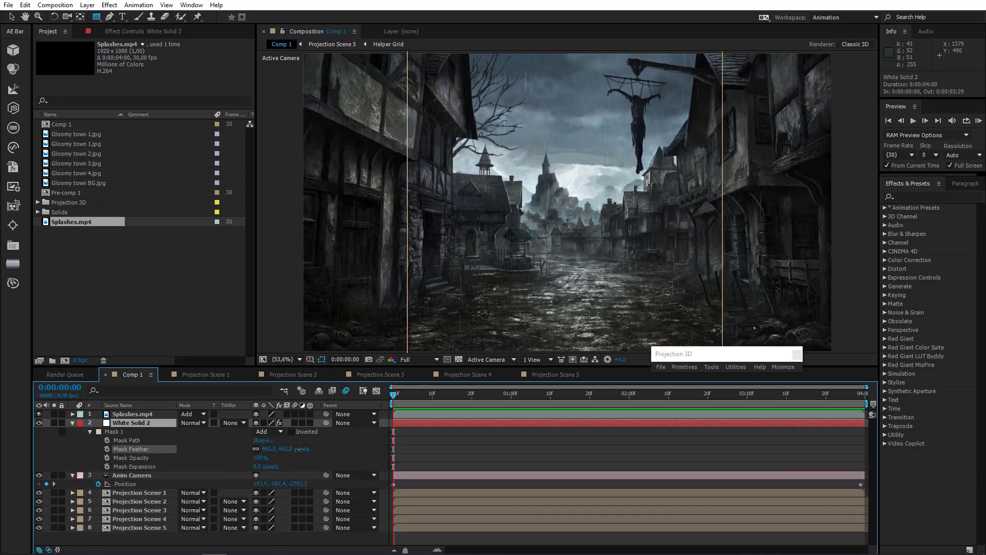
pyautogui.moveTo(506, 400); pyautogui.dragTo(649, 399)
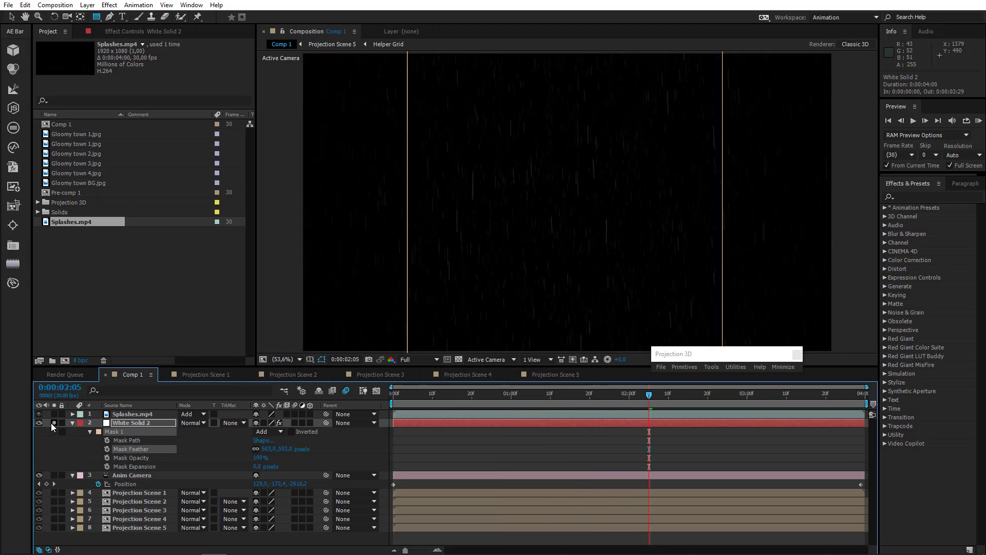
pyautogui.press('F2')
pyautogui.click(72, 423)
pyautogui.click(55, 424)
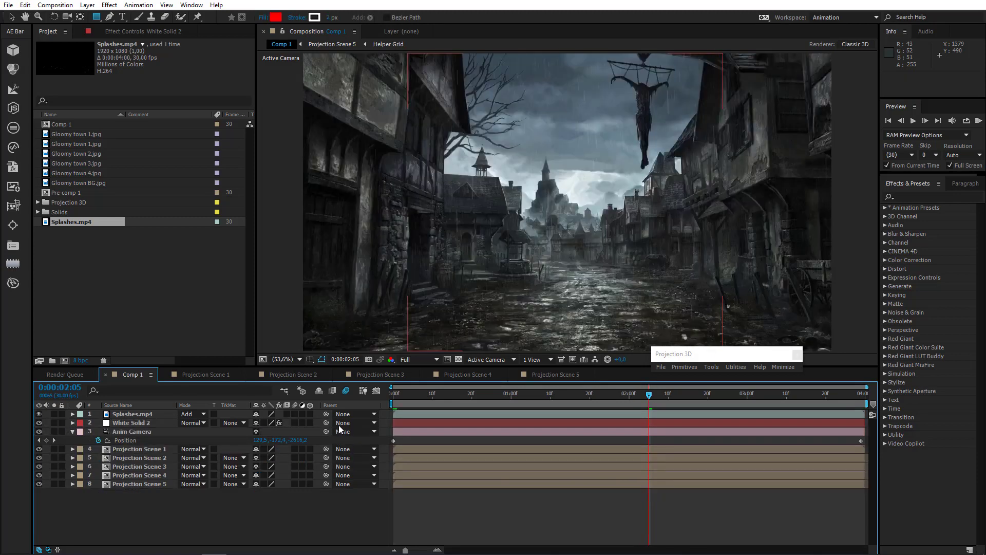
# Return to 0:00:00:00 and replay the composition full screen to check the softened rain mask
pyautogui.moveTo(419, 401); pyautogui.dragTo(283, 399)
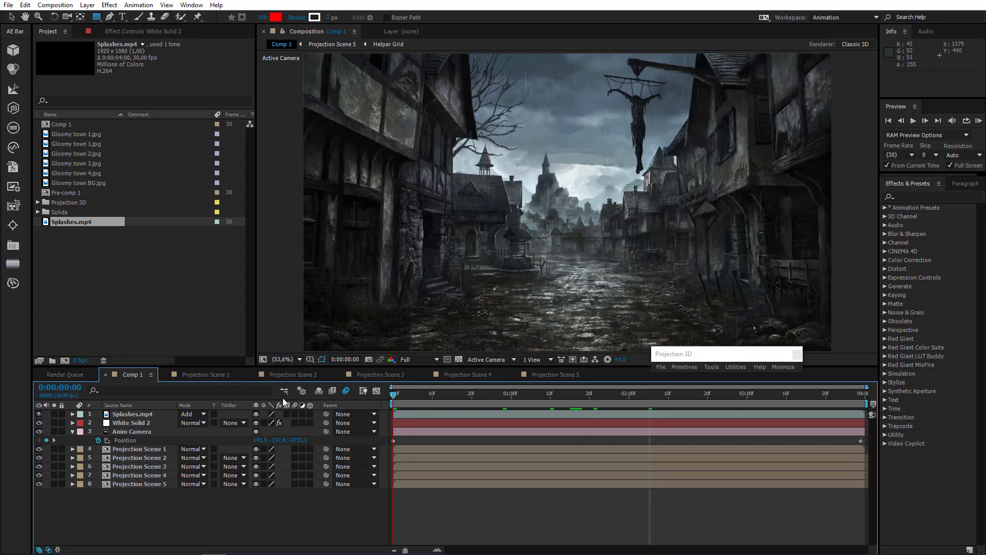
pyautogui.click(978, 120)
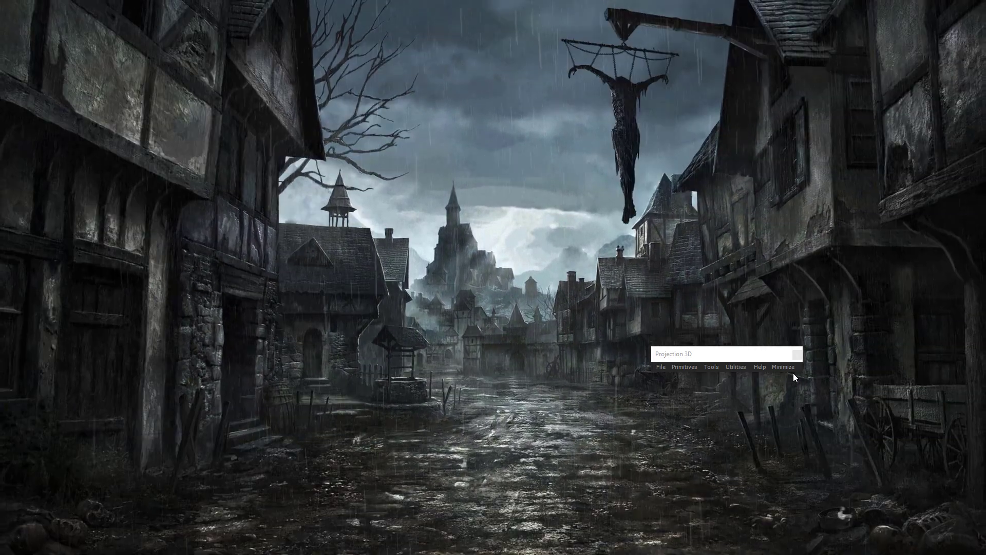
pyautogui.press('space')
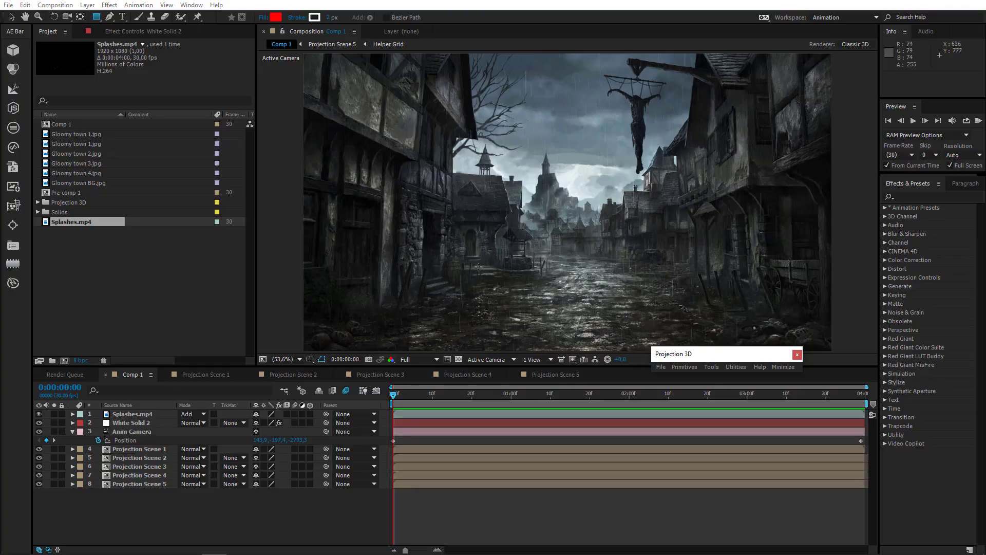
# Import Ravens.mov from the Dark-Fantasy folder and add it as the top layer of Comp 1
pyautogui.click(147, 253)
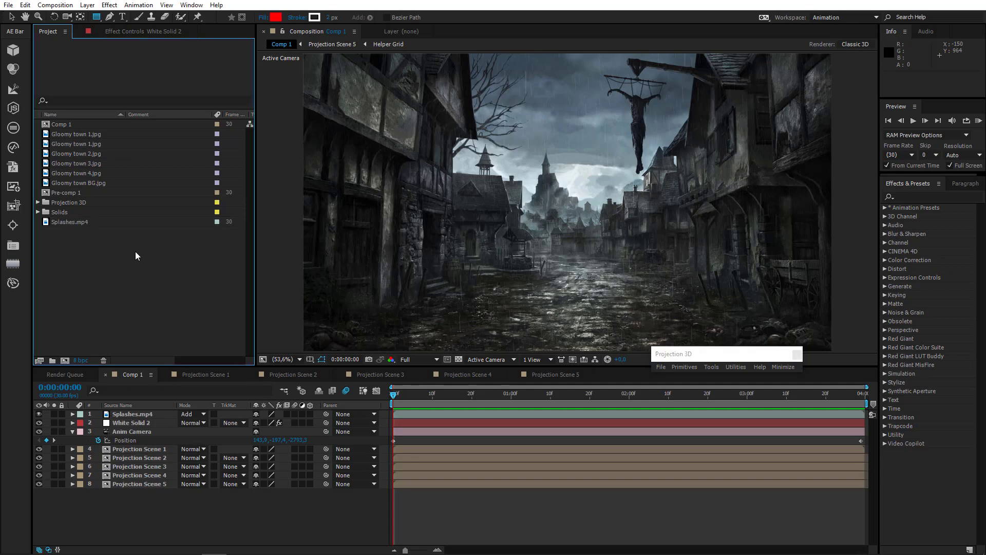
pyautogui.doubleClick(137, 251)
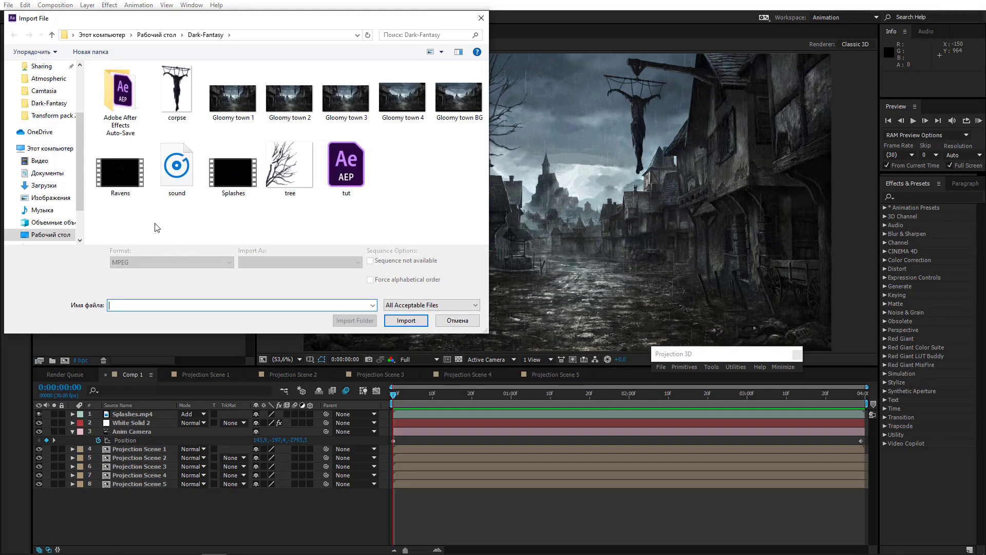
pyautogui.doubleClick(120, 172)
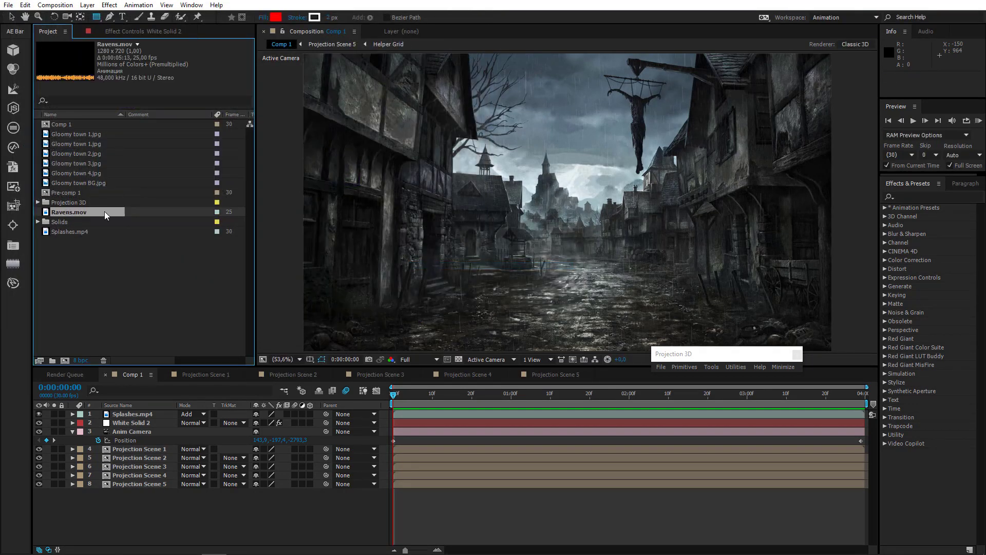
pyautogui.moveTo(174, 409); pyautogui.dragTo(174, 412)
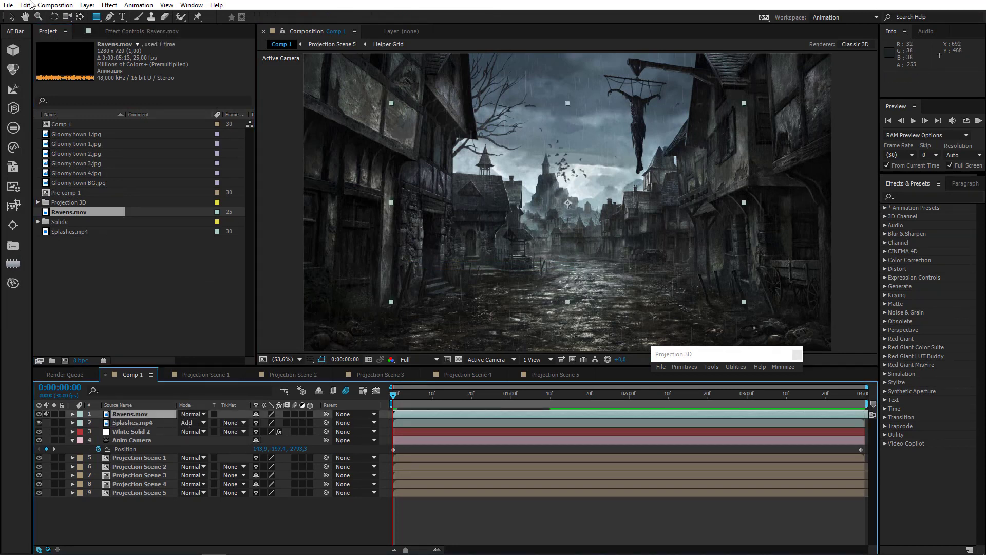
# Move the Ravens.mov layer up into the sky to about 877.9, 359.1 and play a full-screen RAM preview
pyautogui.press('v')
pyautogui.moveTo(568, 202); pyautogui.dragTo(546, 153)
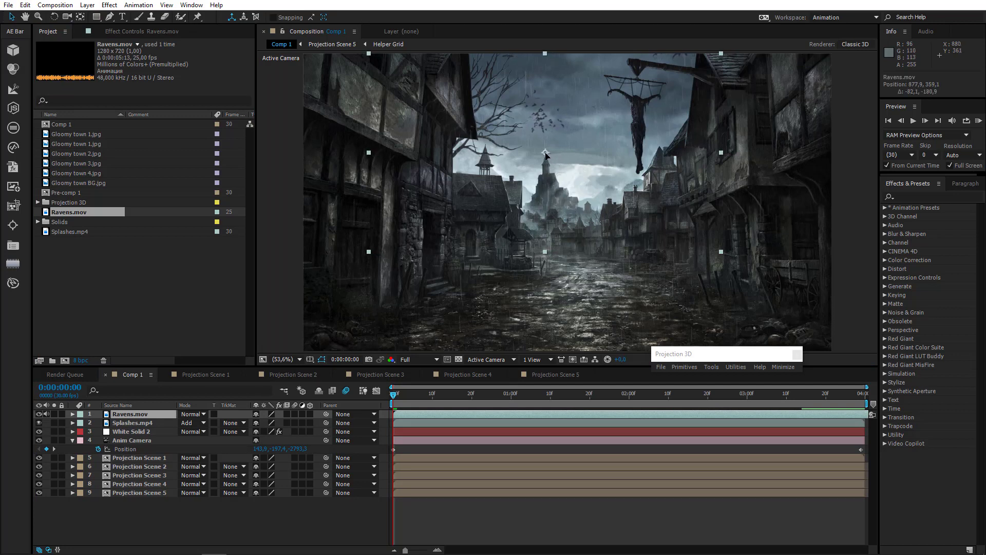
pyautogui.click(979, 123)
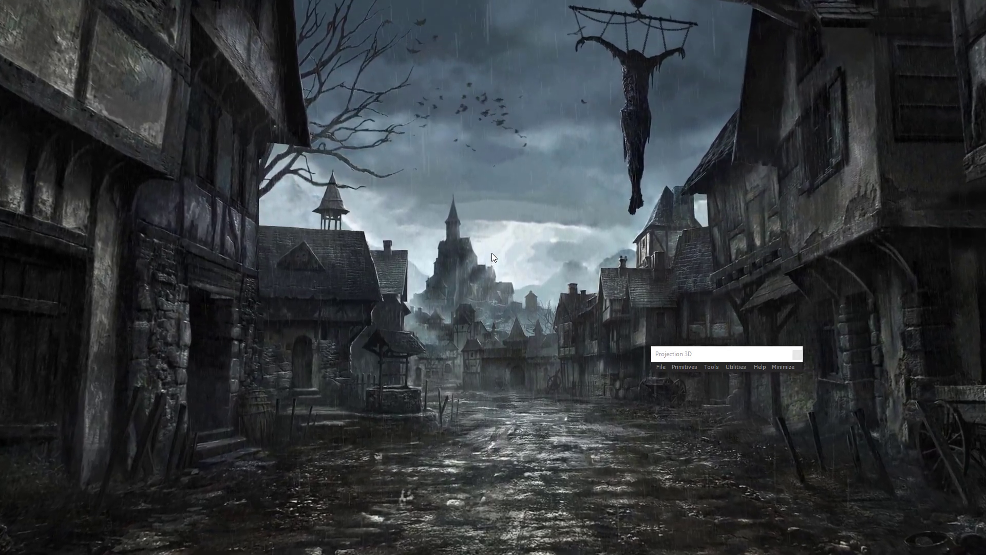
pyautogui.press('space')
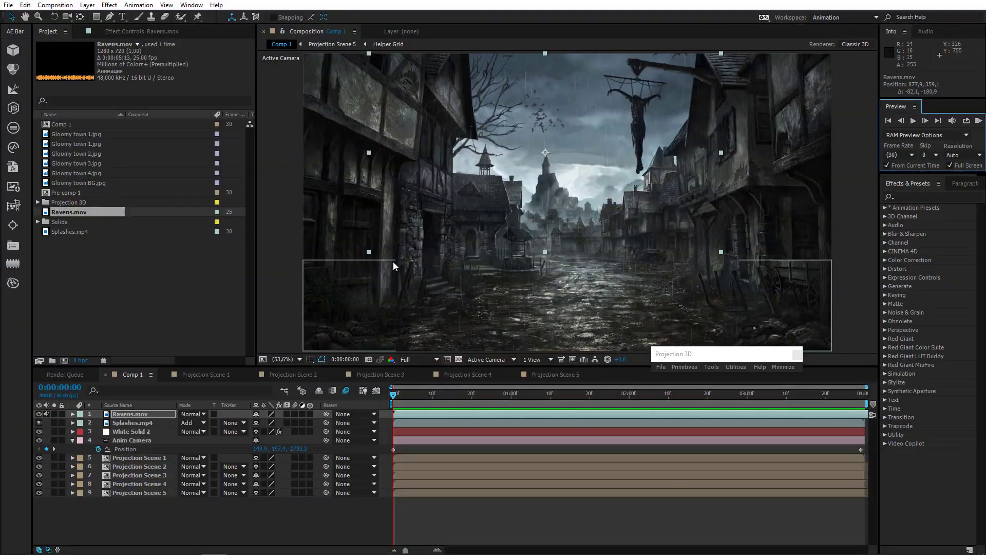
# Apply the Exposure color correction effect to the Projection Scene 5 layer
pyautogui.click(148, 493)
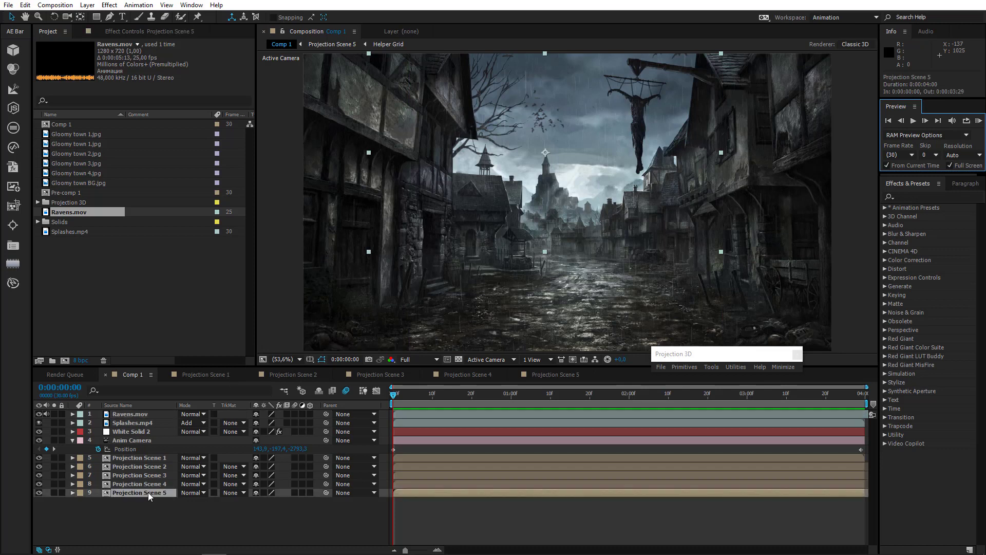
pyautogui.click(178, 509)
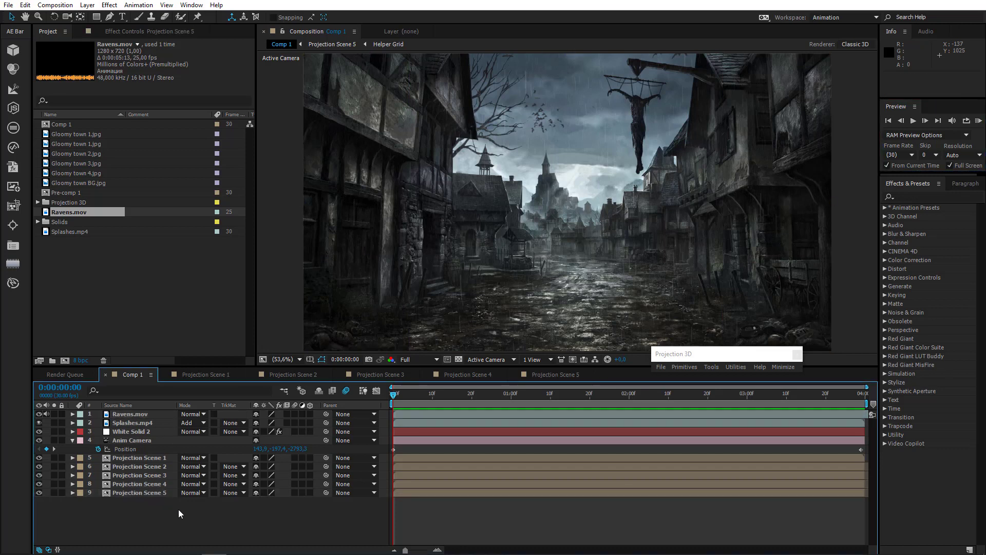
pyautogui.click(125, 492)
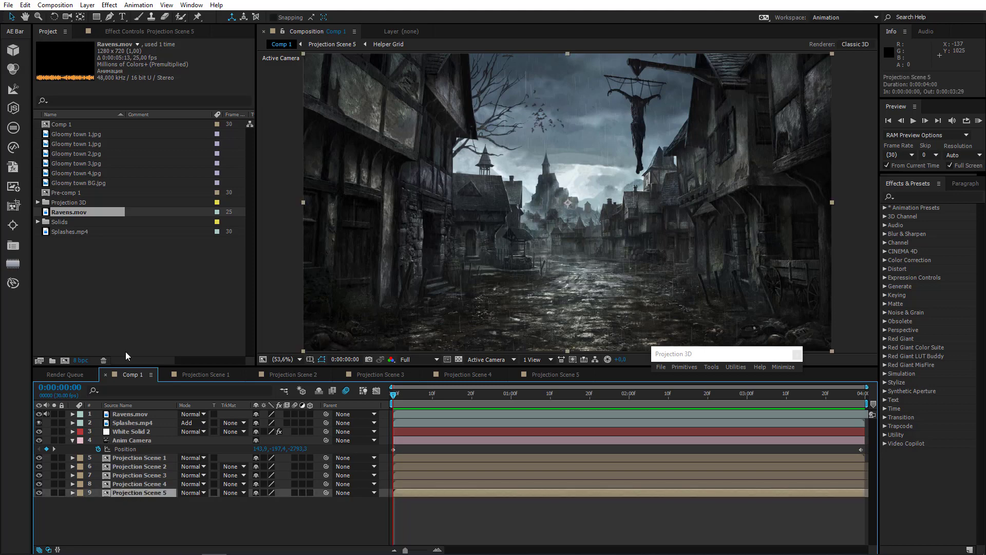
pyautogui.click(109, 5)
pyautogui.moveTo(169, 111)
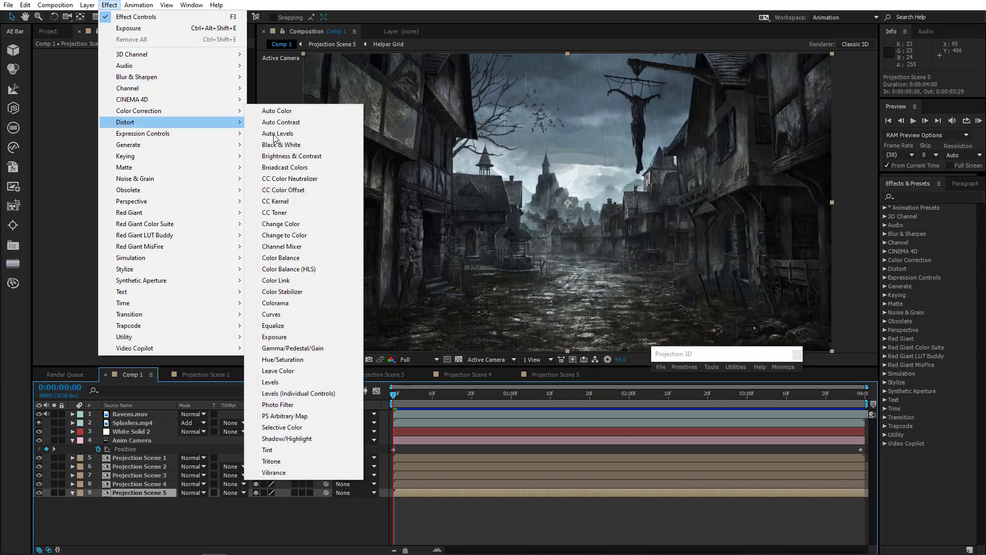
pyautogui.click(291, 336)
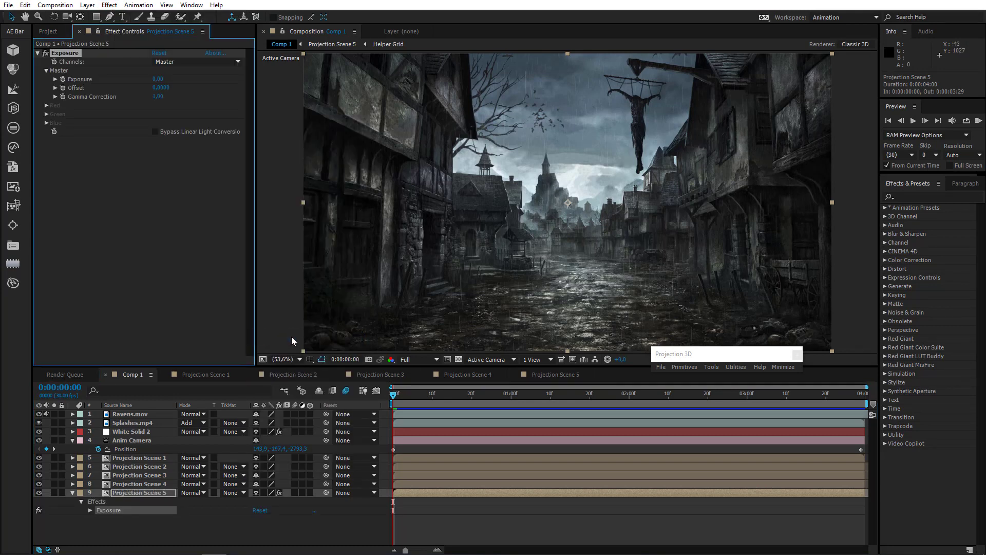
# Add the expression random(-0.25,0.25) to the master Exposure property of Projection Scene 5
pyautogui.click(90, 510)
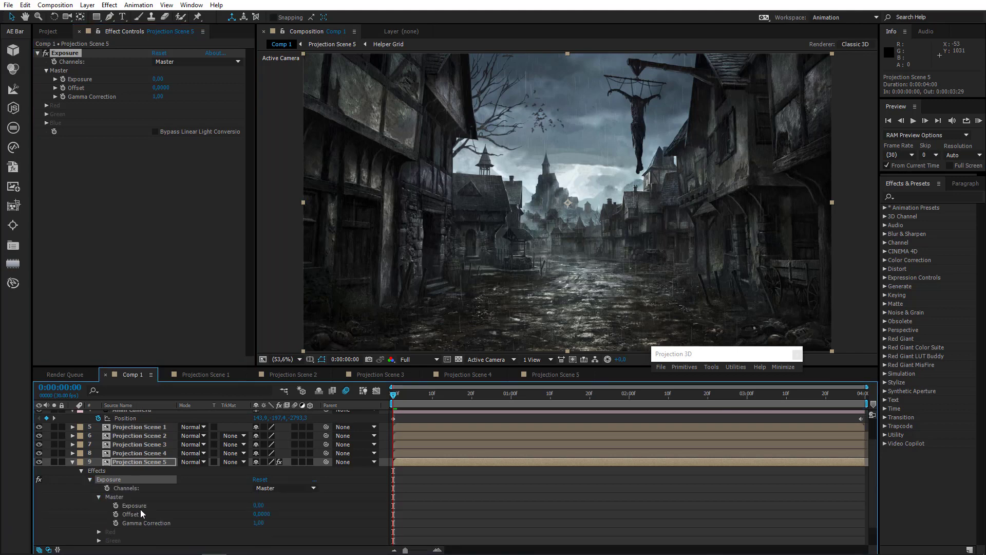
pyautogui.scroll(-2, 132, 502)
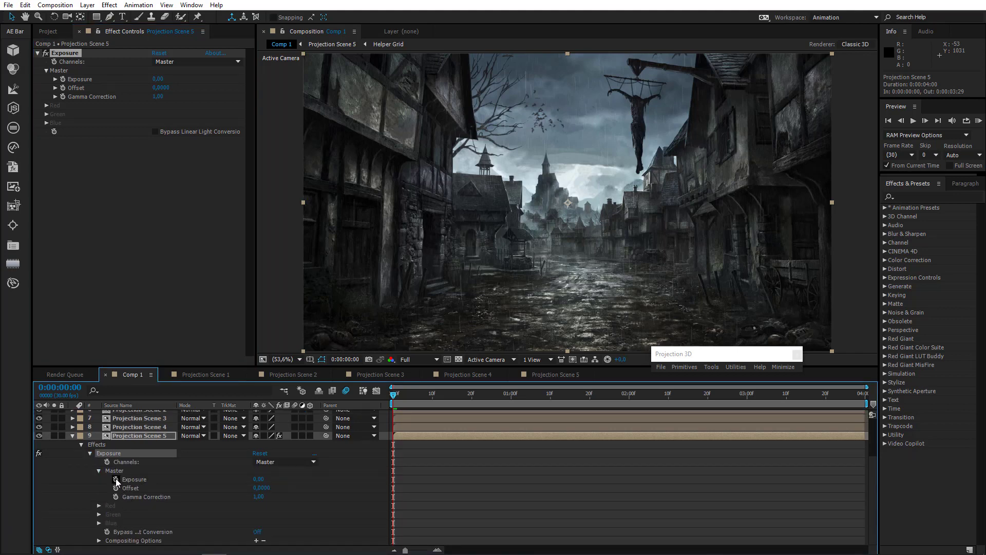
pyautogui.keyDown('alt'); pyautogui.click(115, 480); pyautogui.keyUp('alt')
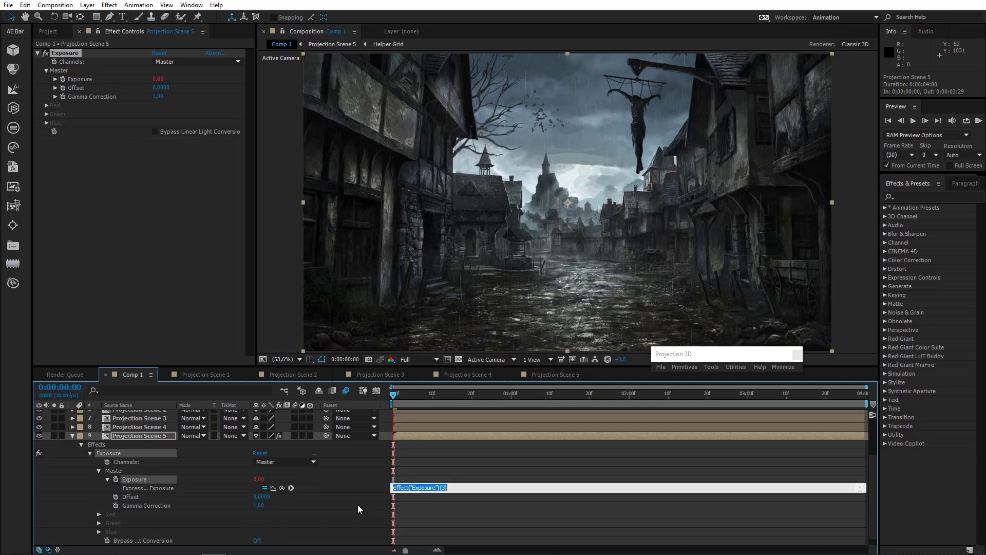
pyautogui.write('random(-0.25,0.25)')
pyautogui.click(411, 497)
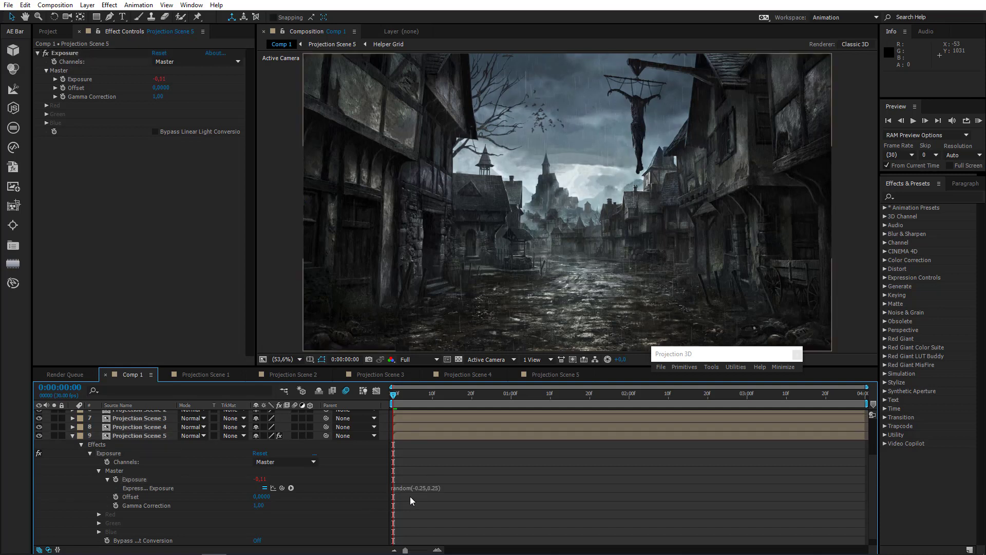
# Play a RAM preview of Comp 1 to check the random exposure flicker in the background
pyautogui.click(978, 122)
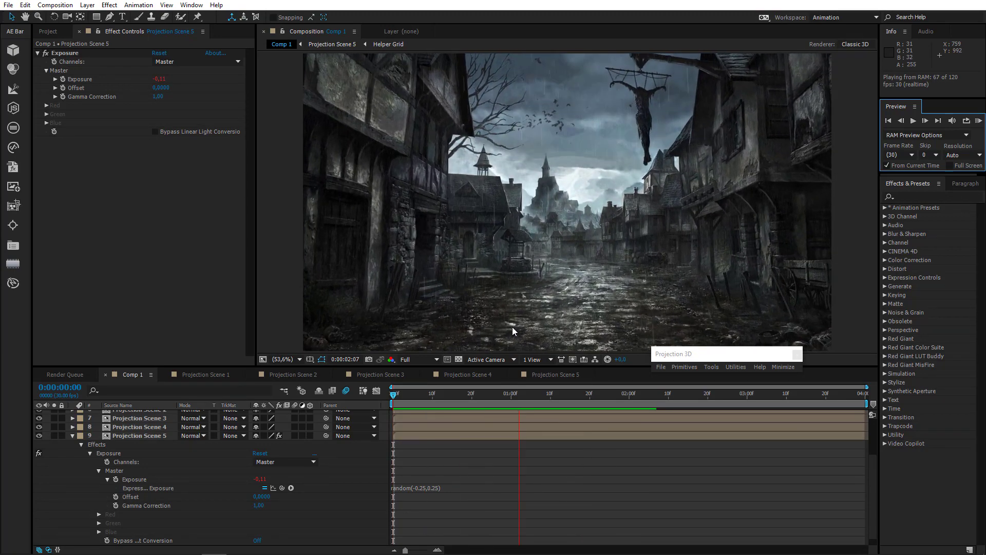
pyautogui.click(512, 327)
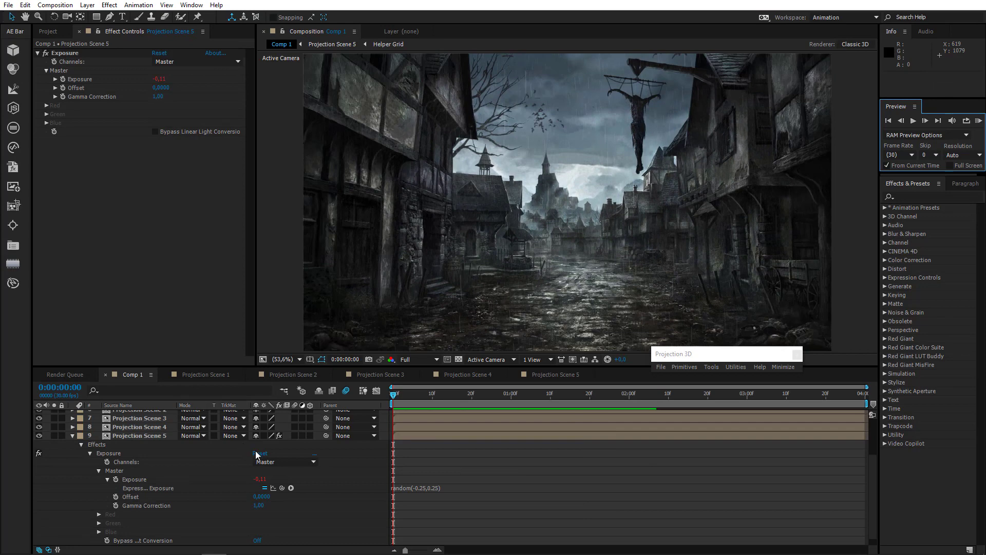
pyautogui.click(352, 481)
# Add a Point Control effect to Projection Scene 5 and set its Point to 0, 0
pyautogui.click(140, 435)
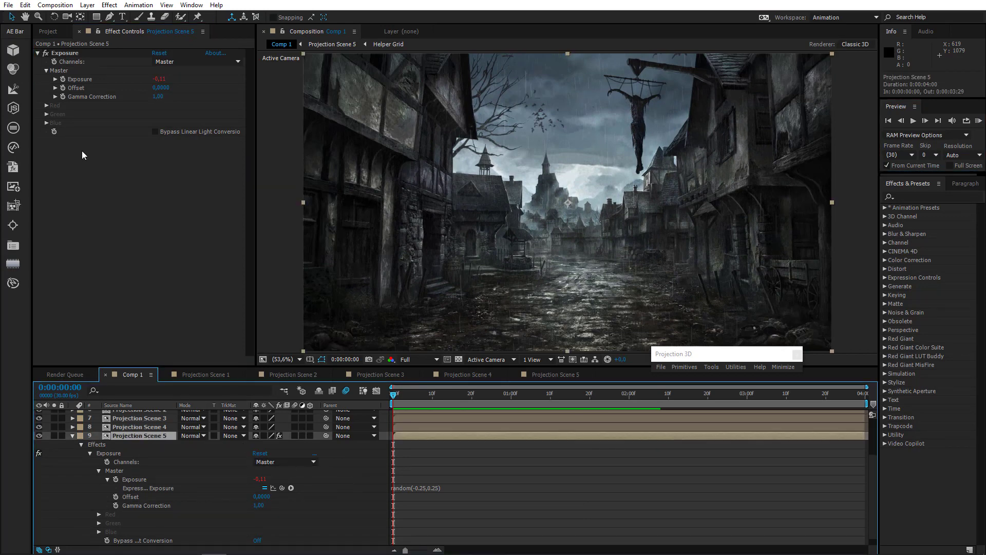
pyautogui.click(109, 5)
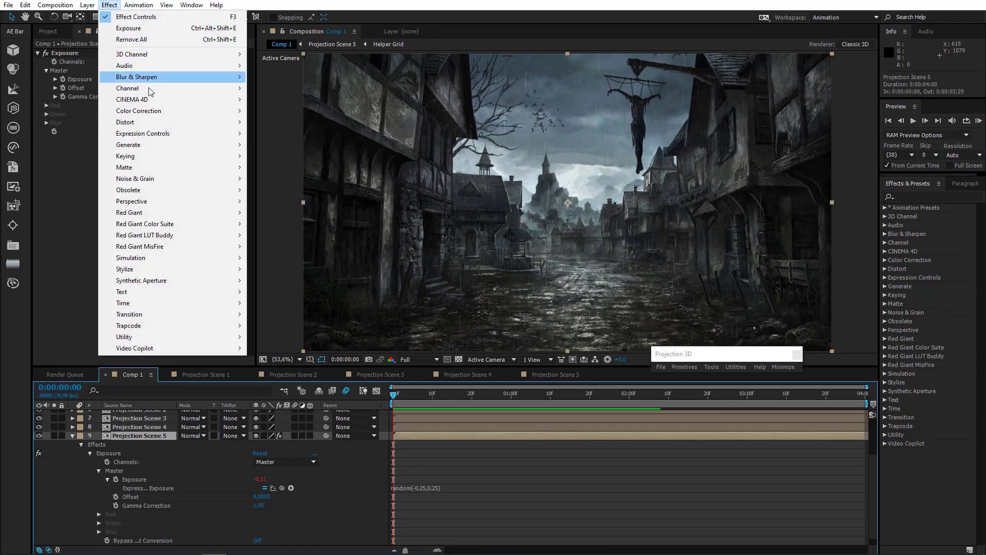
pyautogui.moveTo(200, 134)
pyautogui.click(275, 190)
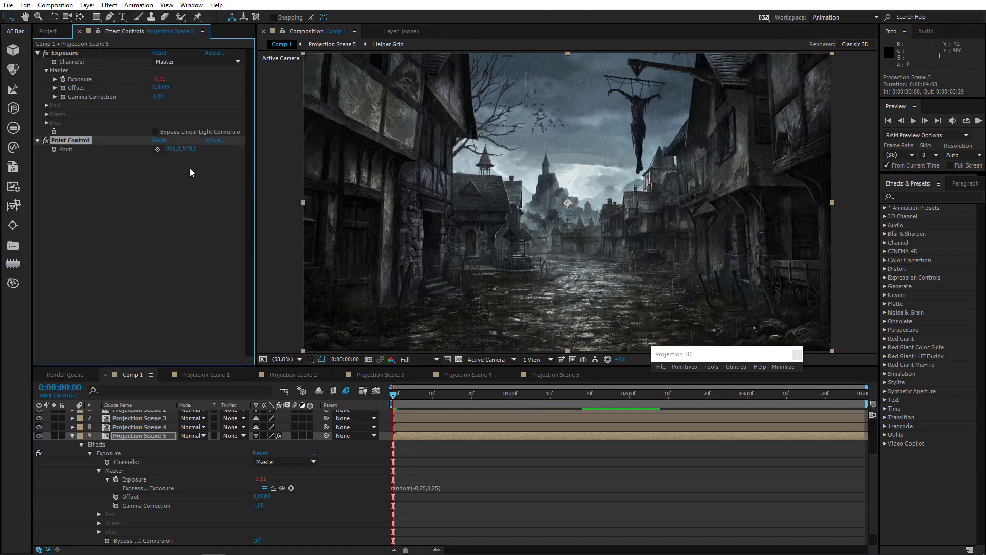
pyautogui.click(173, 150)
pyautogui.write('0')
pyautogui.press('Tab')
pyautogui.write('0')
pyautogui.press('Return')
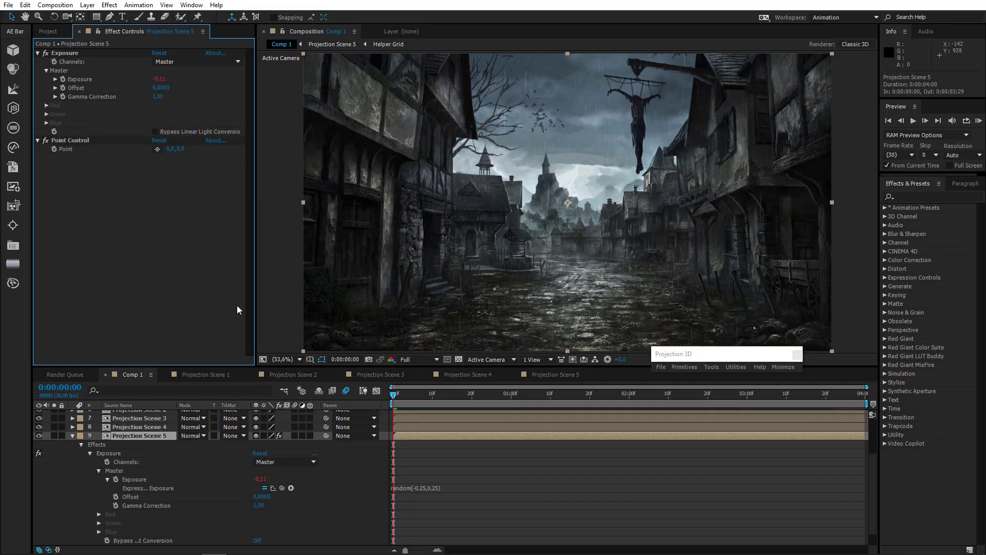
# Replace both limits in the Exposure random expression with the Point Control's X and Y values, and preview the result
pyautogui.click(417, 488)
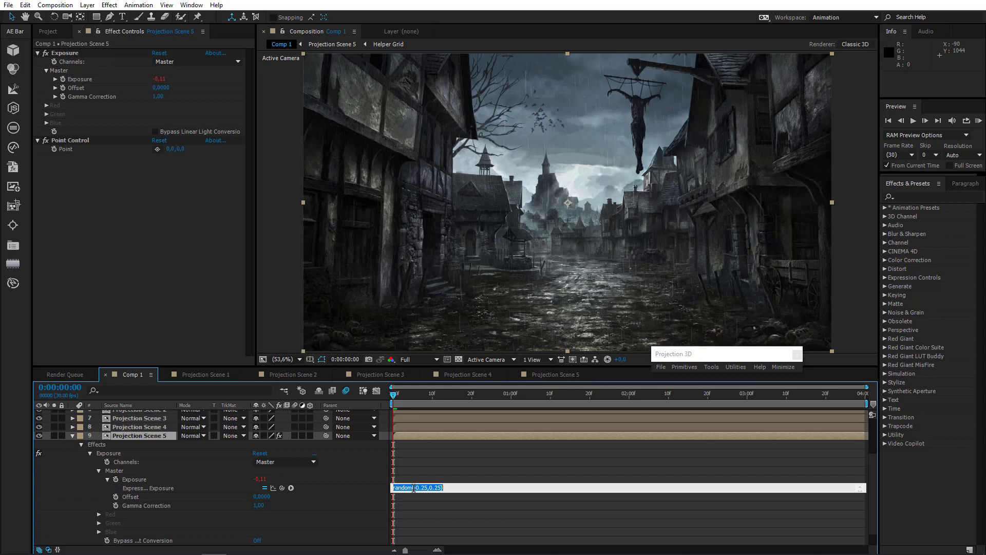
pyautogui.click(416, 488)
pyautogui.moveTo(282, 488); pyautogui.dragTo(170, 148)
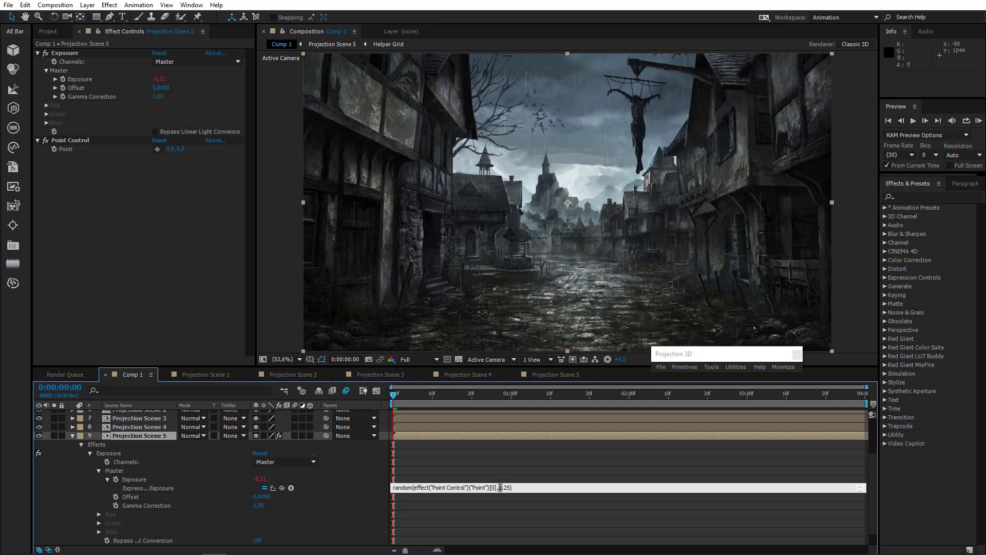
pyautogui.moveTo(498, 487); pyautogui.dragTo(506, 487)
pyautogui.moveTo(282, 488); pyautogui.dragTo(181, 151)
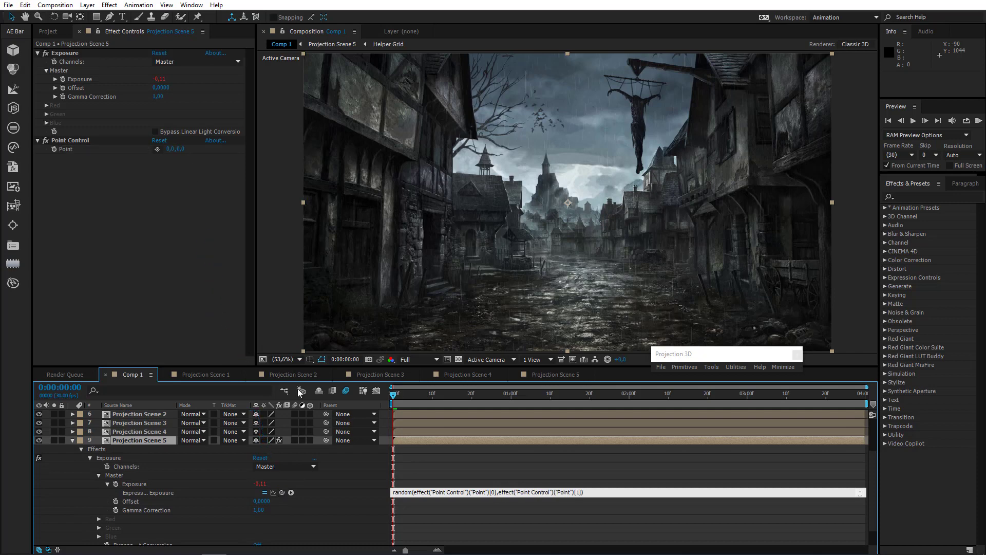
pyautogui.click(395, 397)
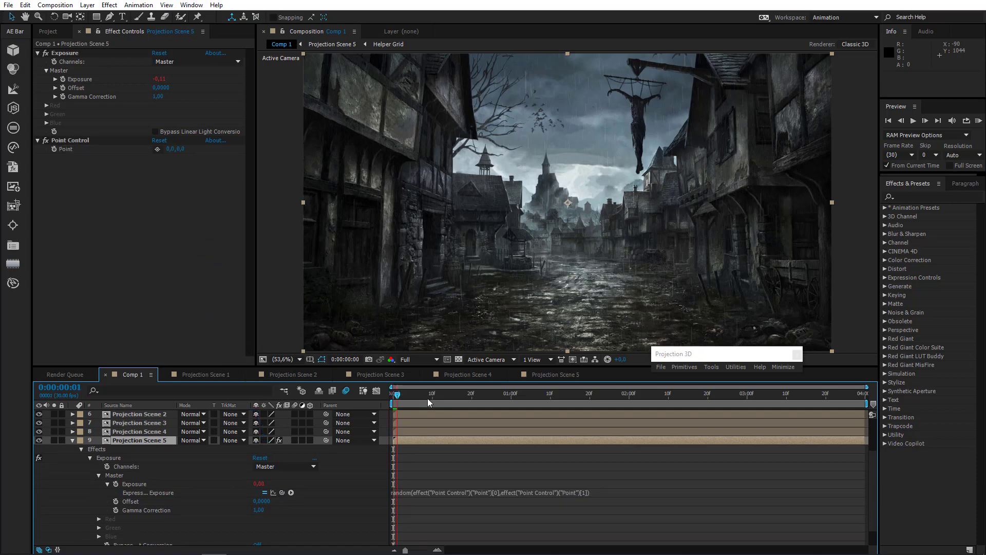
pyautogui.press('KP_0')
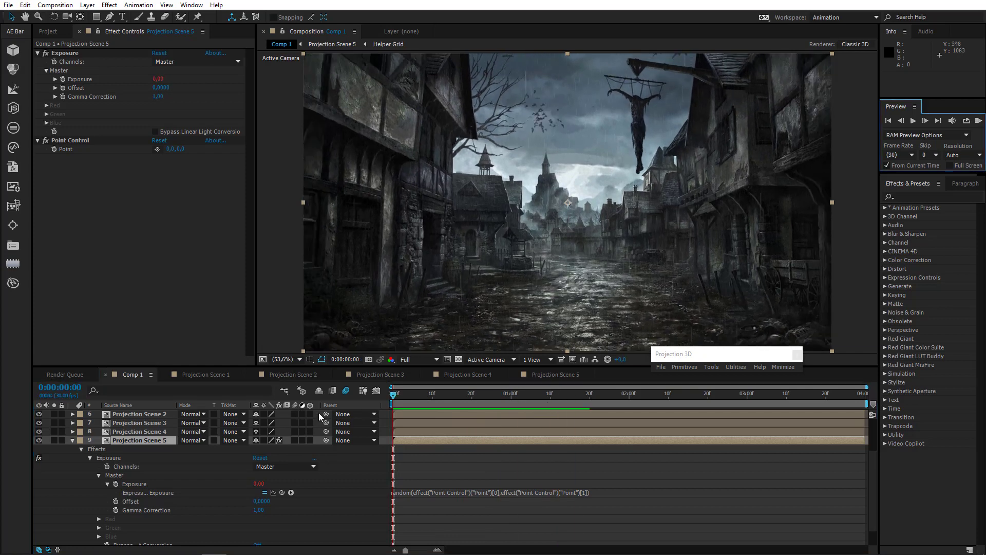
# Enable keyframing for the Point Control's Point on Projection Scene 5 and move its first keyframe to 0:00:00:18
pyautogui.click(73, 440)
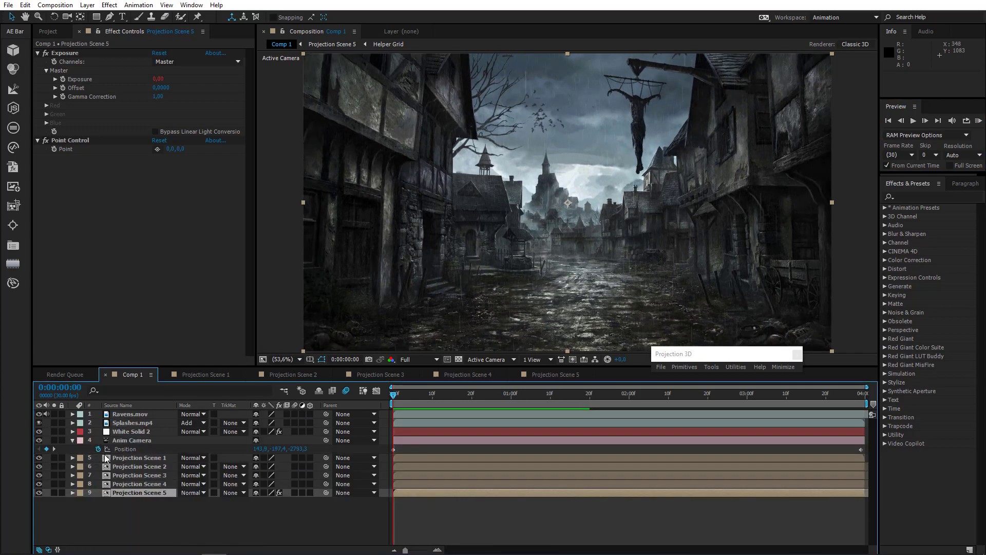
pyautogui.click(55, 149)
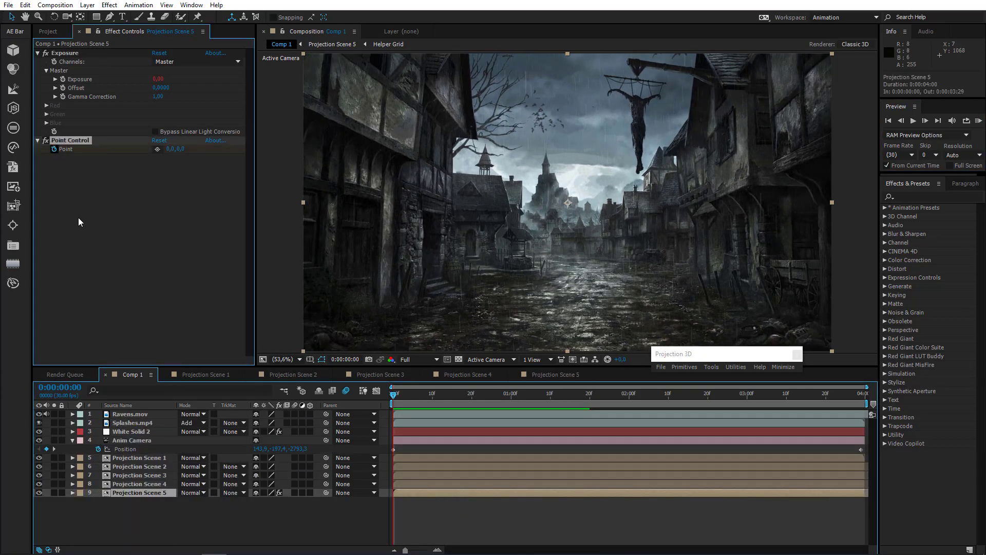
pyautogui.press('s')
pyautogui.press('s')
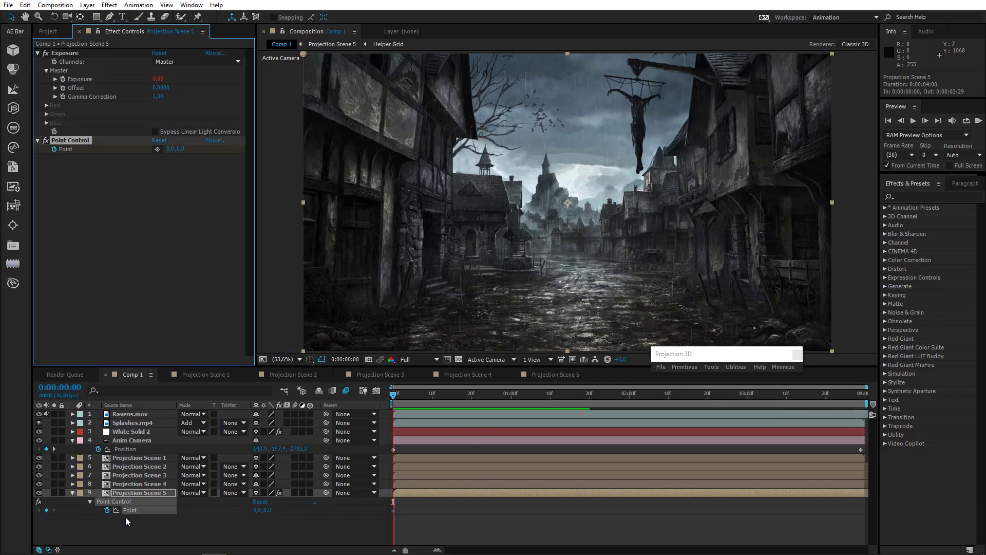
pyautogui.moveTo(394, 510); pyautogui.dragTo(460, 515)
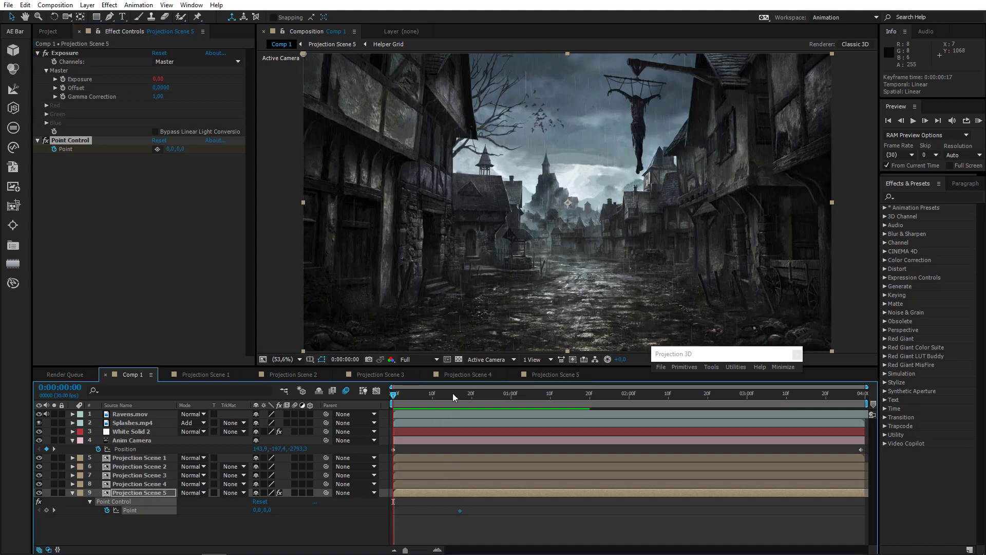
pyautogui.moveTo(455, 393); pyautogui.dragTo(465, 396)
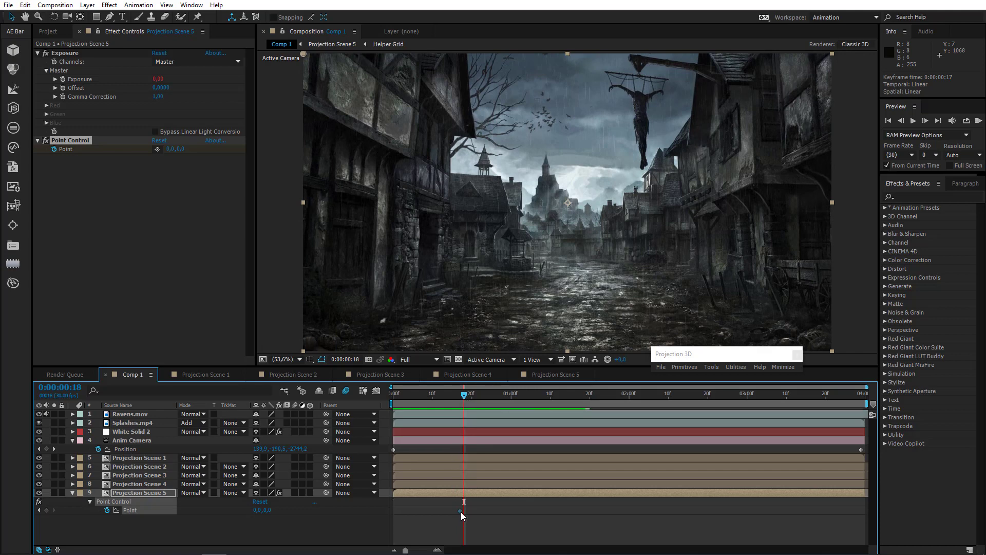
# Add a keyframe of -0.3, 0.3 at 0:00:00:20 to the Point Control's Point on Projection Scene 5
pyautogui.moveTo(464, 402); pyautogui.dragTo(472, 403)
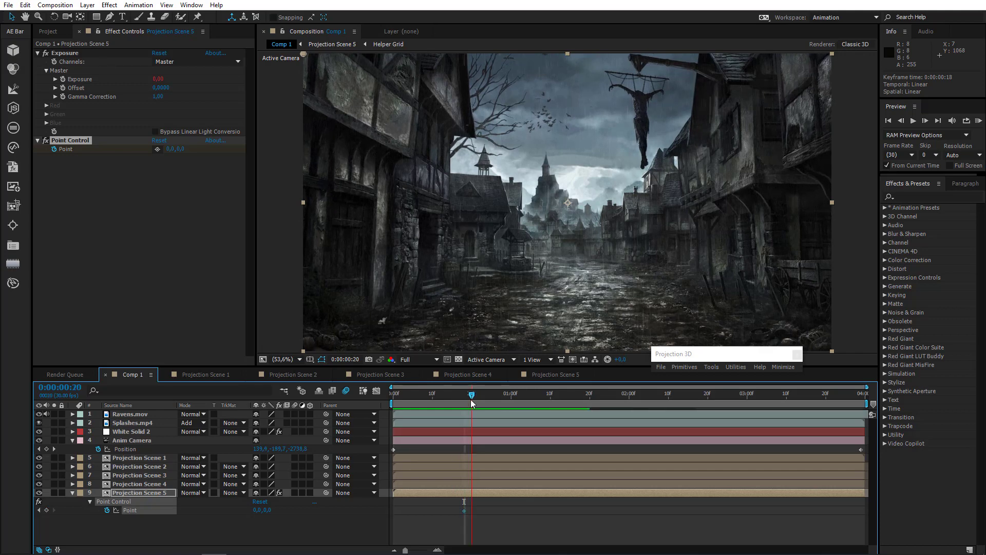
pyautogui.click(171, 150)
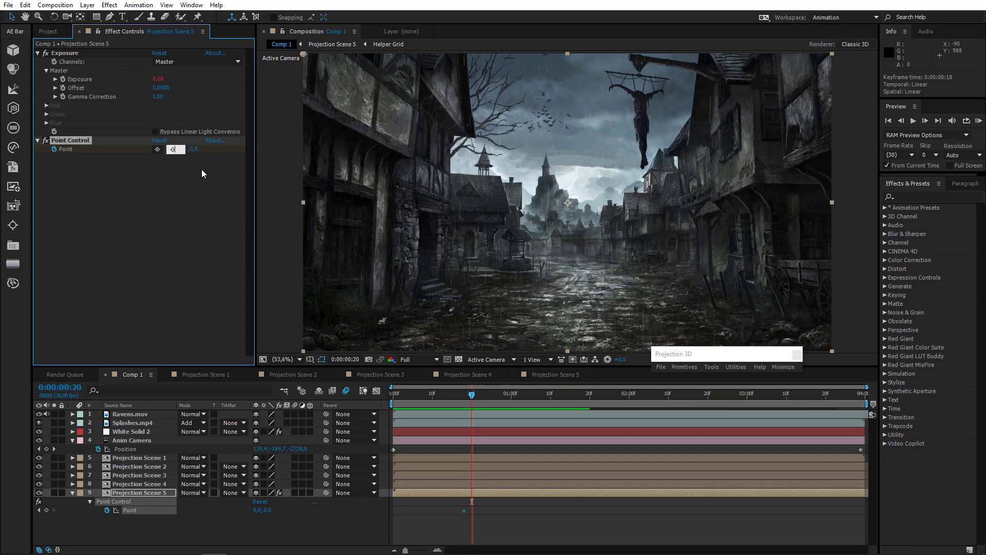
pyautogui.press('Return')
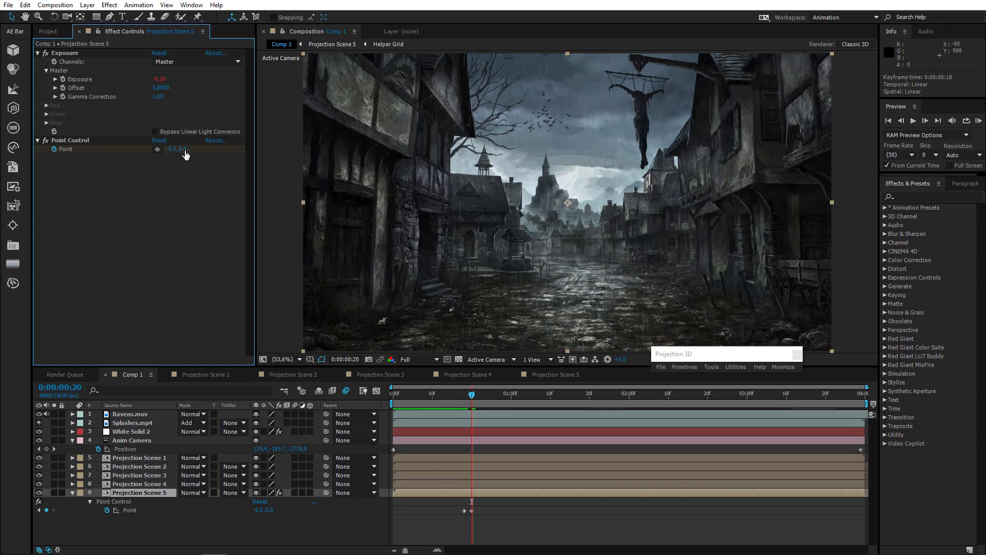
pyautogui.write('.3')
pyautogui.press('Return')
# Hold the current Point value with a keyframe at 0:00:01:10 and set Point to 0, 0 at 0:00:01:12
pyautogui.moveTo(473, 394); pyautogui.dragTo(553, 398)
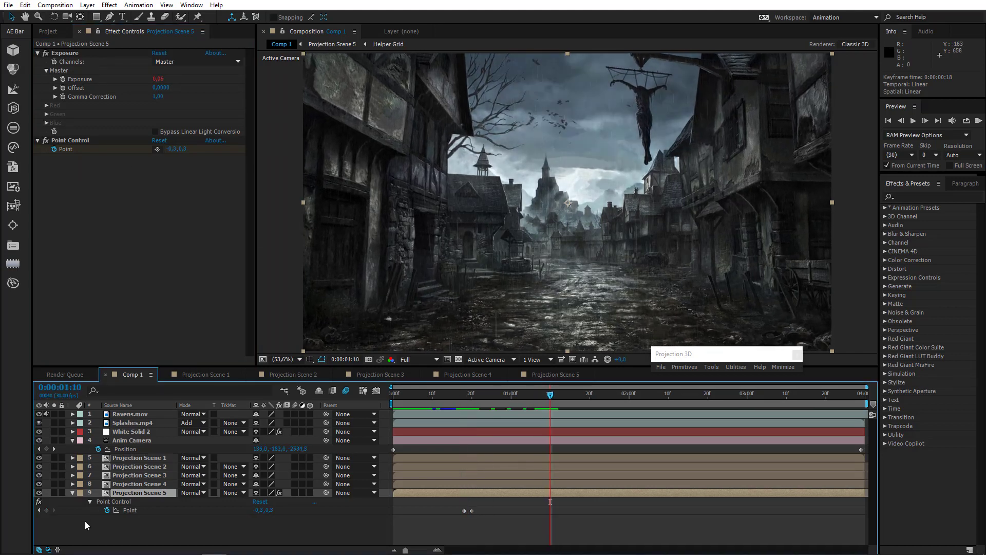
pyautogui.click(47, 511)
pyautogui.click(561, 398)
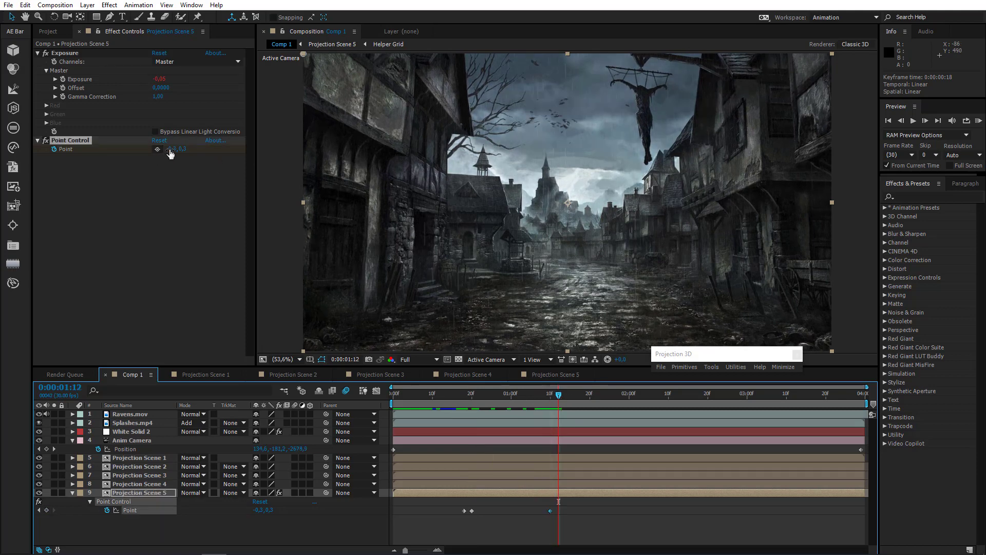
pyautogui.click(172, 149)
pyautogui.press('Return')
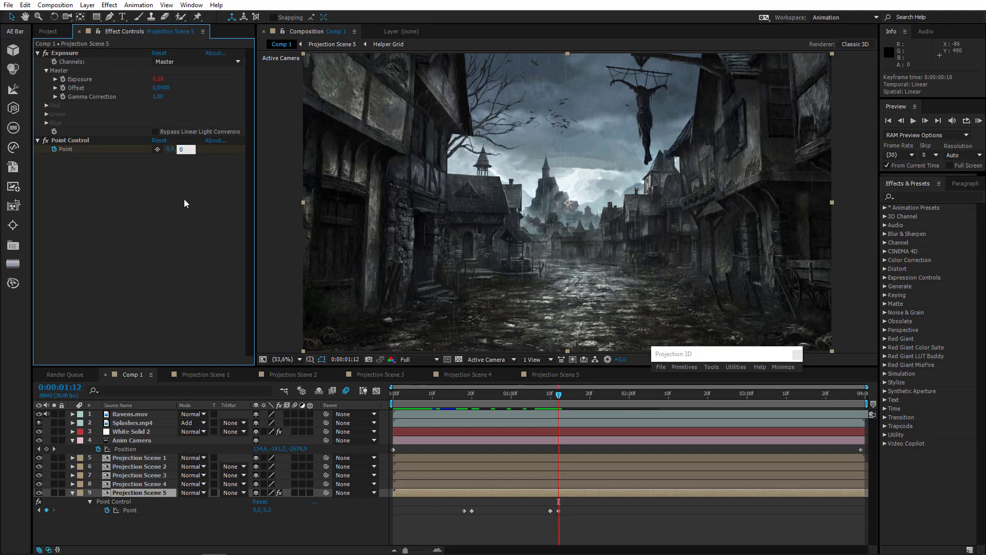
# Play a RAM preview of Comp 1 from 0:00:00:00 to check the keyframed lightning flicker
pyautogui.moveTo(437, 395); pyautogui.dragTo(301, 406)
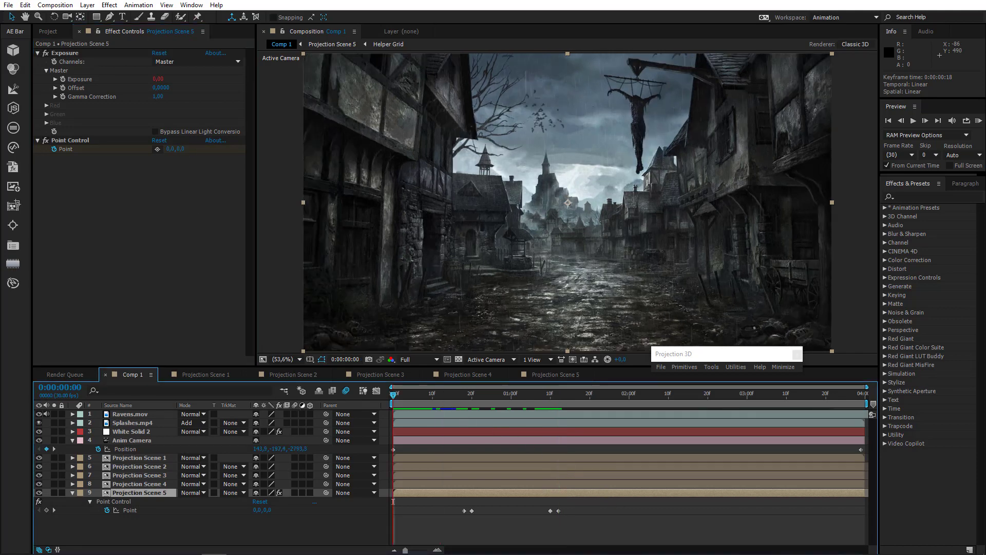
pyautogui.click(979, 121)
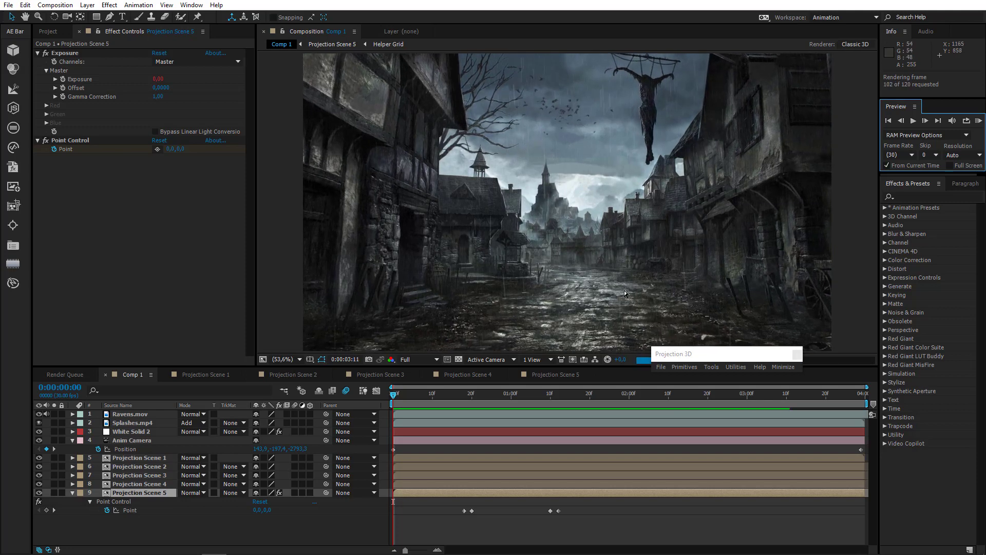
pyautogui.press('space')
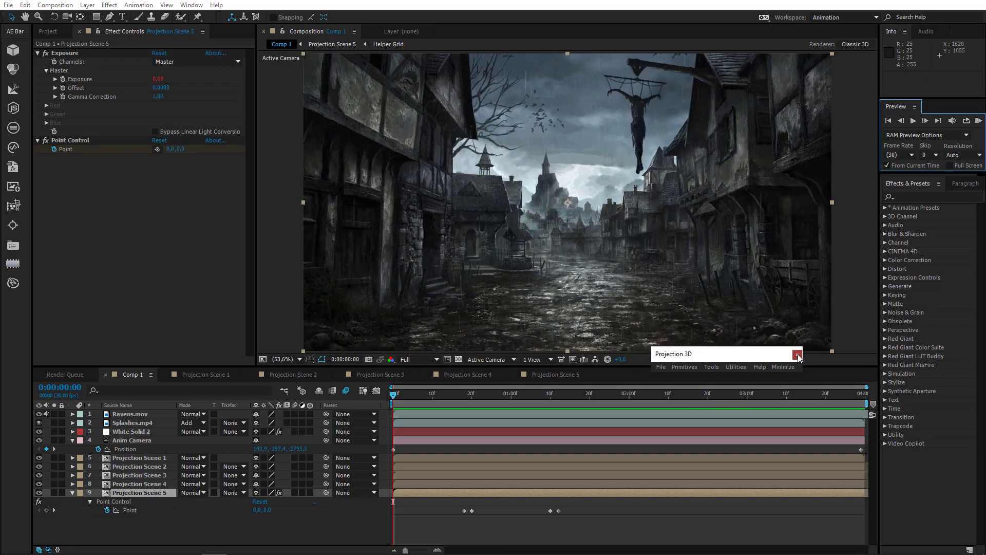
# Close the Projection 3D panel, enable full-screen RAM preview and play Comp 1 with it
pyautogui.click(797, 353)
pyautogui.click(969, 166)
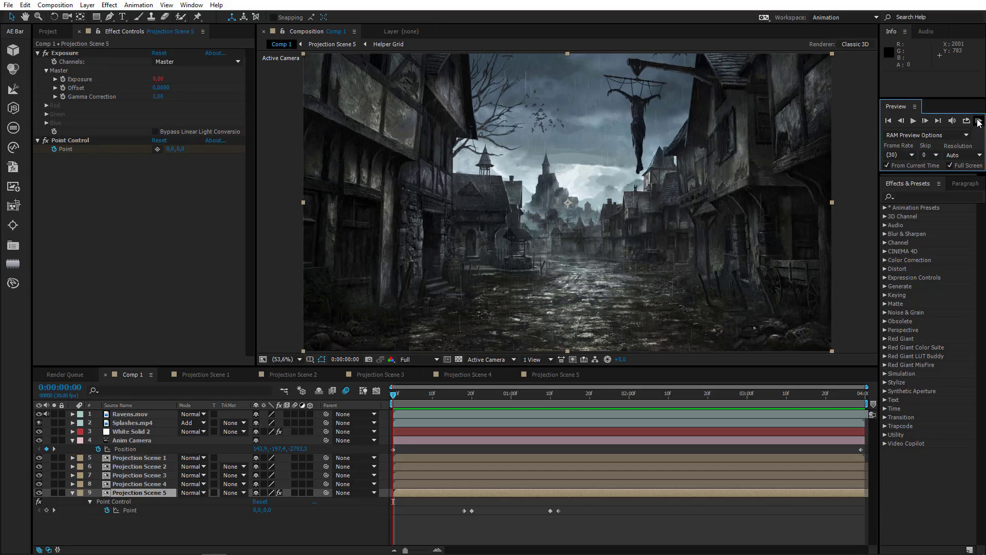
pyautogui.click(978, 121)
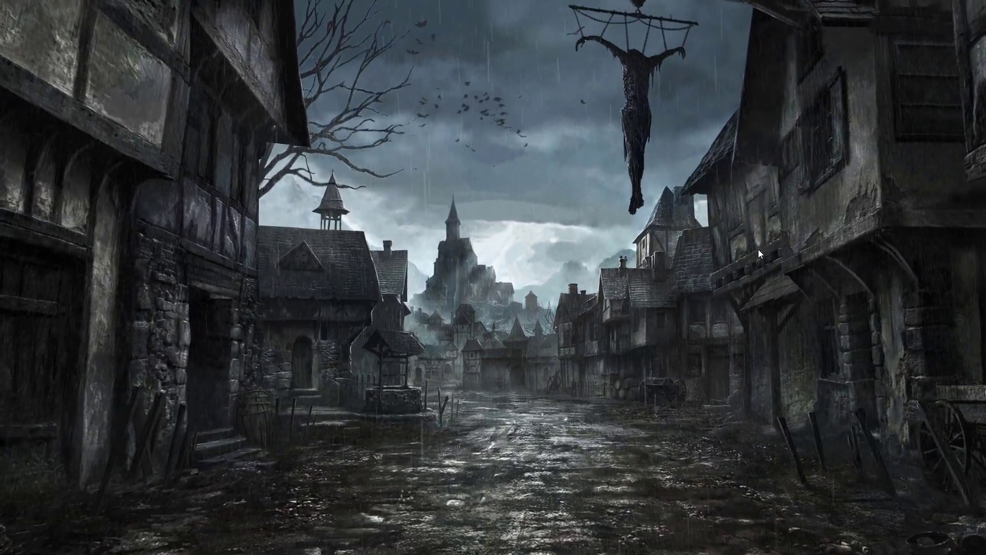
pyautogui.press('space')
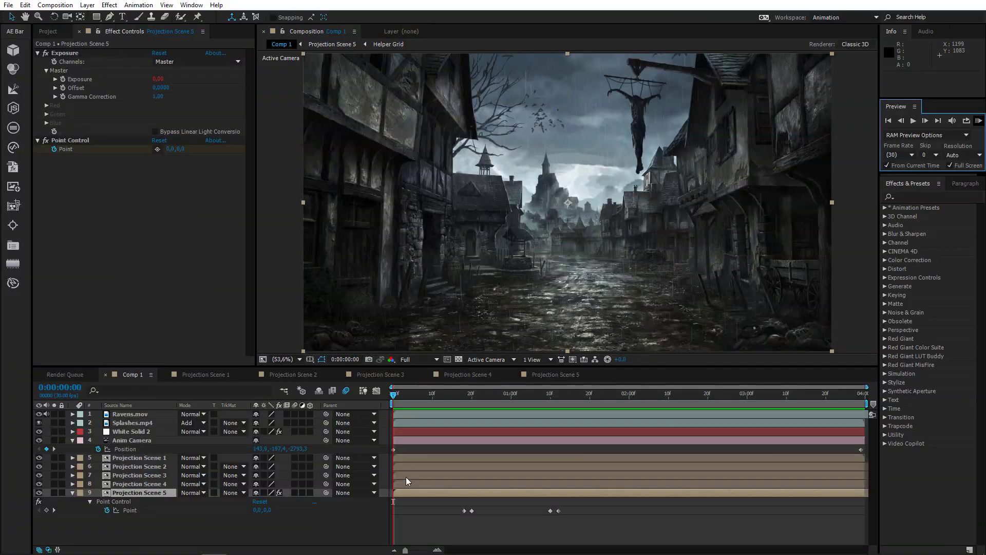
# Add an adjustment layer with a Sharpen effect of amount 10 above all layers in Comp 1, and preview the result full screen
pyautogui.click(72, 493)
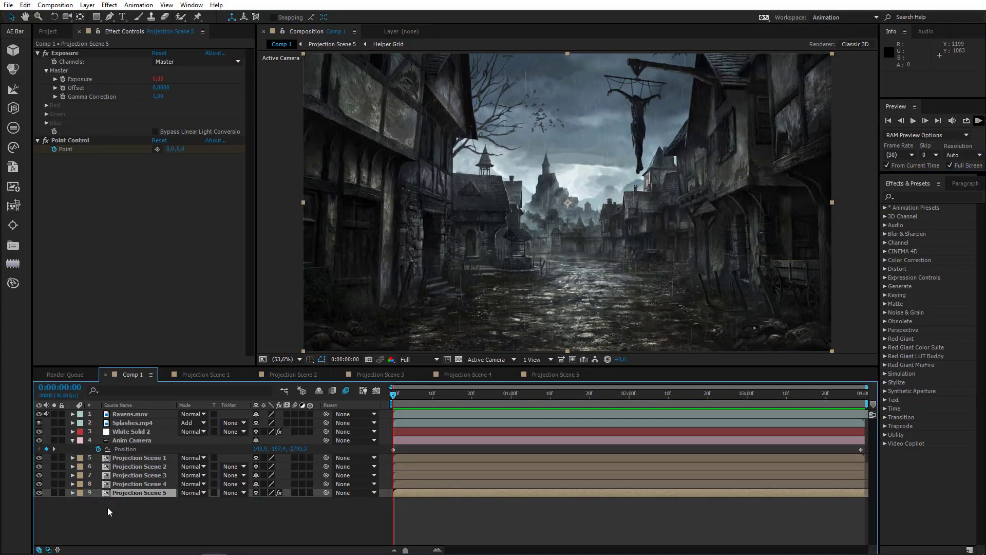
pyautogui.click(169, 515)
pyautogui.rightClick(176, 515)
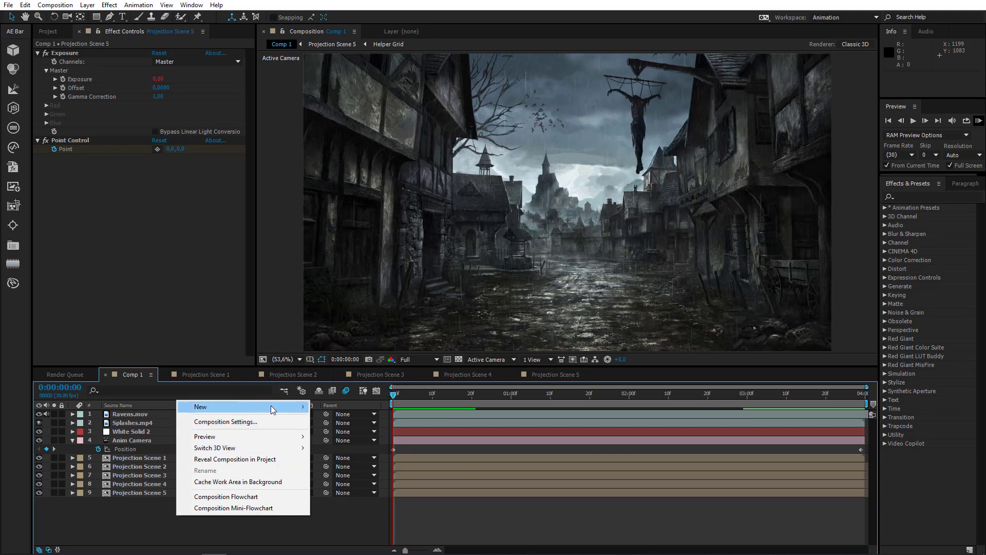
pyautogui.click(363, 491)
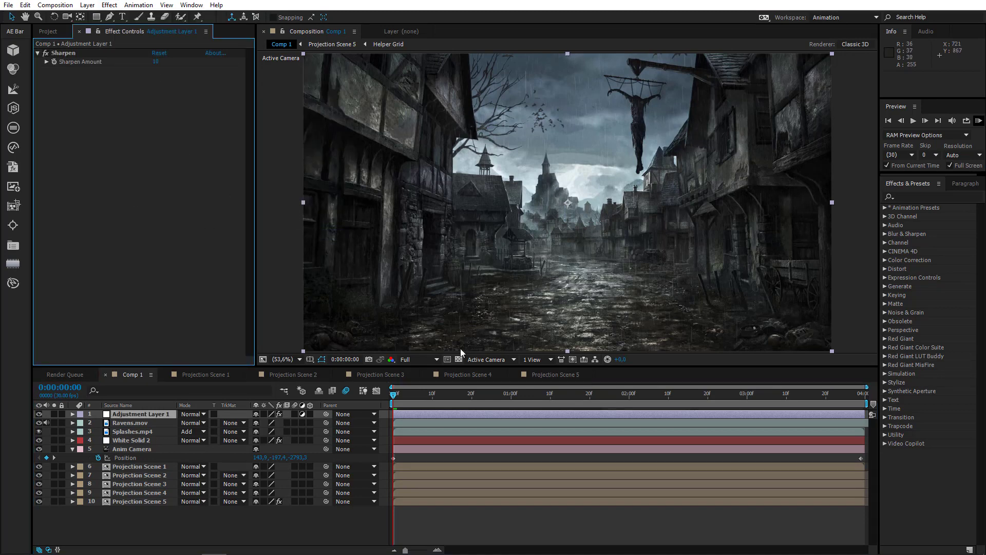
pyautogui.click(978, 121)
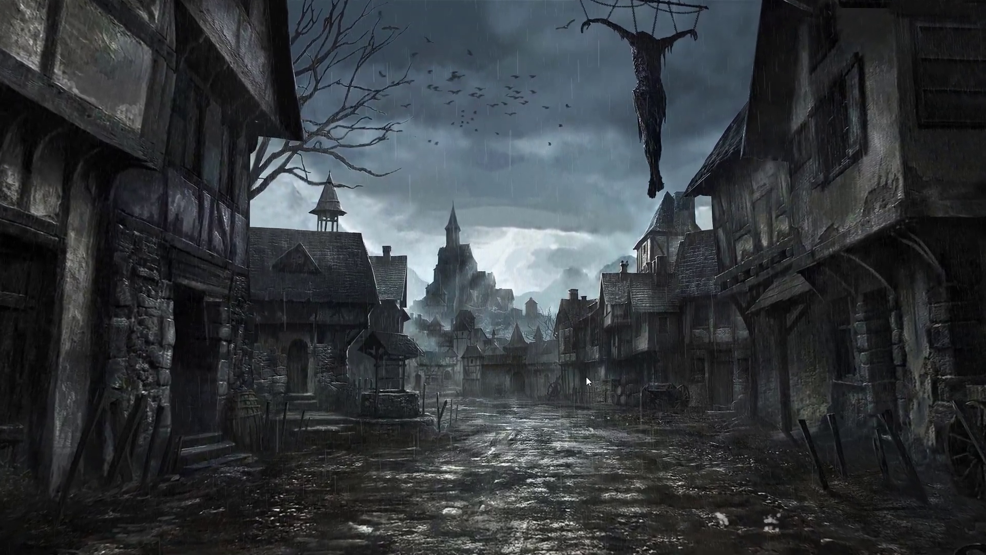
pyautogui.press('space')
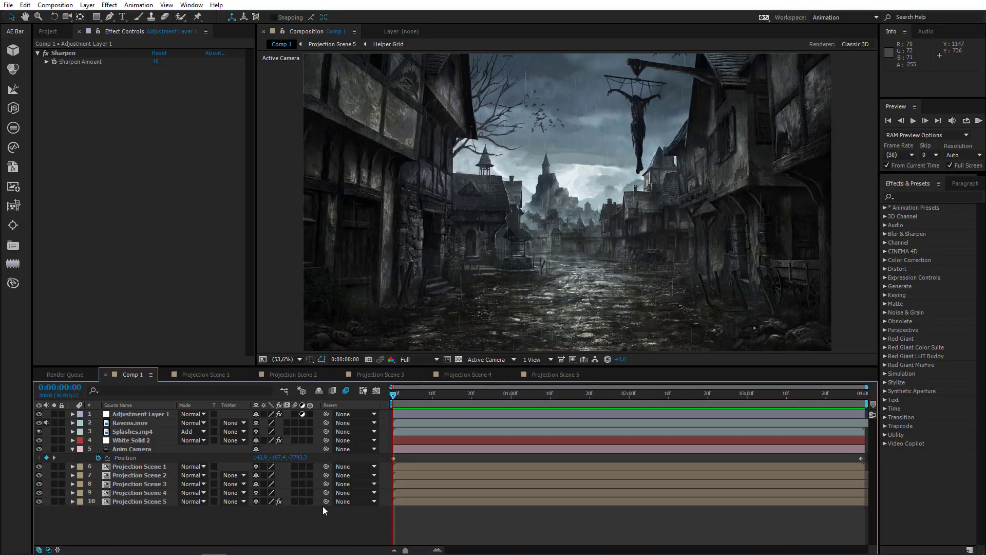